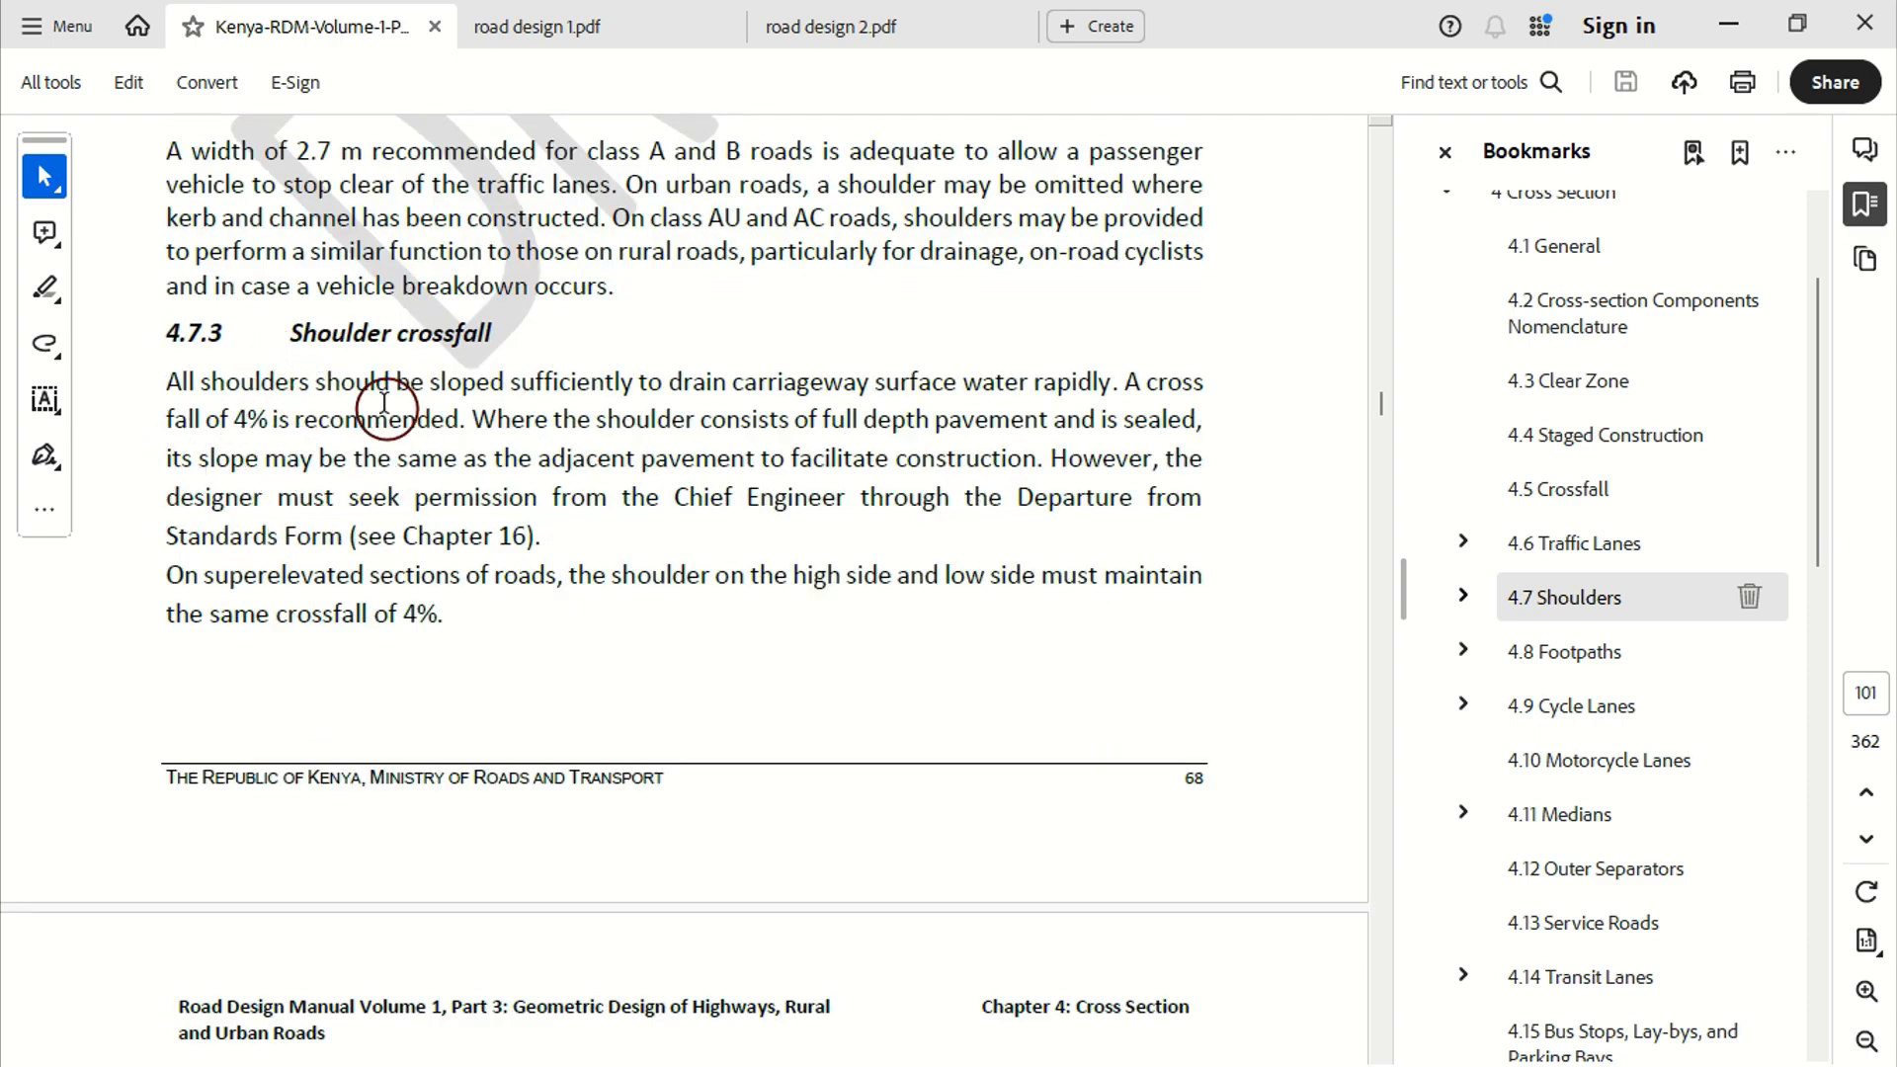
Review the recommended shoulder crossfall in section 4.7.3 and Table 4-4, continuing through shoulder sealing, drop-off and footpaths
drag(235, 419, 288, 418)
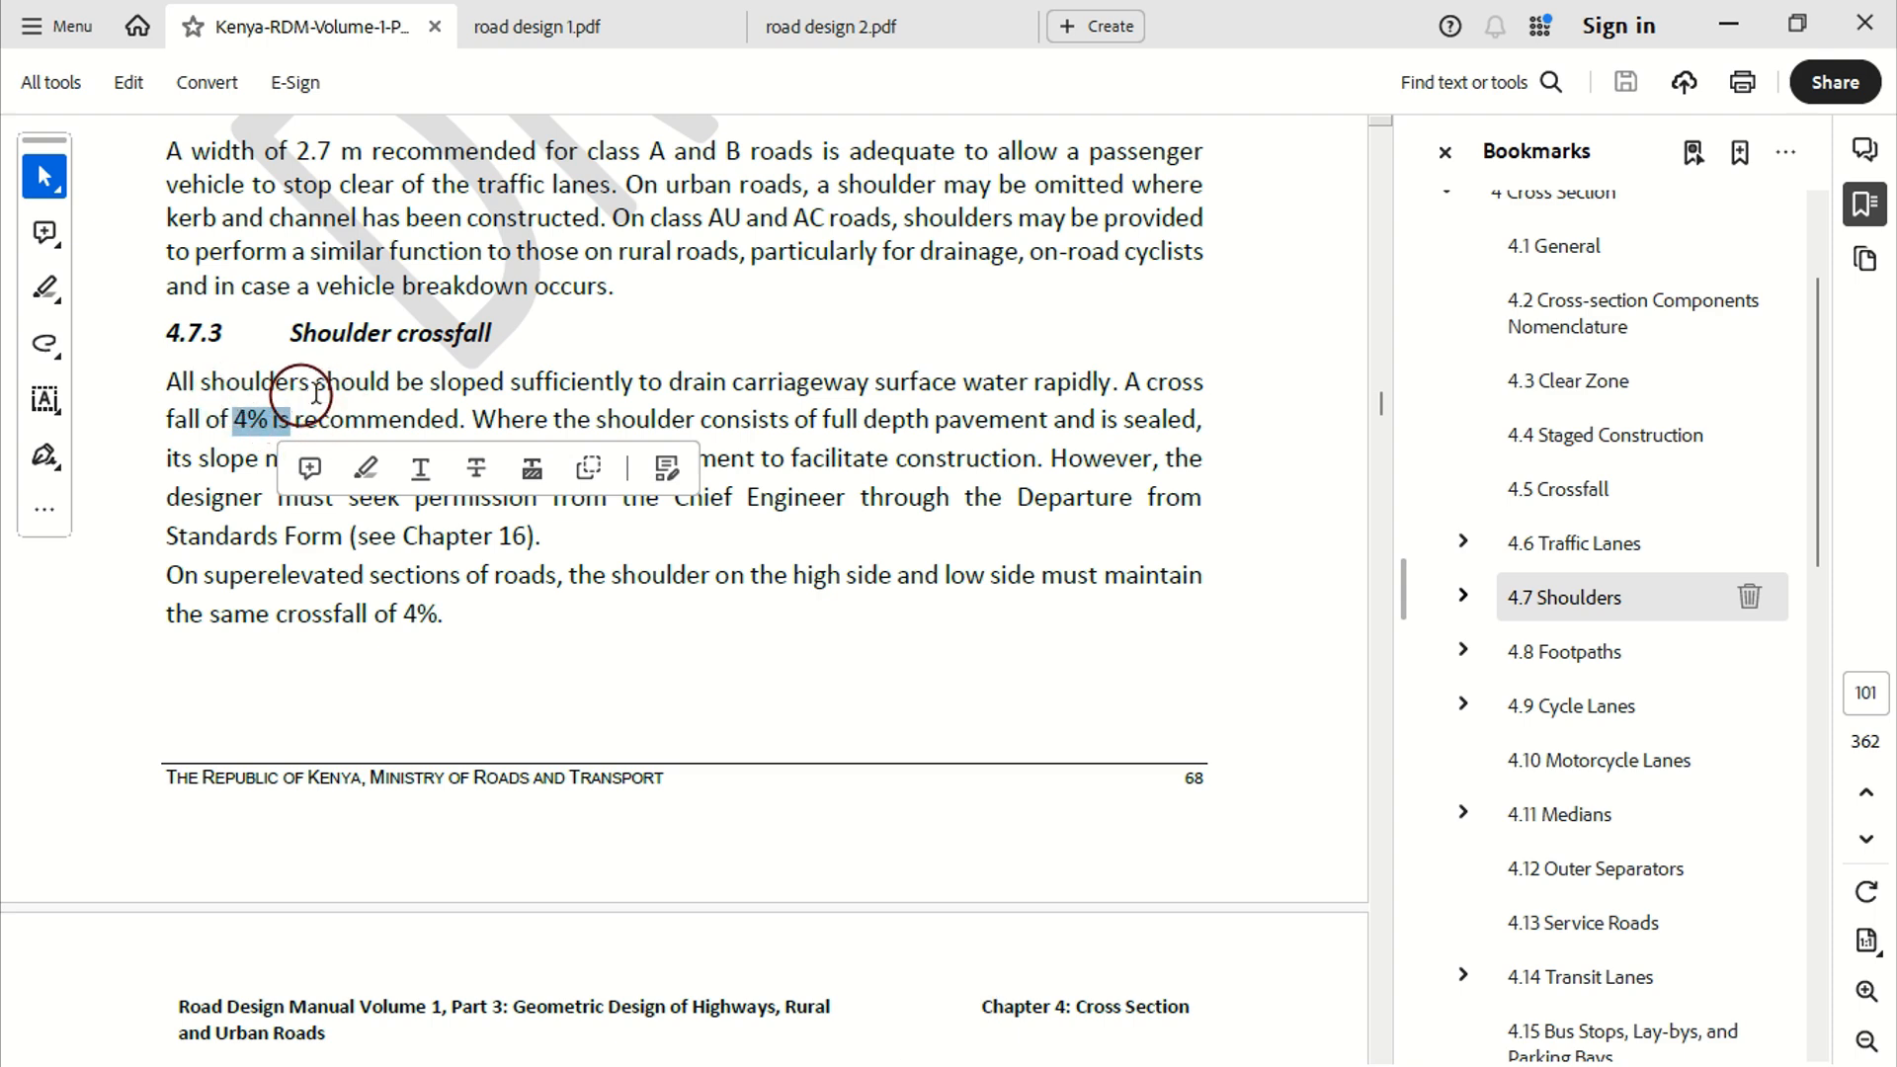
drag(291, 332, 432, 336)
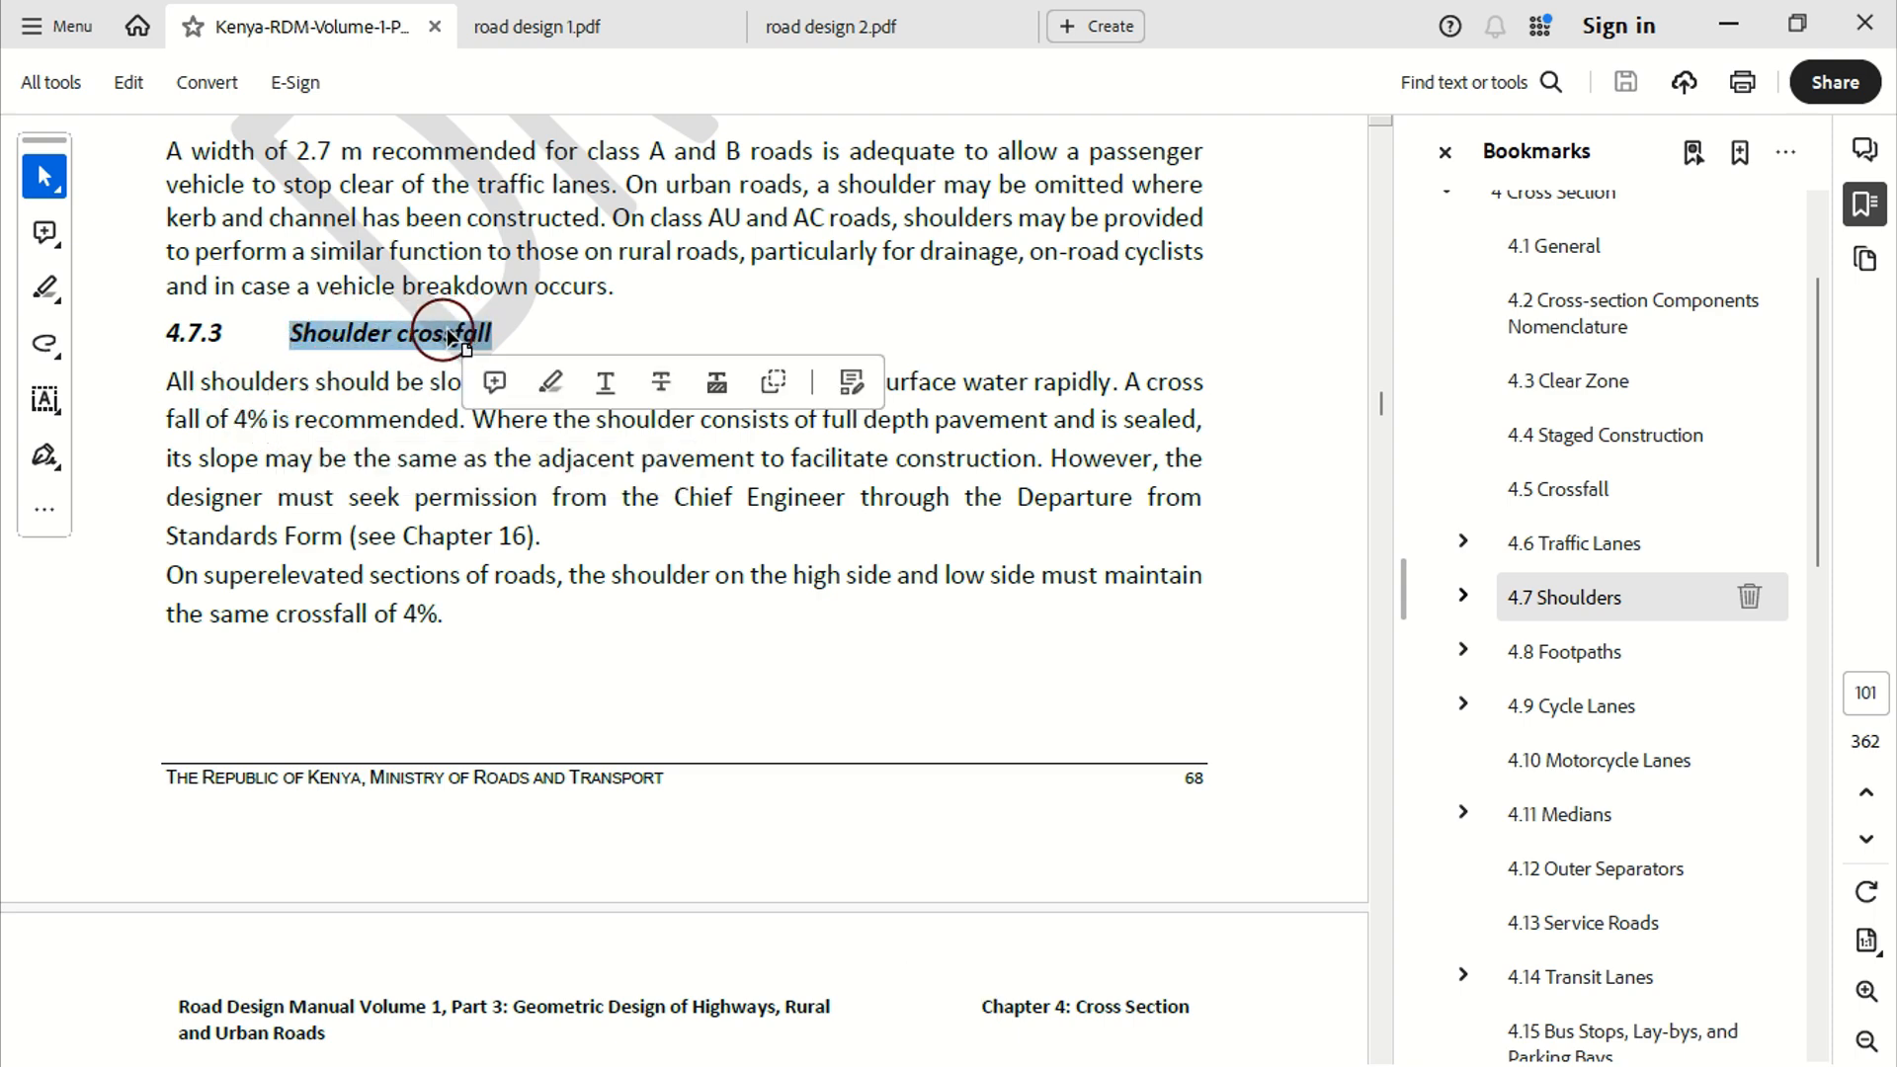
click(248, 418)
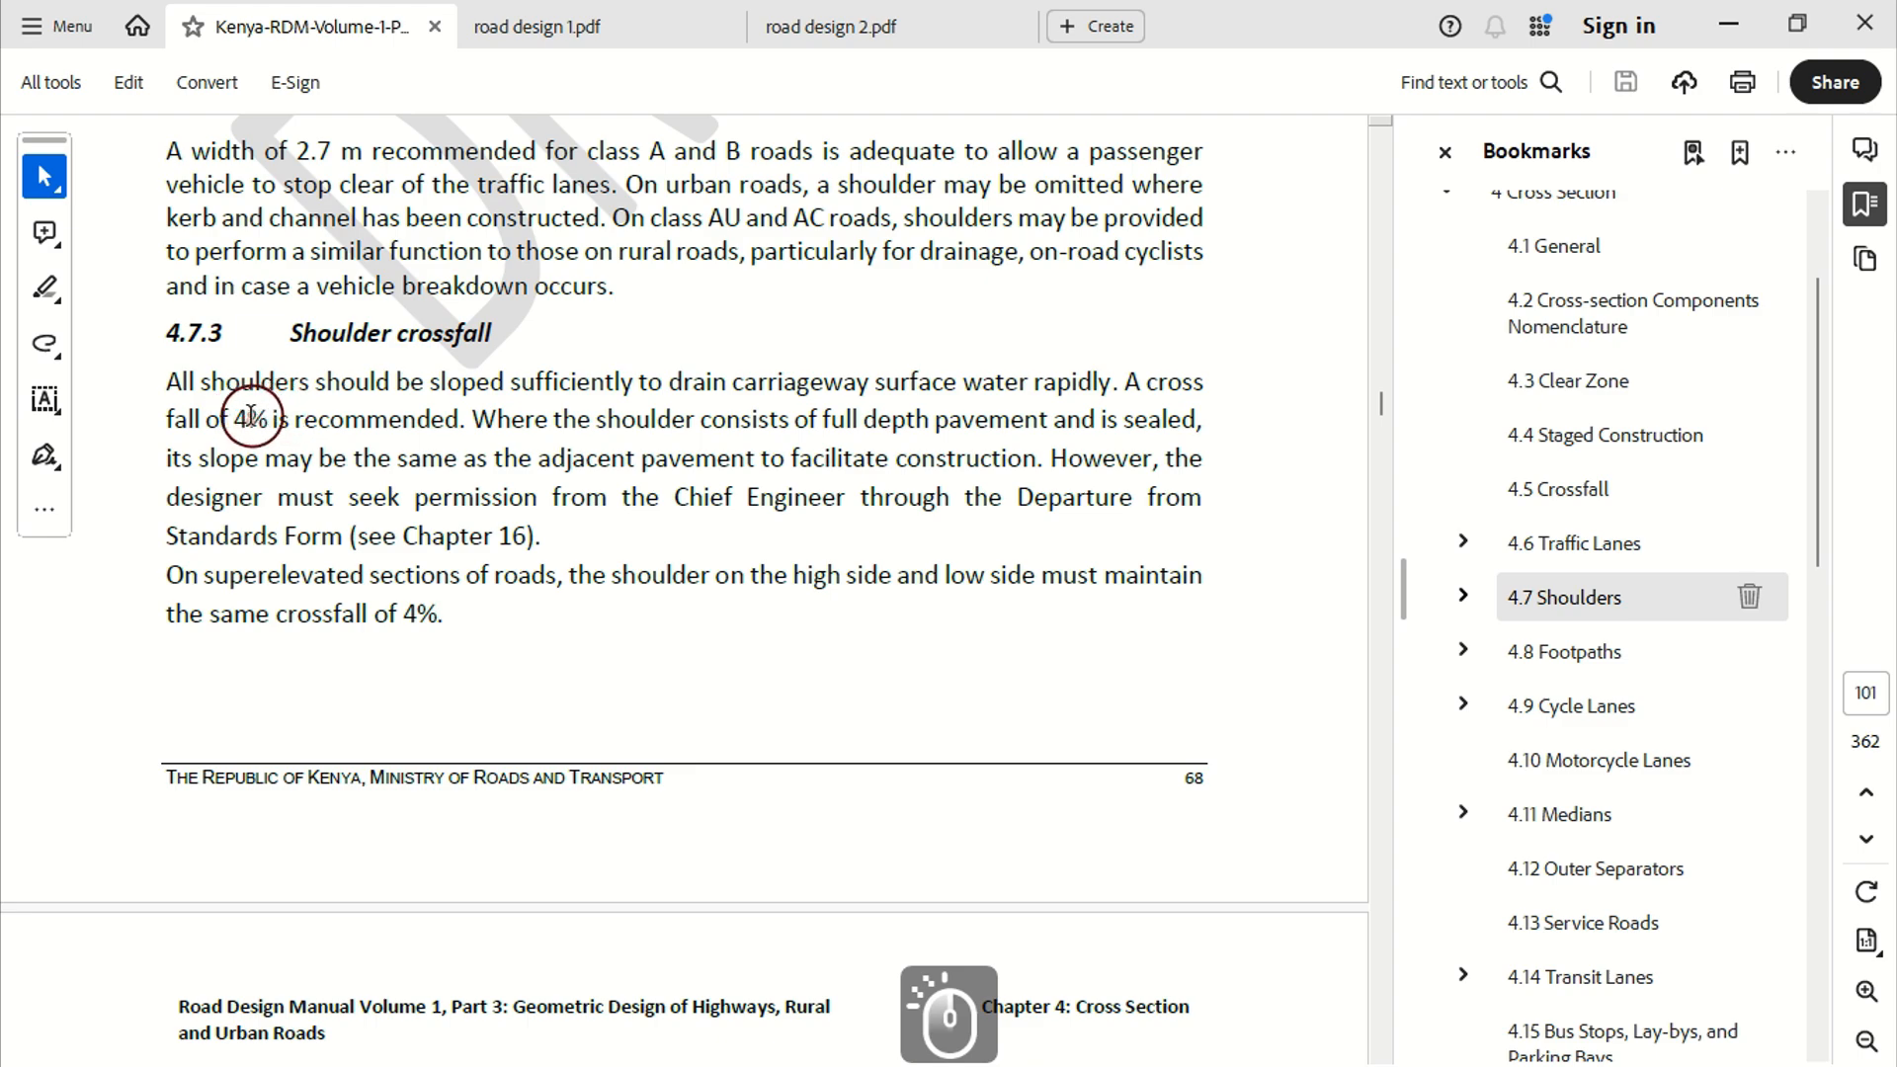
scroll(368, 442, down, 10)
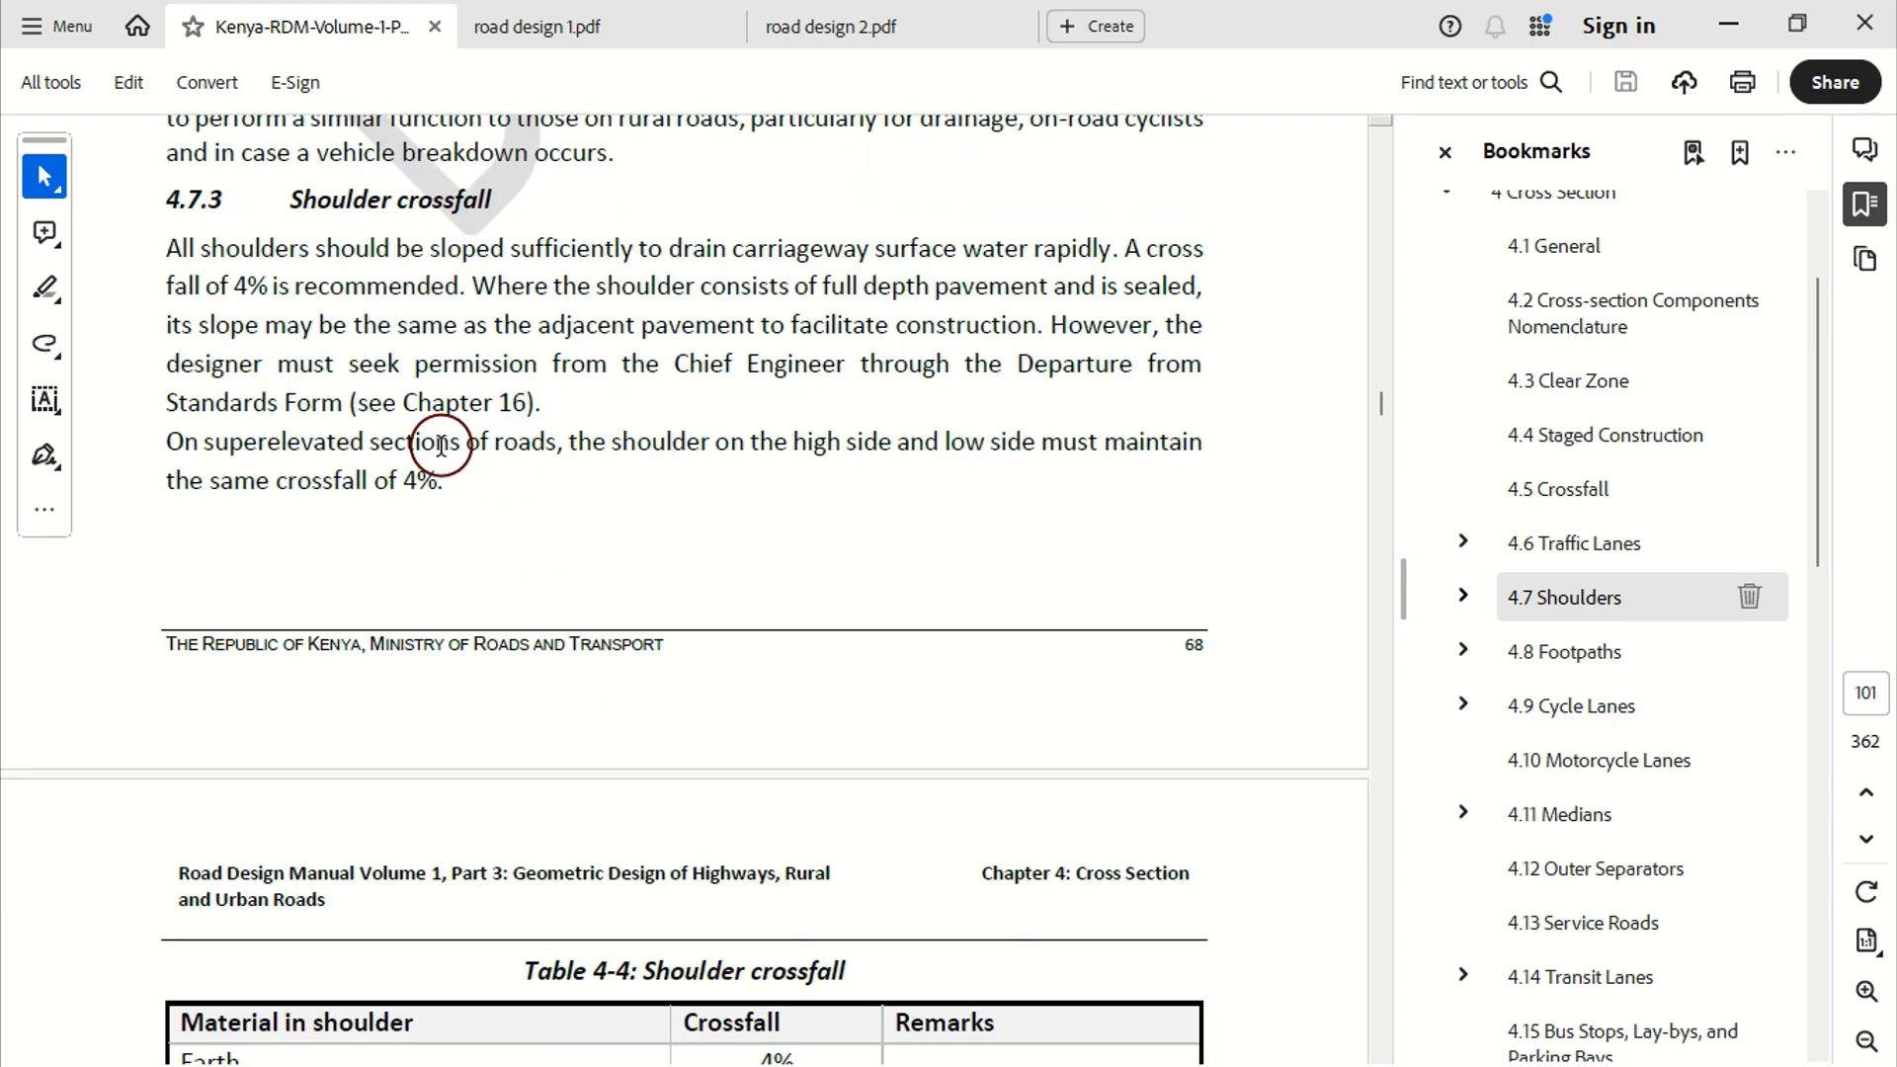
scroll(470, 415, down, 1)
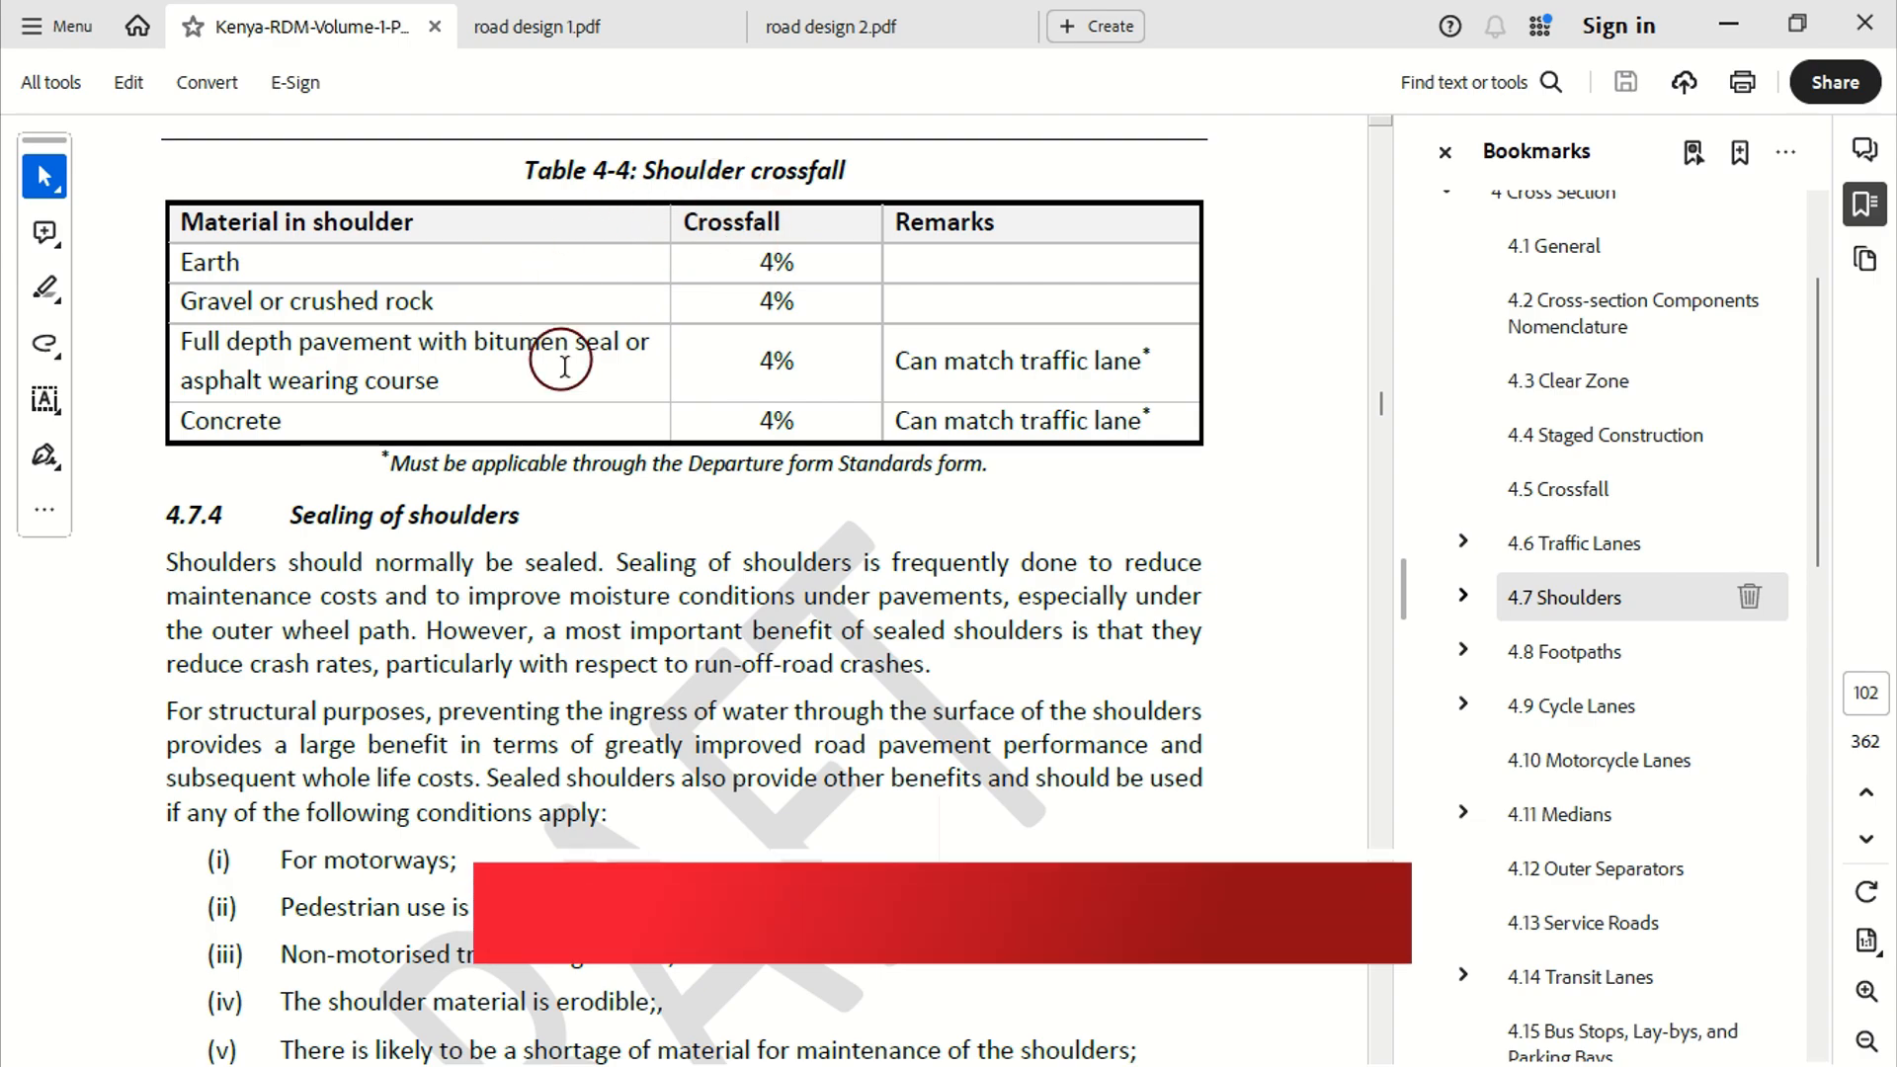
scroll(703, 369, down, 10)
scroll(704, 369, down, 15)
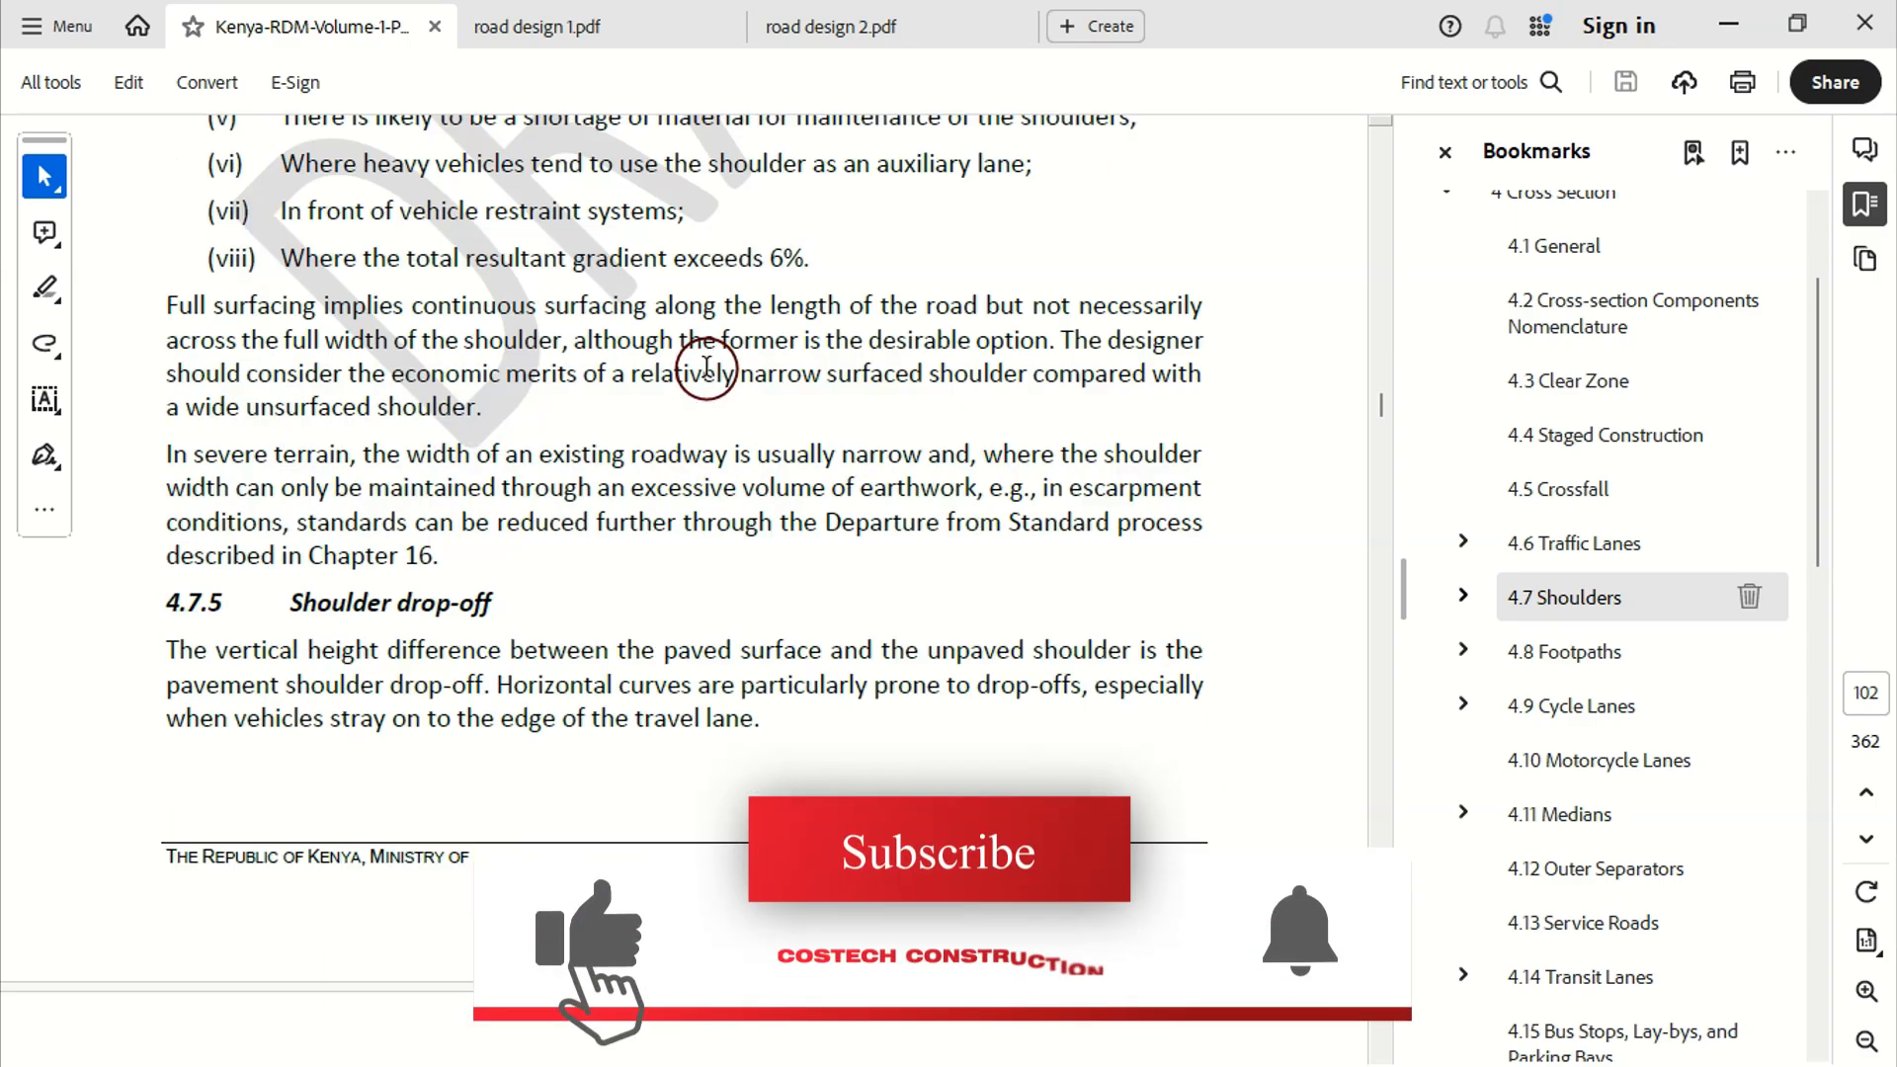
scroll(709, 359, down, 10)
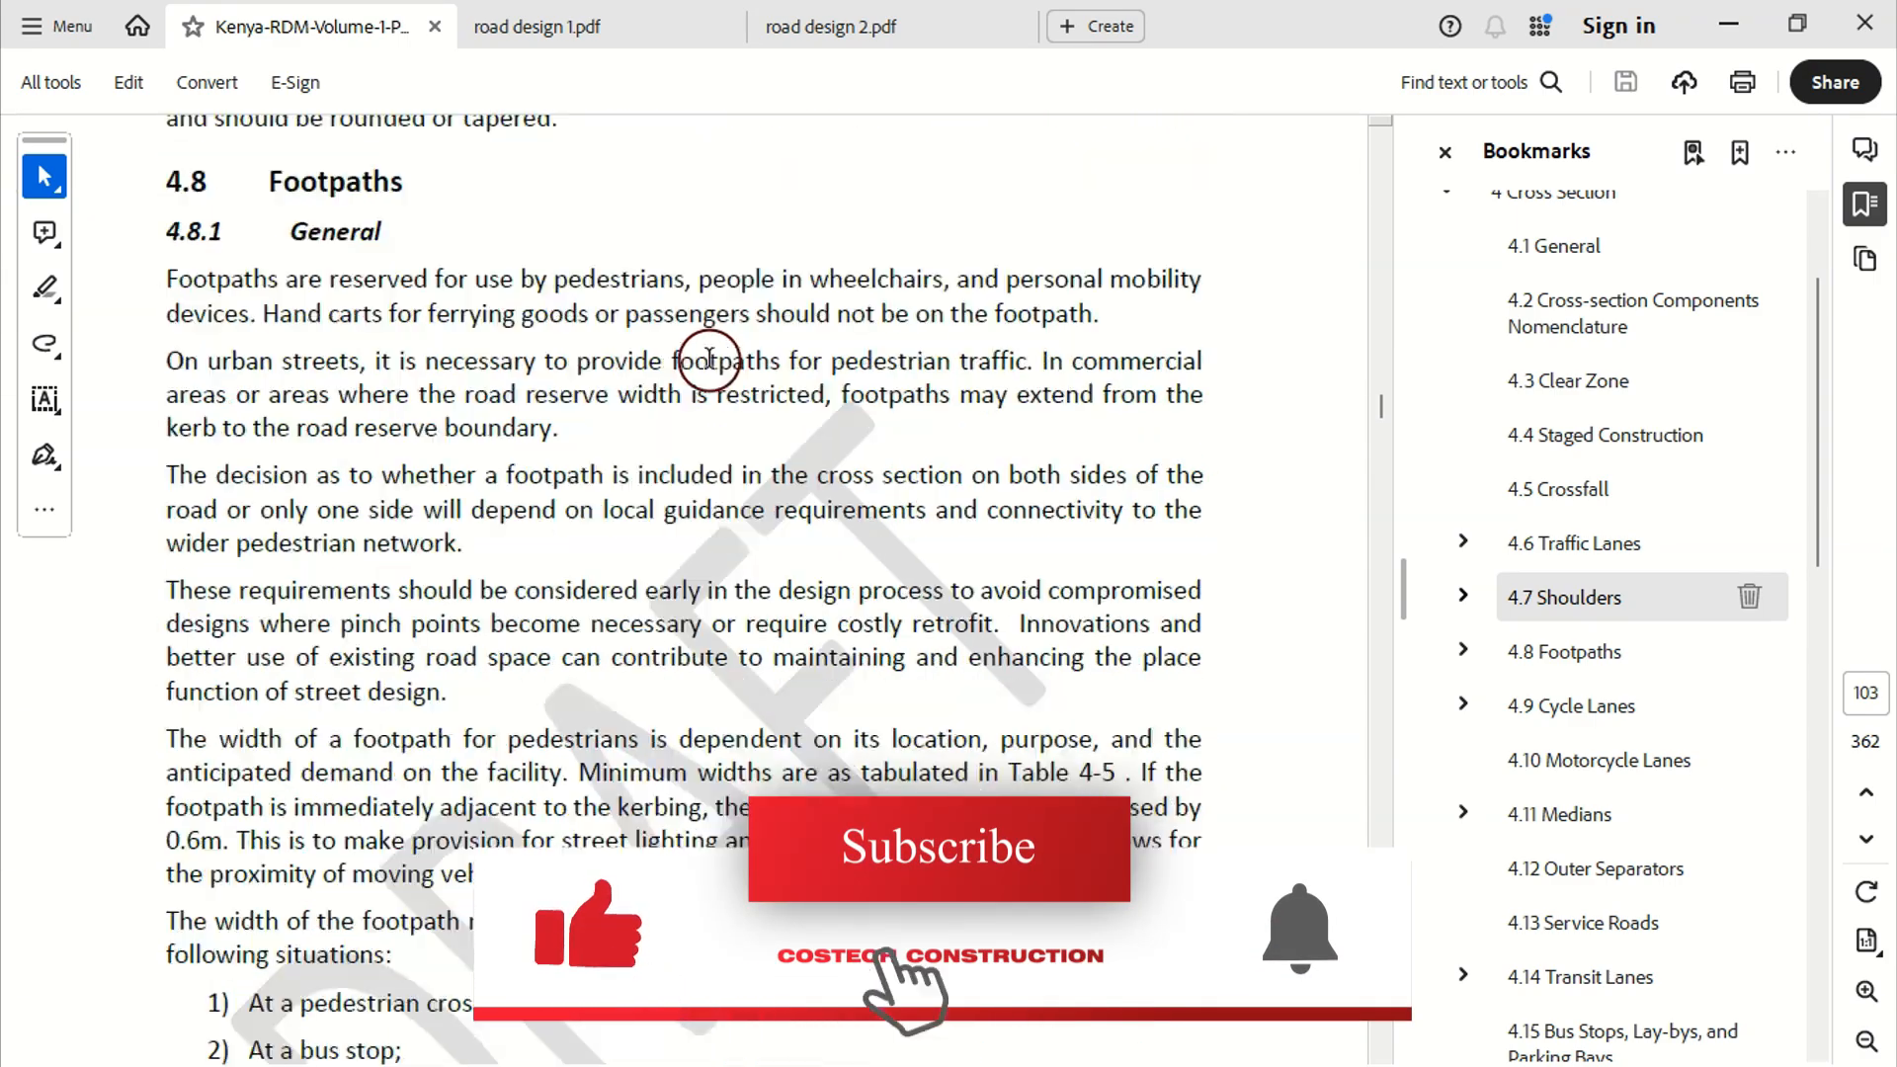
scroll(1647, 642, down, 2)
Go to section 4.11 Medians and examine the depressed and raised median photos up close
scroll(1648, 637, down, 3)
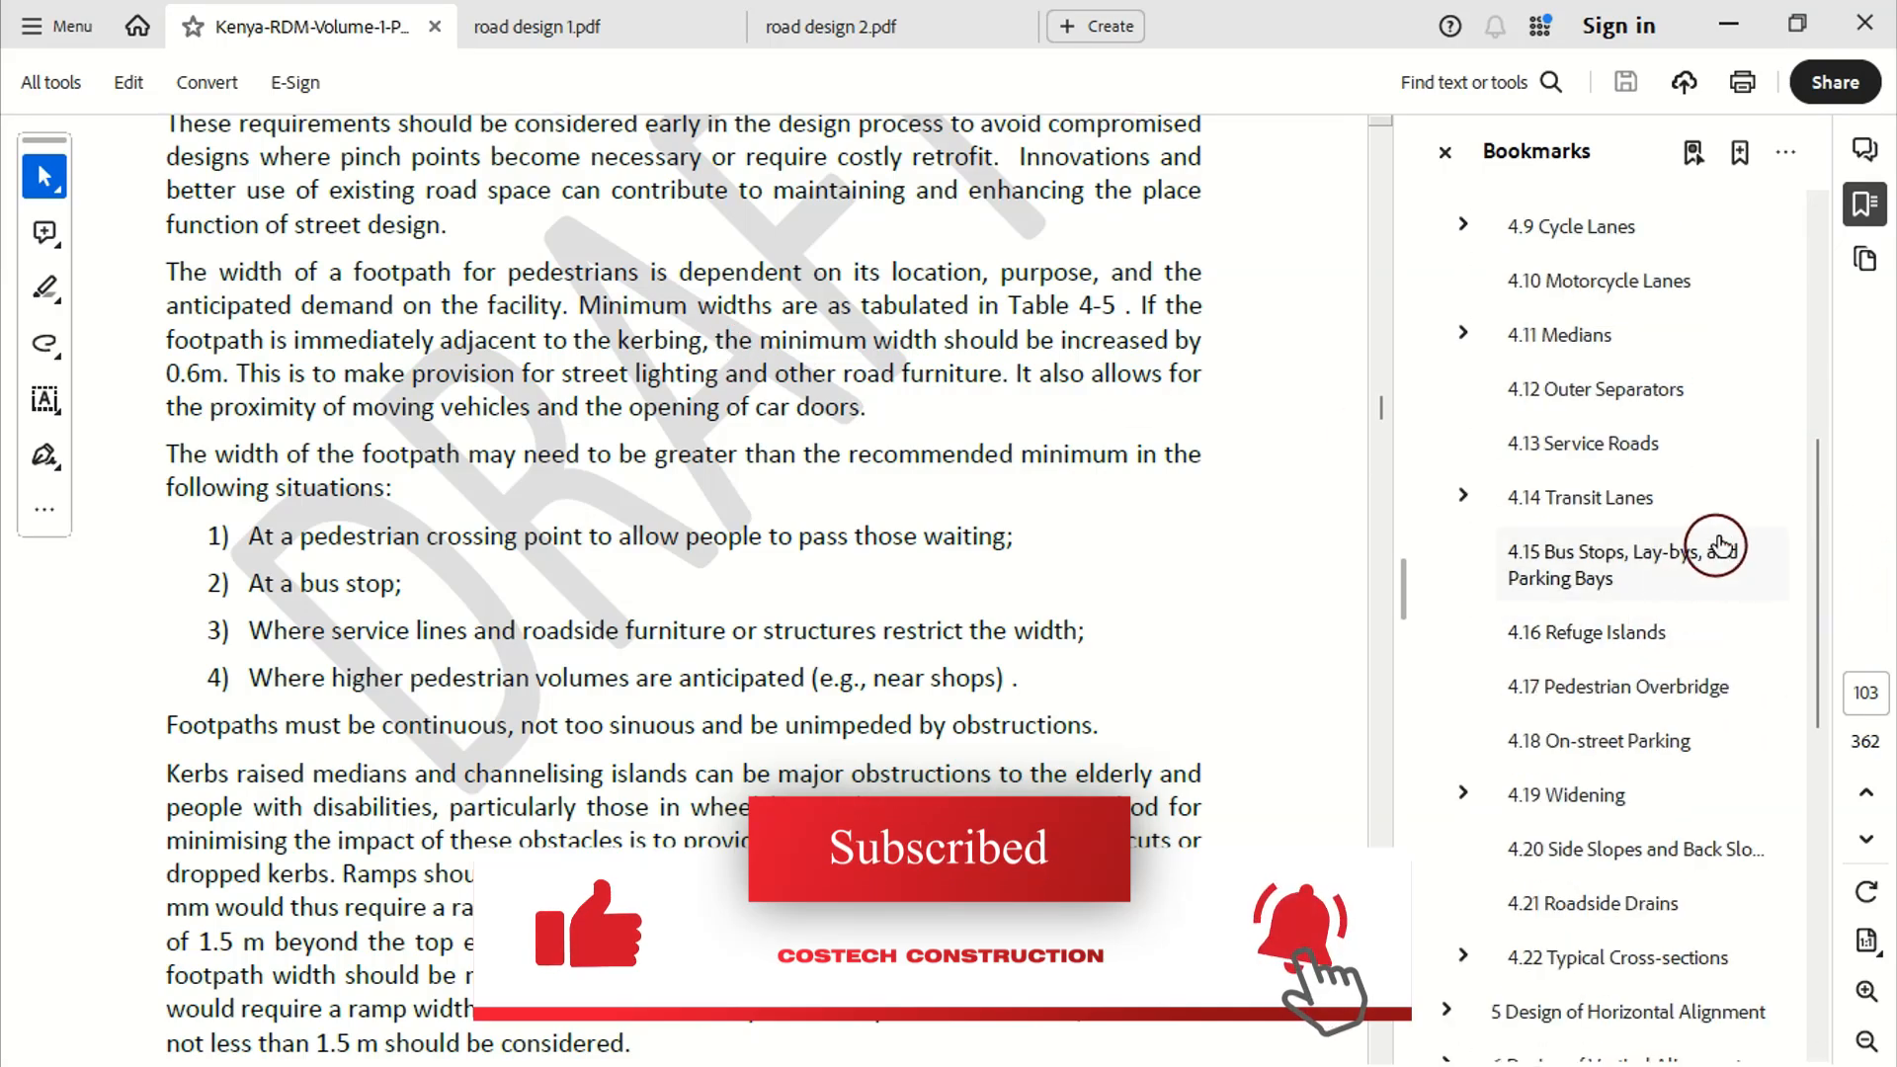
click(1584, 333)
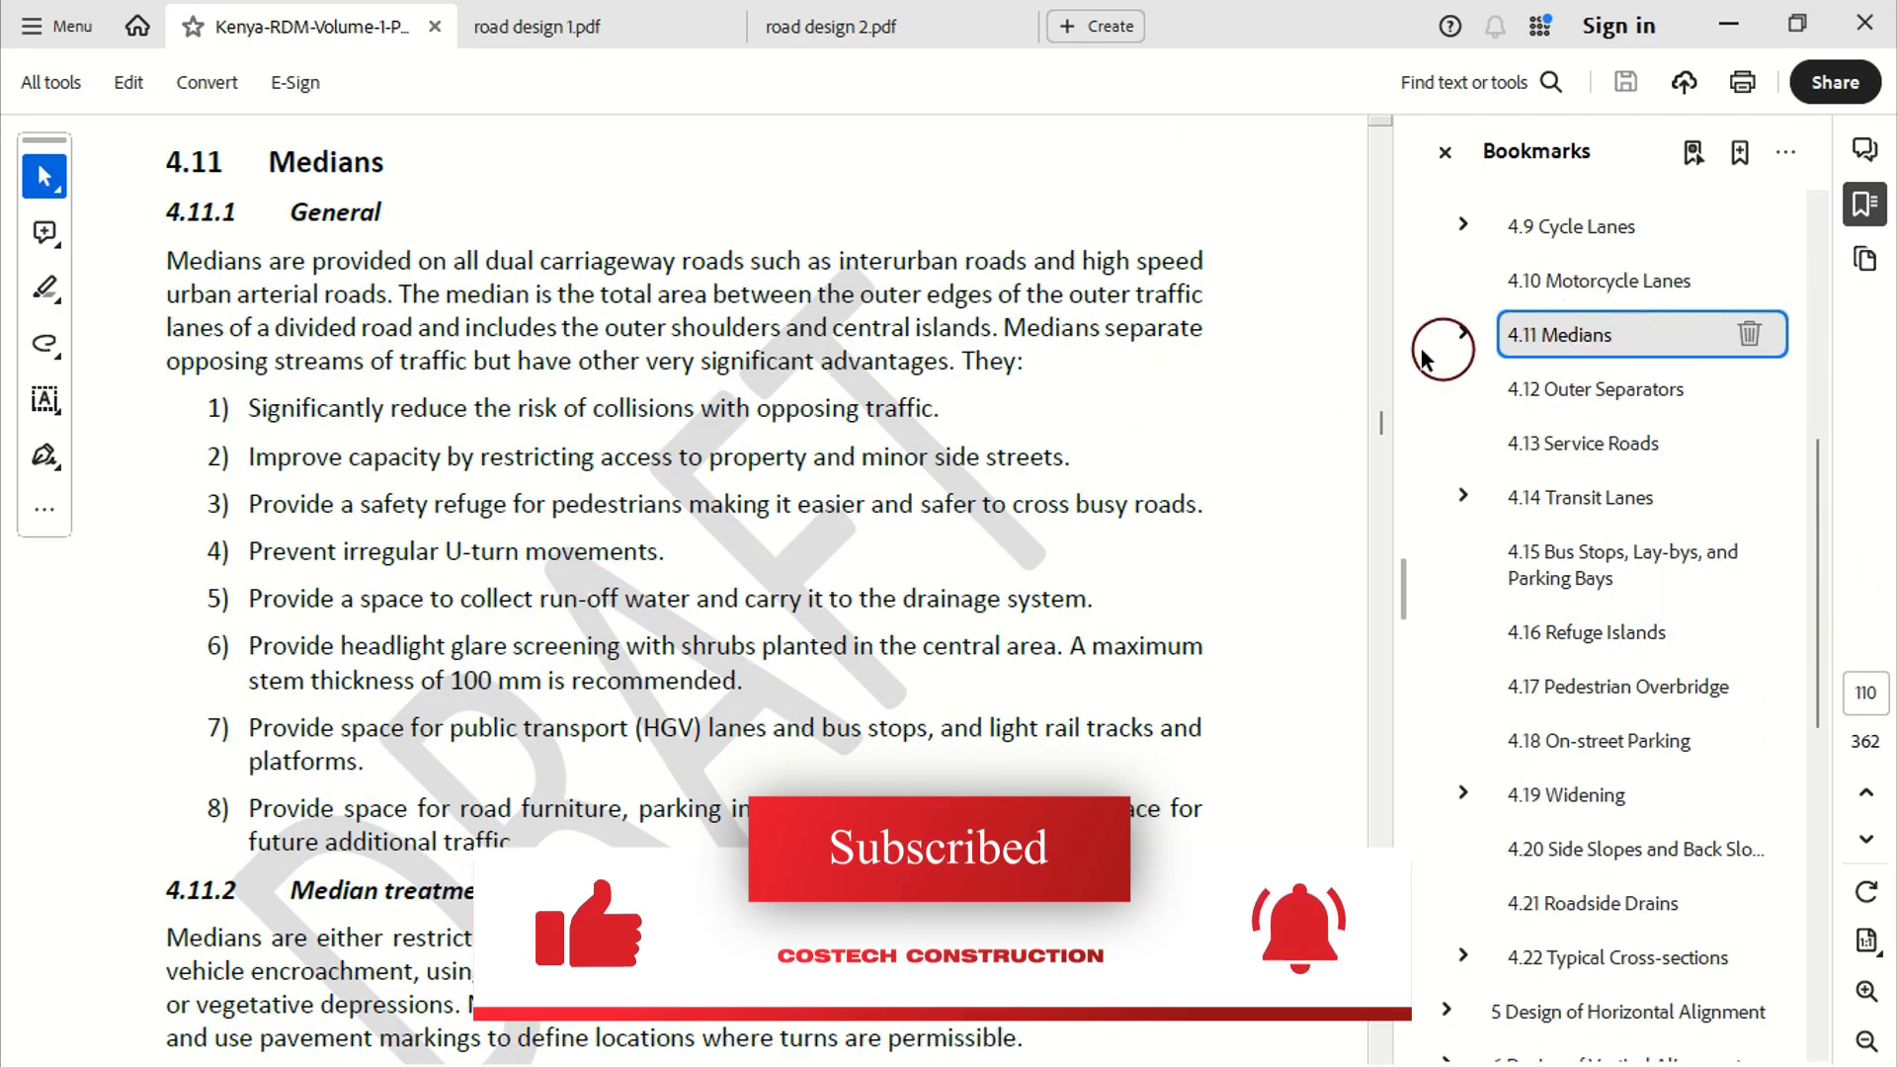
scroll(539, 451, down, 2)
scroll(539, 451, down, 6)
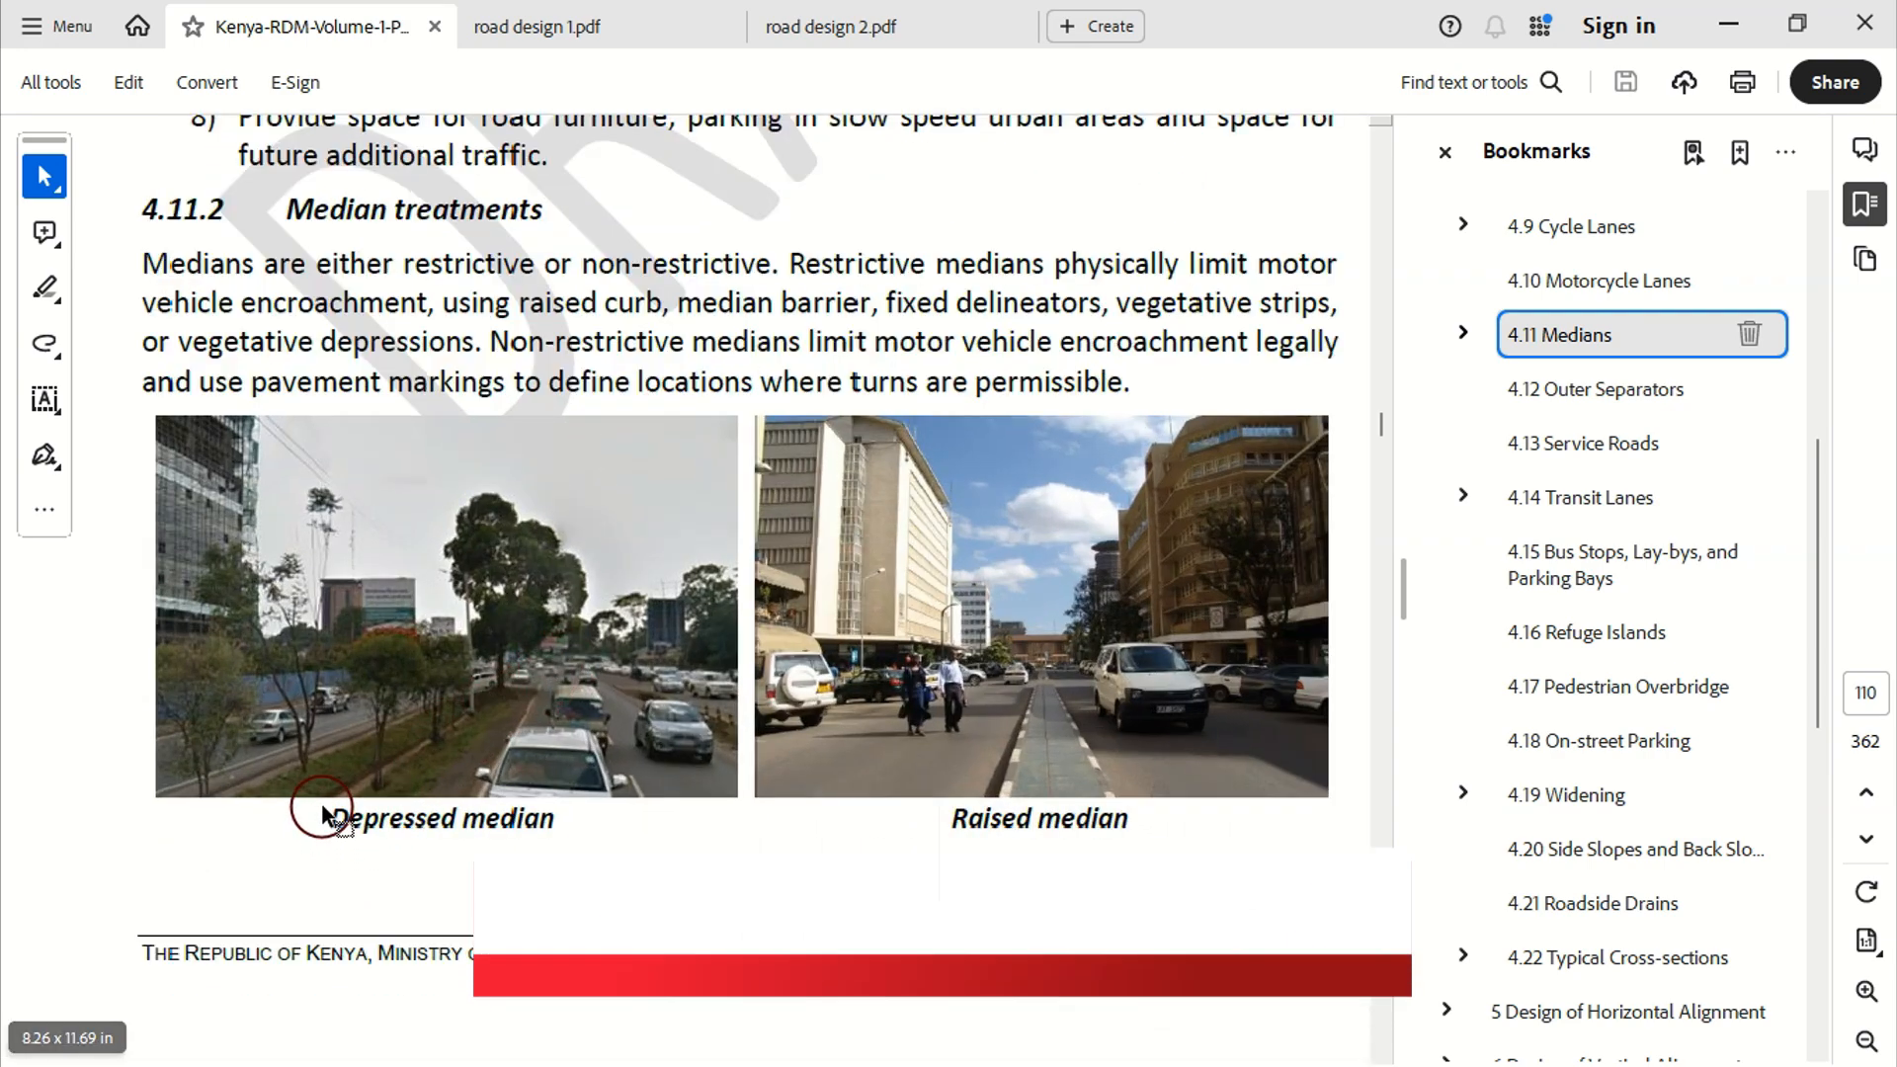
ctrl+scroll(429, 756, up, 6)
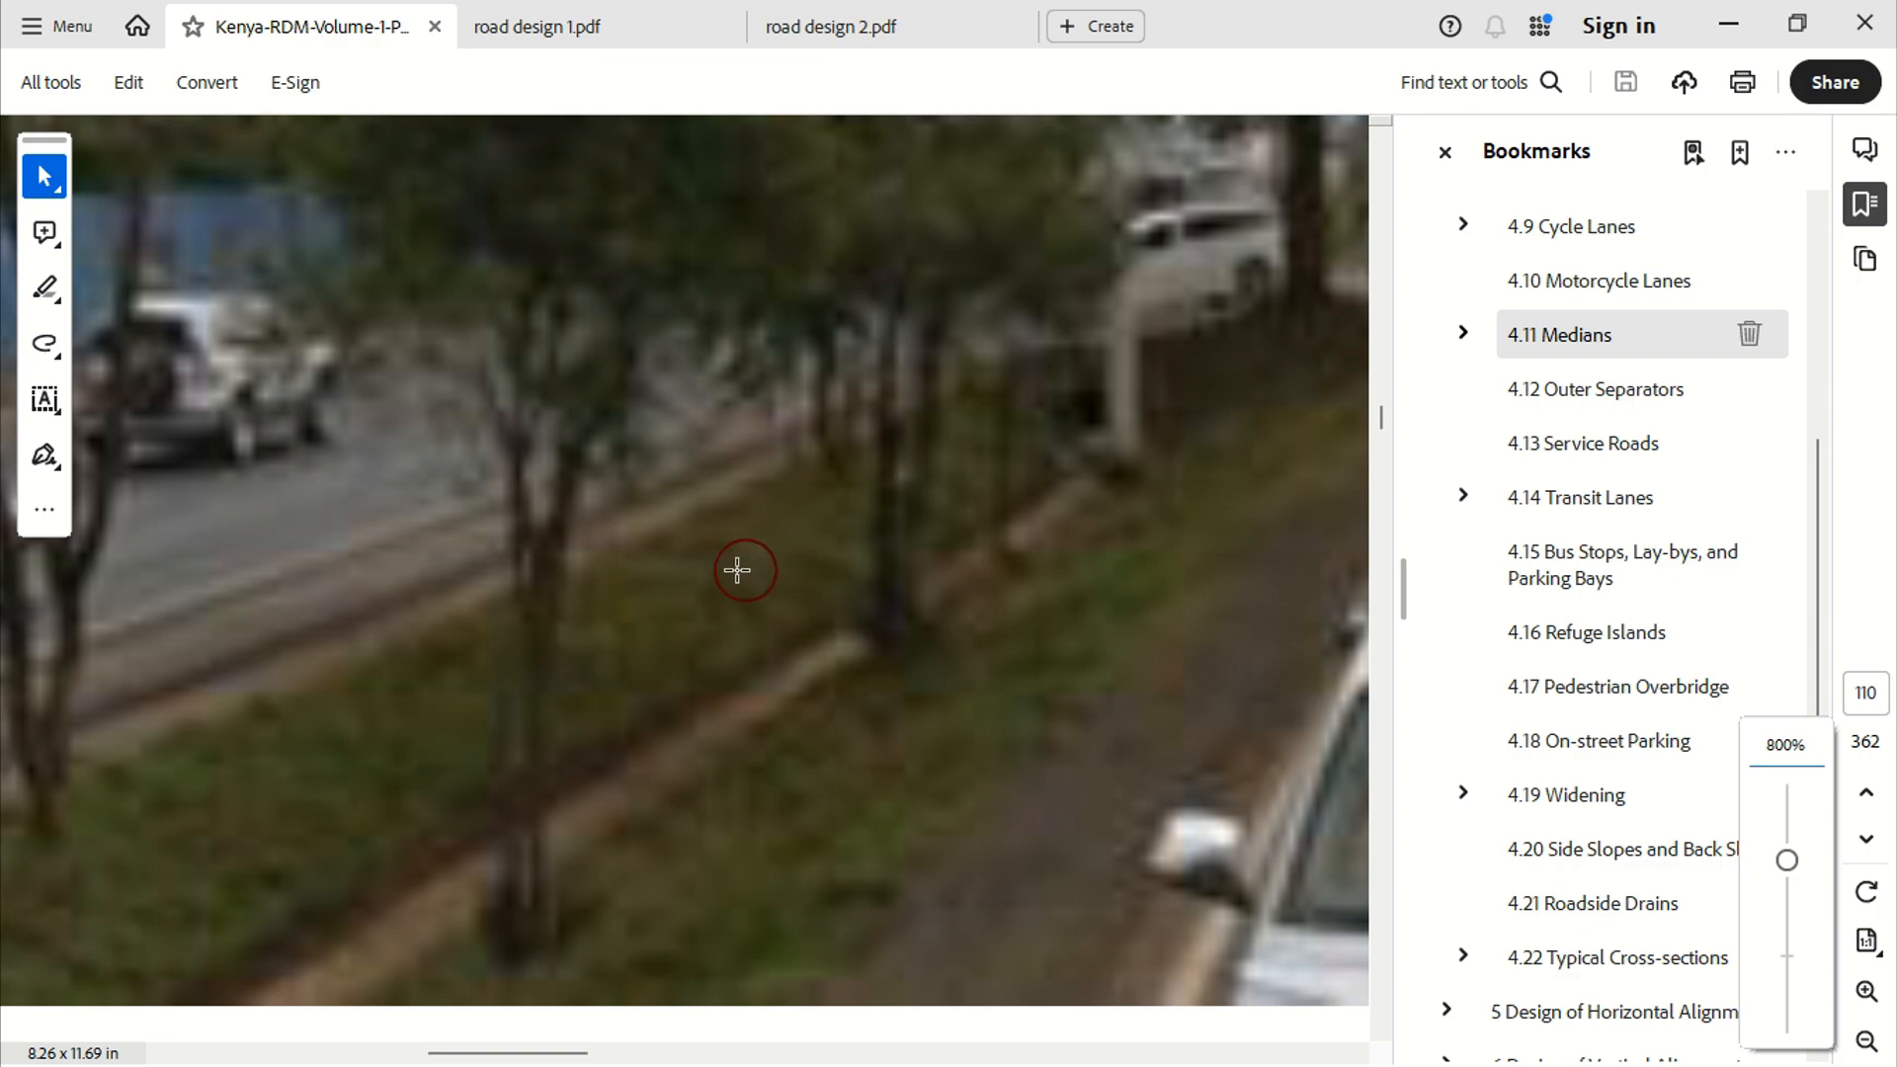
ctrl+scroll(459, 725, down, 5)
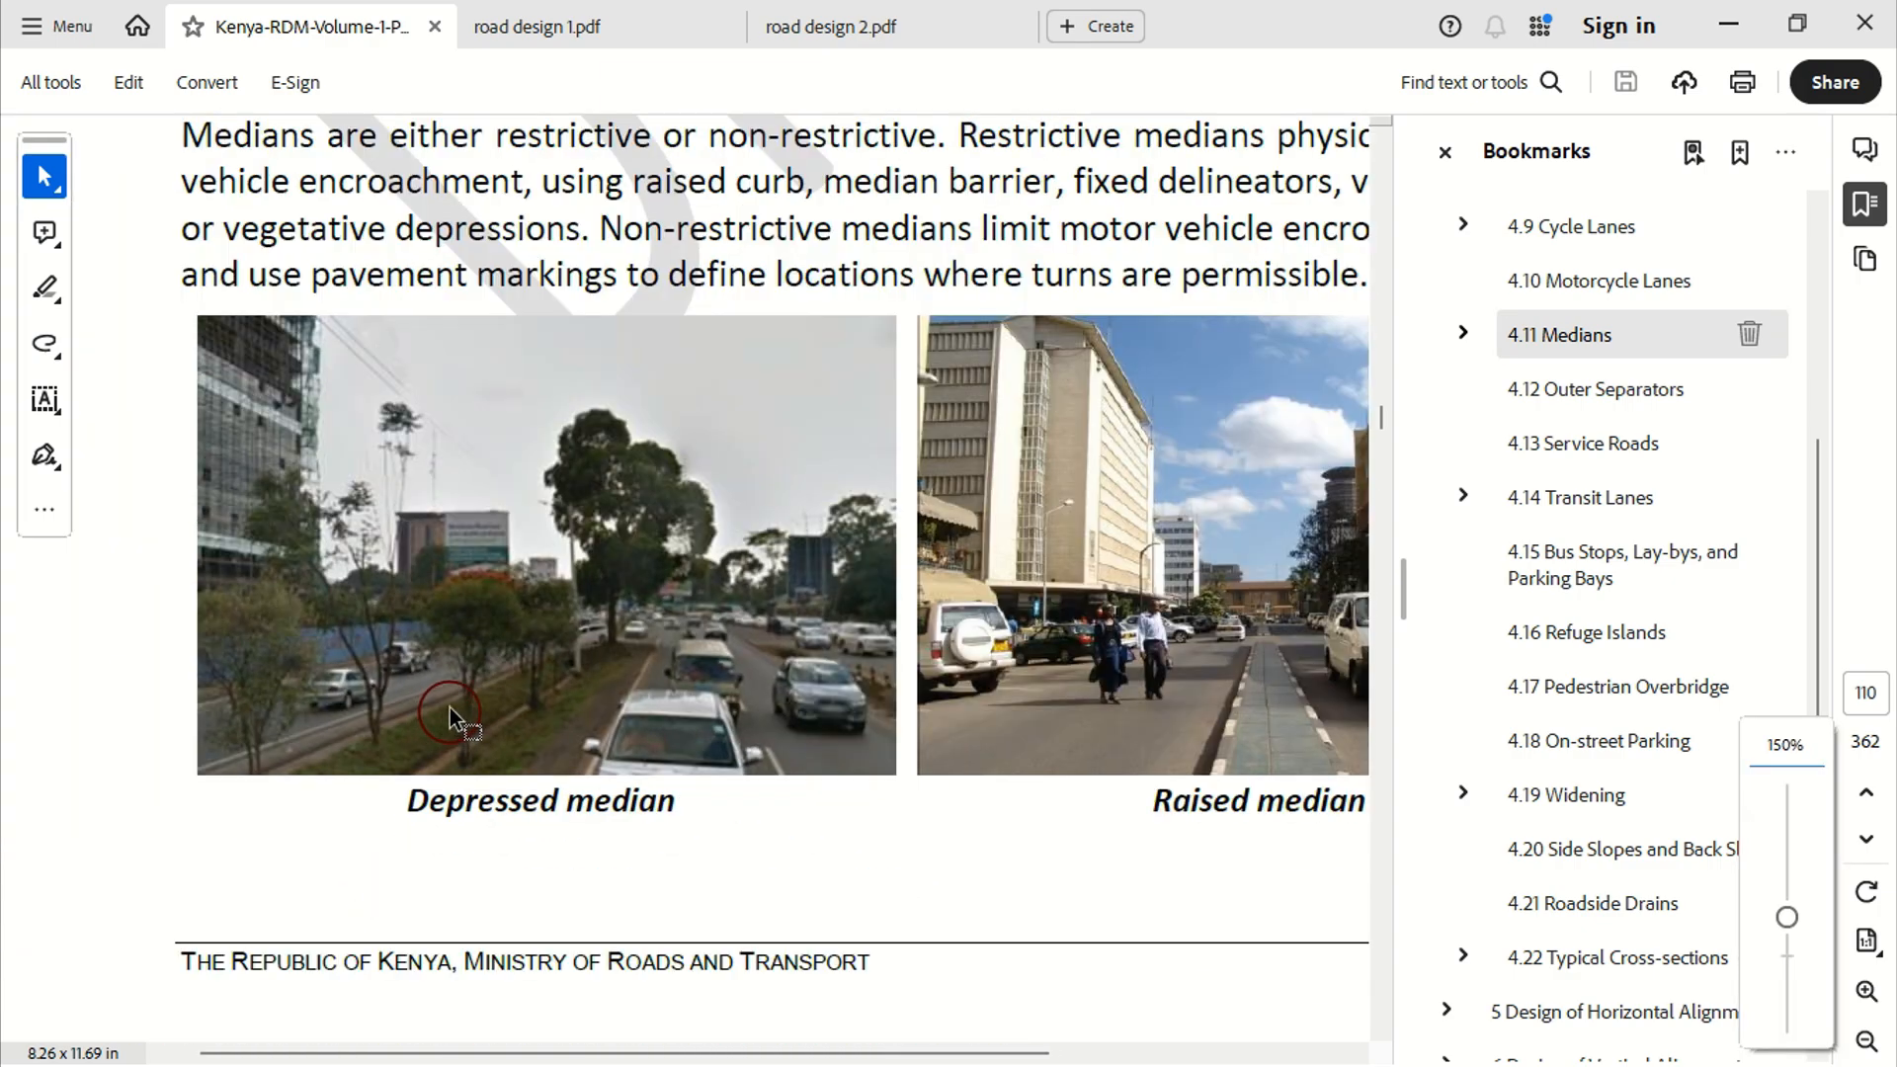
ctrl+scroll(1037, 780, down, 2)
ctrl+scroll(965, 750, up, 5)
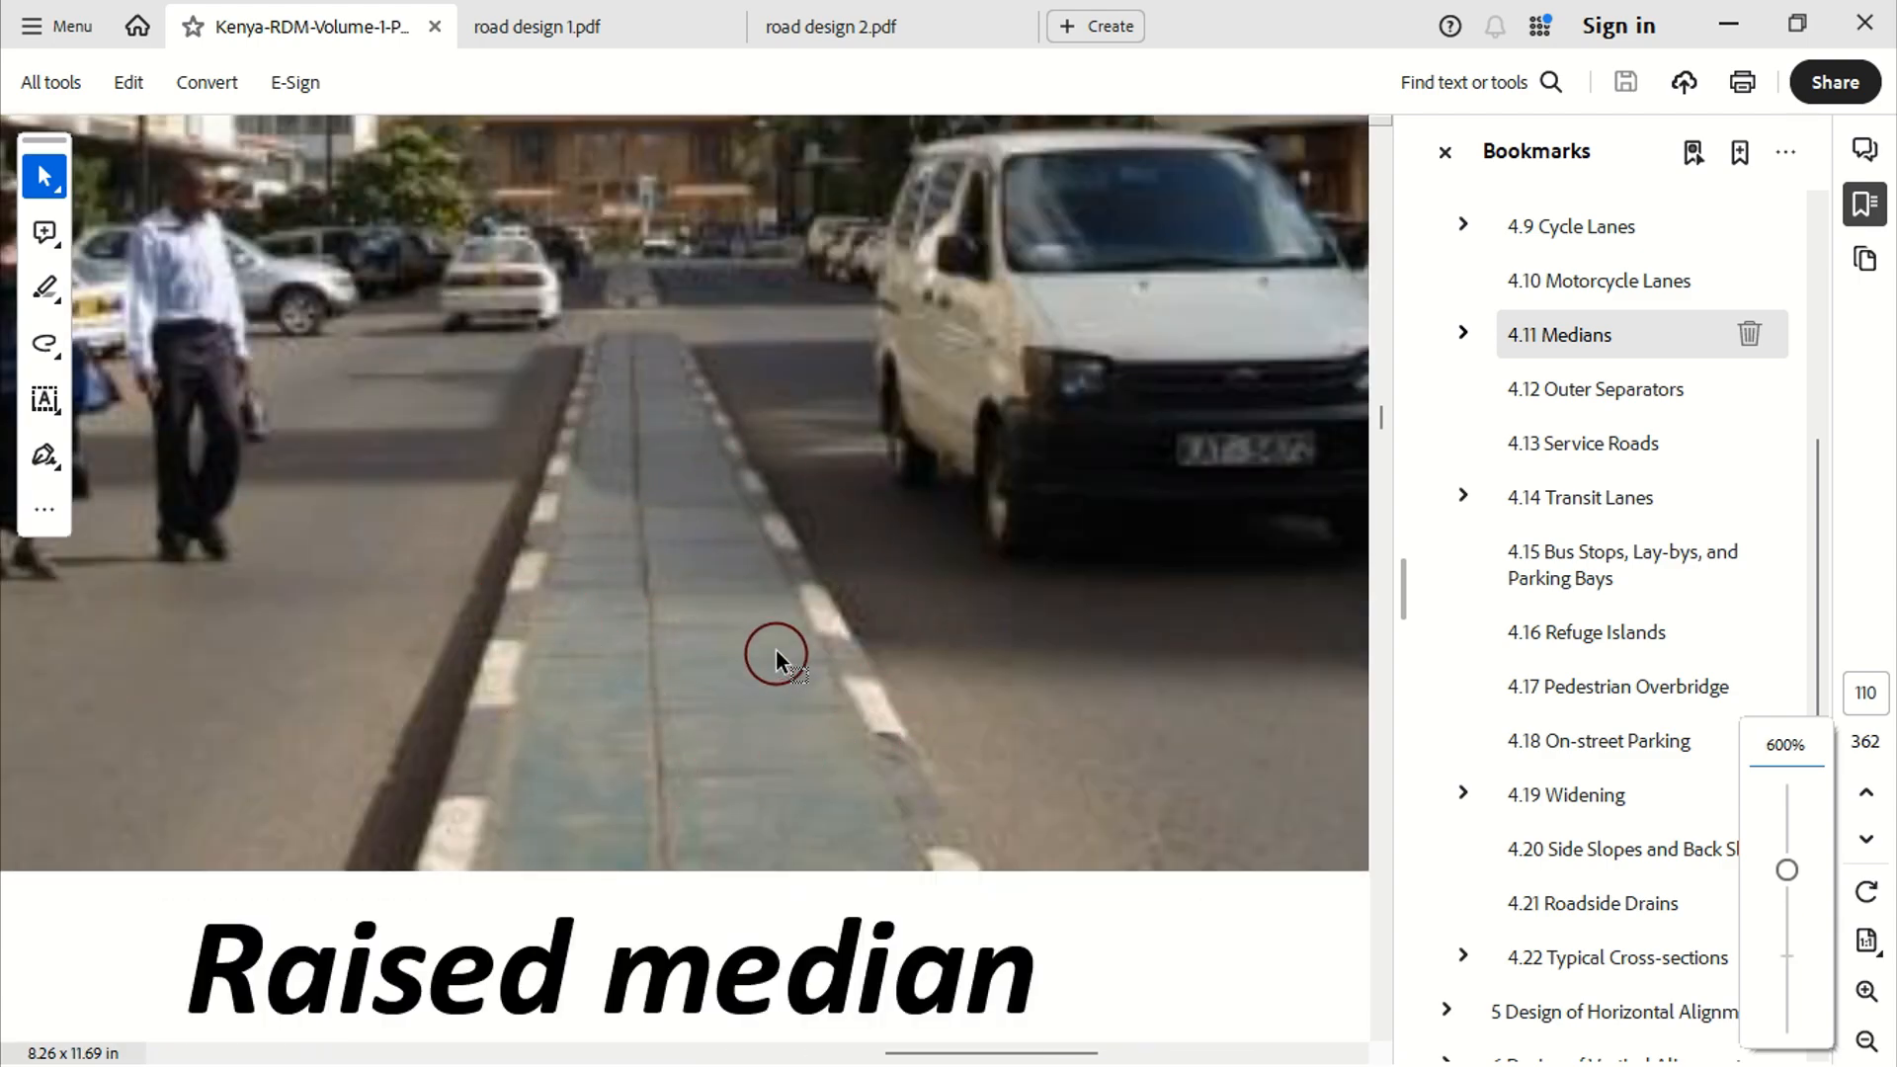
ctrl+scroll(768, 652, down, 5)
Go to section 4.22 Typical Cross-sections and examine the interurban road components in Figure 4-13 up close
scroll(1597, 578, down, 3)
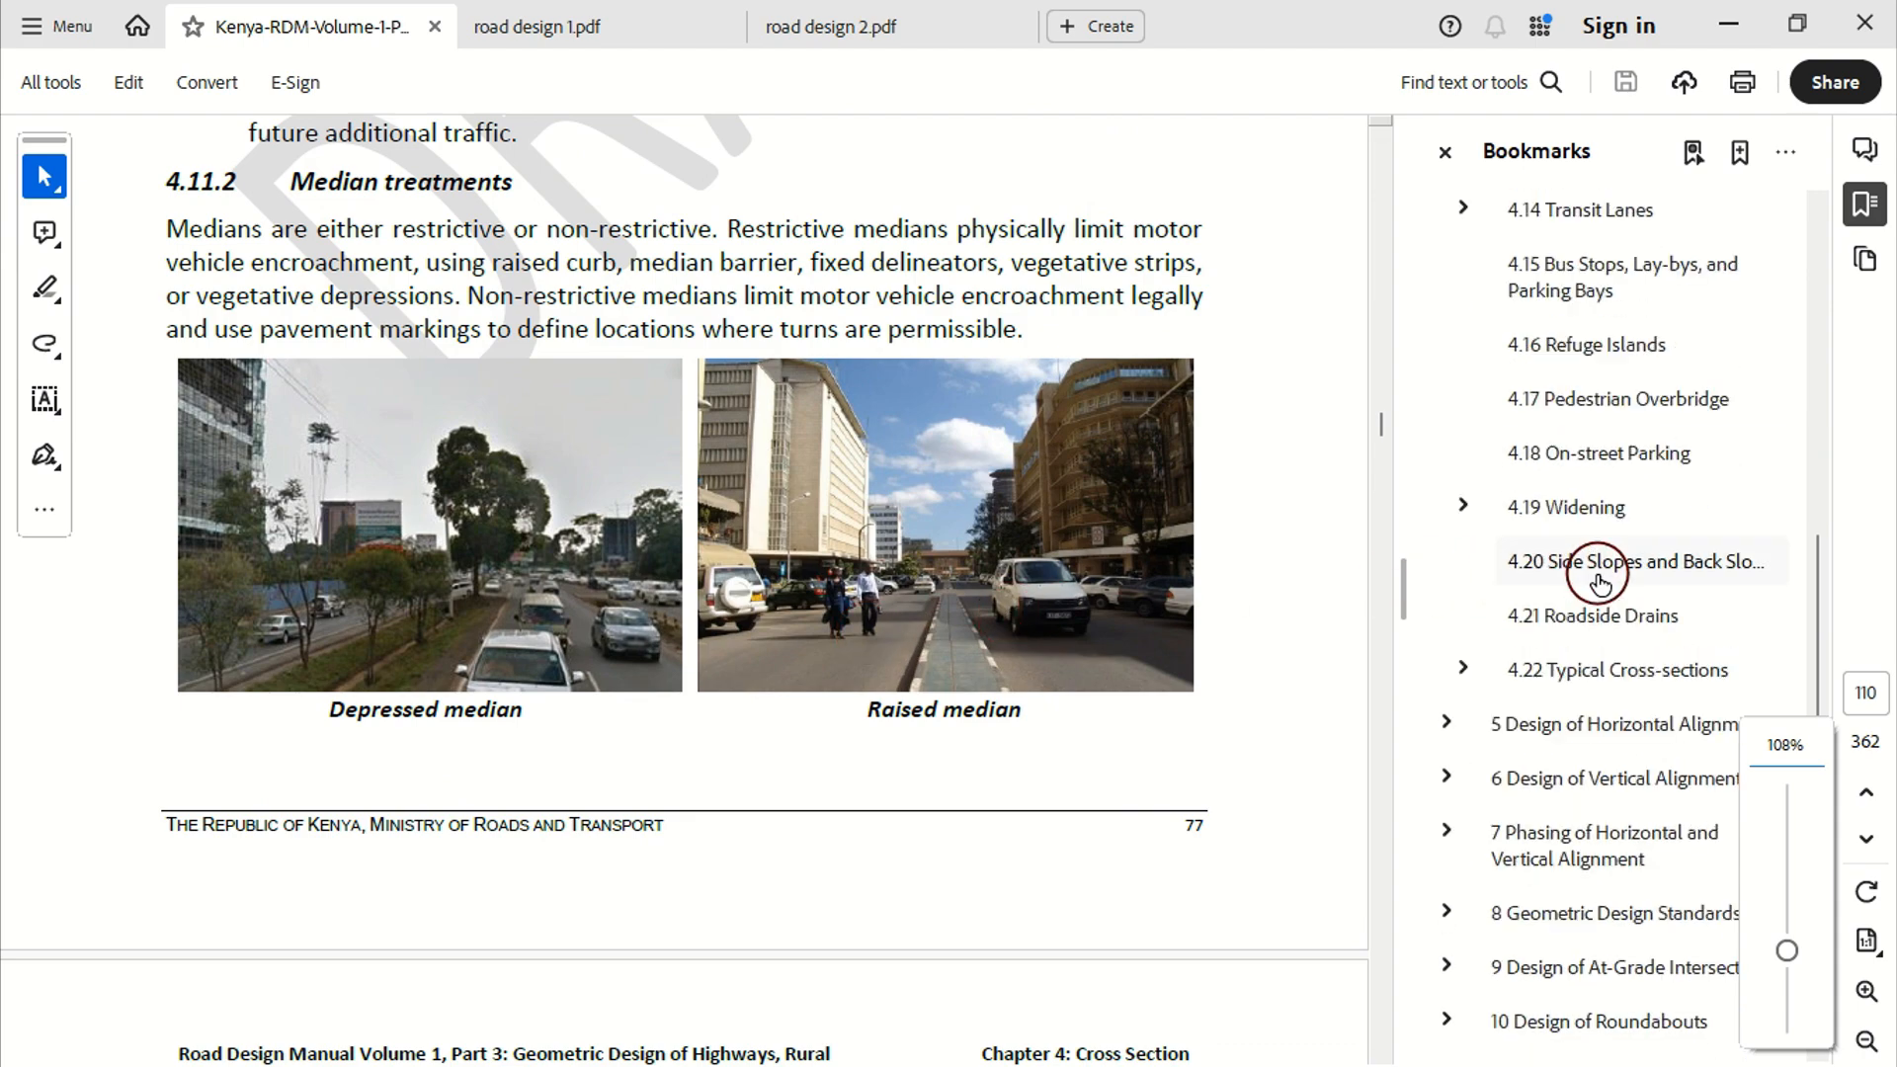
scroll(1598, 578, down, 1)
click(1602, 569)
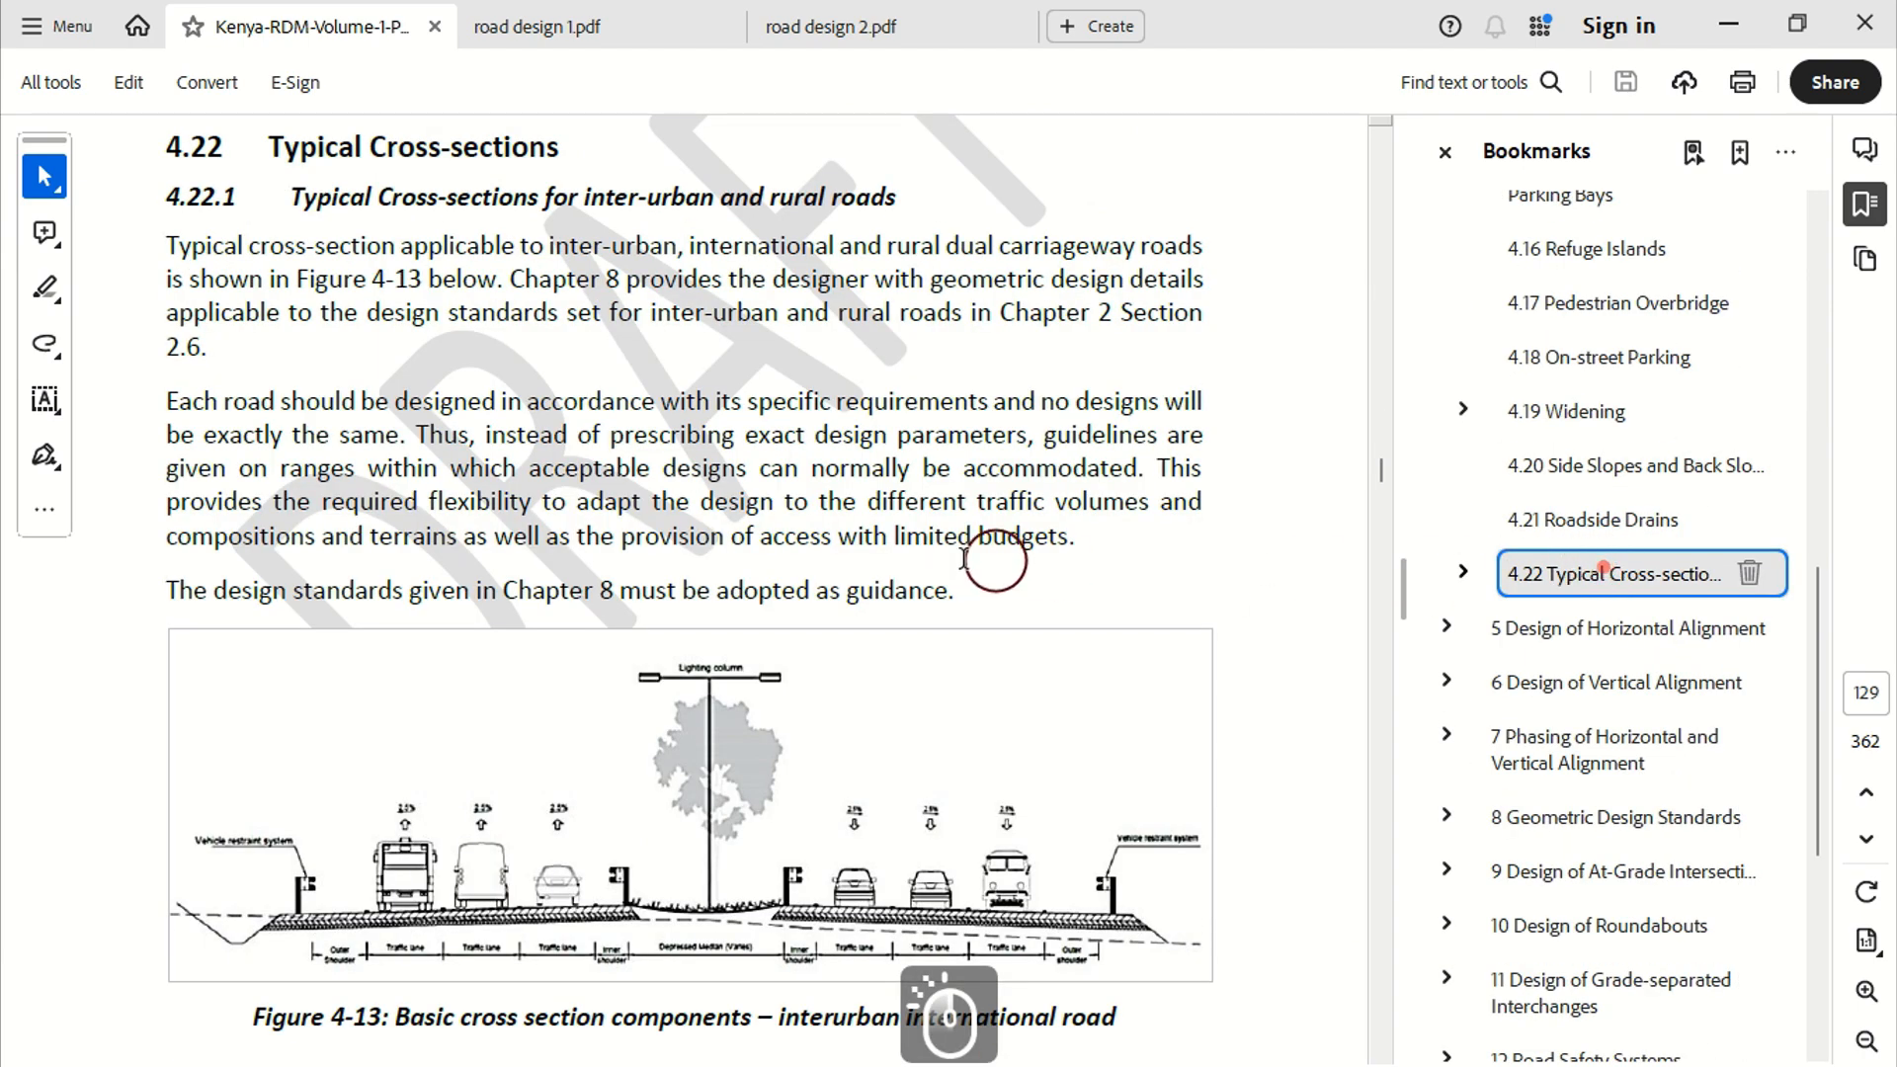
scroll(775, 554, down, 2)
ctrl+scroll(665, 779, up, 5)
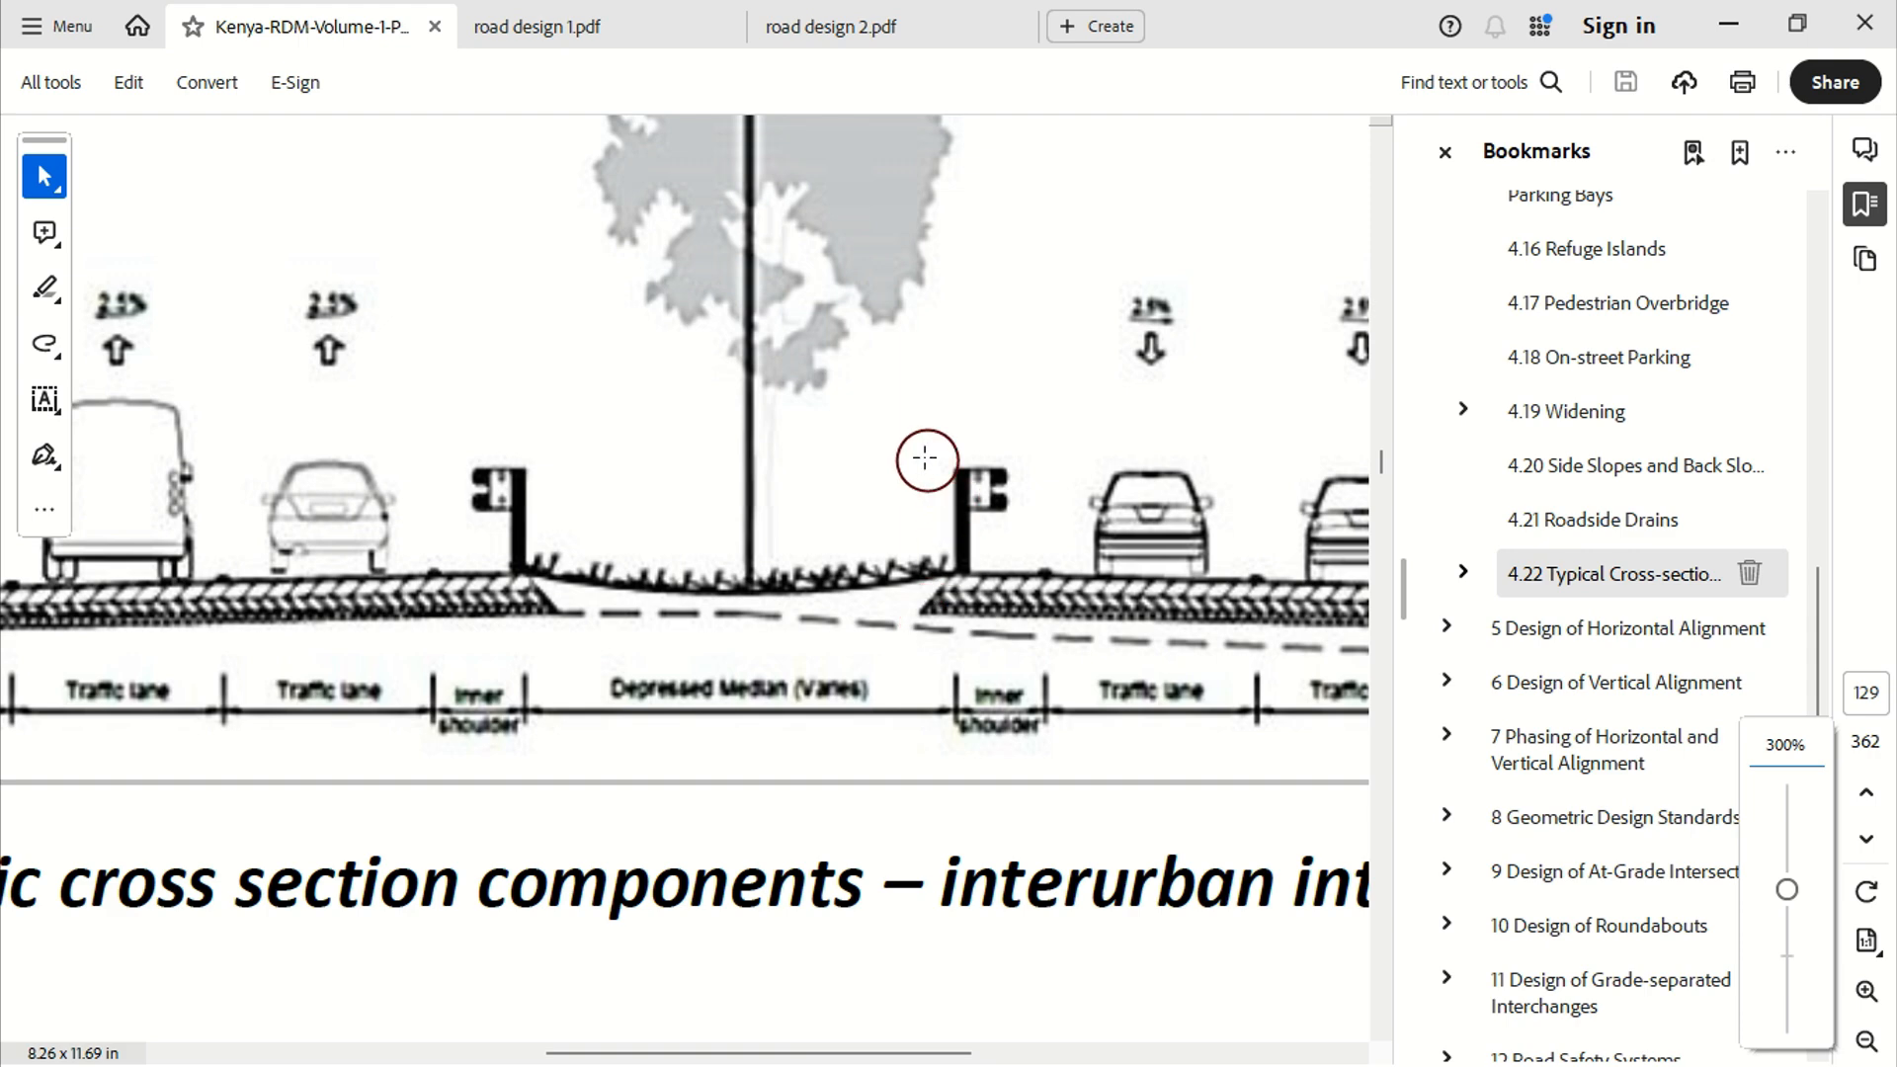
ctrl+scroll(568, 681, down, 3)
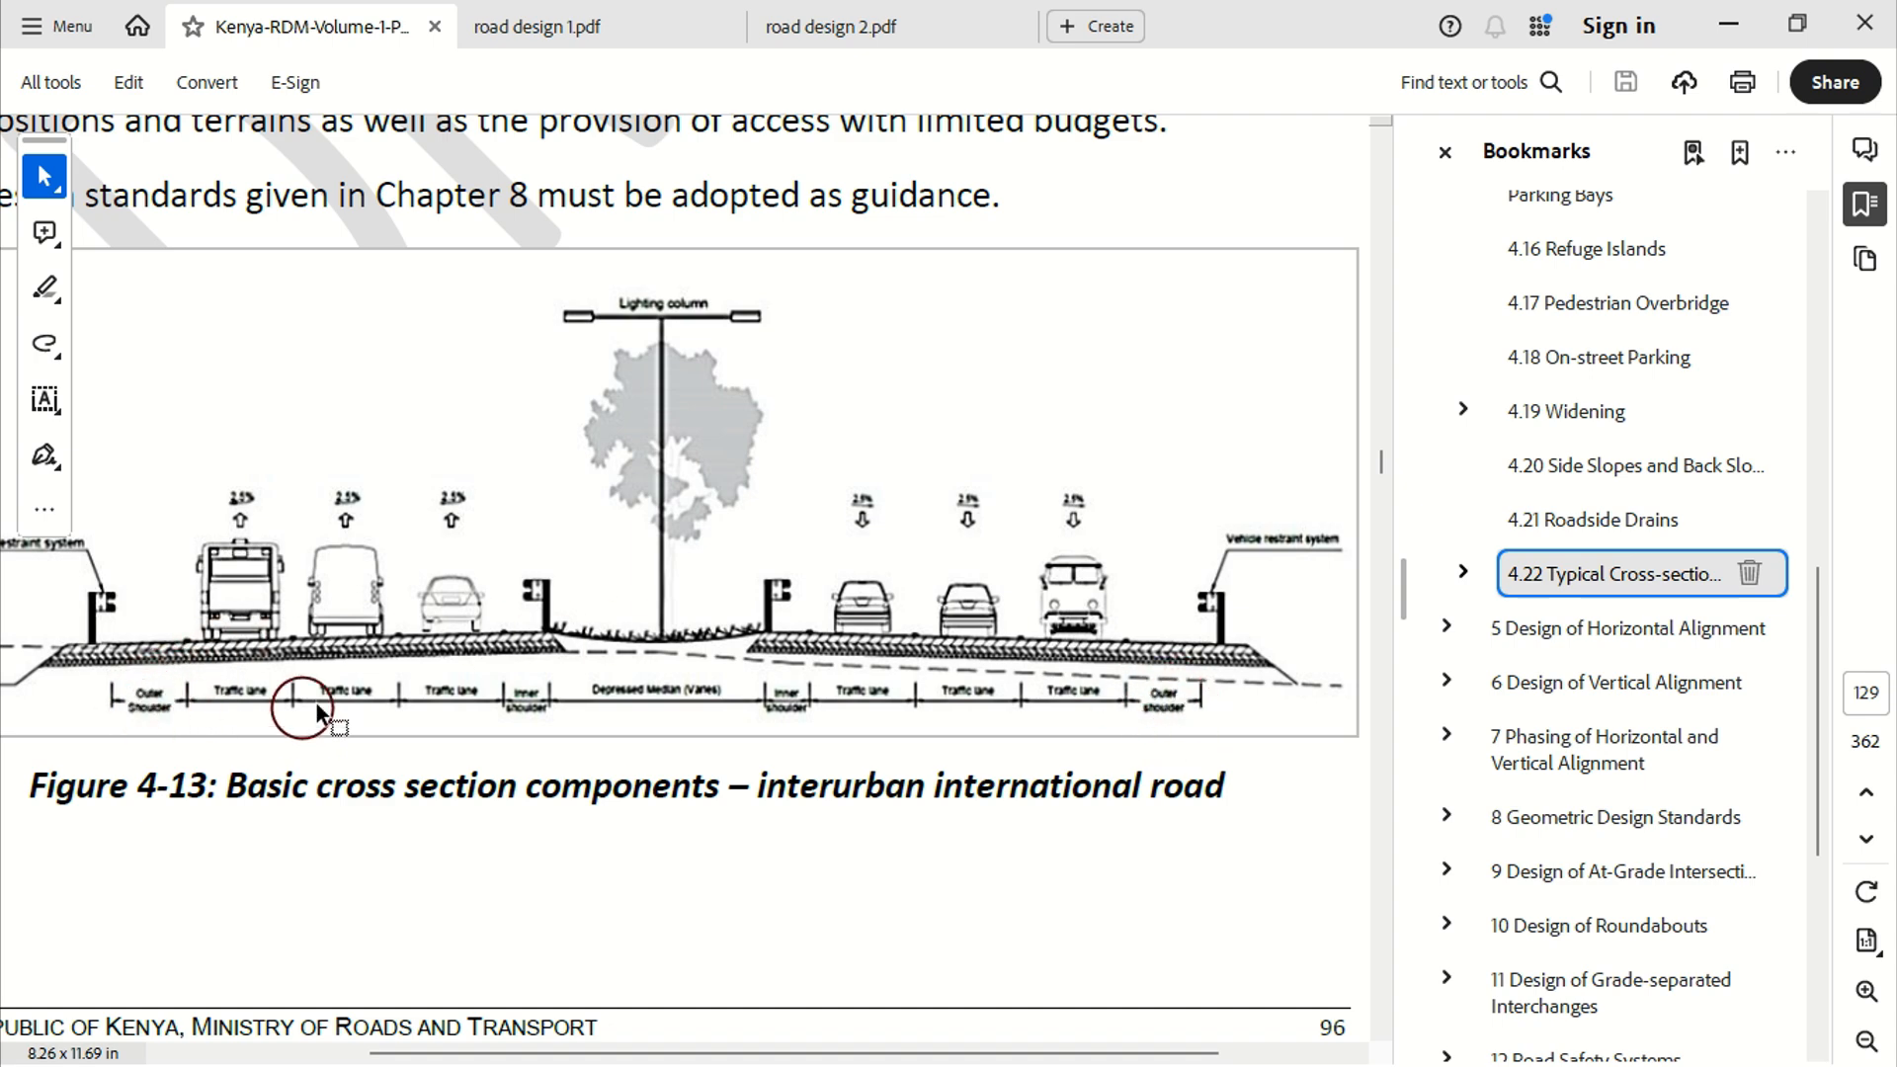
ctrl+scroll(526, 668, down, 2)
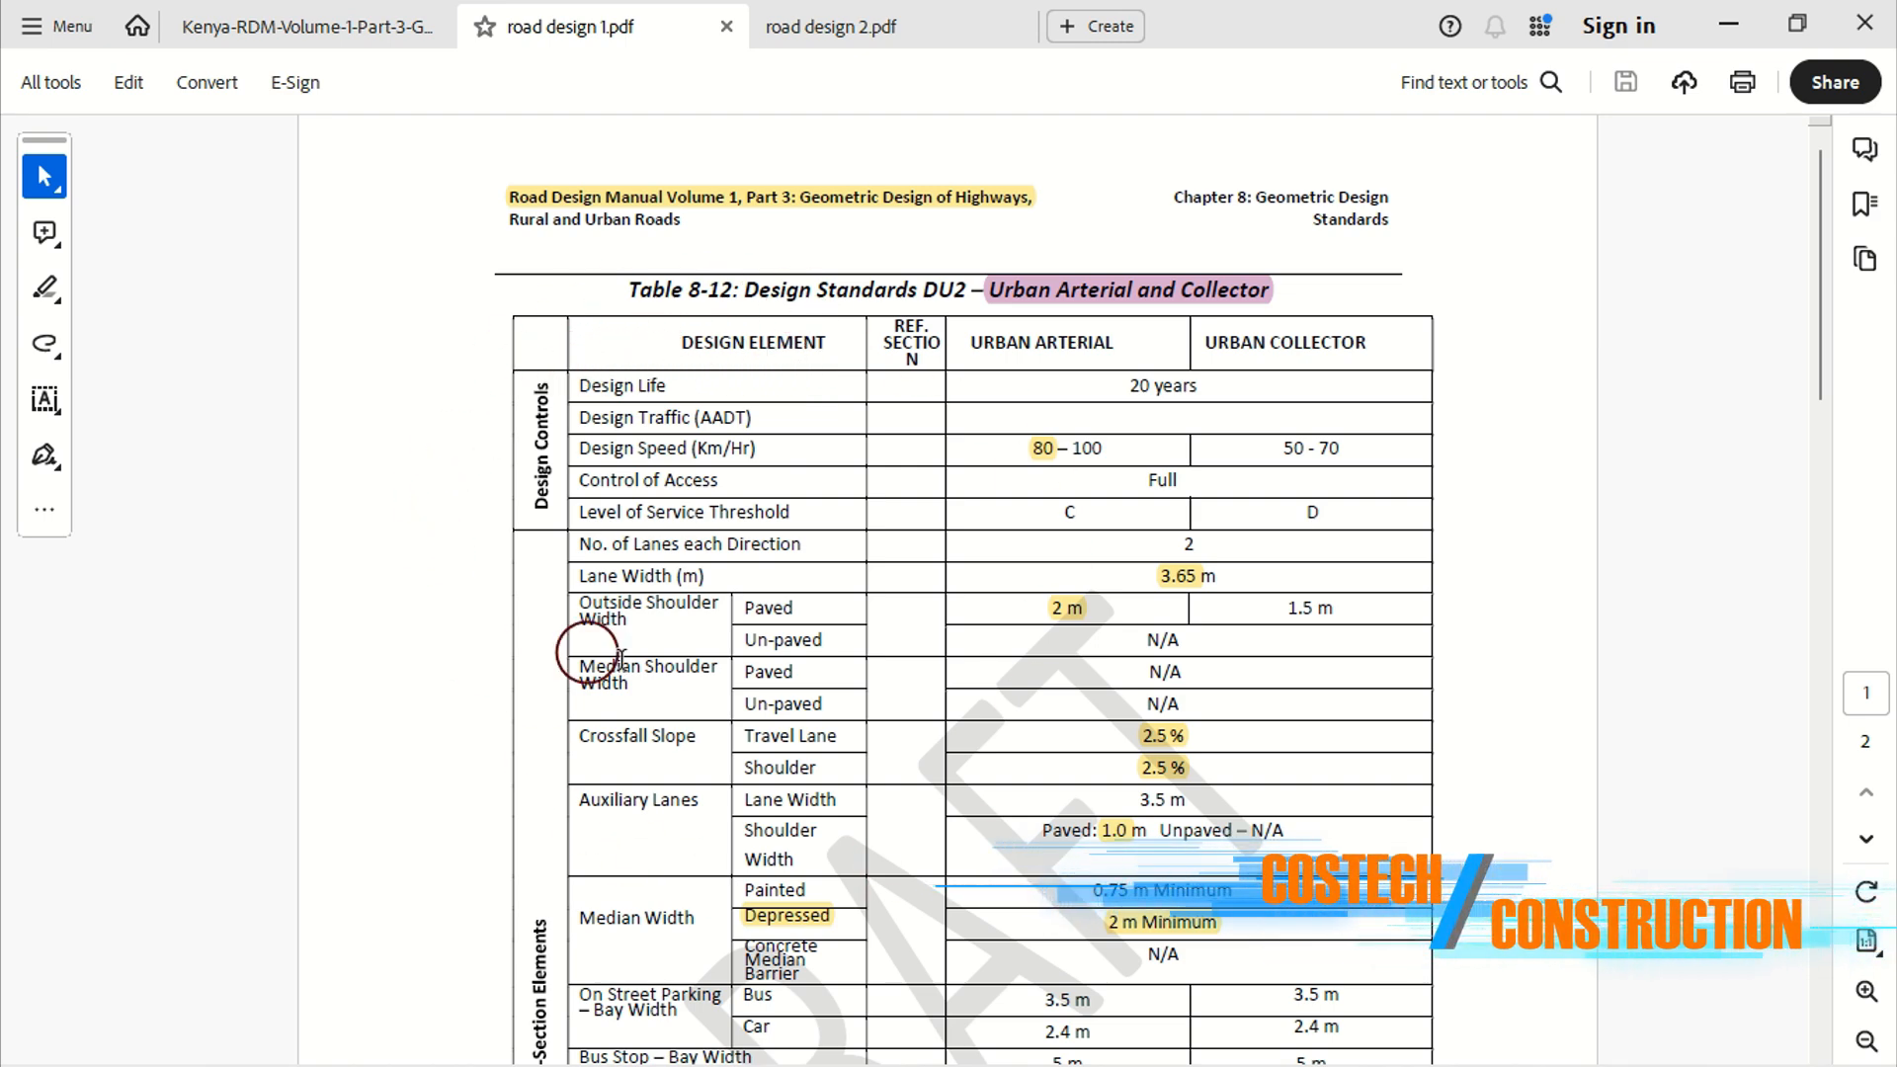
Review the urban arterial design values in Table 8-12 of road design 1.pdf, from cross-section elements to slopes and sight distances
scroll(780, 352, down, 3)
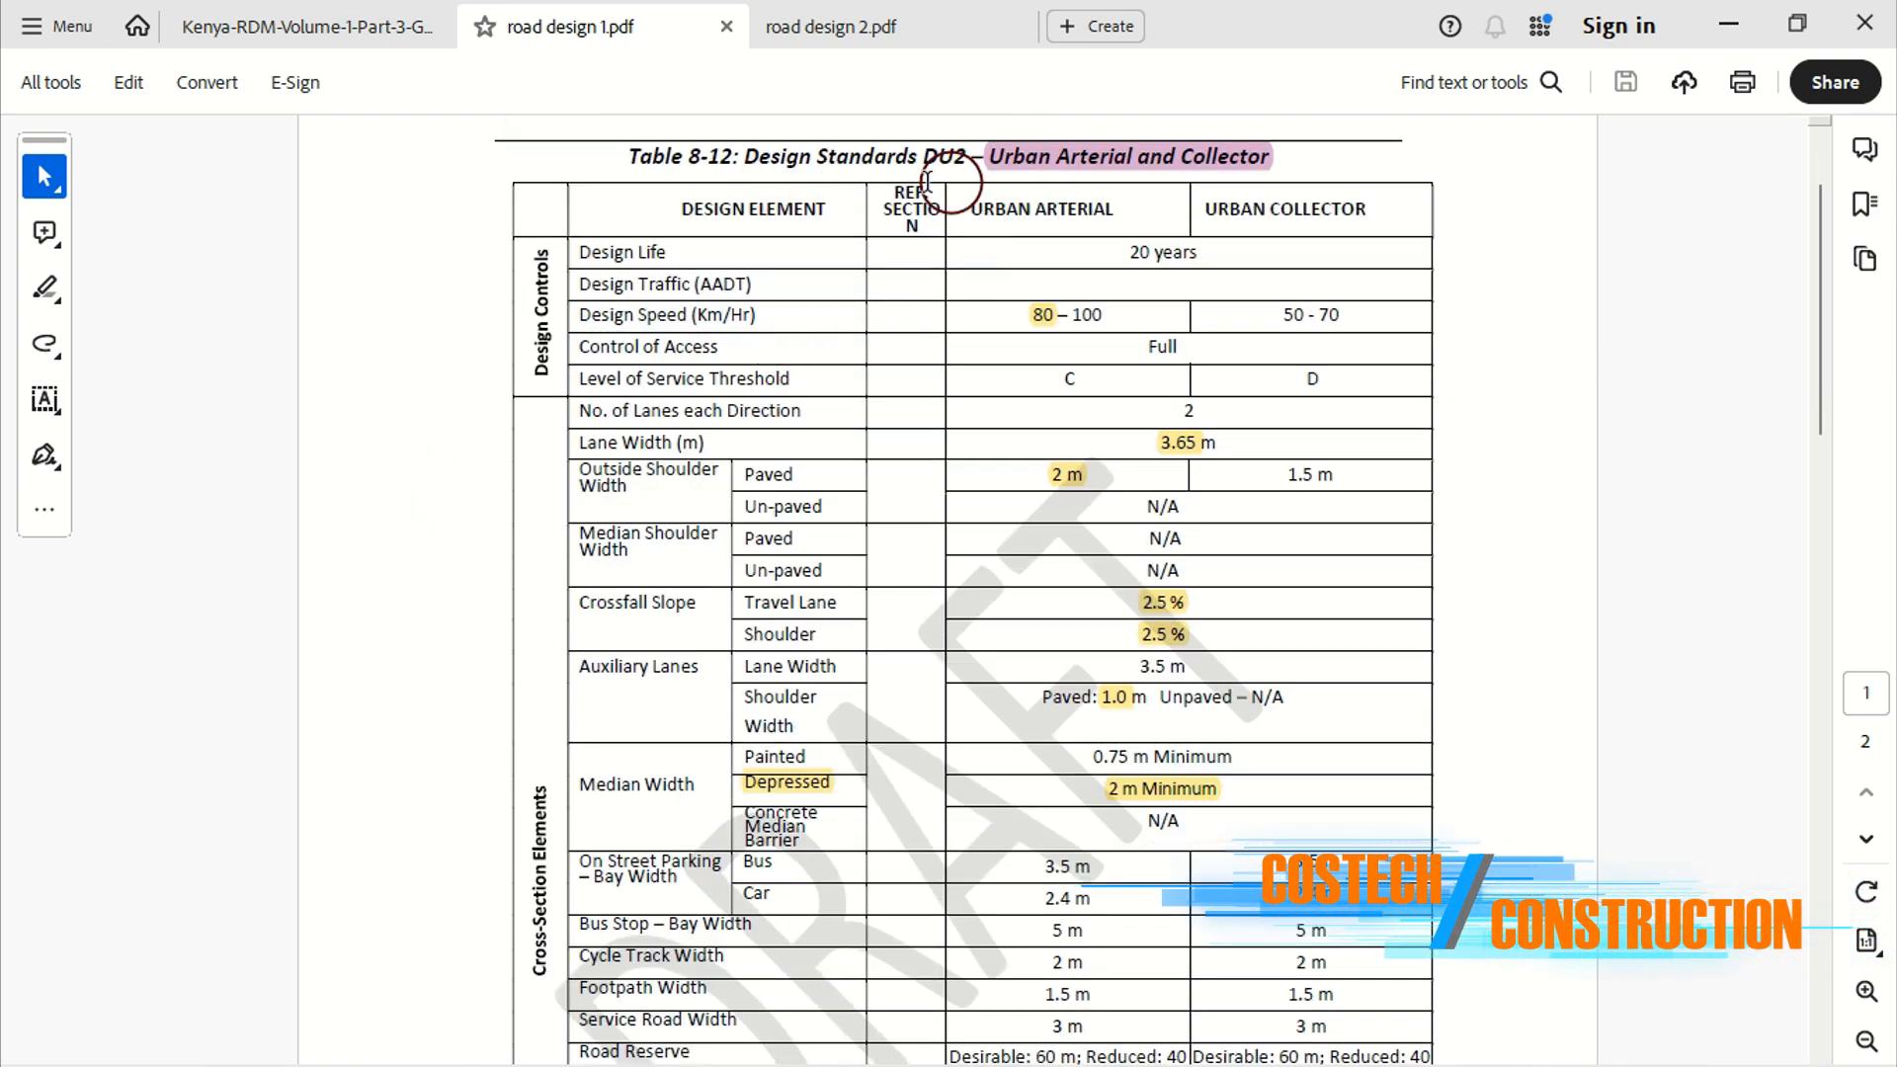
scroll(1058, 428, down, 3)
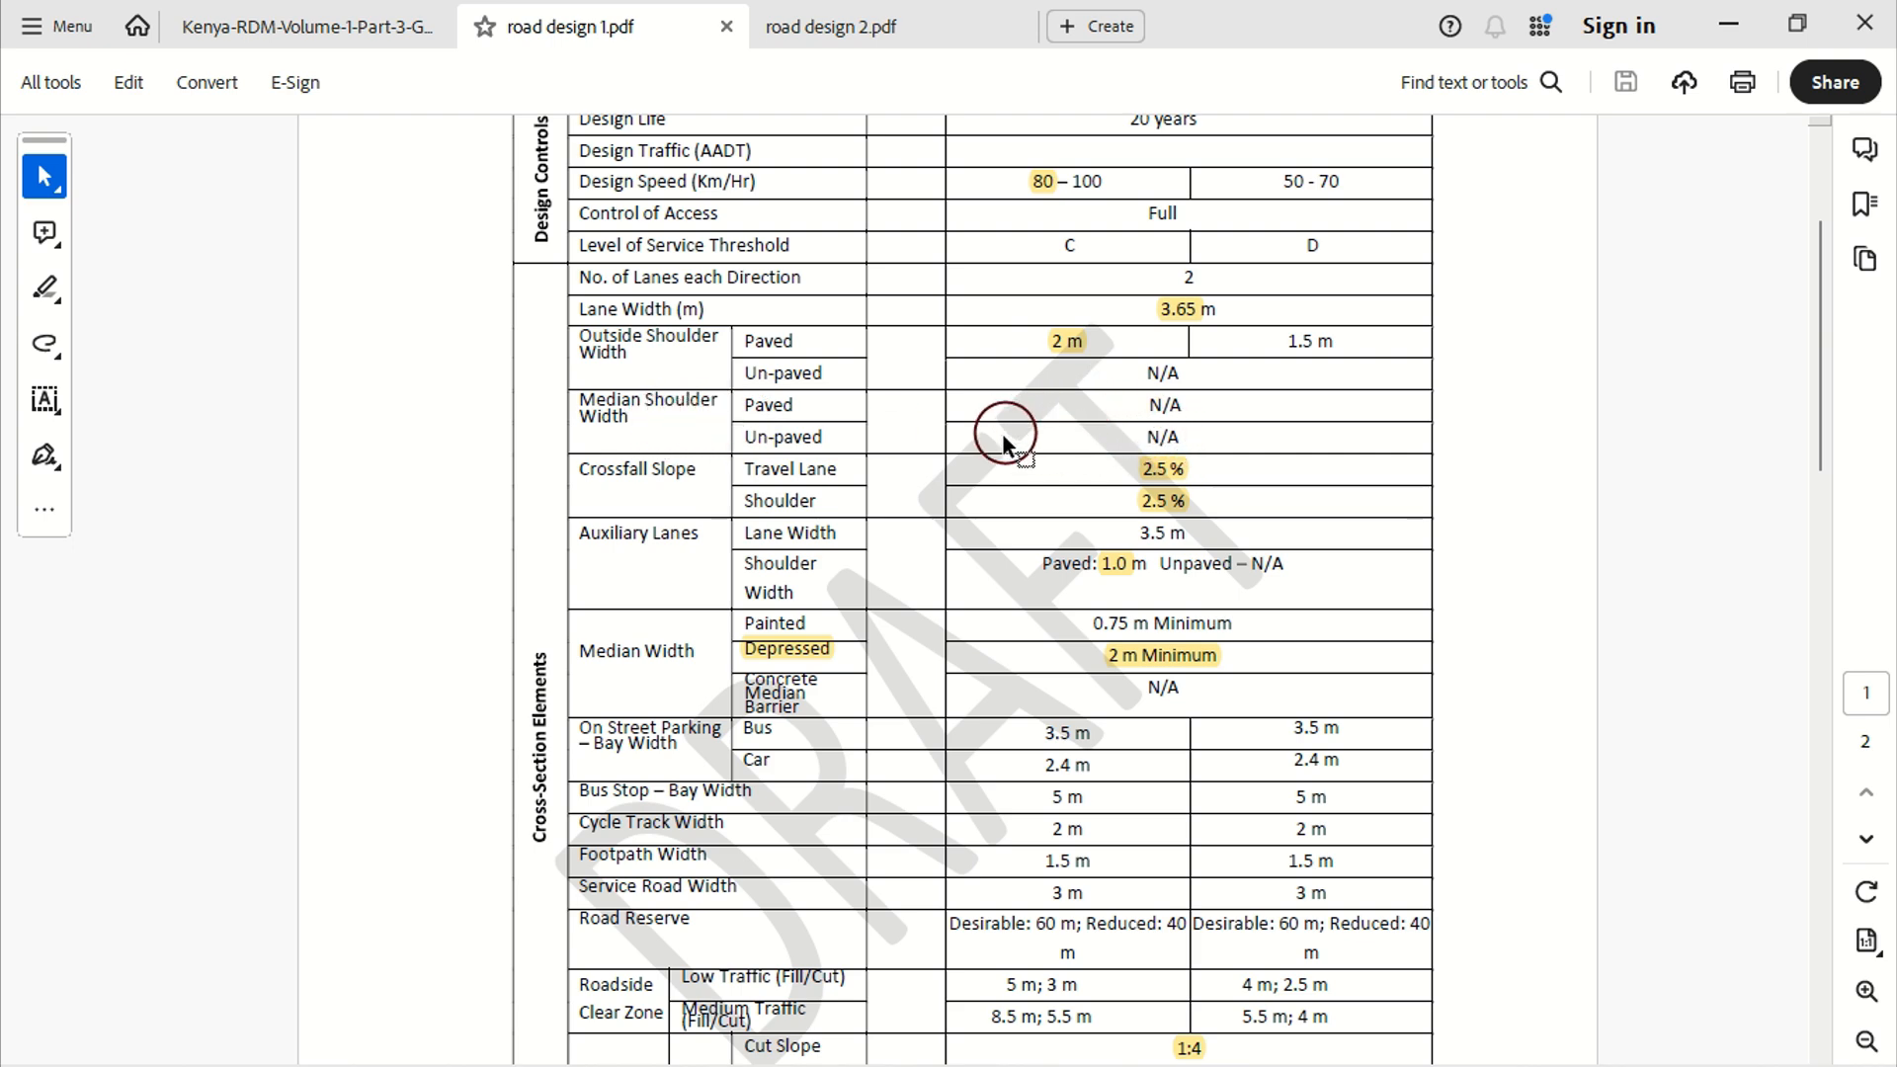
scroll(725, 462, down, 3)
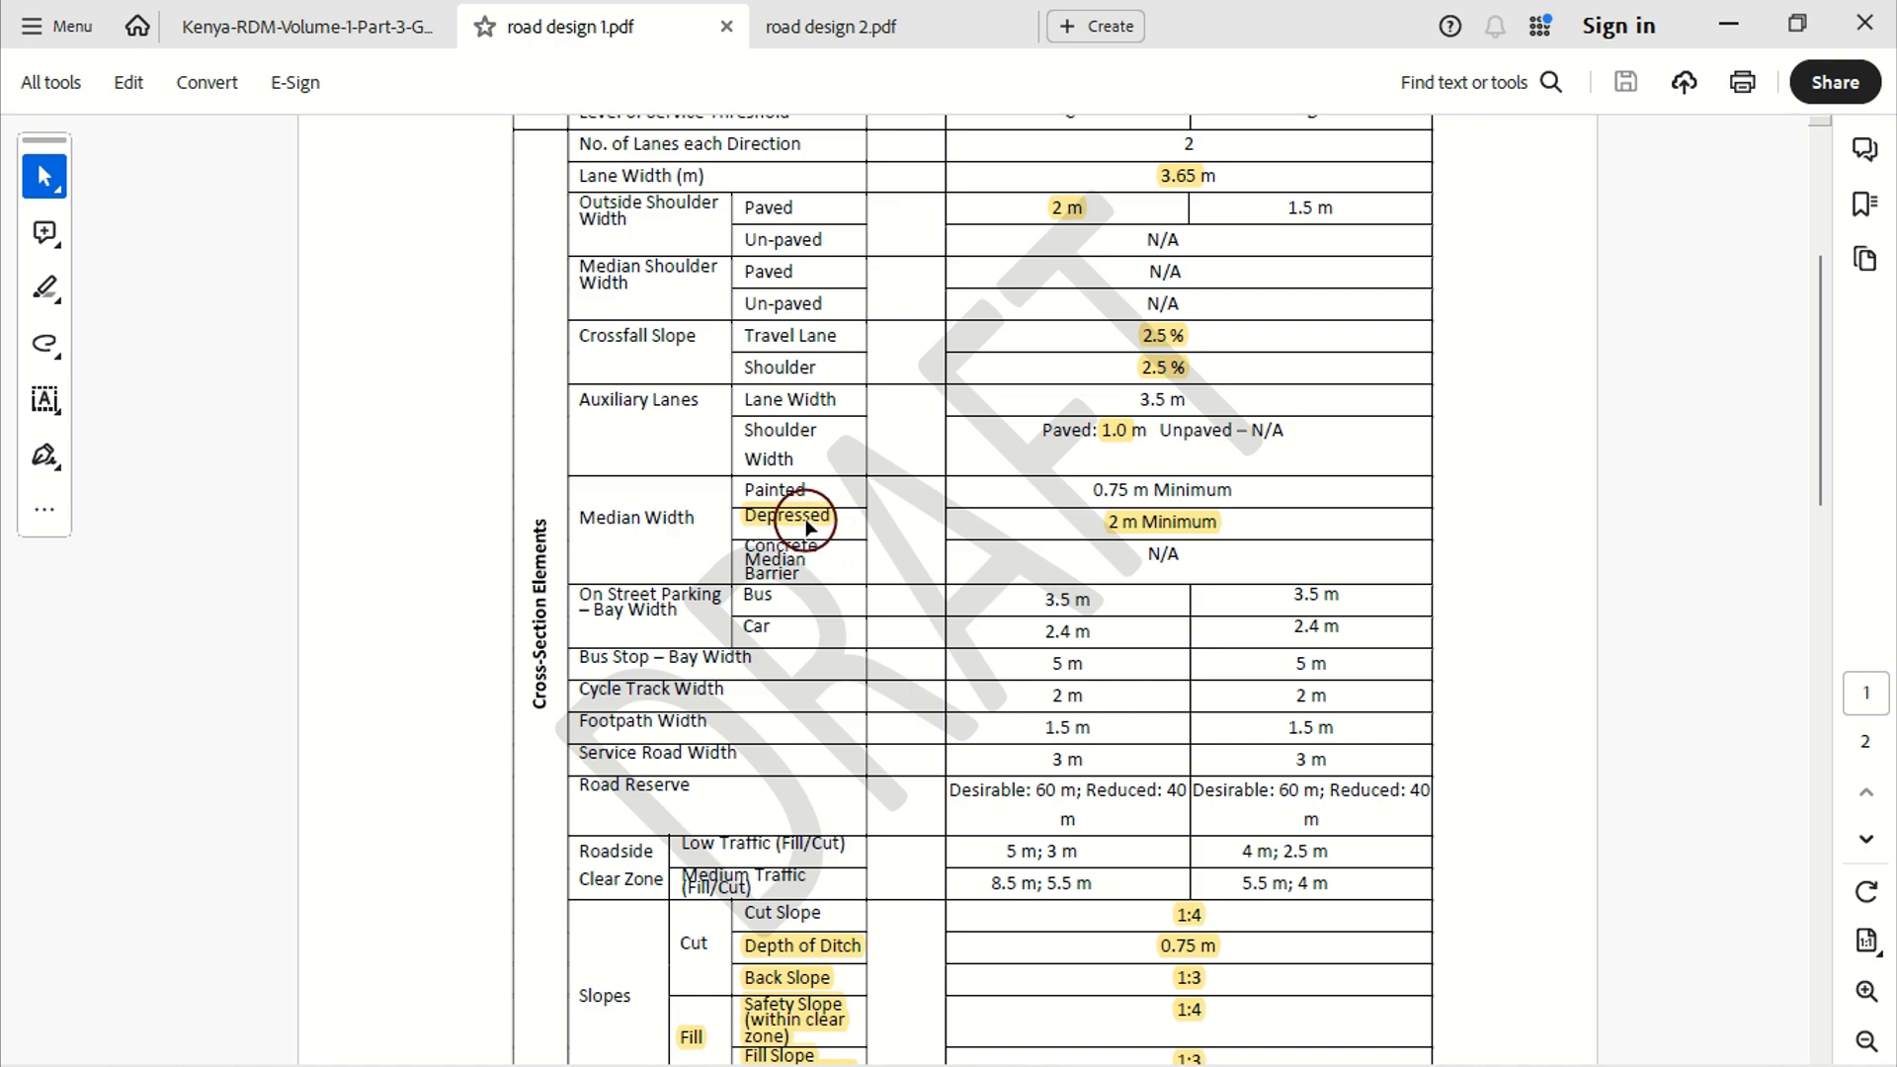
scroll(811, 523, down, 5)
scroll(861, 387, down, 4)
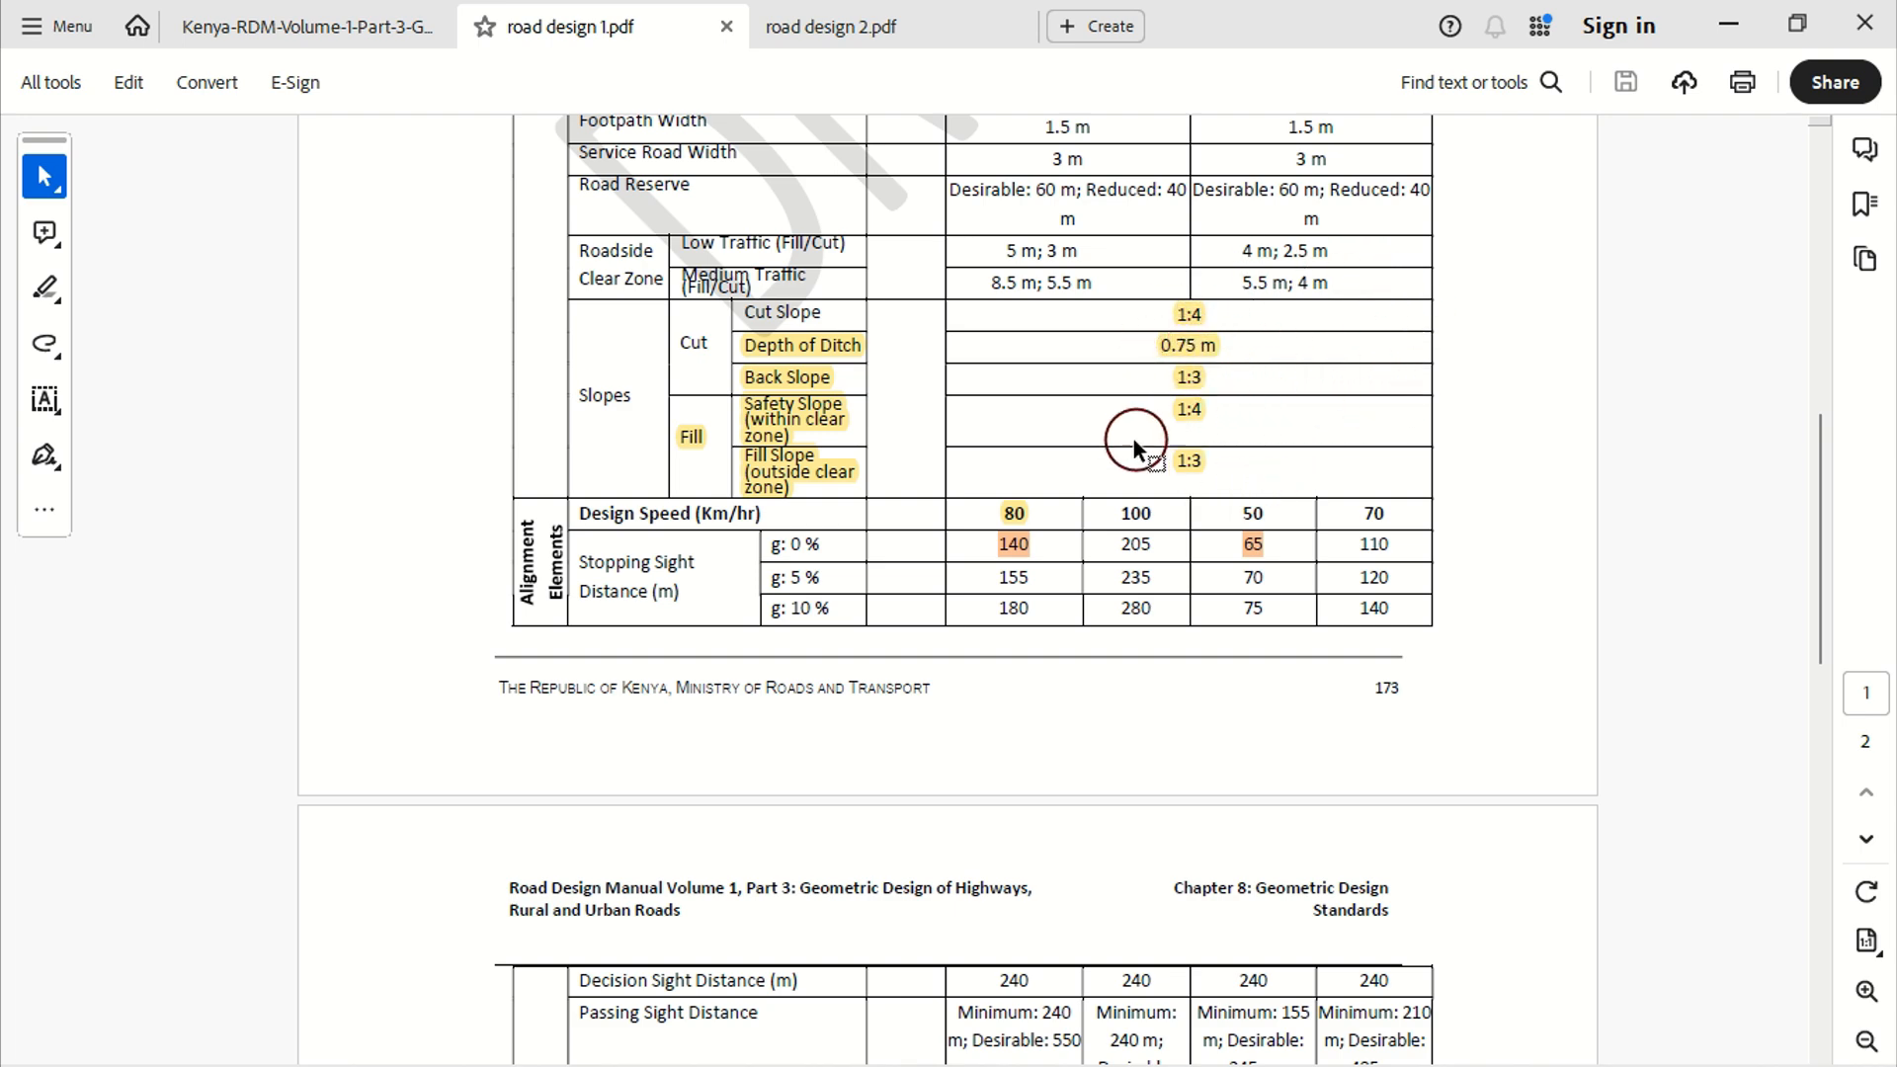
scroll(1152, 406, down, 3)
scroll(1146, 407, down, 3)
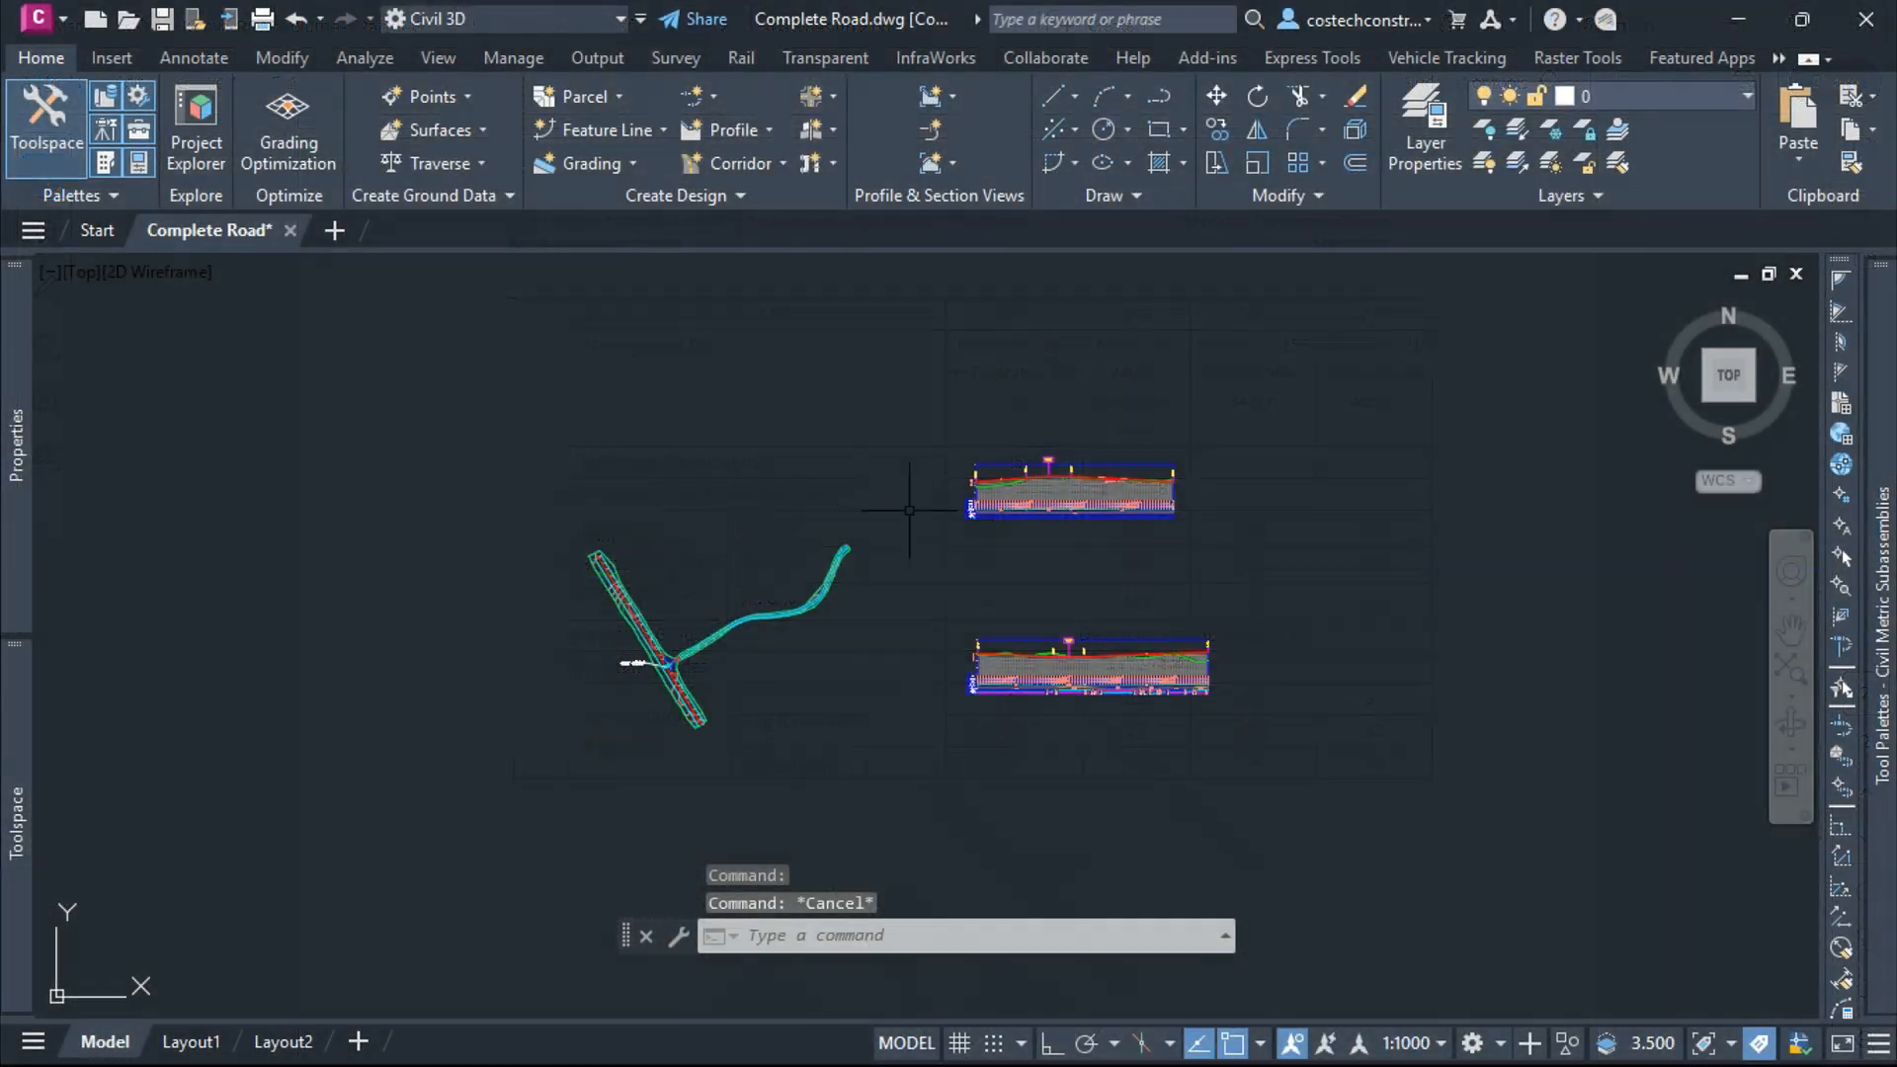
Start a new assembly and name it ROAD 1 FULL ASSEMBLY
scroll(919, 504, up, 3)
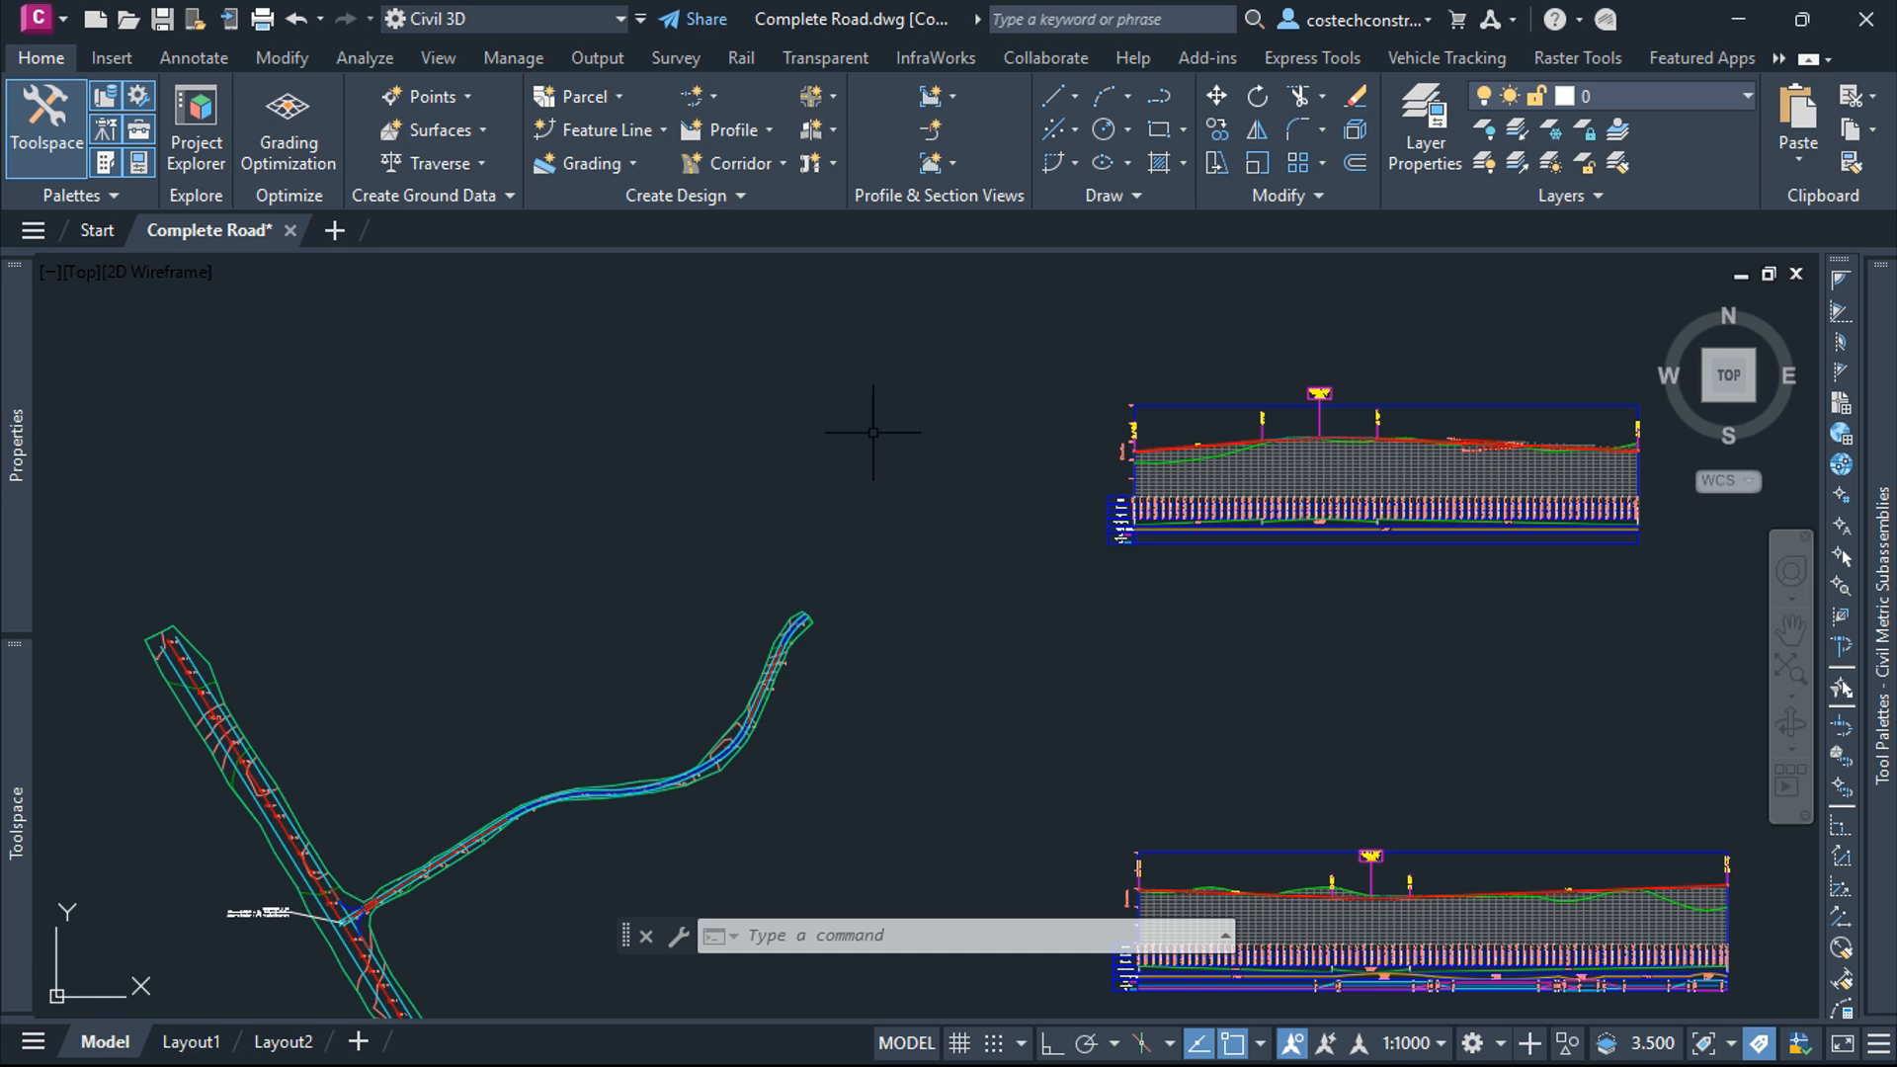
click(817, 128)
click(835, 133)
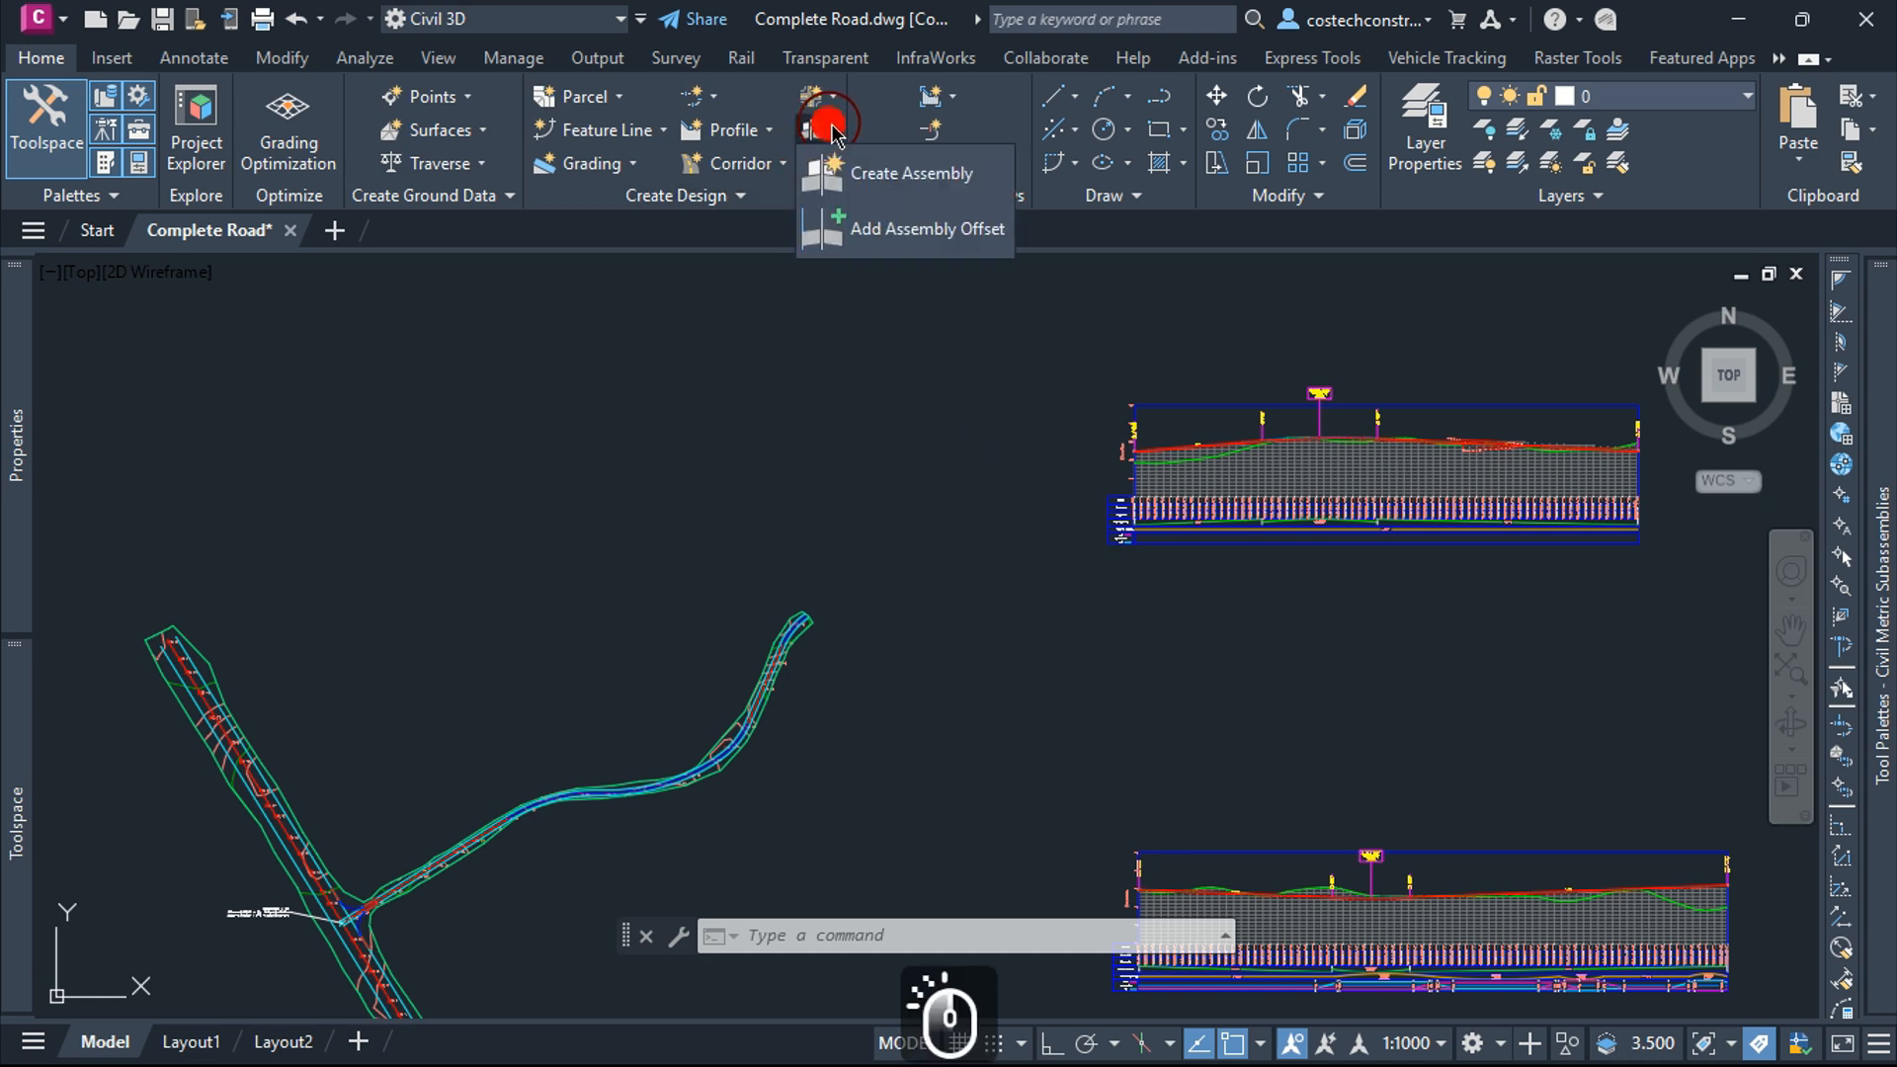
click(901, 176)
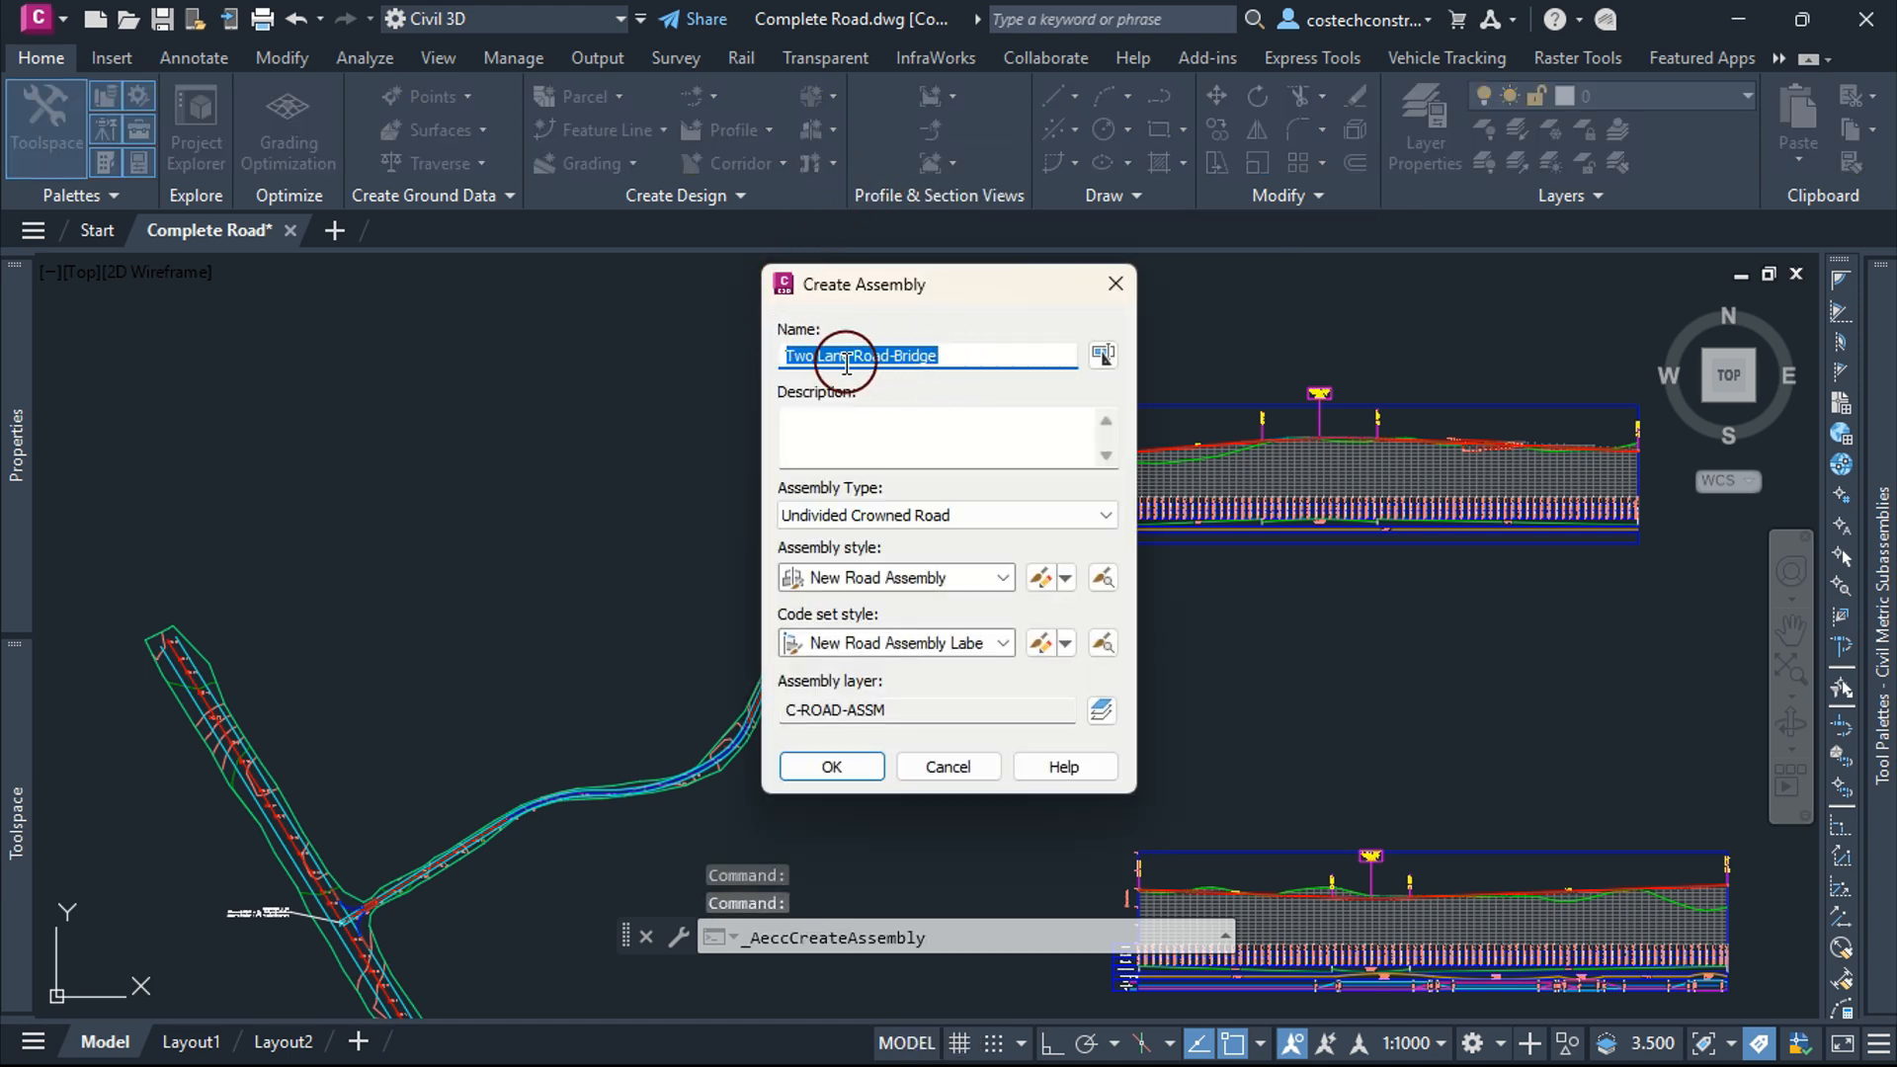
drag(929, 357, 933, 357)
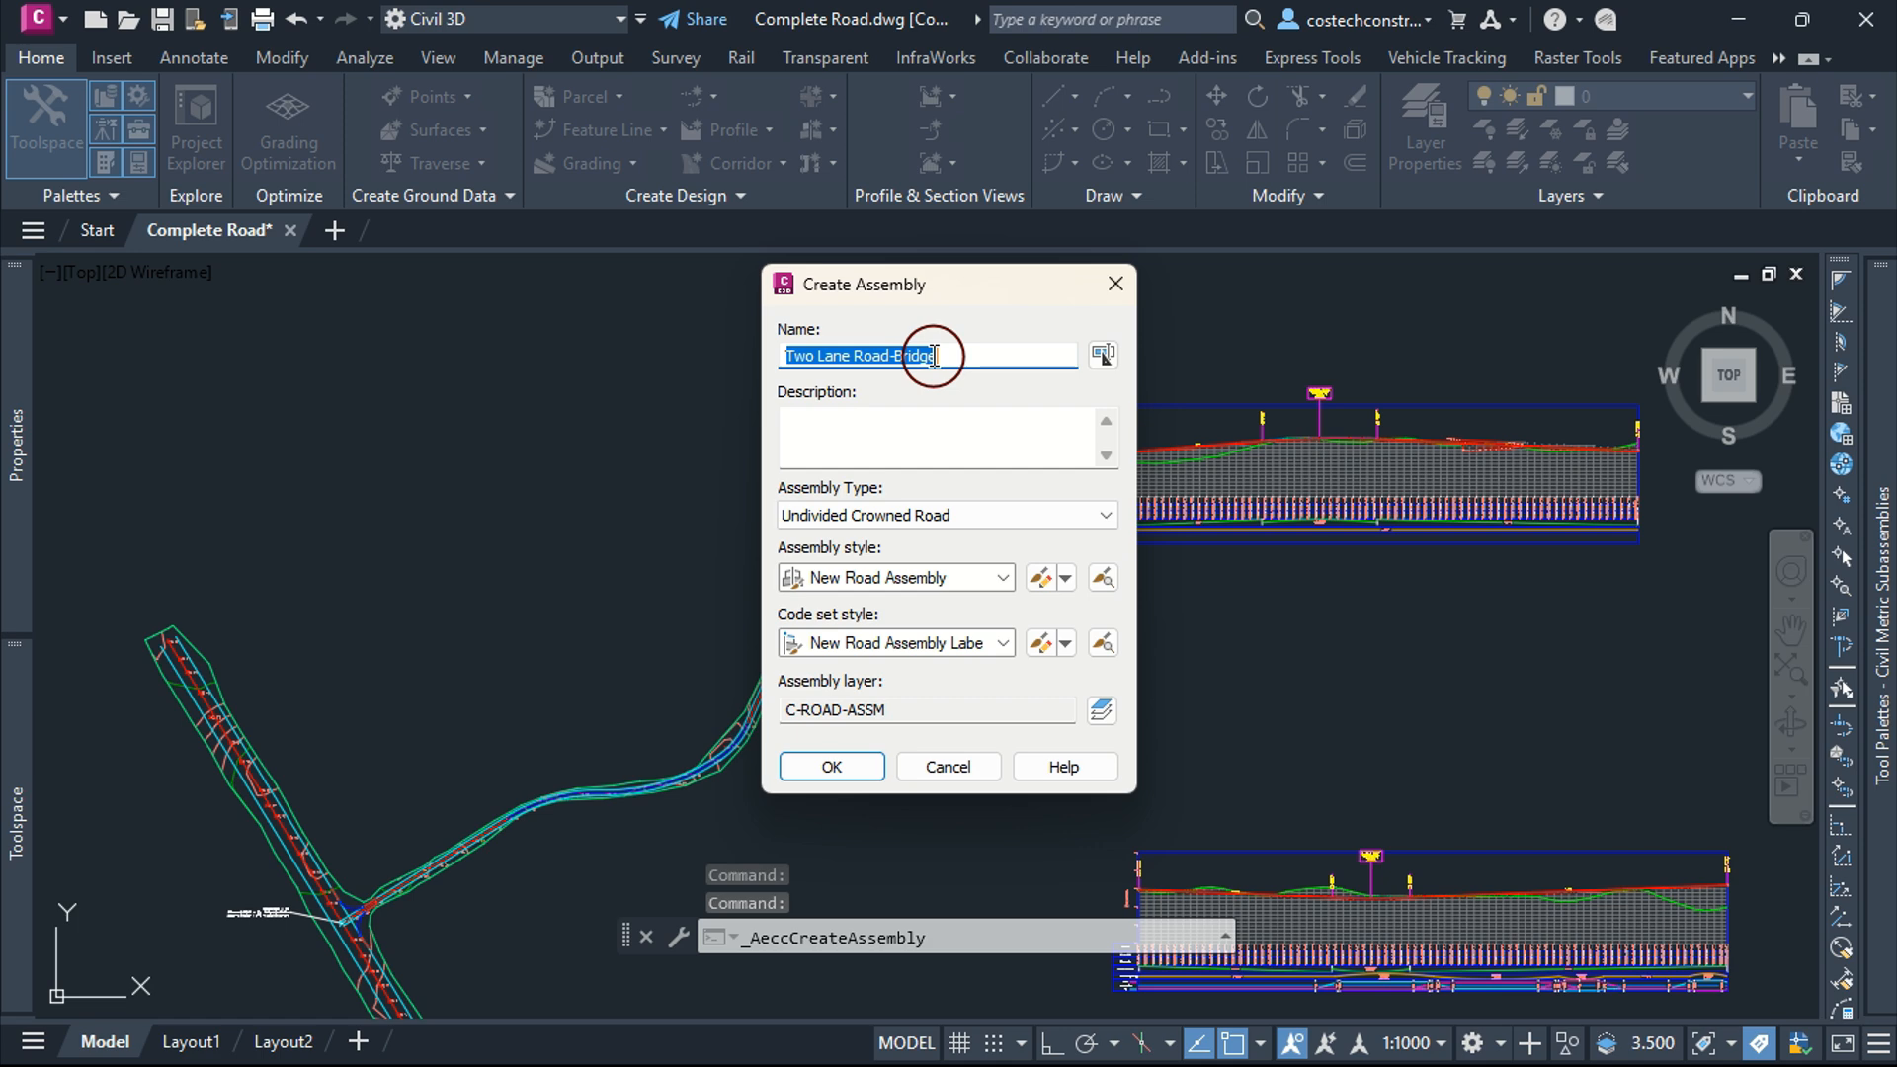
text(ROA)
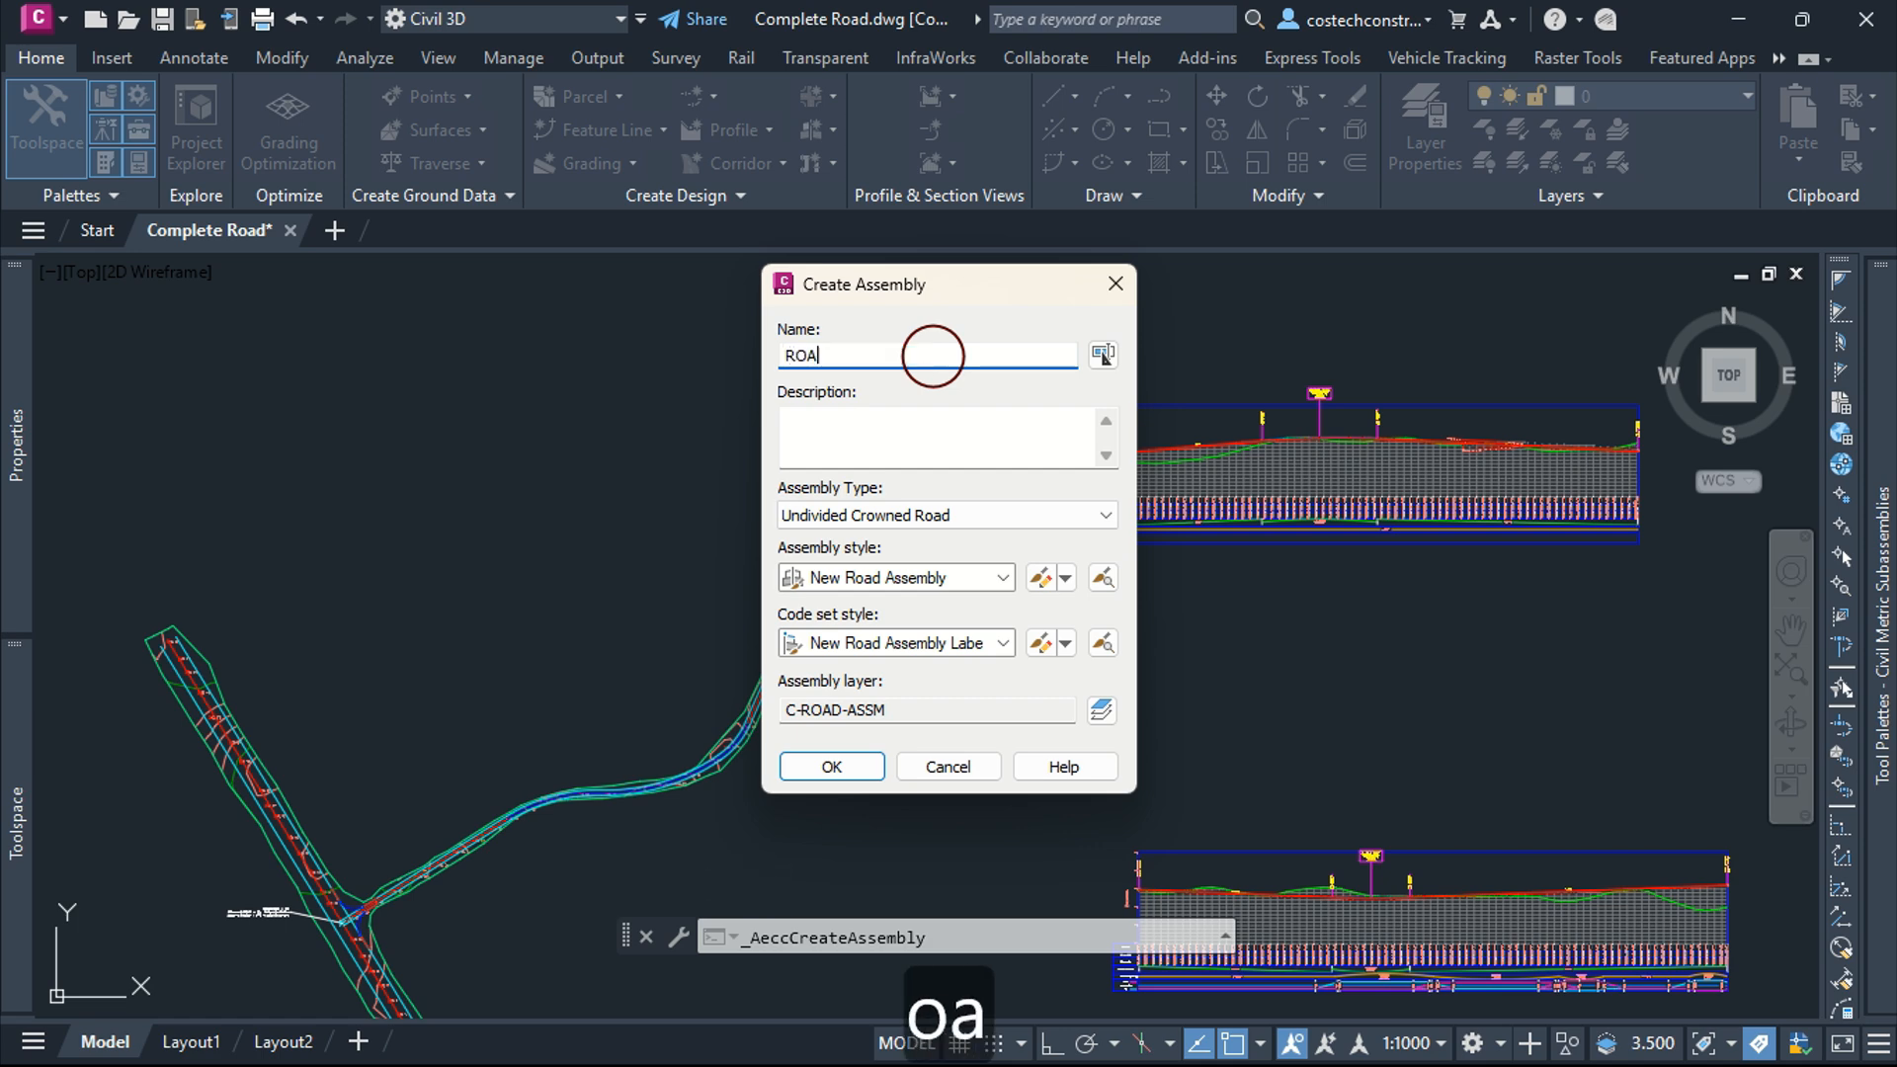
text(D 1 FULL ASSEMBLY)
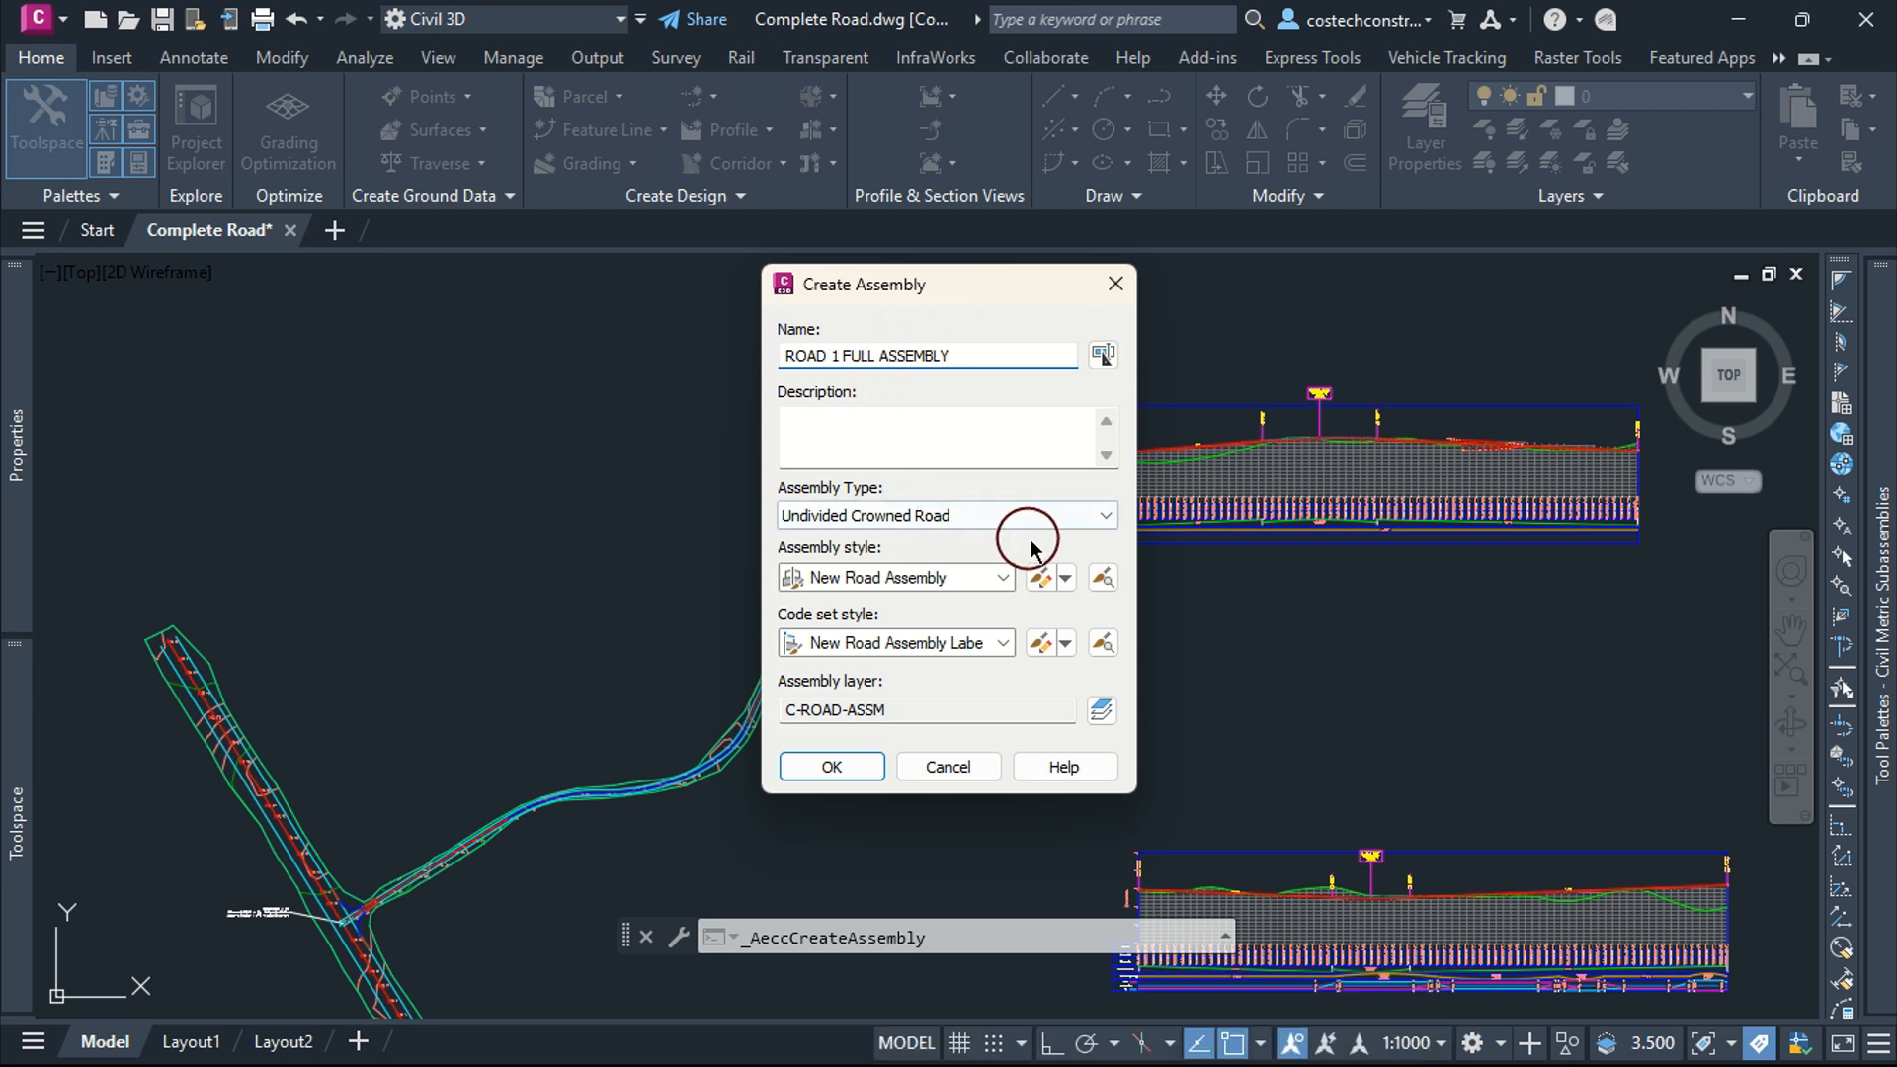
Set the assembly type to Divided Planar Road and place its baseline in the empty area between the road plan and profile views
click(919, 519)
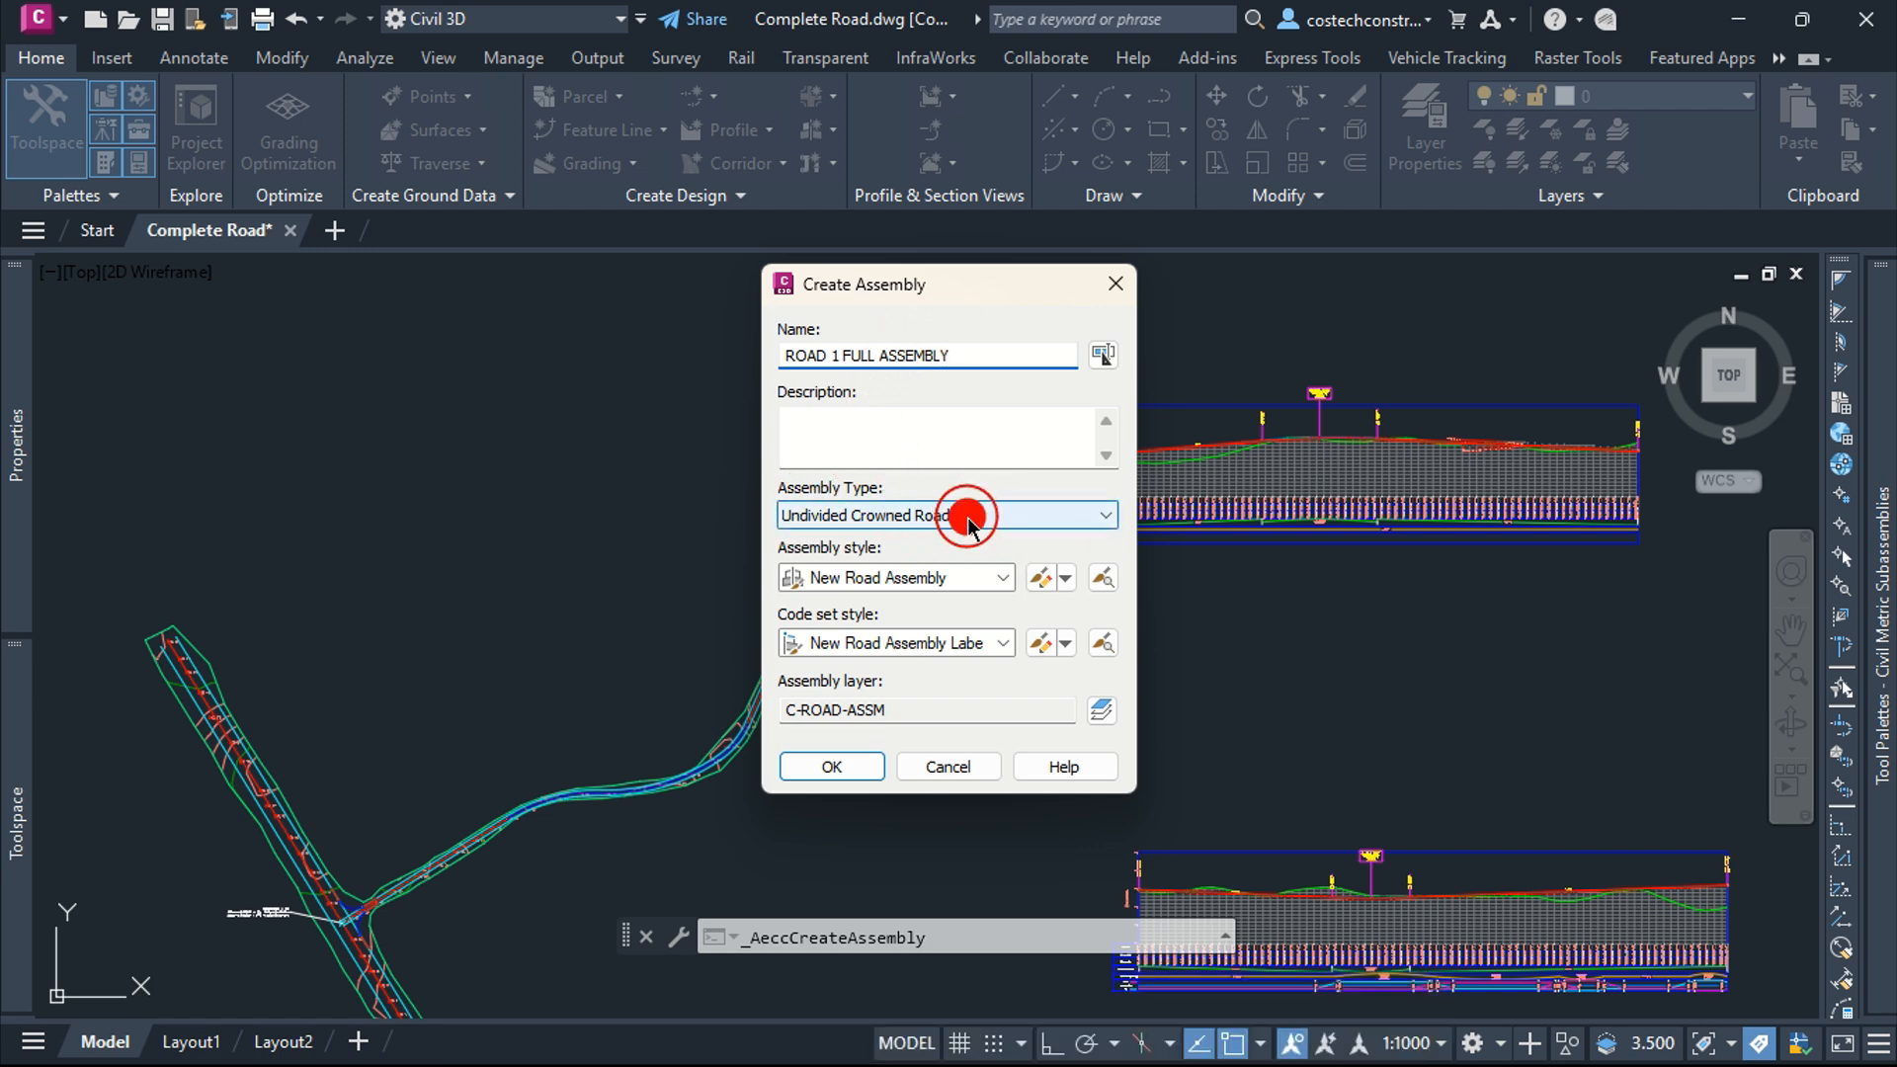
click(934, 519)
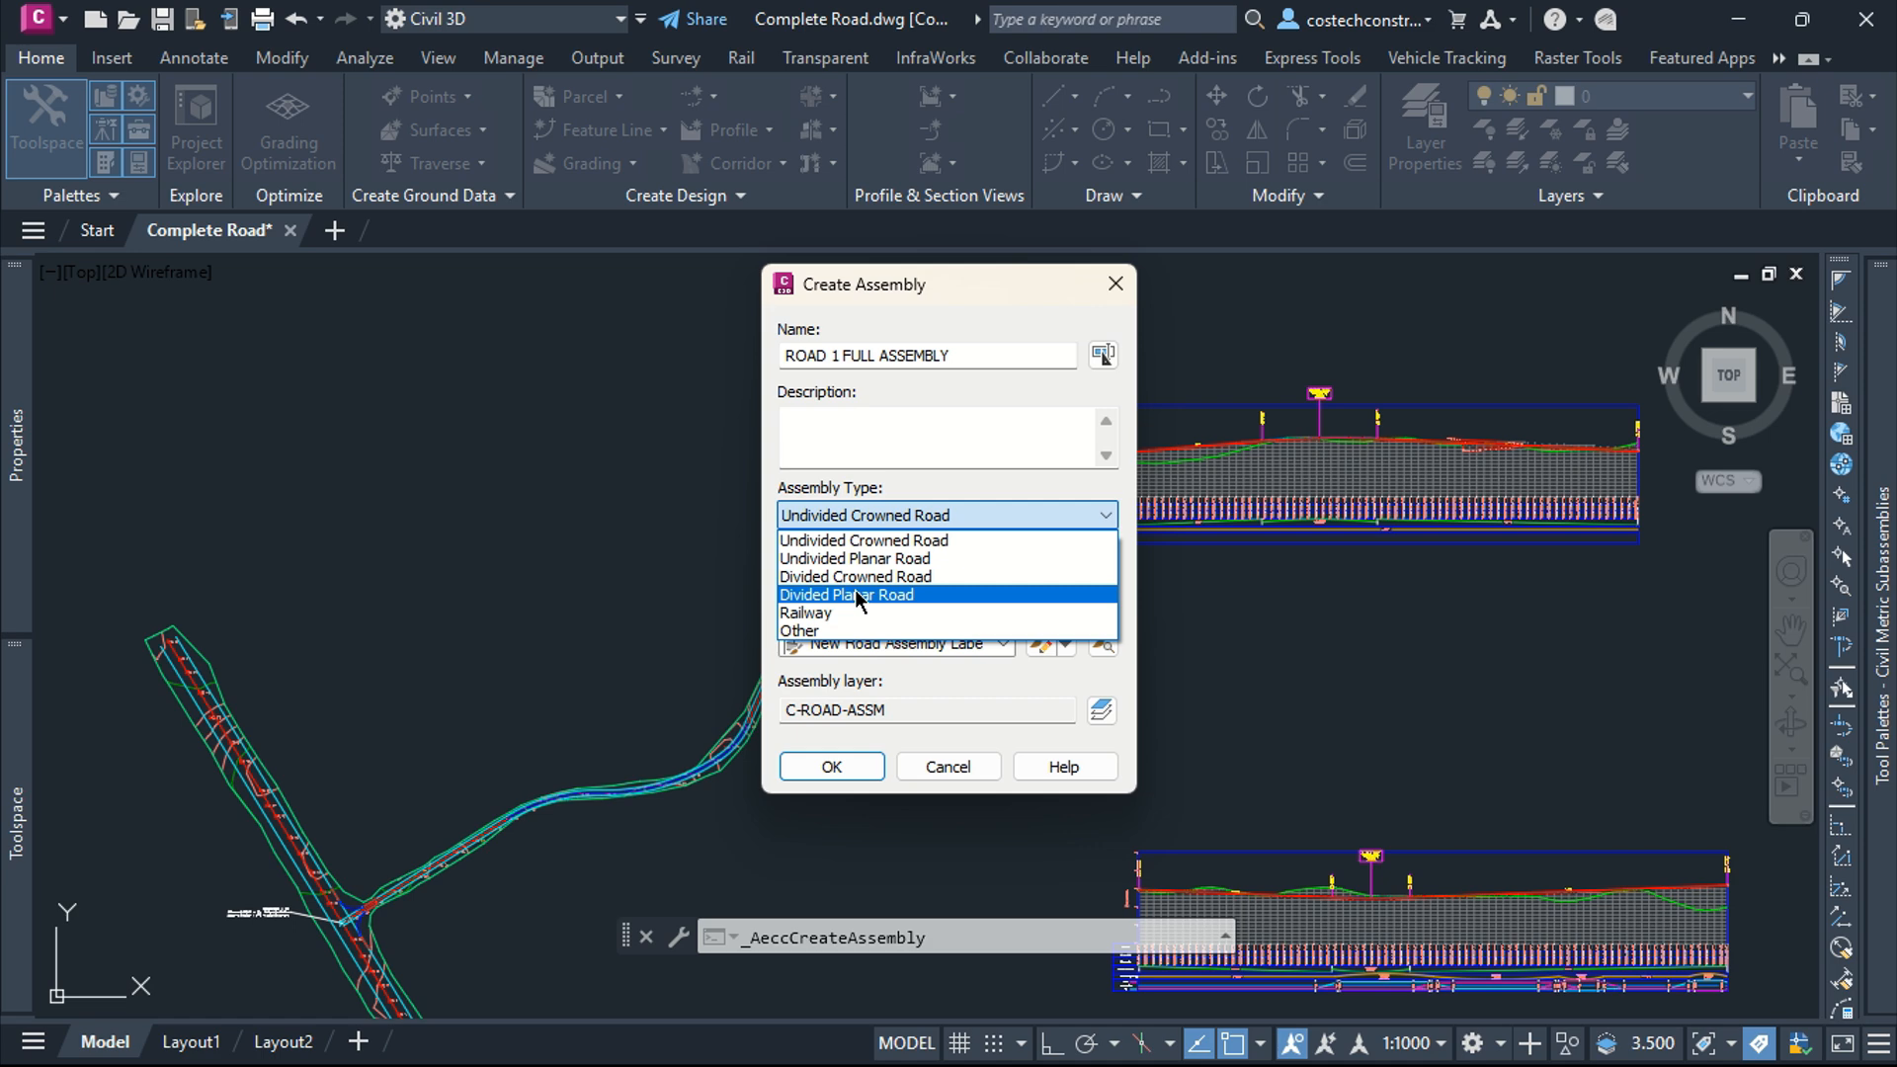
click(887, 597)
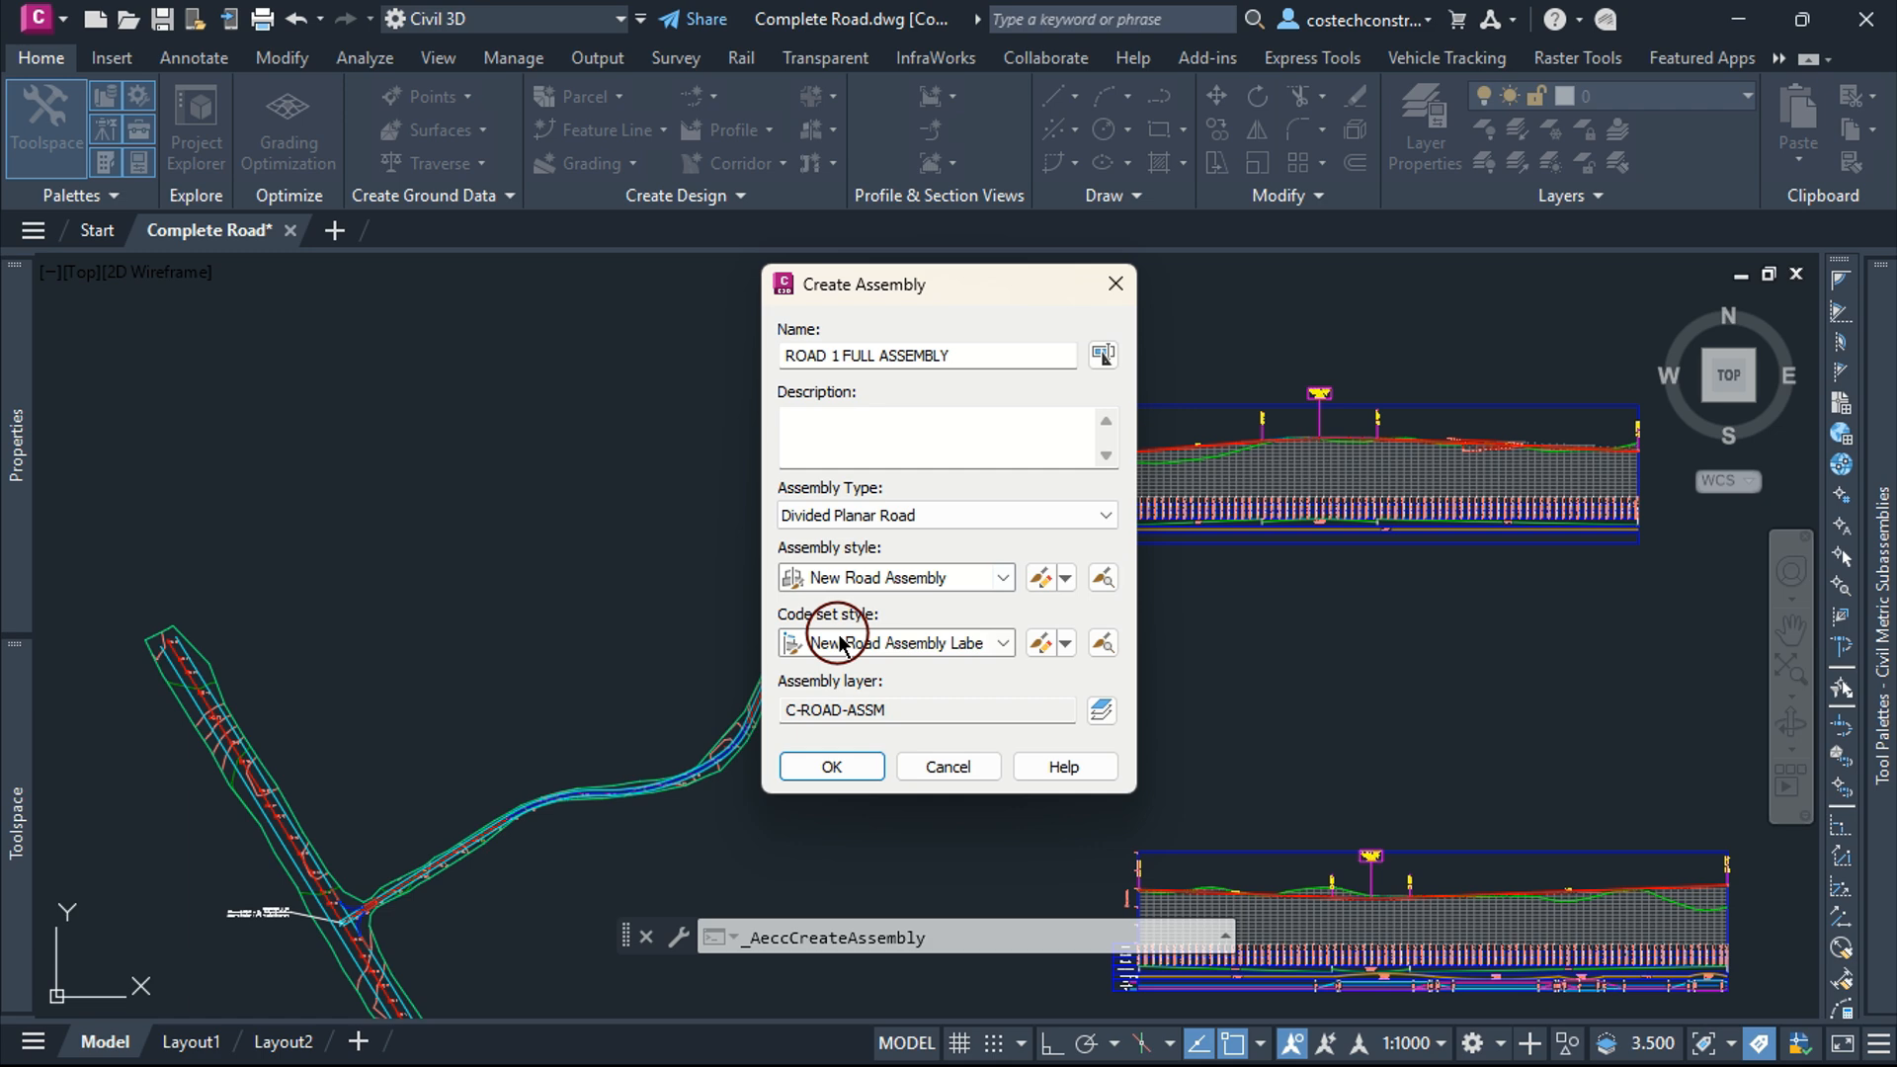
click(832, 767)
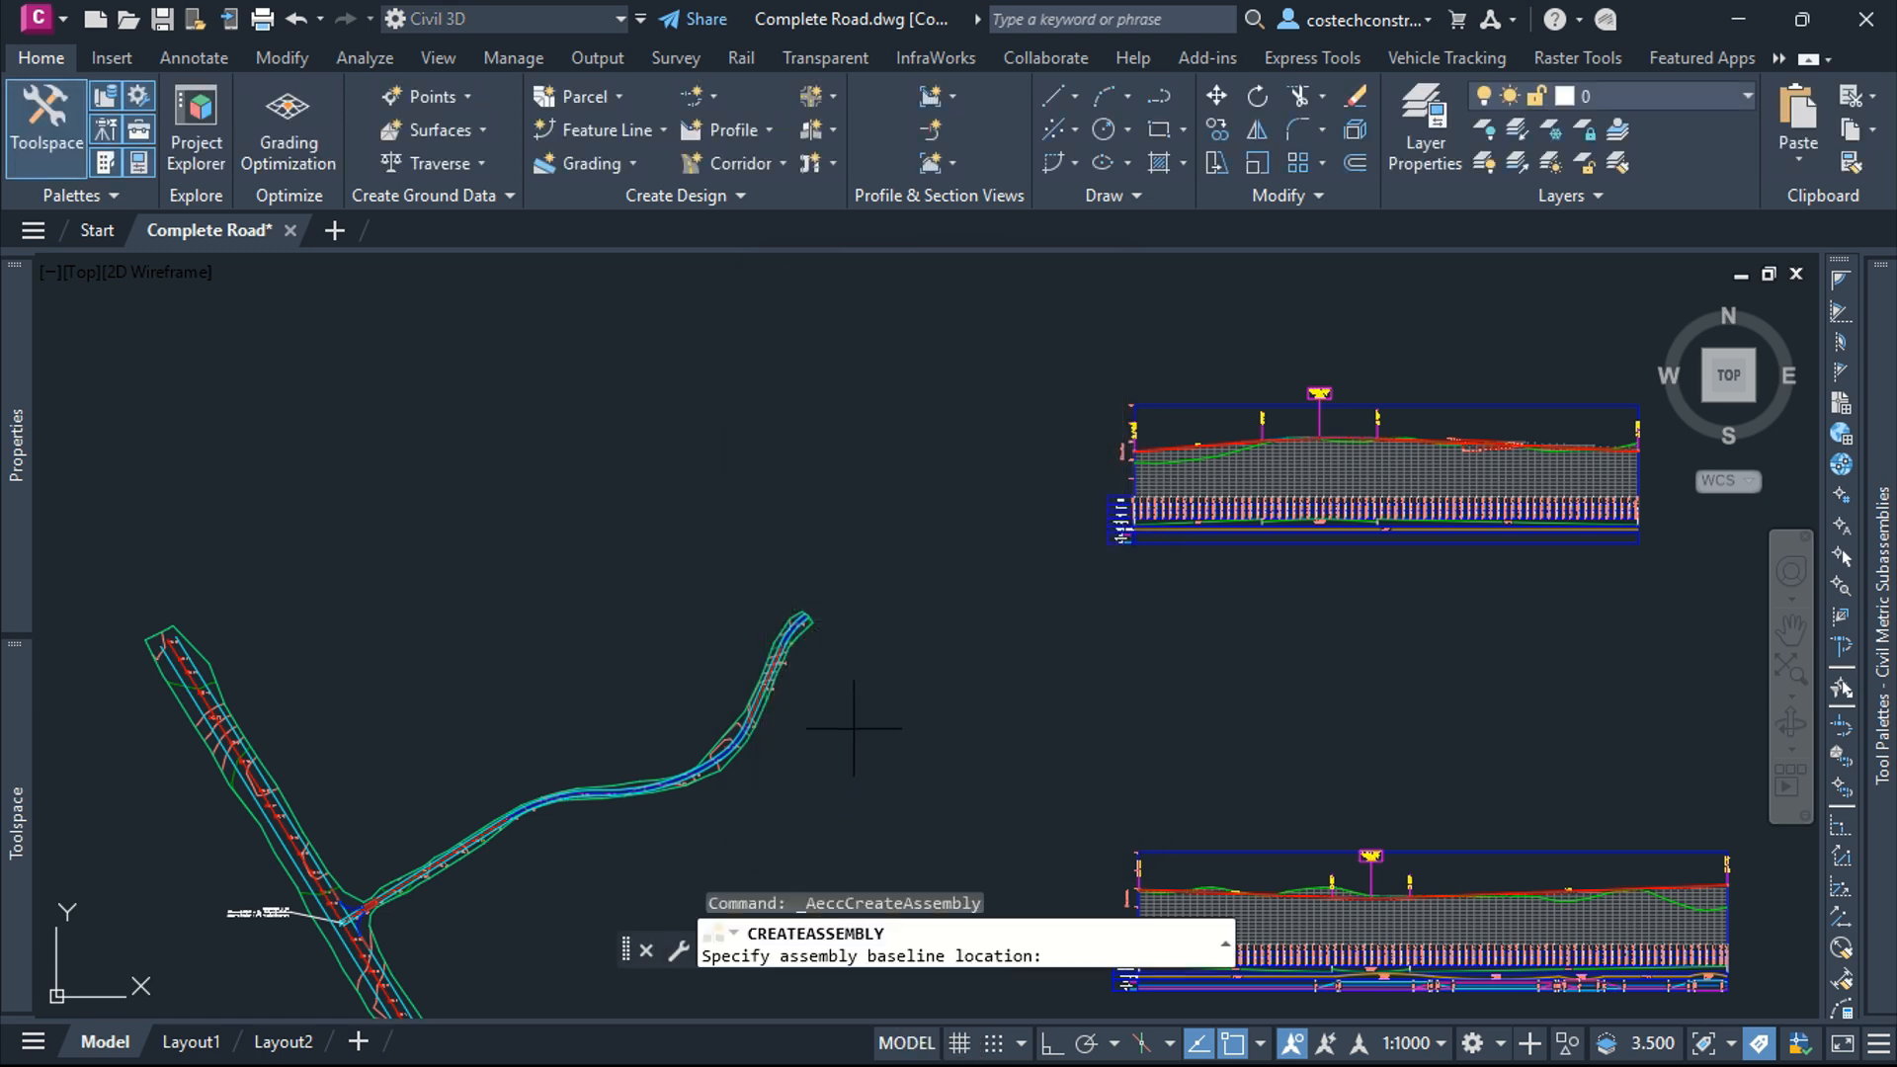
click(875, 423)
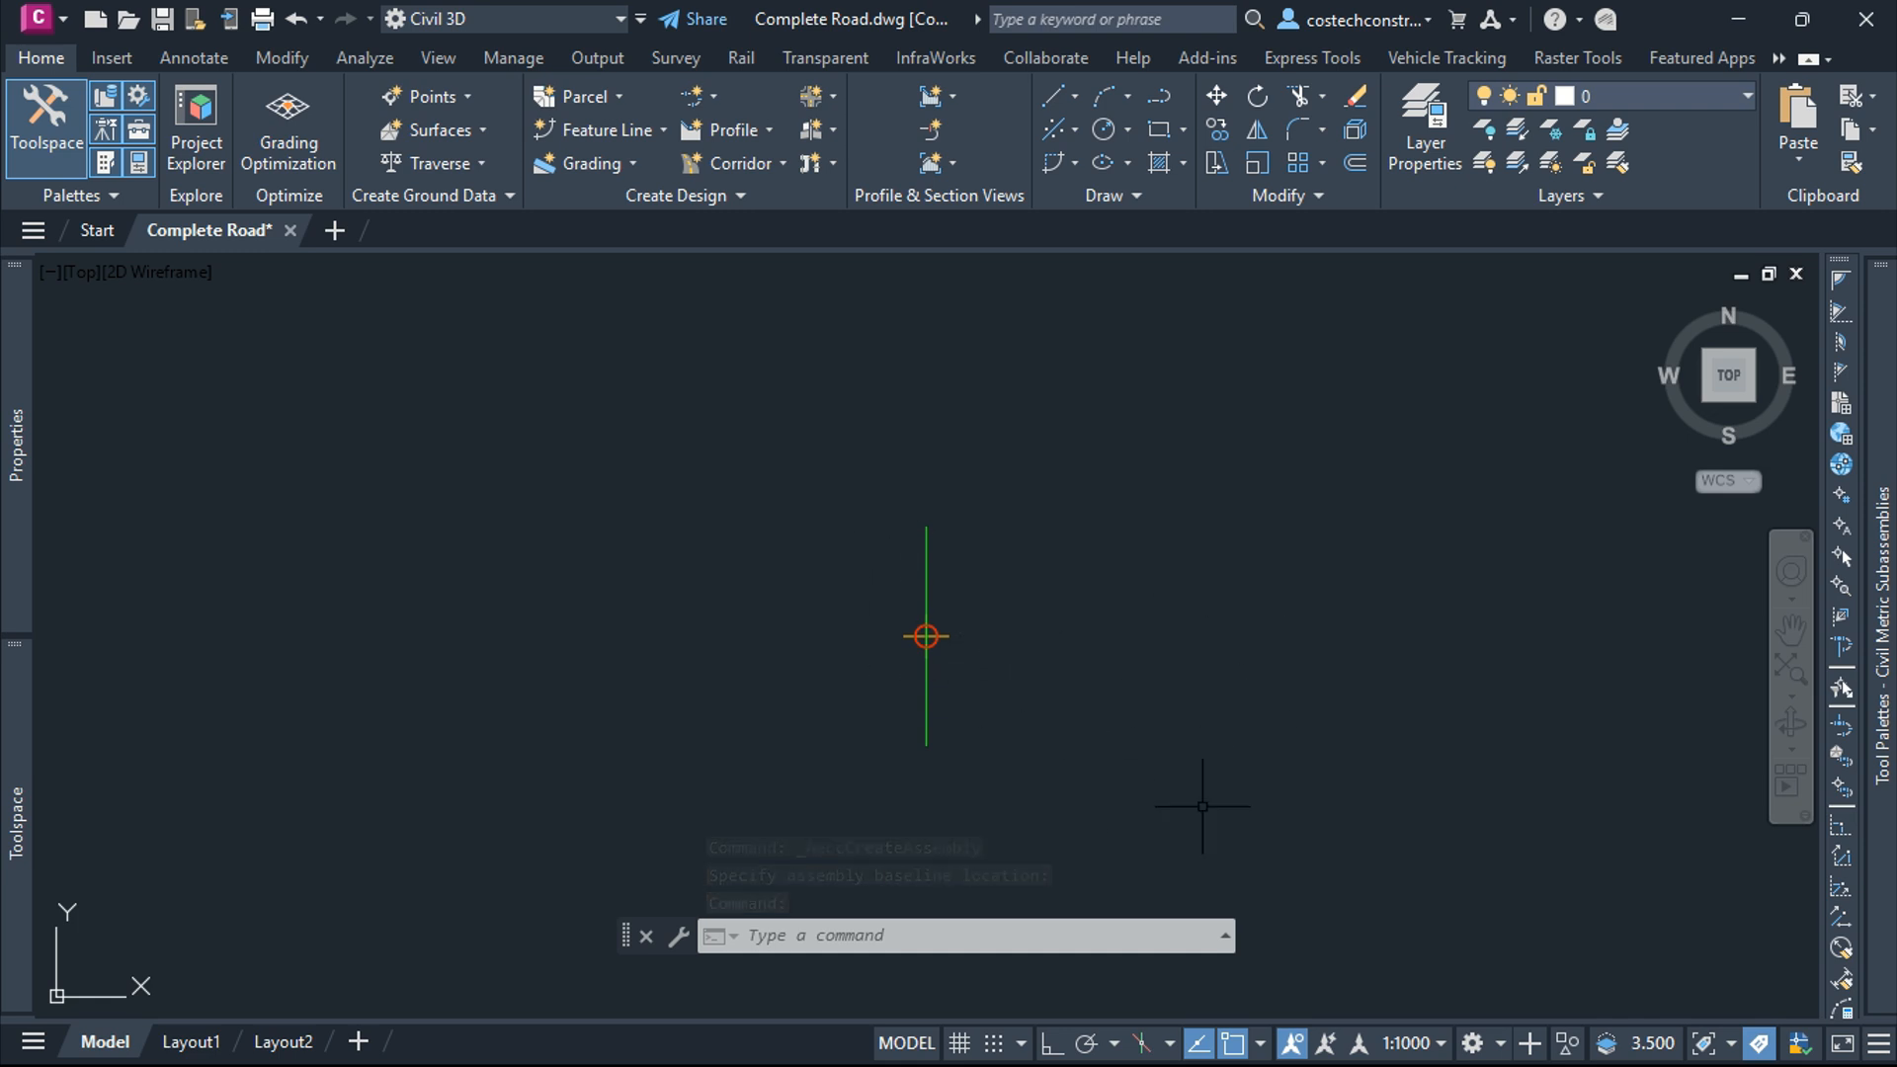
Hide the Civil Metric Subassemblies tool palettes and bring them back
click(1876, 647)
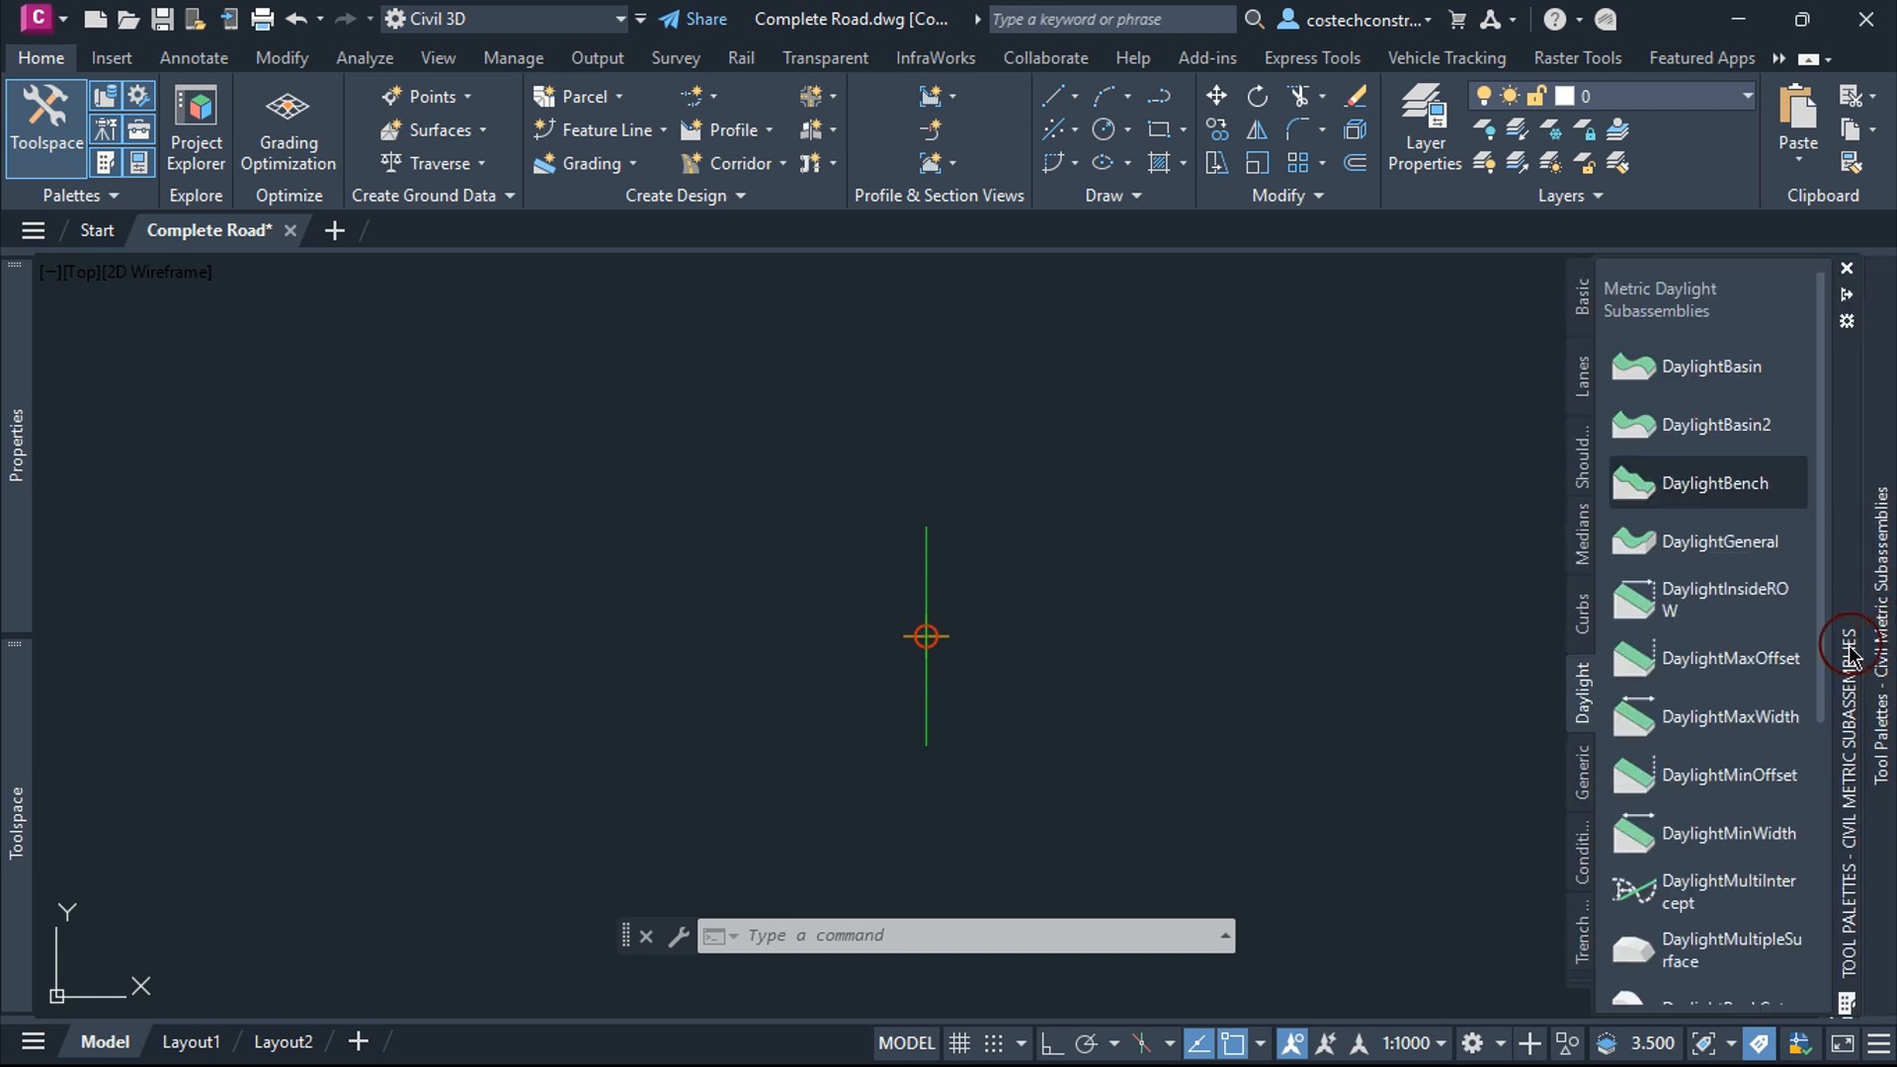
click(107, 165)
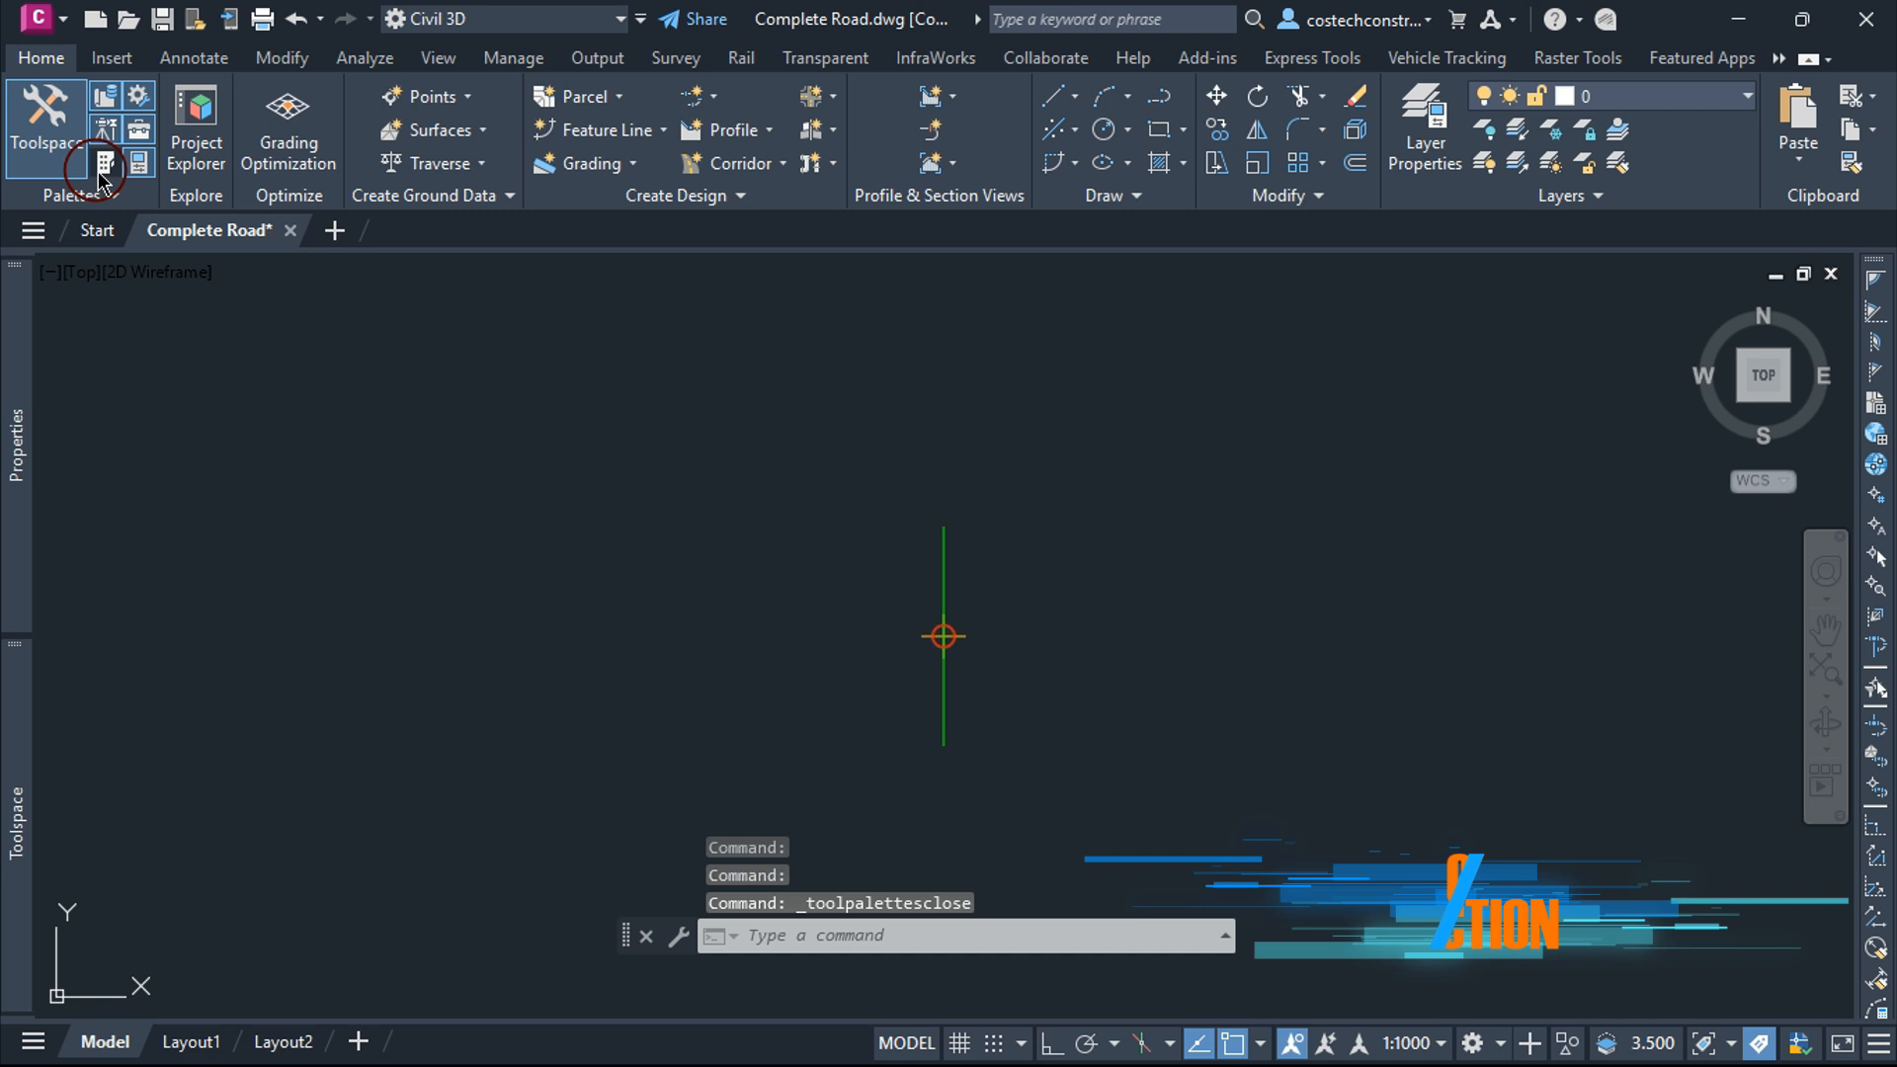
click(106, 164)
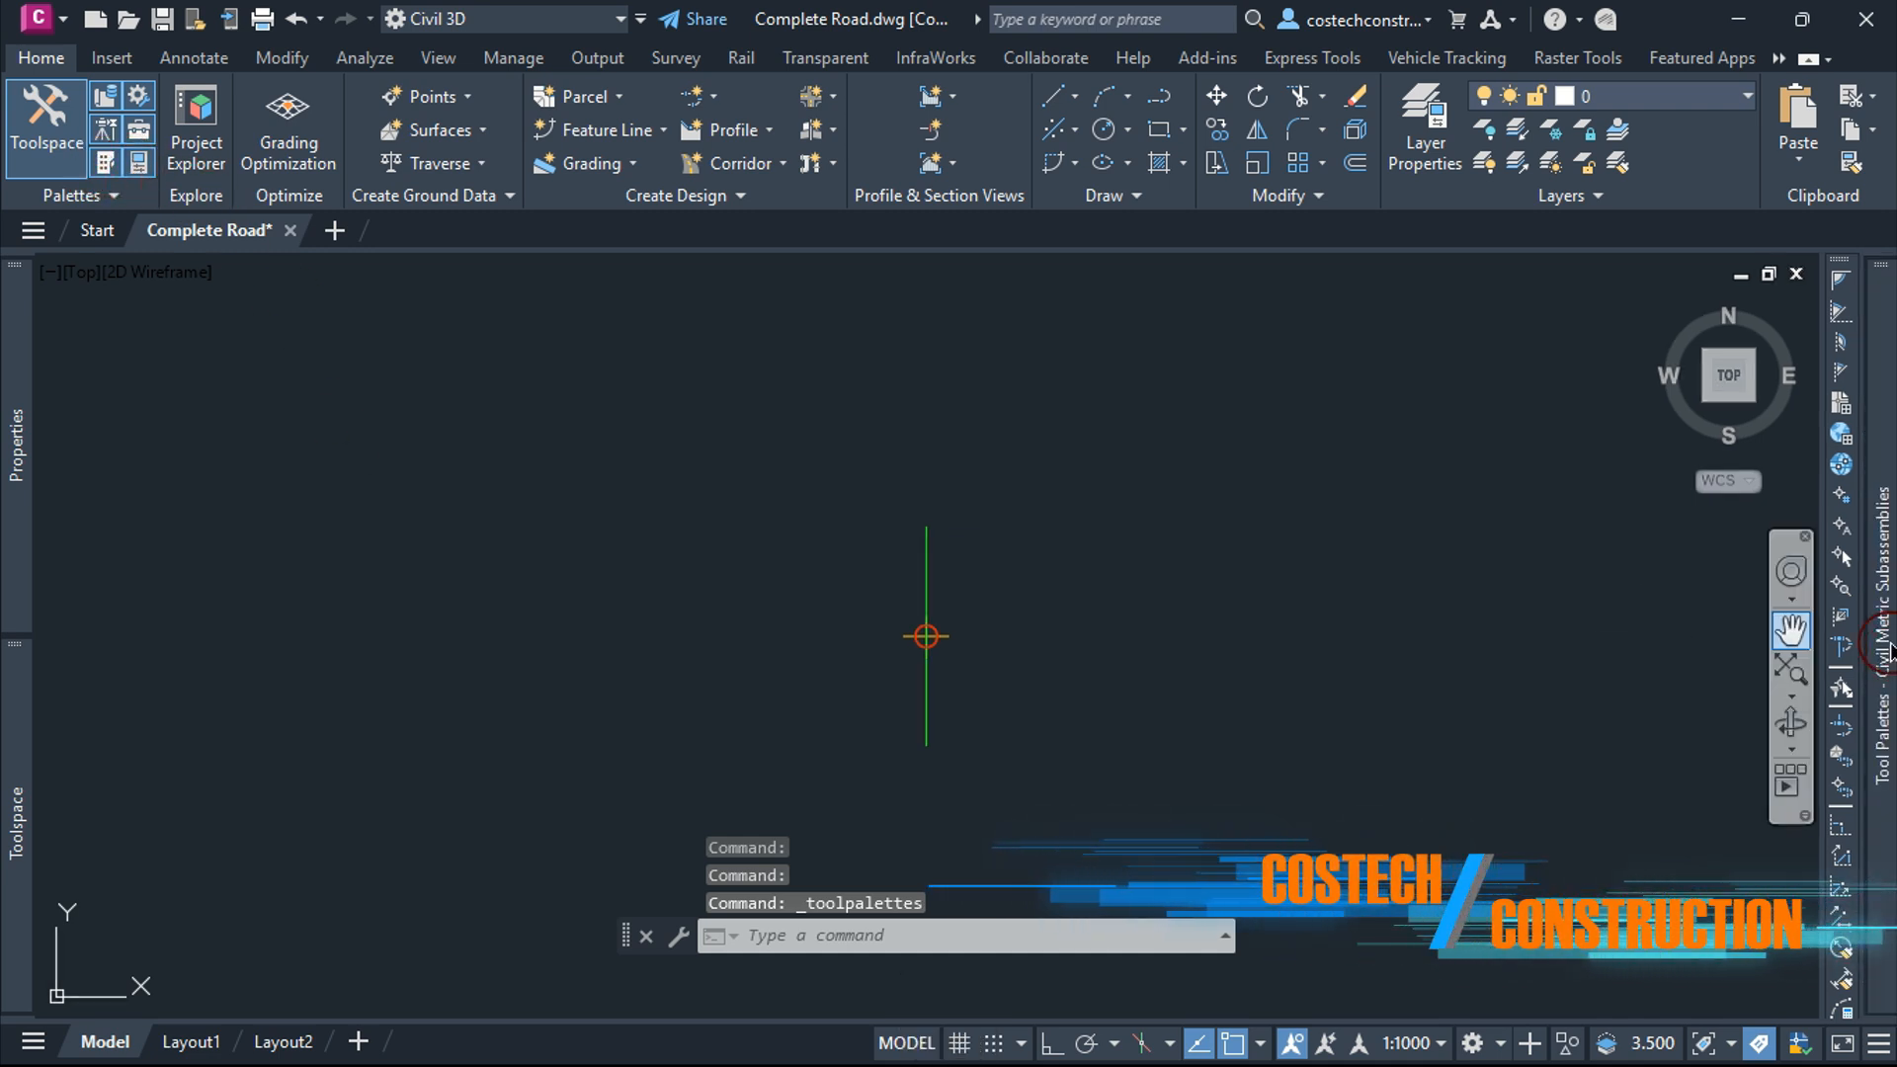
Attach the metric MedianDepressedShoulderExt subassembly to the new assembly's baseline, then end the placement command
mouse_move(1882, 632)
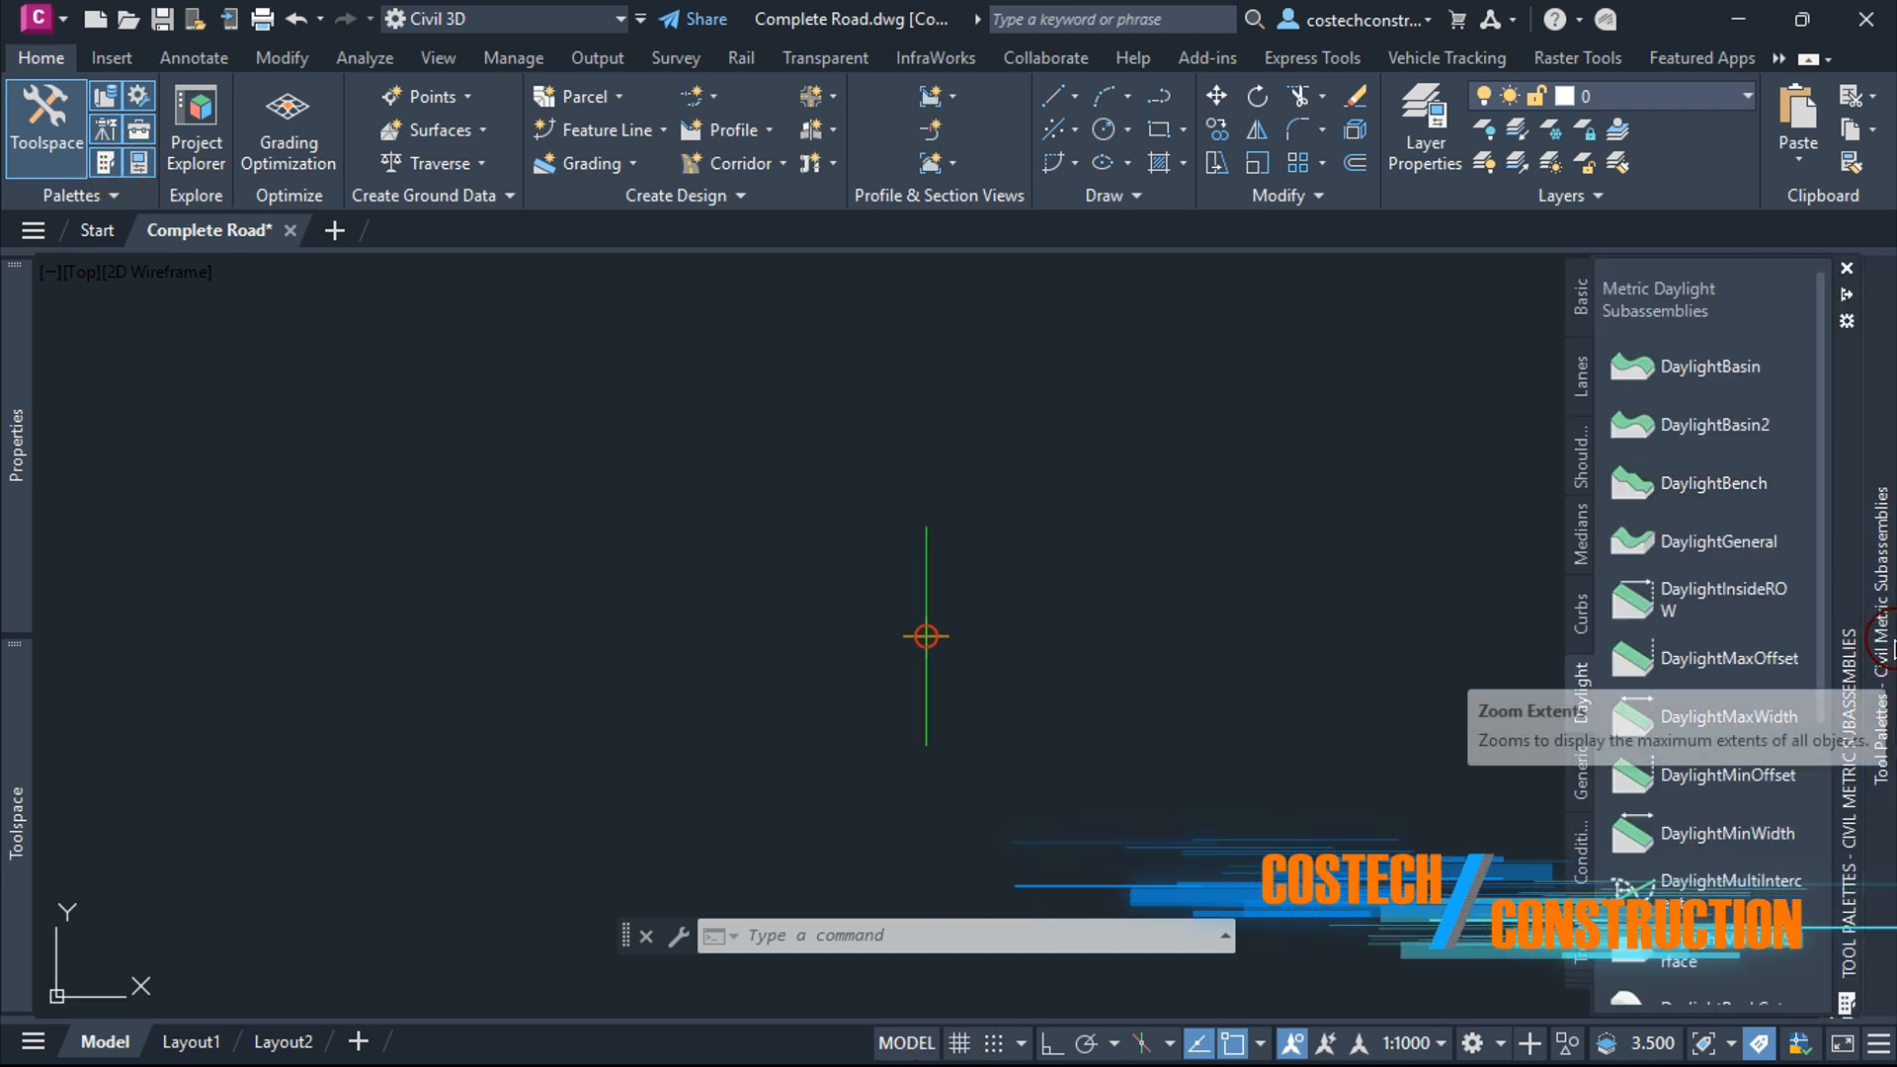
click(1578, 543)
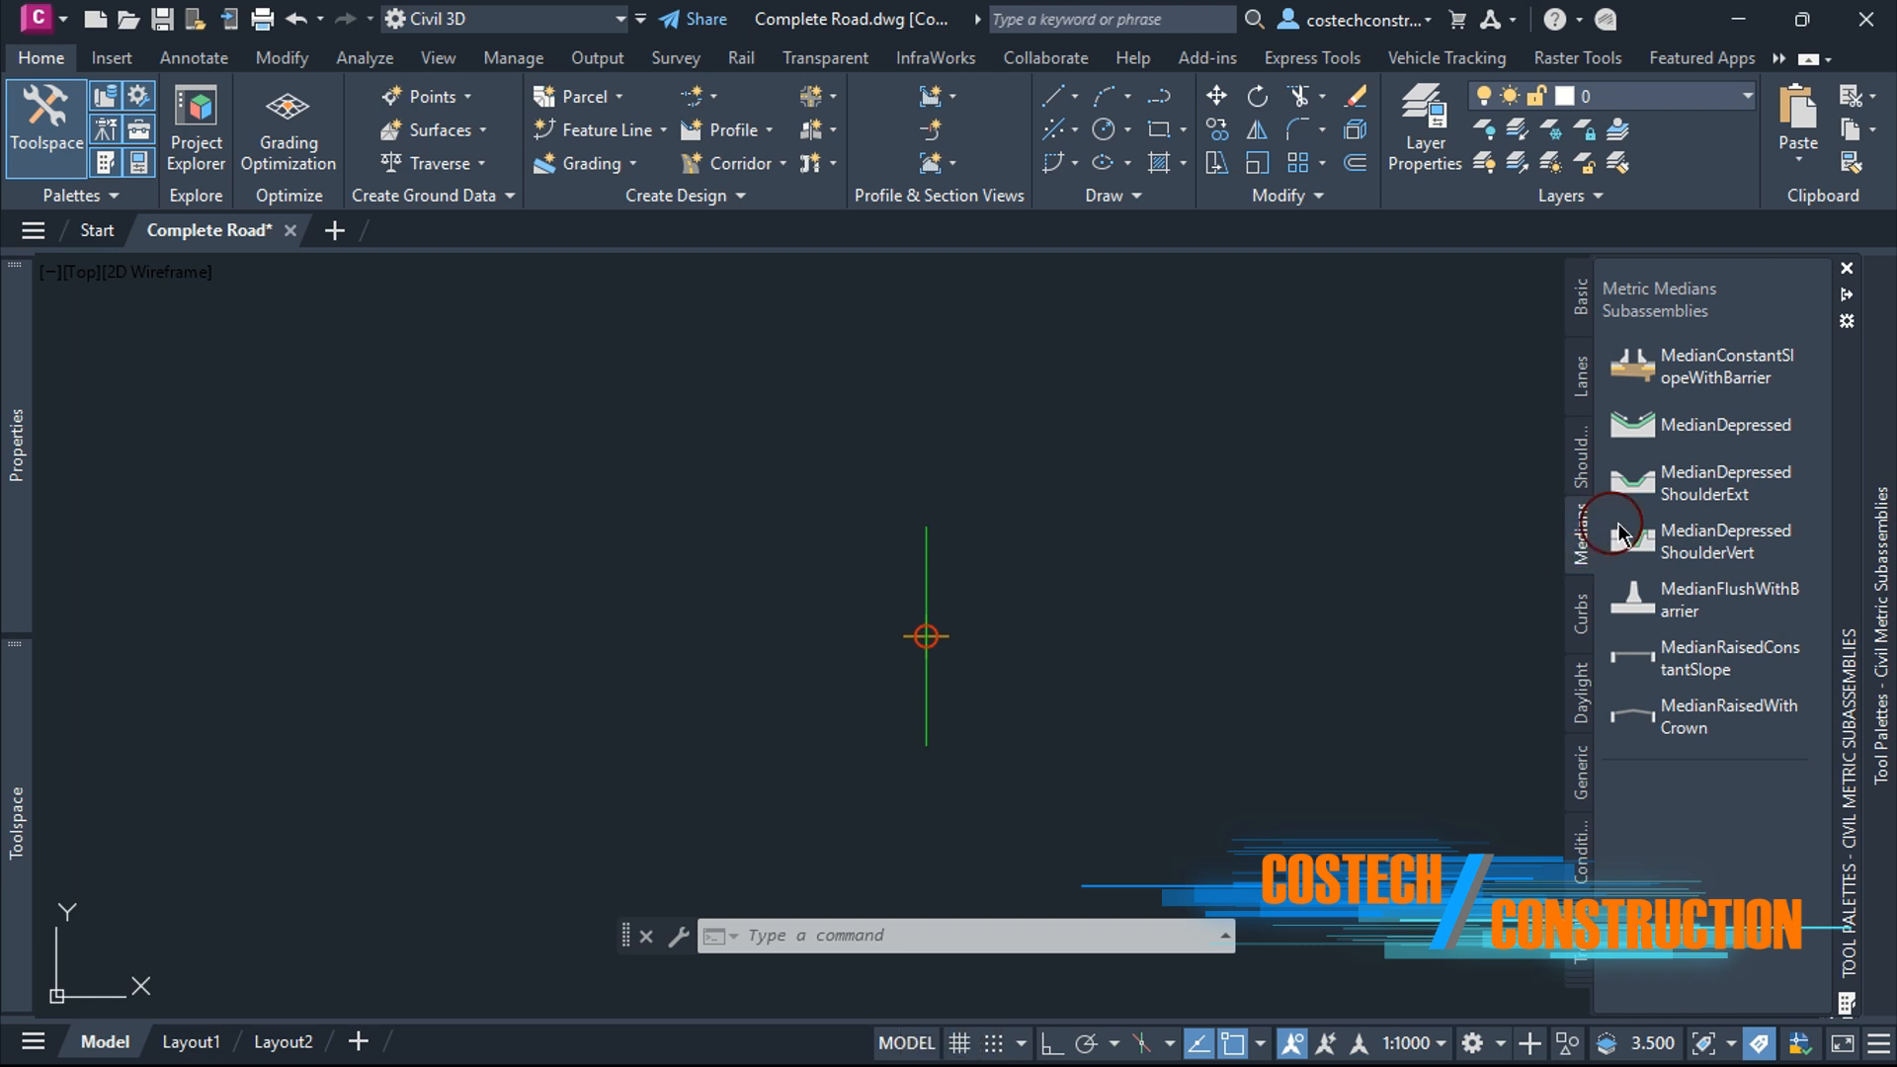
click(1734, 491)
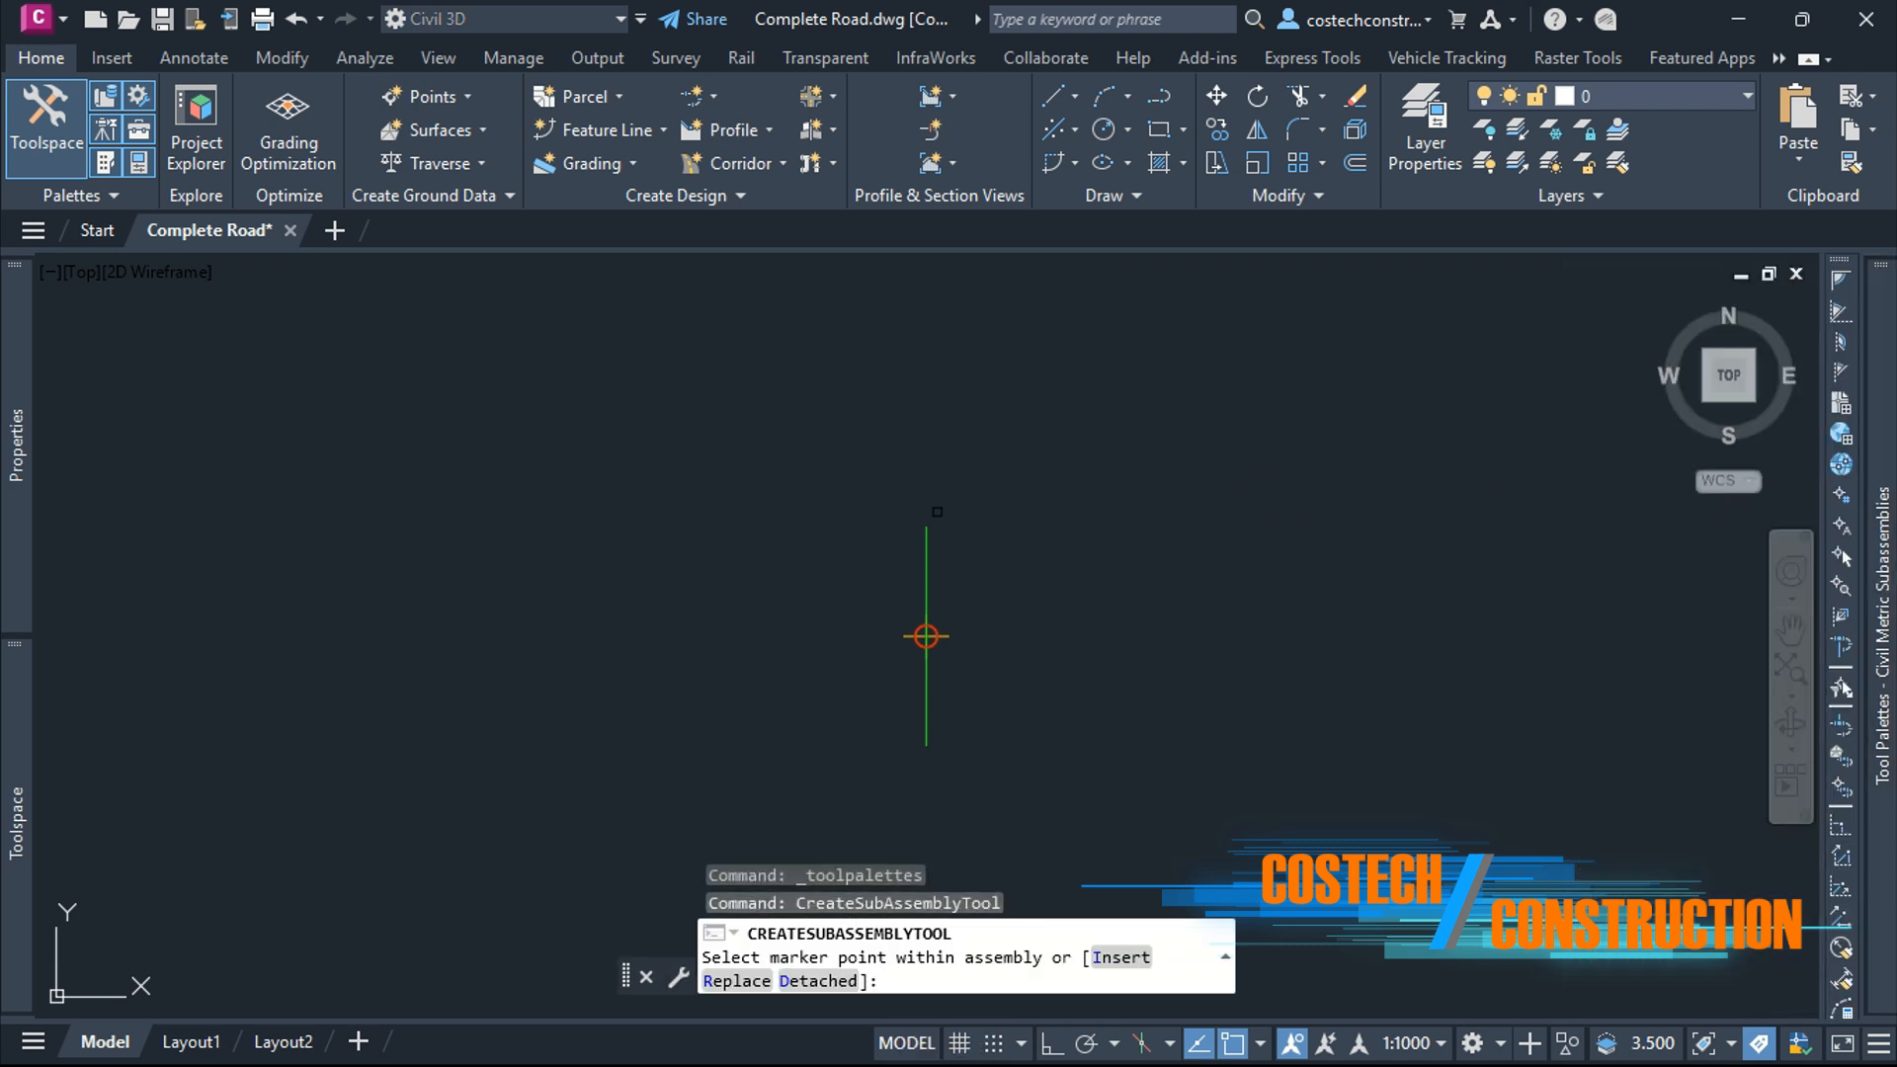
click(924, 548)
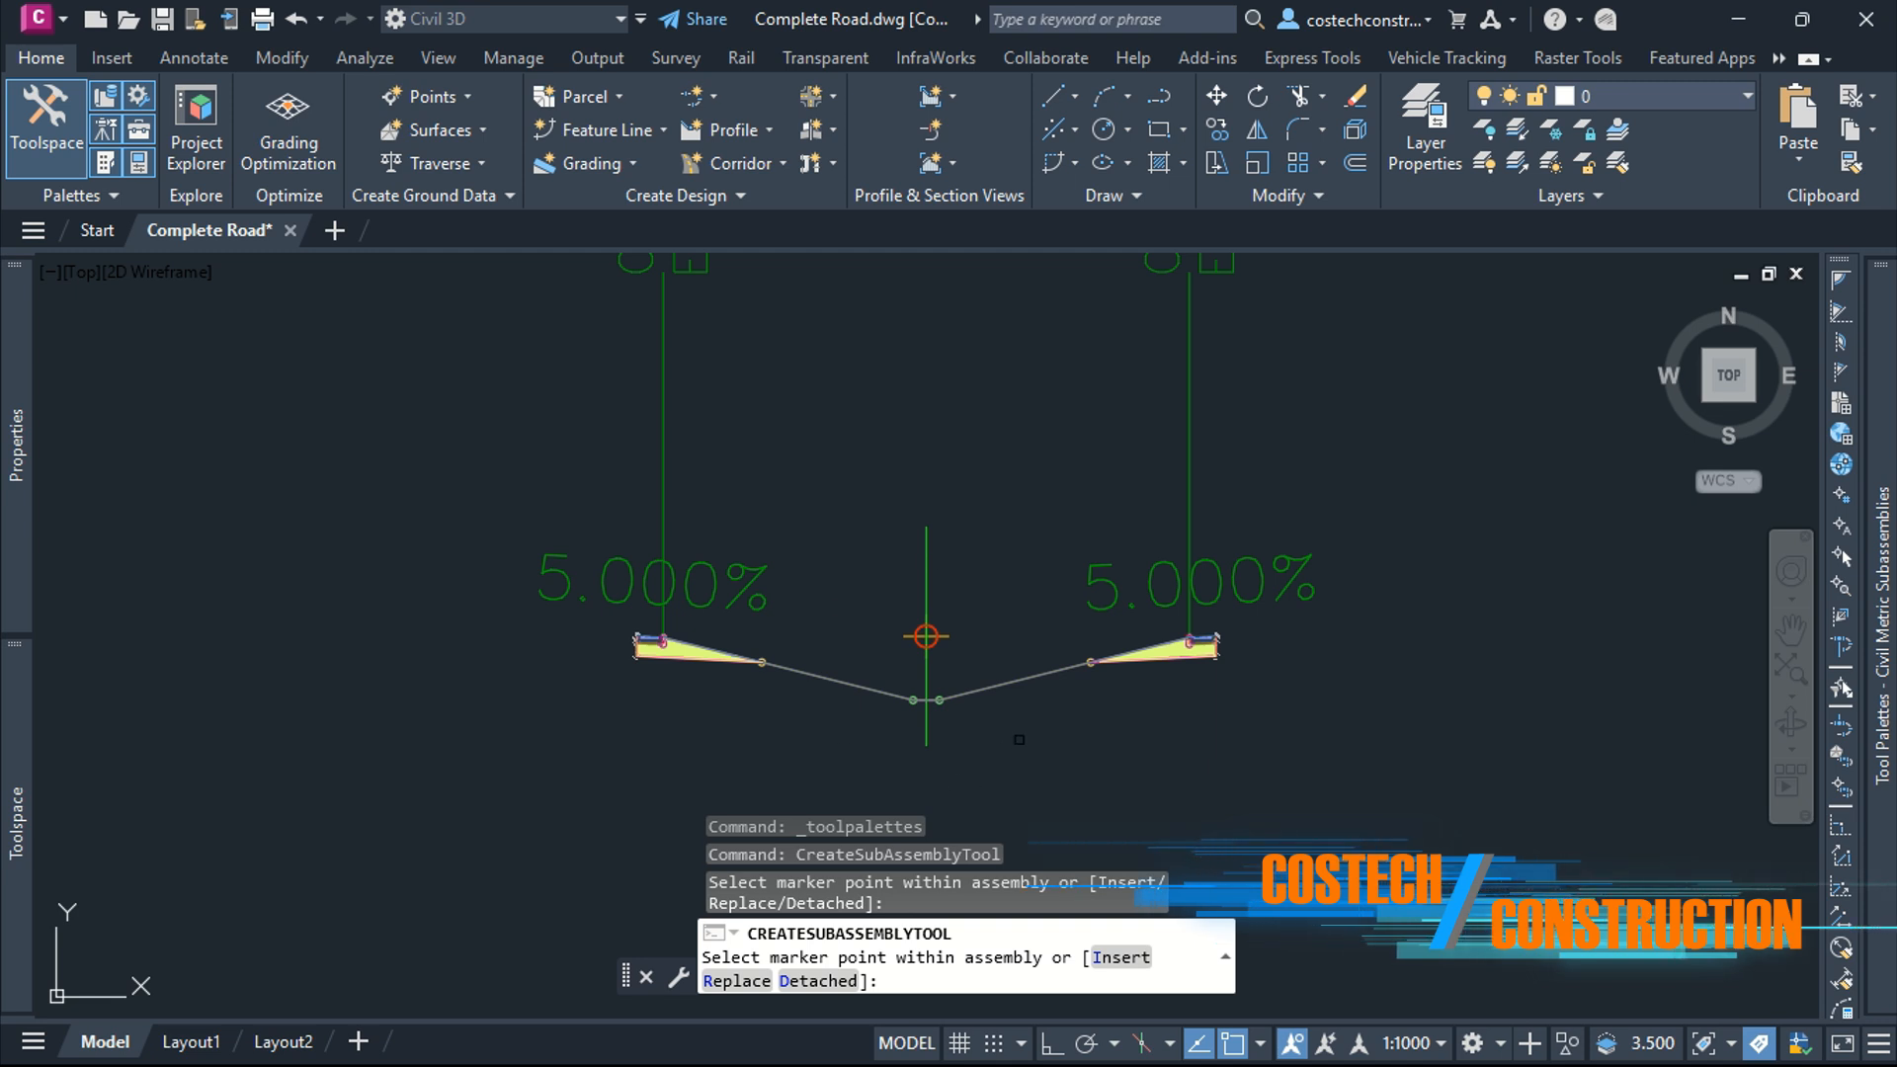
key(Escape)
Set the drawing's annotation scale to 1:250 and check the labels on the median subassembly
scroll(1027, 732, down, 4)
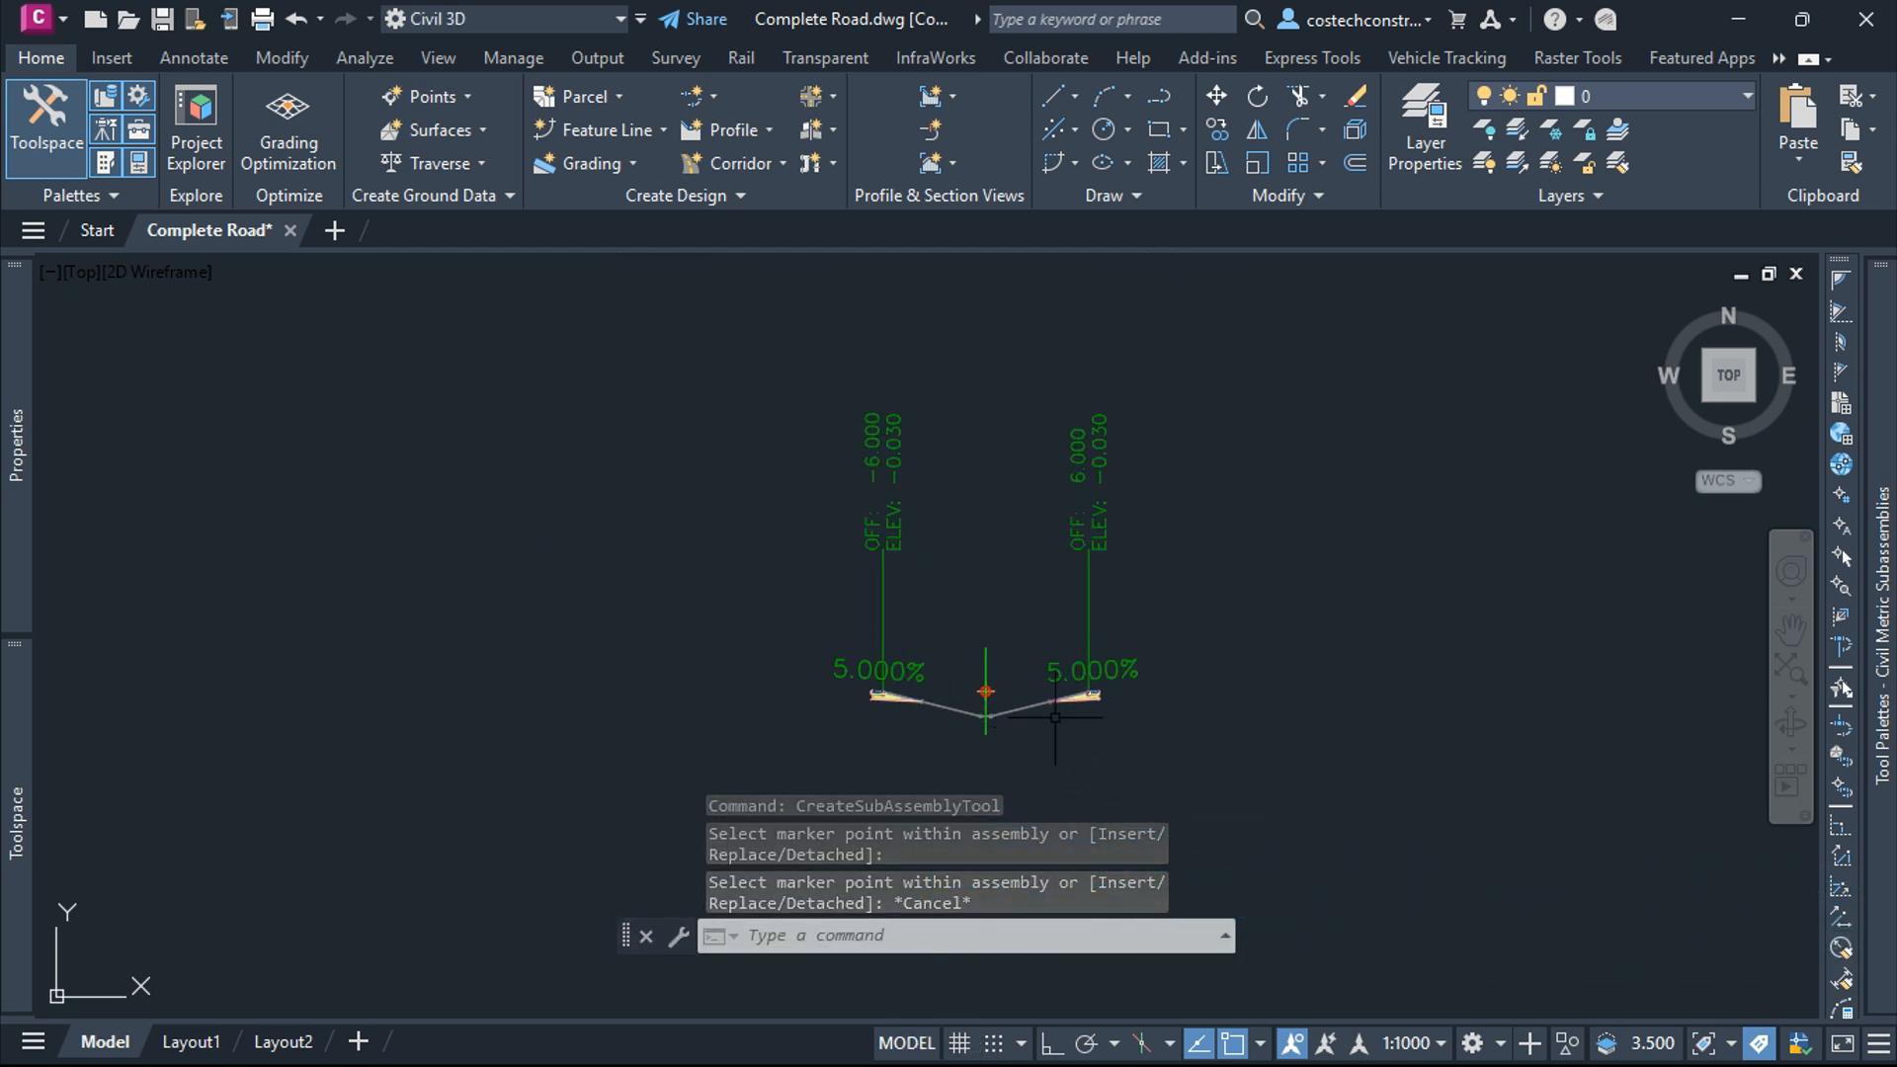
scroll(986, 665, up, 2)
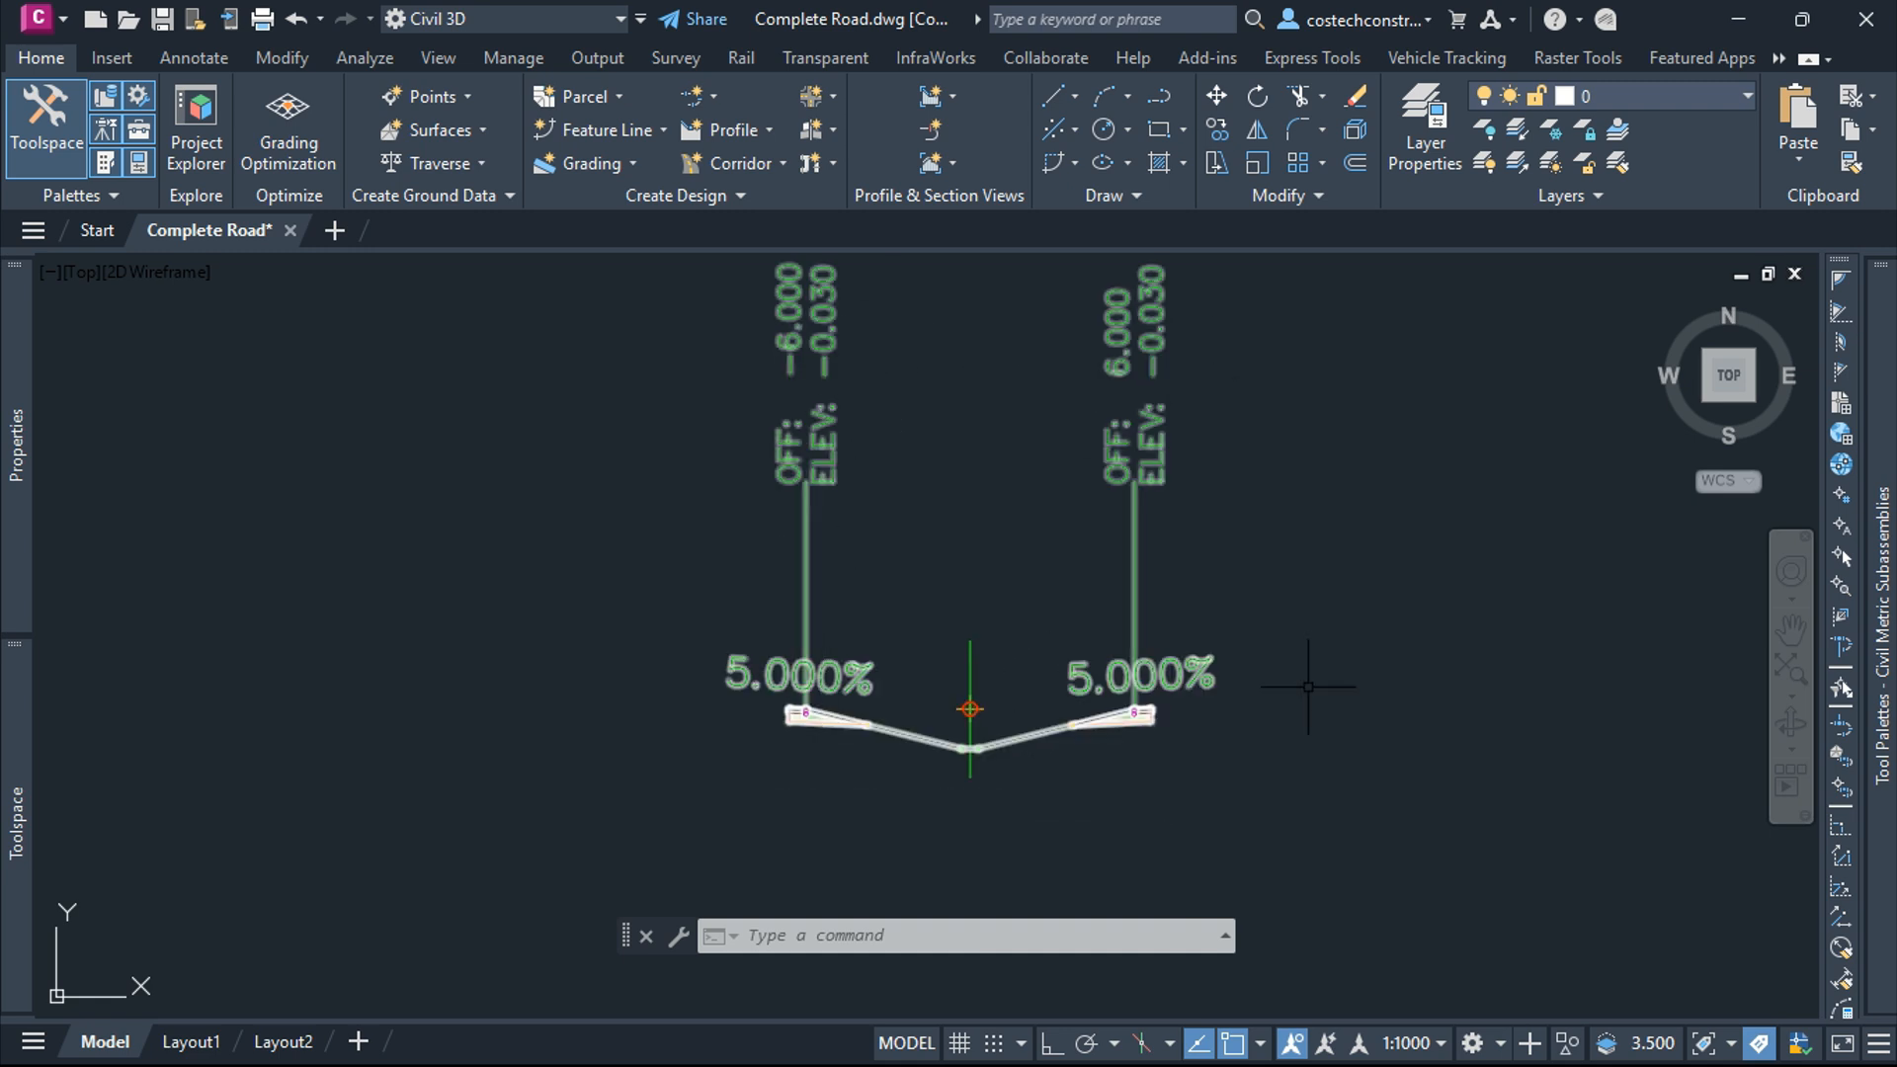
click(1413, 1044)
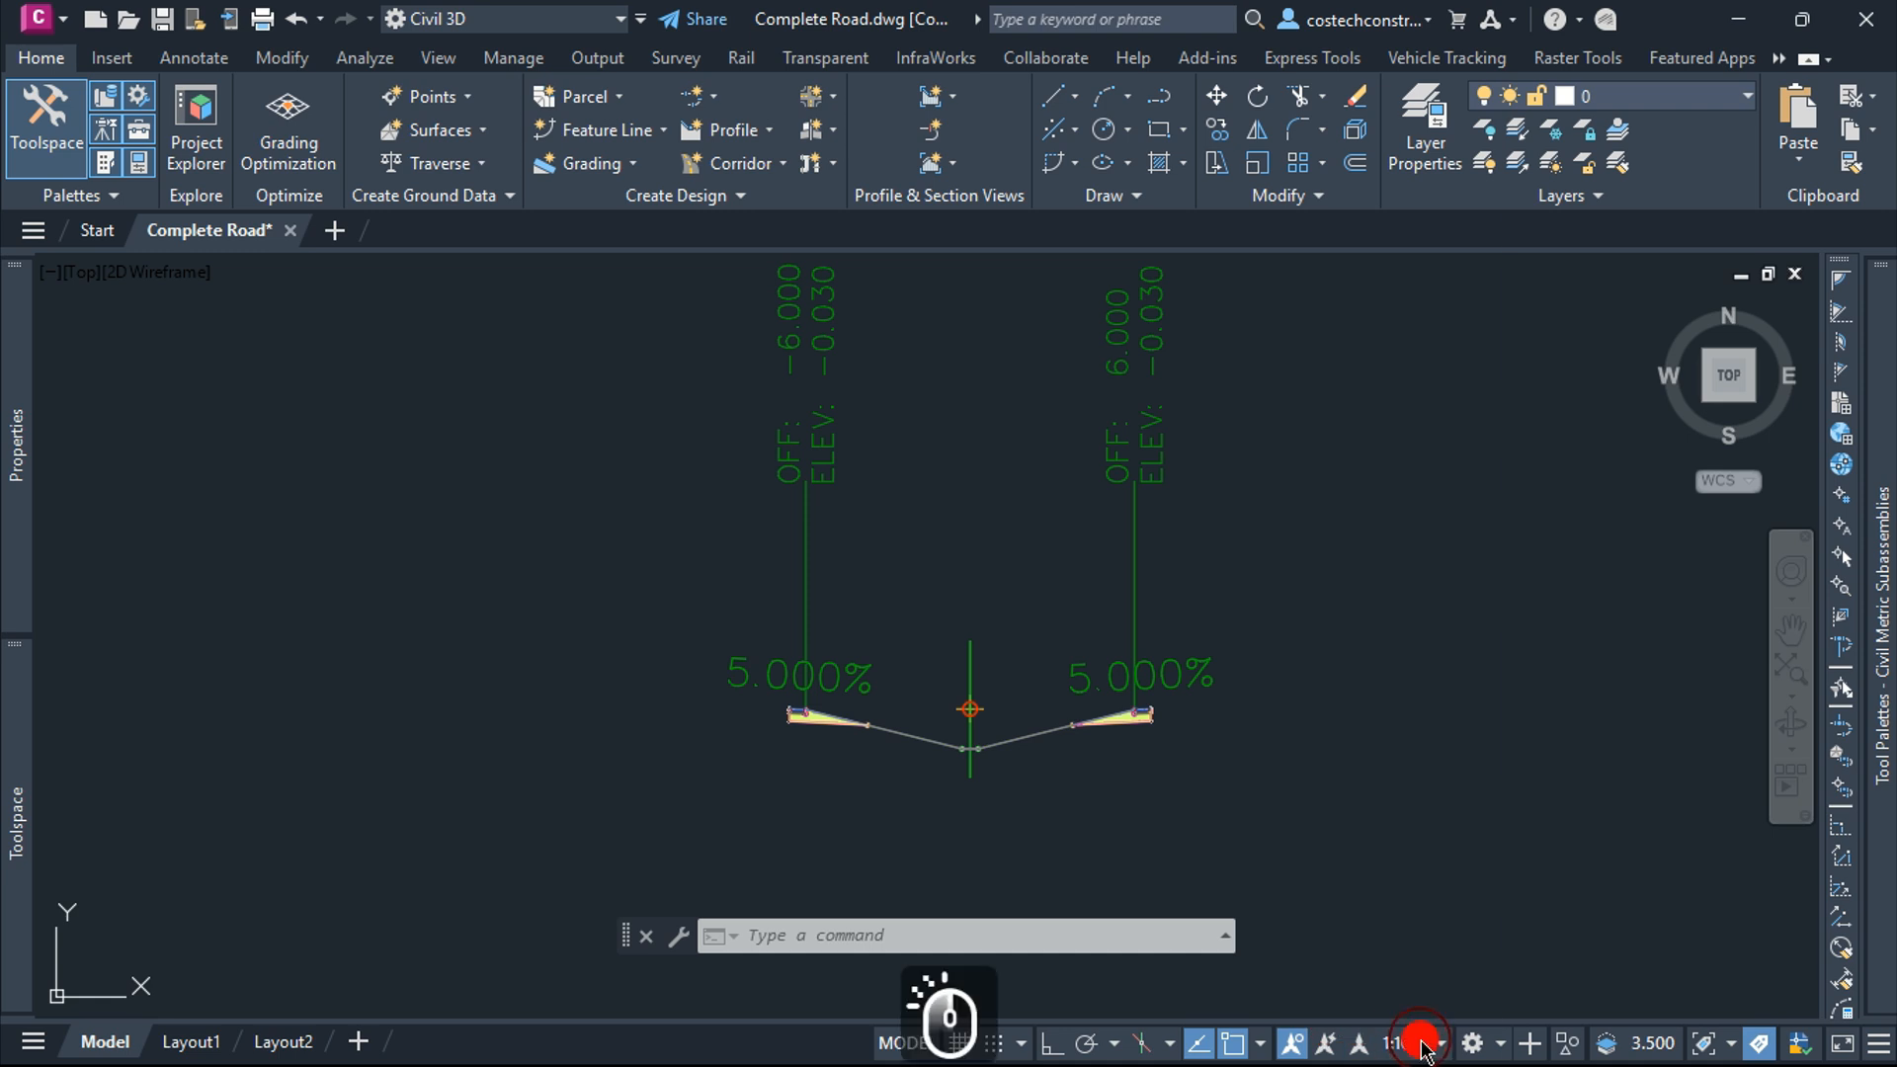
click(1399, 657)
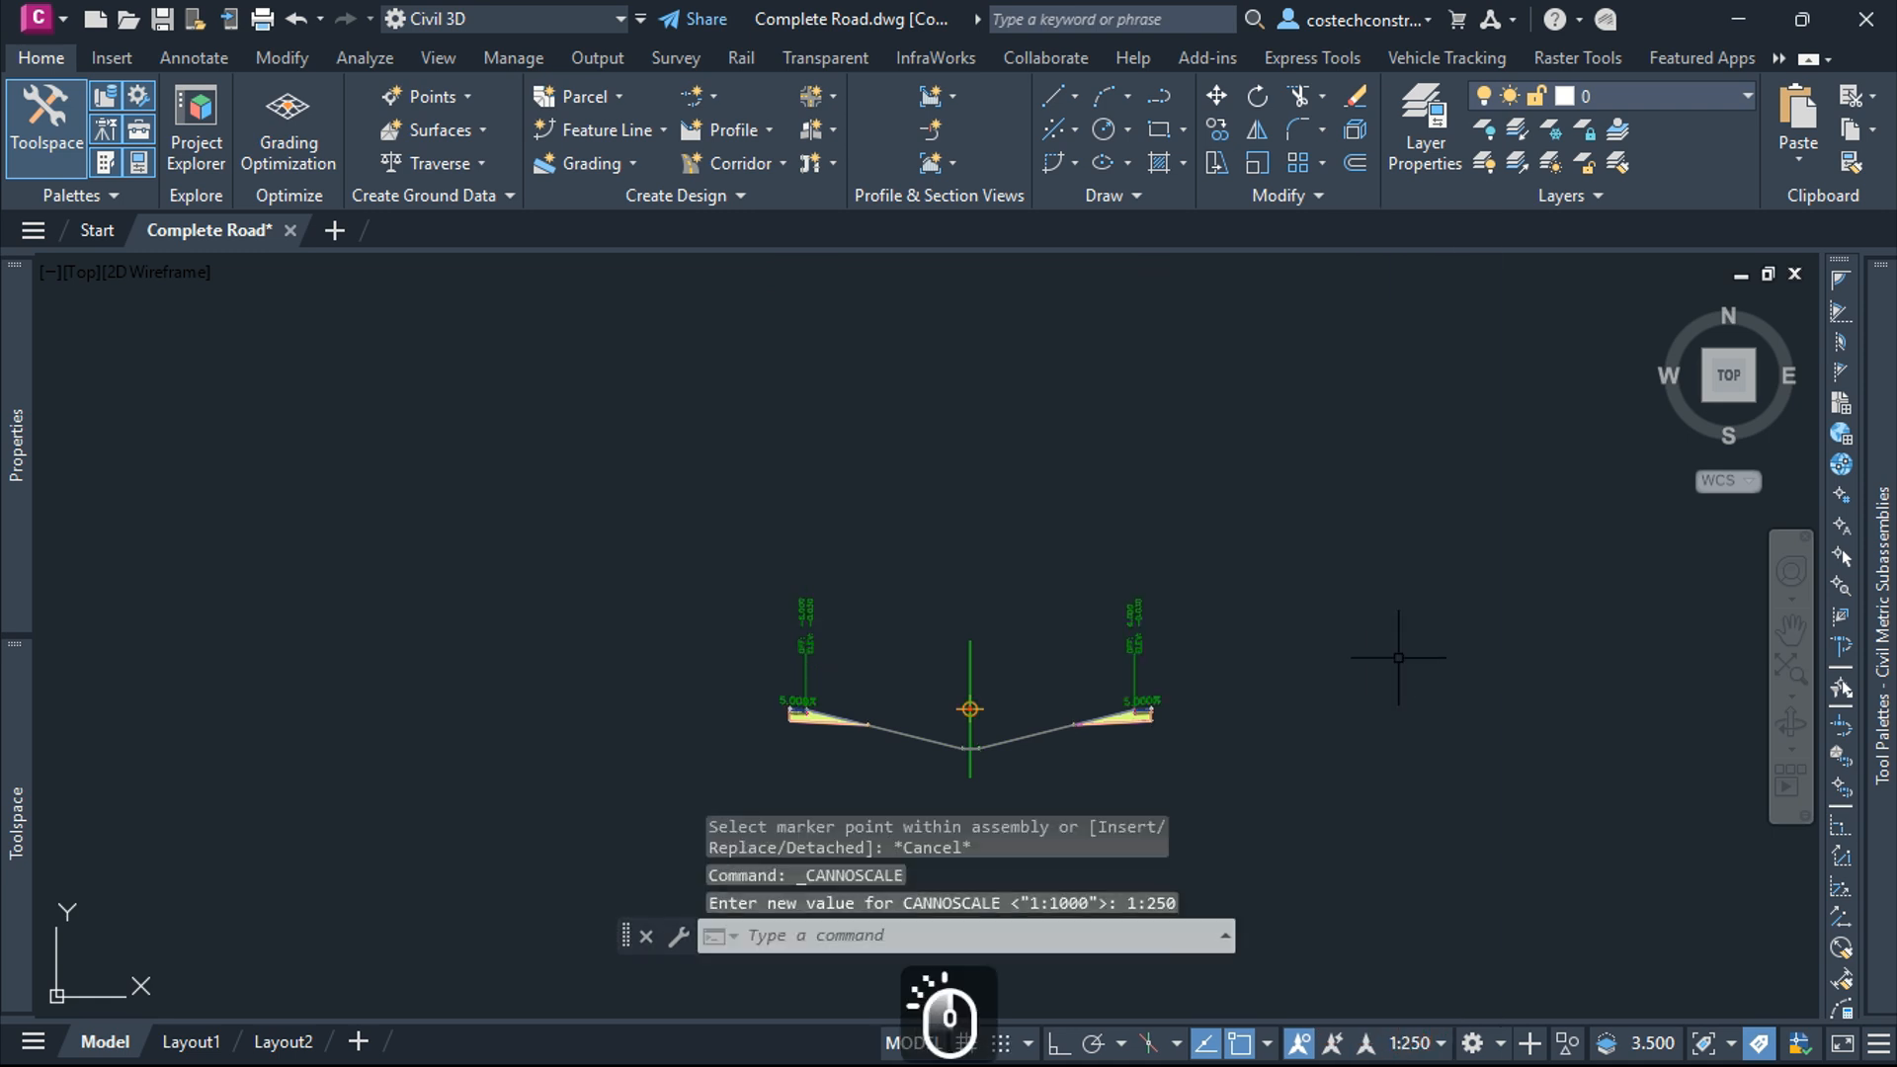
scroll(1115, 694, up, 5)
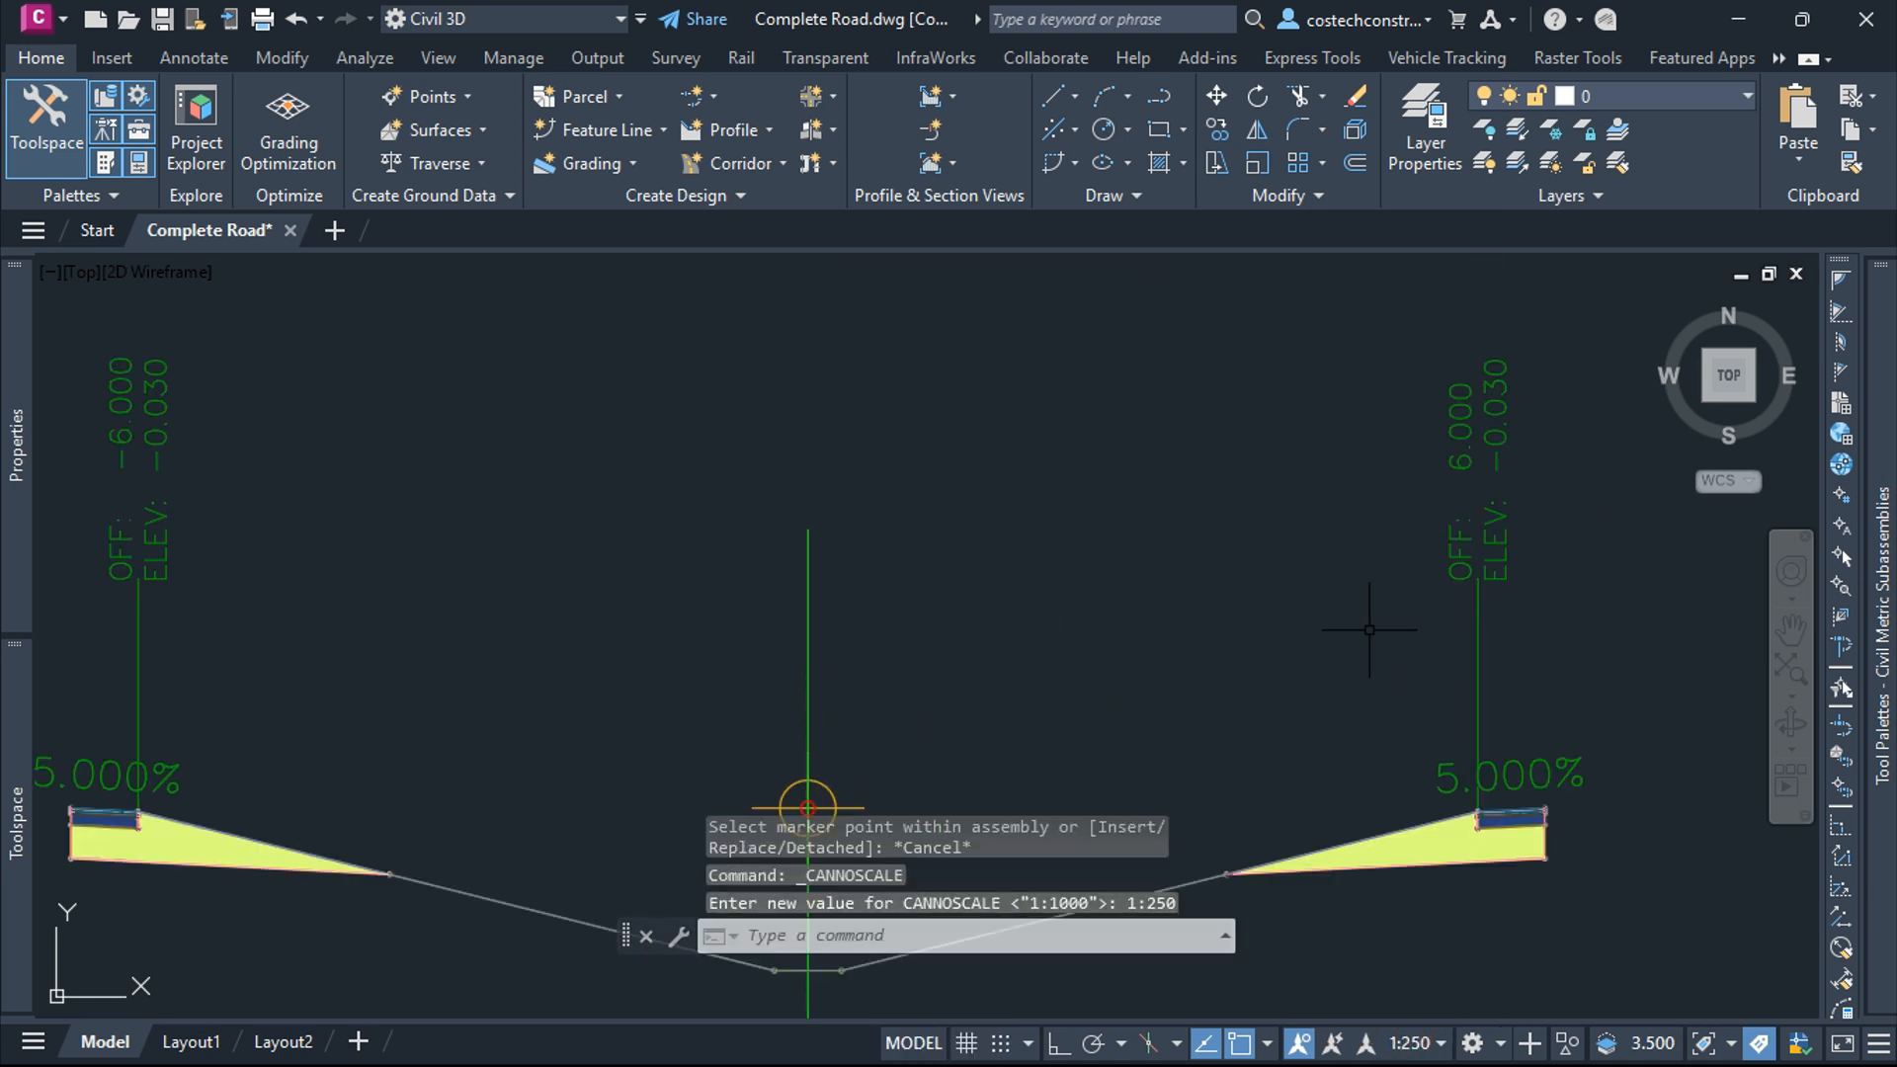
scroll(1369, 630, down, 5)
scroll(1092, 751, up, 8)
scroll(1092, 751, down, 6)
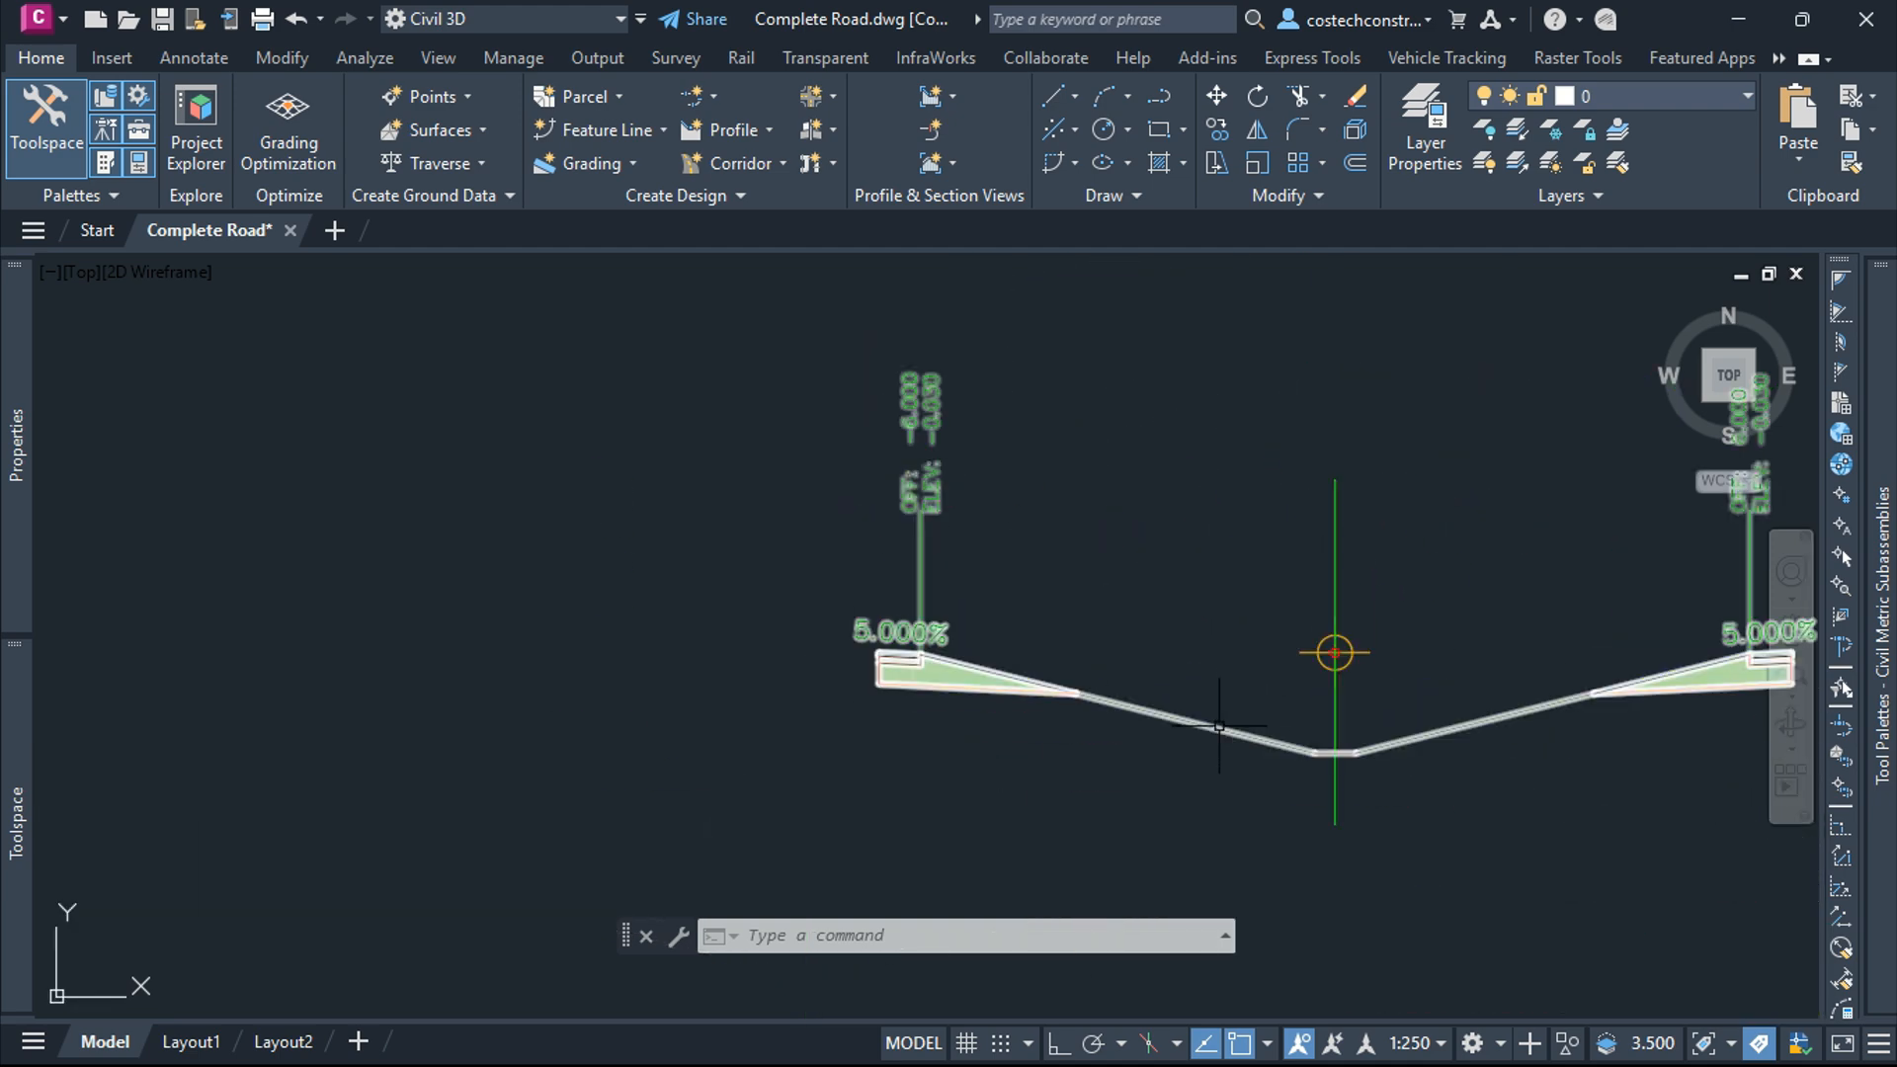
Open the subassembly help for the placed median and review its cross-section diagrams, attachment notes and input parameters
click(1172, 719)
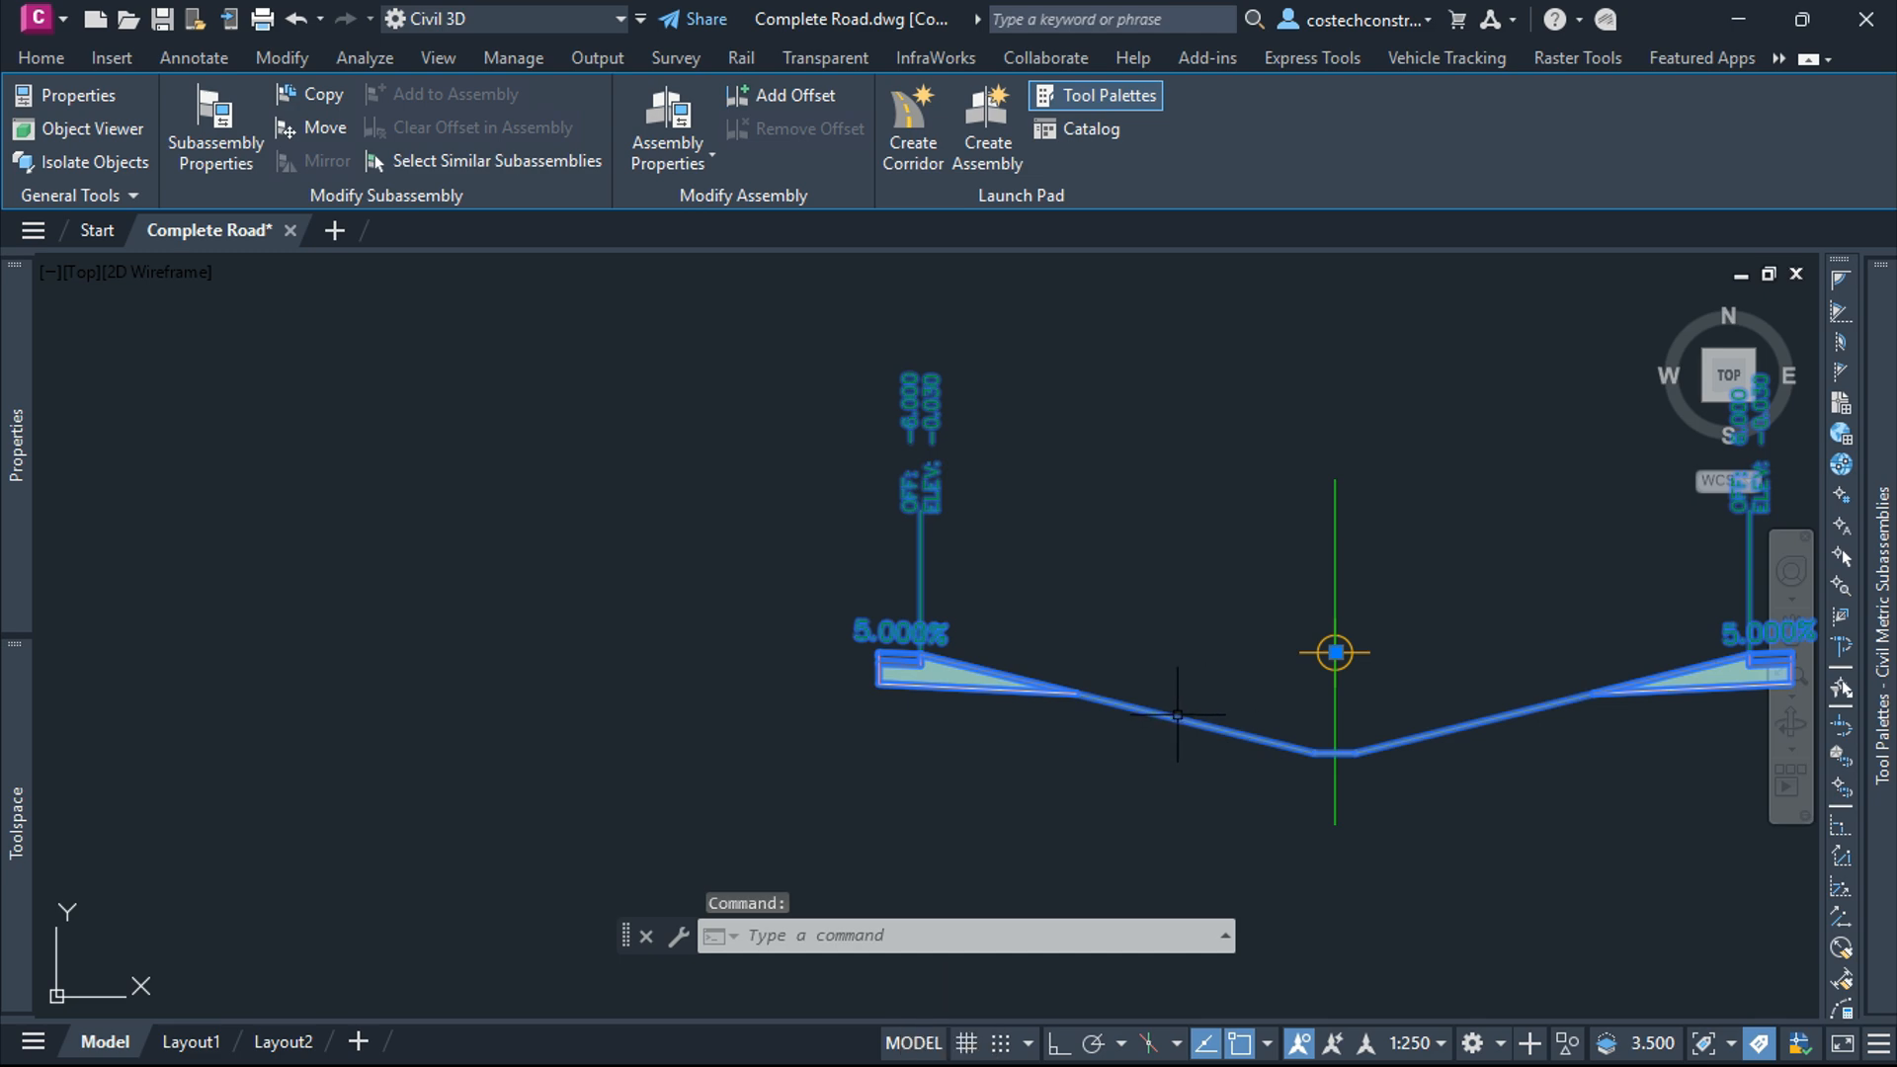
right_click(1179, 712)
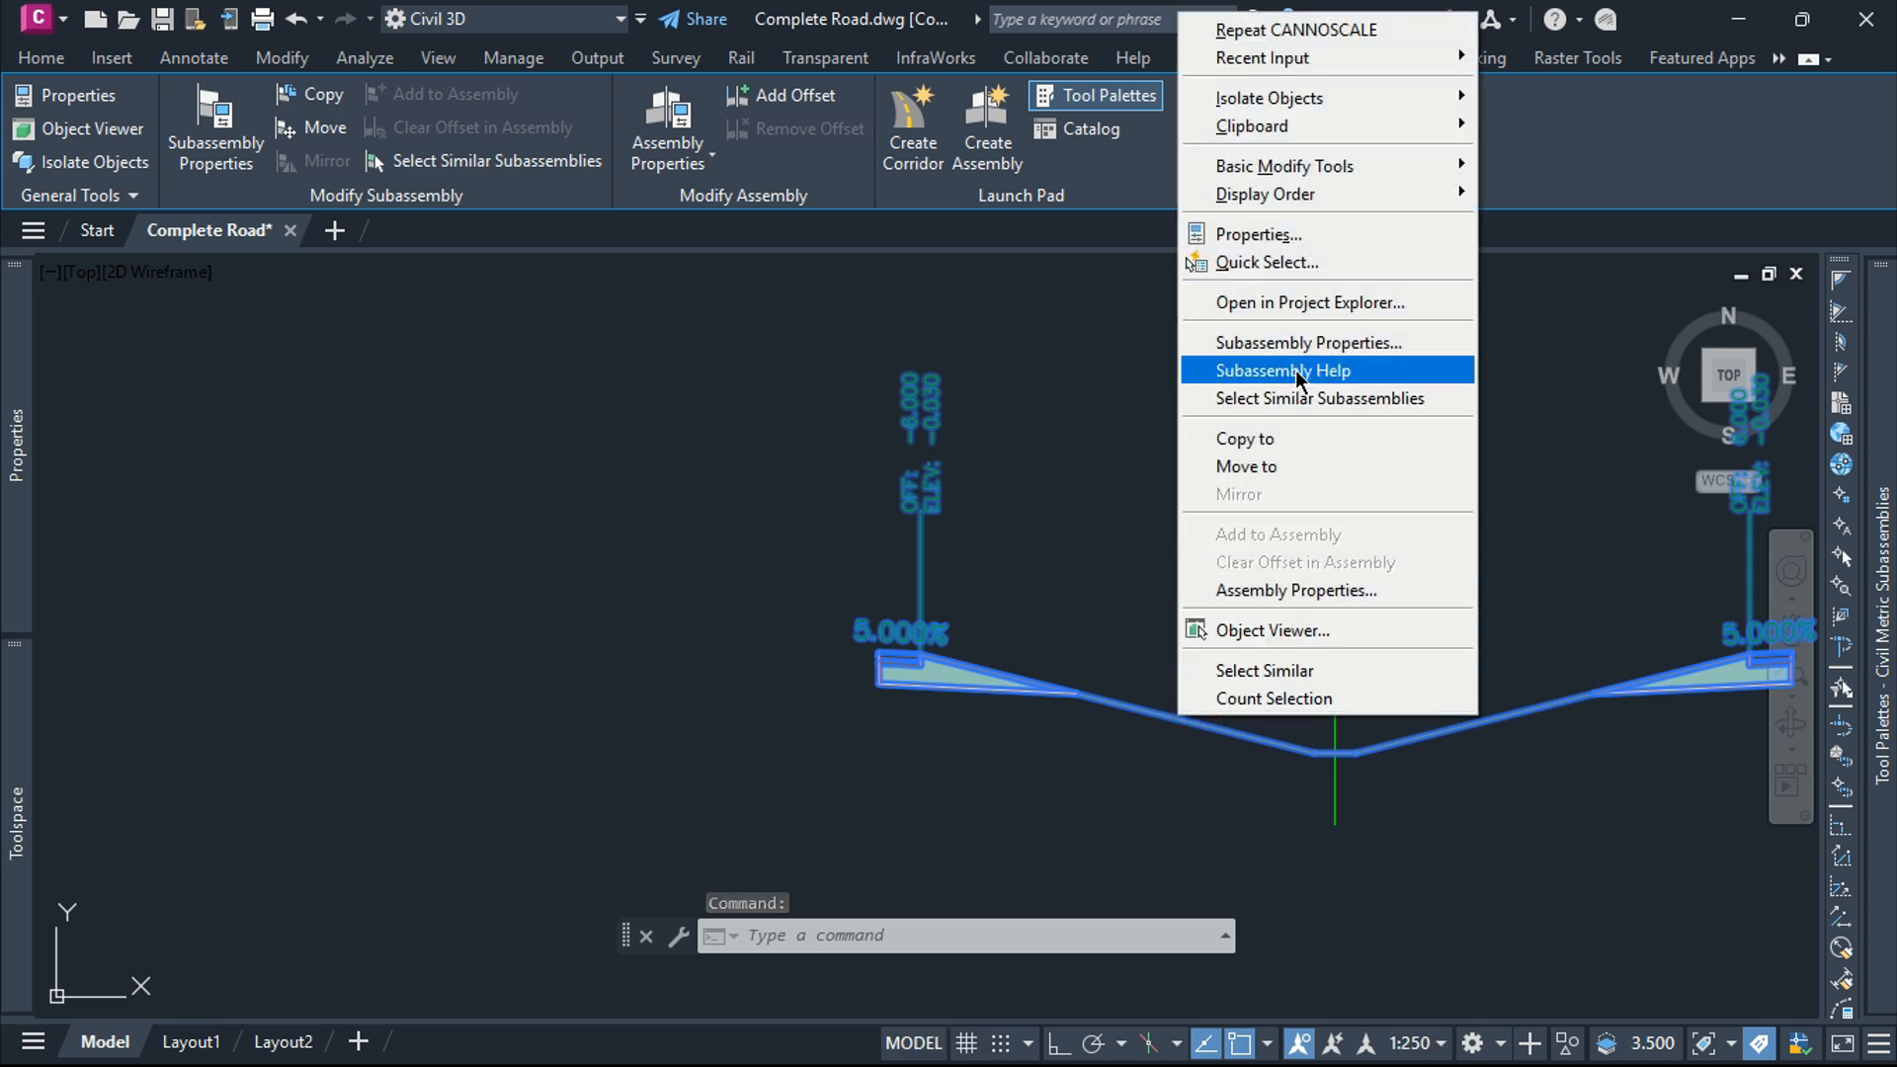
click(1297, 373)
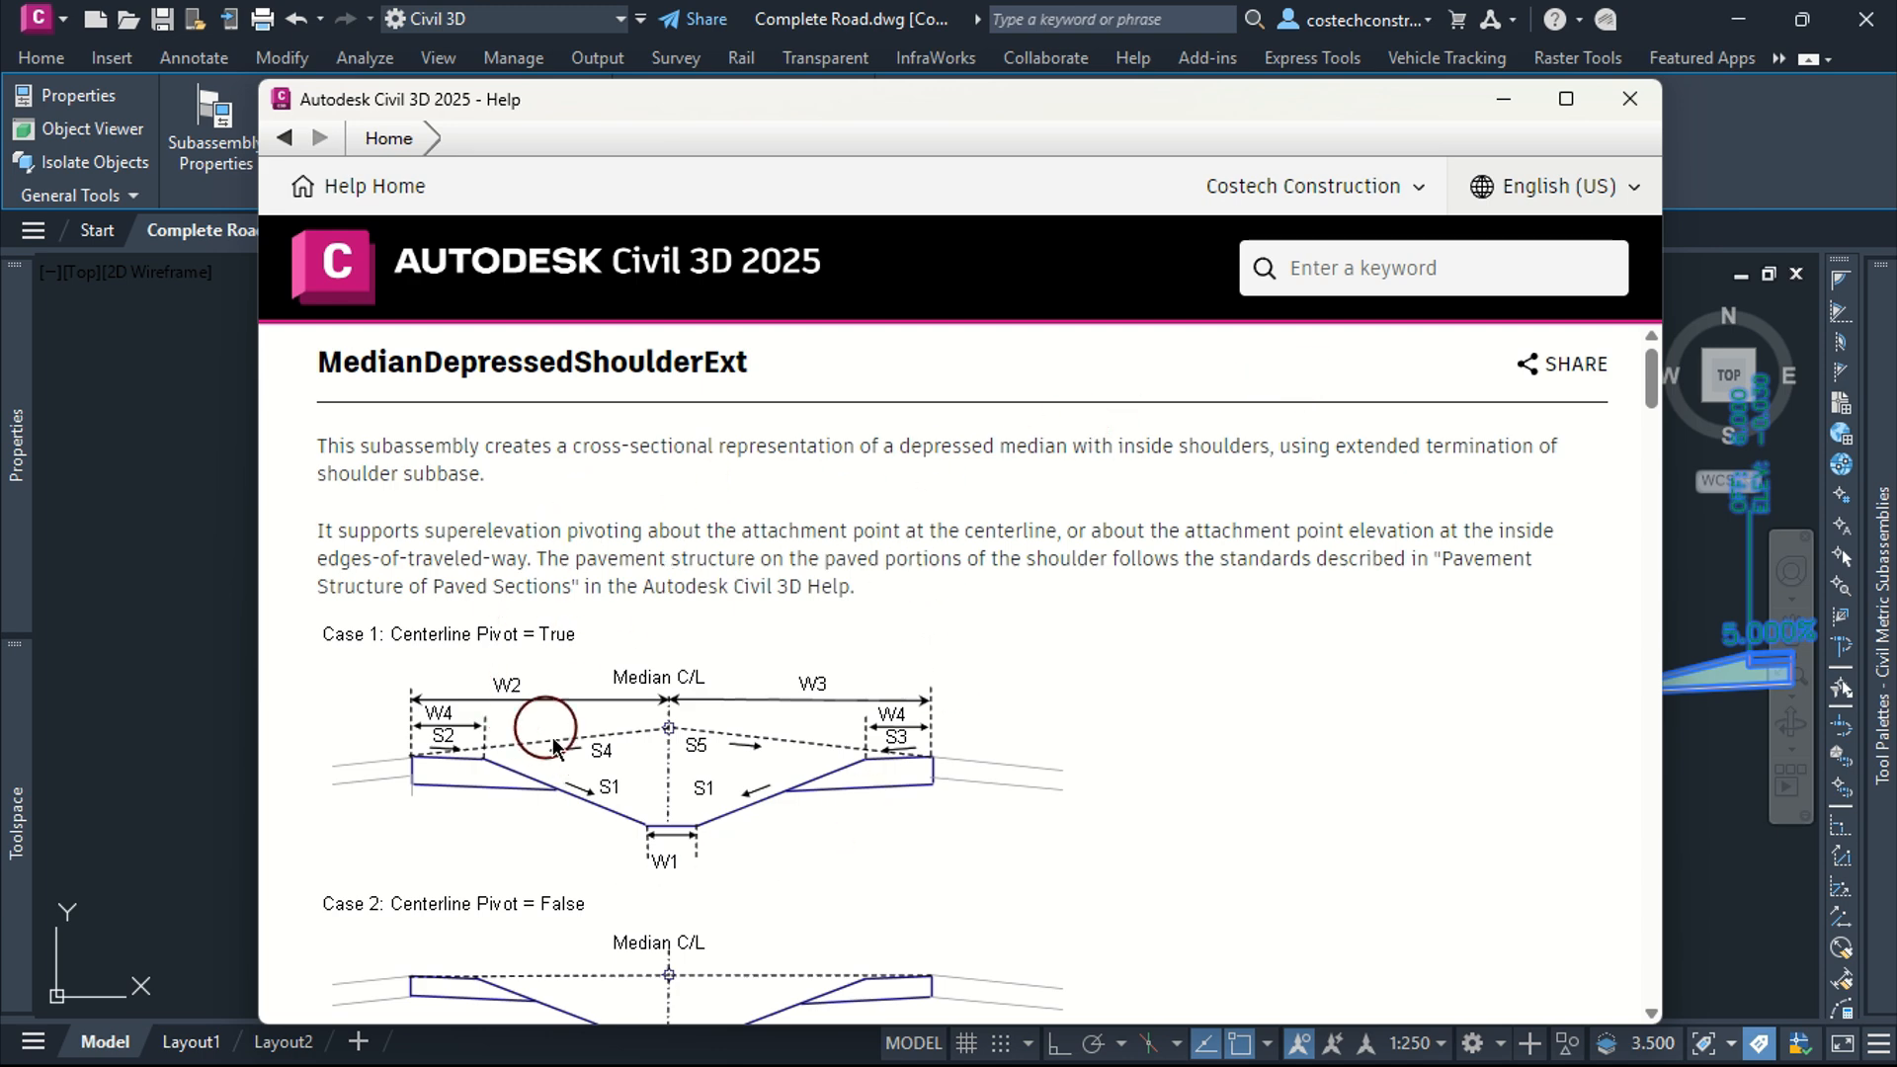
scroll(688, 743, down, 2)
scroll(741, 717, down, 6)
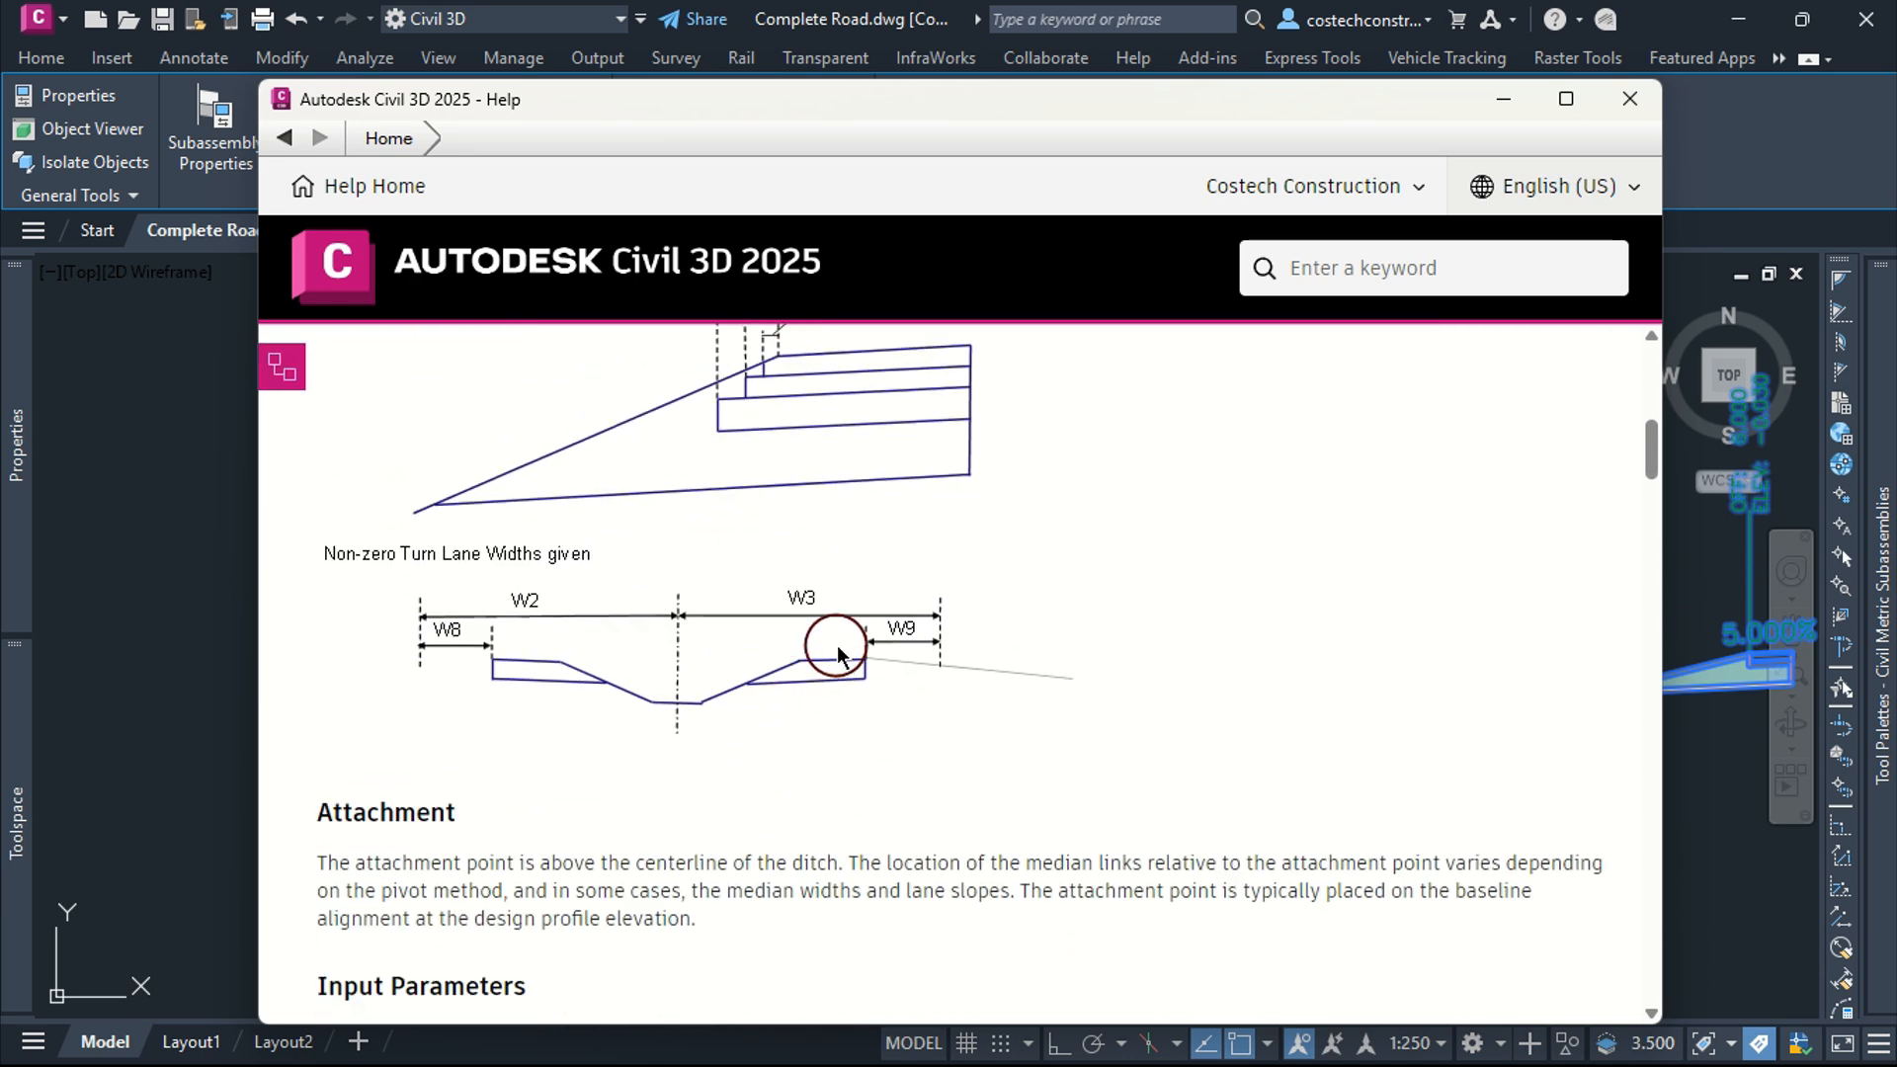
scroll(859, 593, up, 1)
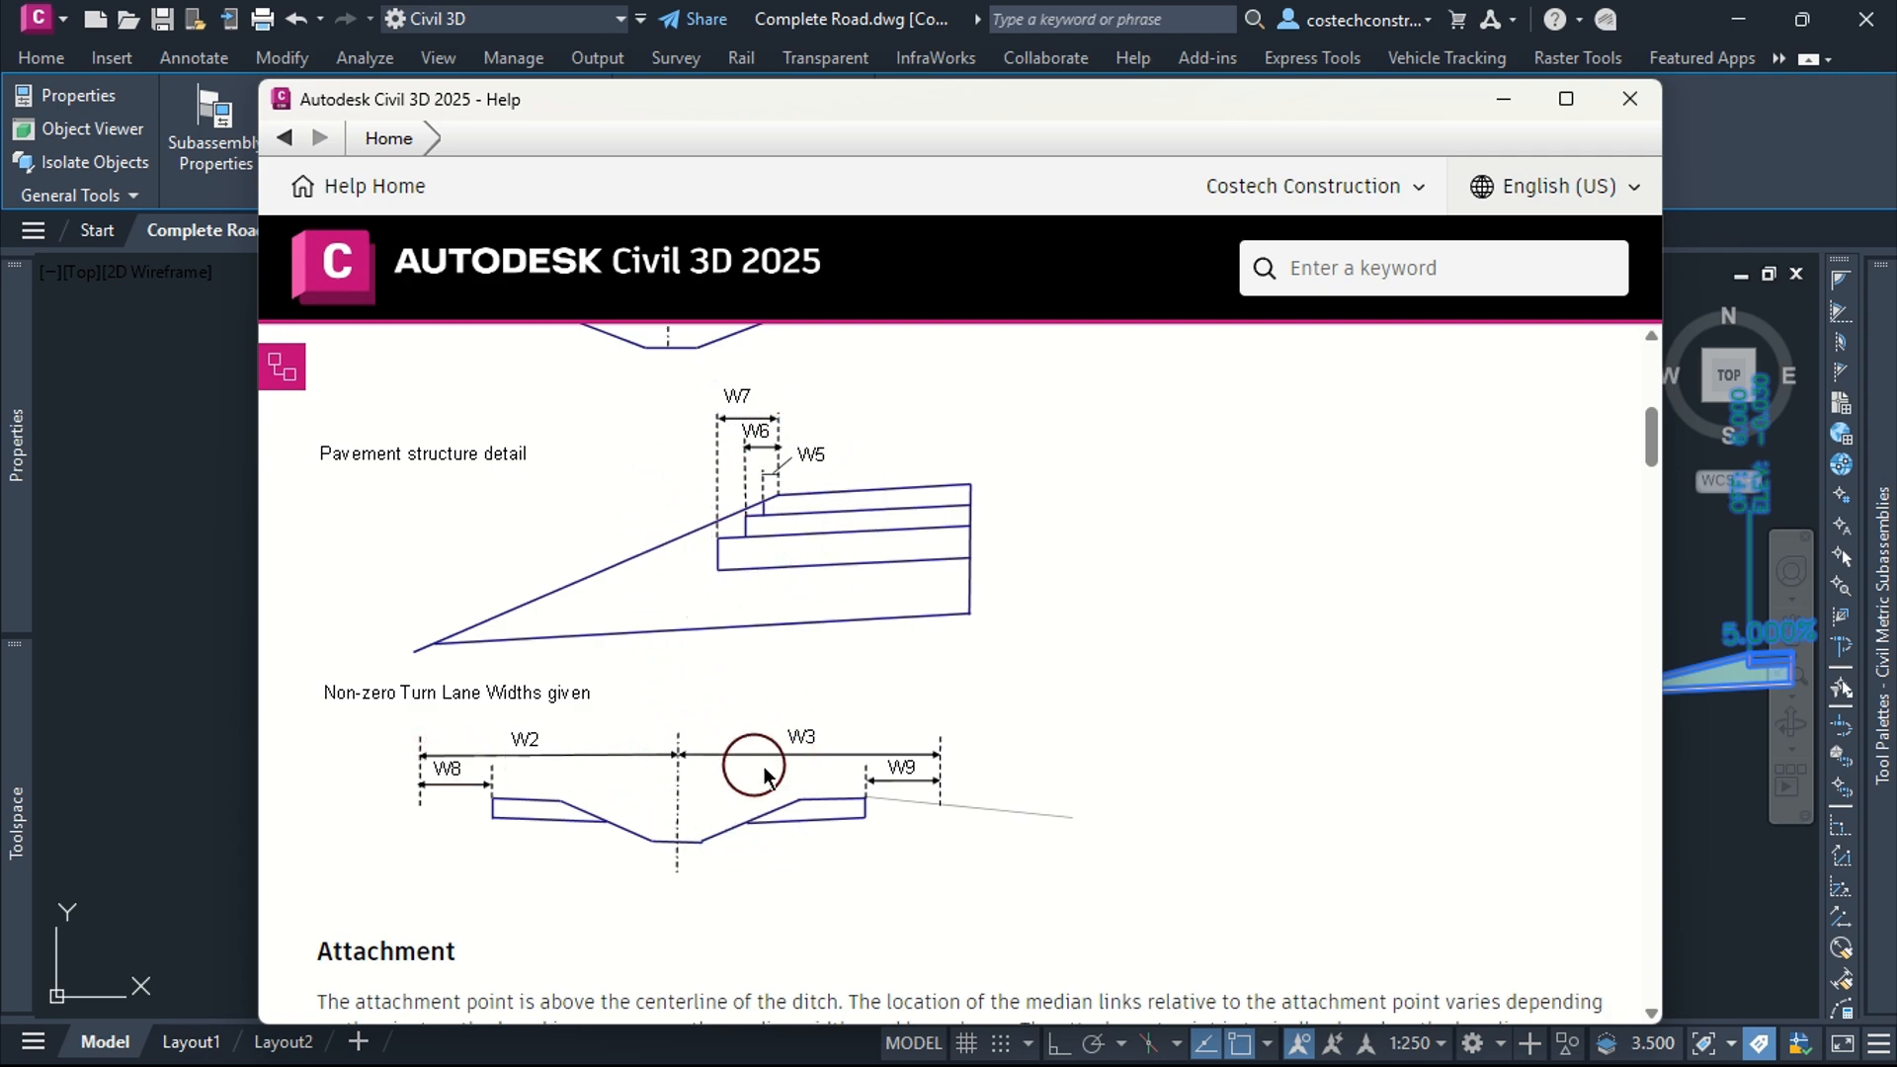
scroll(653, 765, down, 15)
scroll(1020, 759, down, 15)
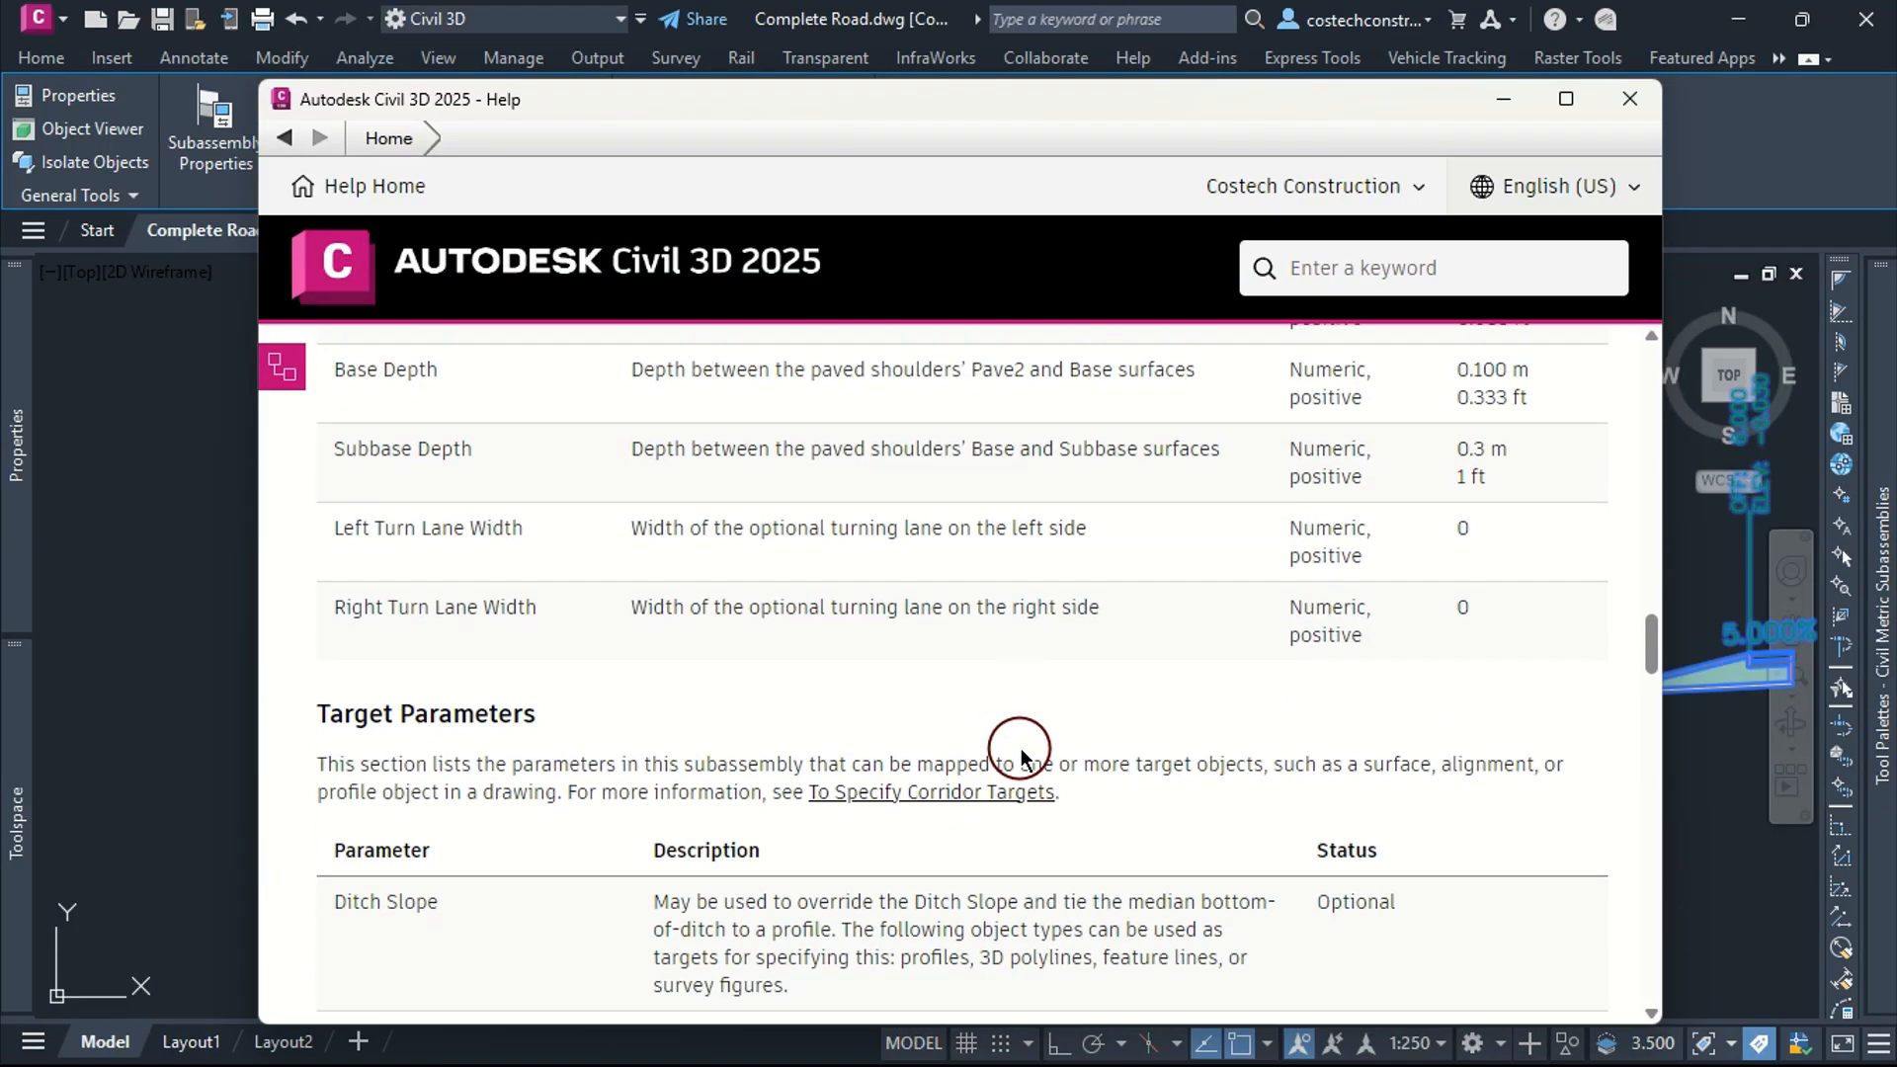
Examine the median's point, link and shape codes and its Coding Diagram in the help, then close the help
scroll(1021, 746, down, 10)
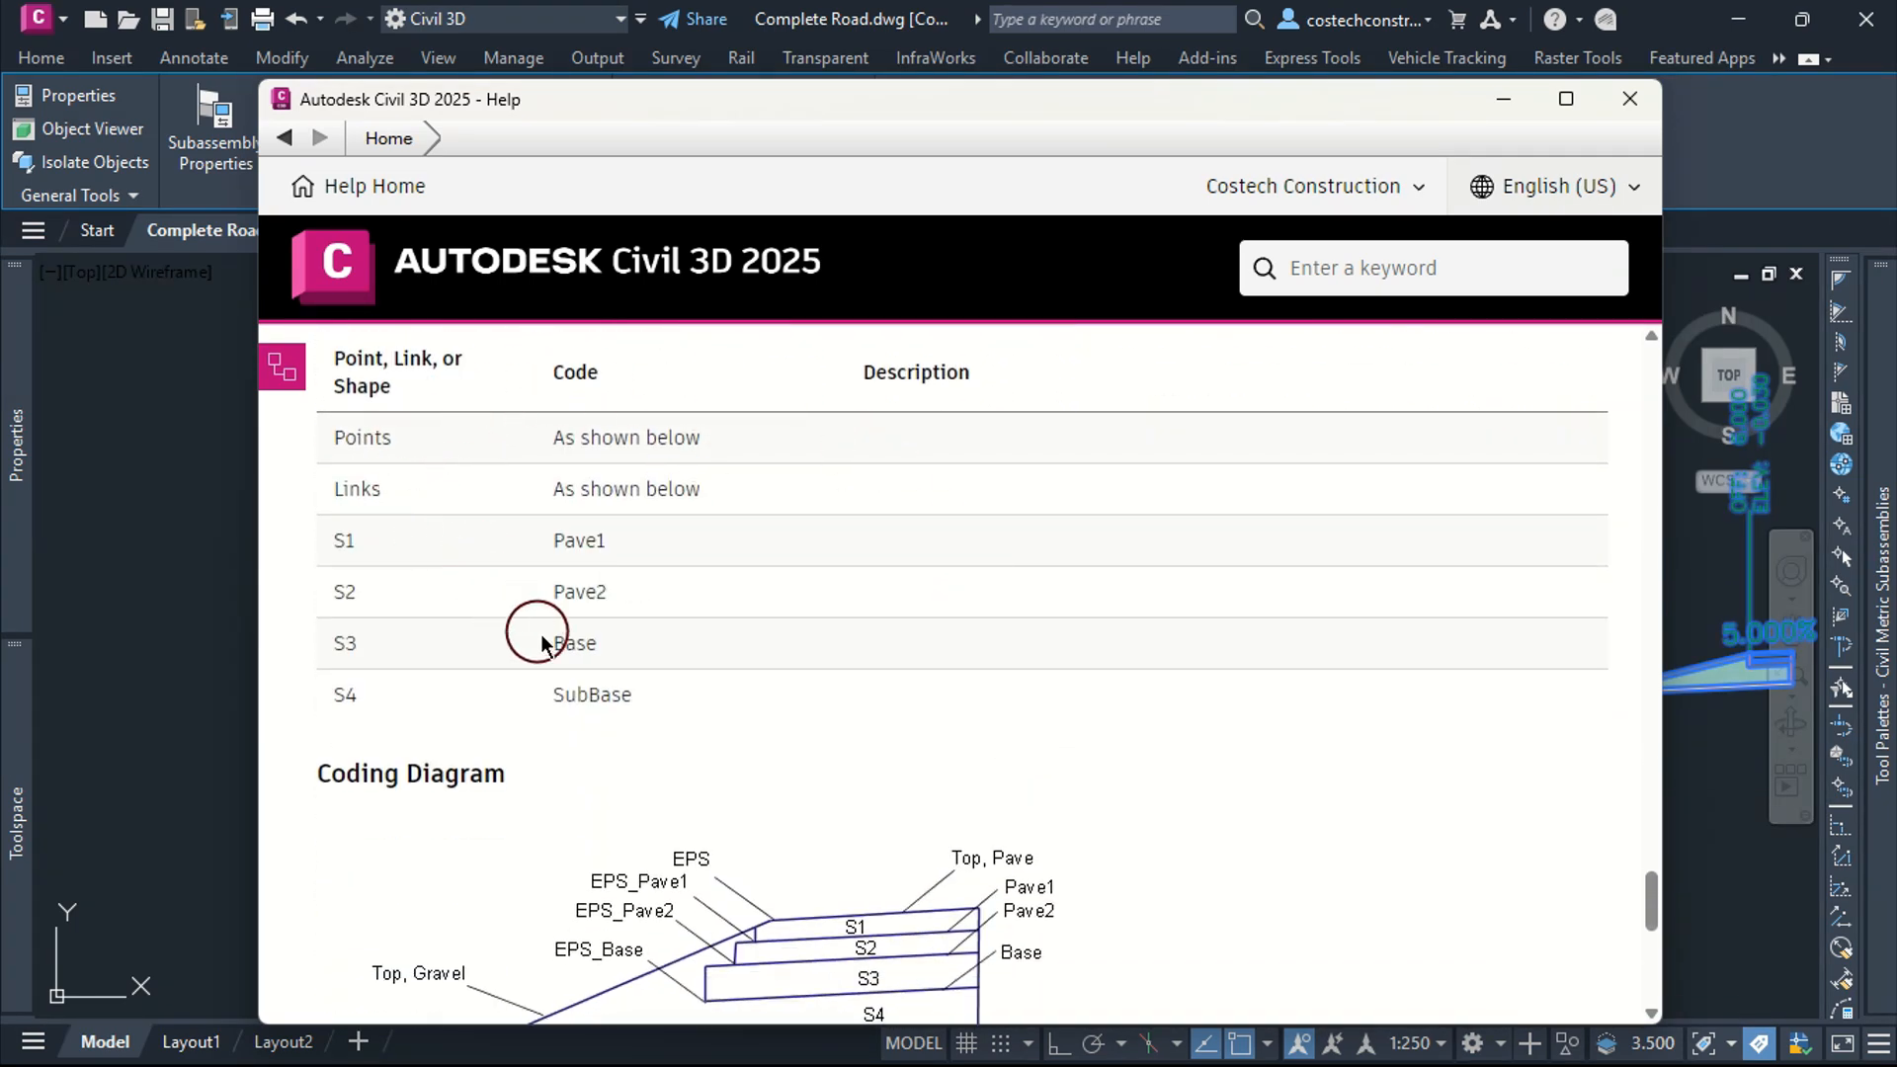
scroll(583, 603, up, 1)
scroll(479, 442, down, 3)
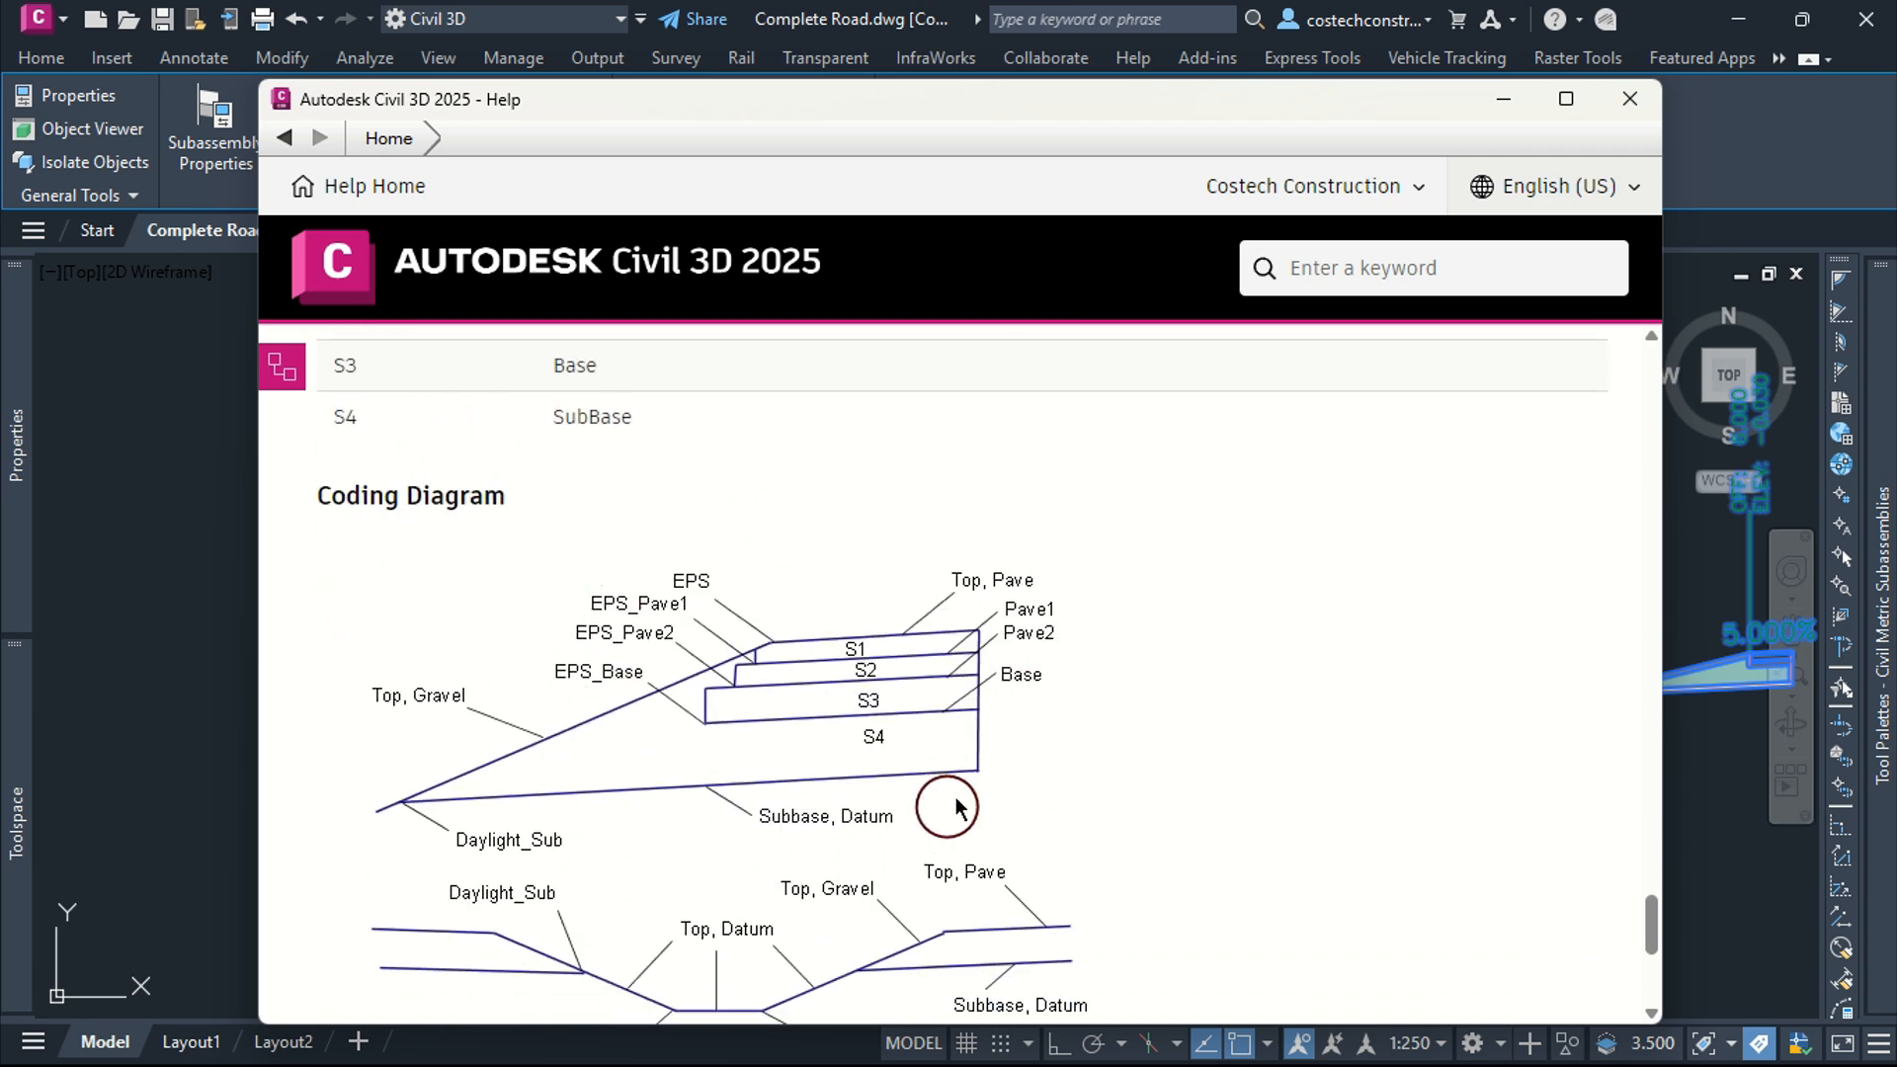
scroll(821, 593, down, 4)
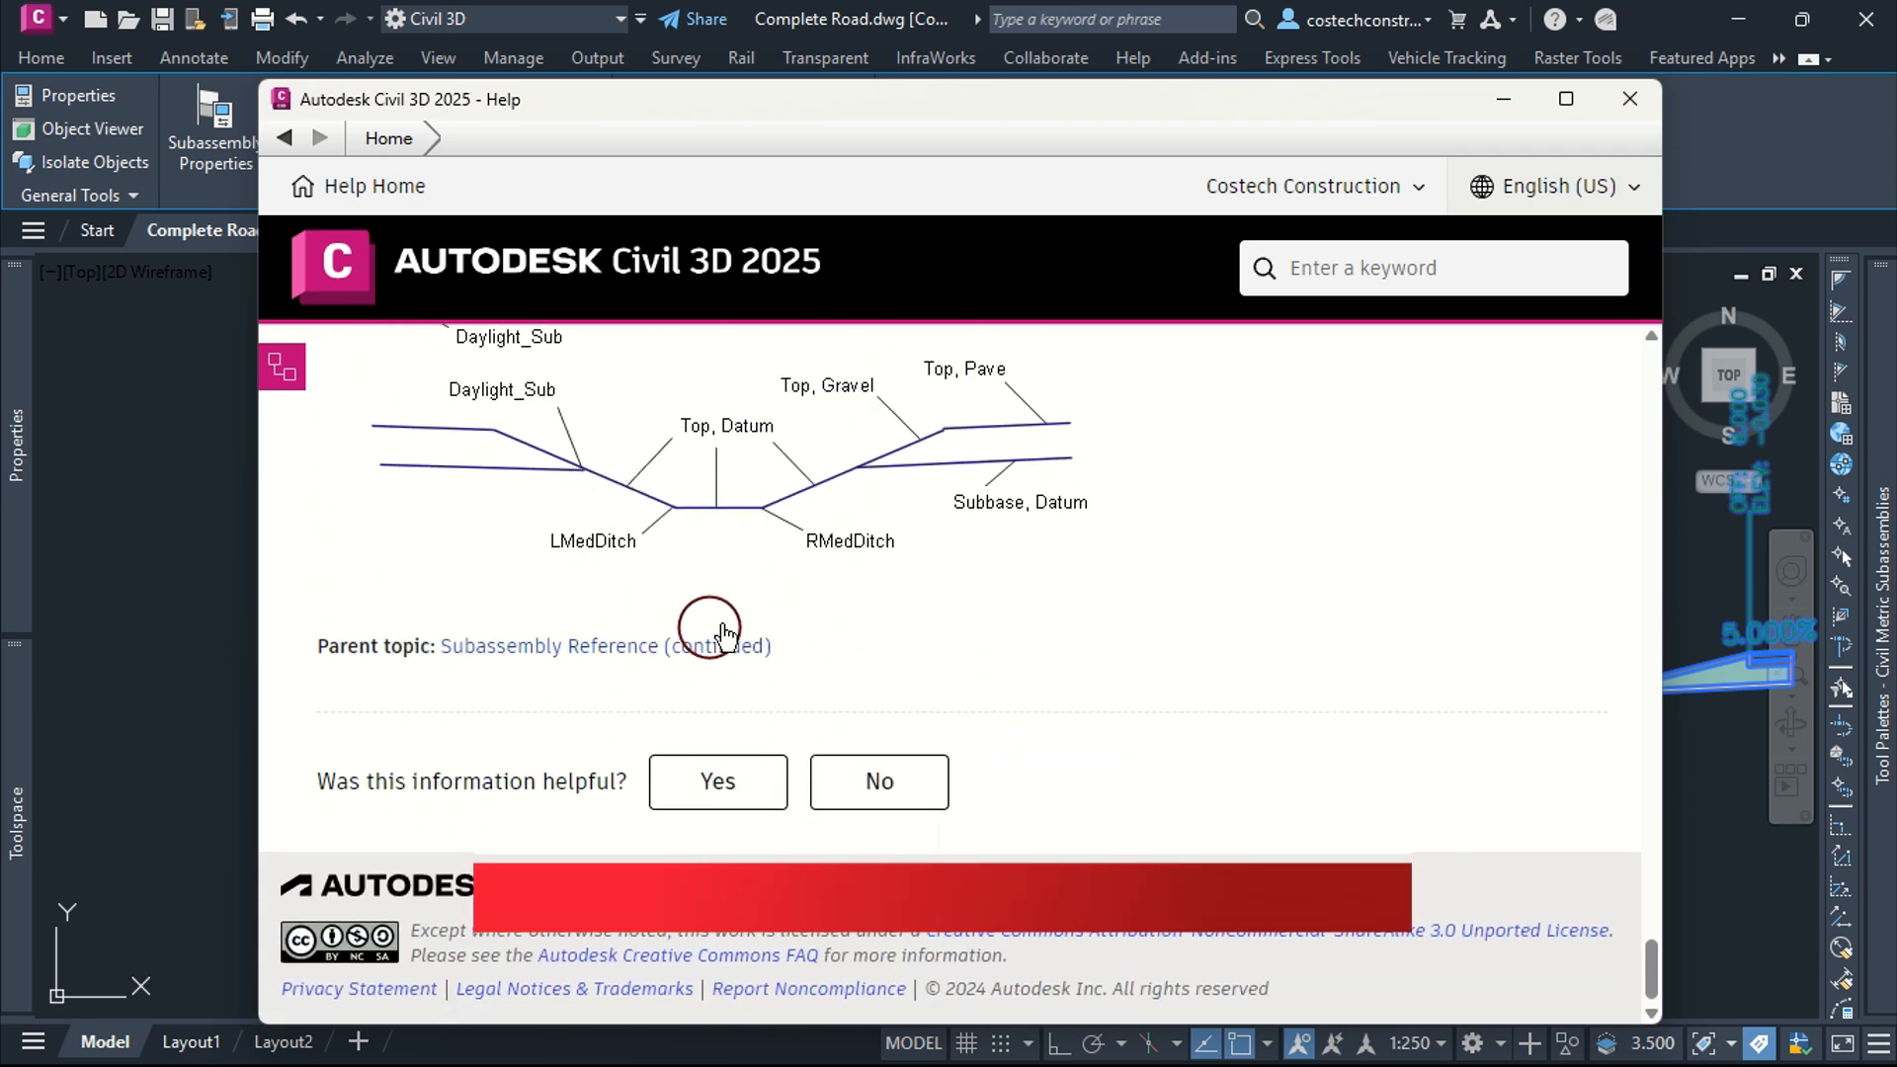
scroll(751, 612, up, 3)
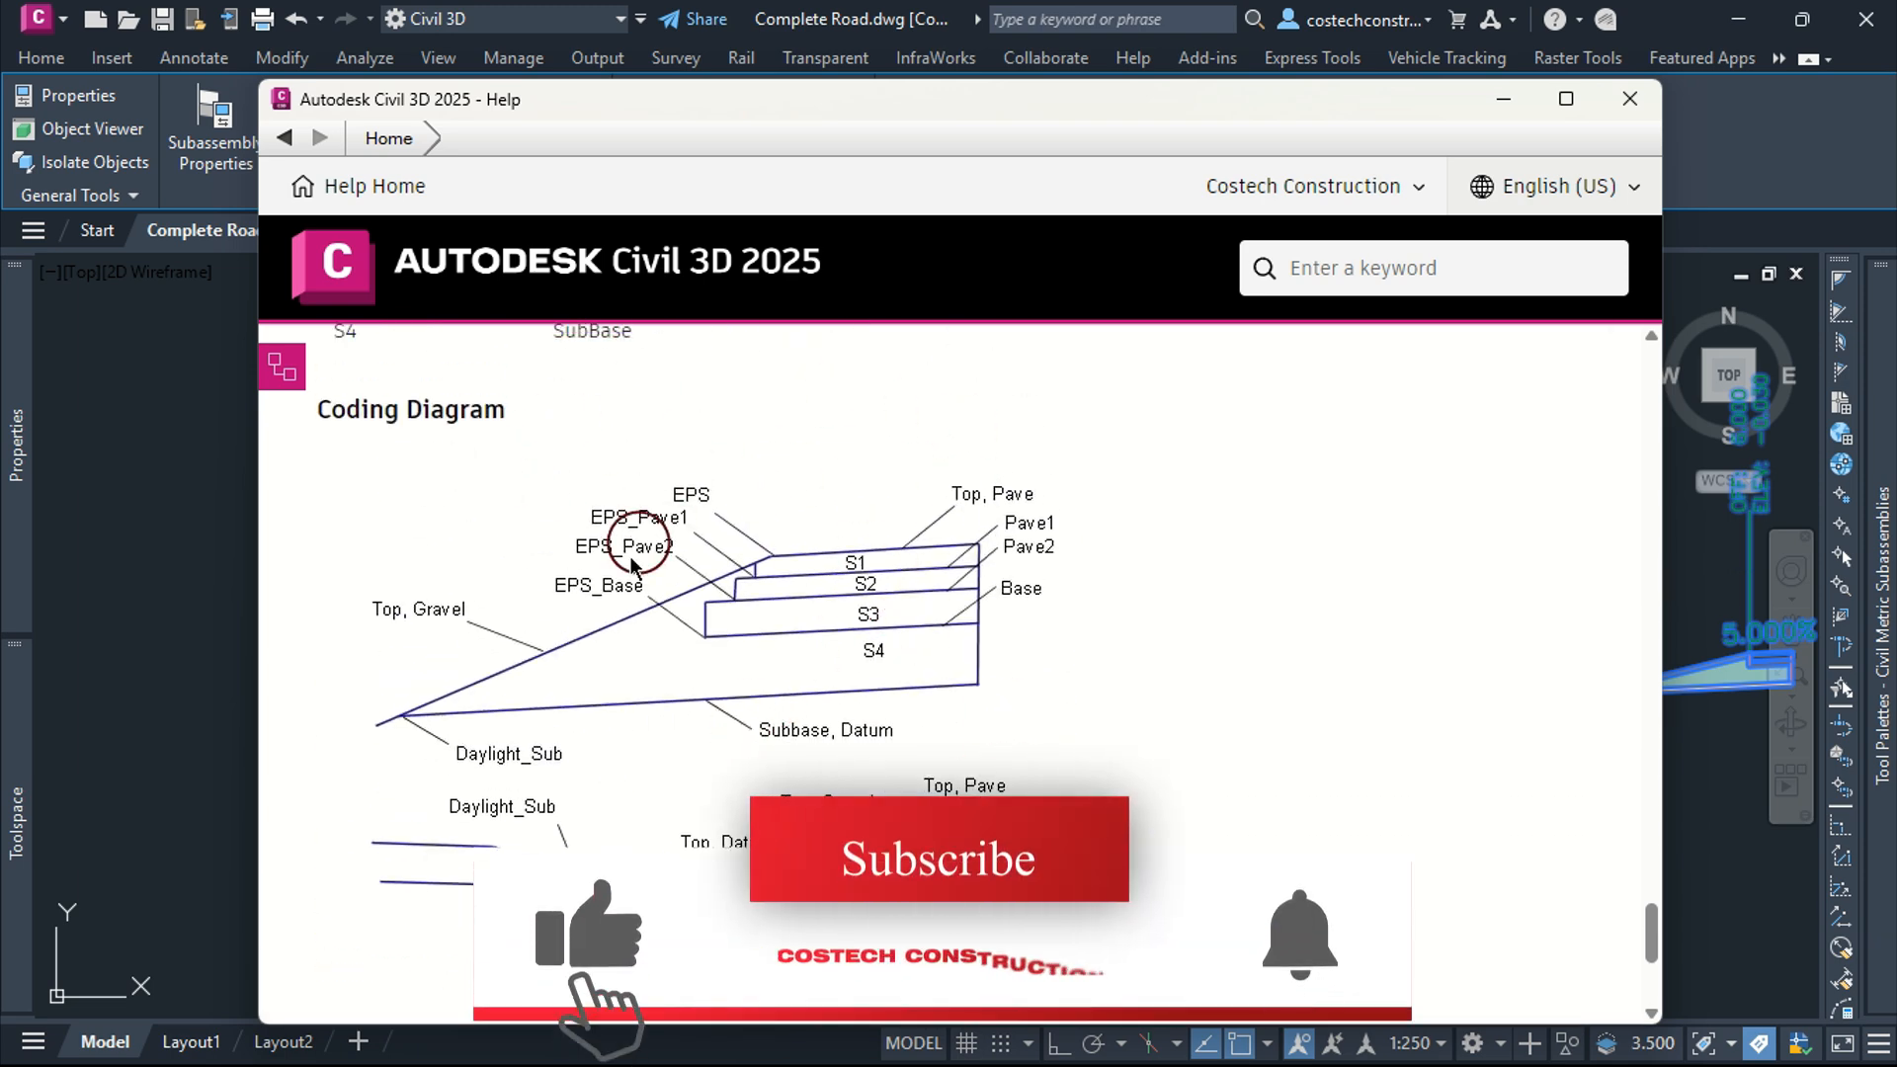
click(1630, 99)
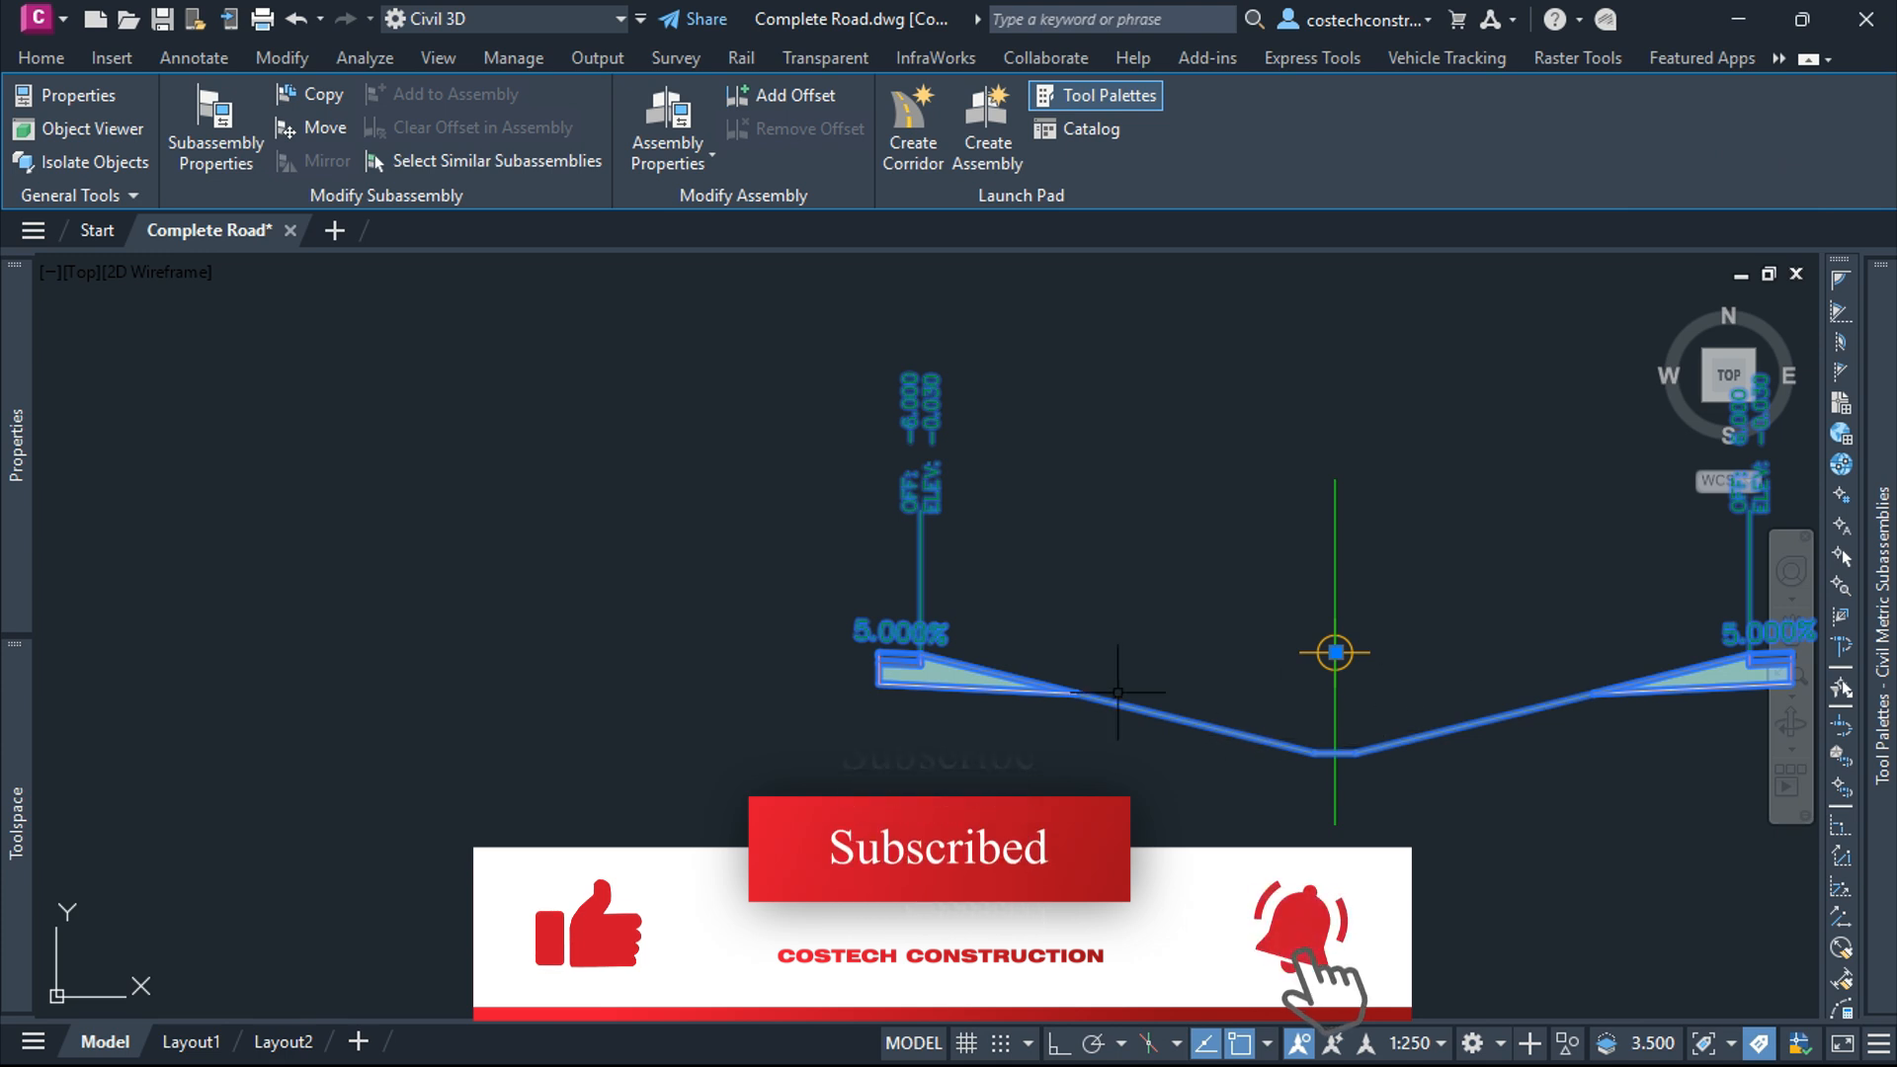
In the median subassembly's parameters, set the Ditch Width to 0.9 m and the Ditch Slope to 3:1
scroll(991, 704, down, 4)
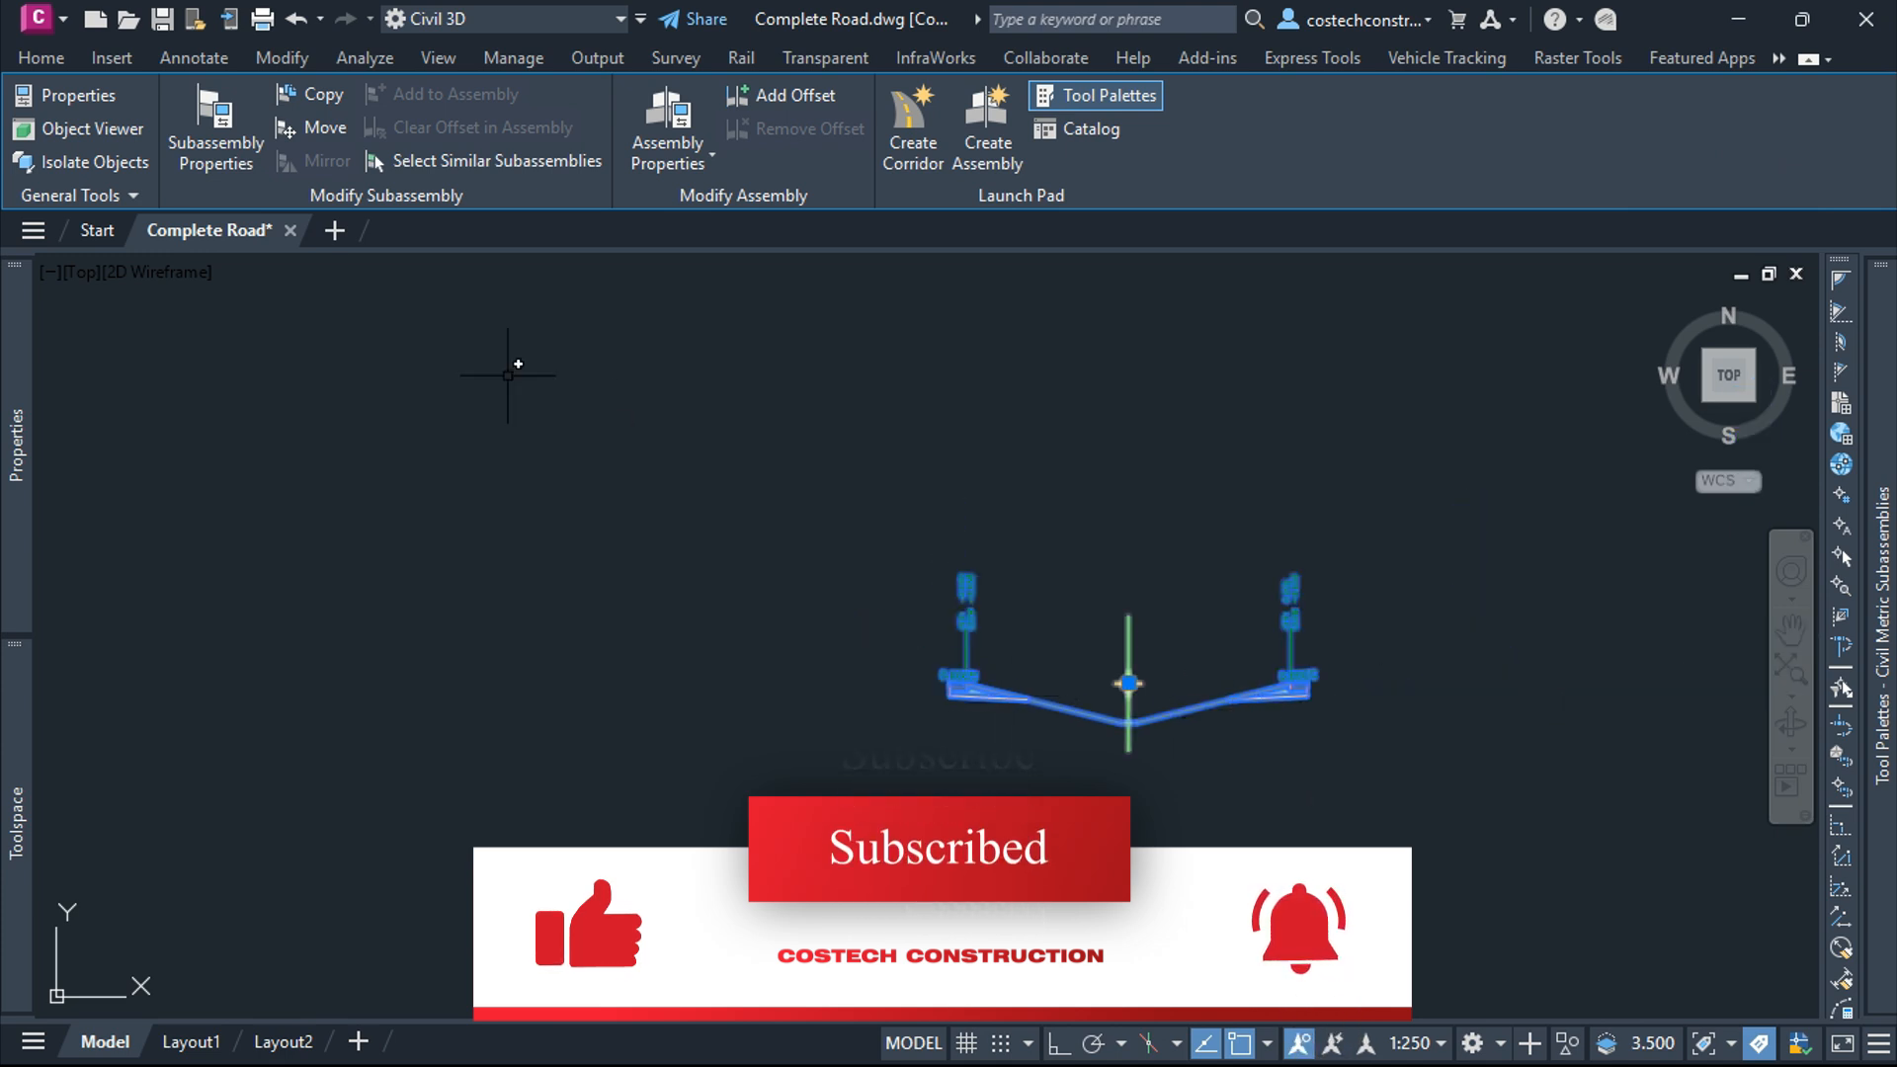
click(219, 139)
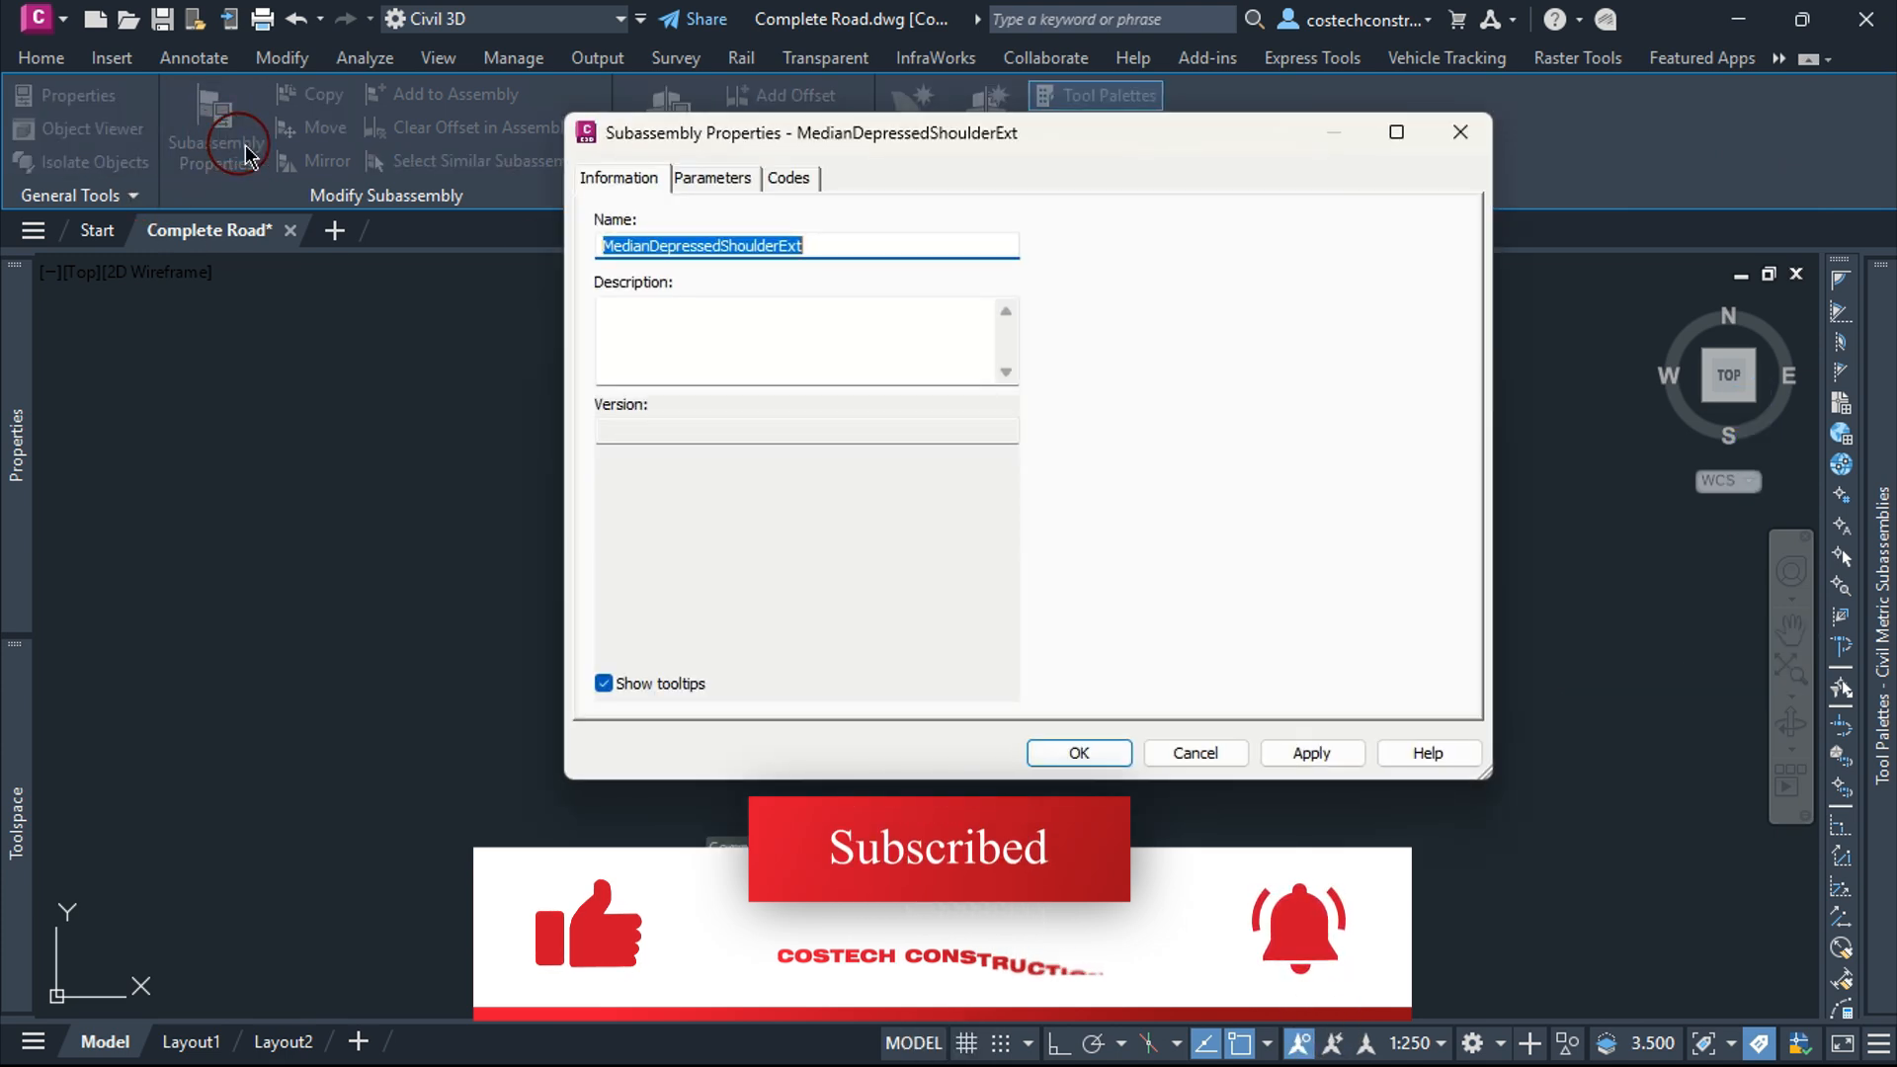
click(748, 181)
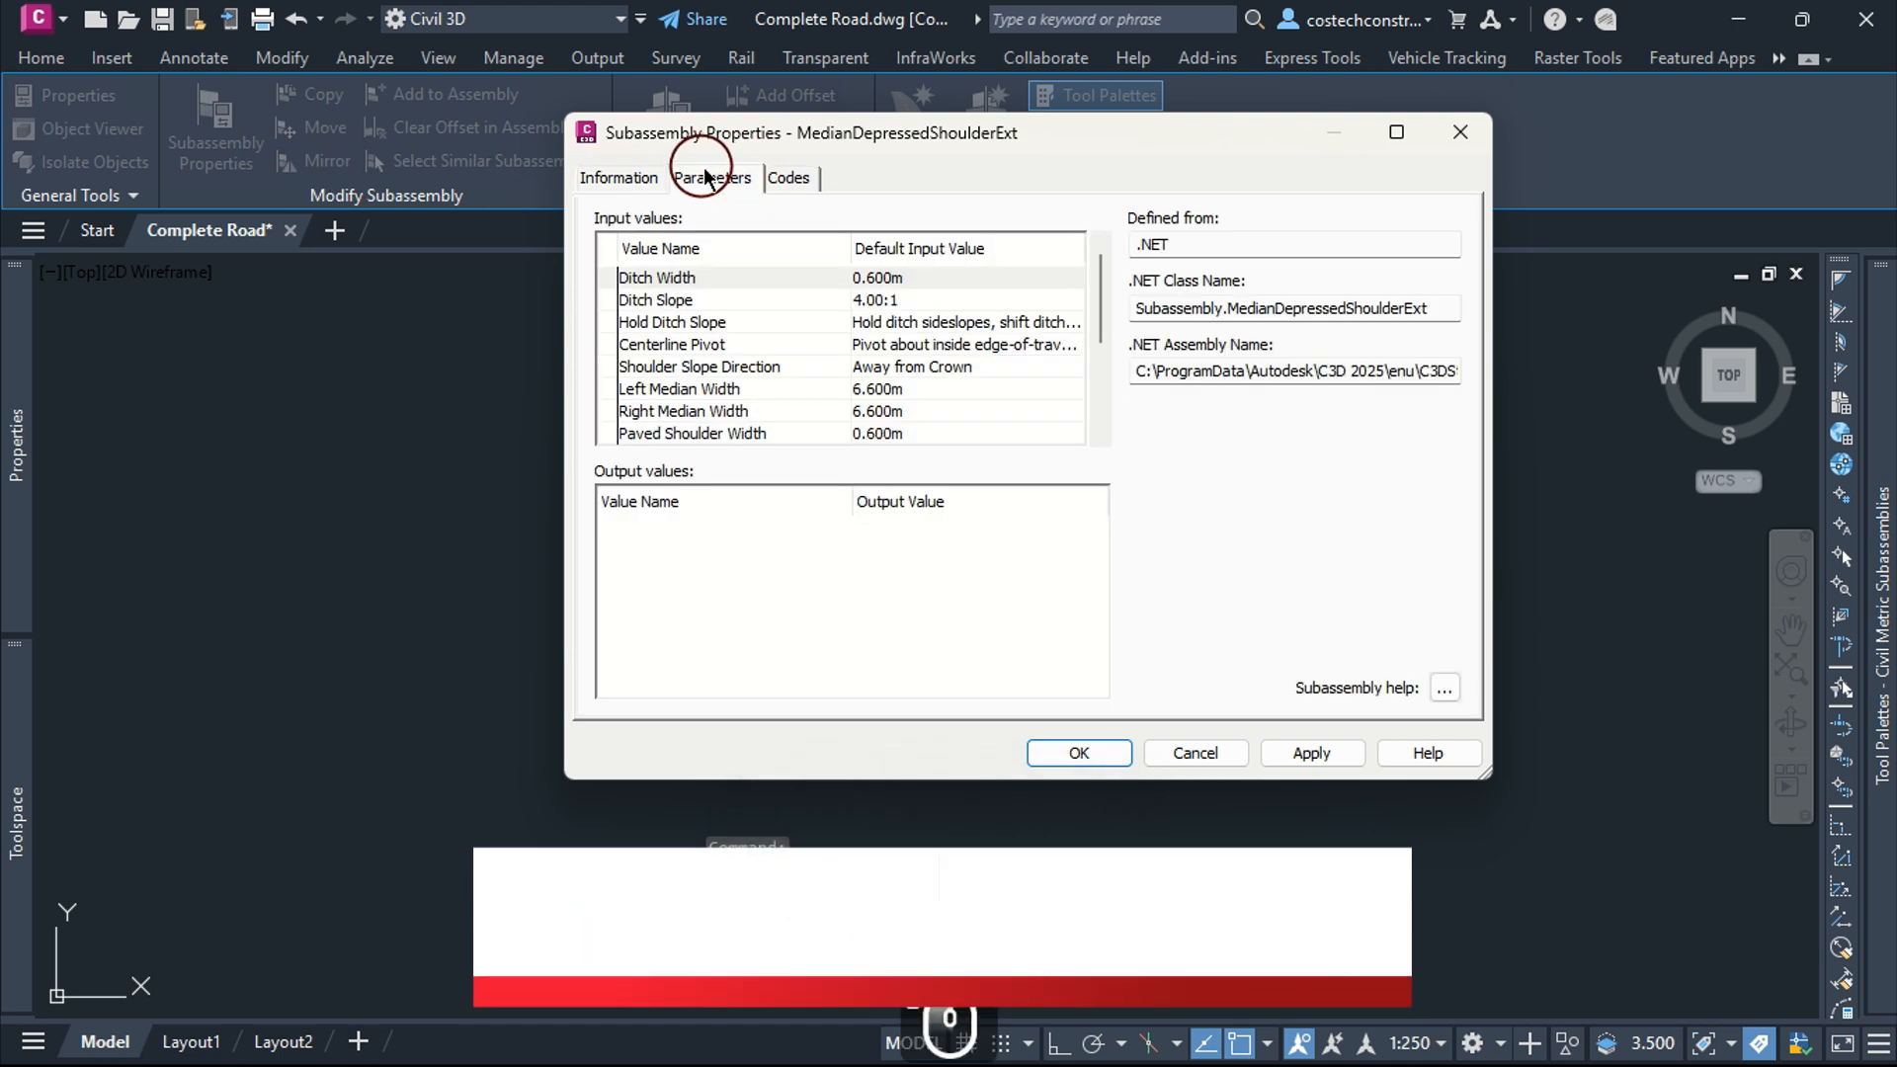
click(1392, 133)
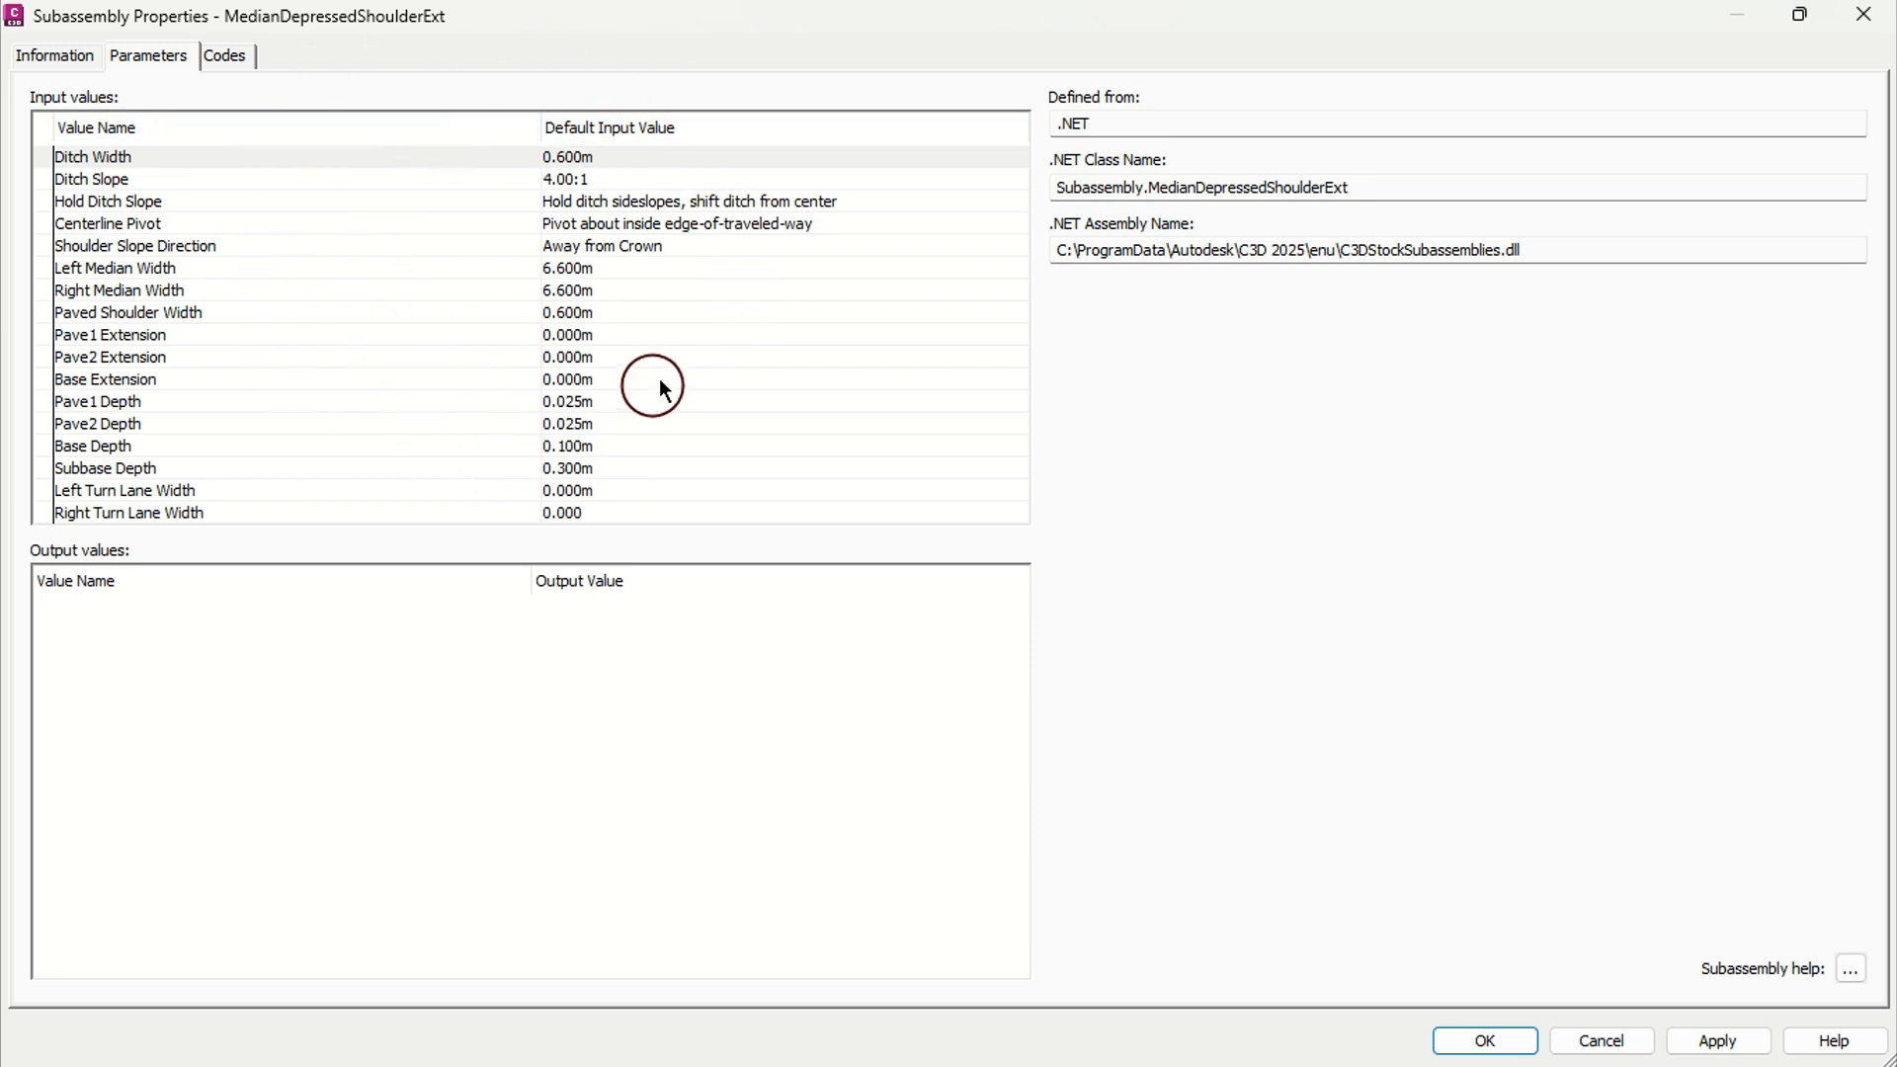
click(621, 156)
text(0.)
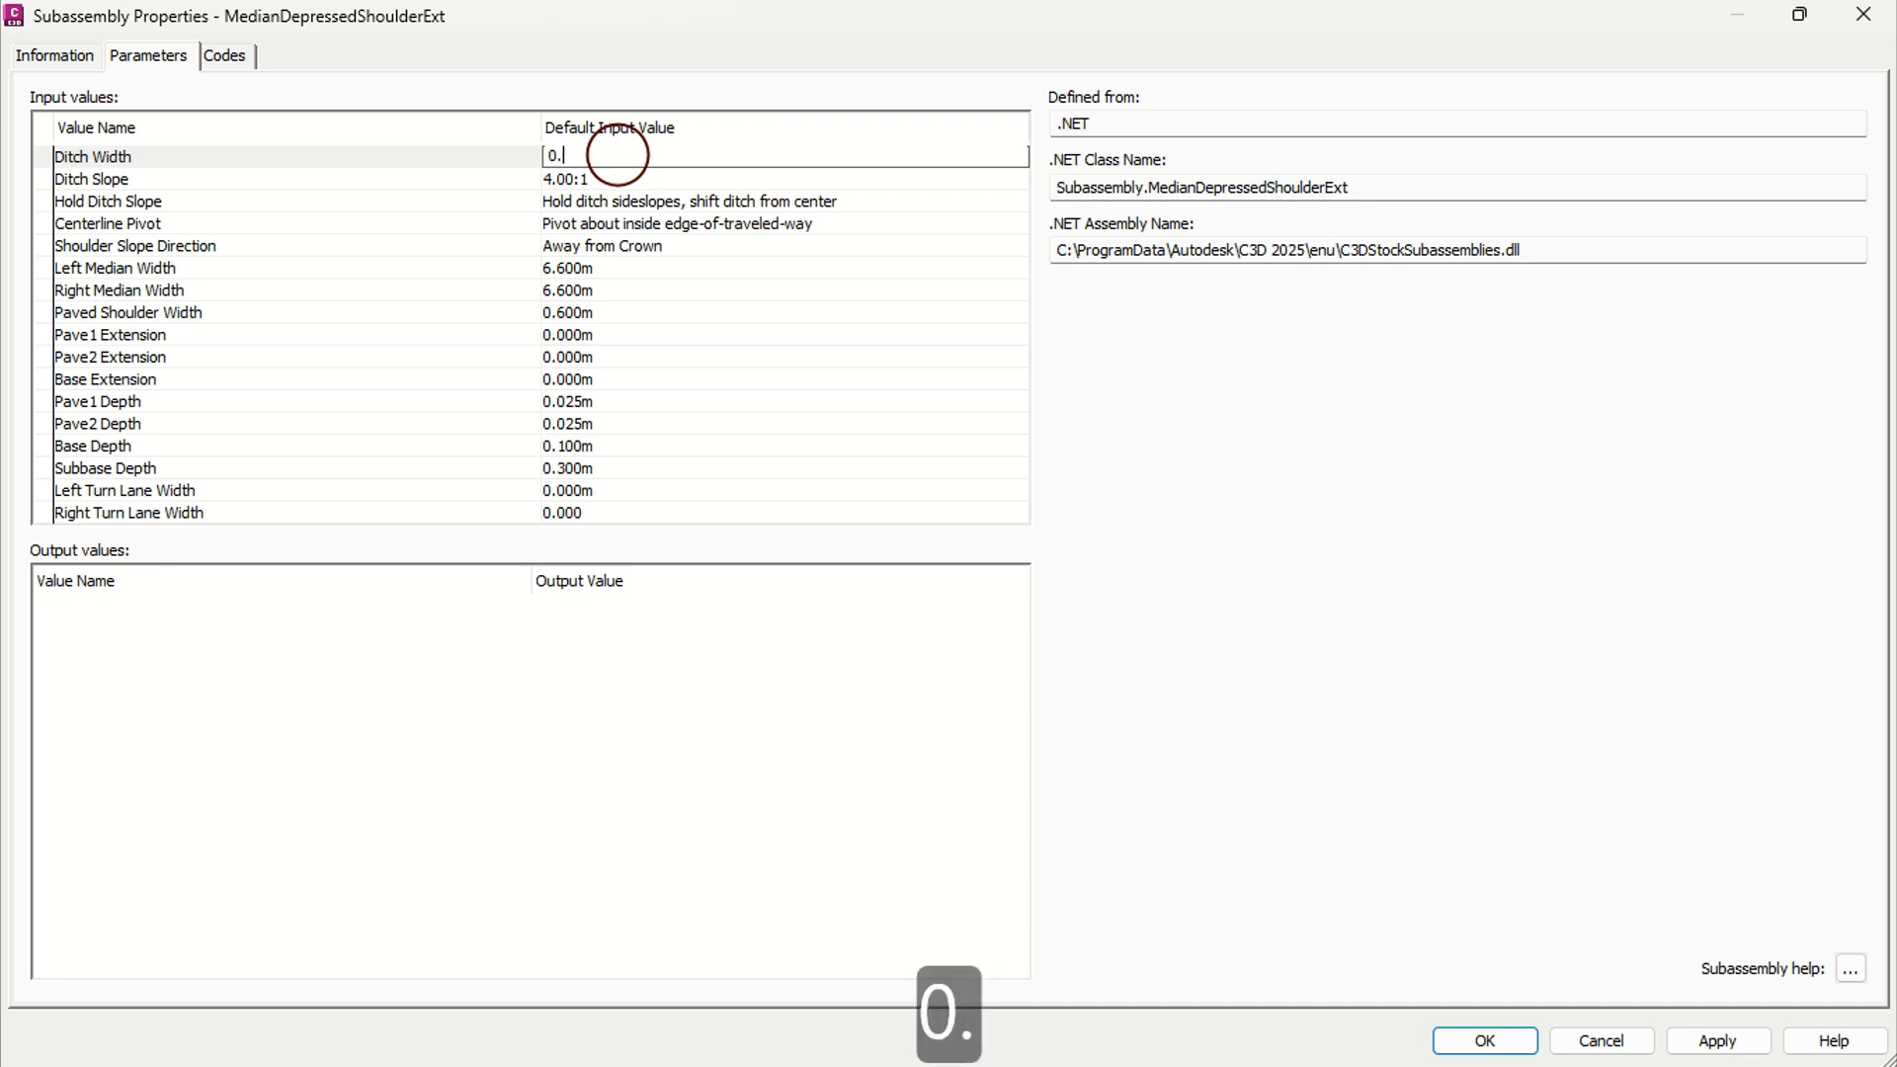
text(9)
click(608, 177)
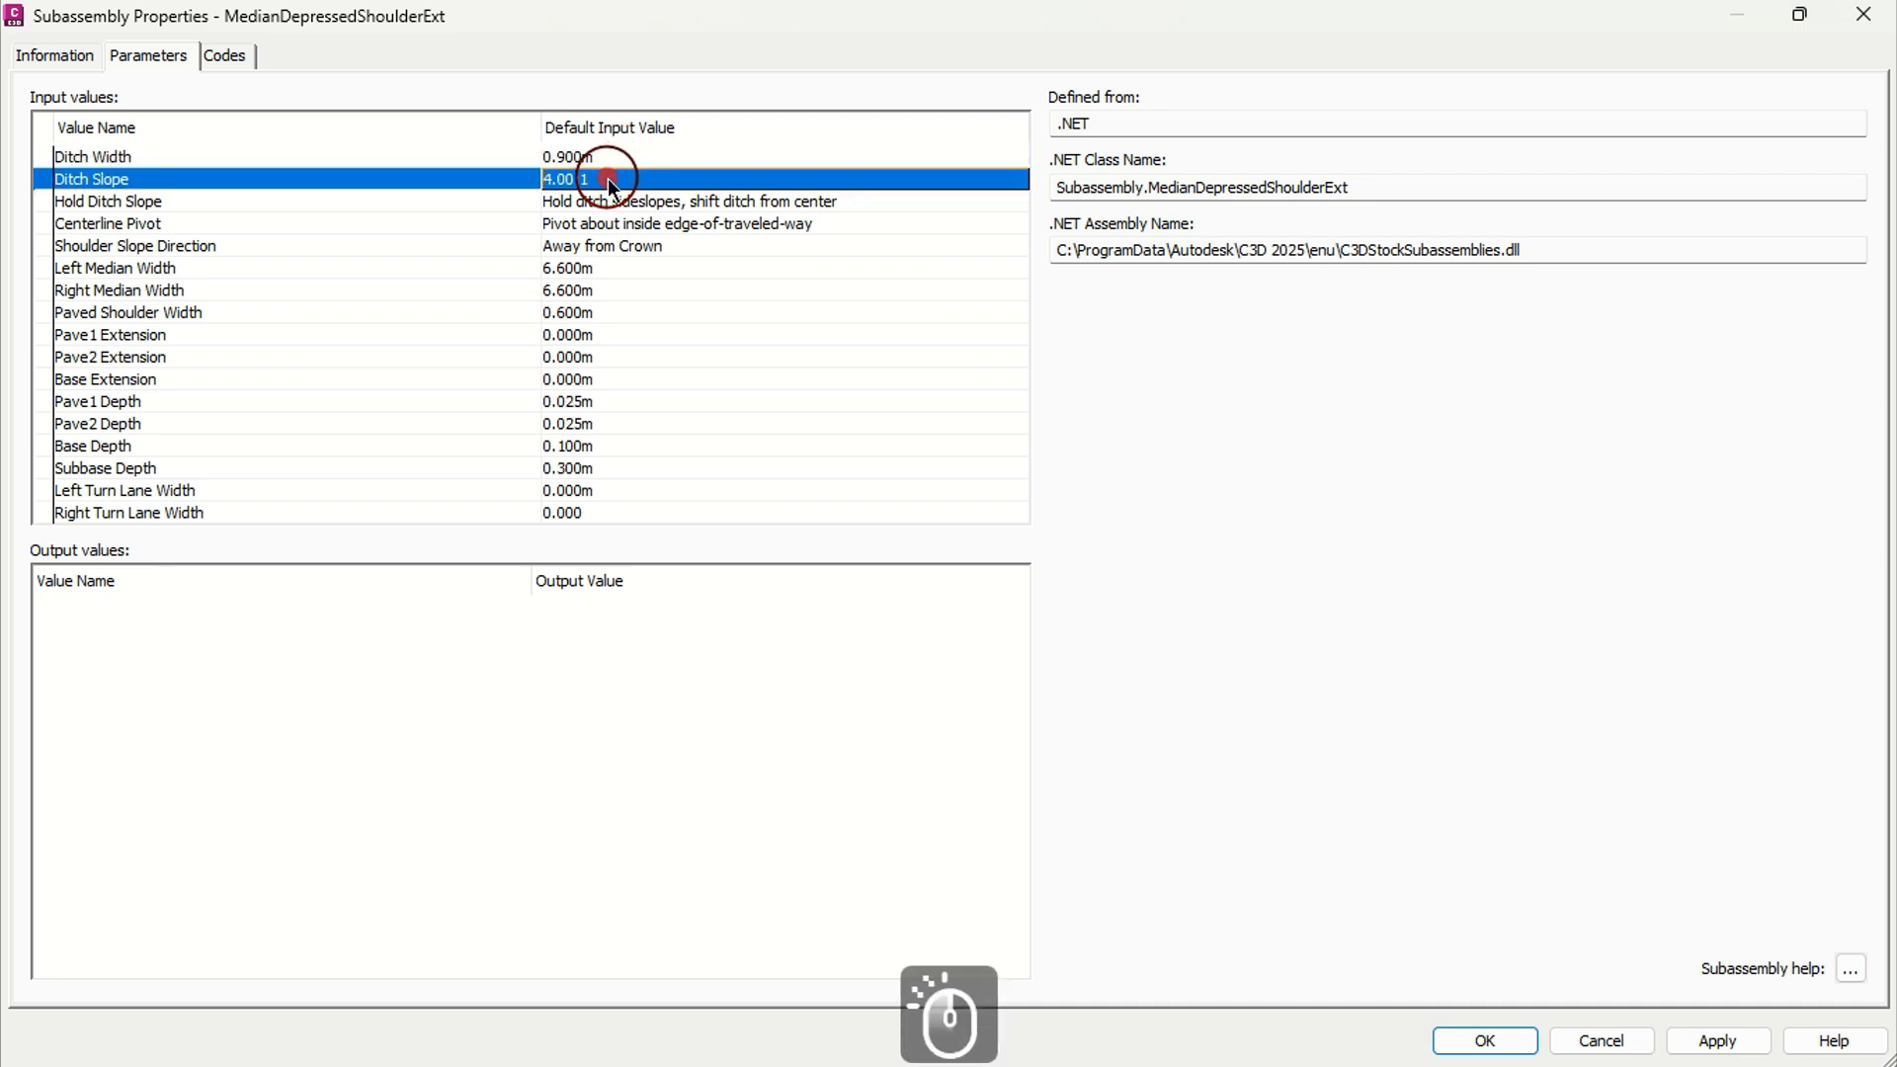
click(607, 178)
text(3)
Keep the ditch slope hold, centerline pivot and shoulder slope direction options, and set the Left and Right Median Widths to 7 m
click(721, 208)
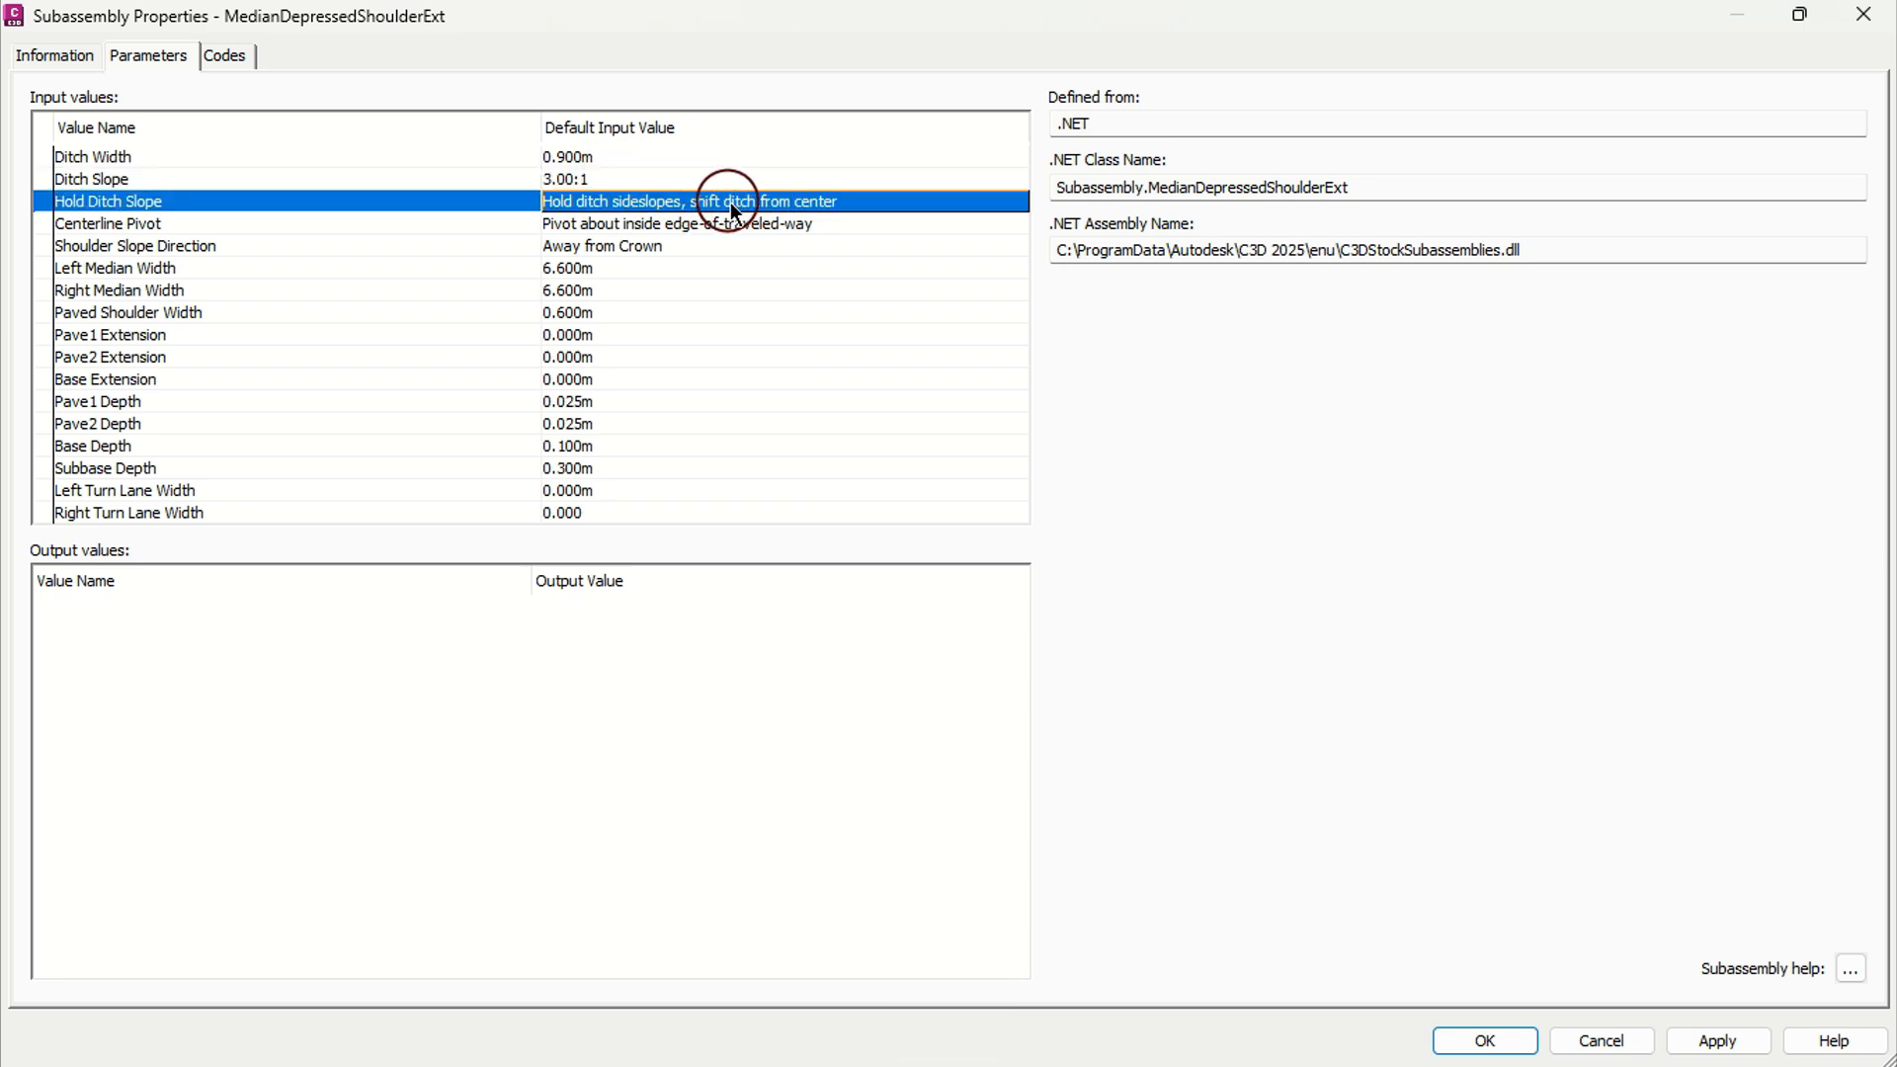
click(638, 227)
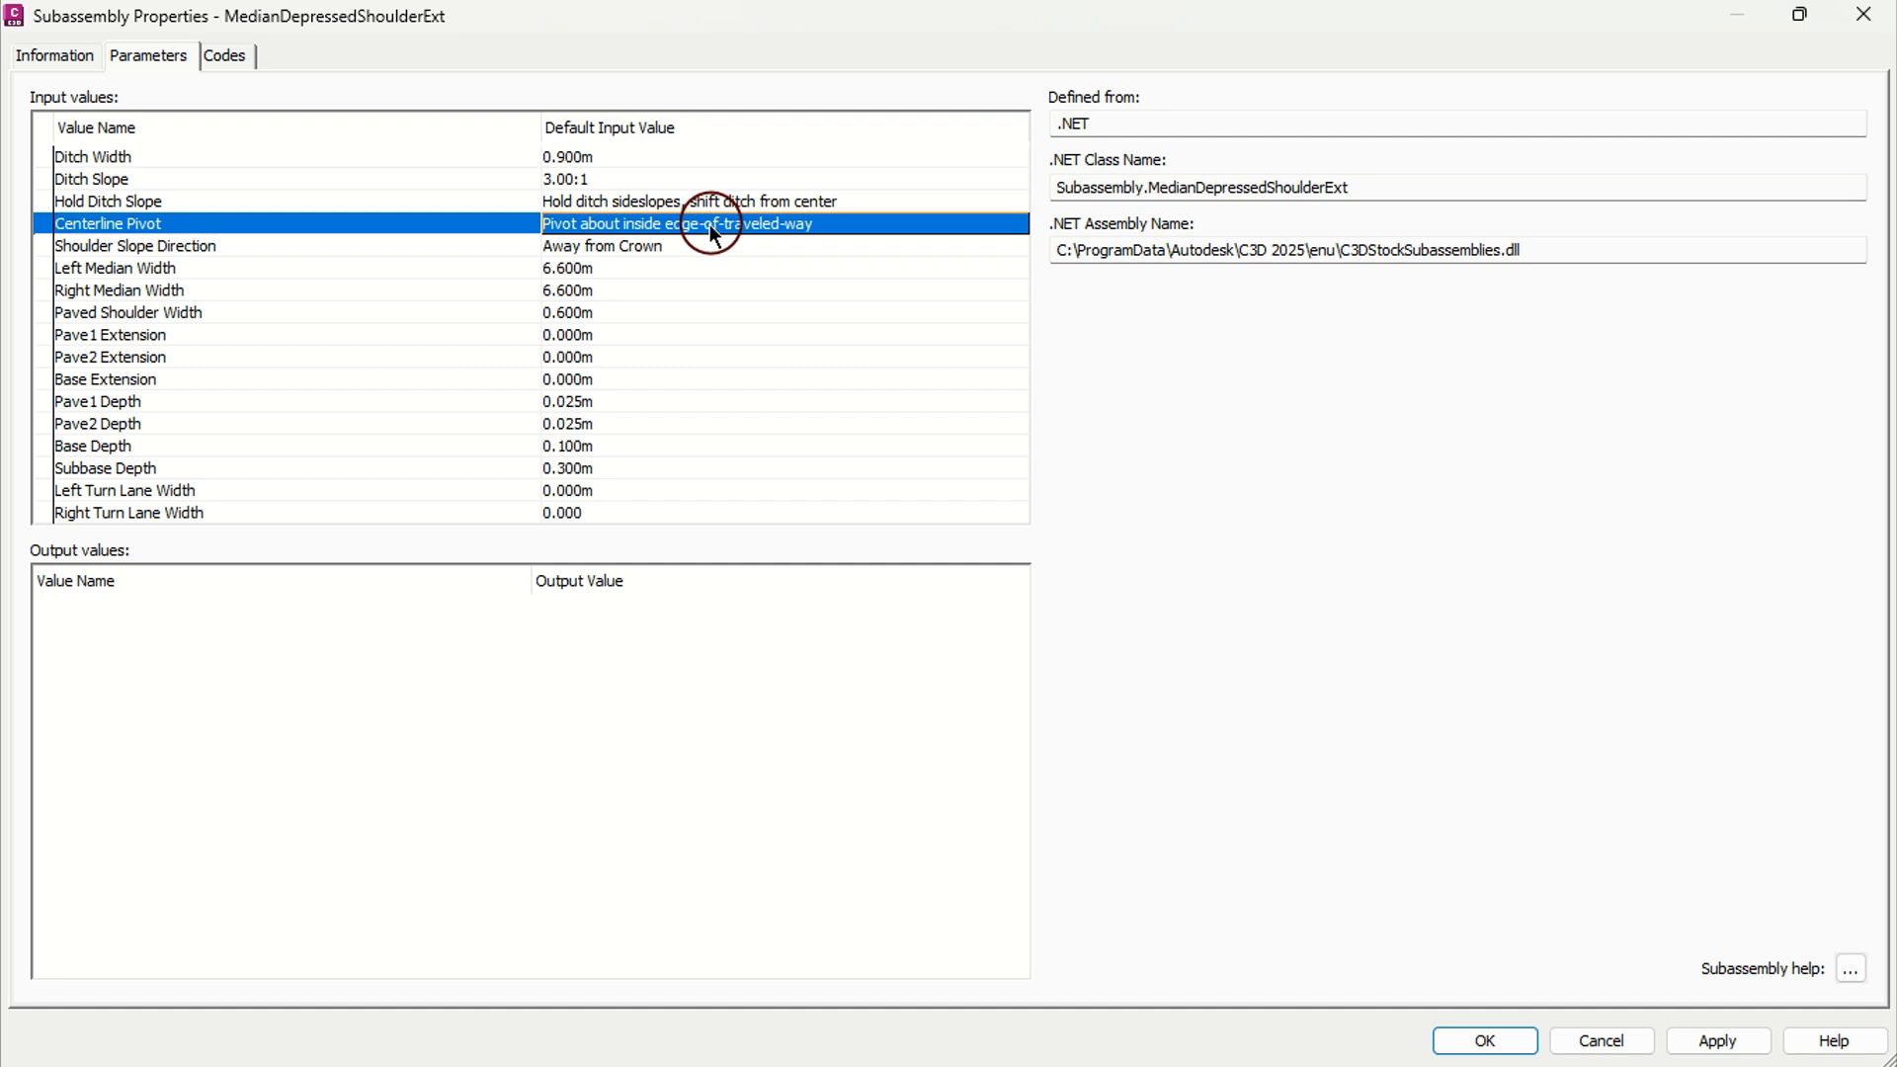
click(656, 247)
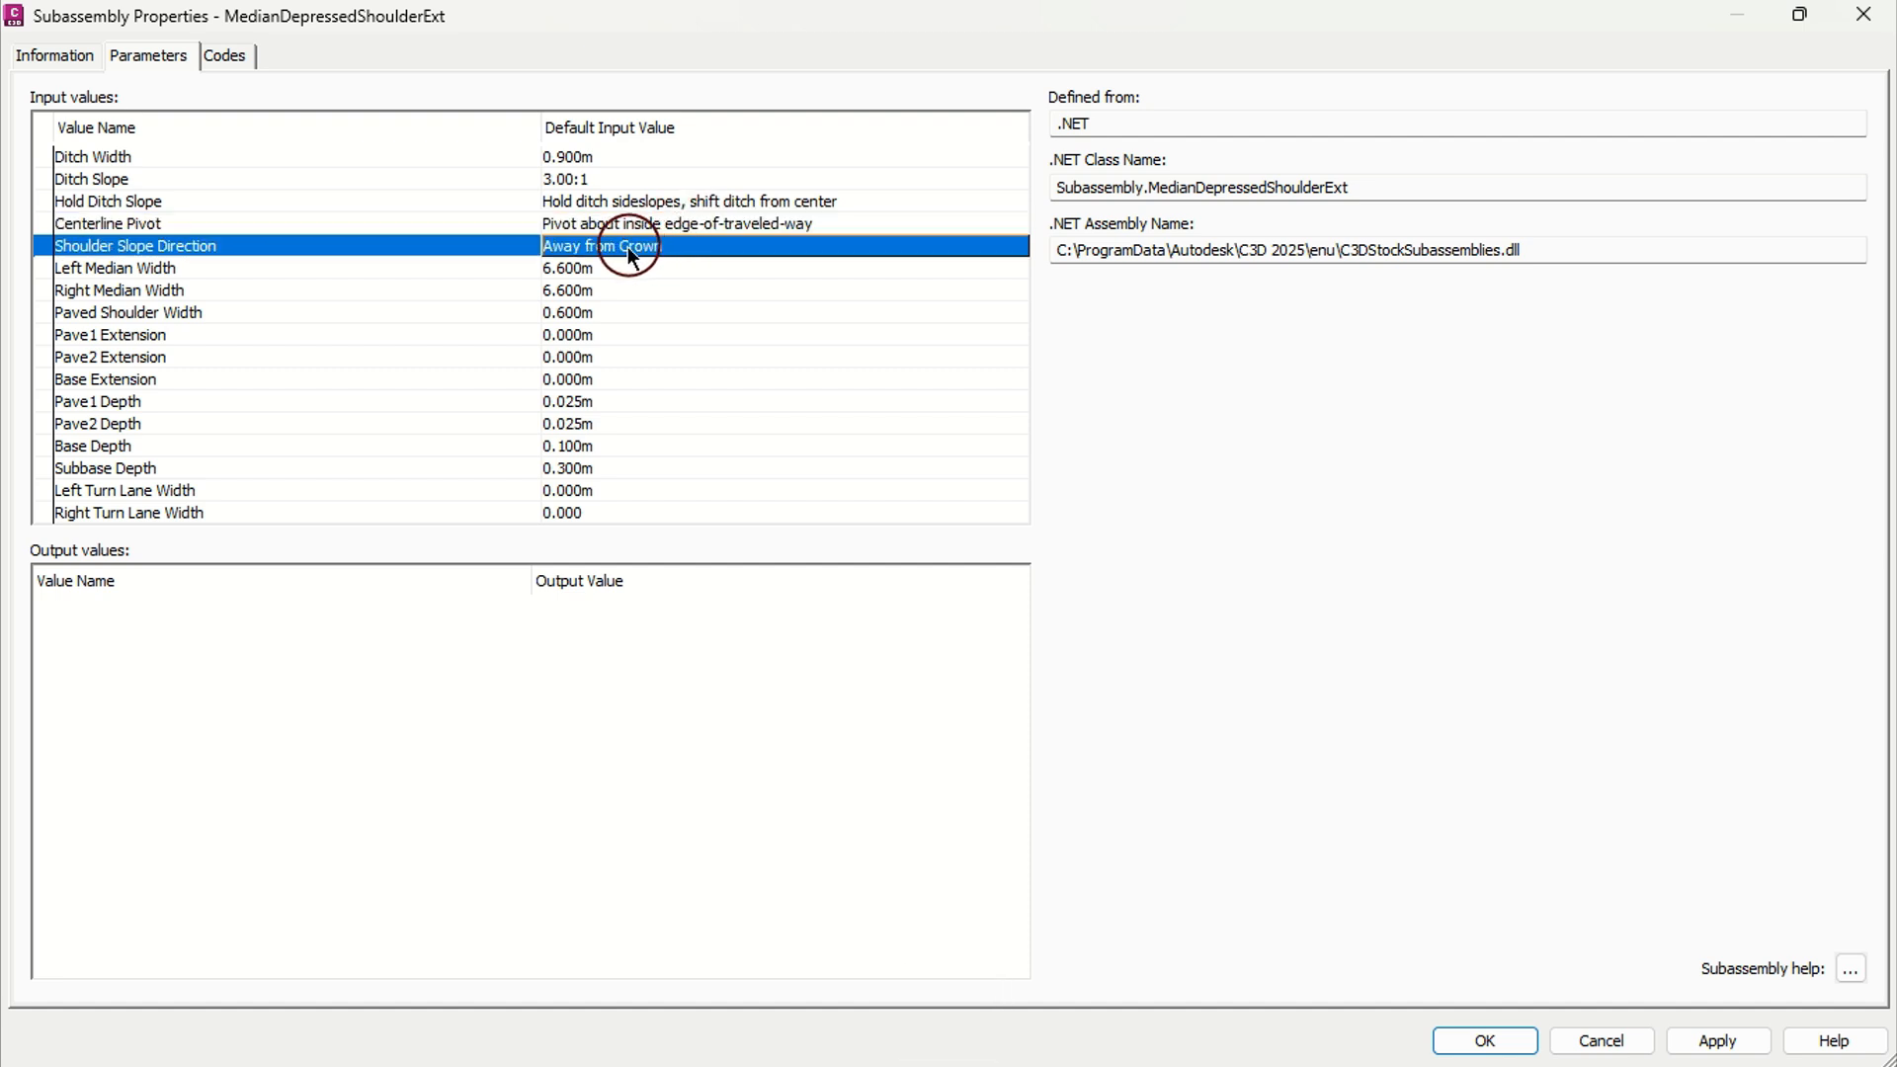
click(601, 264)
click(597, 262)
text(7)
click(632, 289)
click(614, 287)
click(620, 287)
text(7)
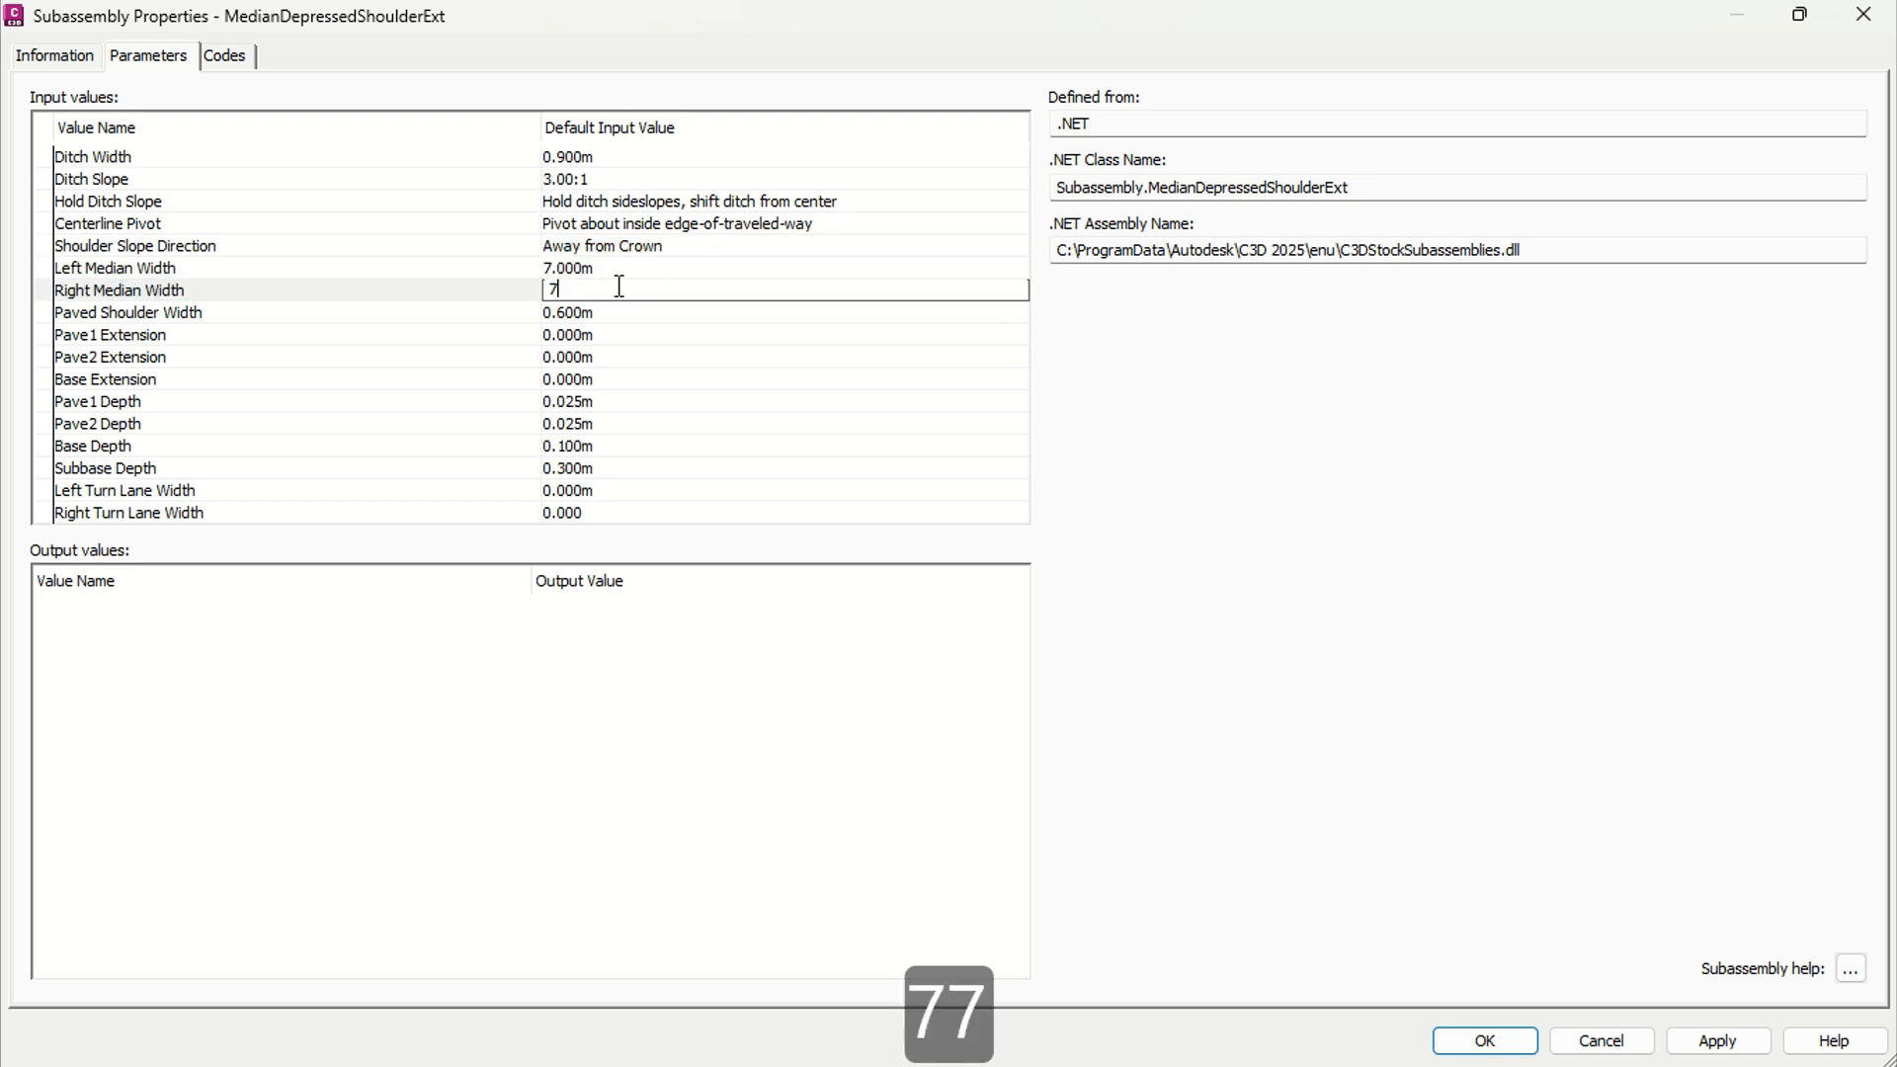
click(634, 263)
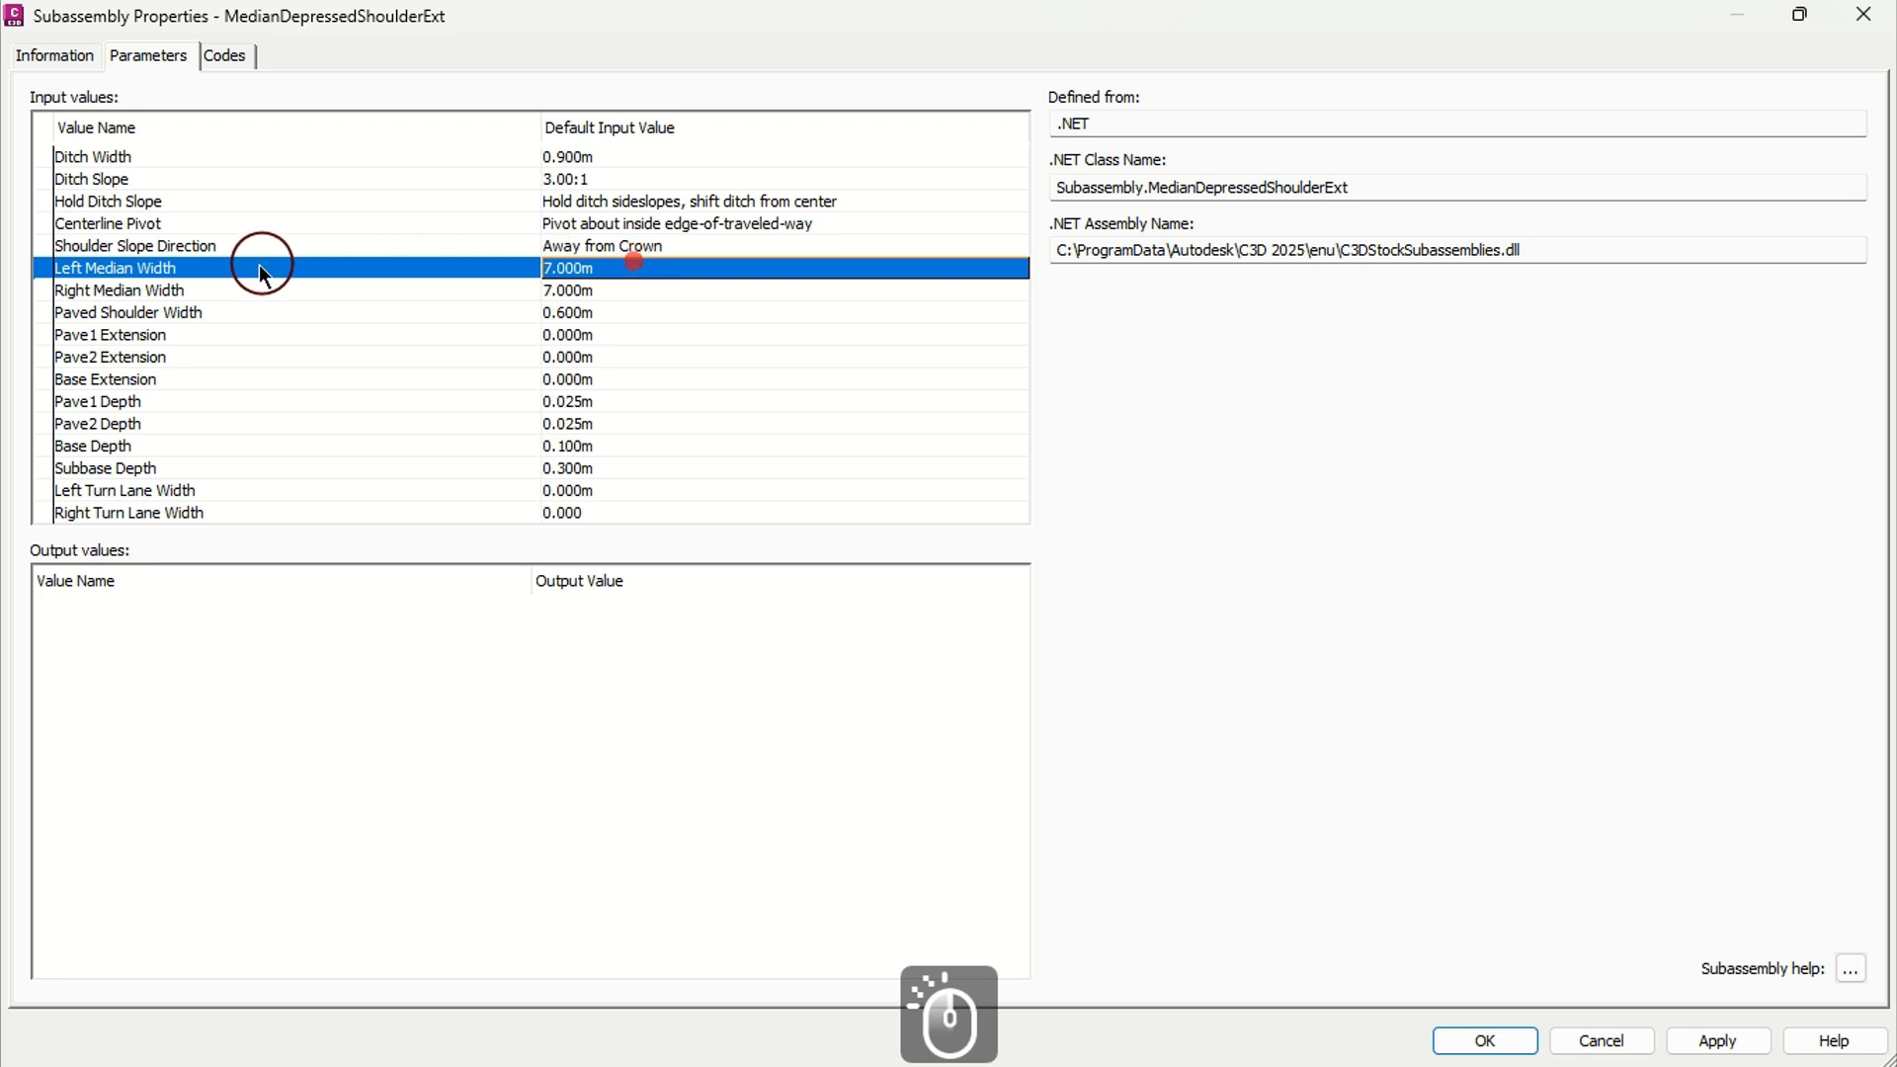
Set the median's Paved Shoulder Width to 1.5 m and keep the Pave1, Pave2 and Base Extensions at 0 m
click(182, 315)
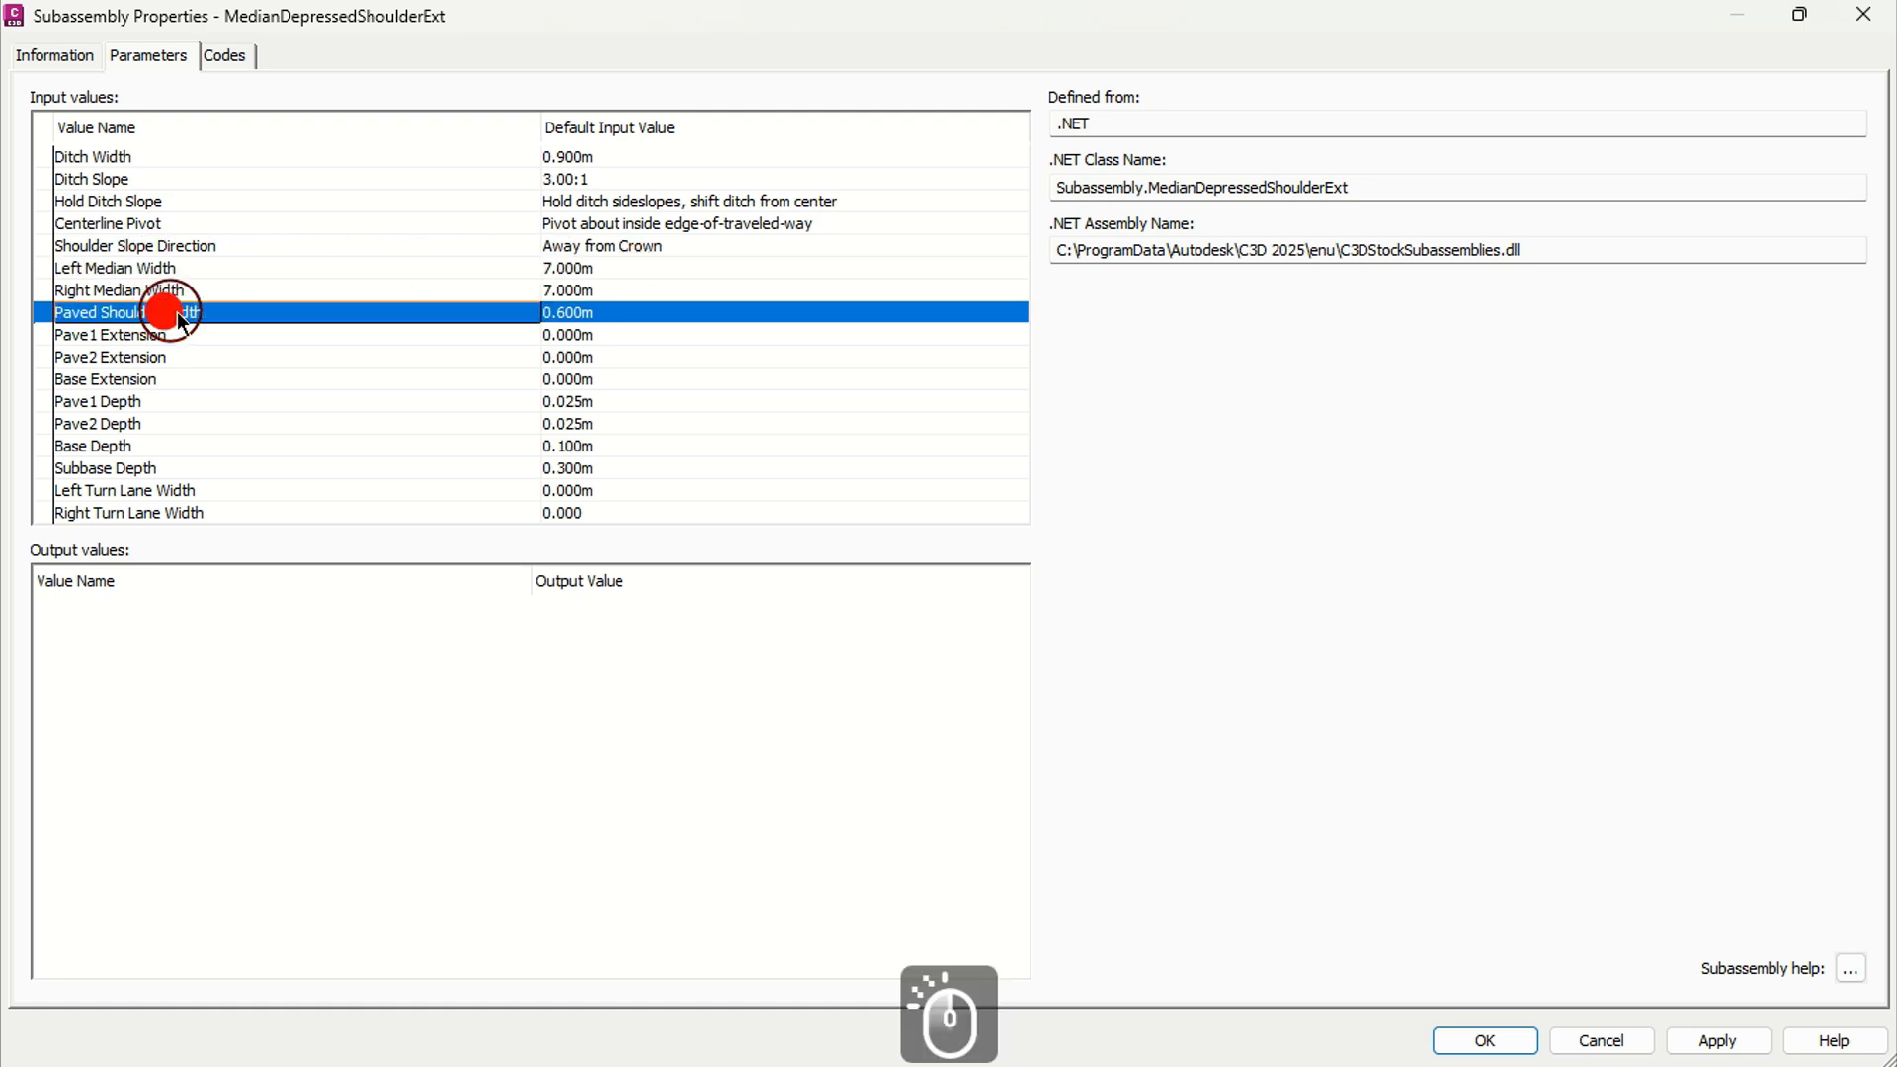
click(609, 315)
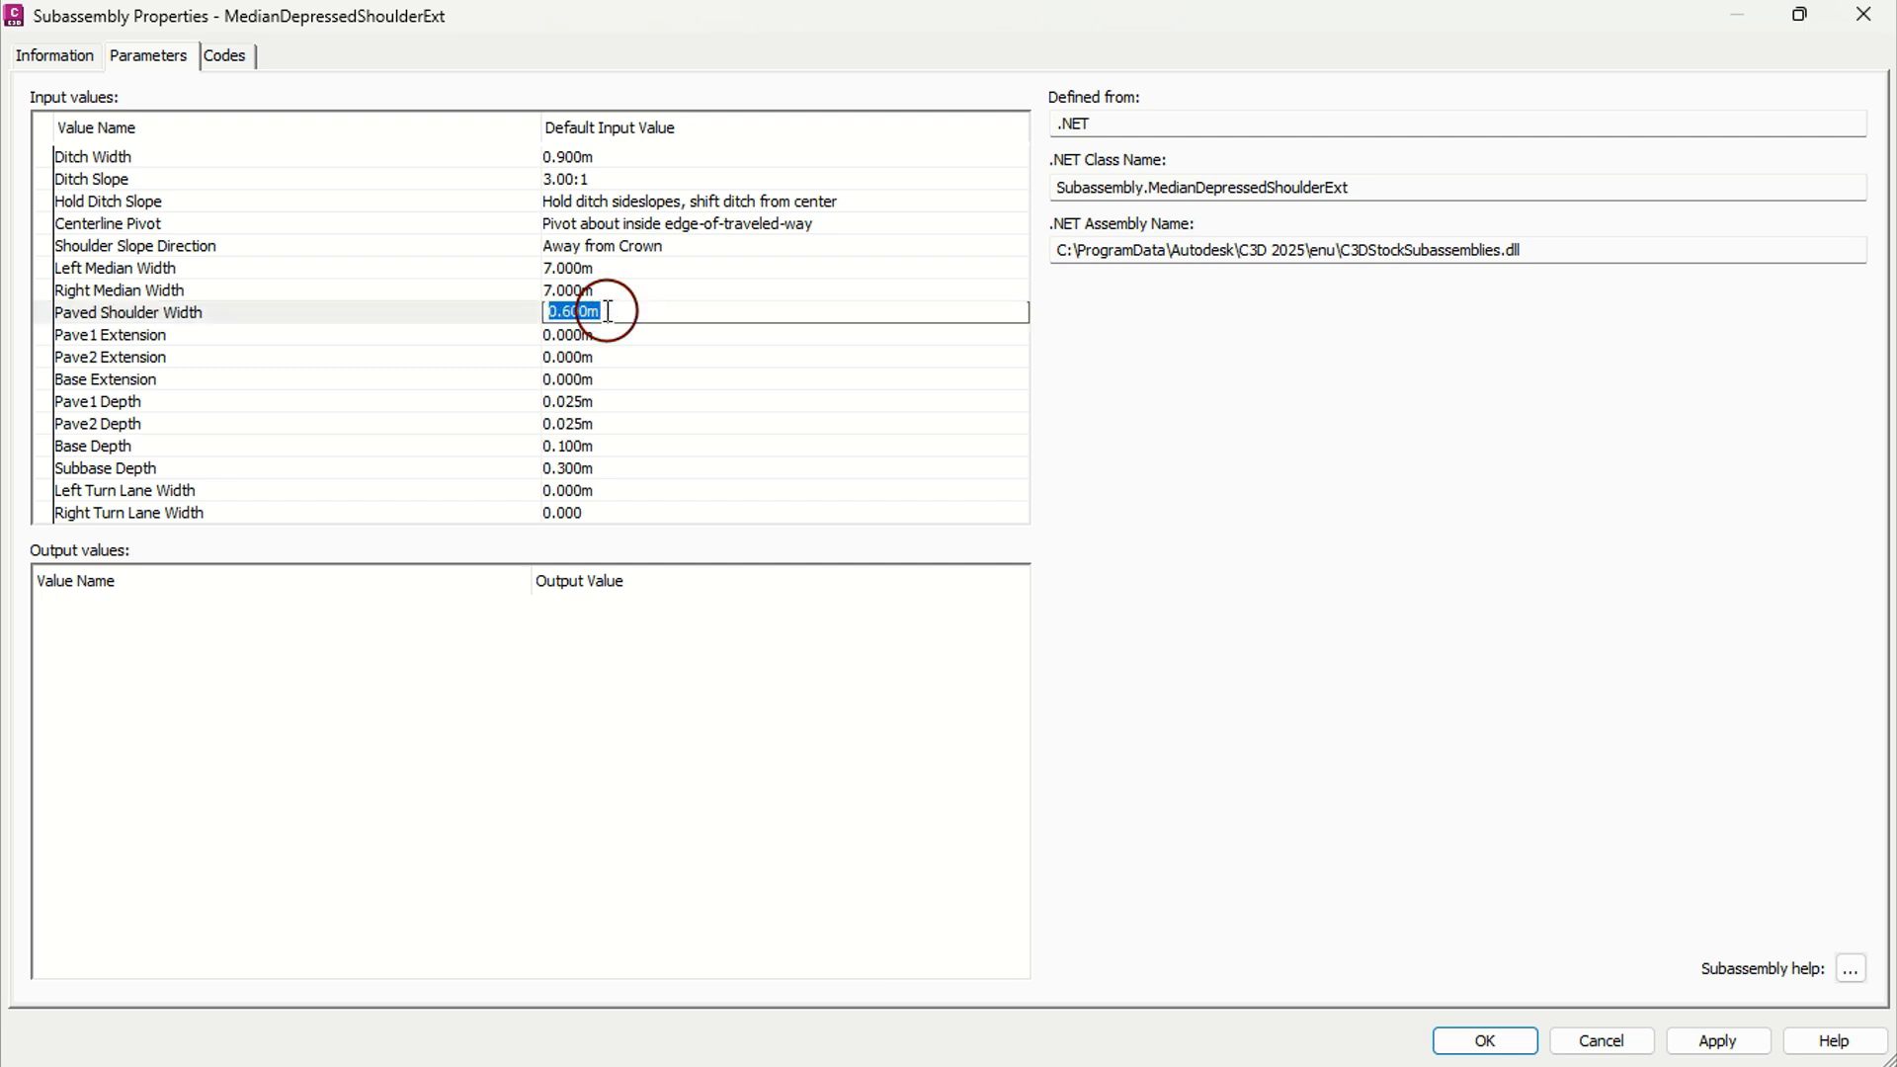
text(1.5)
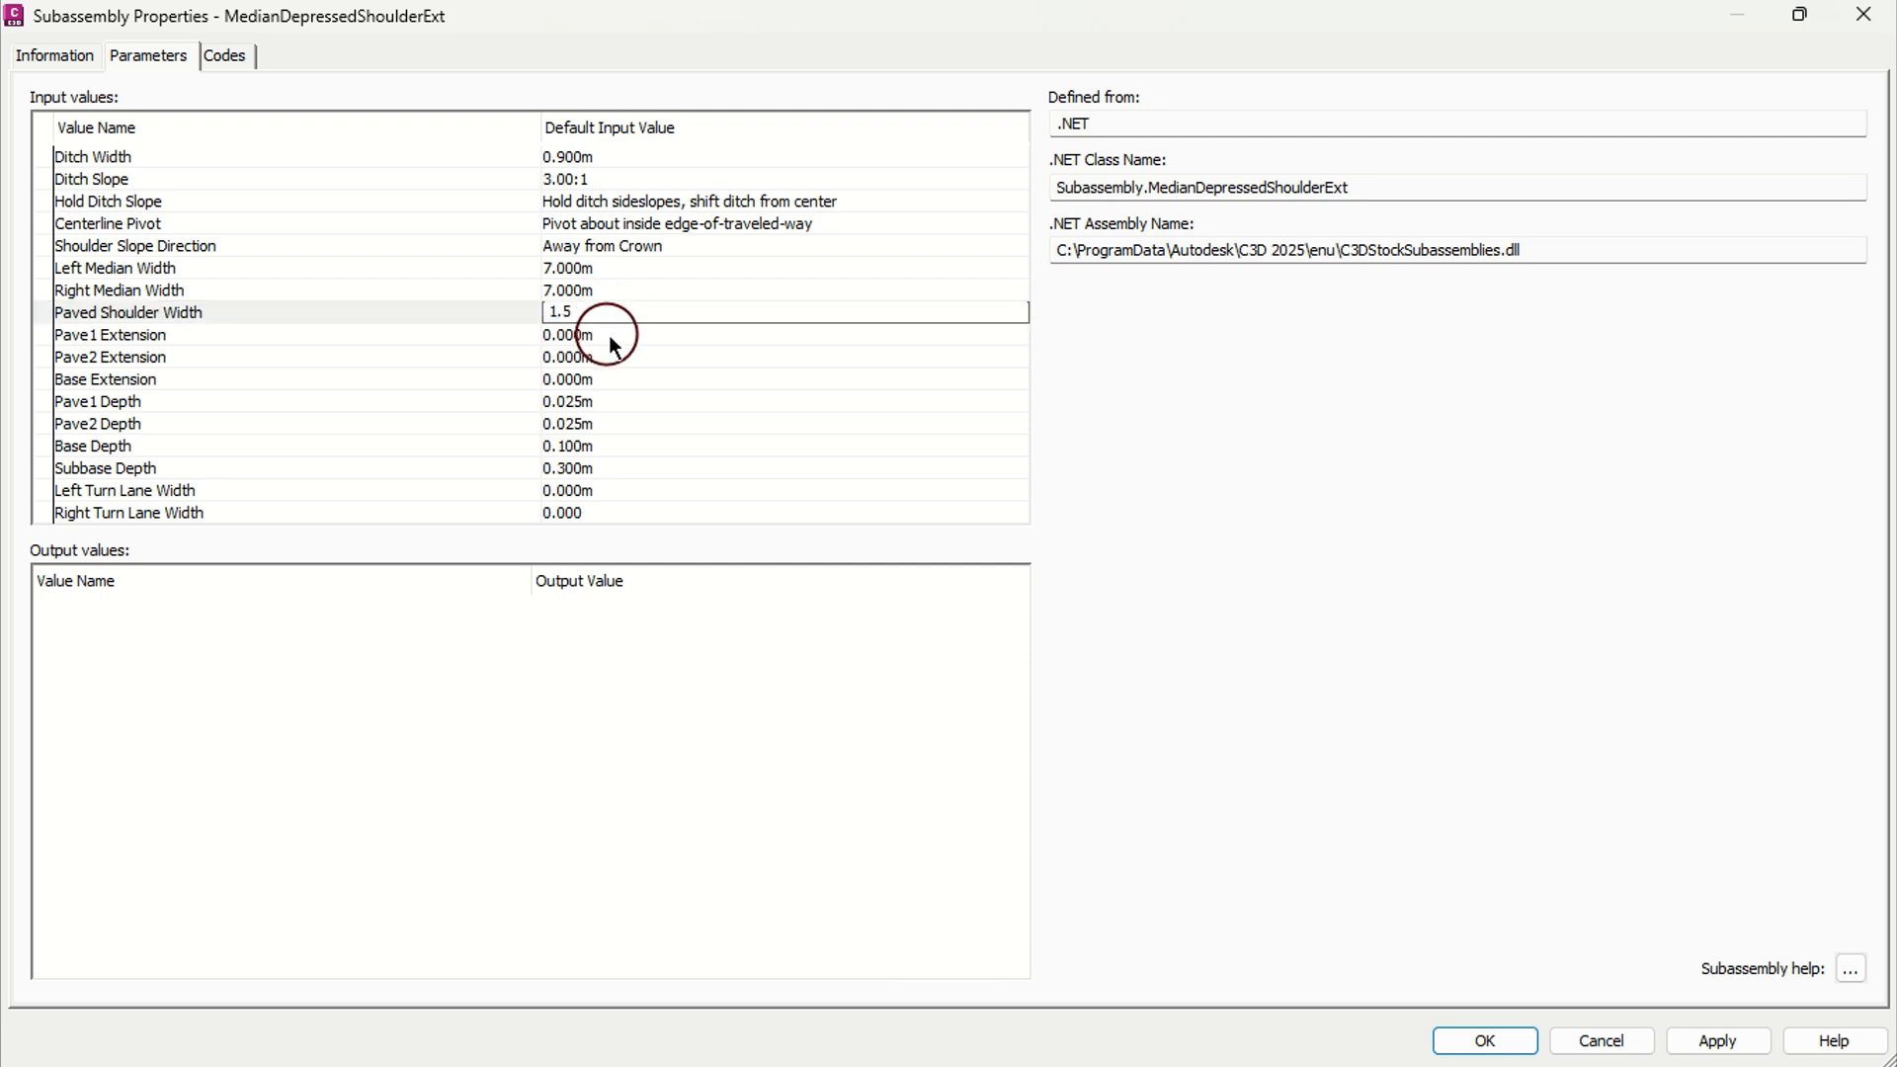
click(610, 337)
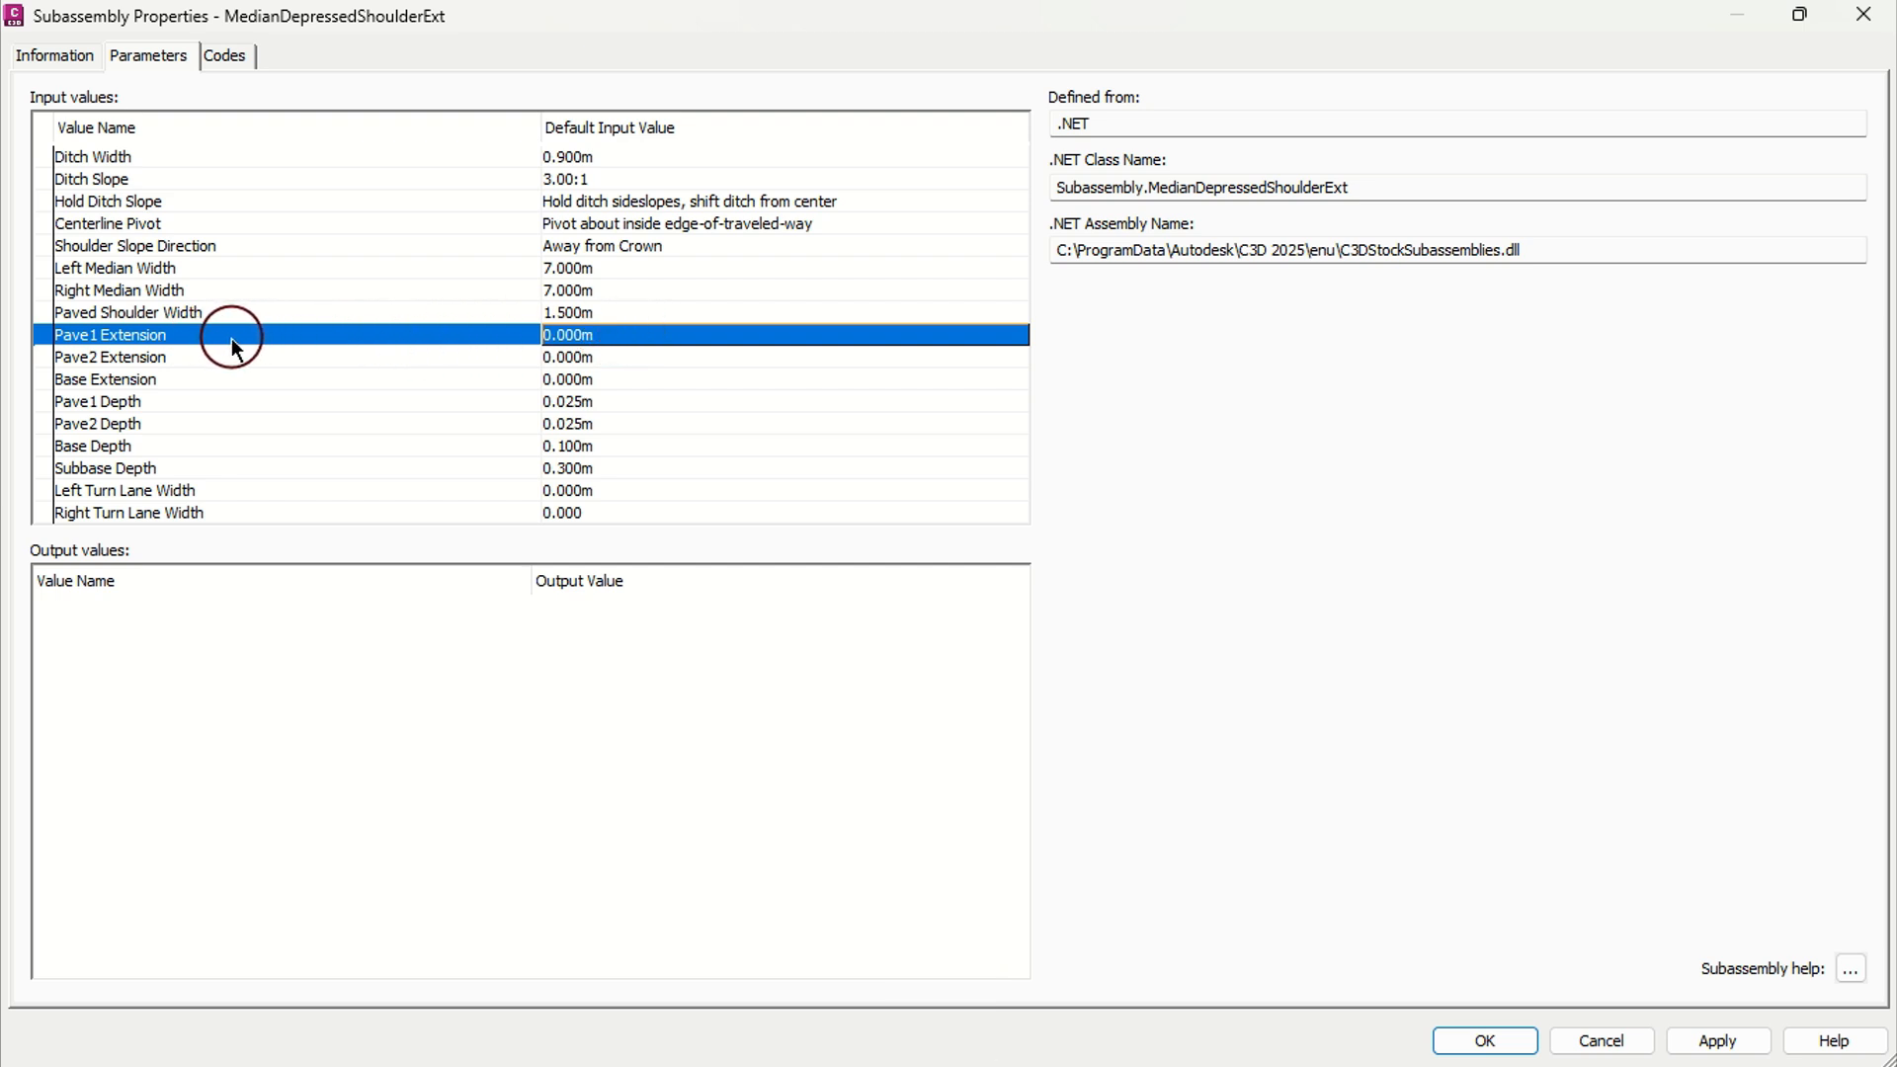
click(577, 356)
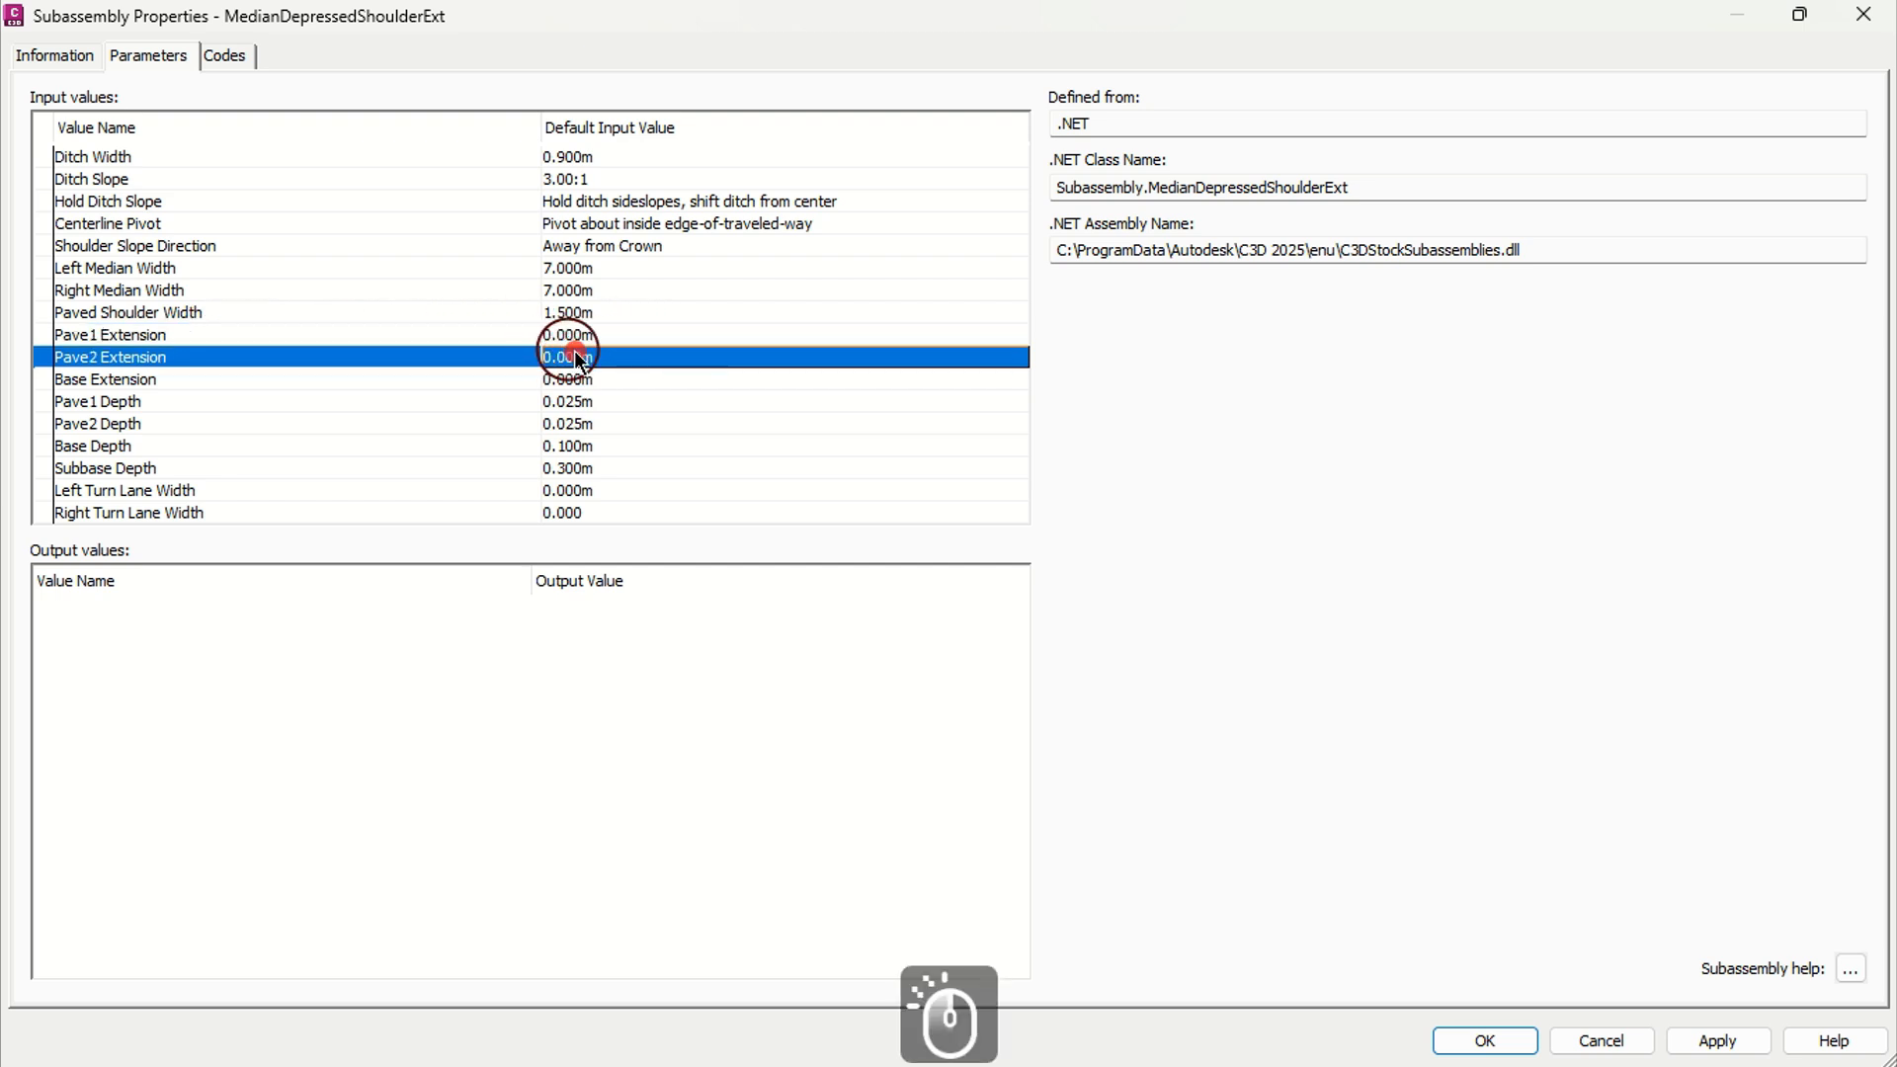
click(569, 378)
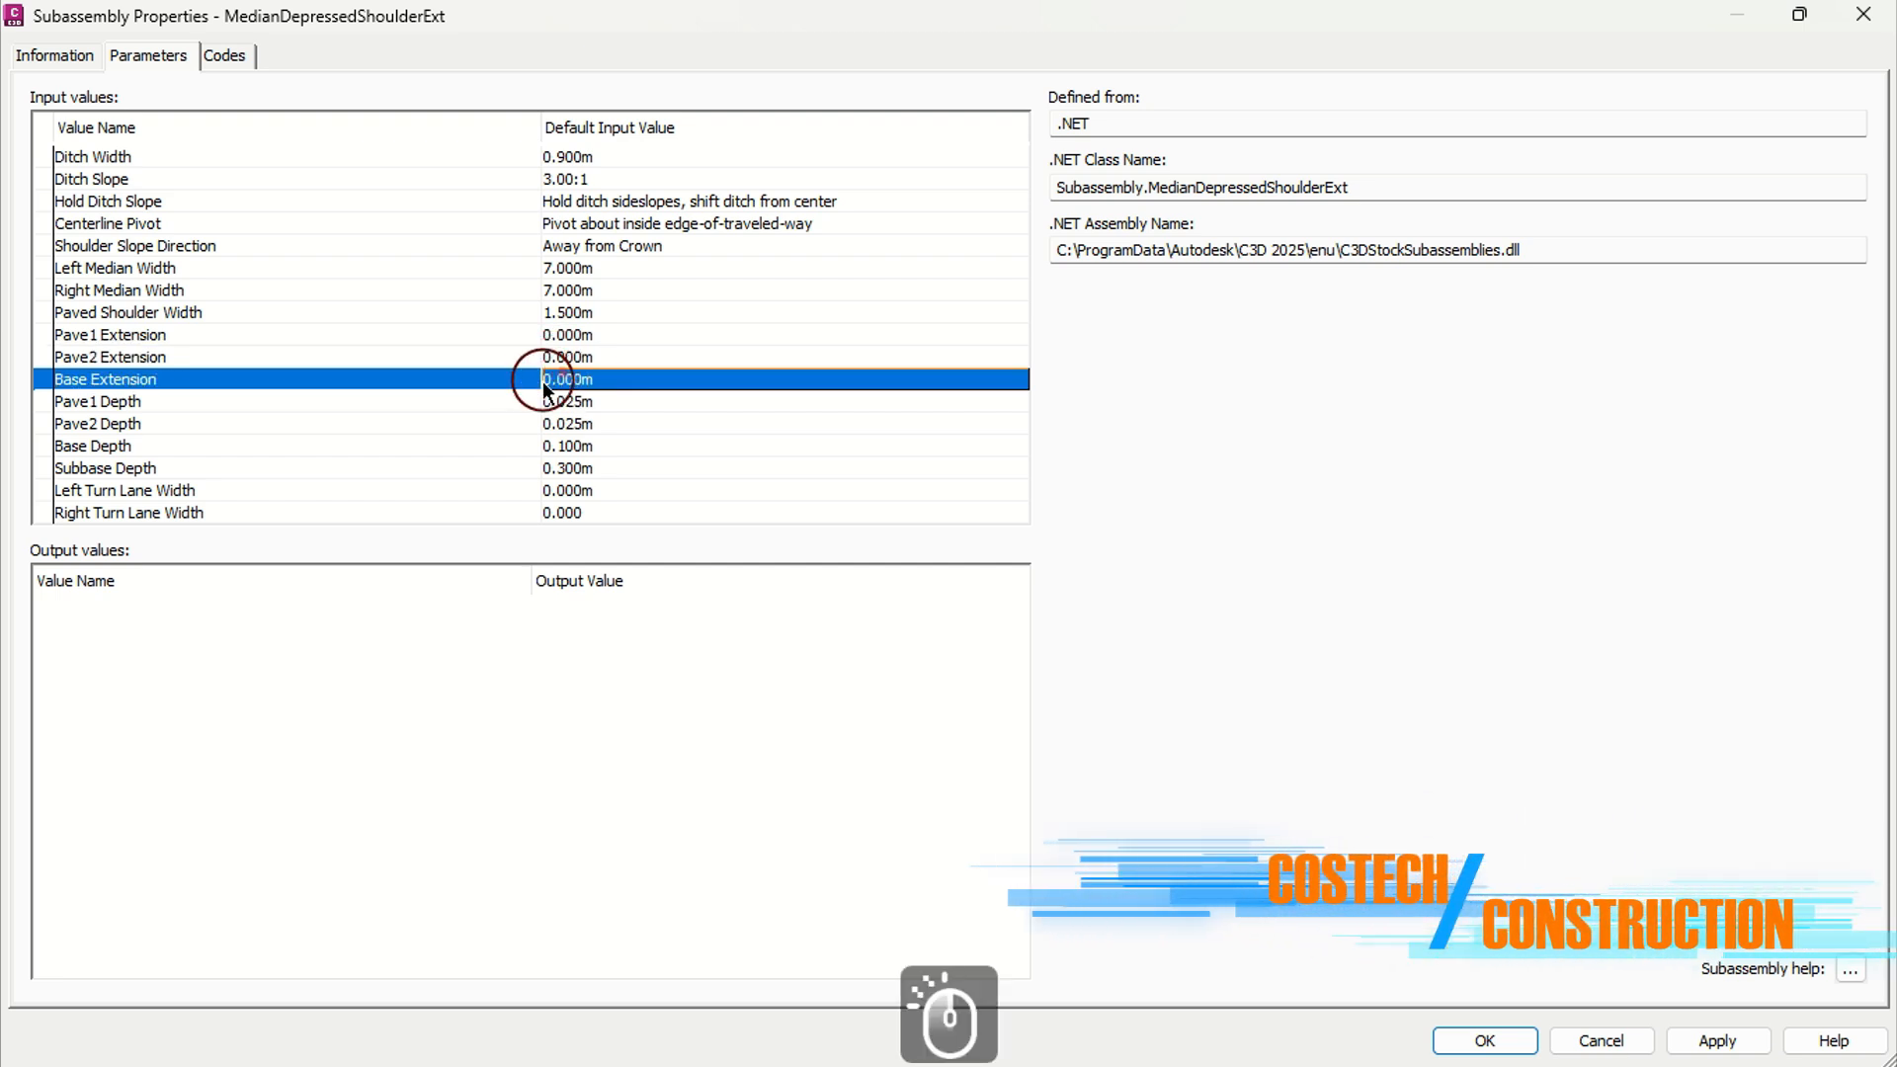
Set the median's Pave1 Depth to 0.05 m, Pave2 Depth to 0.1 m and Base Depth to 0.15 m, keeping the Subbase Depth at 0.3 m
click(583, 401)
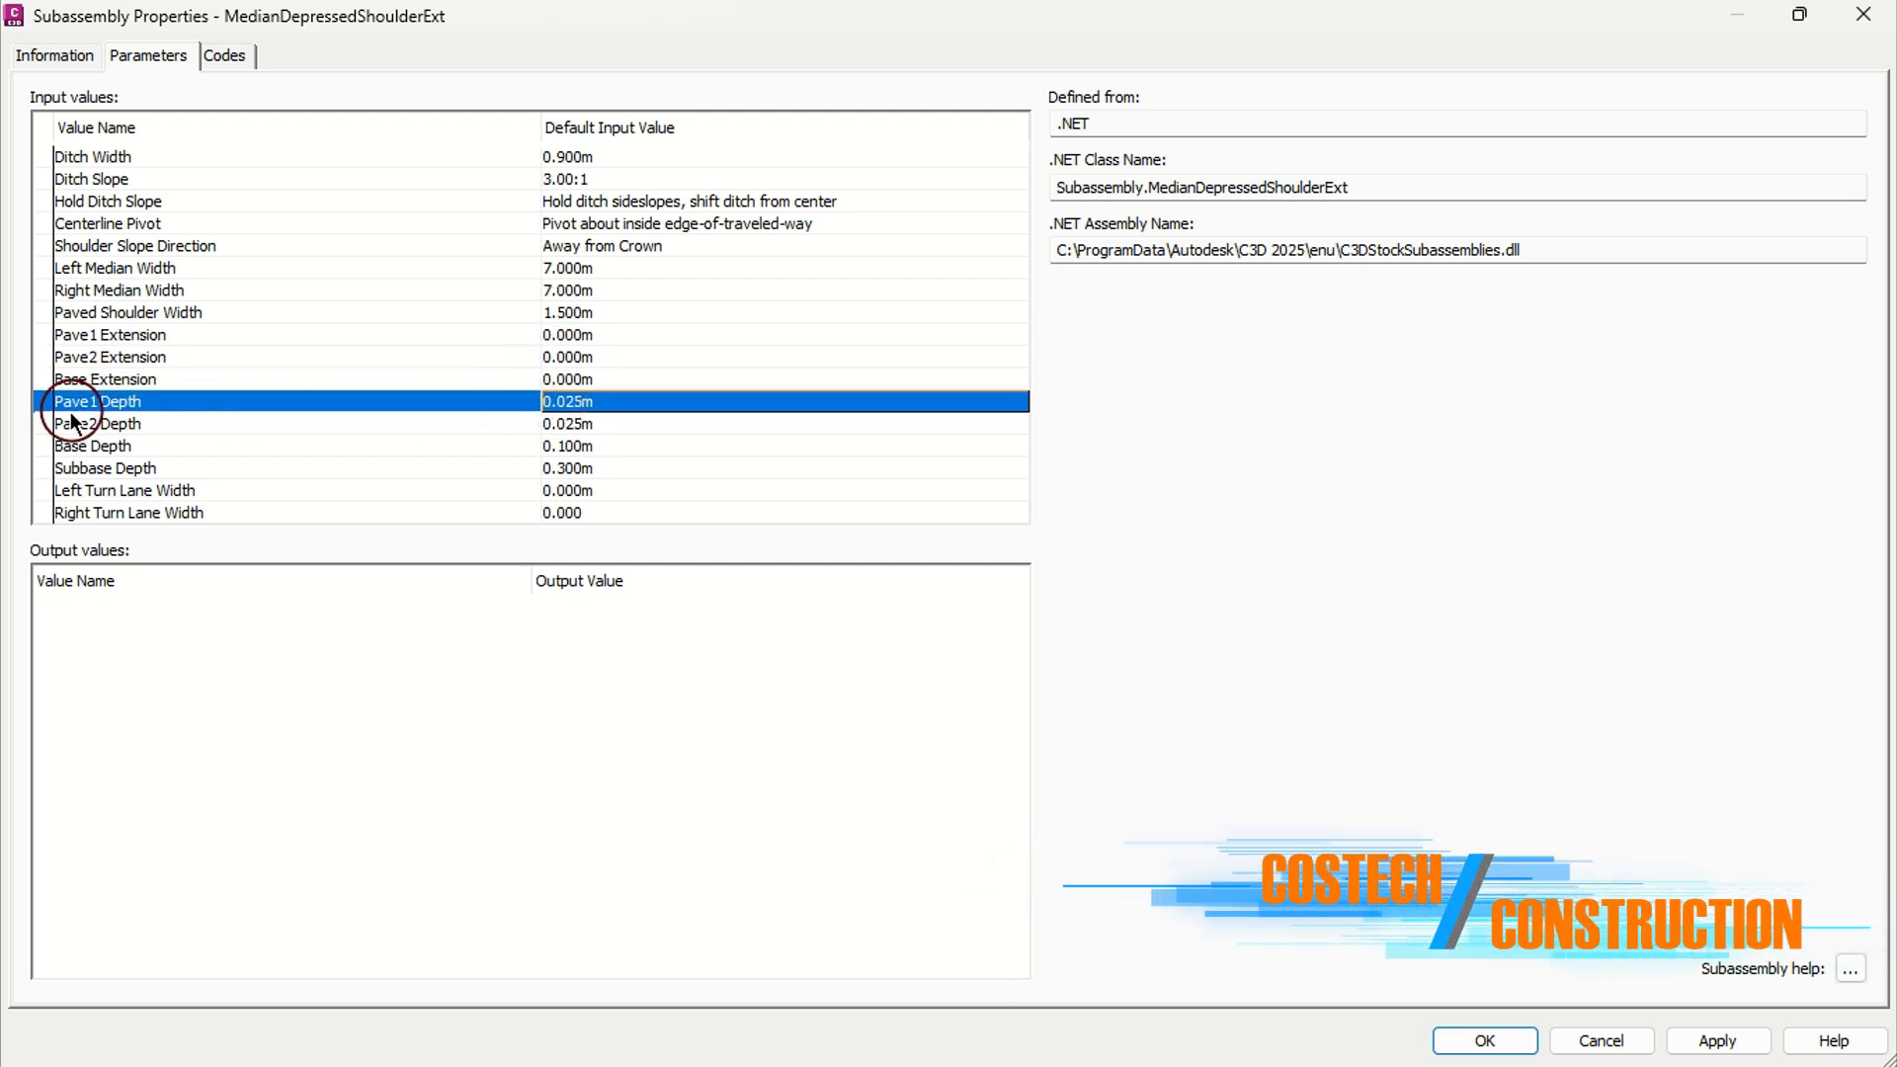
click(626, 399)
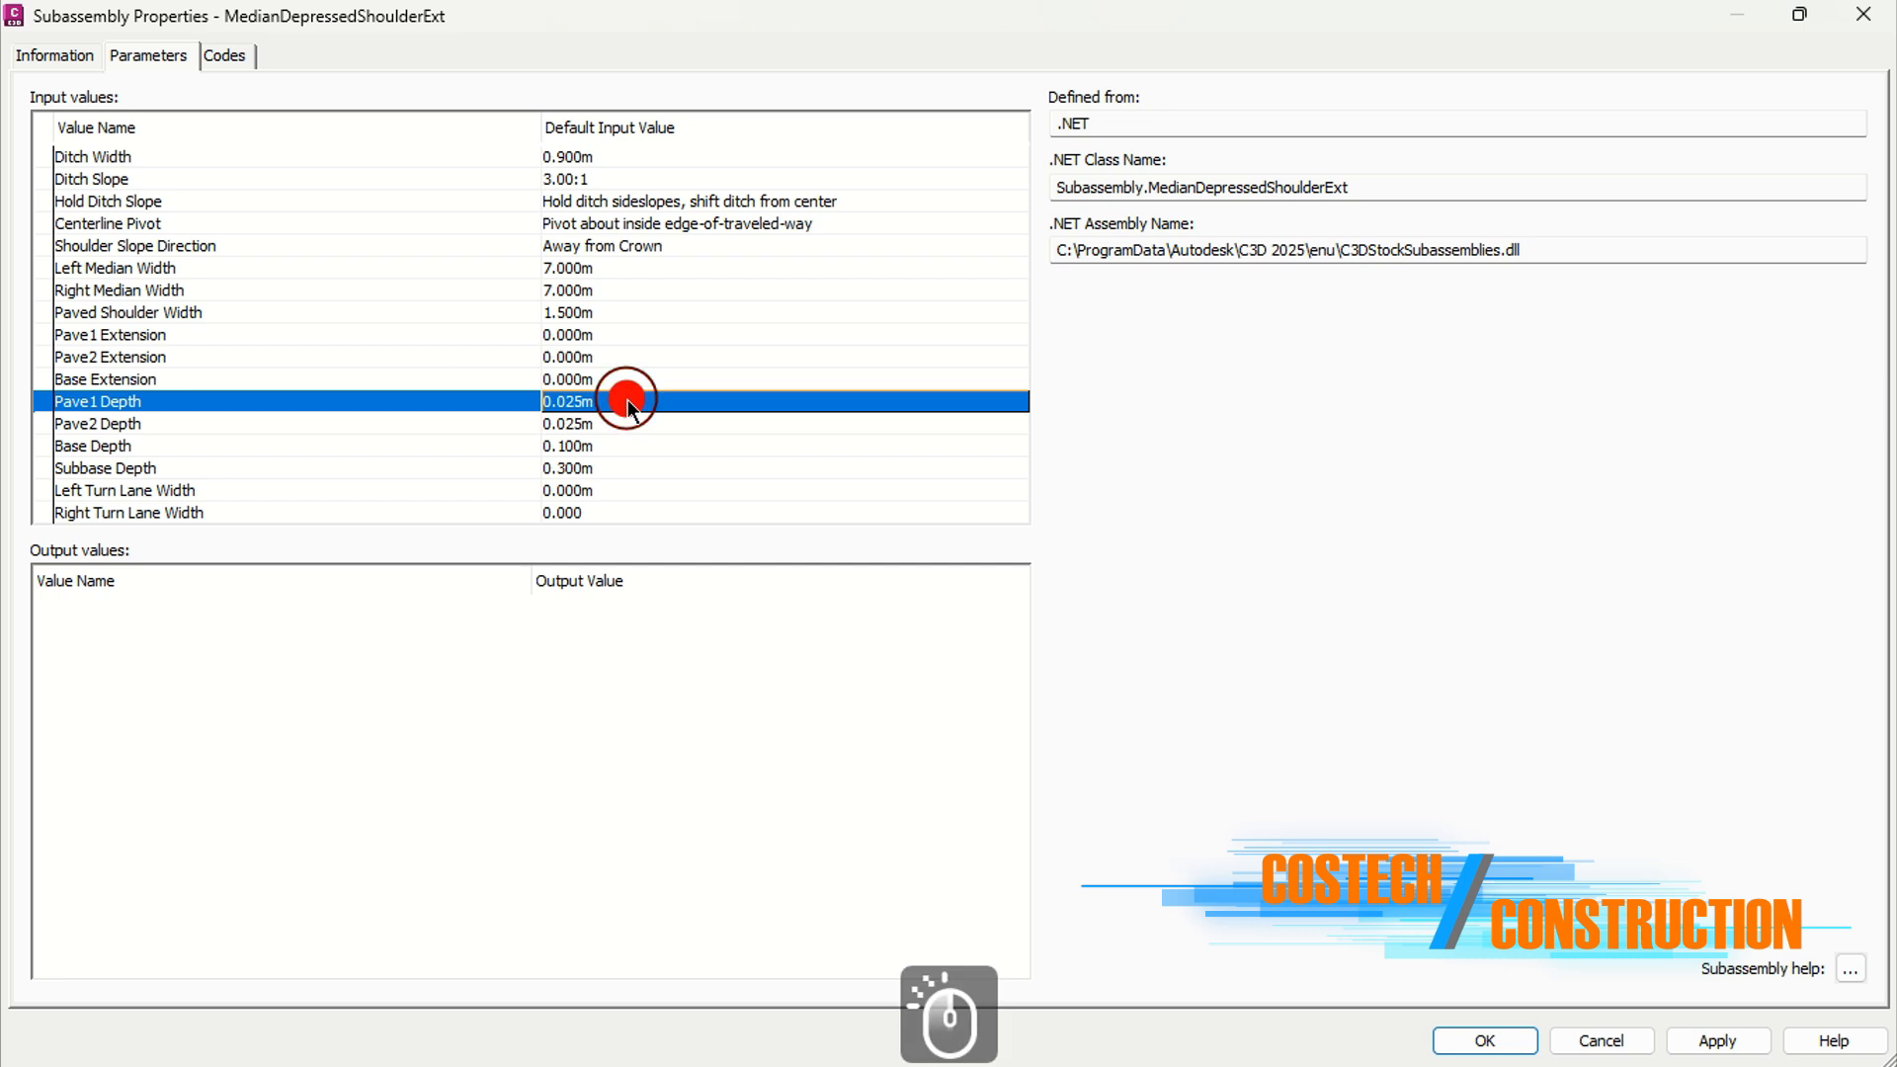
text(0.05)
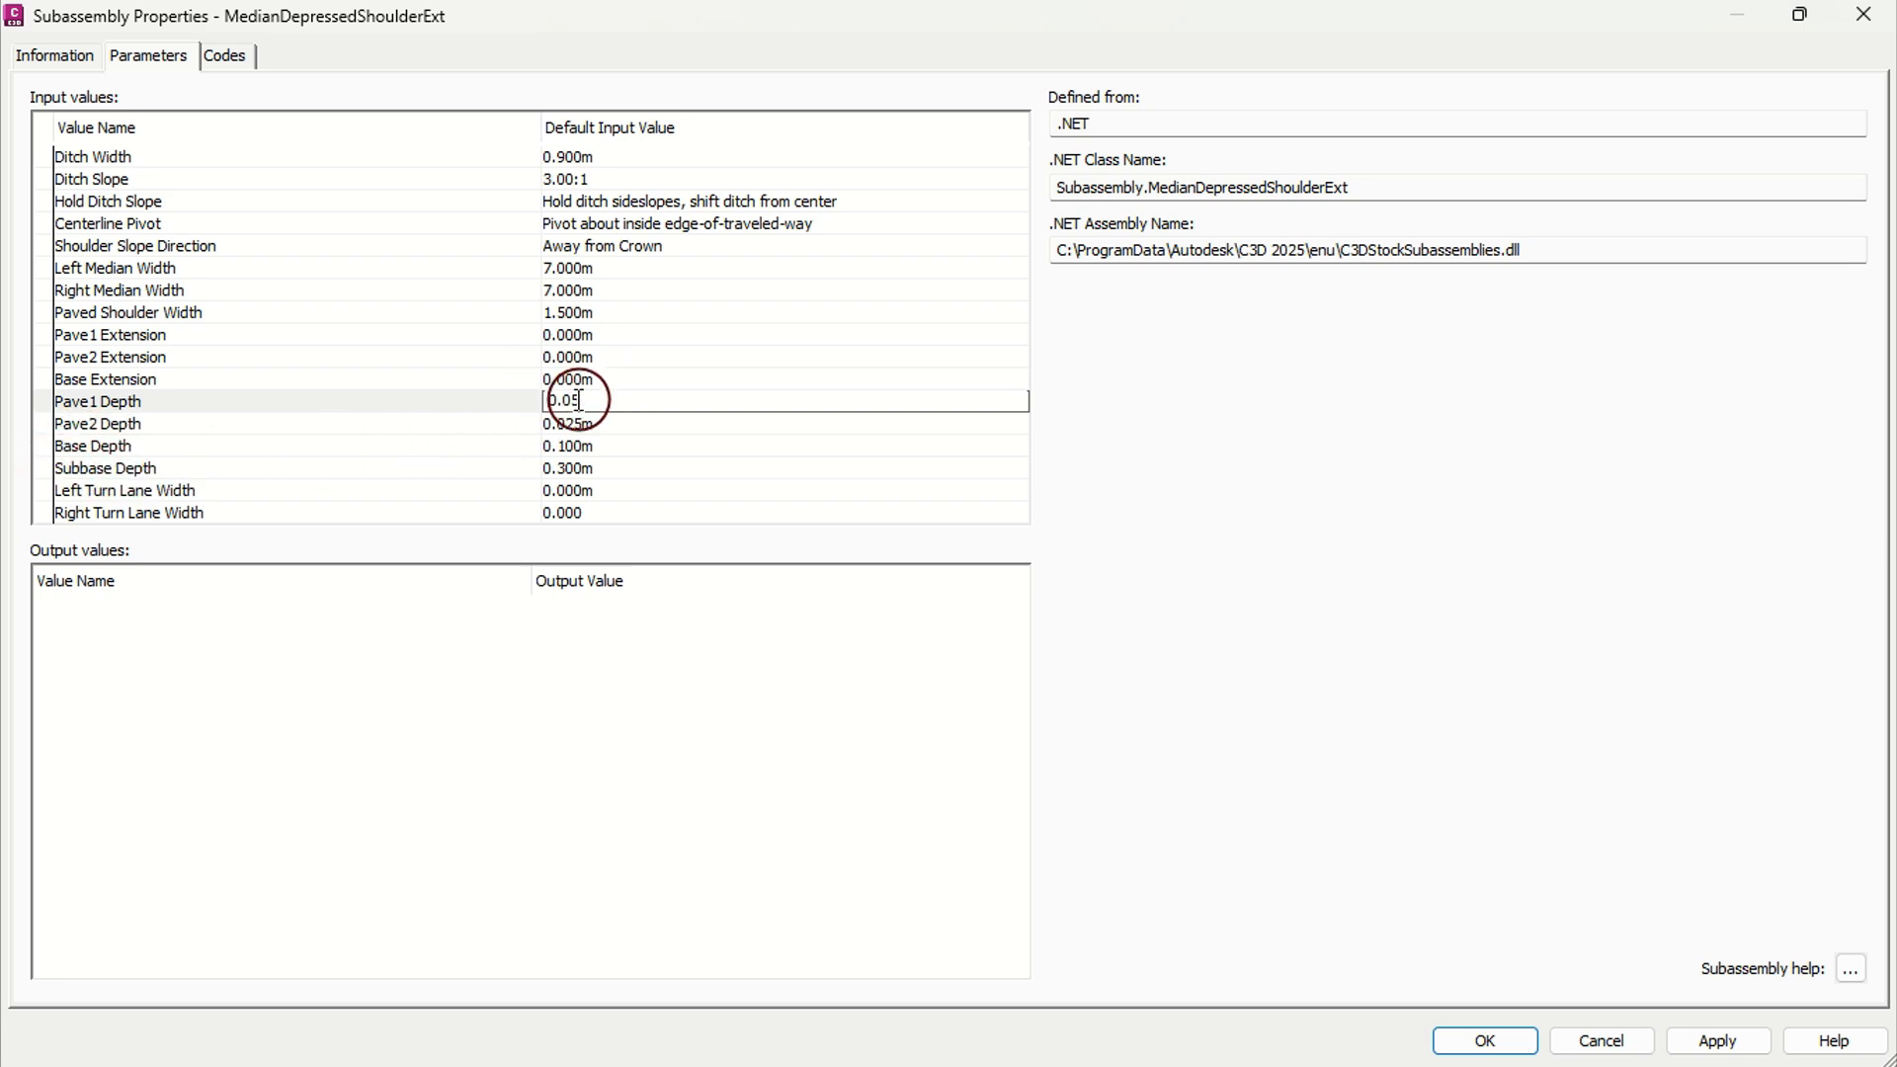
click(609, 421)
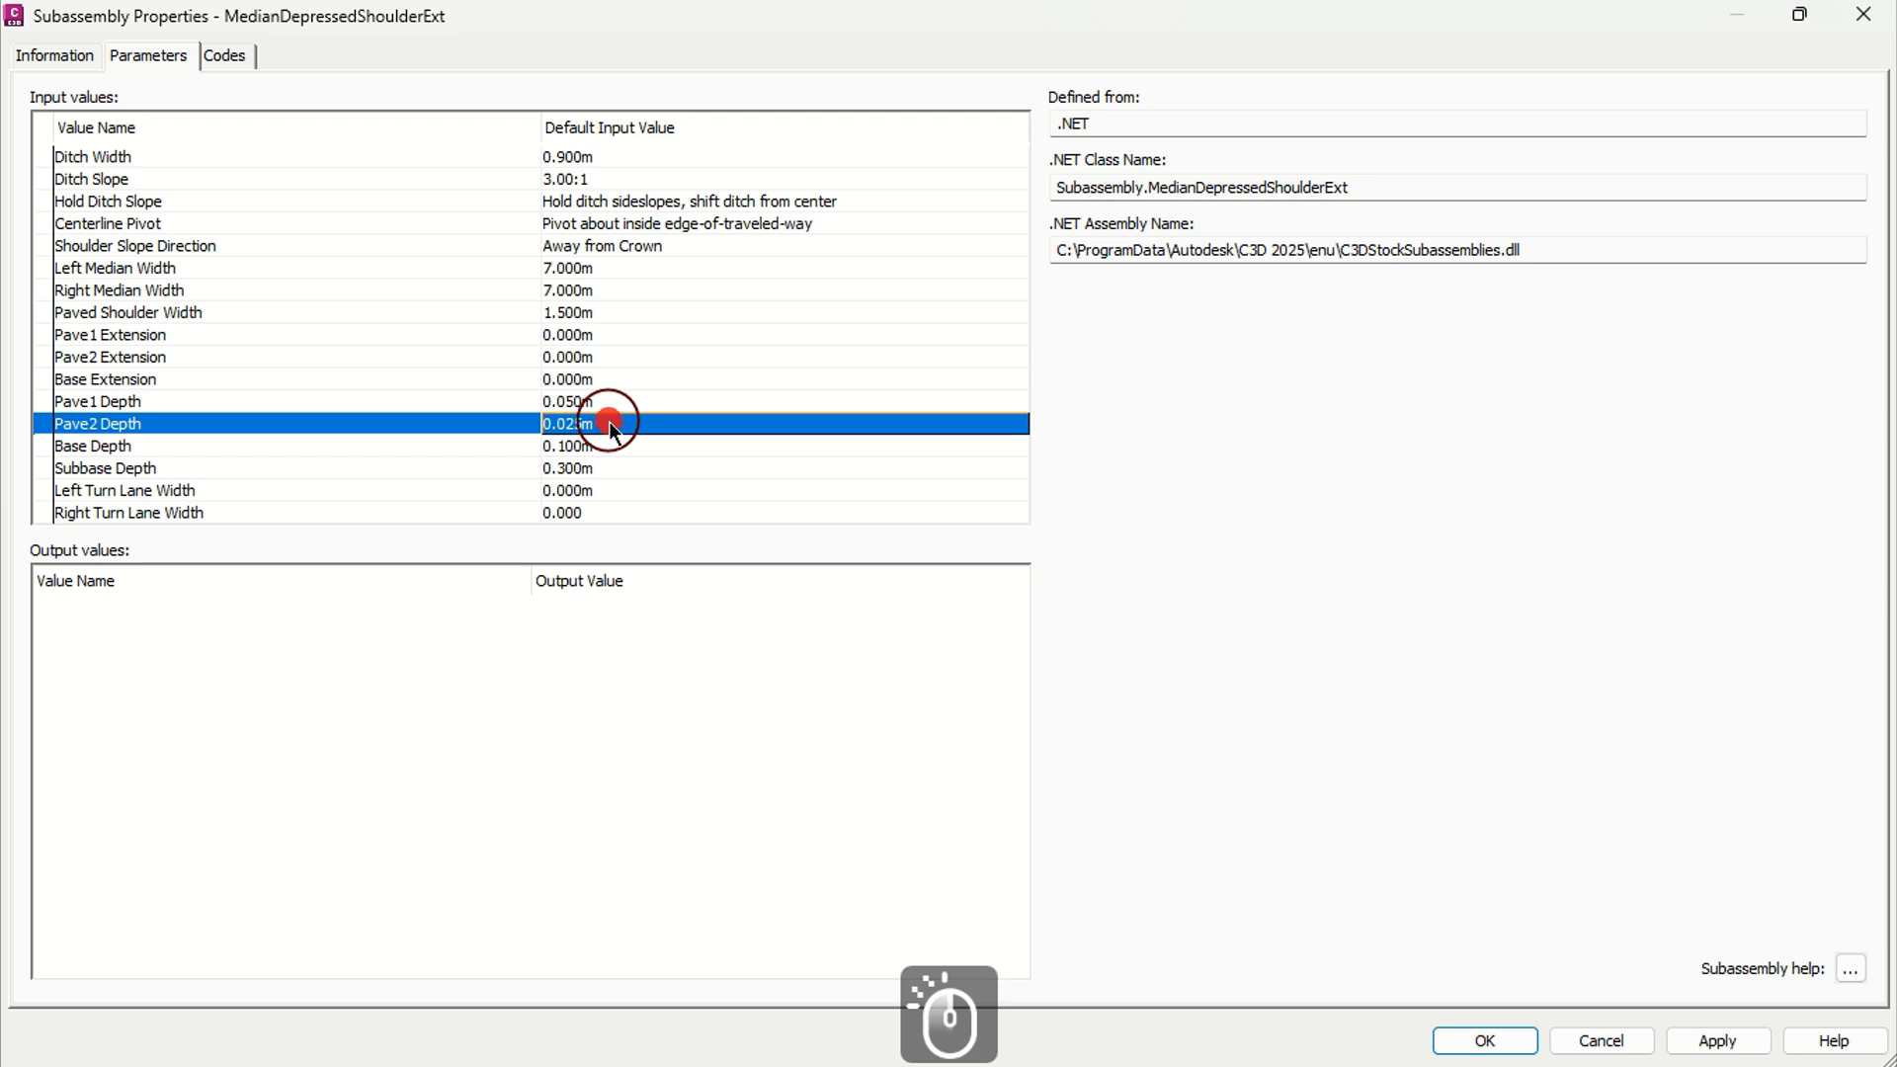
click(613, 422)
text(0.1)
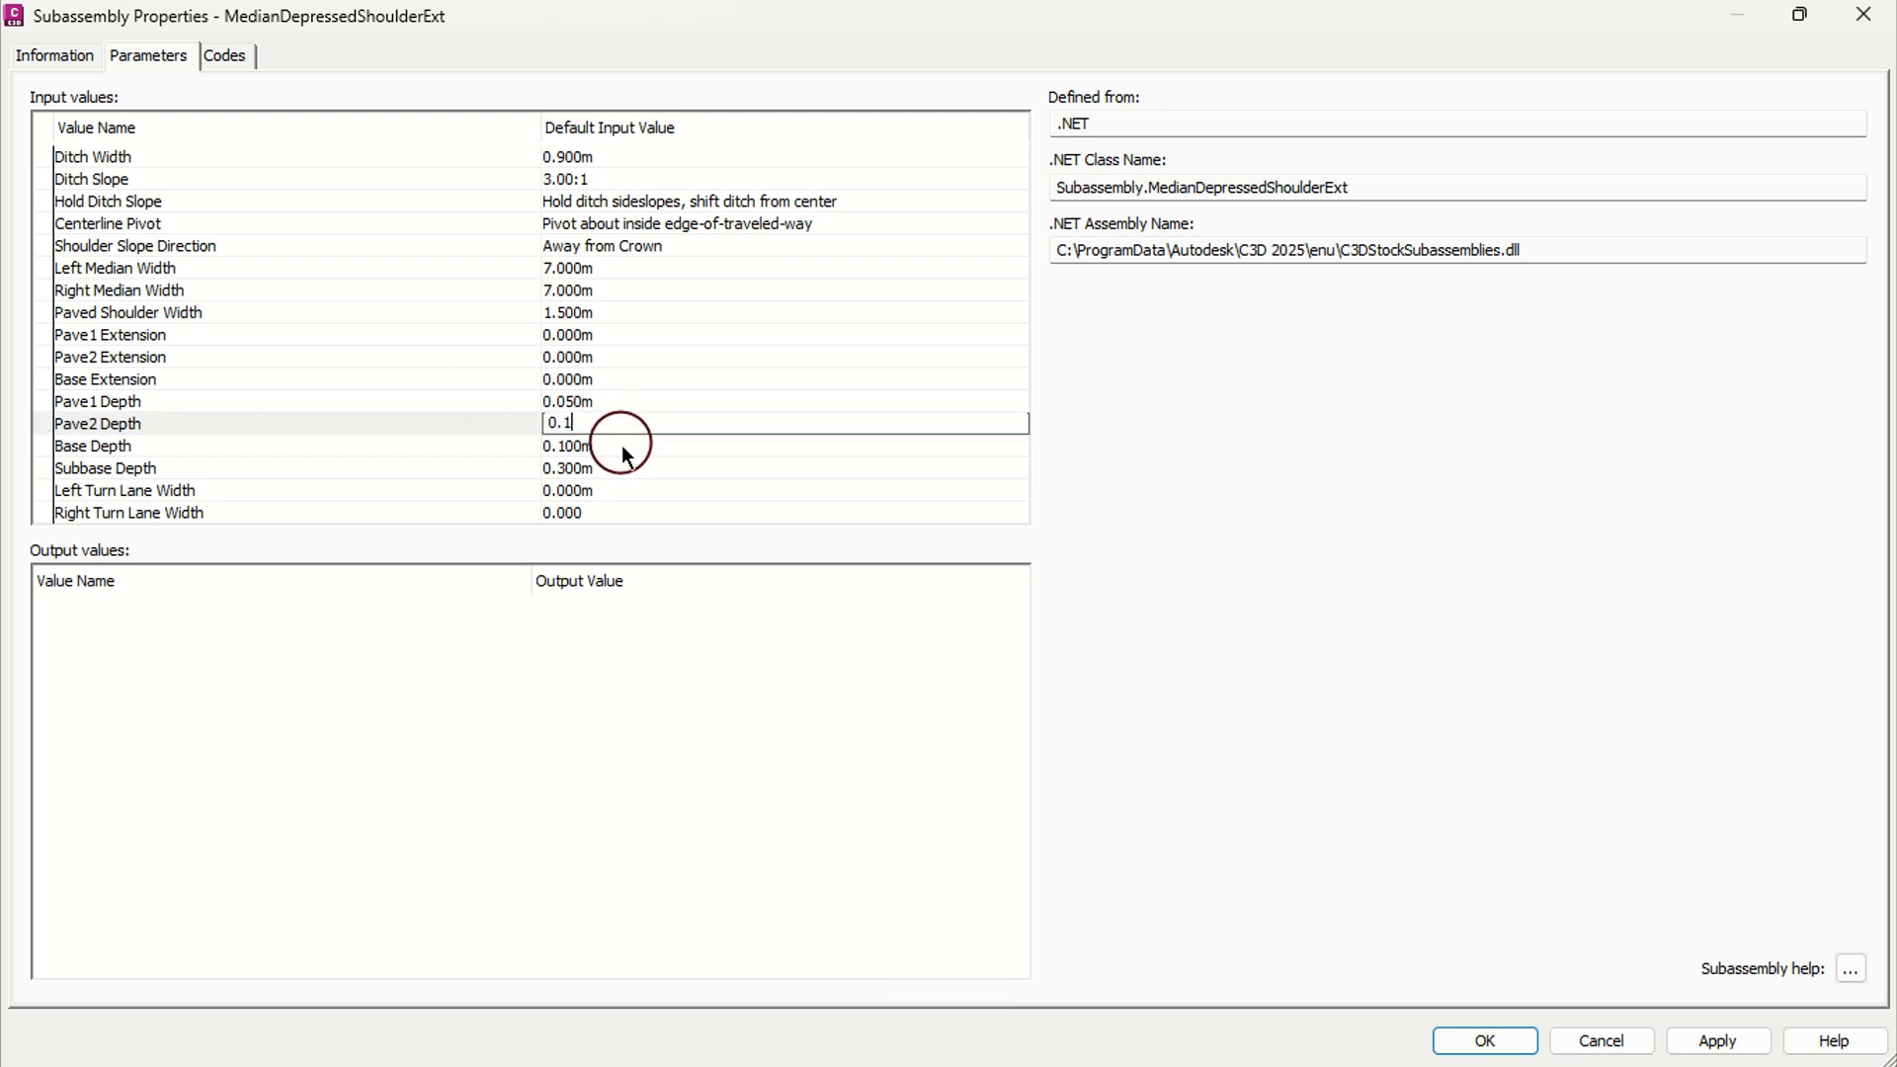
click(625, 448)
click(624, 447)
text(0.15)
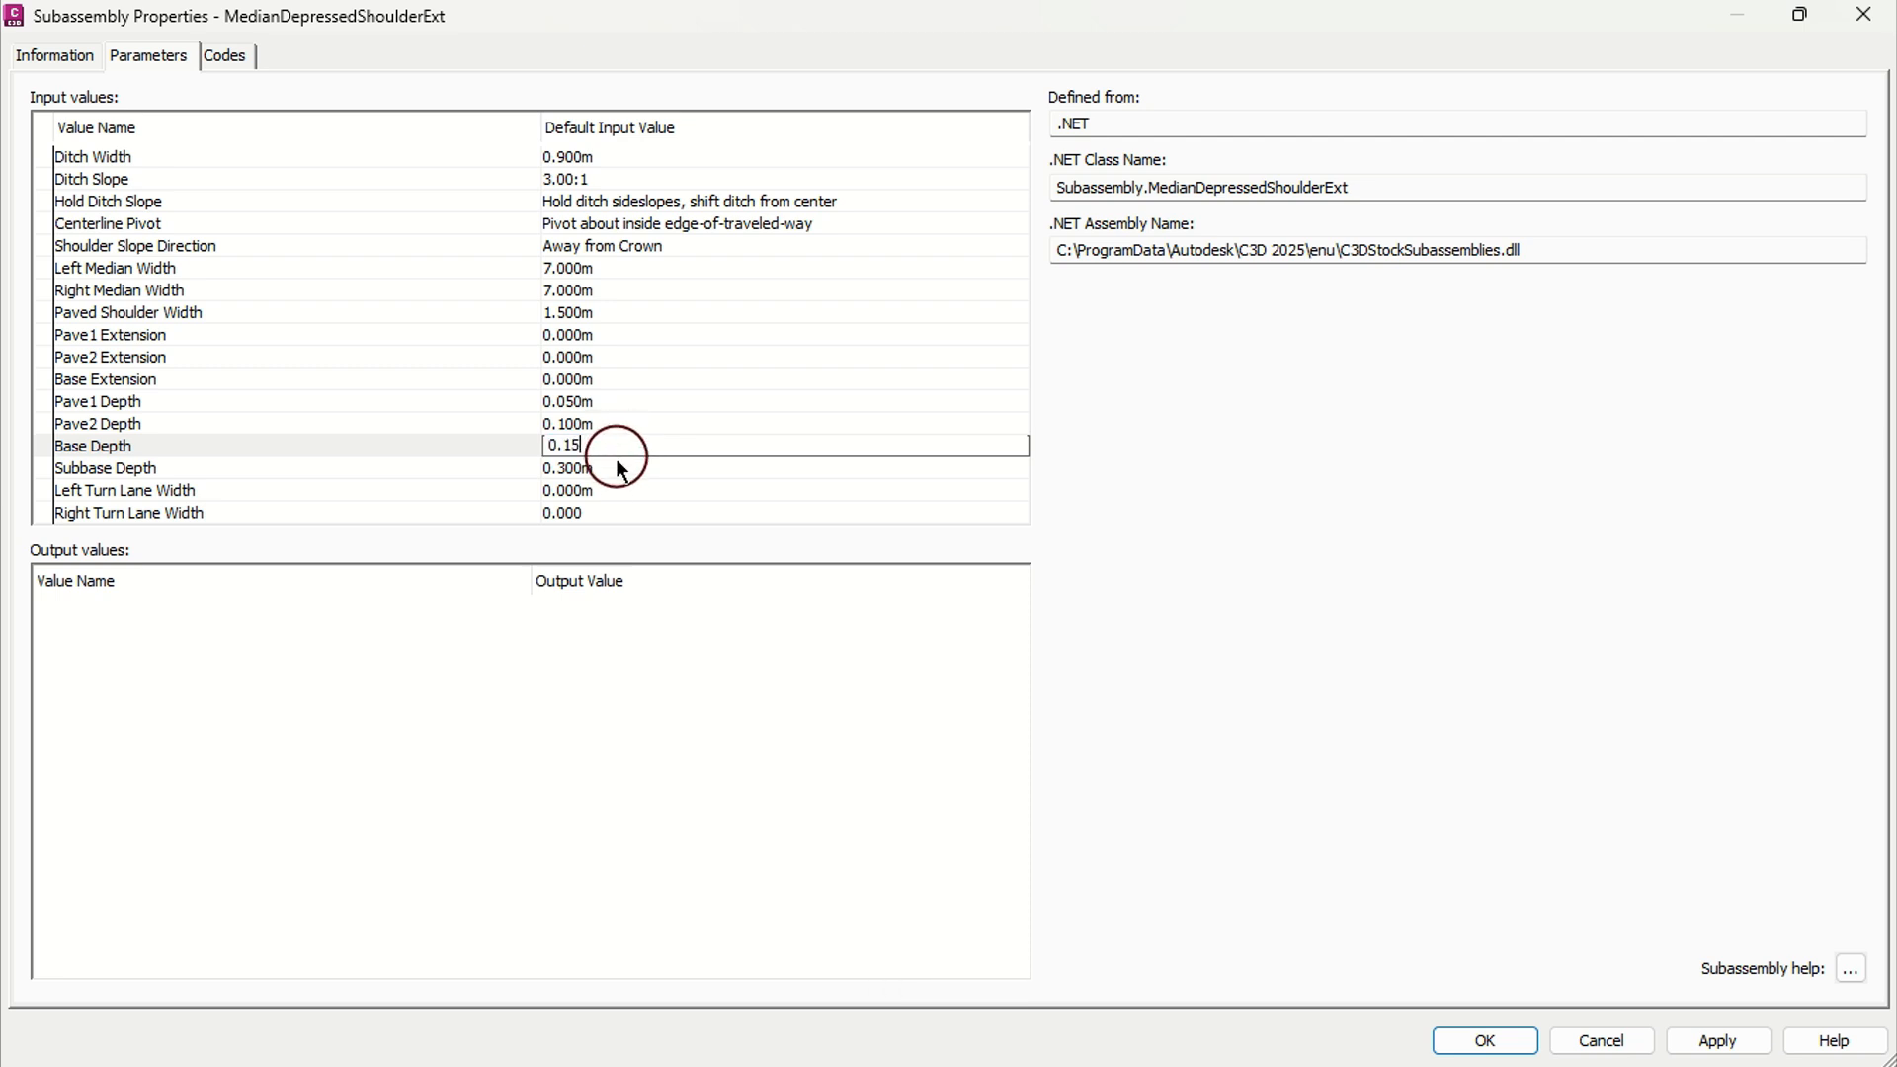
click(615, 468)
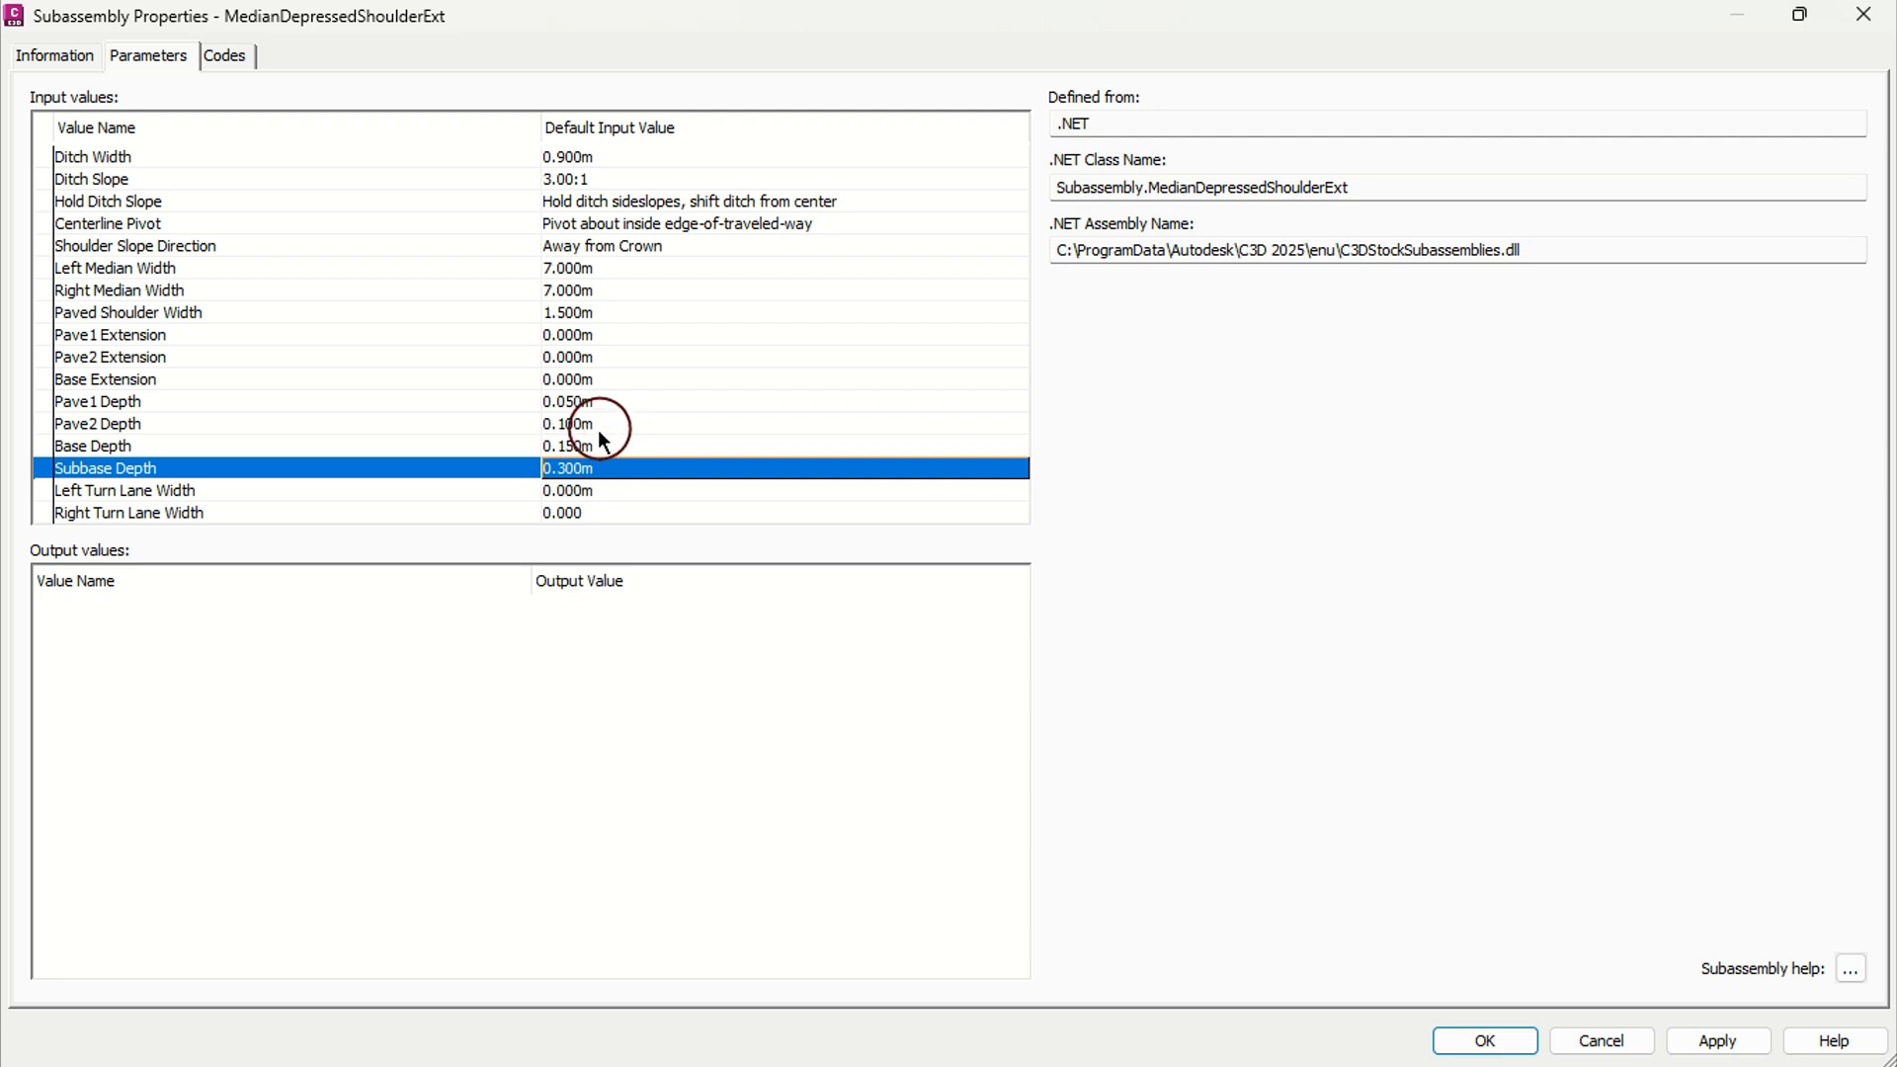
Apply the median's parameter changes, close its properties and deselect the subassembly
click(1734, 1036)
click(1518, 1036)
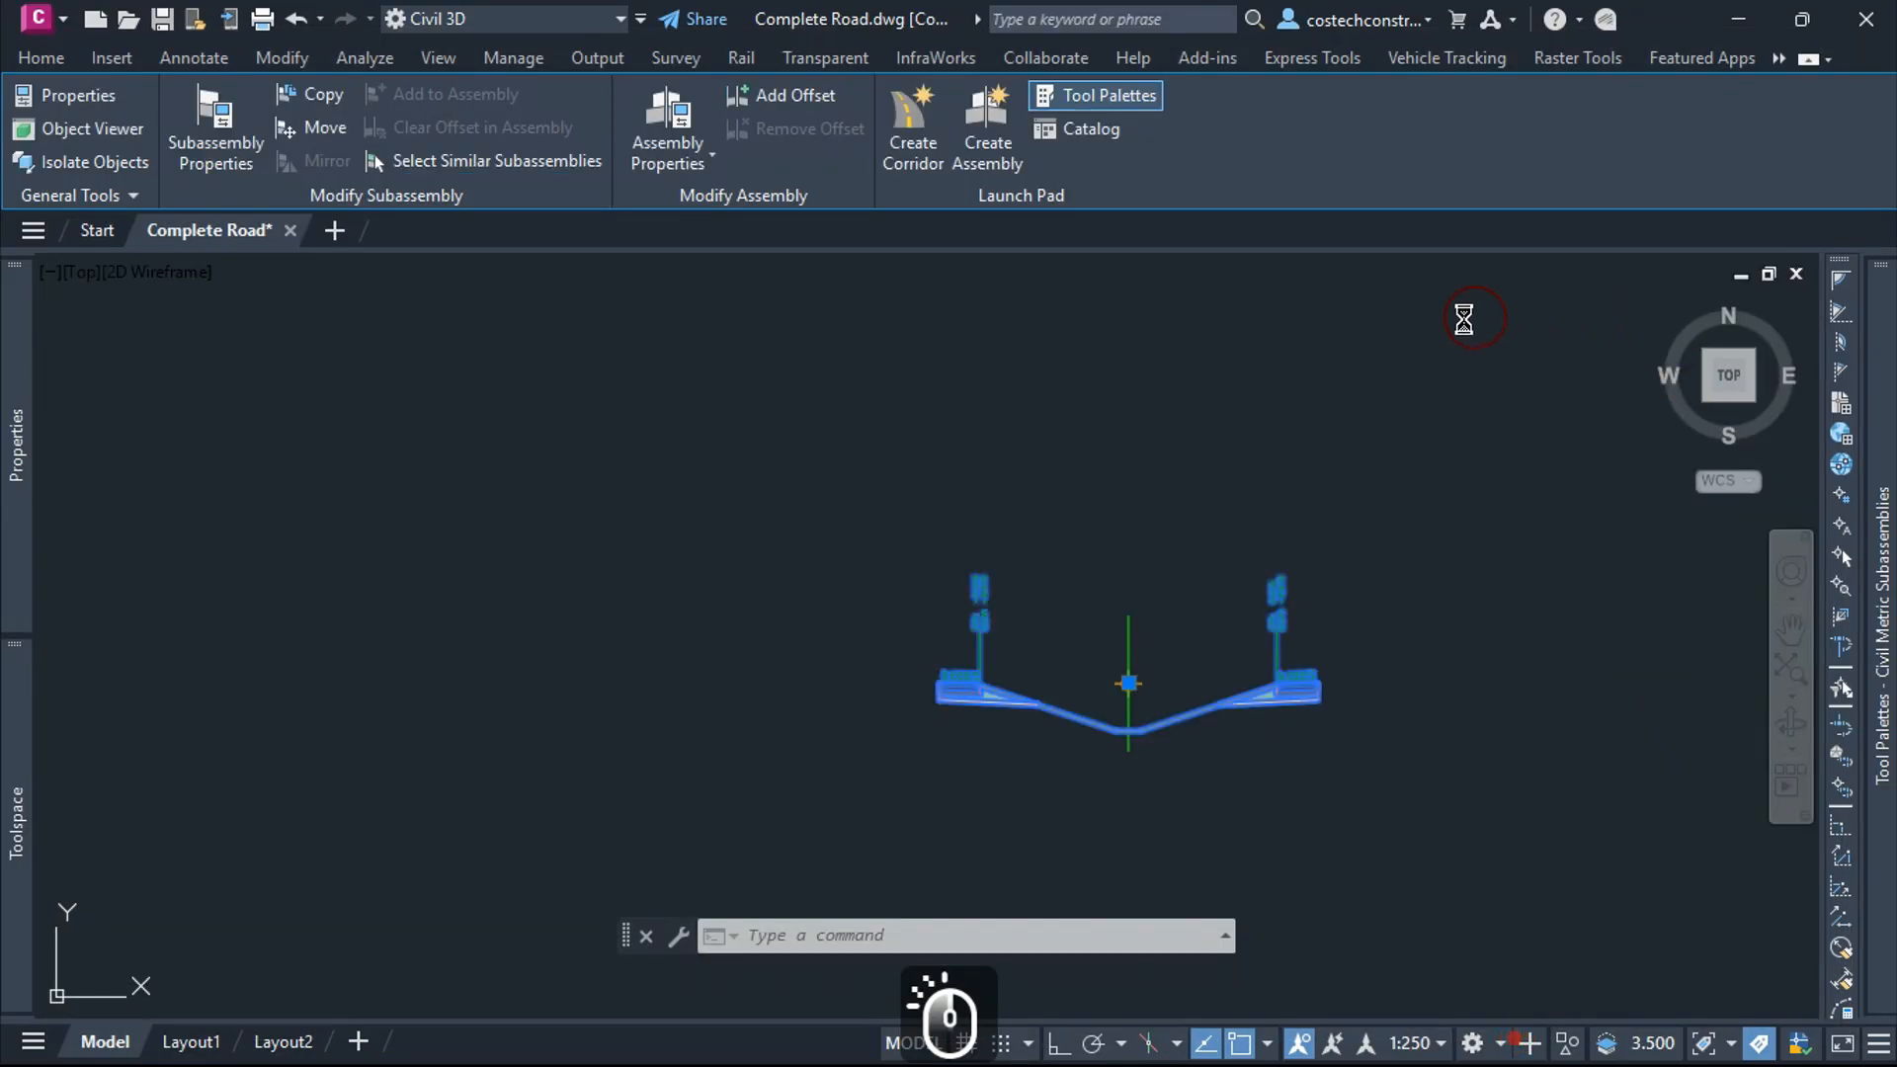
scroll(1155, 691, up, 3)
key(Escape)
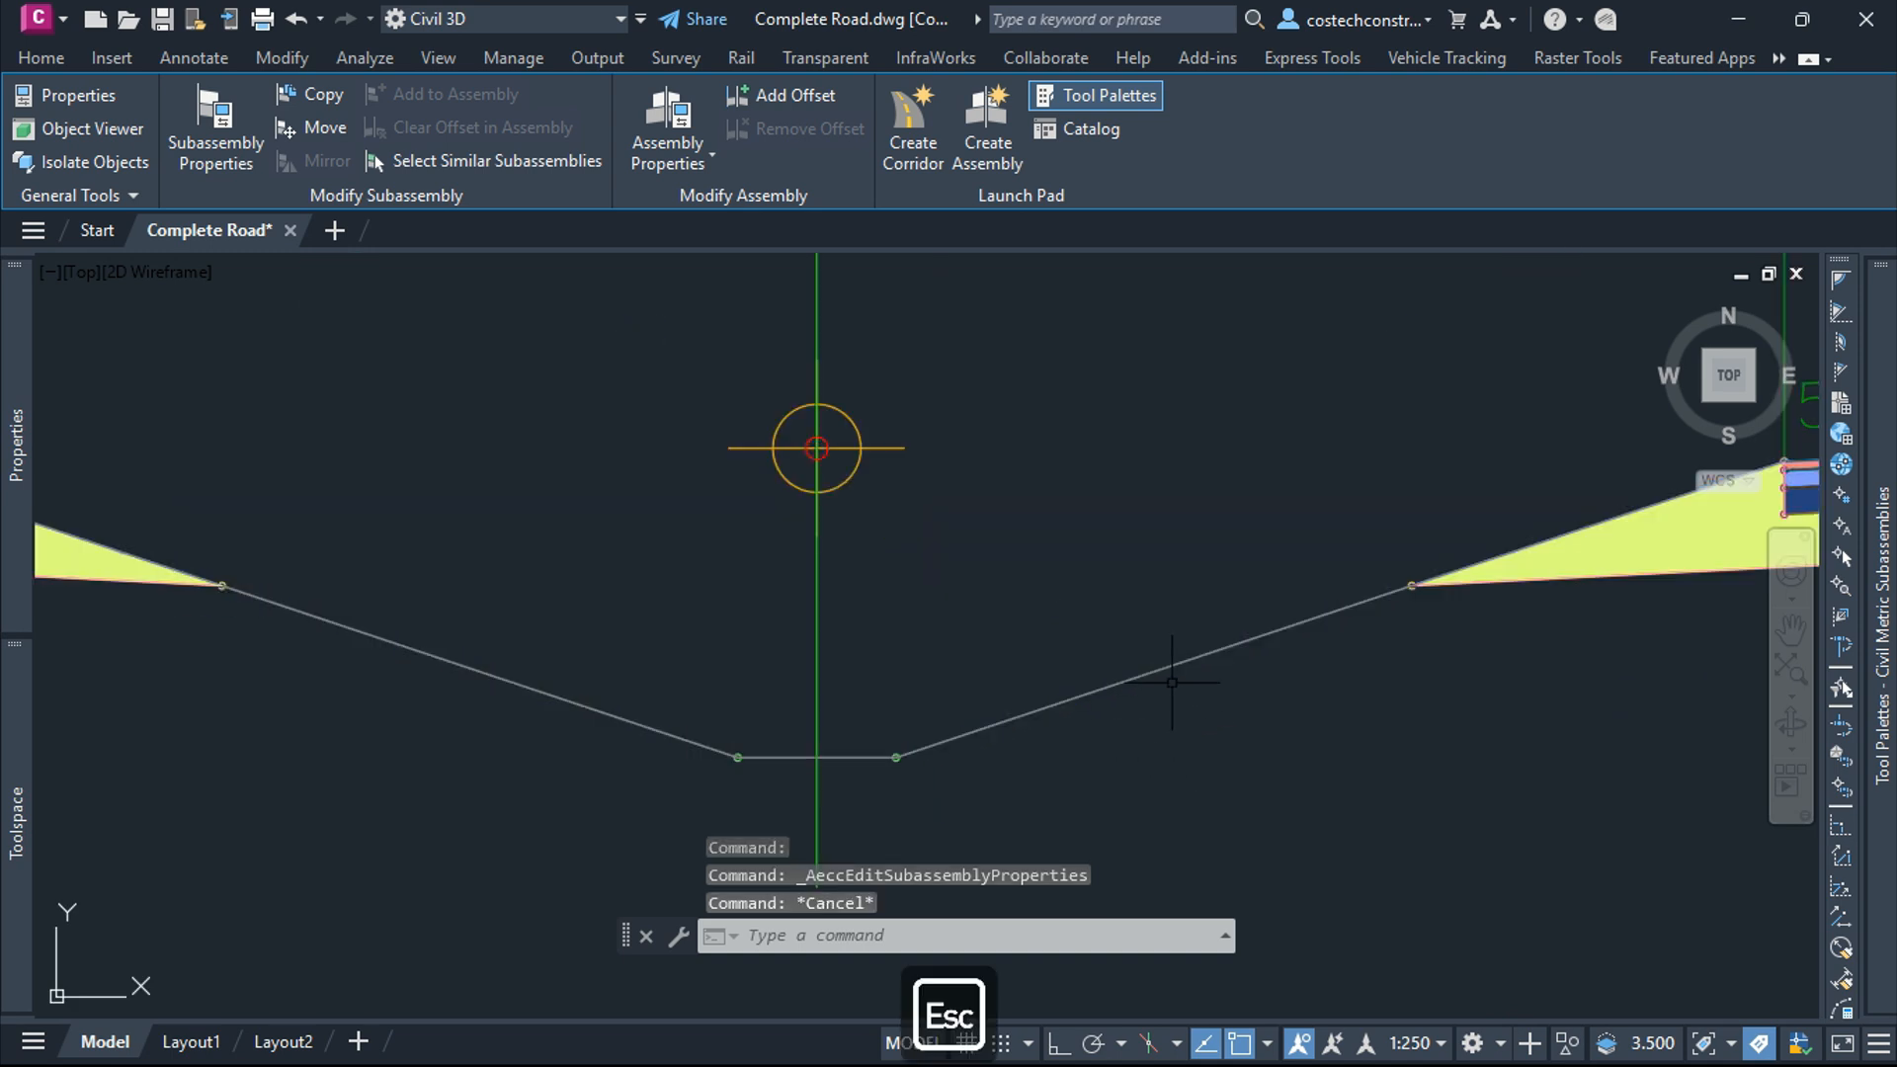
scroll(834, 670, down, 3)
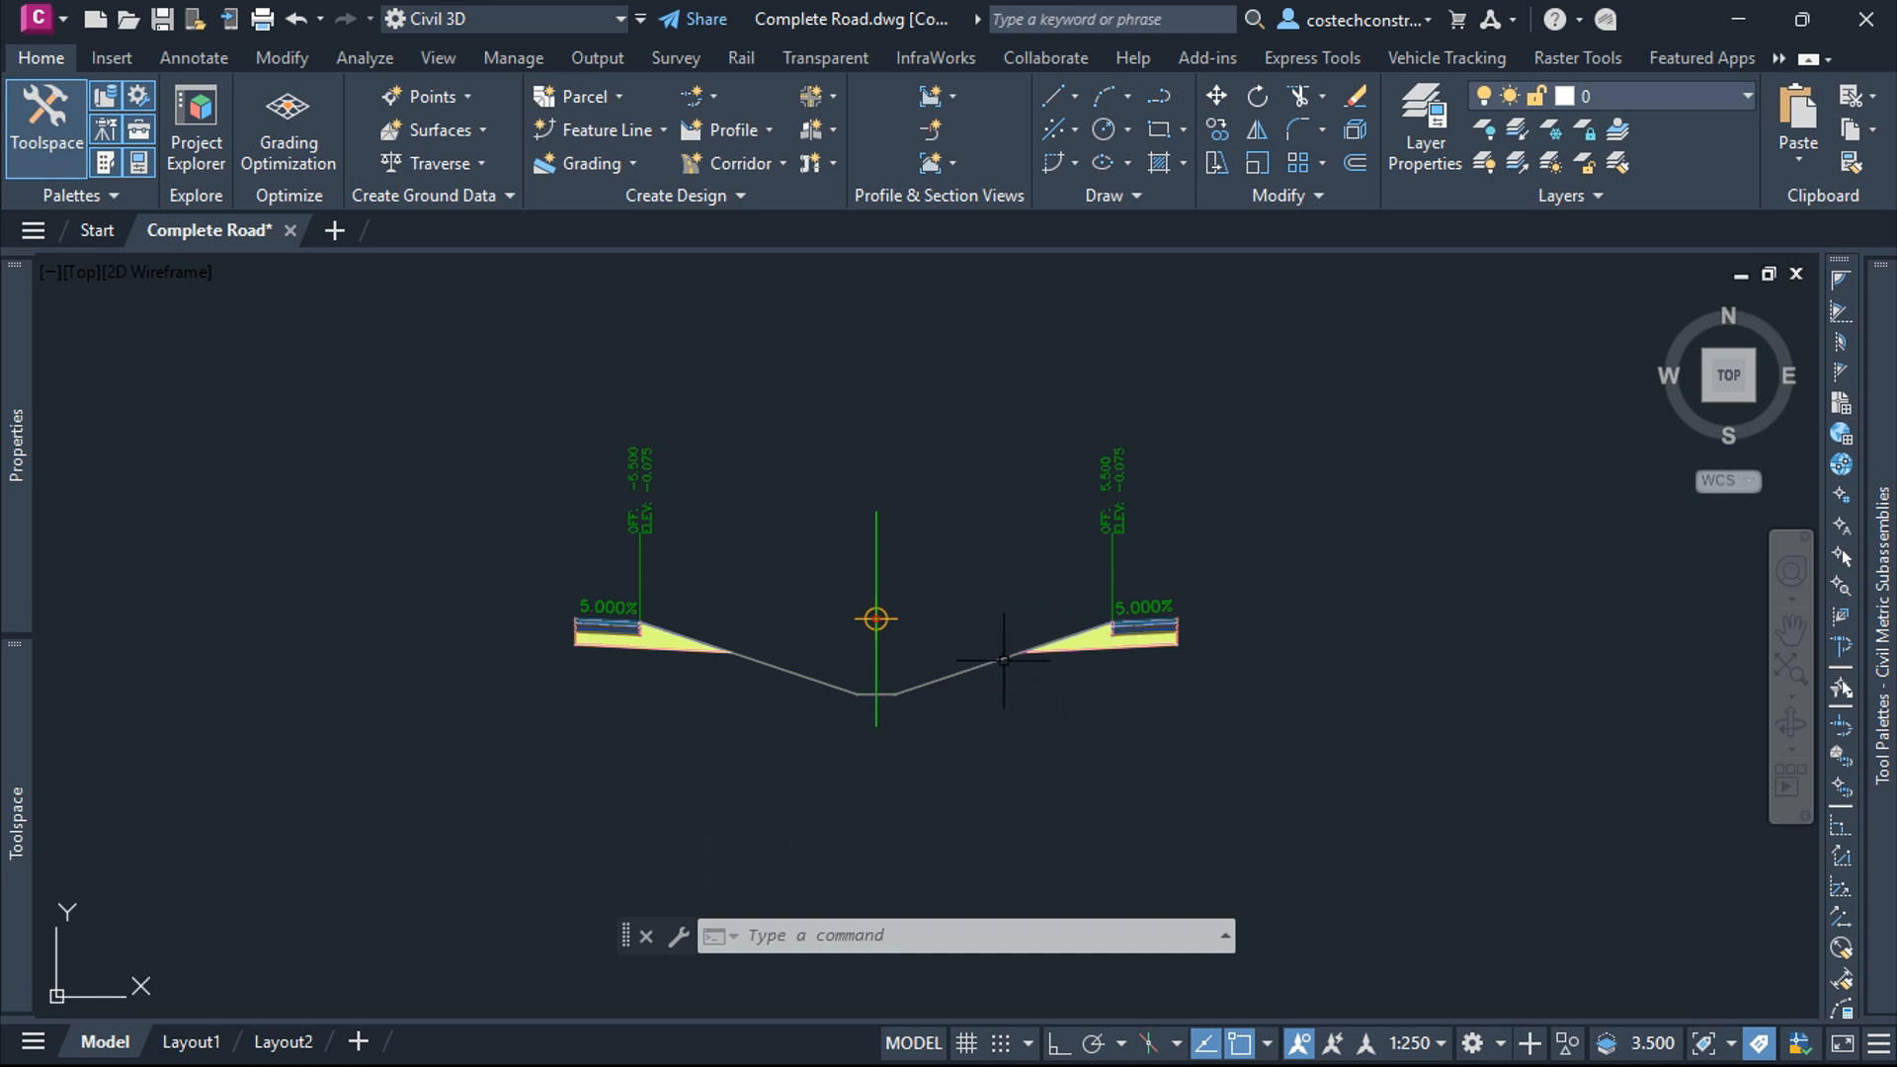
Attach a LaneSuperelevationAOR subassembly with Side set to Right to the top outer point of the median's right paved shoulder
mouse_move(1882, 632)
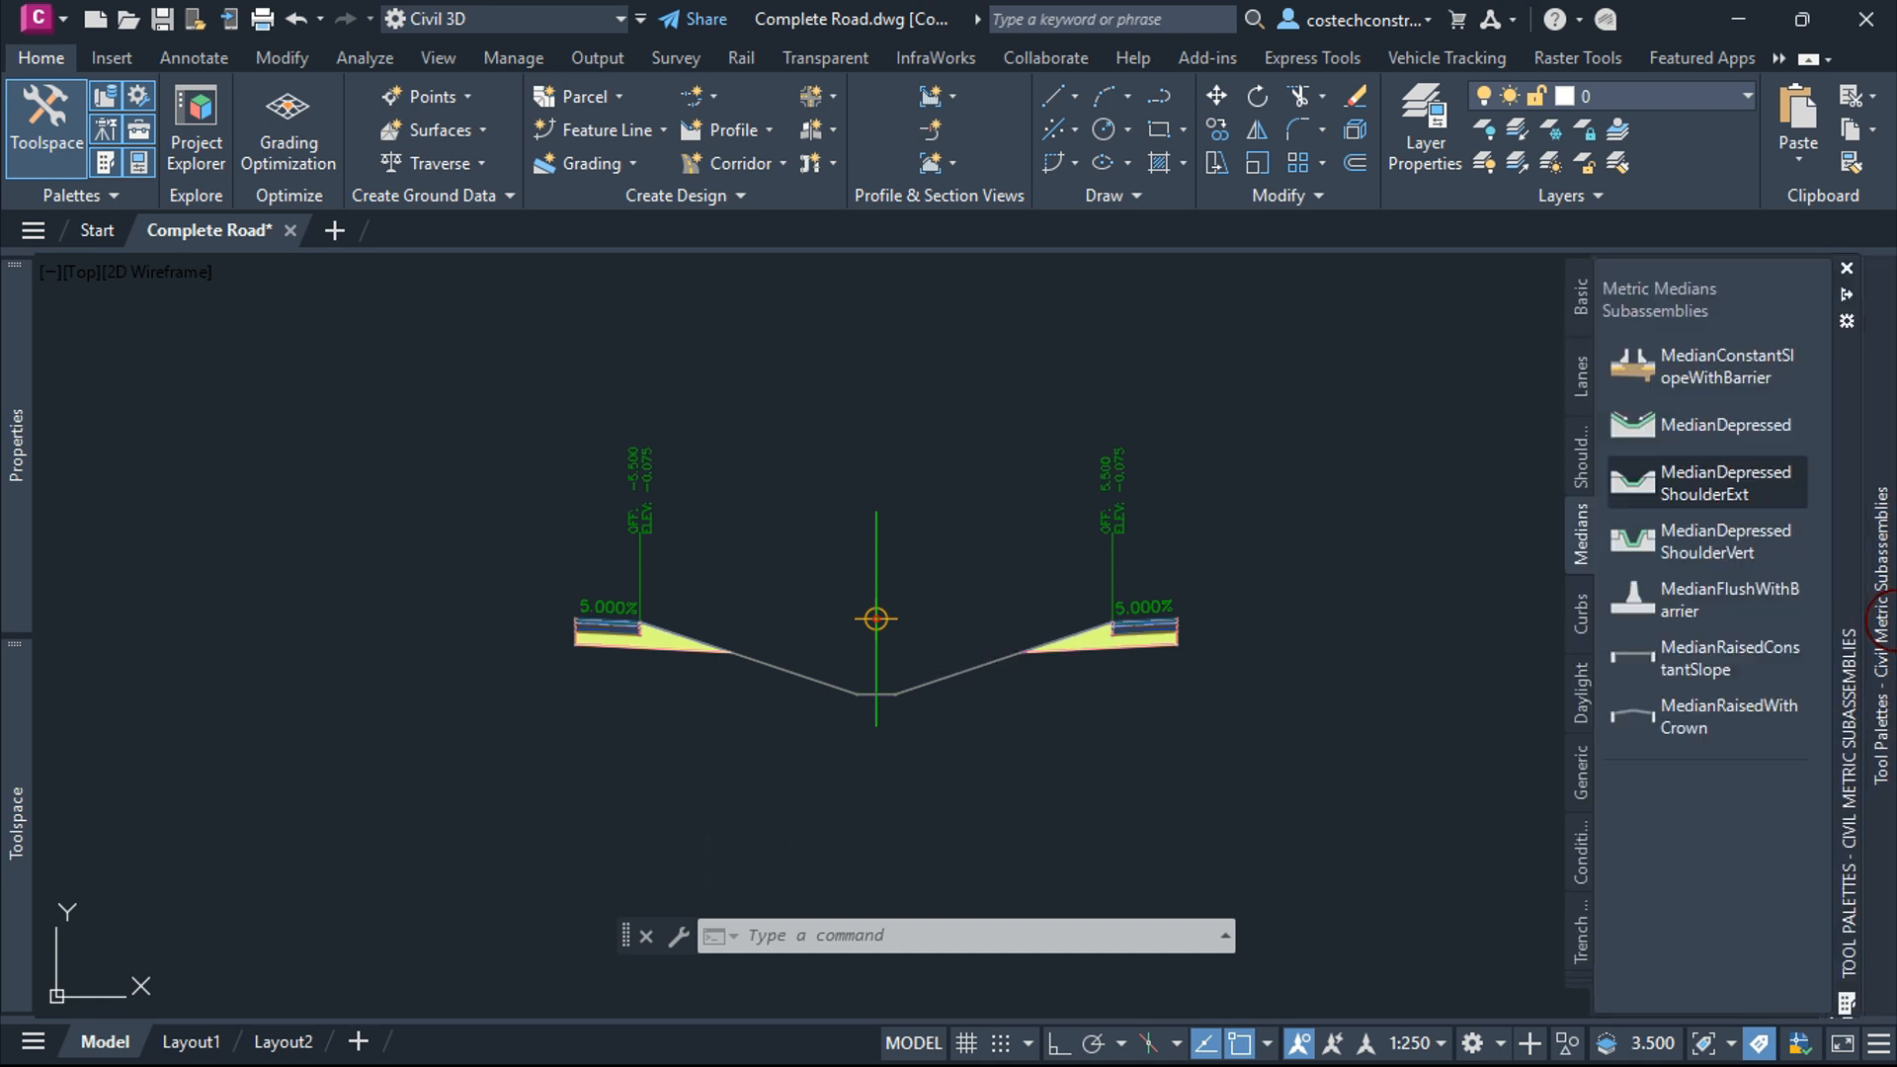
click(1578, 381)
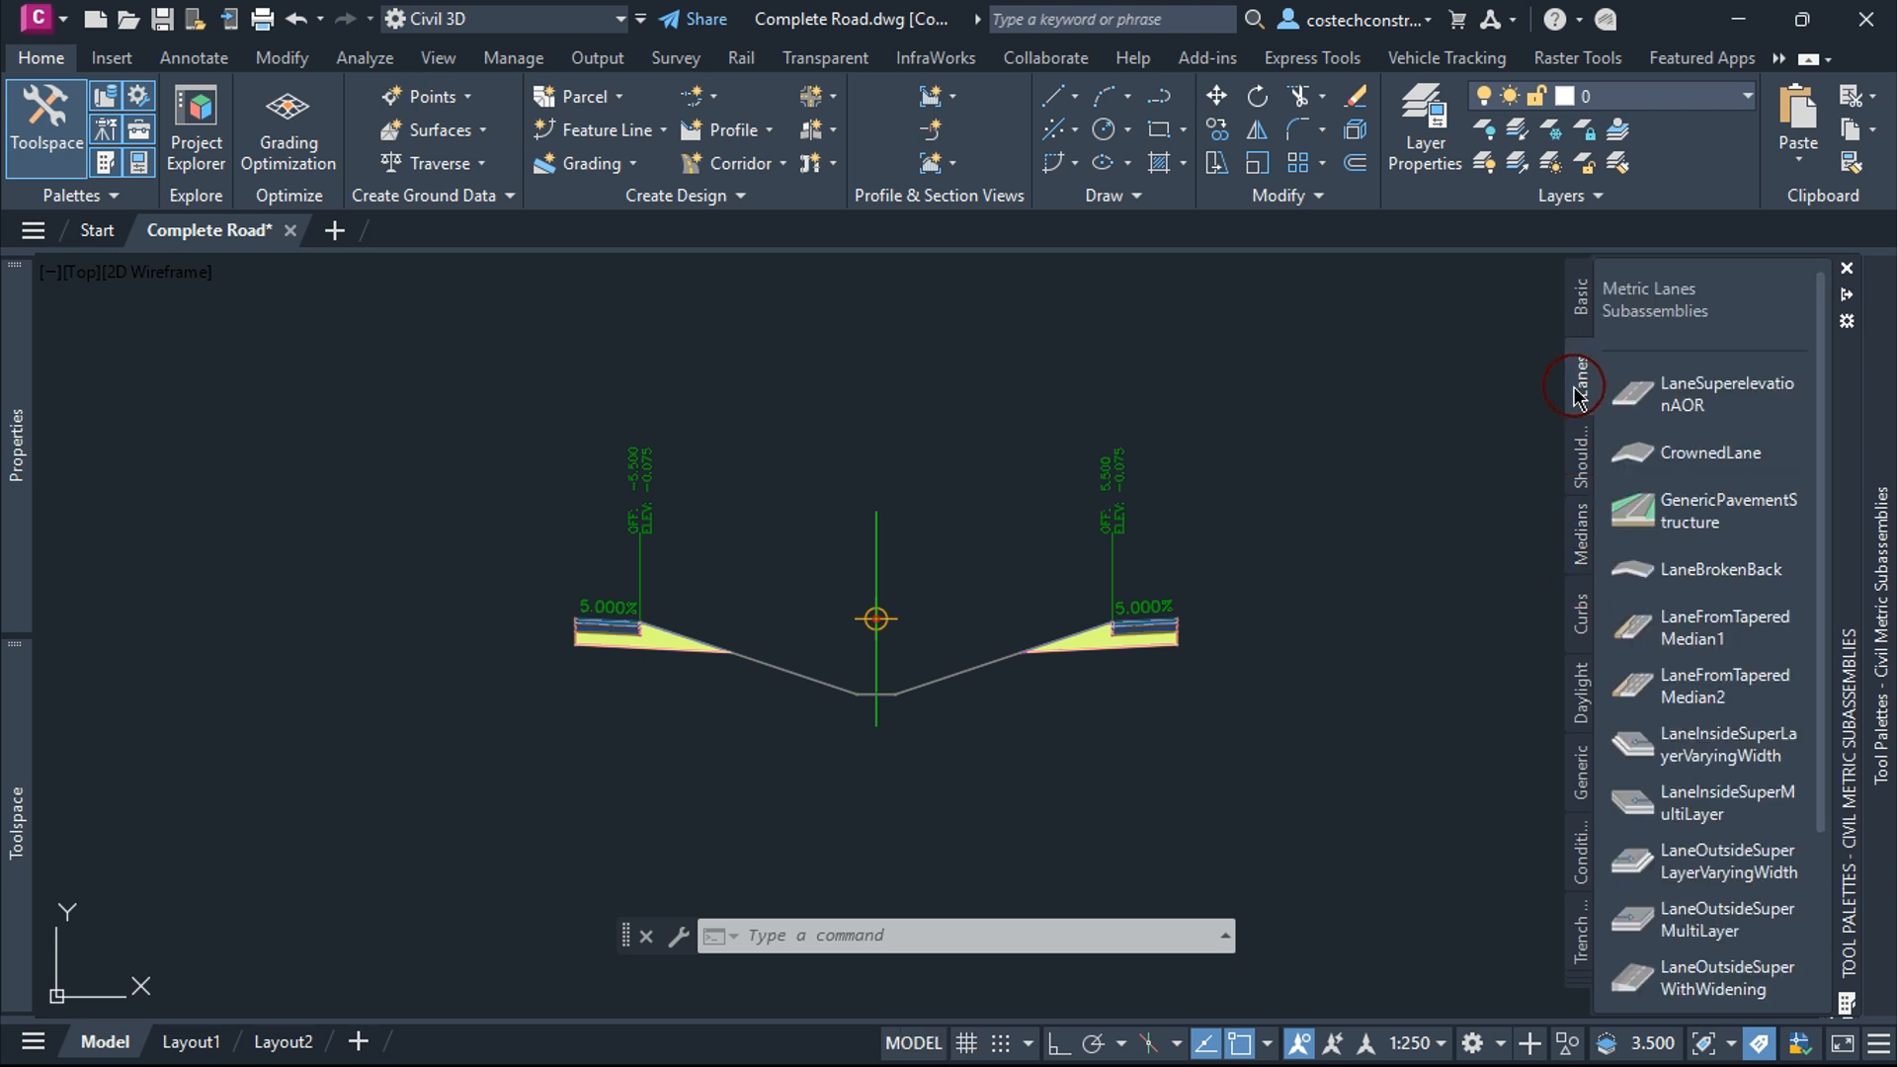
click(1701, 395)
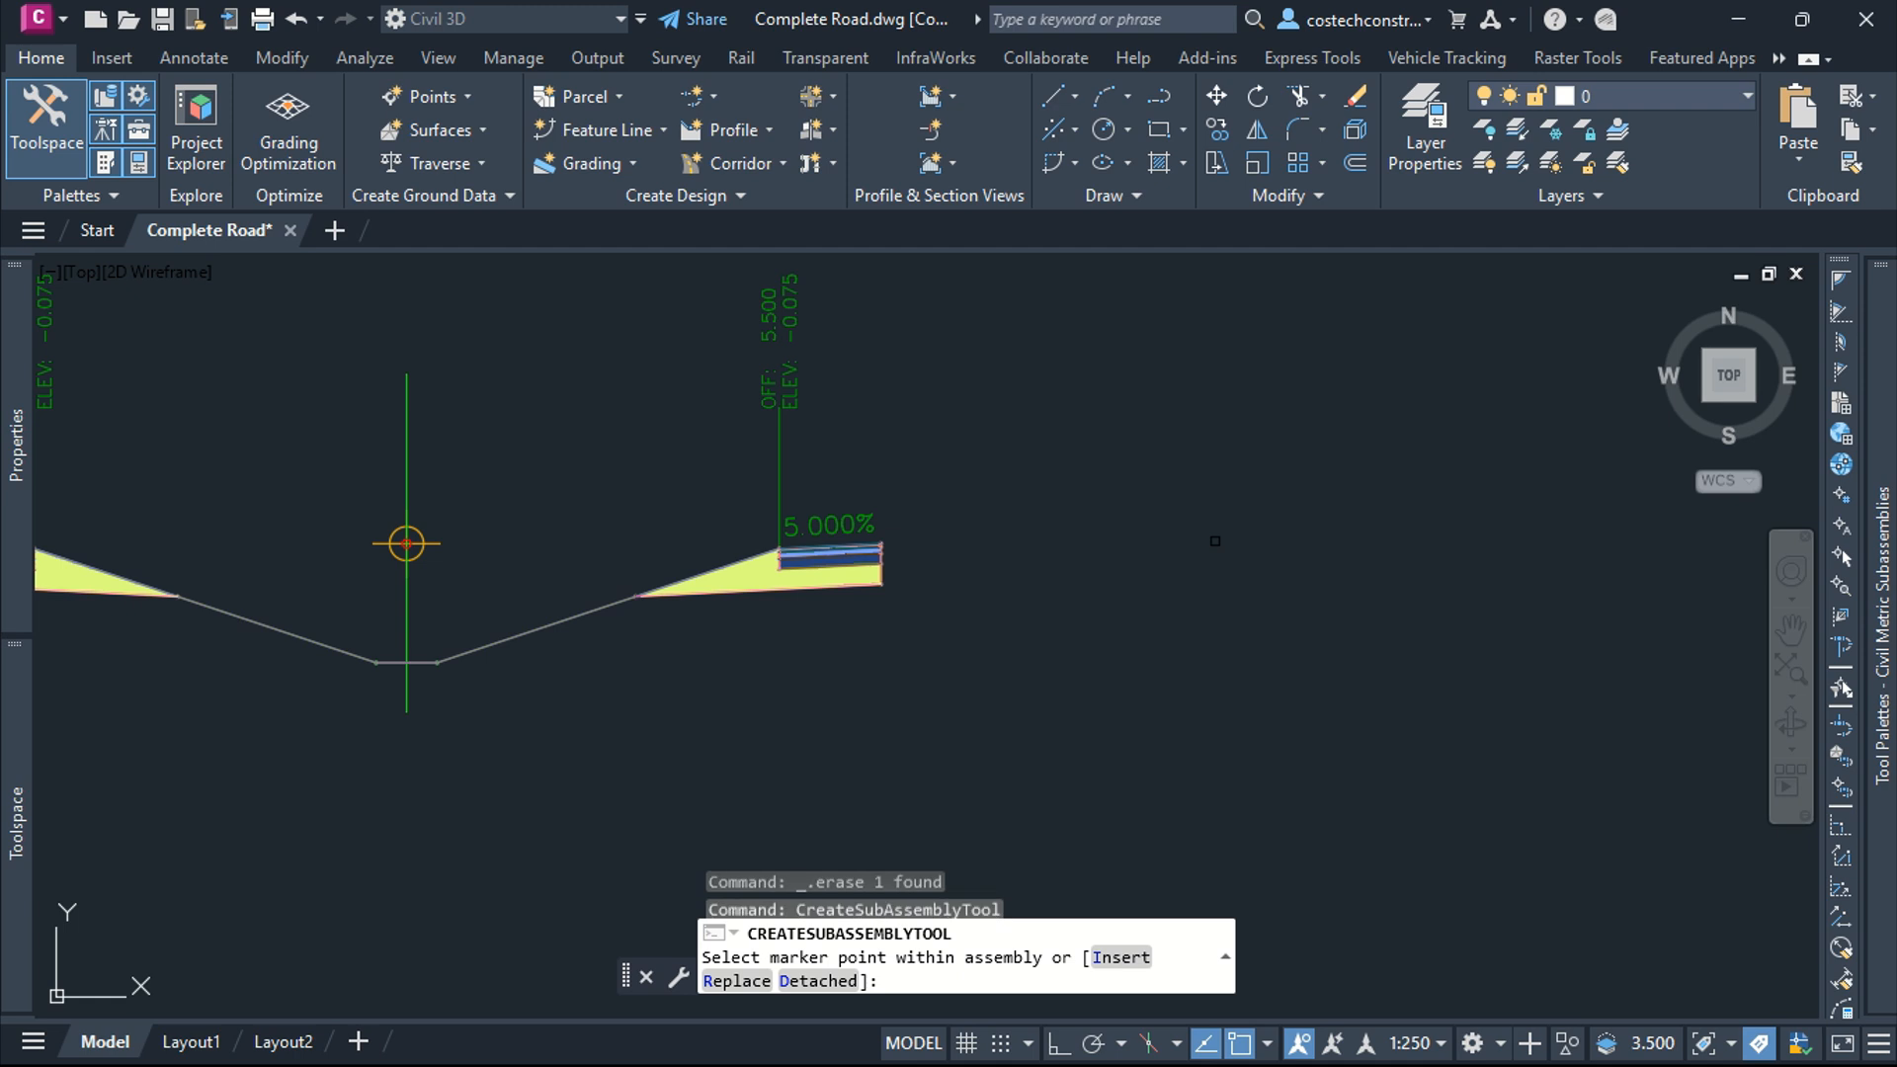
scroll(1235, 568, down, 4)
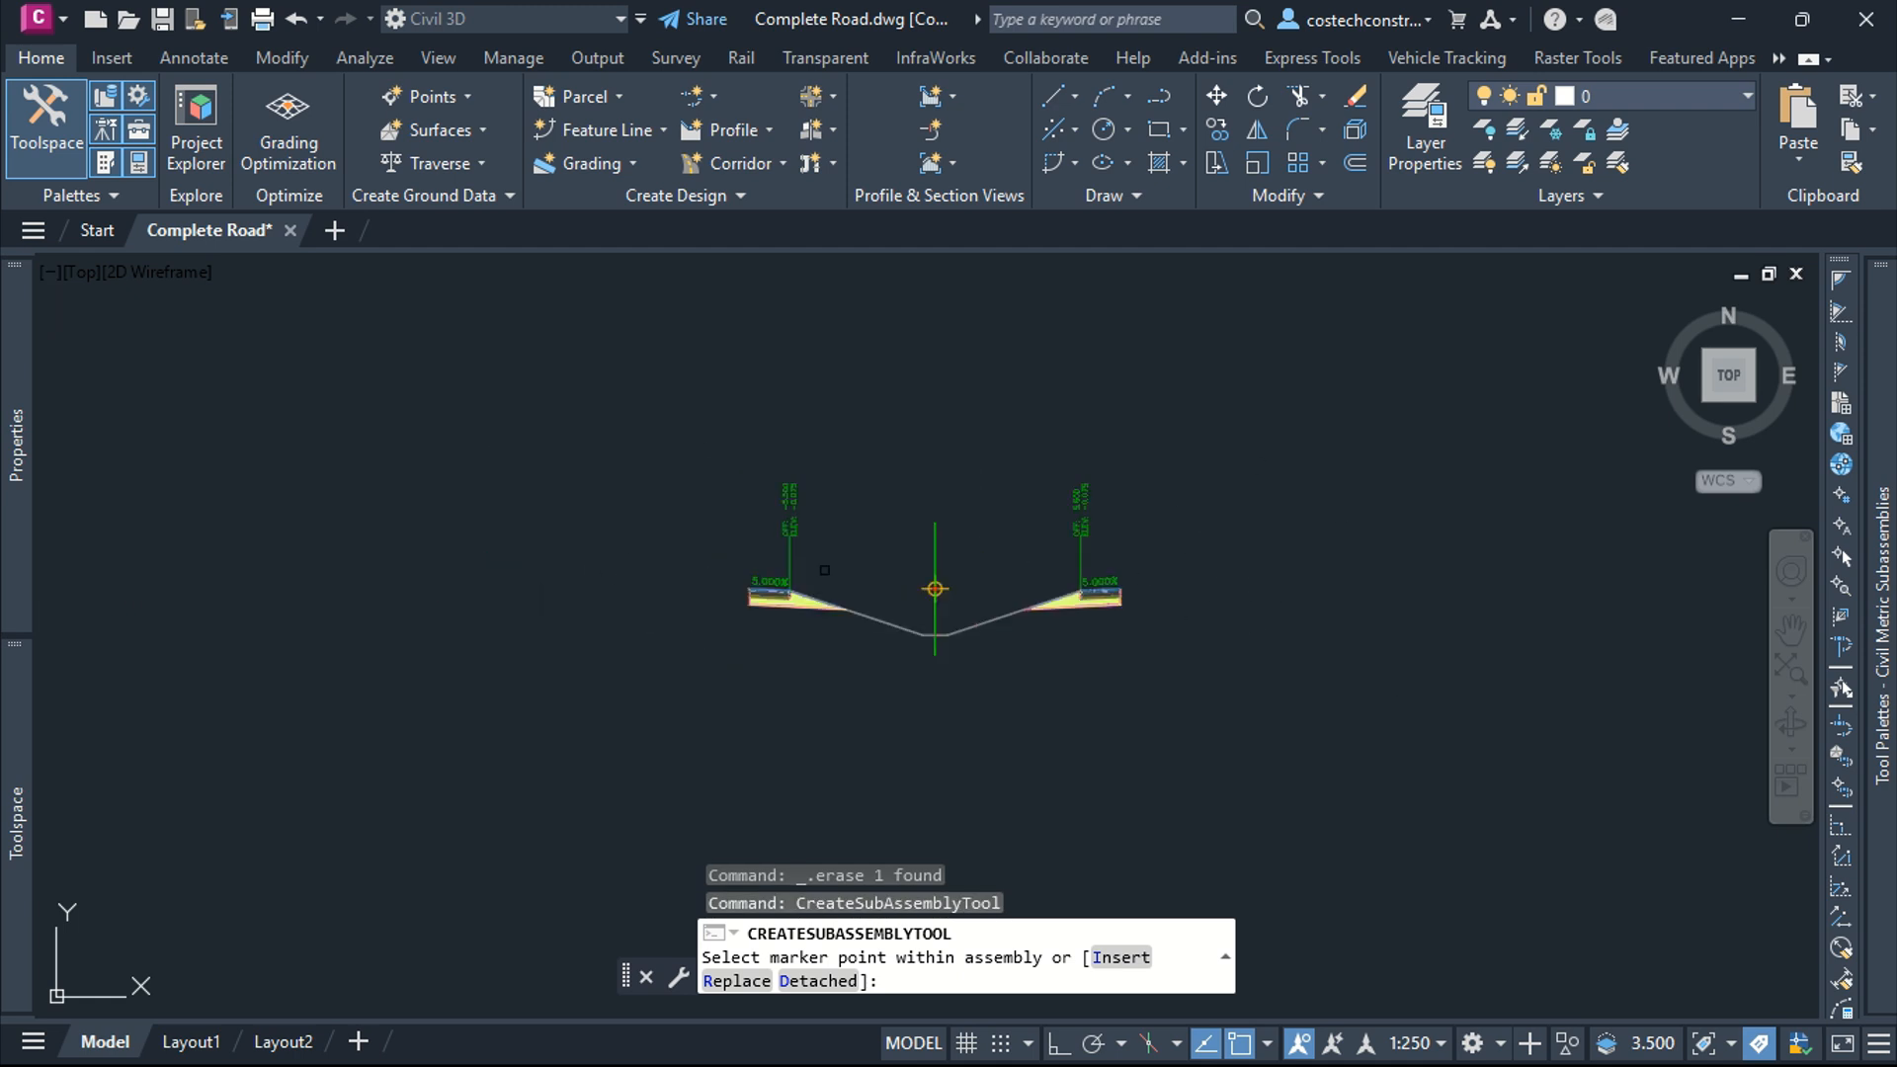
mouse_move(17, 425)
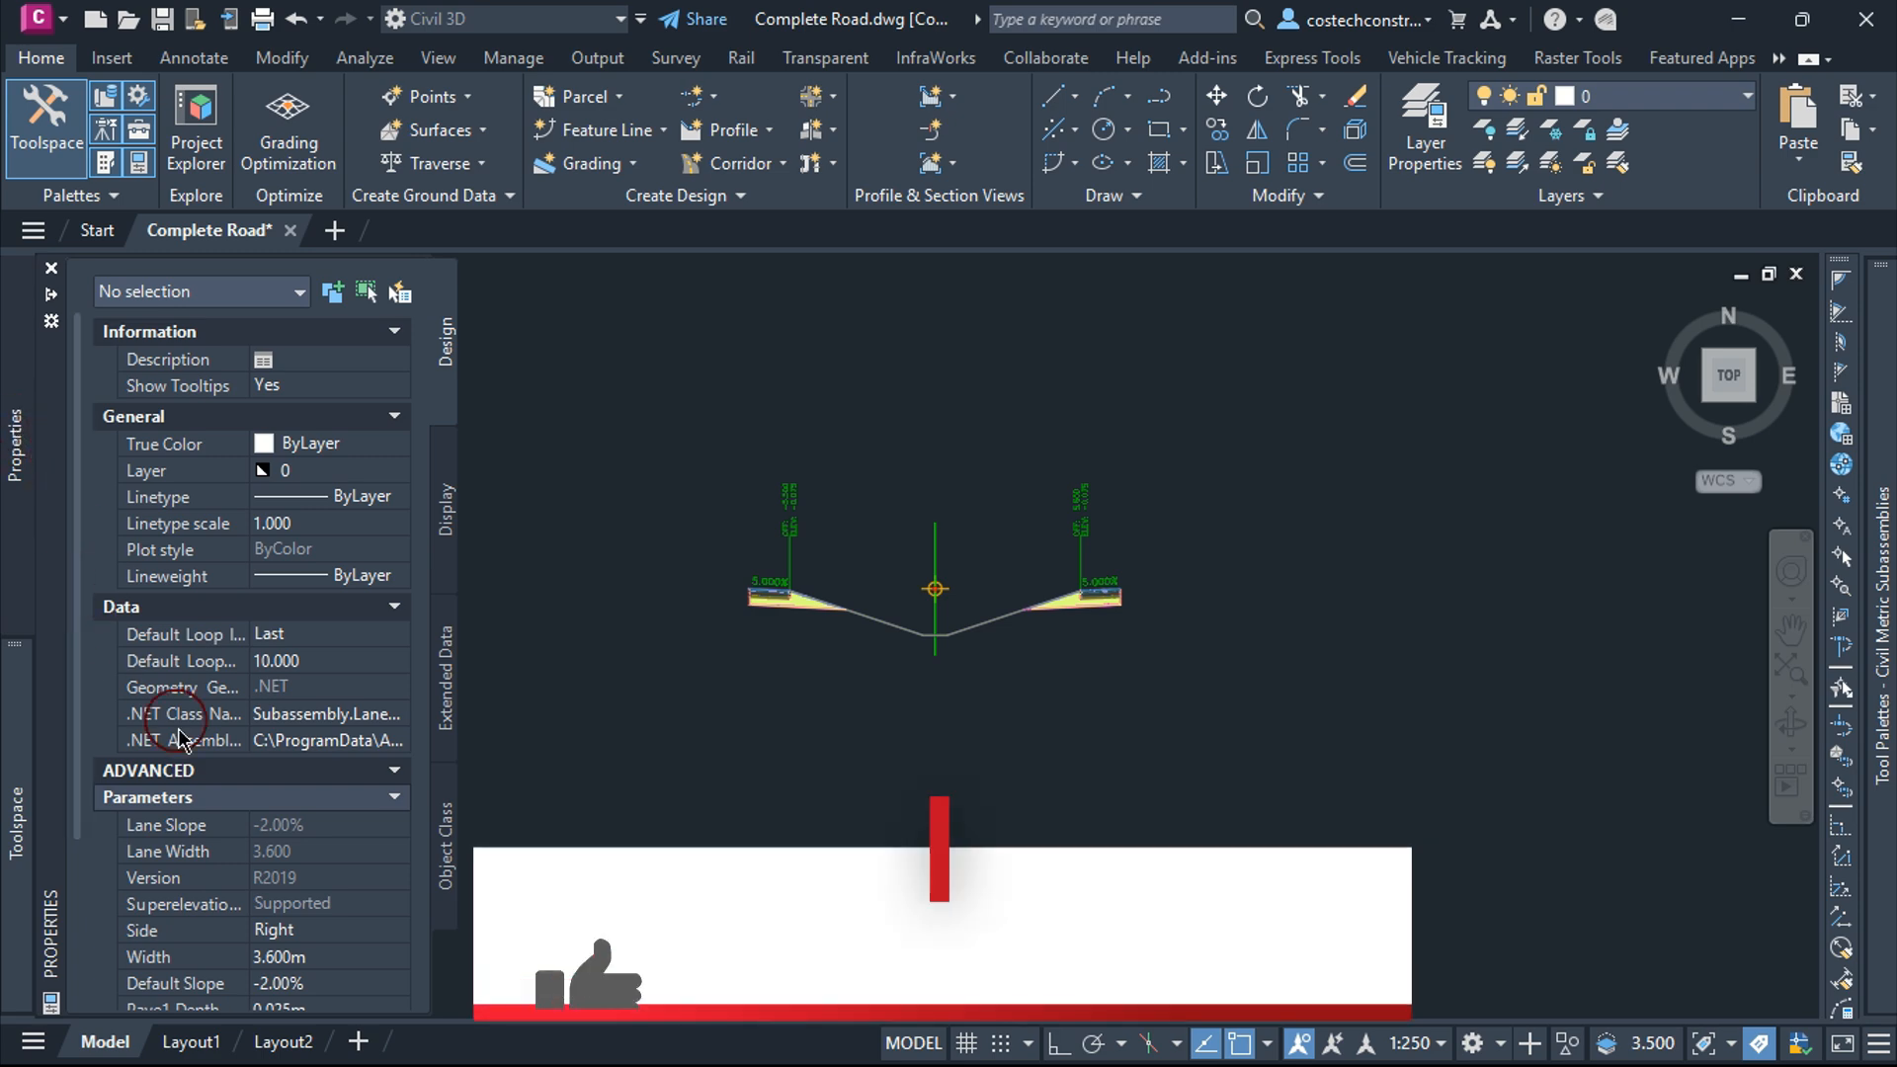
scroll(168, 711, down, 3)
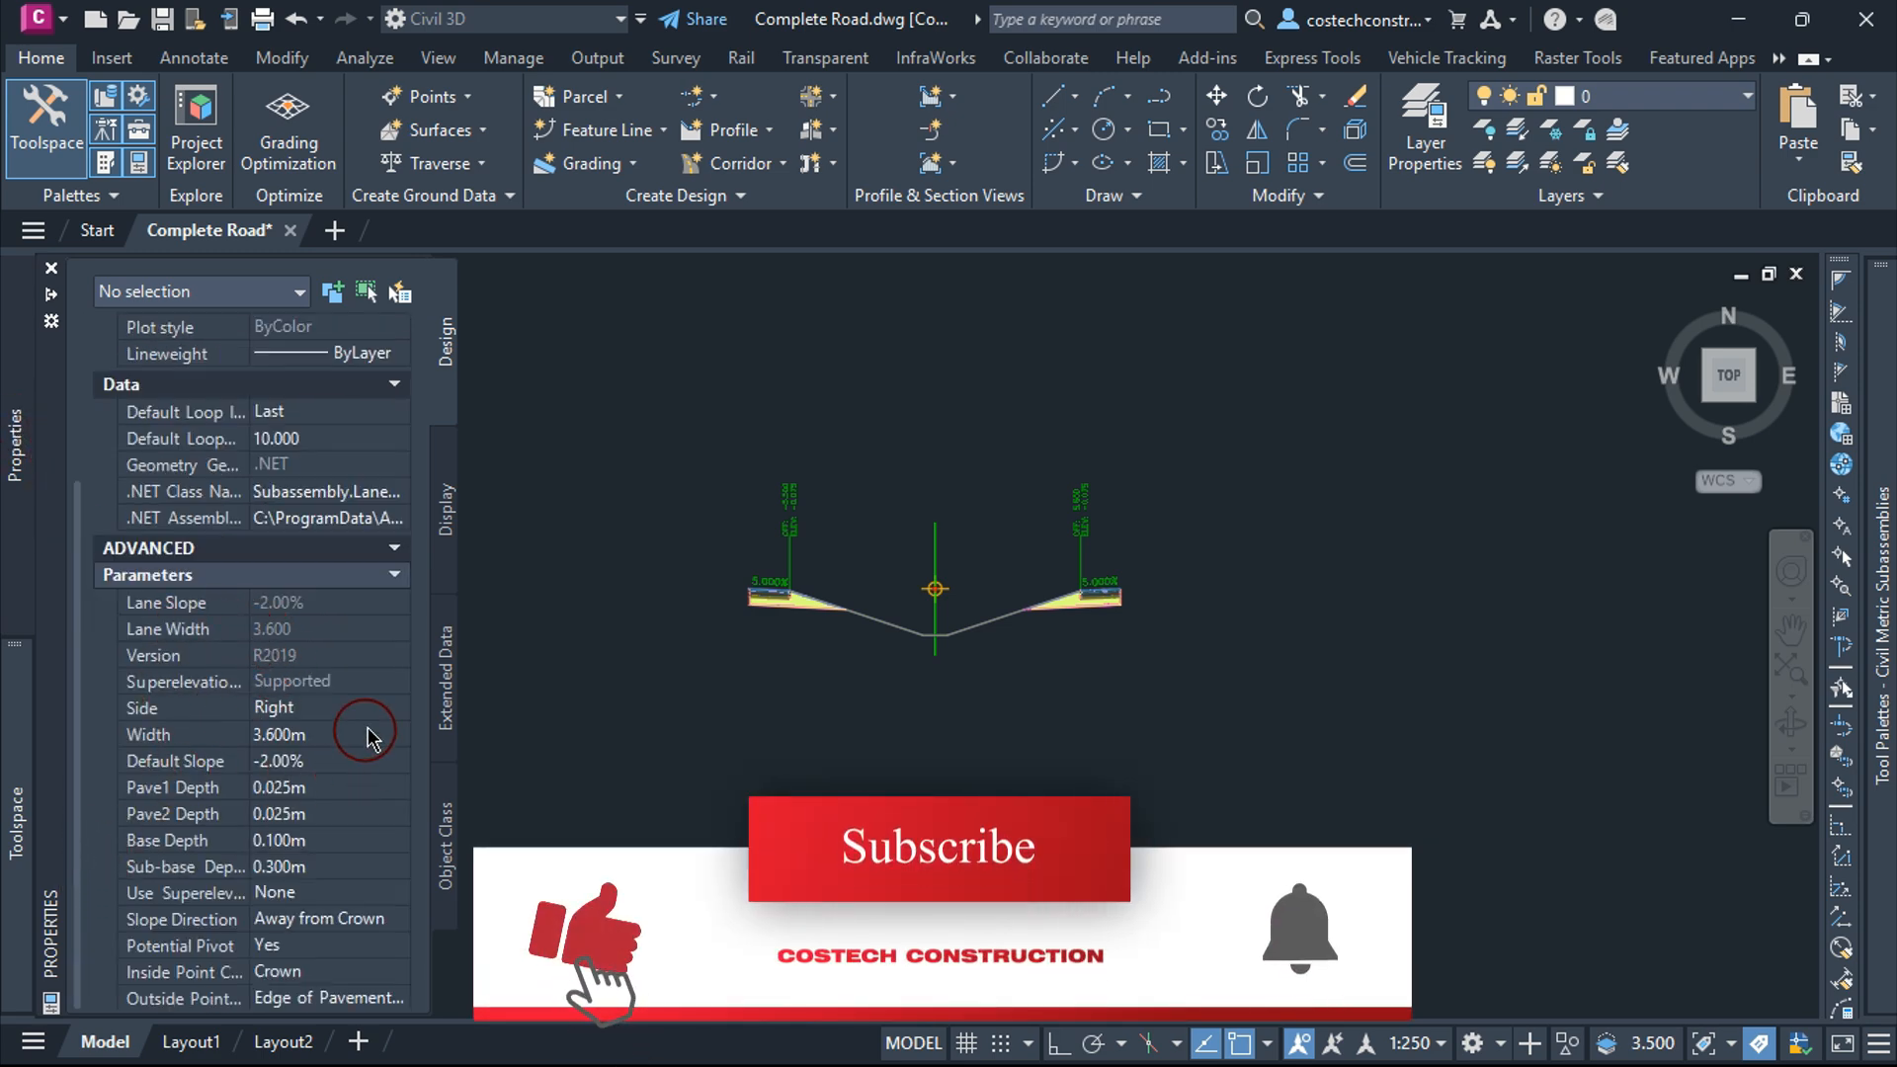
click(308, 709)
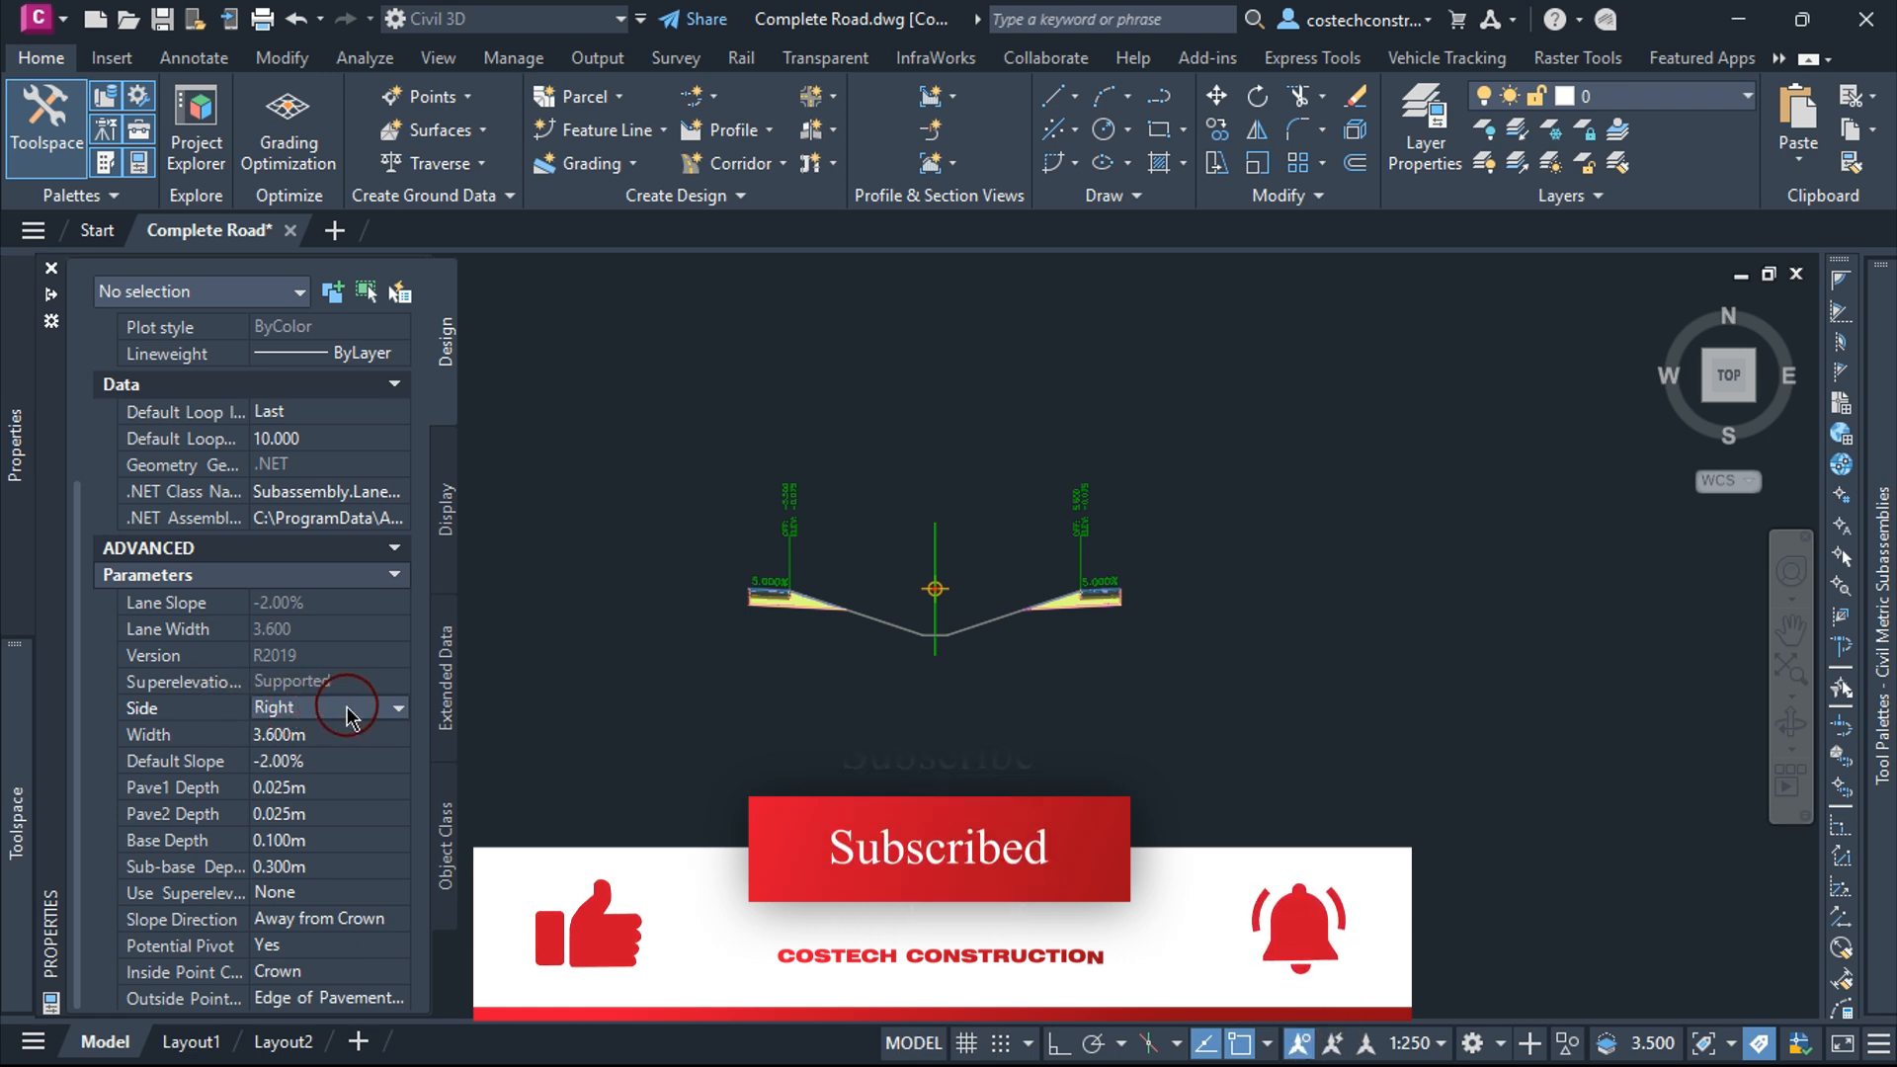
scroll(1141, 585, up, 4)
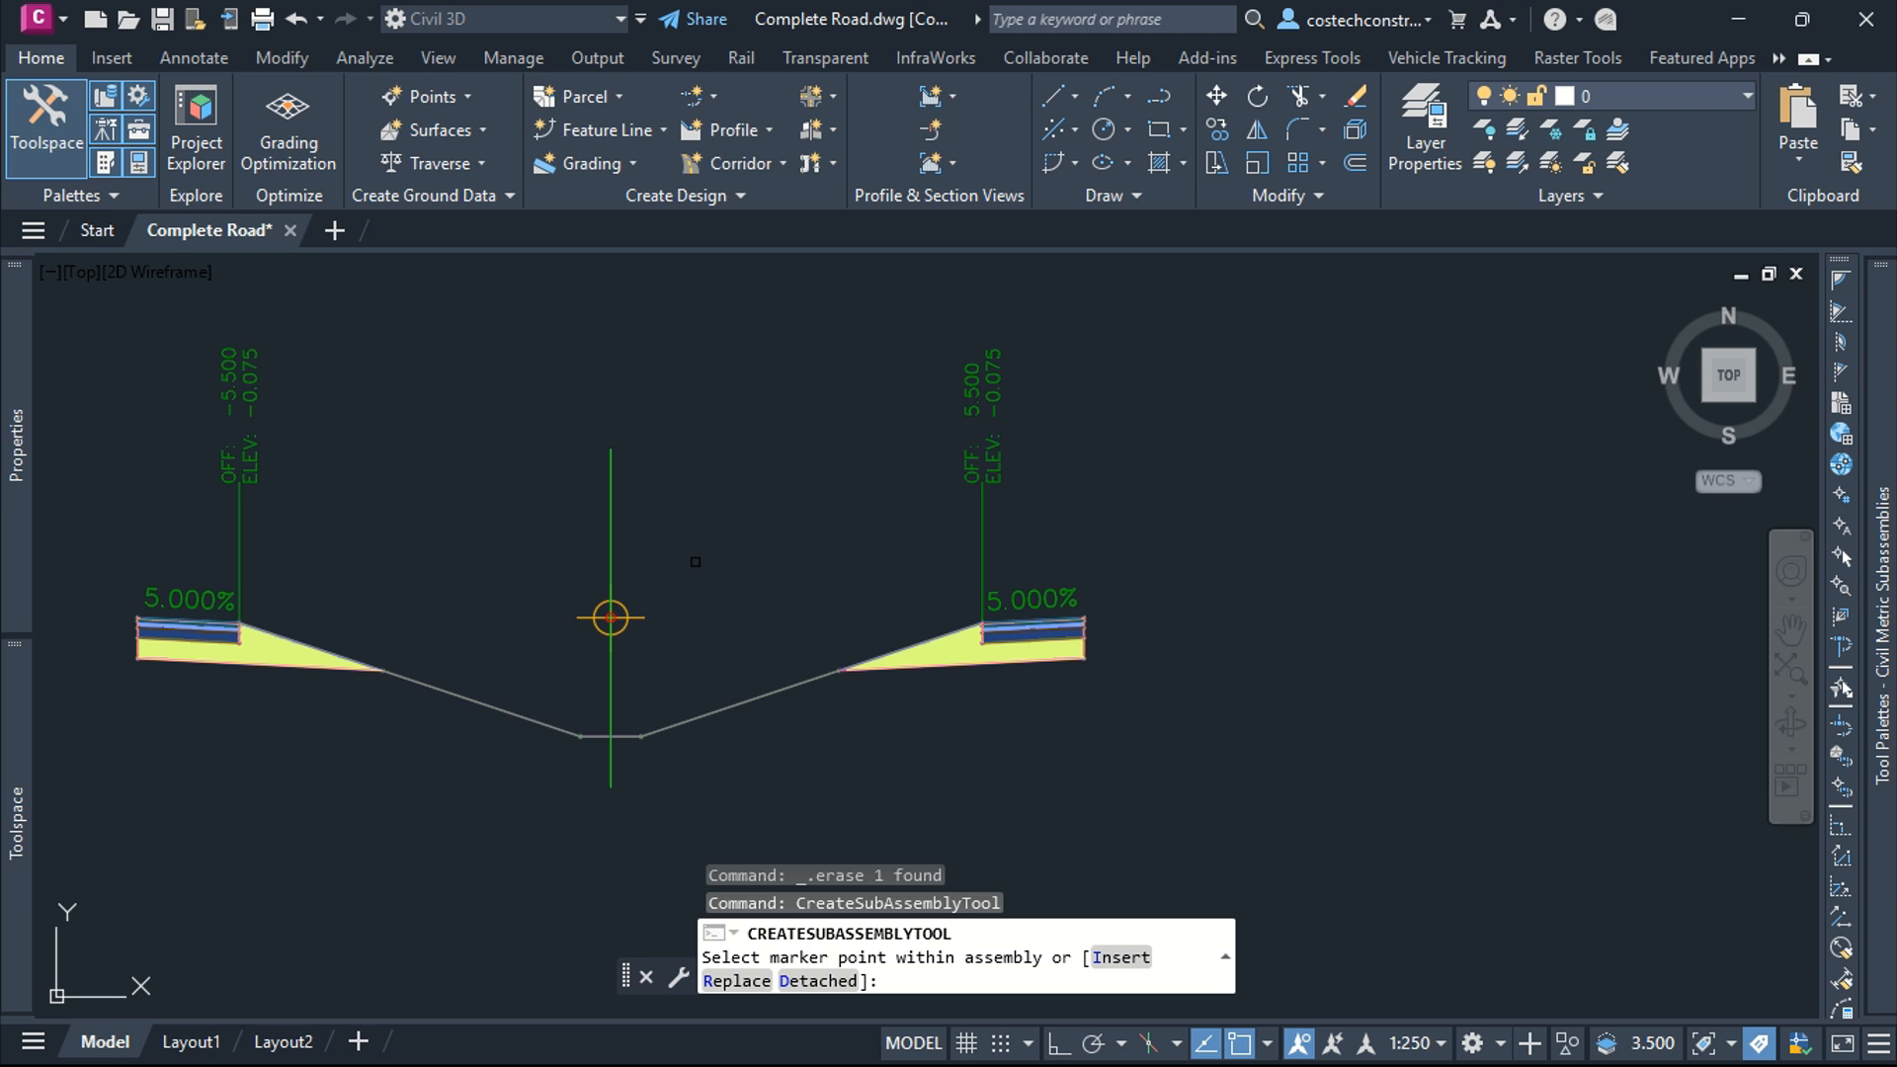
scroll(1035, 571, up, 12)
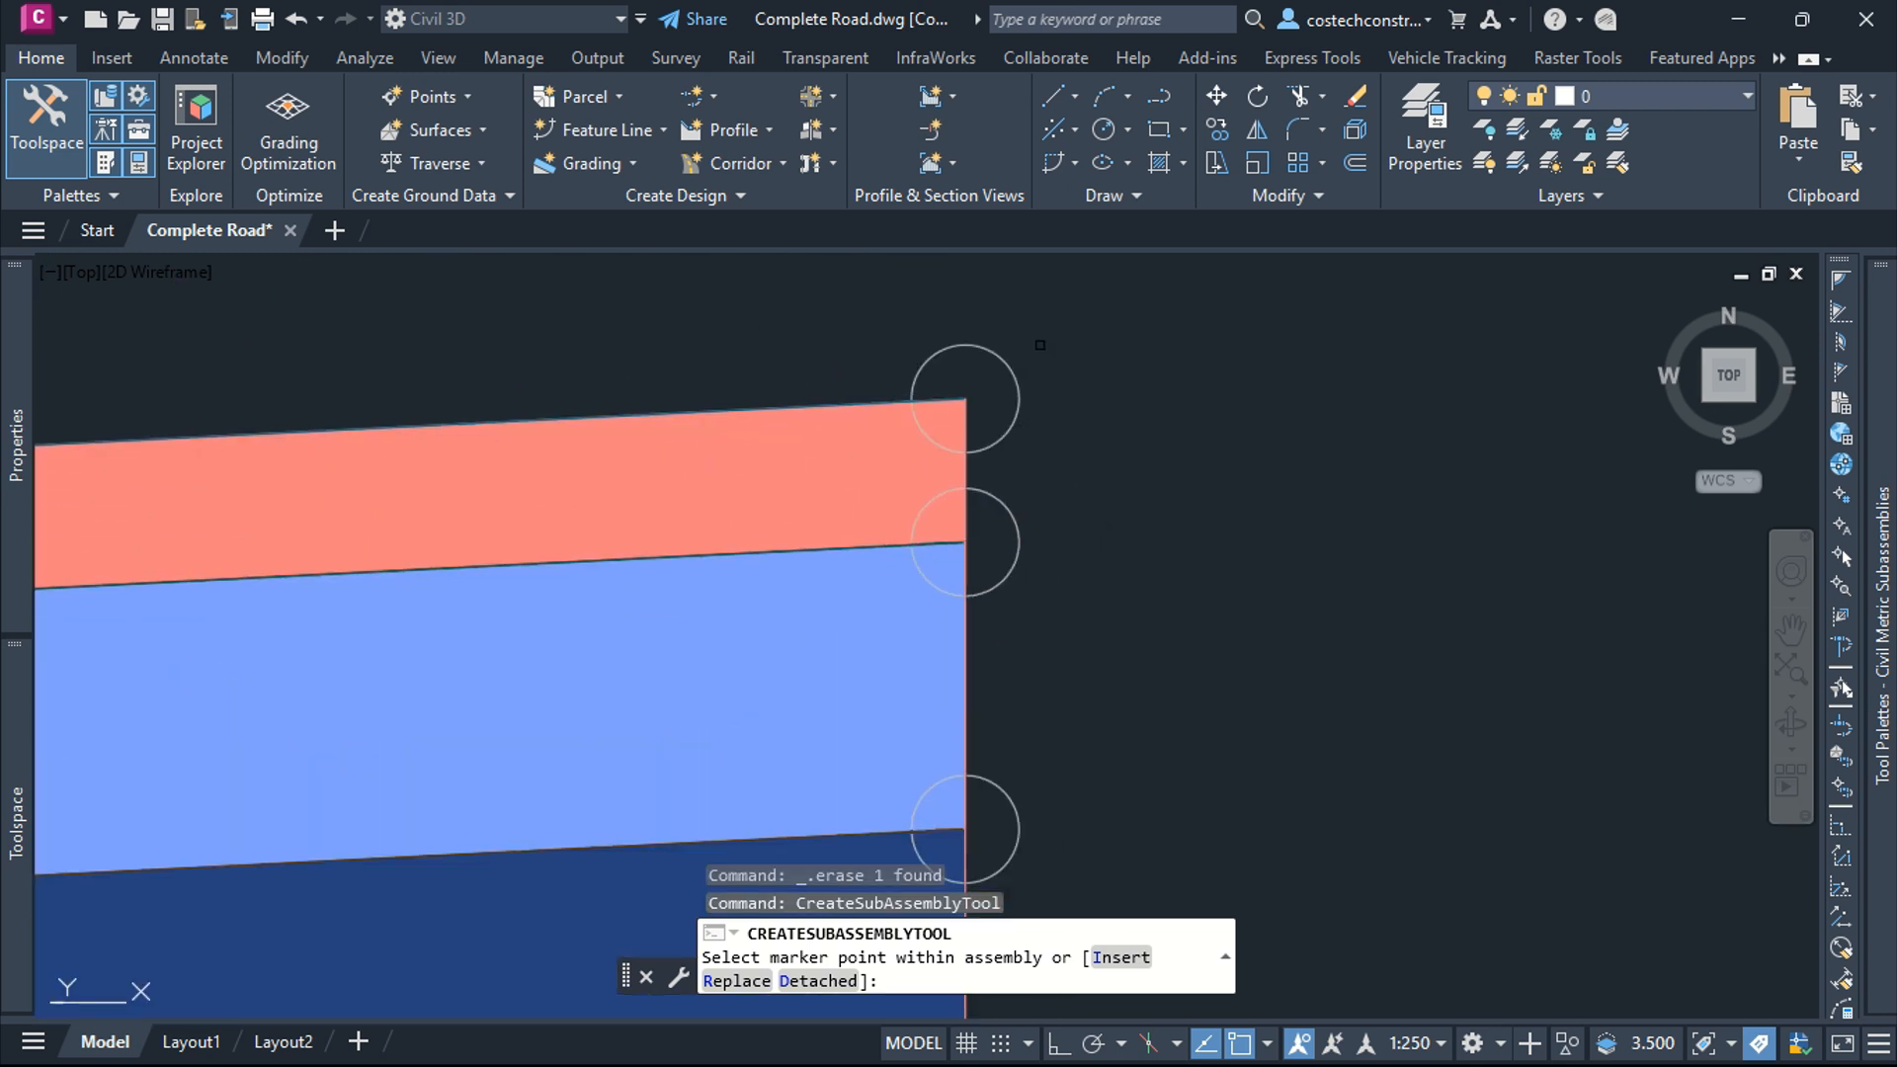
scroll(1028, 389, down, 6)
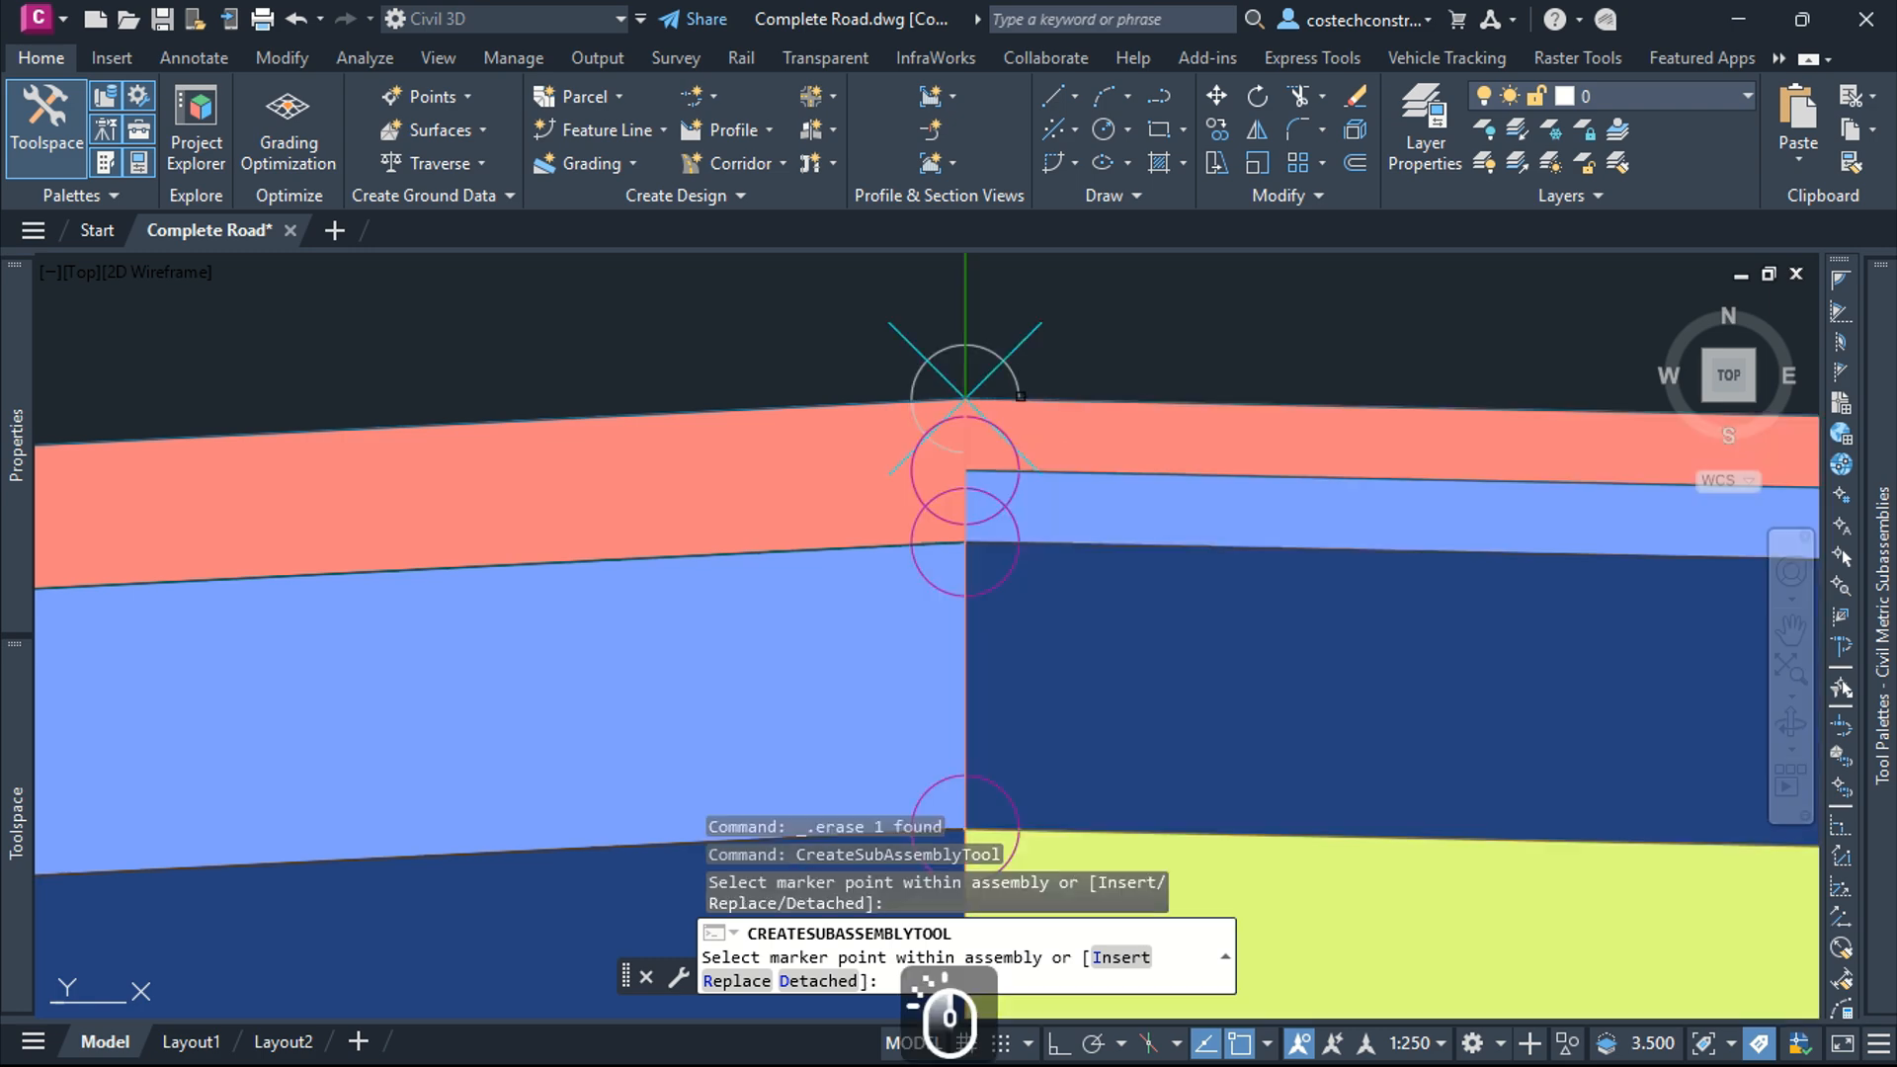
key(Escape)
Open the right lane's subassembly parameters and set its Width to 7.3 m
click(1114, 554)
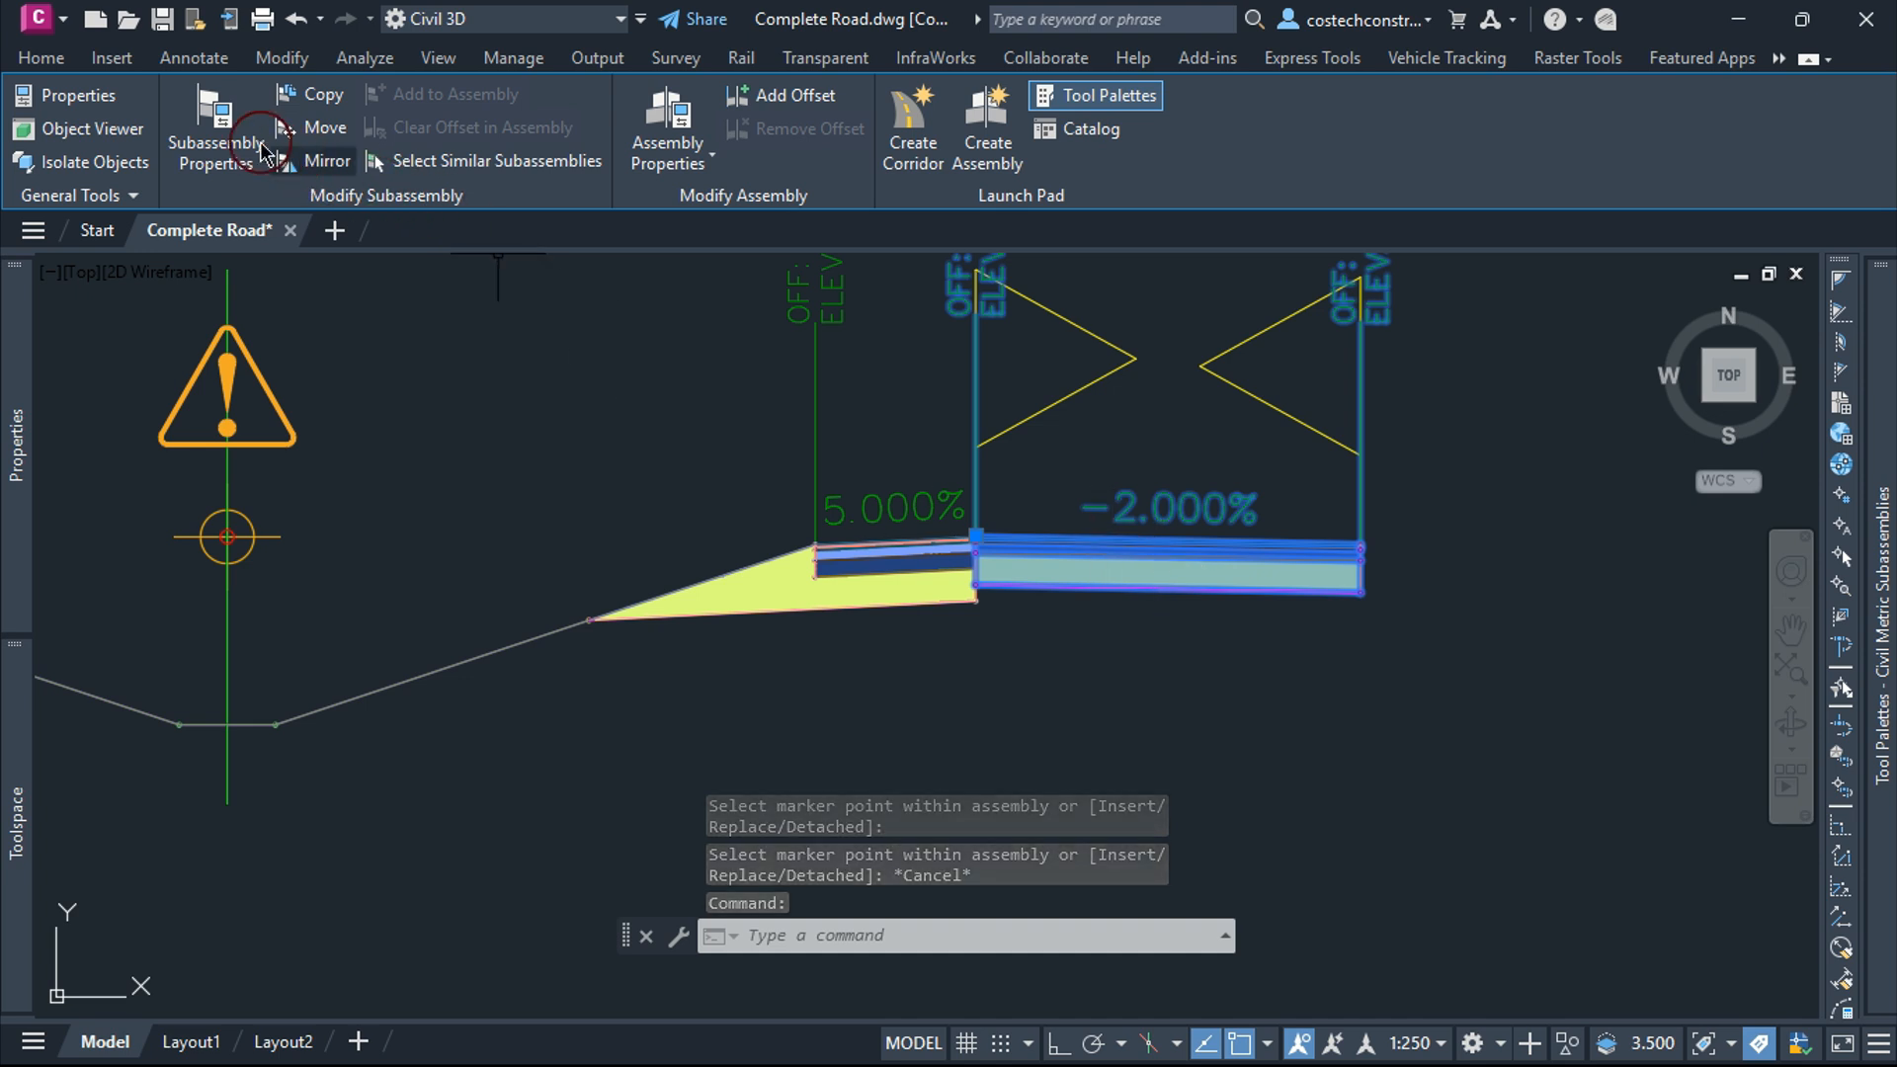
click(215, 128)
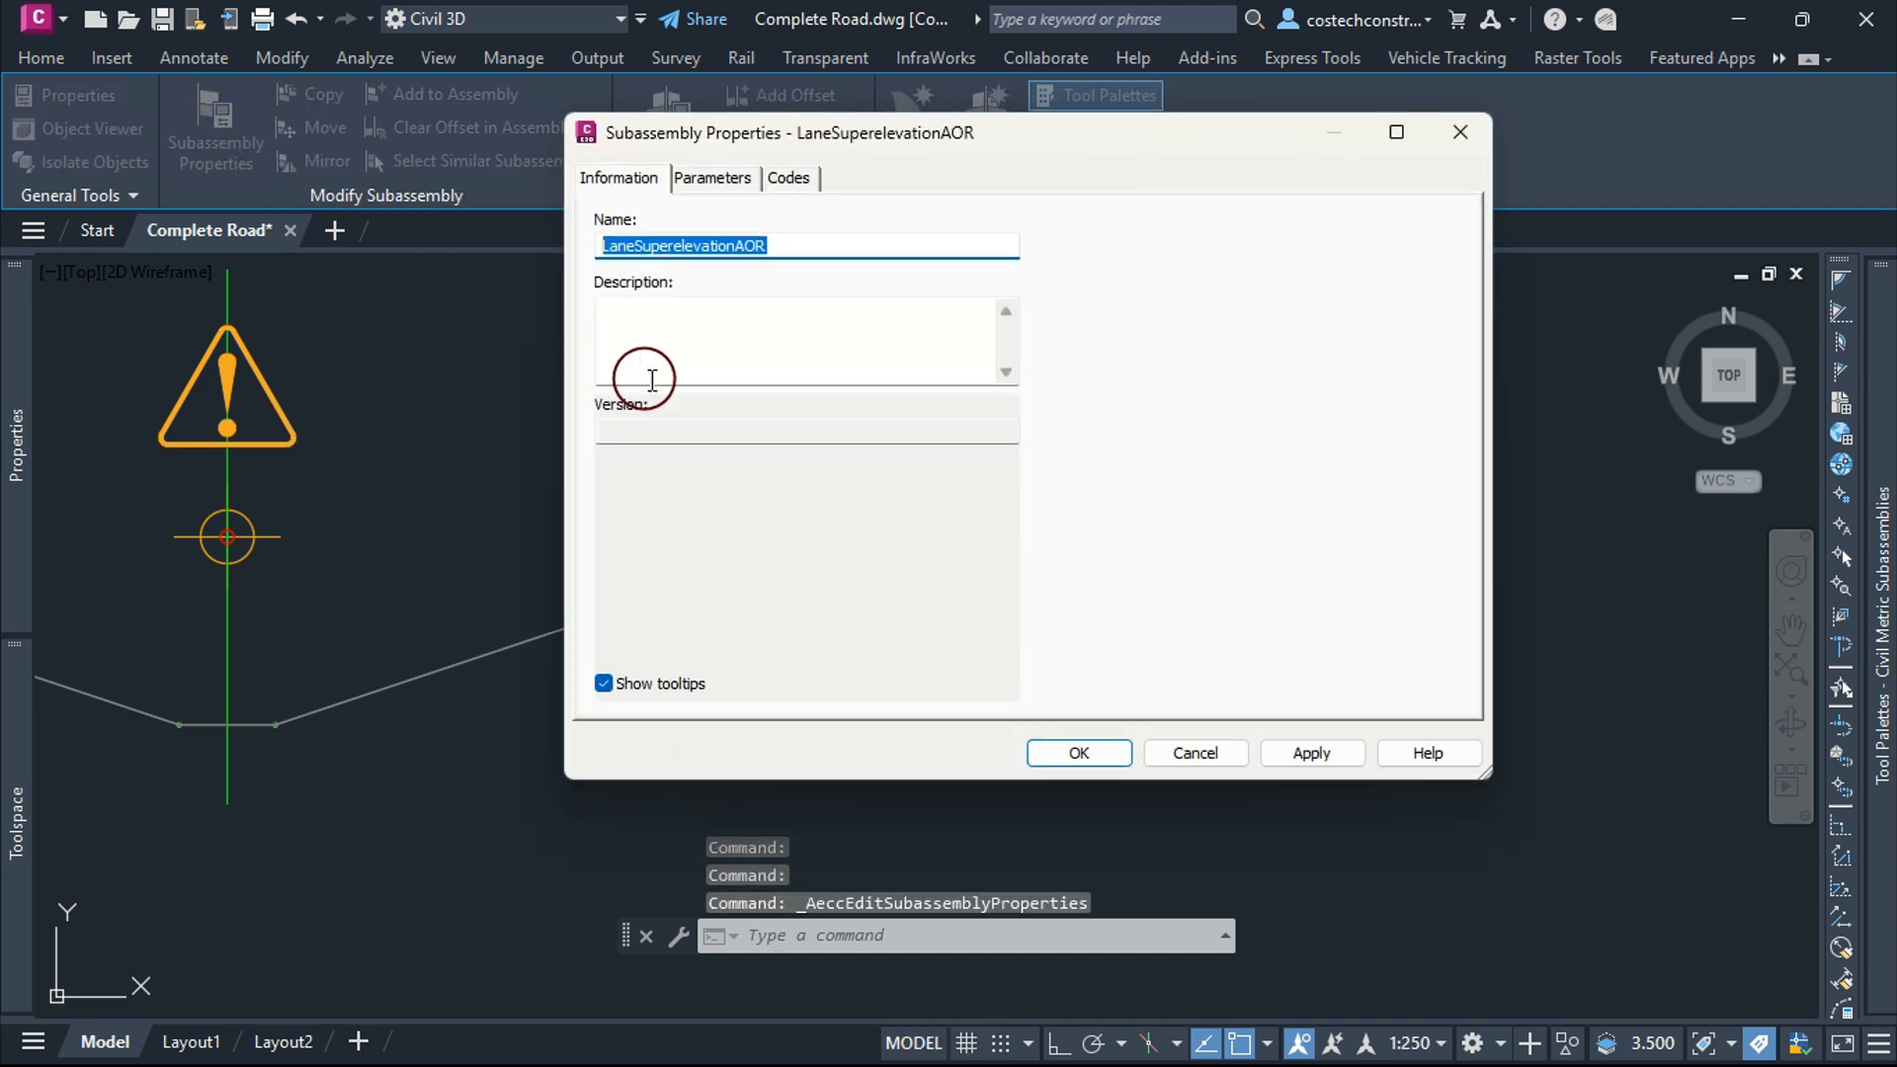
click(712, 179)
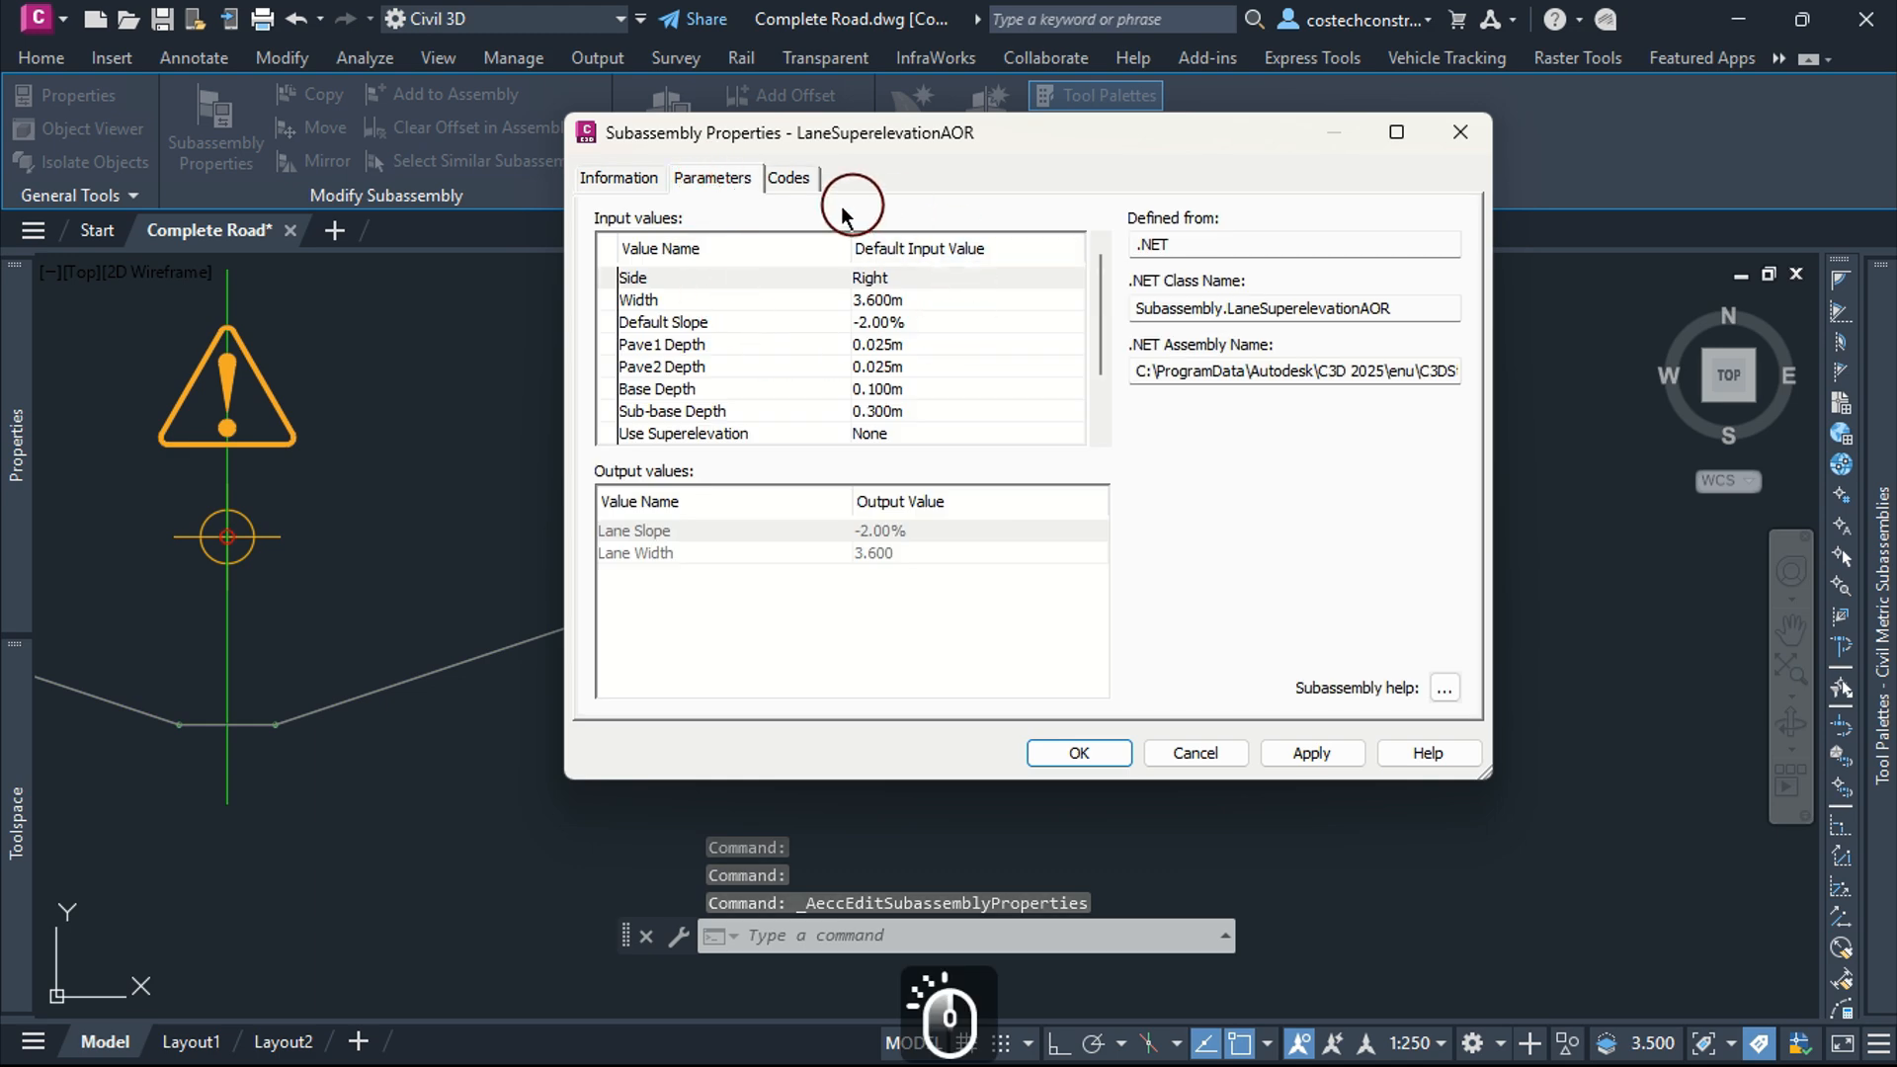
click(1395, 131)
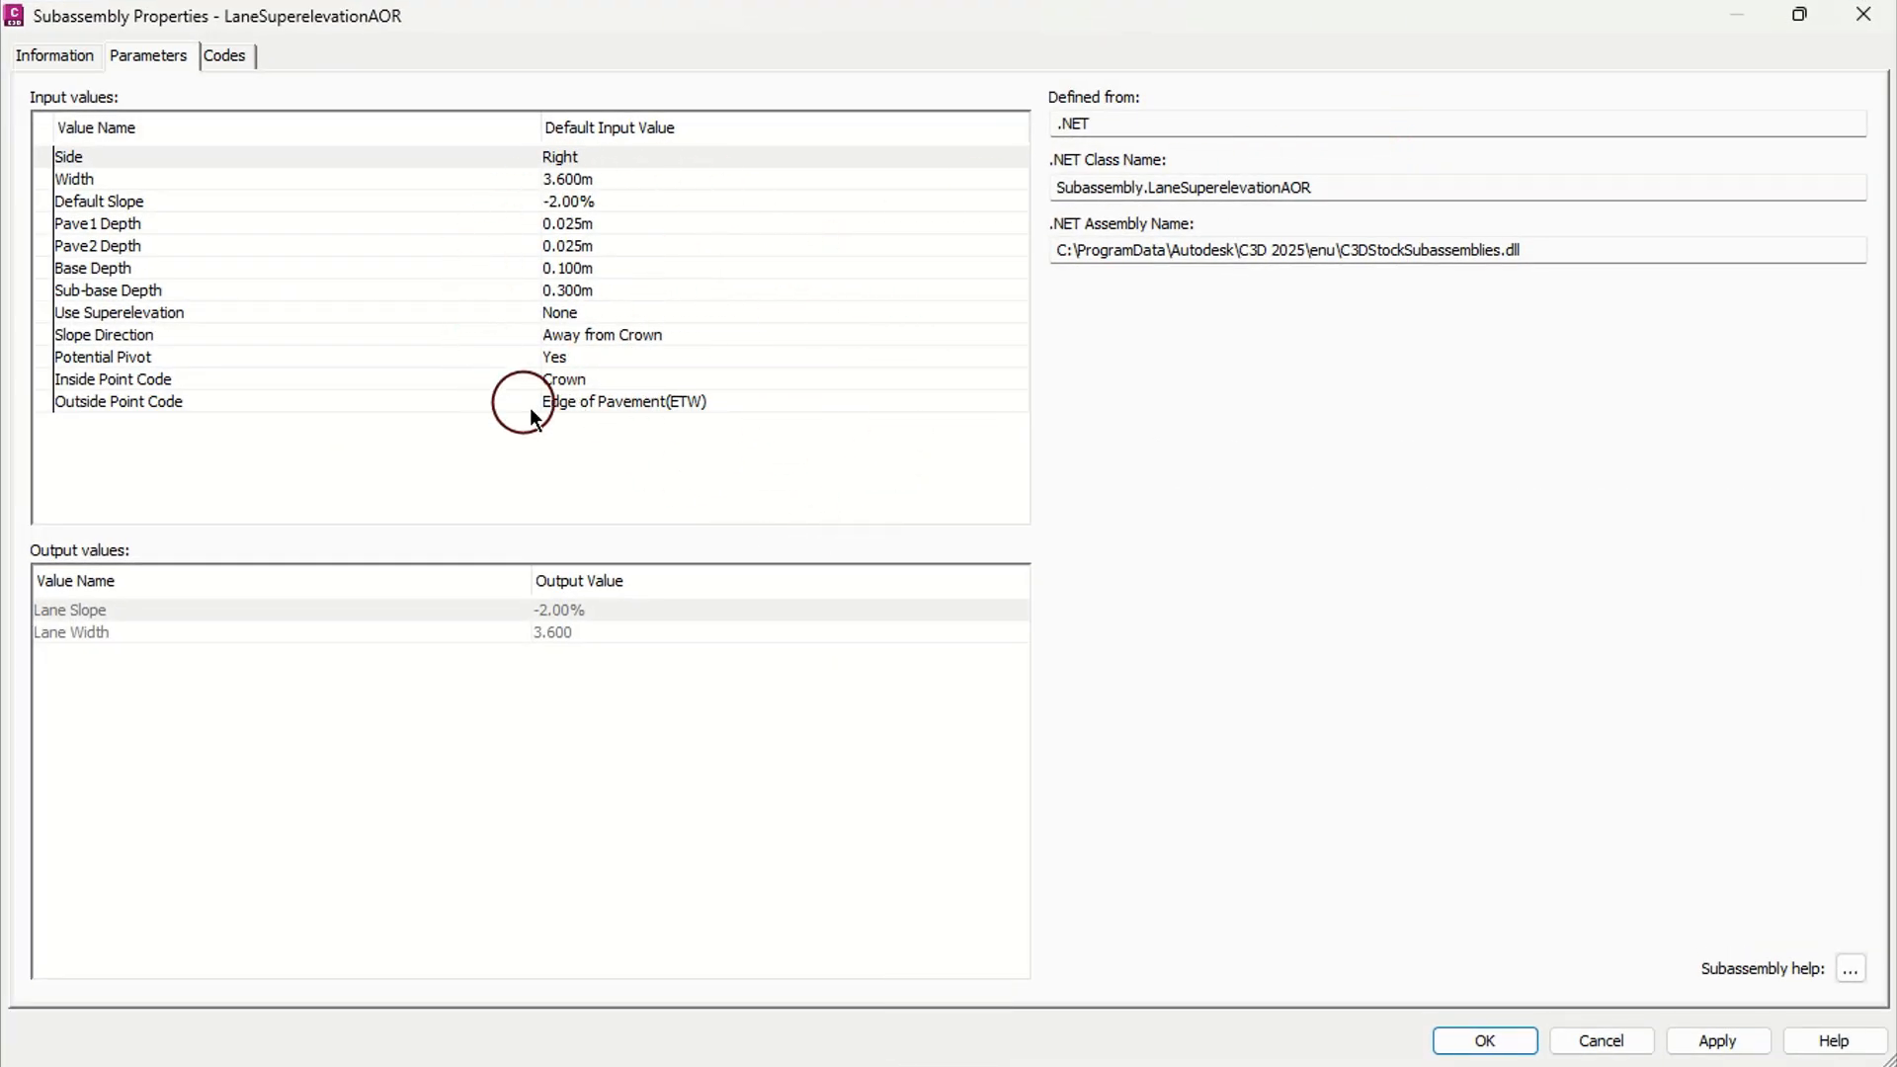
click(578, 181)
click(629, 174)
text(7.3)
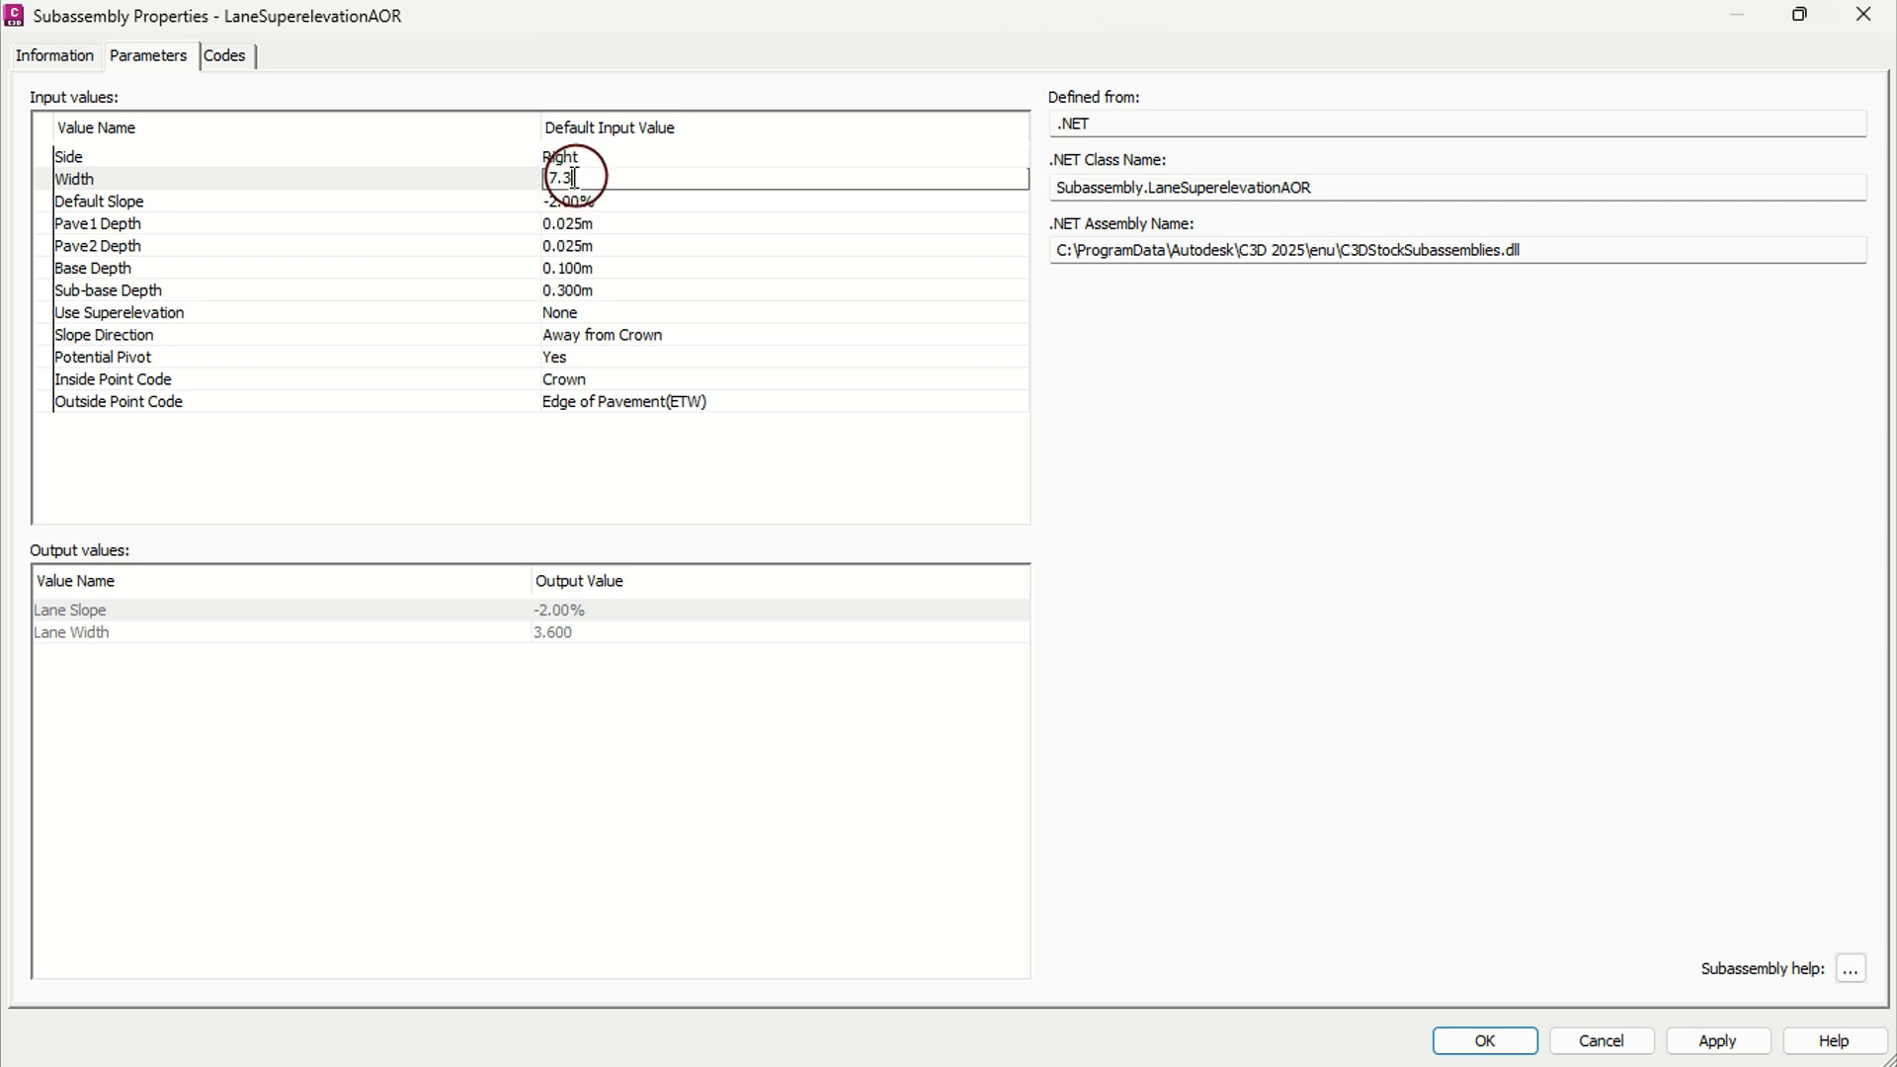
click(649, 43)
Set the right lane's Default Slope to -2.5%
click(611, 201)
click(611, 202)
text(-)
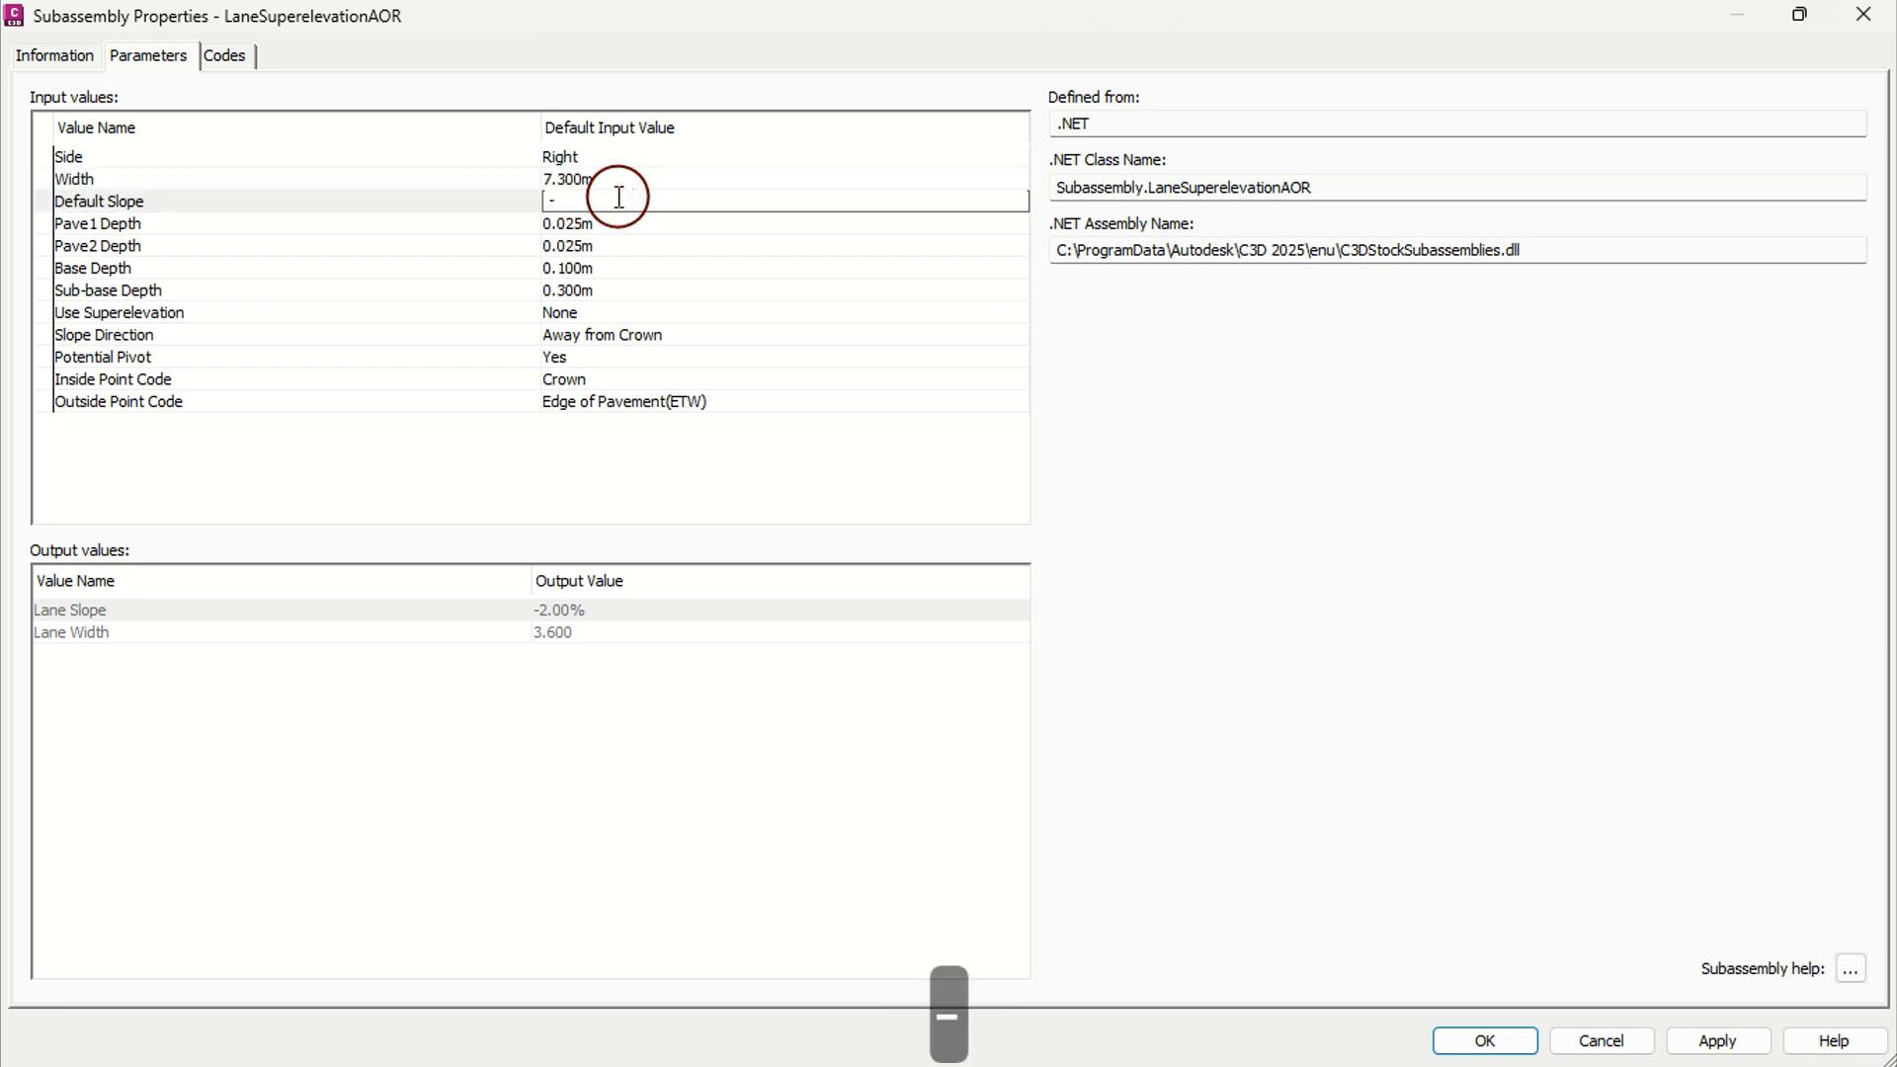
text(2.5)
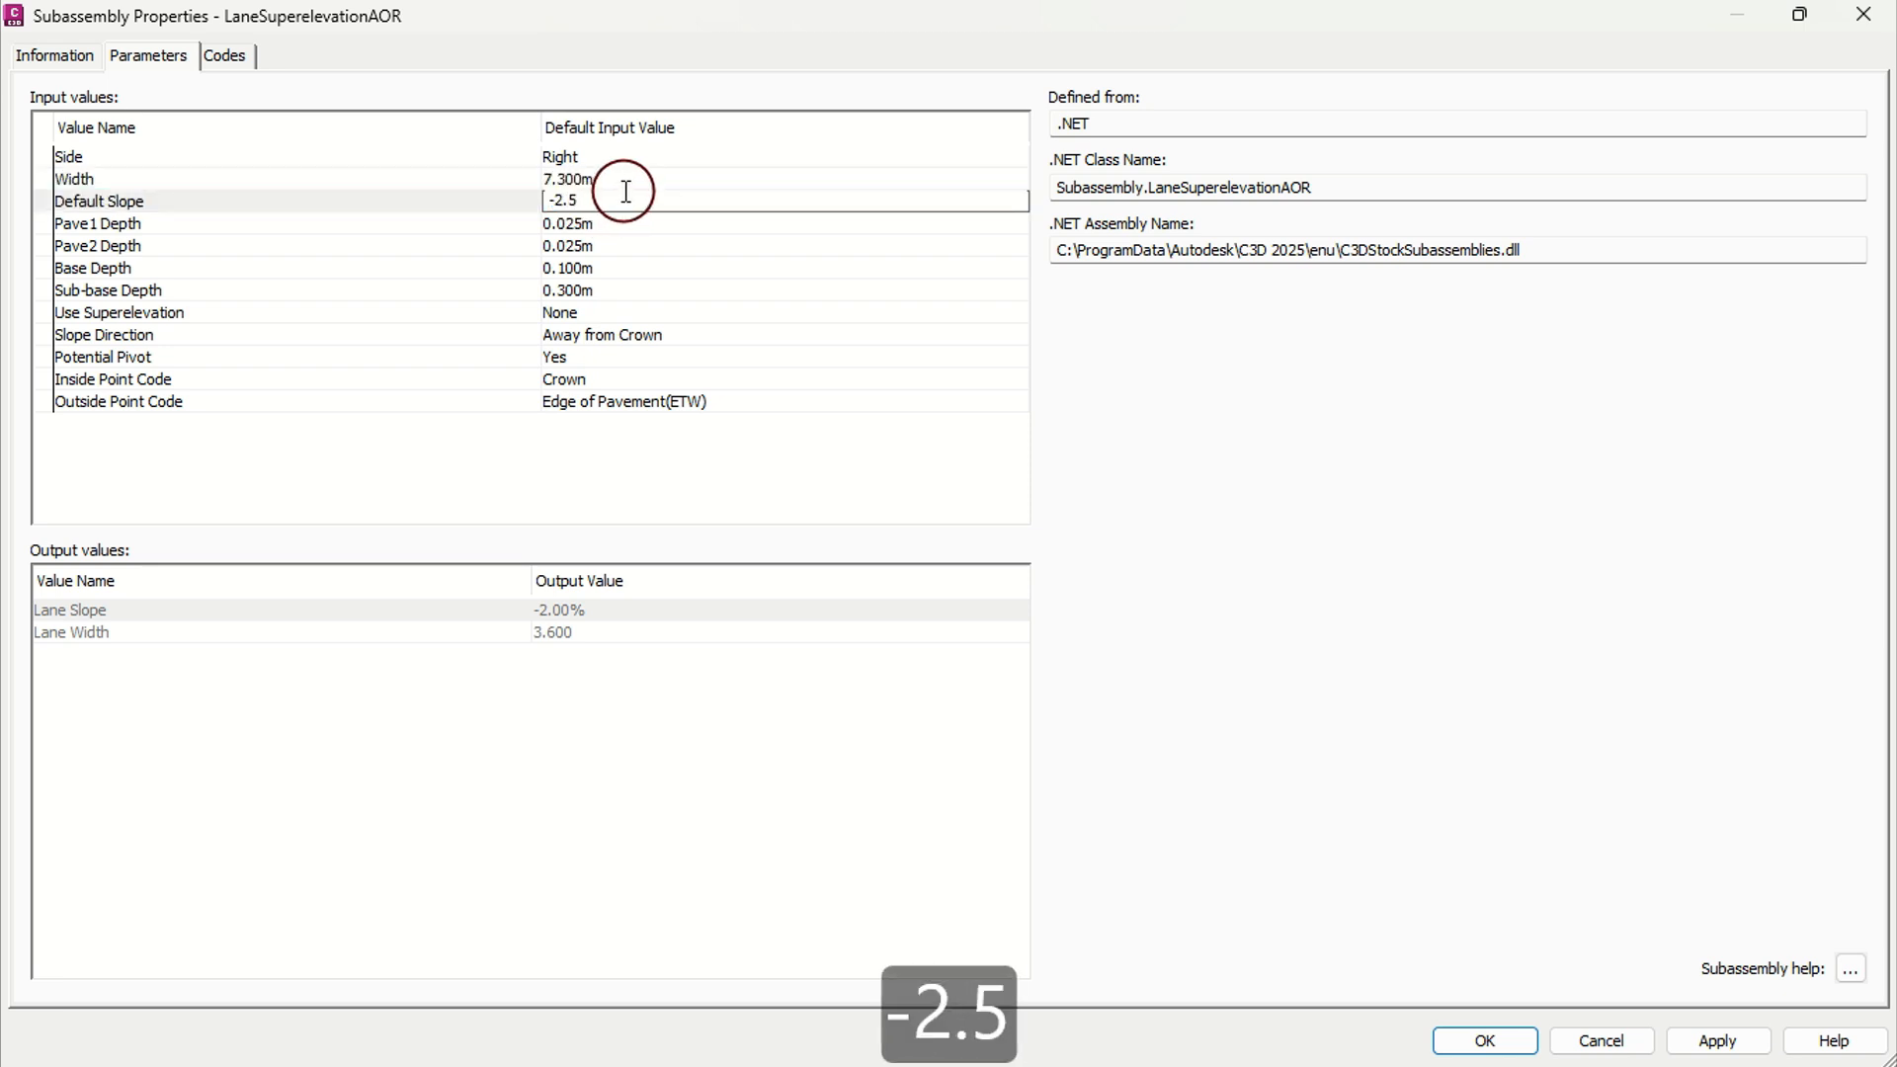
Set the right lane's Pave1 Depth to 0.05 m, Pave2 Depth to 0.1 m and Base Depth to 0.15 m
click(632, 228)
click(633, 229)
text(0.05)
click(644, 245)
click(640, 245)
text(0.1)
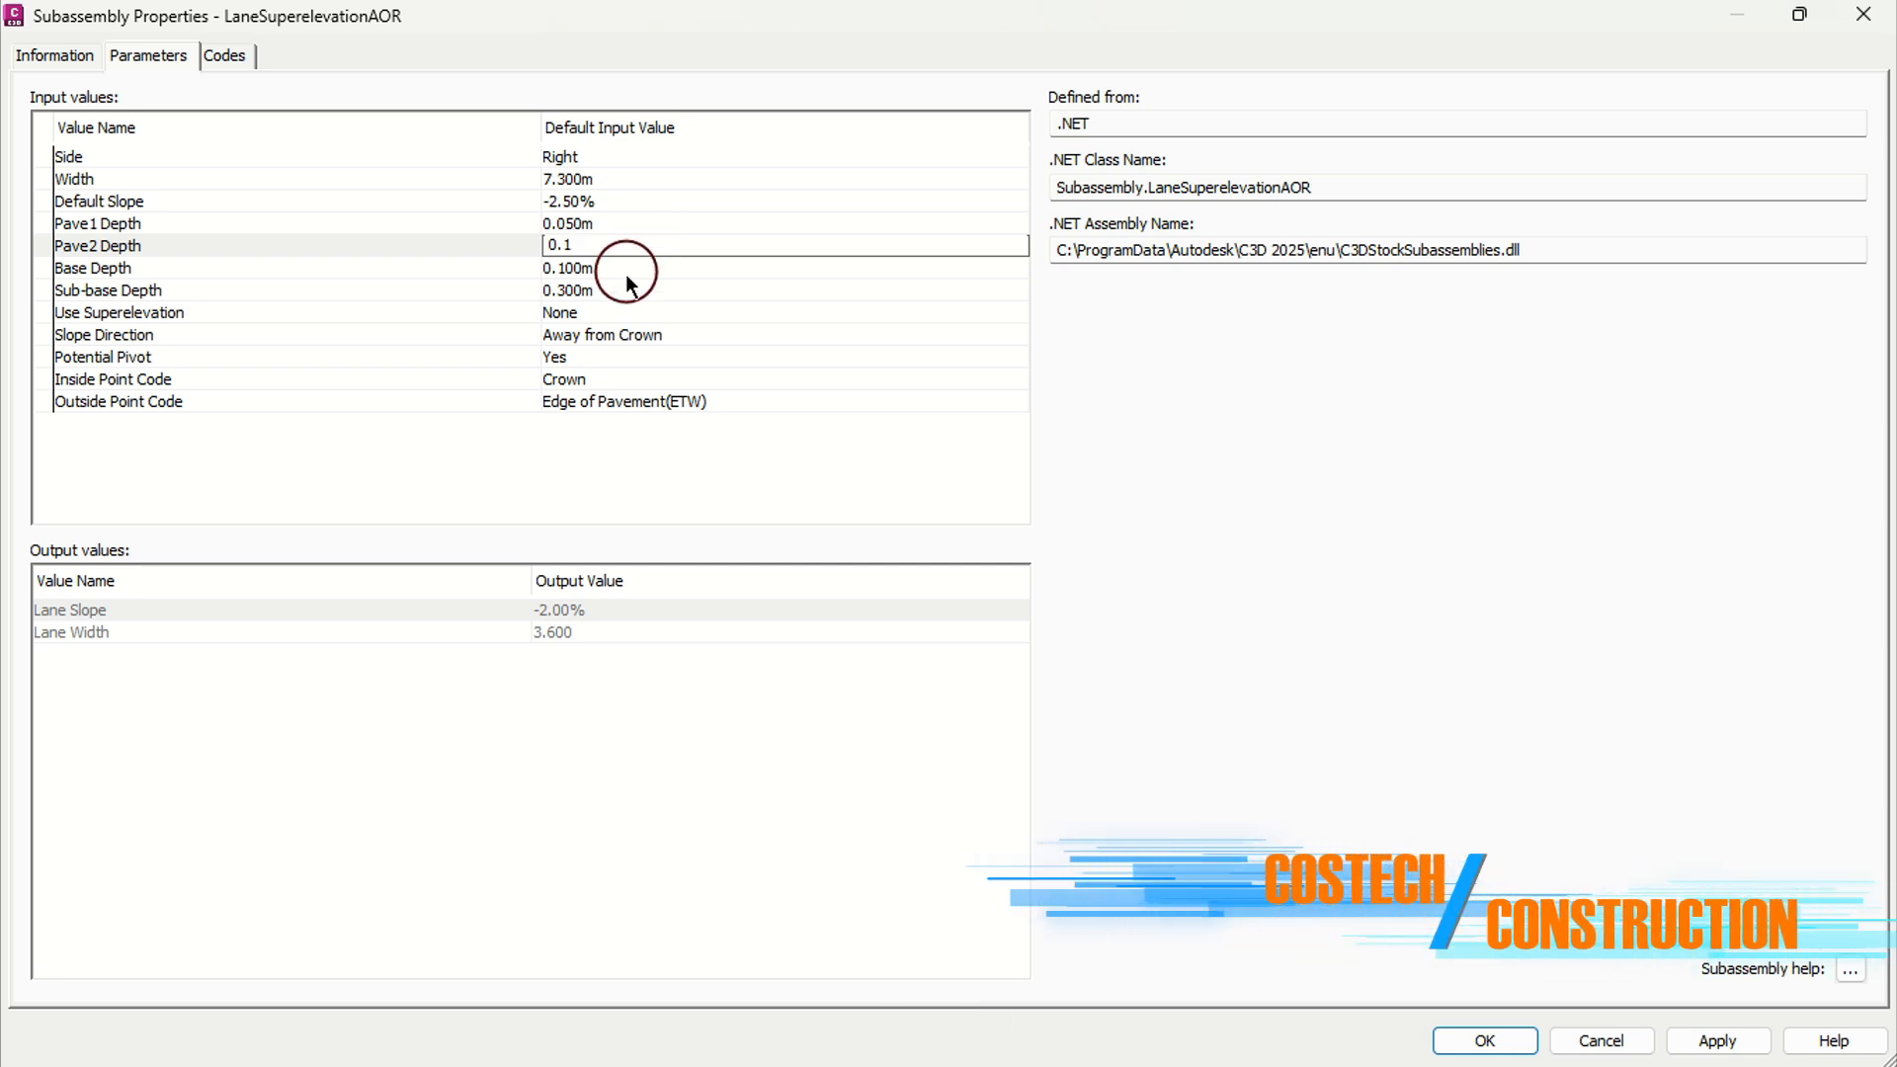
click(627, 269)
click(626, 269)
text(0.15)
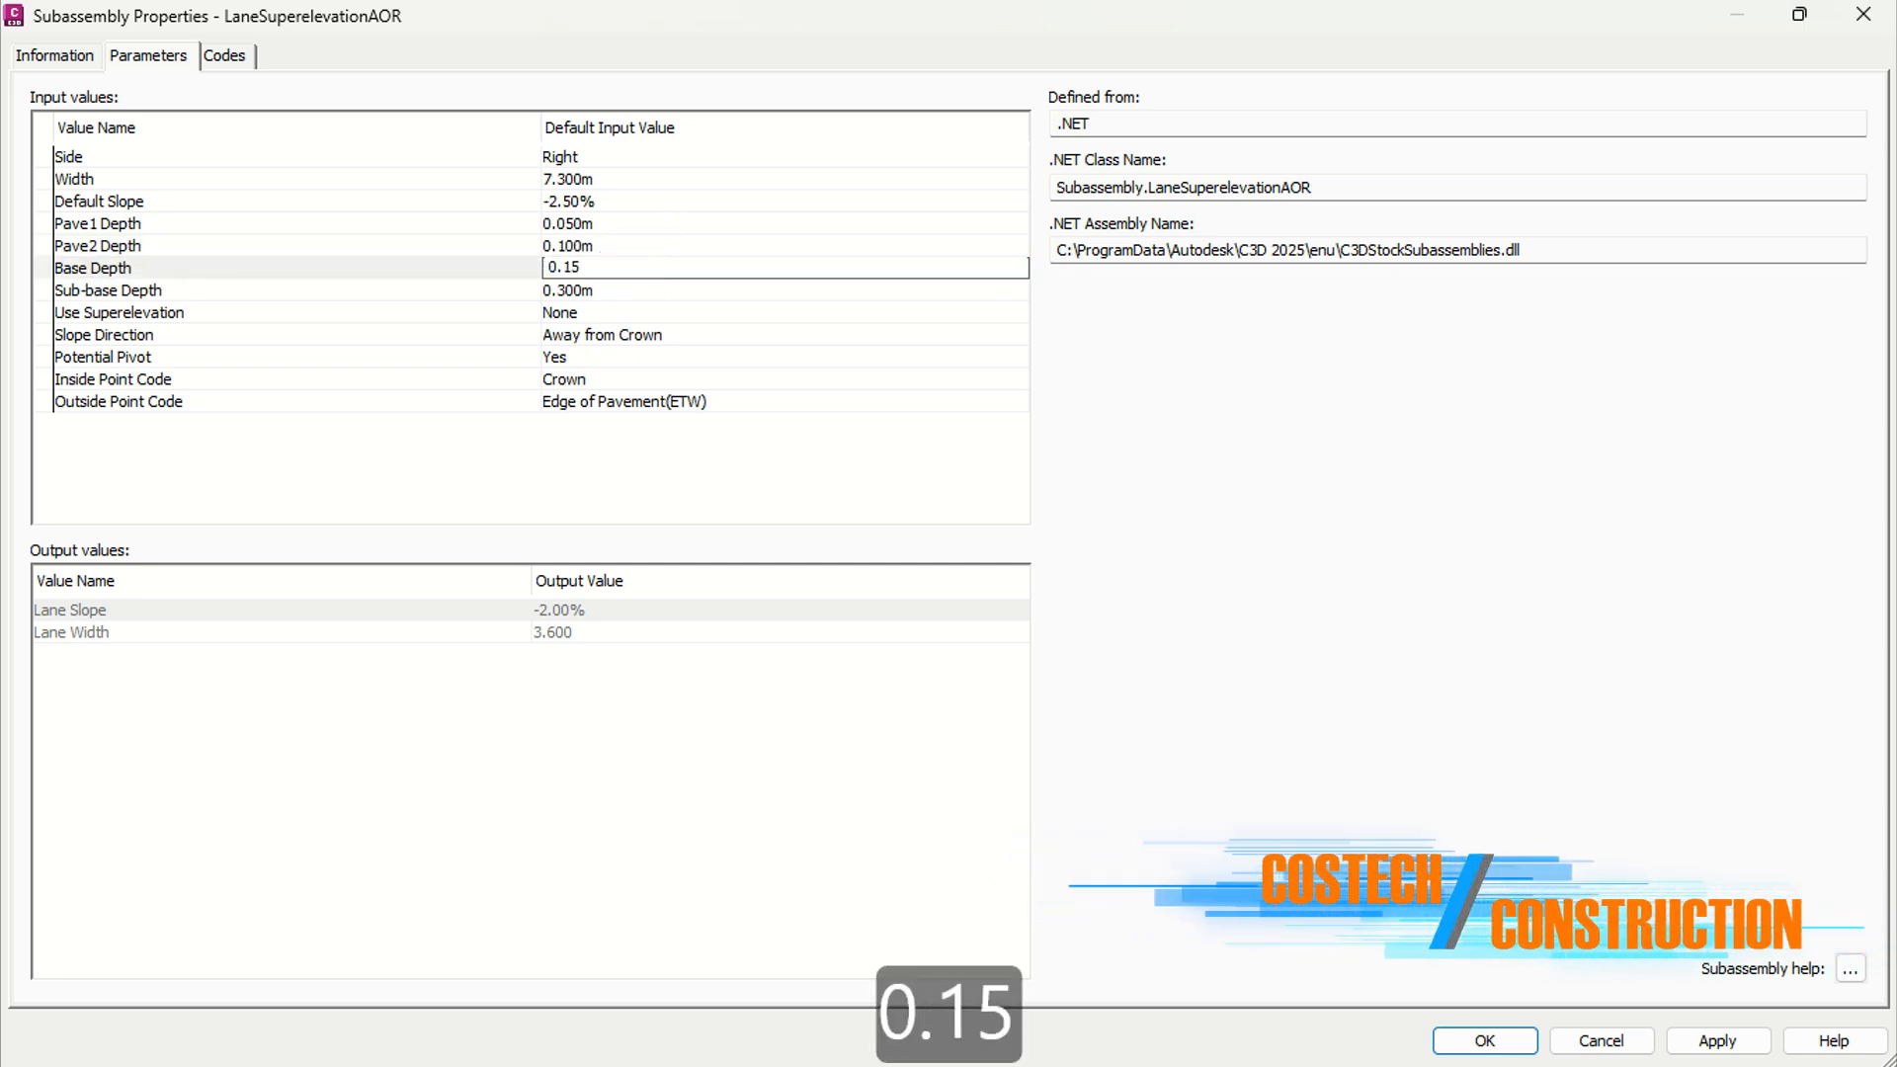
click(632, 290)
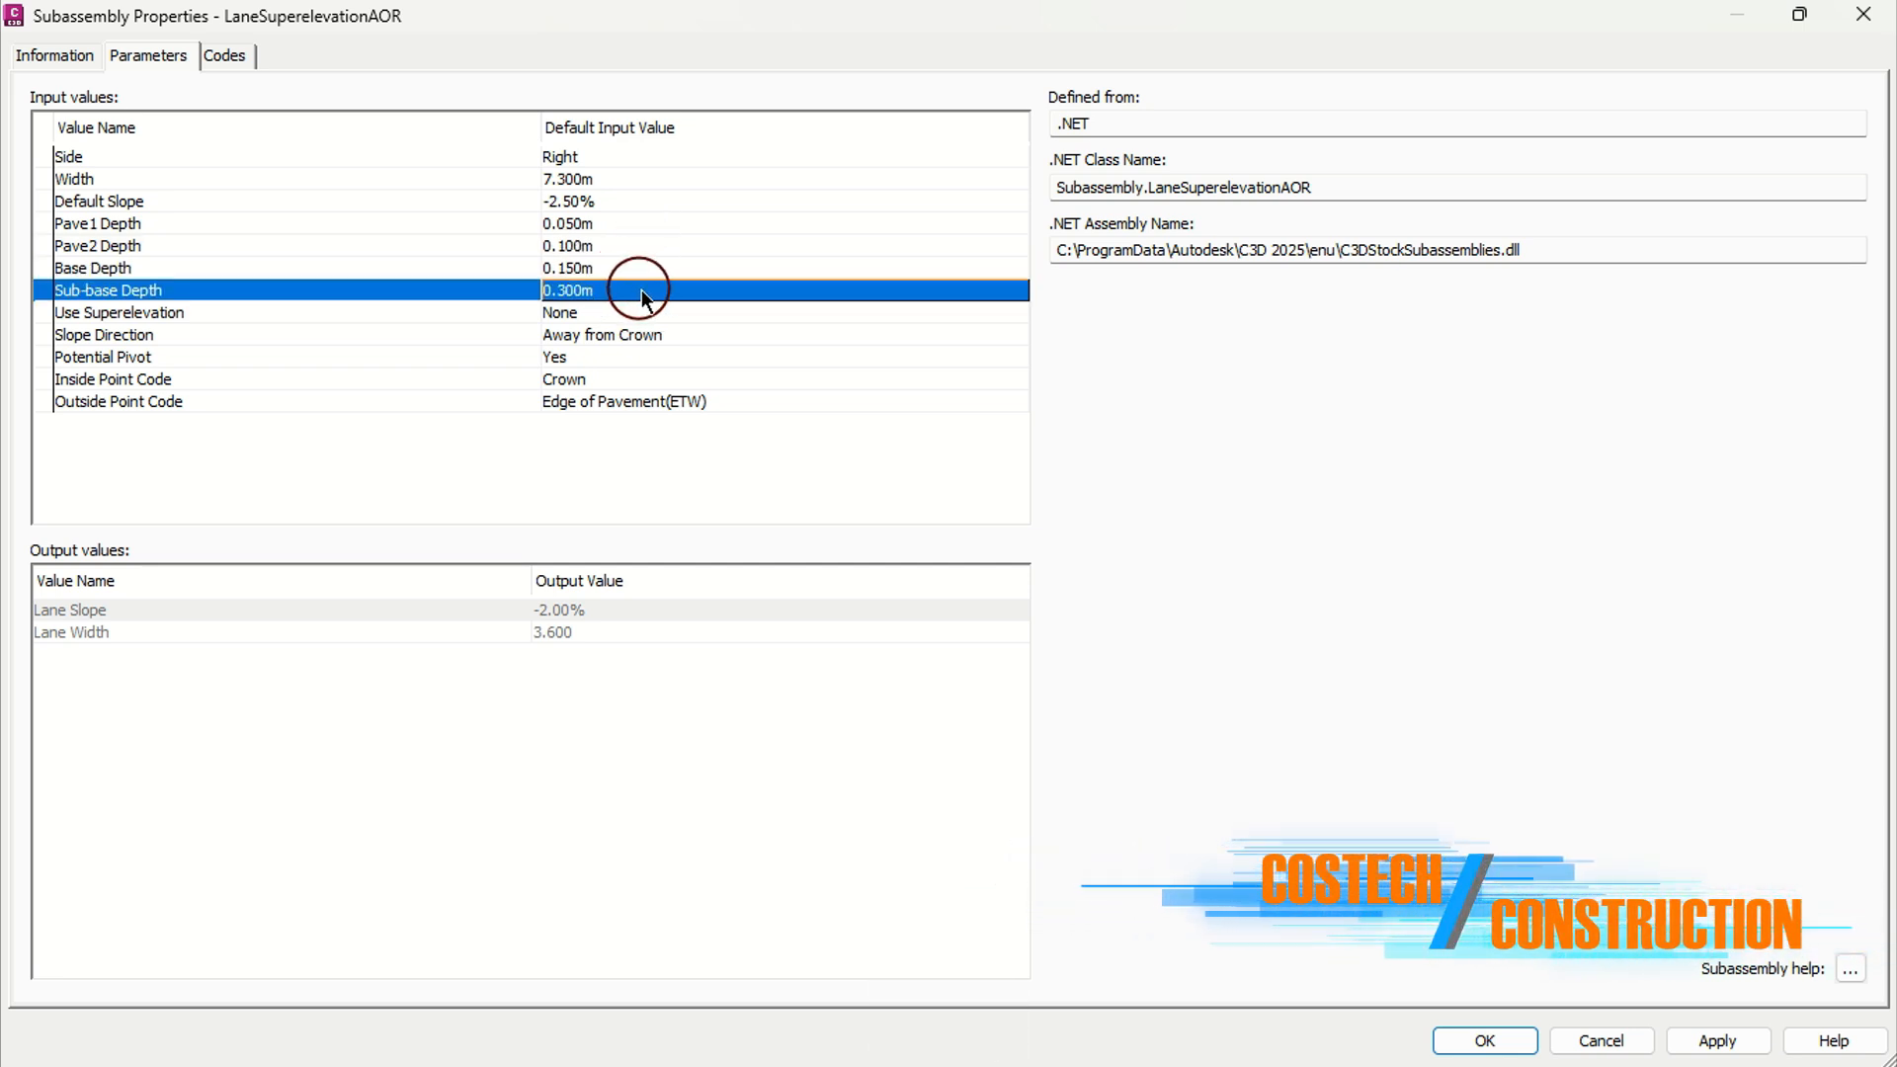
Set the right lane's Use Superelevation parameter to Right Lane Outside
click(611, 314)
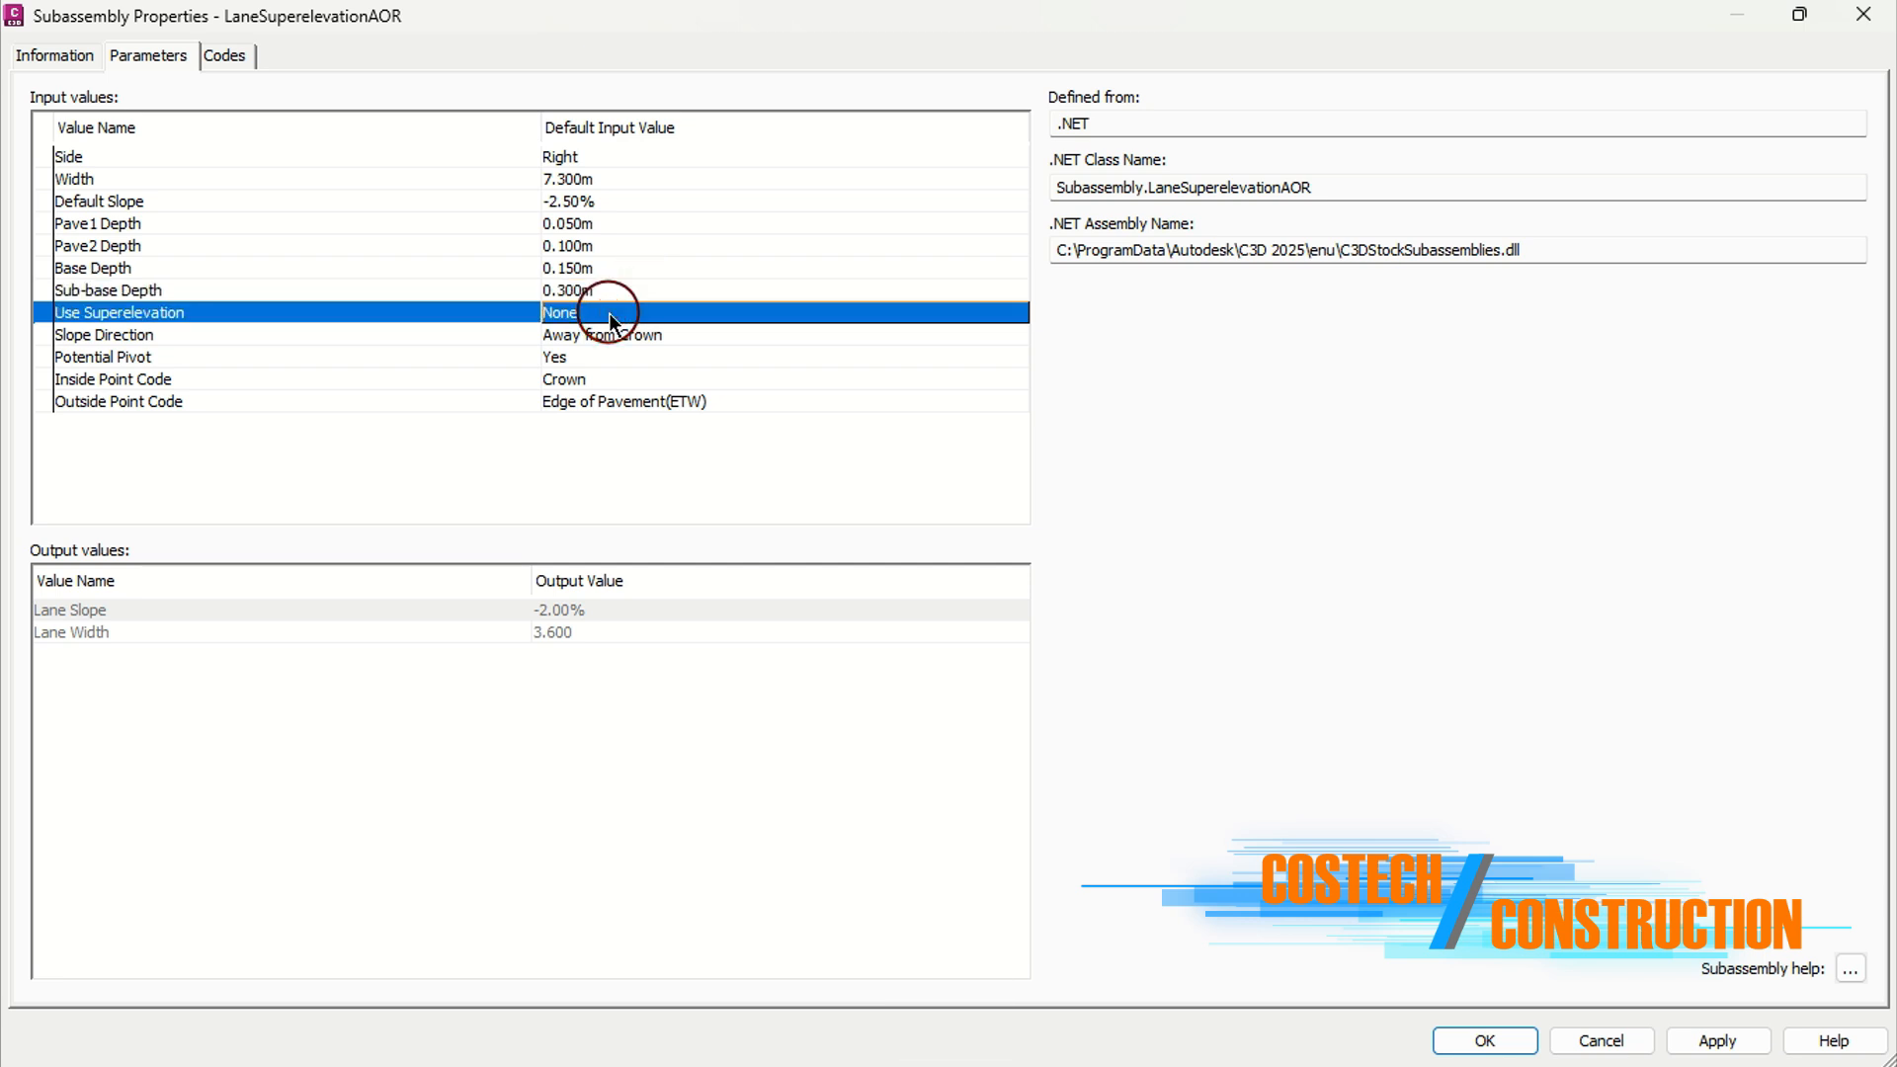
click(611, 315)
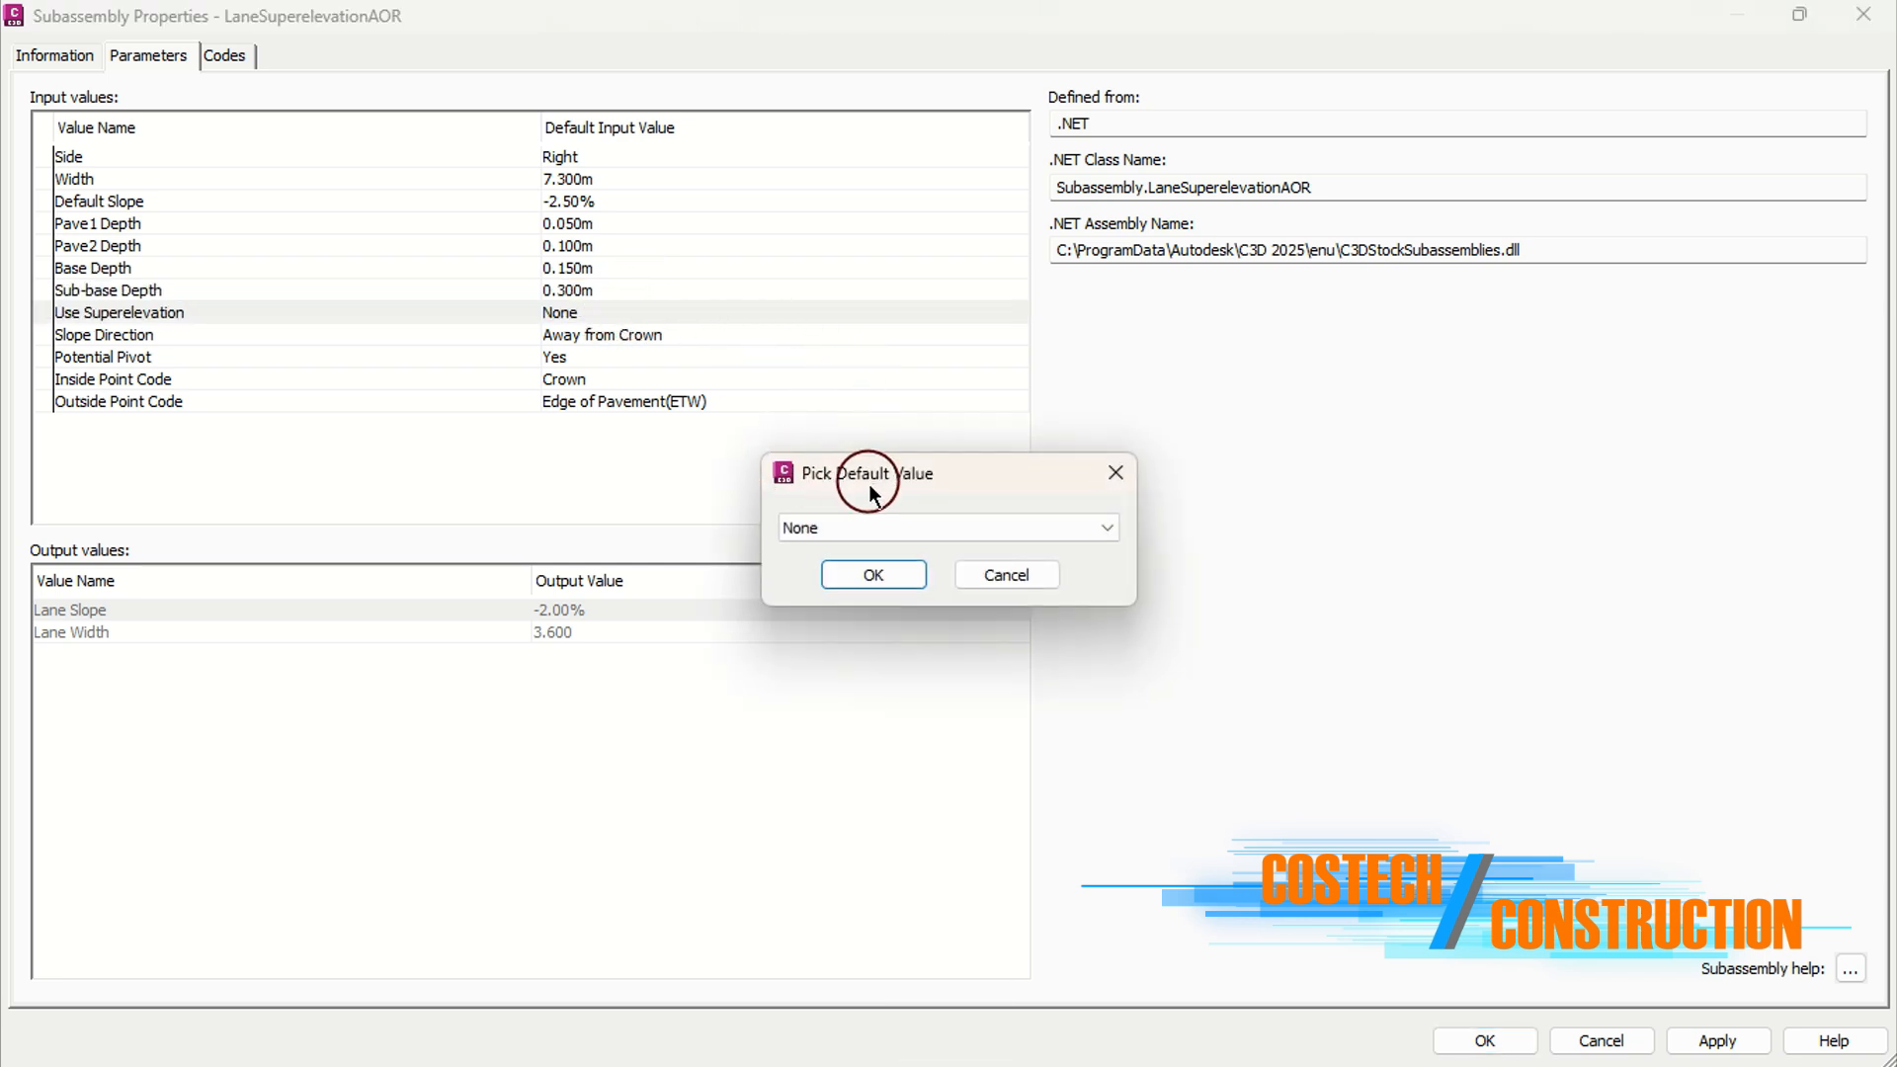
click(901, 531)
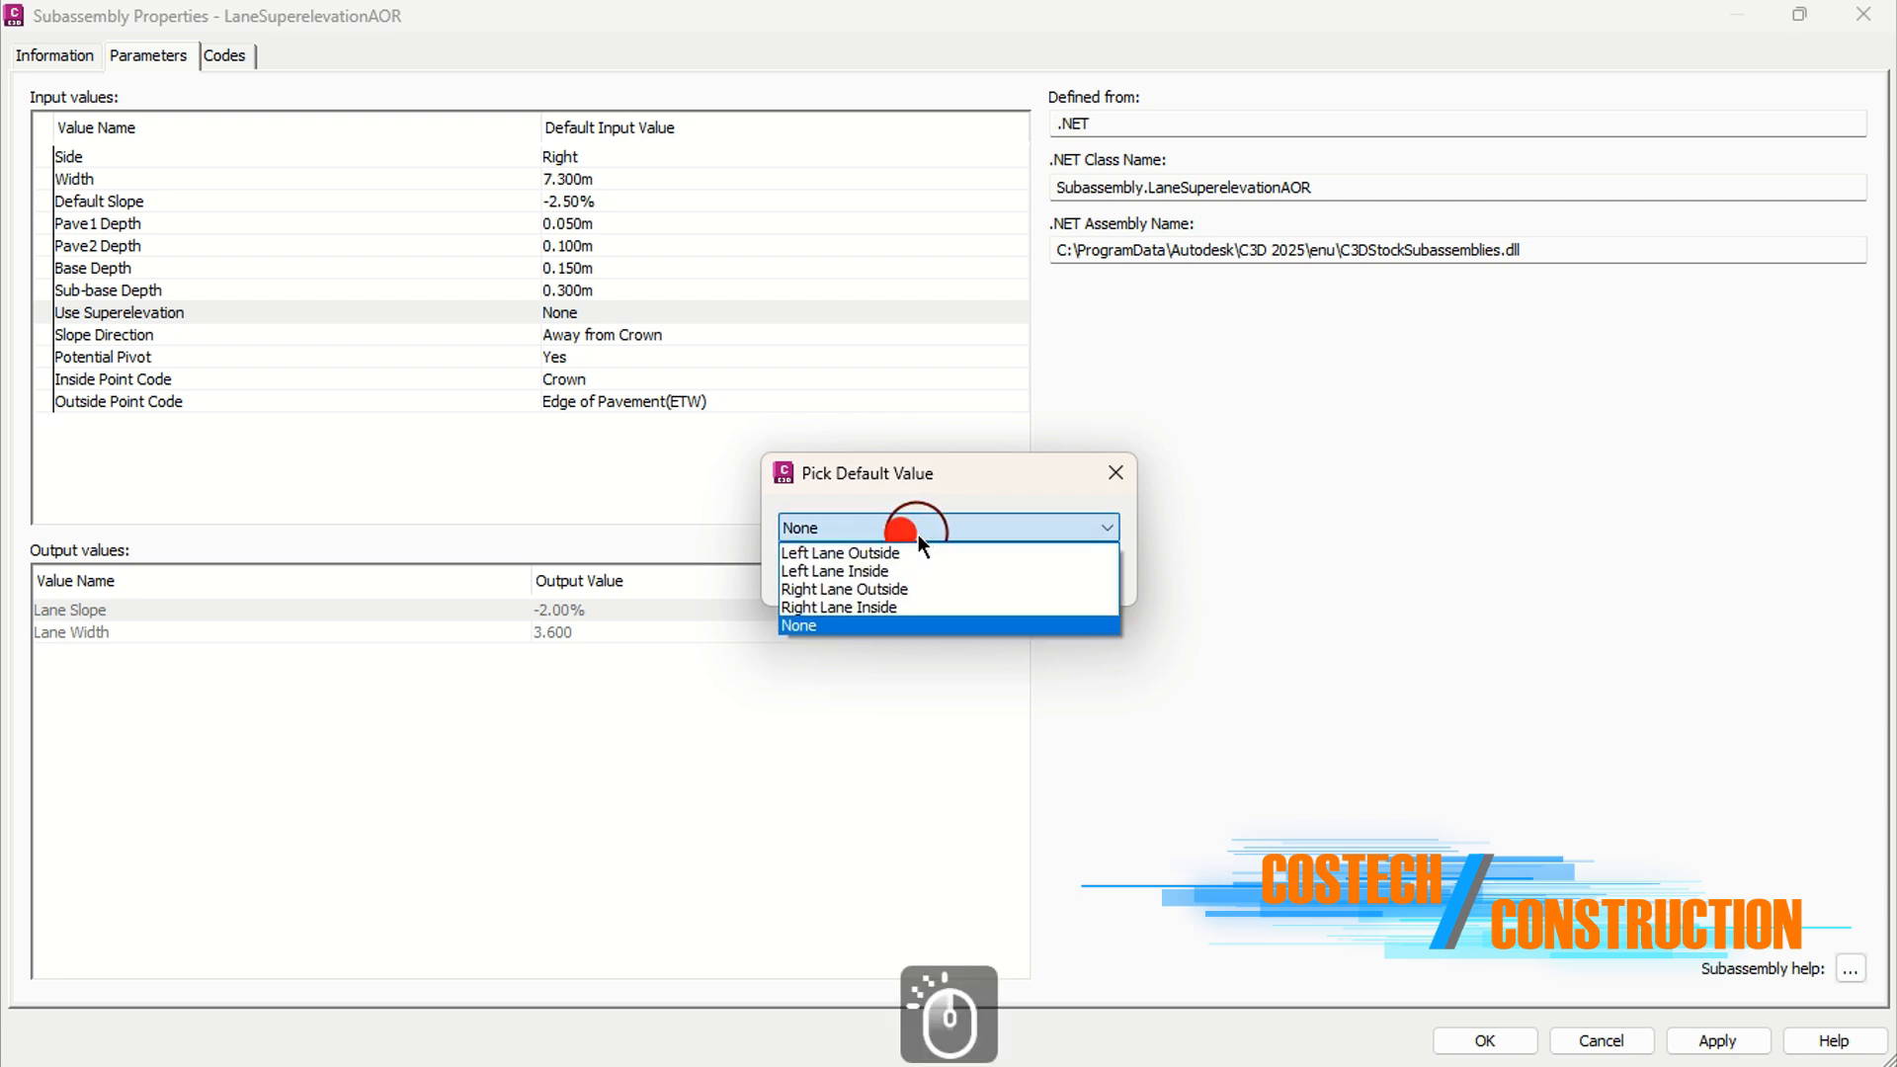
click(891, 590)
click(886, 585)
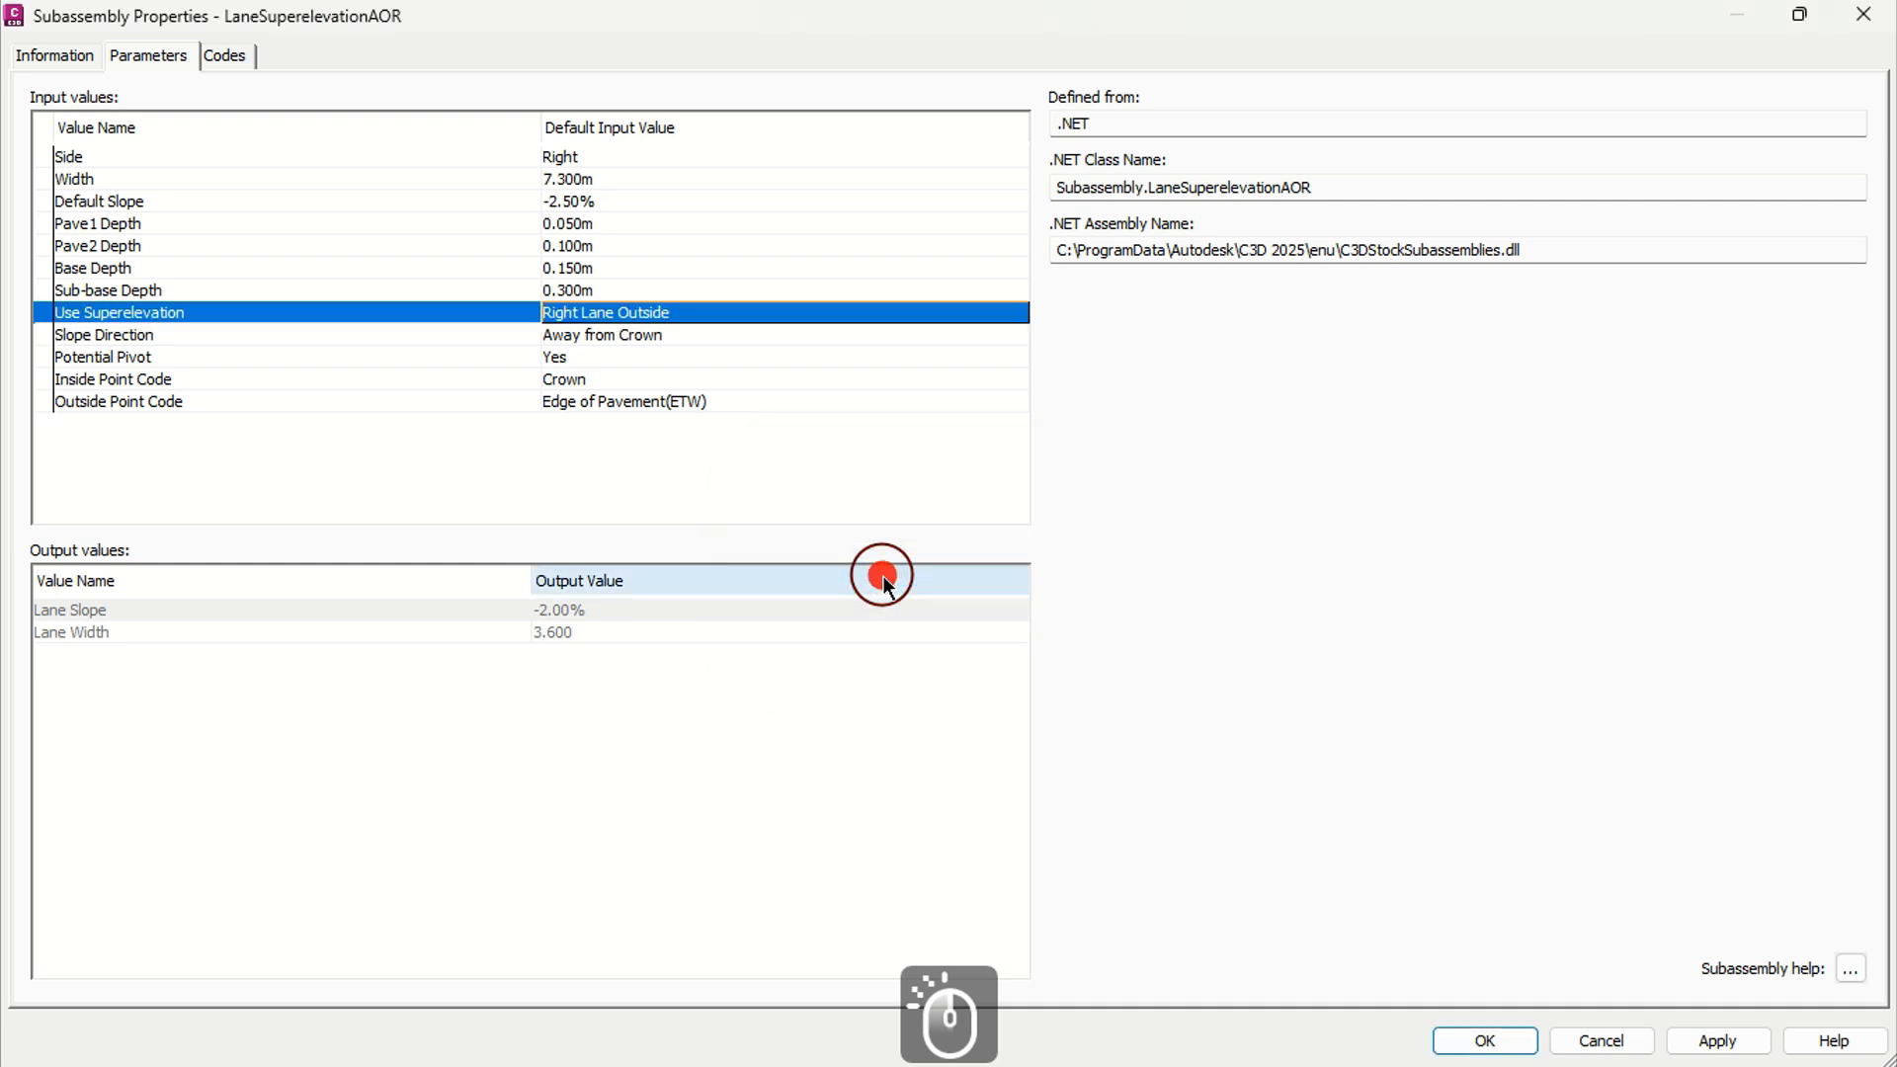
click(661, 338)
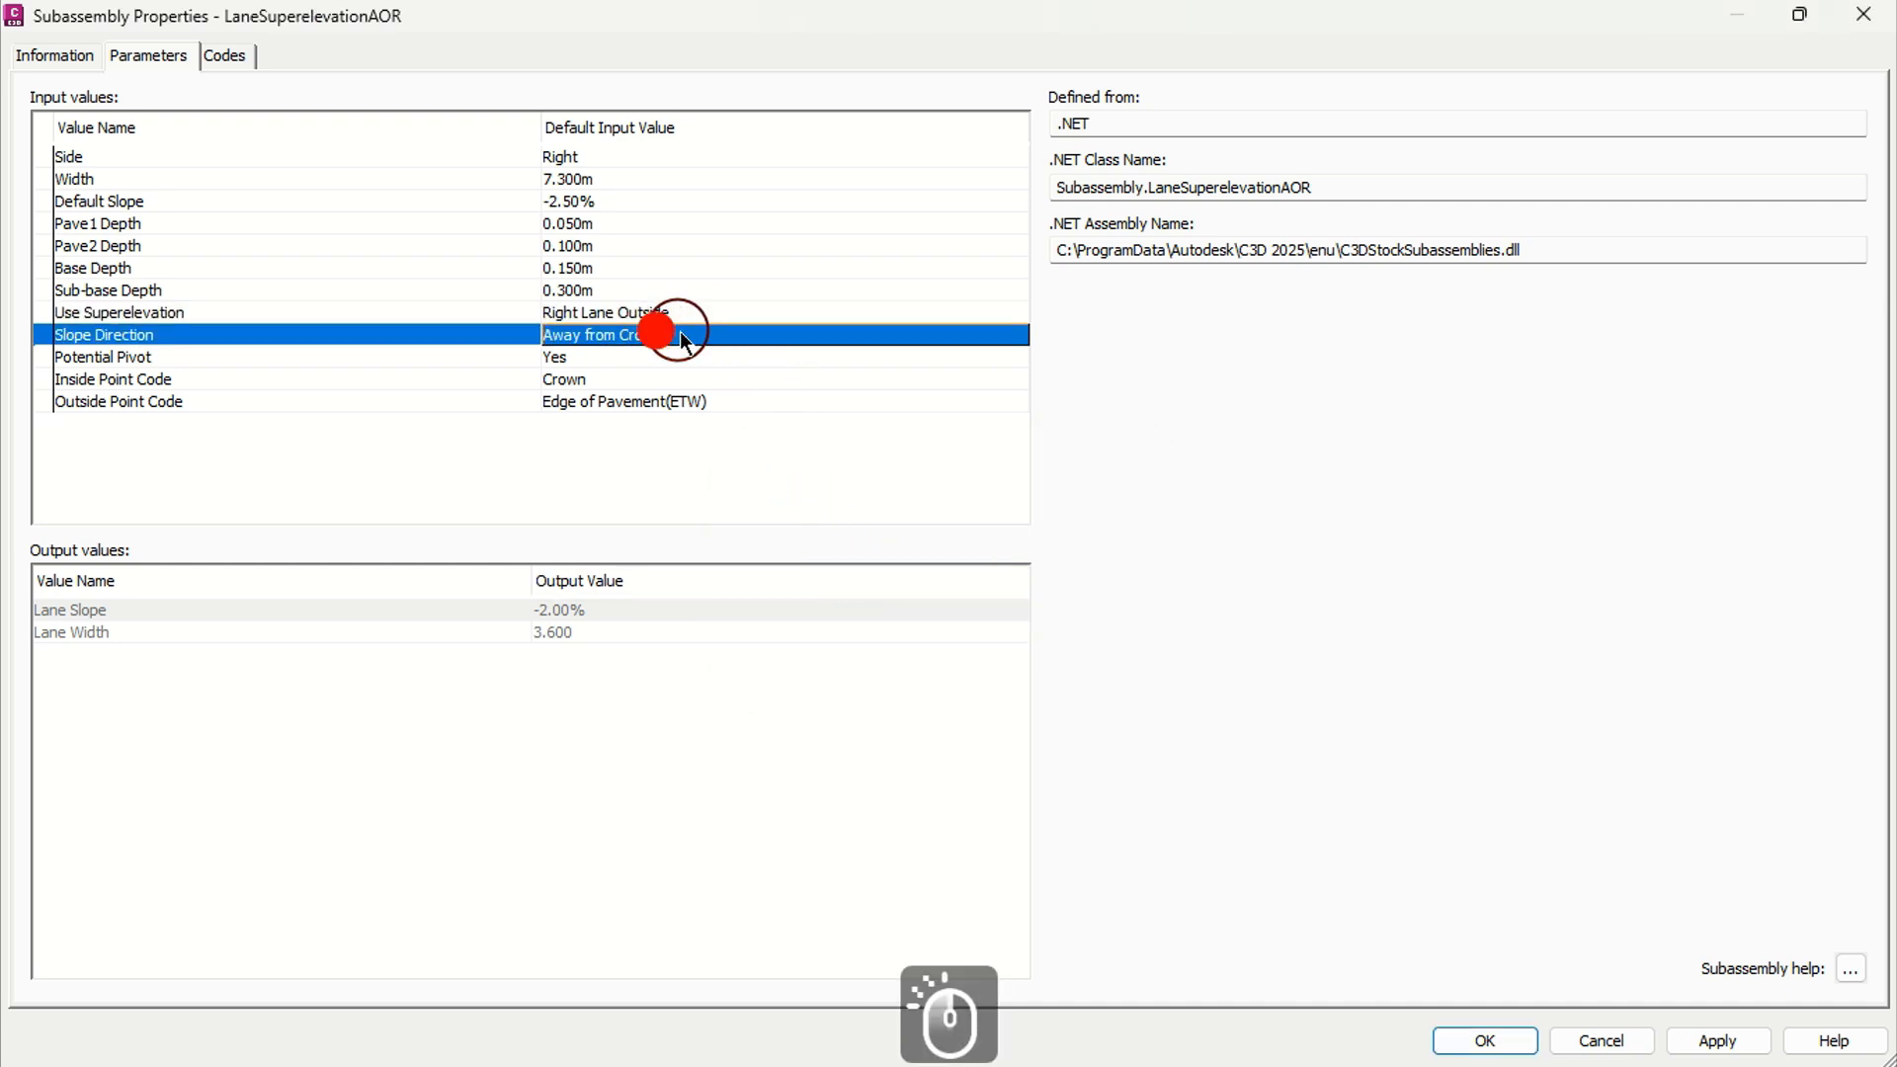
click(570, 360)
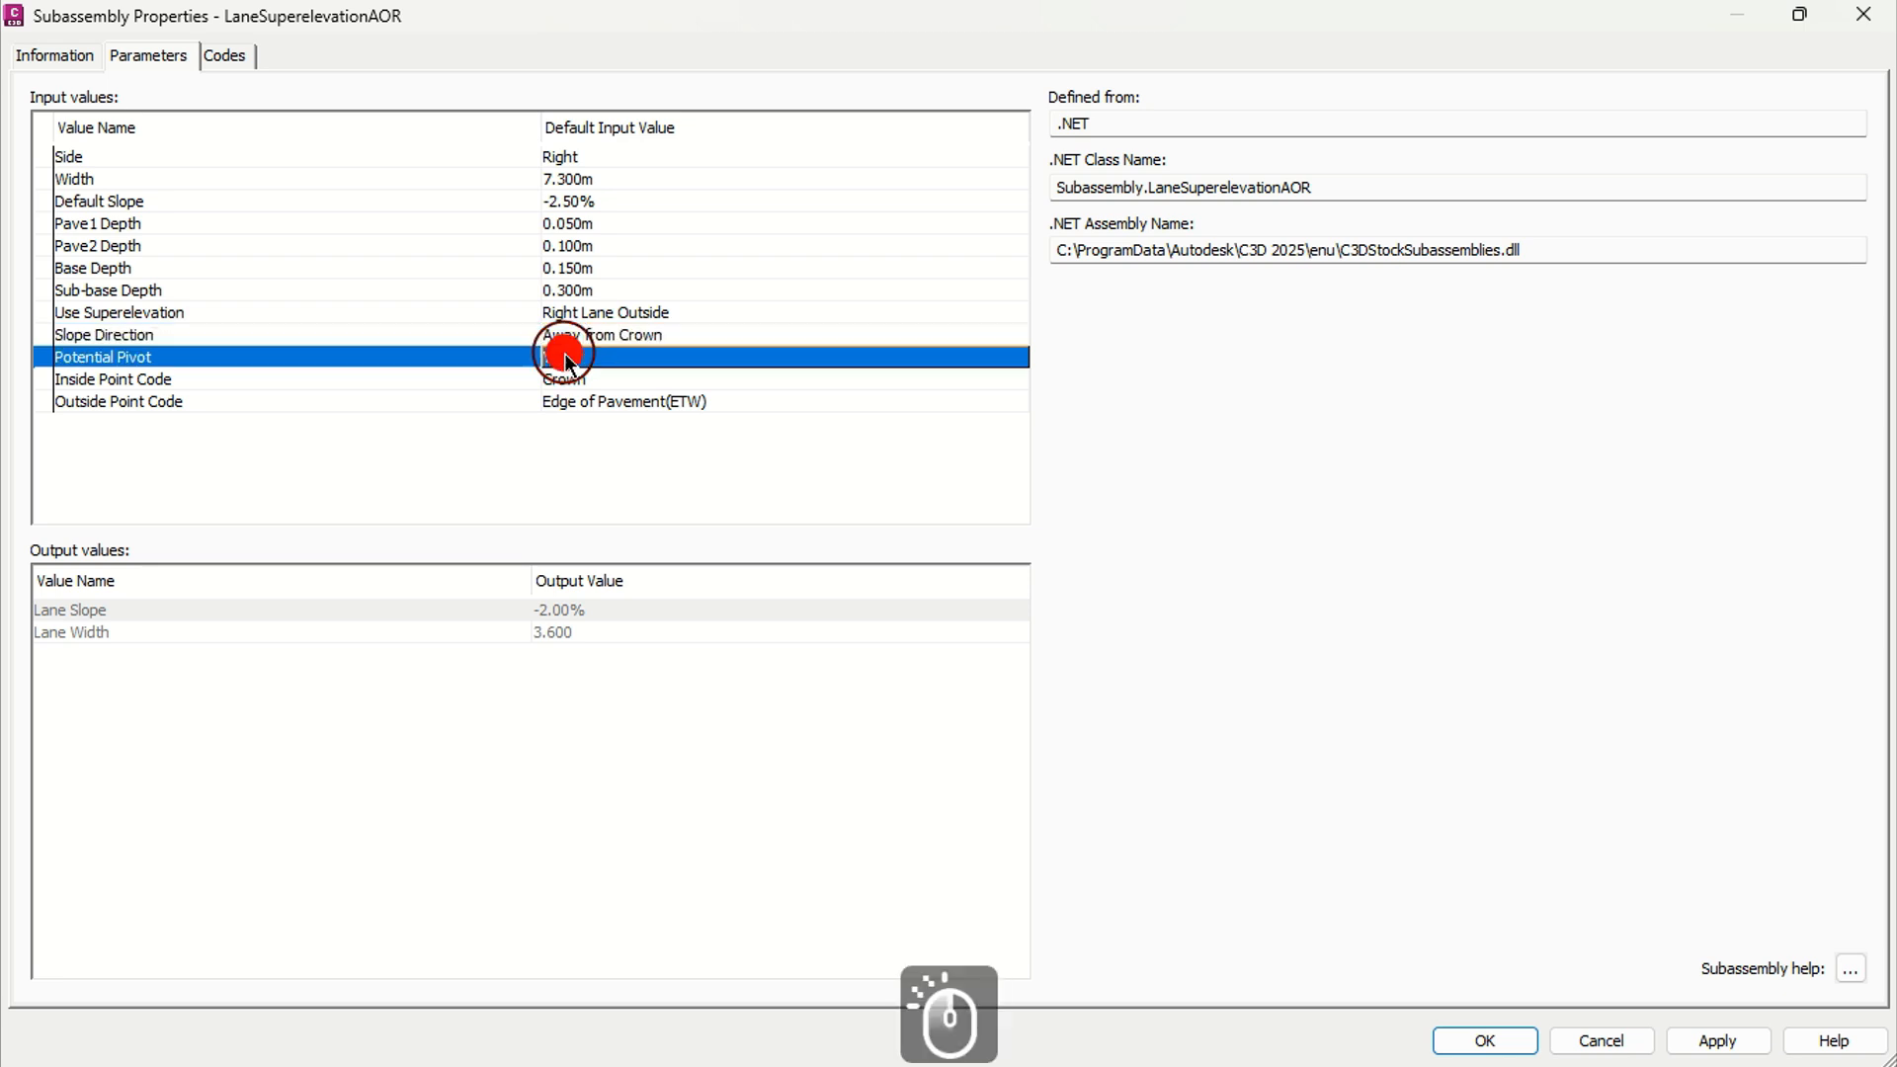
click(637, 367)
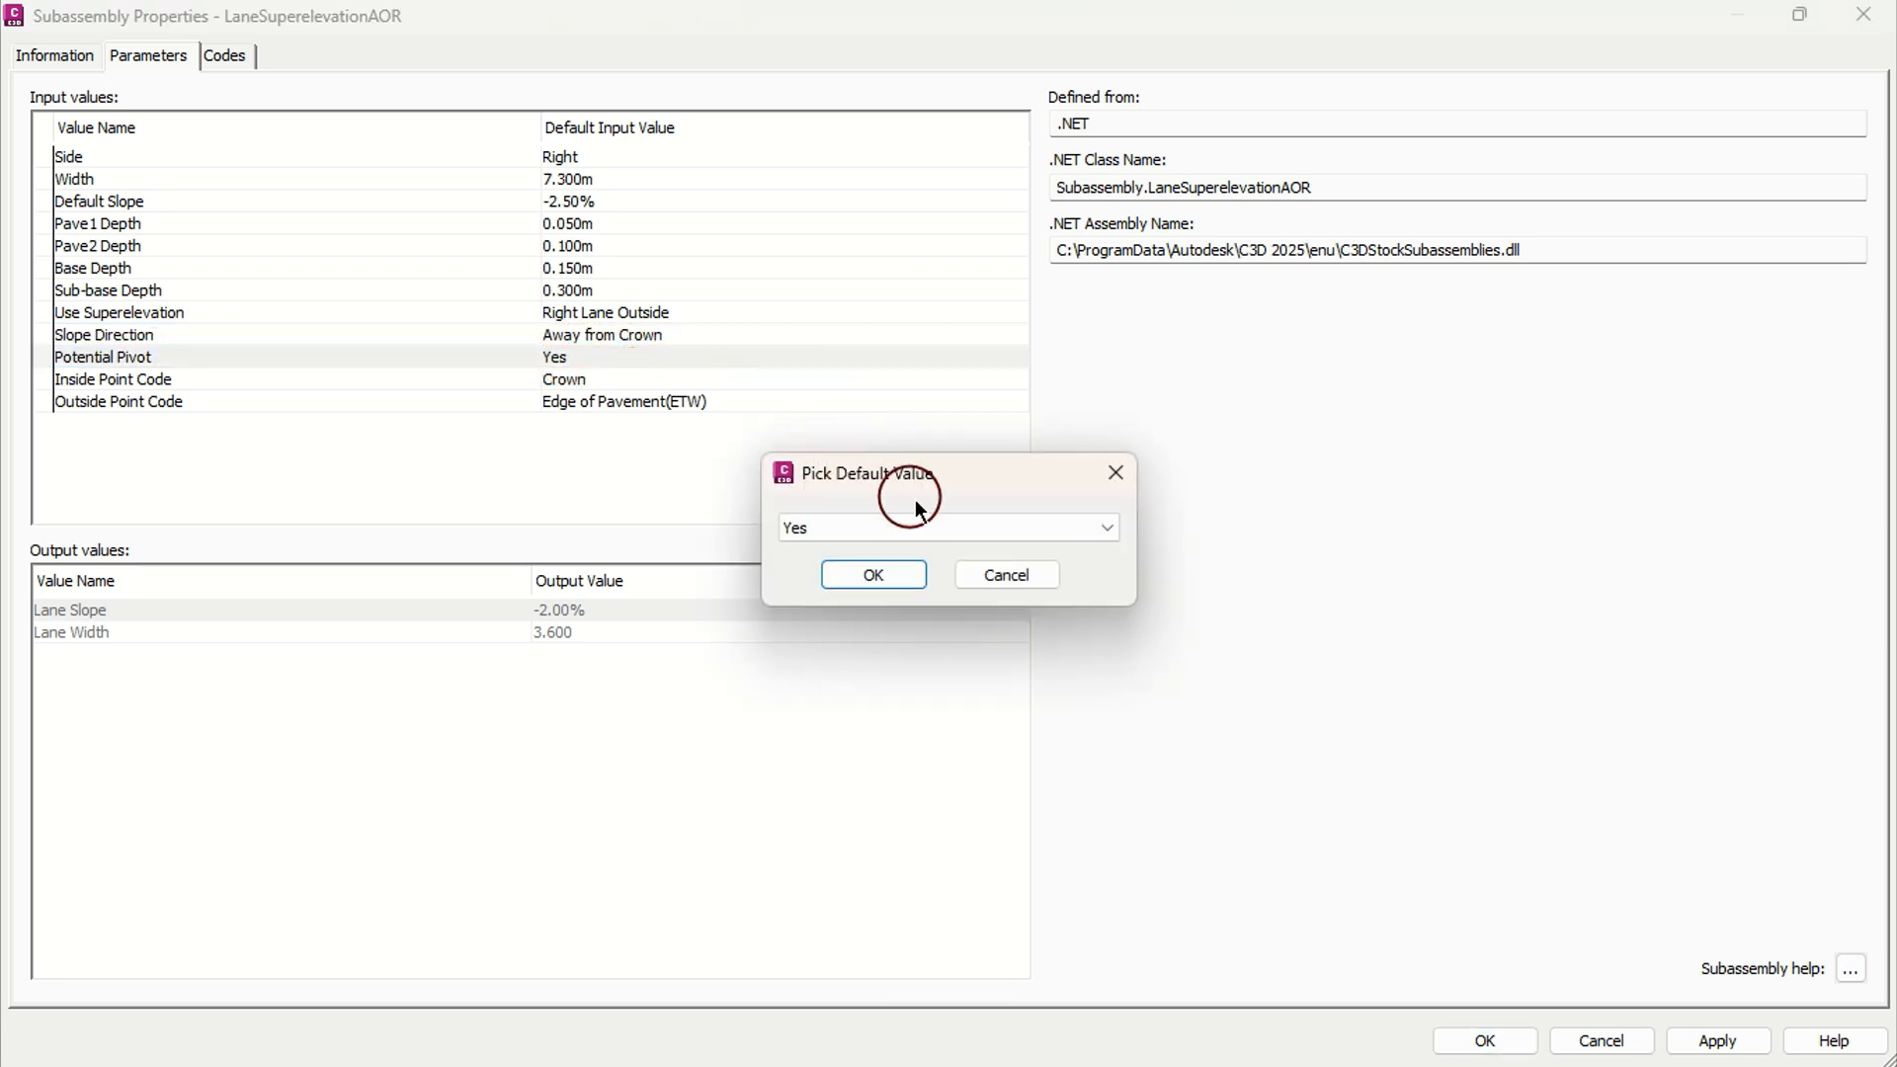
click(999, 579)
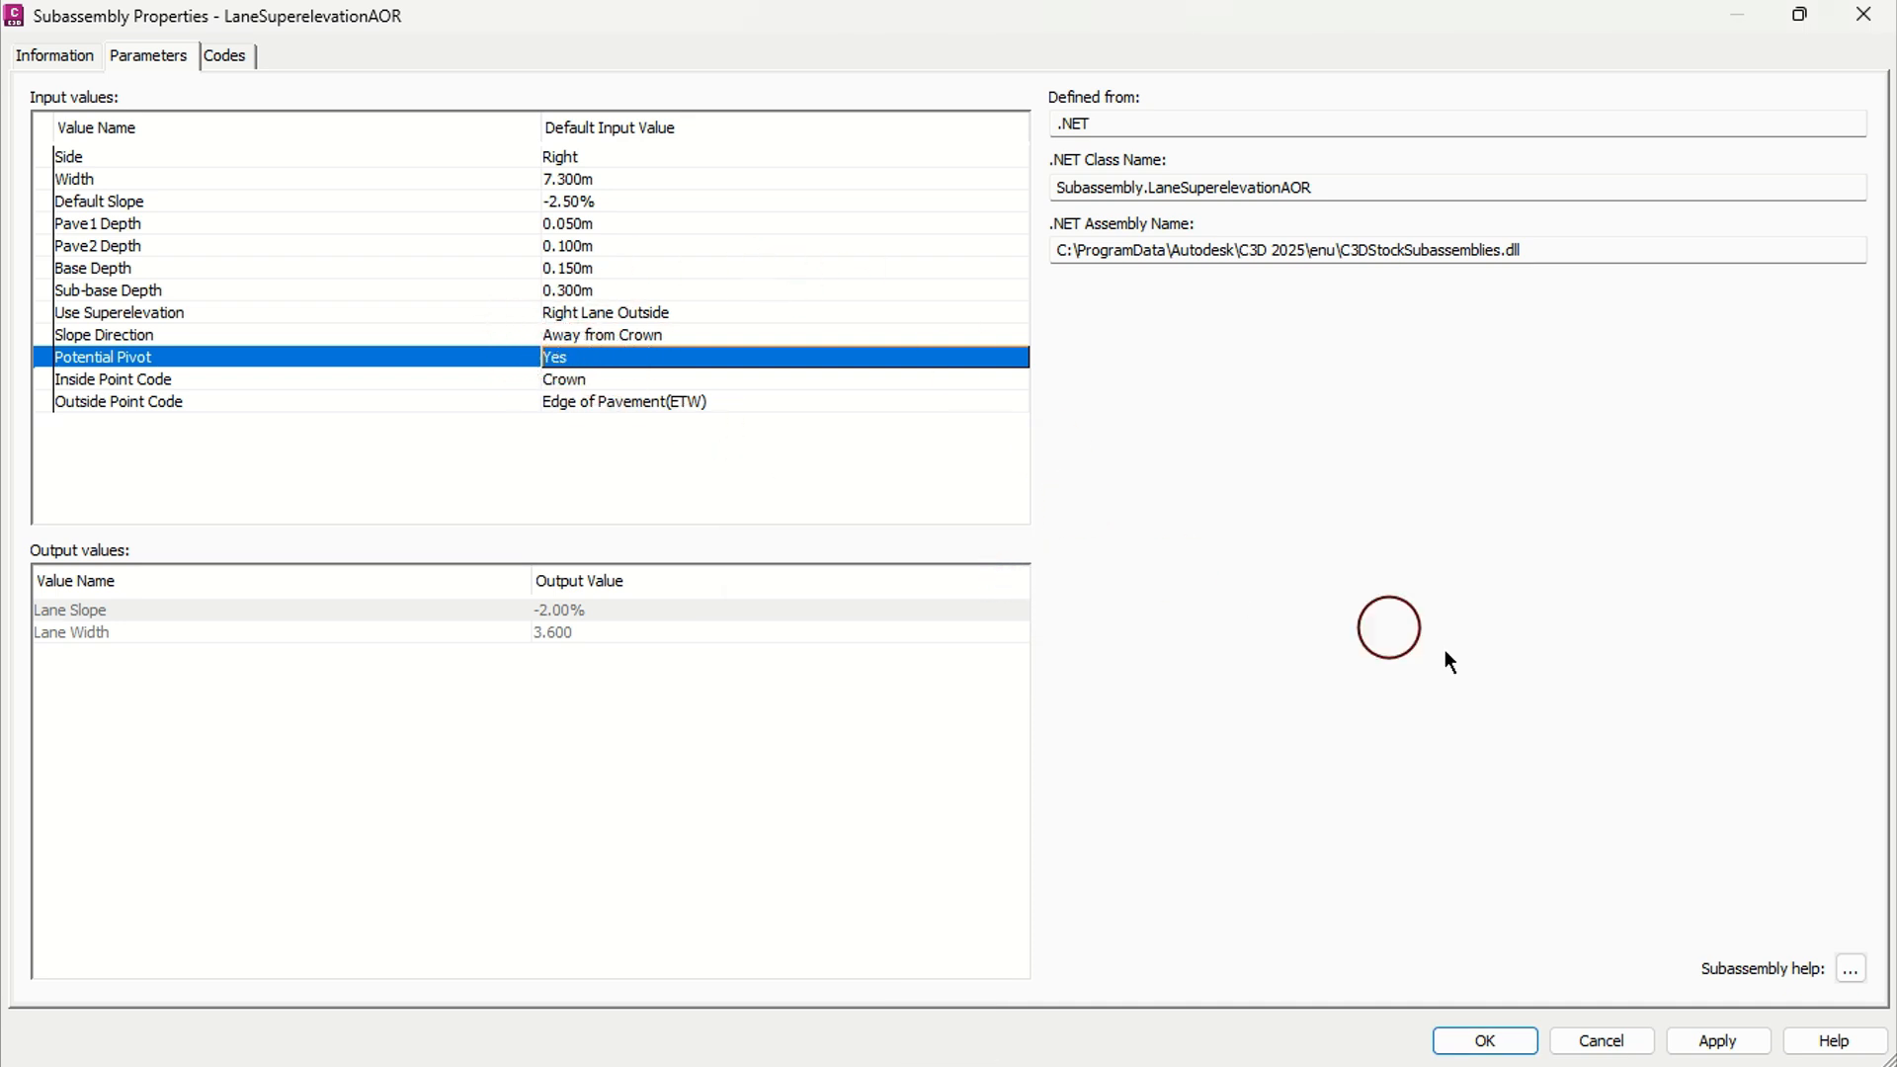
Apply the right lane's width, slope, depth and superelevation changes, close its properties and deselect it
click(1729, 1043)
click(1488, 1039)
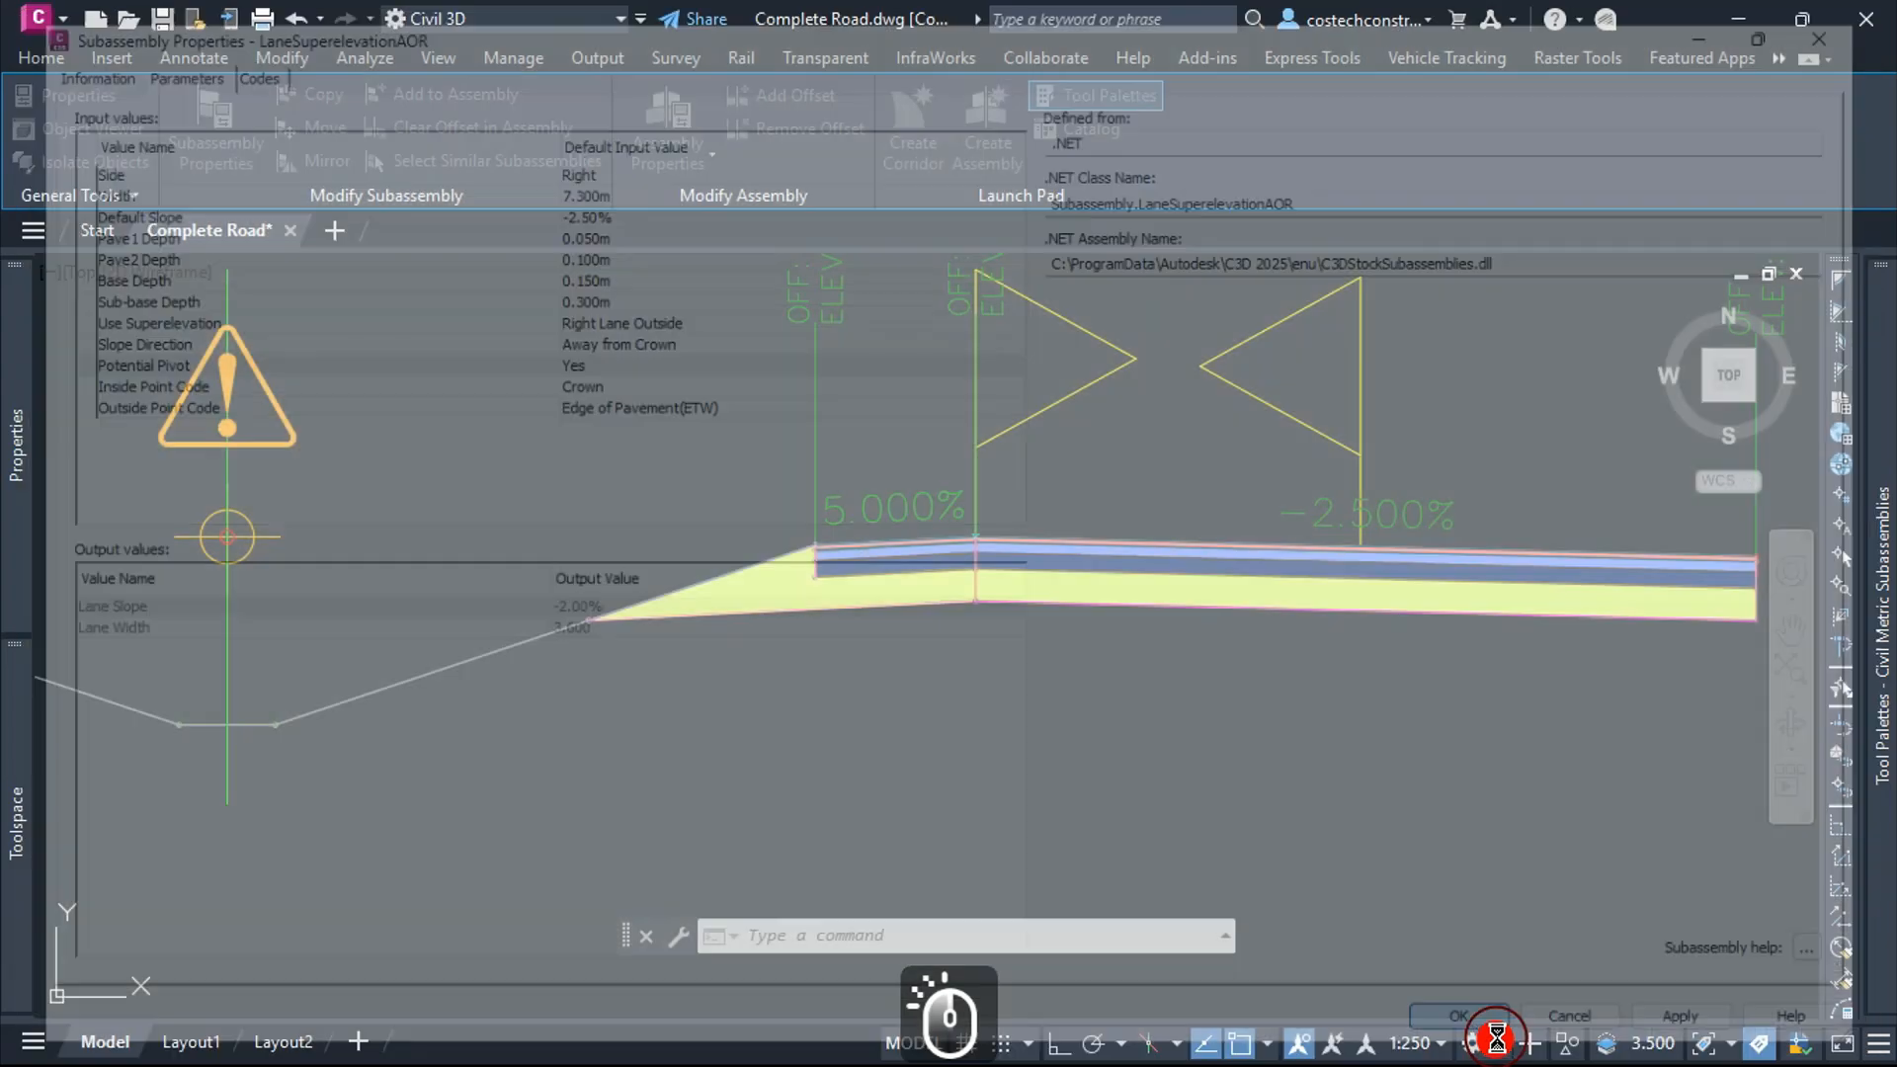
scroll(988, 670, down, 3)
key(Escape)
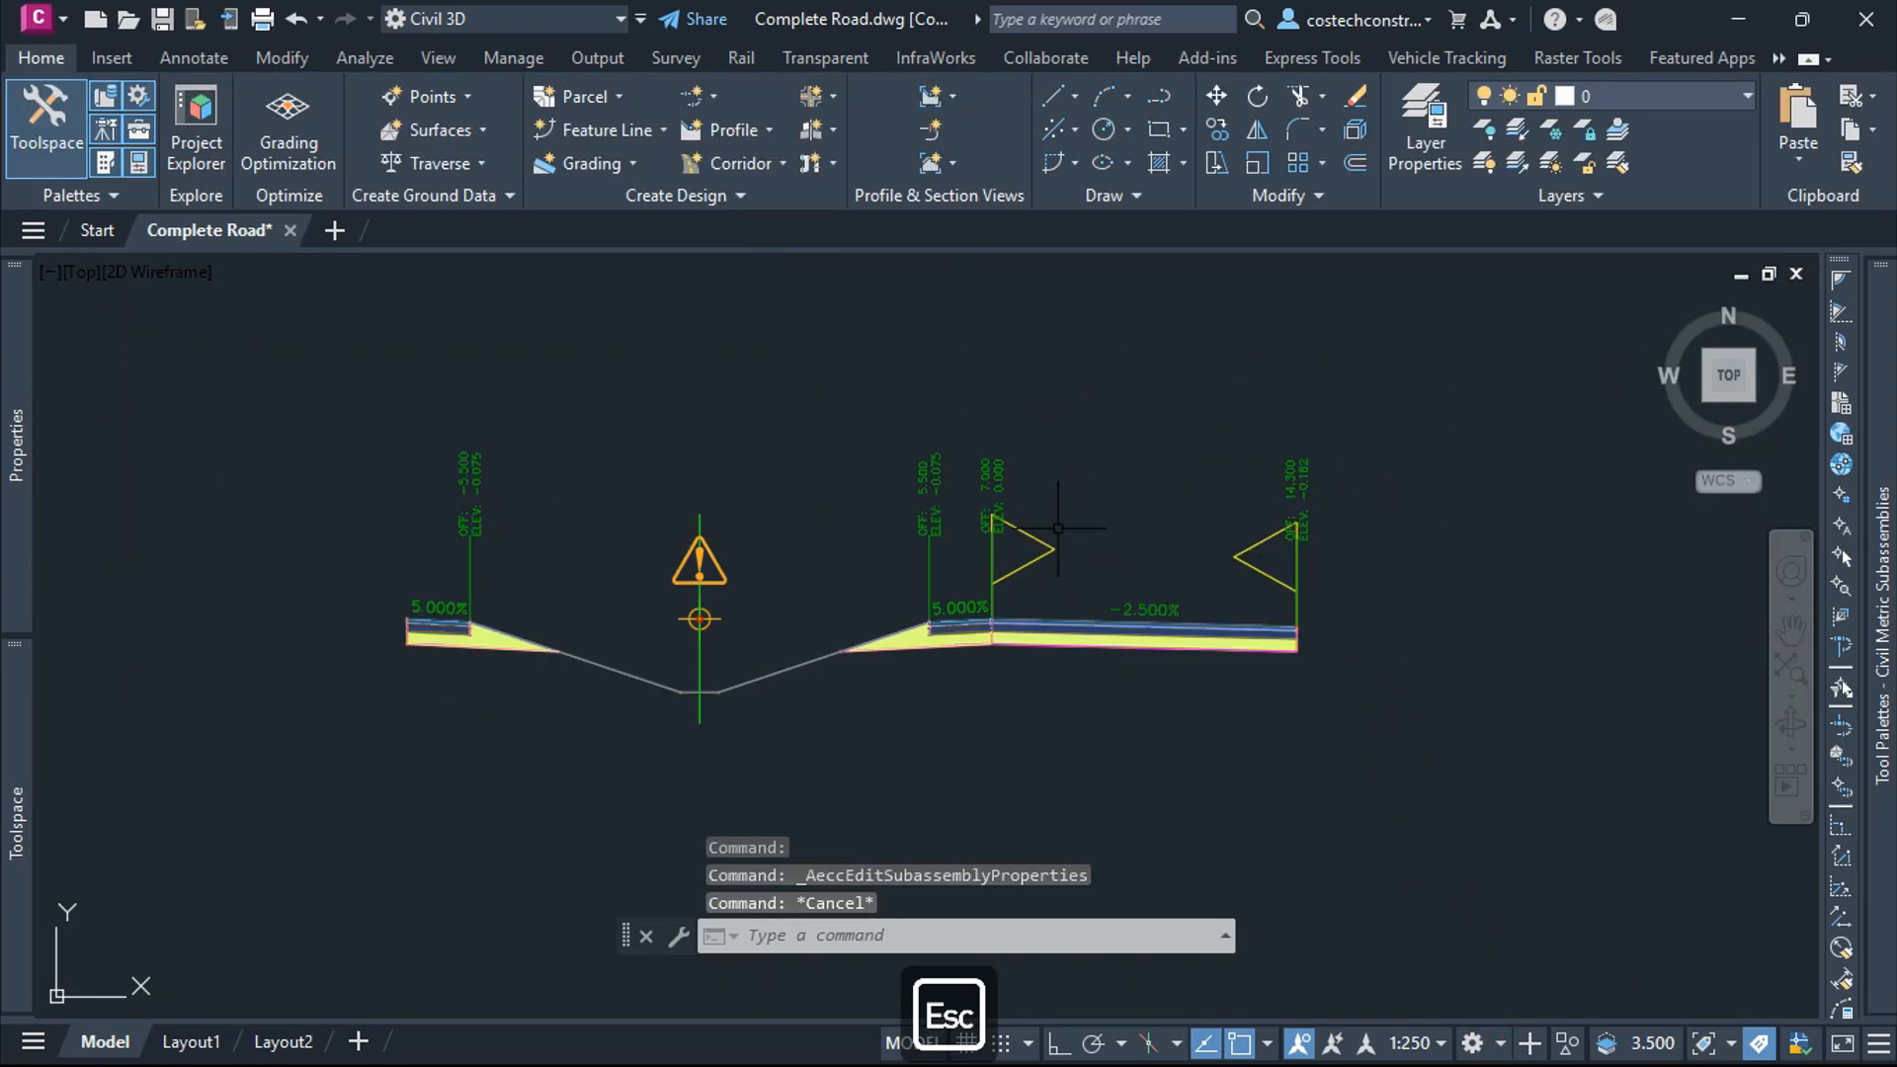
Reopen the right lane's subassembly parameters and set Potential Pivot to No
scroll(1069, 565, up, 3)
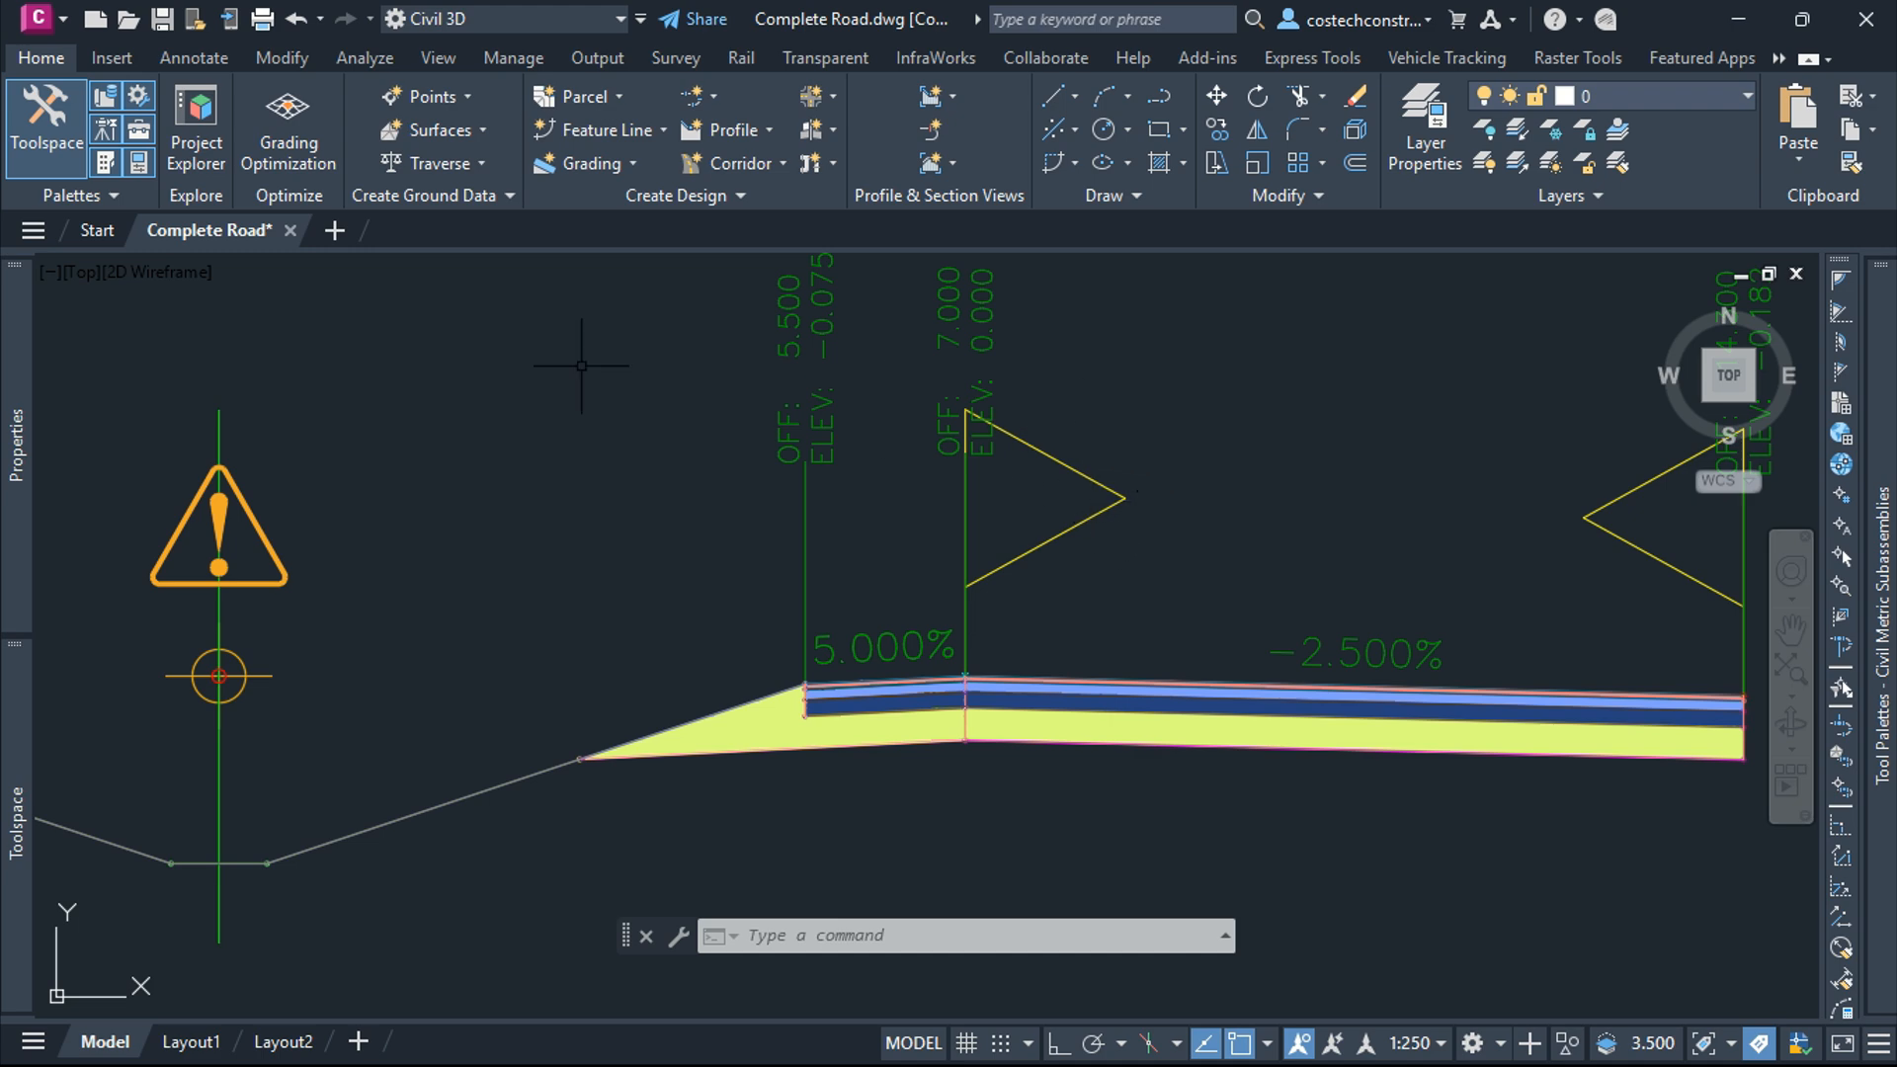
click(1132, 710)
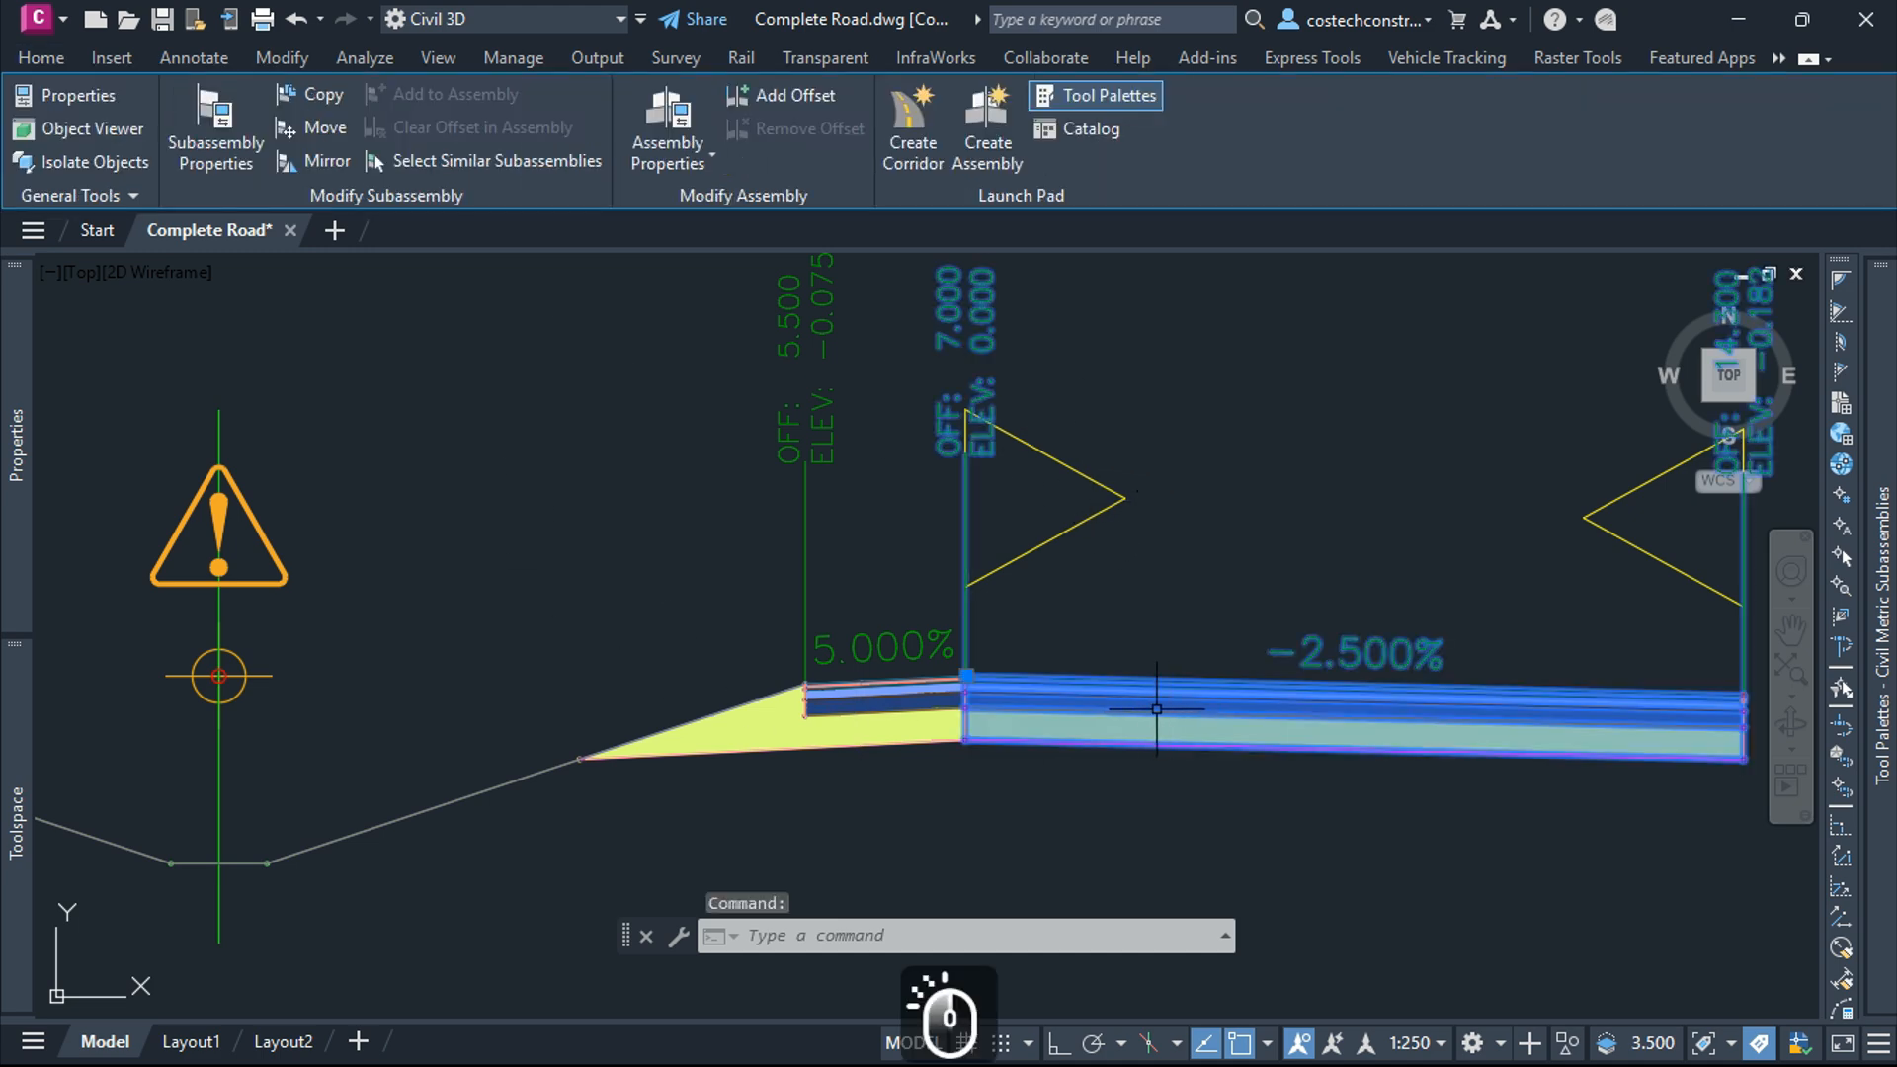
click(217, 127)
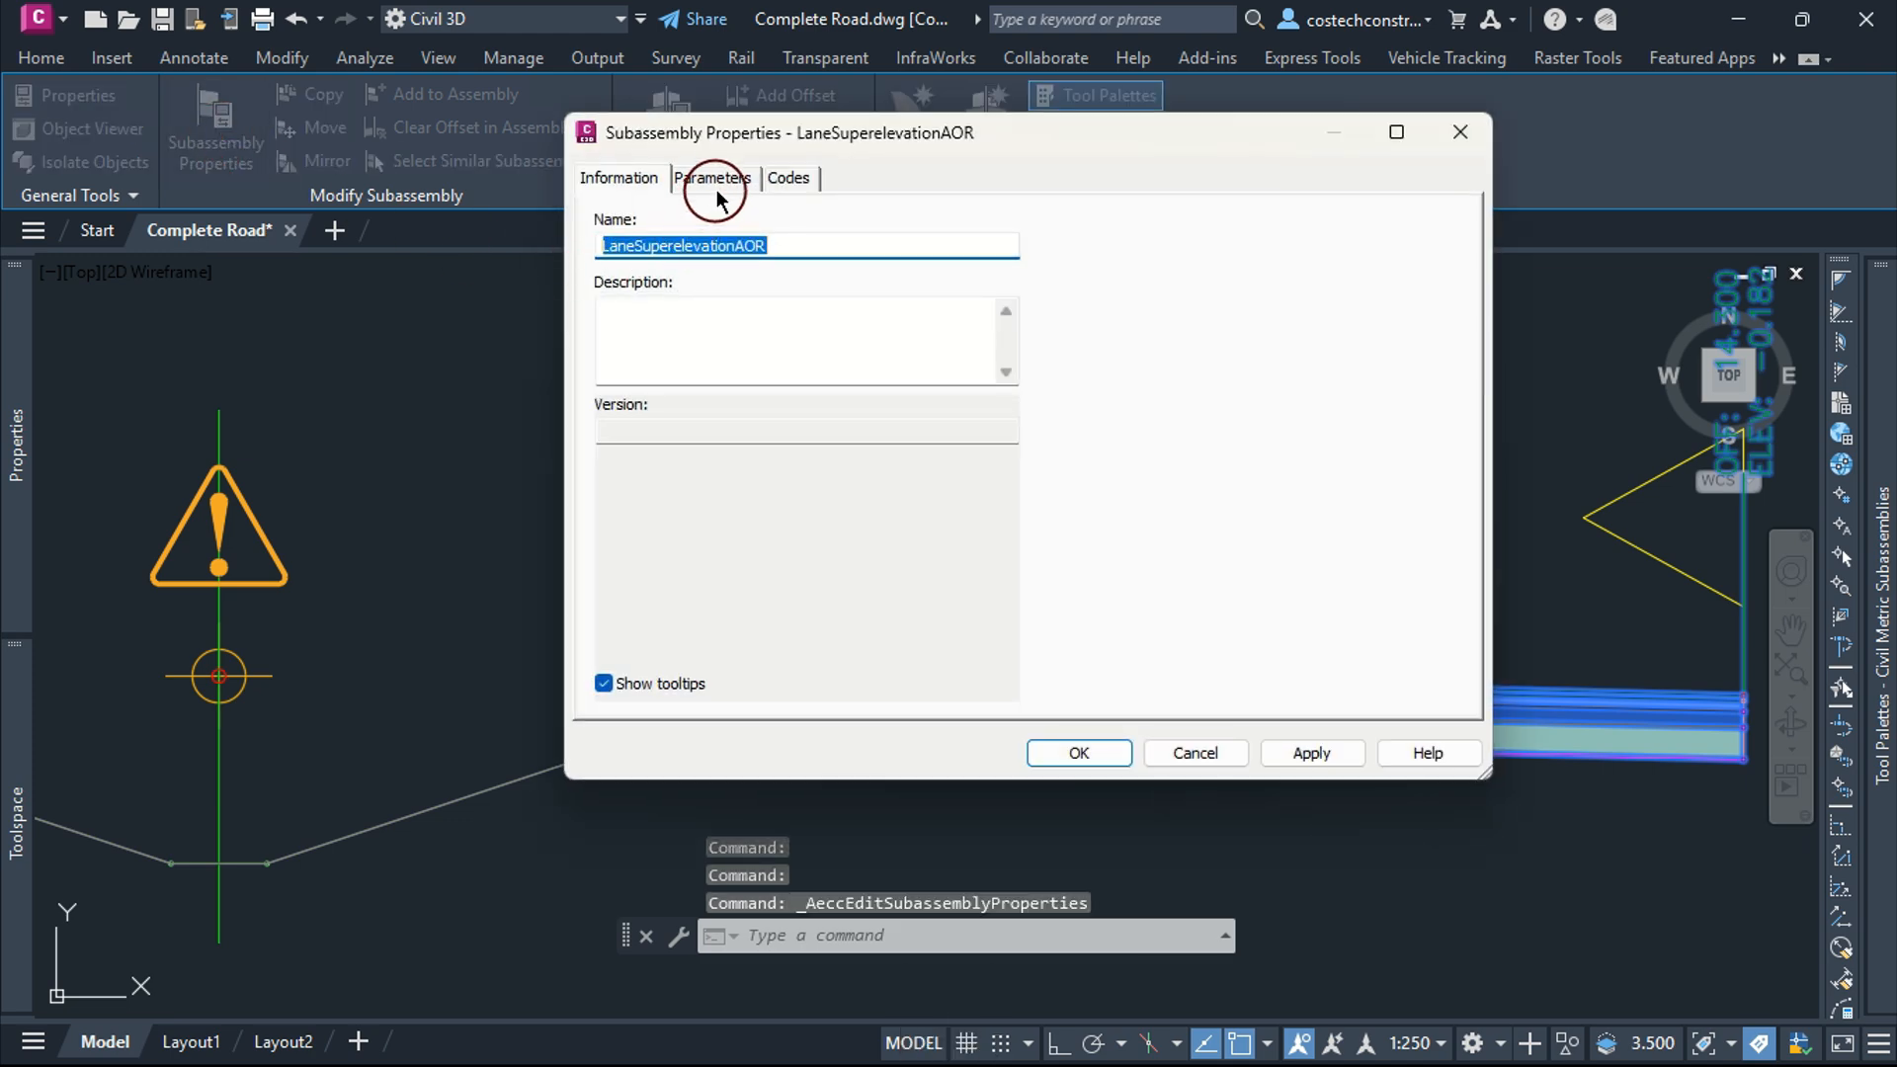
click(716, 188)
scroll(808, 346, down, 2)
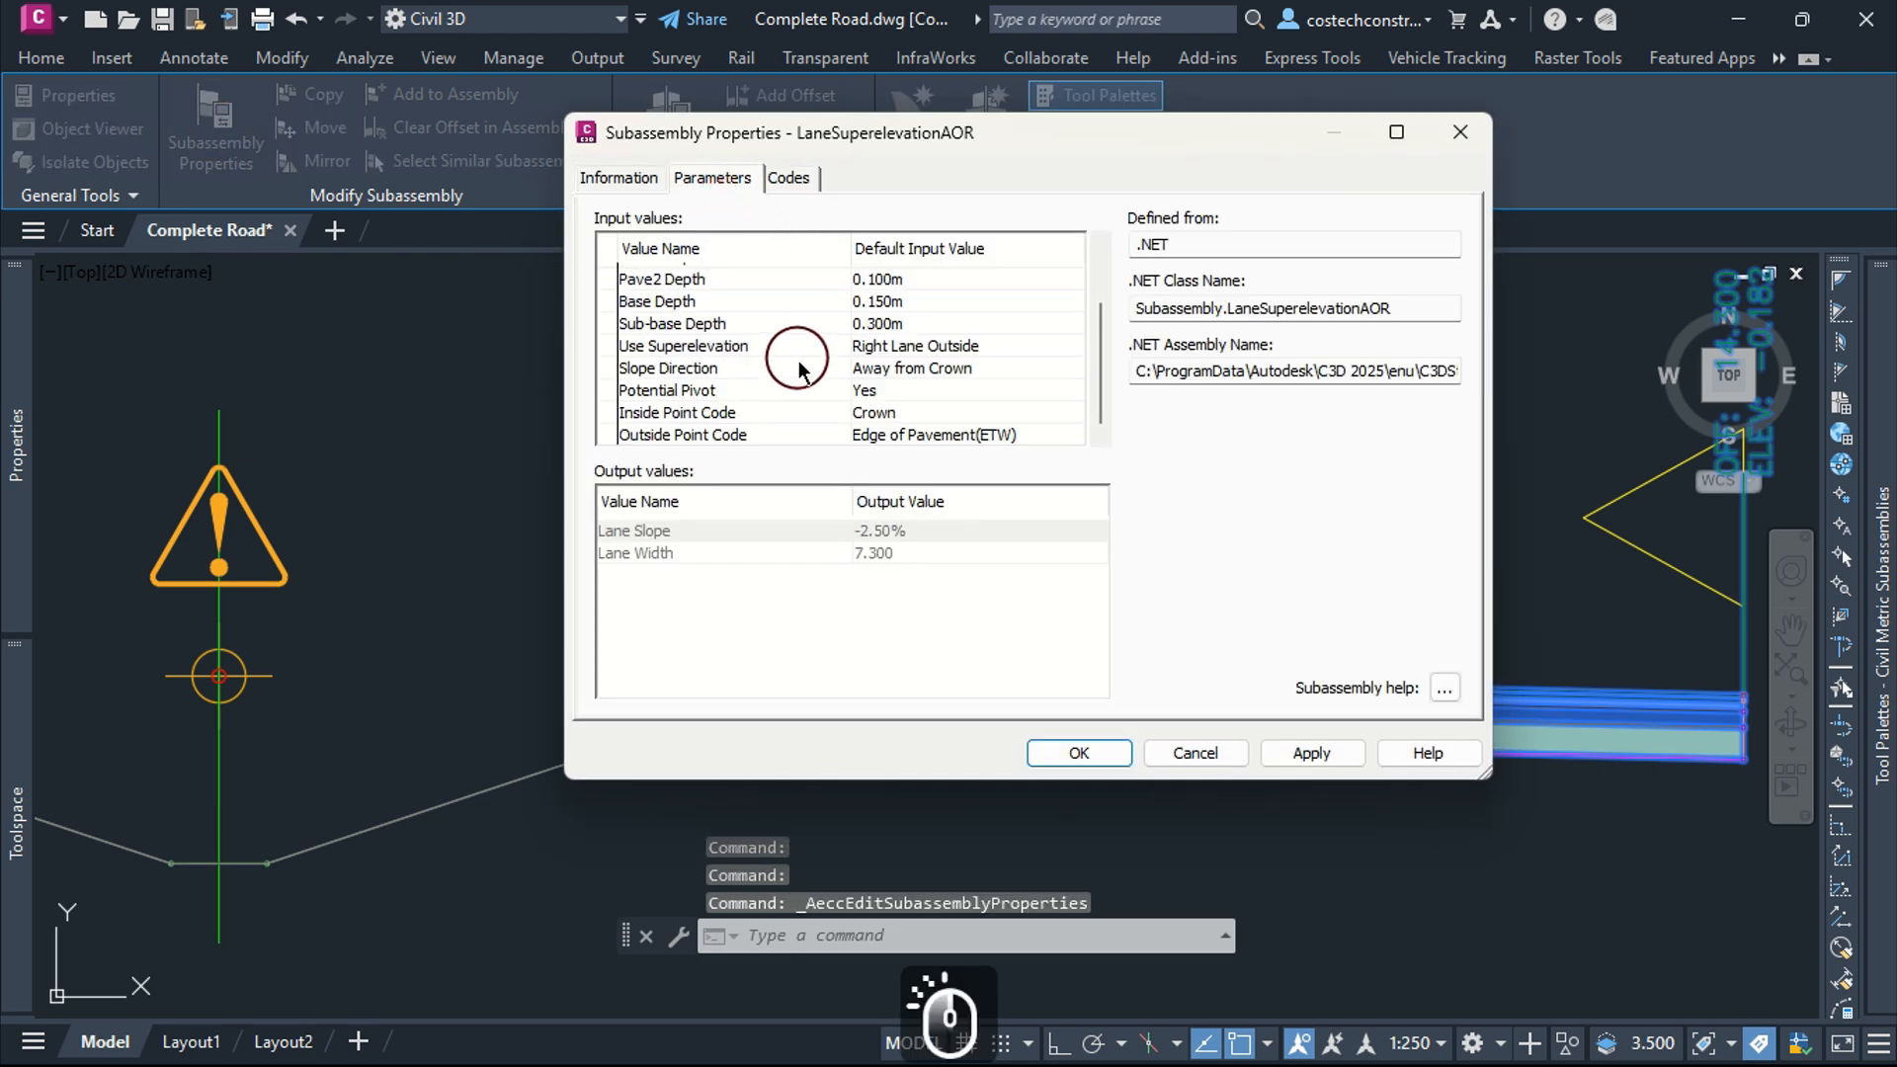
click(900, 392)
click(900, 391)
click(985, 444)
click(925, 488)
click(960, 491)
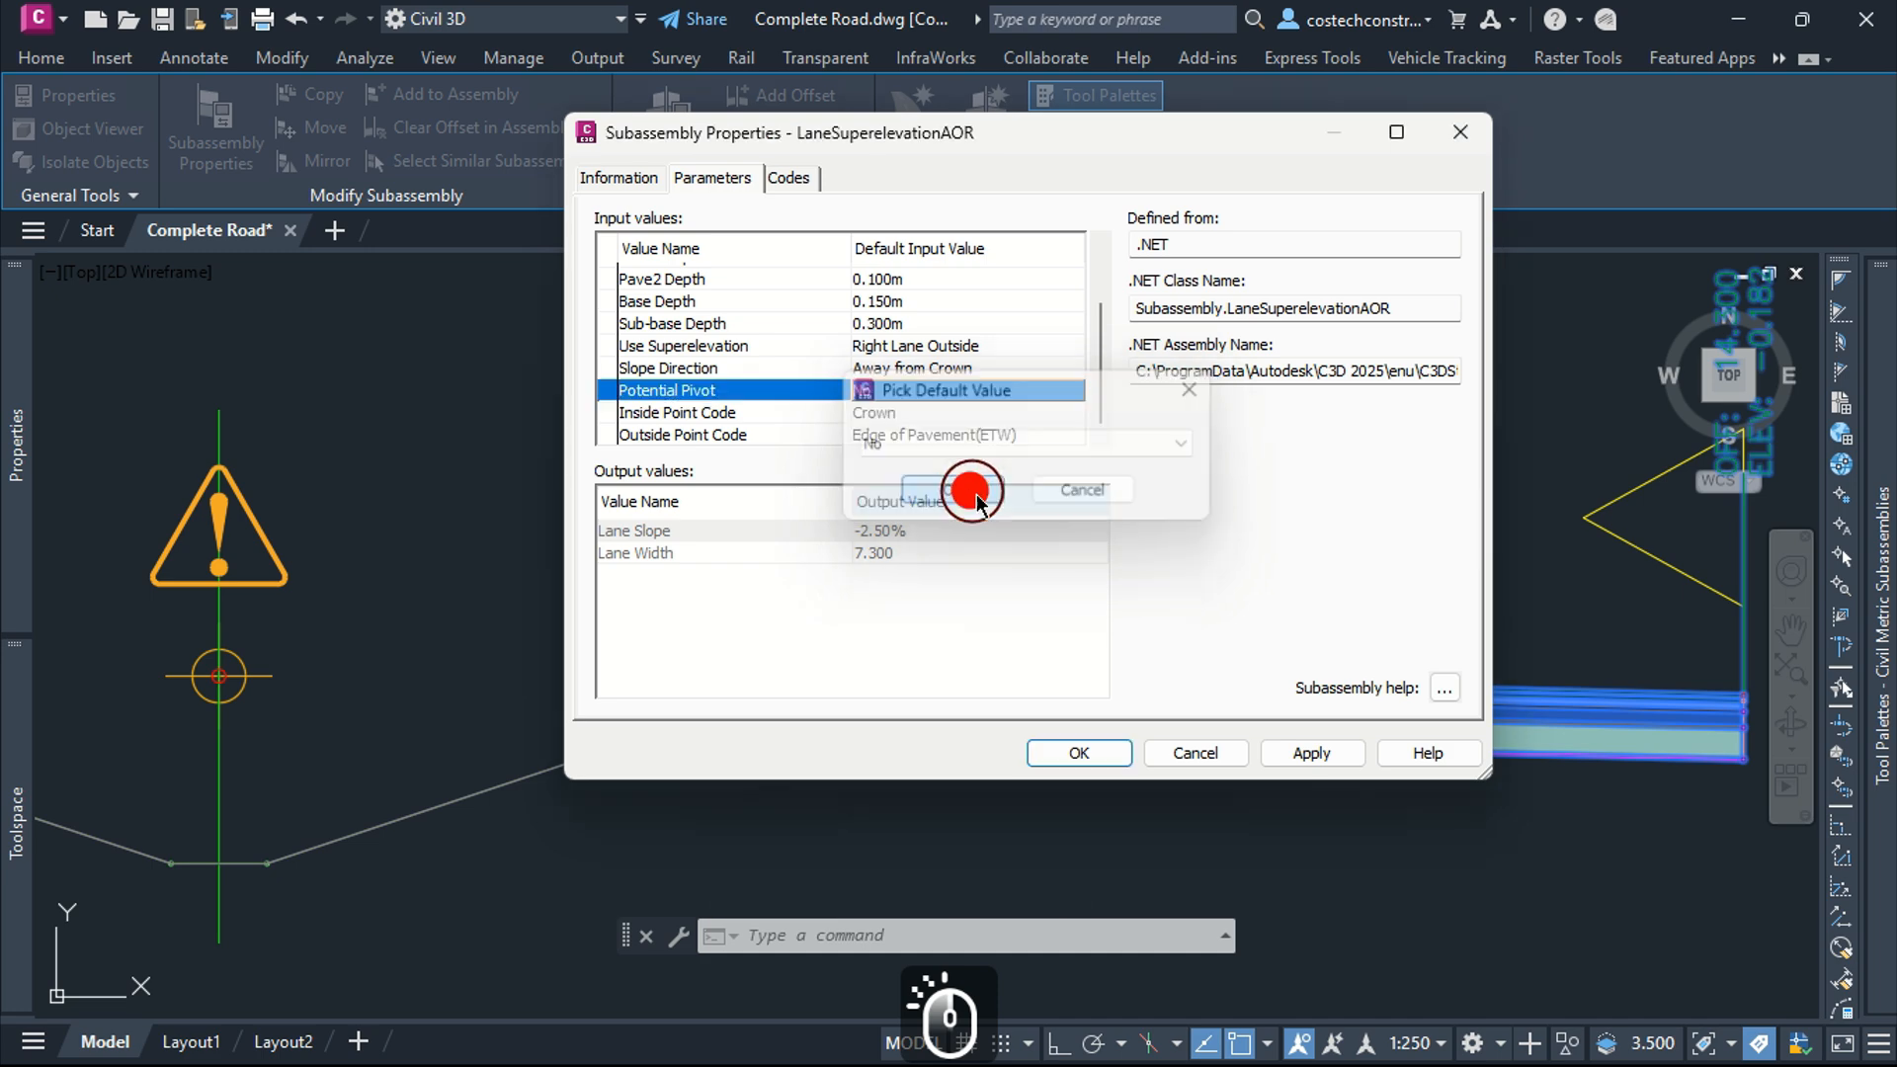
Apply the right lane's pivot change, close its properties and clear the selection
click(1331, 751)
click(1079, 753)
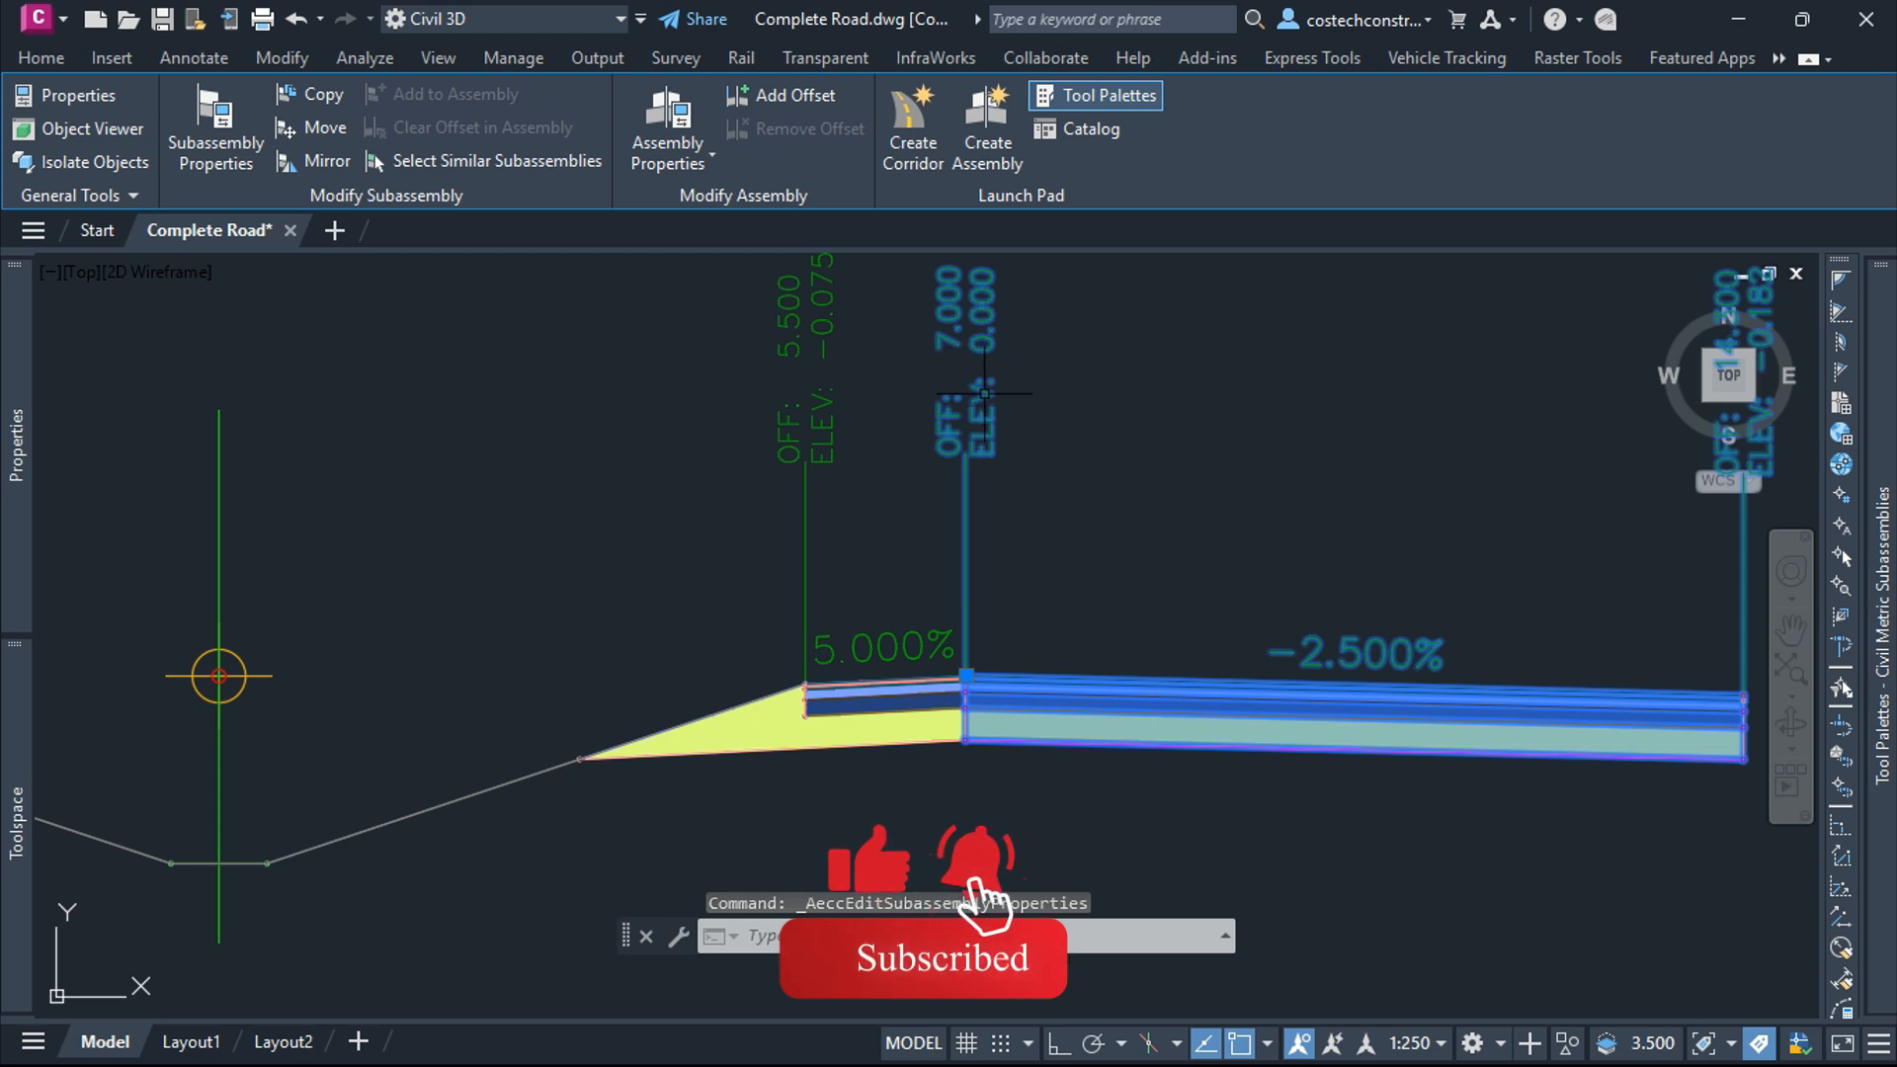
scroll(838, 494, down, 6)
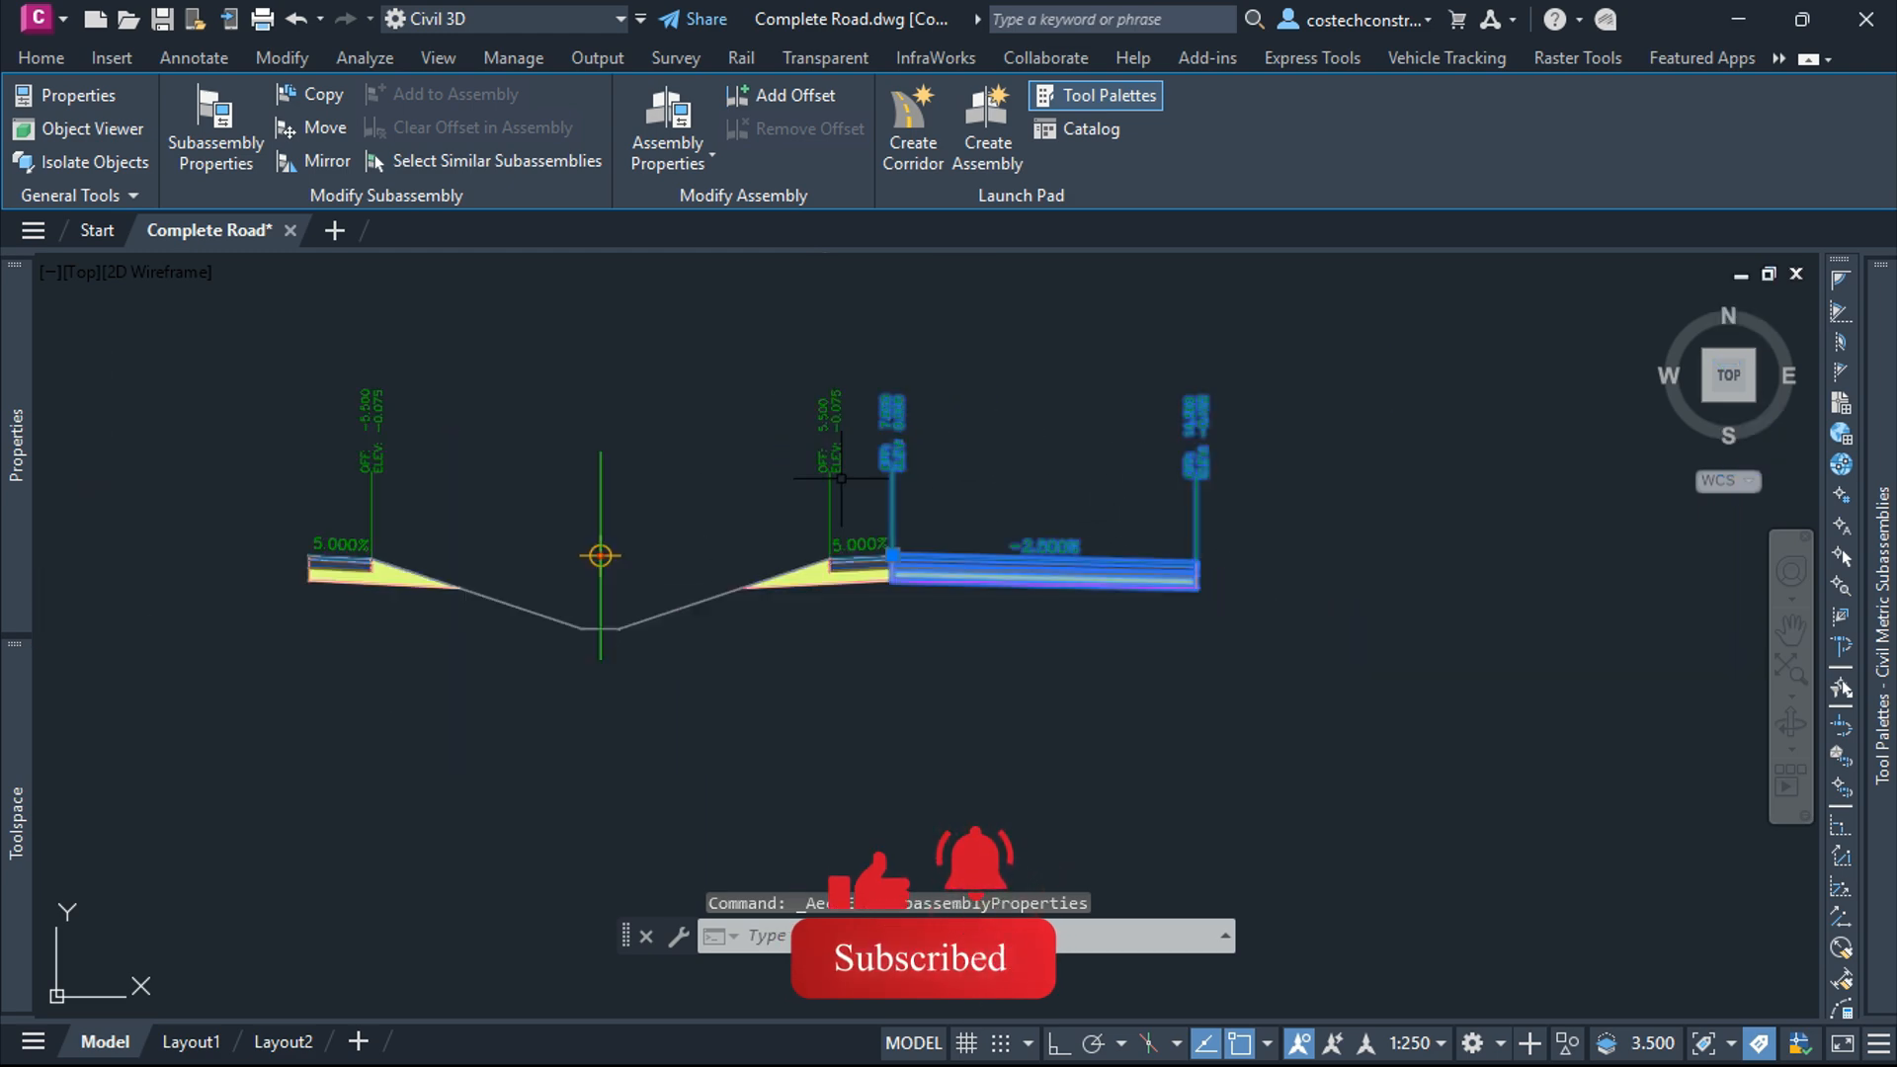
key(Escape)
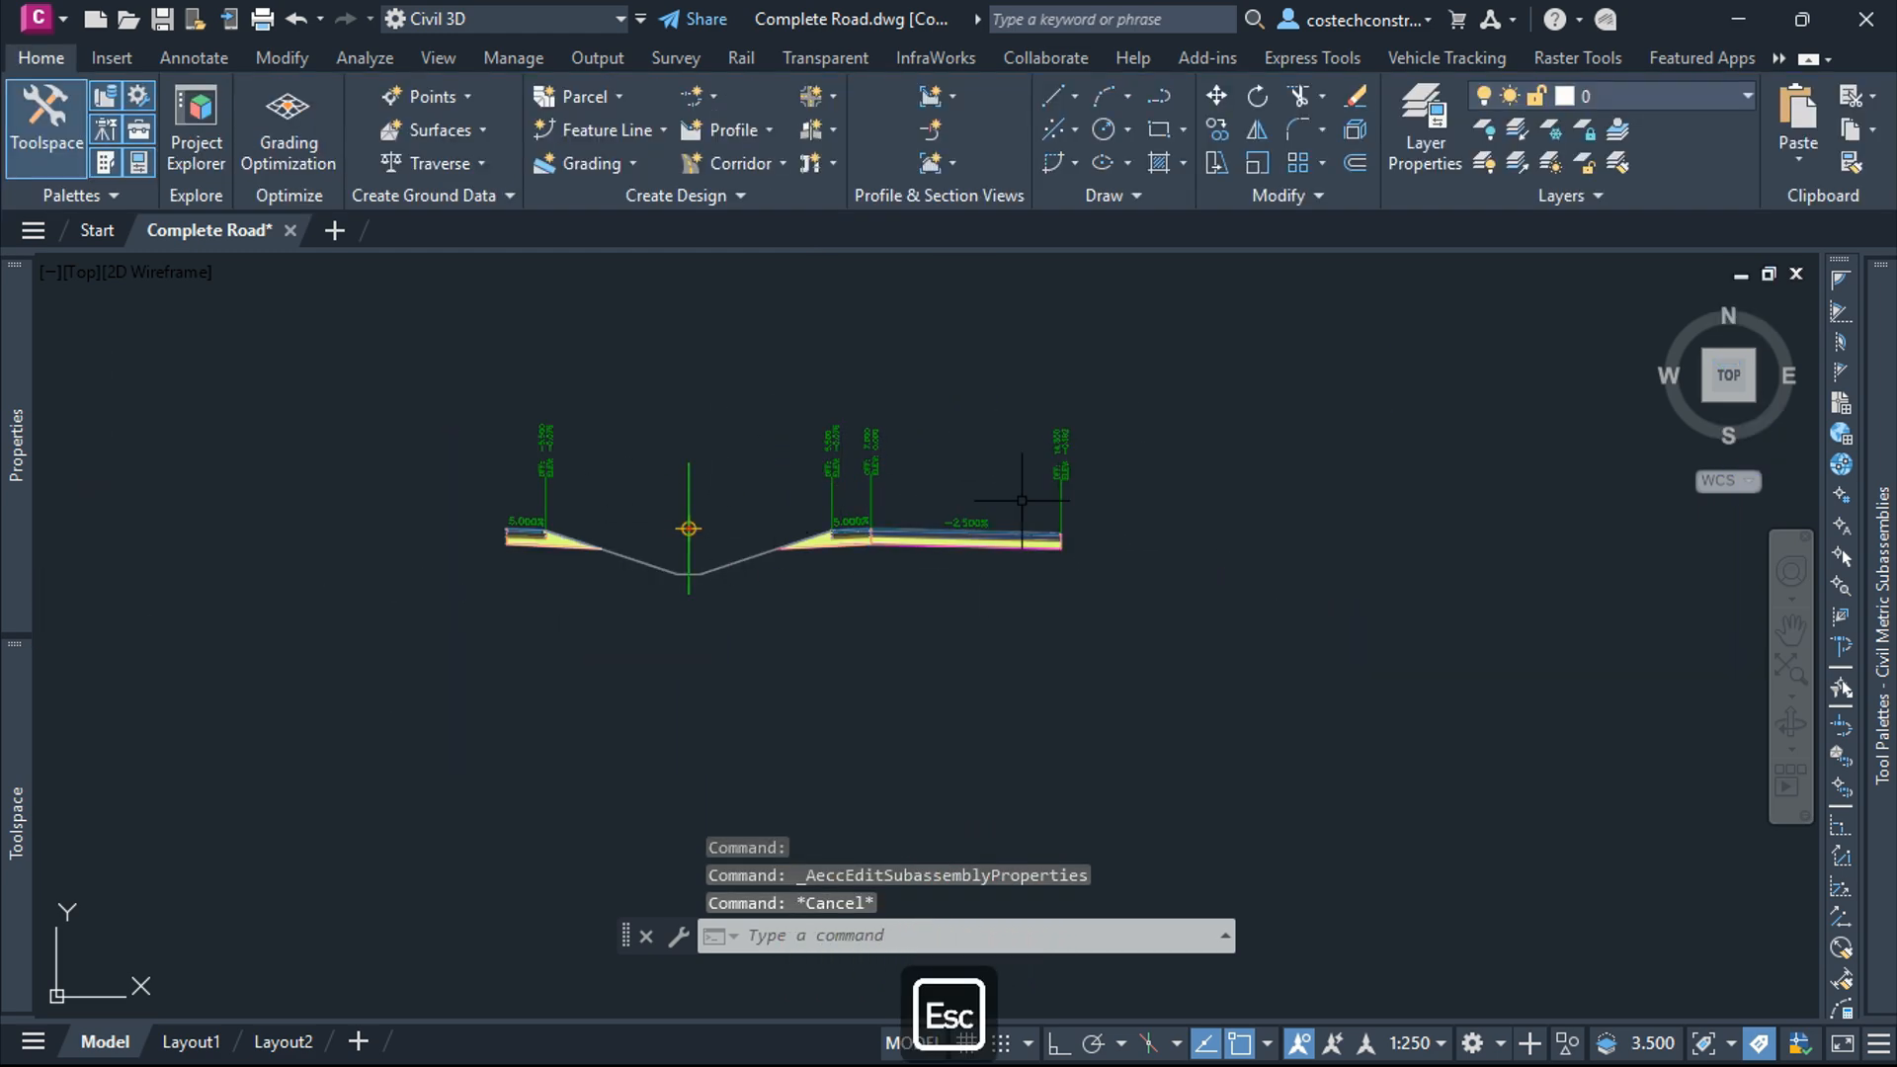
Mirror the right lane subassembly onto the top outer point of the median's left paved shoulder
scroll(969, 538, up, 2)
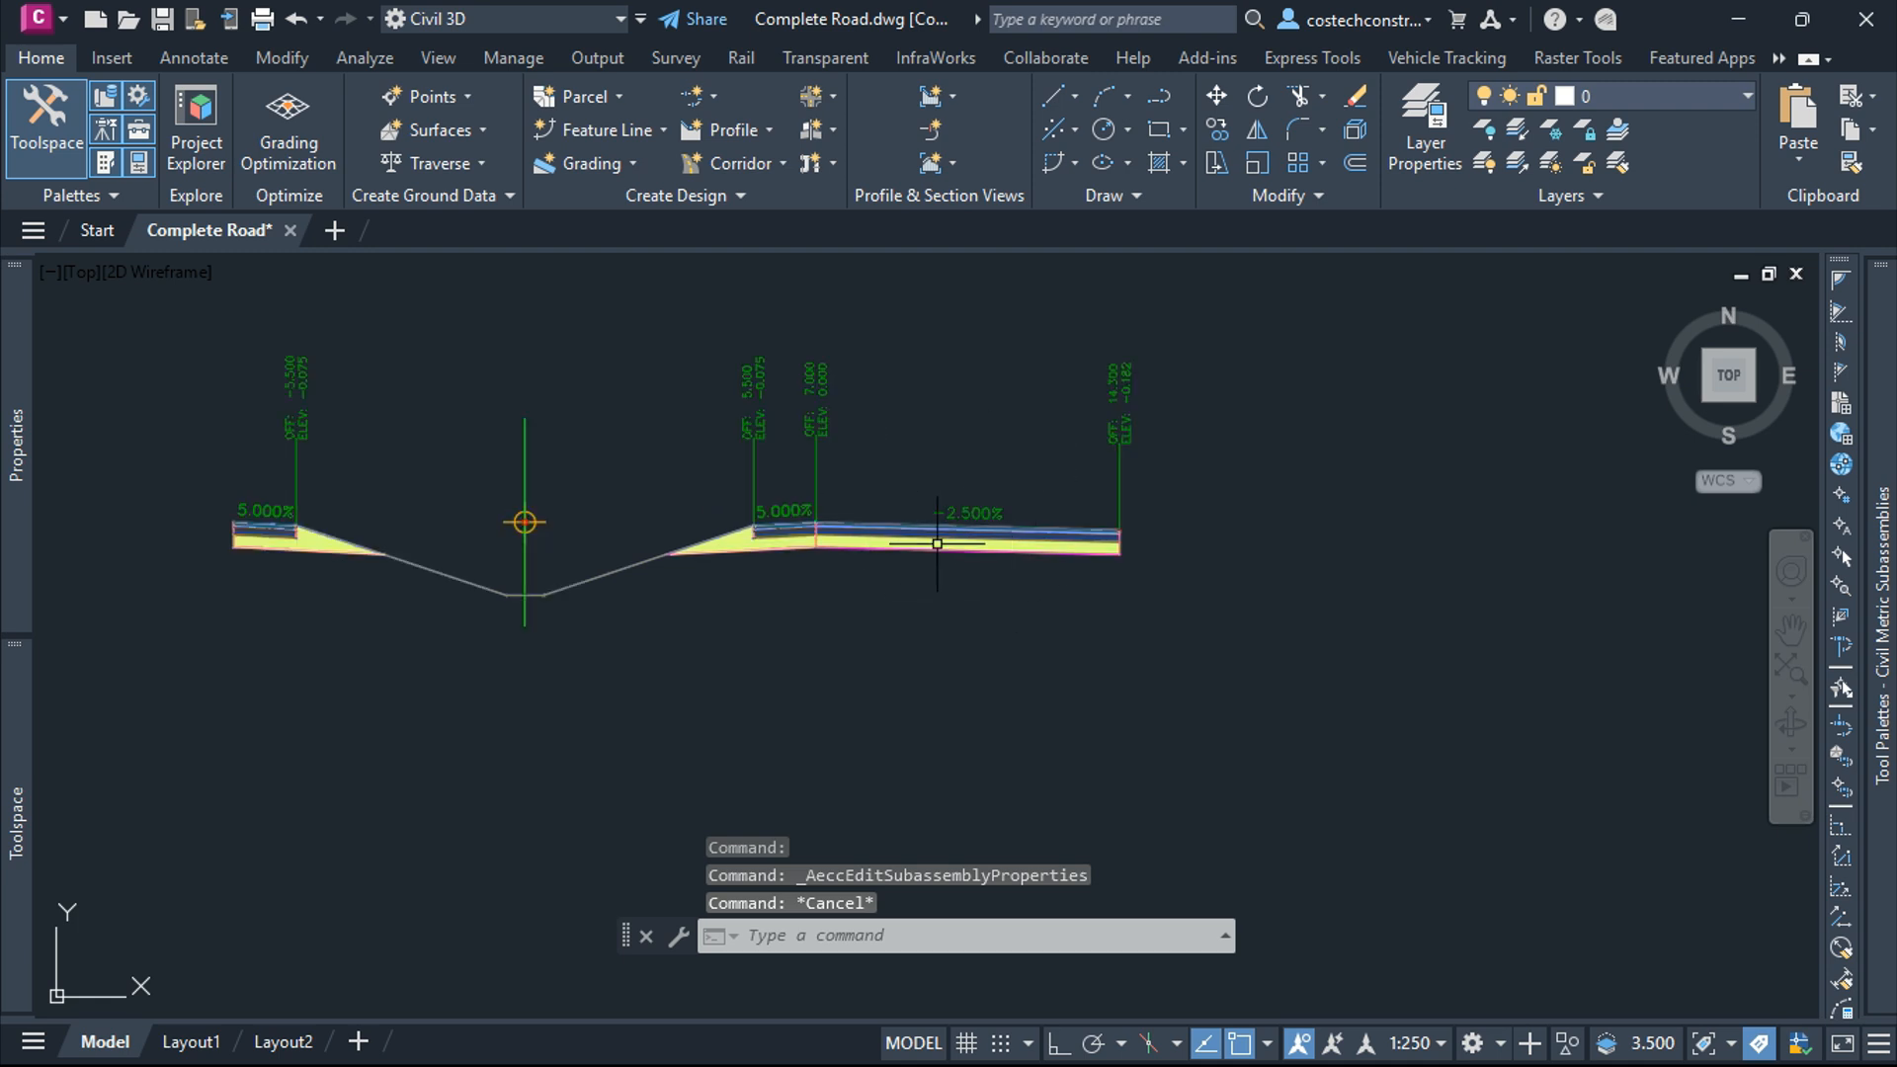
scroll(946, 526, up, 4)
click(1030, 504)
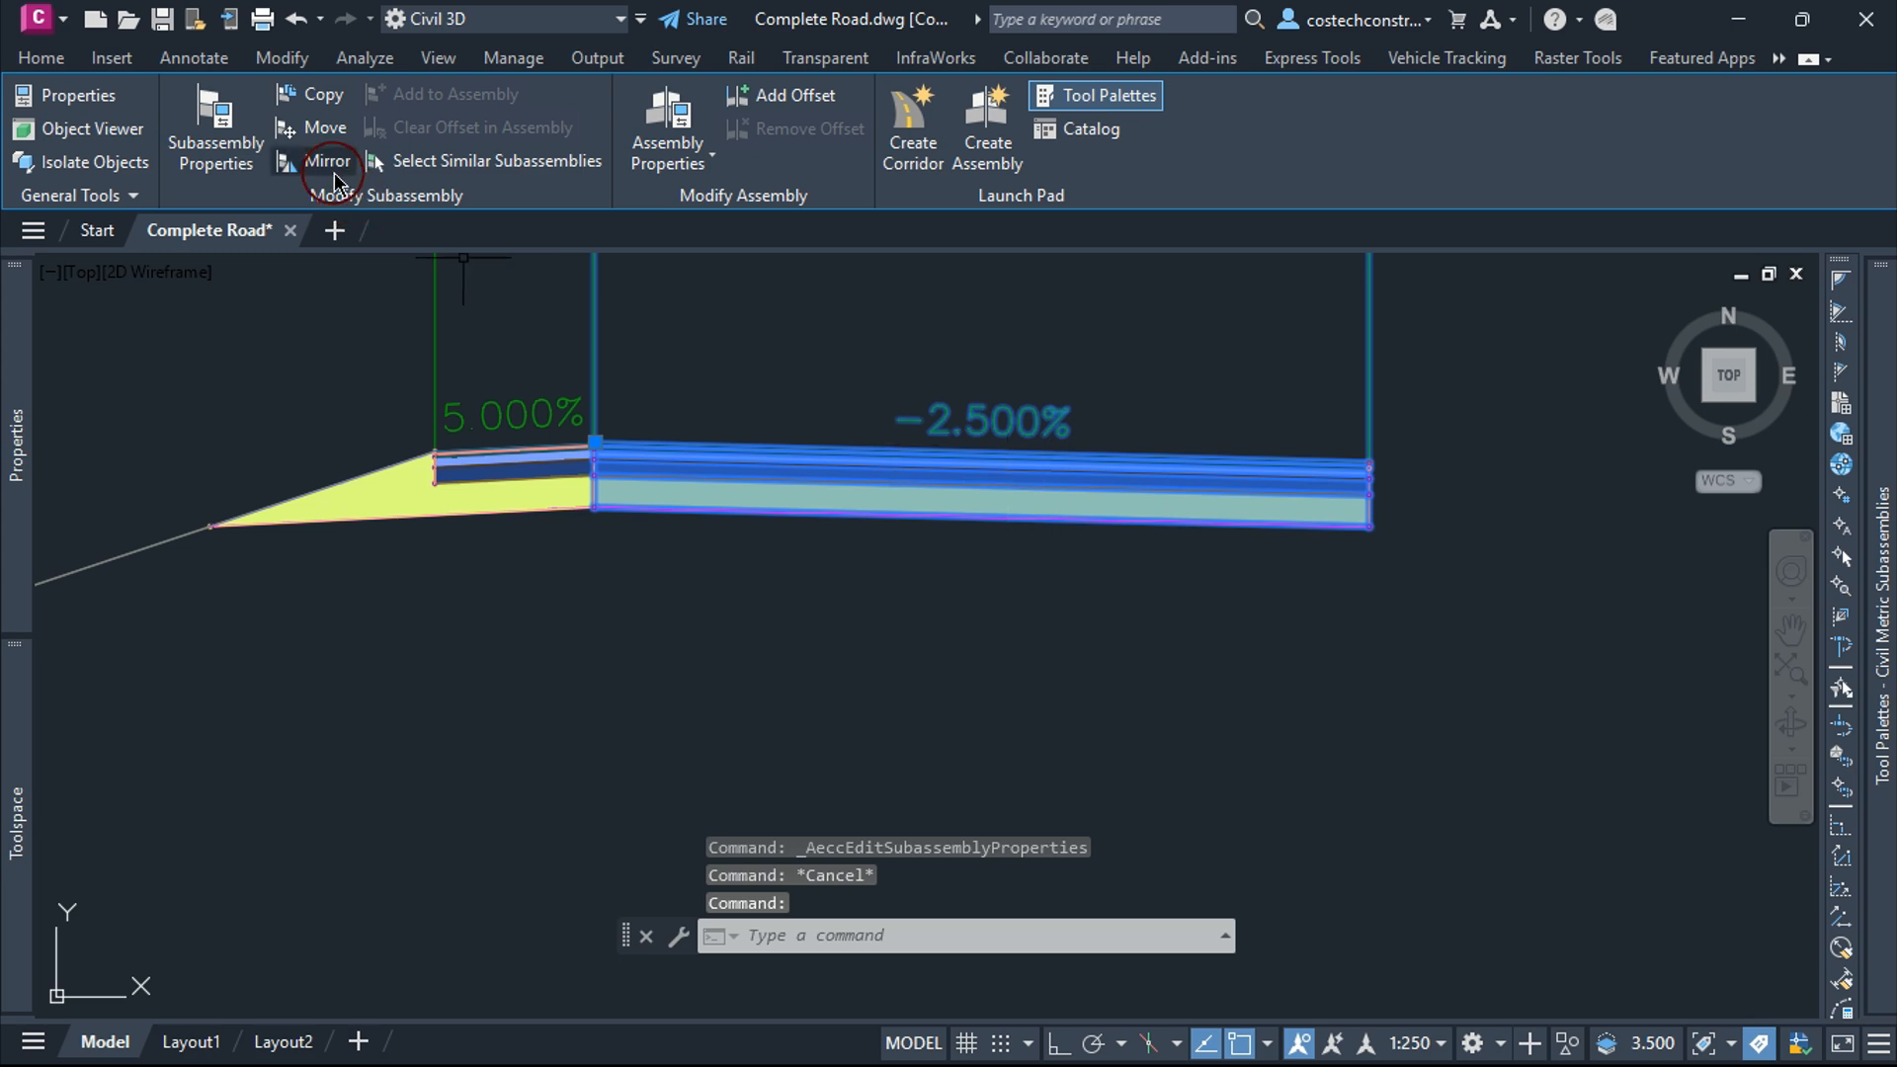
click(336, 174)
scroll(1301, 541, down, 5)
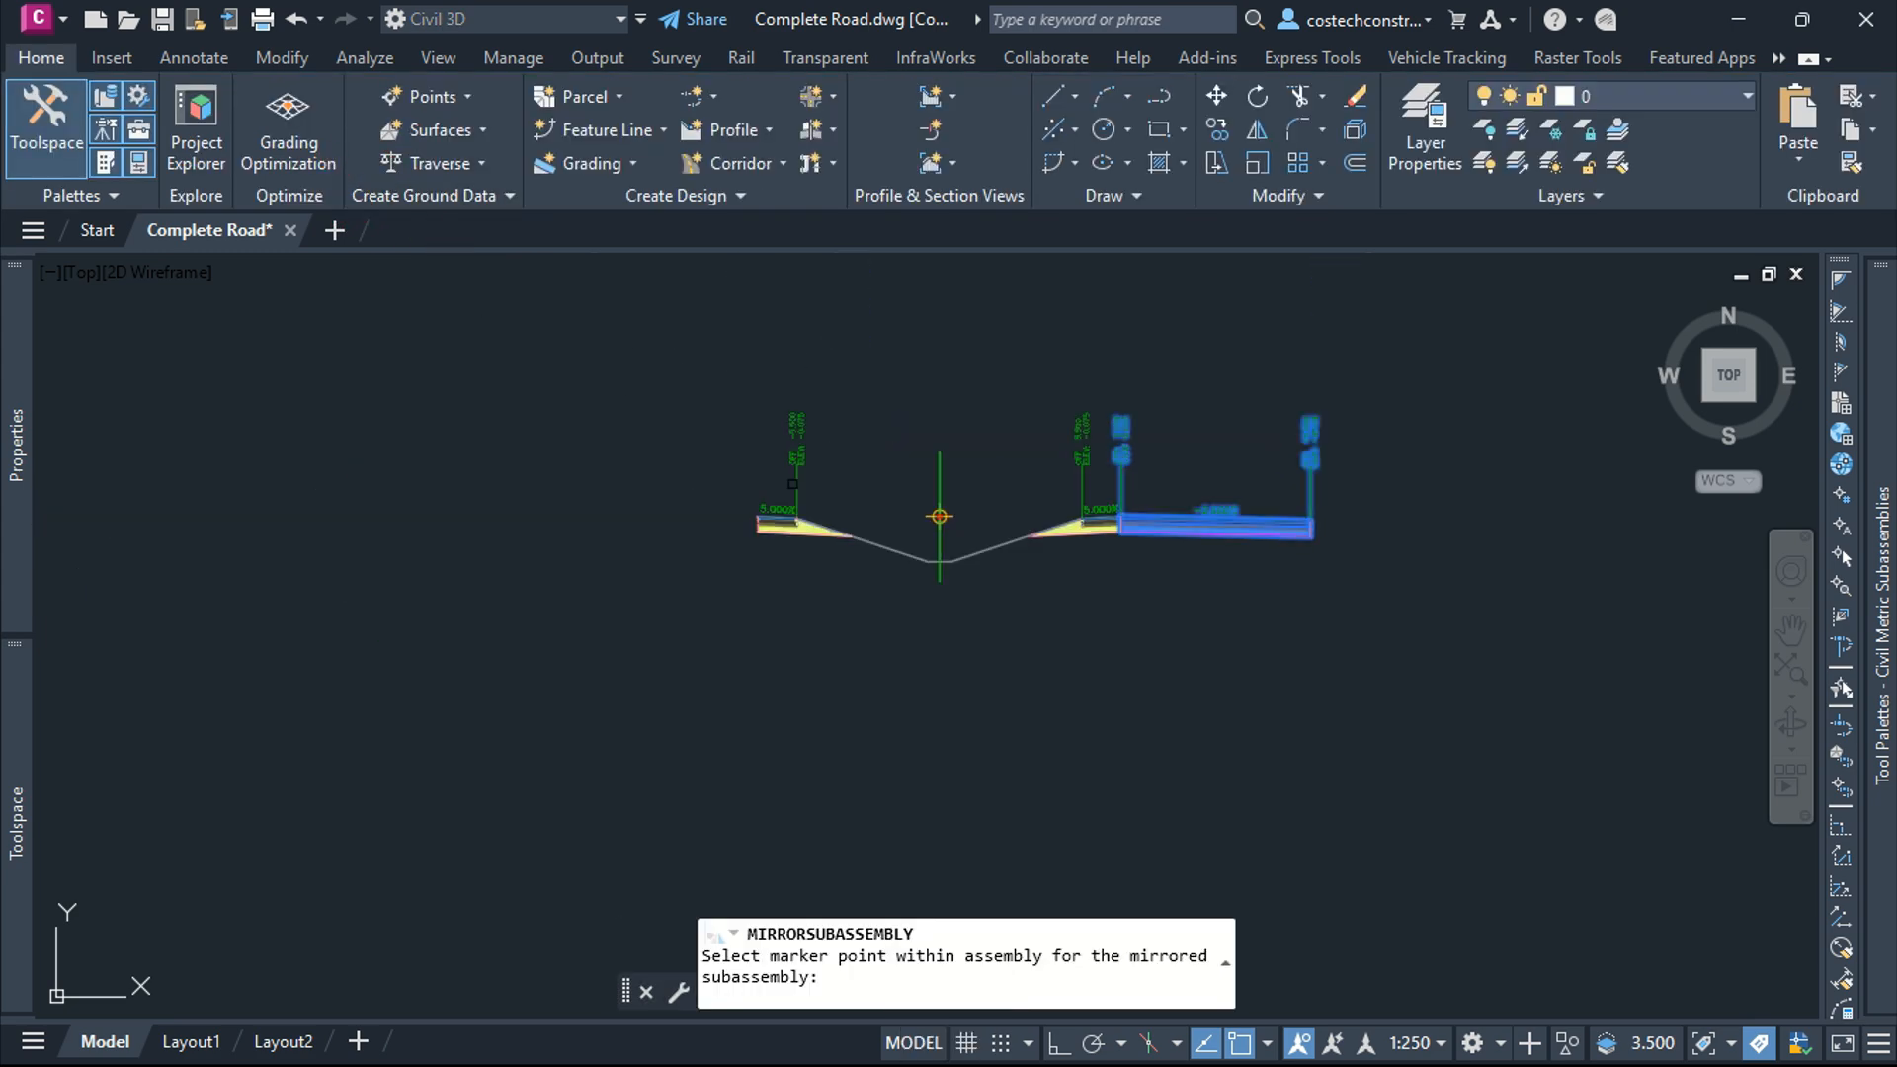
scroll(823, 481, up, 10)
scroll(840, 558, up, 5)
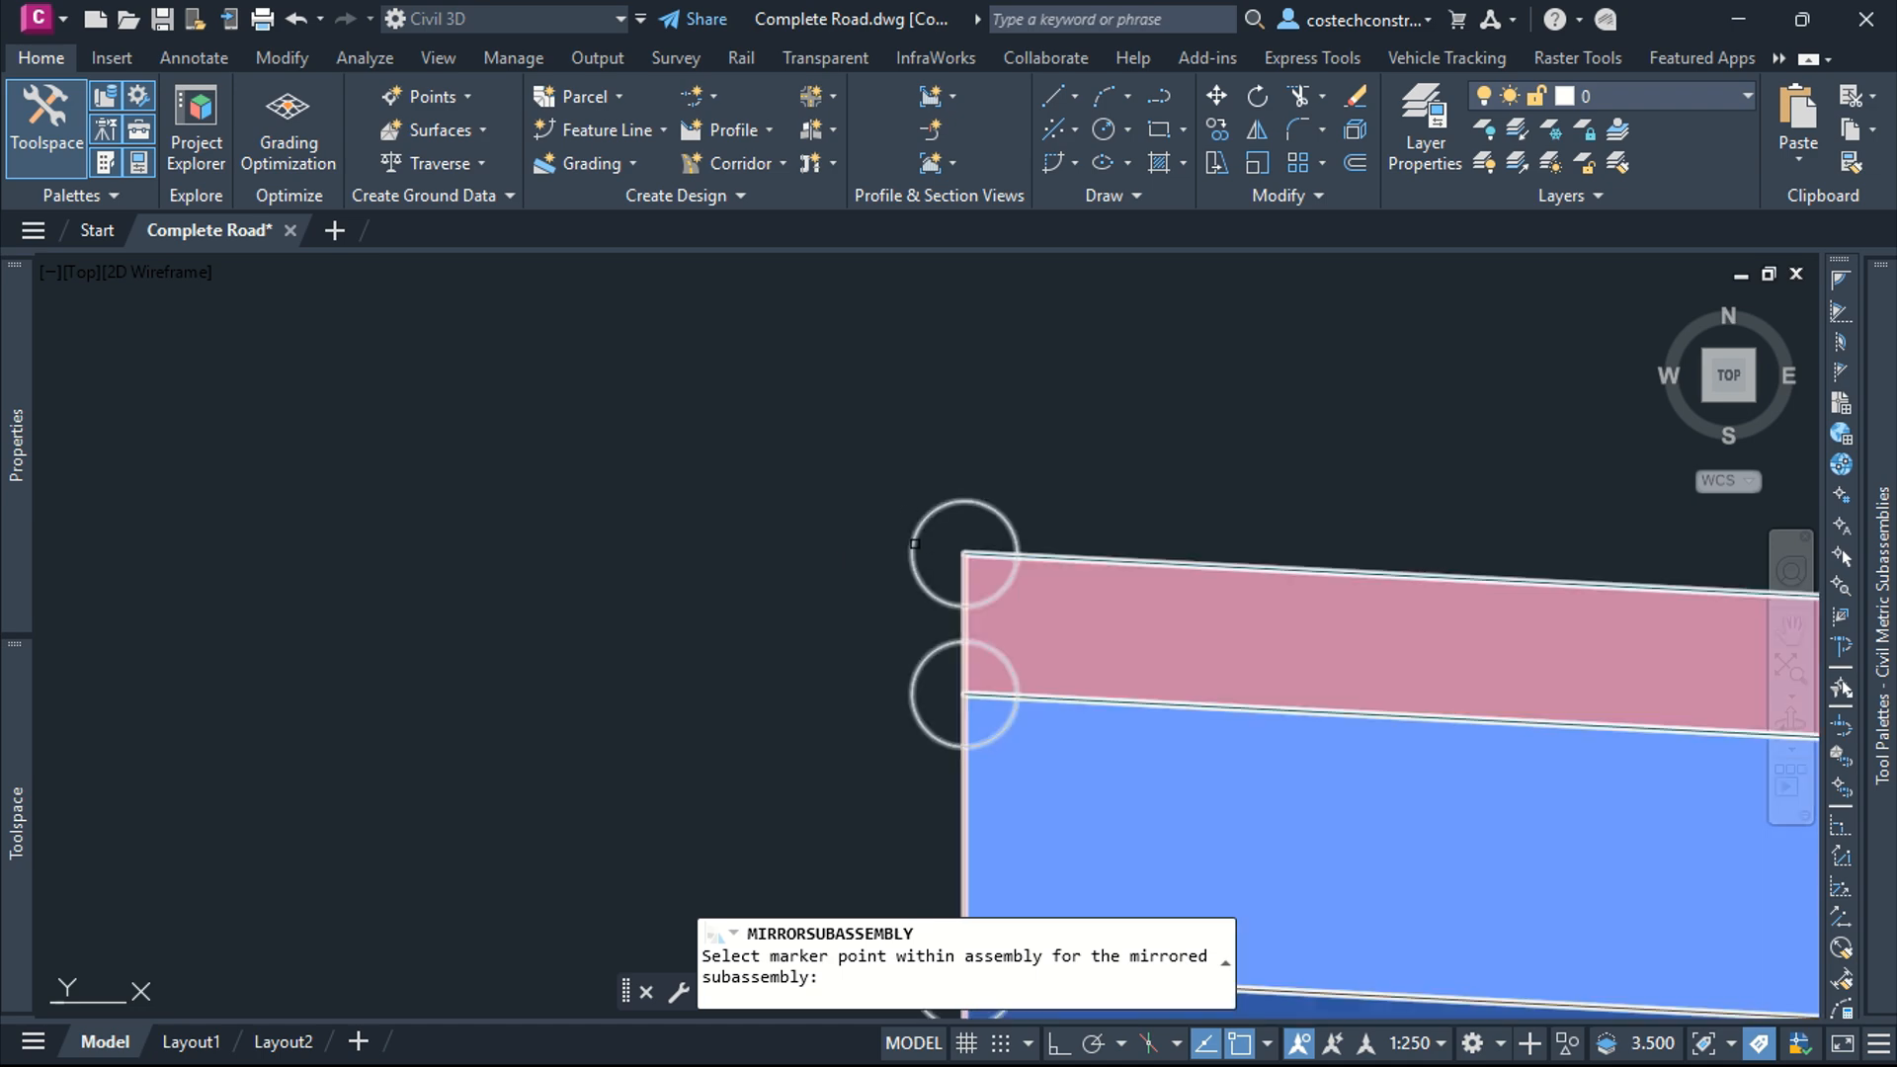
click(964, 553)
scroll(1124, 472, down, 3)
scroll(1125, 473, down, 4)
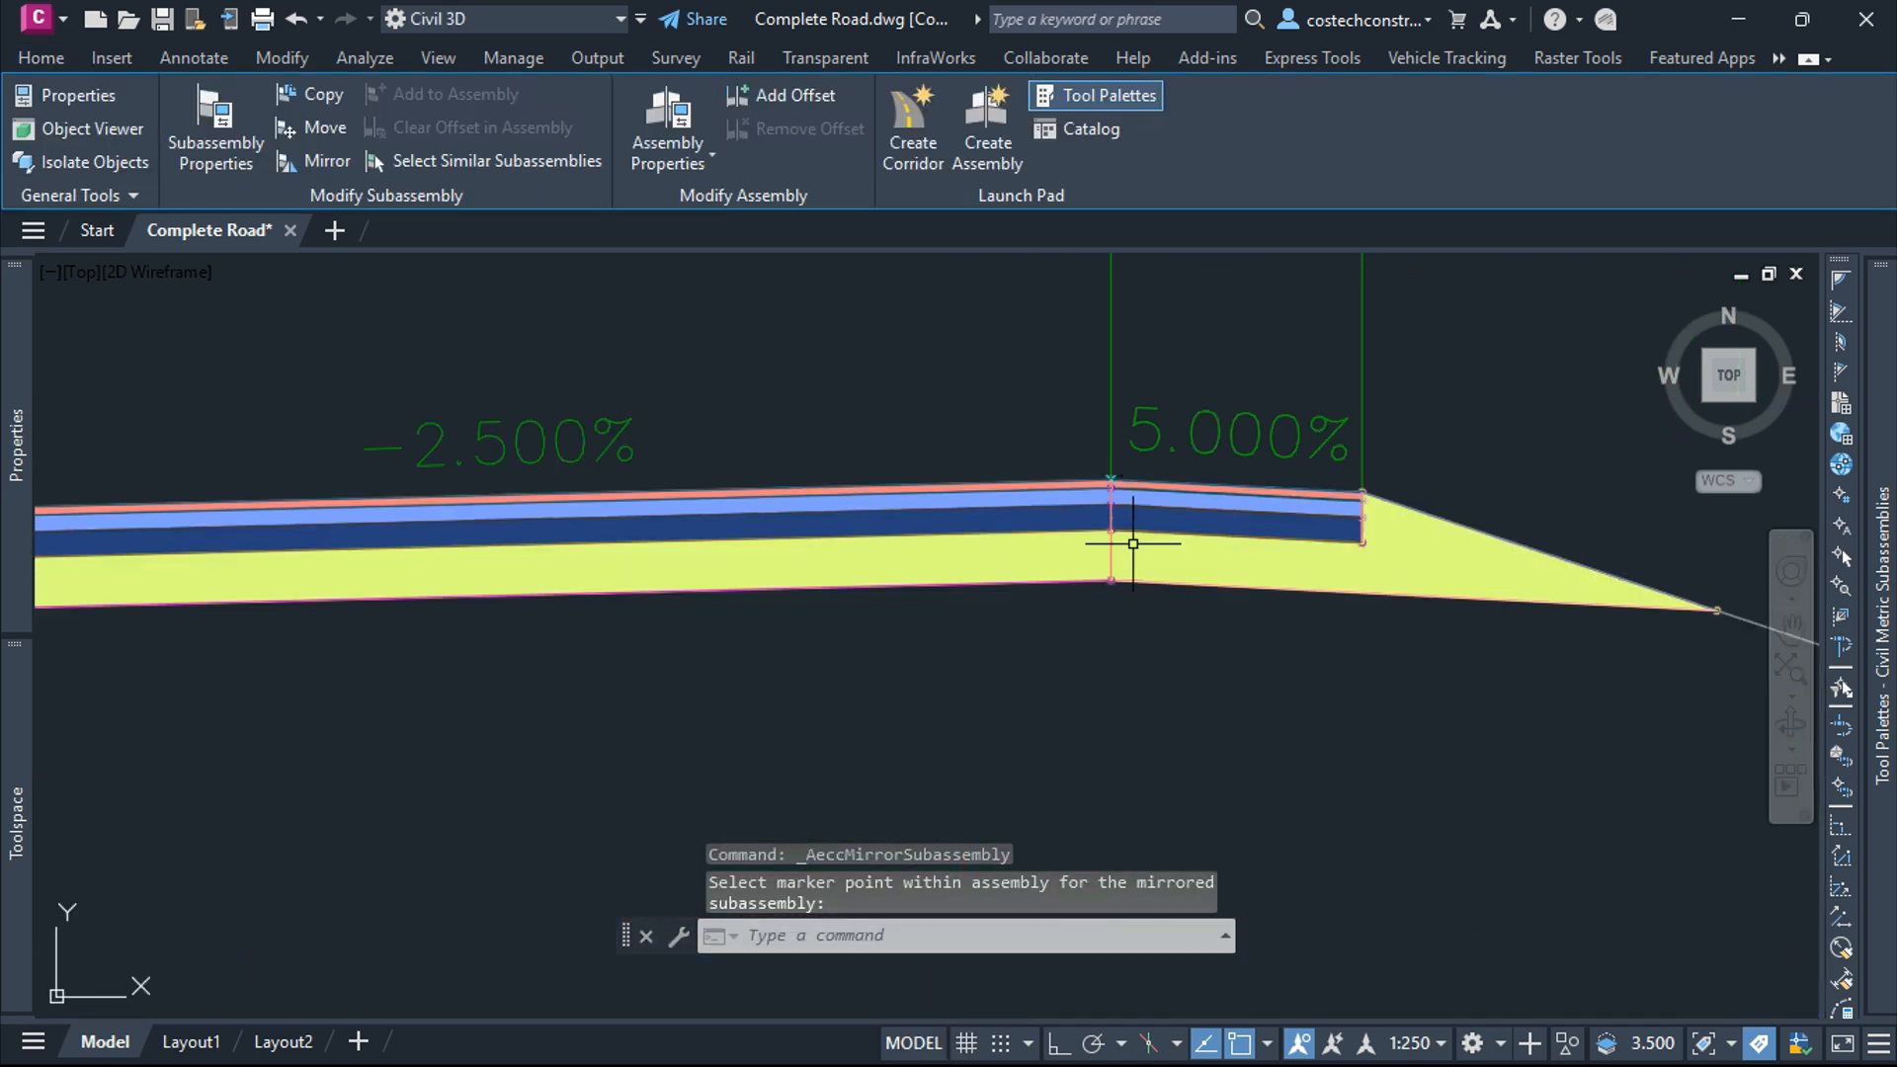
key(Escape)
Open the mirrored left lane's subassembly parameters and set Use Superelevation to Left Lane Outside
scroll(1094, 634, down, 6)
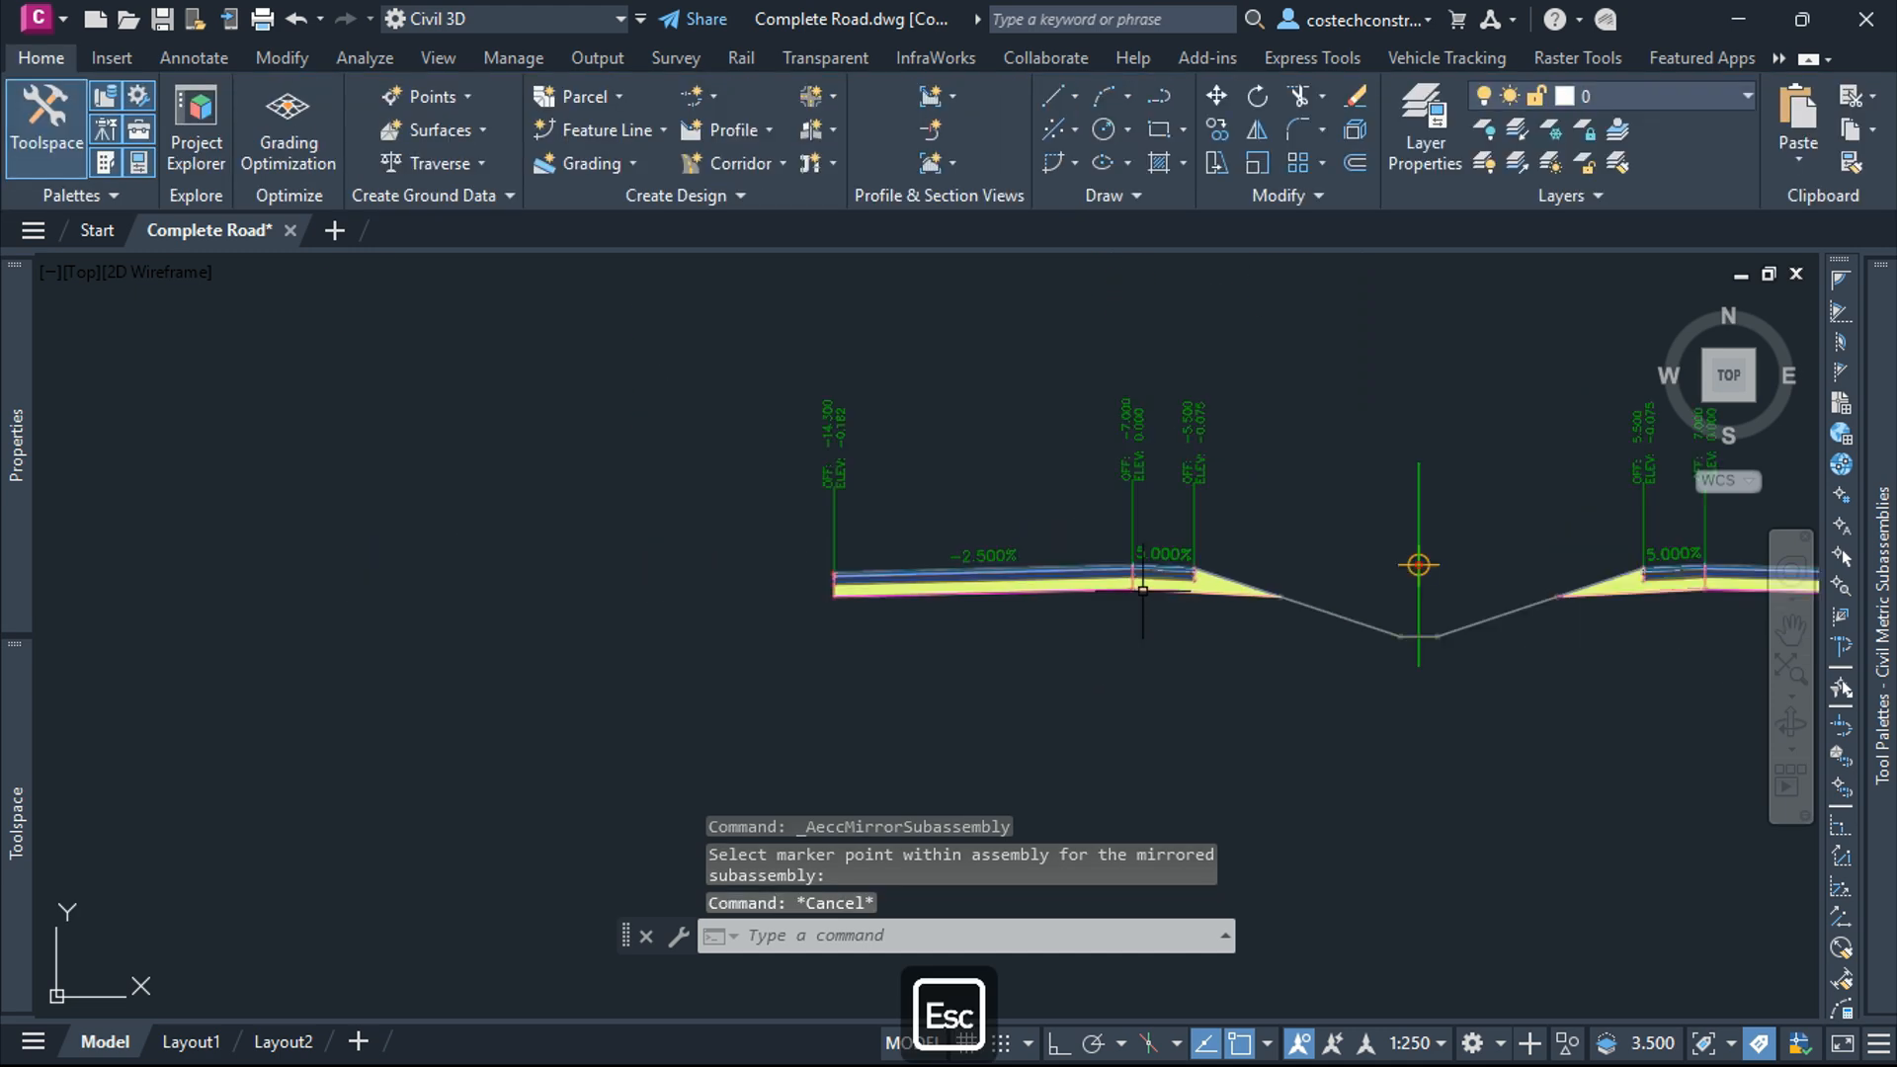
scroll(912, 597, up, 5)
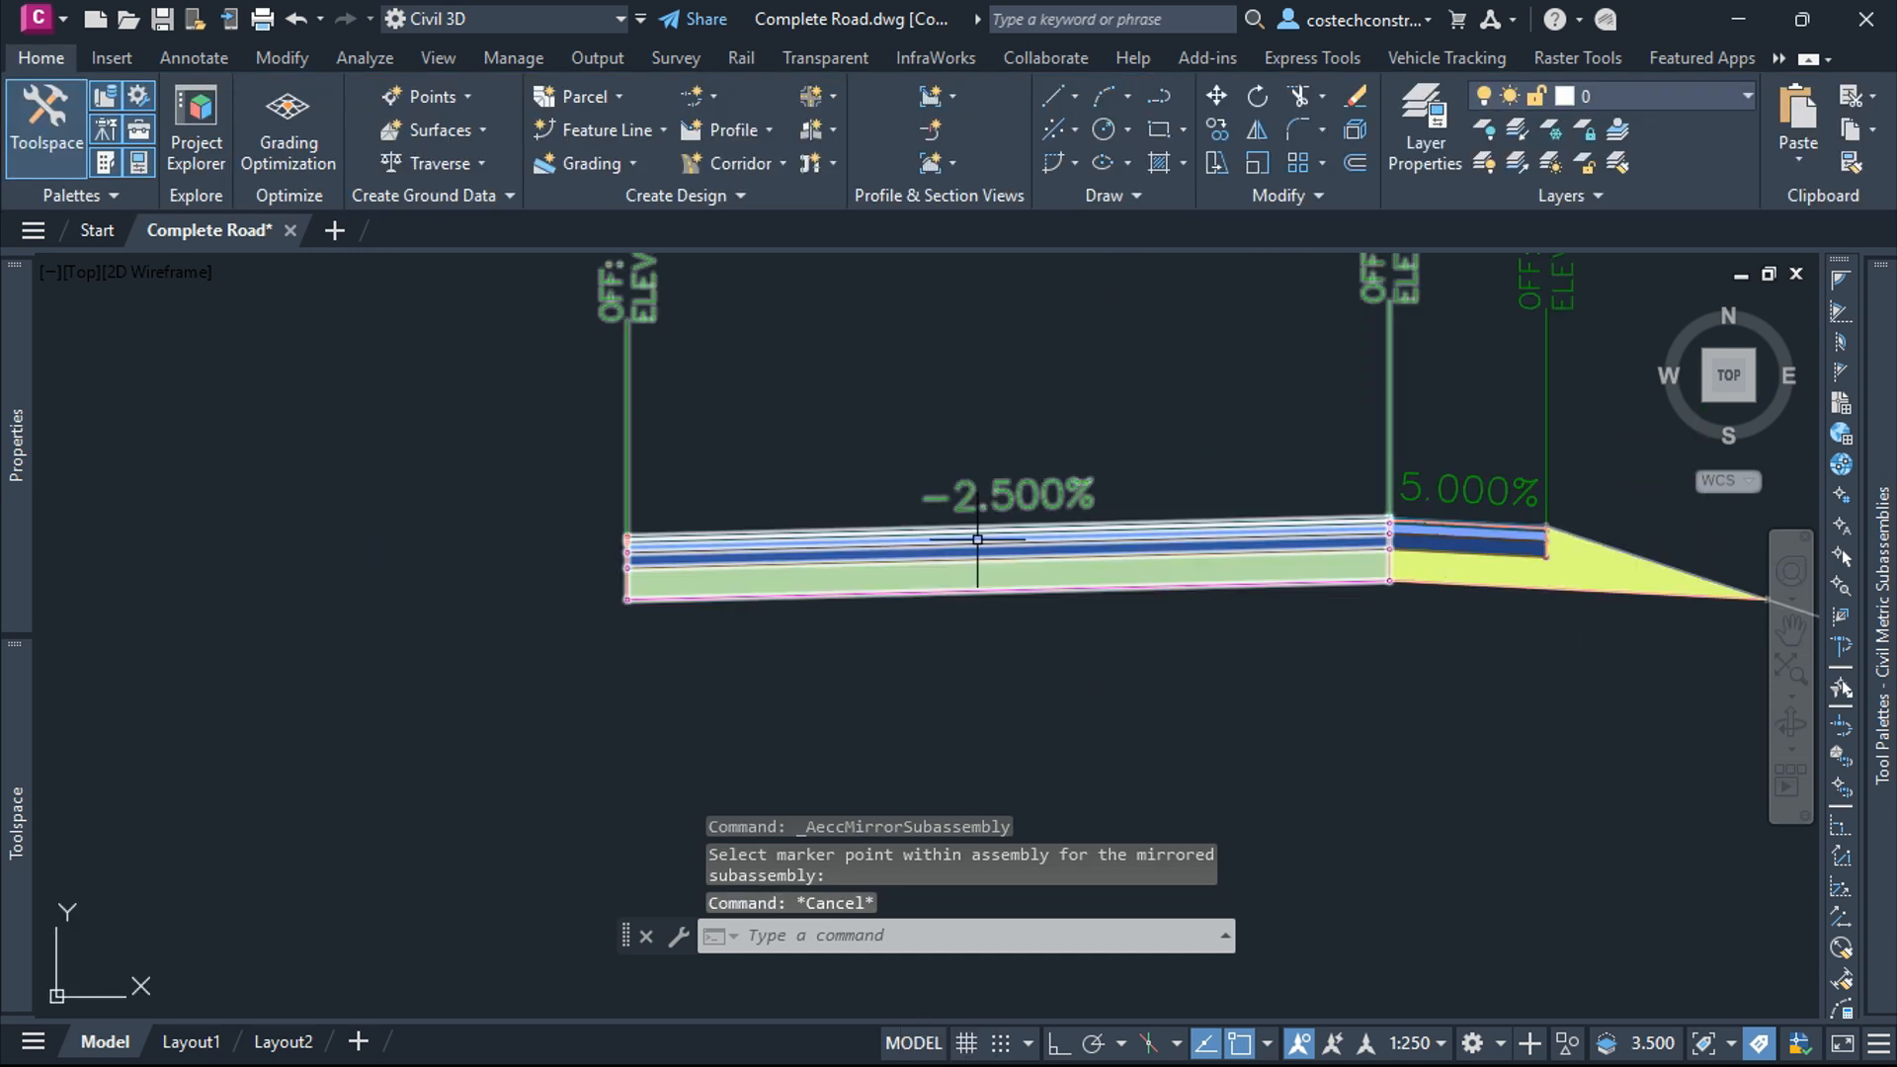
click(960, 573)
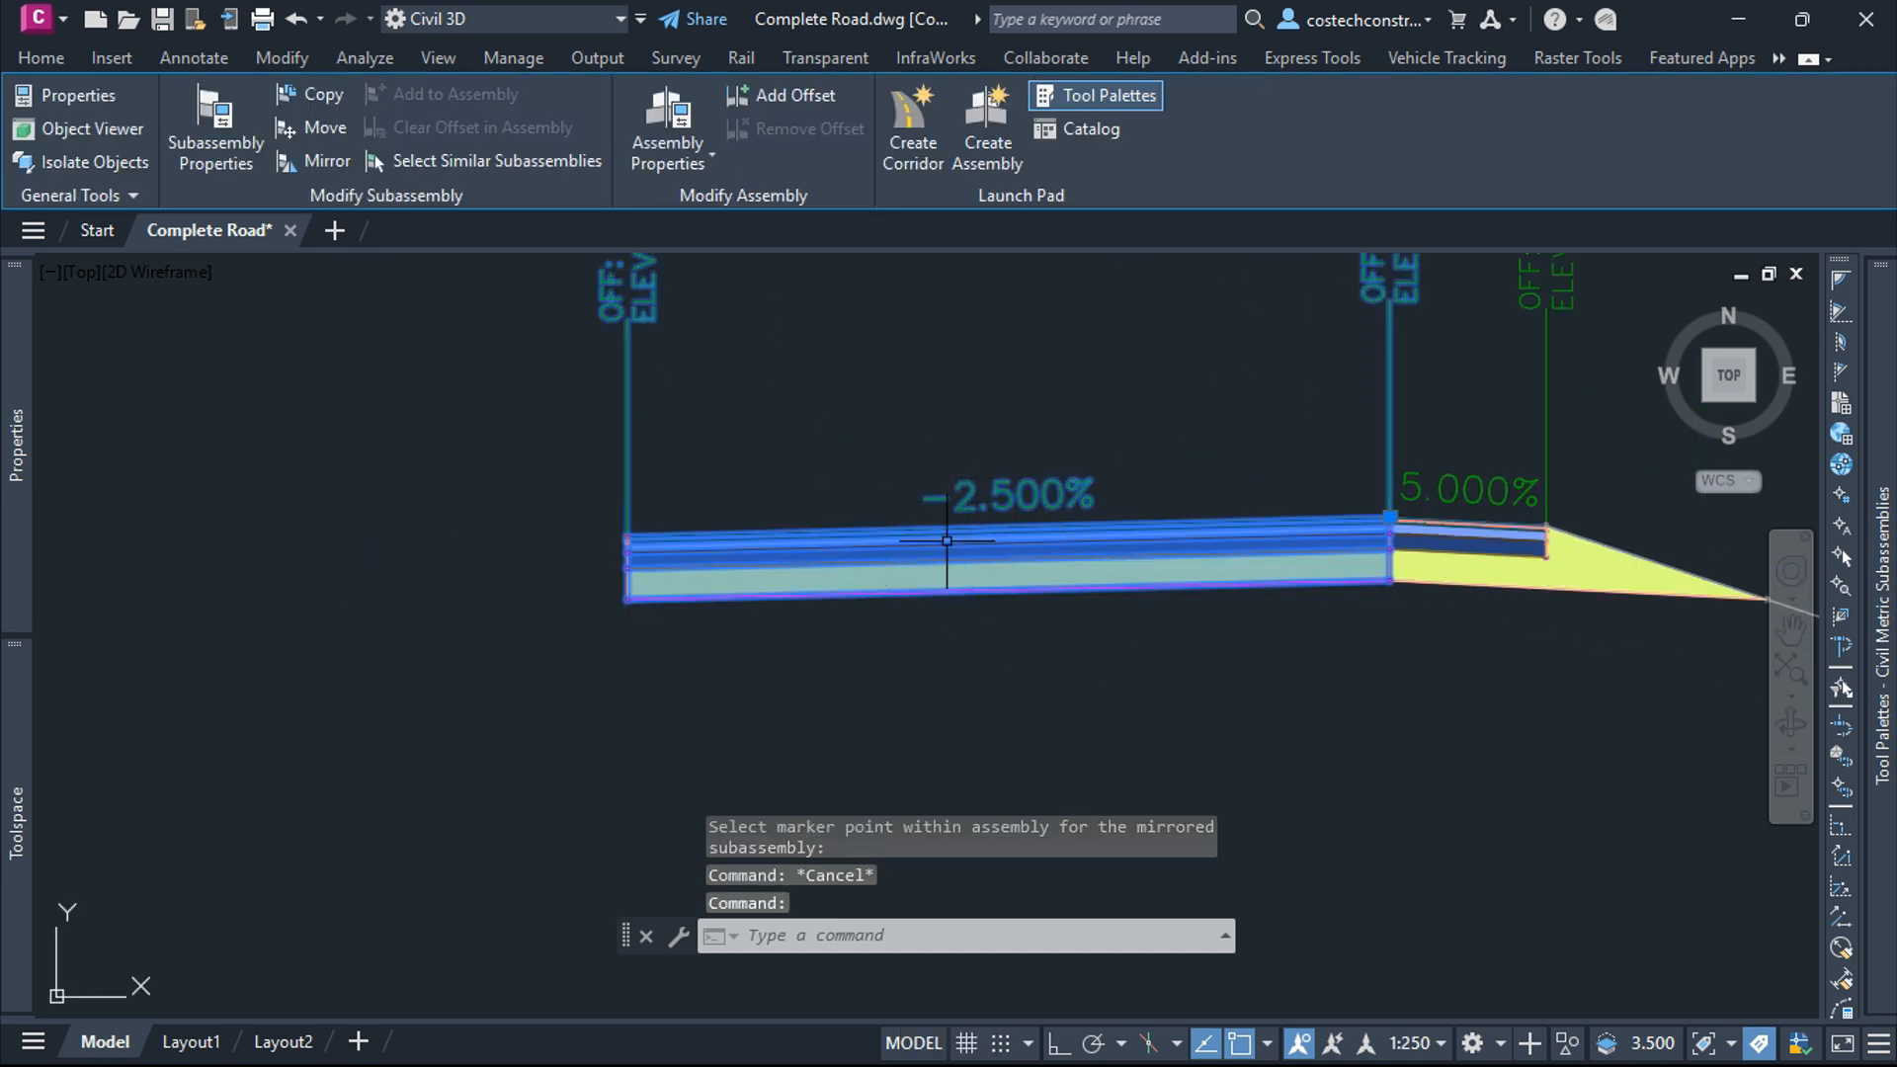
click(217, 154)
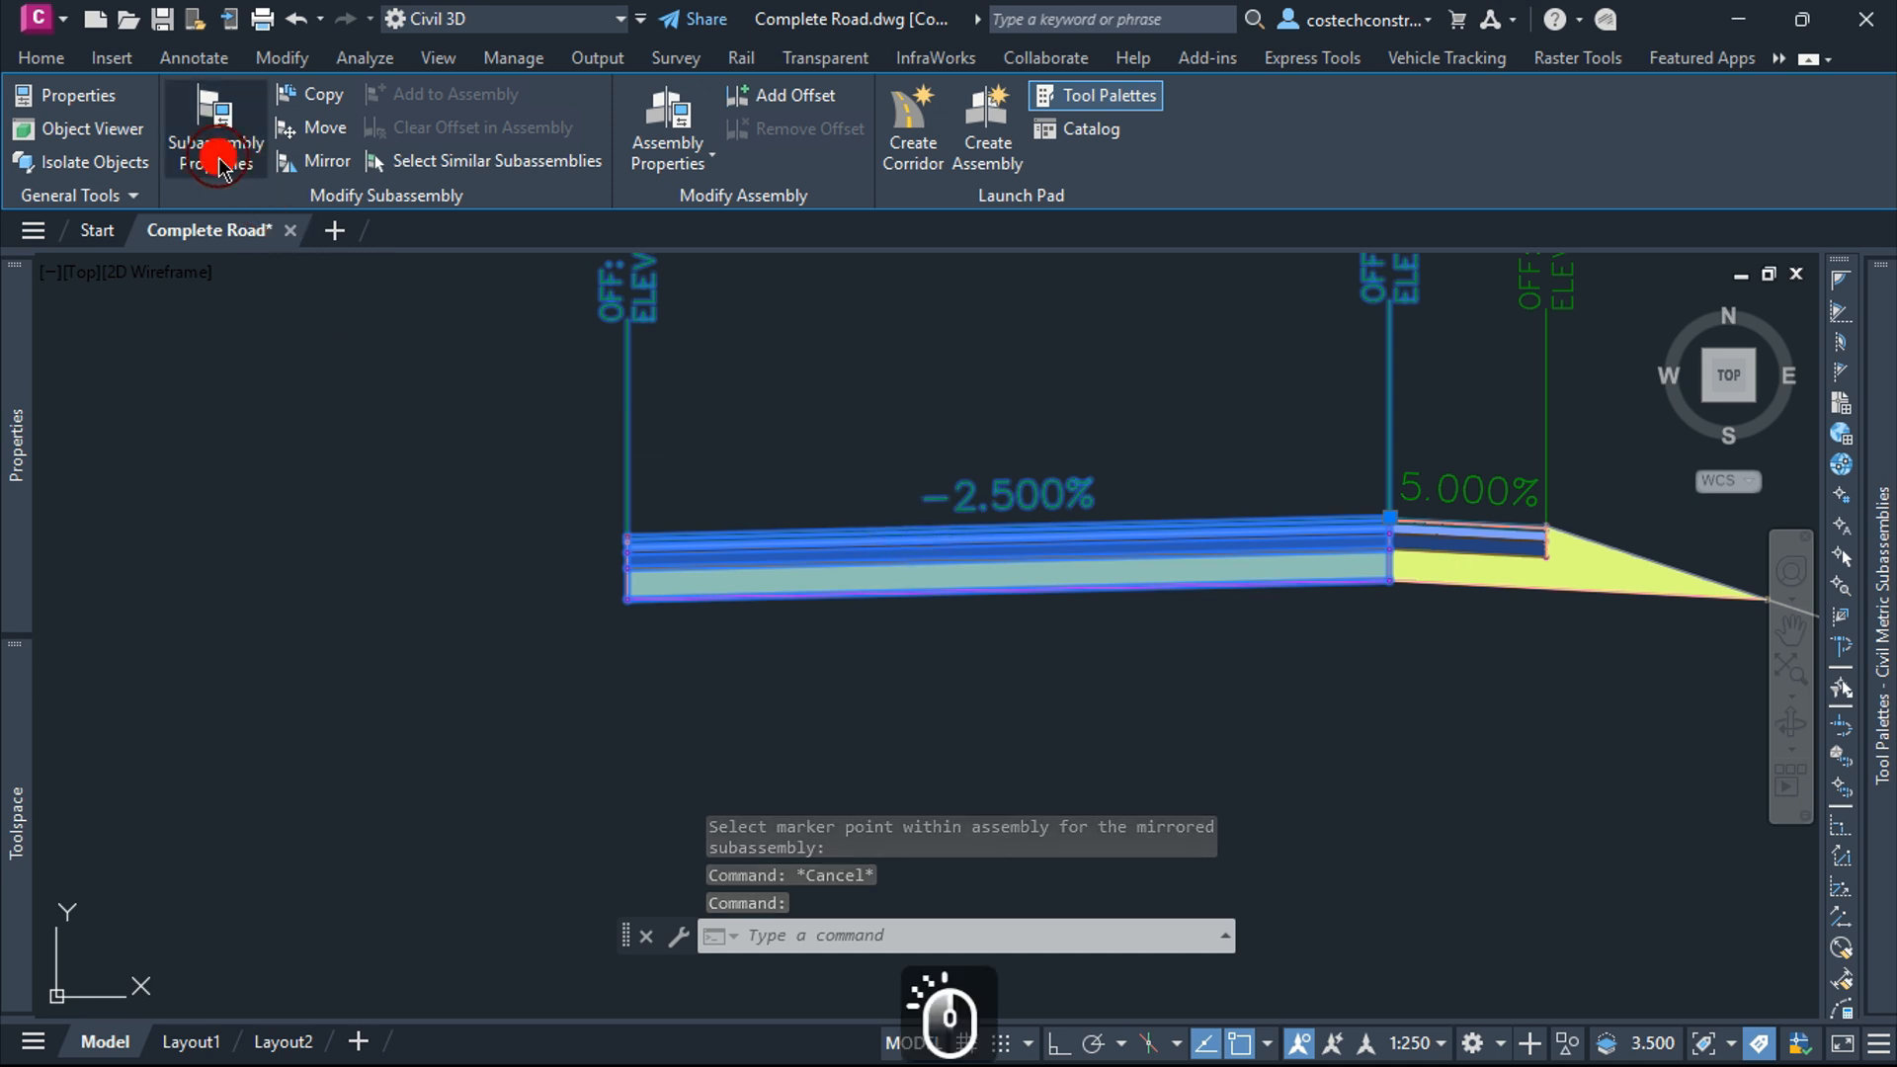
click(716, 179)
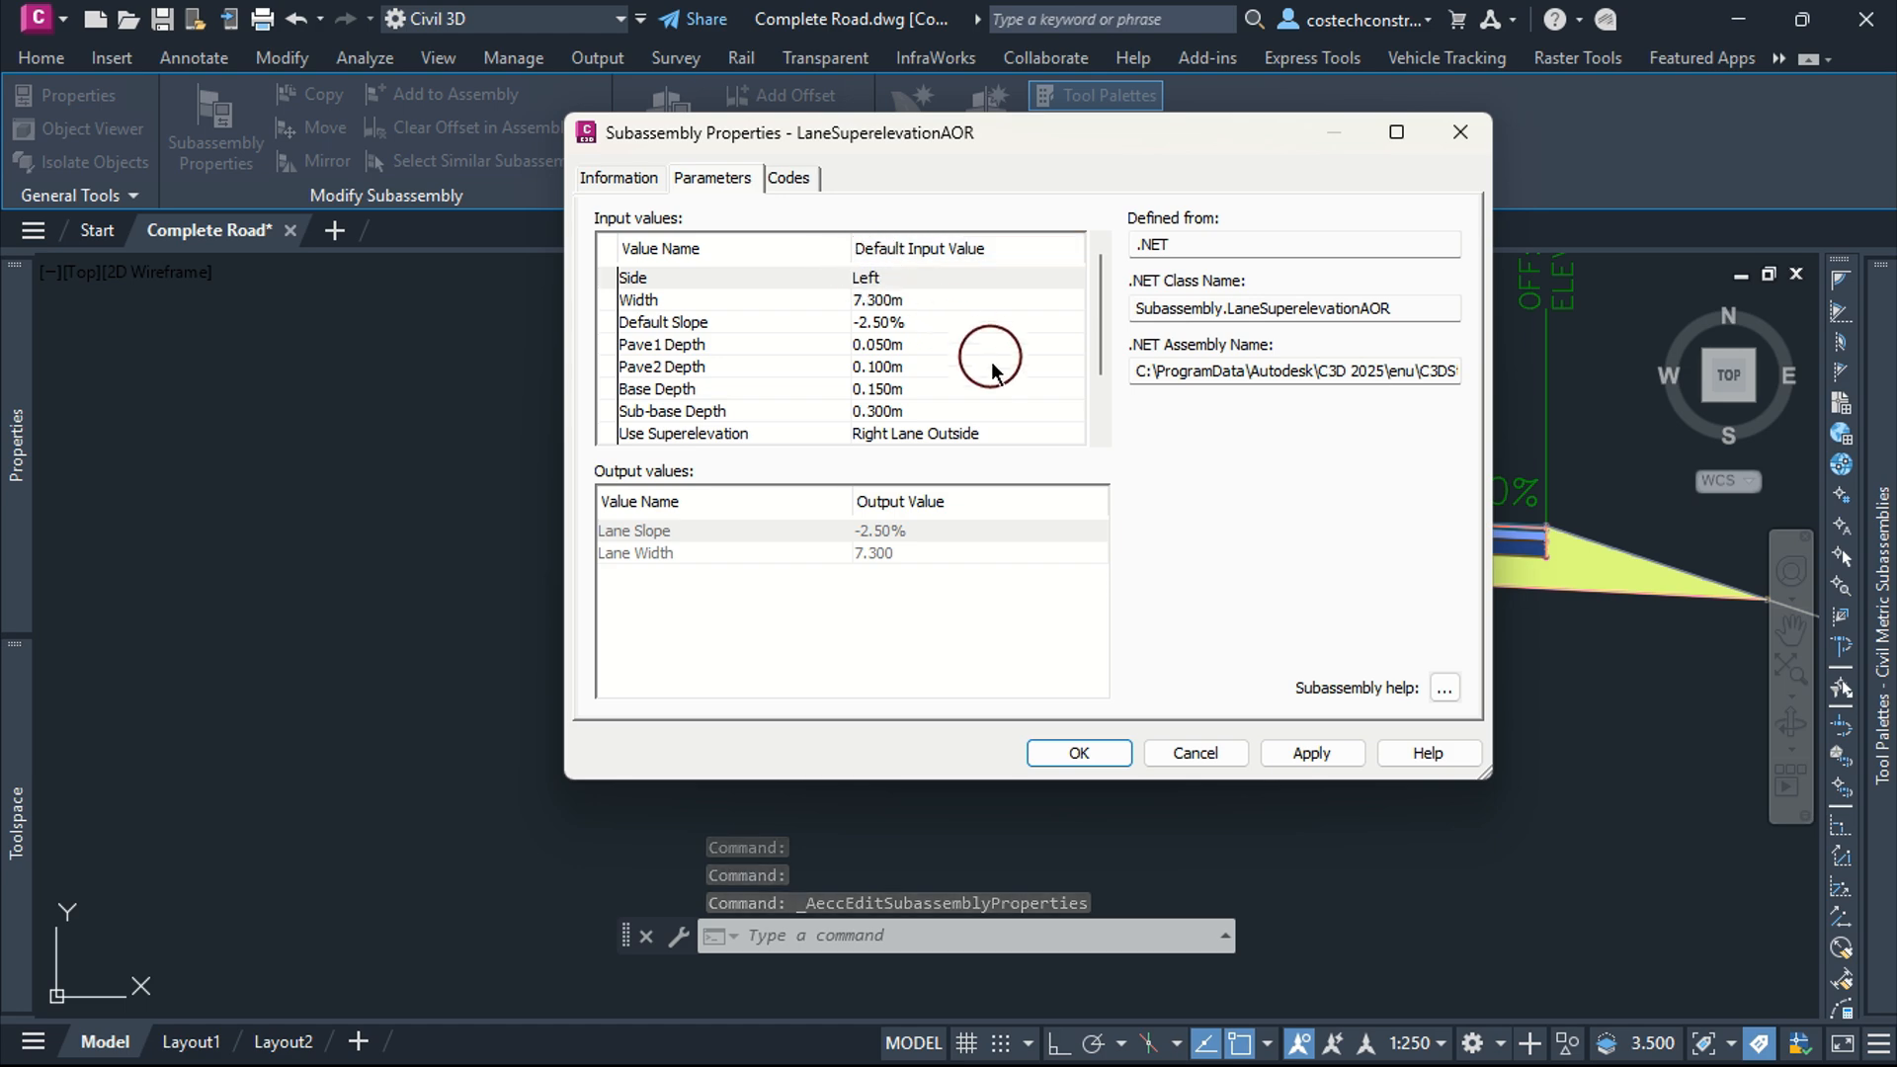
click(956, 431)
double_click(986, 432)
click(1072, 435)
click(991, 472)
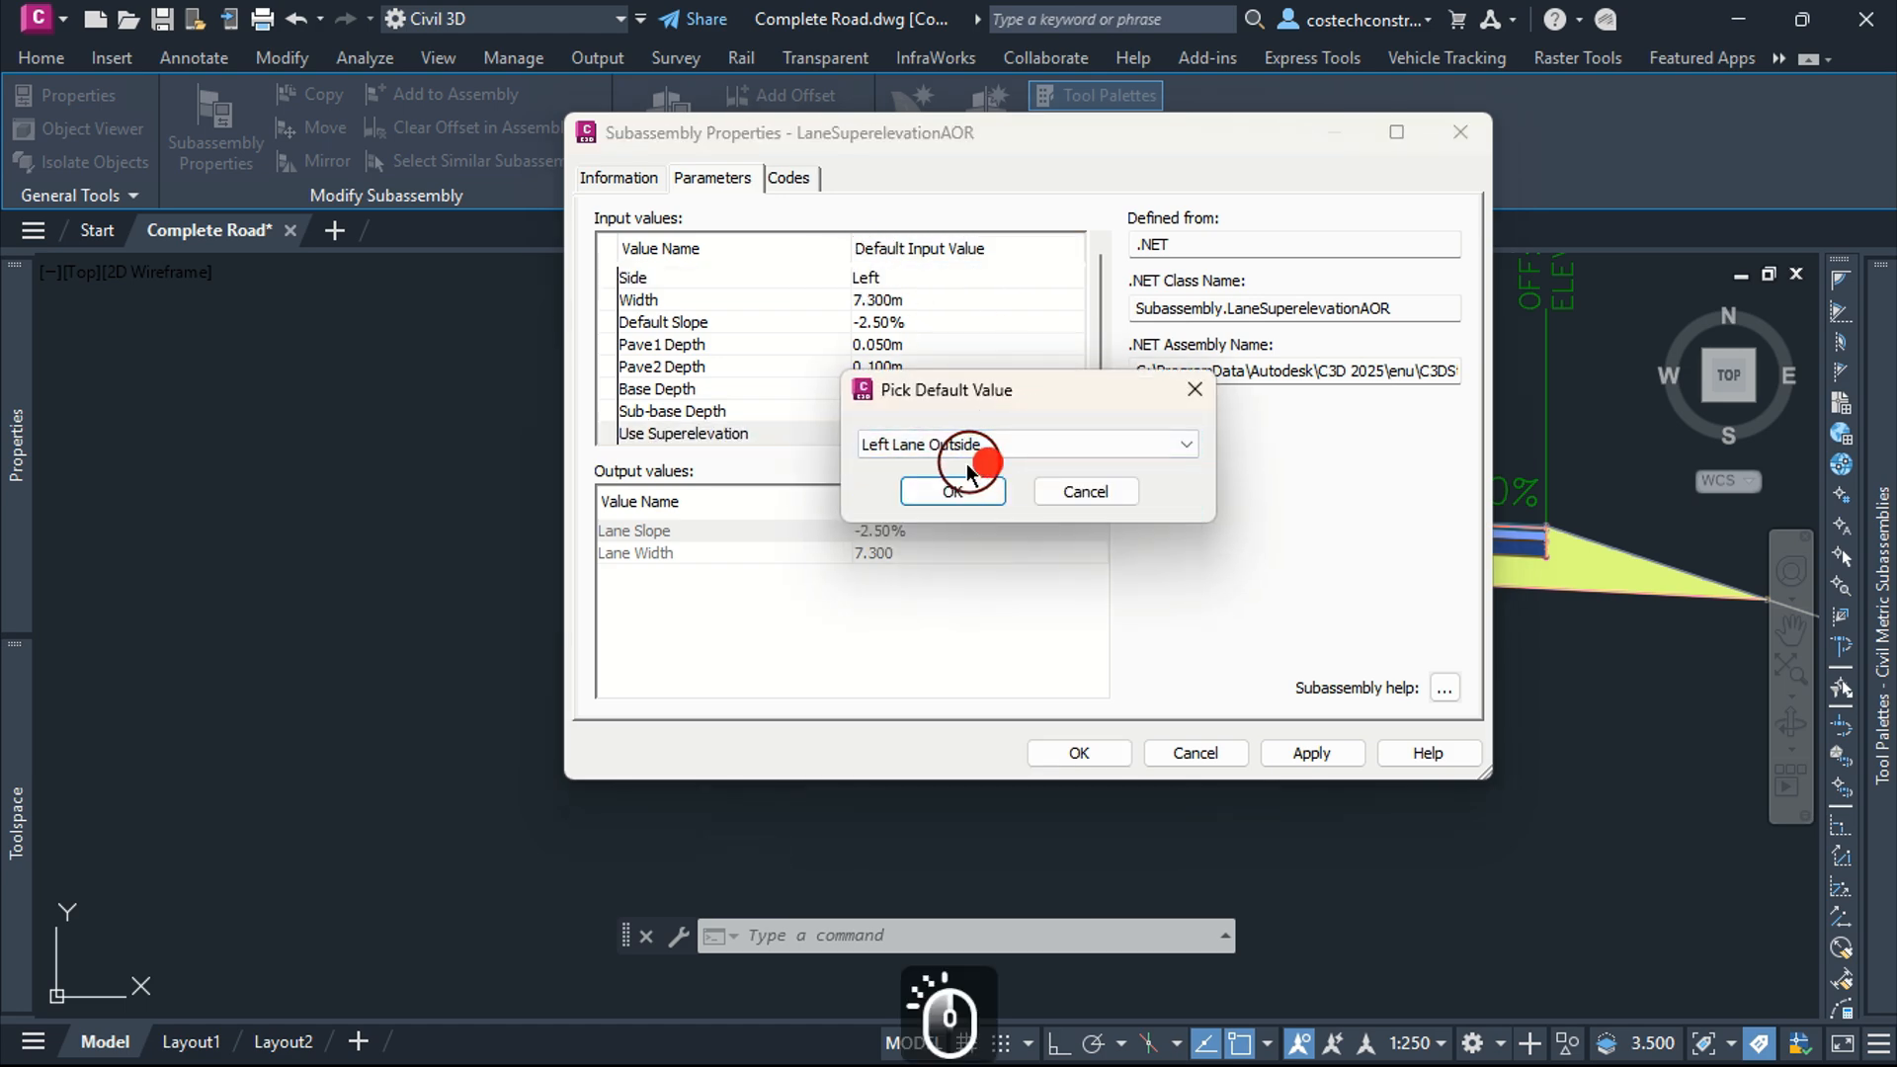
click(949, 484)
Review the left lane's remaining parameters, apply the superelevation change, close its properties and deselect it
scroll(991, 376, down, 2)
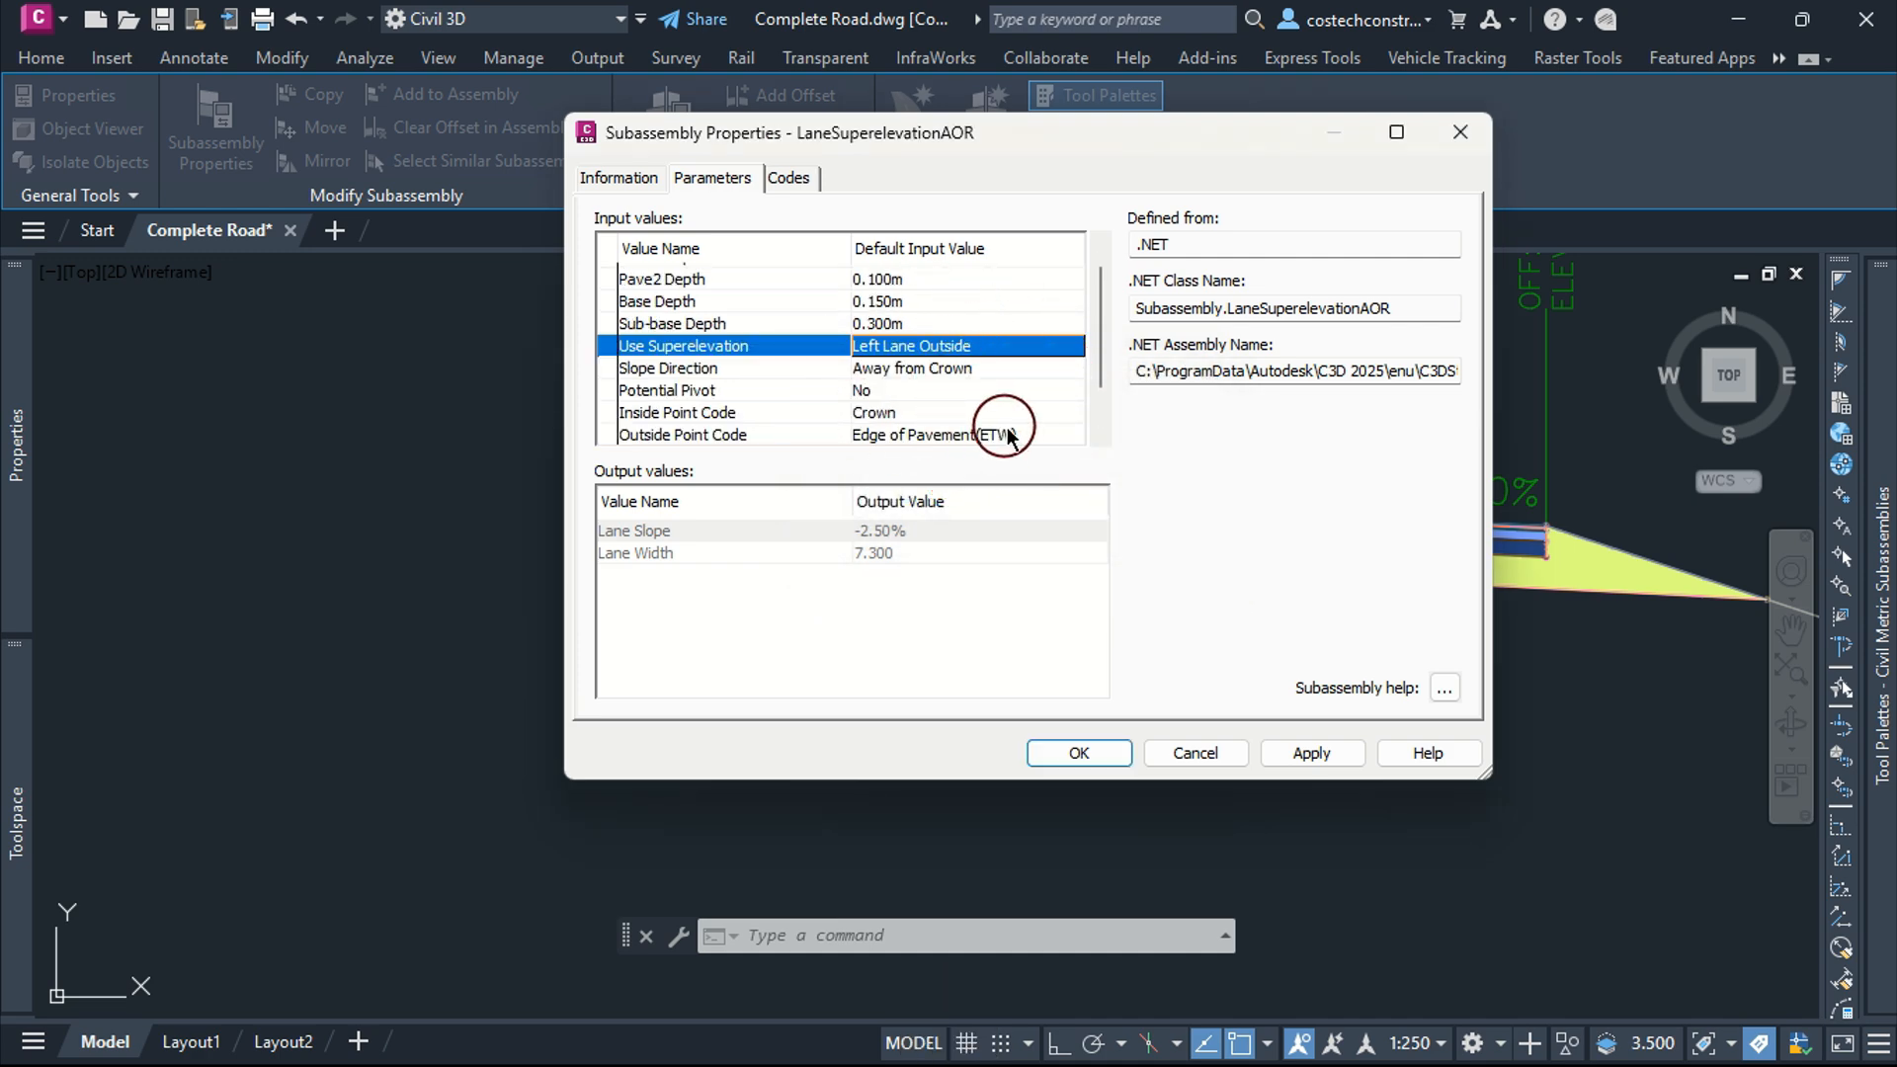
scroll(1006, 435, up, 2)
click(1312, 755)
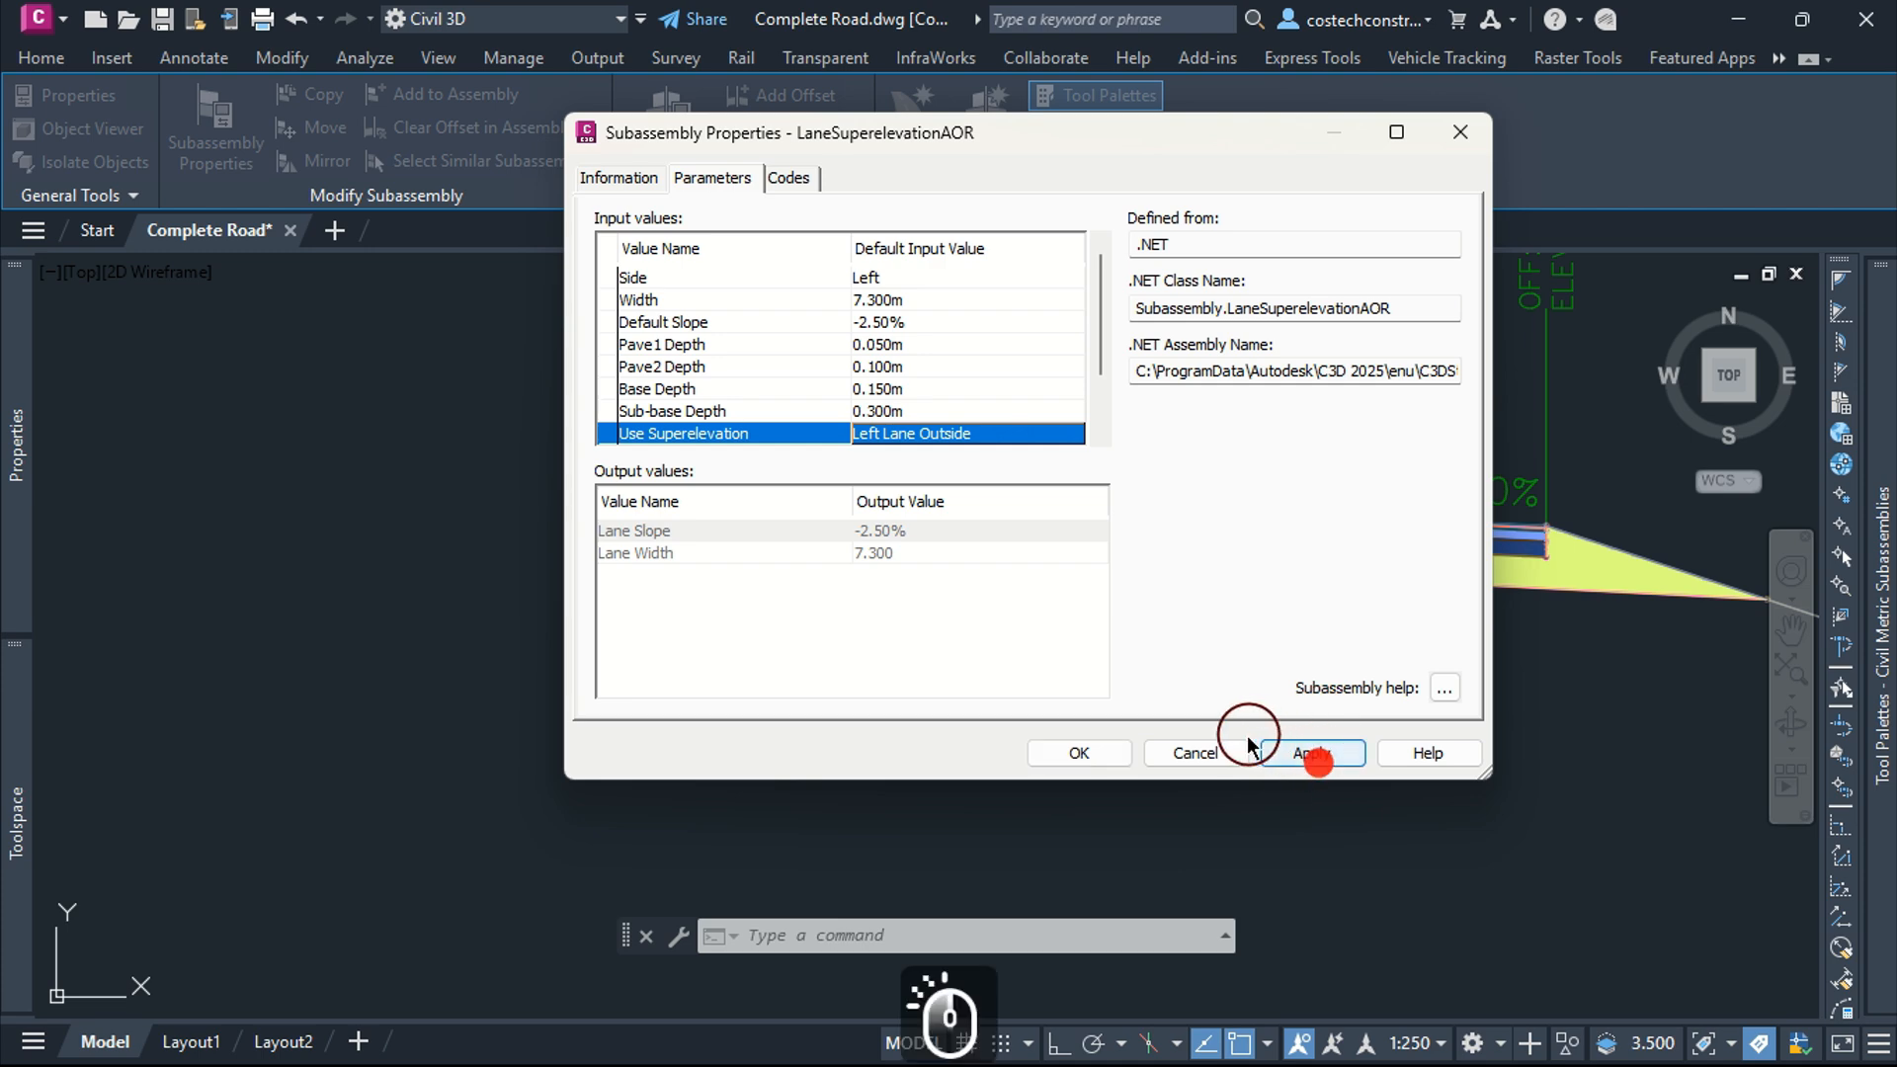
click(1106, 752)
key(Escape)
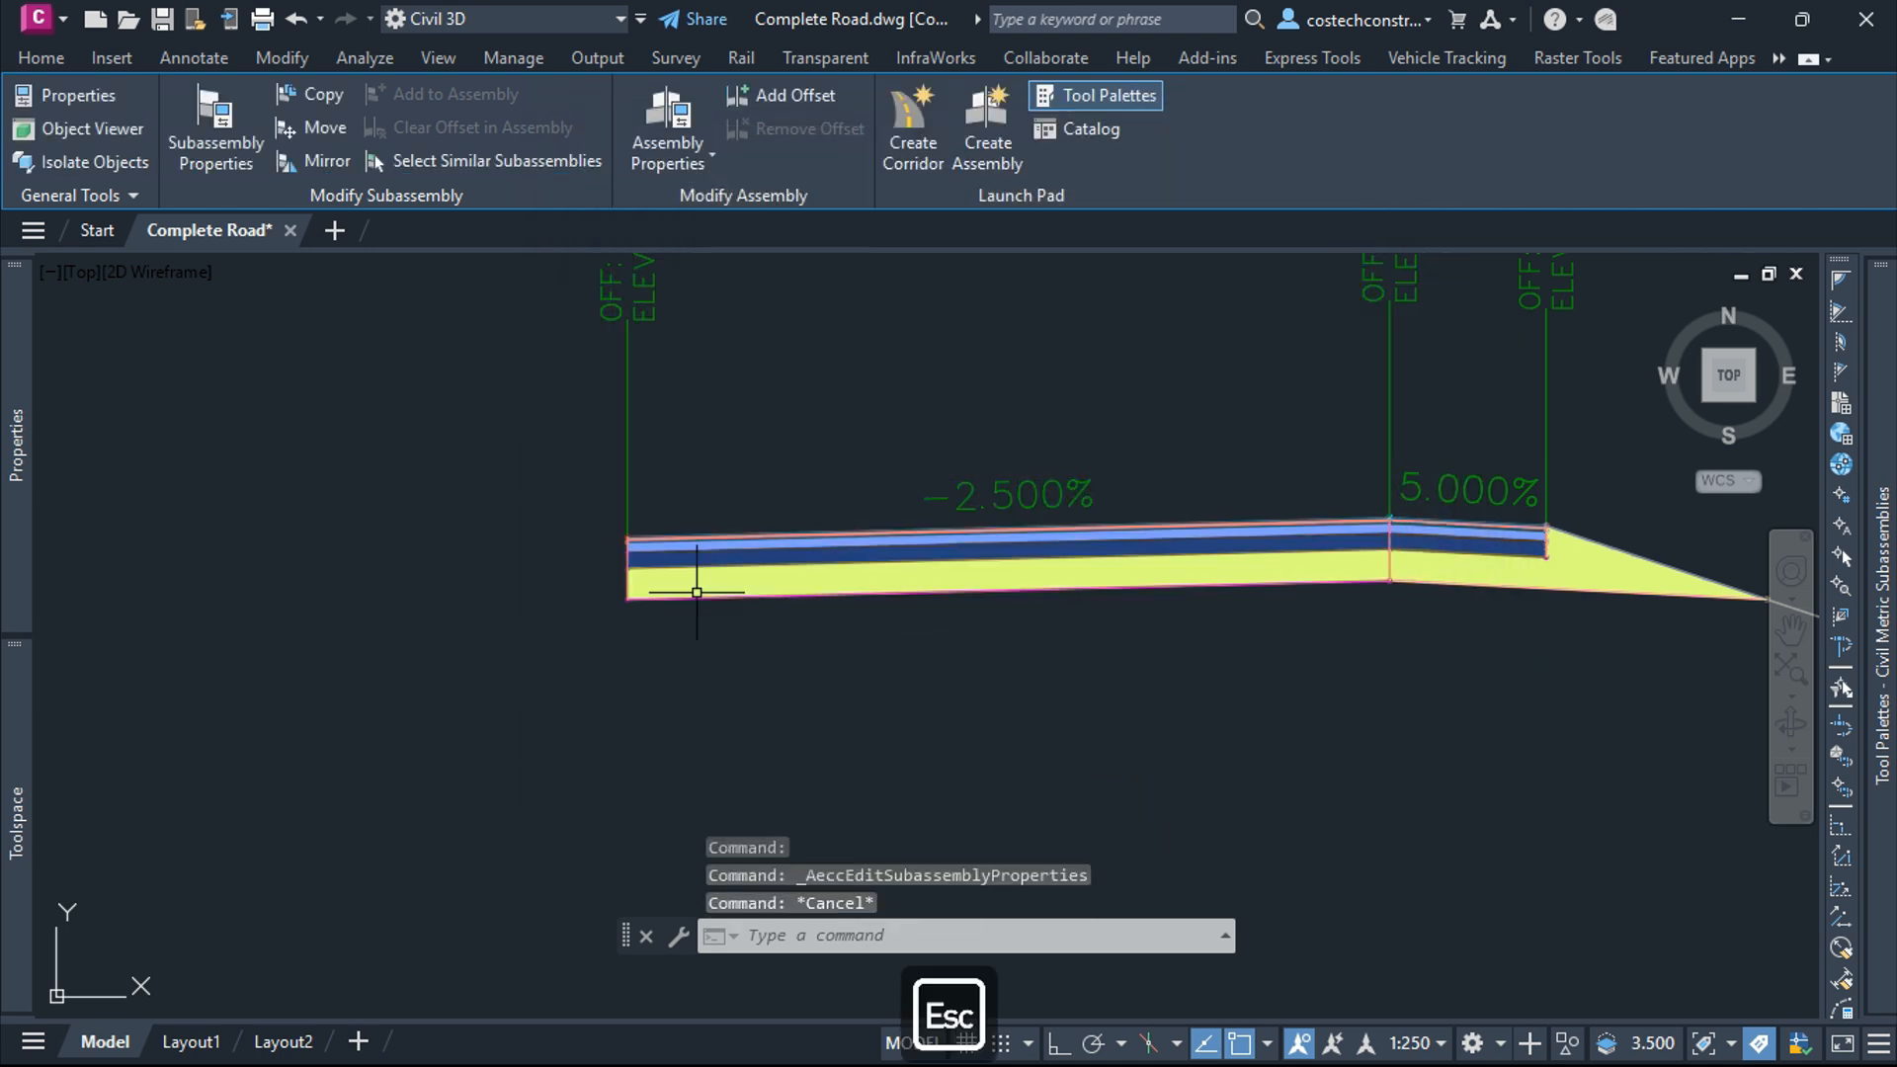
Attach a ShoulderExtendAll subassembly to the top outer point of the right lane and end the placement command
scroll(628, 494, down, 8)
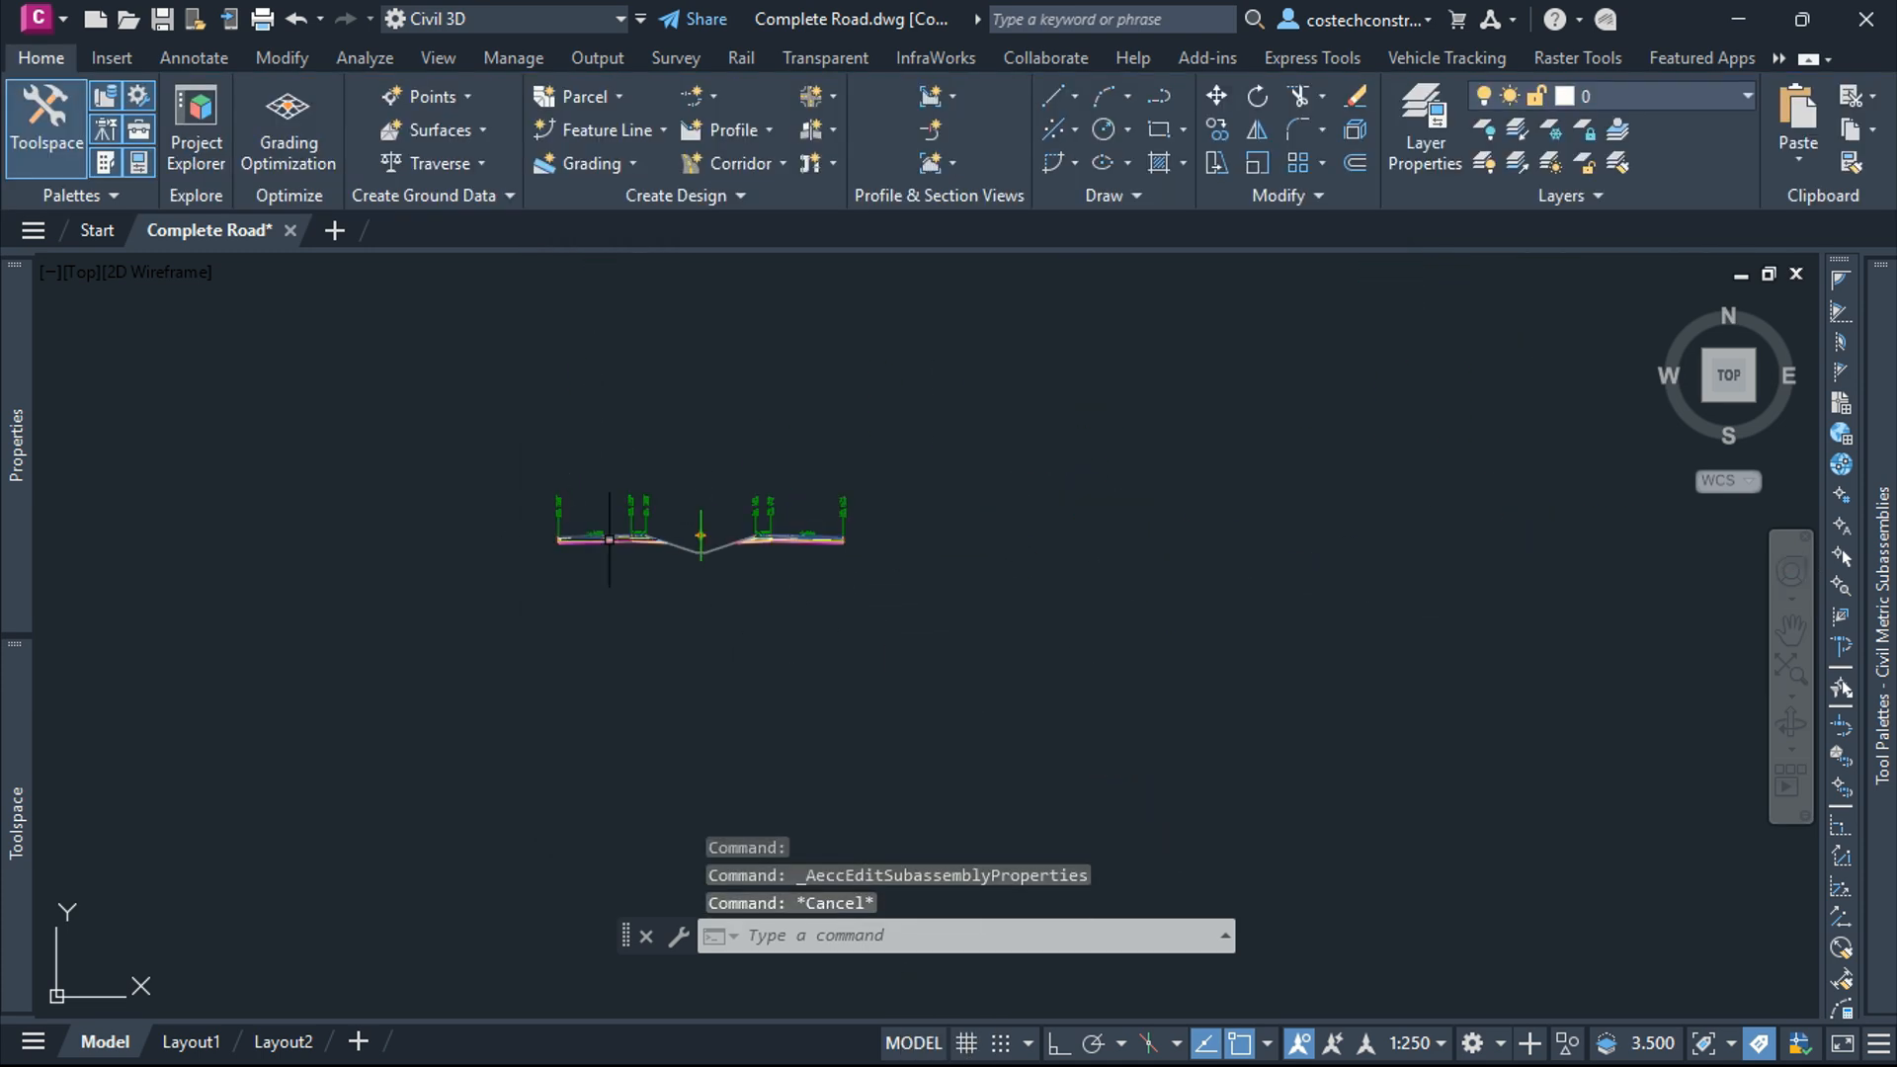
scroll(850, 553, up, 8)
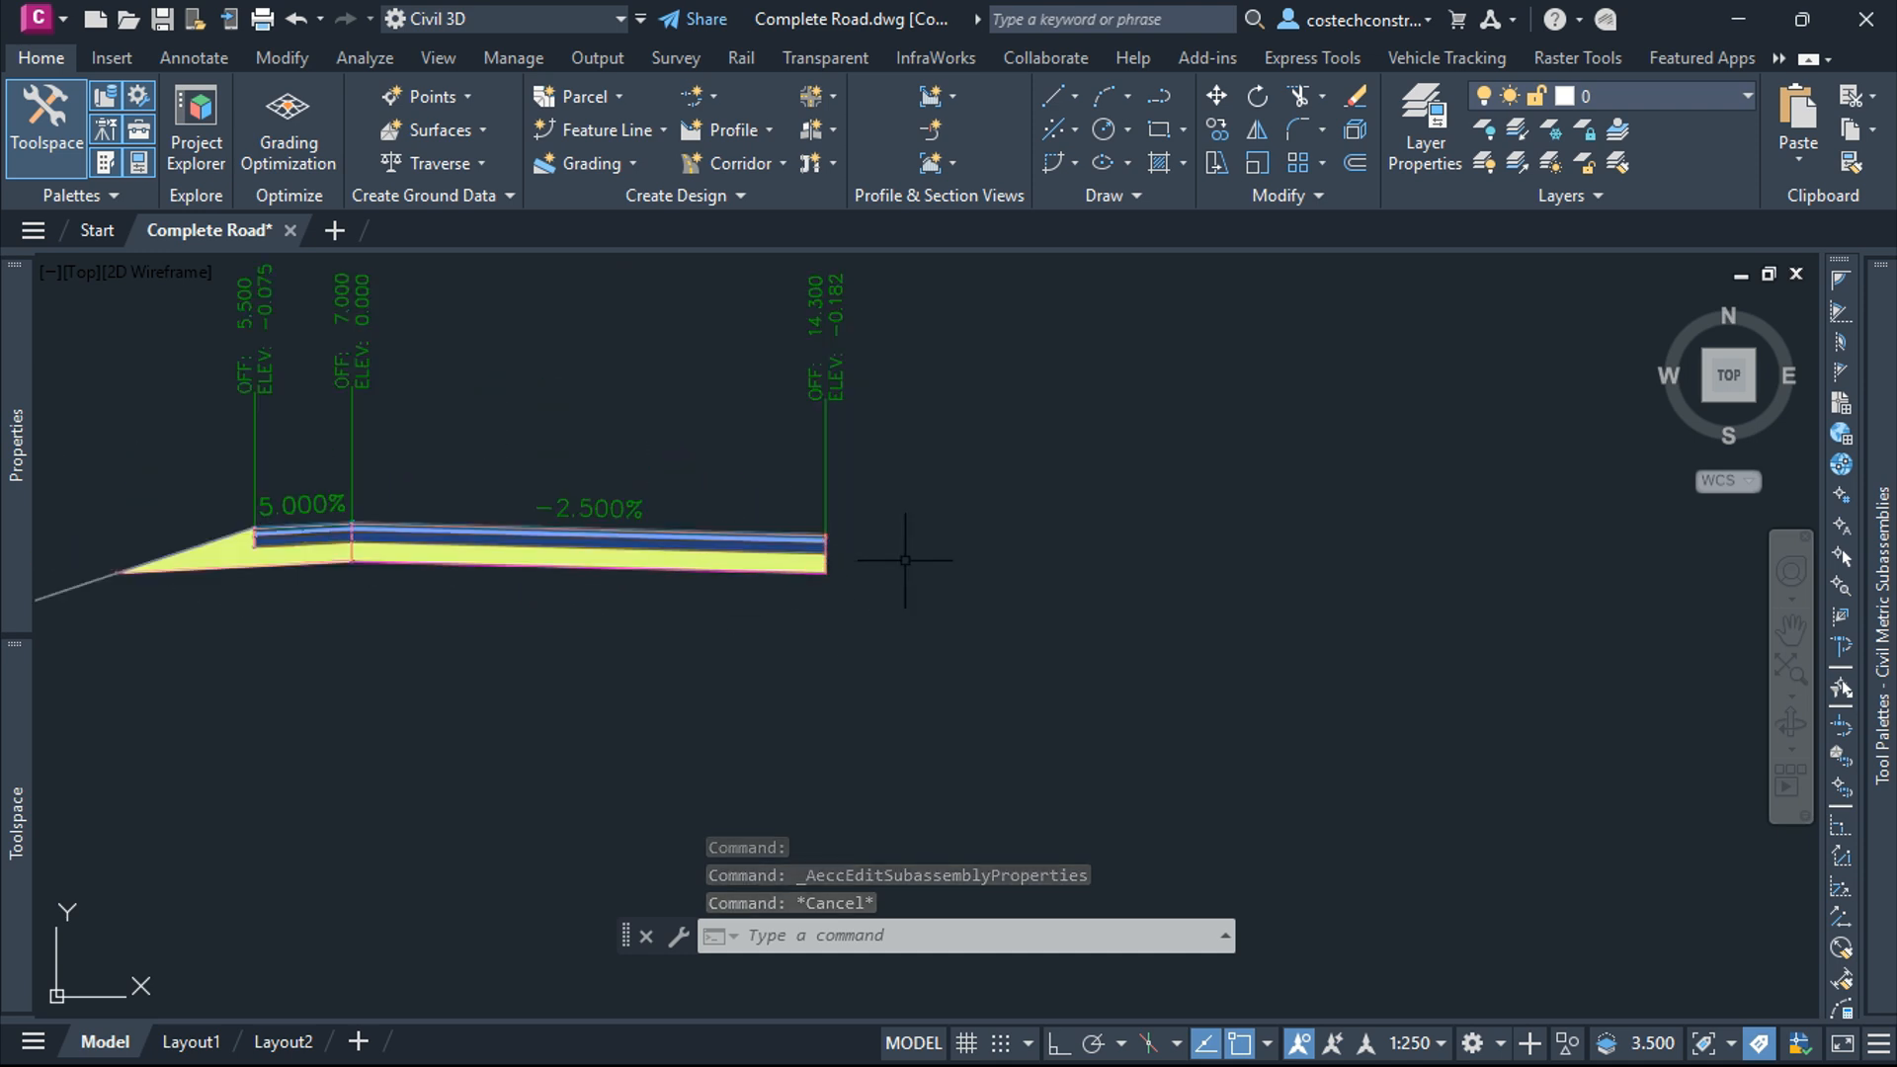
click(1883, 533)
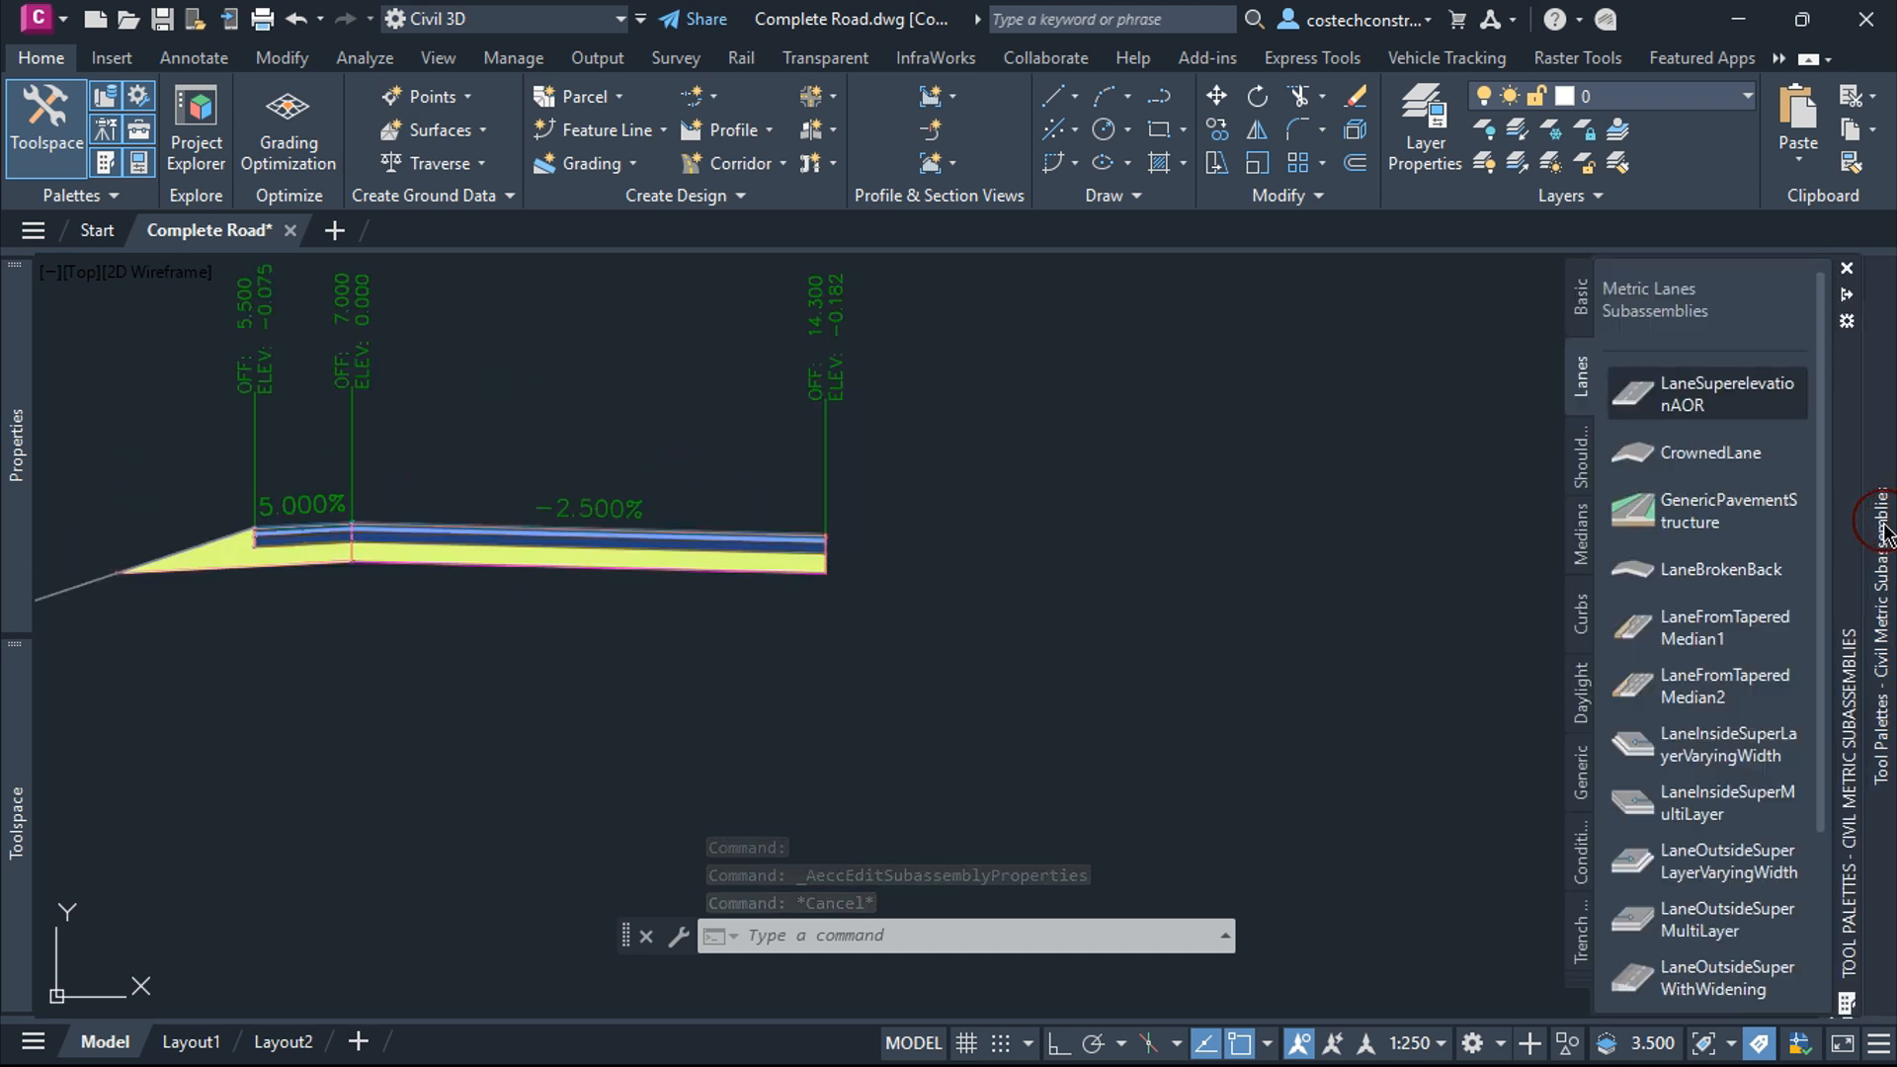
click(1578, 474)
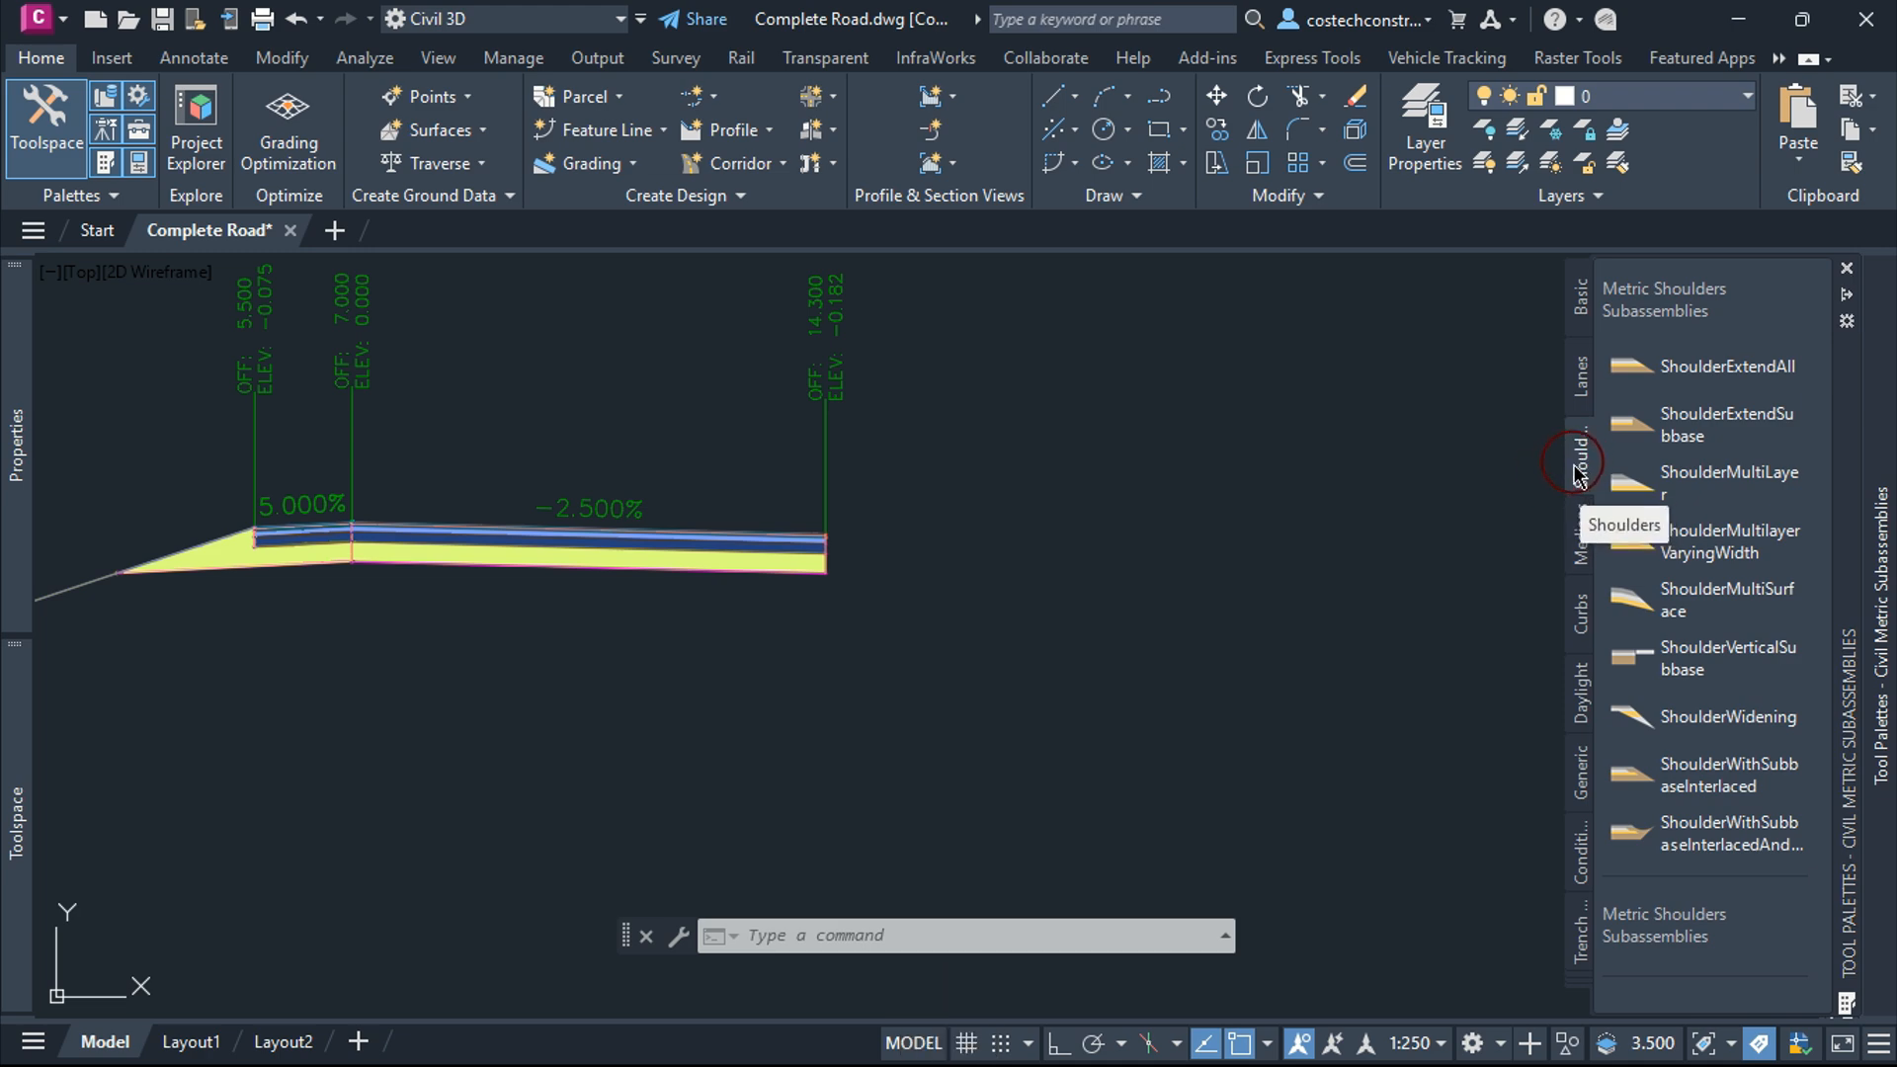
click(1697, 374)
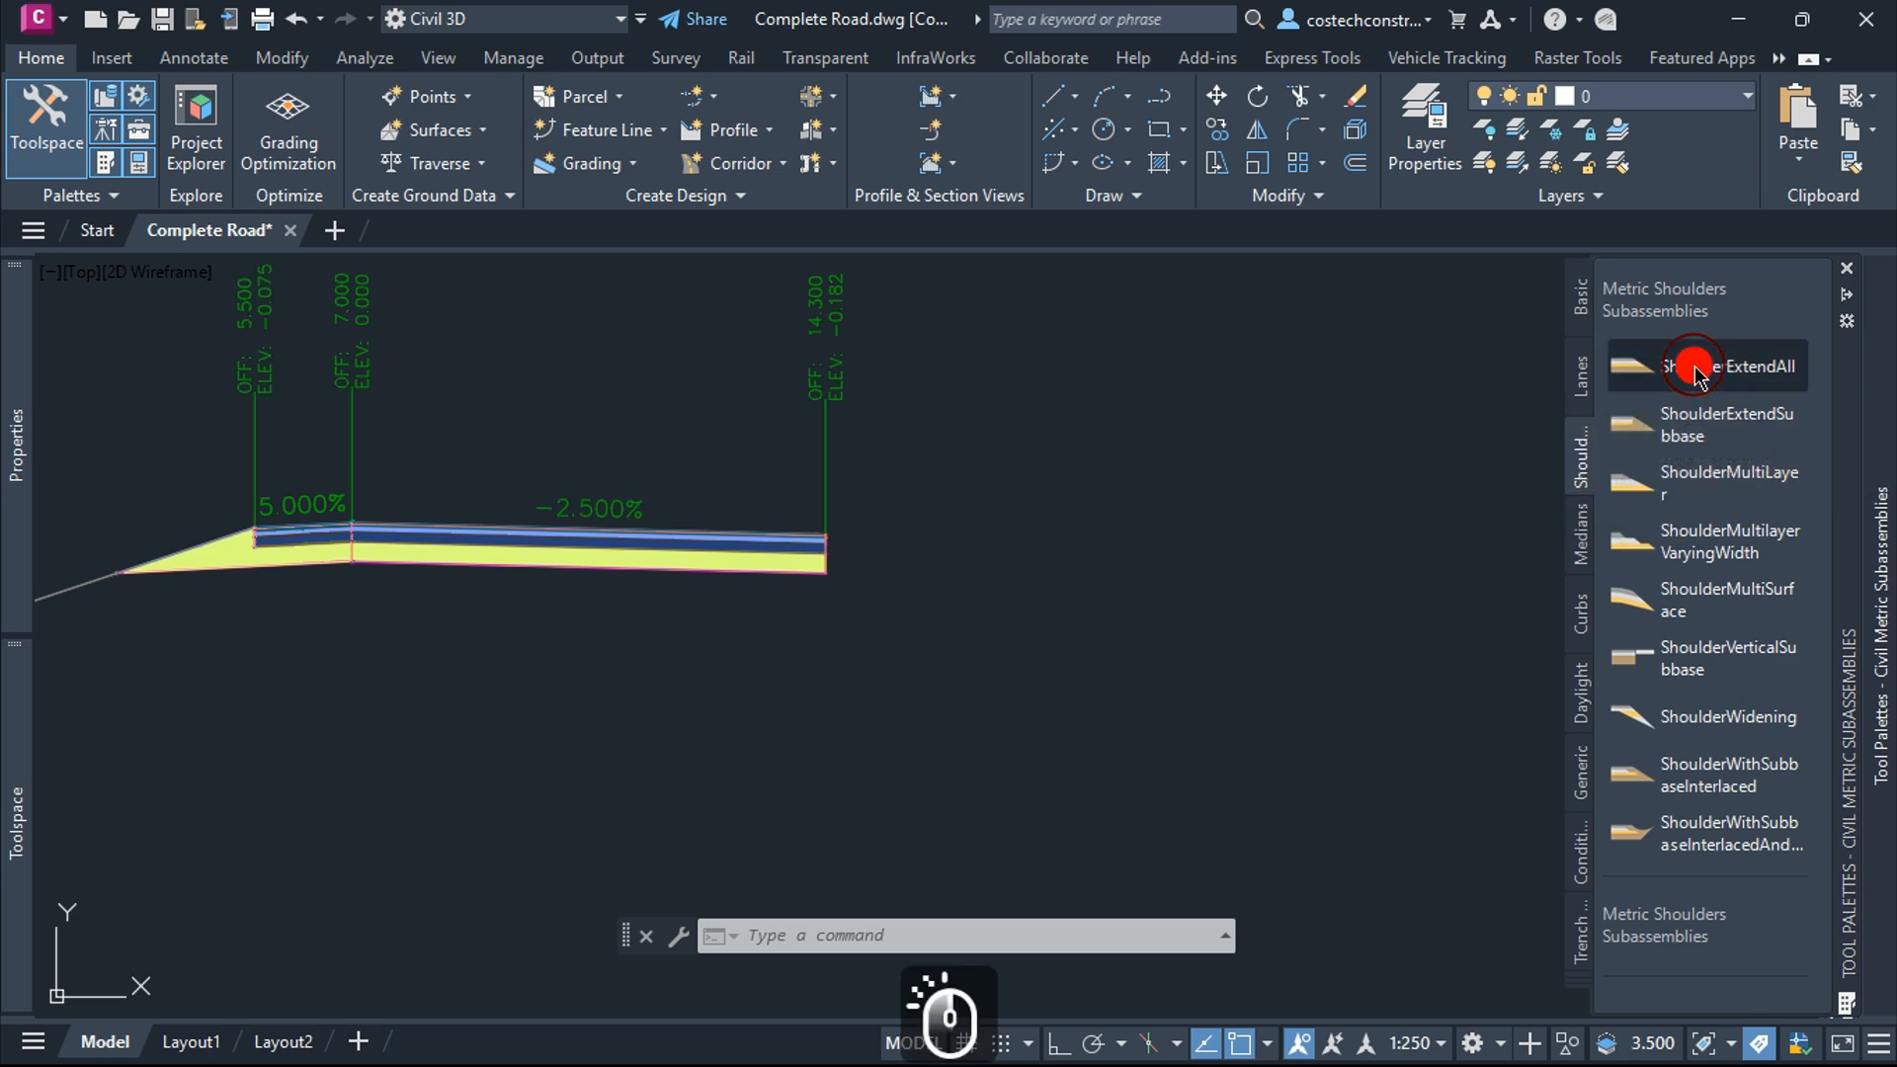
scroll(915, 547, up, 10)
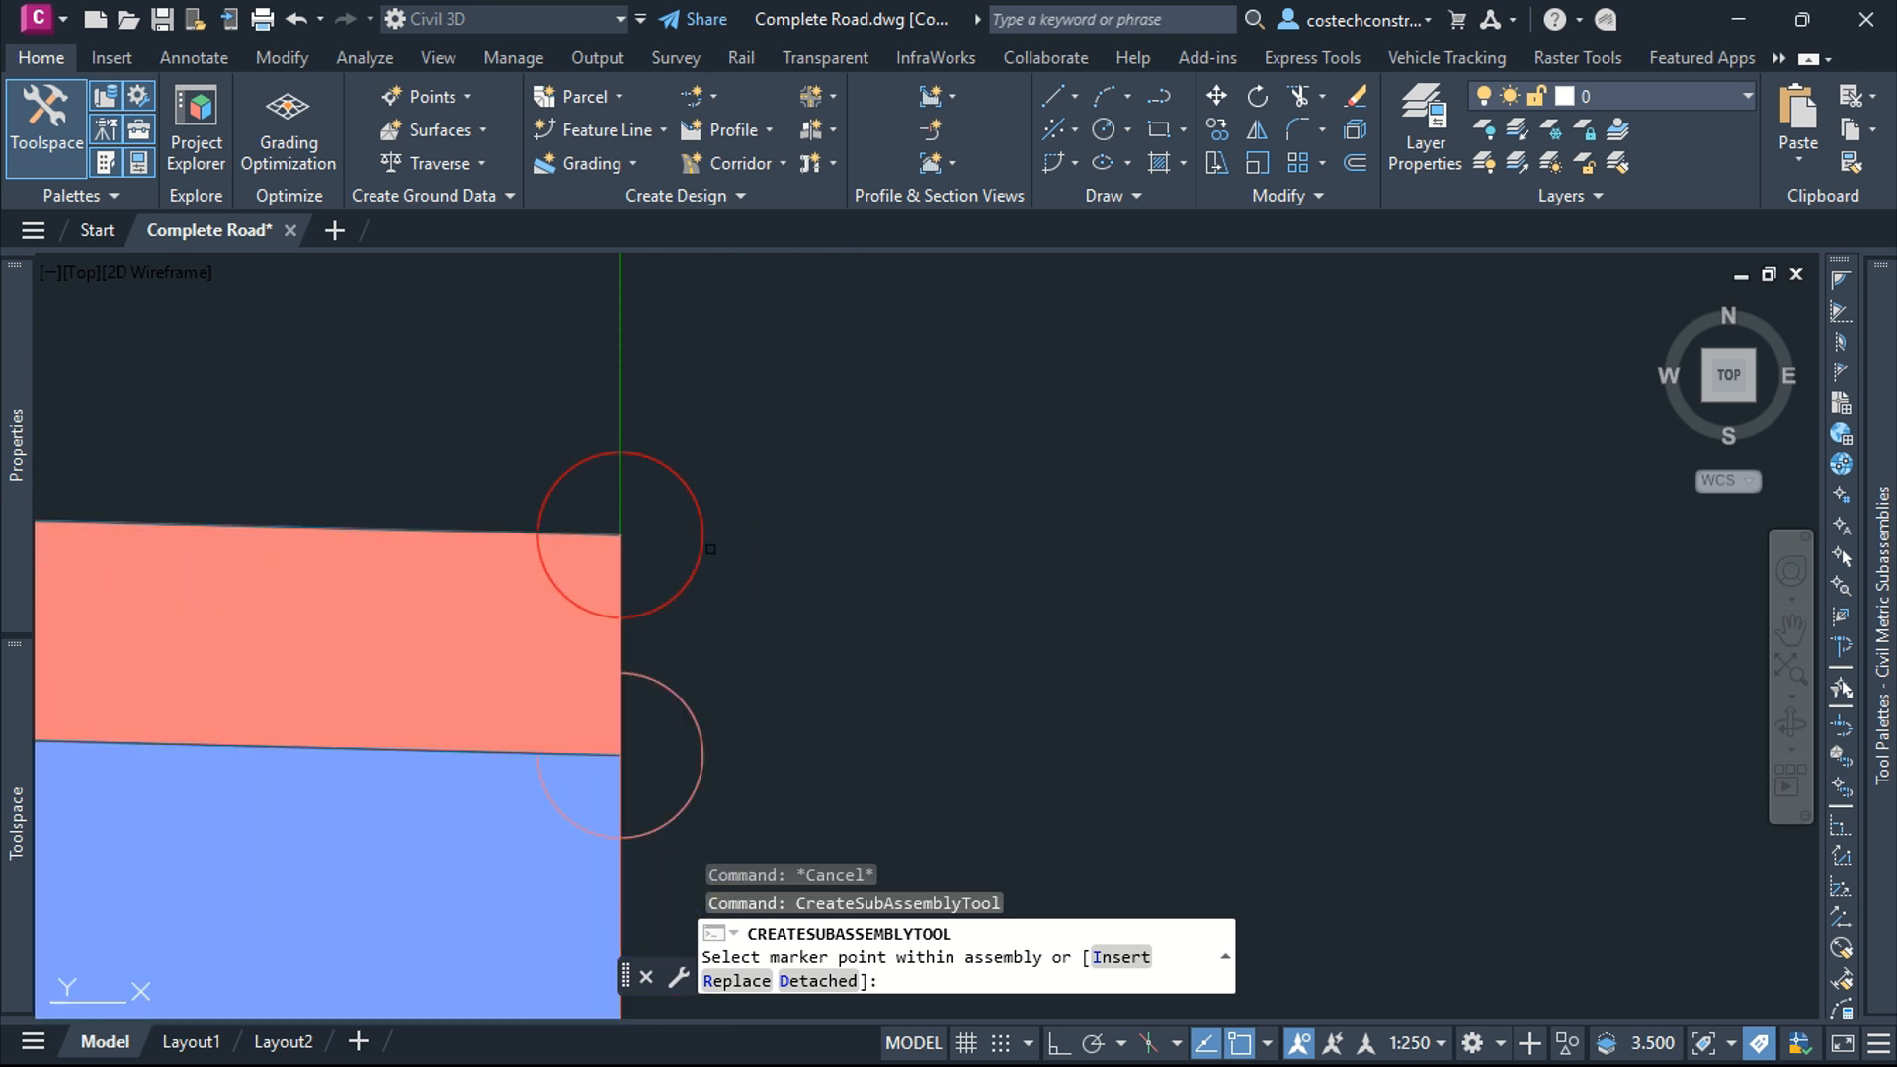
click(705, 549)
scroll(831, 452, down, 2)
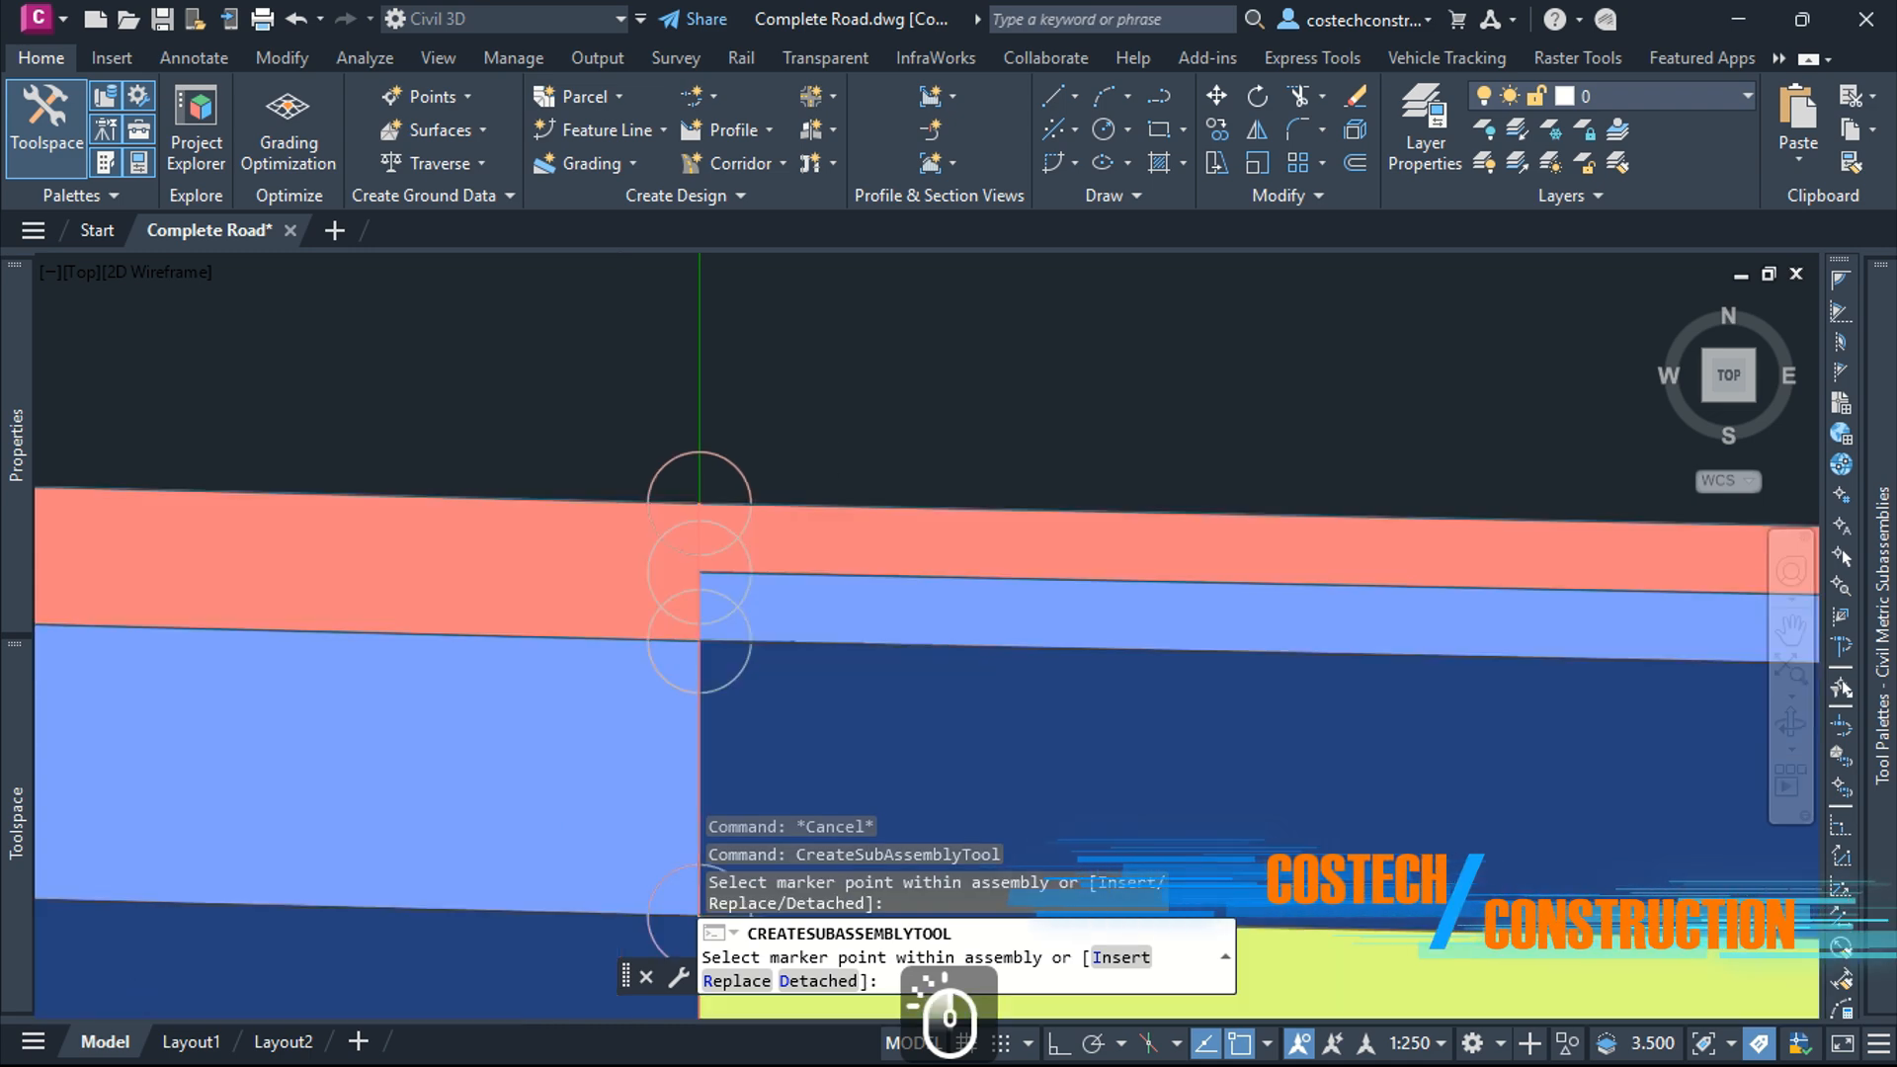
scroll(952, 433, down, 8)
key(Escape)
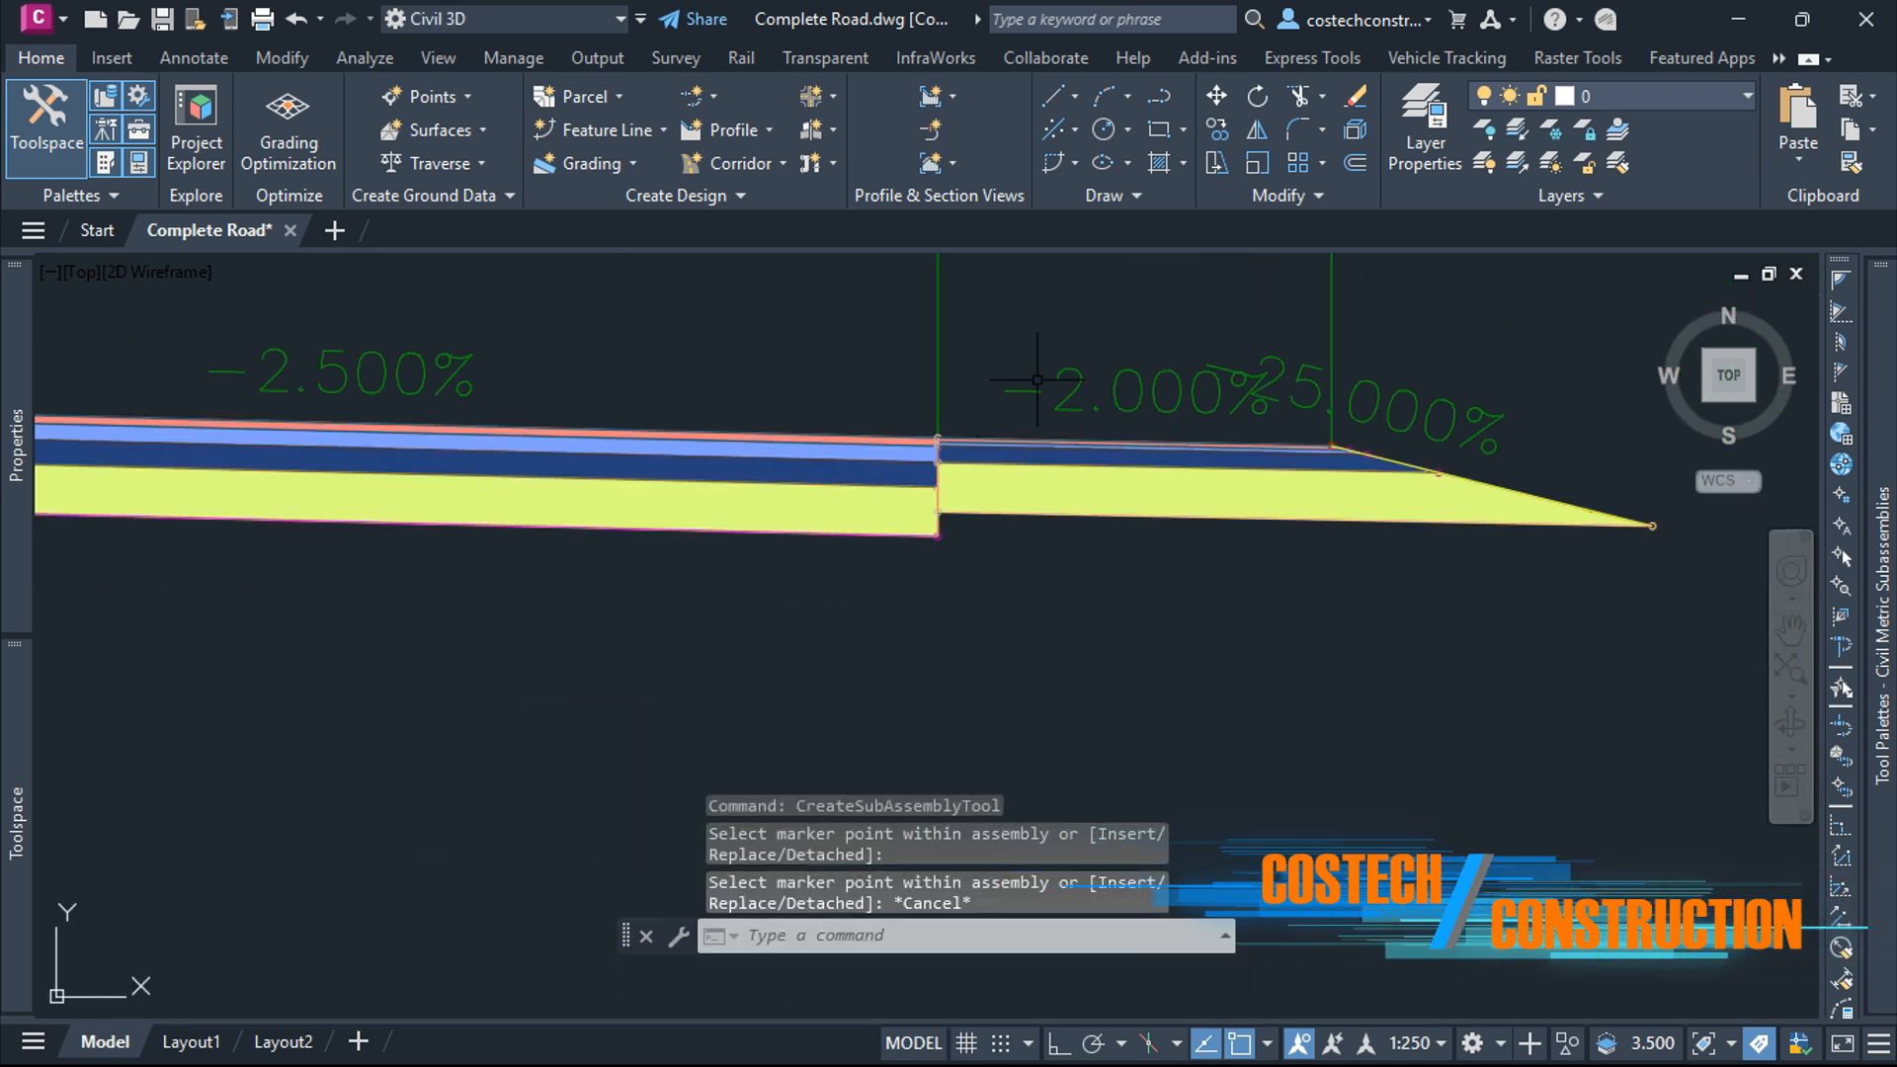
Open the right outer shoulder's subassembly parameters in an enlarged window and set Shoulder Width to 2 m
click(1168, 485)
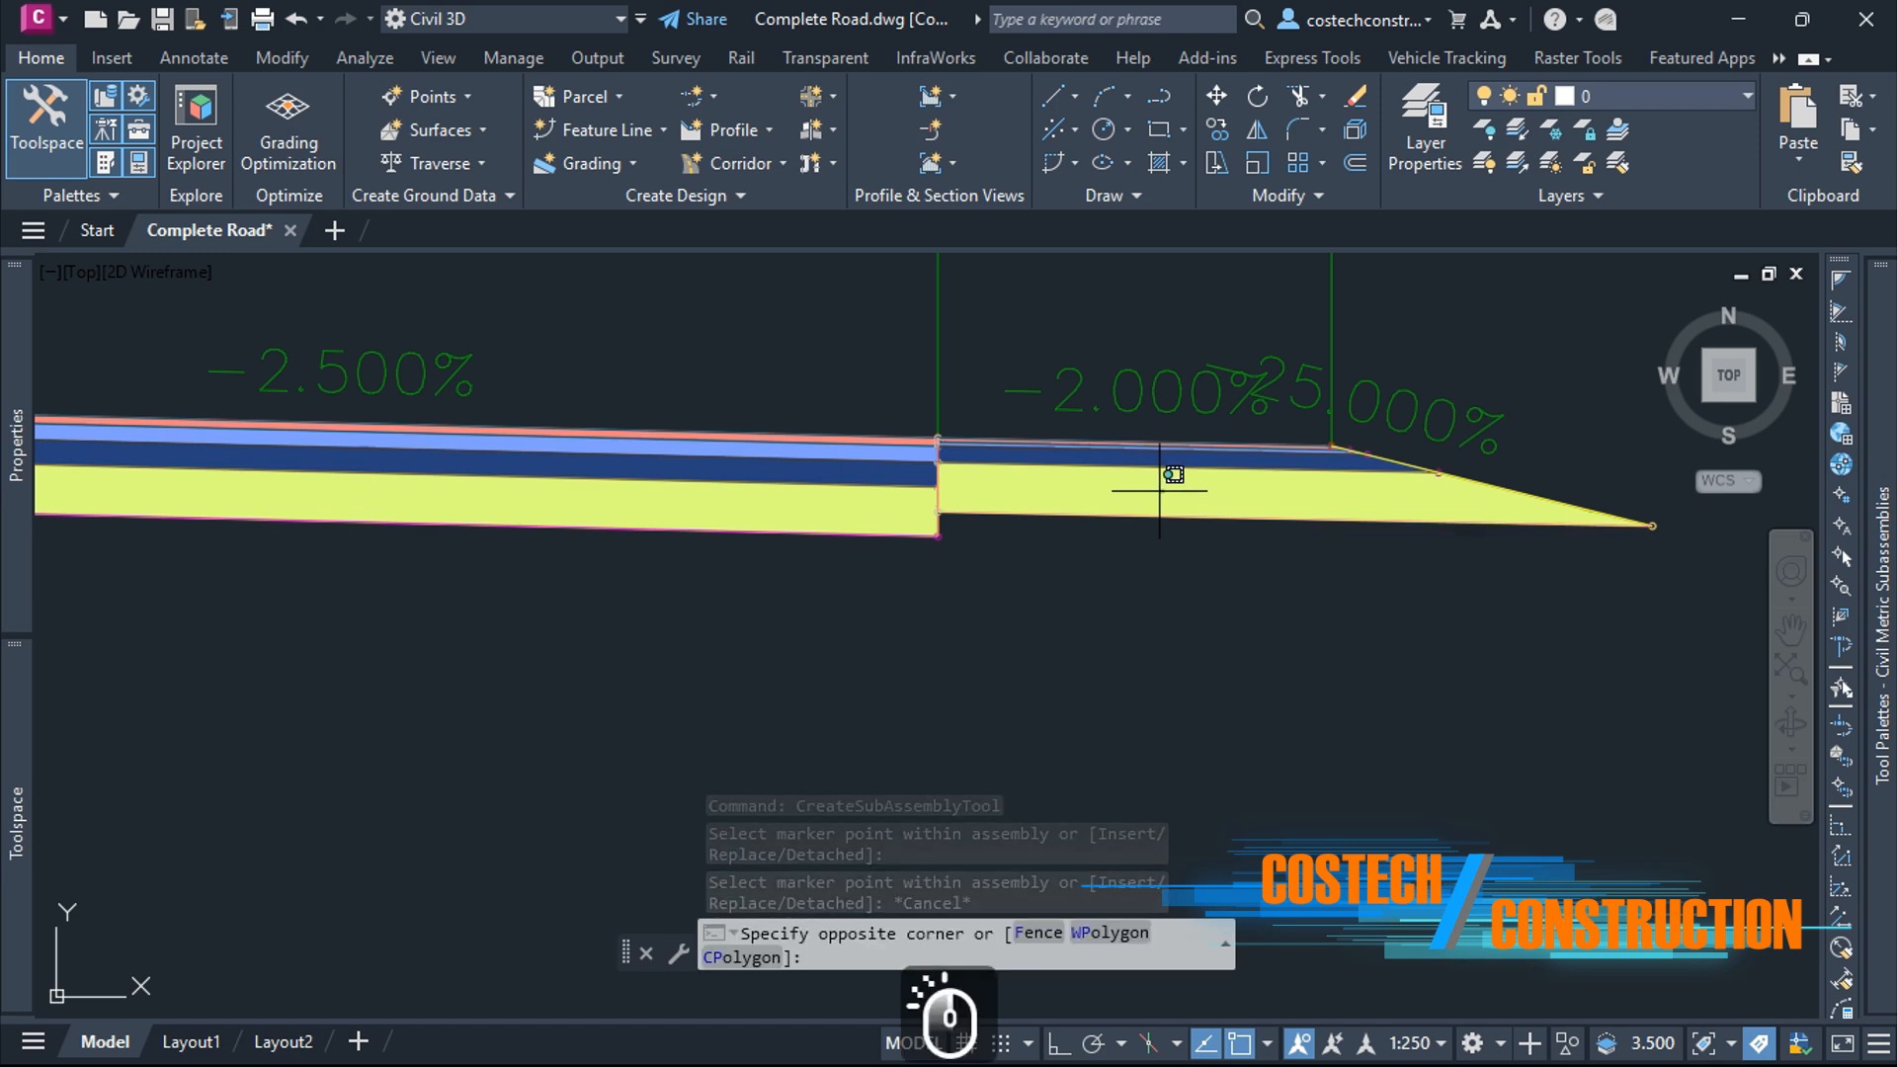
click(1117, 506)
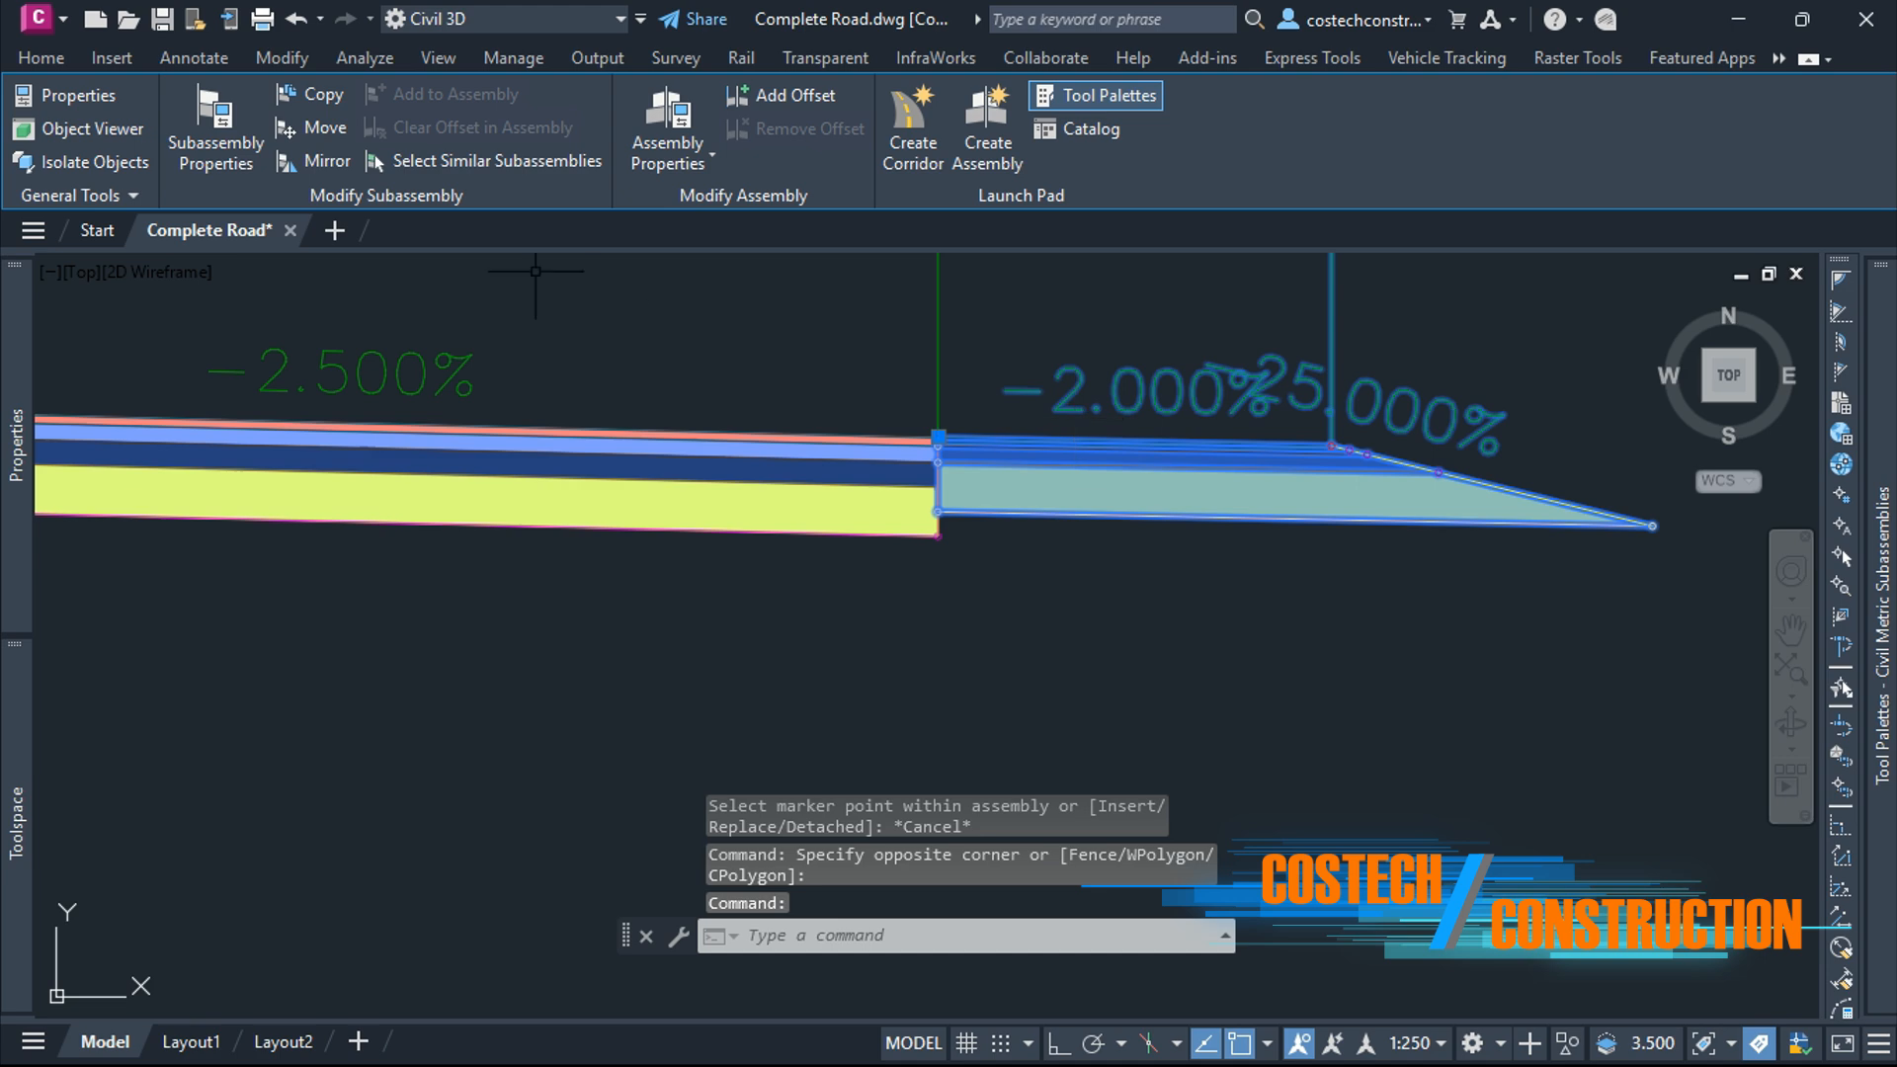
click(216, 126)
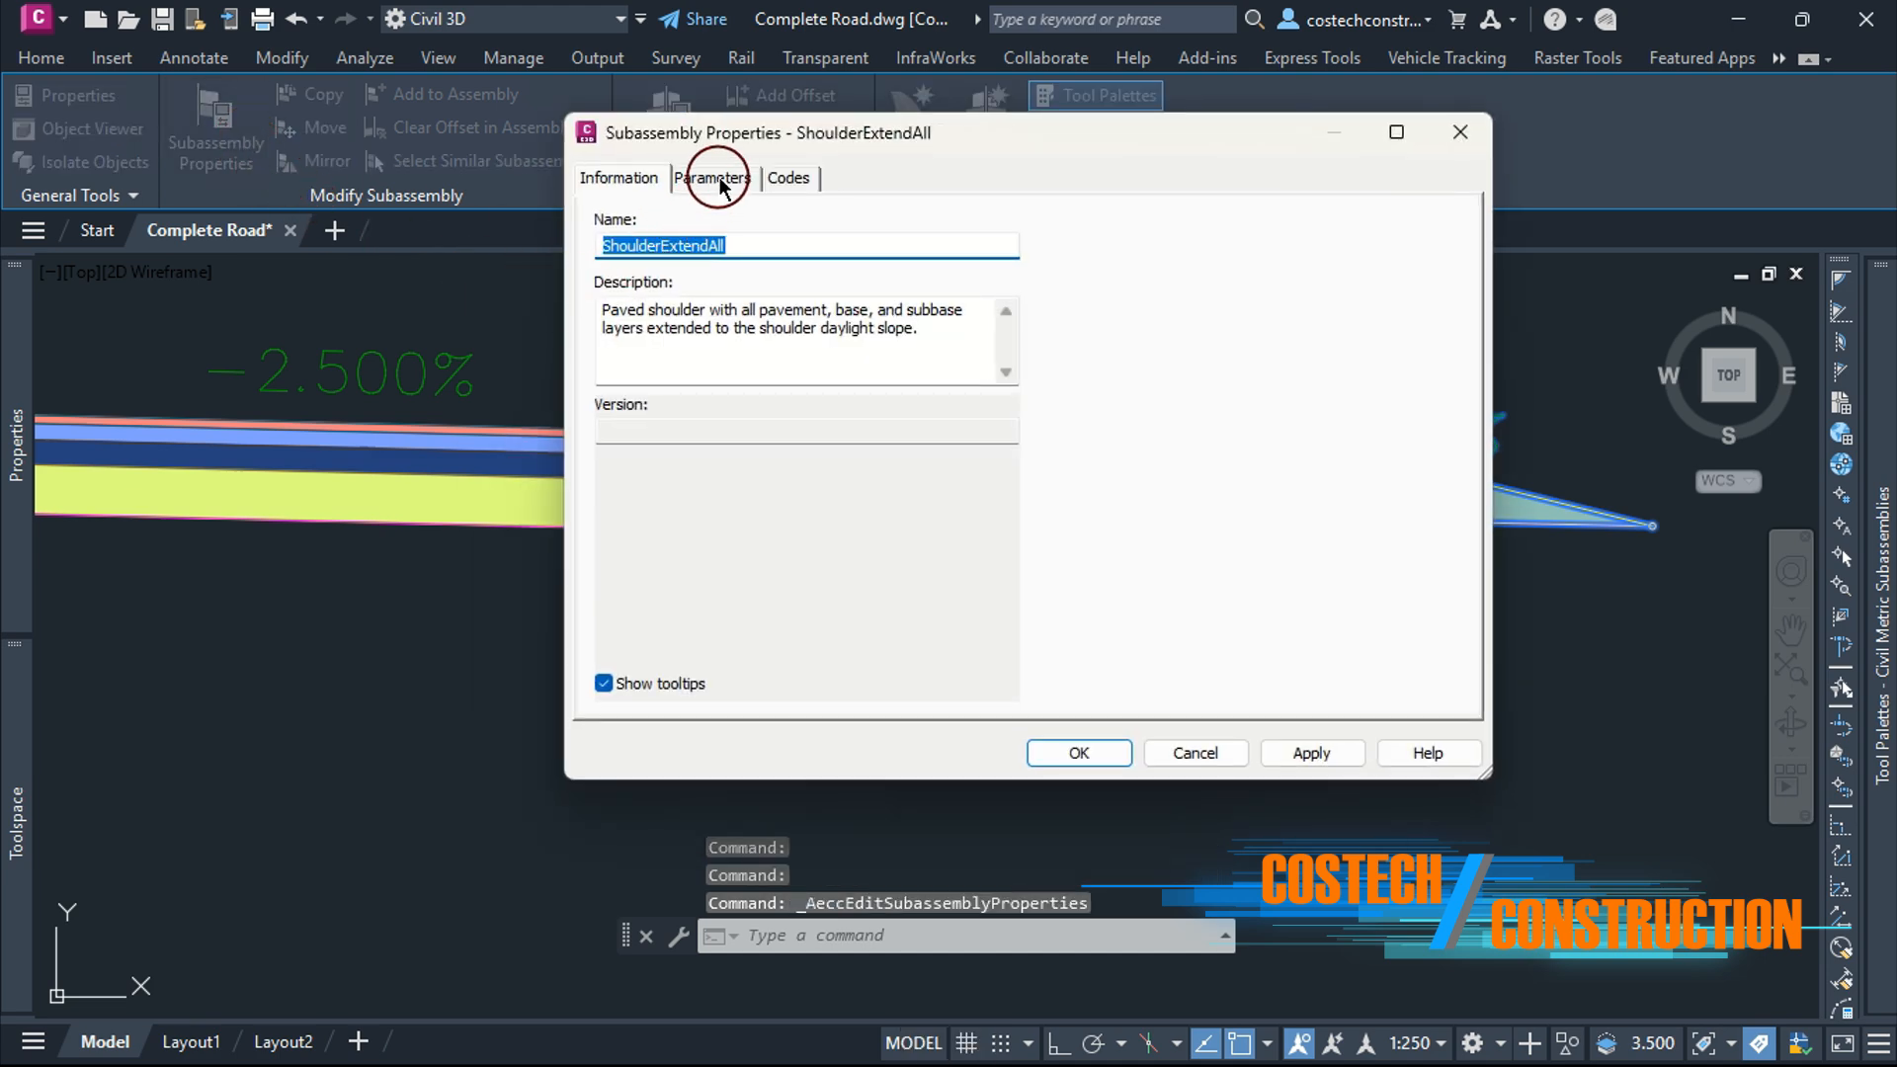
click(713, 178)
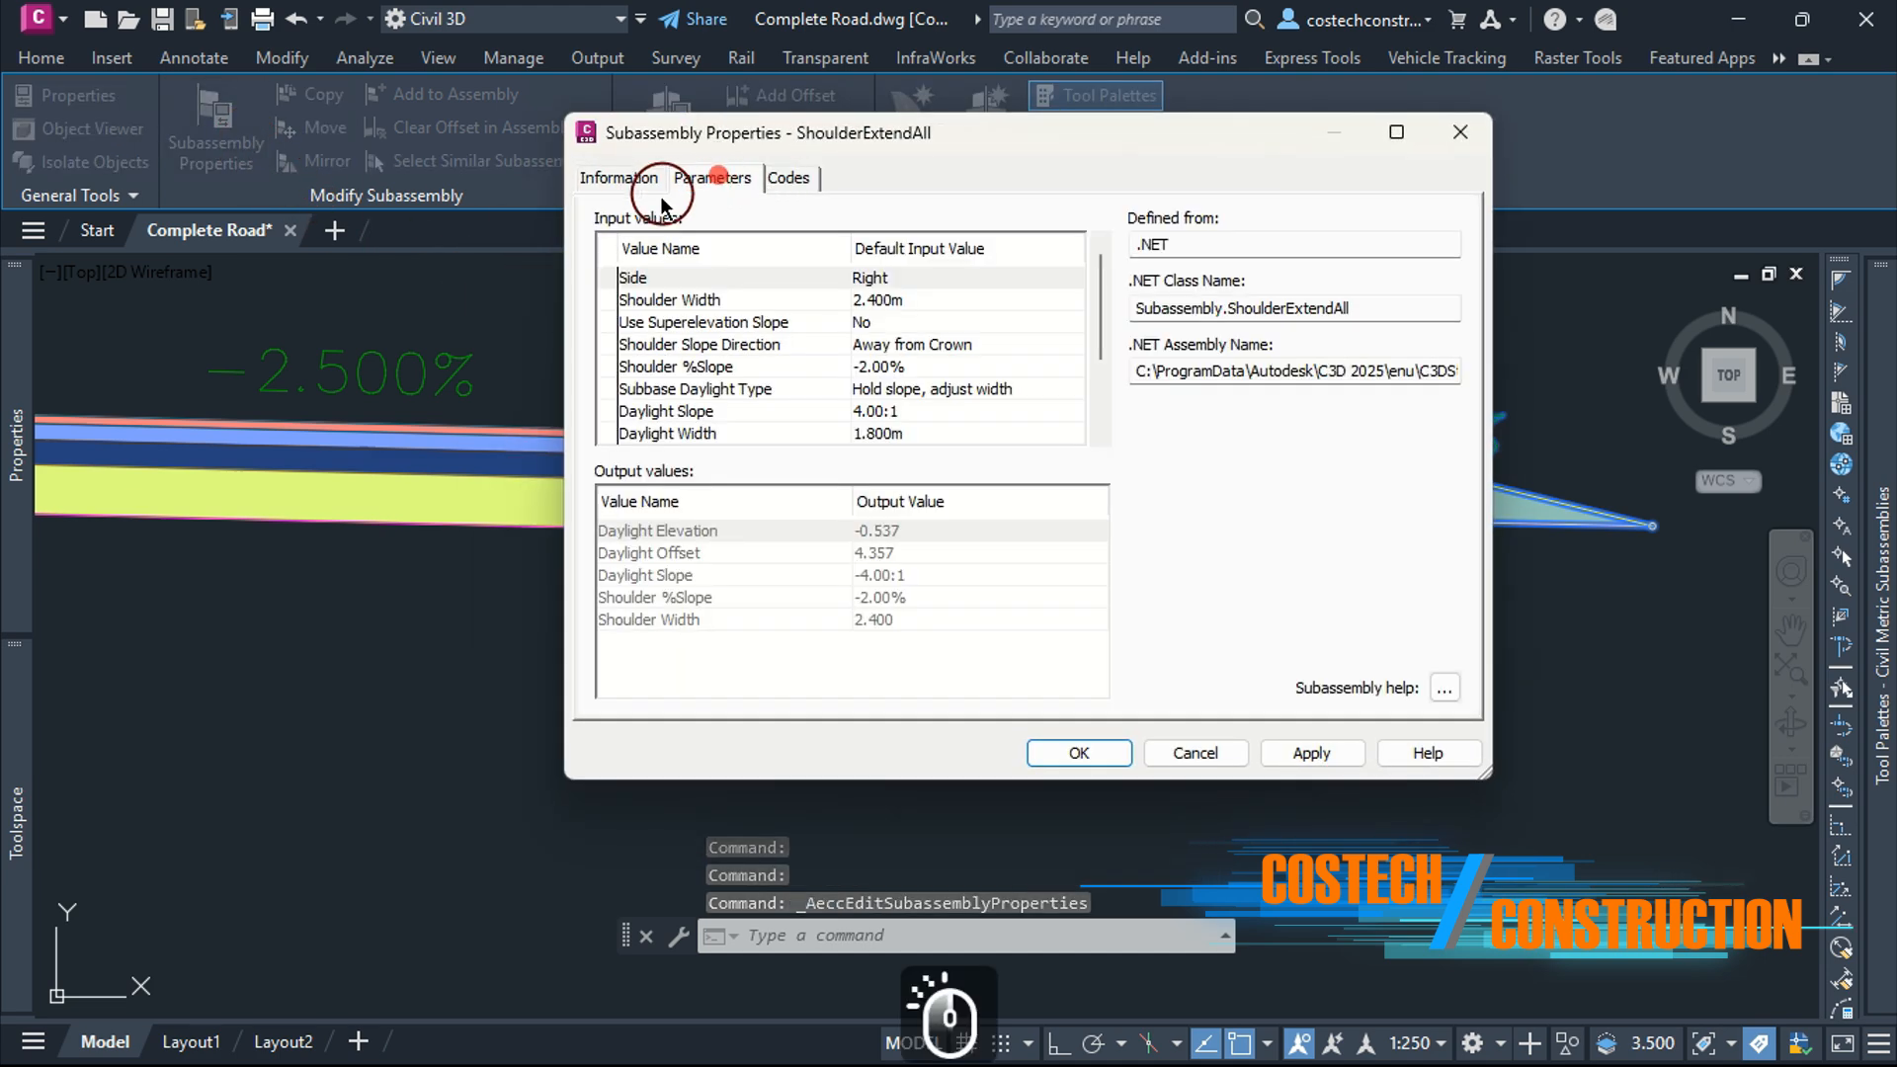
click(1396, 132)
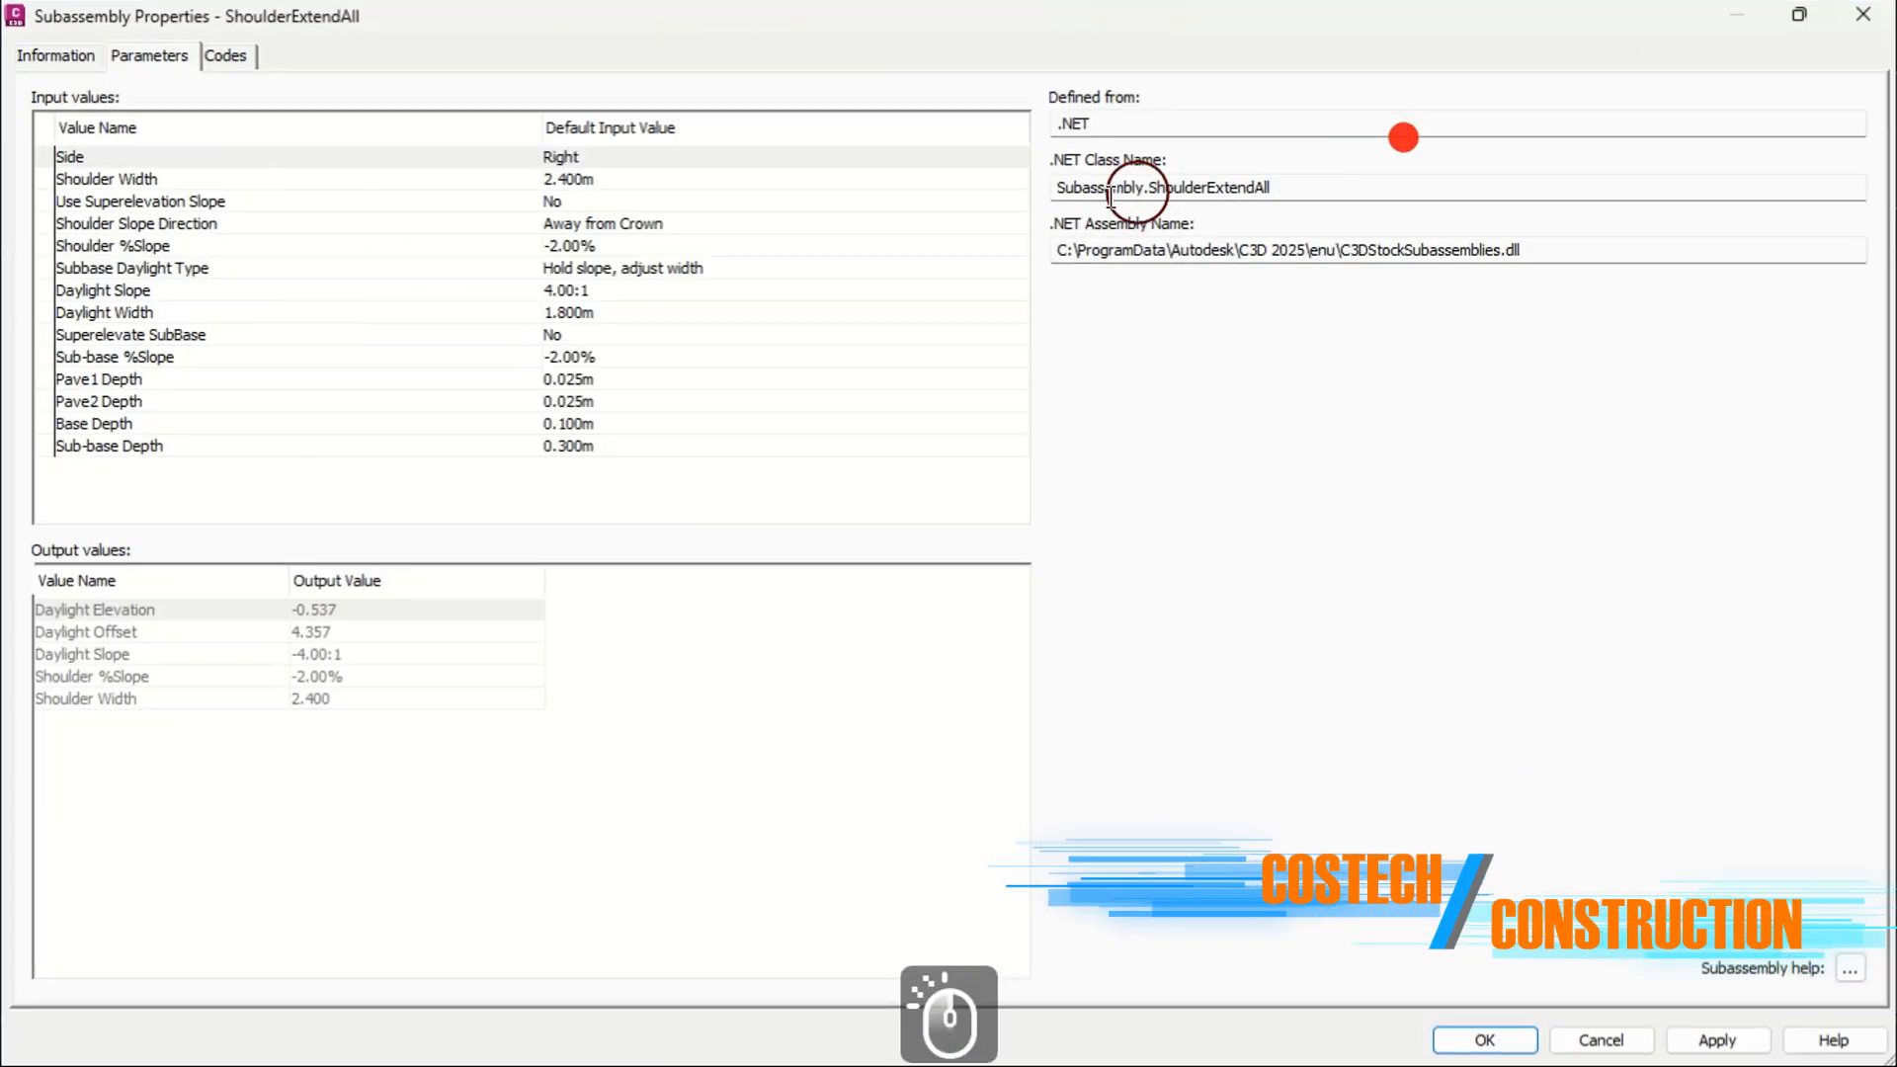
click(623, 178)
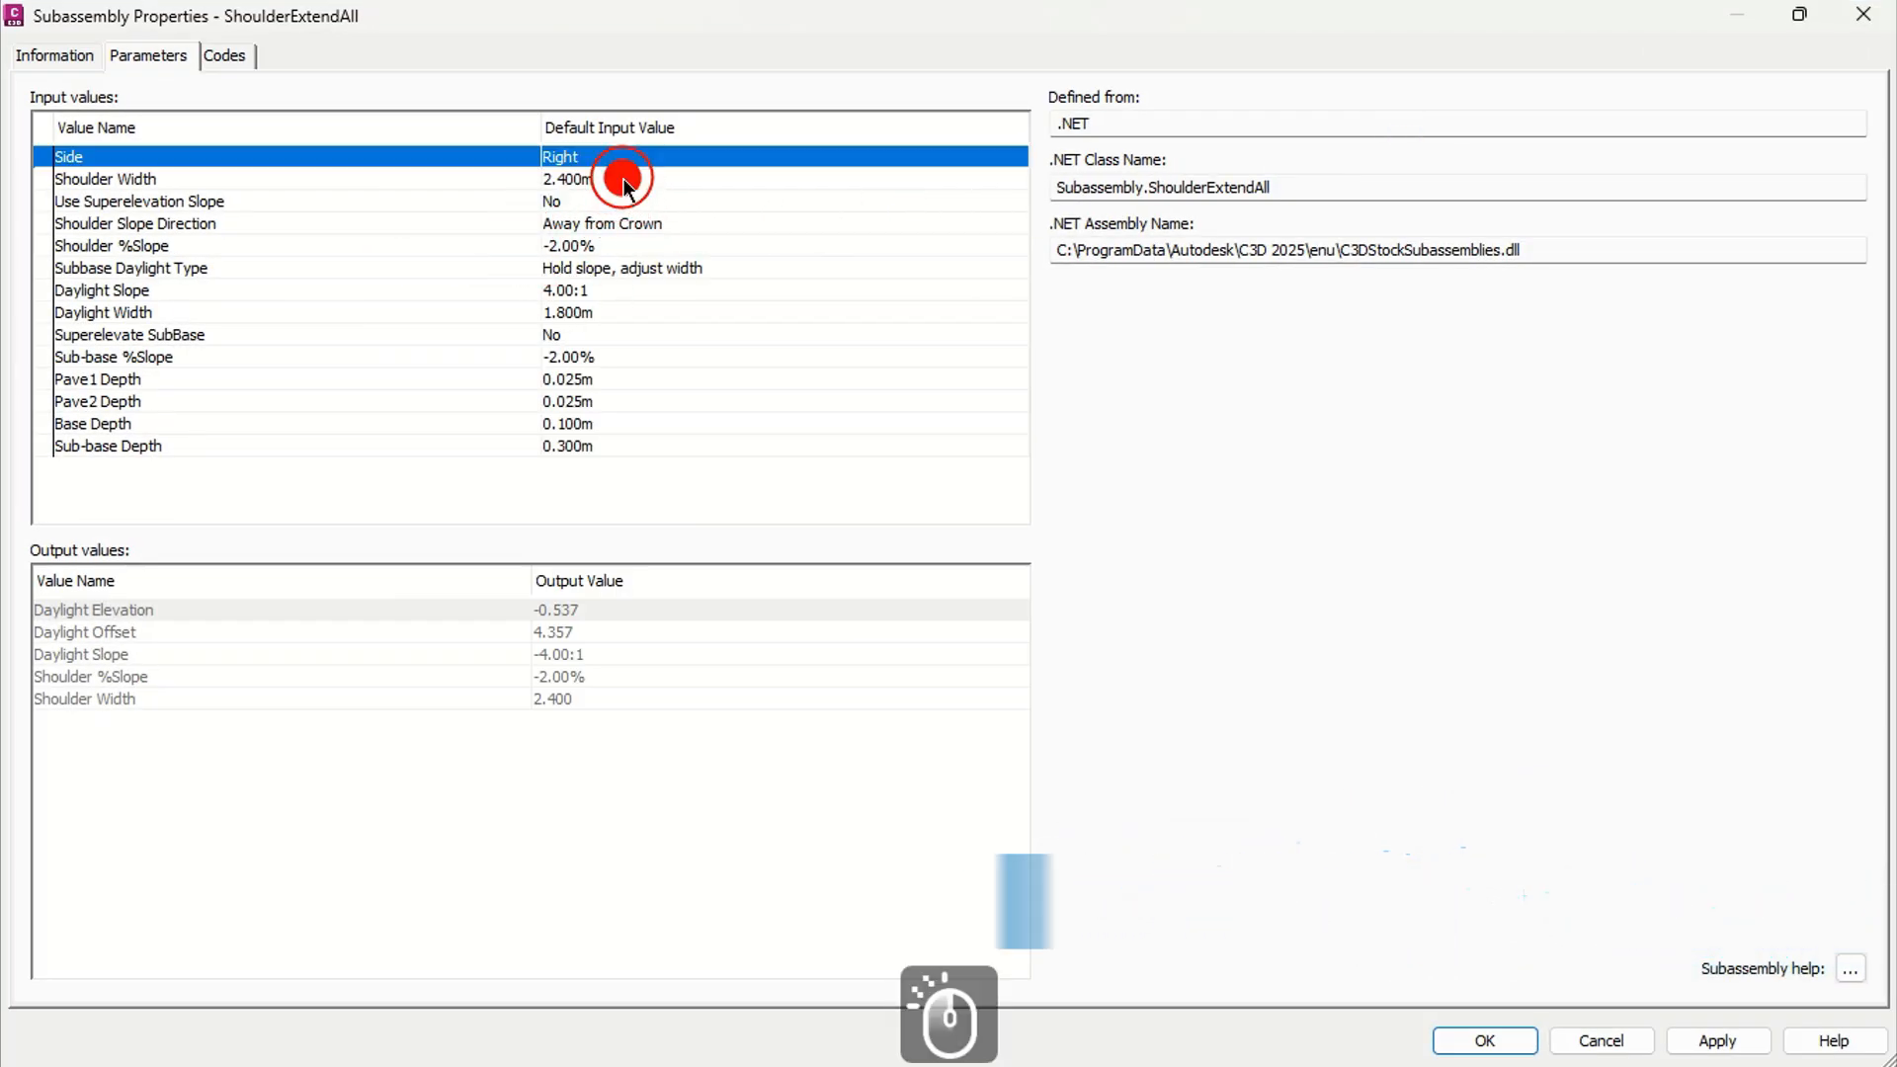
click(622, 178)
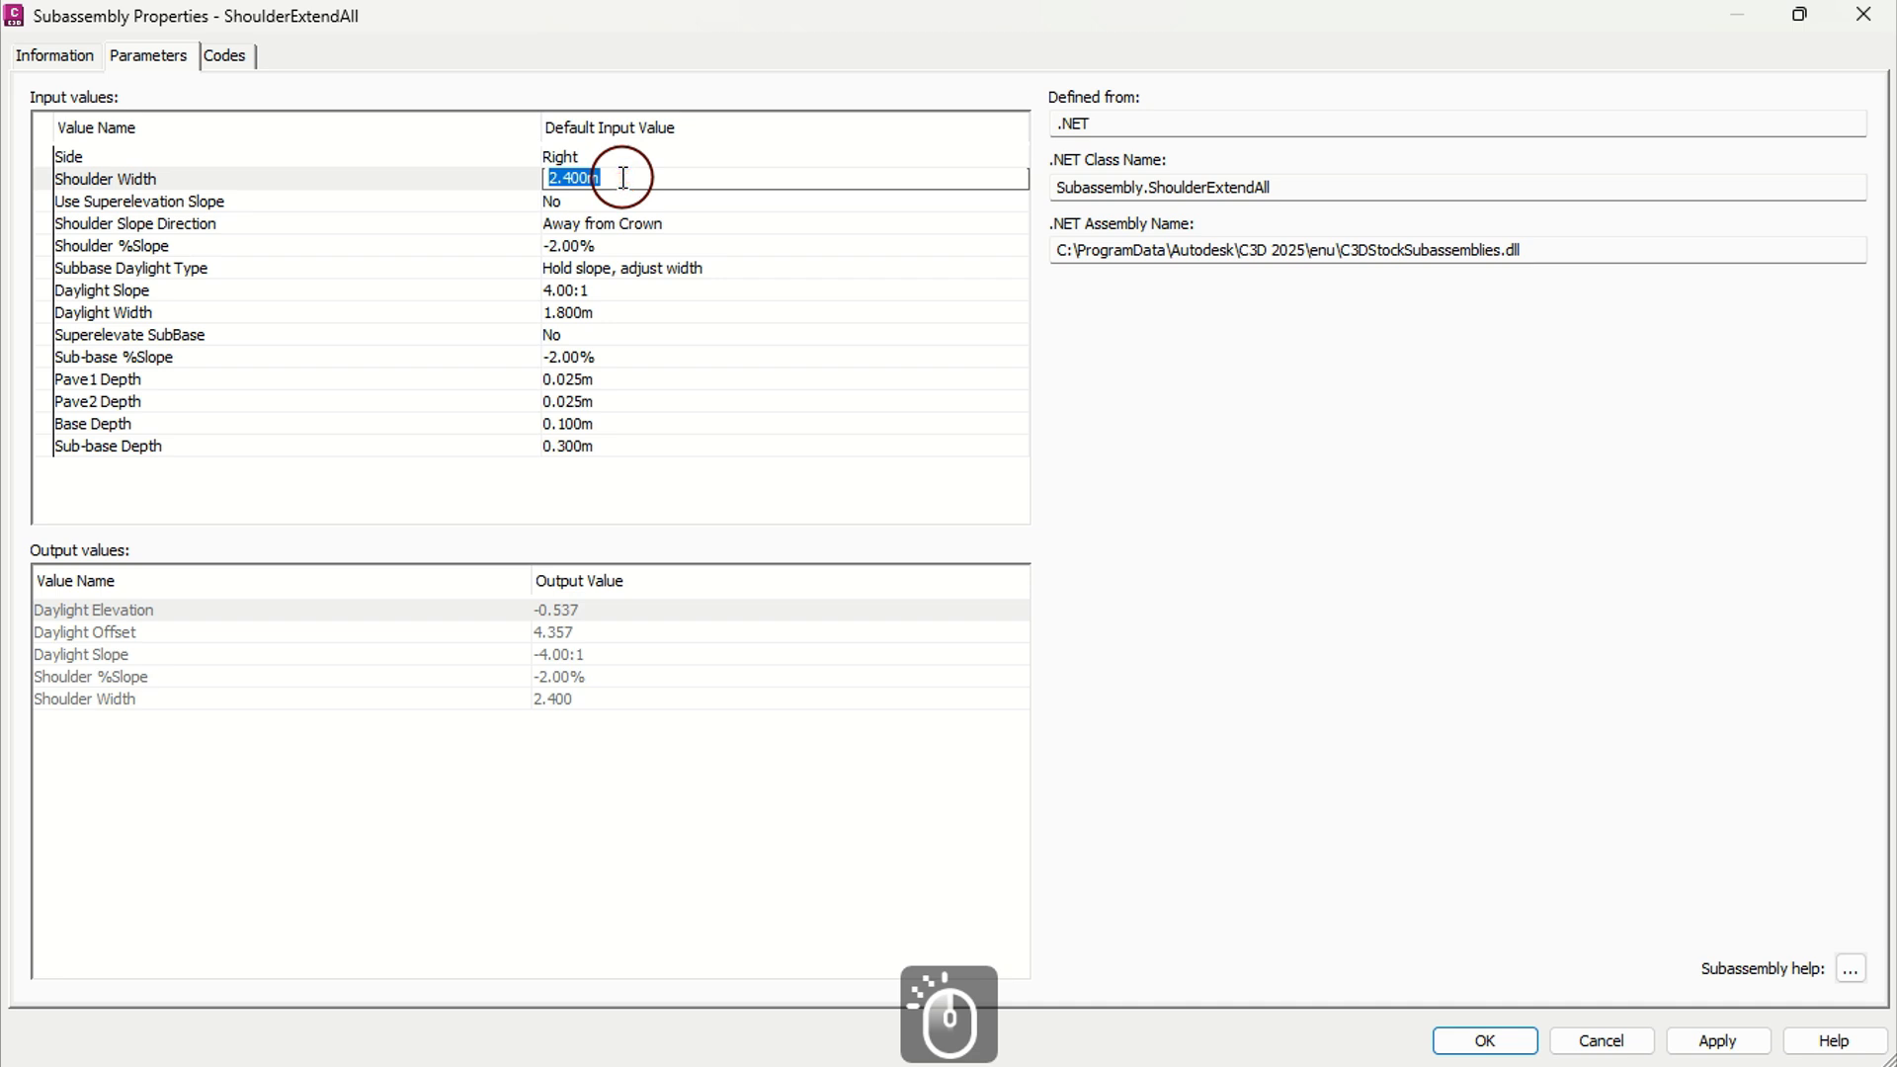
text(2)
Set the shoulder's Use Superelevation Slope to Right Outside Shoulder and its Shoulder %Slope to -4%
click(601, 202)
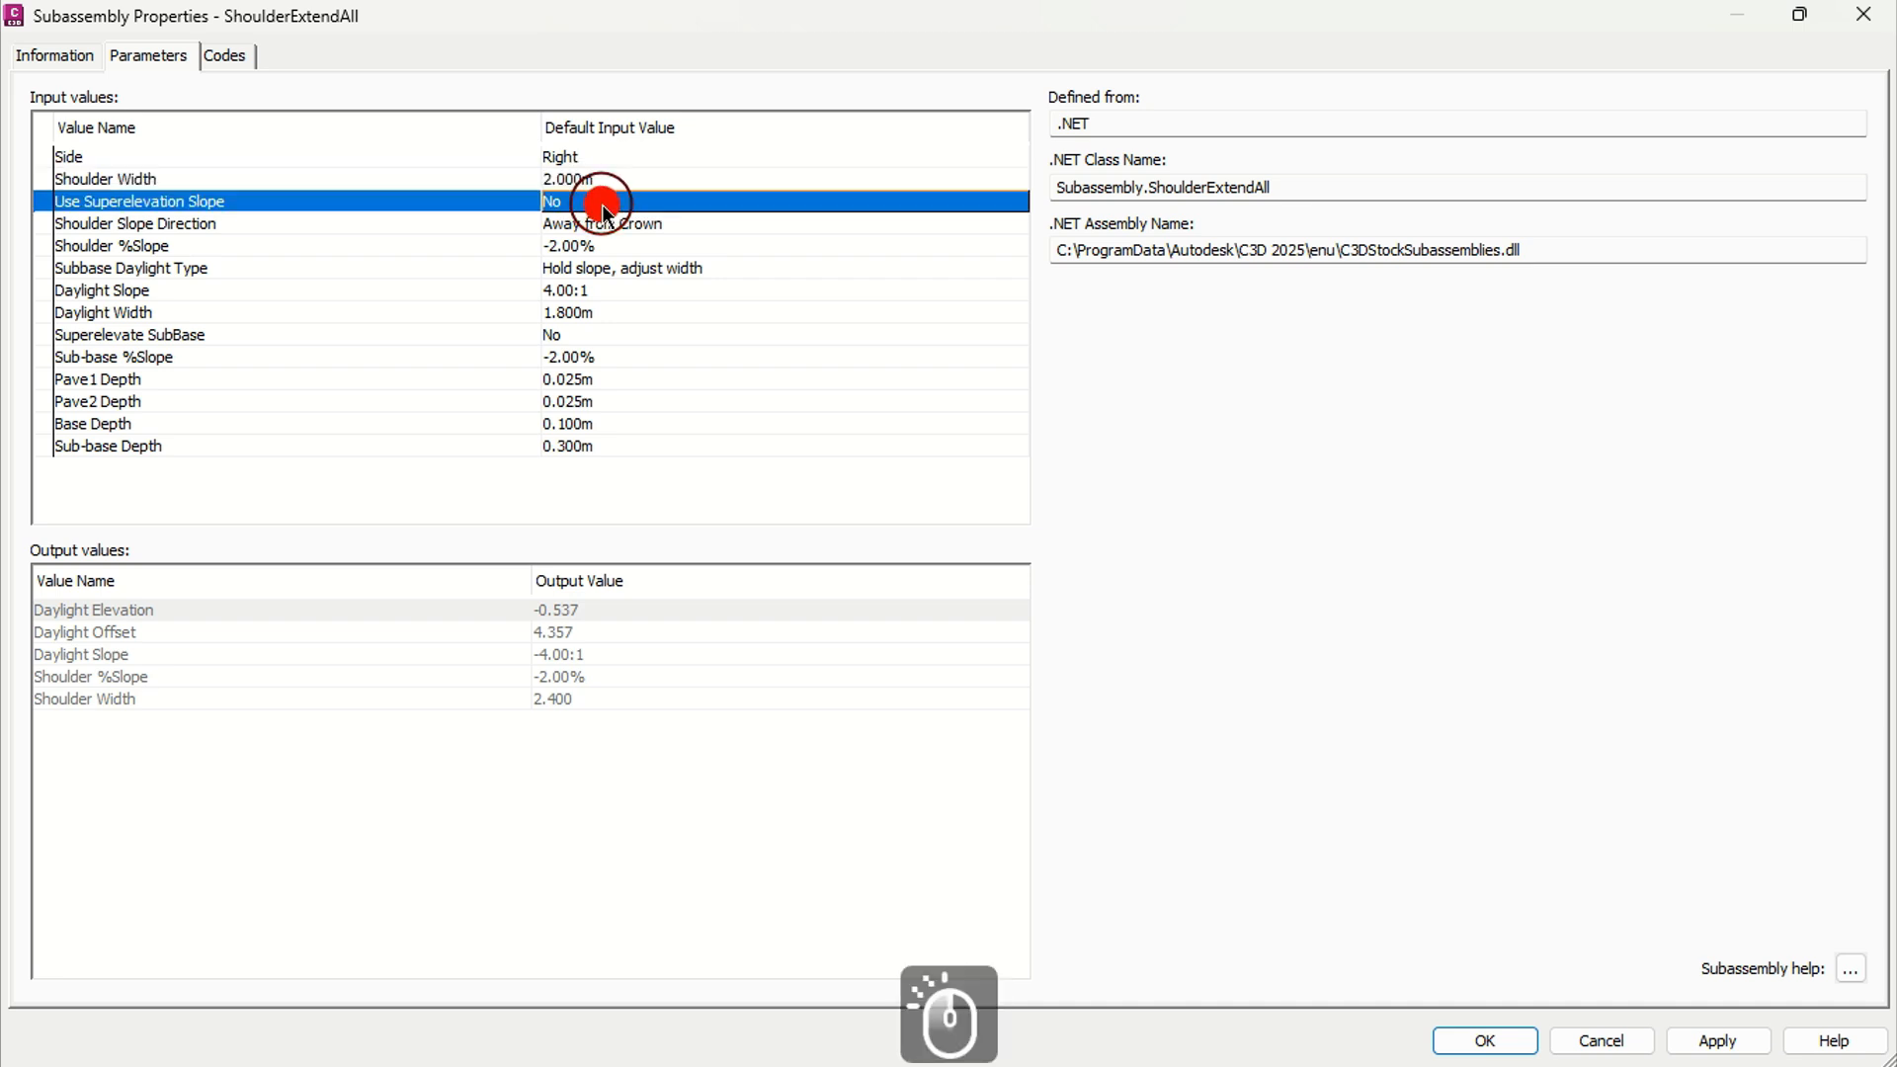
click(602, 205)
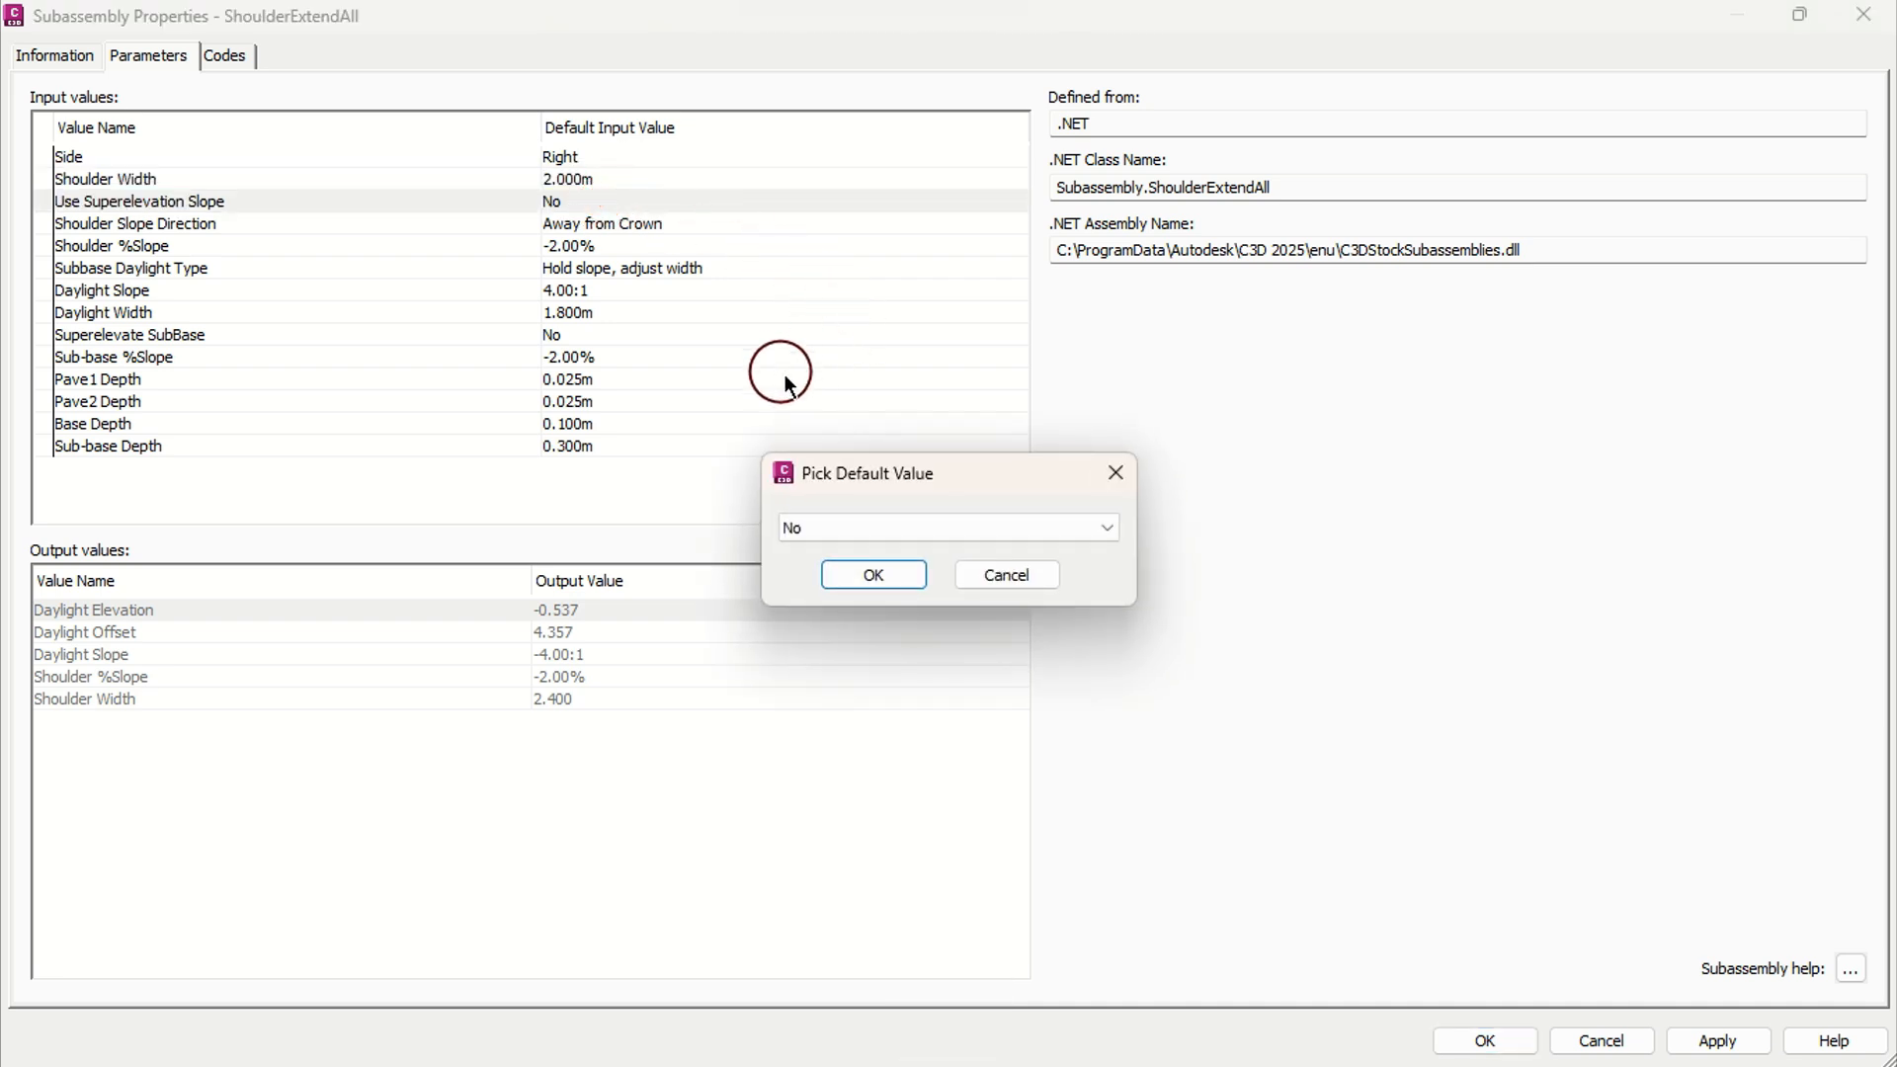
click(985, 528)
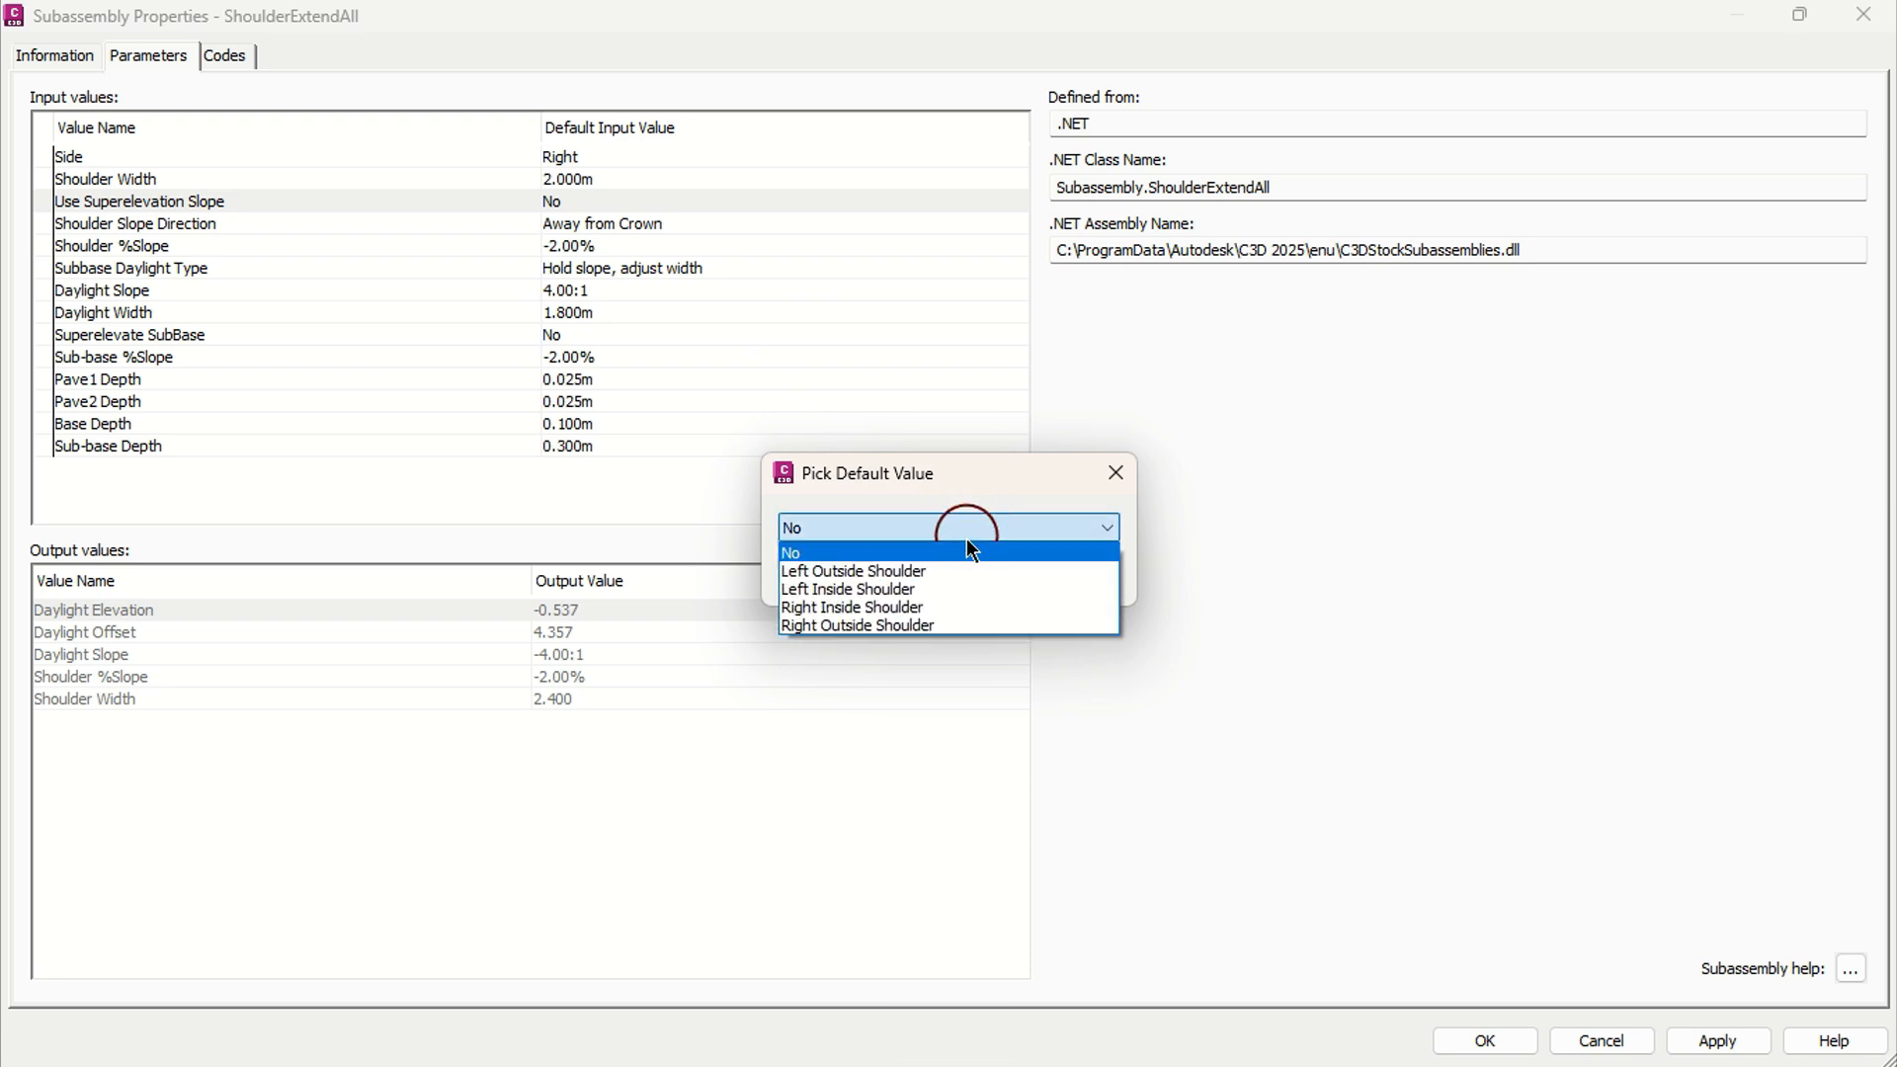
click(913, 625)
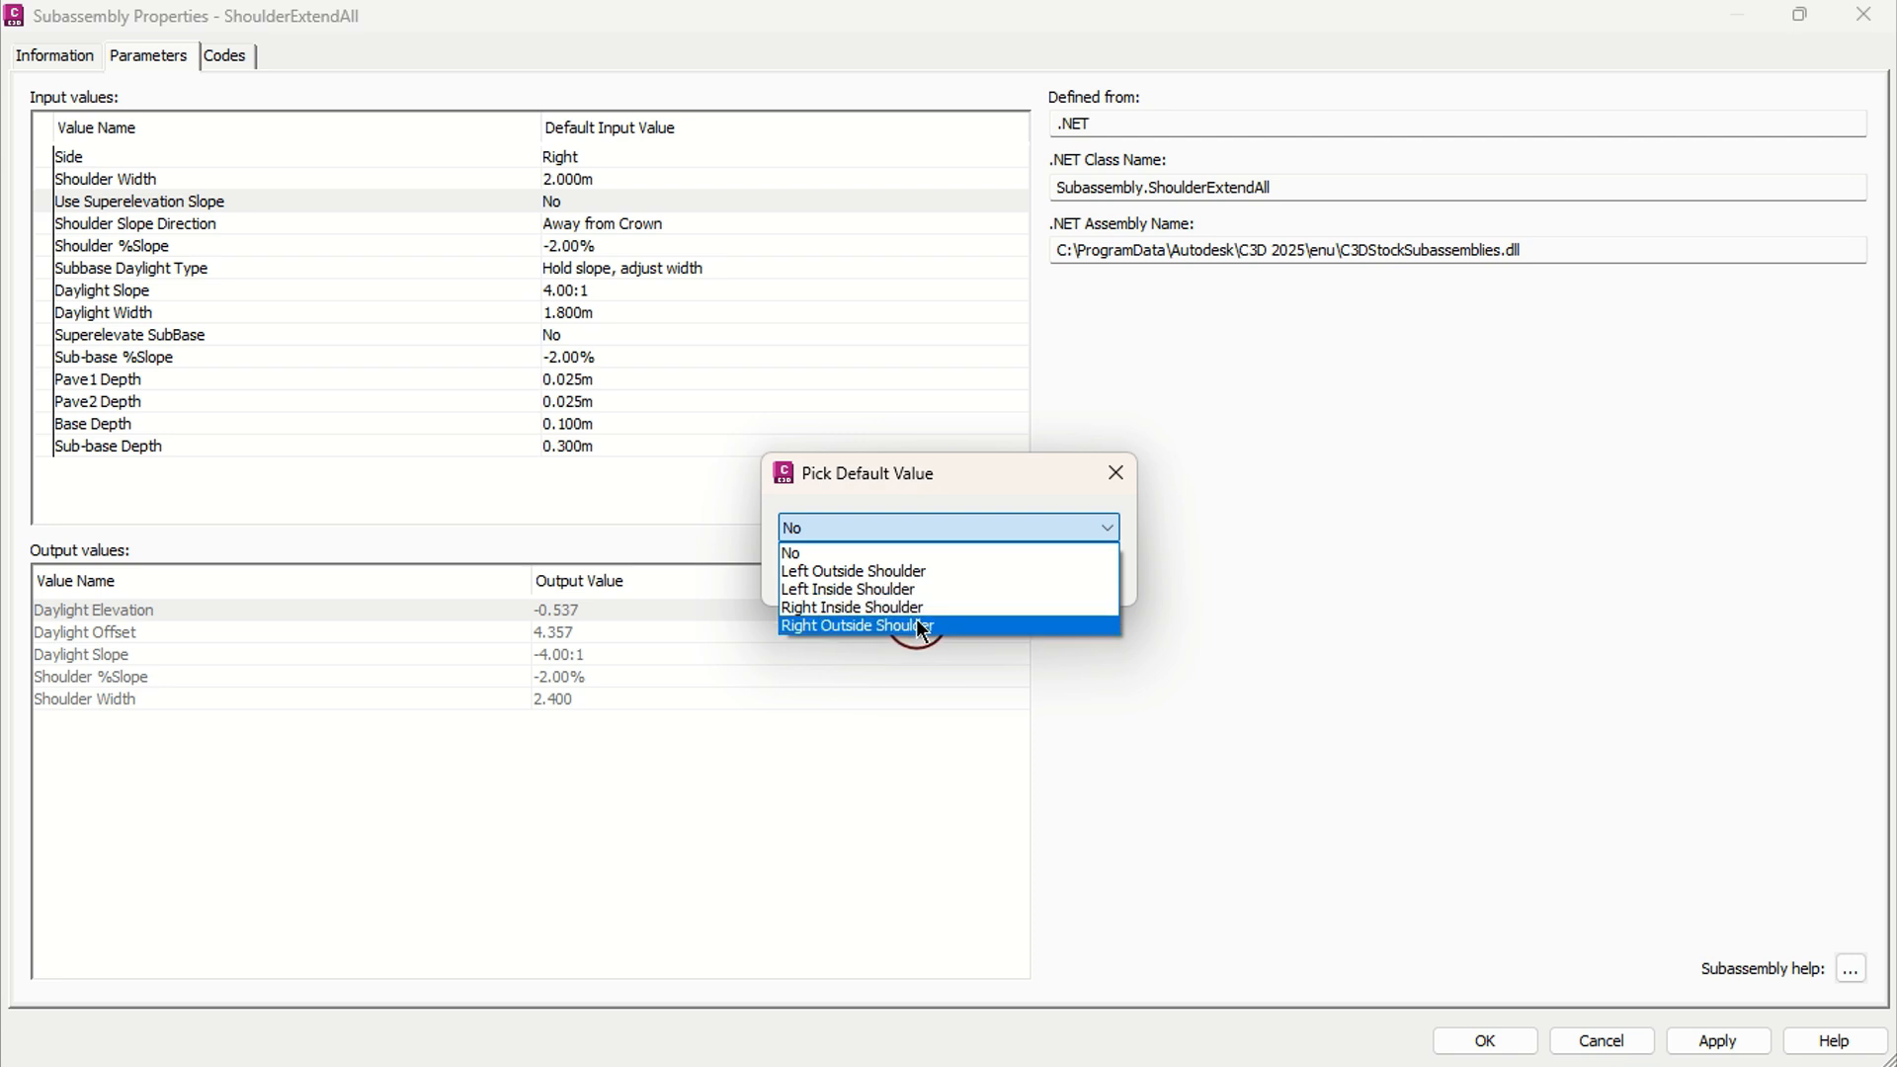
click(875, 573)
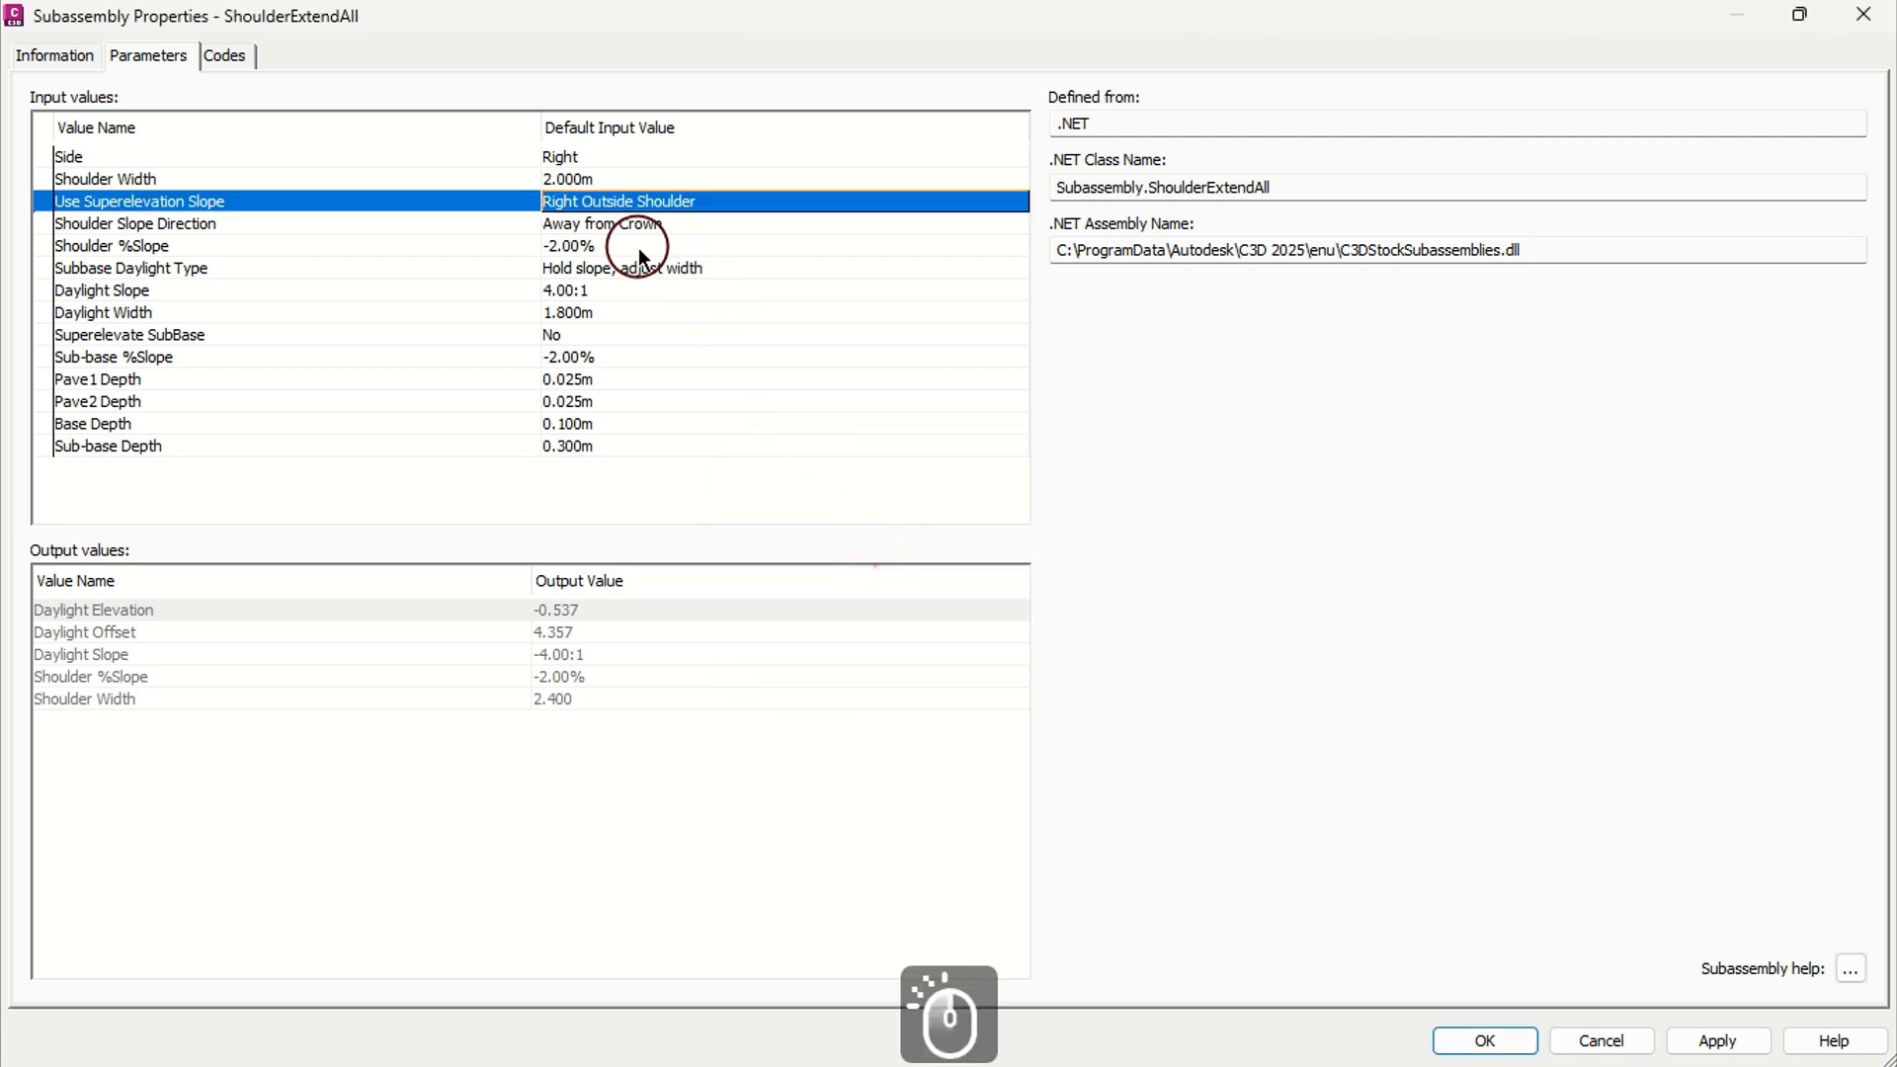
click(601, 243)
click(601, 244)
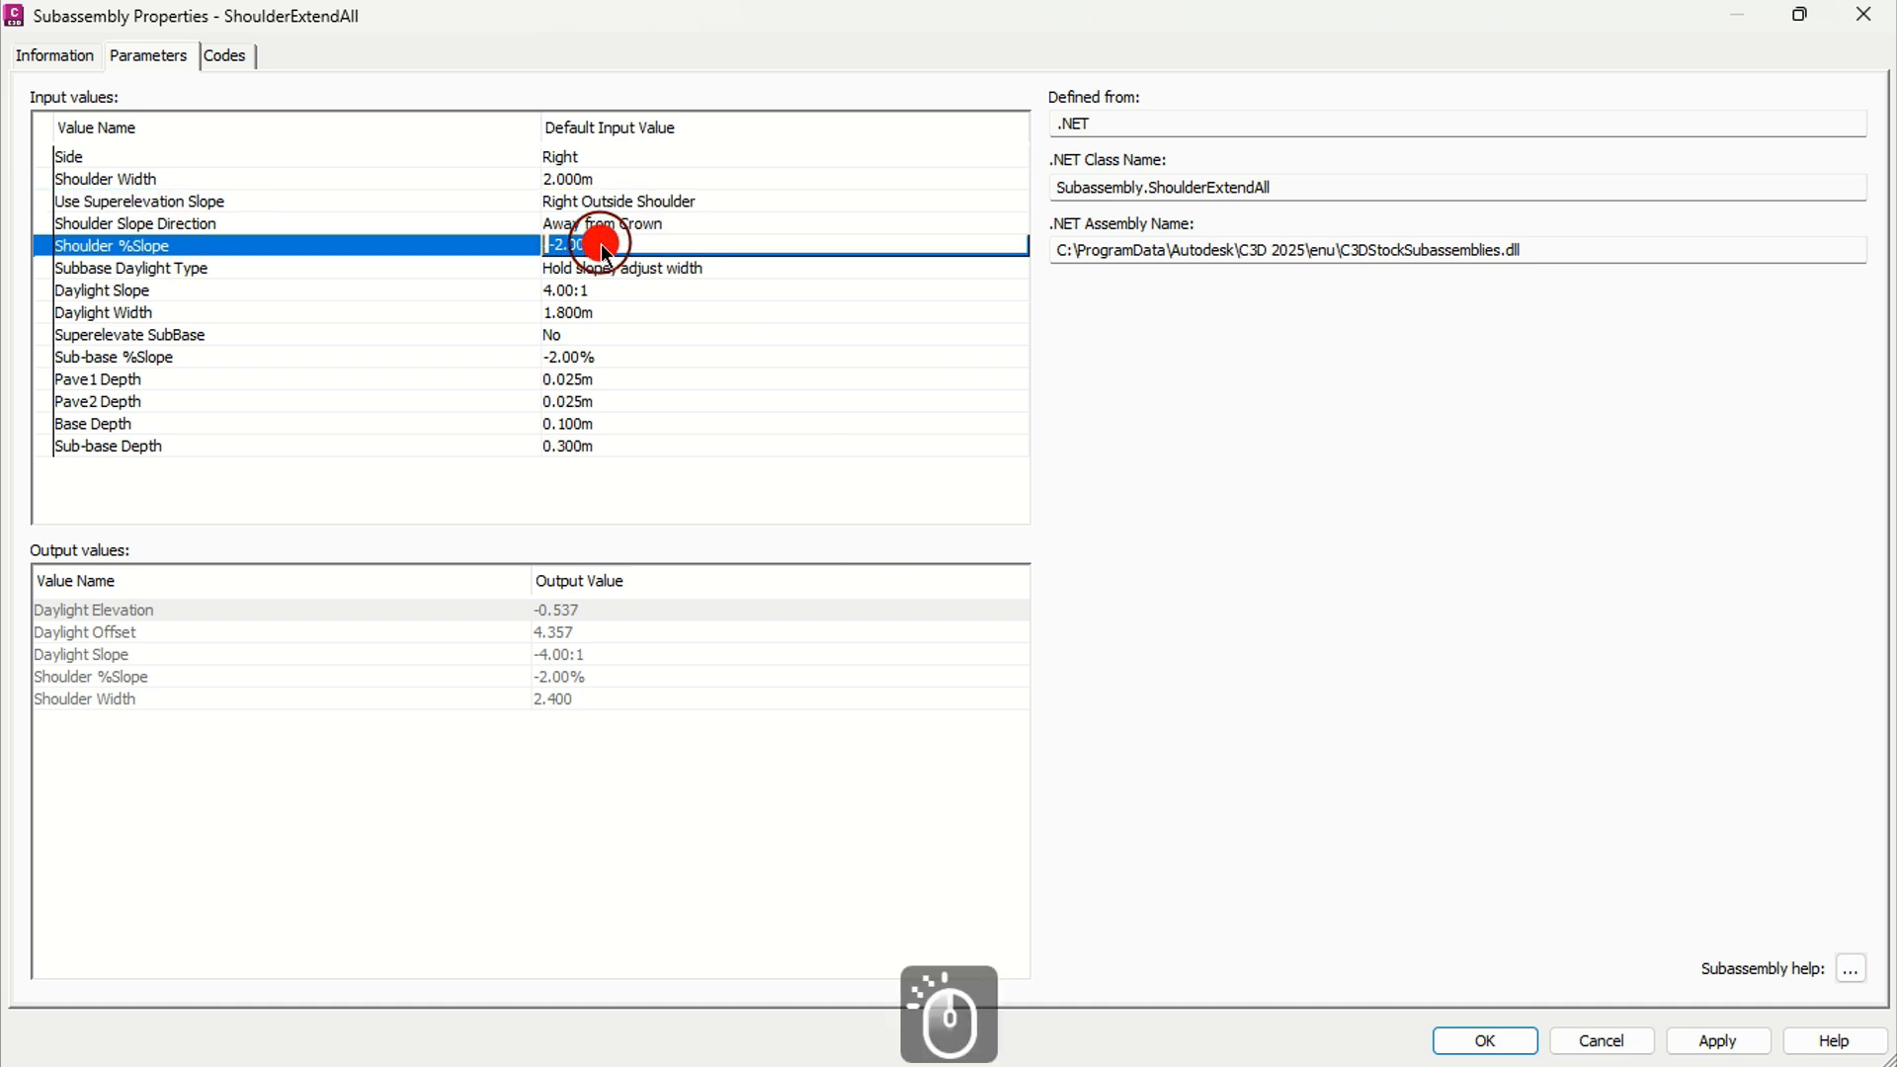
text(4)
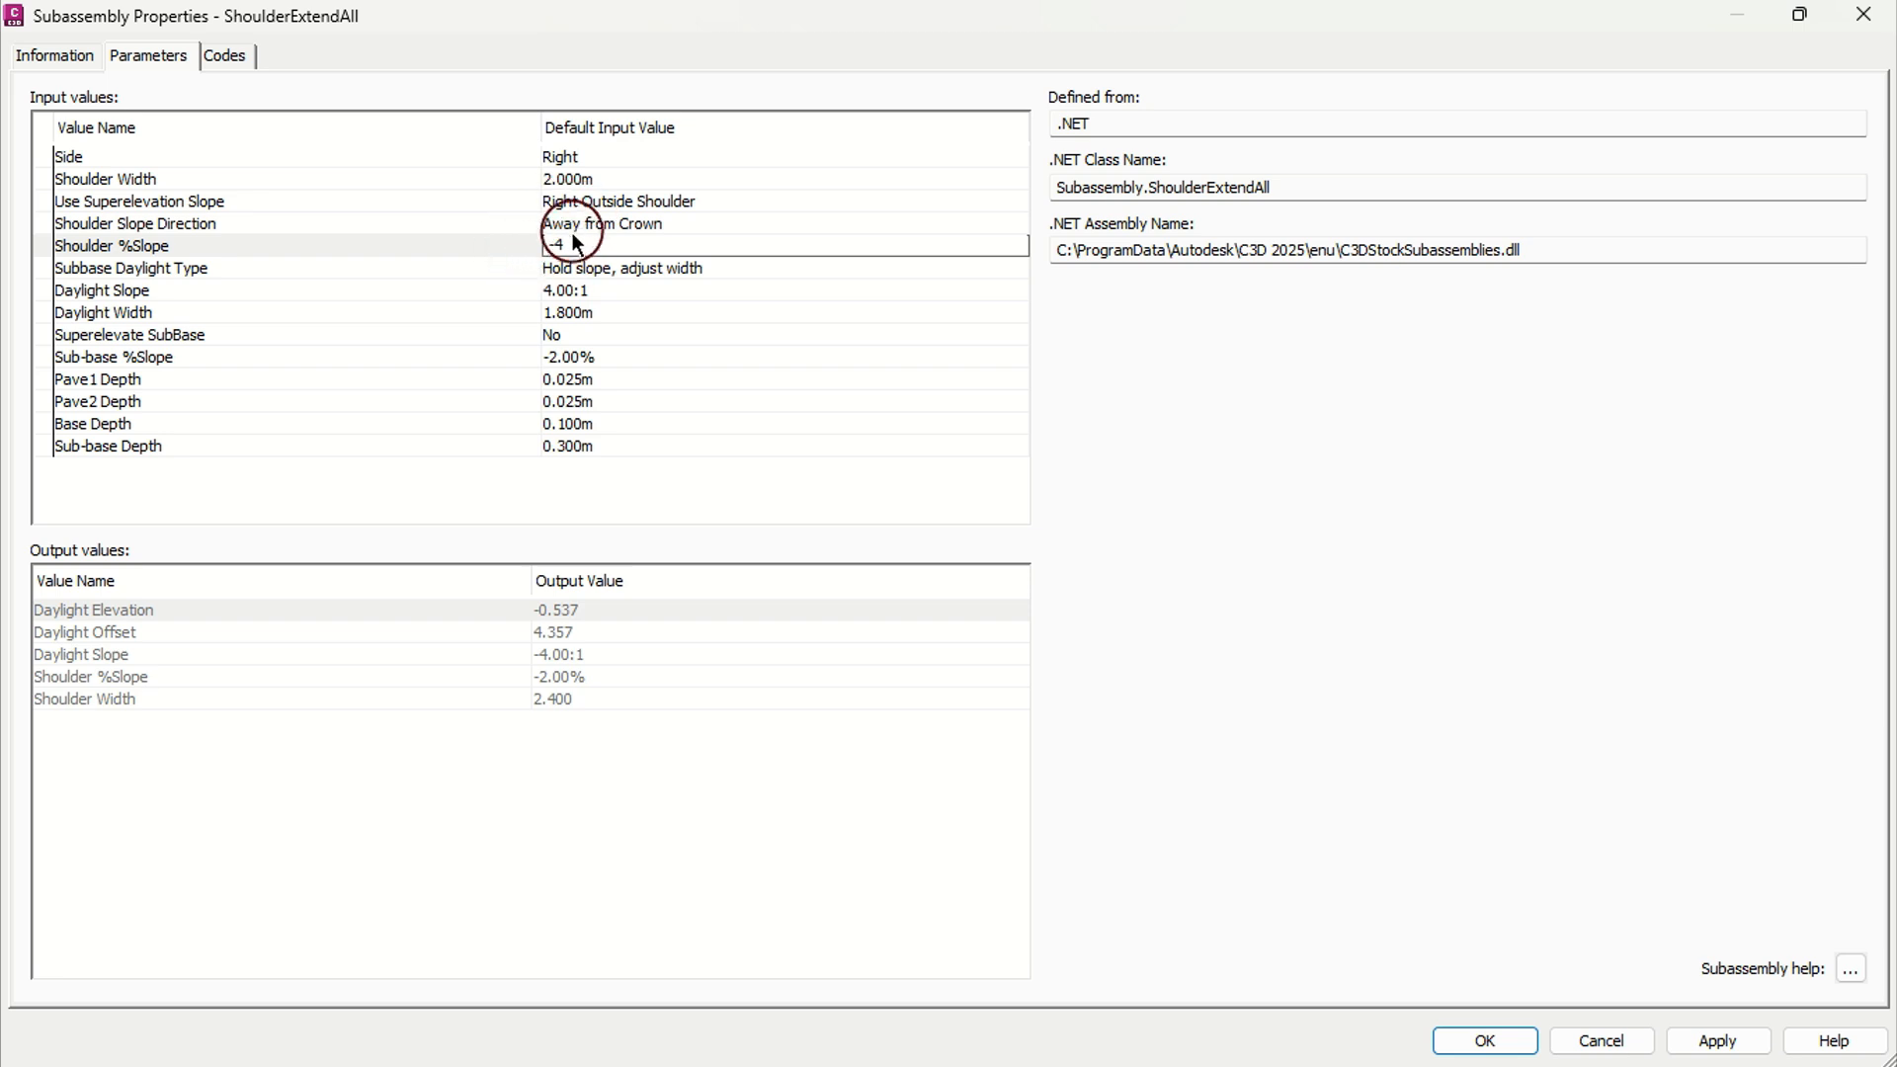
Change the shoulder's Subbase Daylight Type to Hold width, adjust slope
click(678, 272)
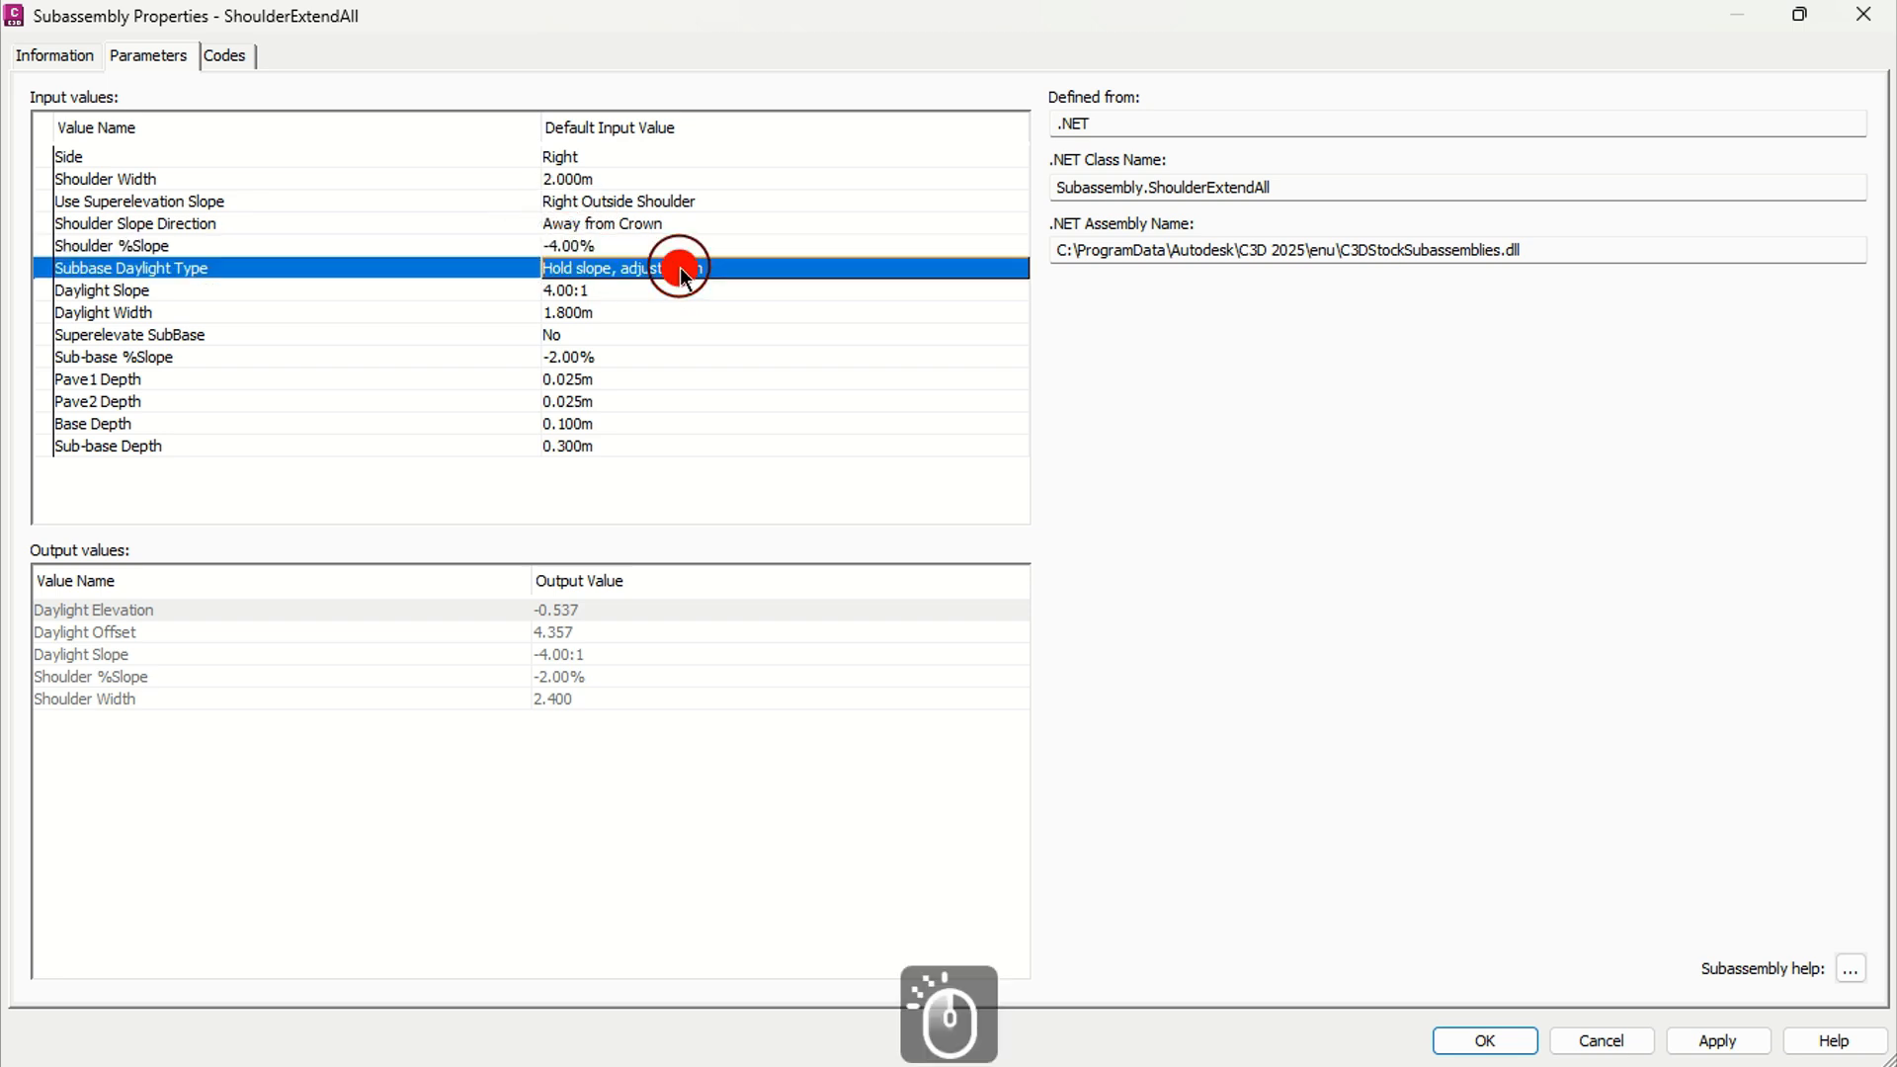
click(694, 269)
click(909, 528)
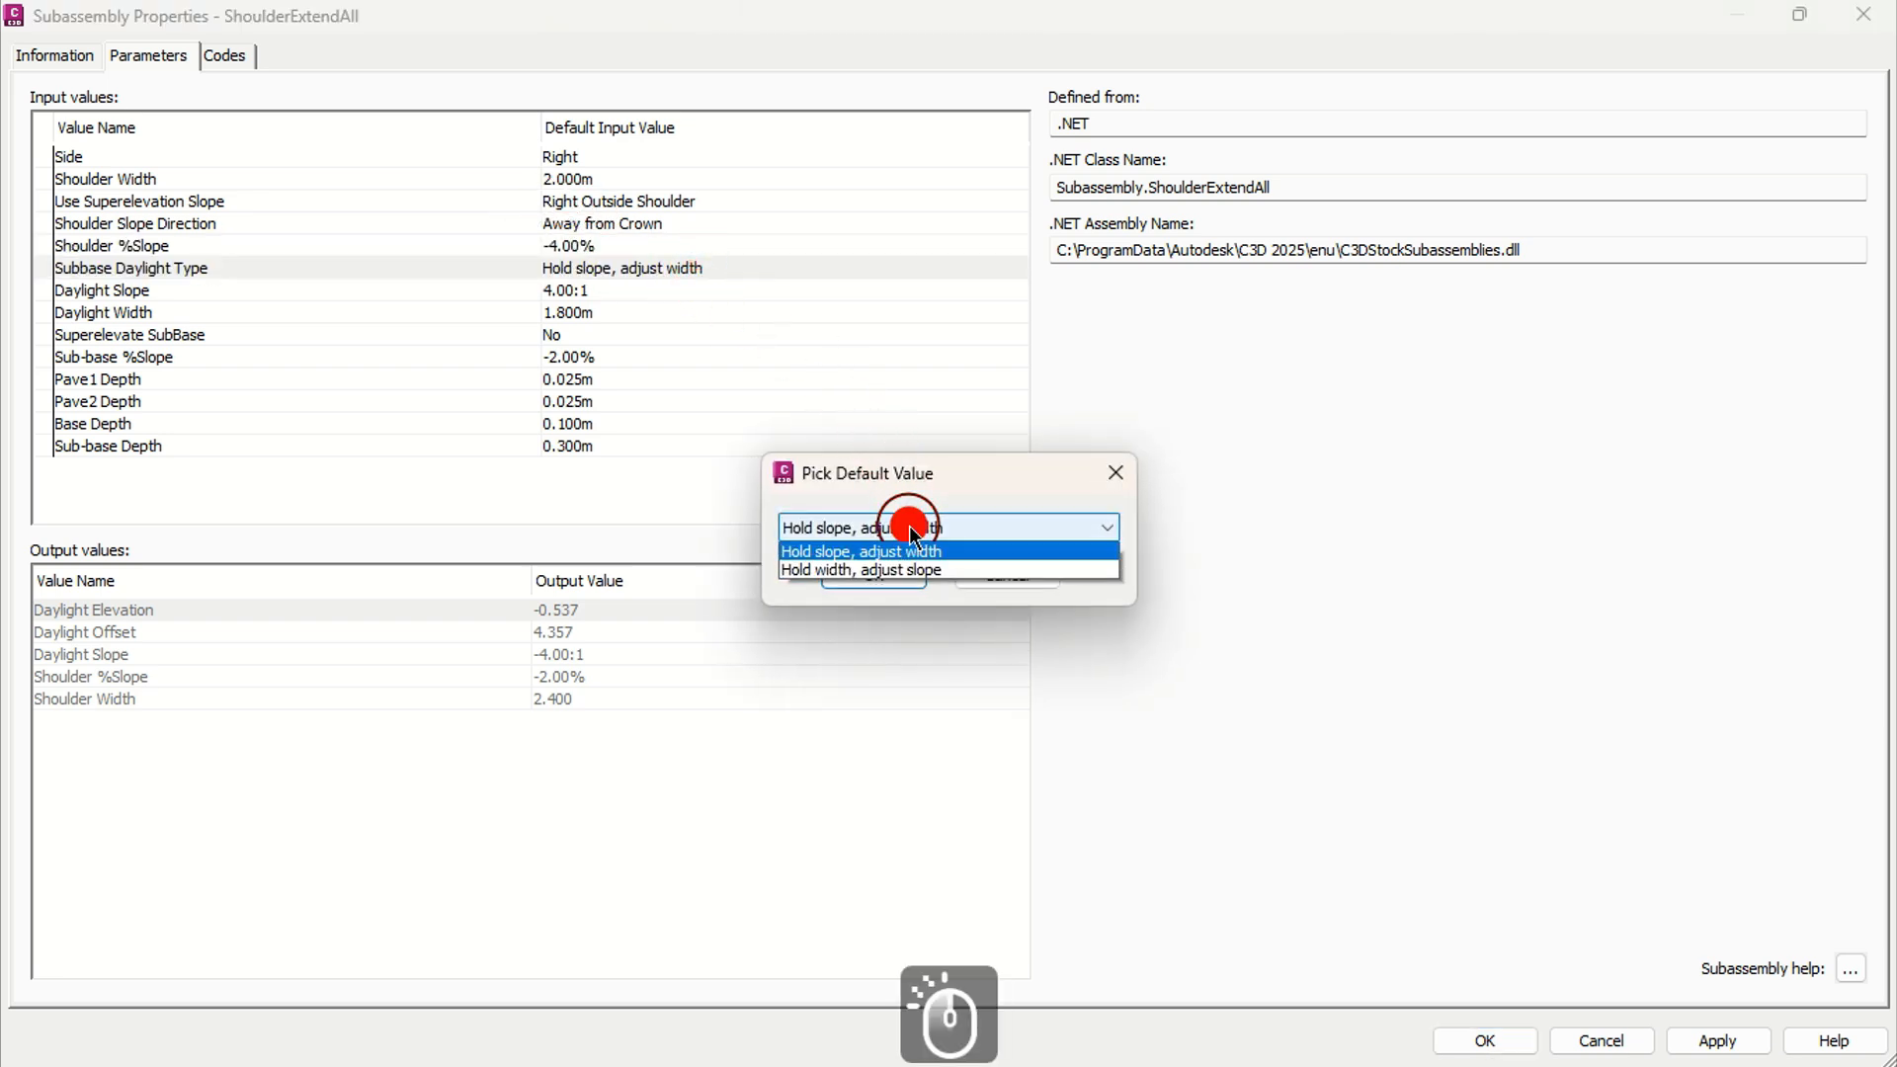
click(897, 573)
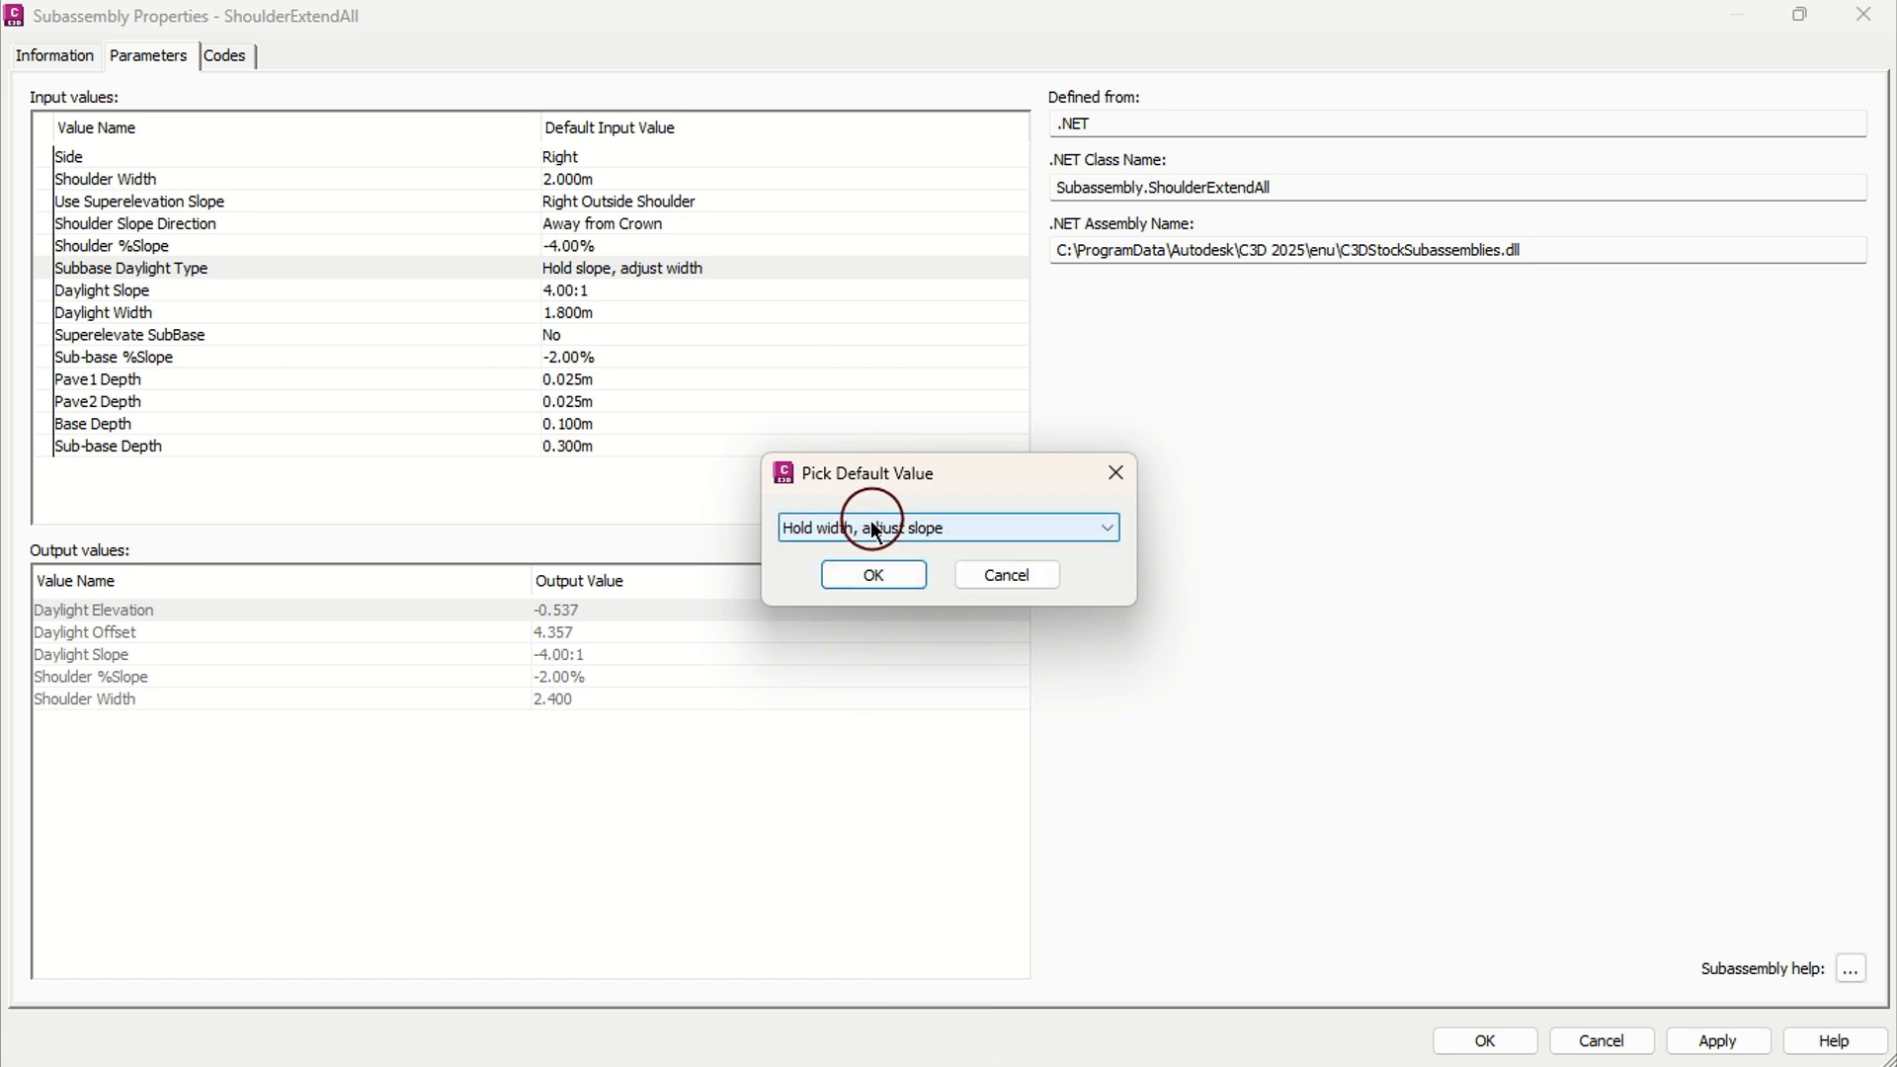
click(877, 575)
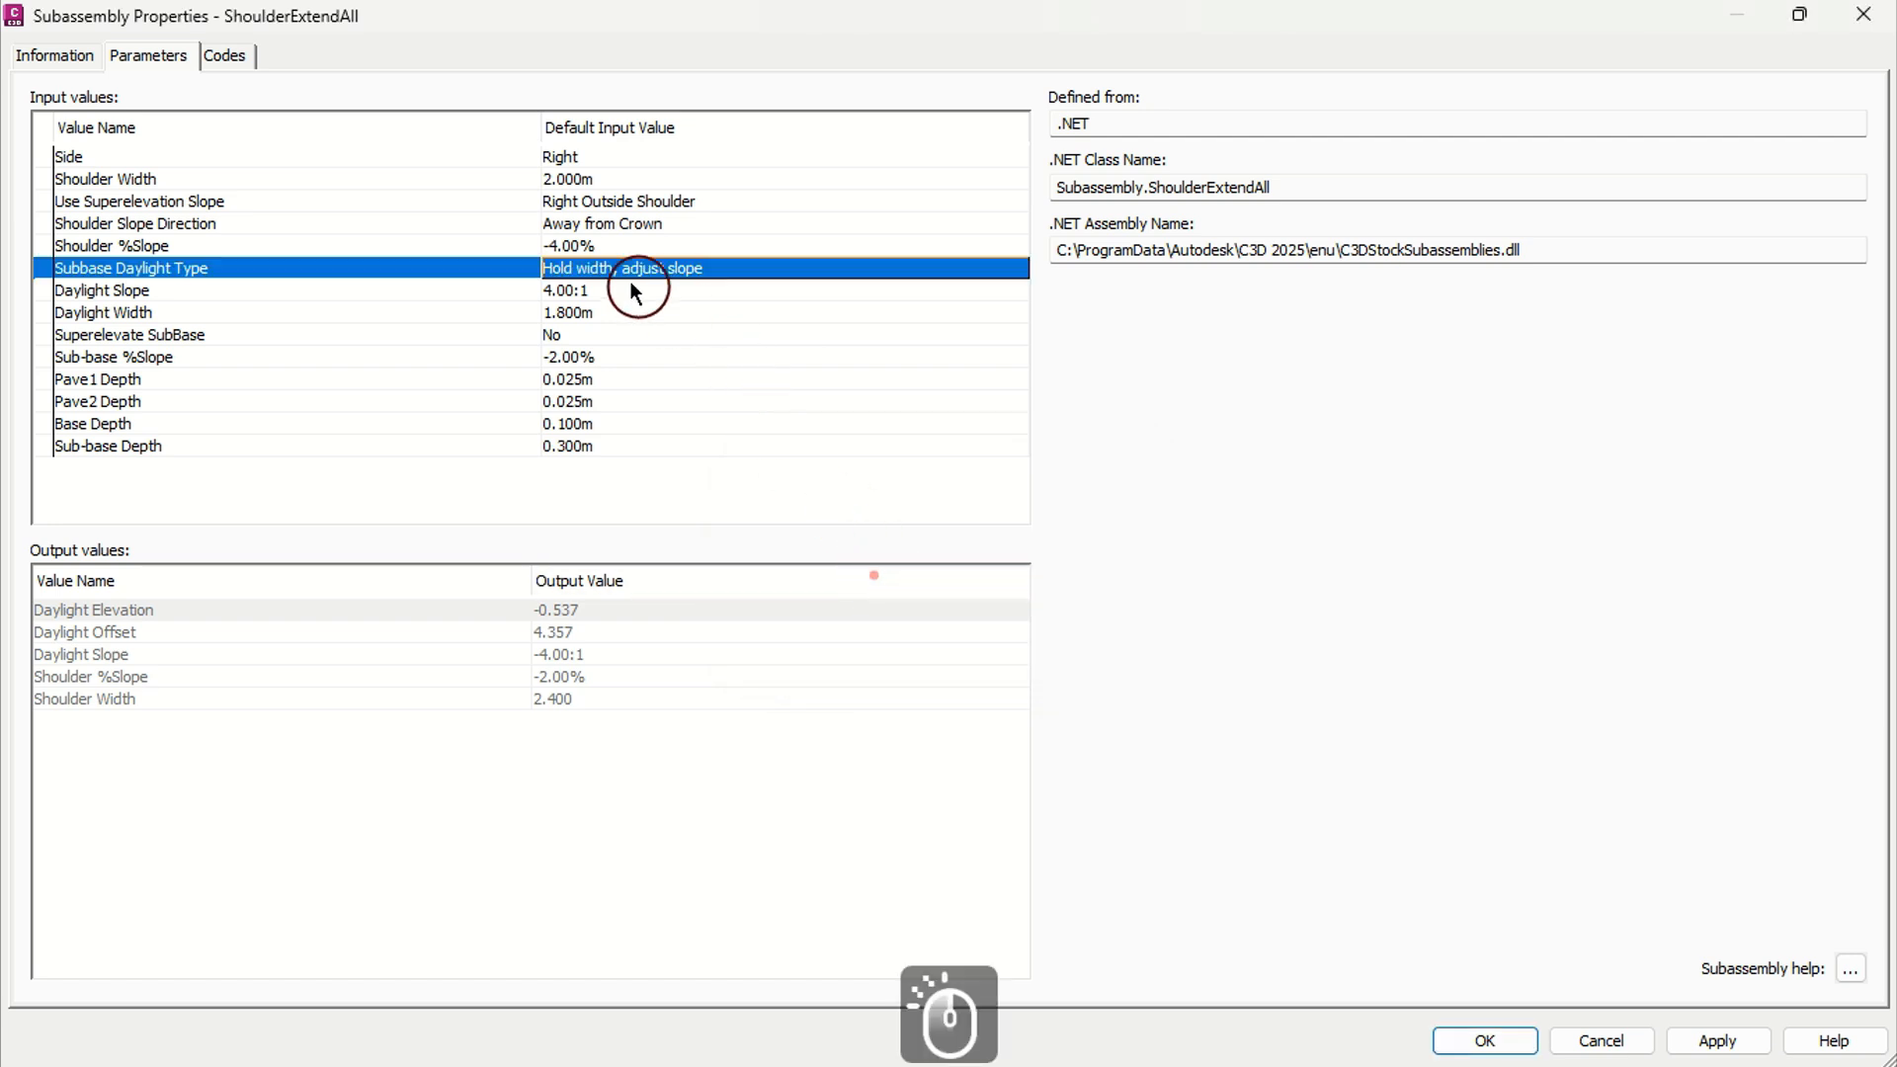
Set the shoulder's Daylight Slope to 3:1 and its Daylight Width to 1 m
click(590, 289)
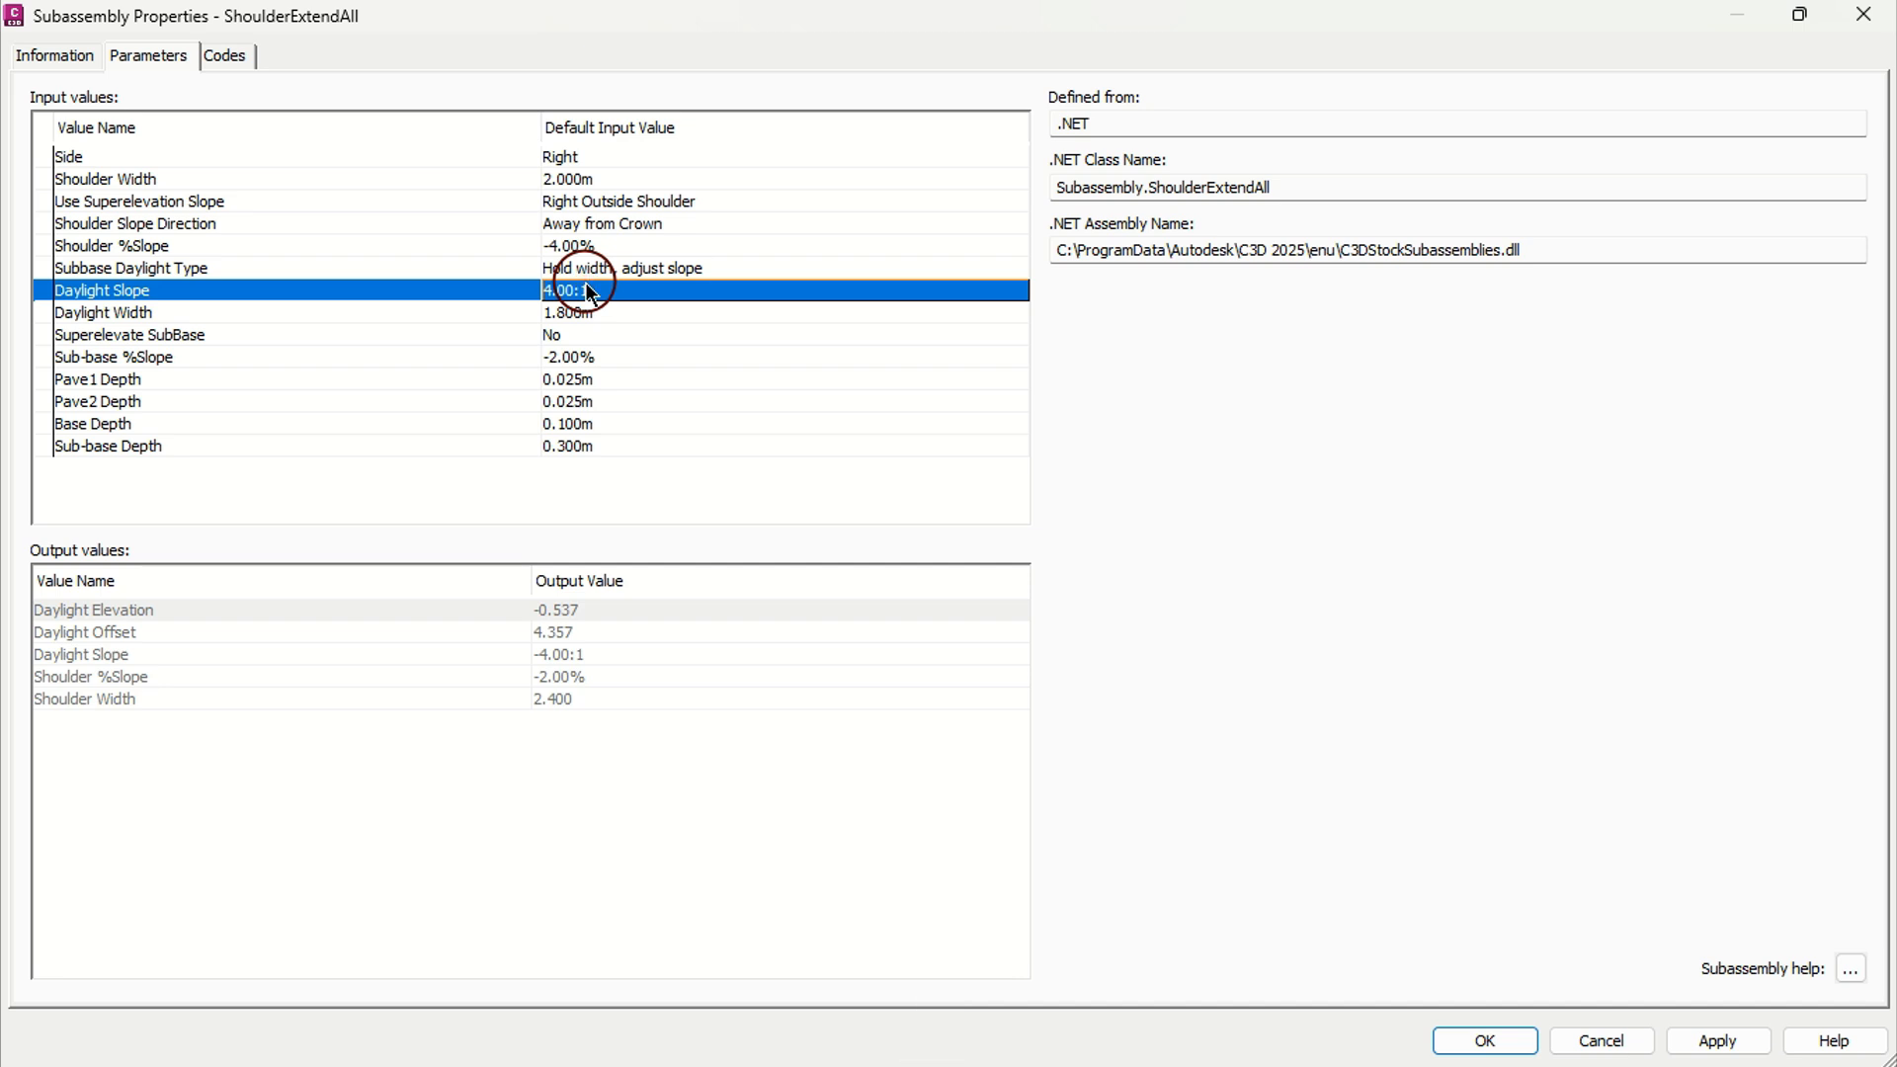
click(587, 286)
text(3)
click(618, 311)
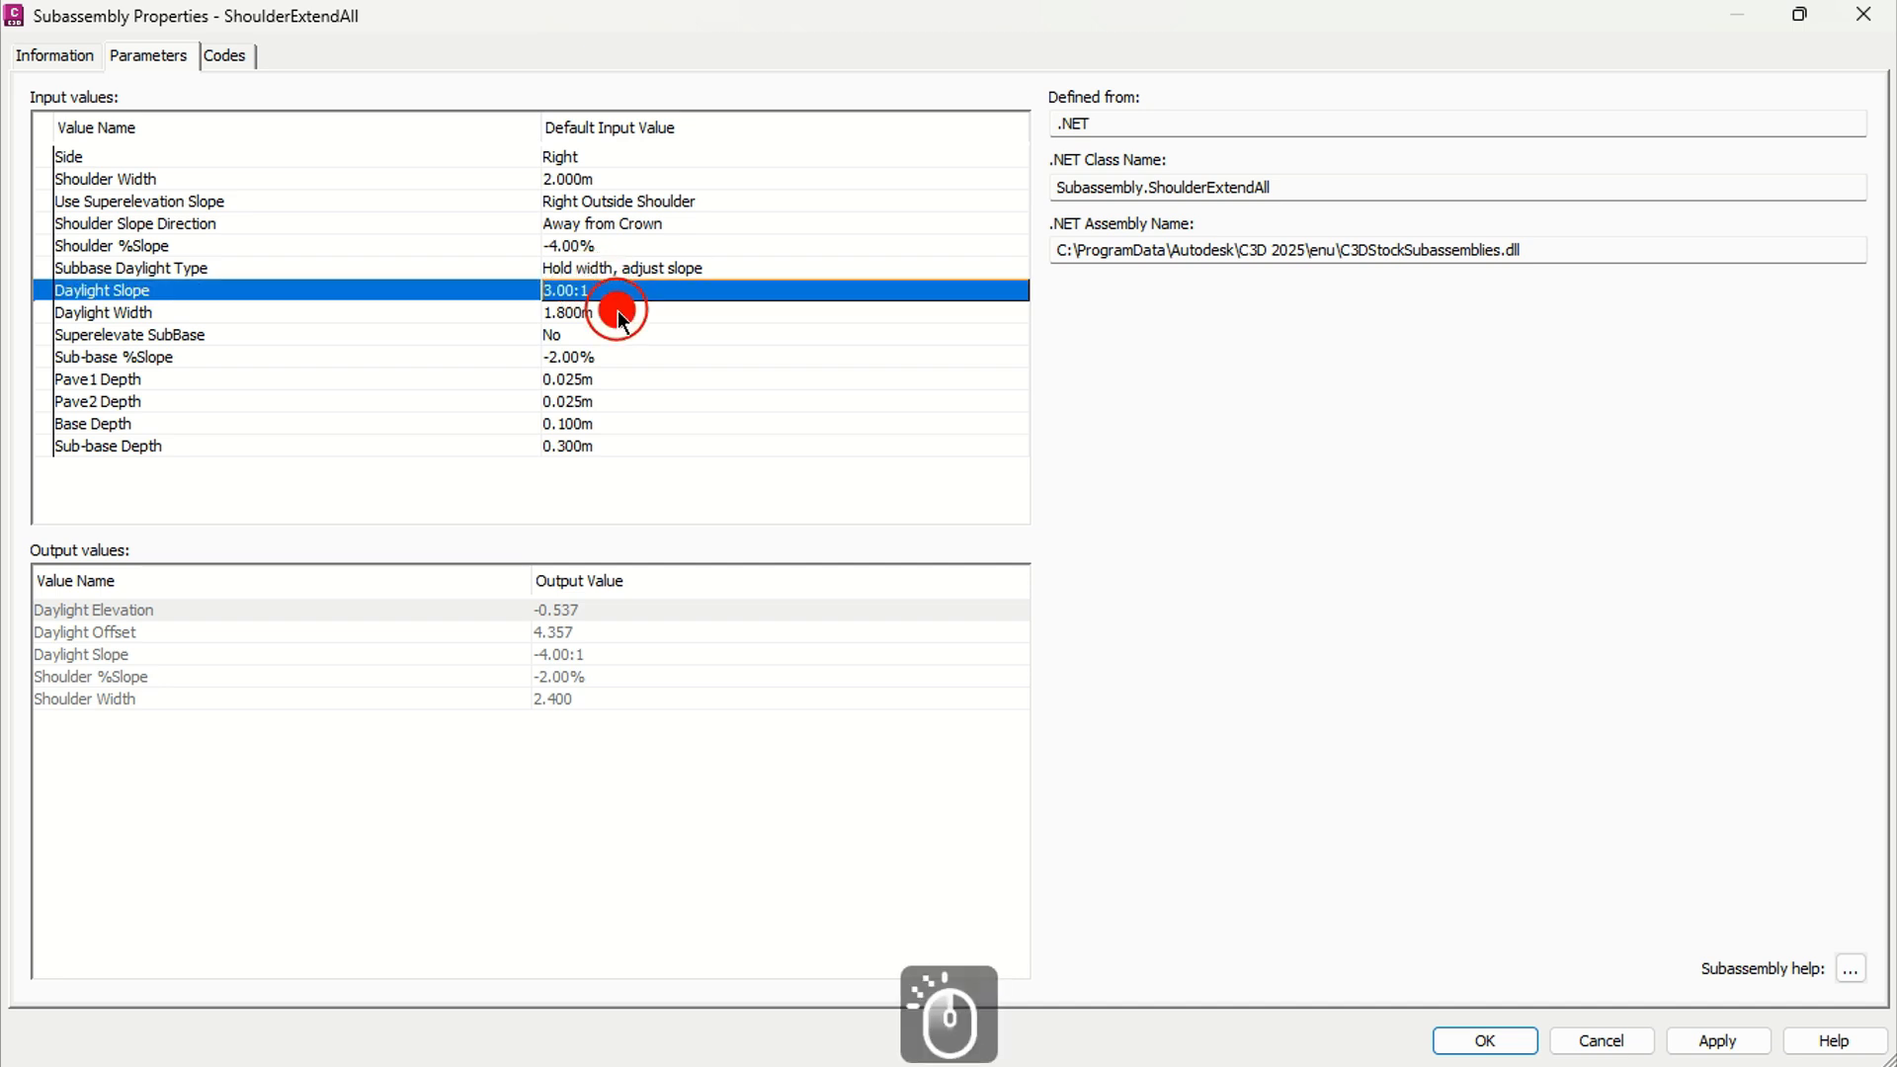
click(618, 310)
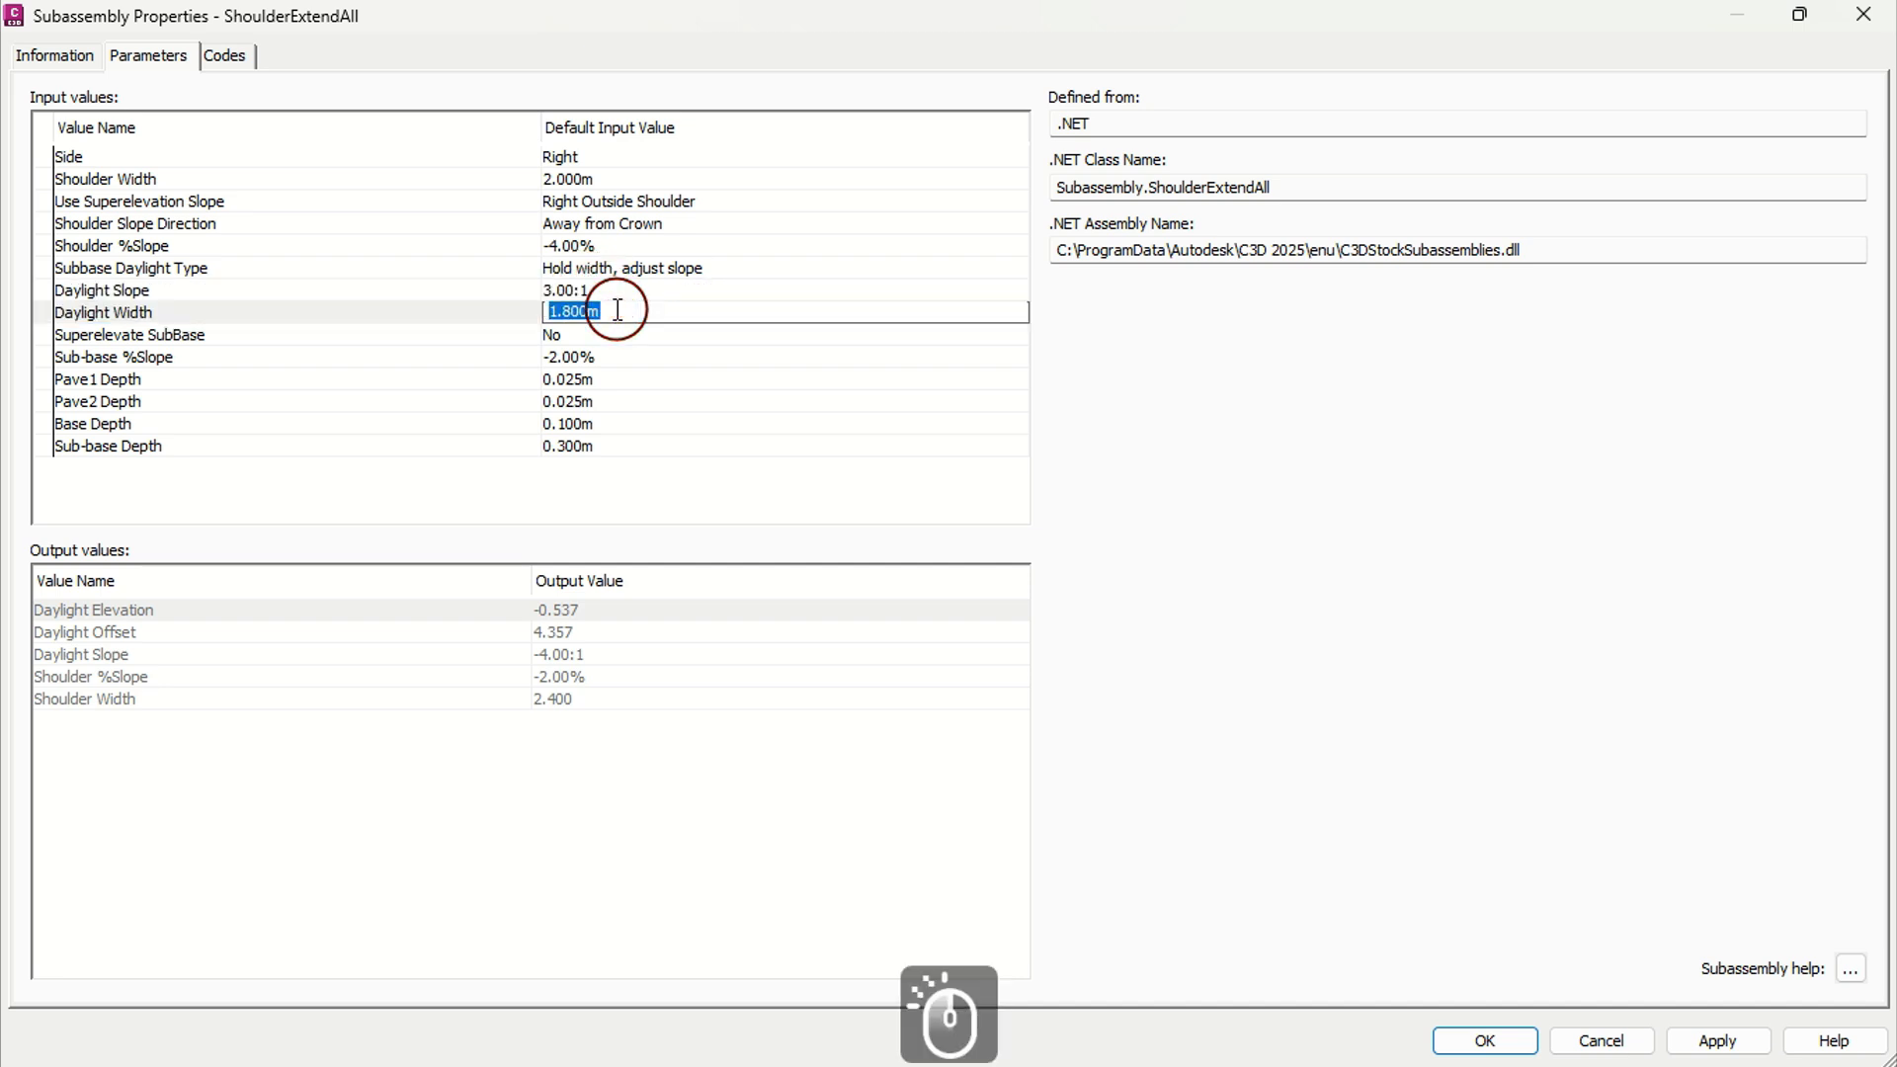
text(1)
Set the shoulder's Sub-base %Slope to -2.5%
click(630, 336)
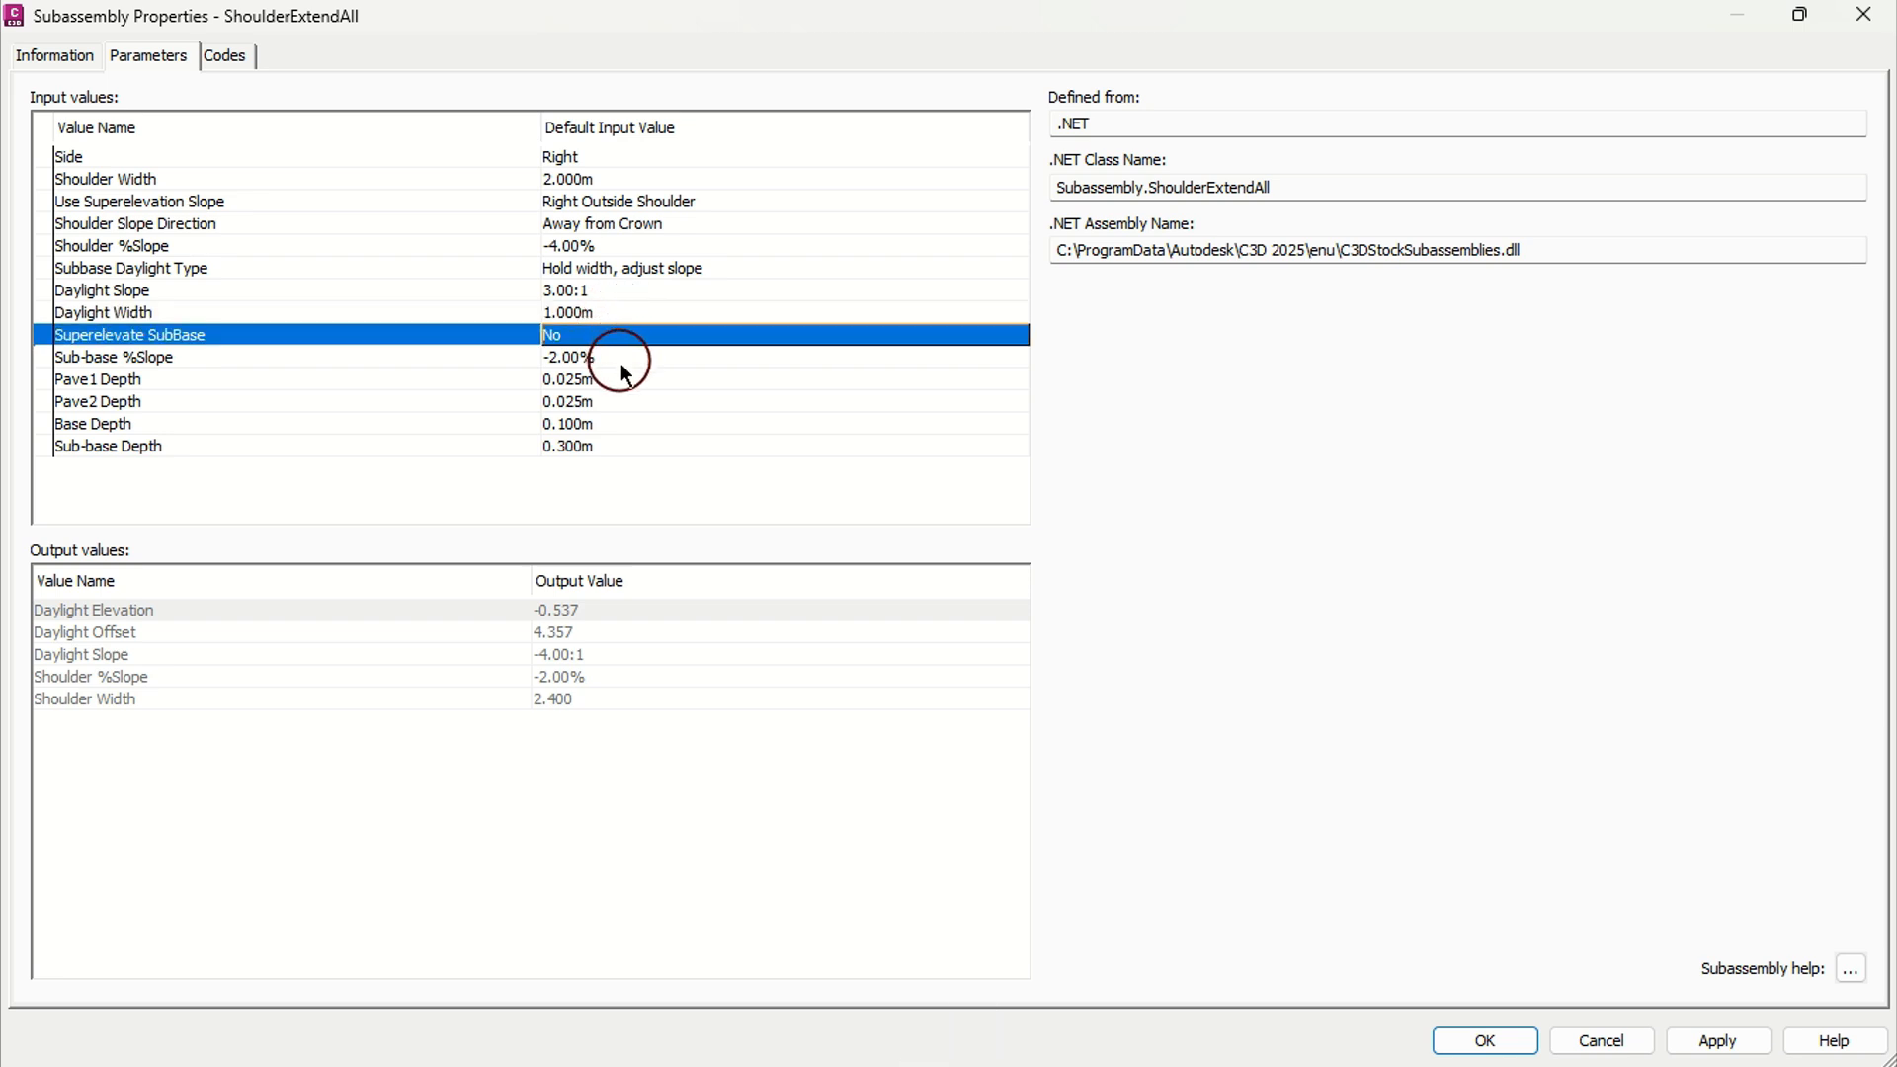
click(623, 365)
click(624, 360)
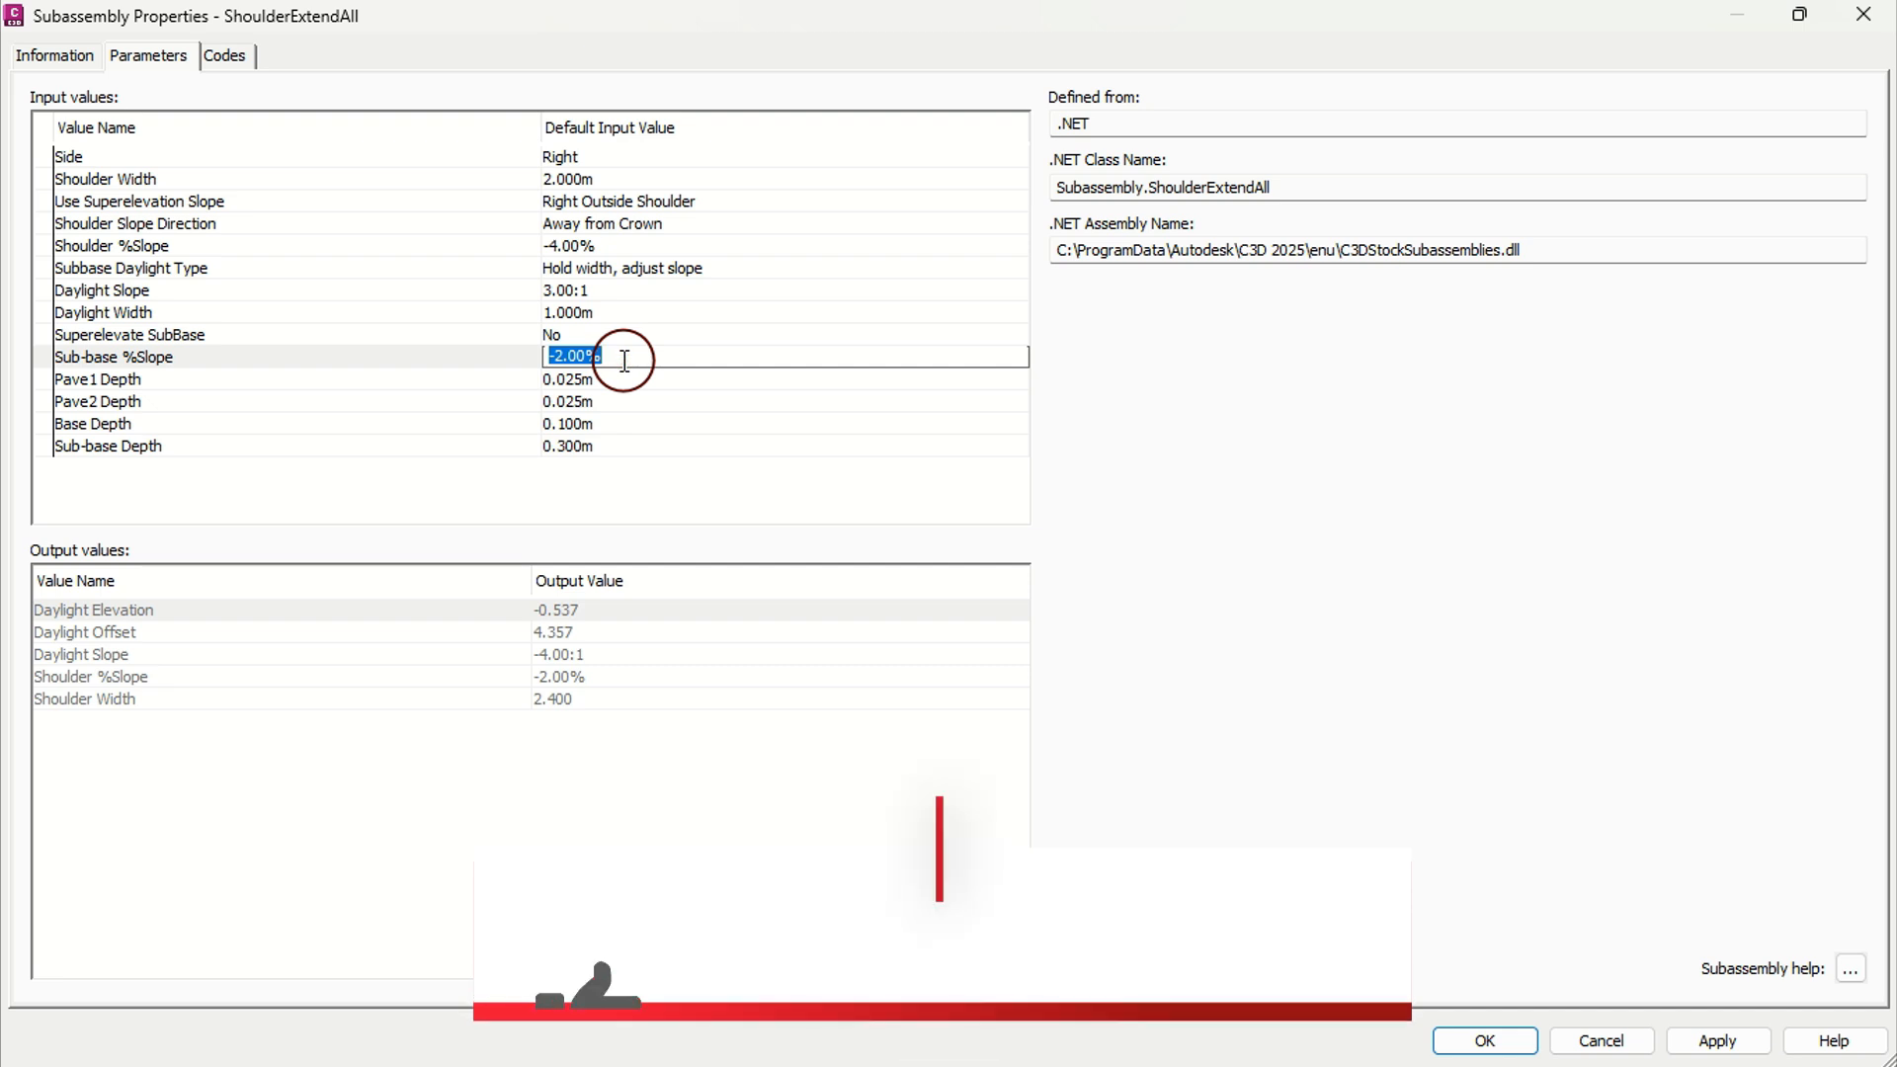
text(2.5)
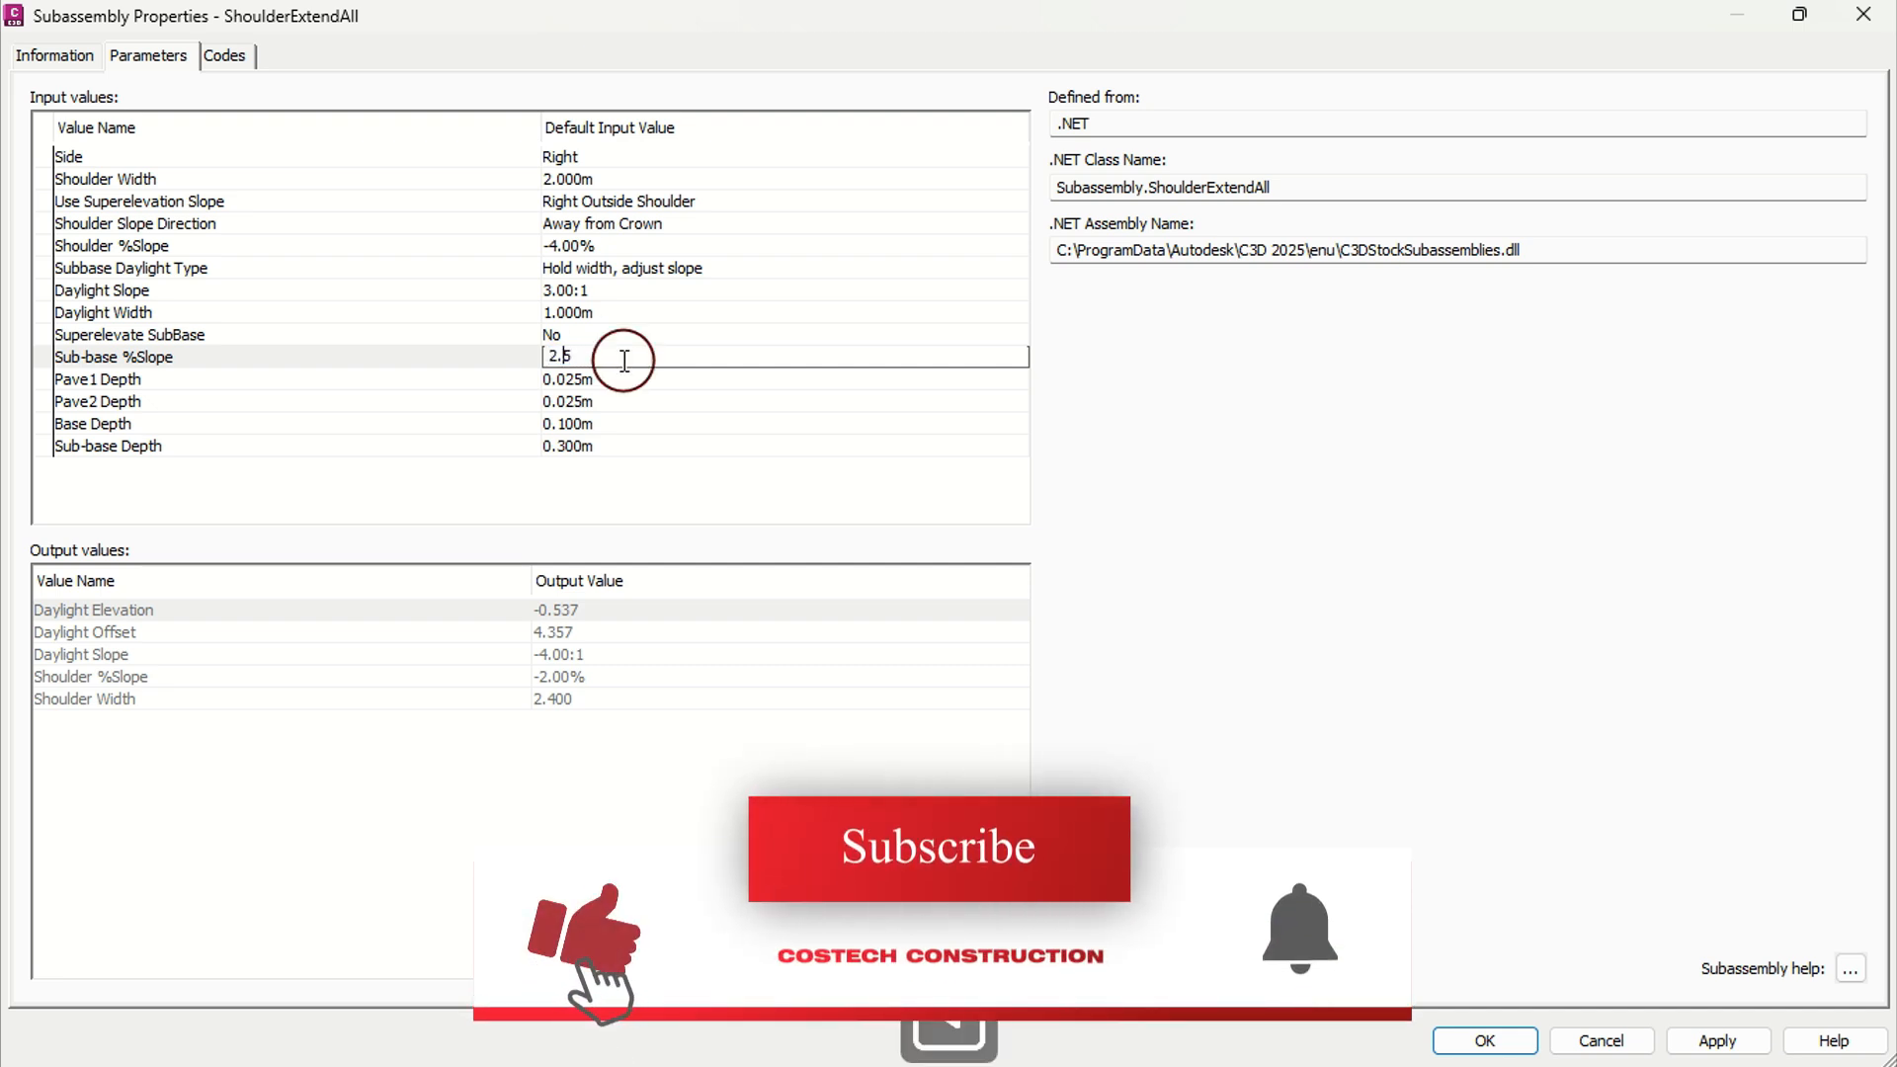
key(Return)
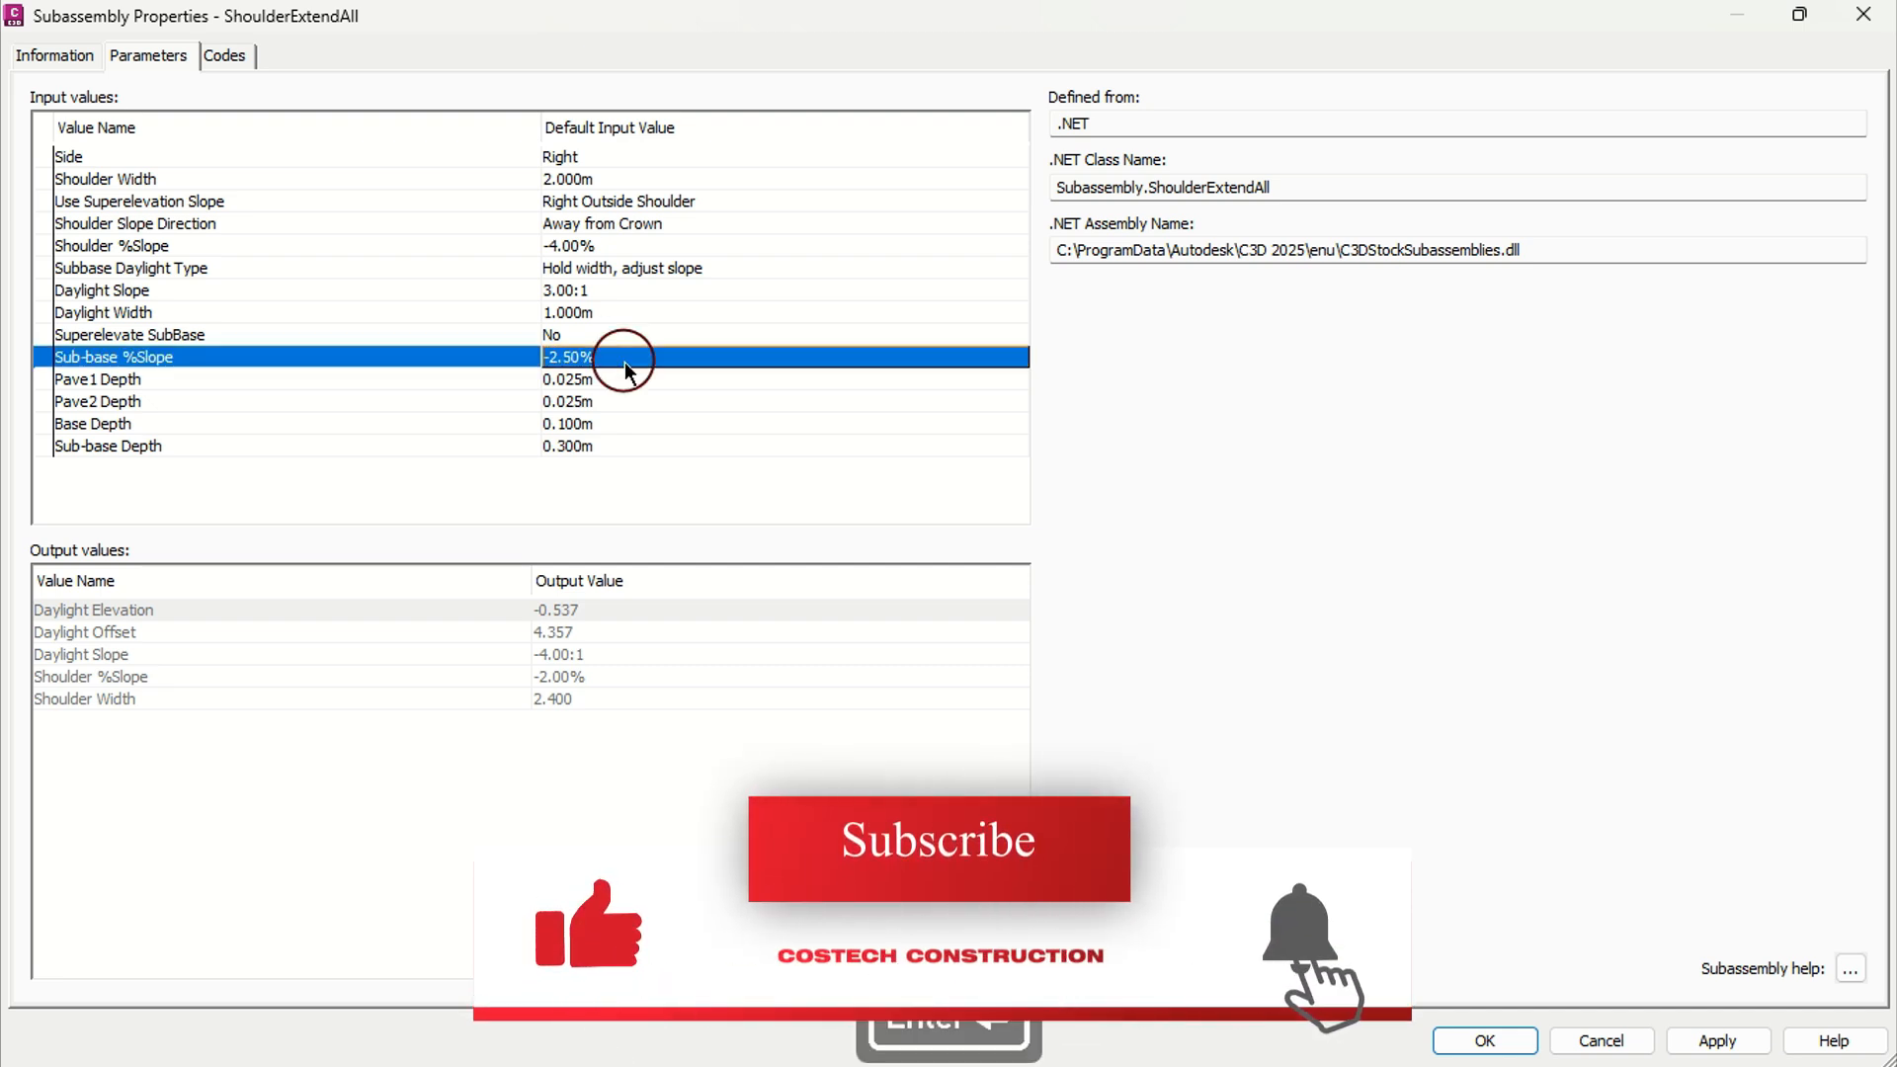
Set the shoulder's Pave1 Depth to 0.05 m and its Pave2 Depth to 0.1 m
click(614, 378)
click(612, 378)
text(0.05)
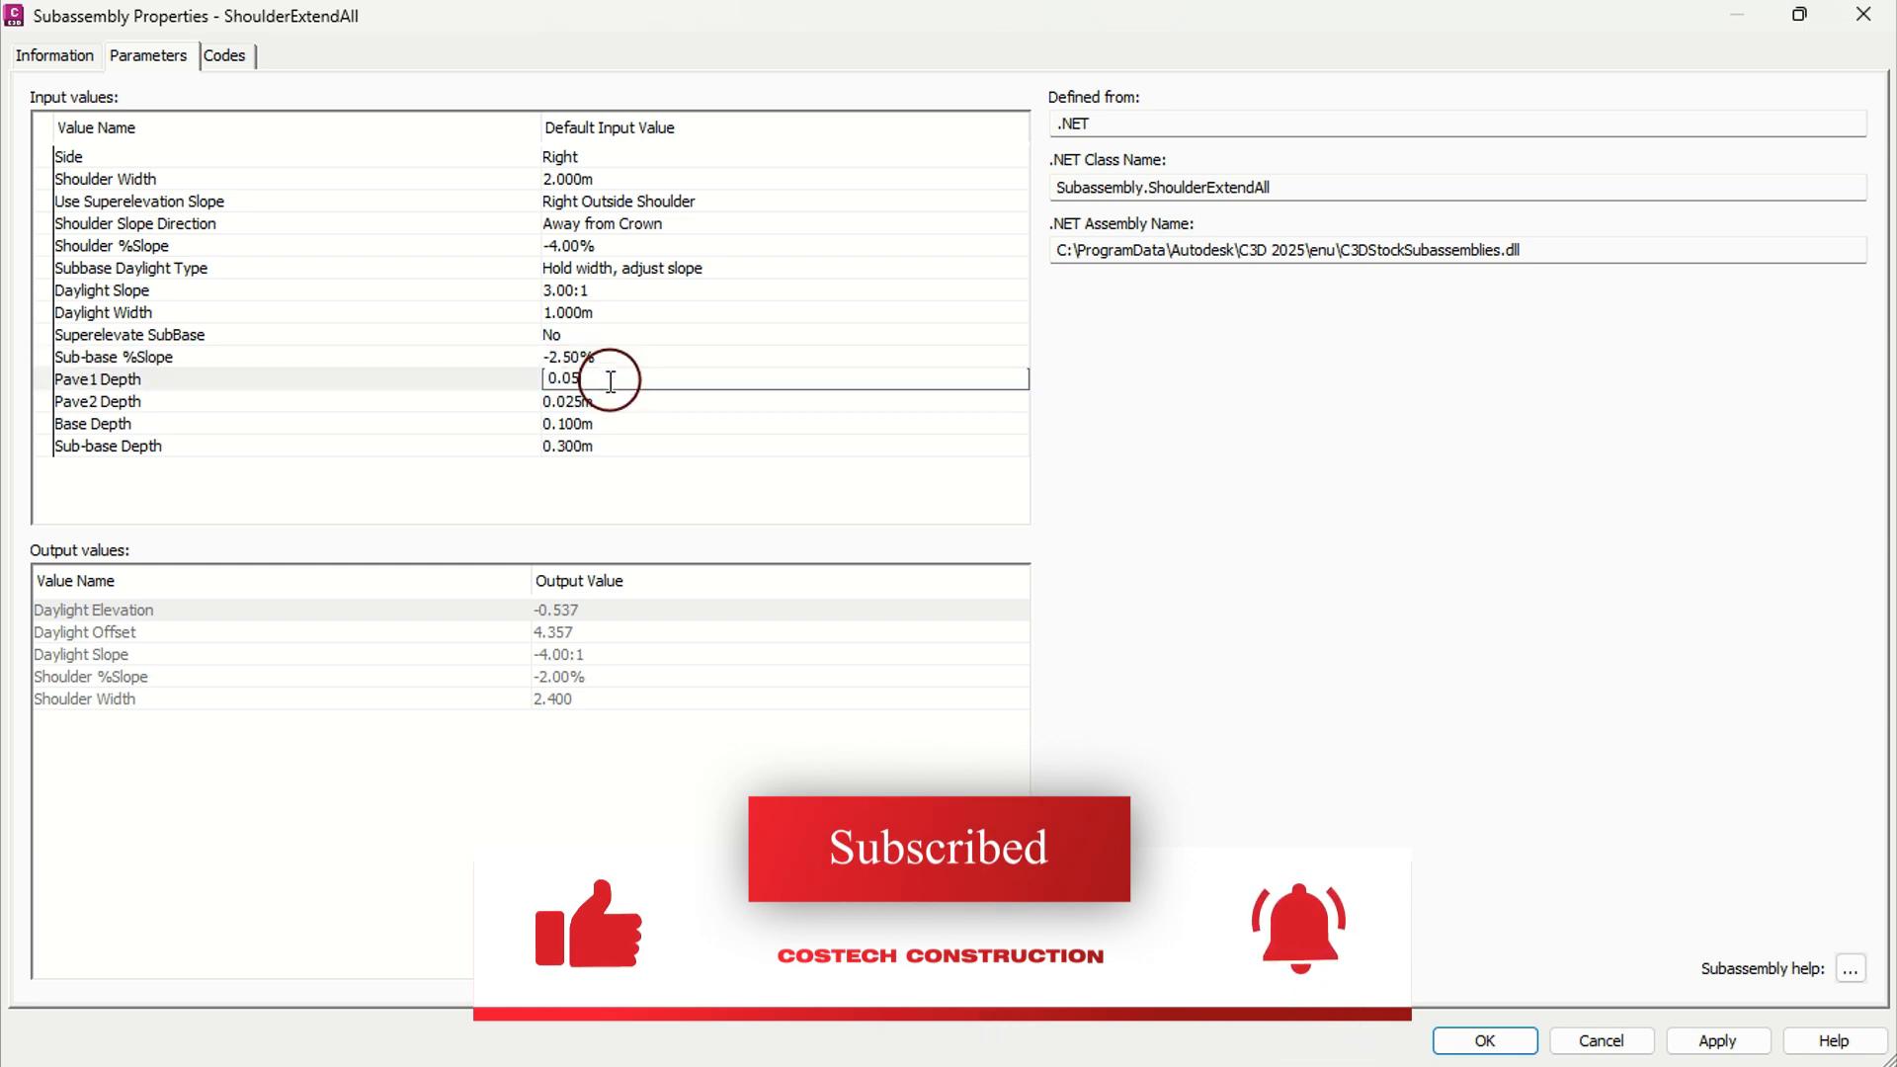
click(612, 398)
click(611, 398)
text(0.1)
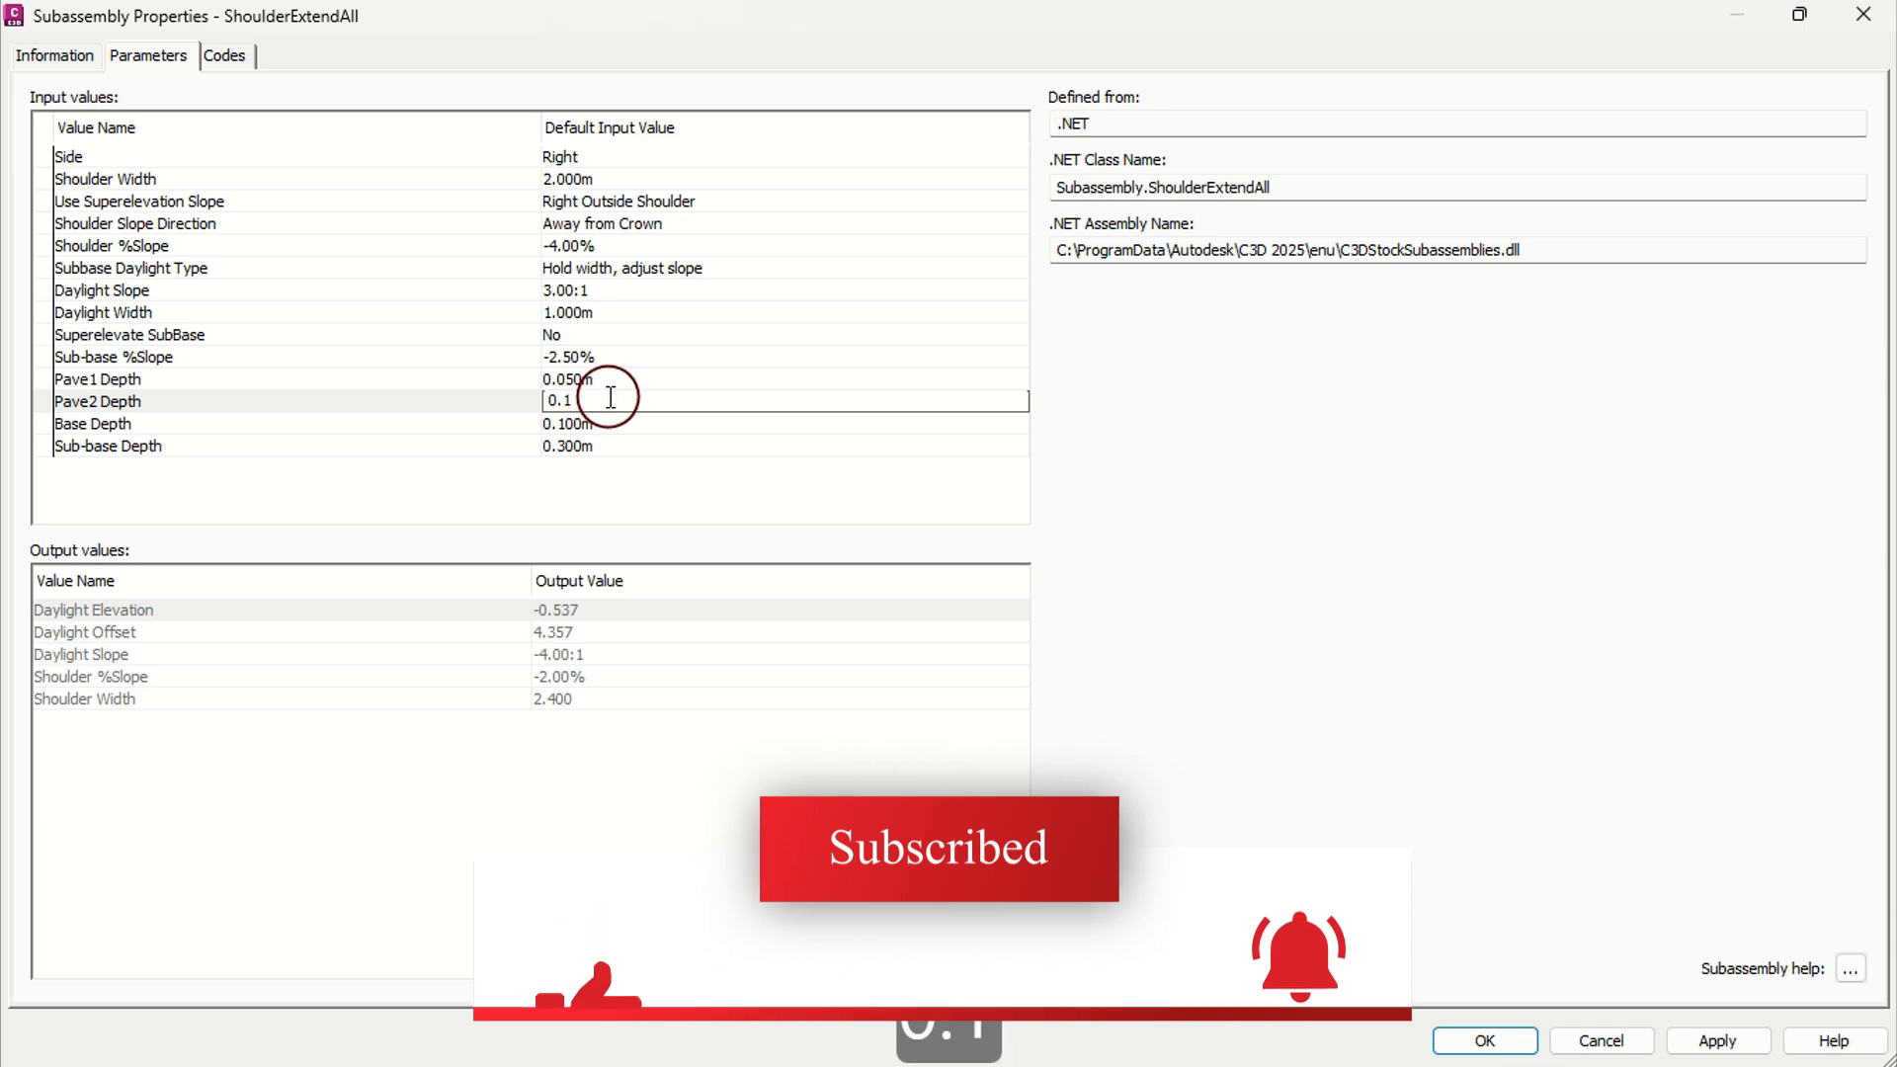
Set the shoulder's Base Depth to 0.15 m and apply the subassembly's parameter changes
click(607, 423)
click(608, 423)
text(0.15)
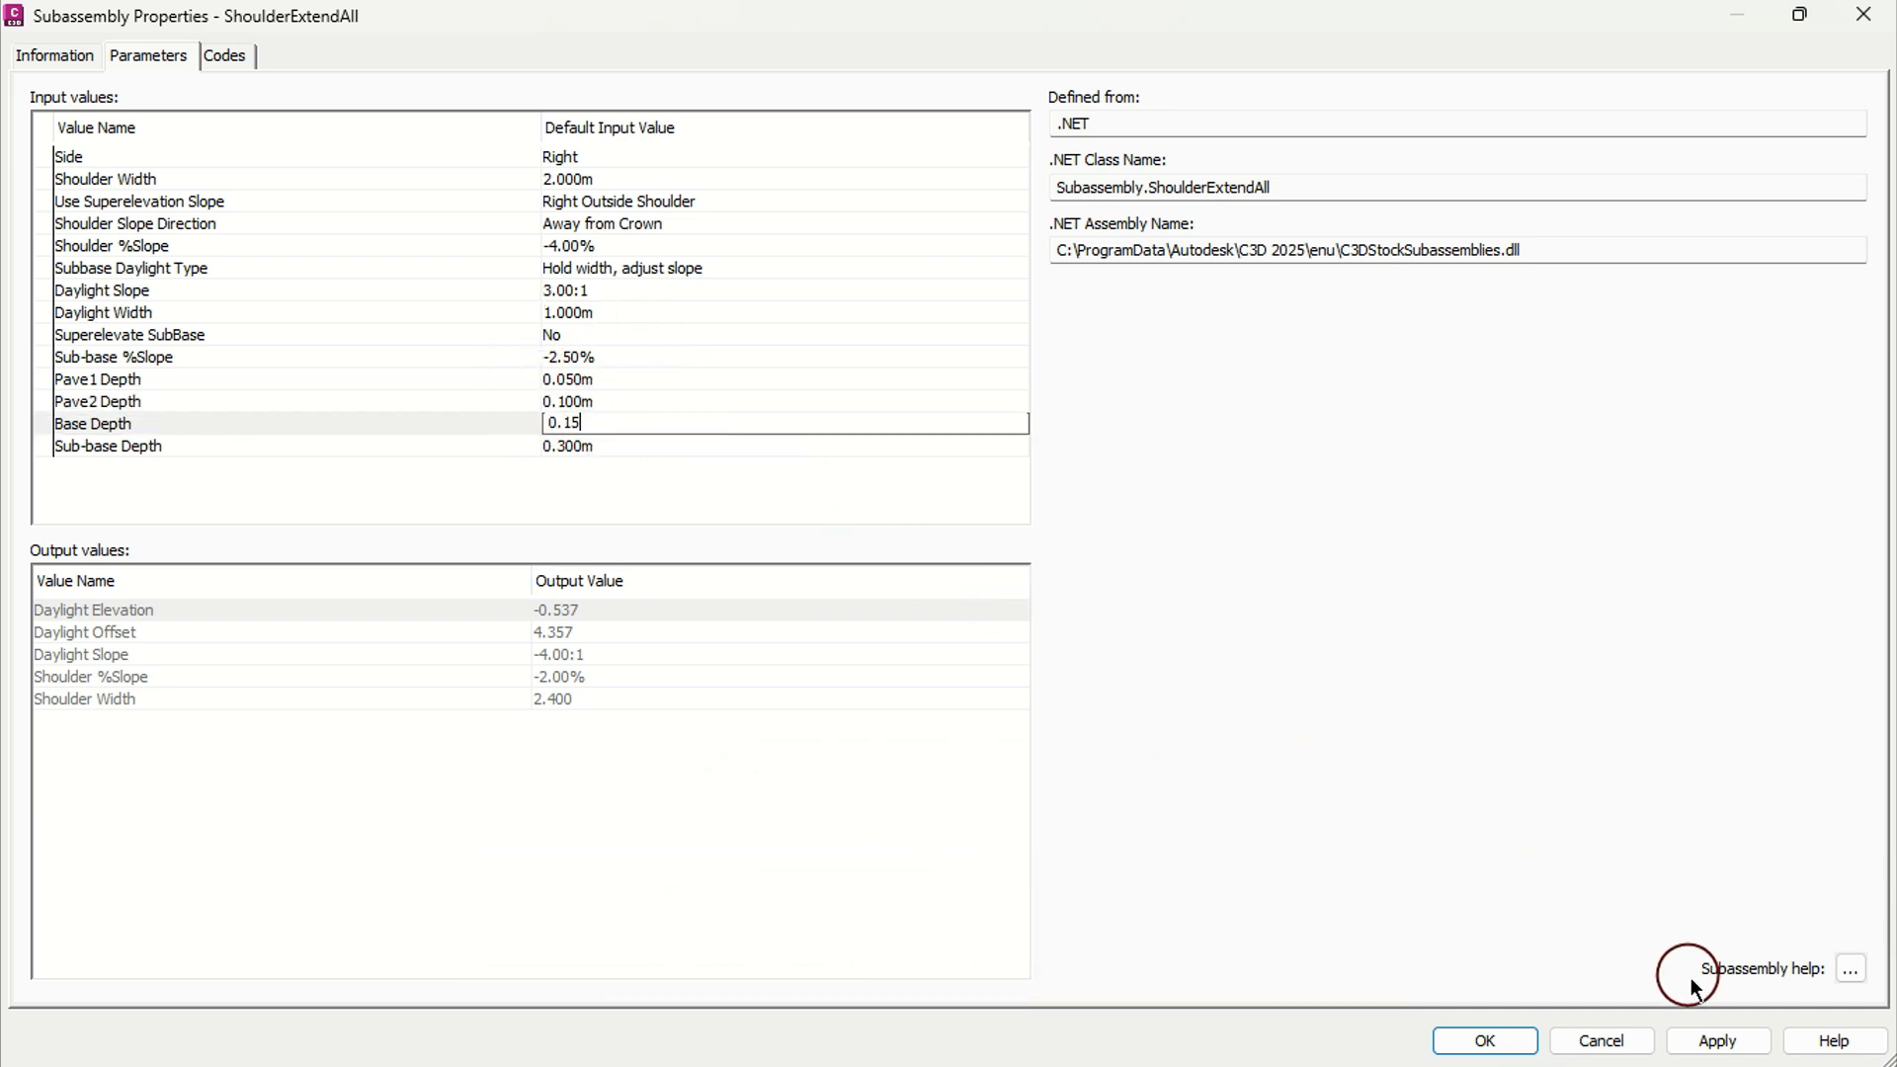
click(1717, 1040)
click(1496, 1041)
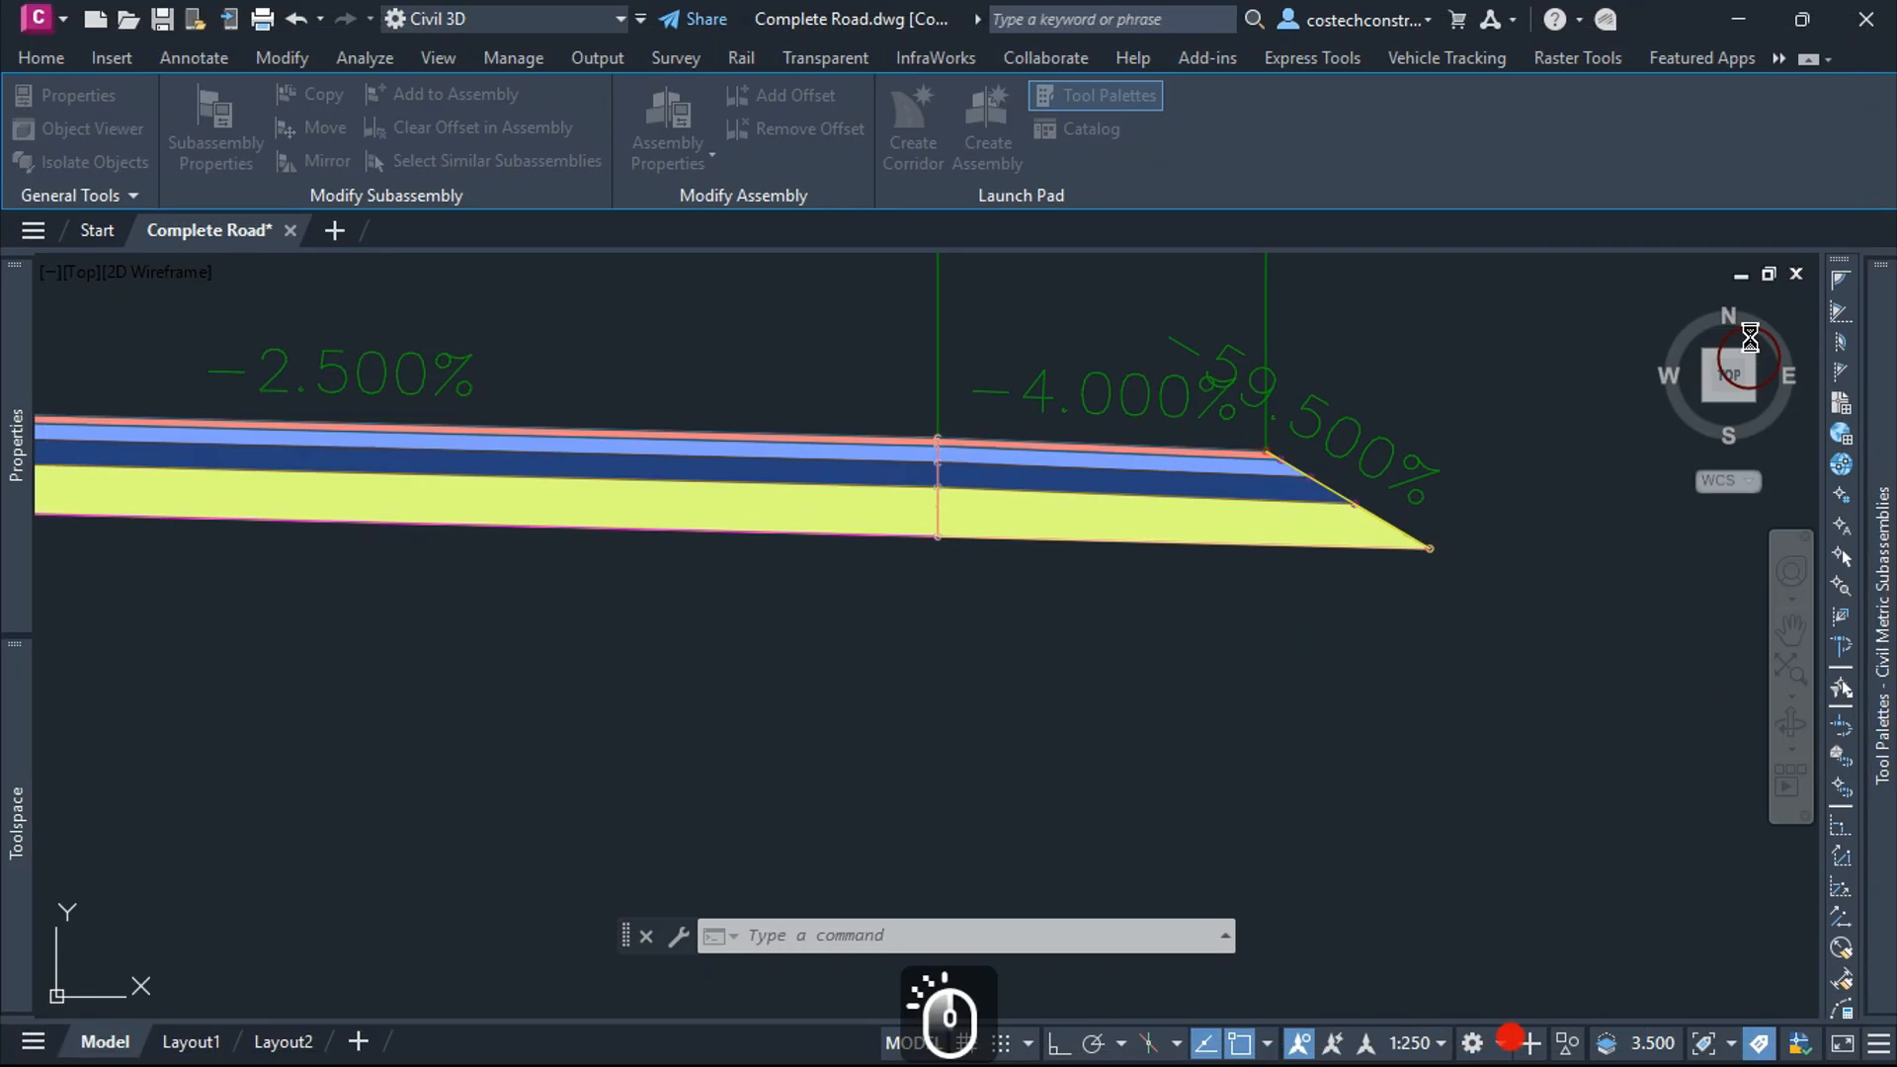
key(Escape)
Examine how the pavement, base and subbase layers meet at the lane-shoulder joint and along the shoulder's sloped outer edge
scroll(1162, 509, up, 3)
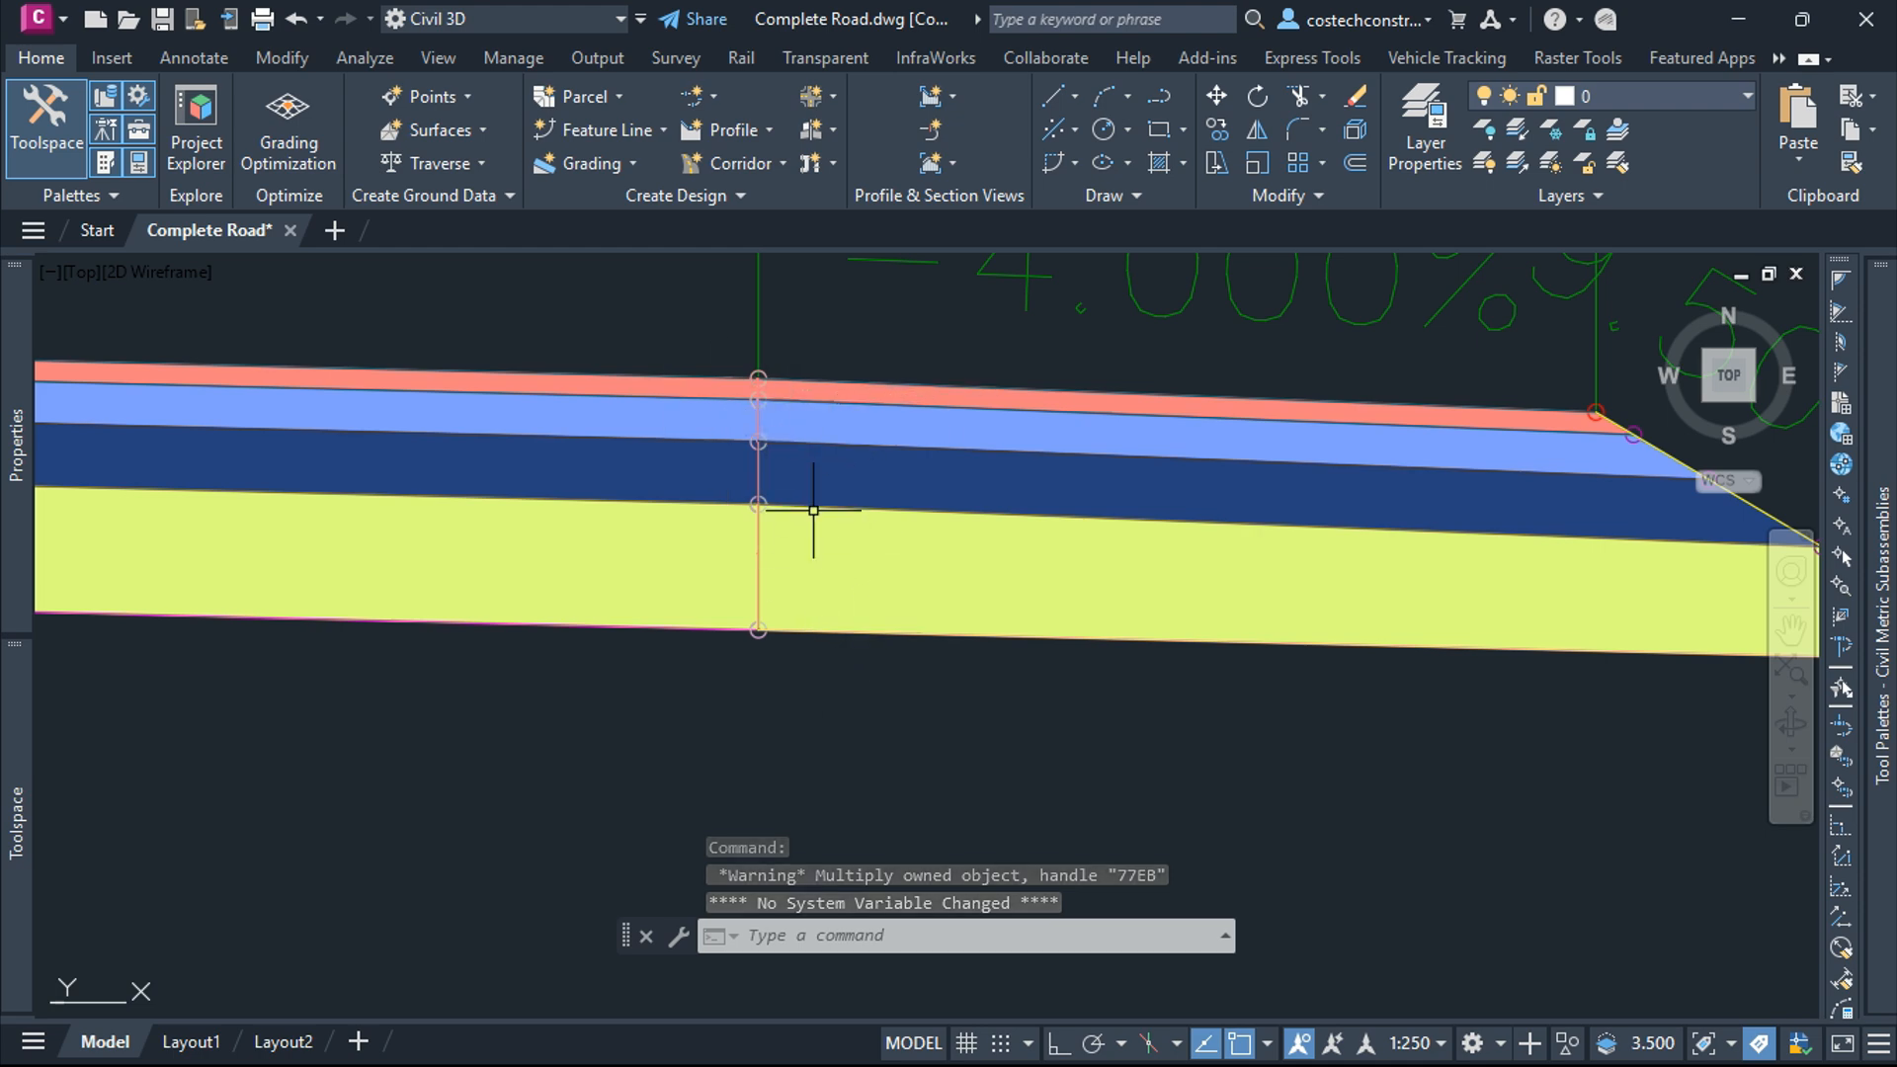
scroll(823, 628, down, 4)
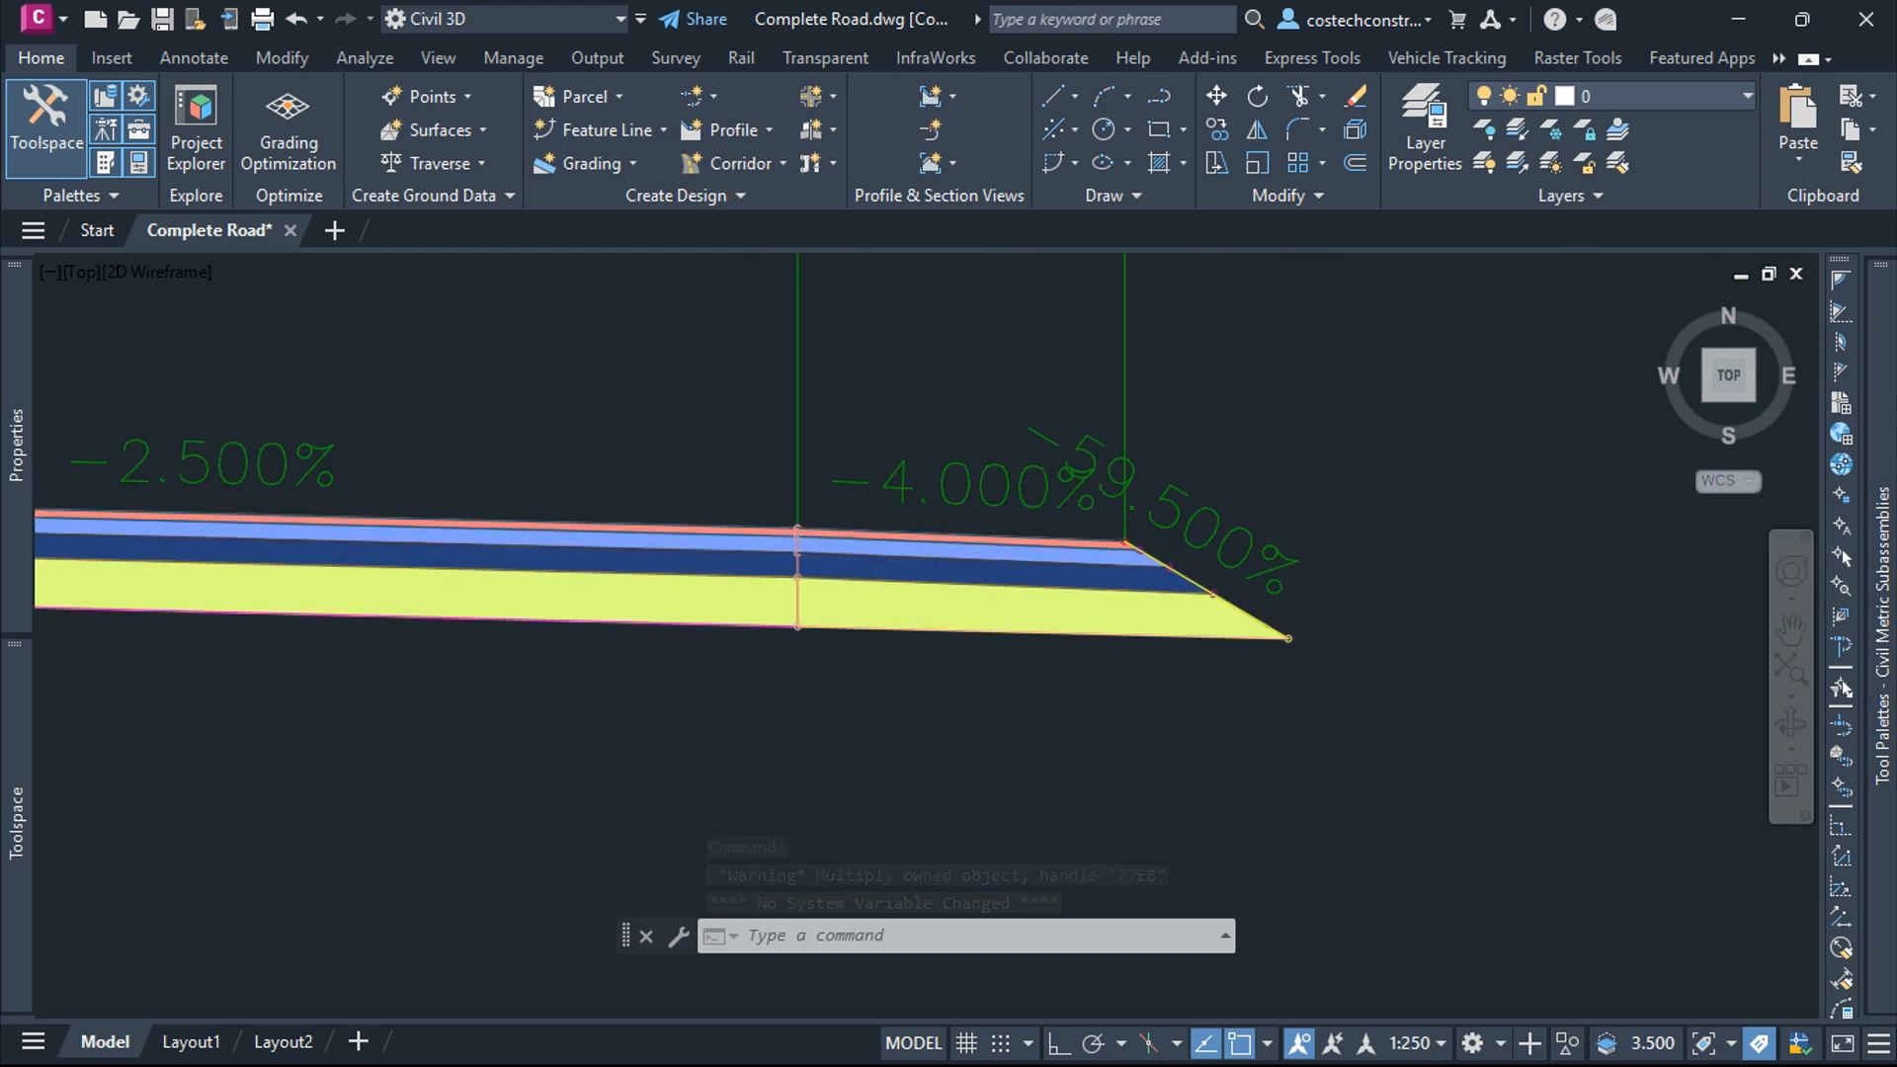
scroll(1107, 640, up, 4)
scroll(1018, 652, down, 2)
click(1027, 709)
click(883, 697)
scroll(1086, 415, up, 3)
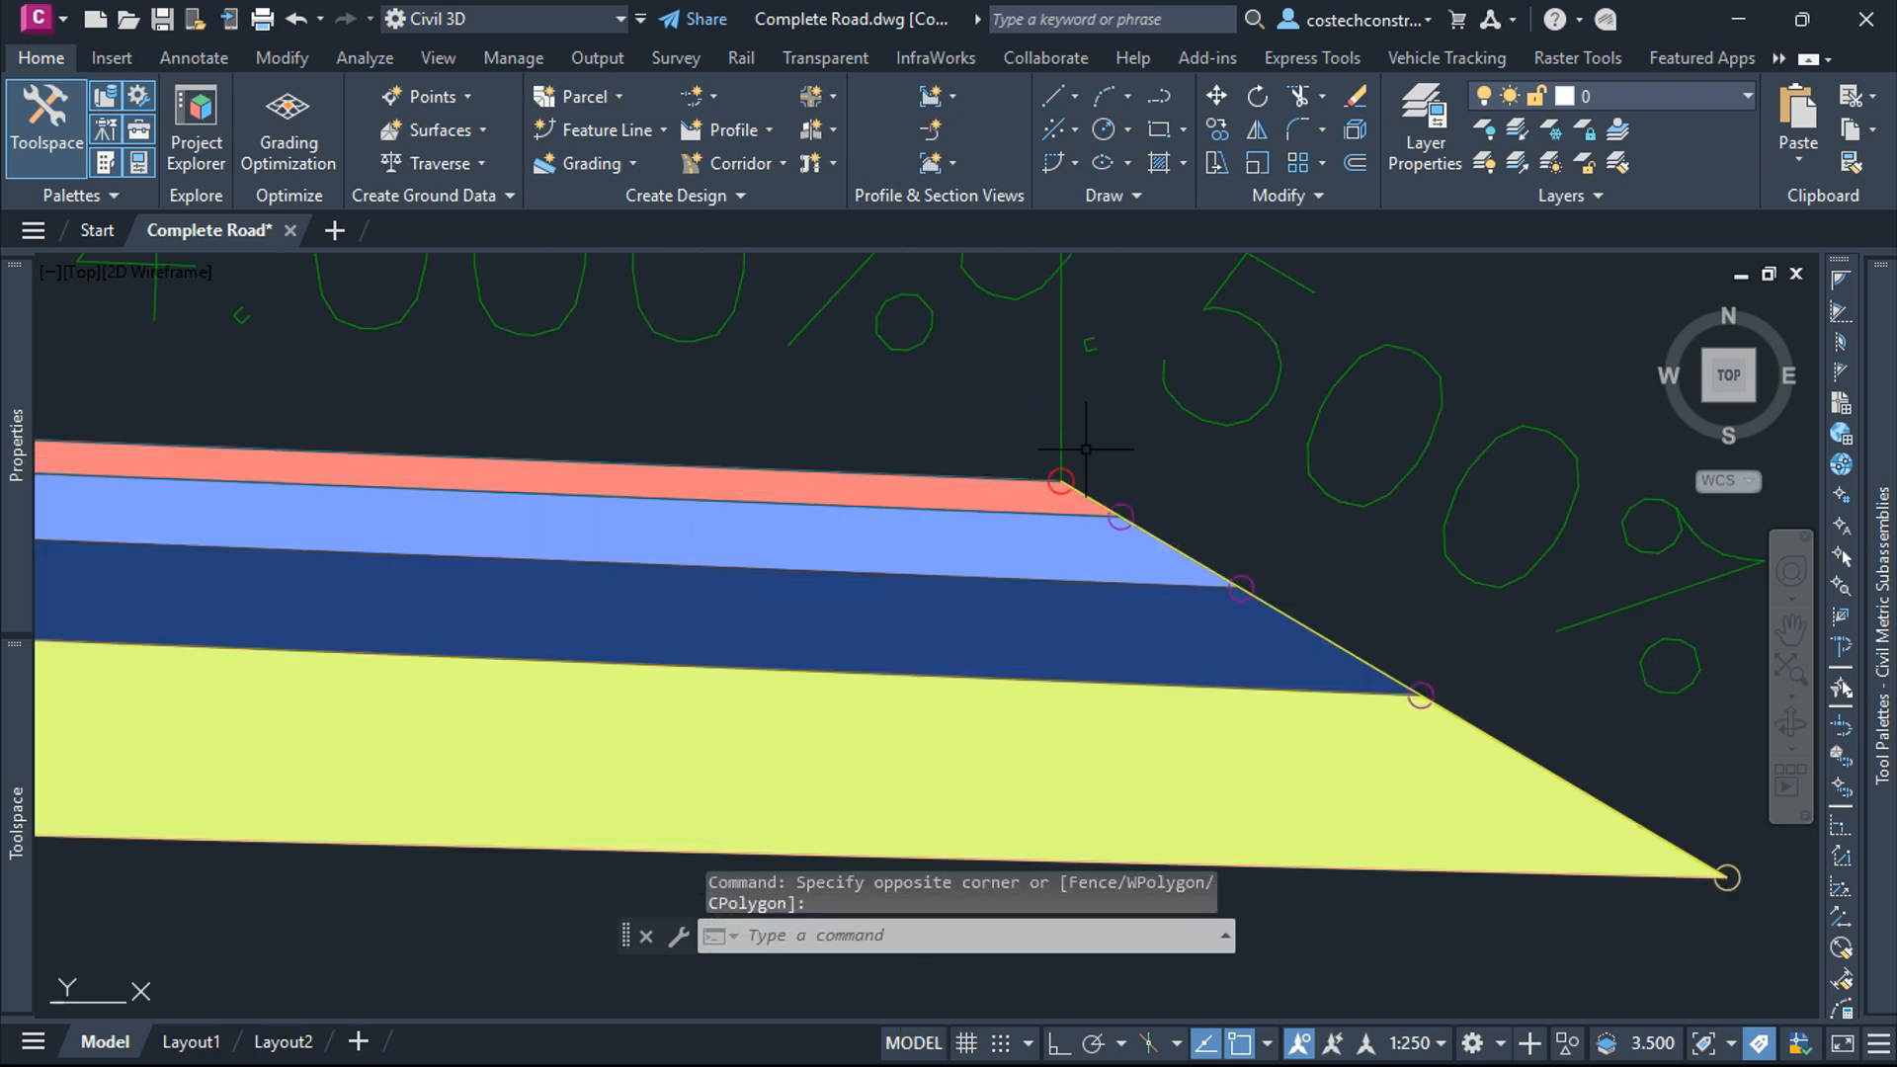
Consult the ShoulderExtendAll subassembly help for its point, link and shape codes and the coding diagram, particularly the subbase daylight point P10
click(929, 471)
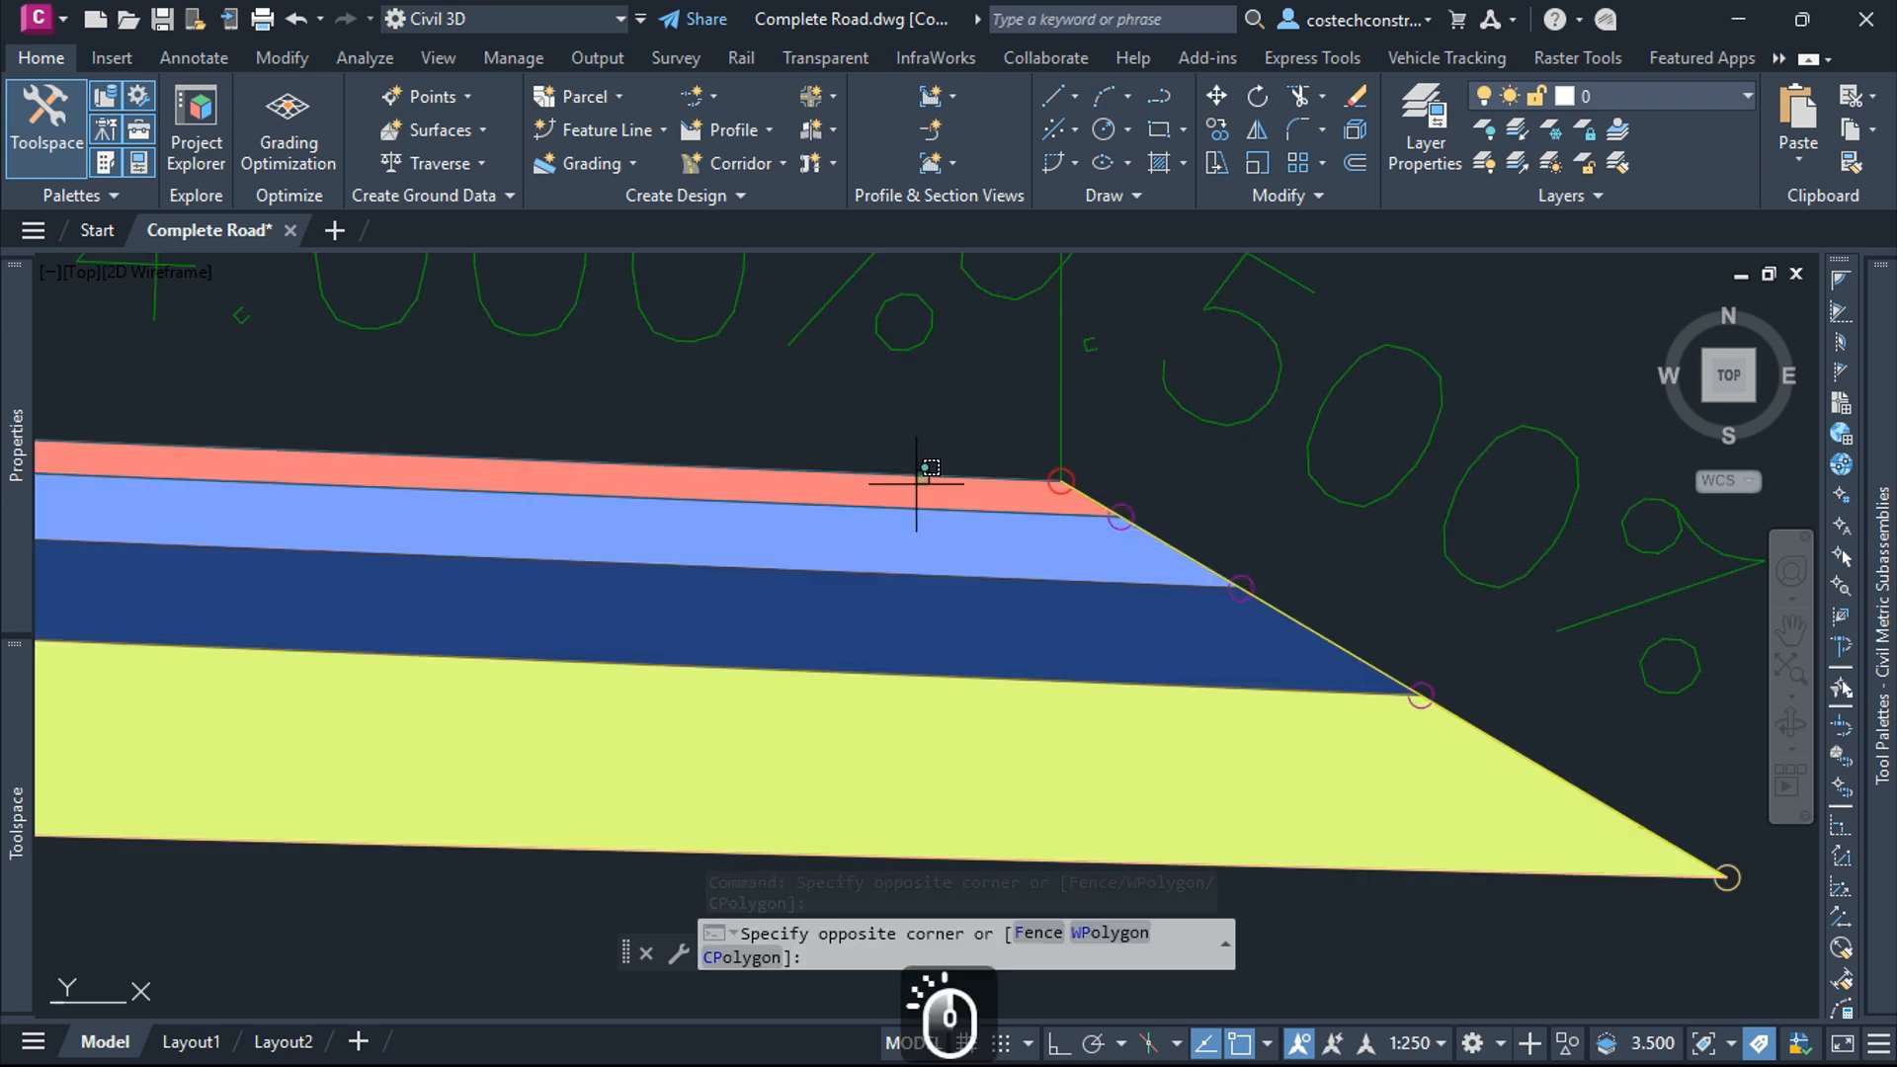
click(225, 119)
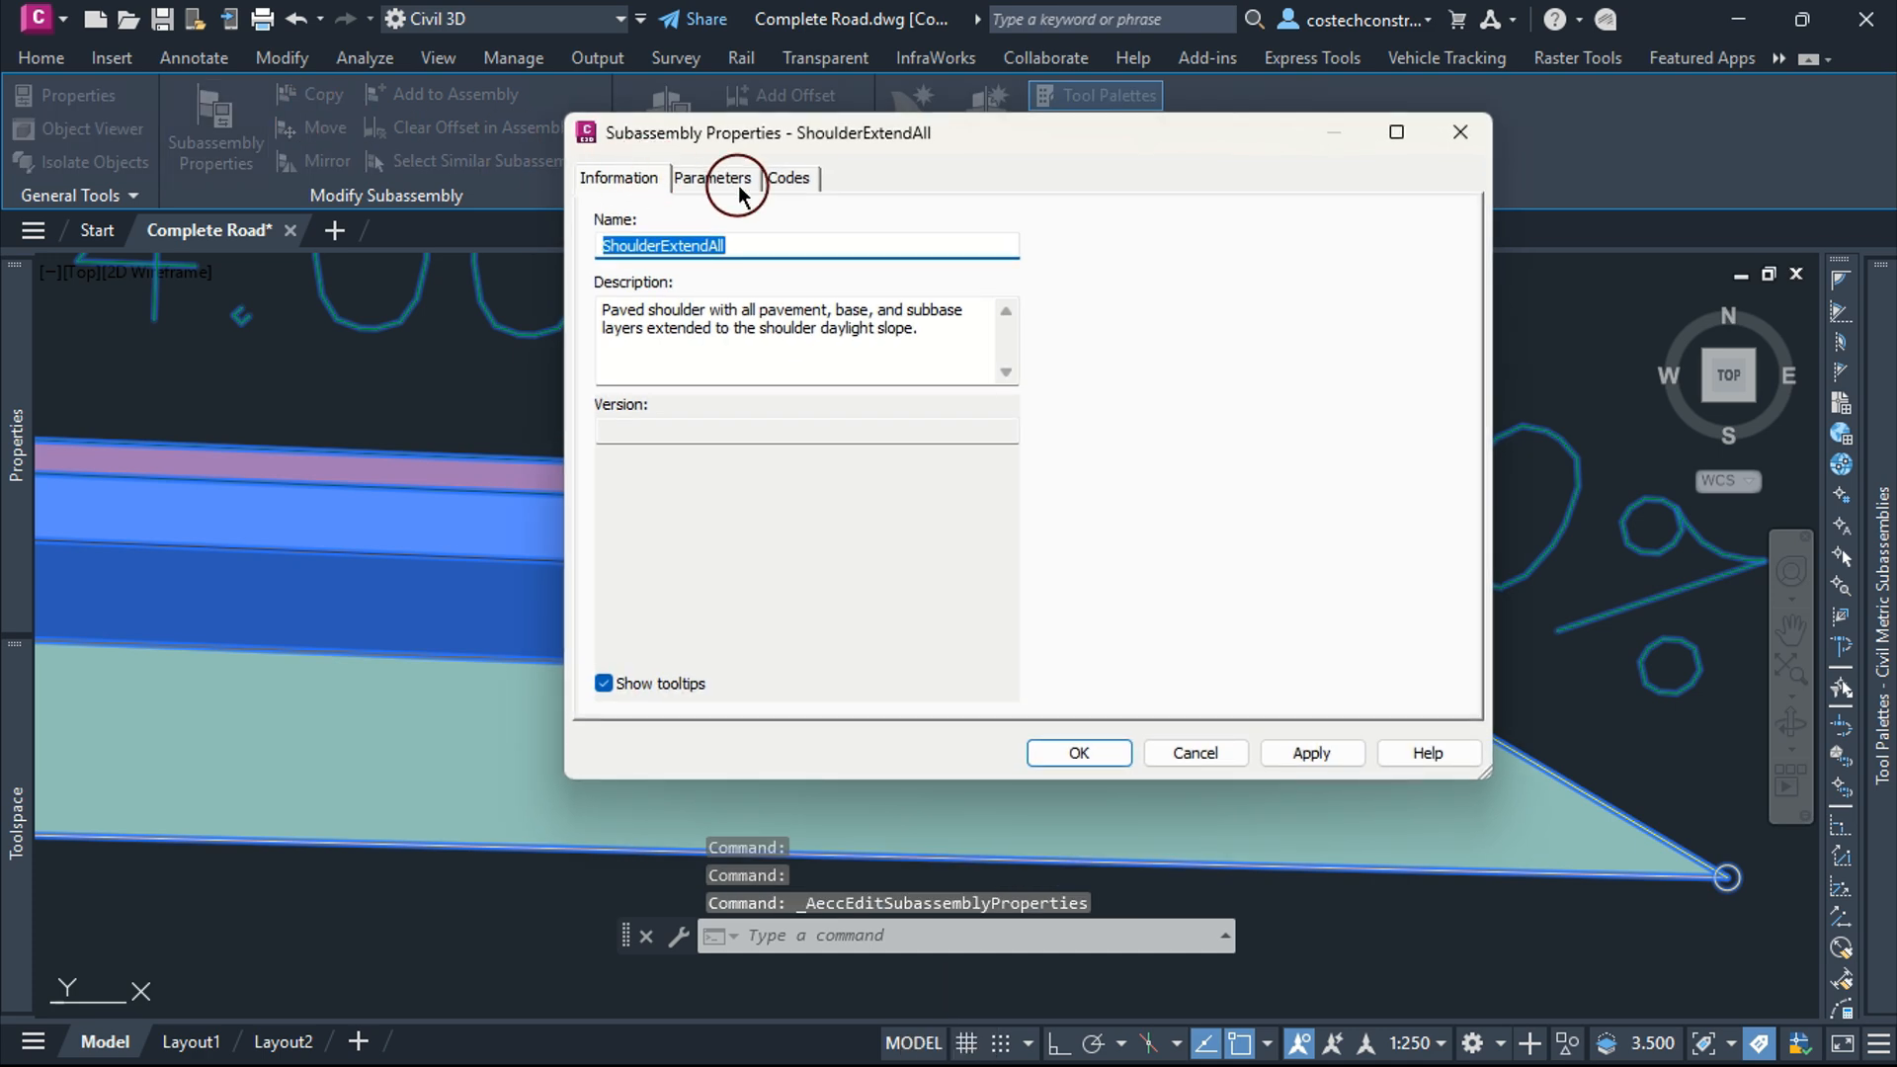
click(713, 177)
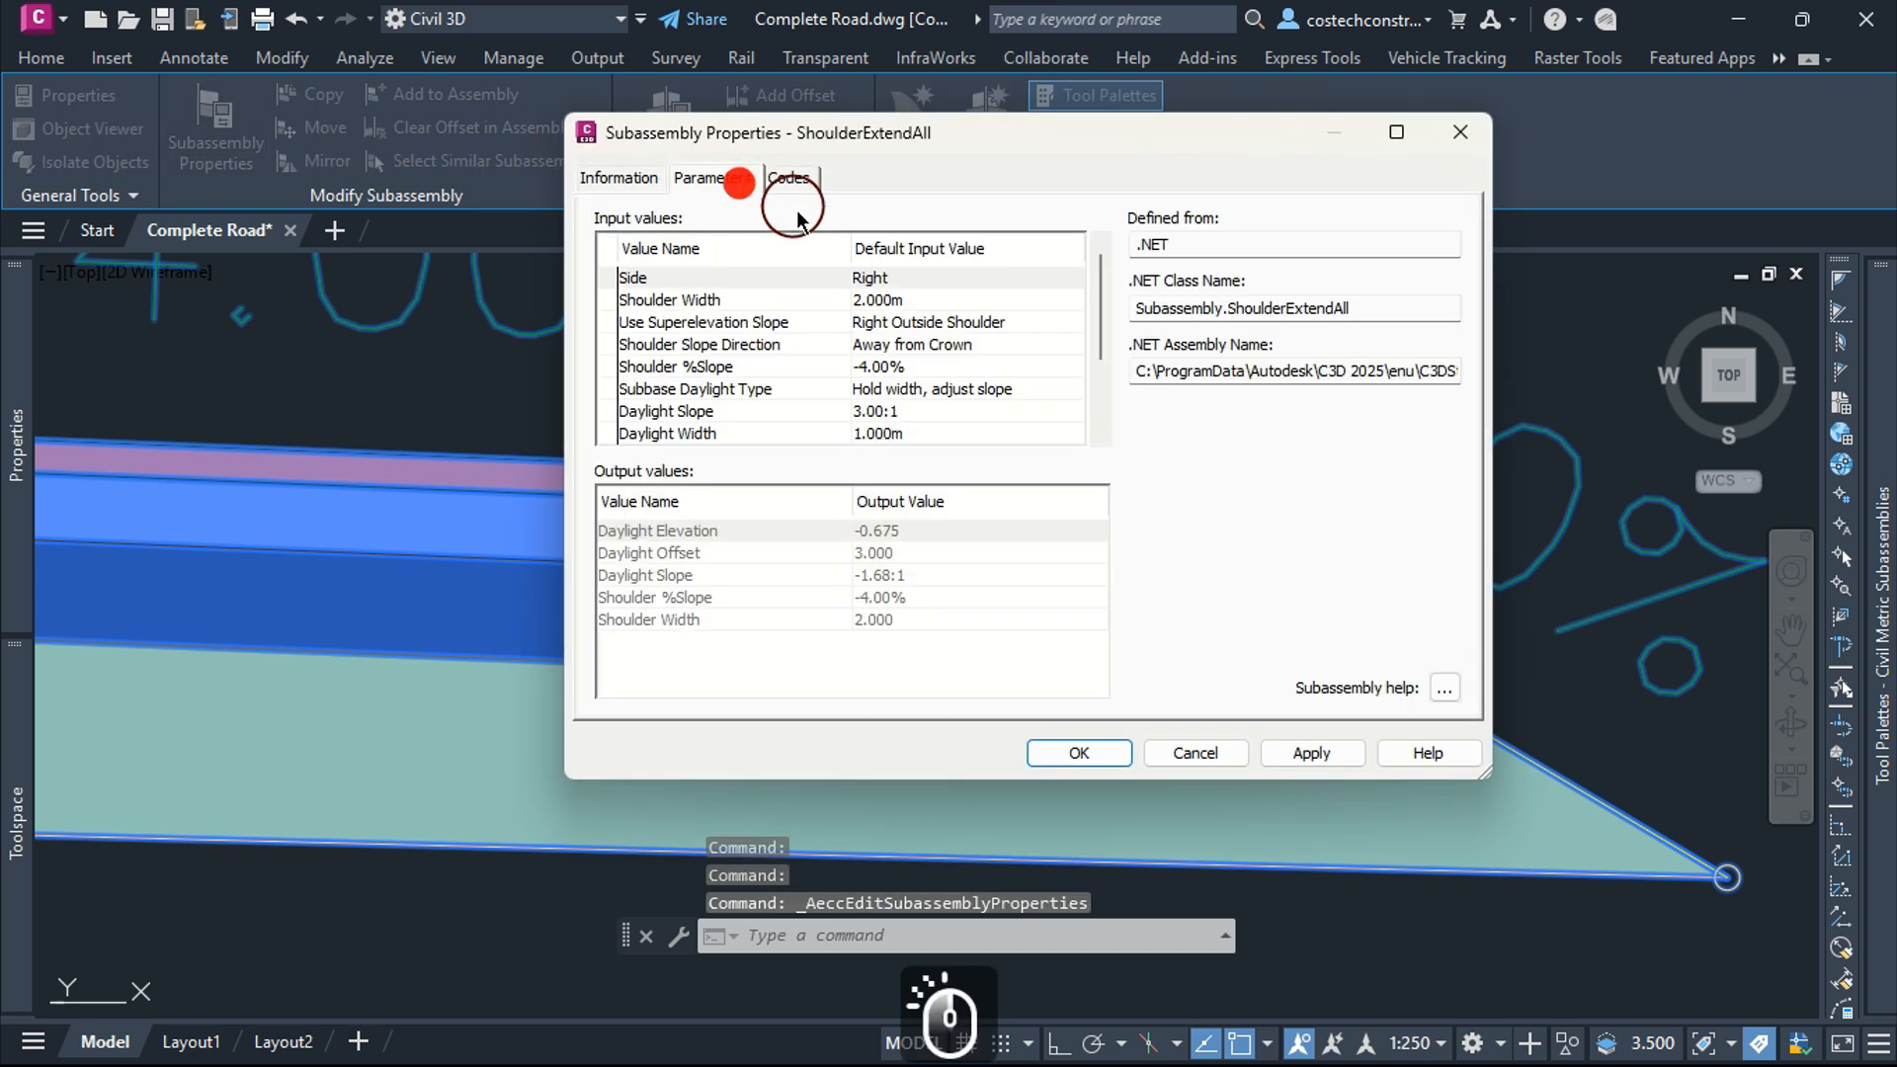
click(1443, 687)
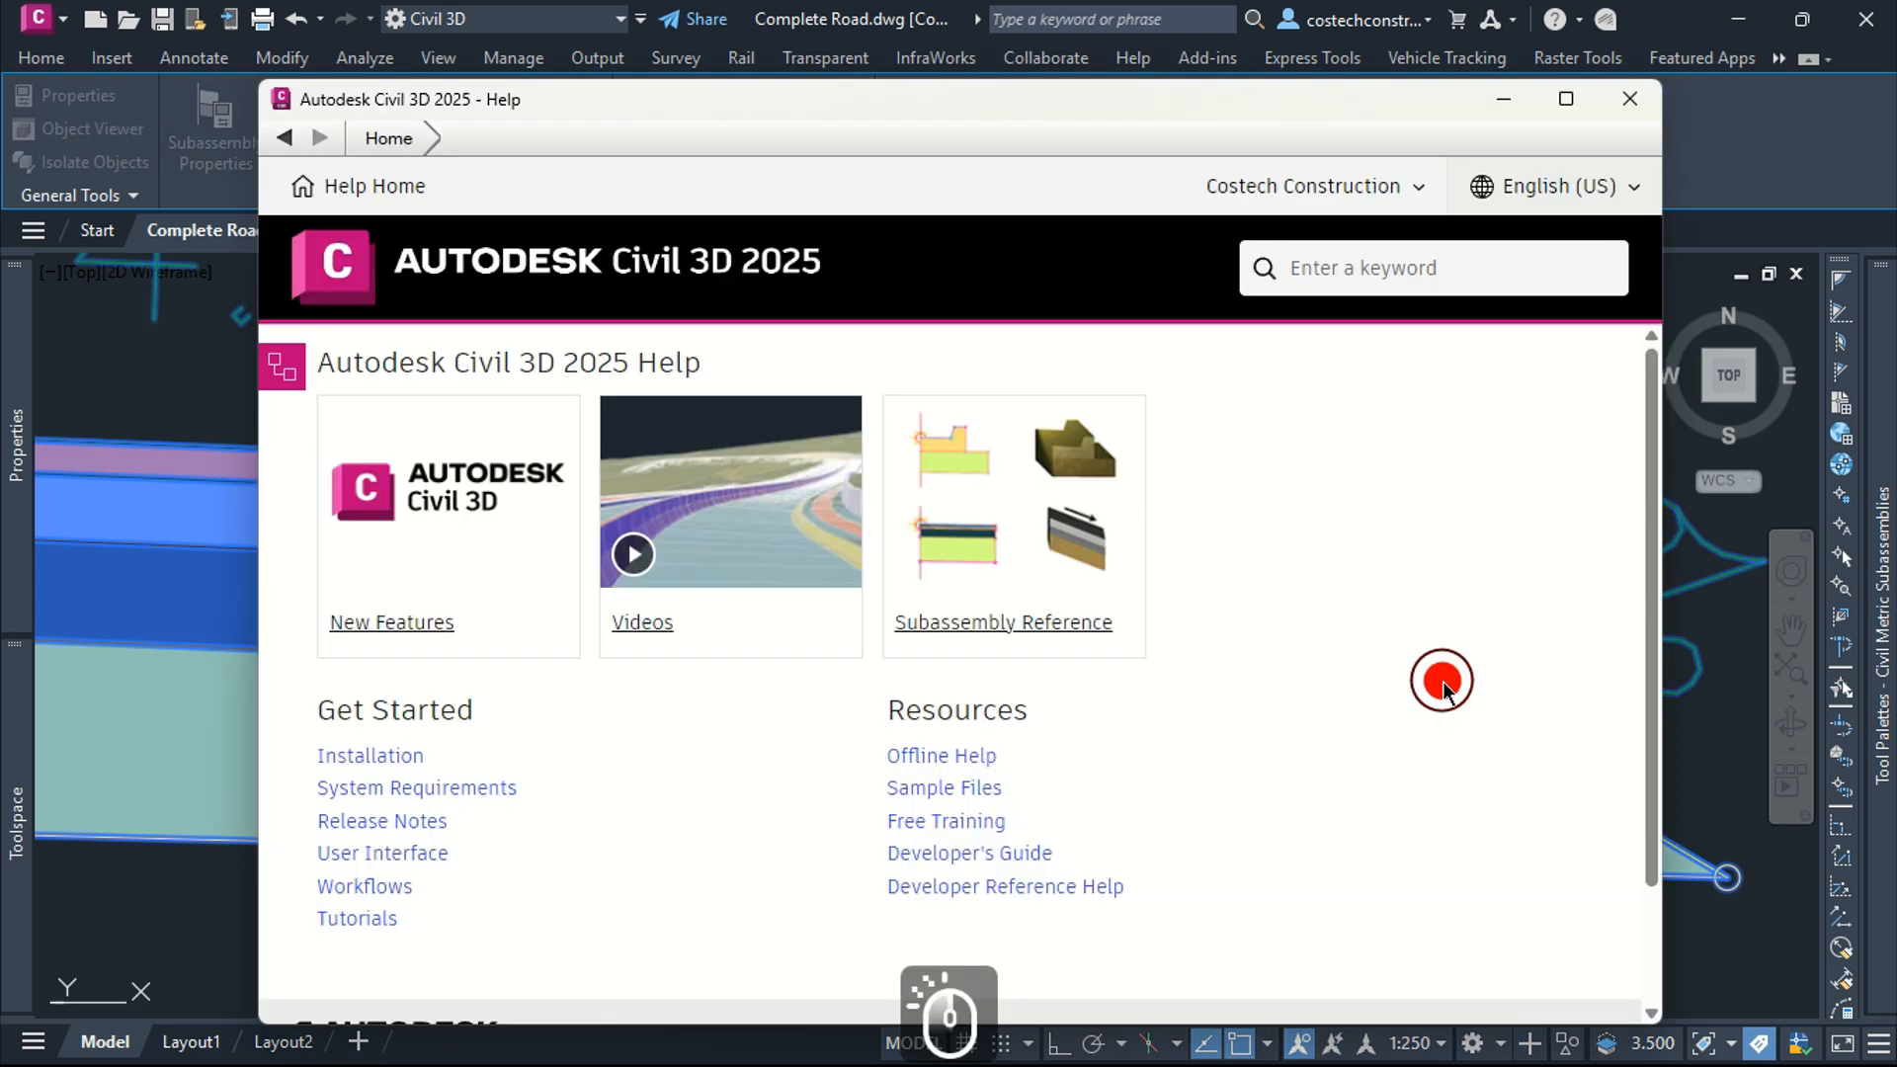
scroll(1220, 572, down, 15)
scroll(1083, 591, down, 20)
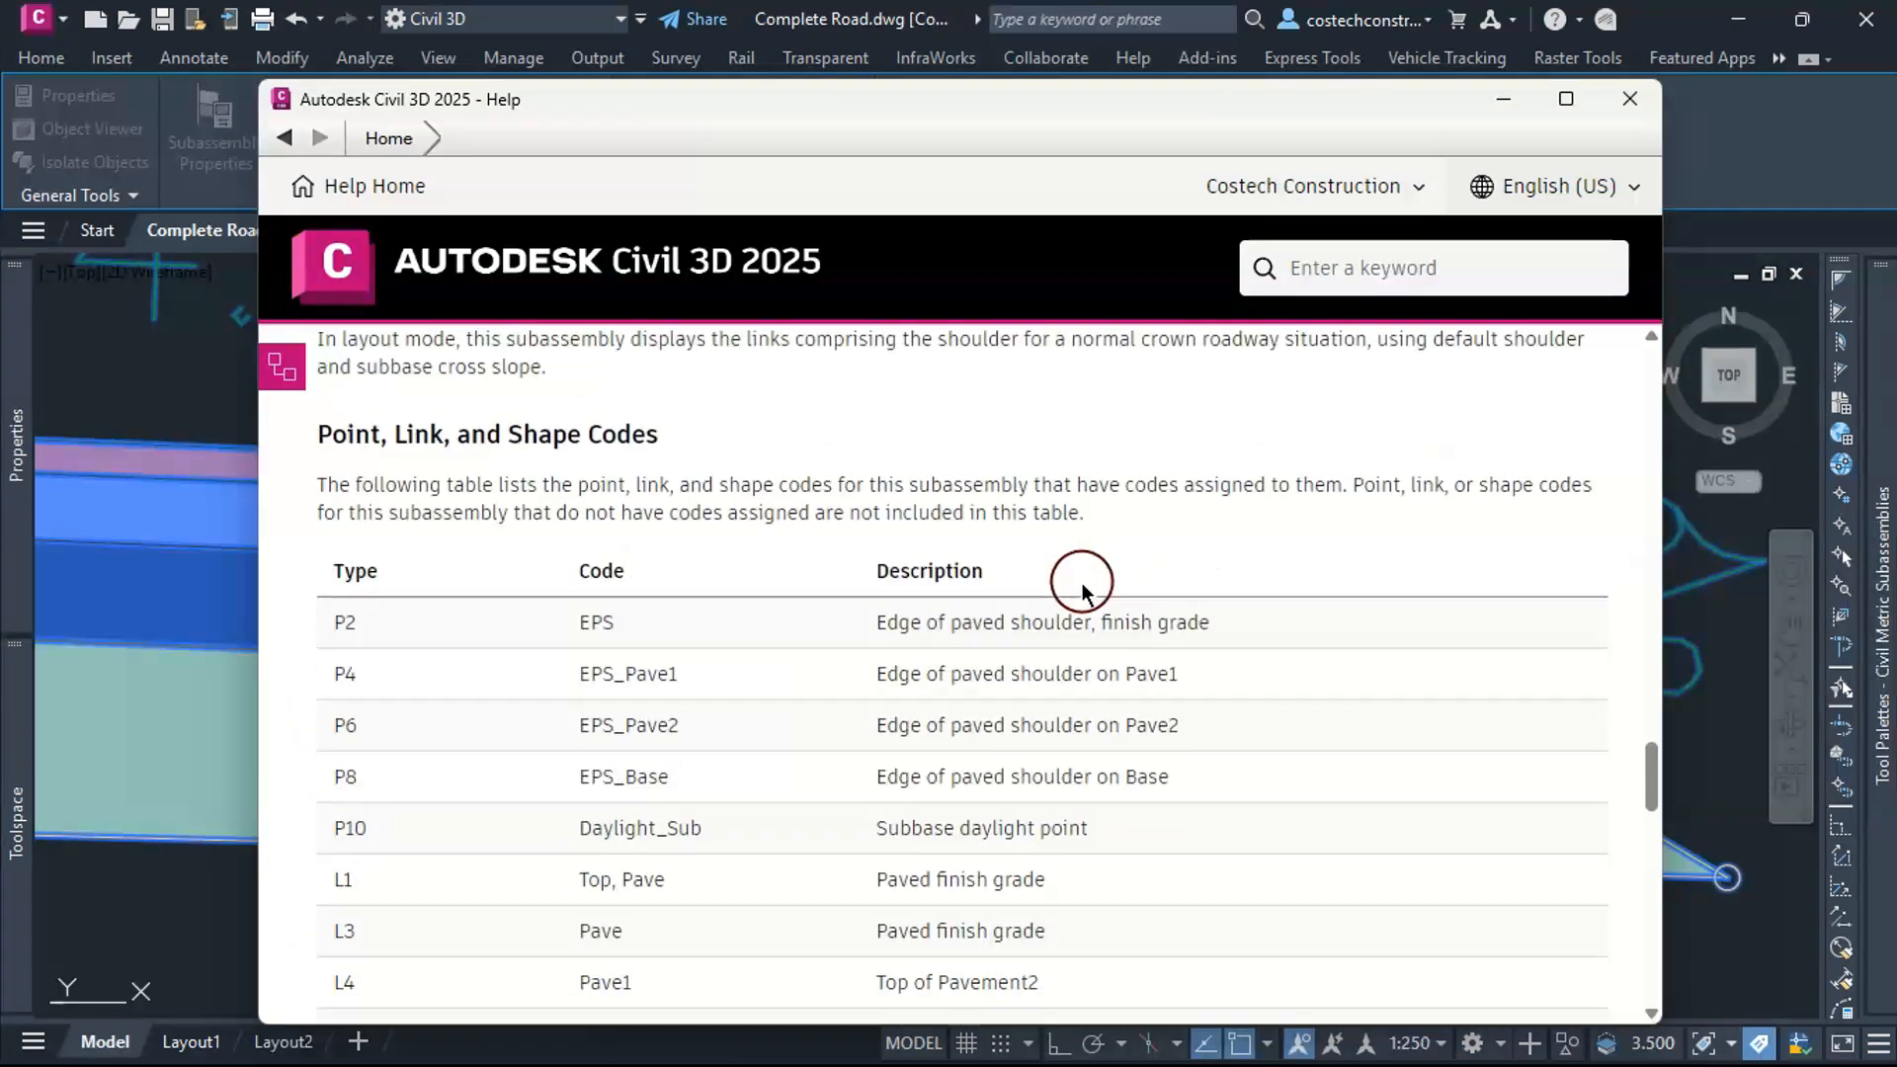
scroll(947, 608, up, 7)
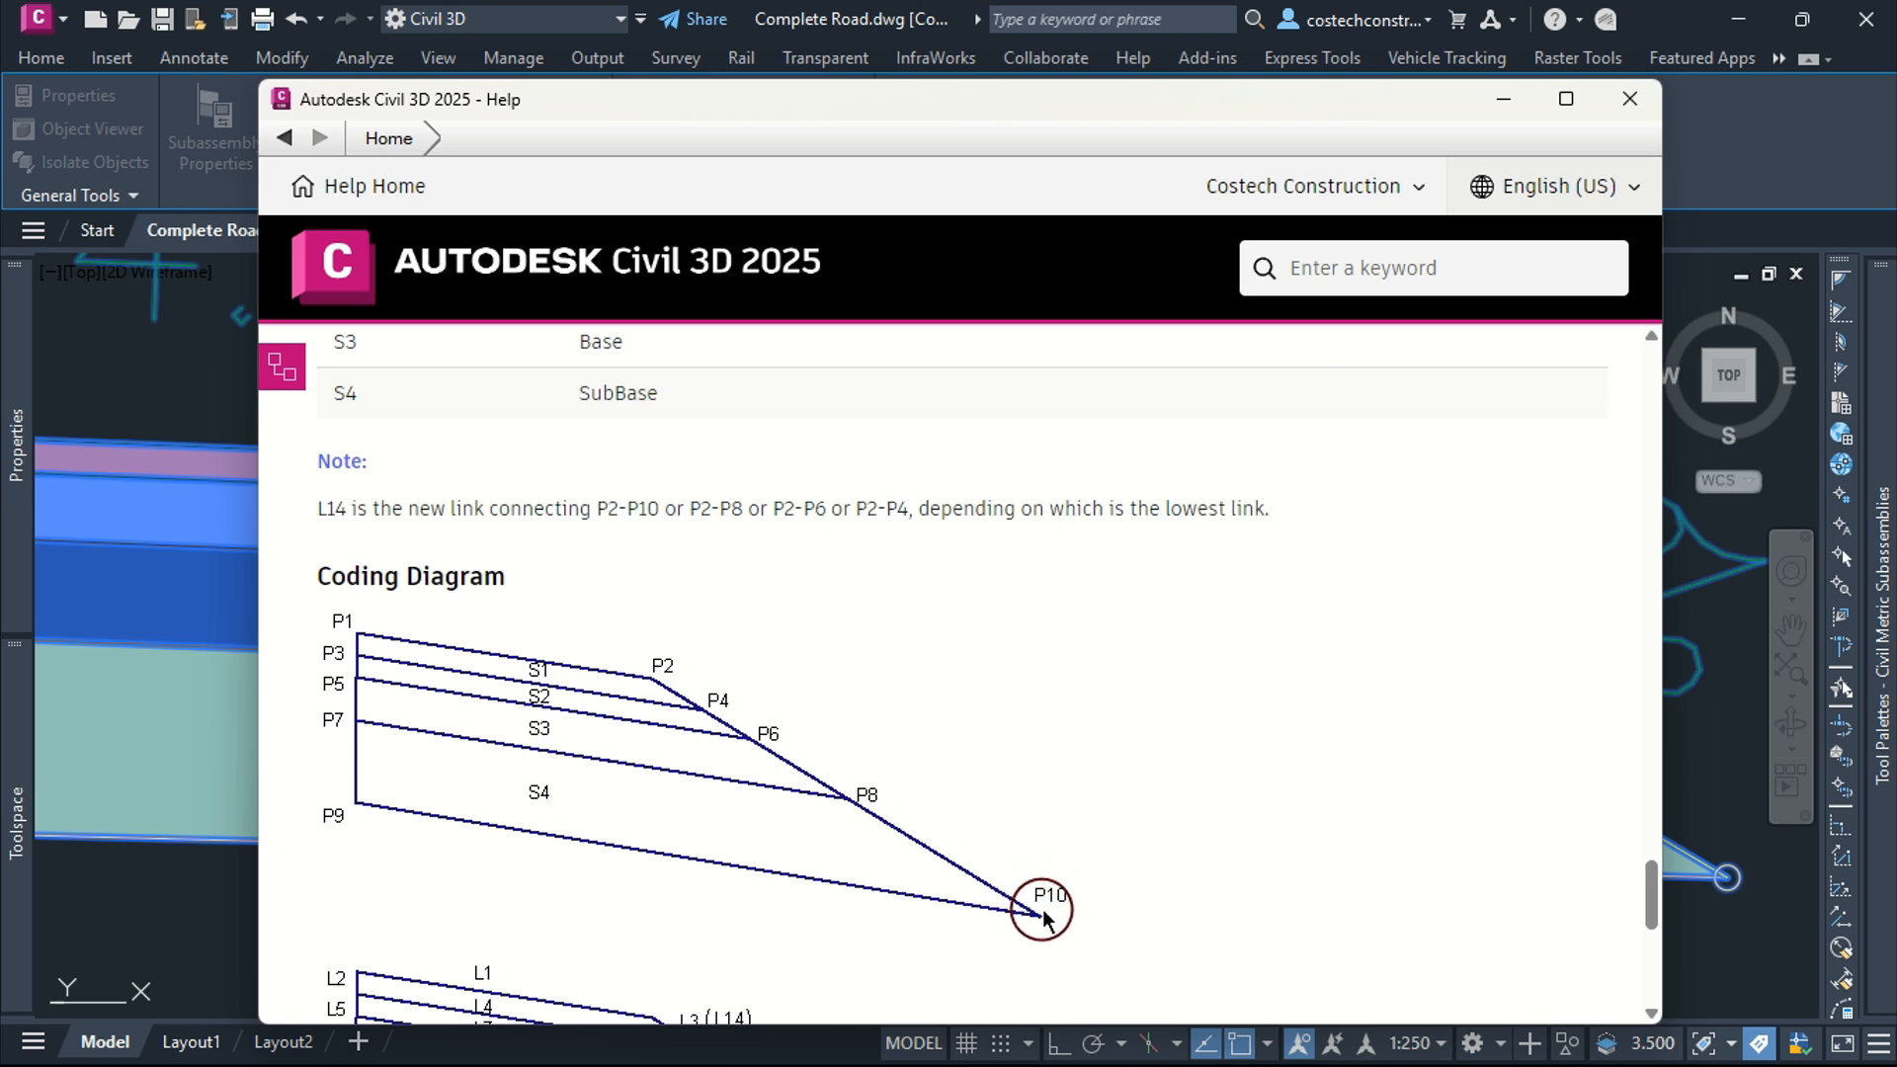
scroll(1042, 909, down, 4)
scroll(1017, 868, up, 10)
scroll(936, 792, down, 3)
scroll(751, 776, up, 5)
scroll(517, 790, up, 1)
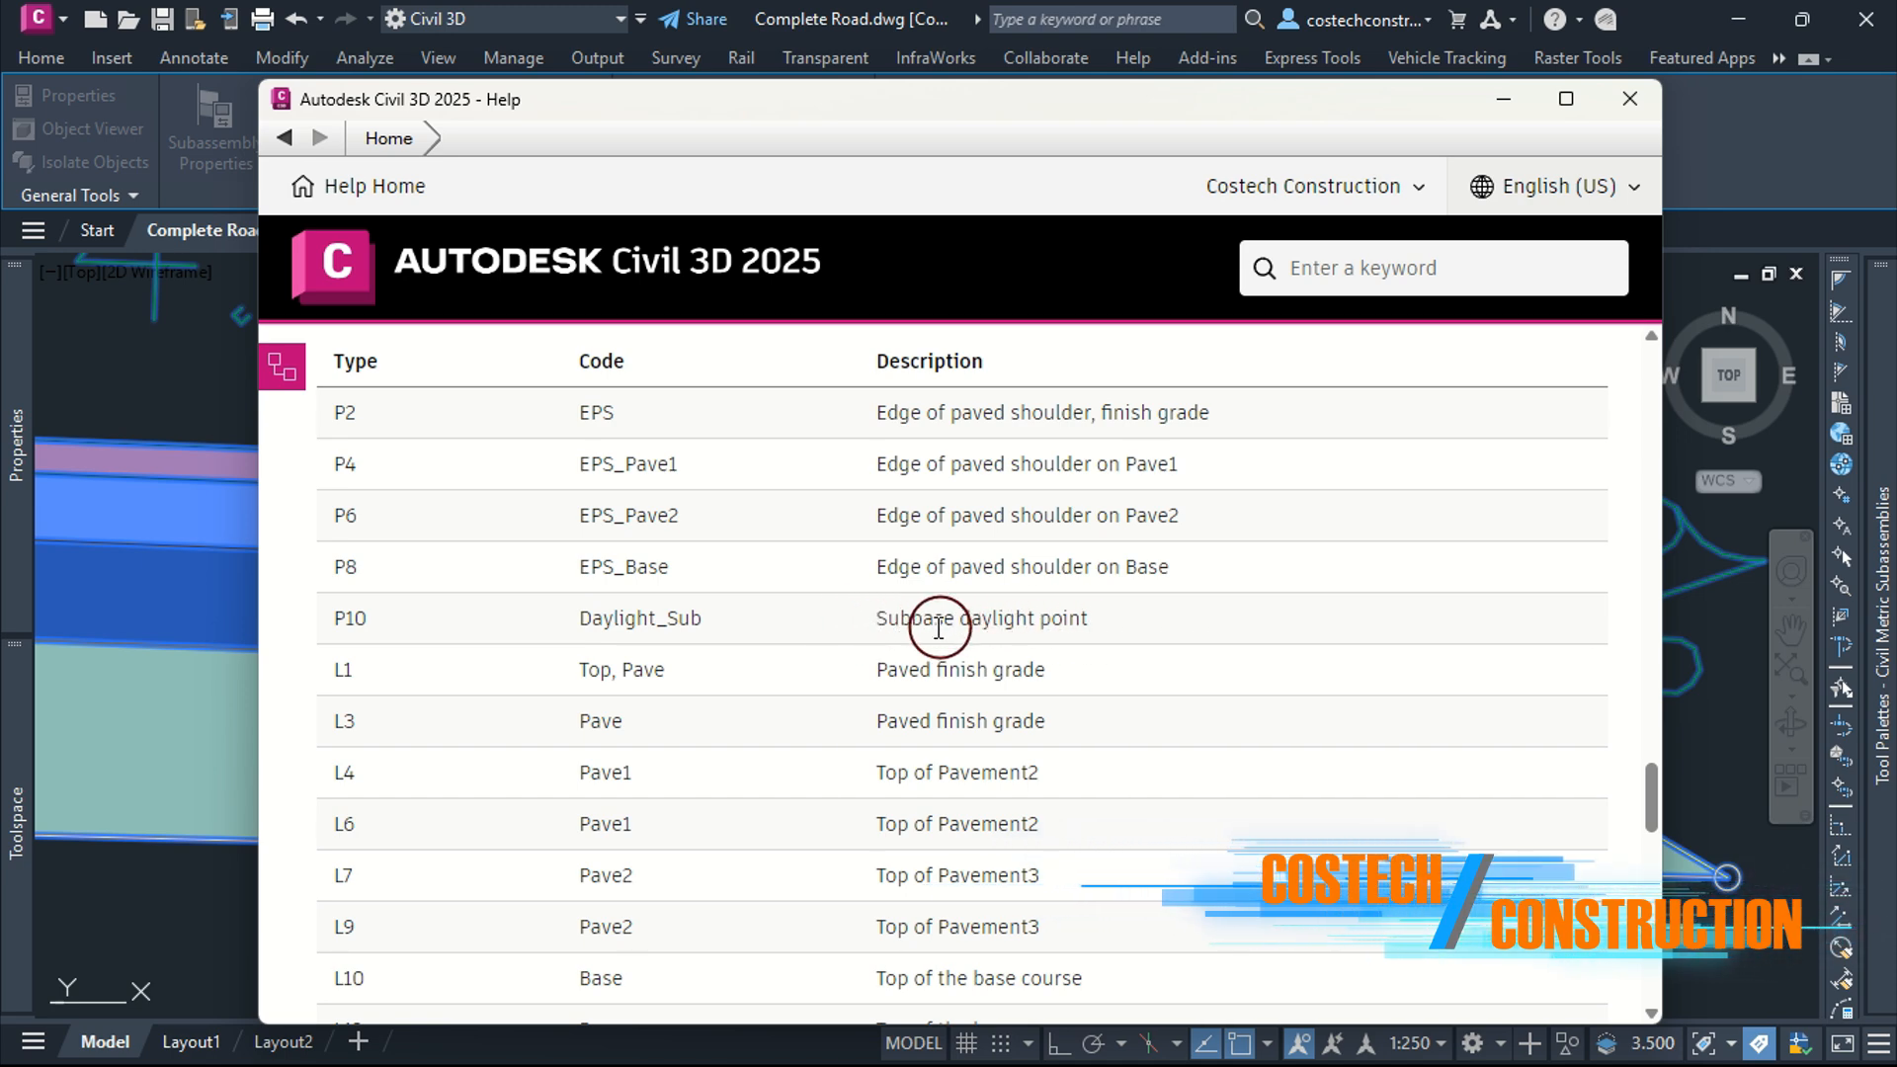
scroll(924, 627, up, 3)
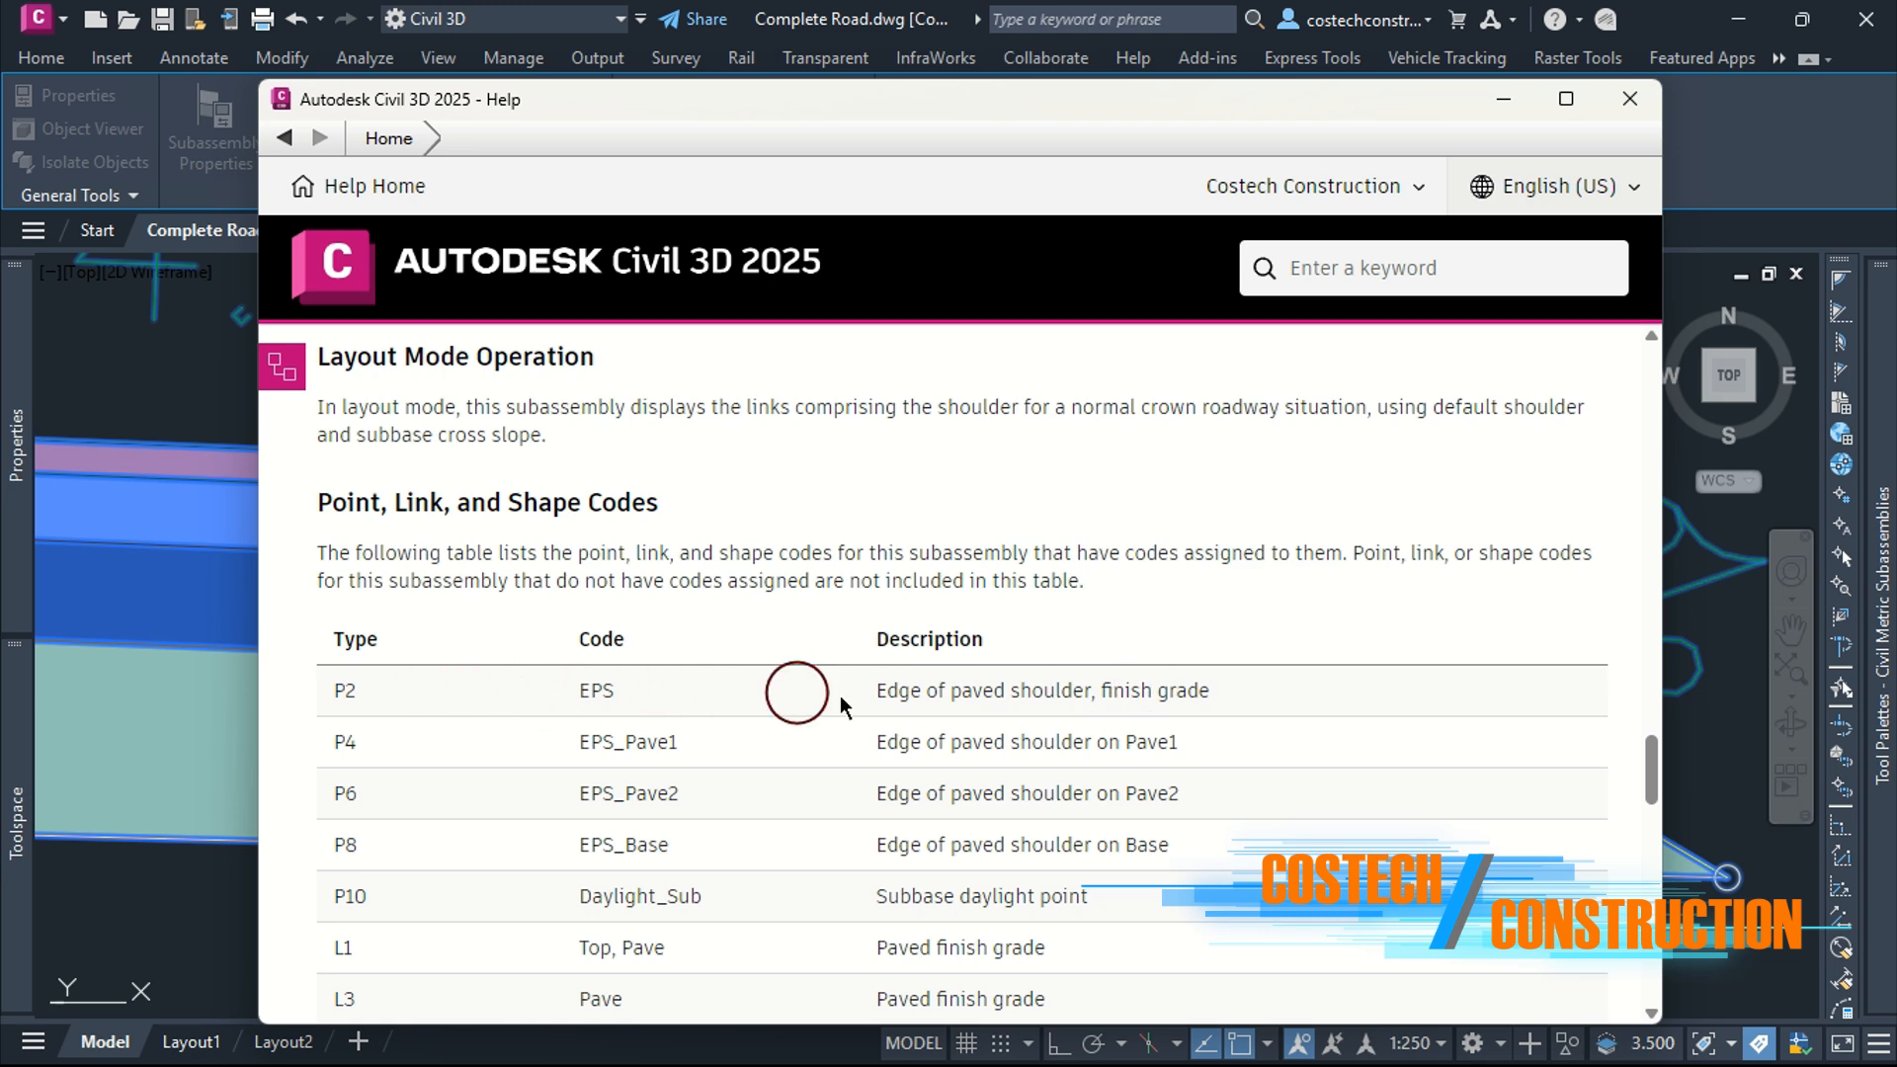
click(1629, 98)
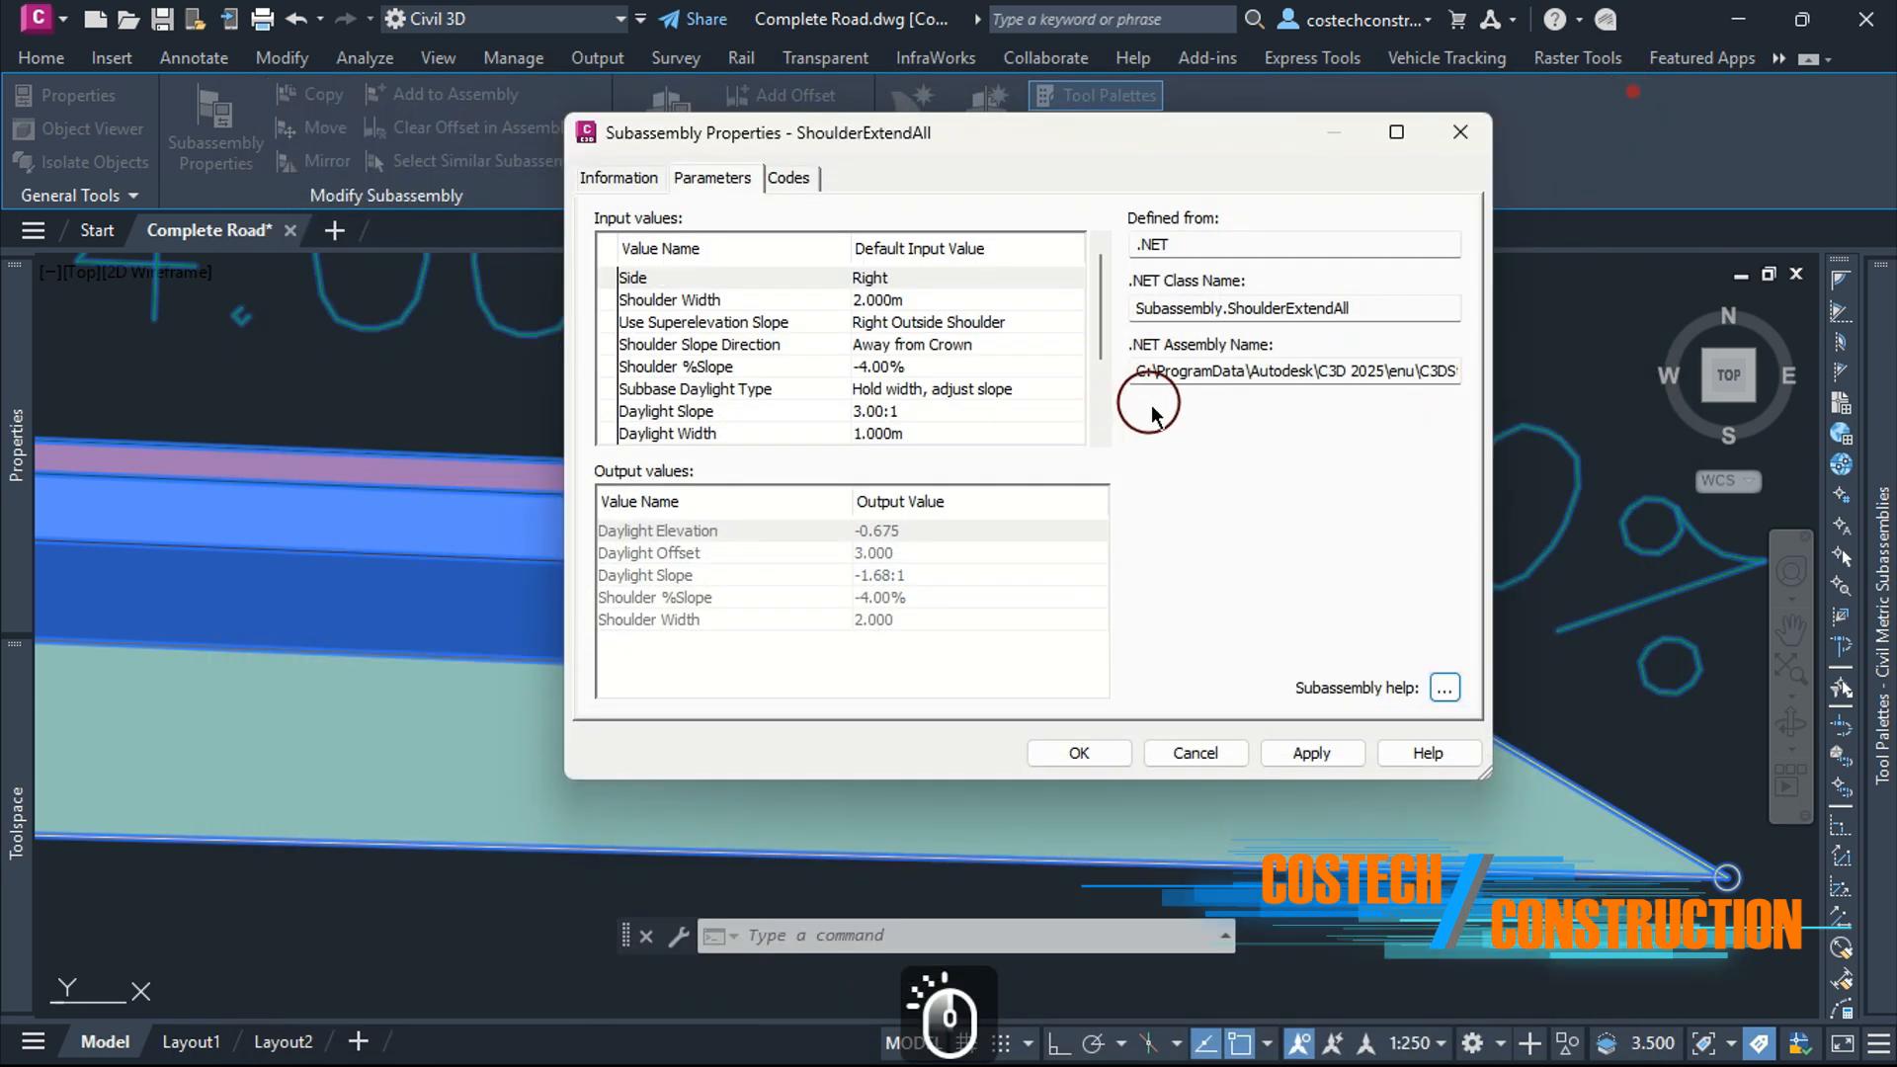
click(1052, 754)
key(Escape)
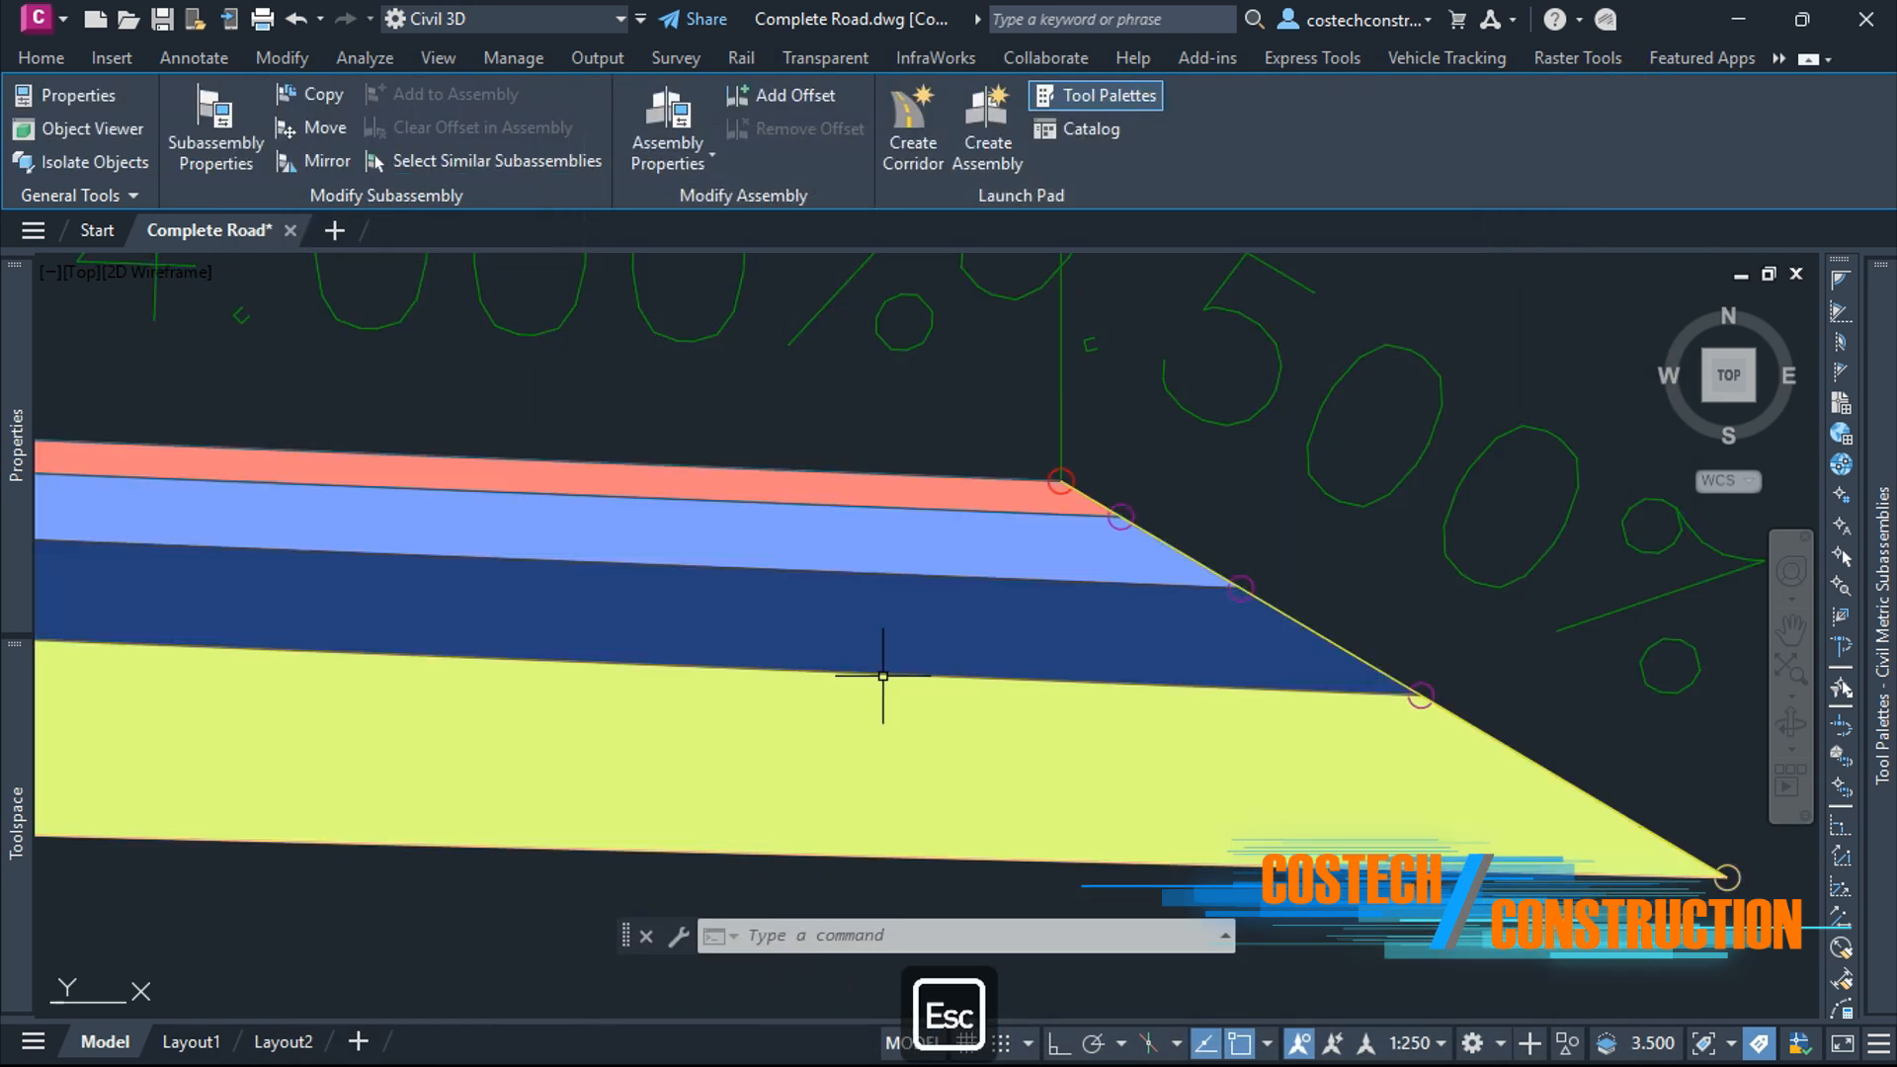
Attach a ConditionalCutOrFill subassembly of type Cut to the subbase daylight point of the right outer shoulder
scroll(898, 629, down, 5)
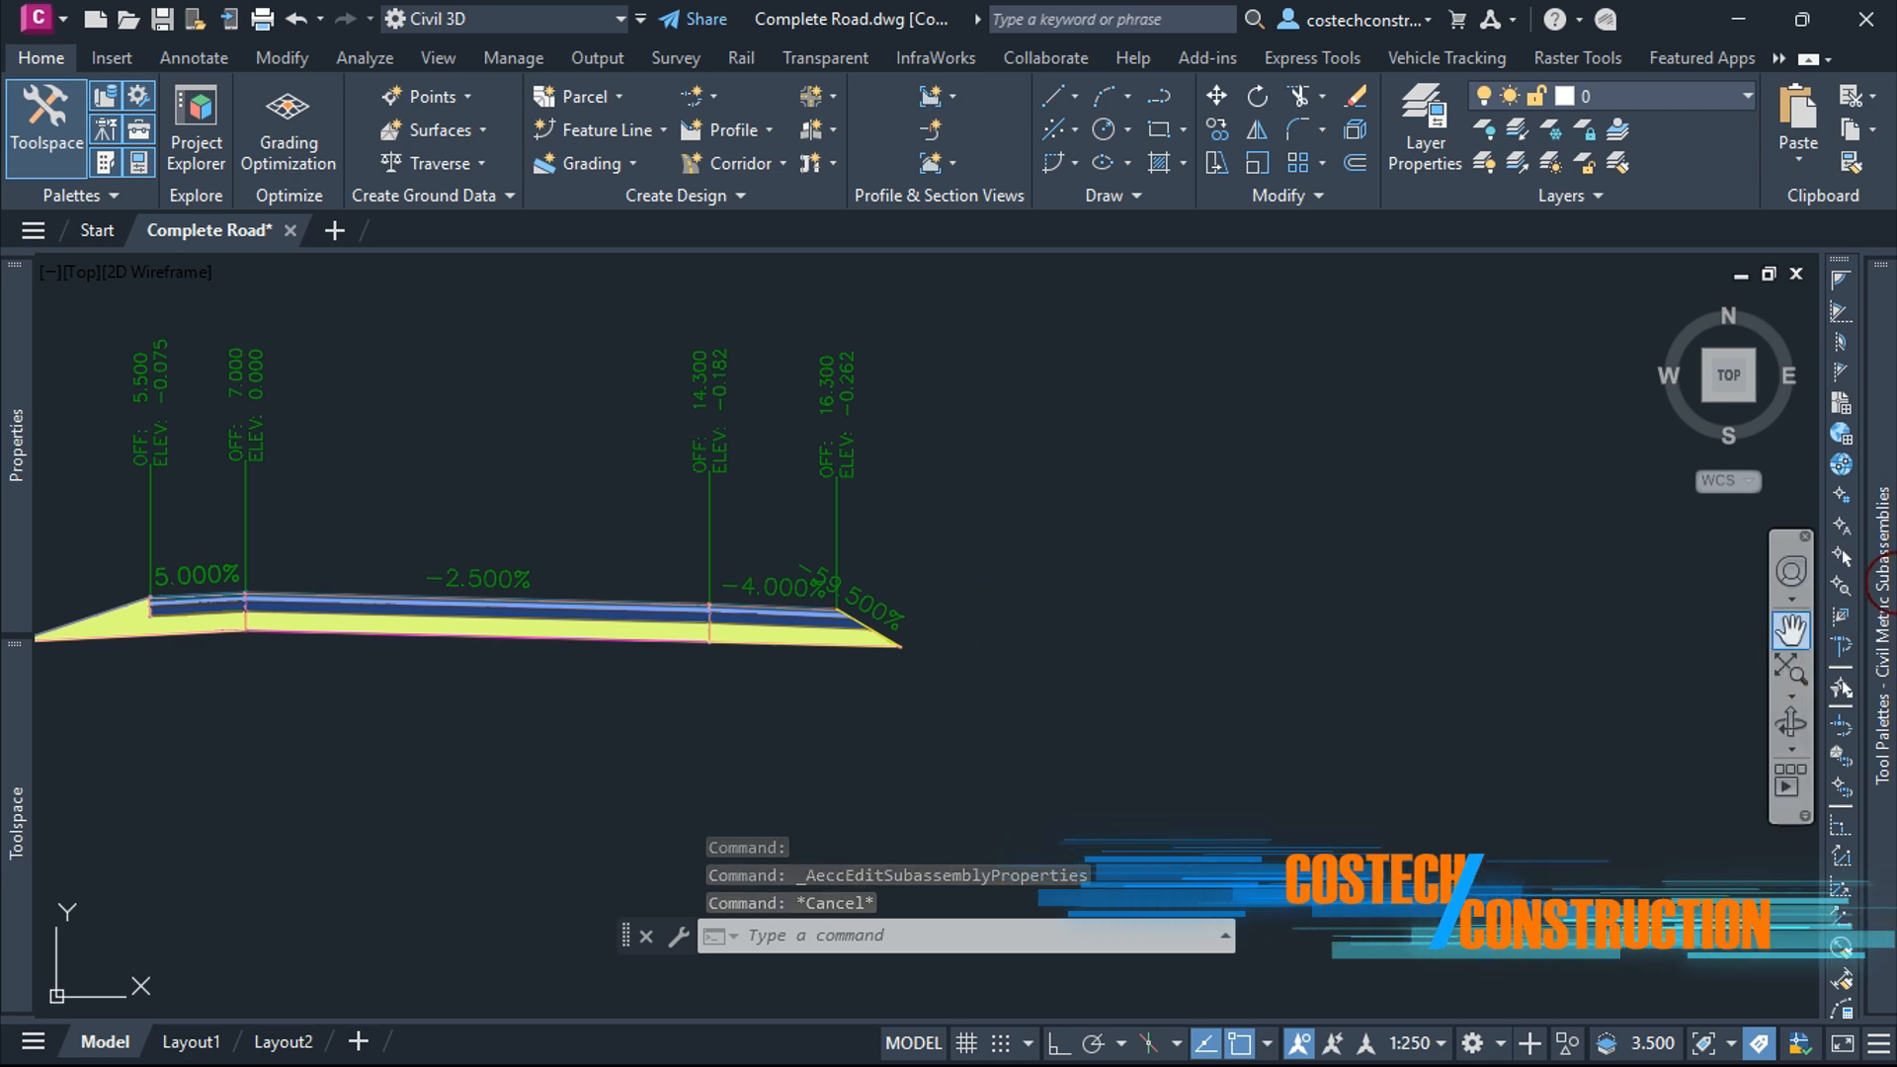
mouse_move(1881, 647)
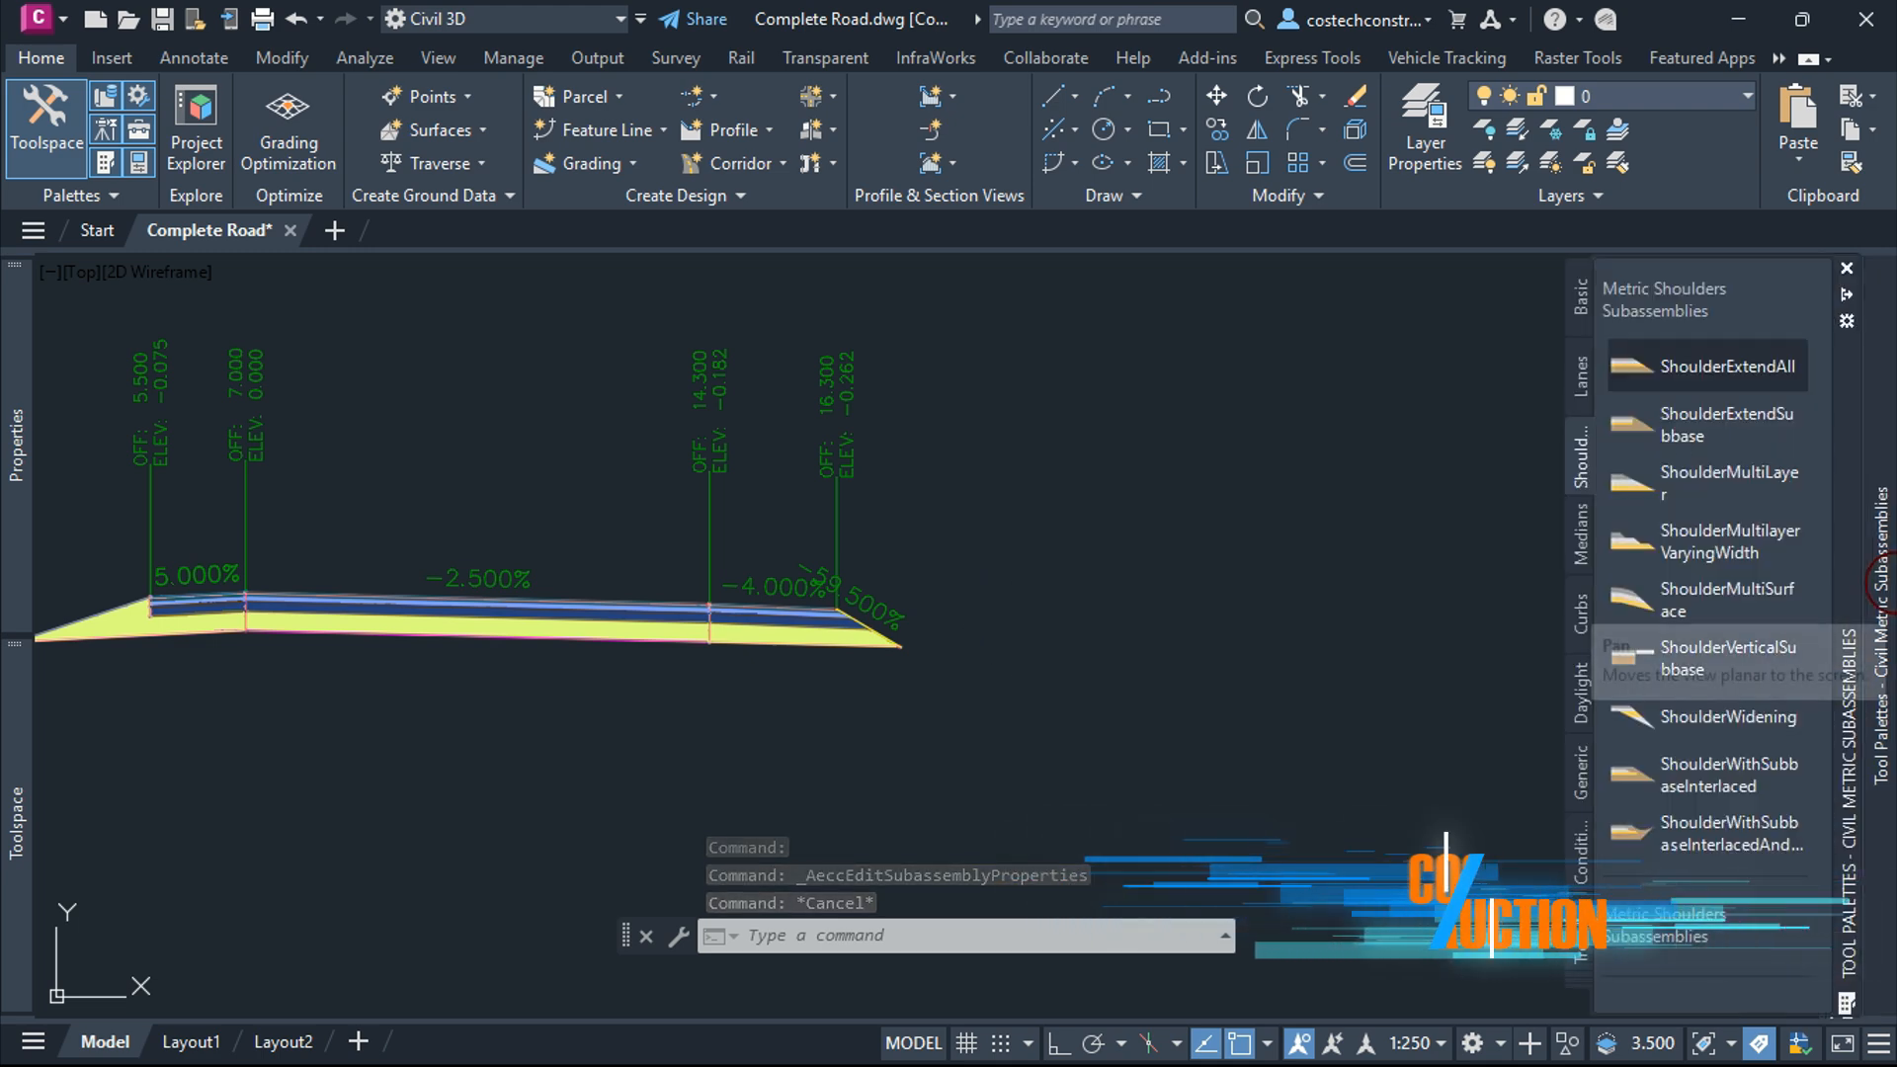
click(1578, 849)
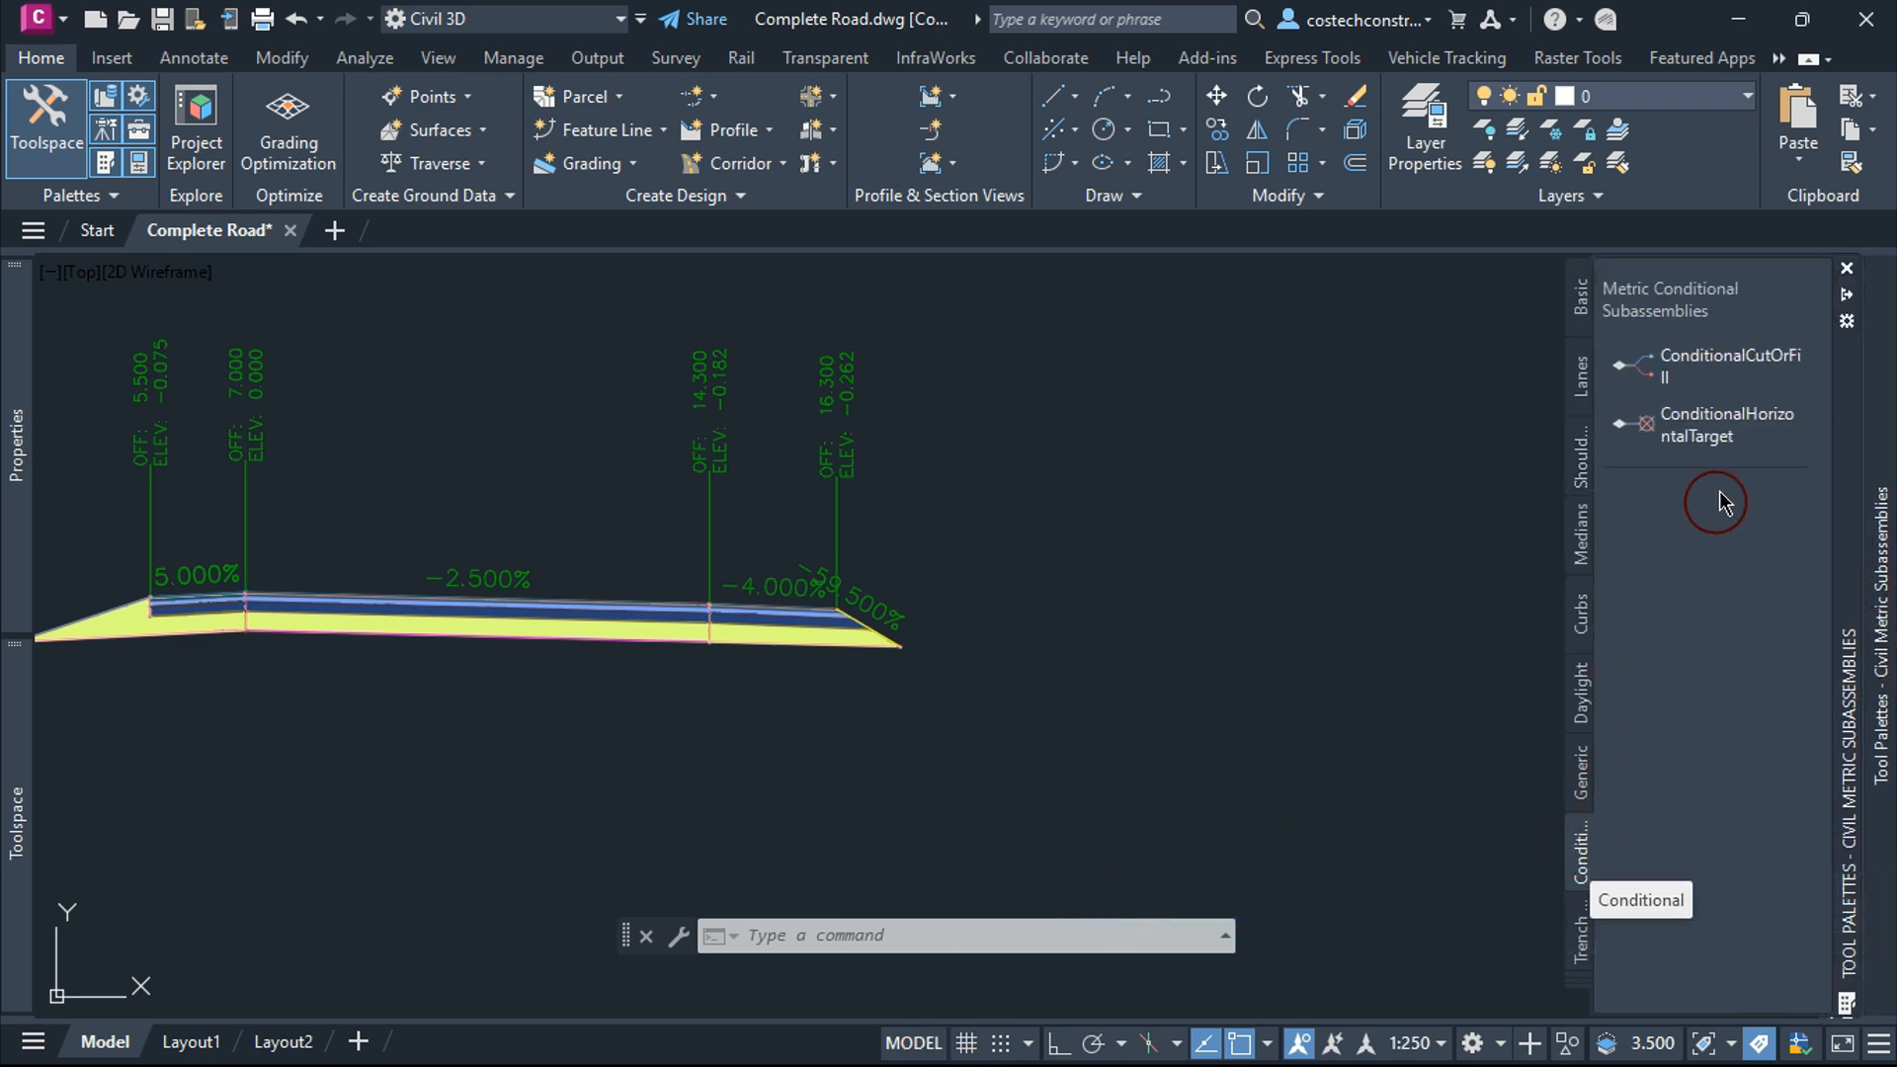
click(1660, 364)
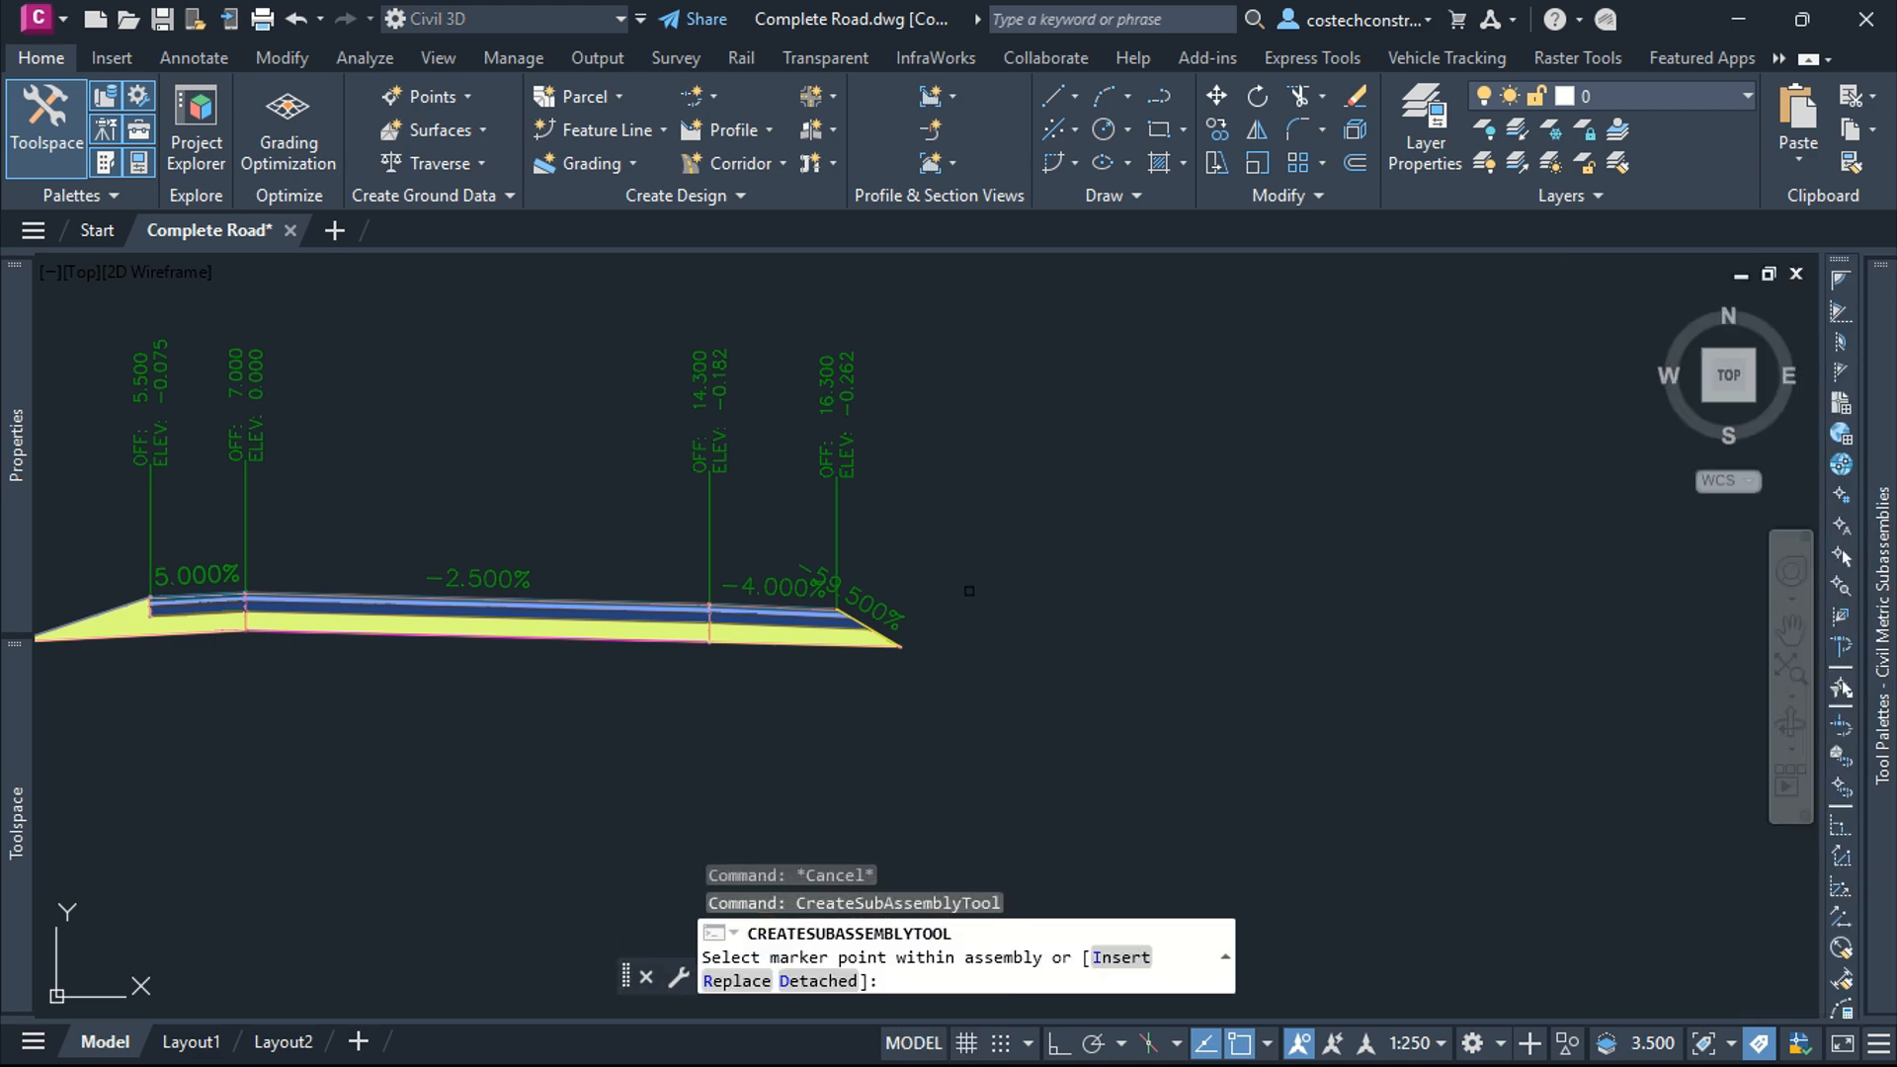
scroll(936, 640, up, 5)
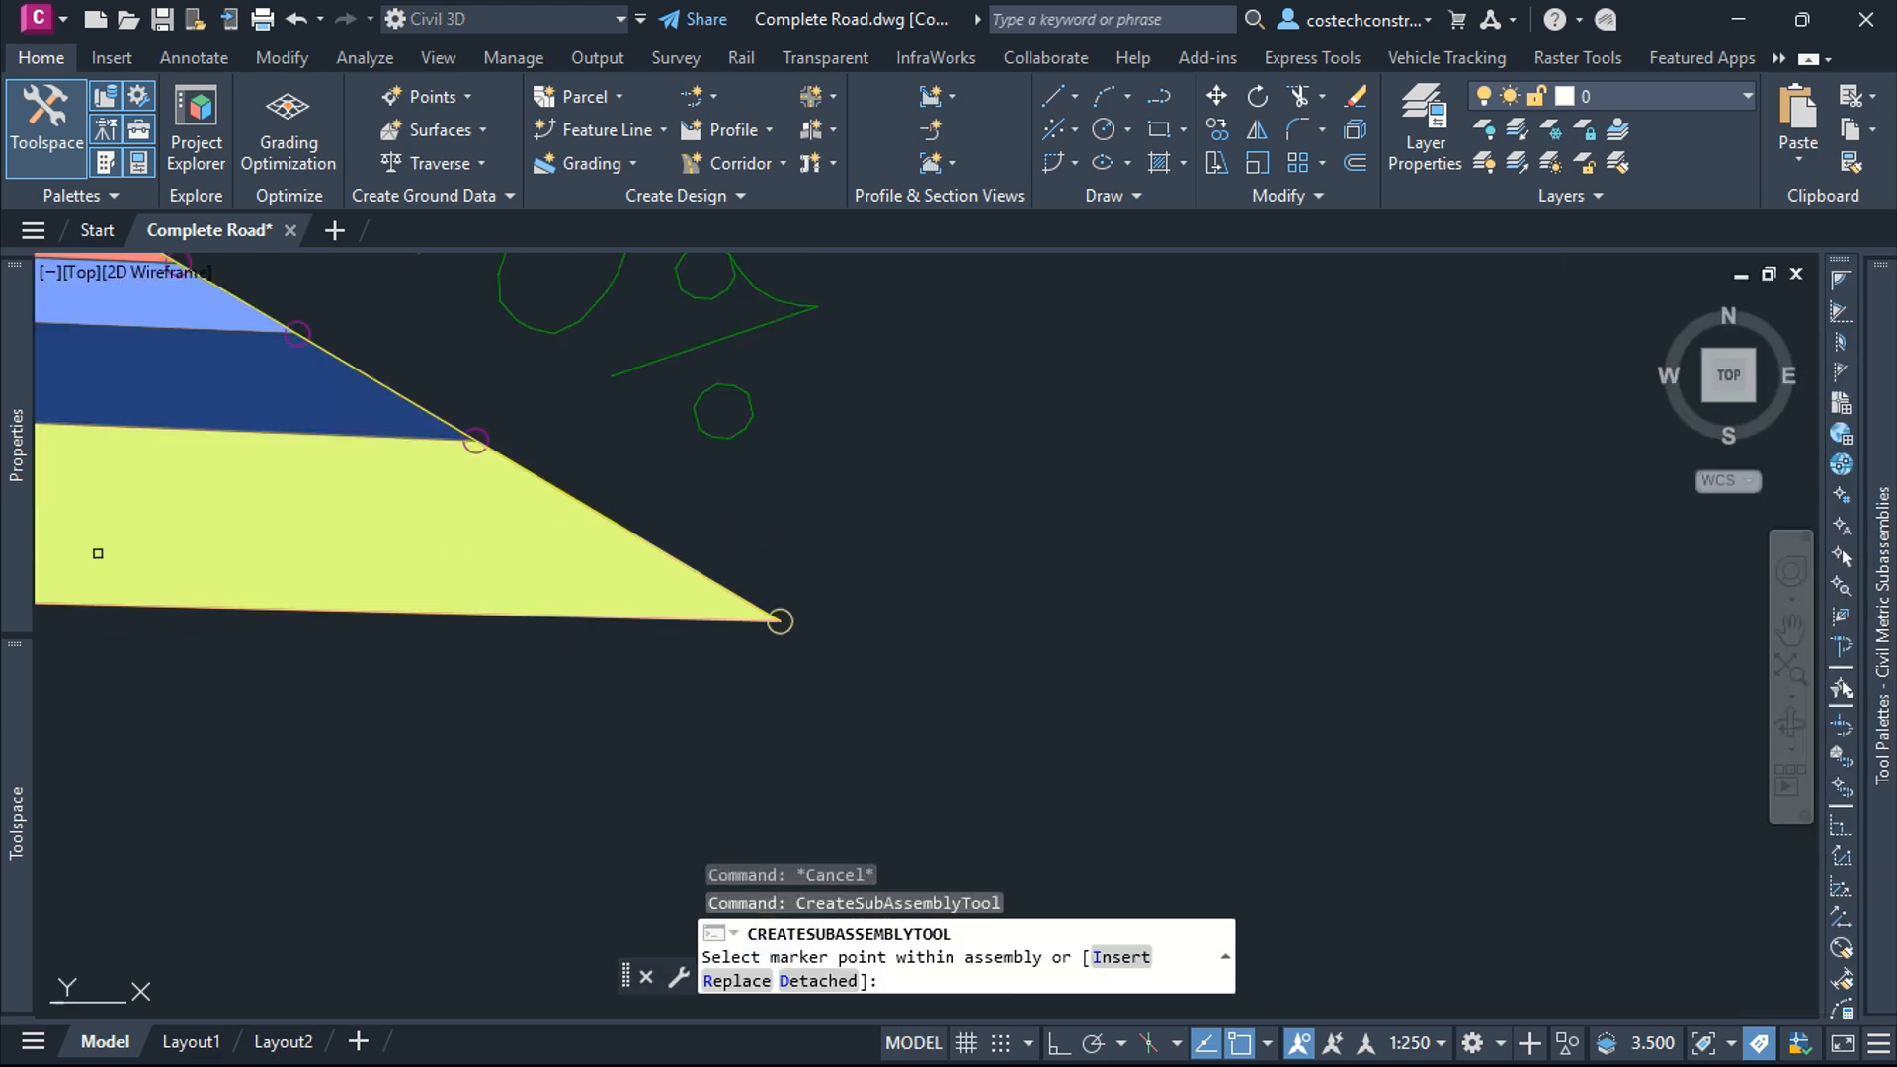
click(21, 487)
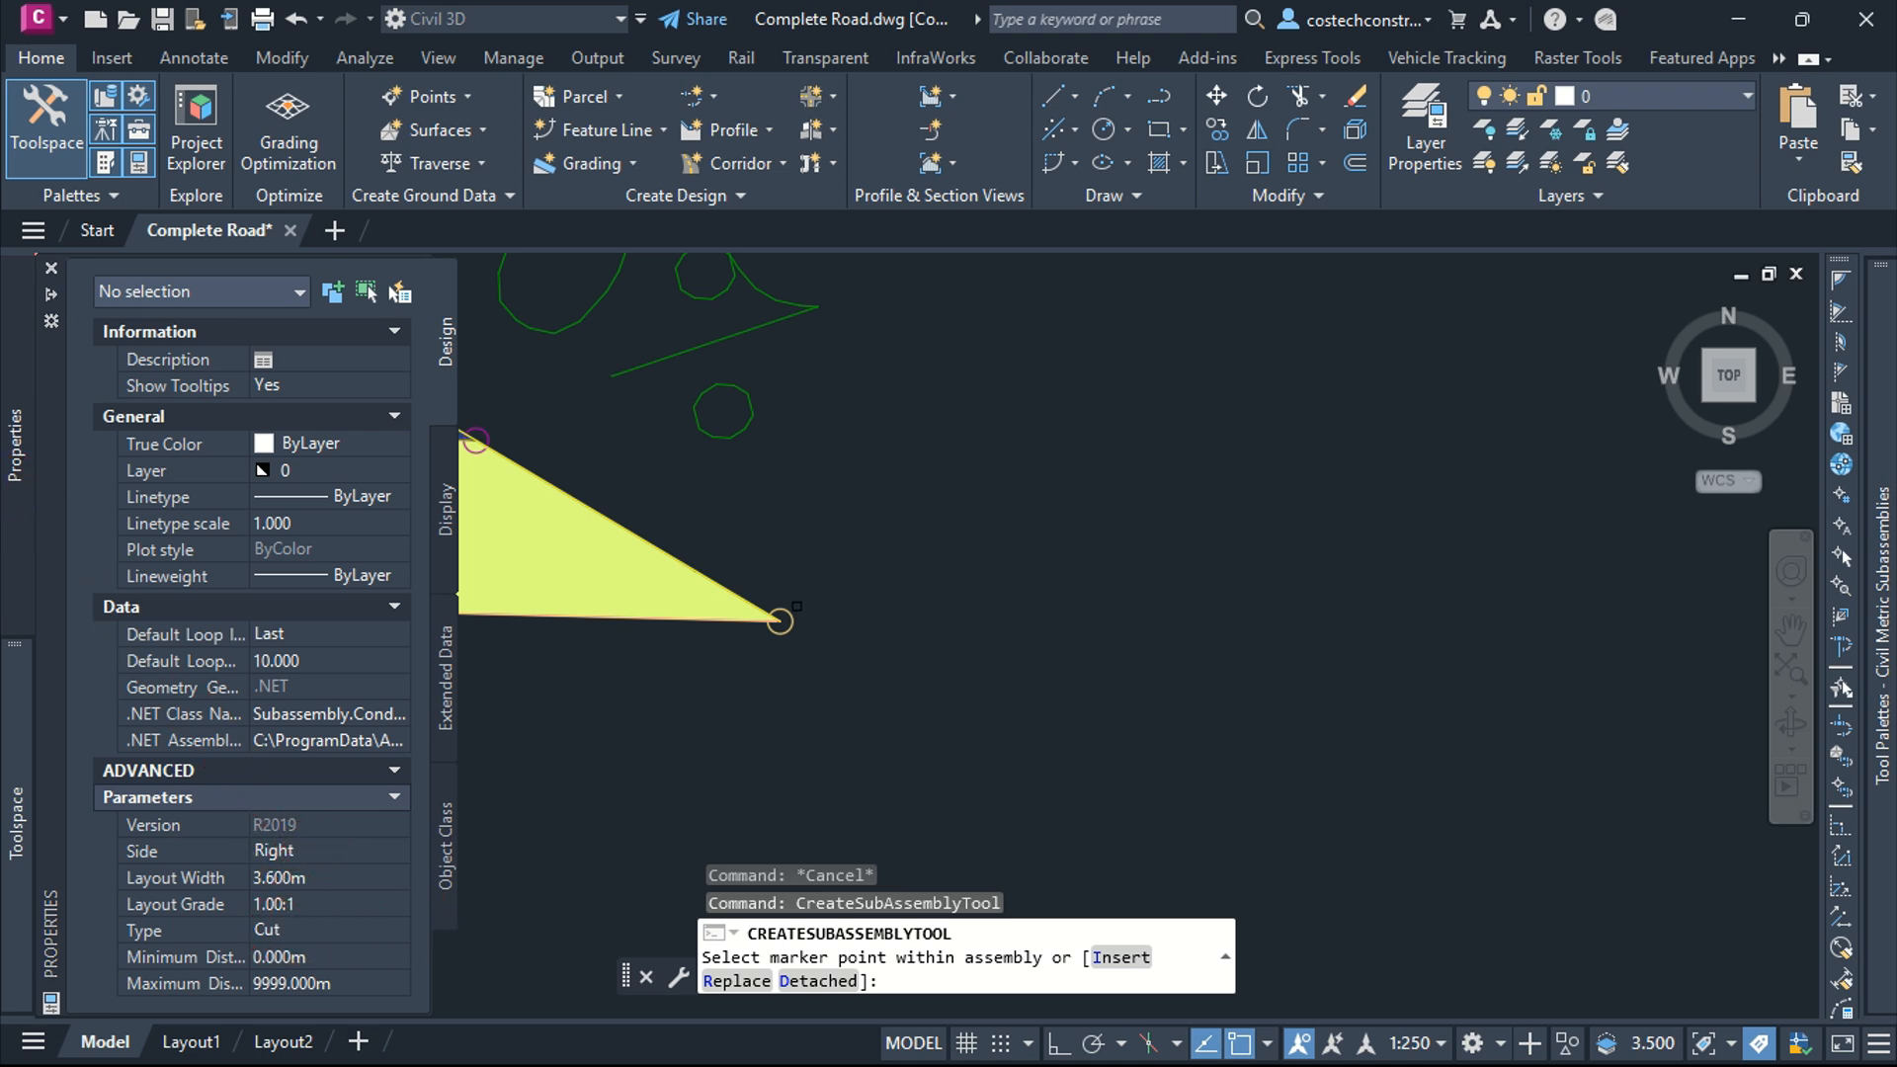
scroll(1072, 589, down, 6)
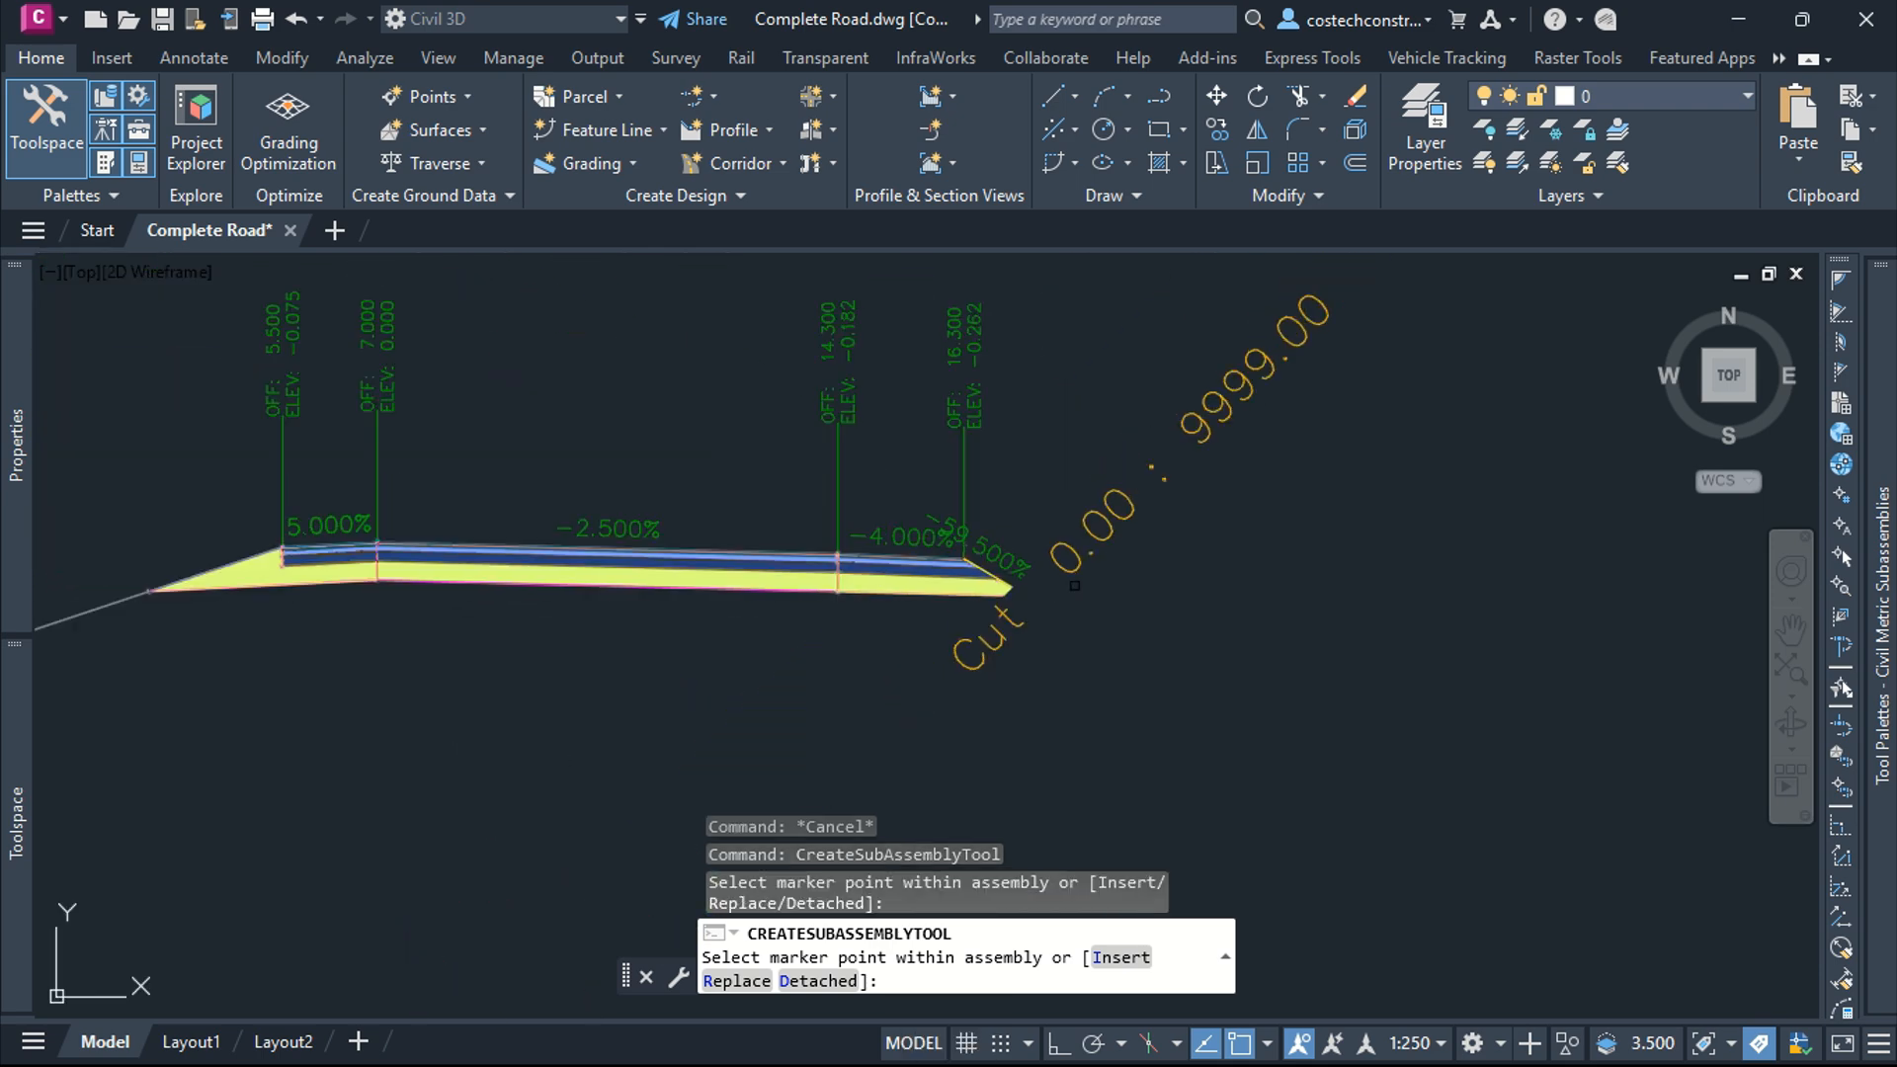
key(Escape)
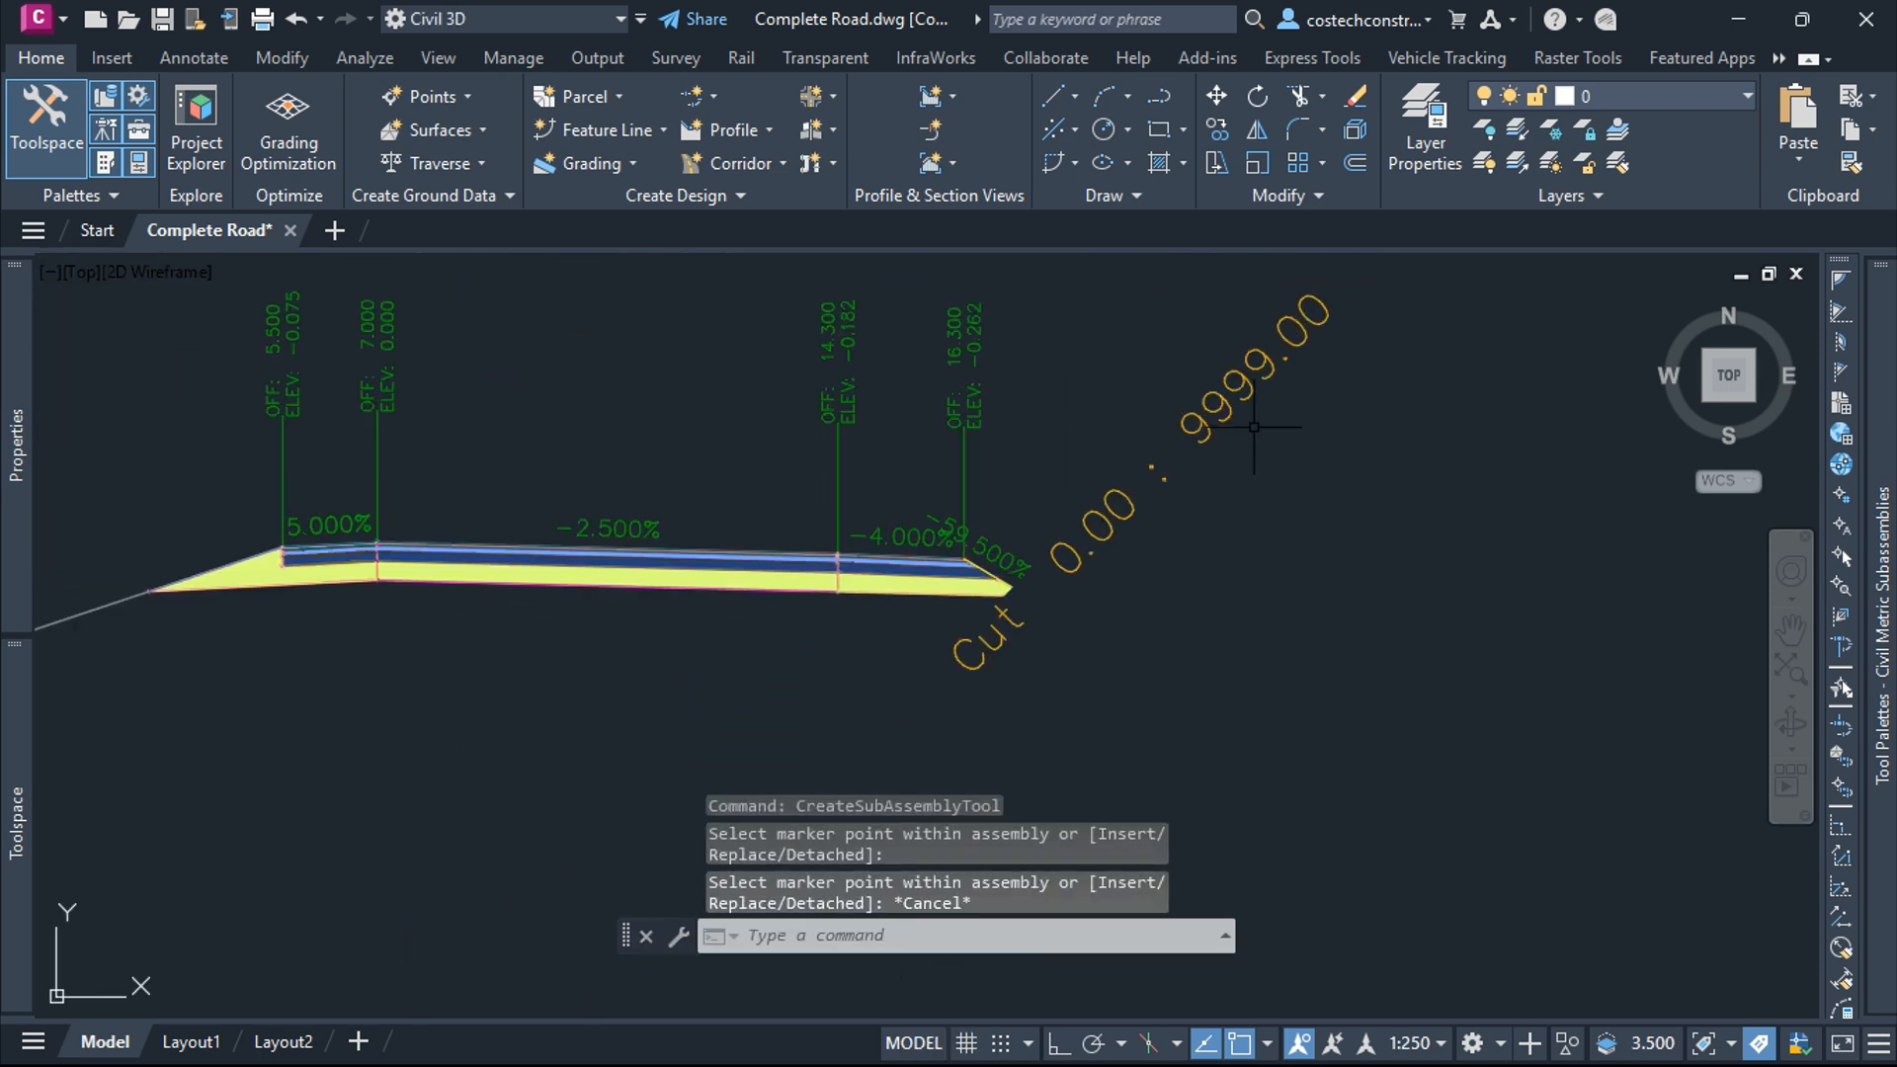
Set the Layout Width of the Cut conditional subassembly to 10 m
click(1178, 447)
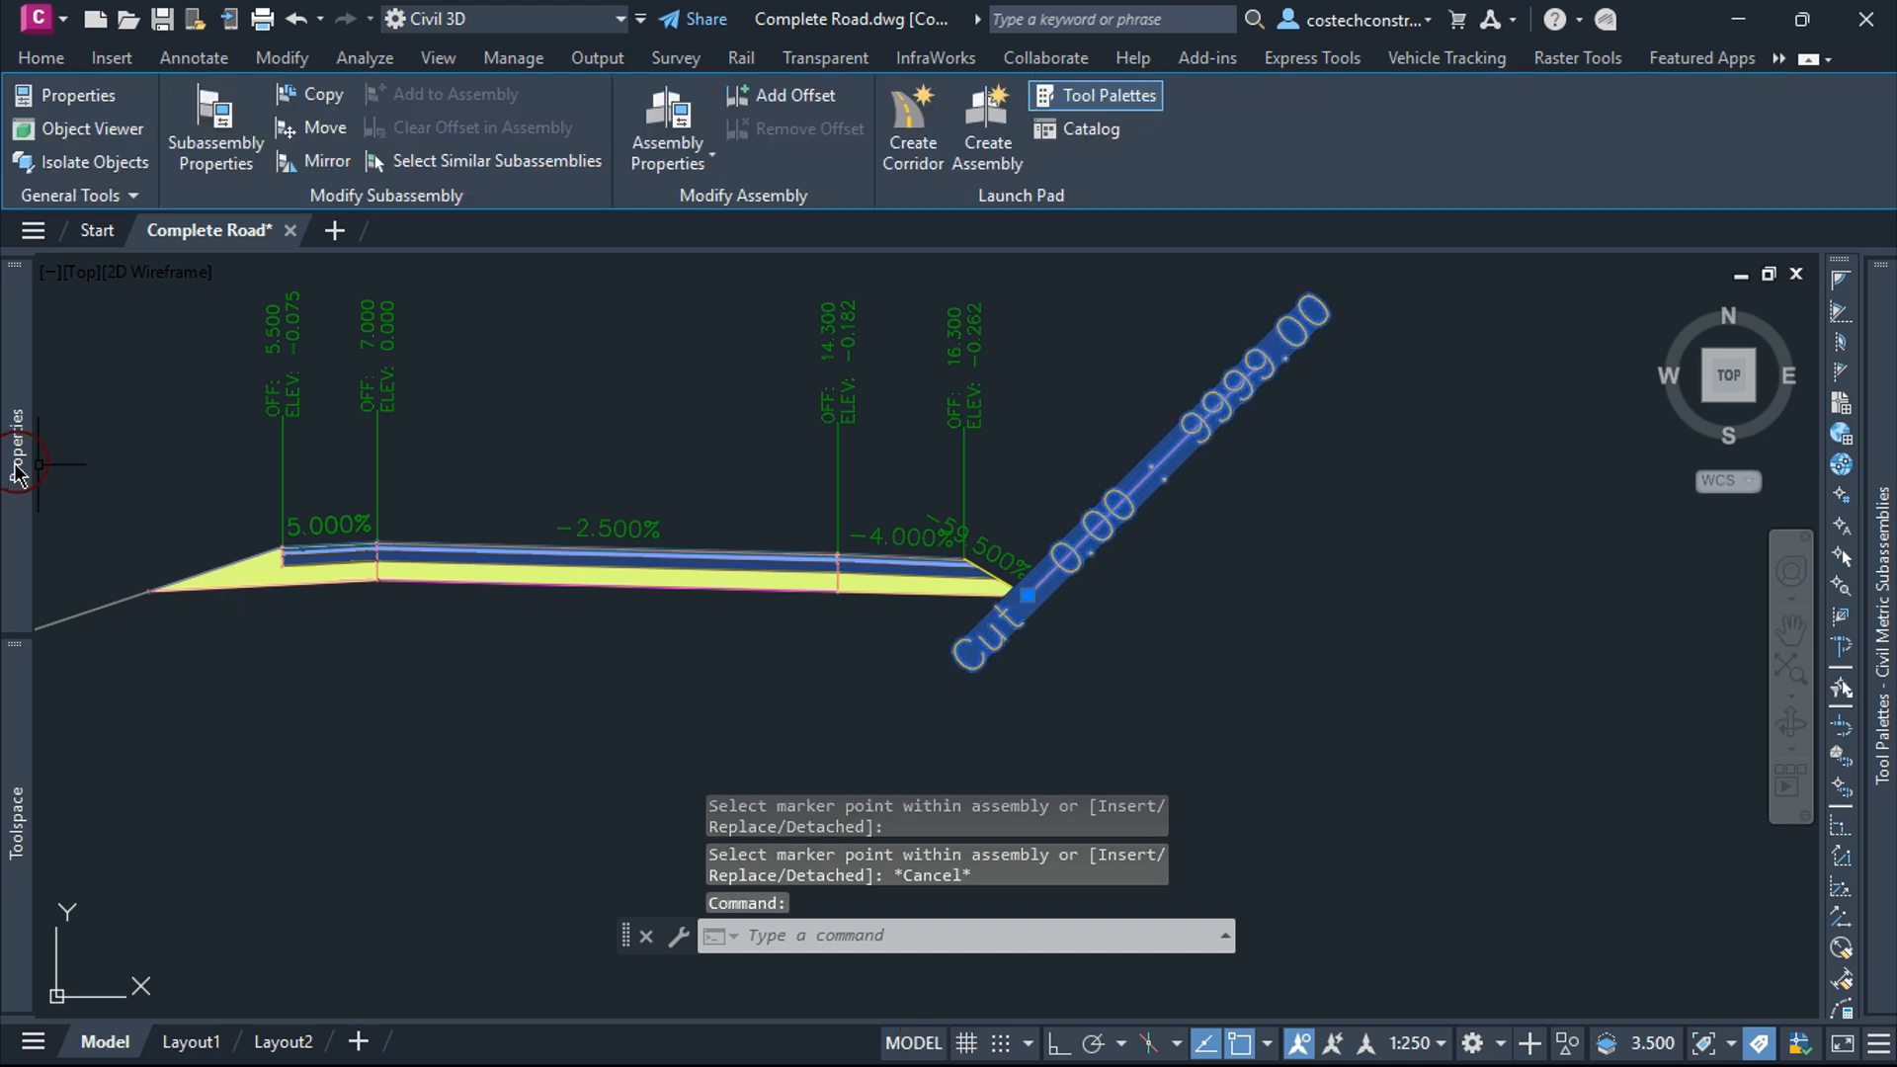
mouse_move(17, 472)
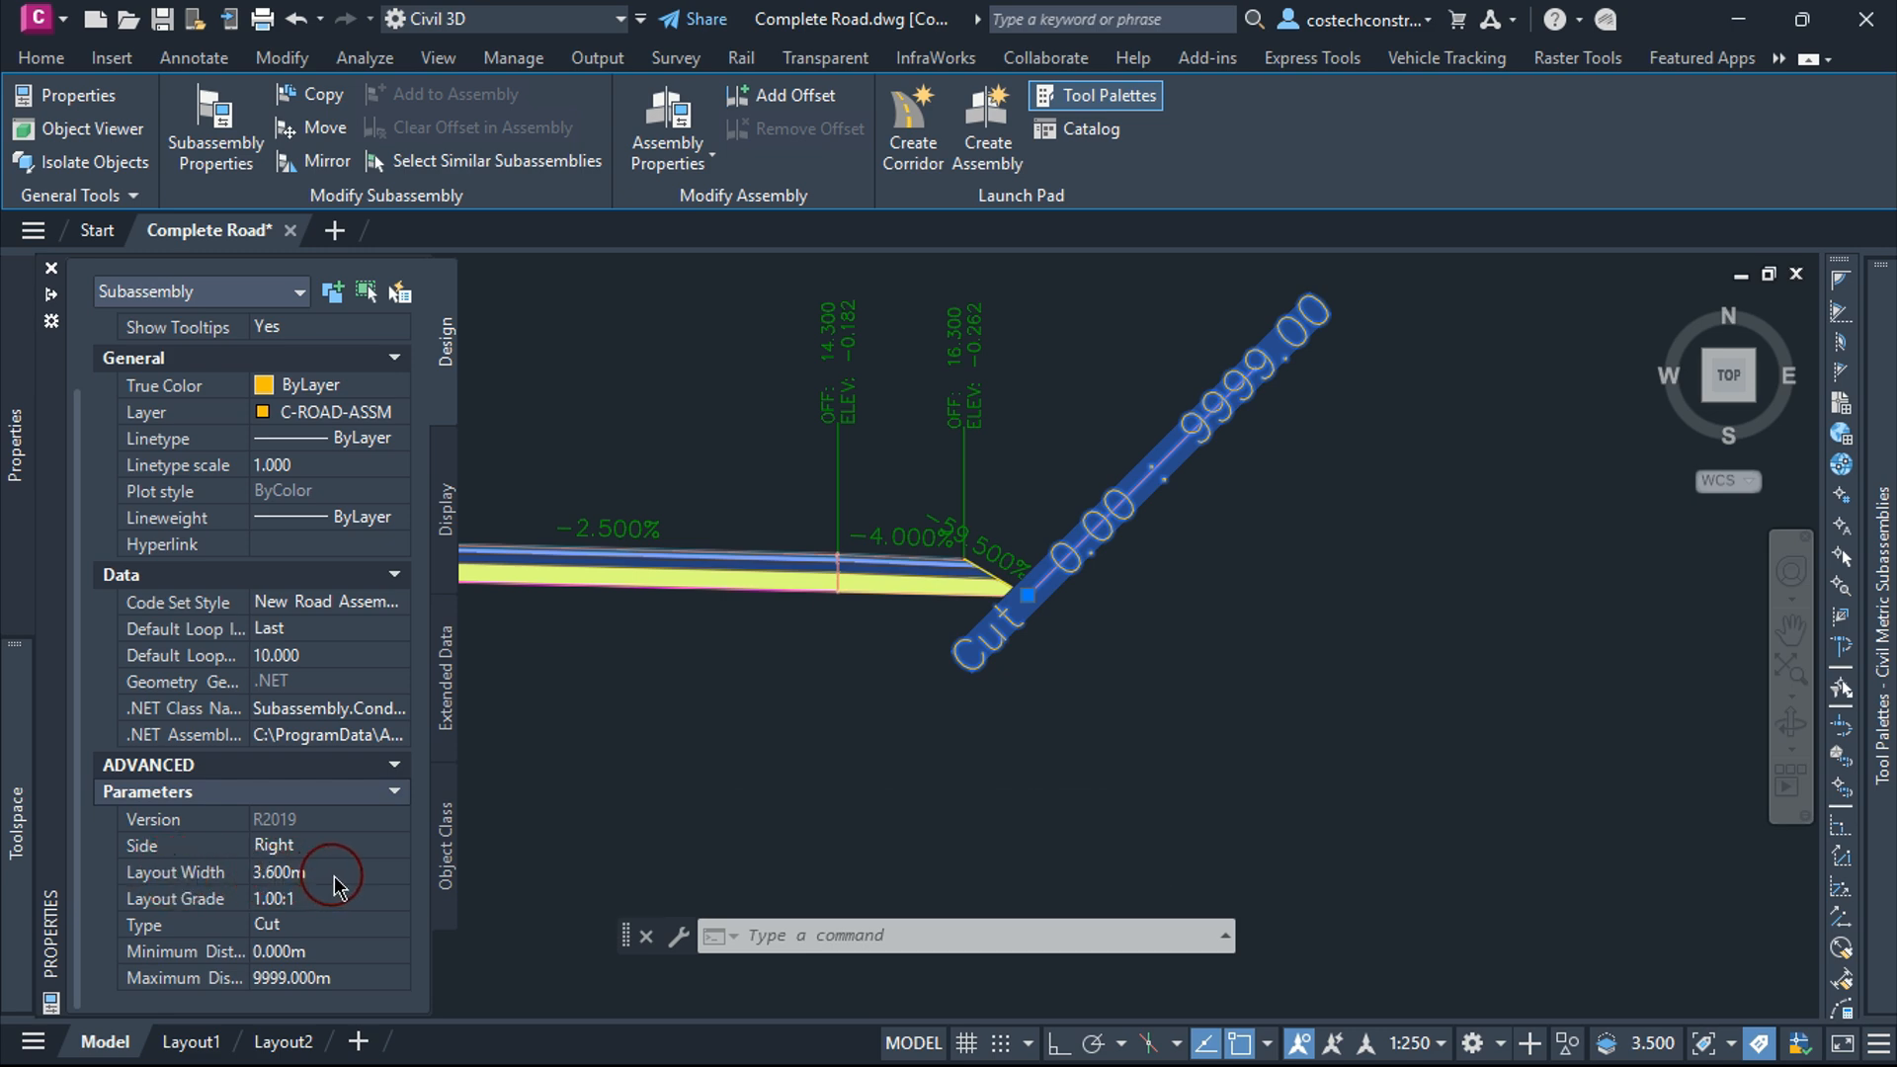
click(334, 874)
text(10)
key(Return)
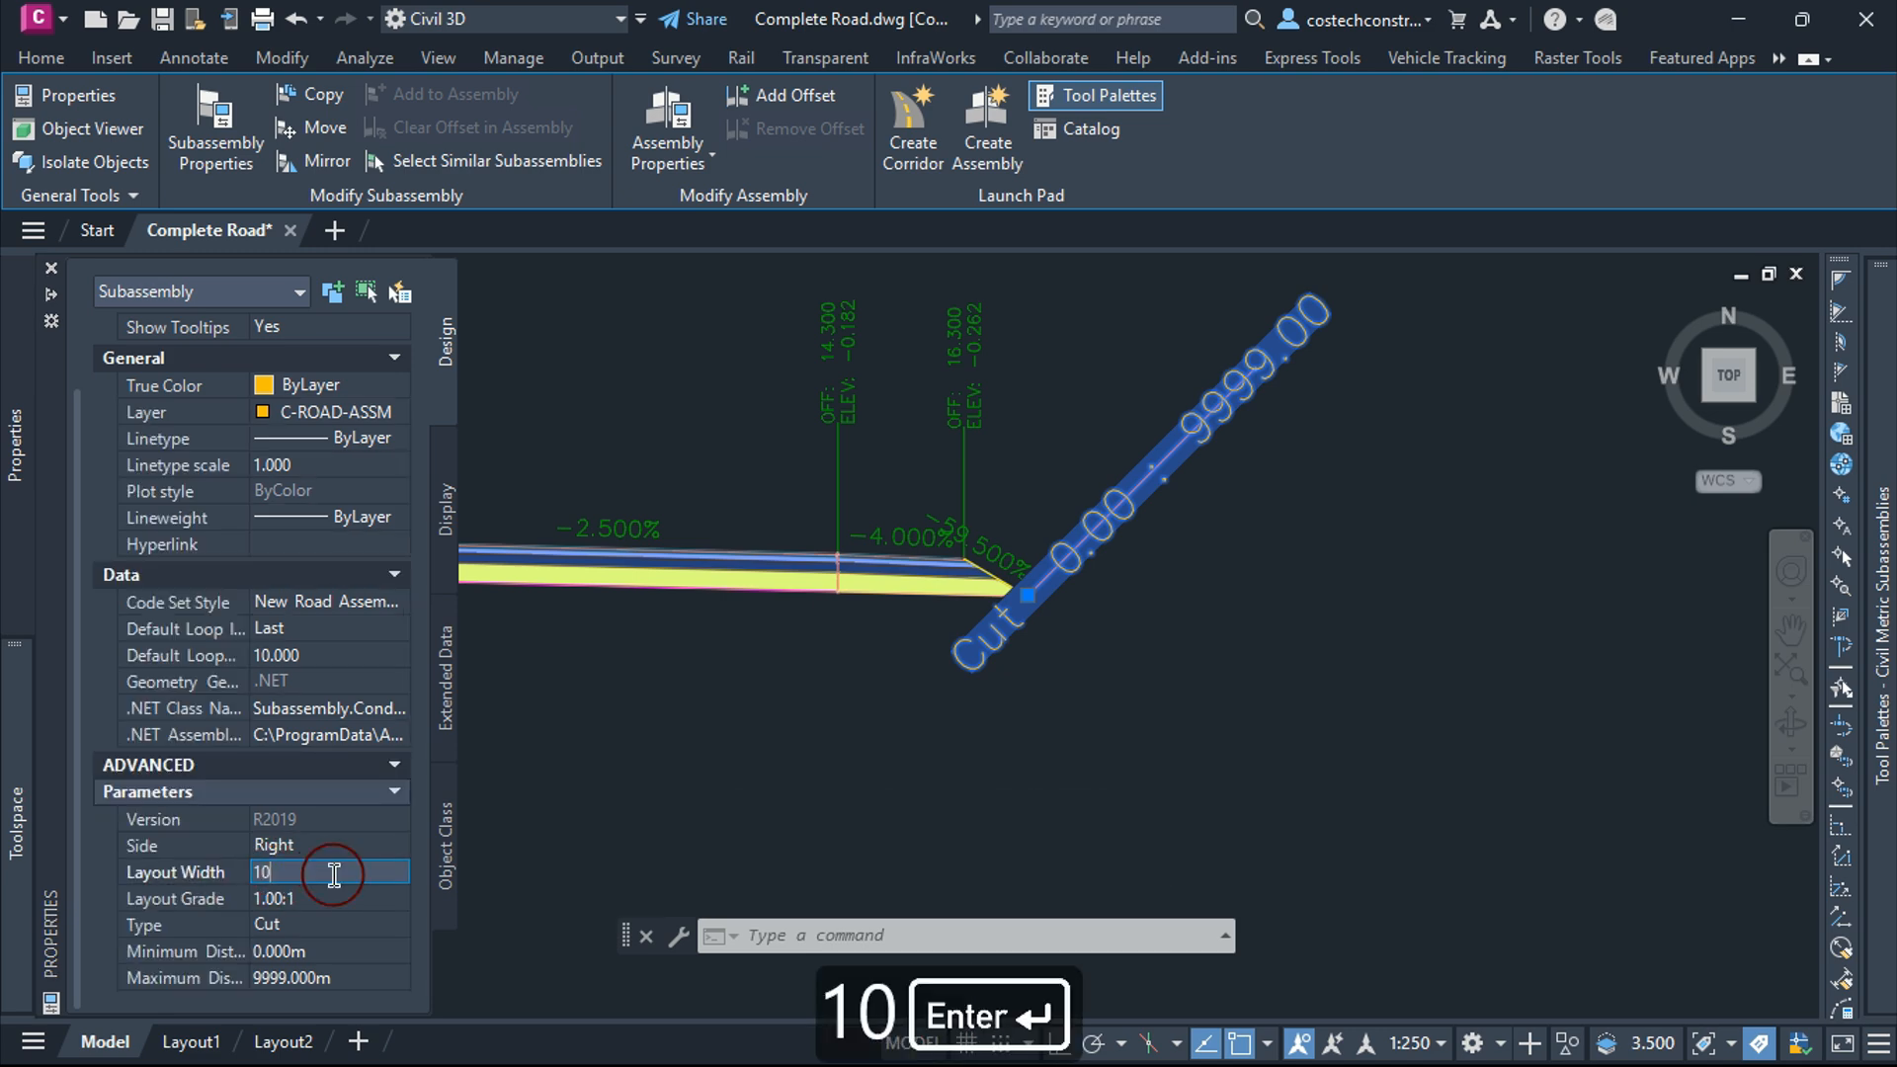
scroll(942, 808, down, 4)
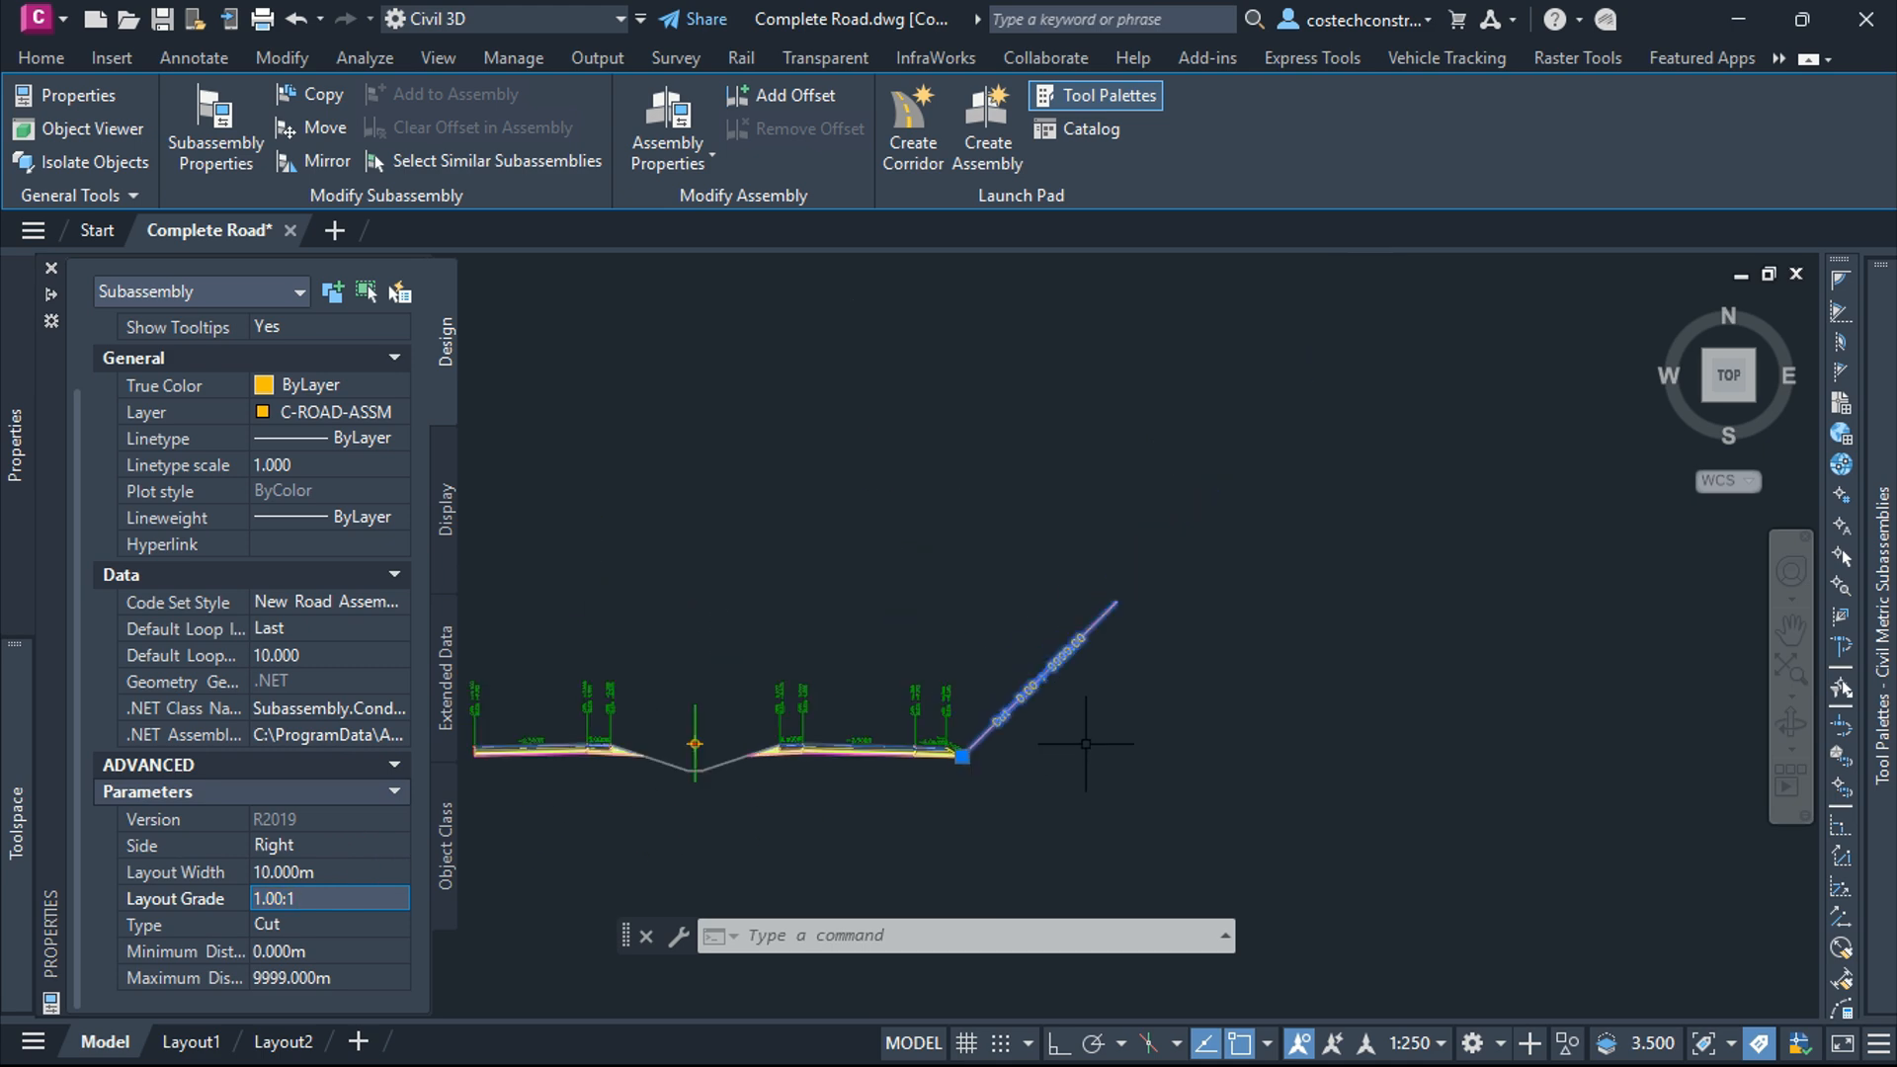
key(Escape)
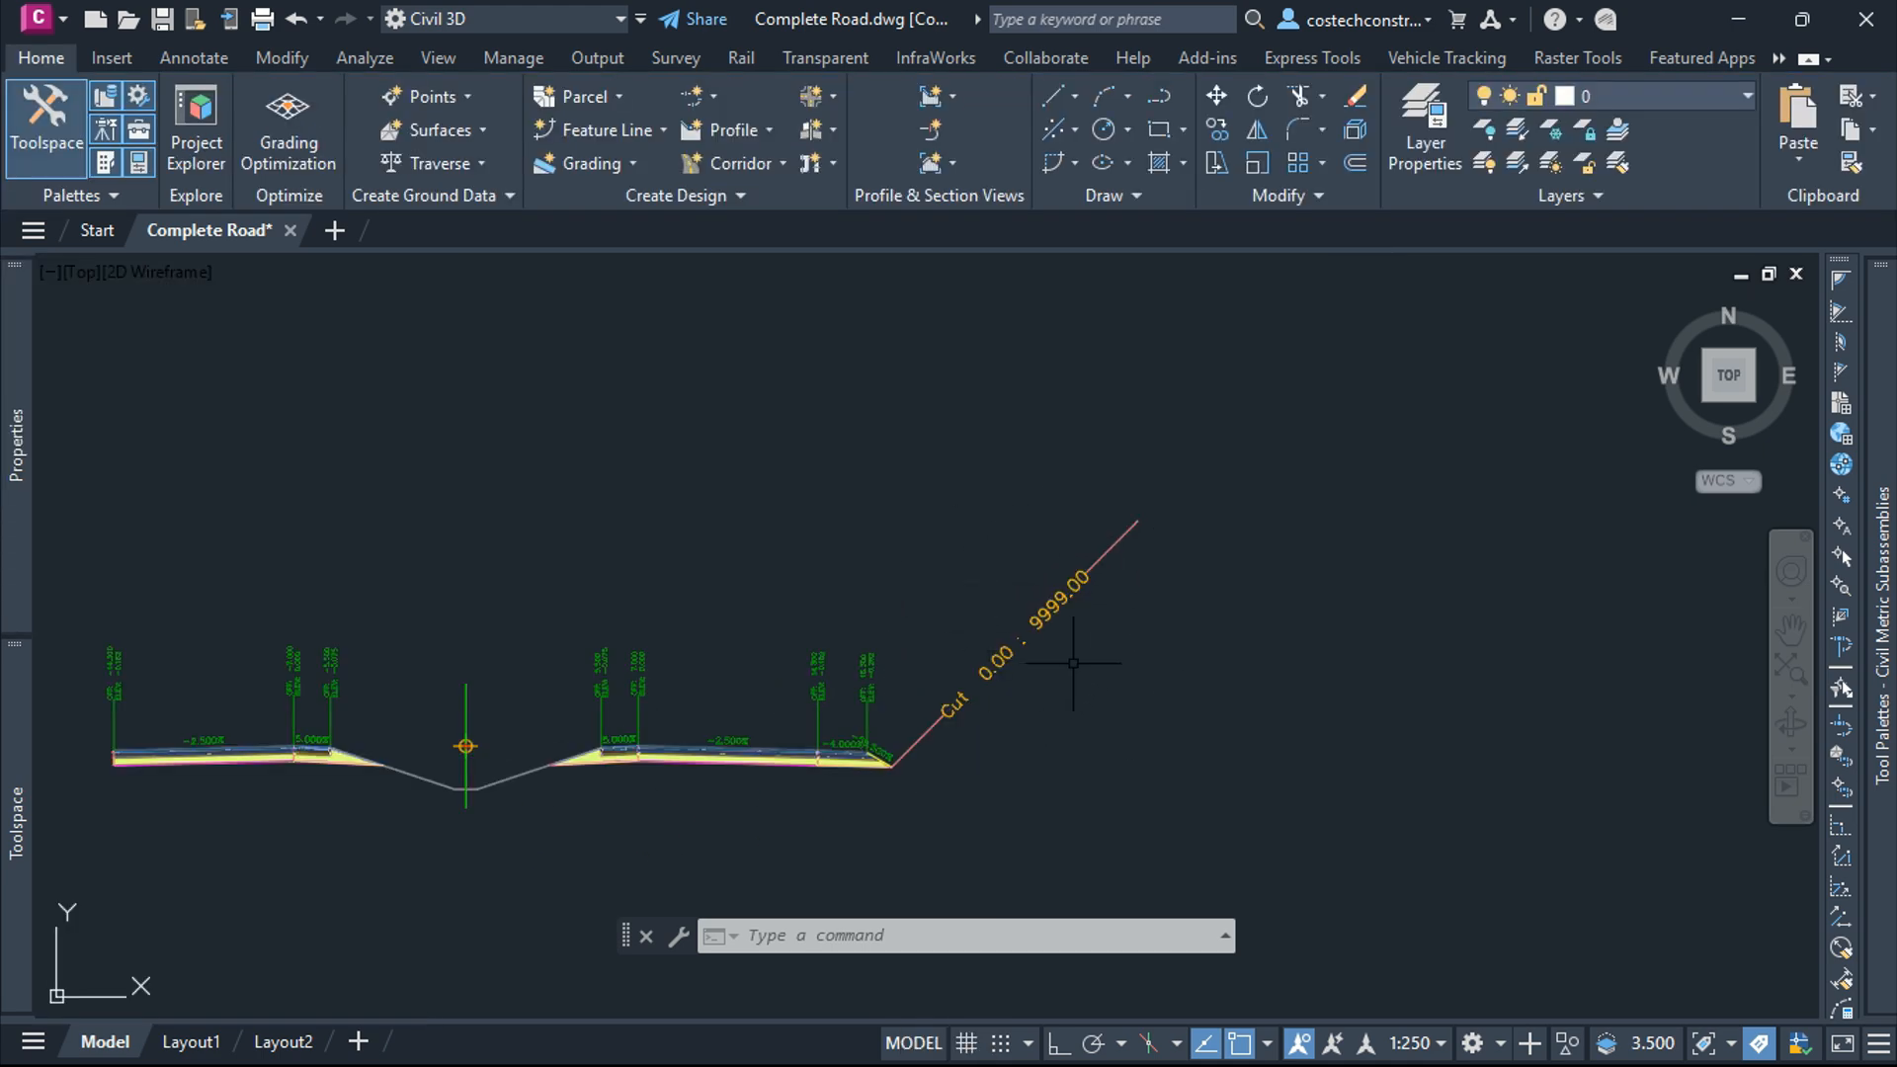
Attach a second ConditionalCutOrFill of type Fill with a Layout Width of 10 m to the same subbase daylight point on the right shoulder
click(1885, 629)
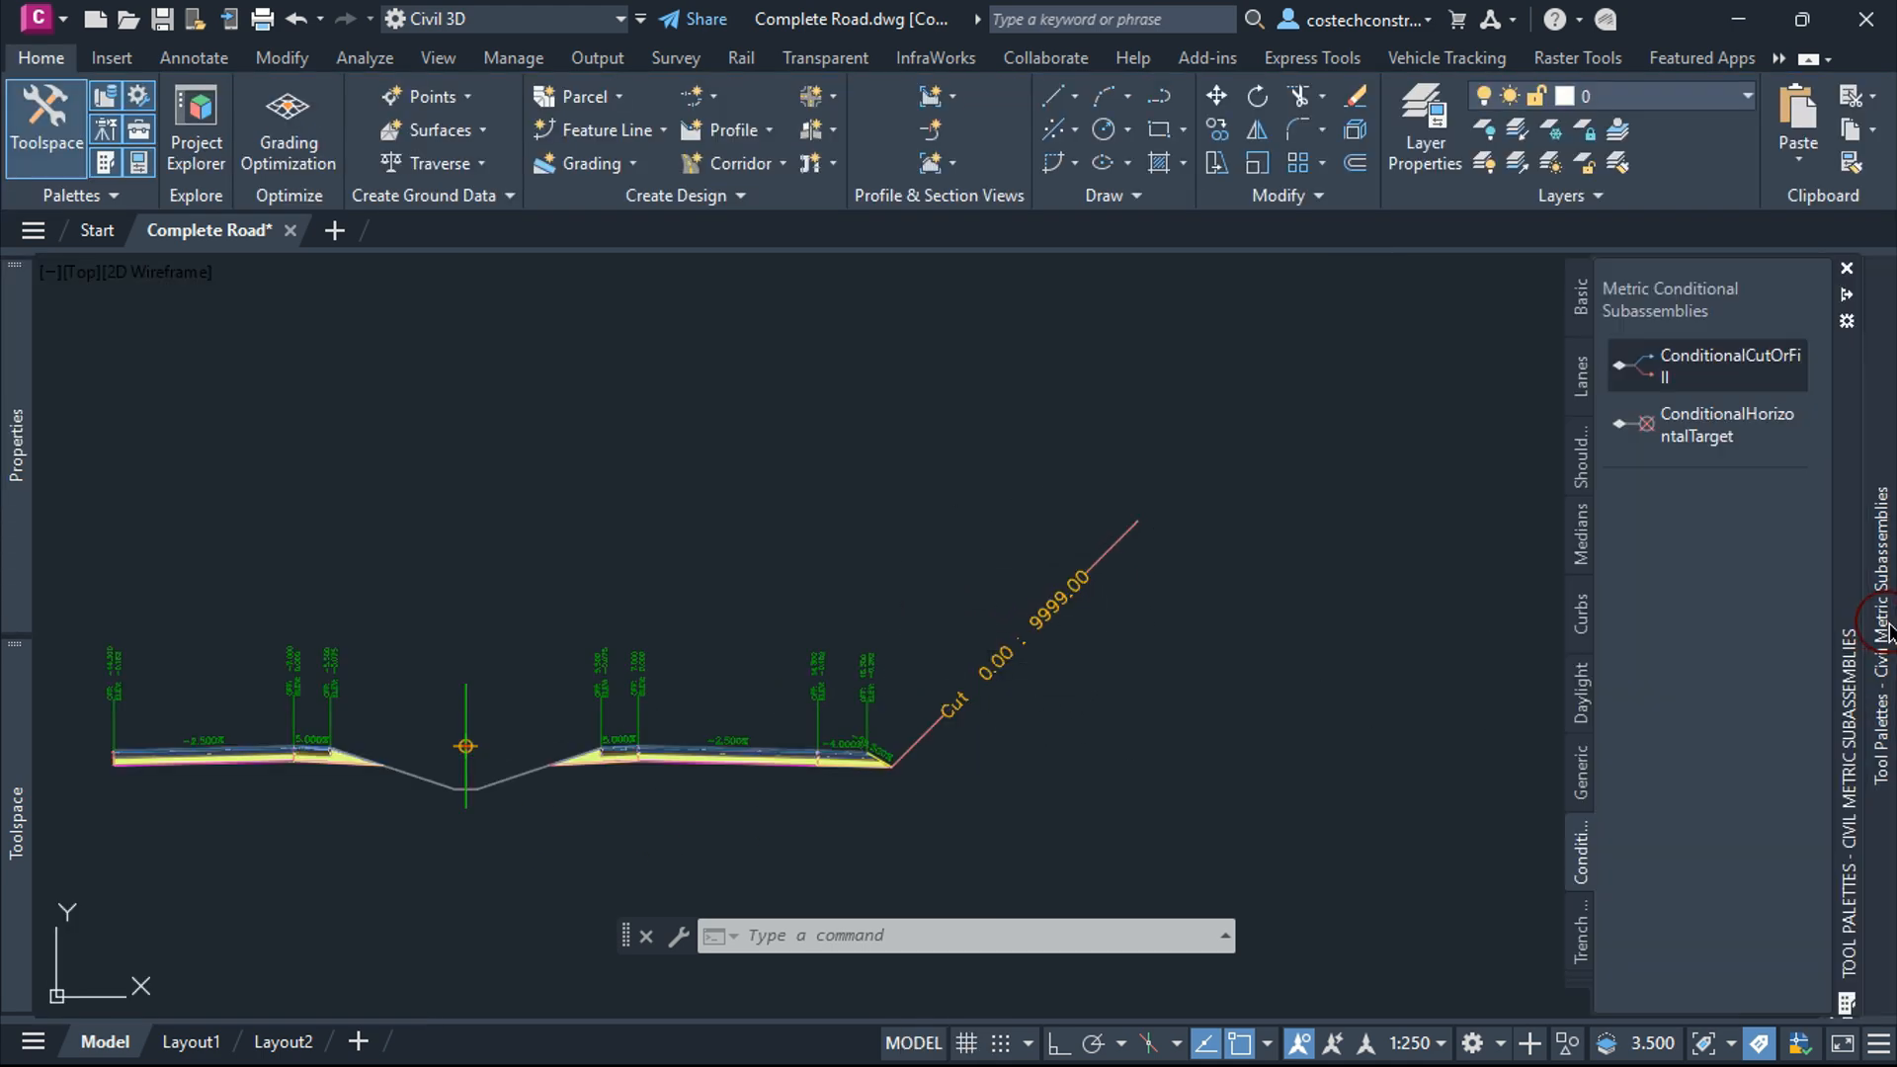
click(1691, 366)
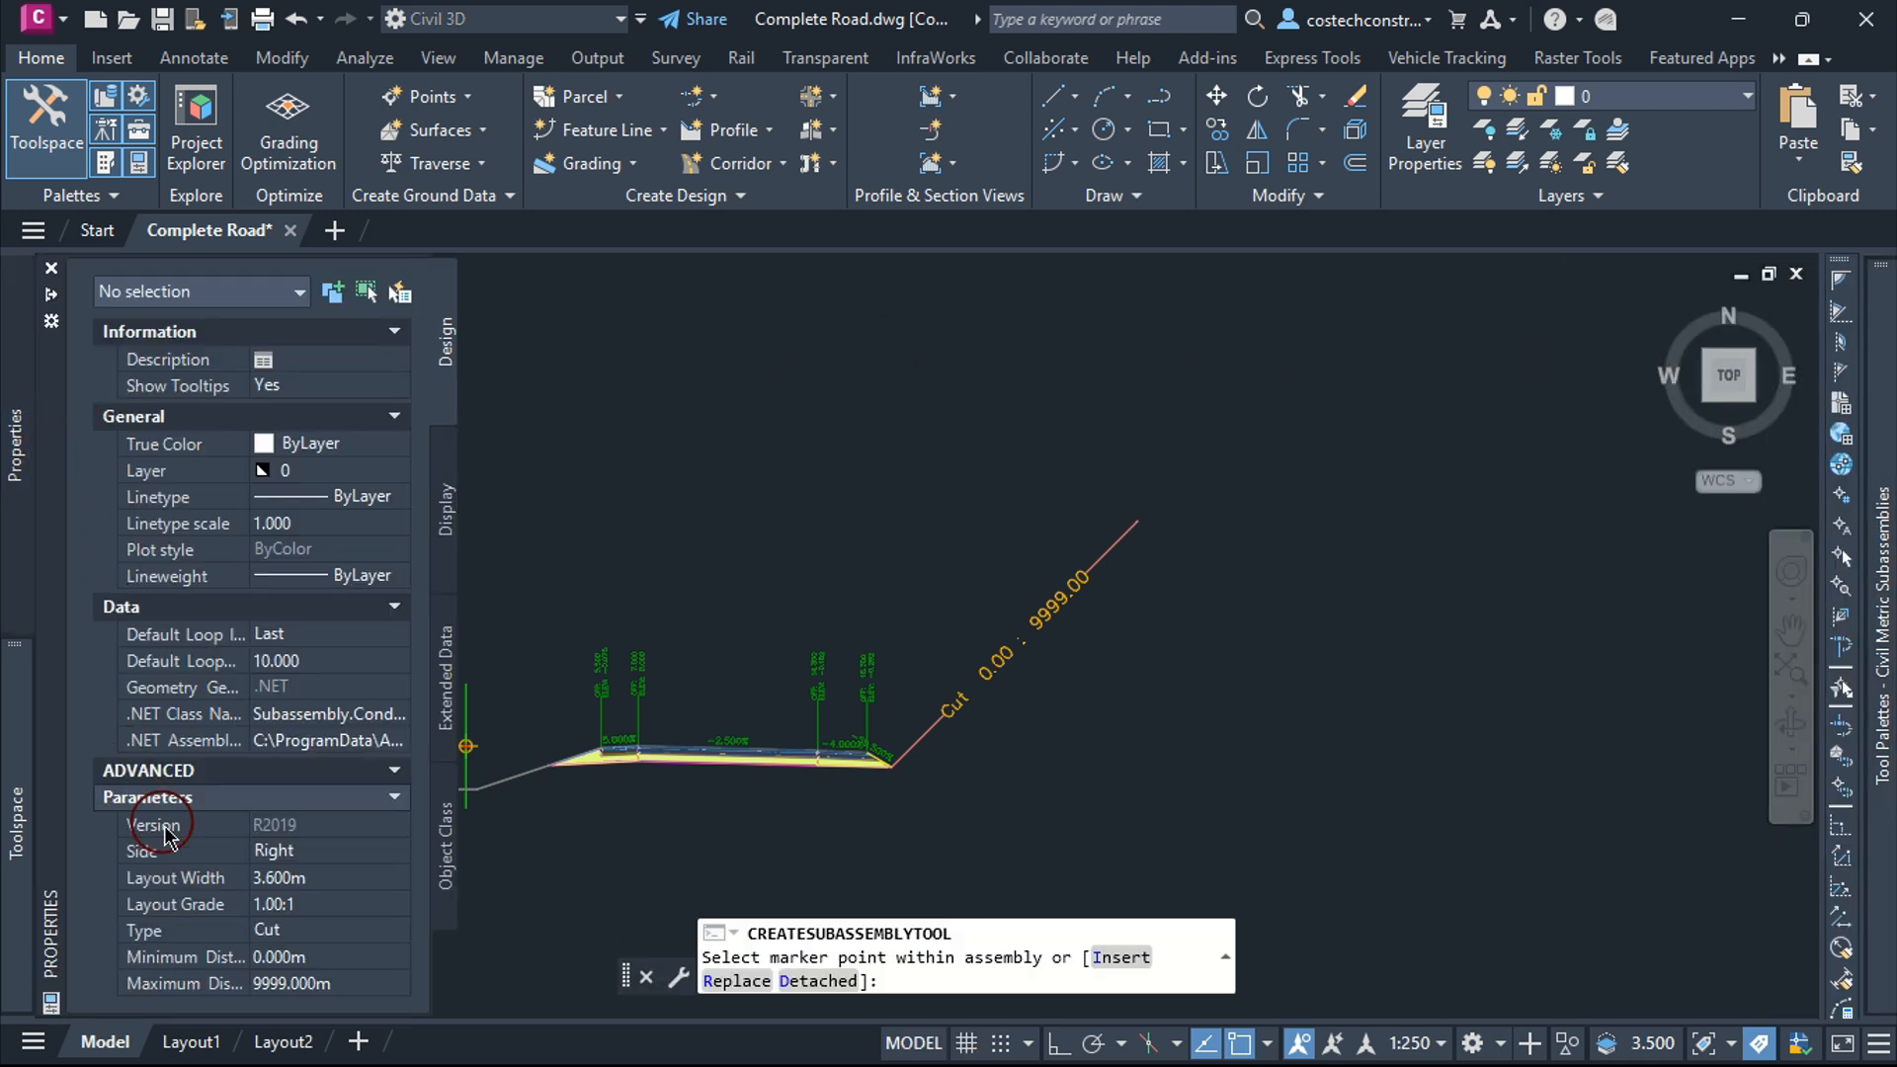
click(318, 929)
click(395, 930)
click(296, 983)
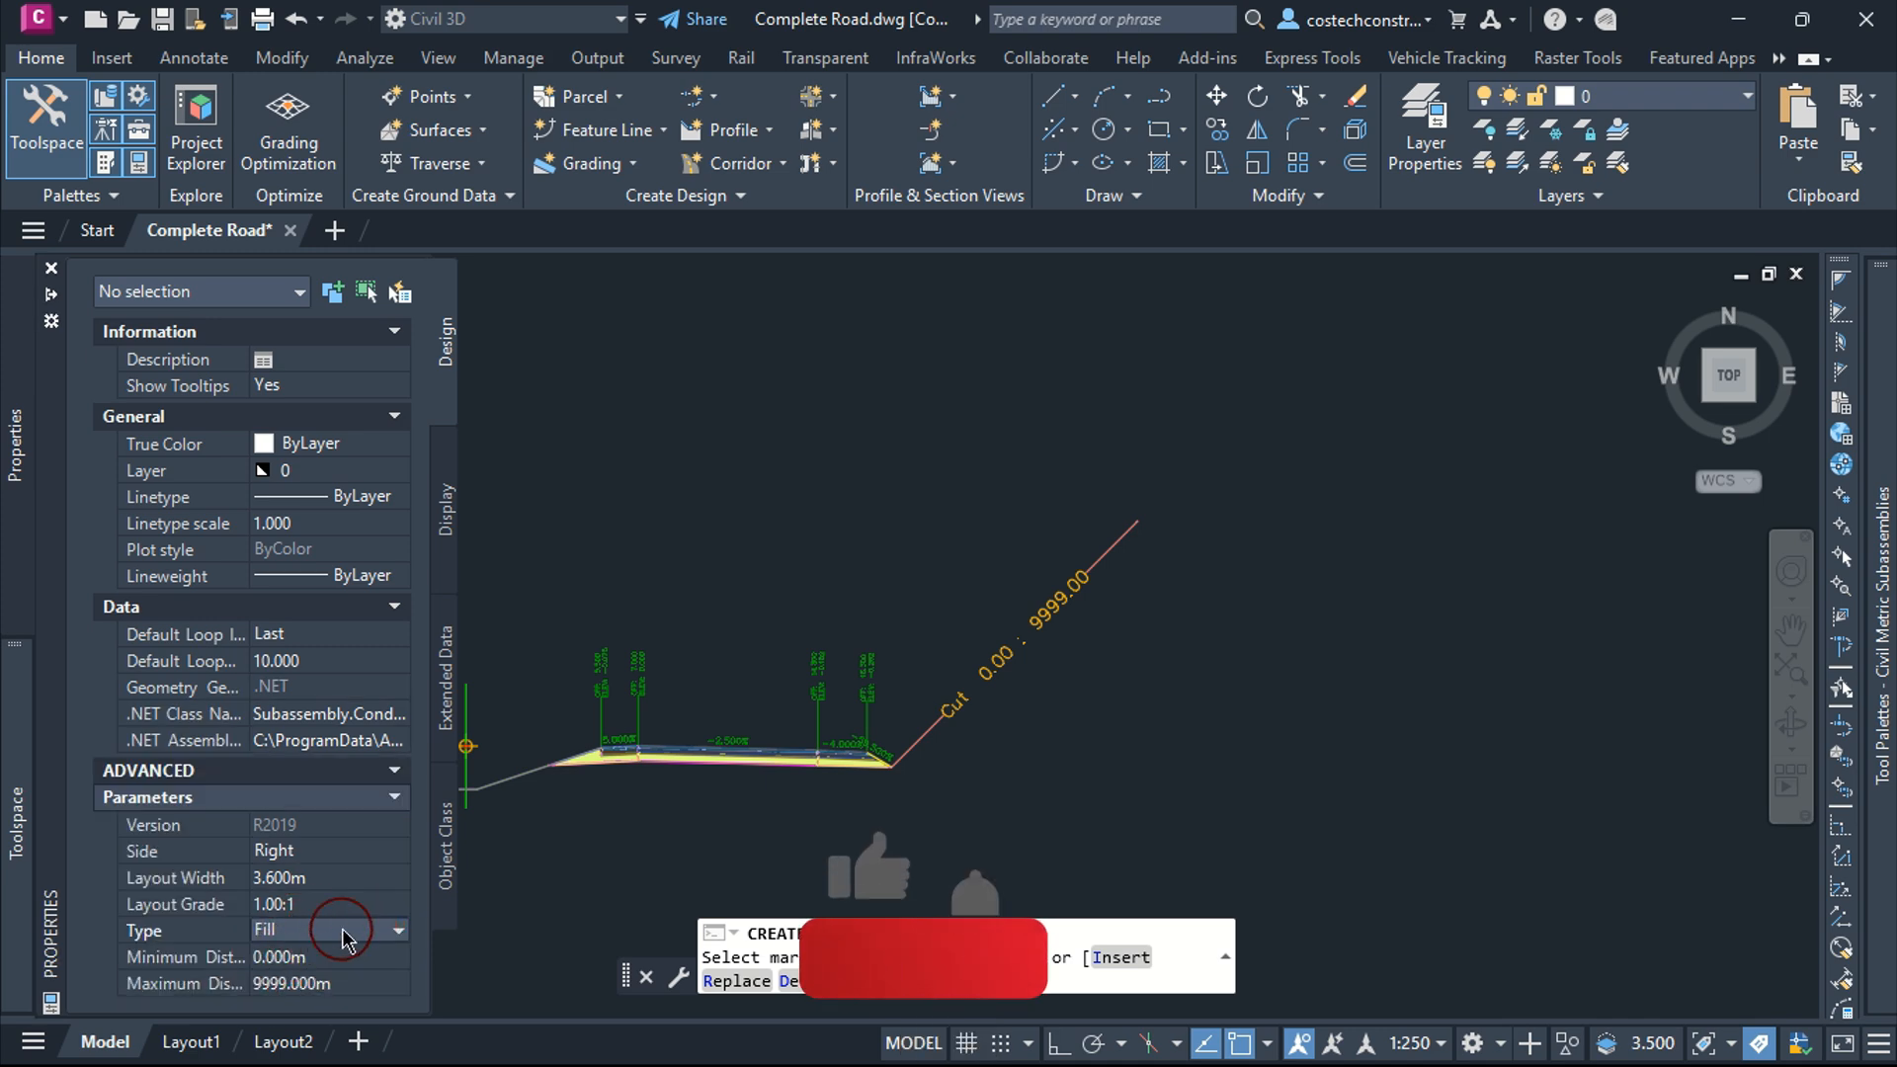
click(342, 877)
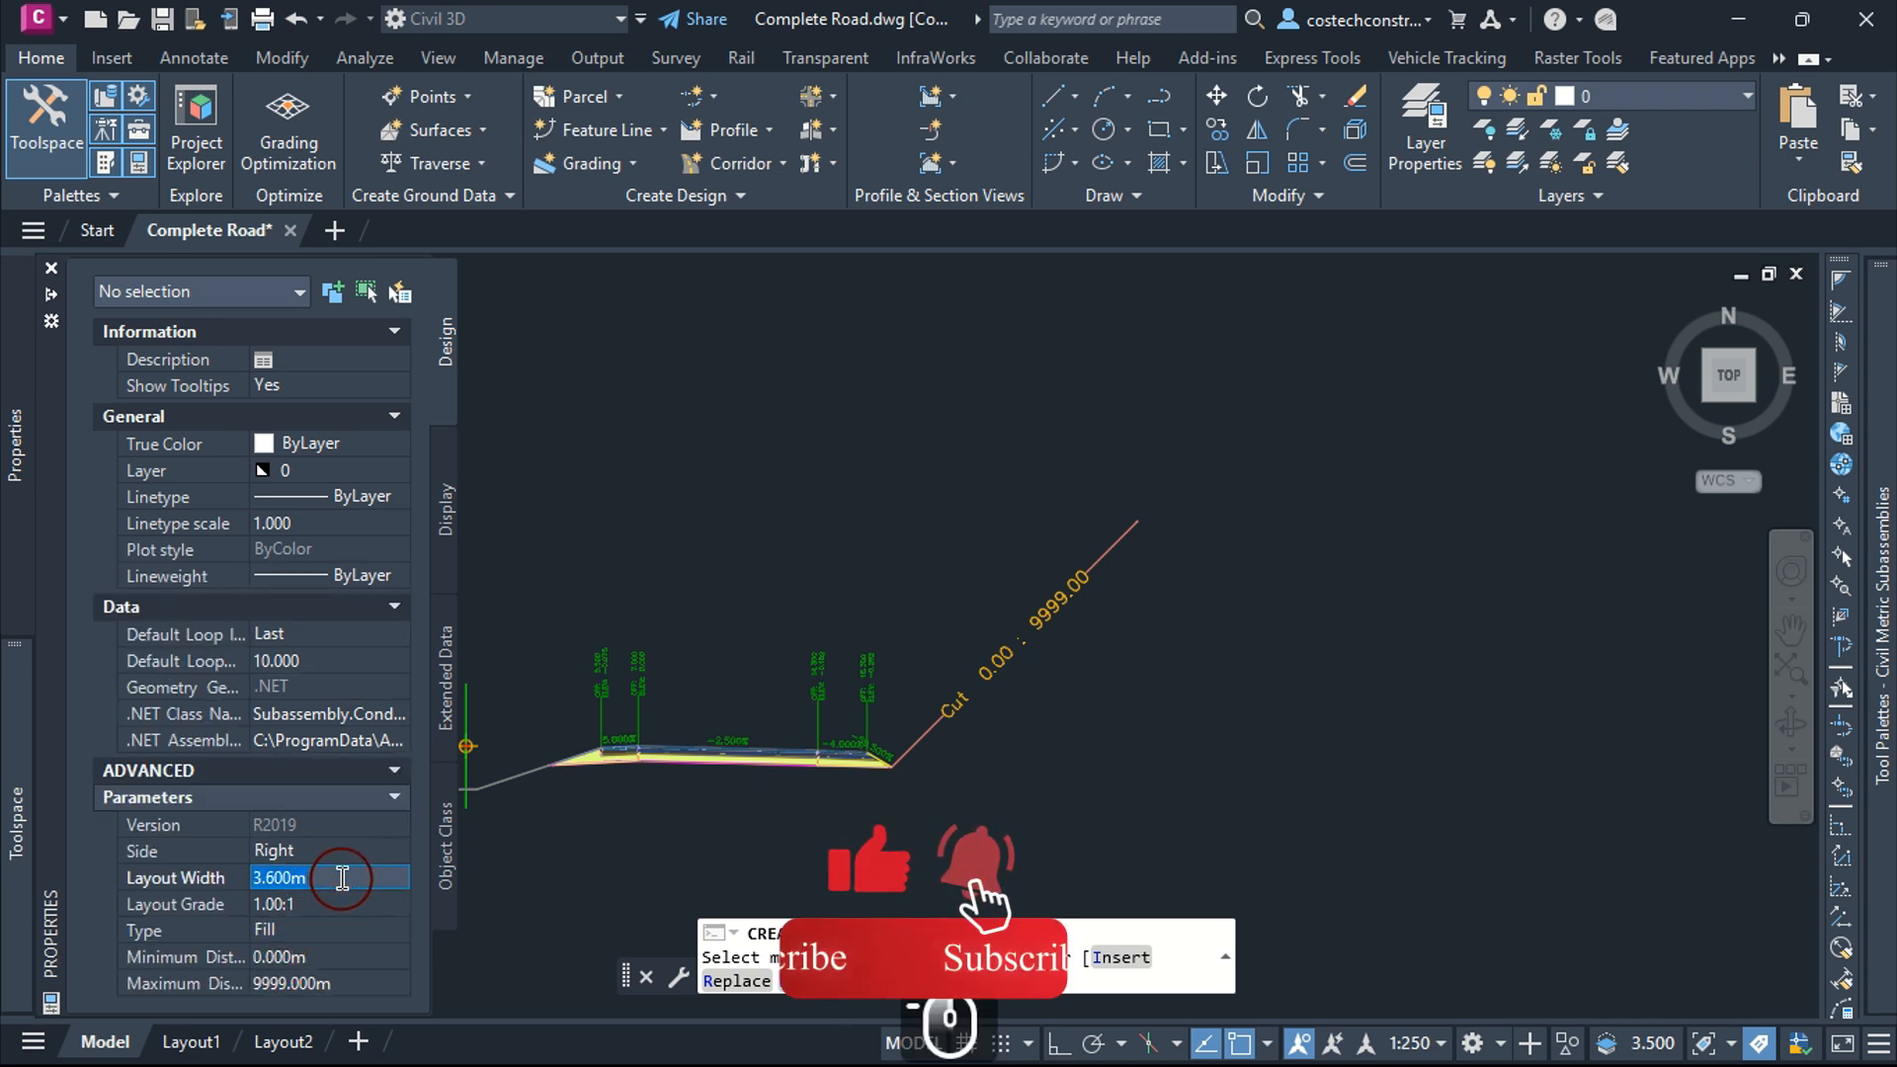
text(10)
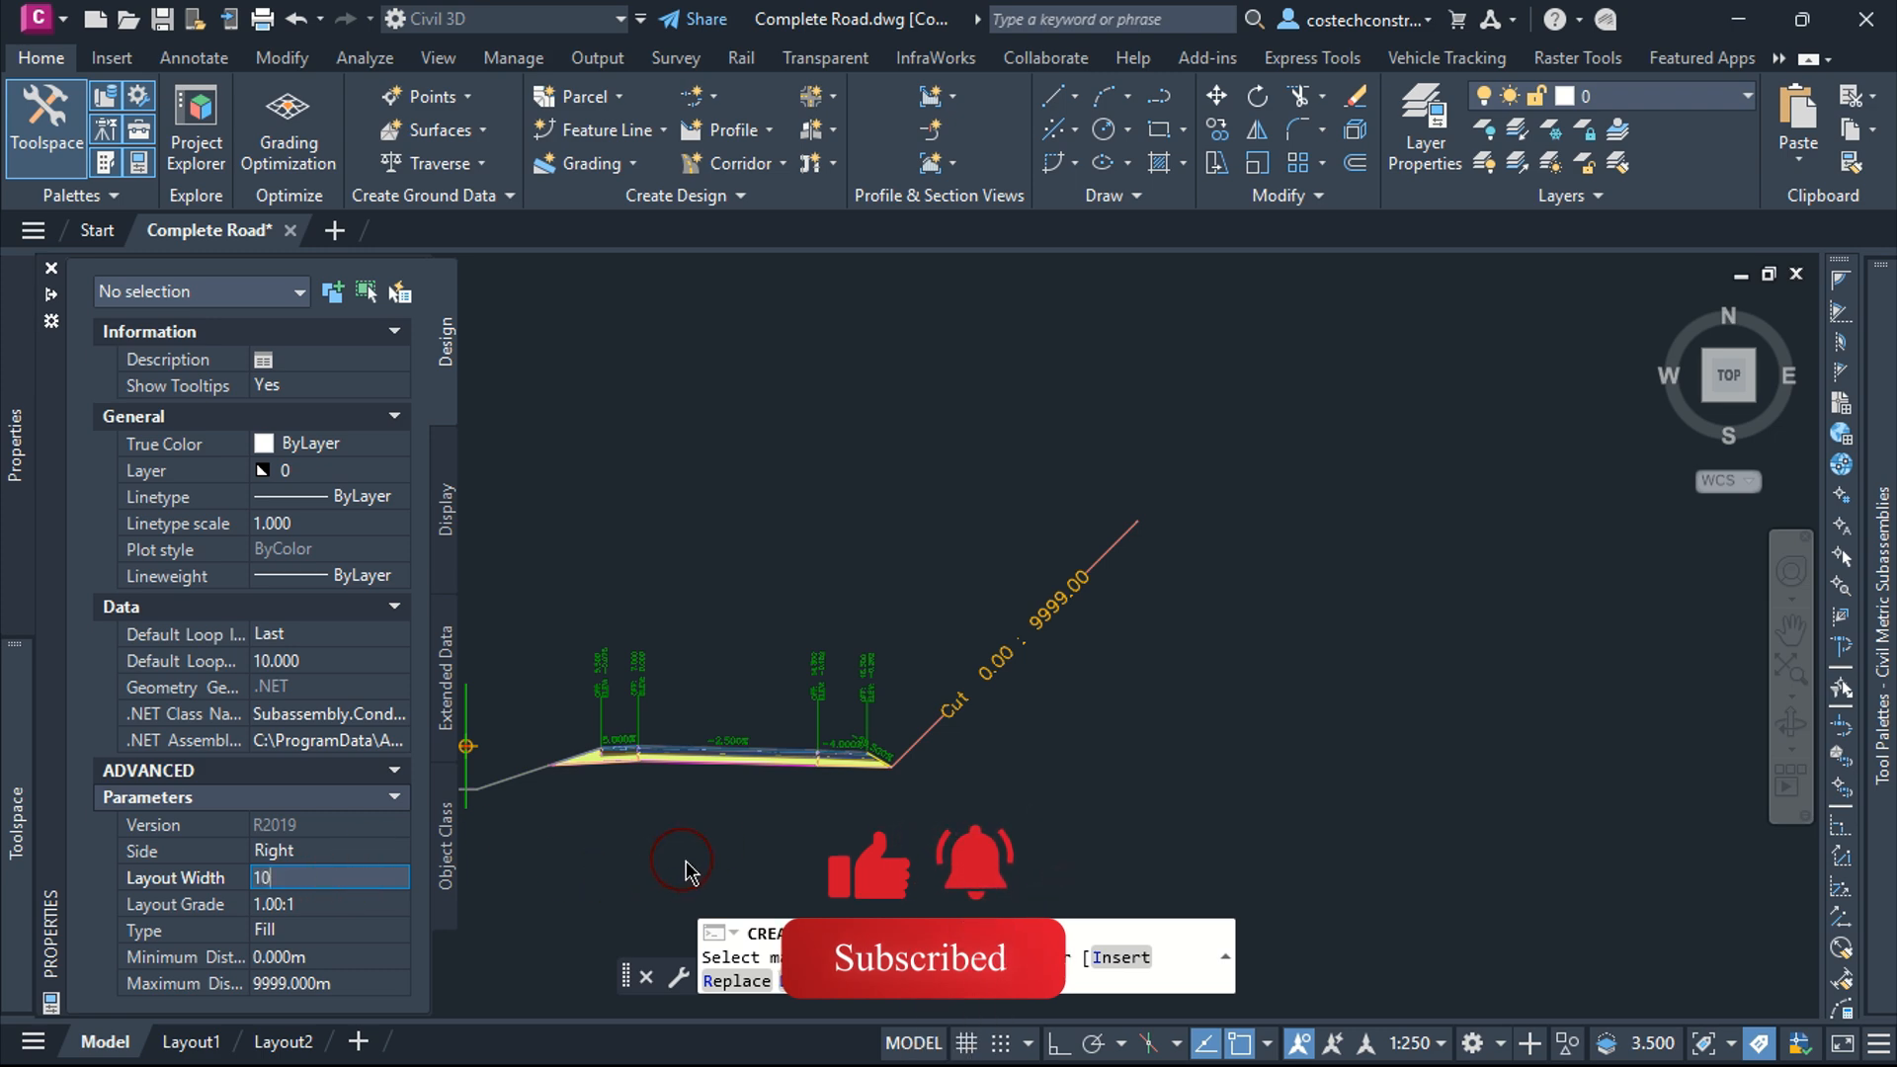
scroll(899, 767, up, 6)
scroll(974, 783, up, 5)
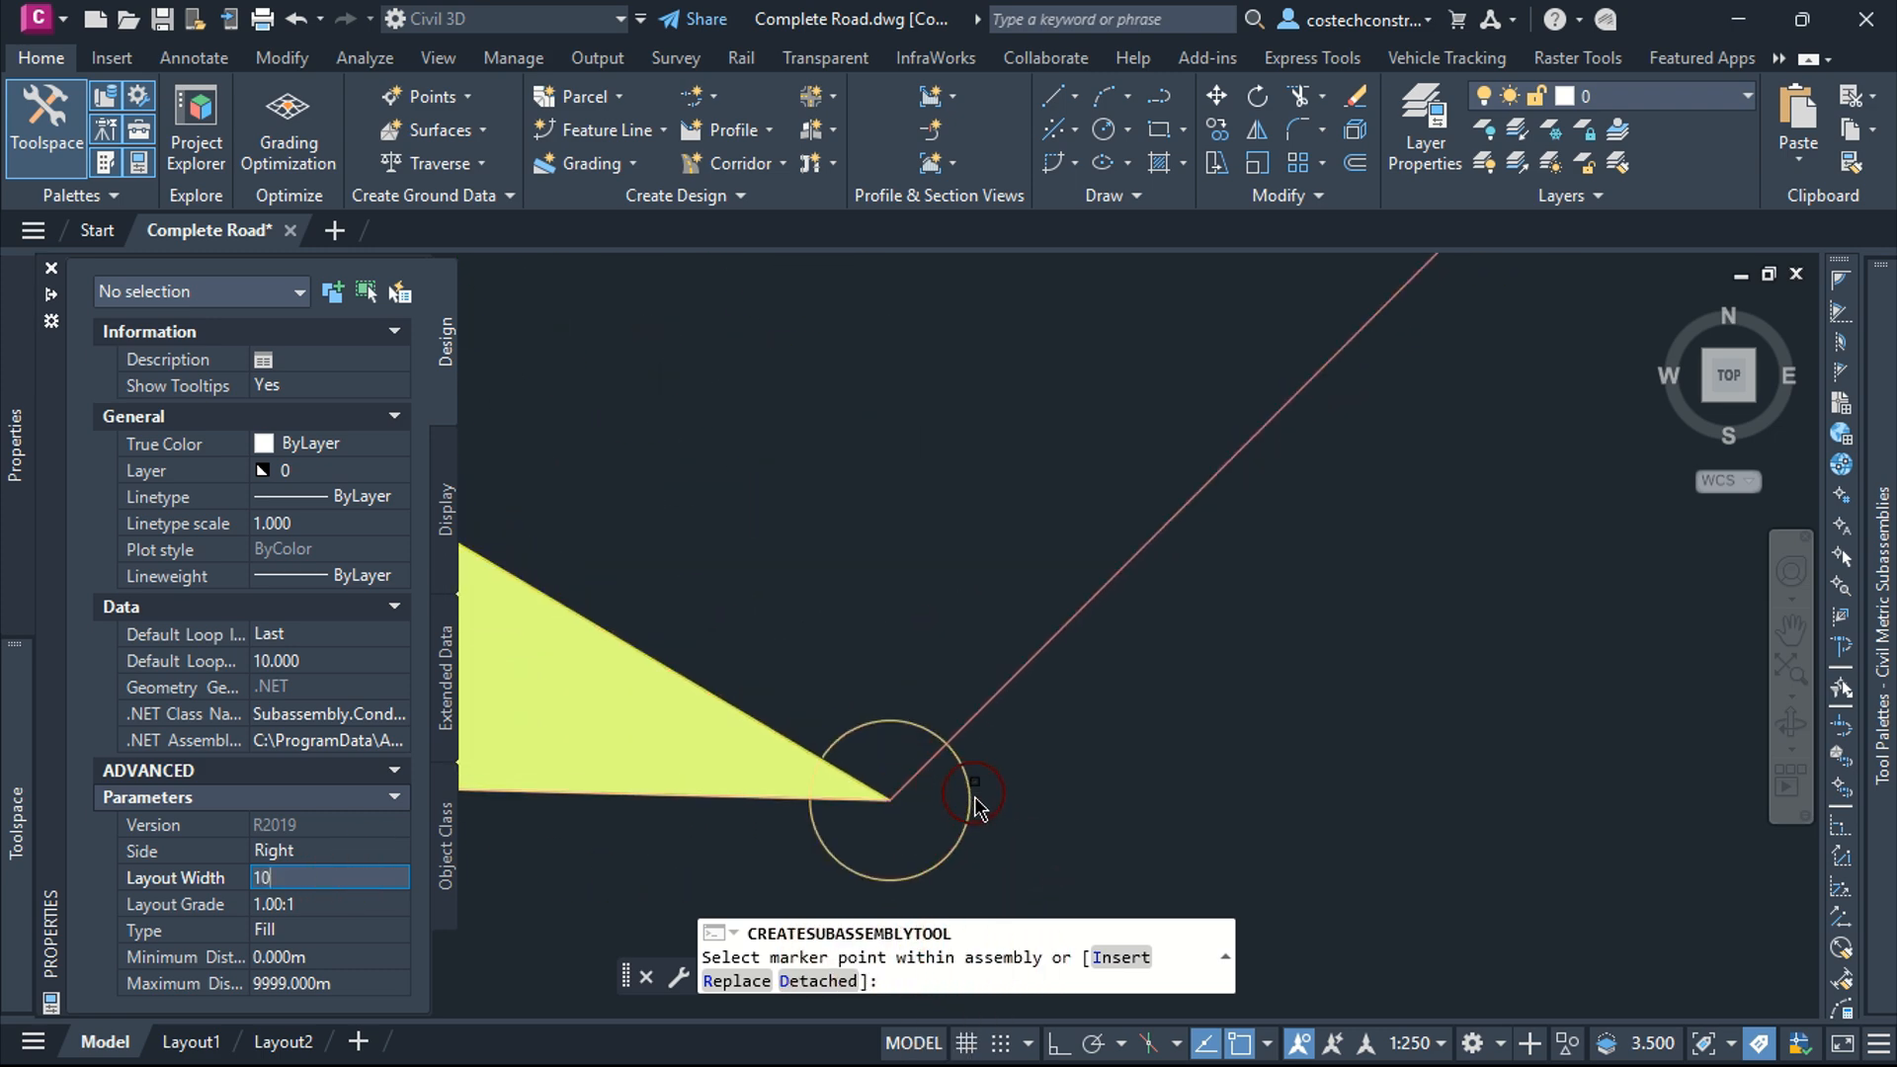
click(968, 835)
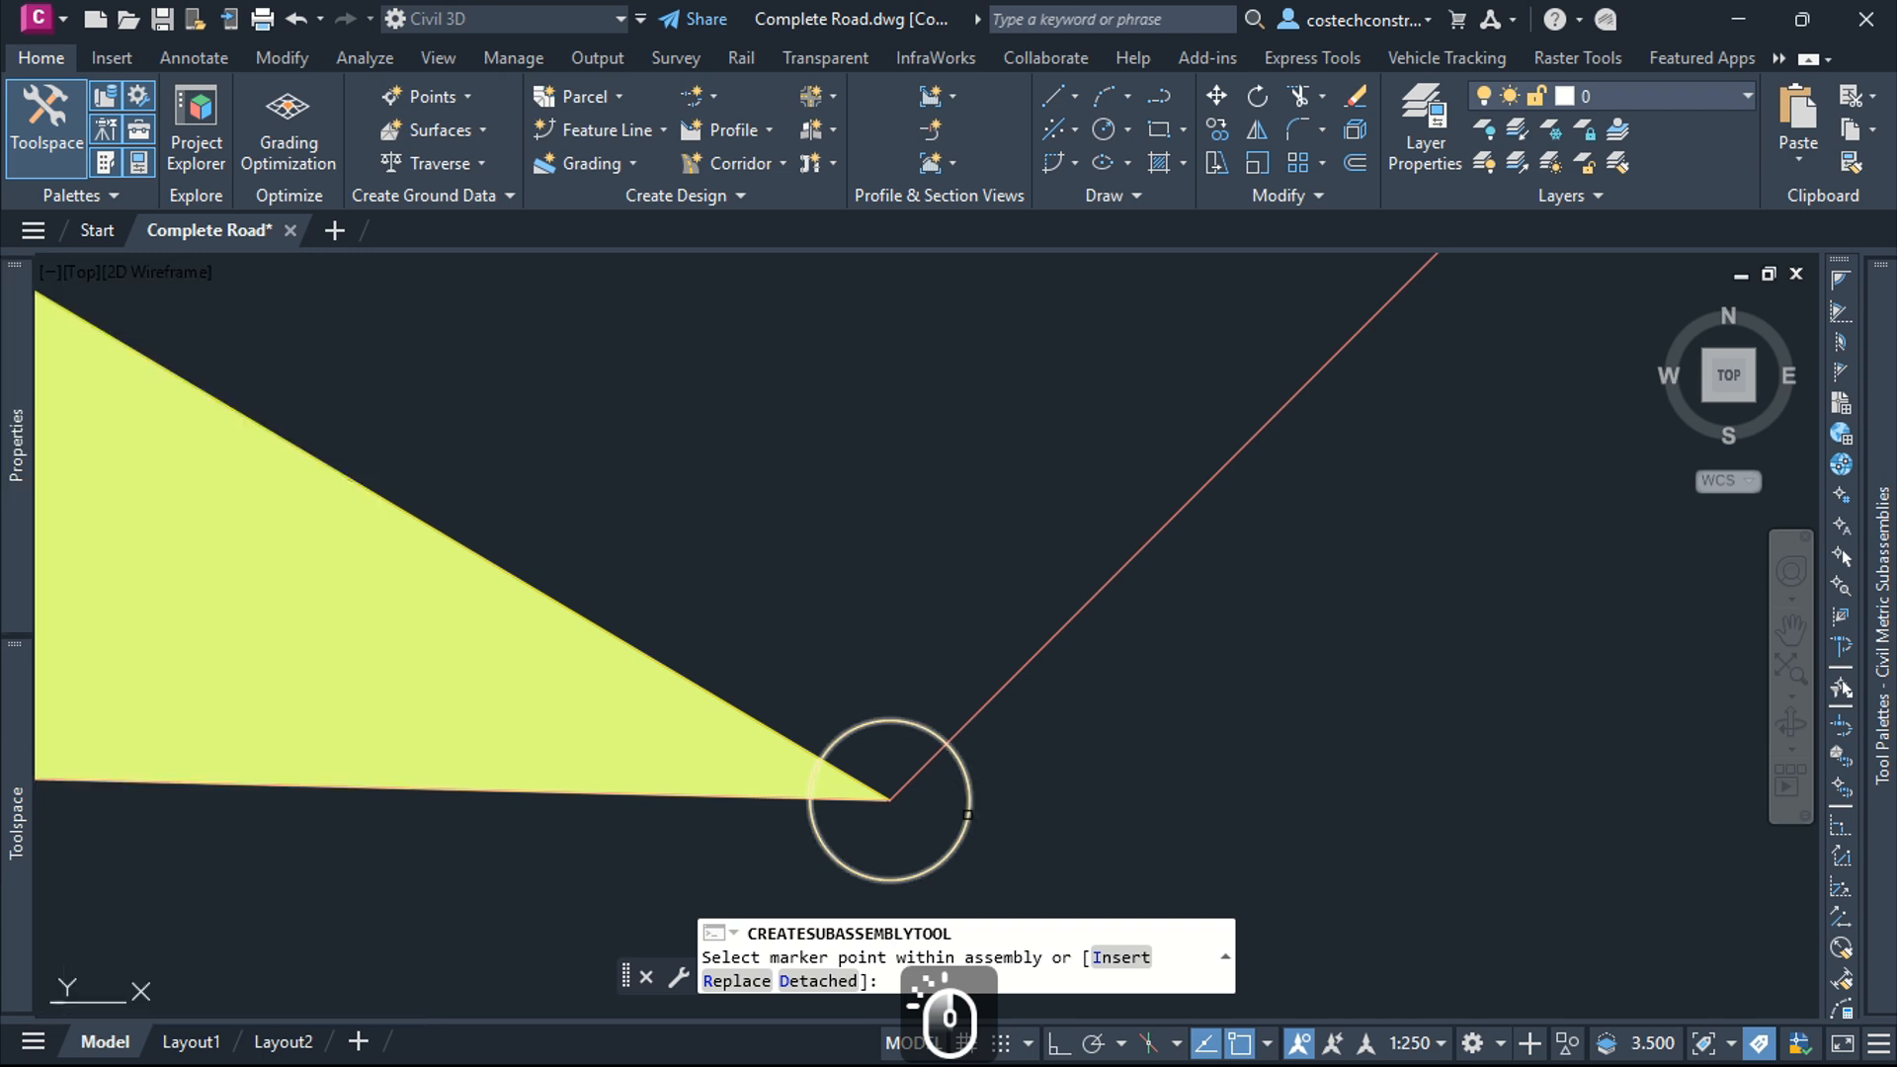
End the subassembly placement and examine the Cut and Fill conditional branches at the right outer shoulder
scroll(967, 814, down, 8)
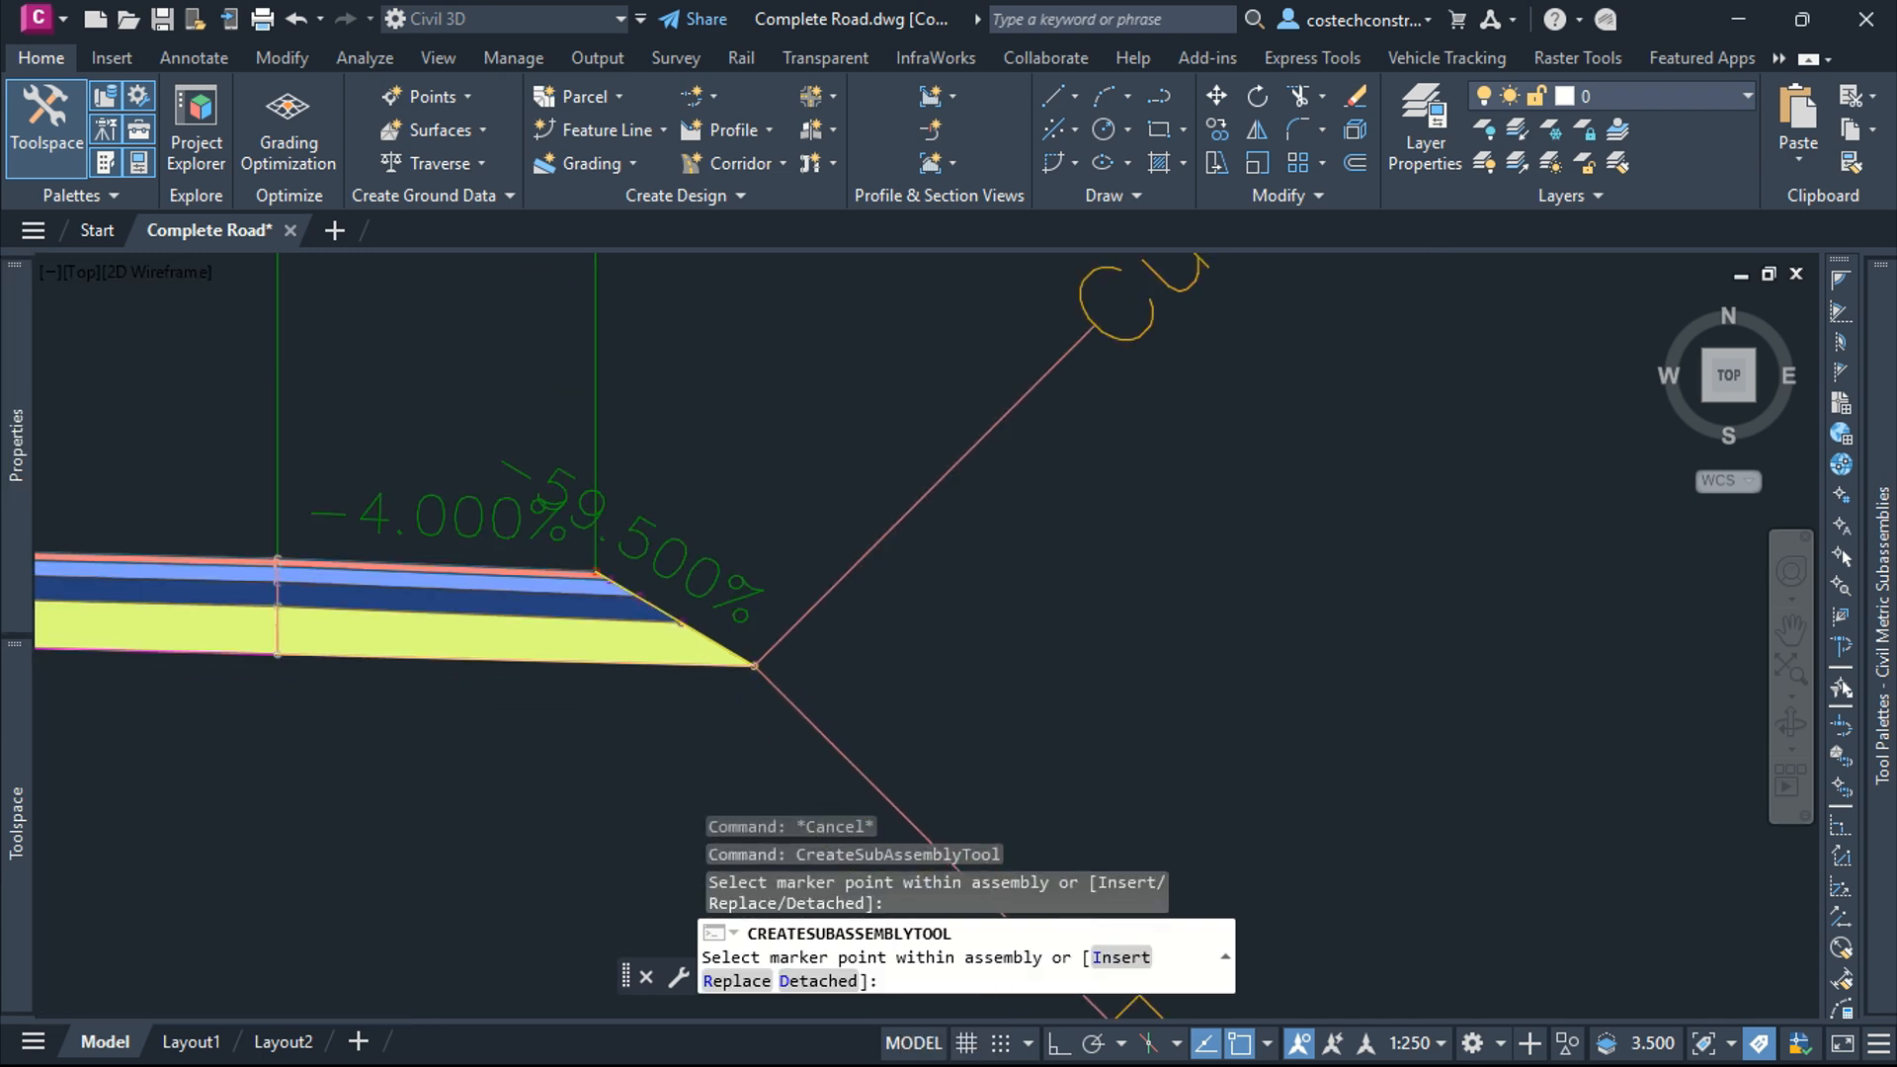
key(Escape)
key(Escape)
scroll(880, 750, up, 2)
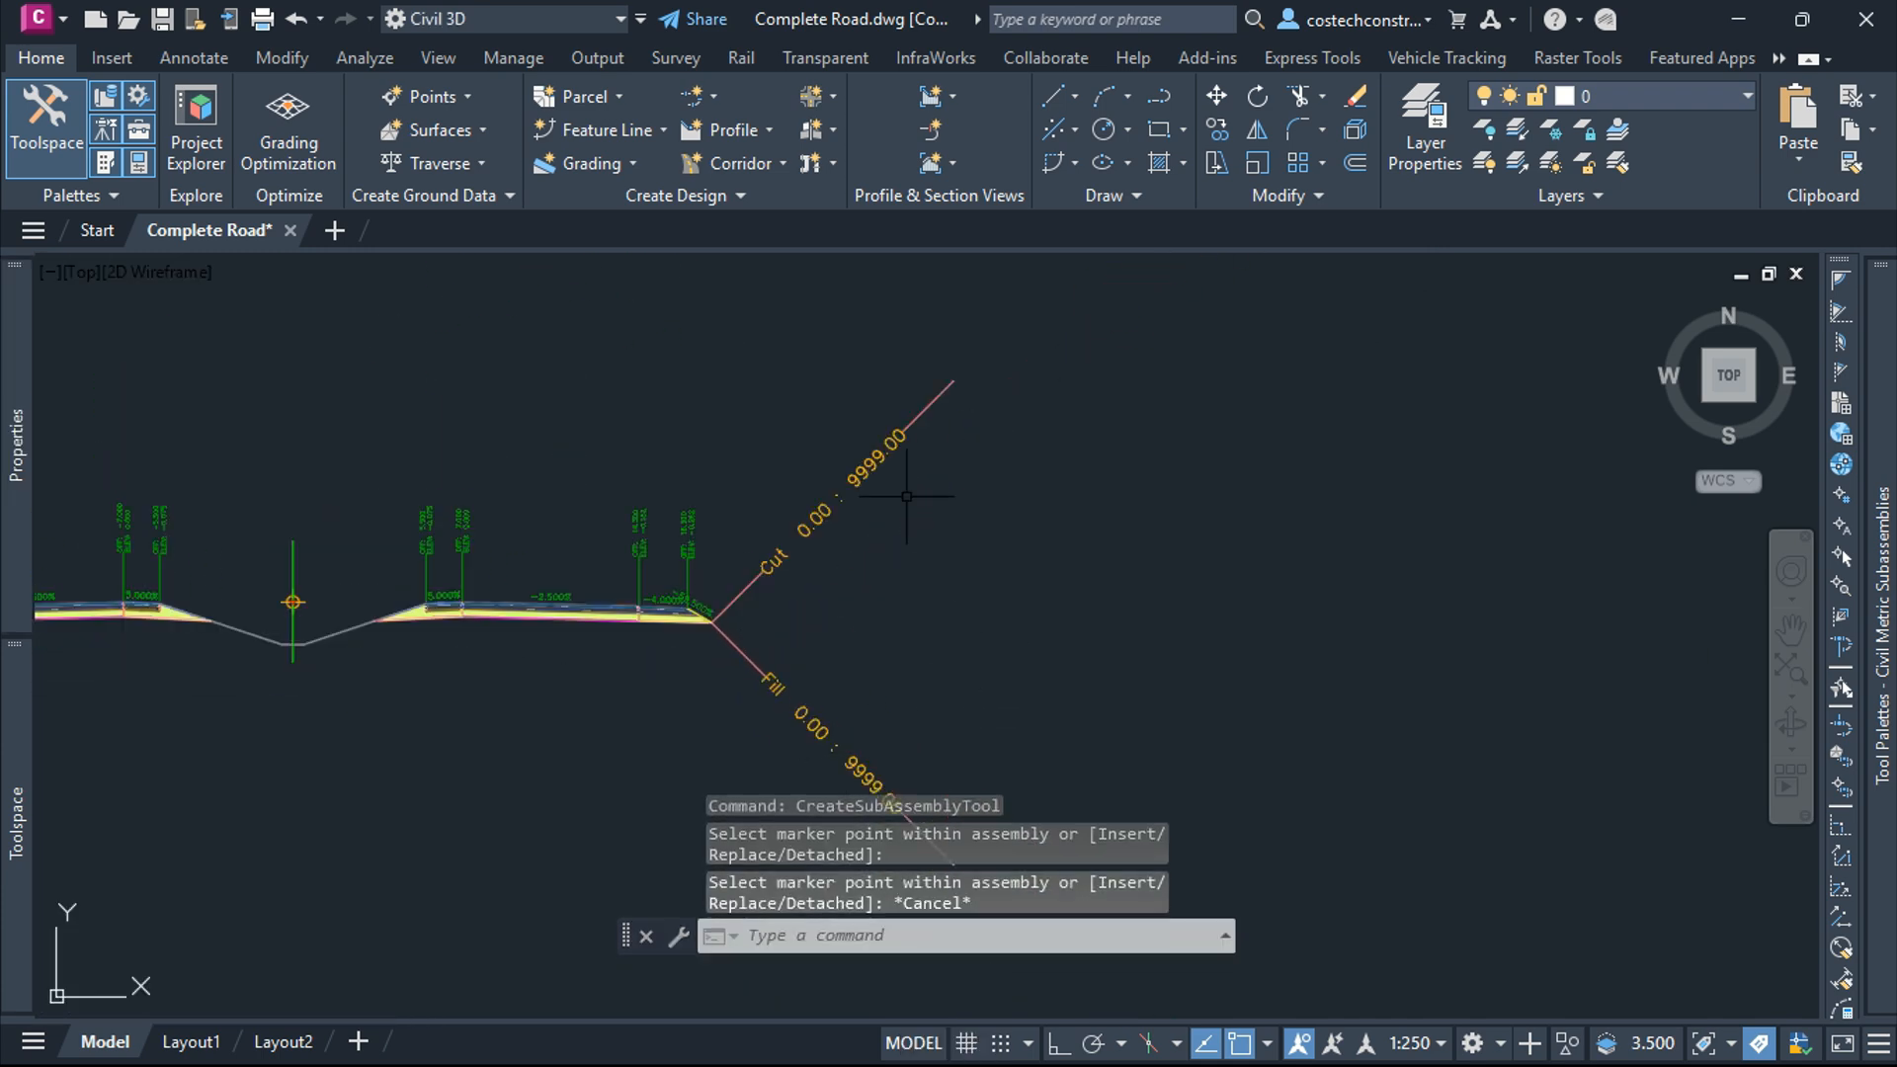
scroll(1012, 618, down, 3)
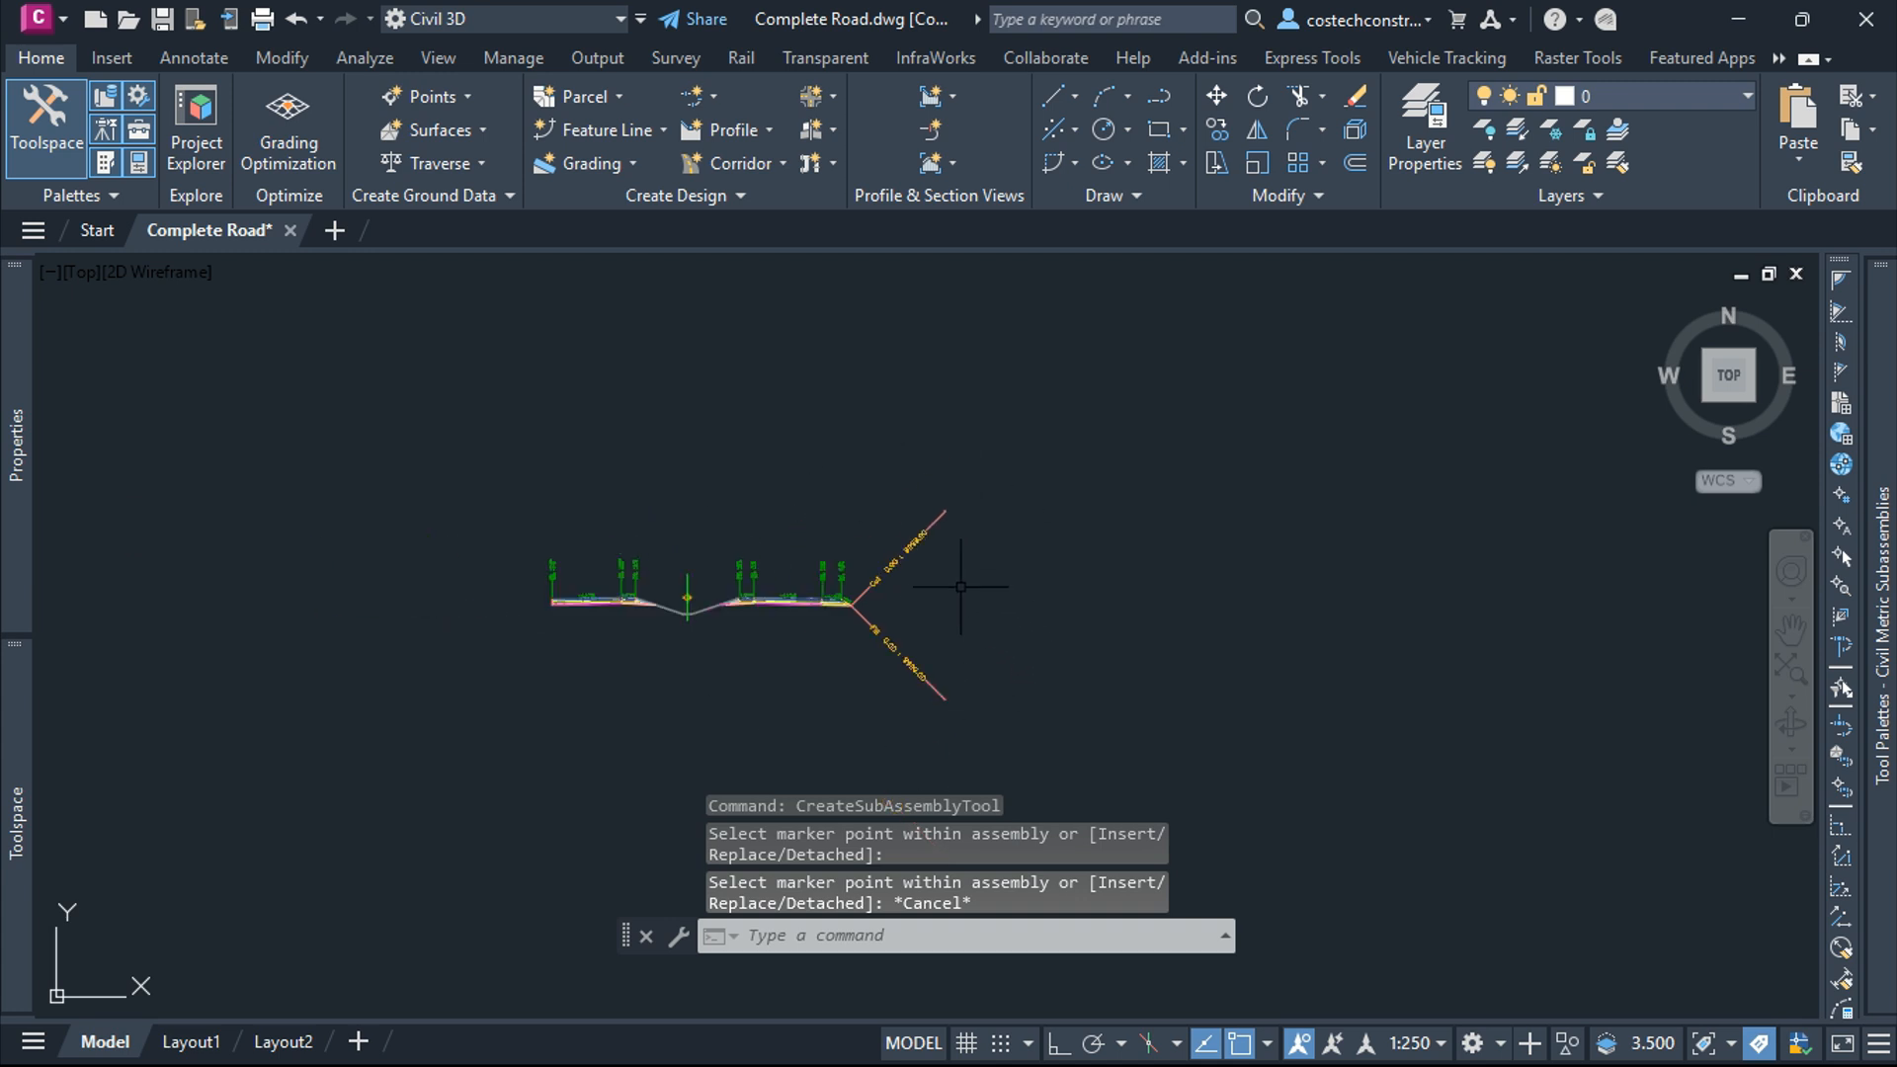
scroll(909, 652, up, 5)
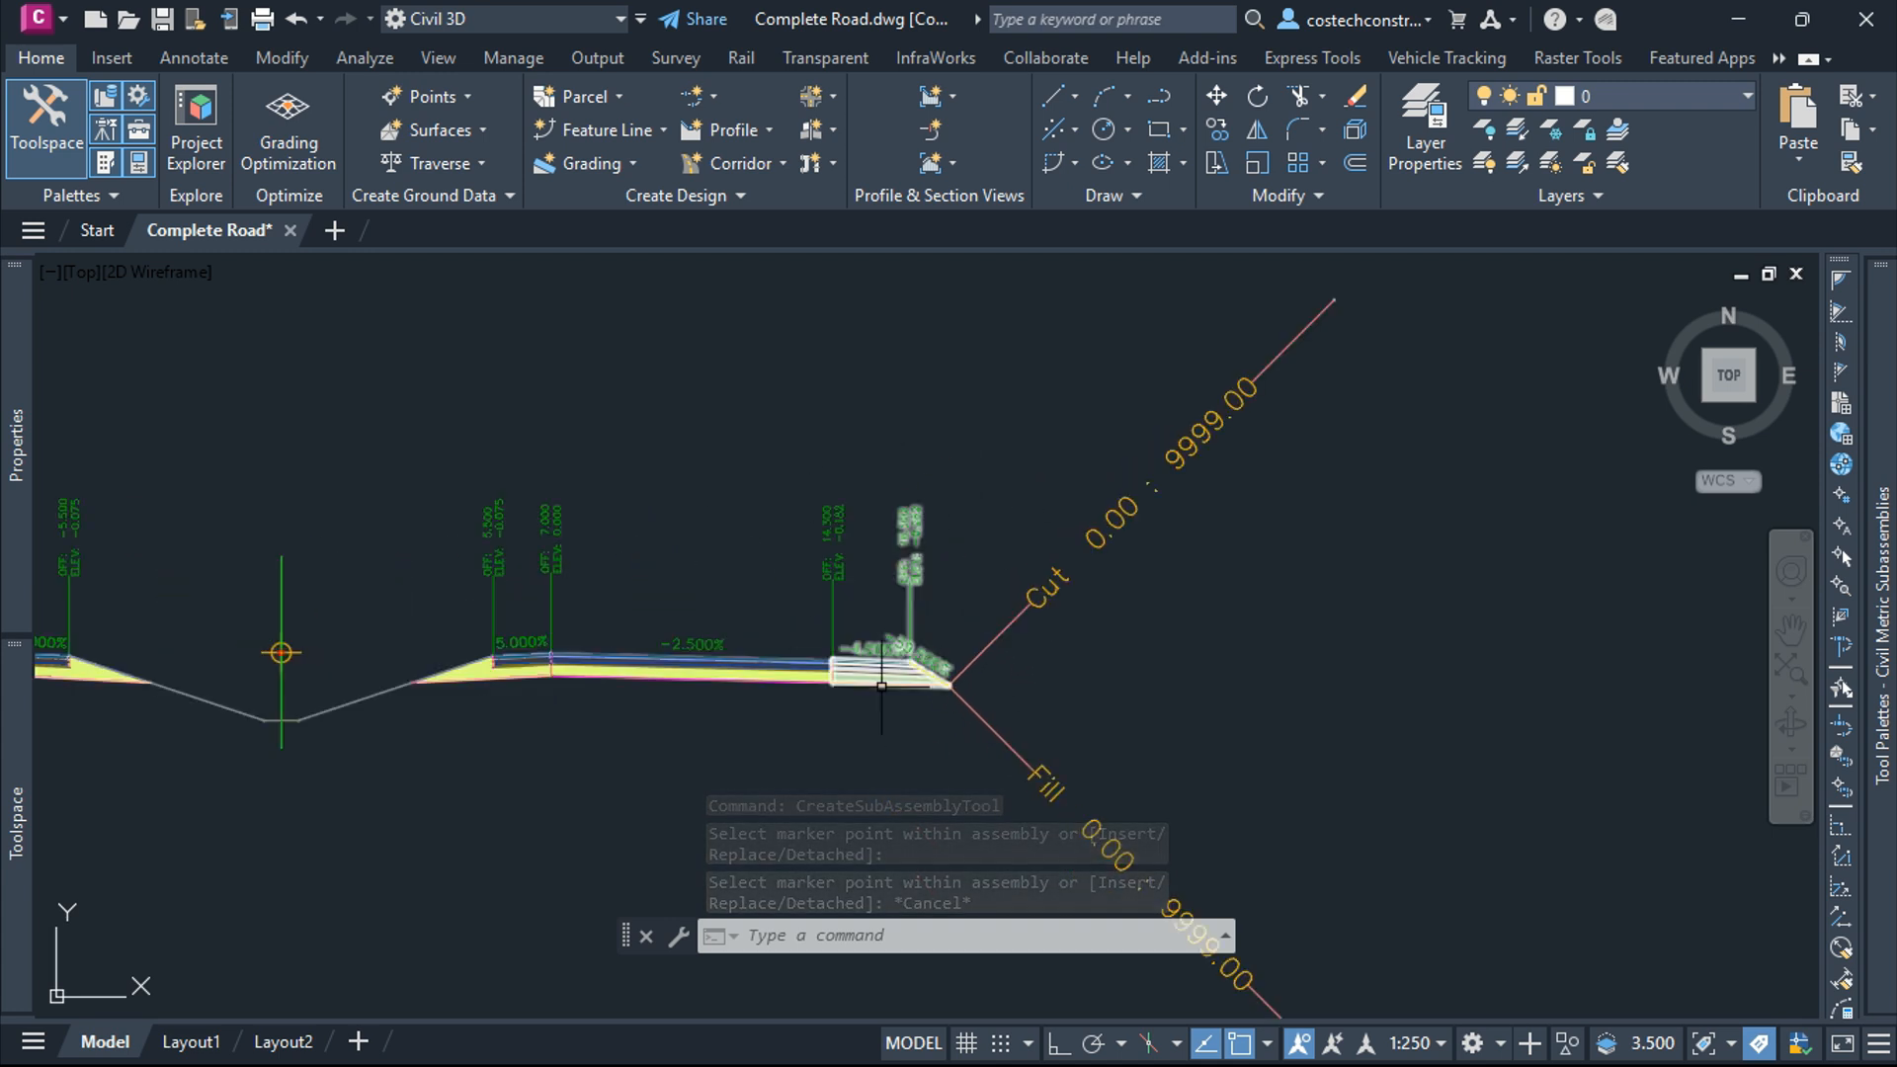
scroll(847, 751, down, 2)
scroll(1058, 473, up, 2)
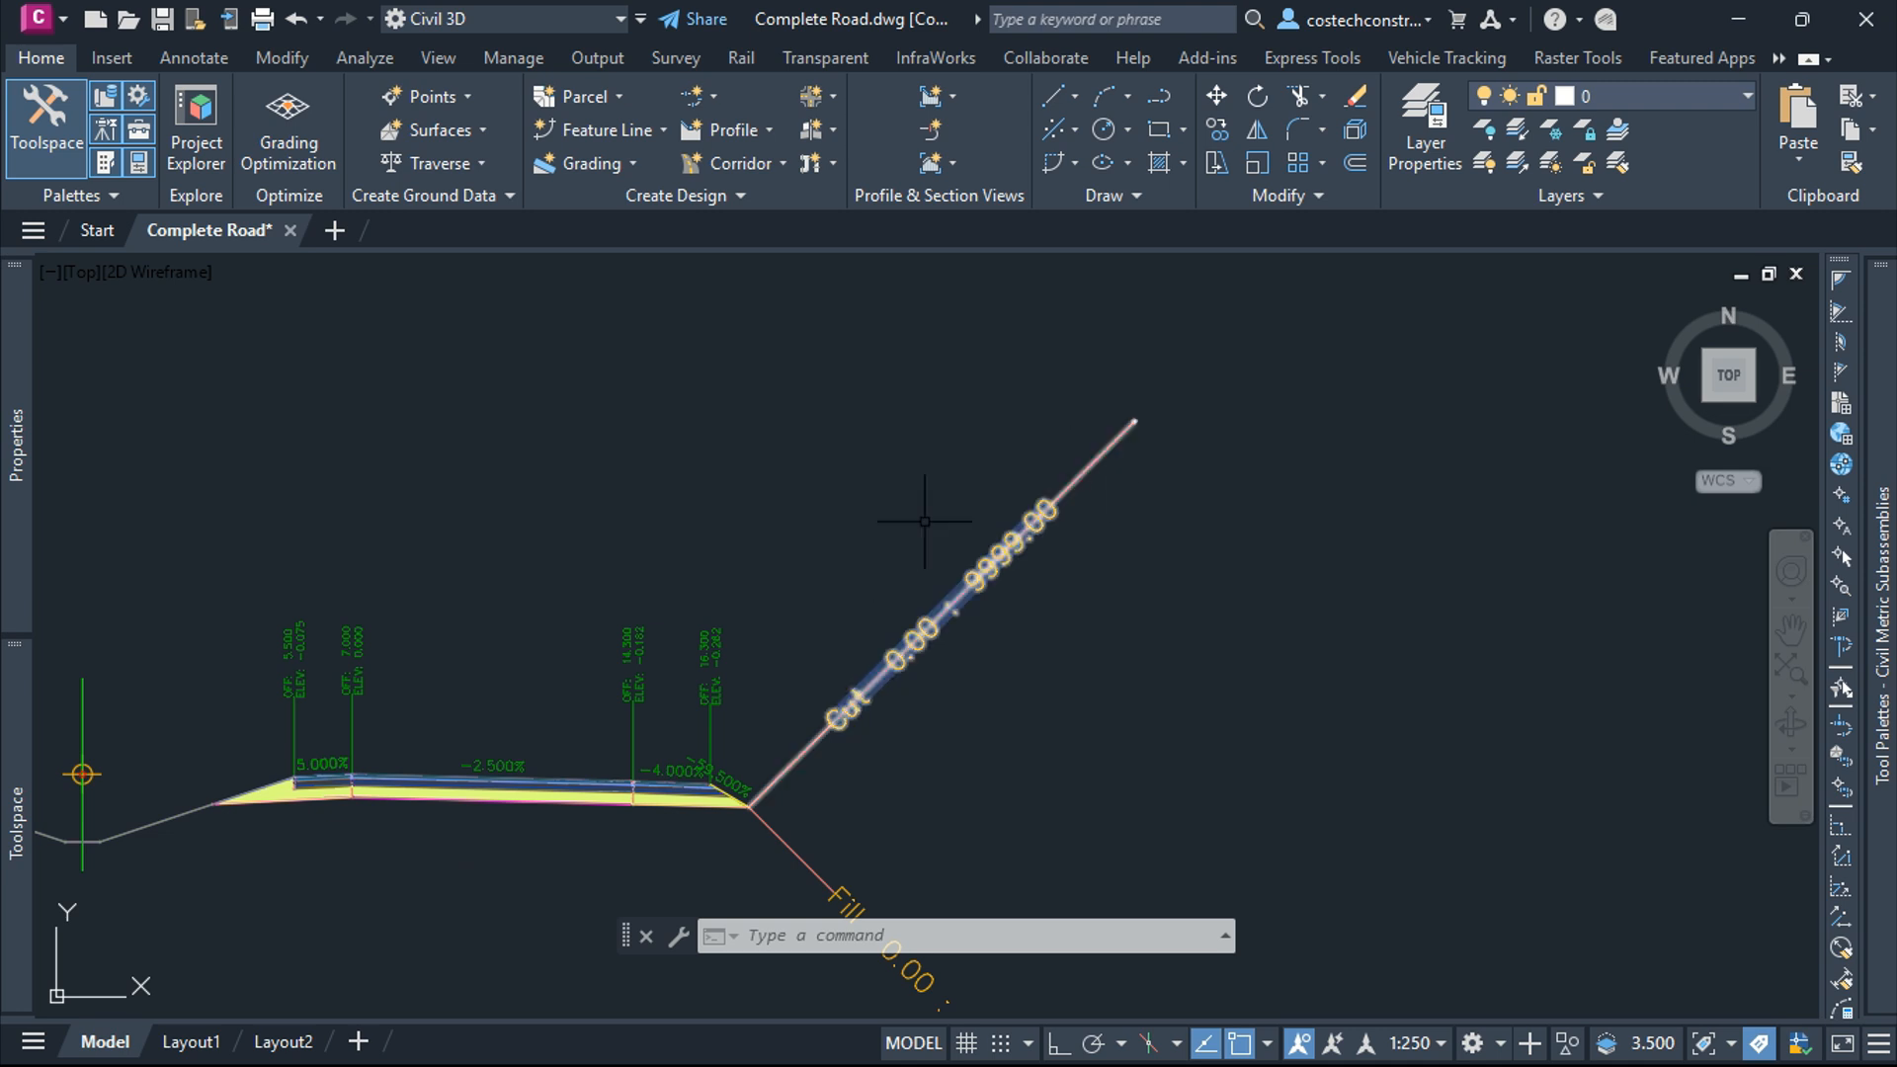
key(Escape)
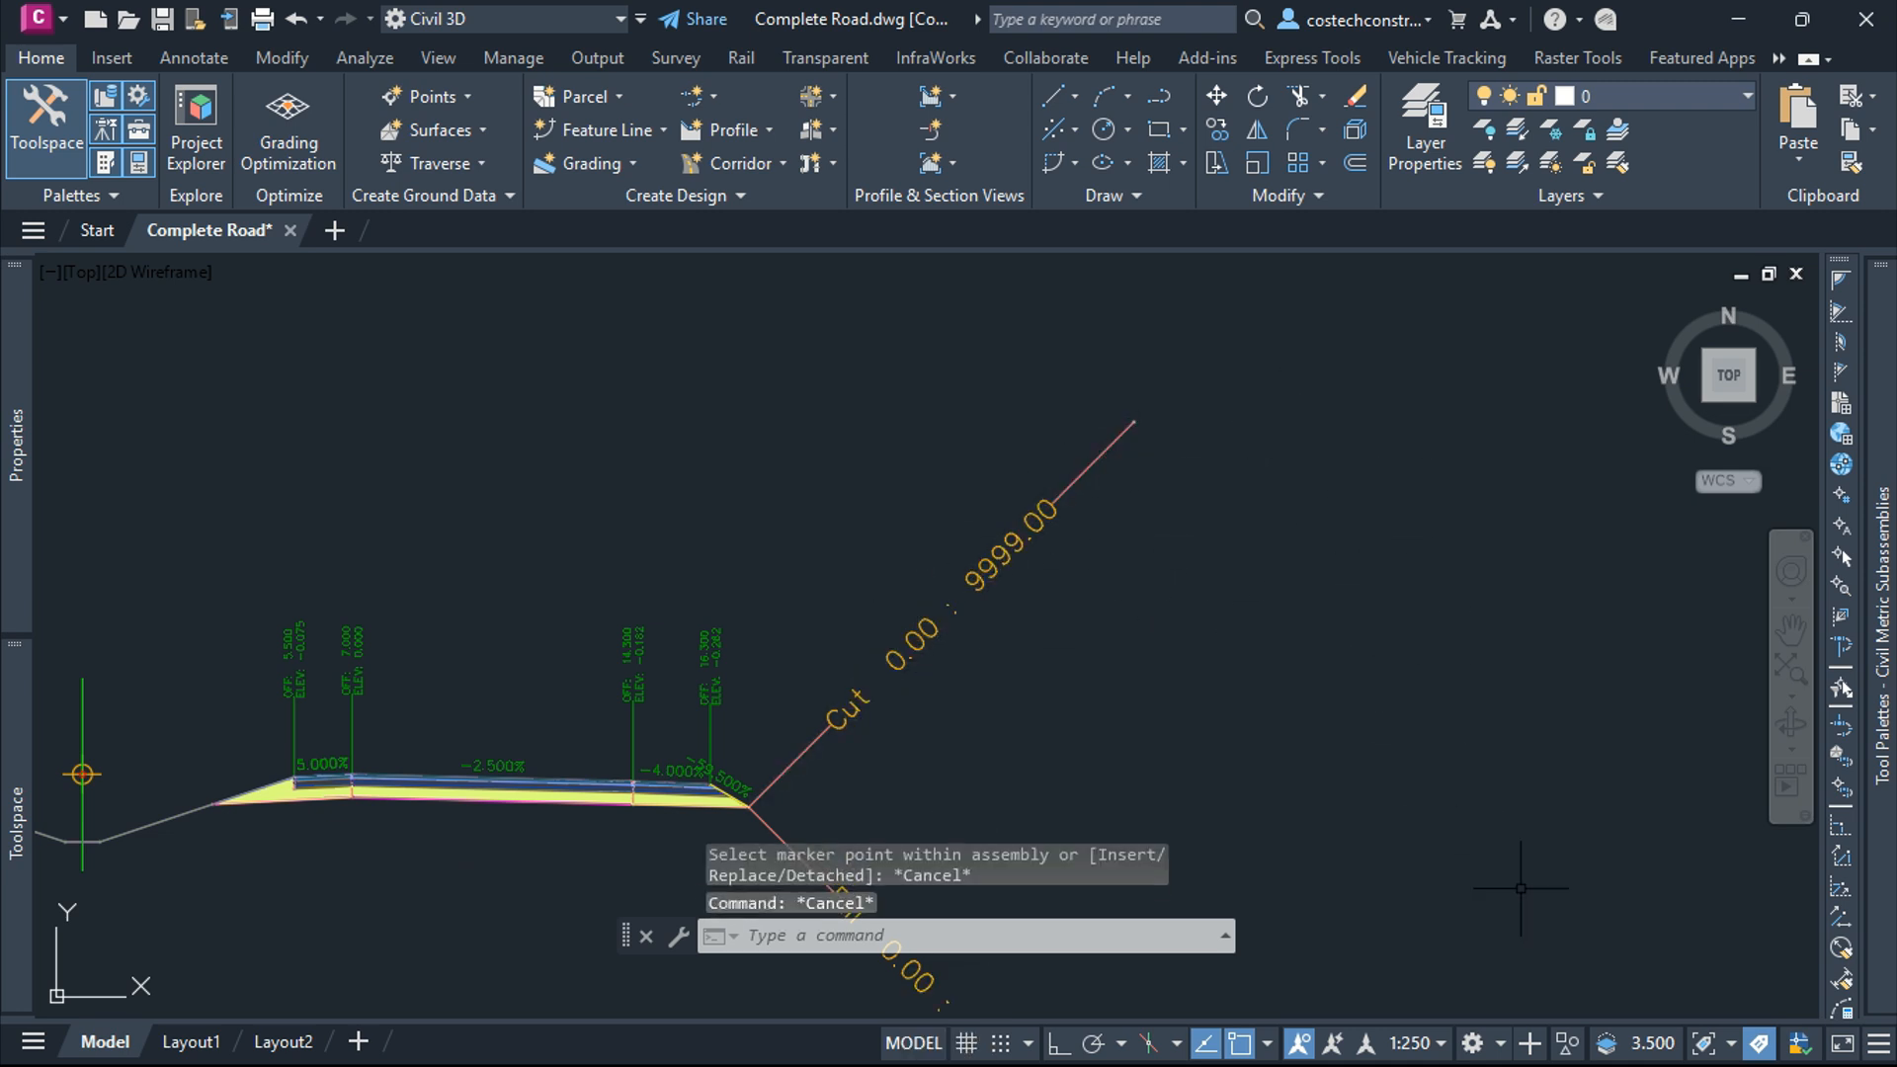
Switch to the Kenya road design manual PDF and study the verge, table drain and batter beyond the shoulder in Figure 4-1
click(1731, 960)
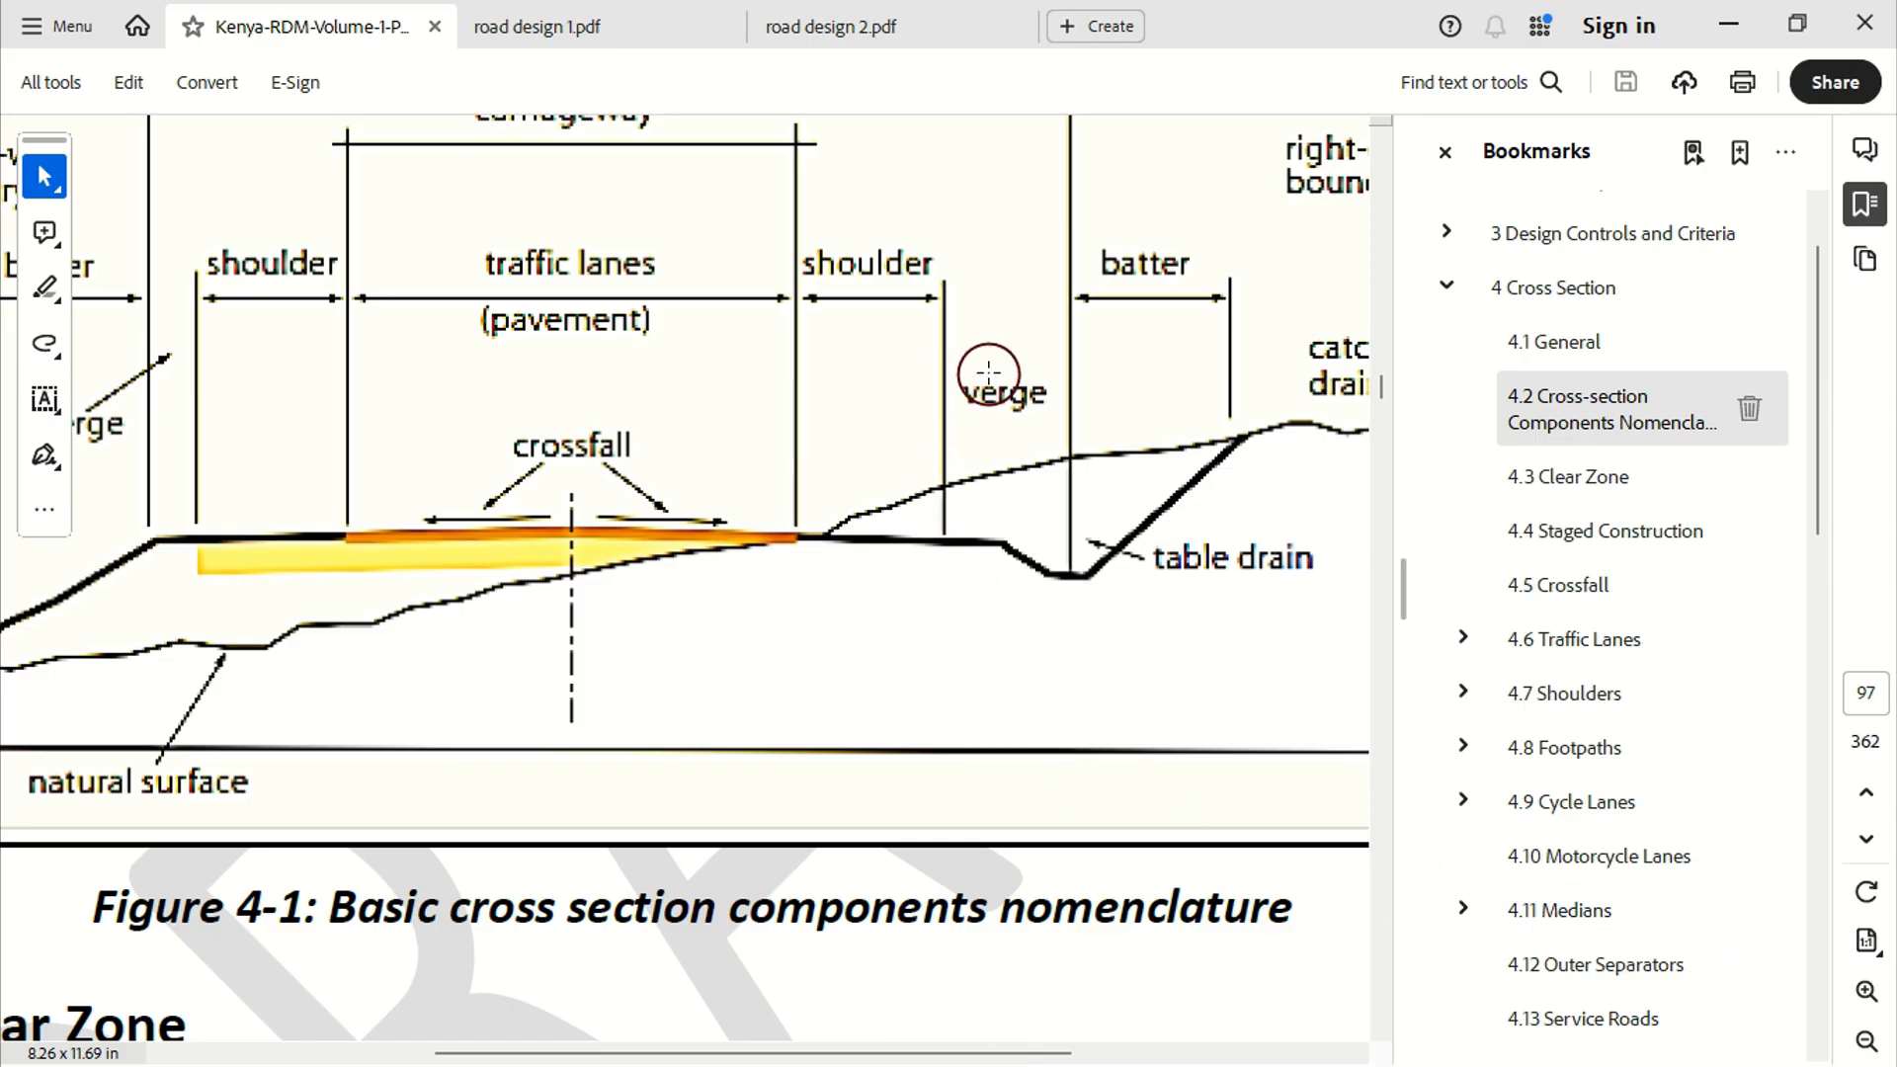
scroll(988, 374, up, 2)
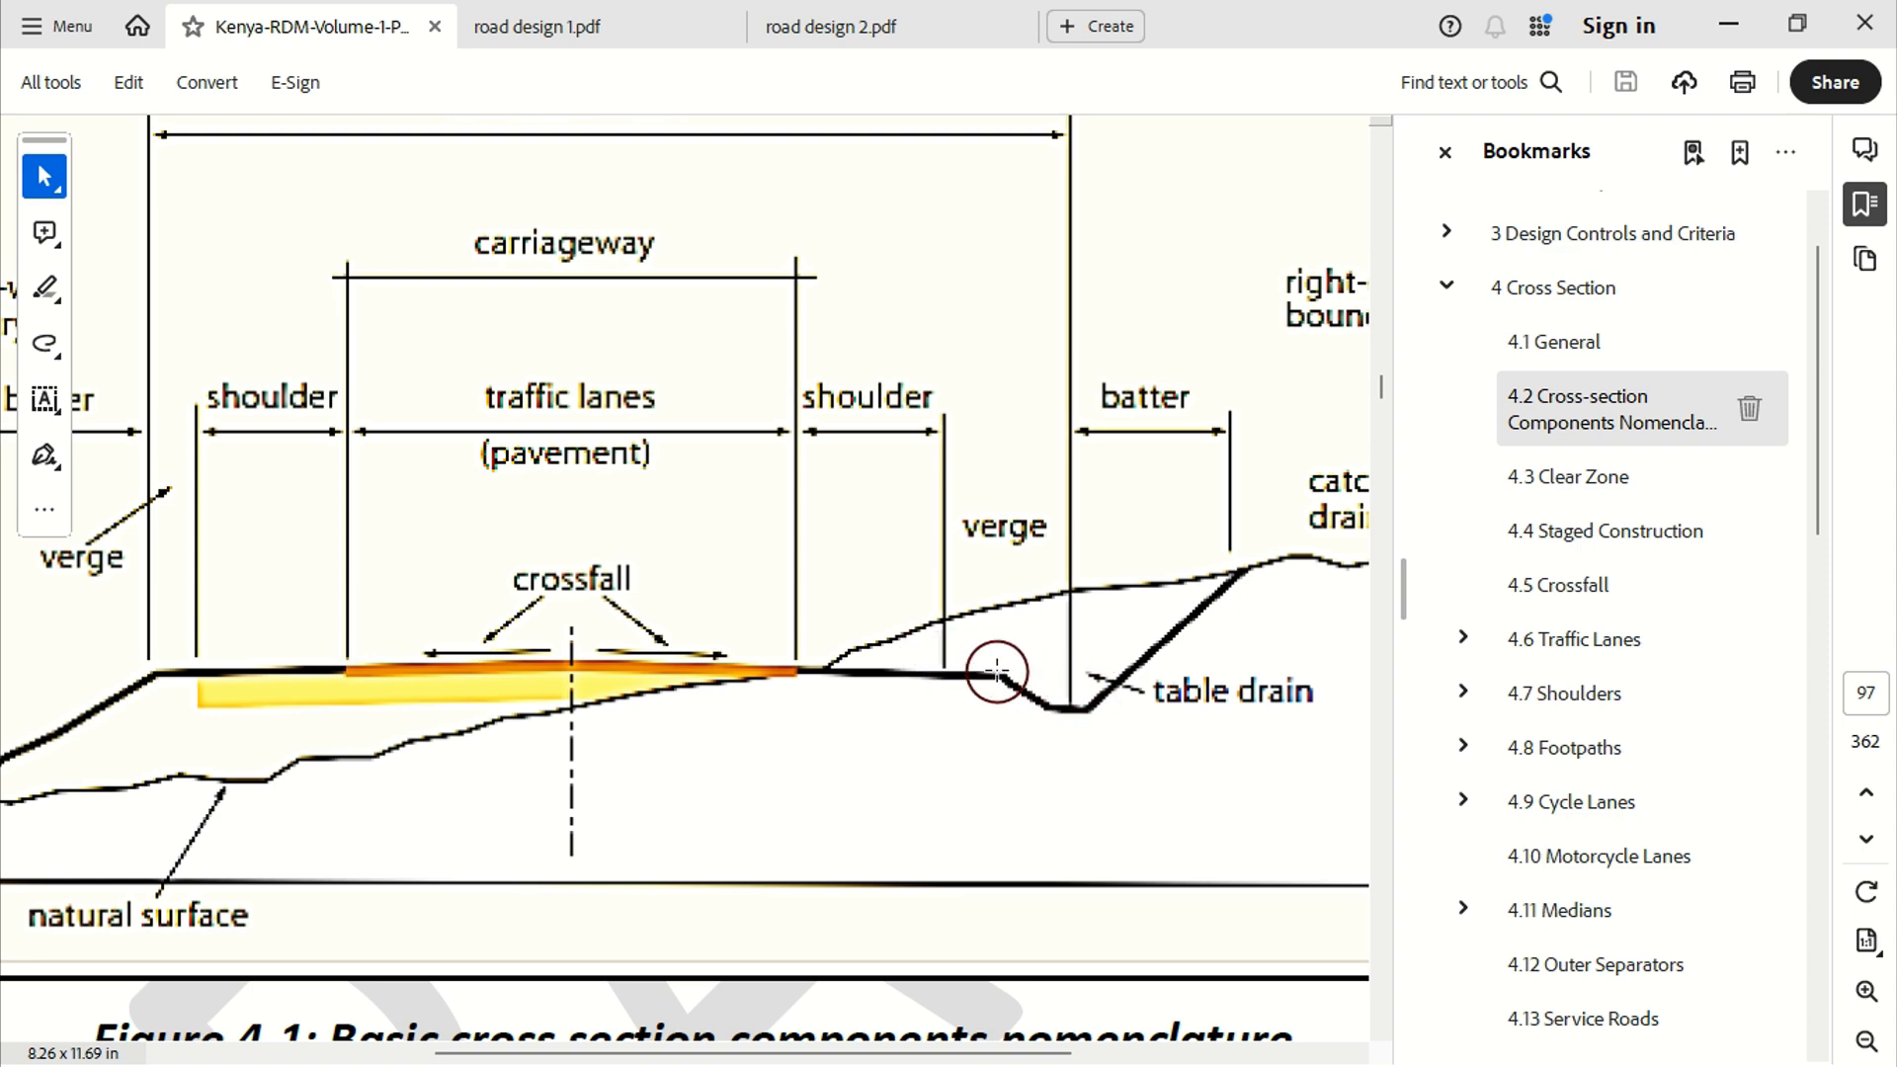
ctrl+scroll(1058, 682, down, 3)
scroll(870, 676, down, 1)
scroll(864, 628, up, 2)
ctrl+scroll(834, 723, up, 2)
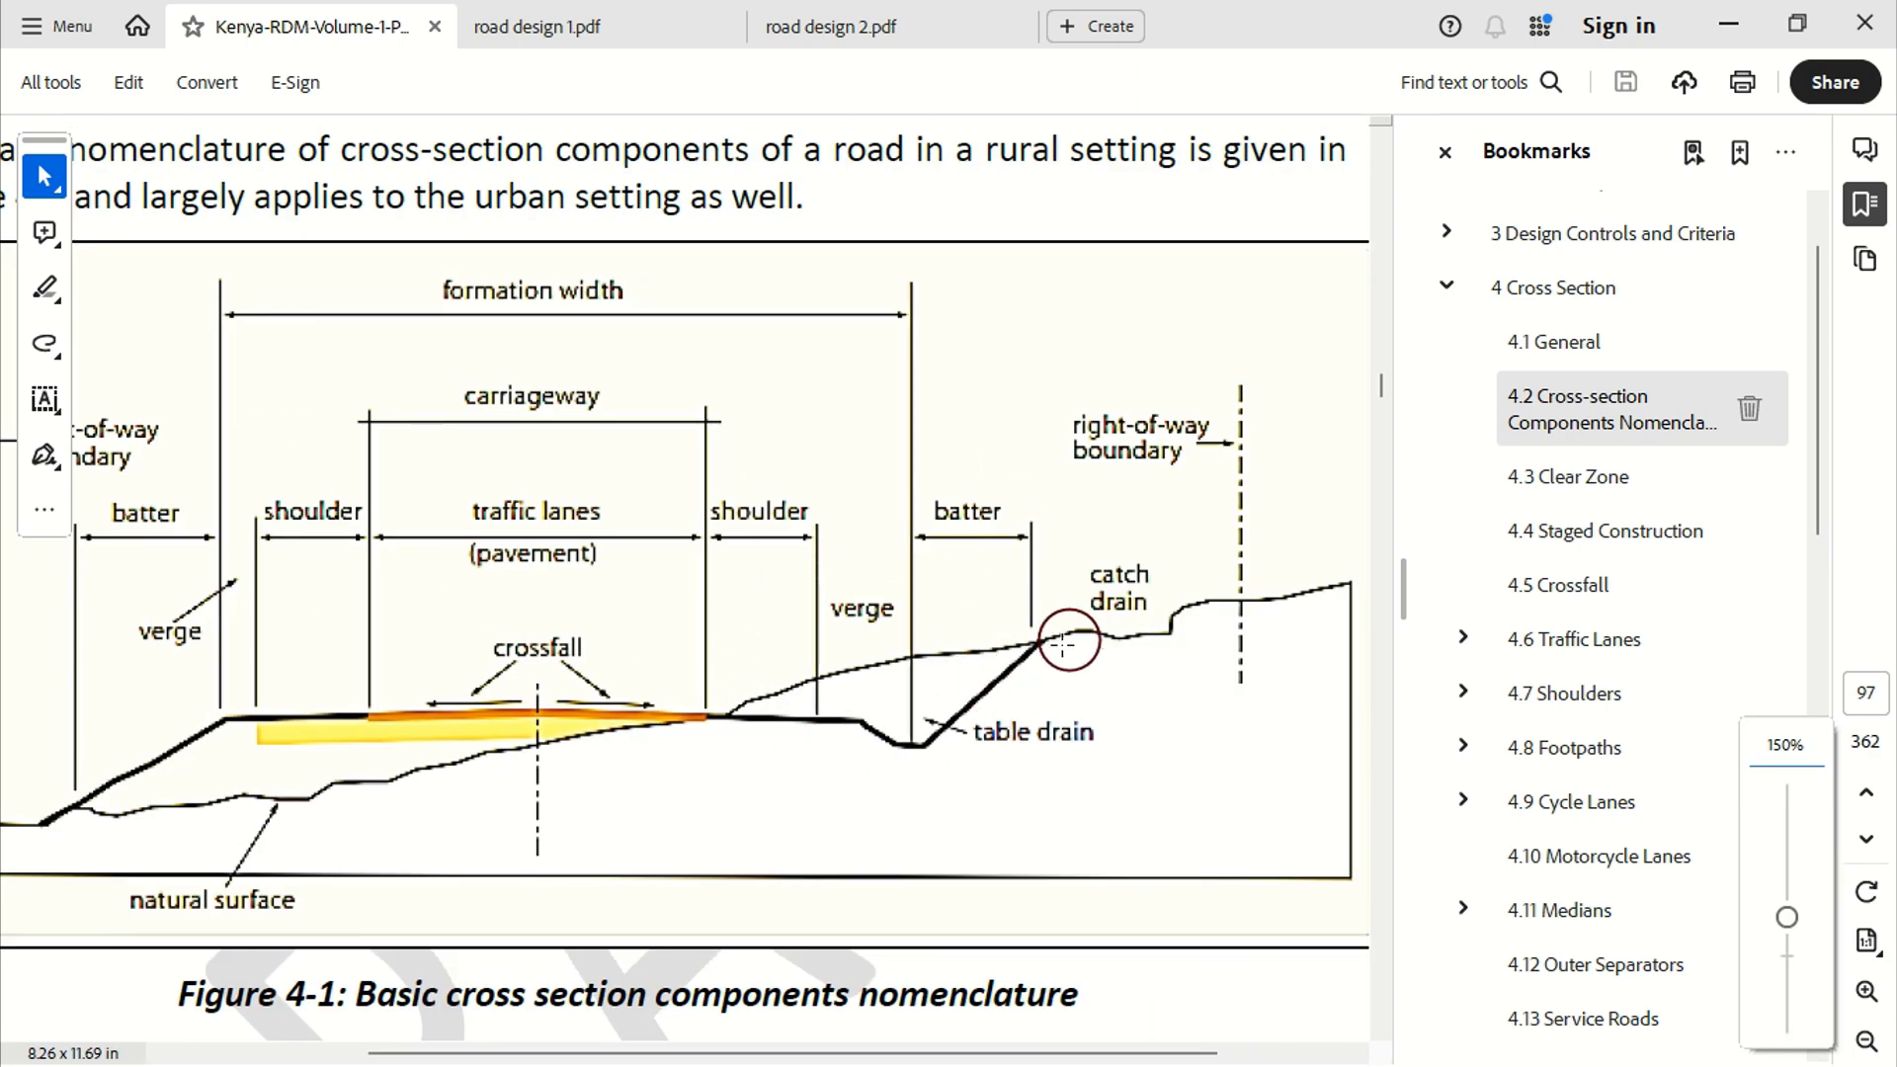
ctrl+scroll(1312, 648, down, 3)
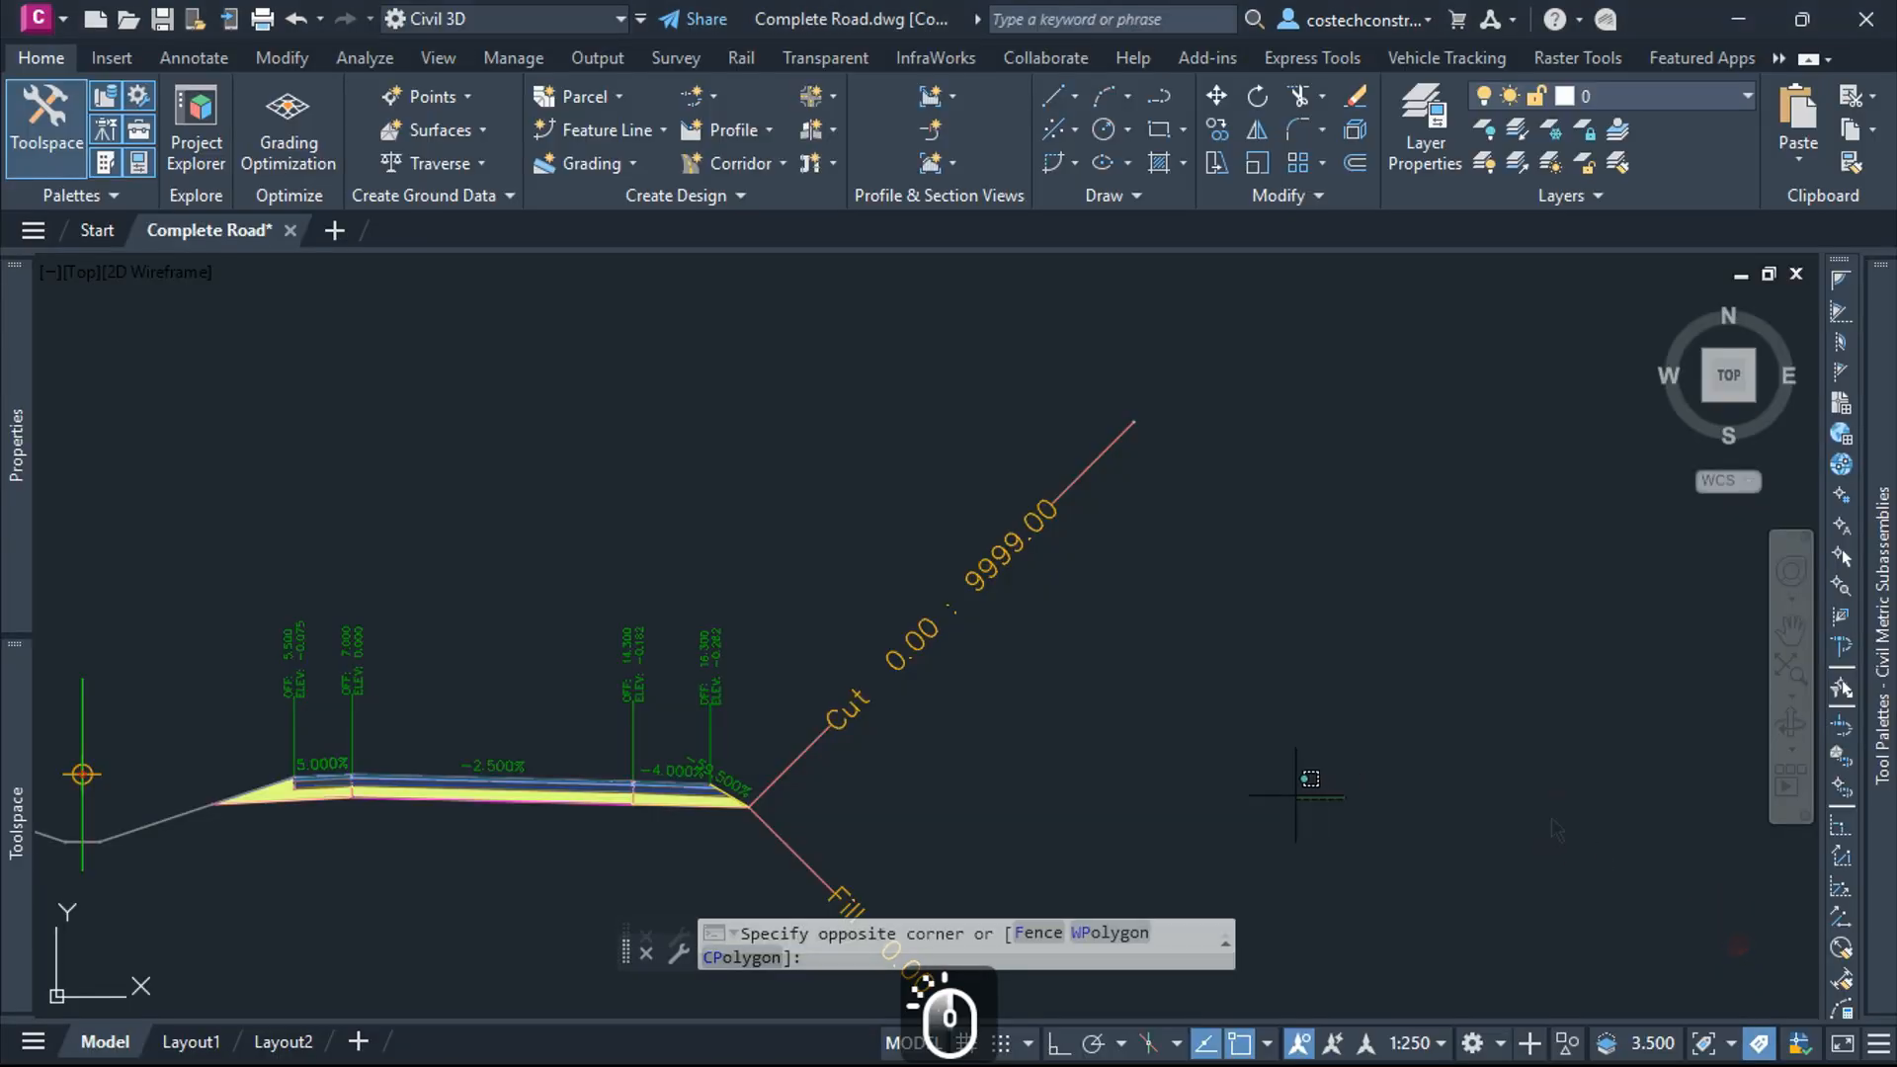
Attach a generic LinkWidthAndSlope subassembly to the end of the Cut conditional on the right side of the assembly
click(1206, 777)
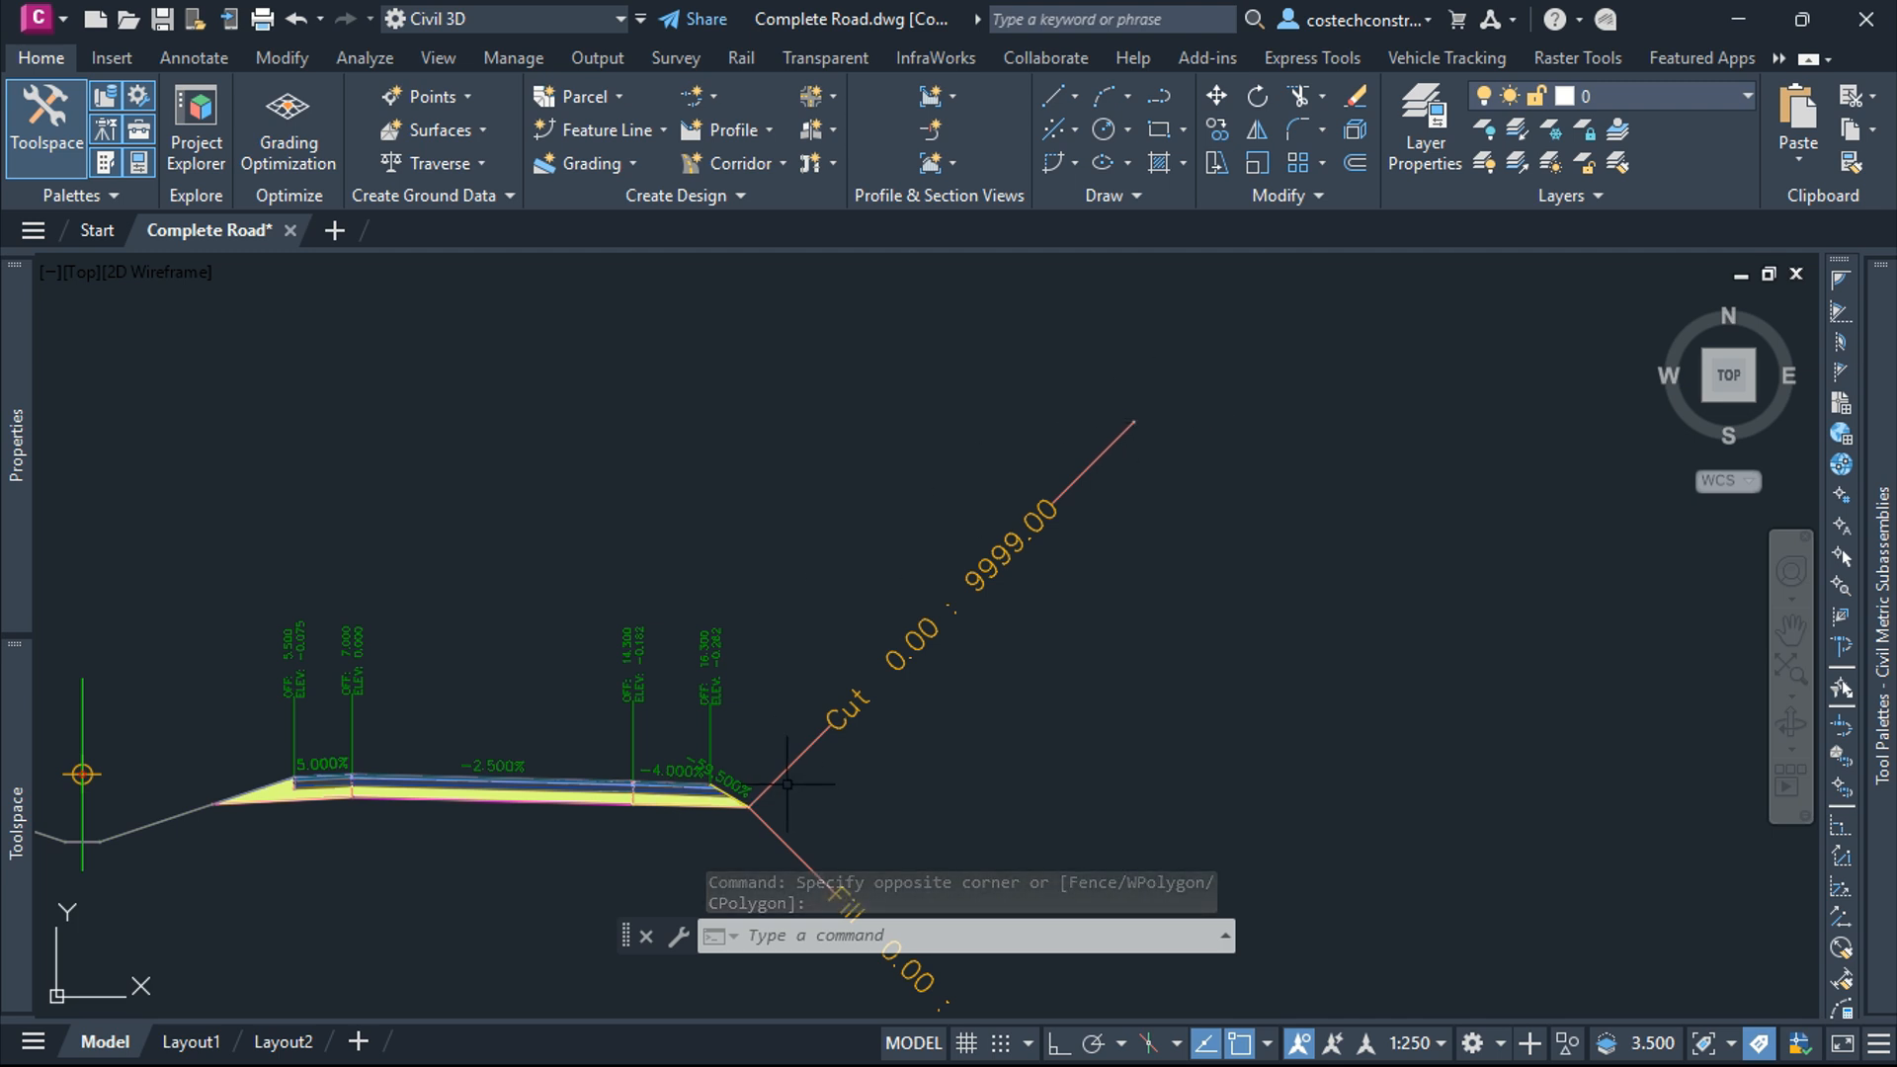
mouse_move(1885, 660)
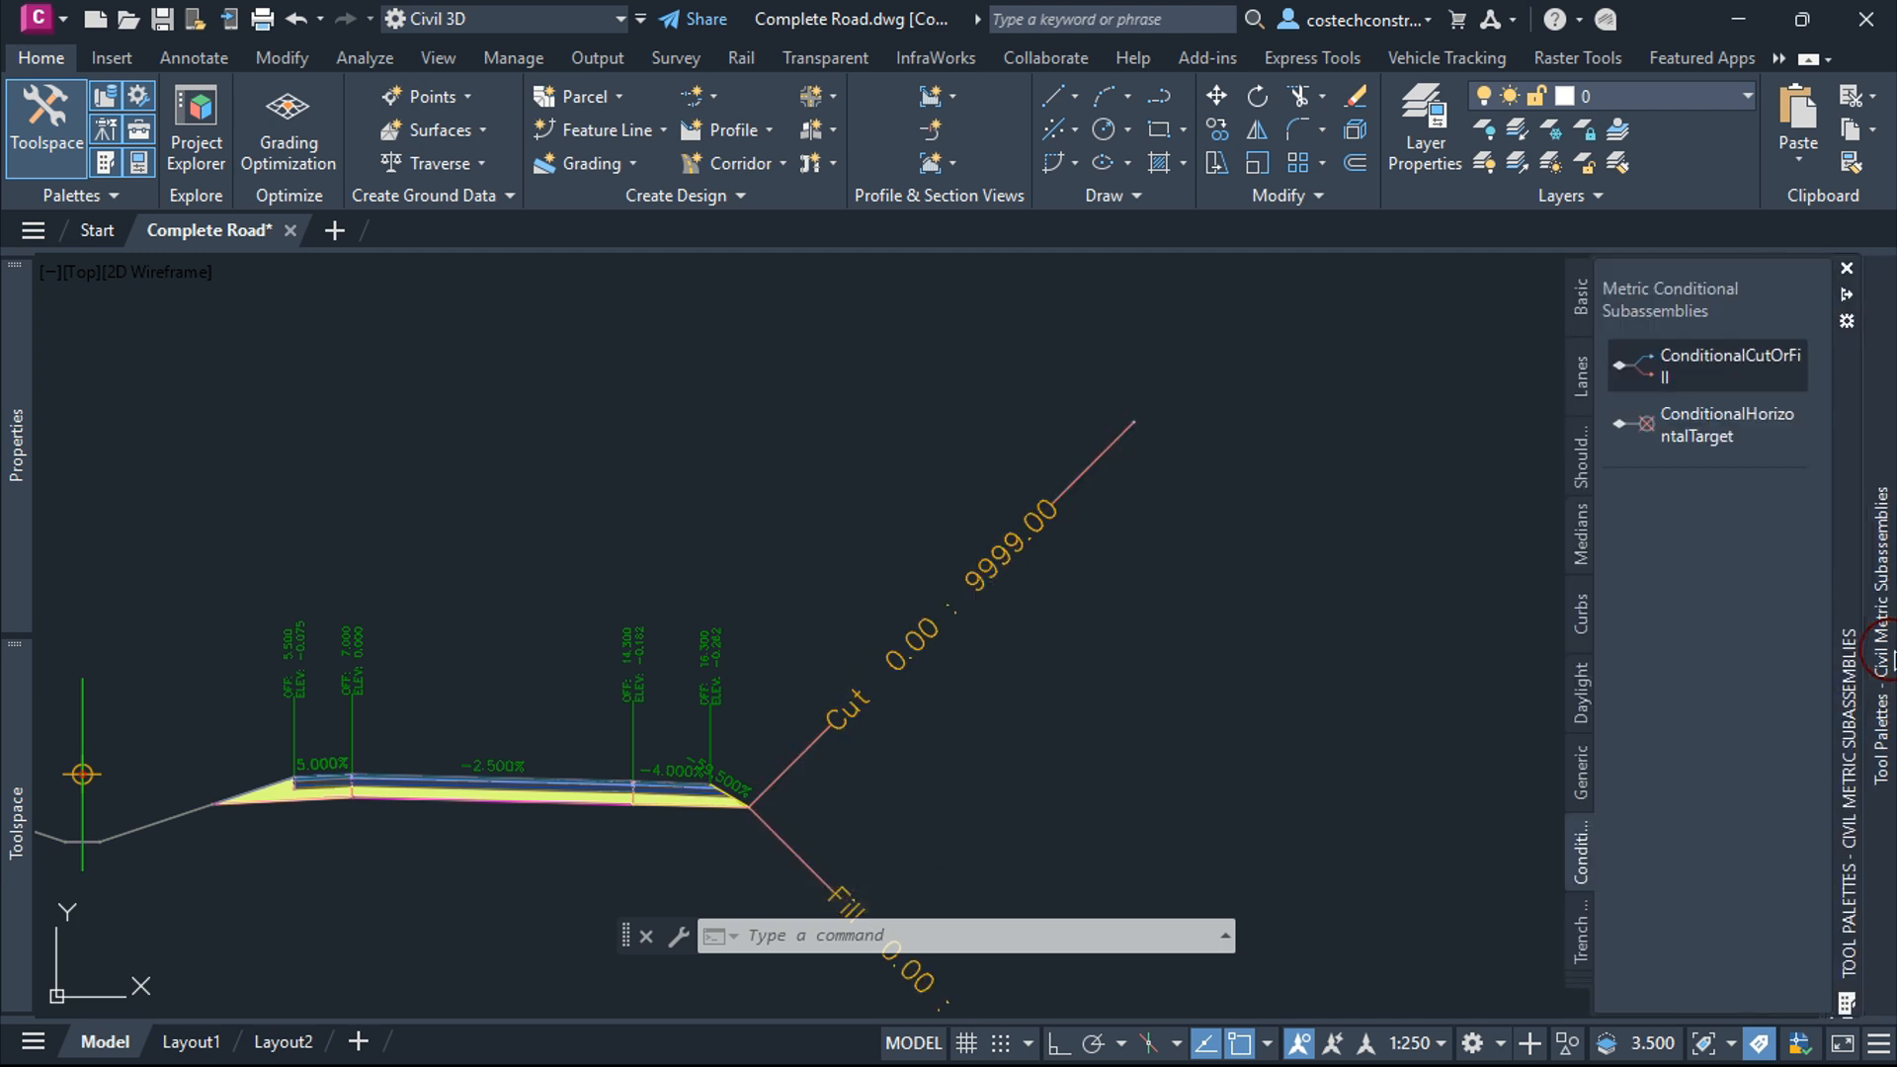
click(1579, 976)
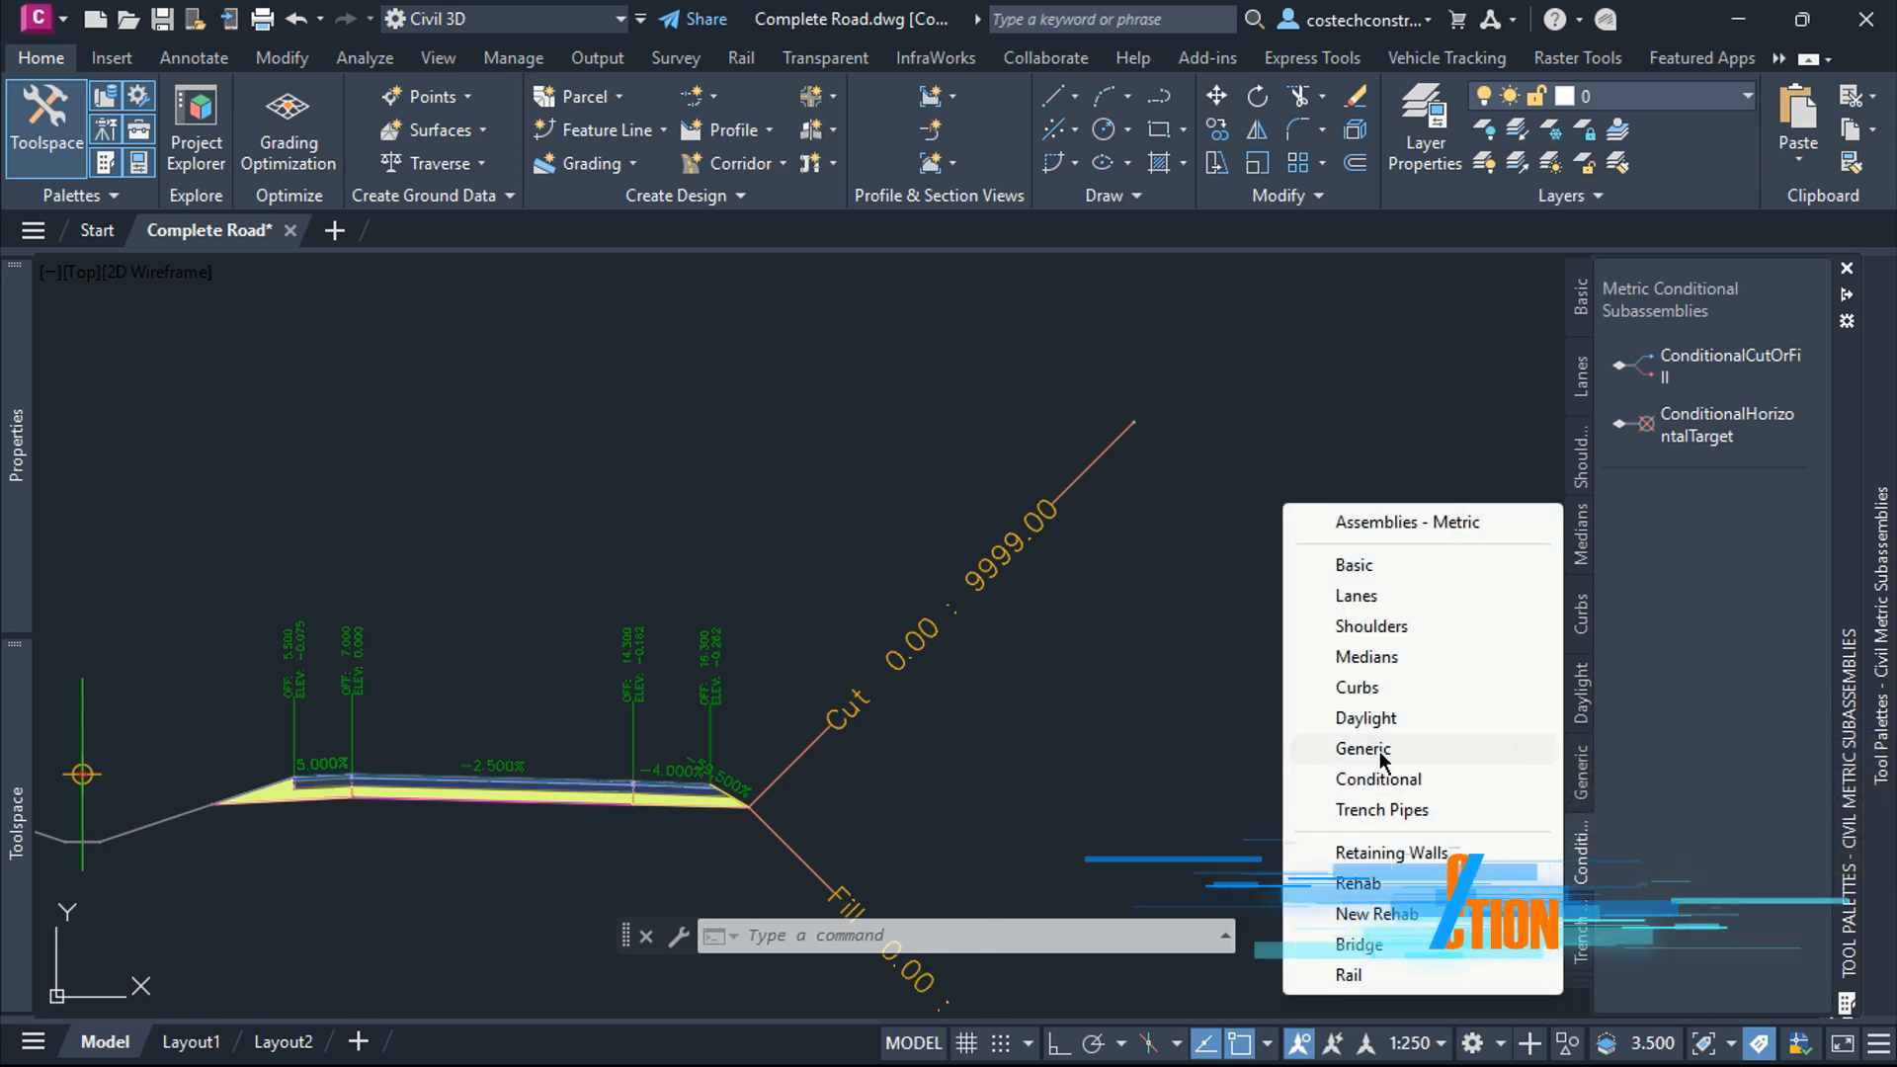
click(1442, 756)
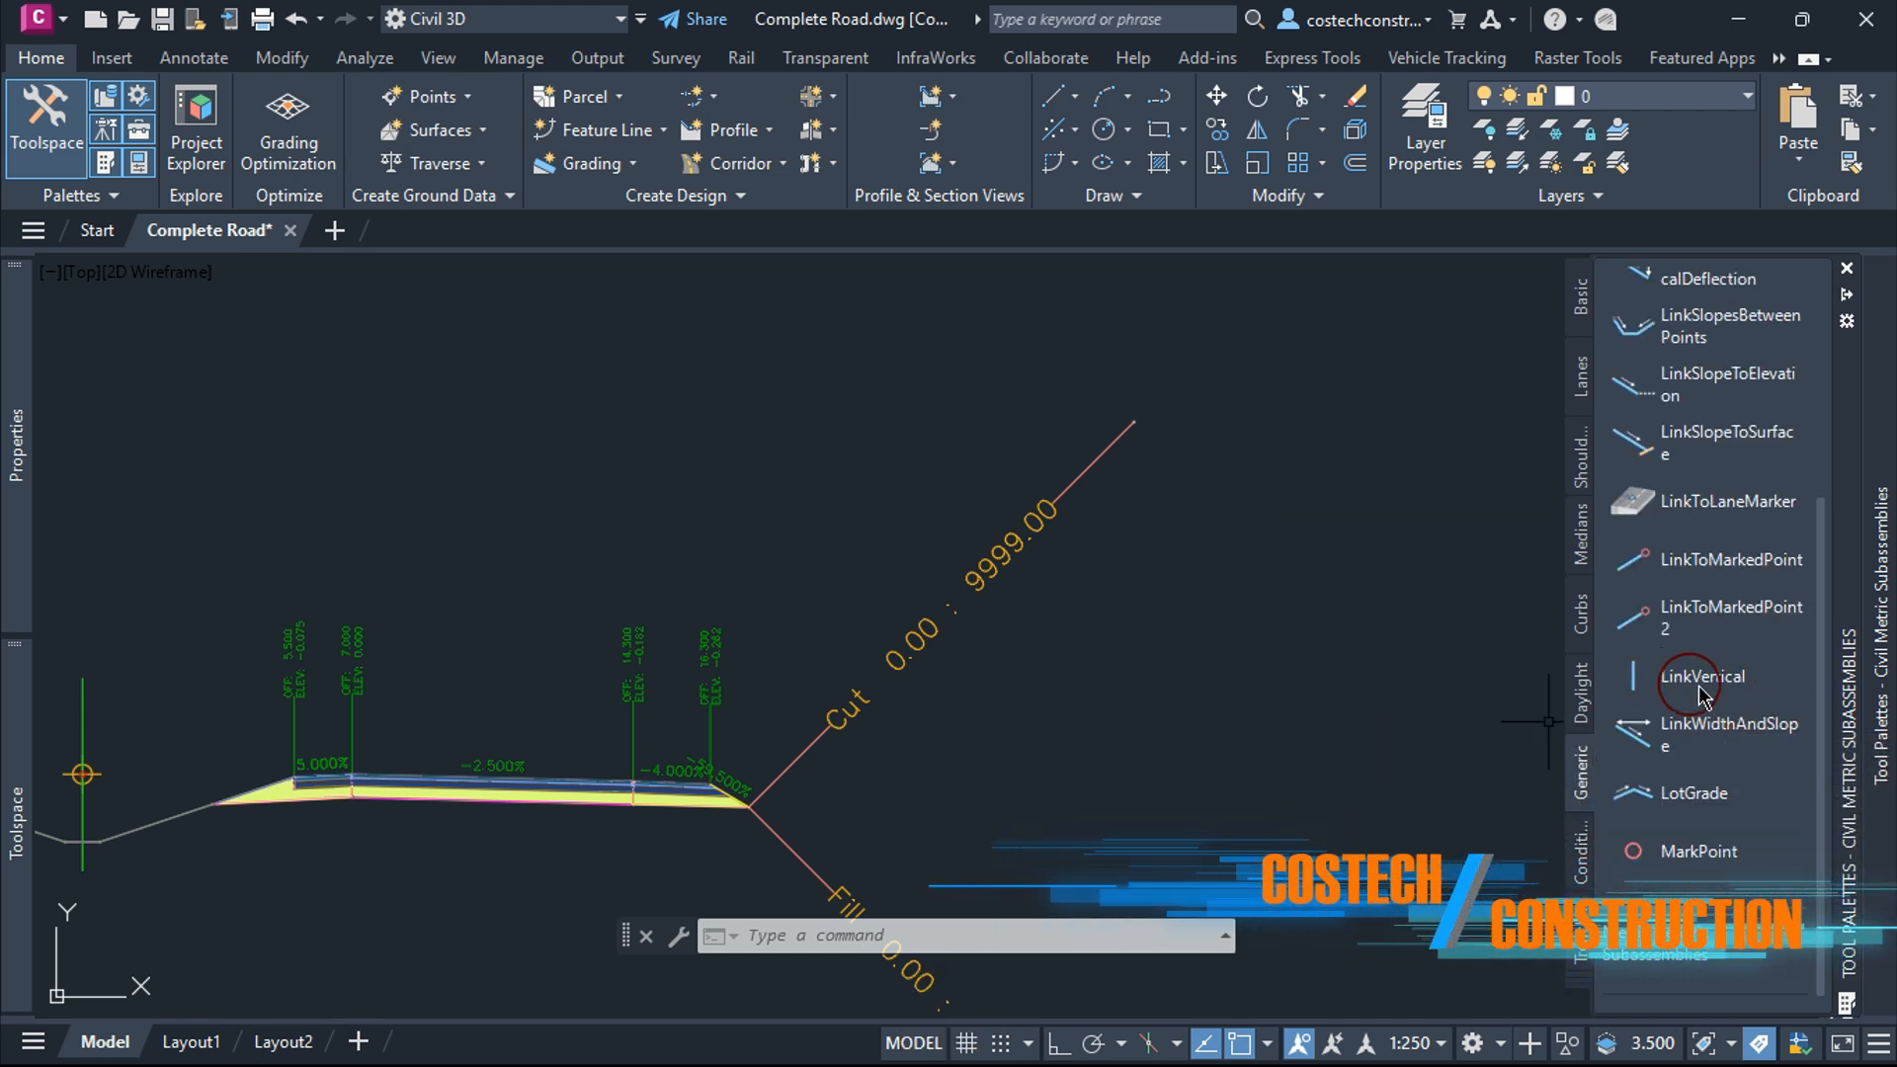
scroll(1715, 611, up, 2)
scroll(1716, 610, down, 2)
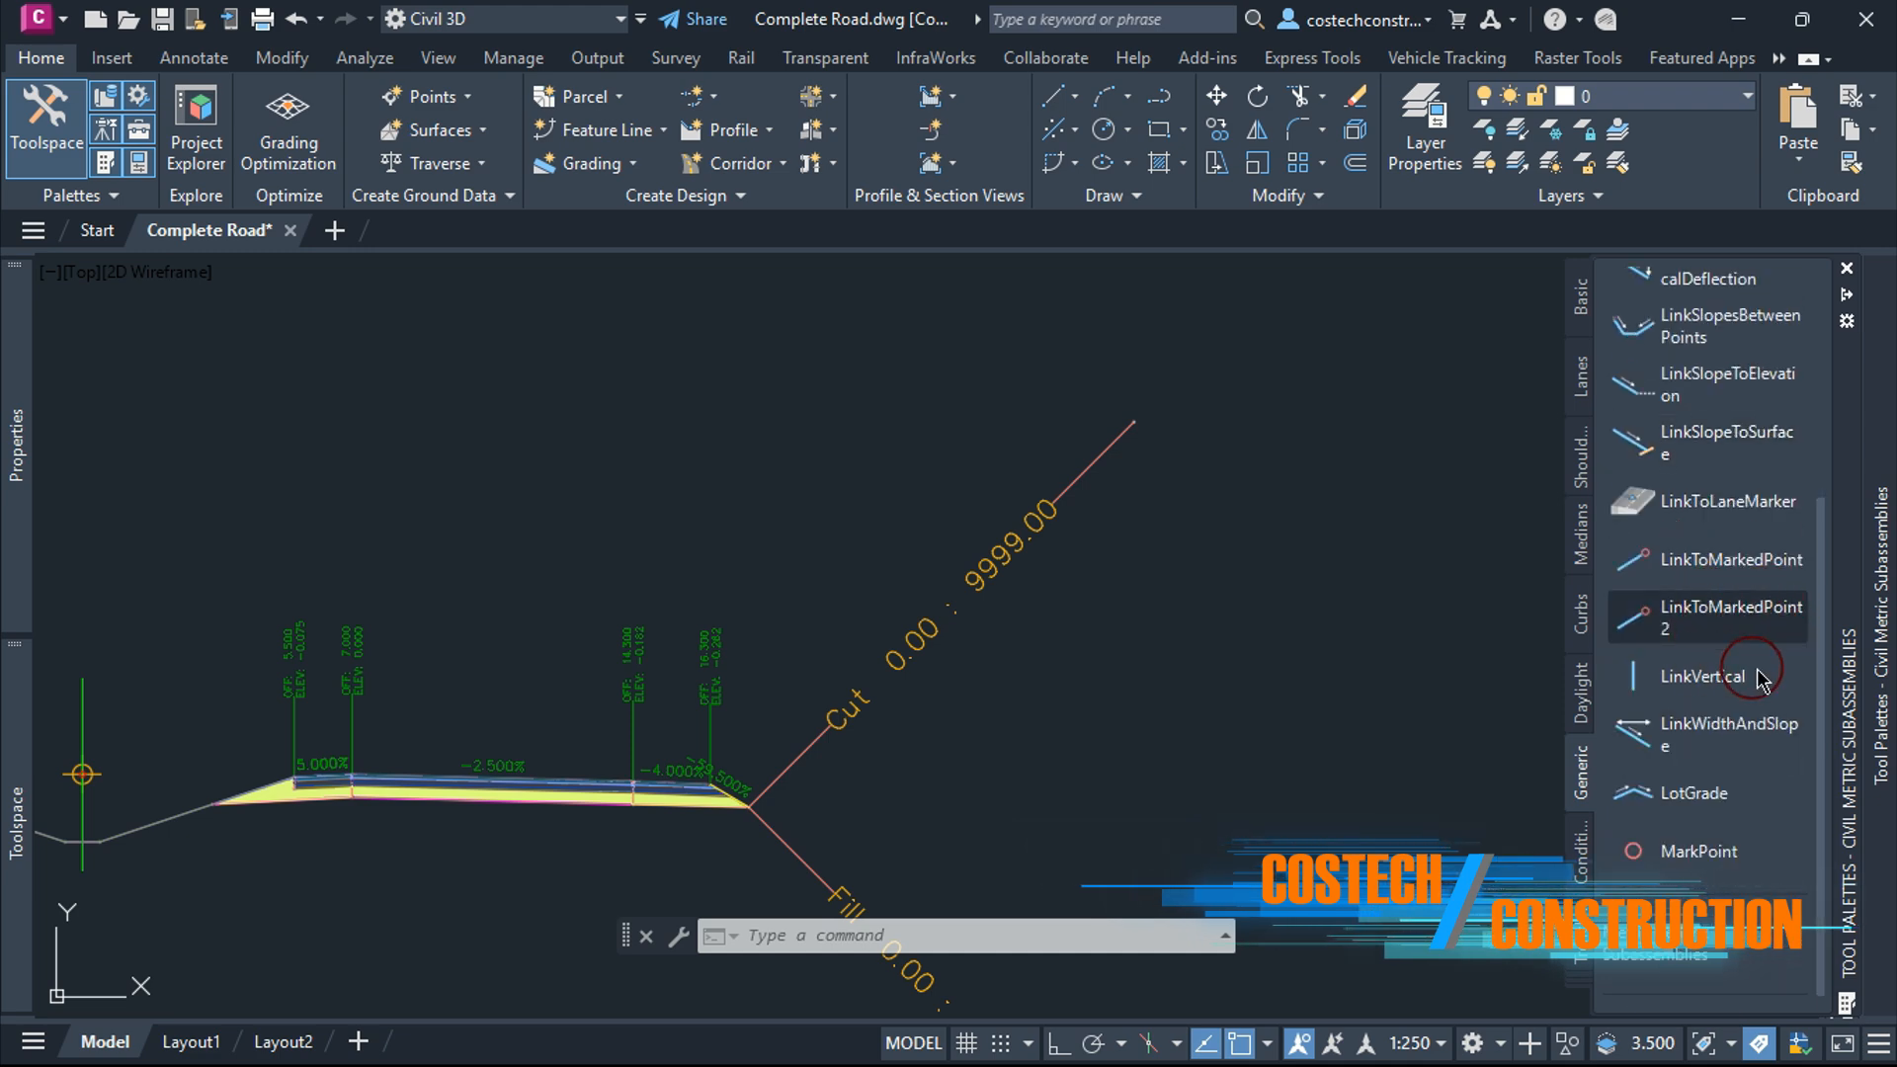
click(1729, 736)
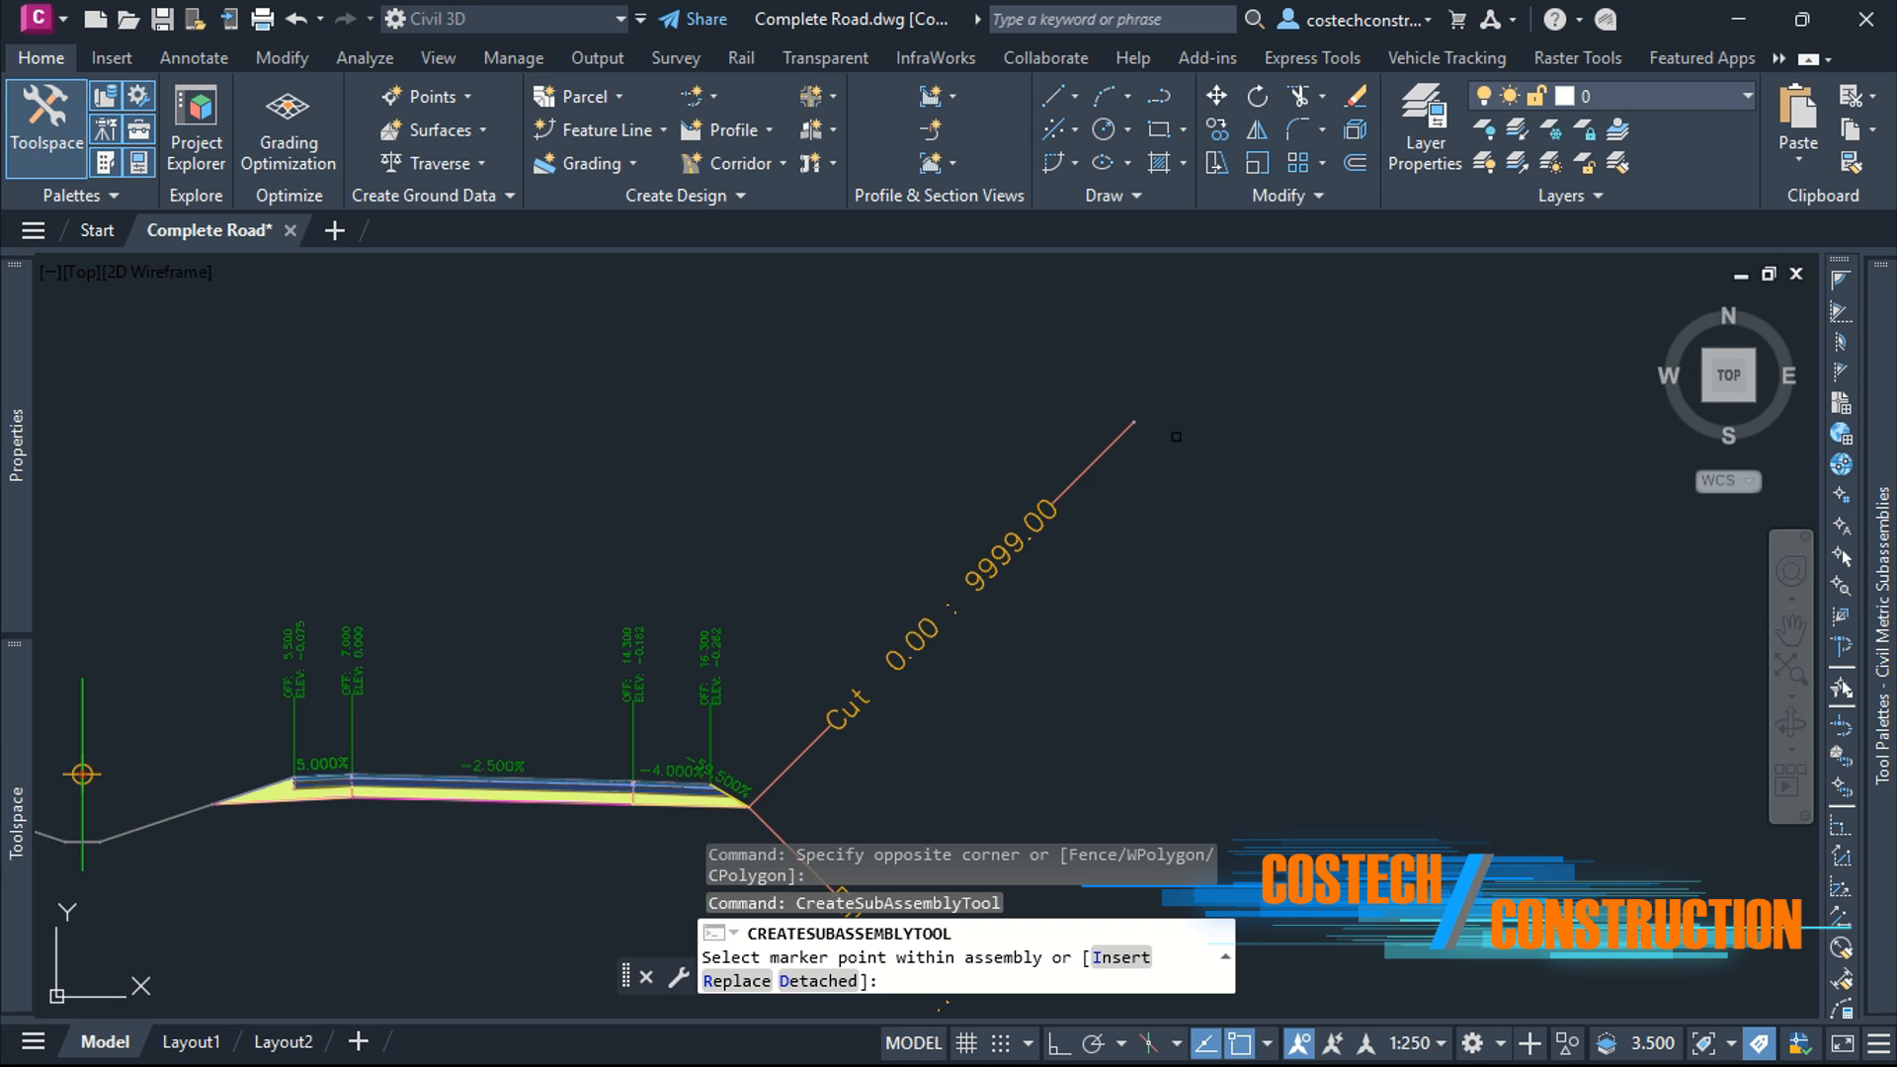
scroll(1175, 437, up, 5)
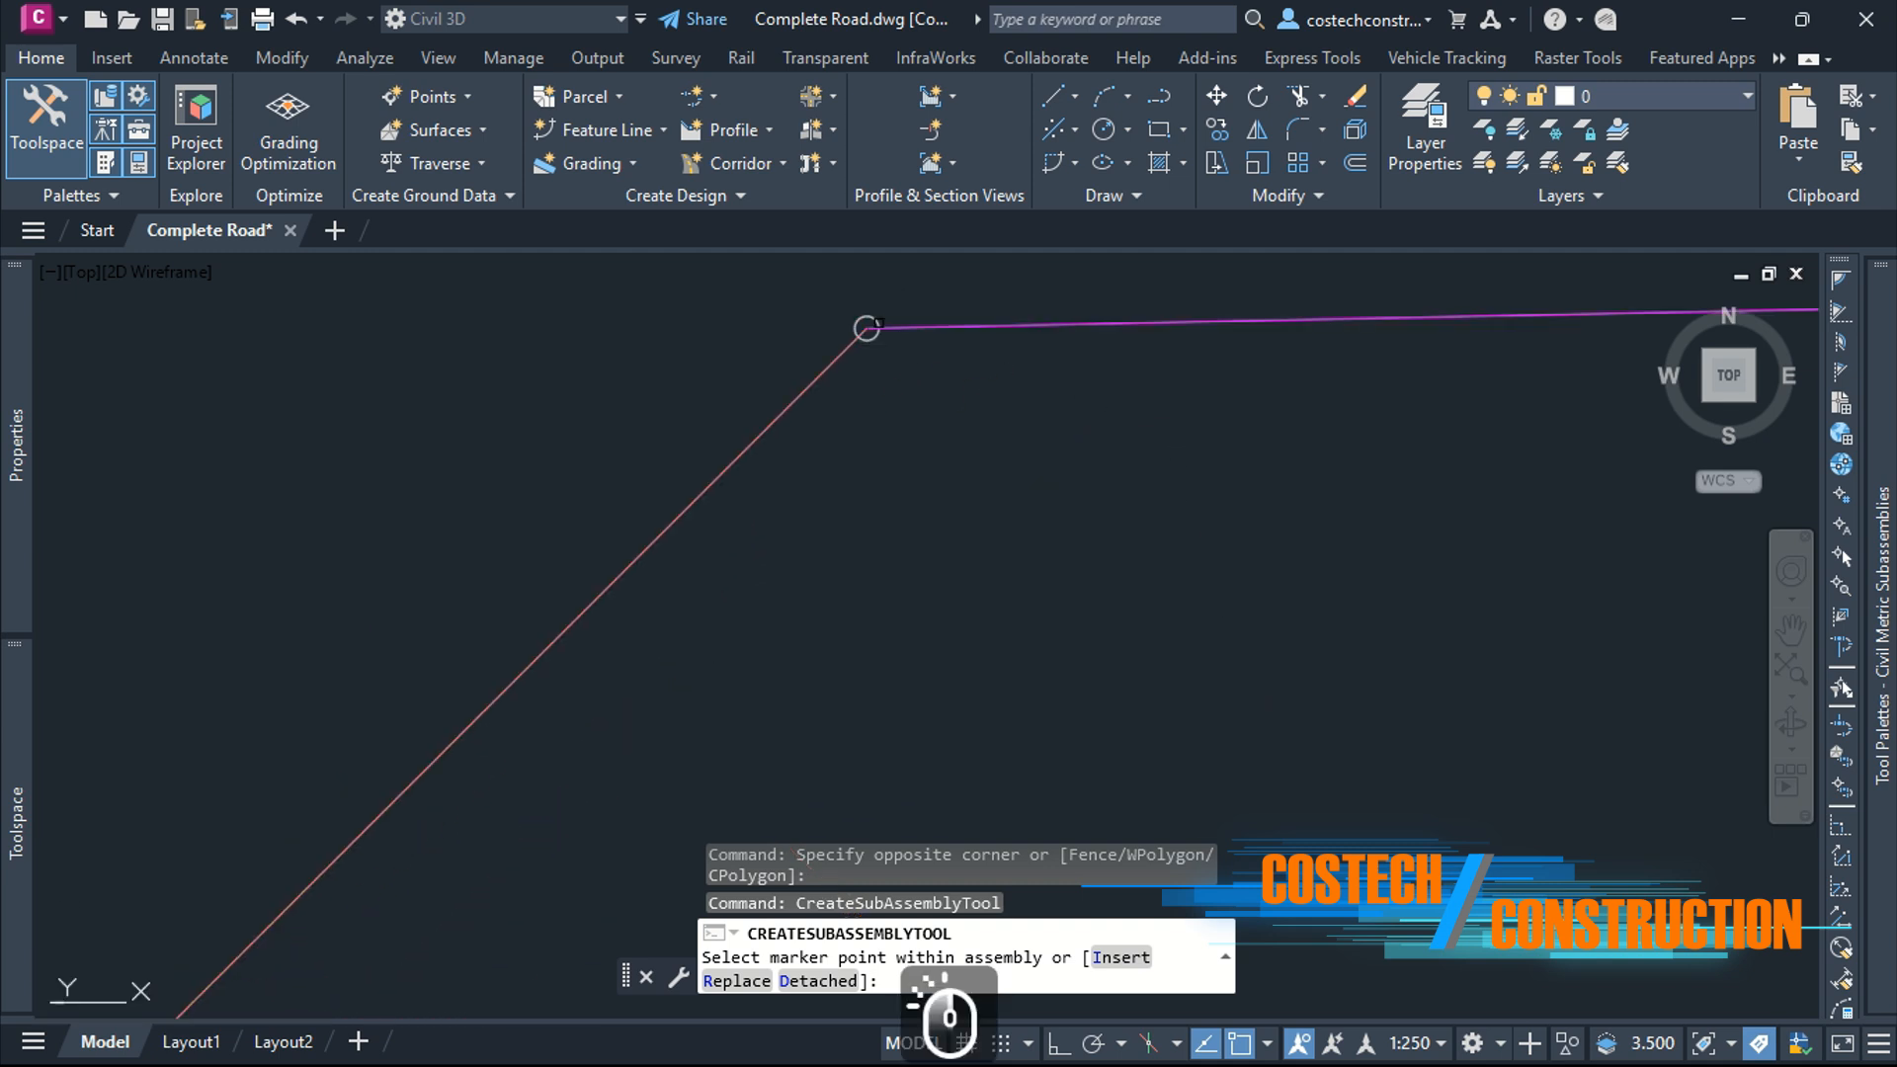
mouse_move(866, 328)
middle_down()
mouse_move(928, 538)
mouse_move(998, 632)
middle_up()
key(Escape)
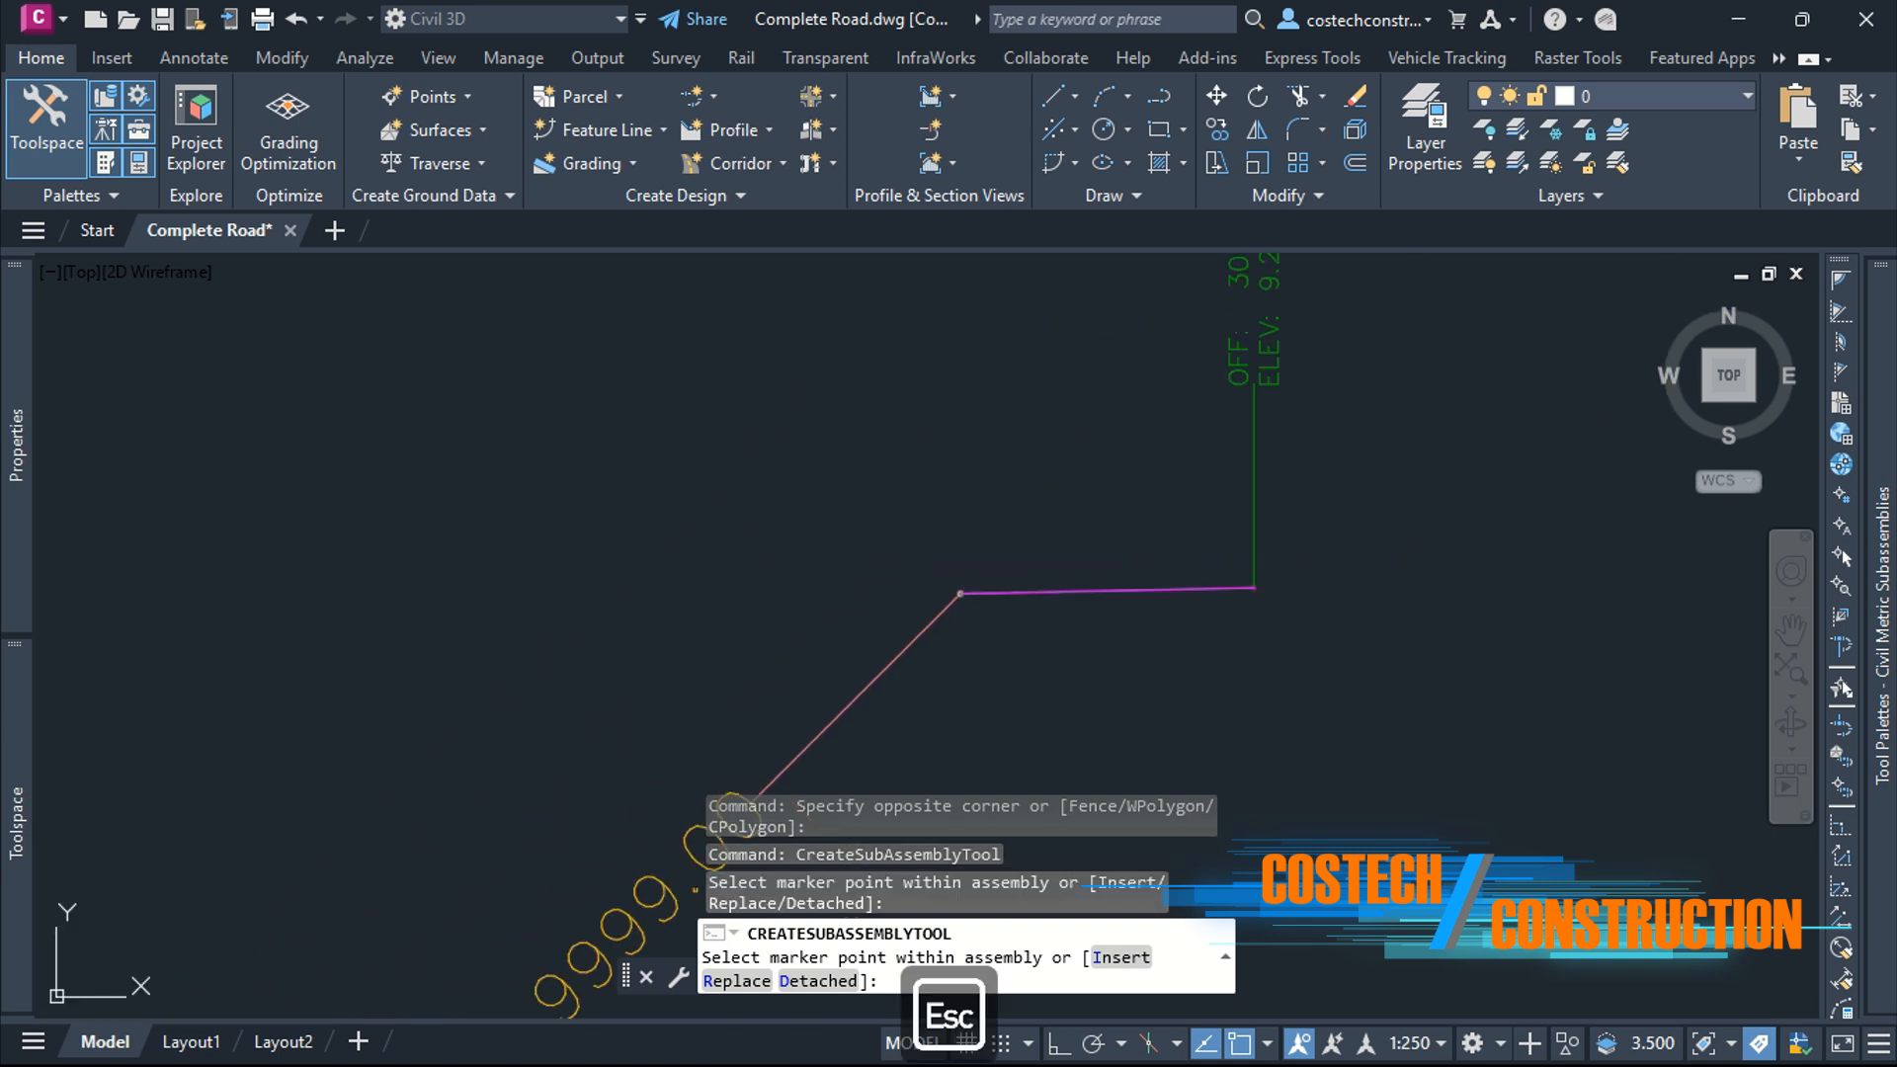
Set the Width of the LinkWidthAndSlope subassembly at the end of the Cut conditional to 0.75 m
click(1148, 591)
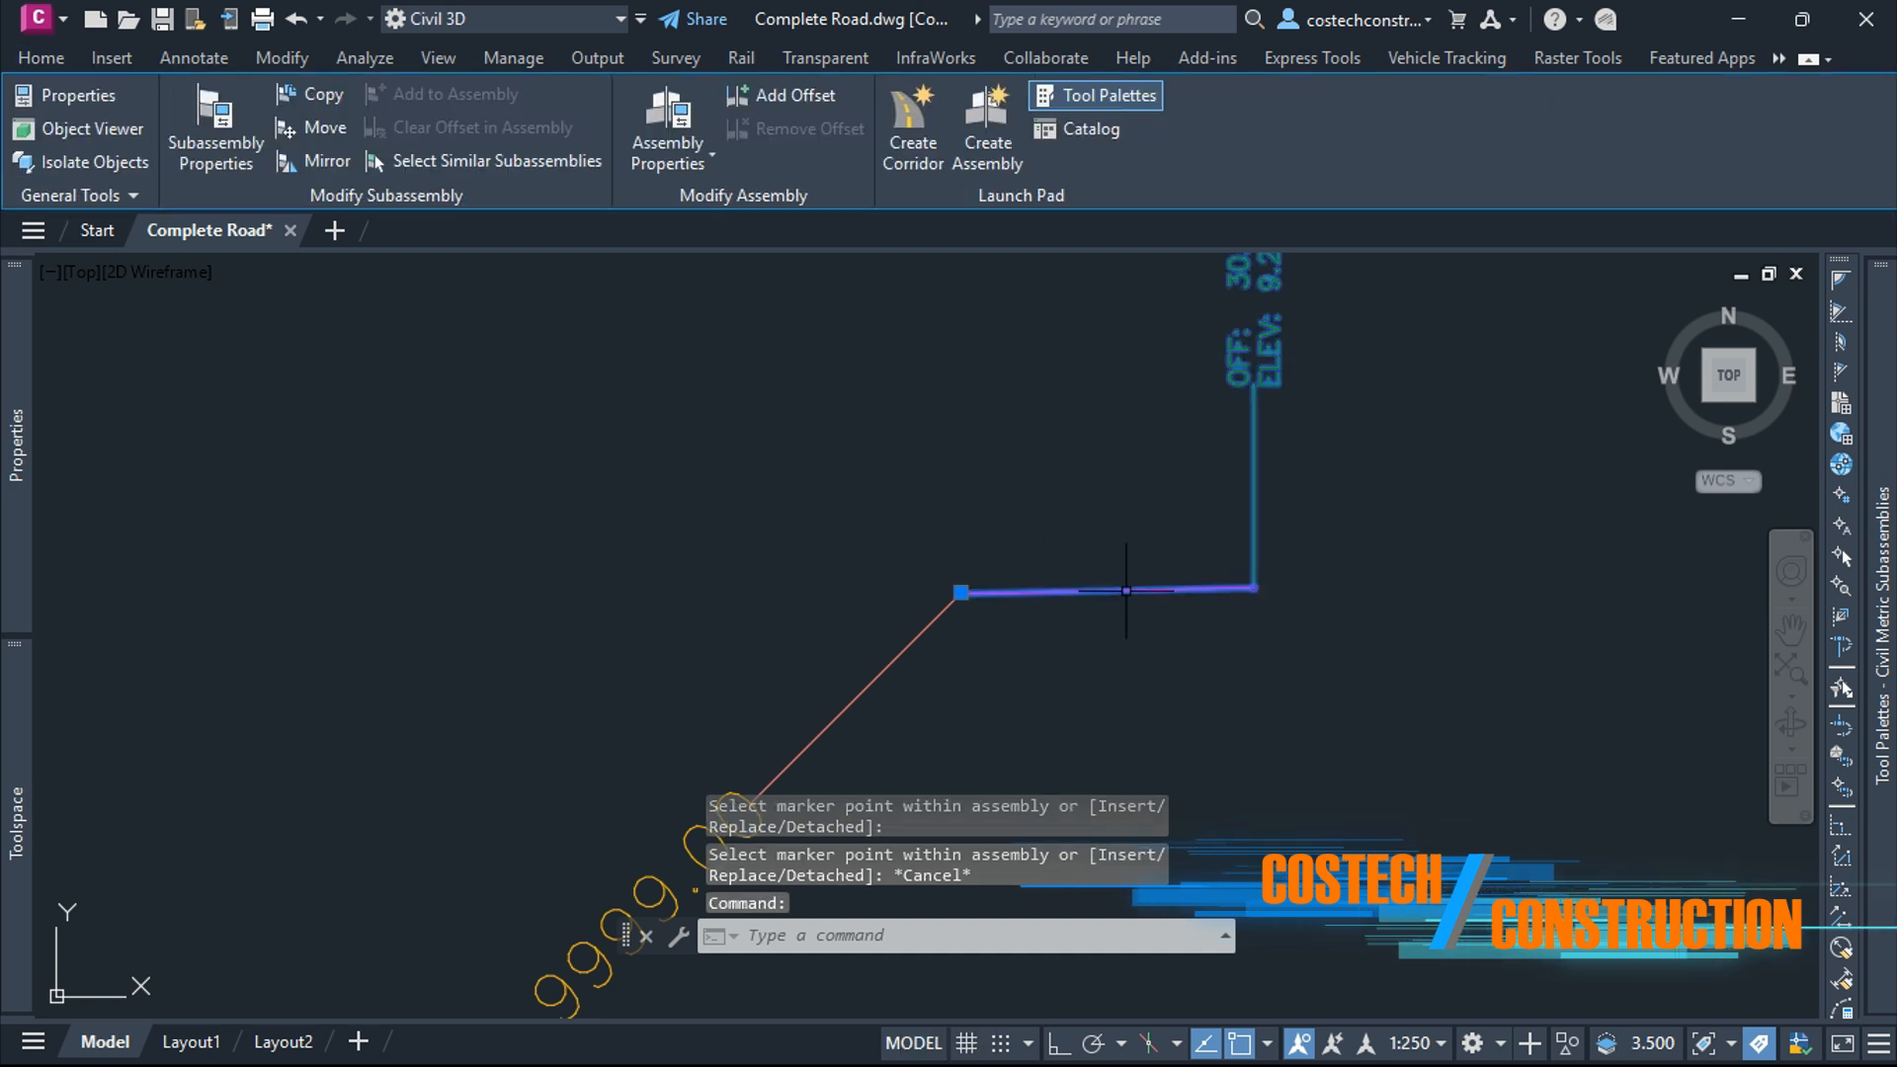
click(223, 123)
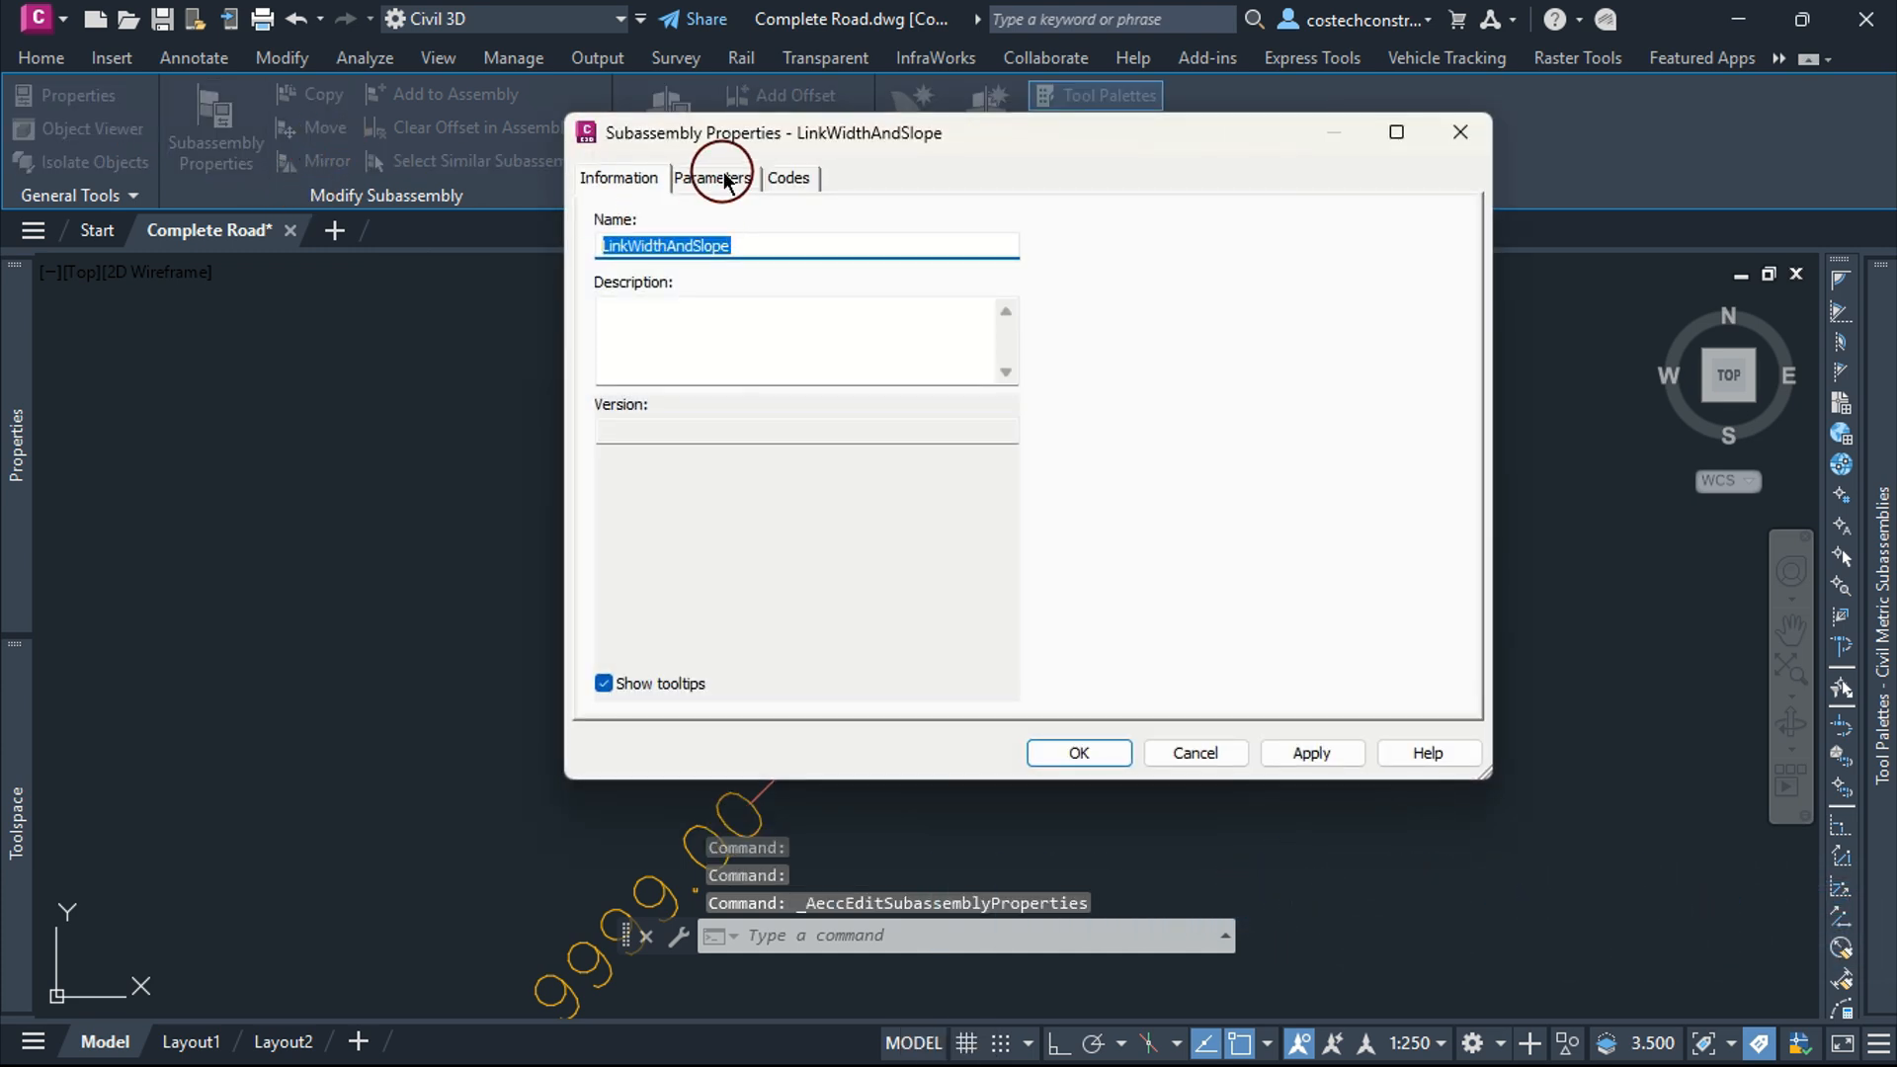
click(718, 179)
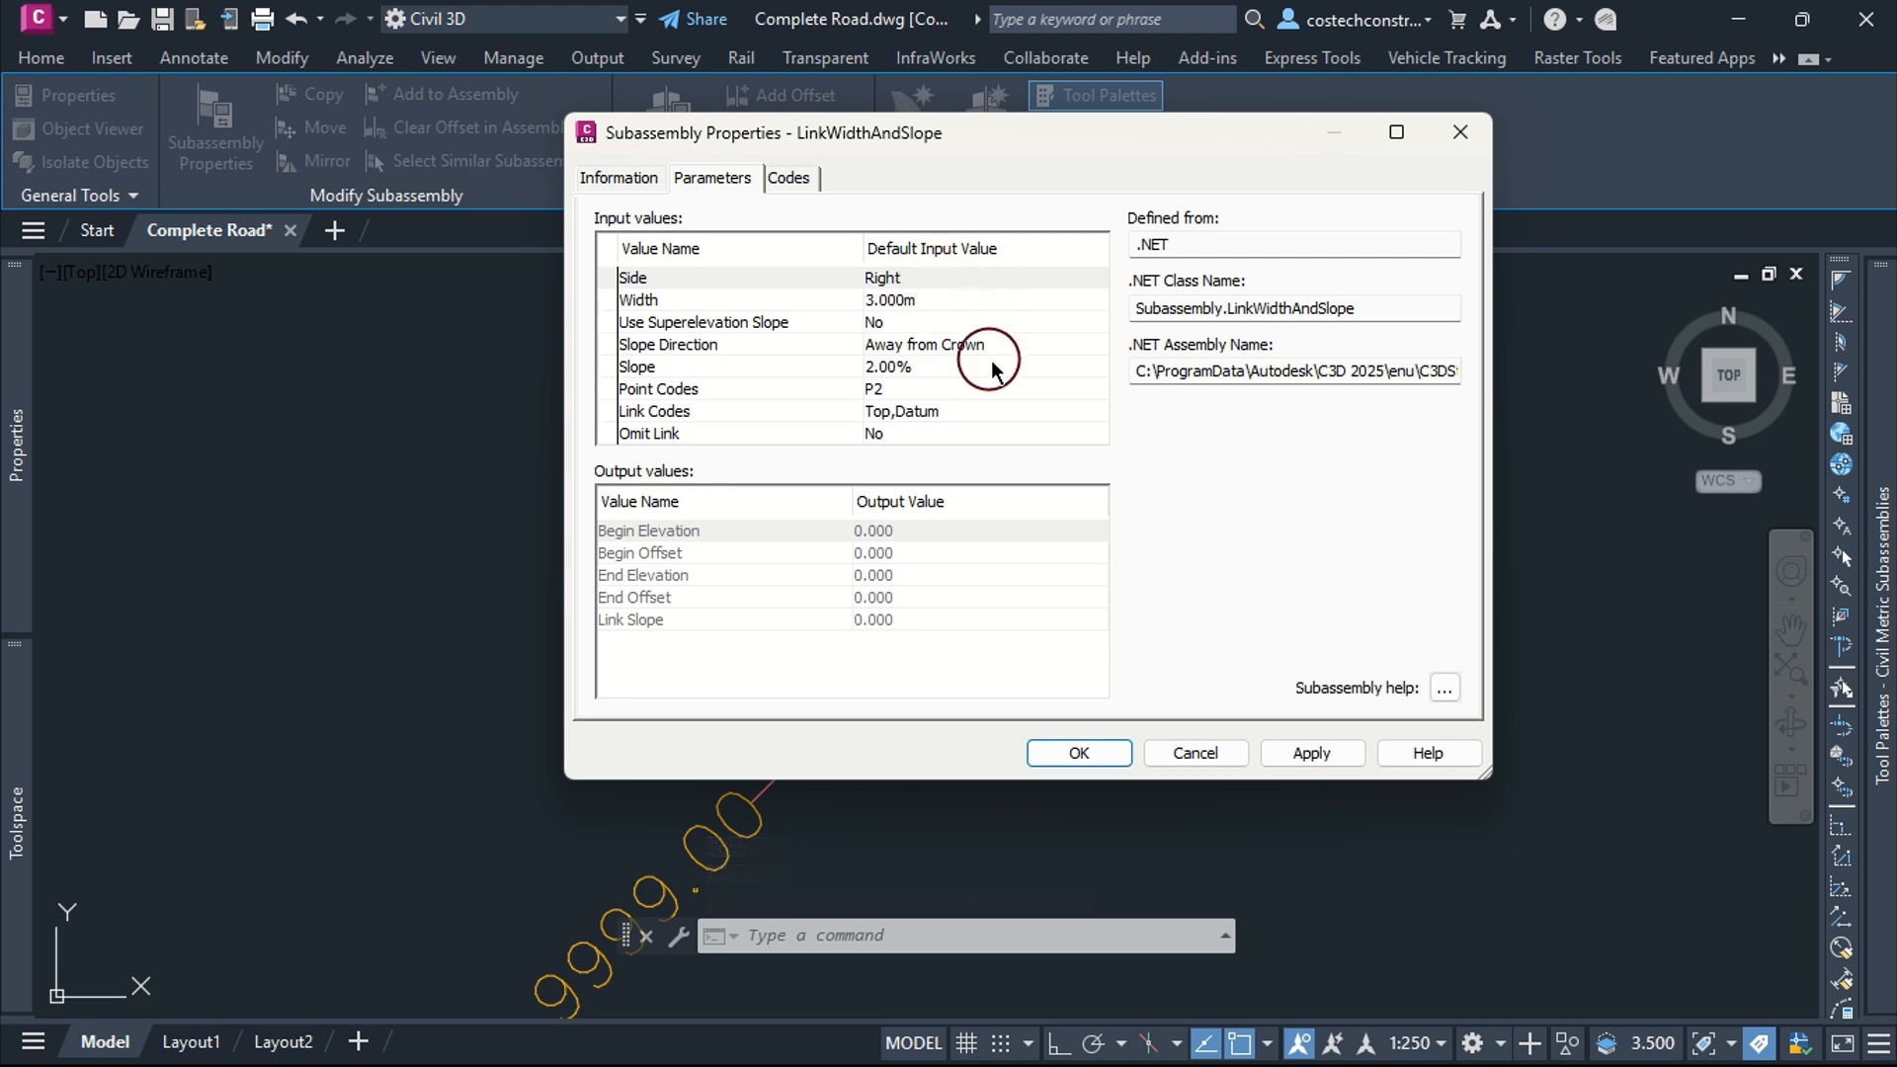
click(934, 301)
click(939, 301)
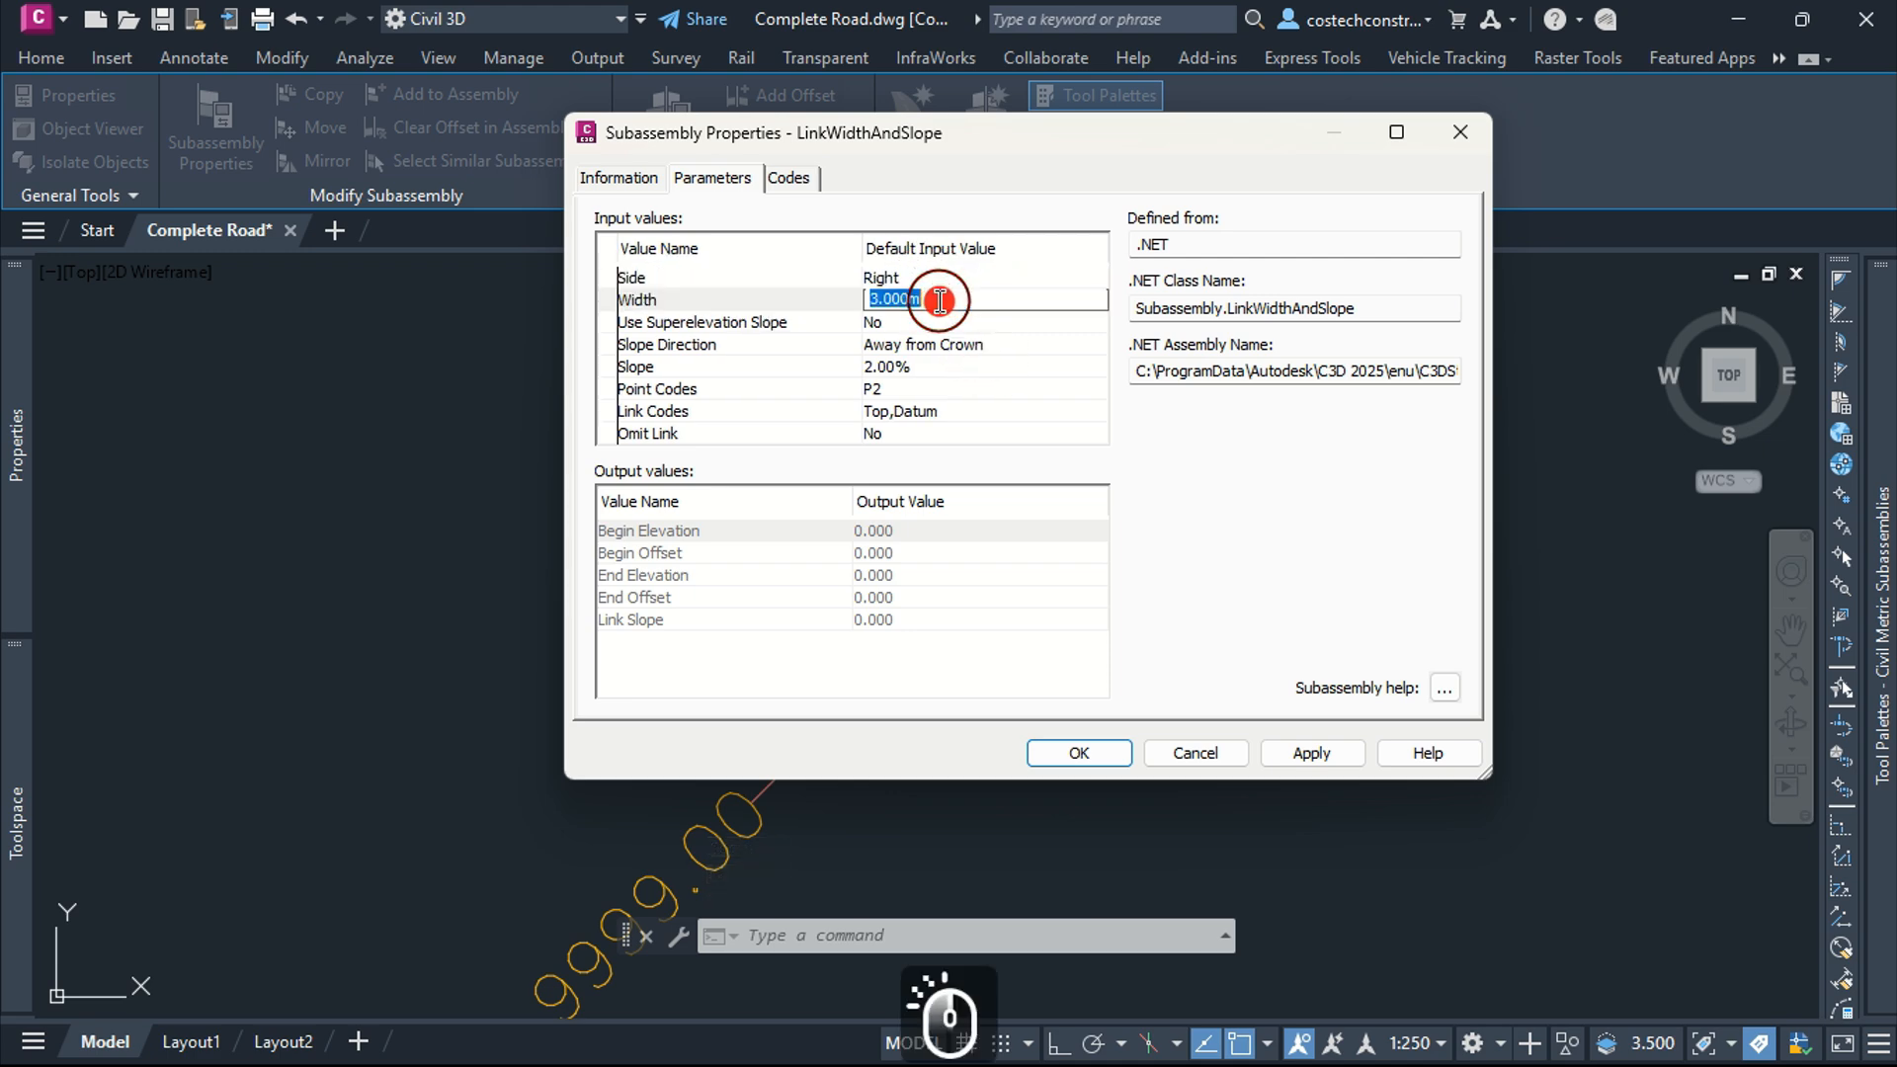
text(0.)
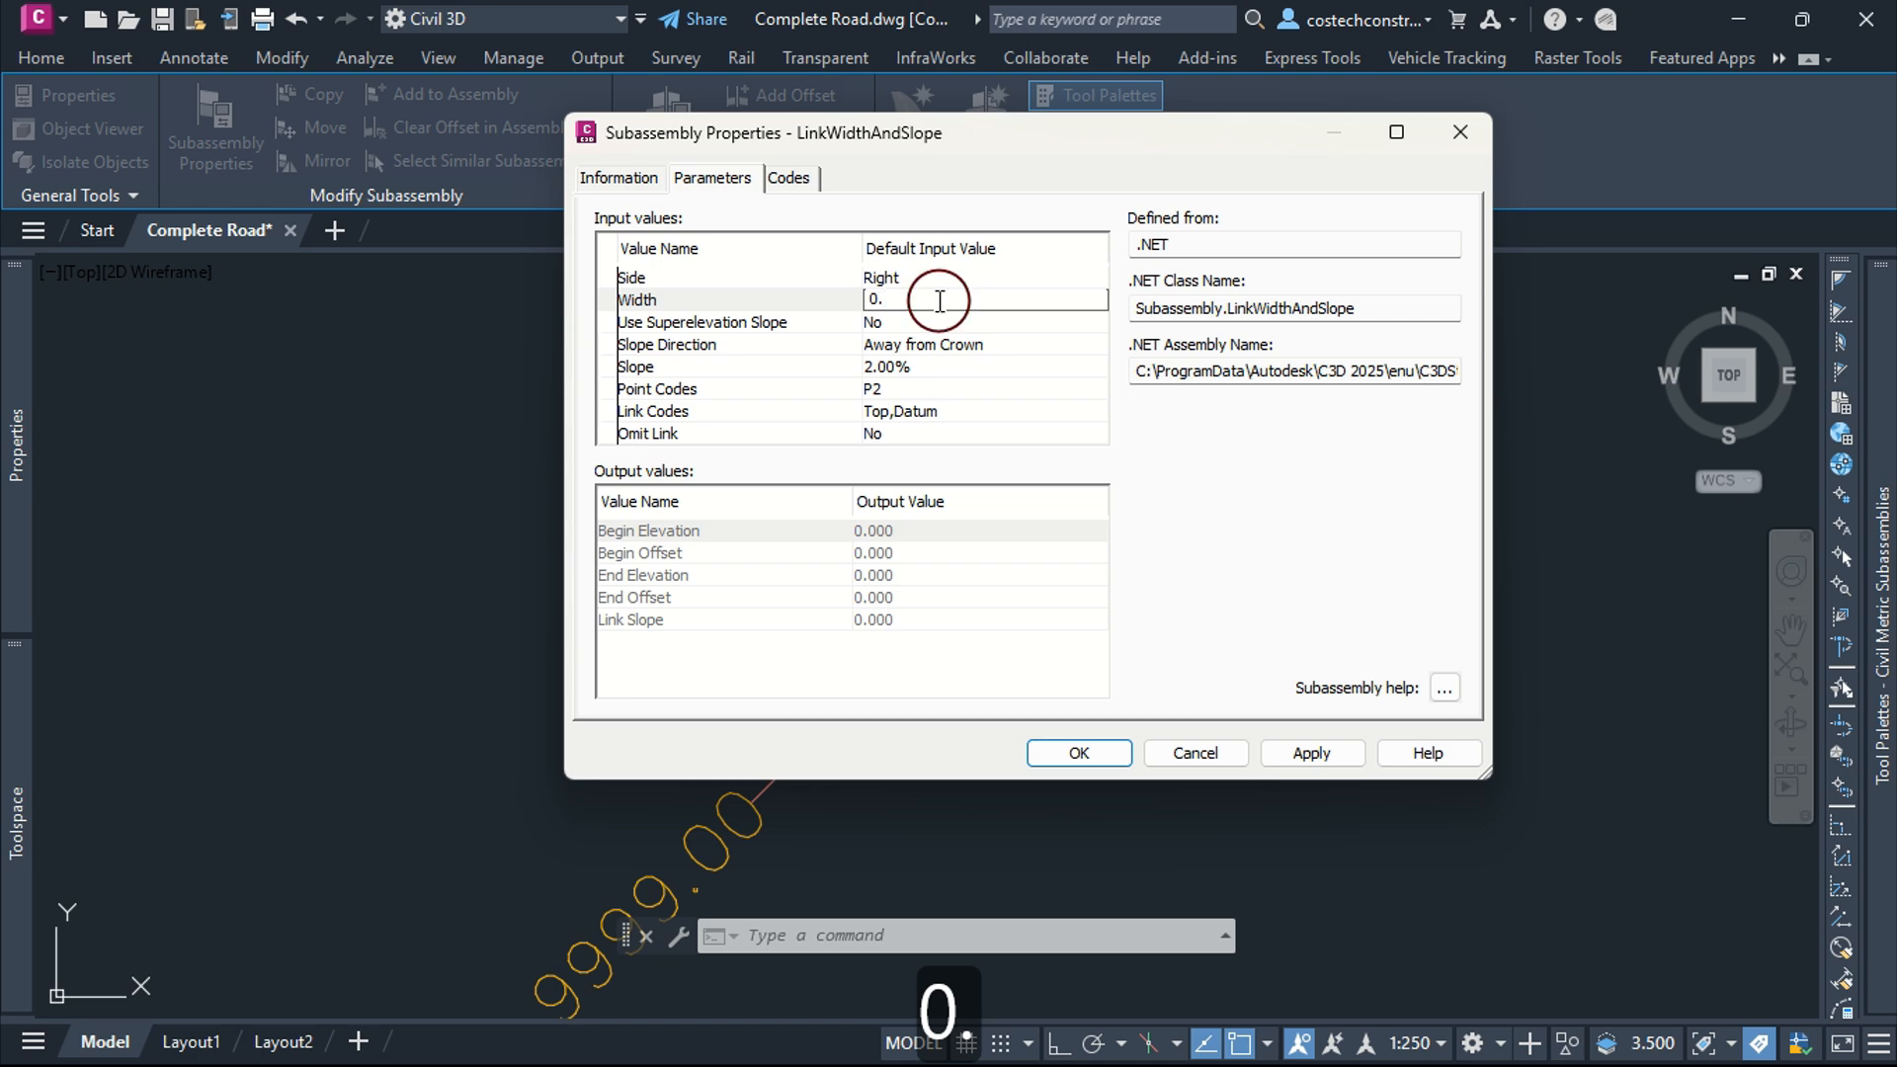
text(75)
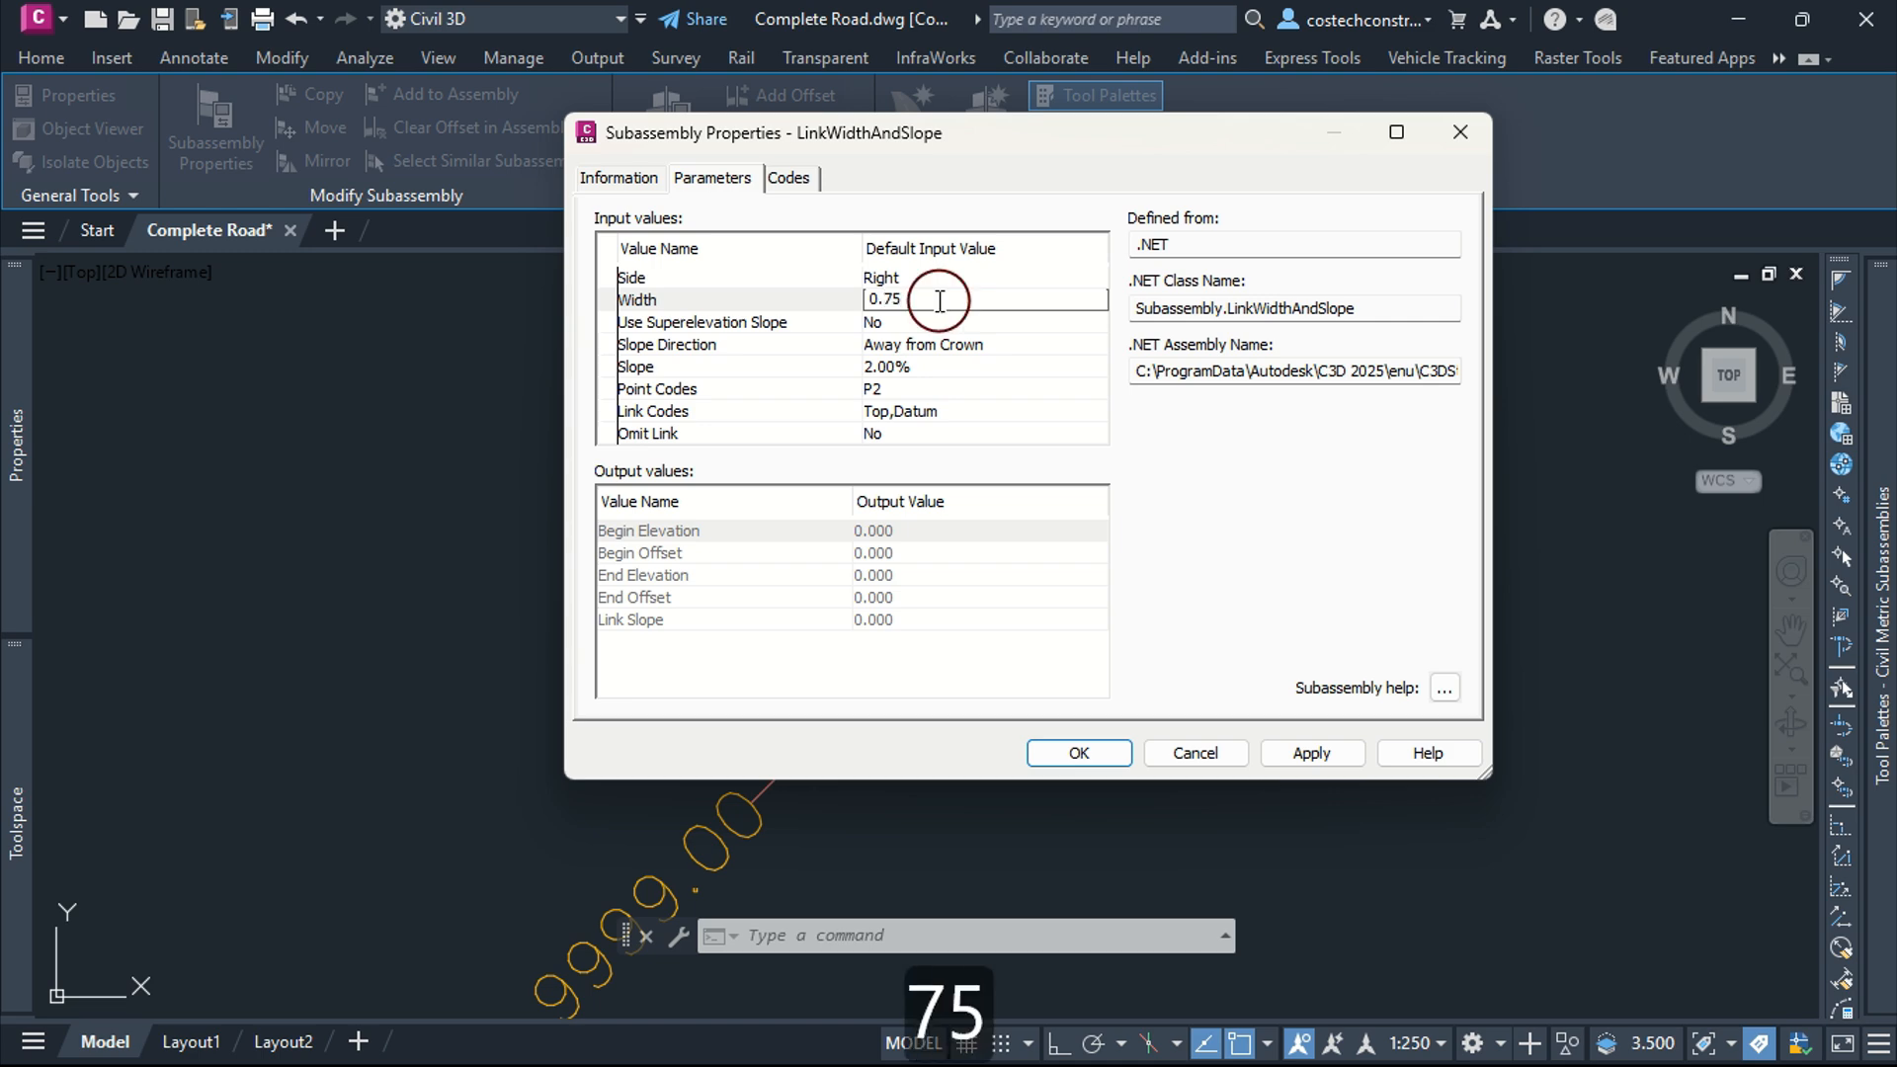
click(944, 322)
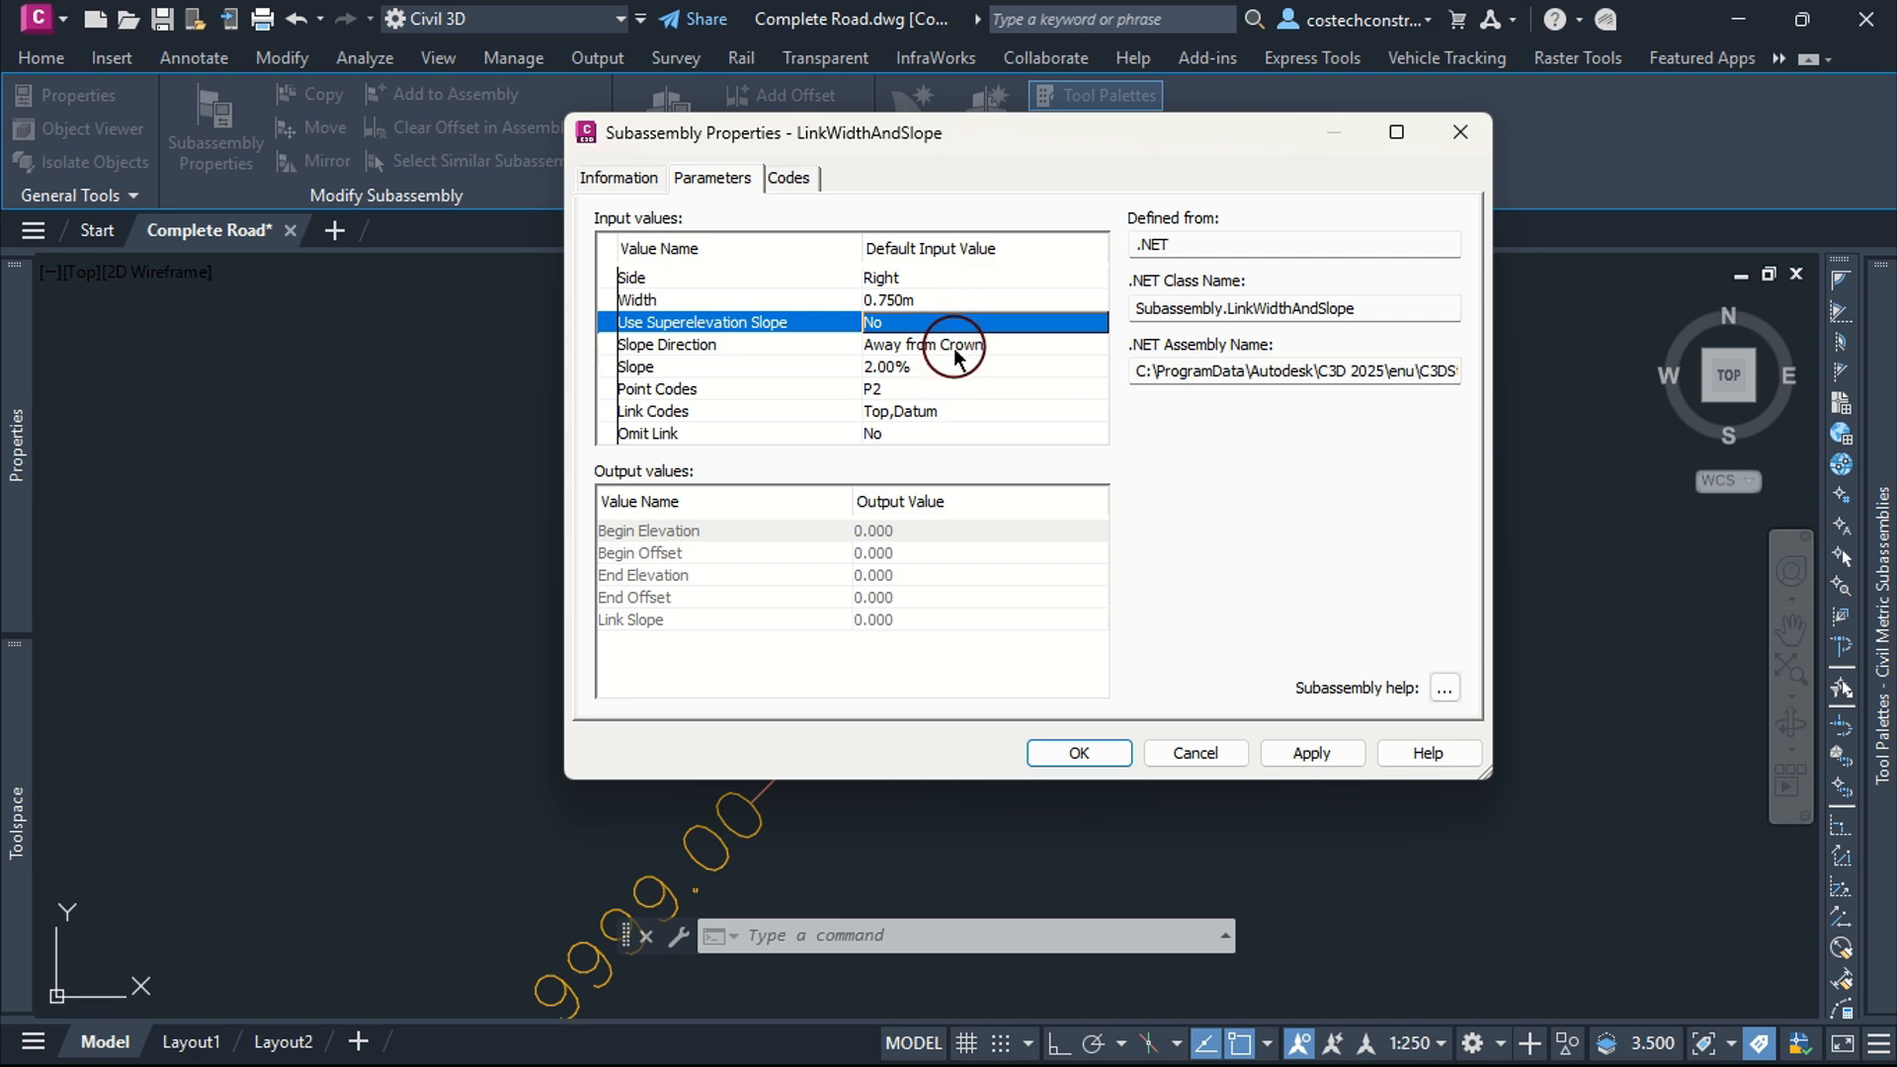
Set the same link's Slope to -4% and apply the changed parameters
click(939, 365)
click(939, 364)
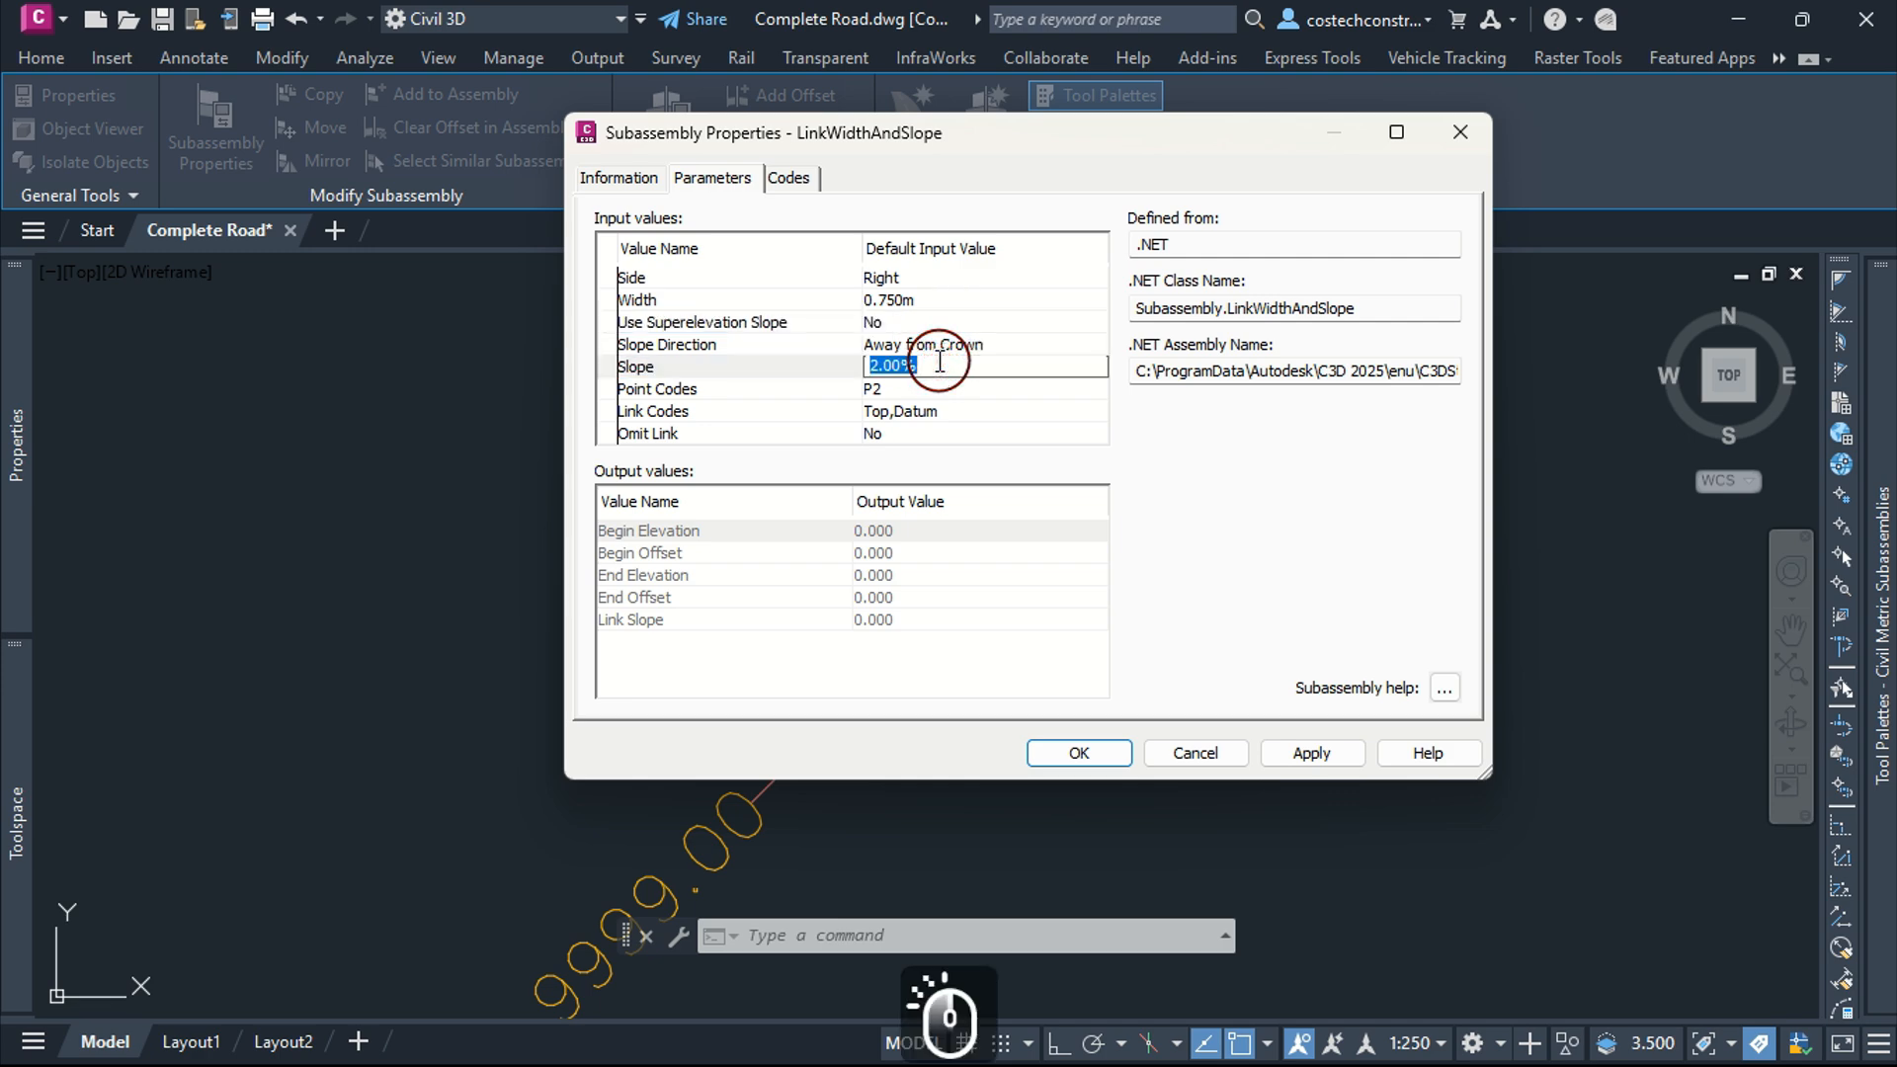
text(-)
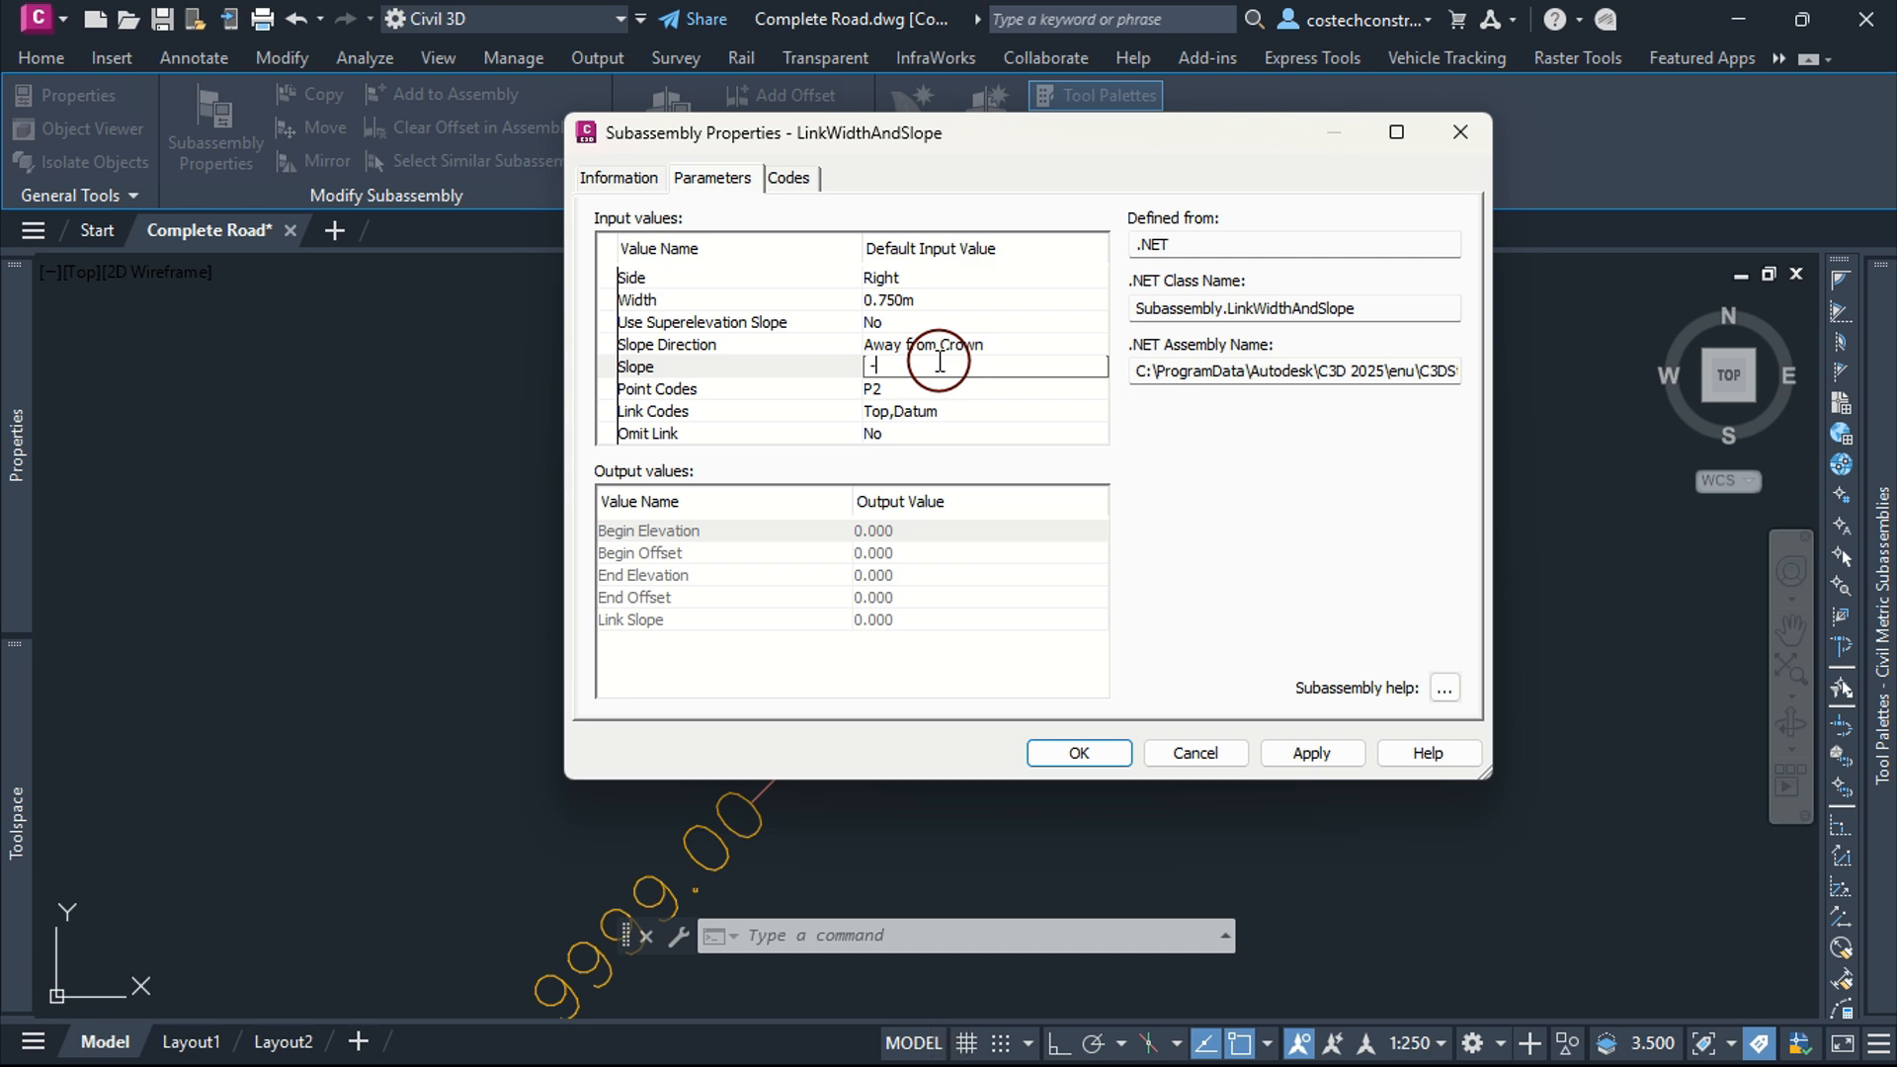
text(4)
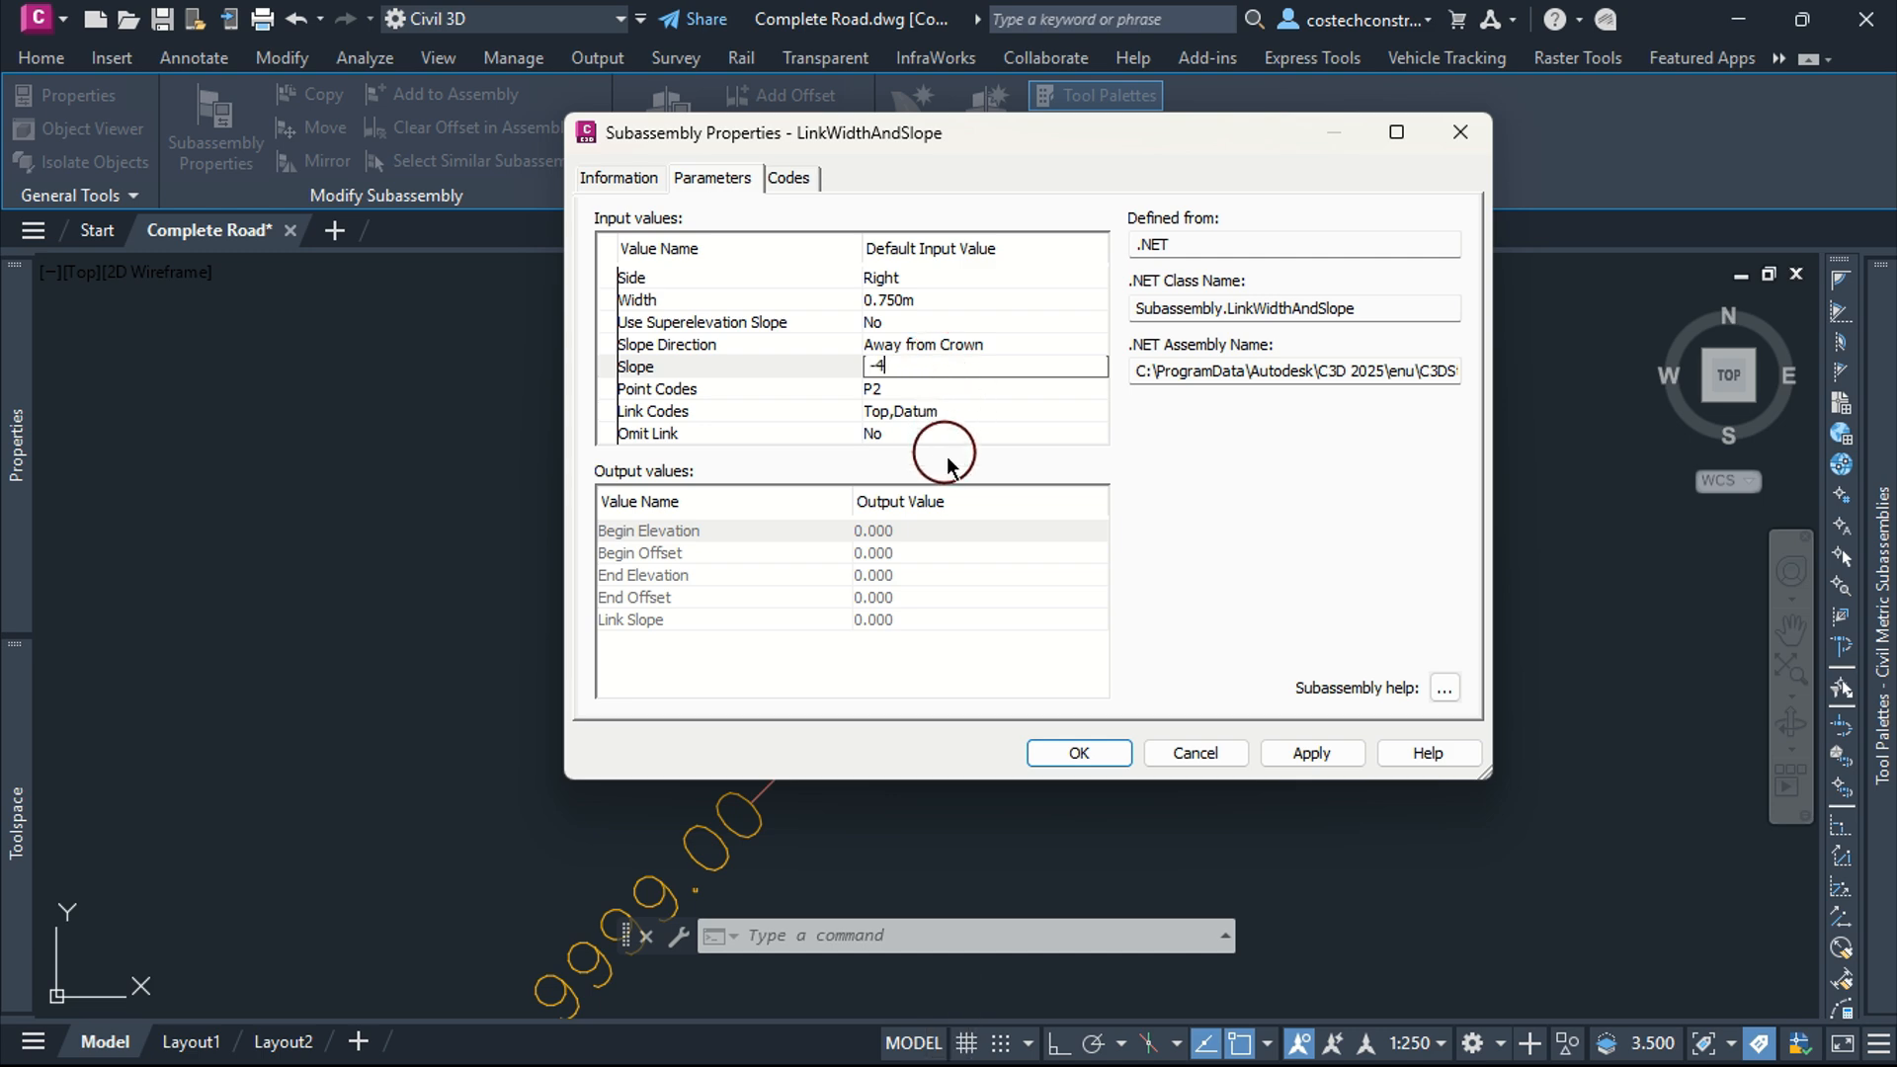
click(1325, 756)
click(1092, 753)
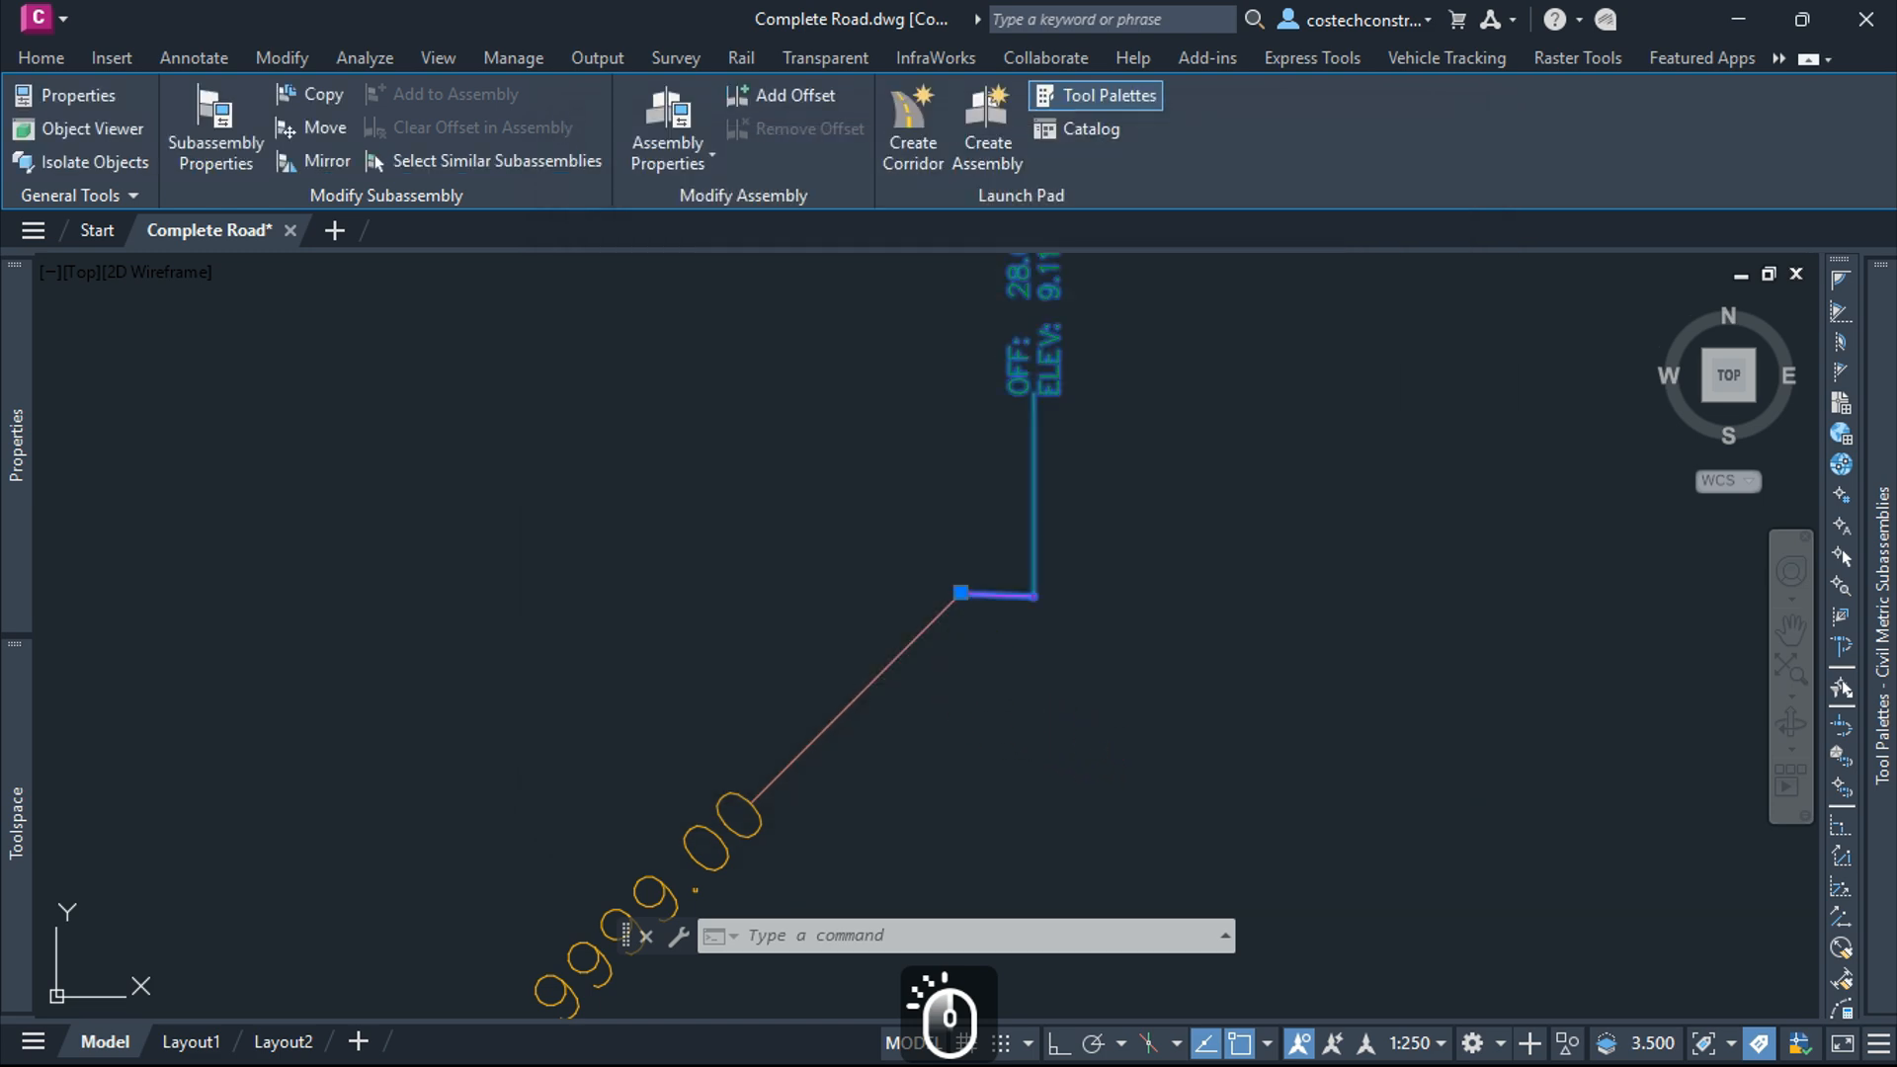
Copy the LinkWidthAndSlope subassembly from the Cut branch to the end marker of the Fill conditional
scroll(997, 603, up, 6)
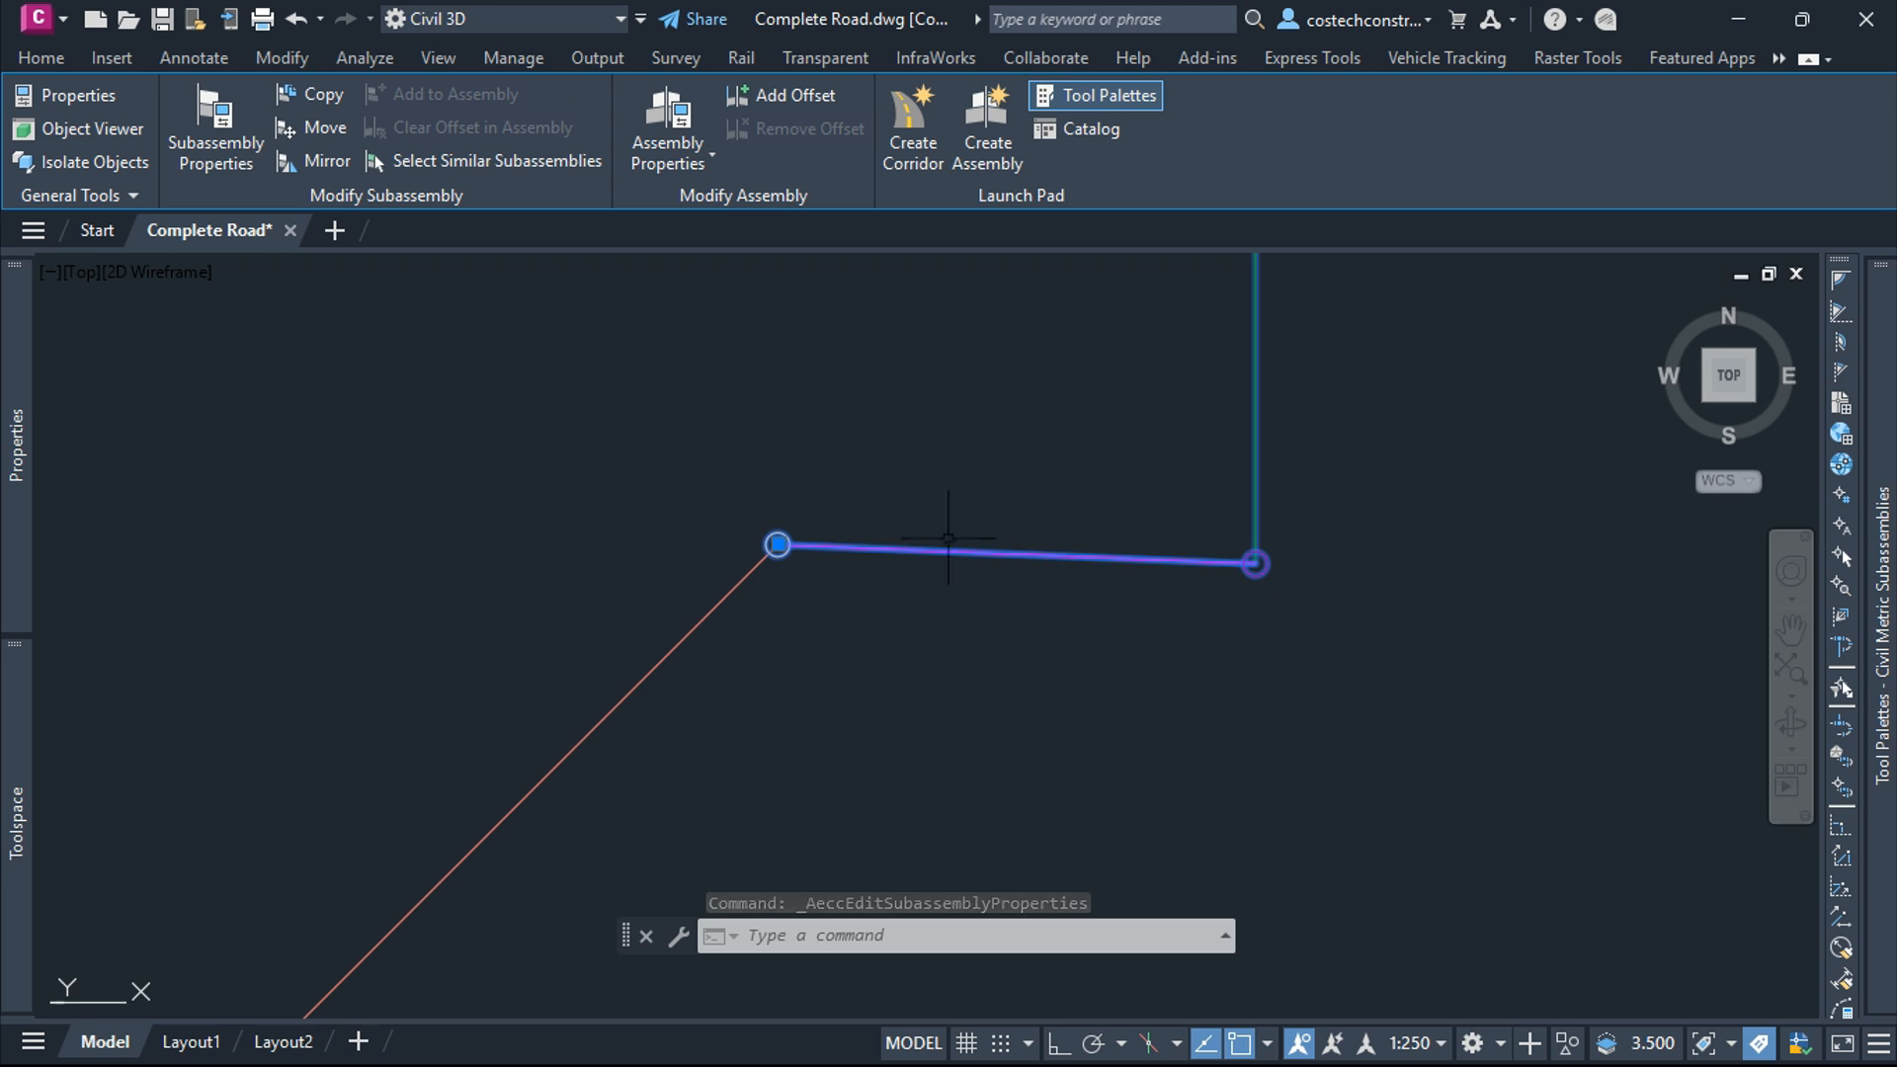
click(288, 113)
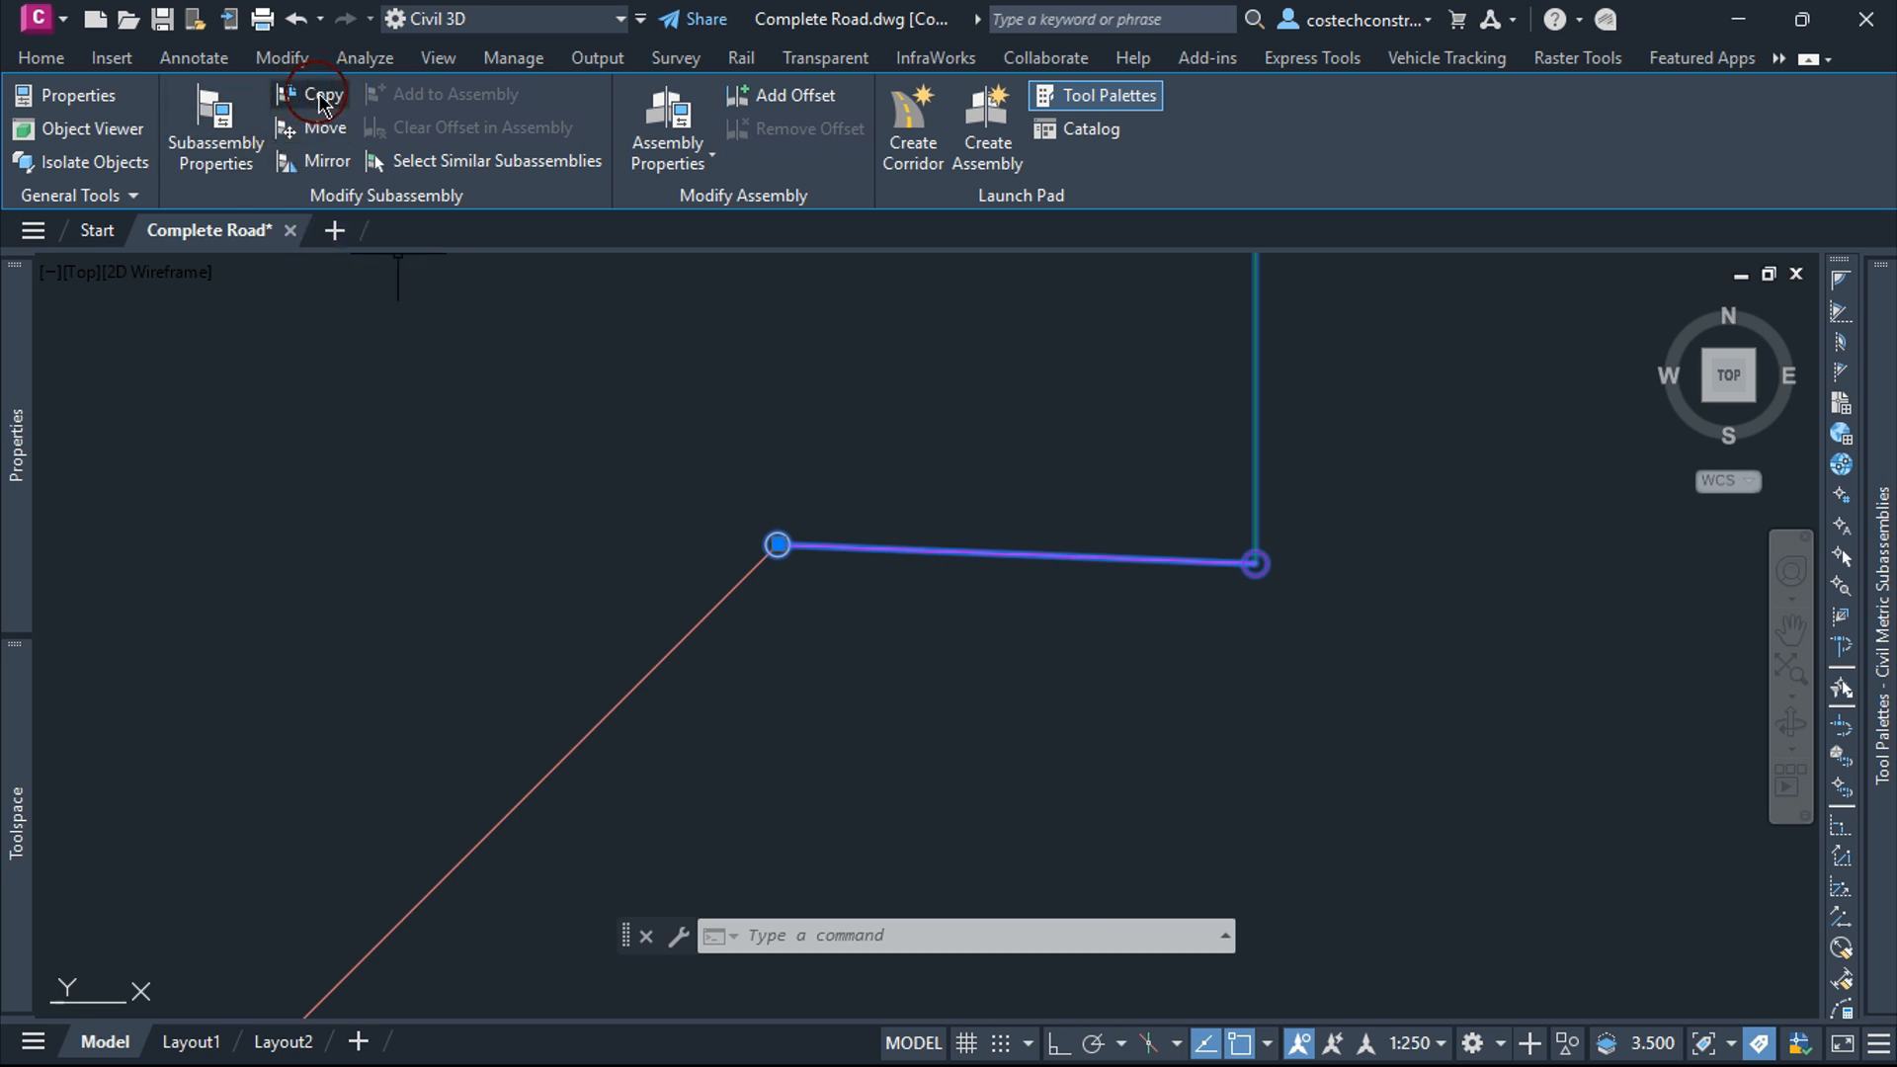
click(321, 96)
scroll(1212, 410, down, 6)
scroll(1212, 410, down, 5)
scroll(1028, 400, up, 3)
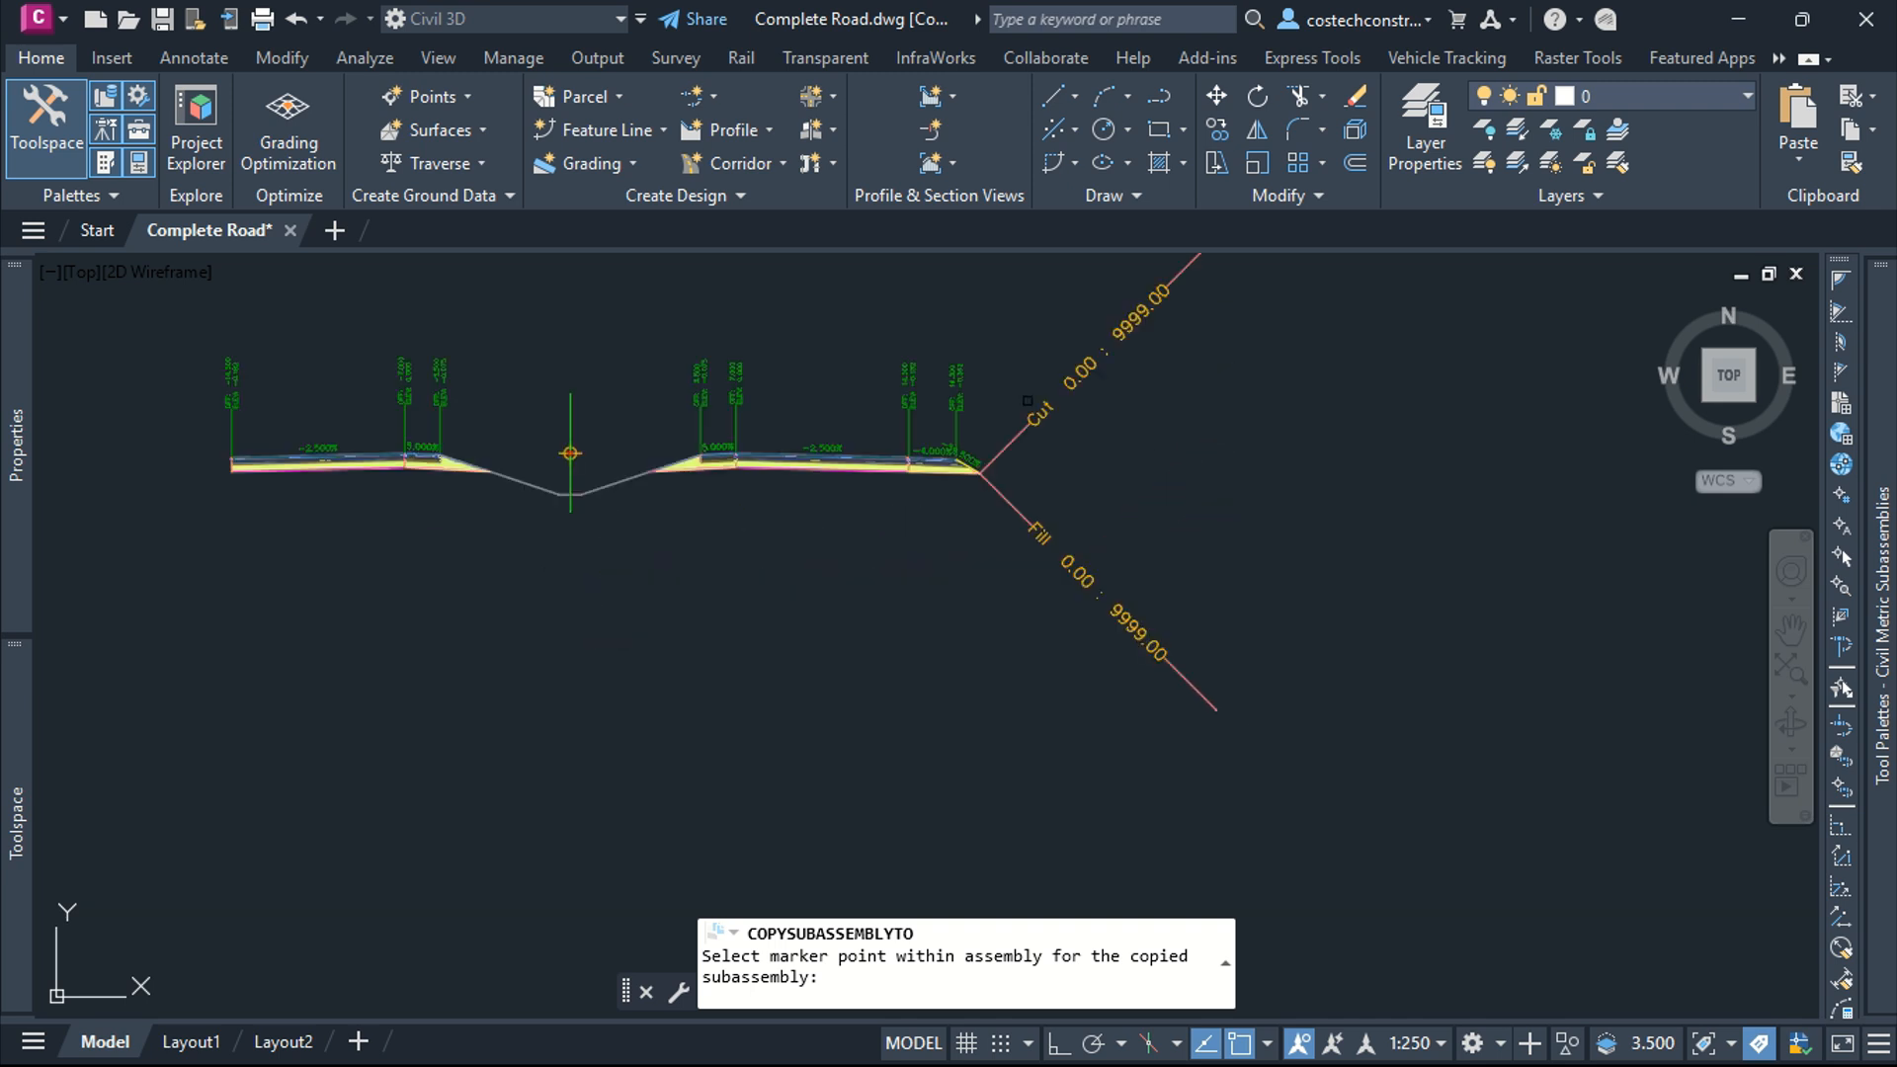
scroll(1116, 710, up, 7)
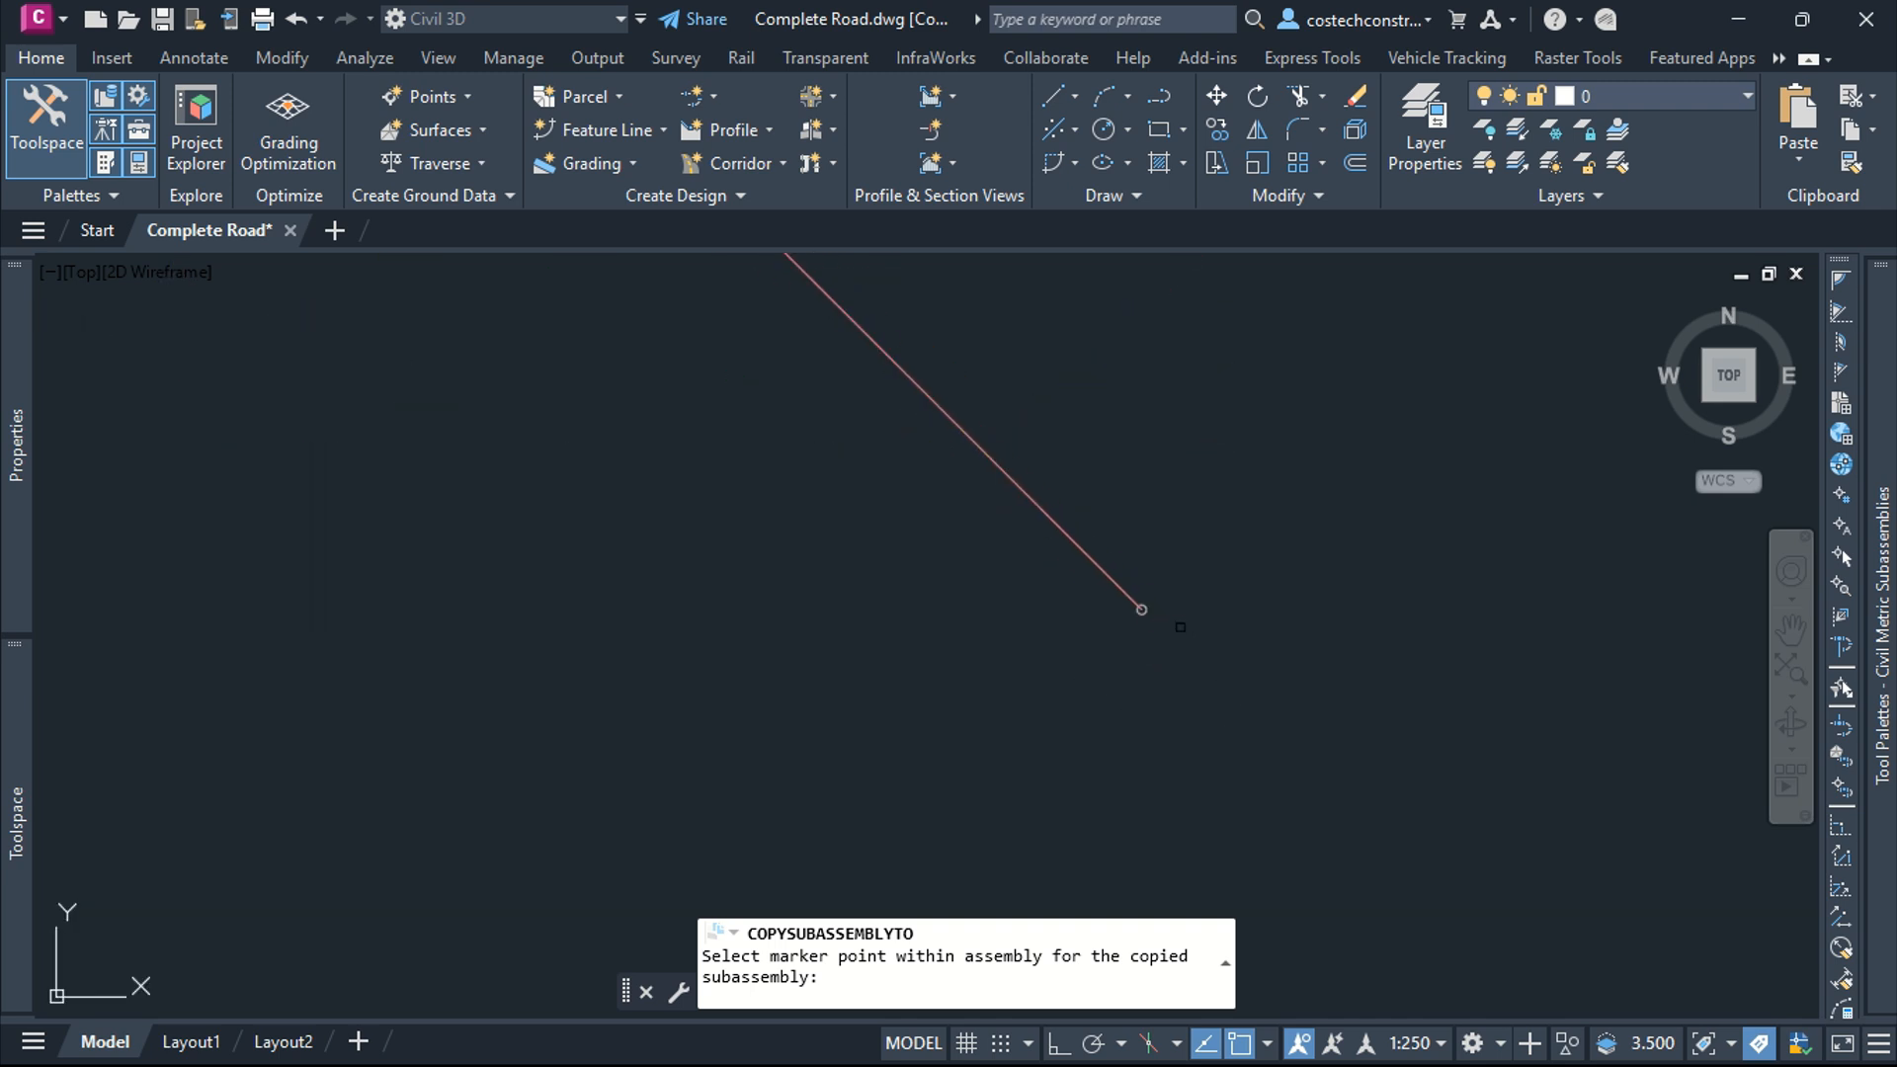
click(1143, 692)
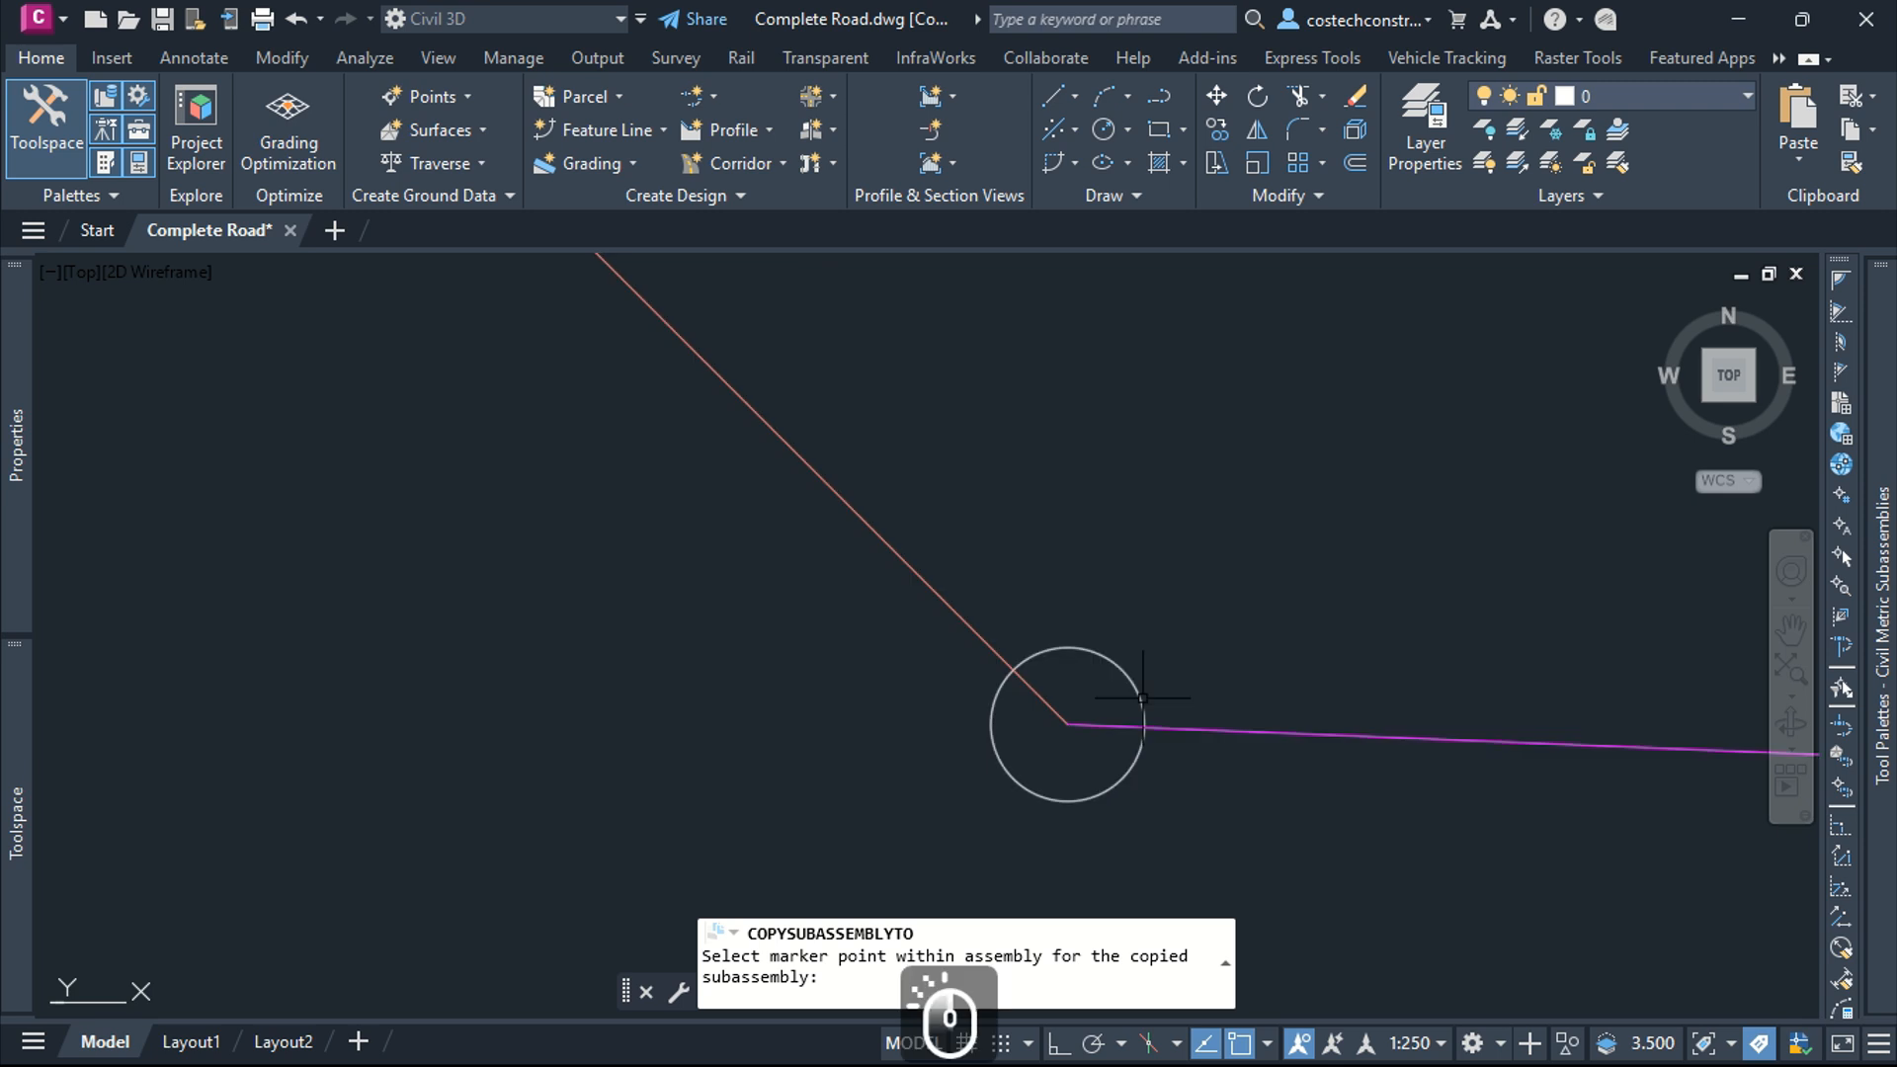
scroll(860, 722, down, 6)
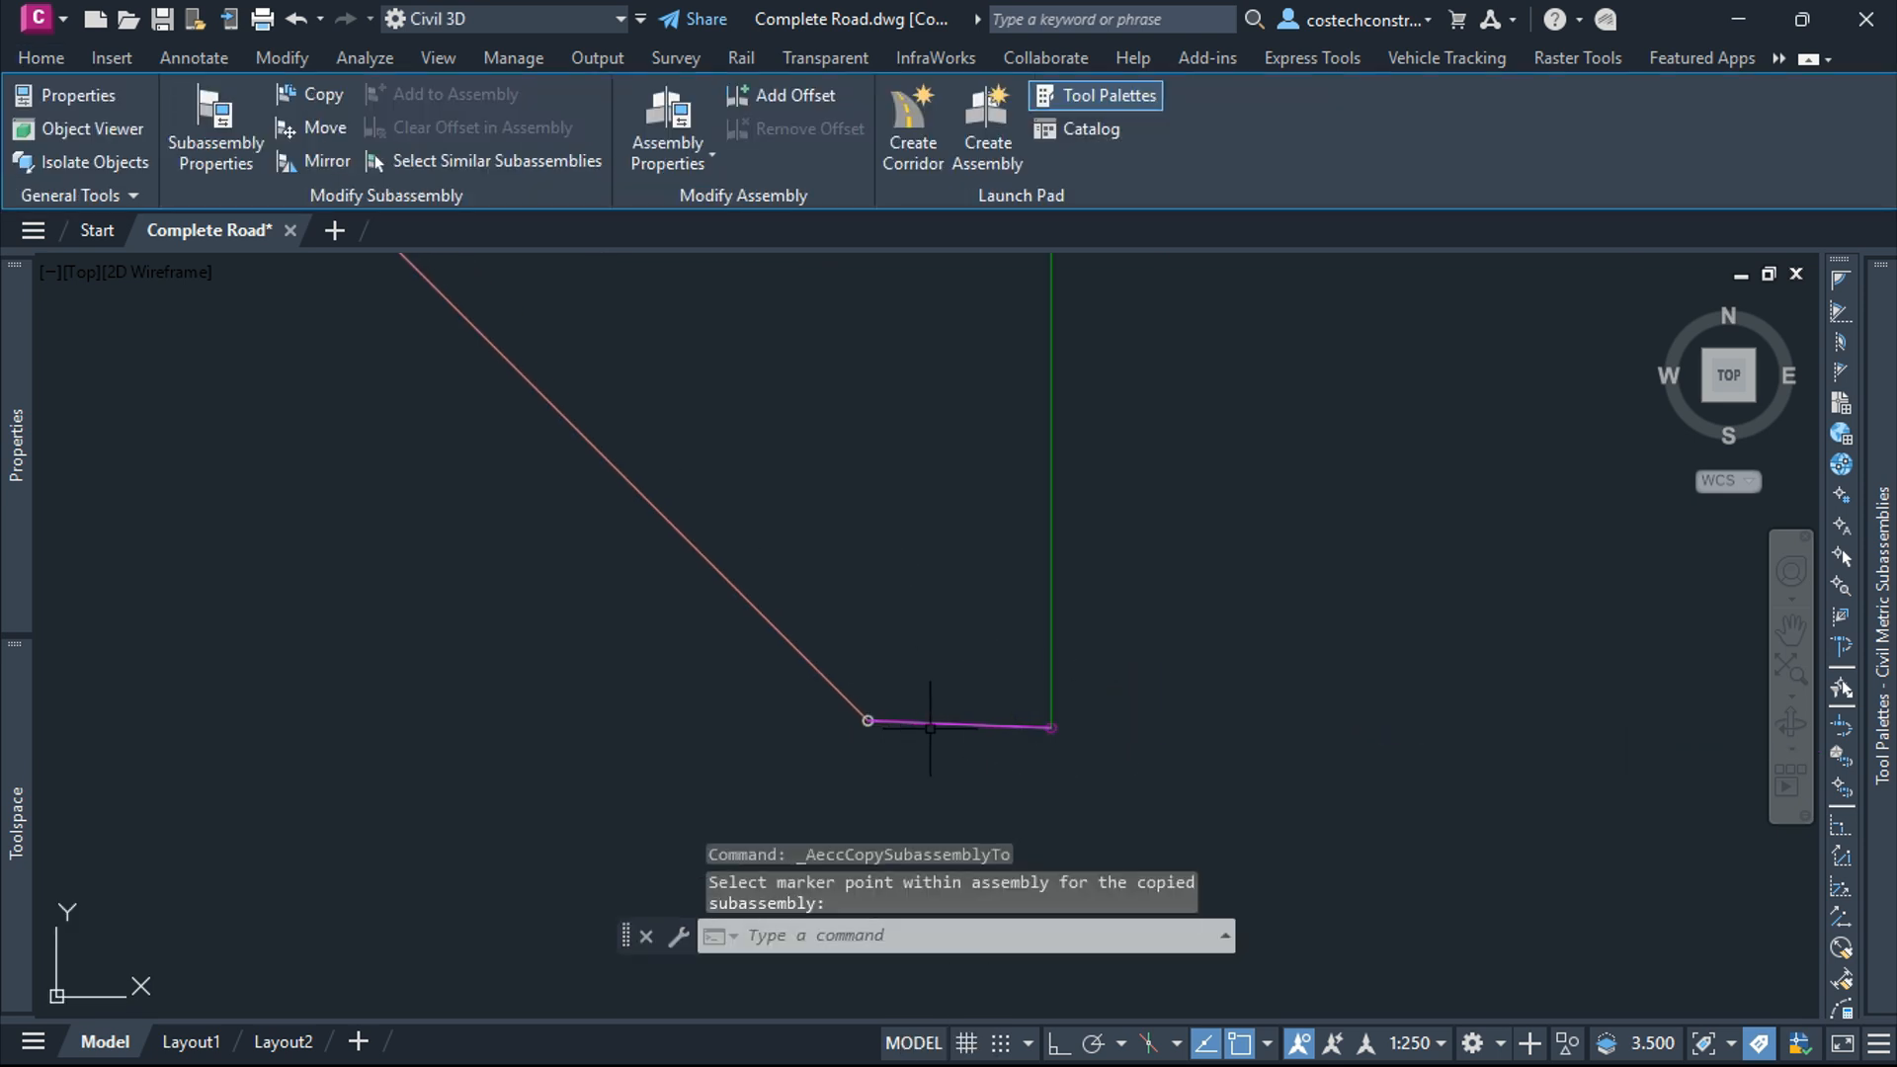
Attach a Ditch subassembly from the metric trench pipes set to the outer end of the link on the Cut branch
scroll(1088, 746, down, 6)
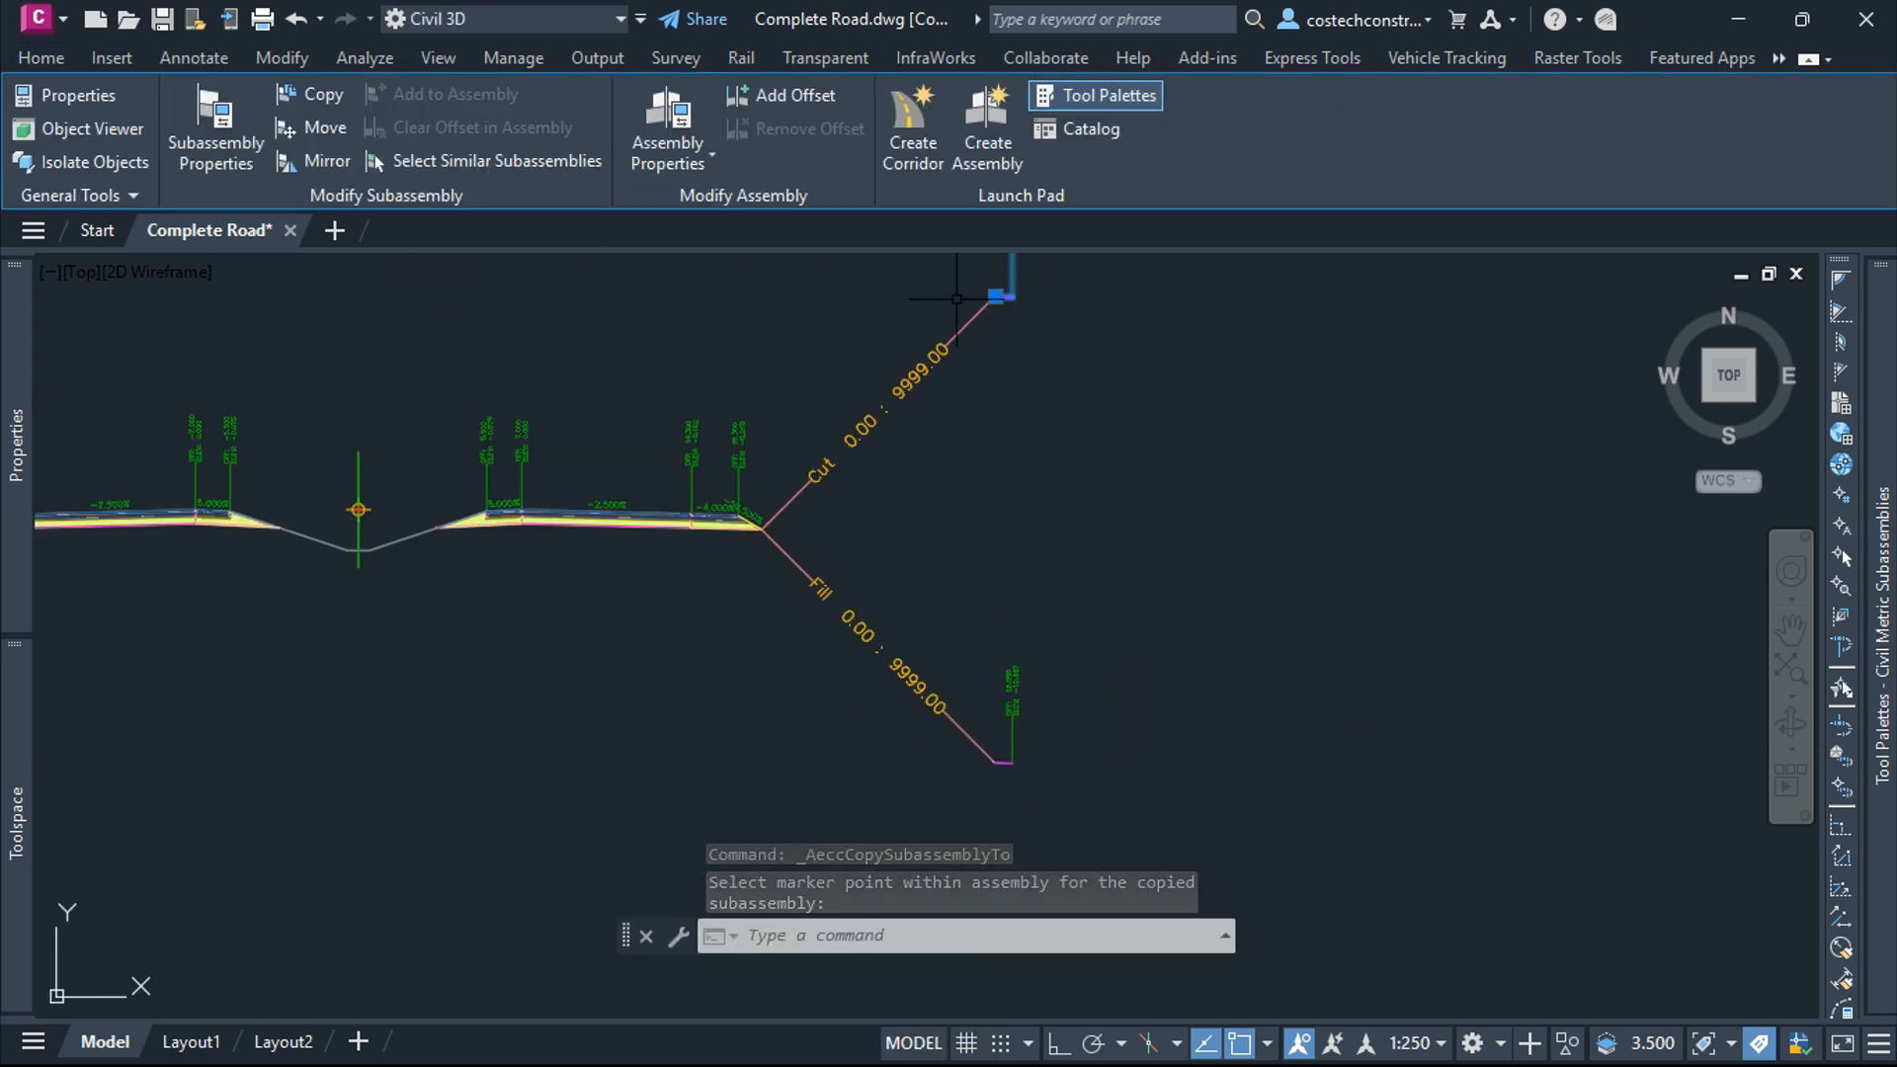
scroll(1007, 455, up, 8)
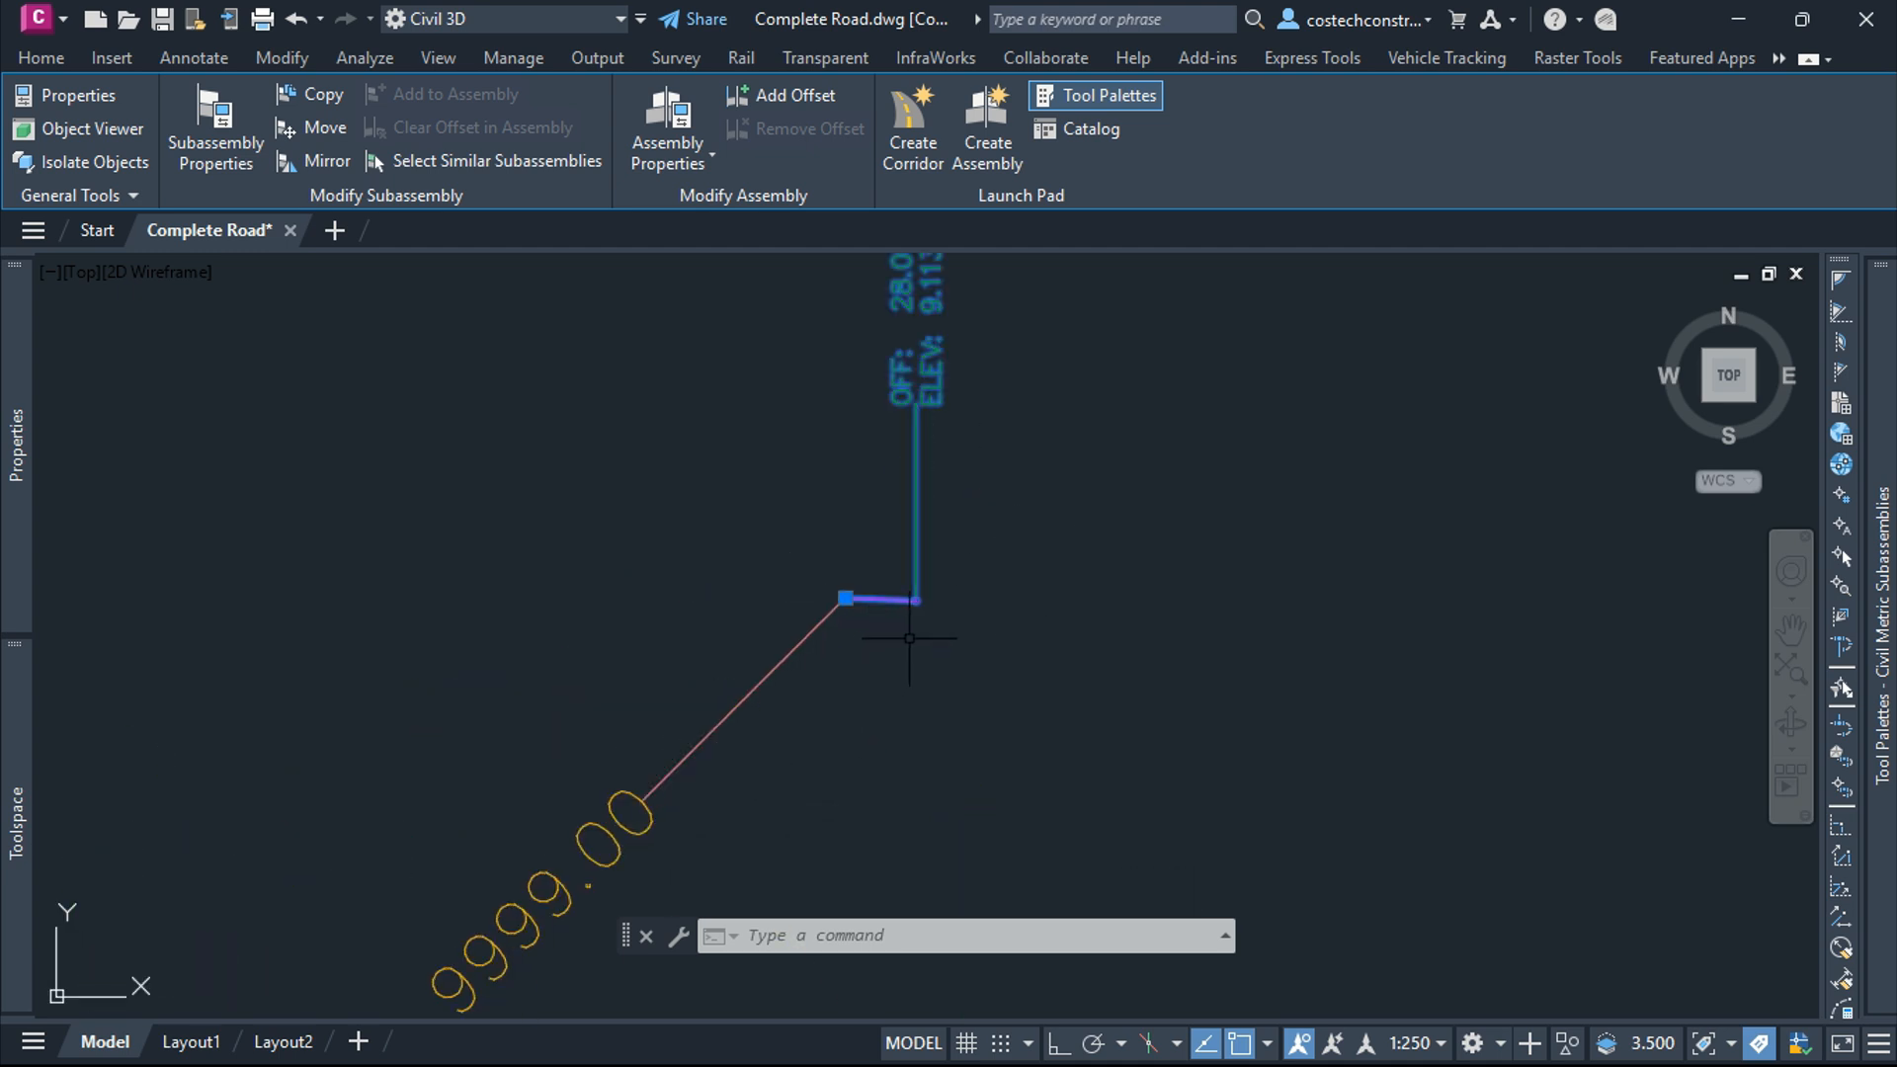
key(Escape)
key(Escape)
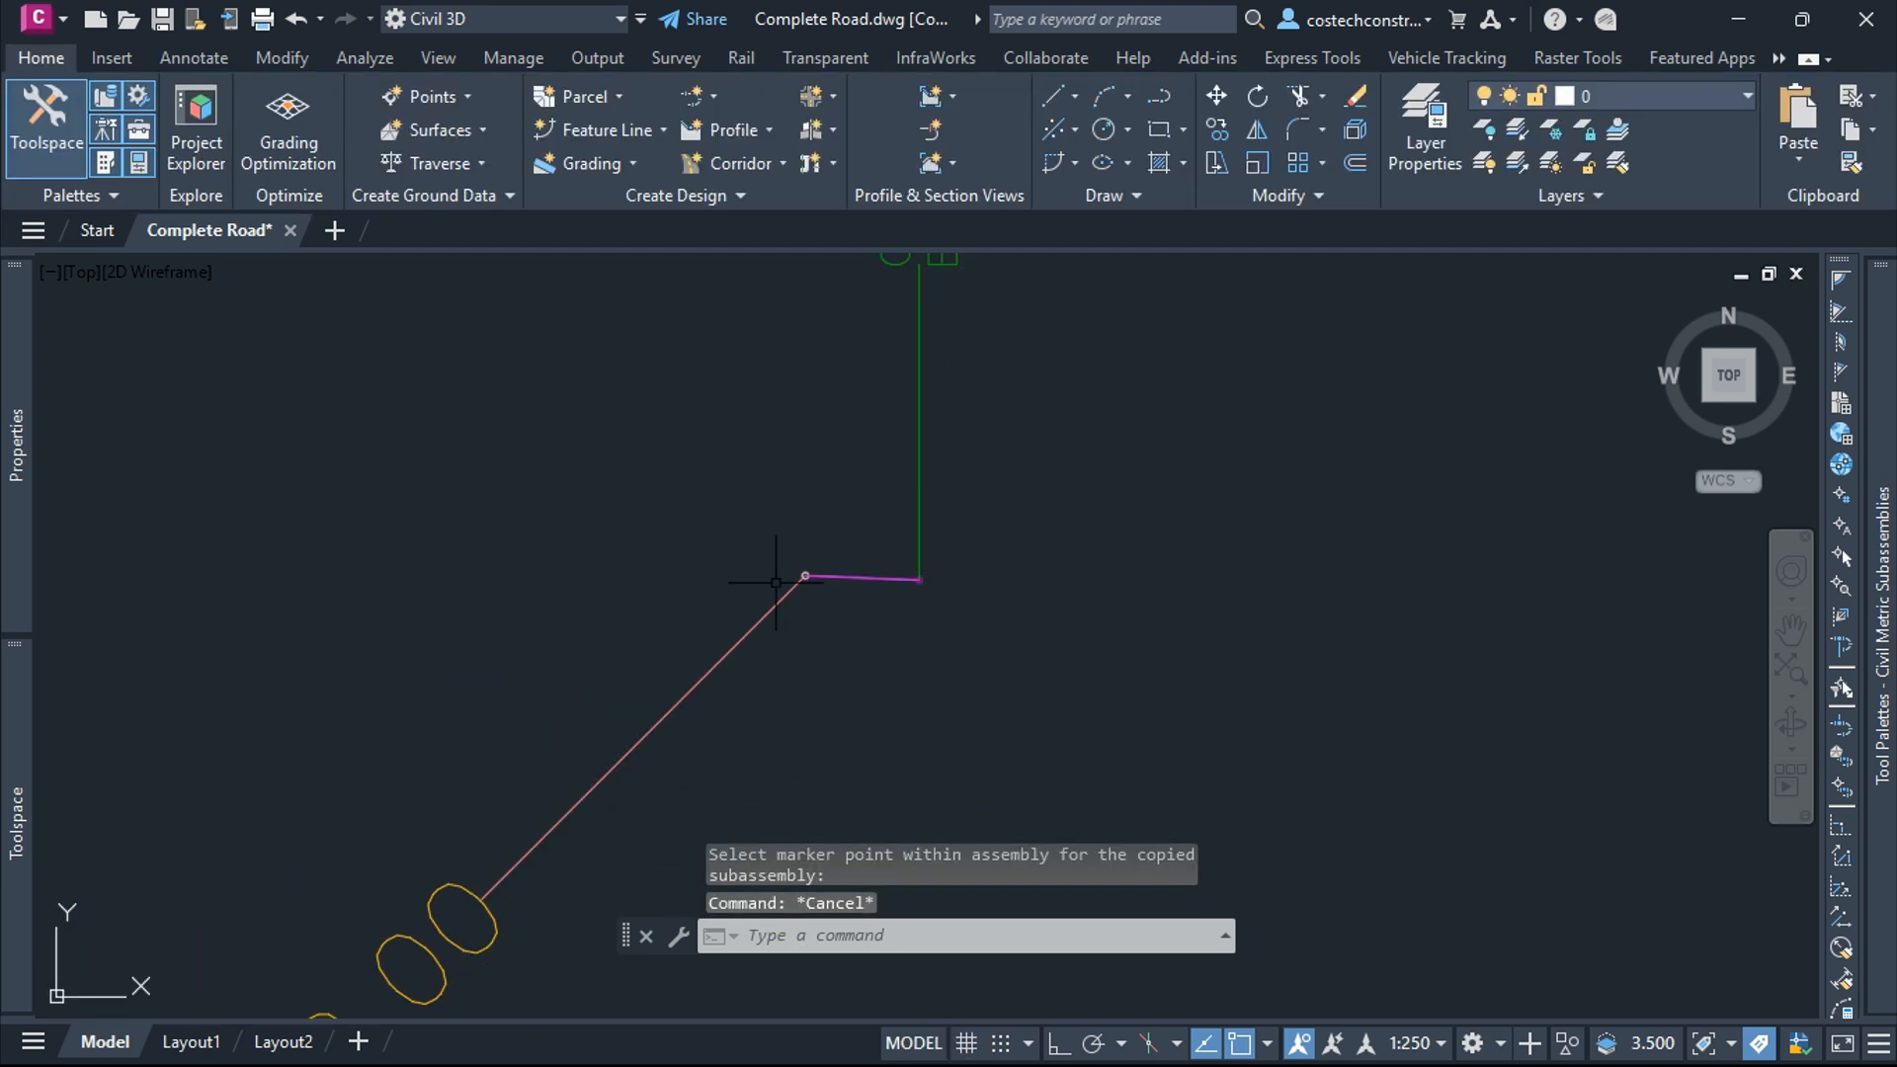
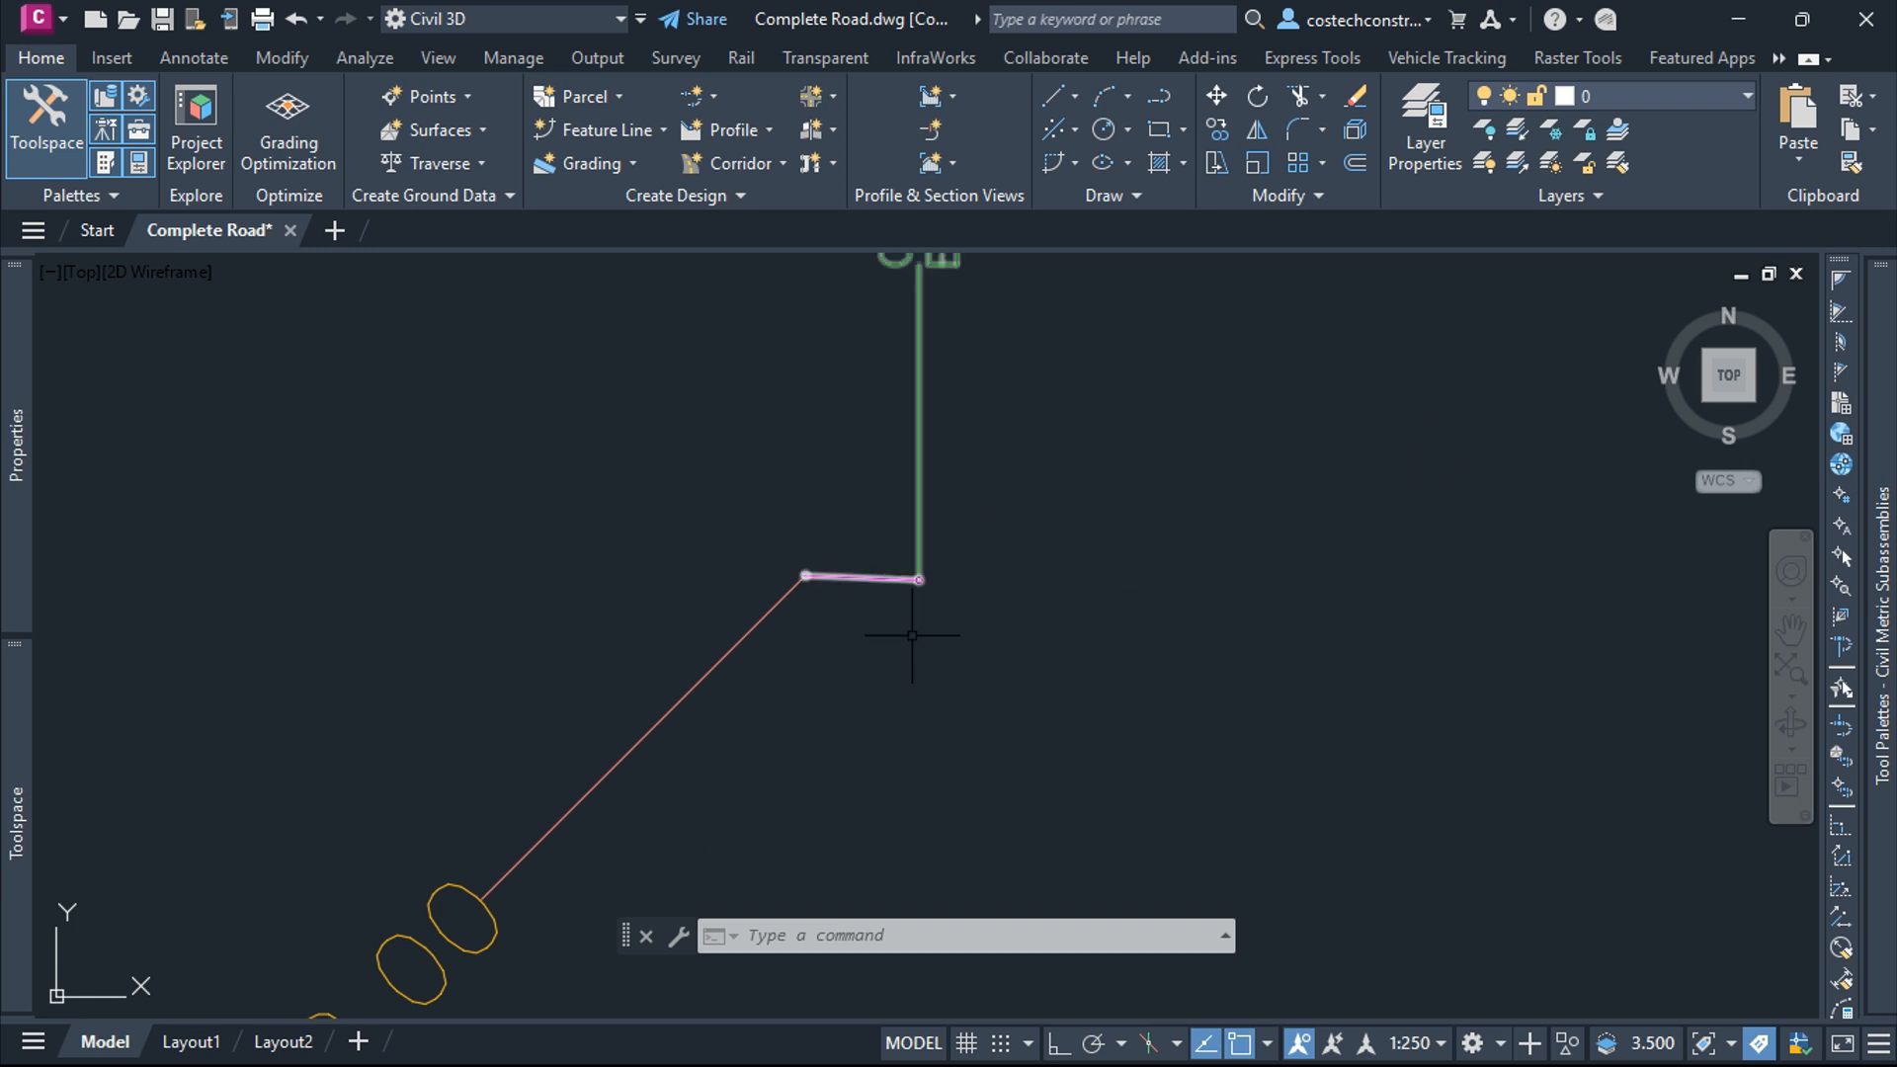
click(1882, 617)
click(1580, 936)
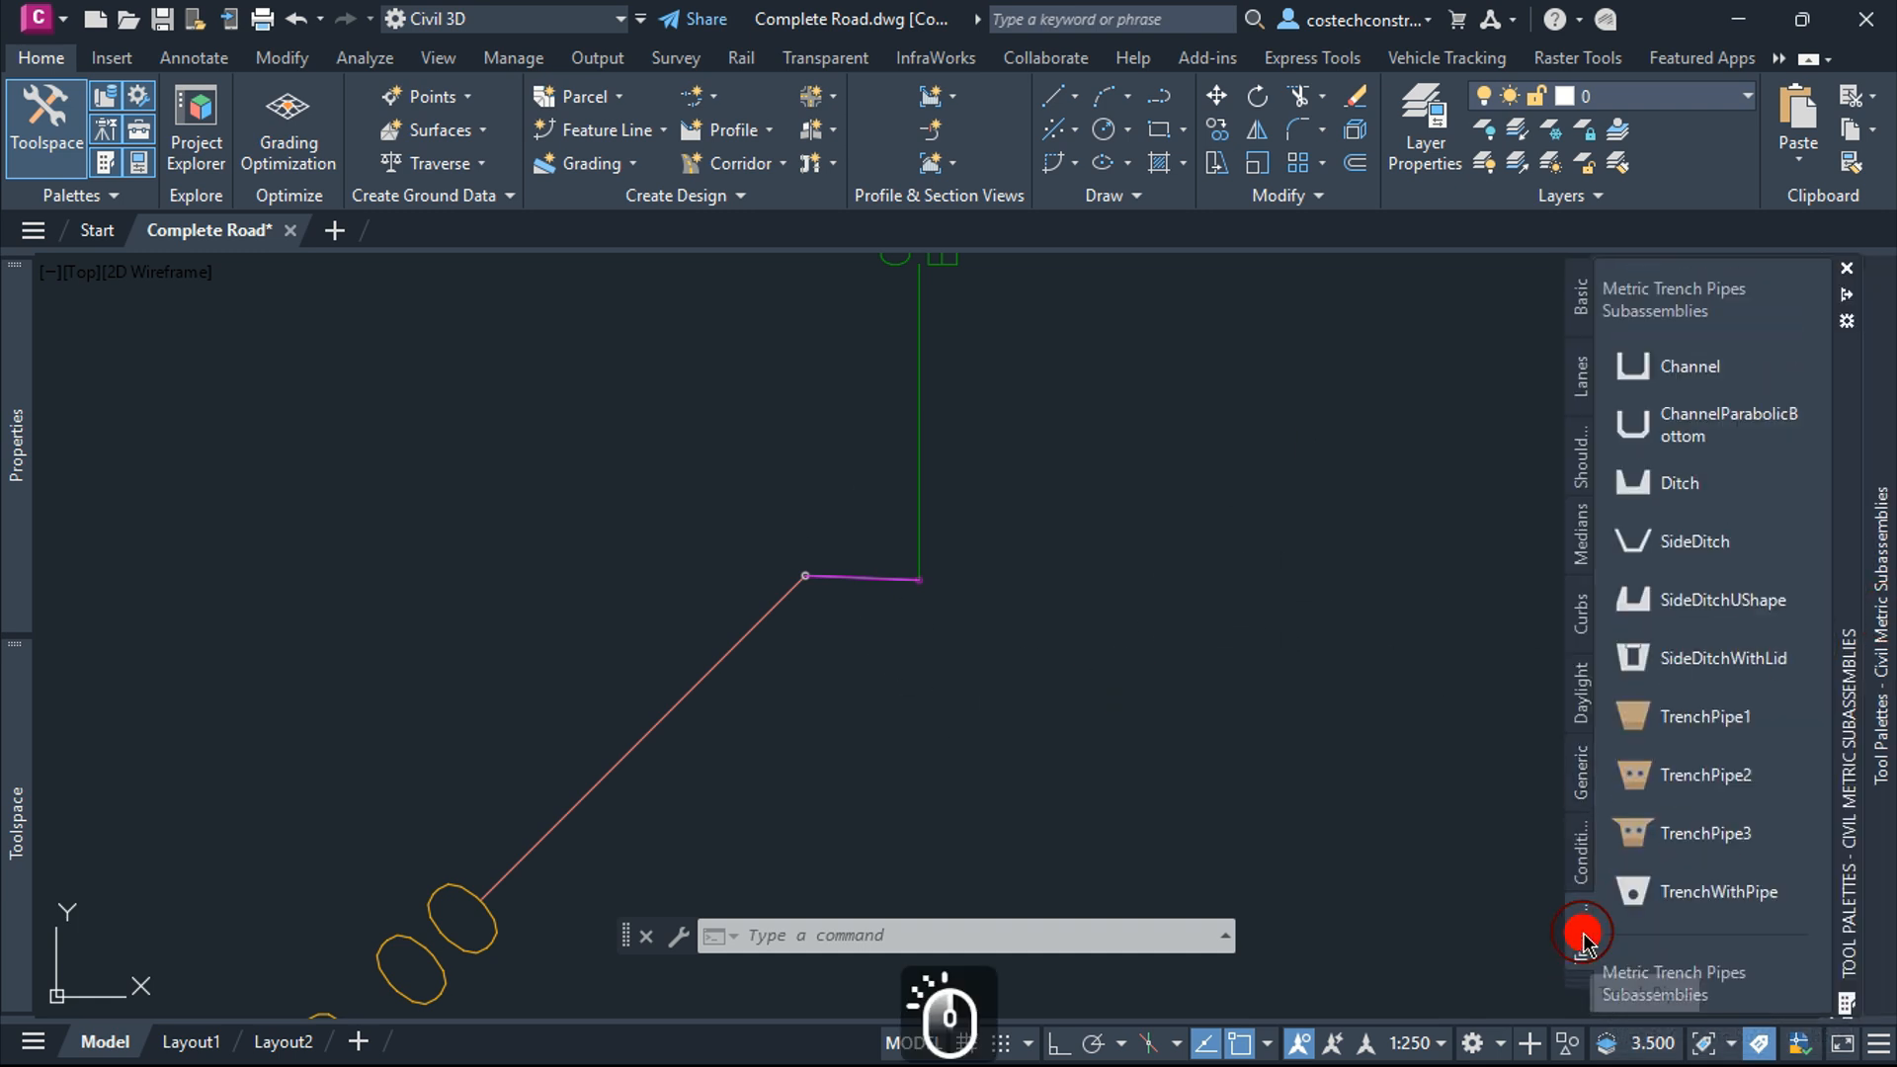
click(1709, 484)
scroll(889, 587, up, 8)
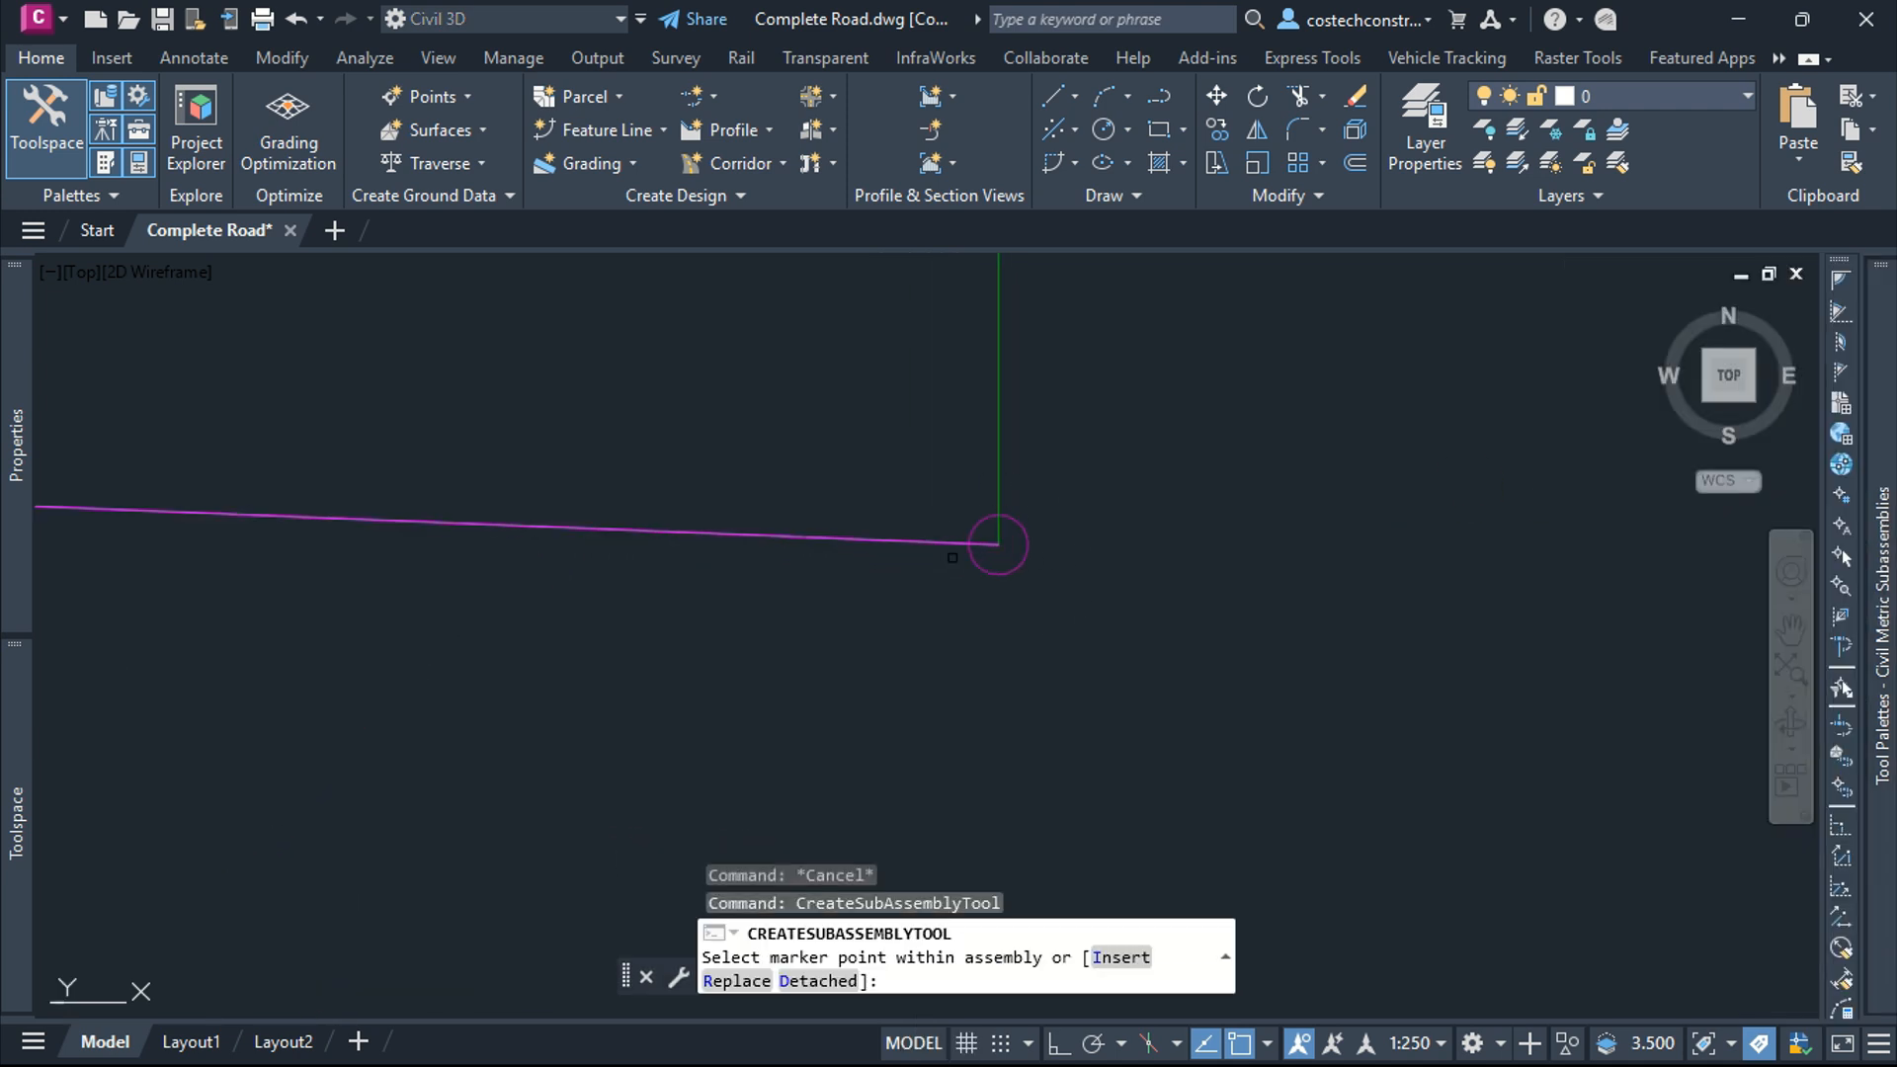
click(1024, 553)
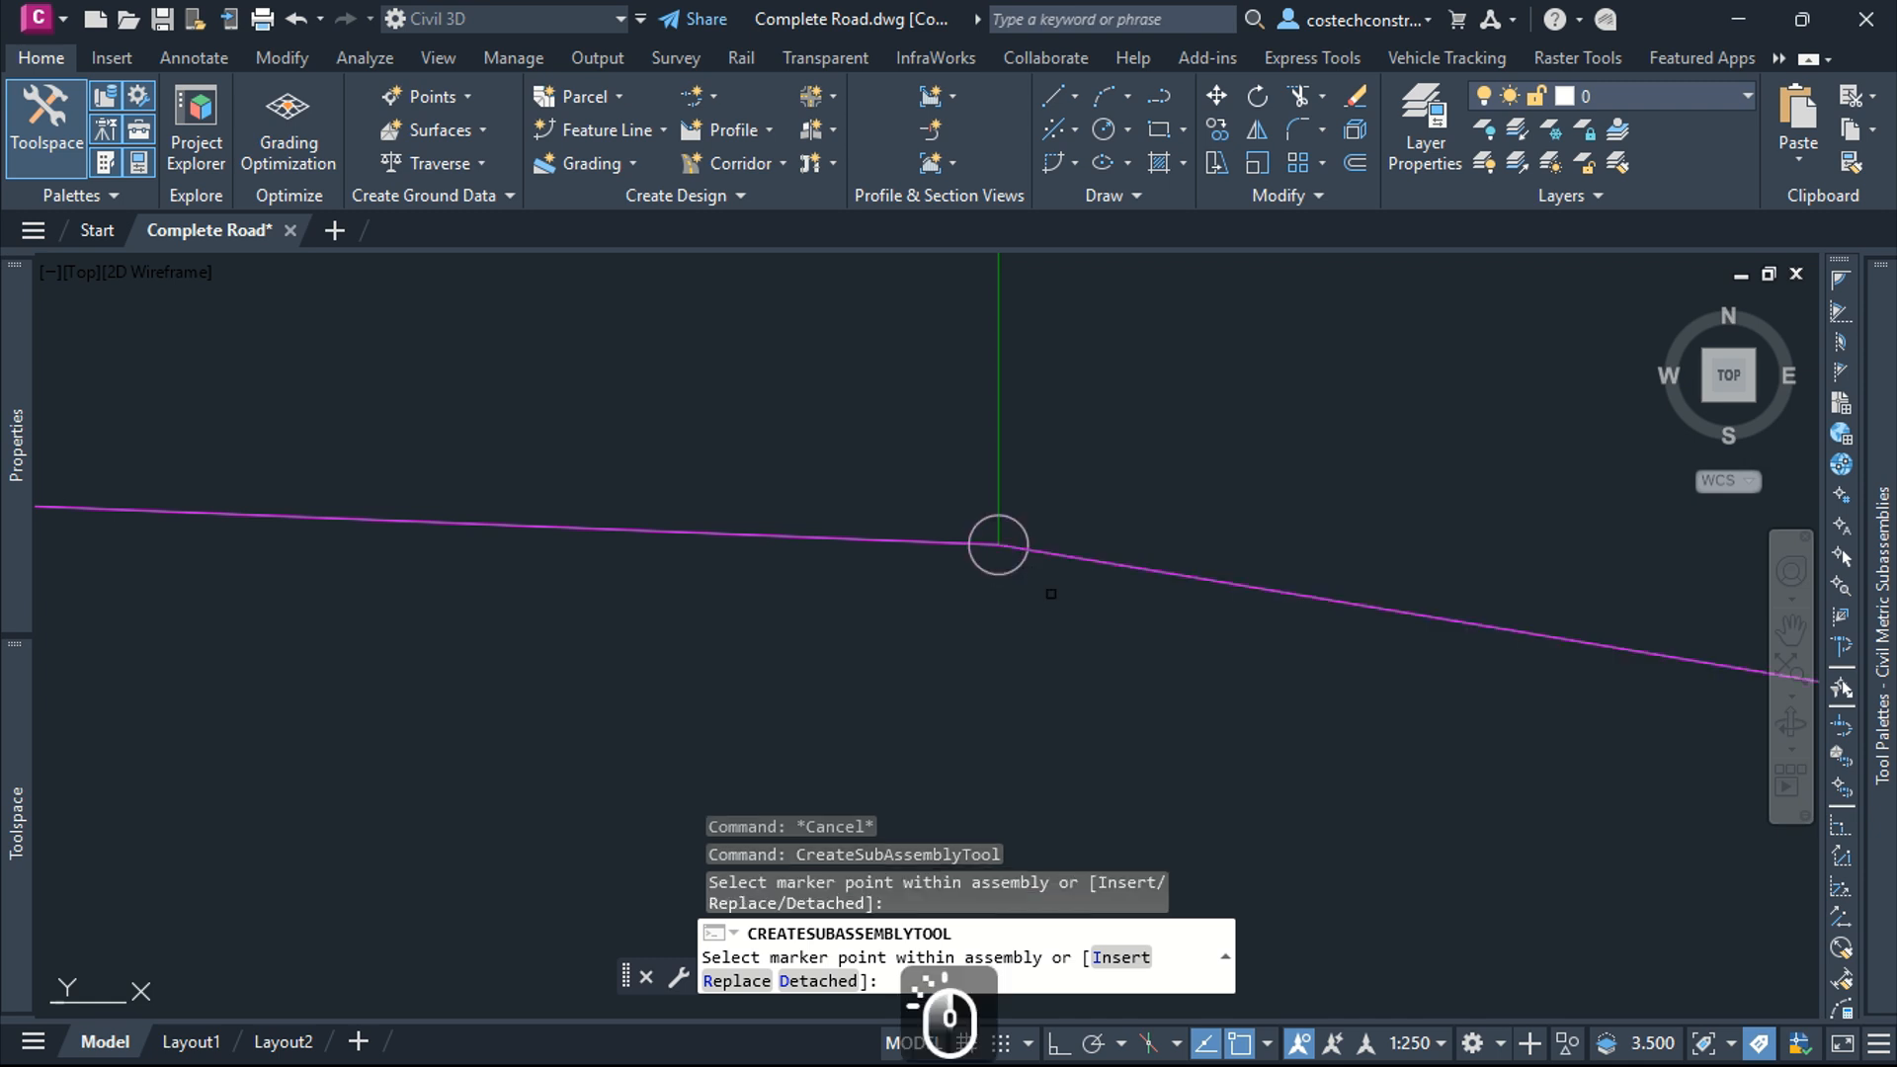
scroll(859, 583, down, 4)
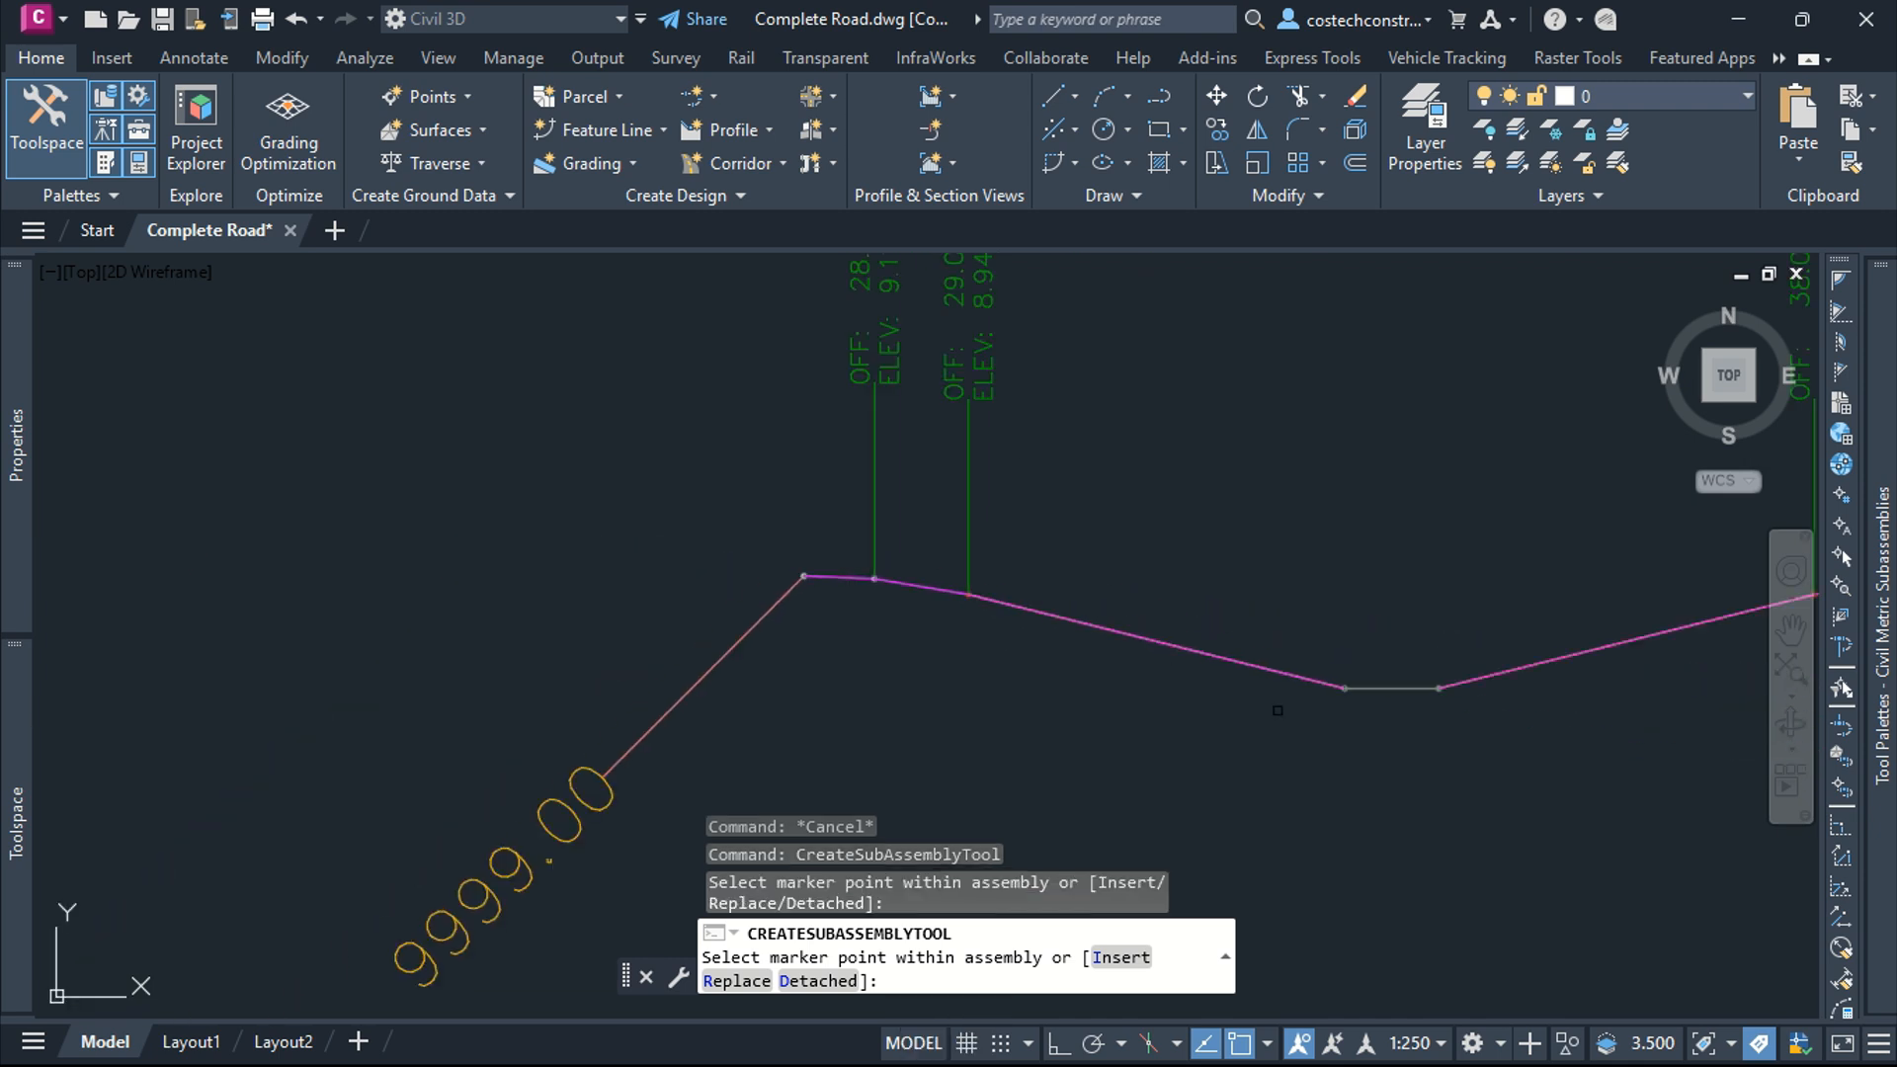
scroll(1237, 672, down, 6)
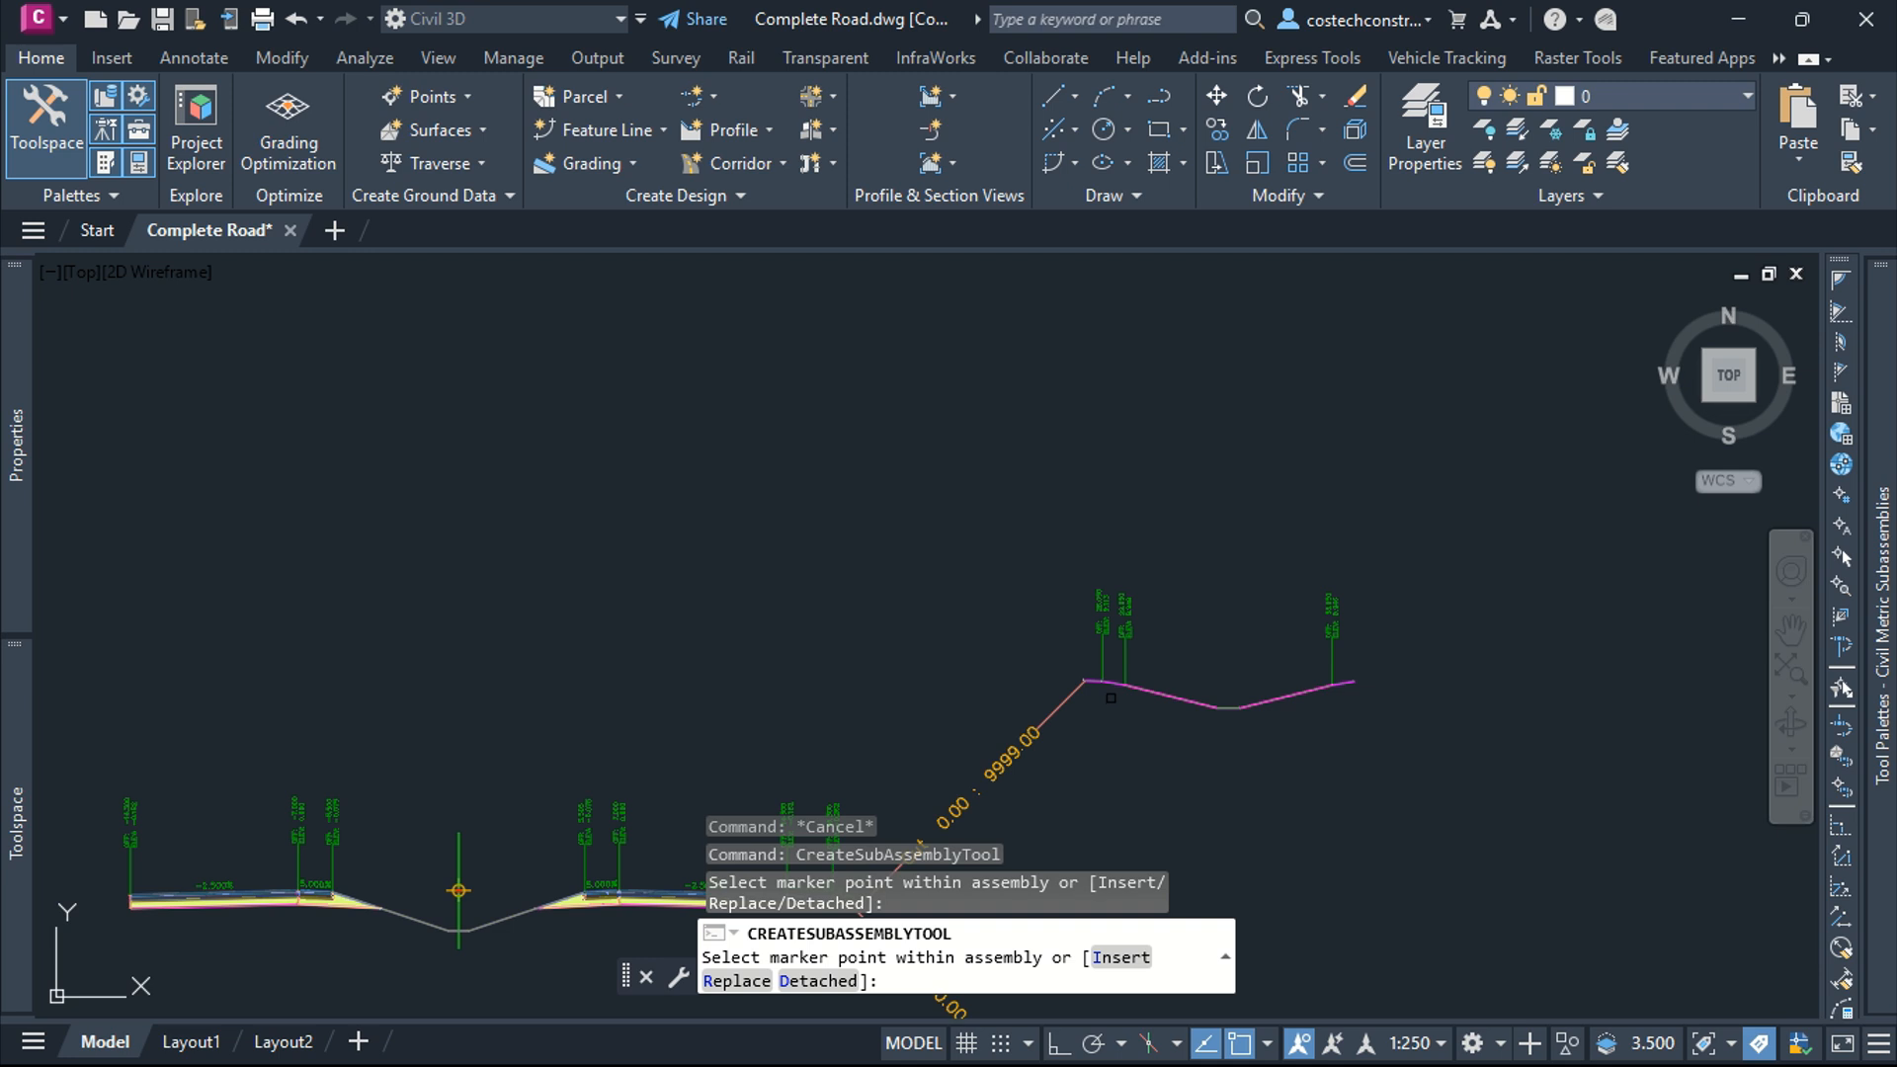
key(Escape)
key(Escape)
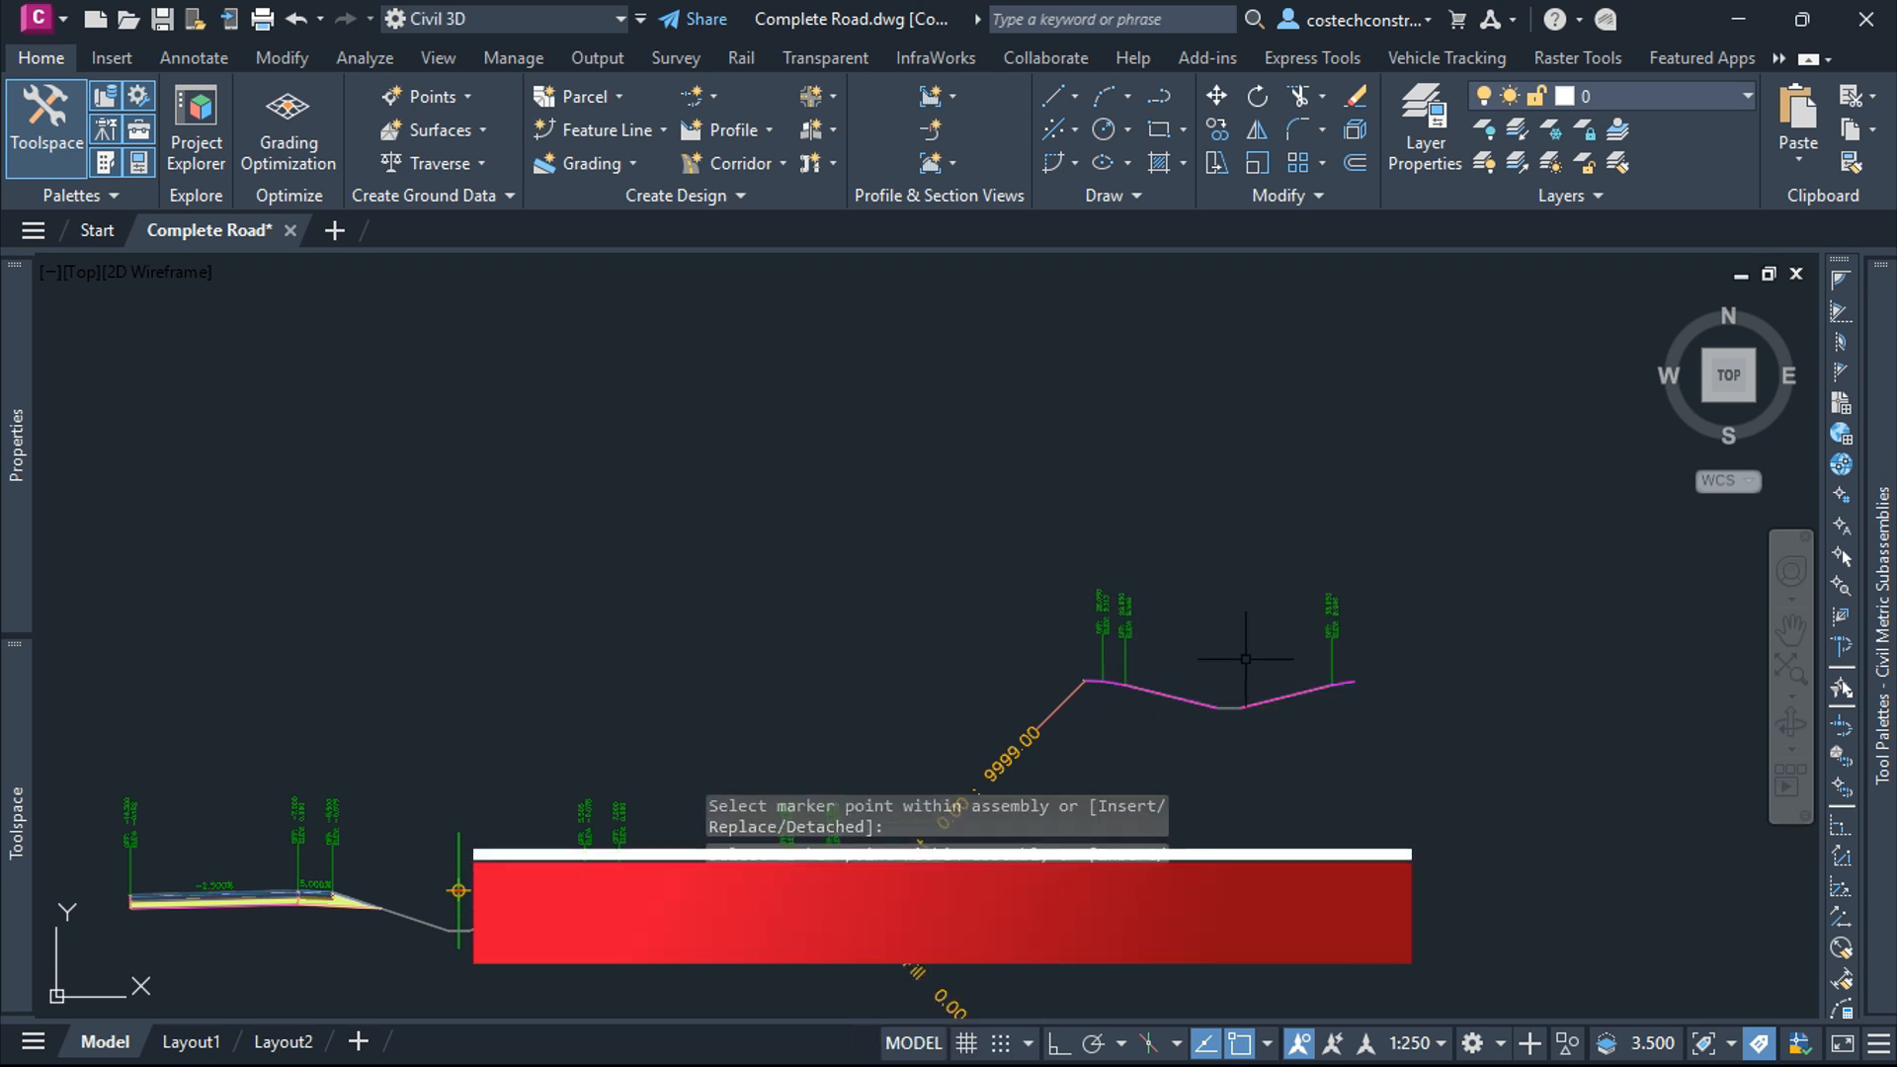
Open the input parameters of the Ditch subassembly on the Cut branch
scroll(1242, 722, up, 4)
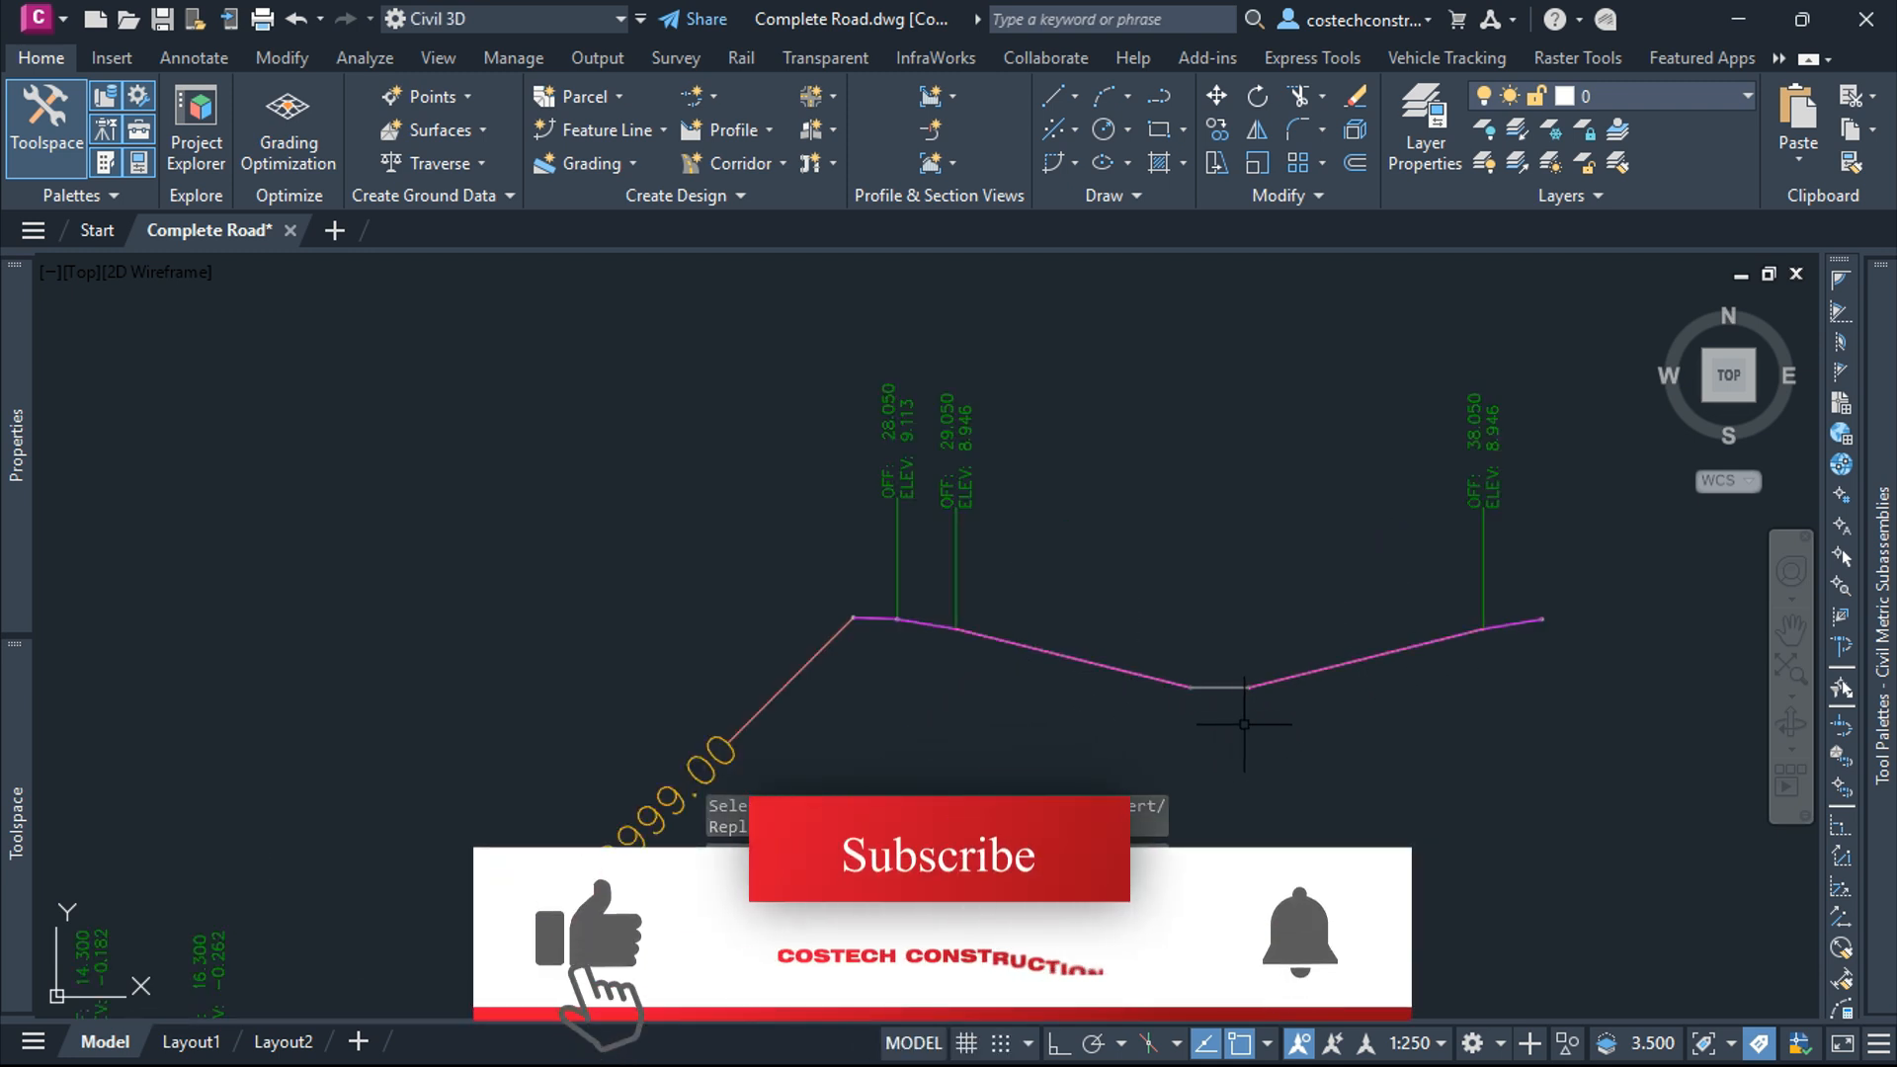
click(1312, 672)
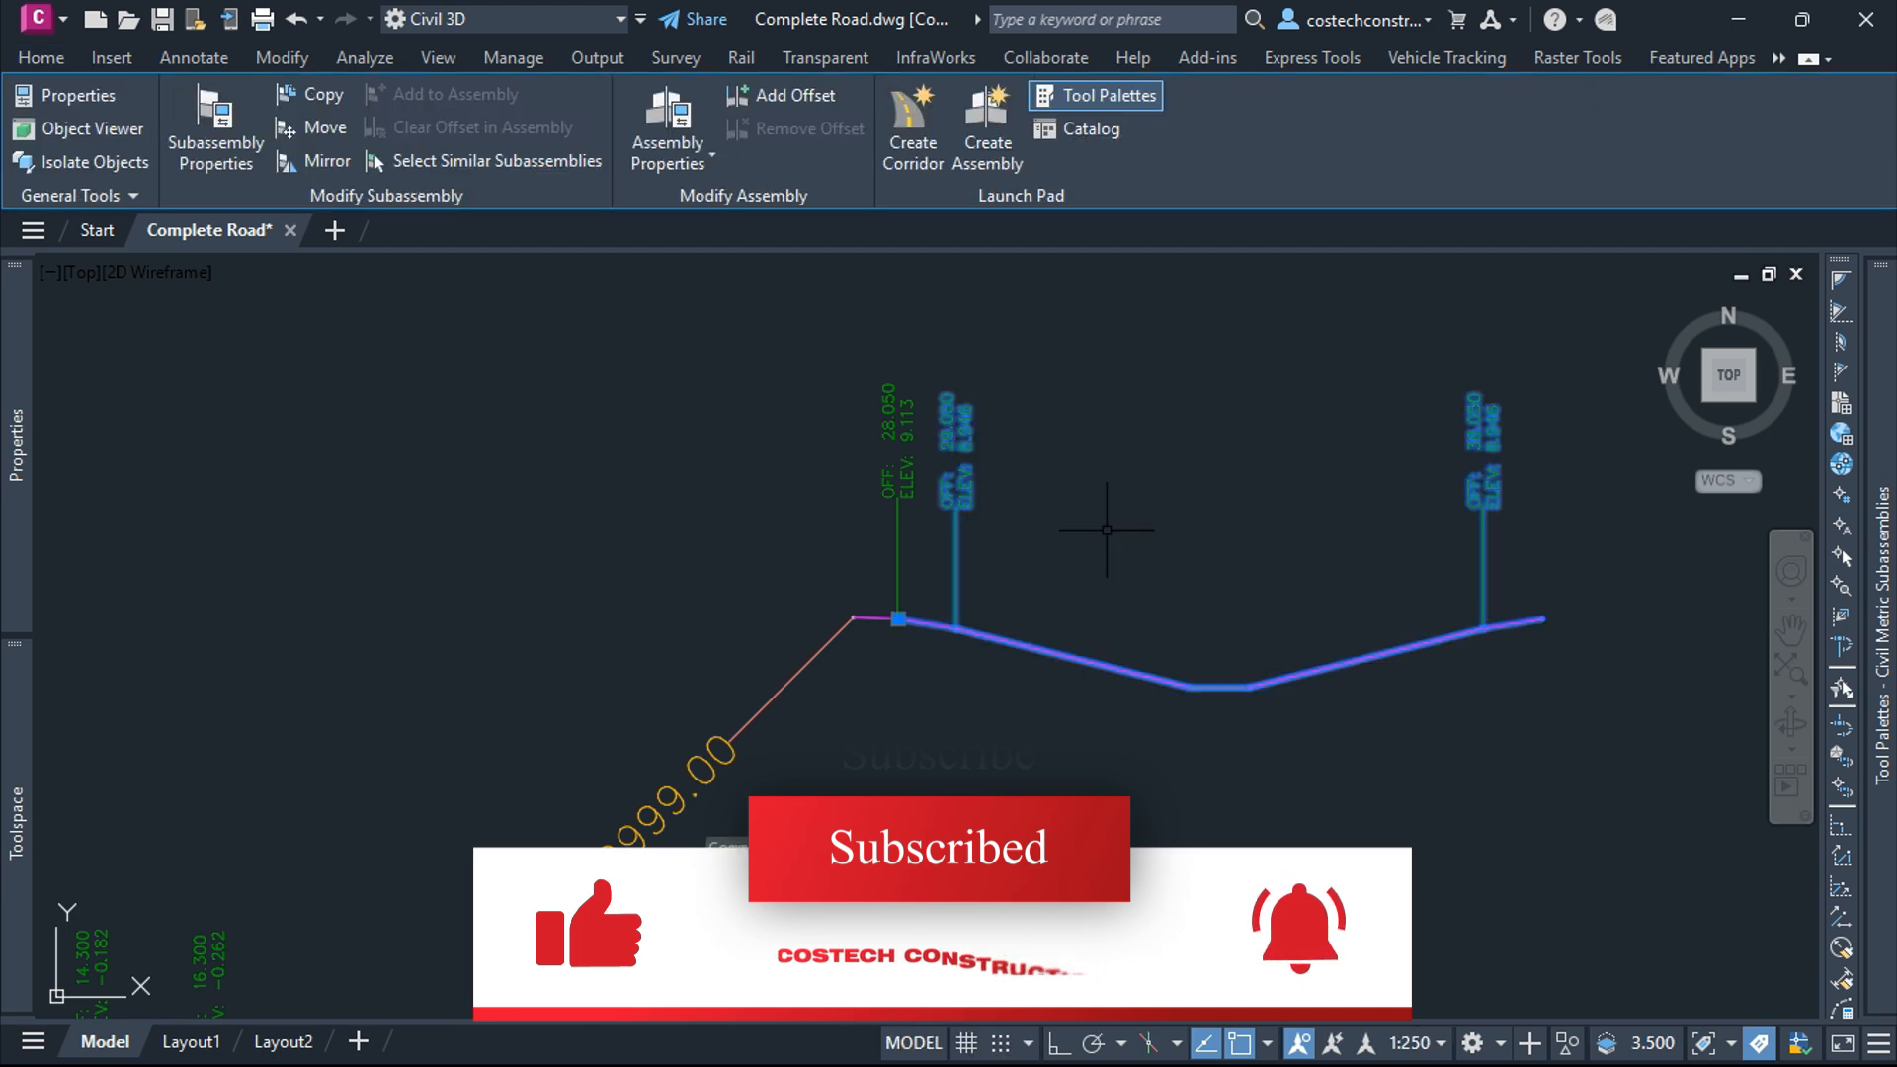
click(216, 135)
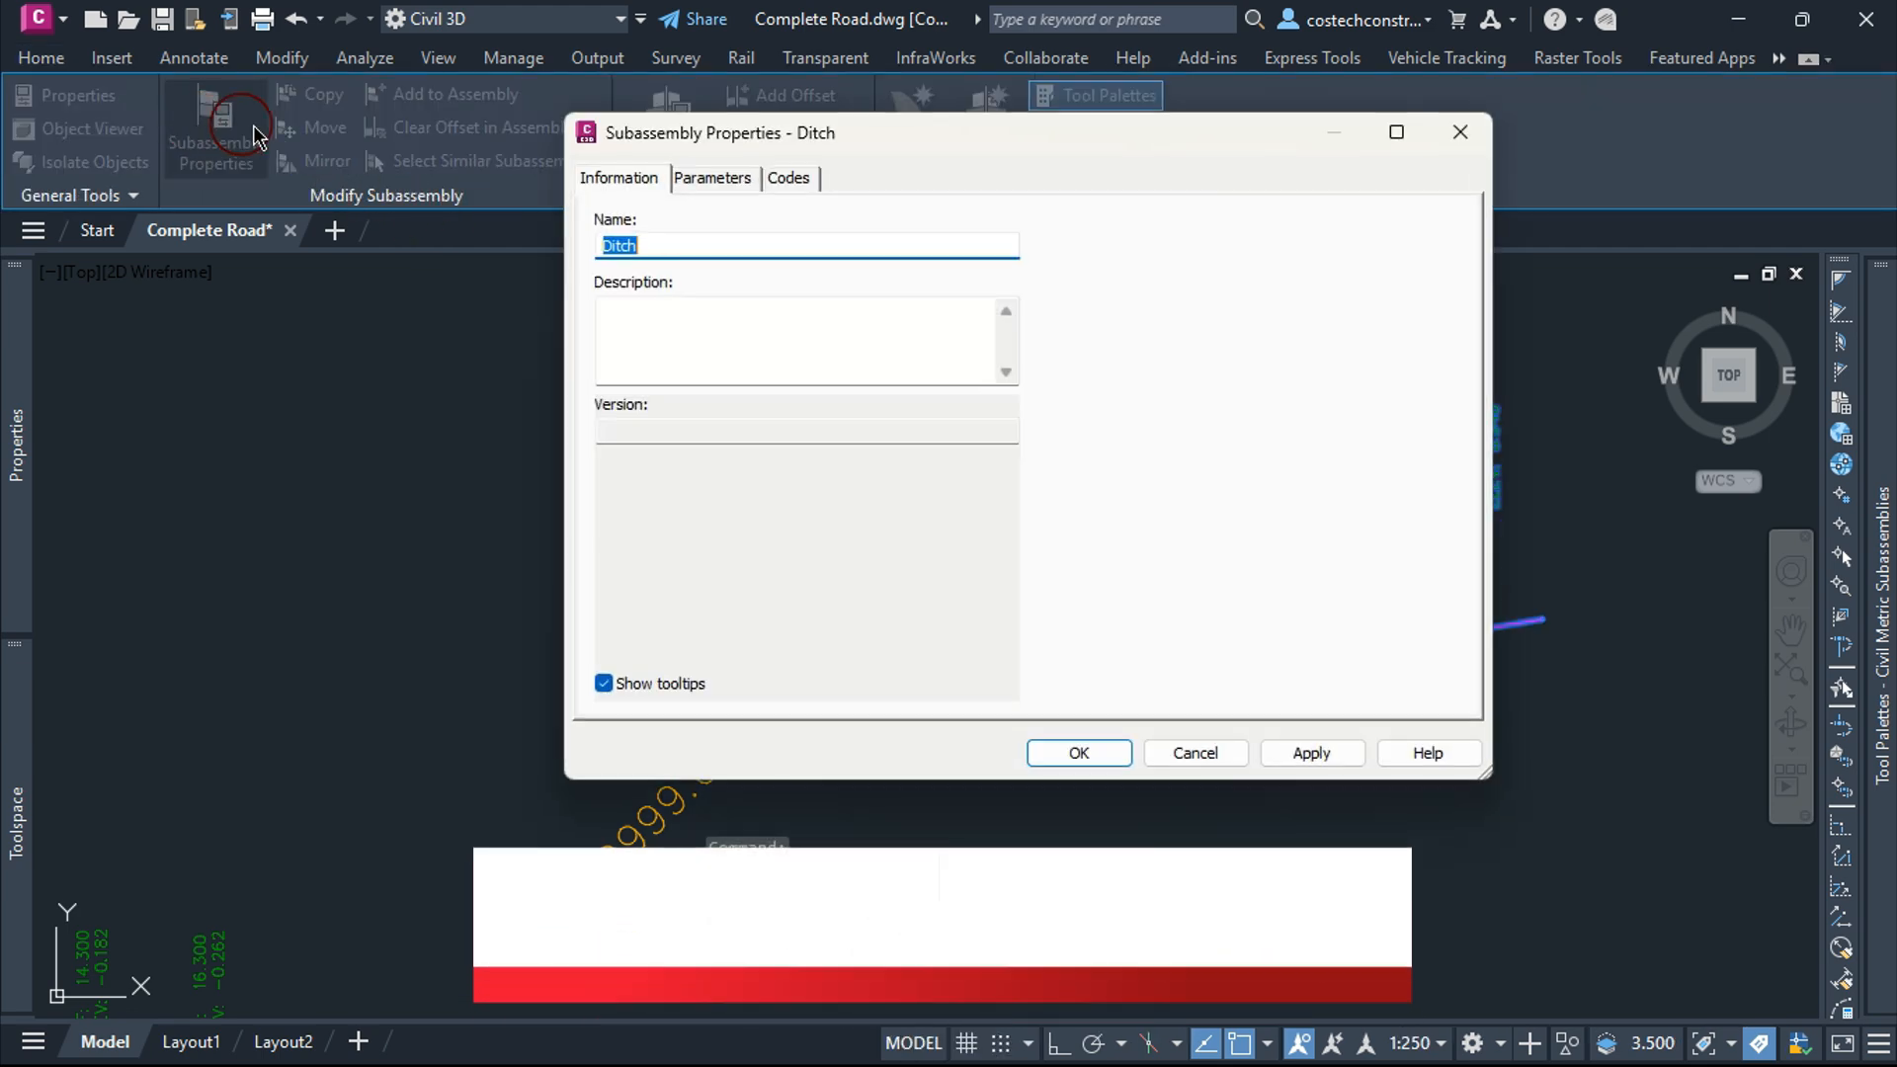
click(711, 178)
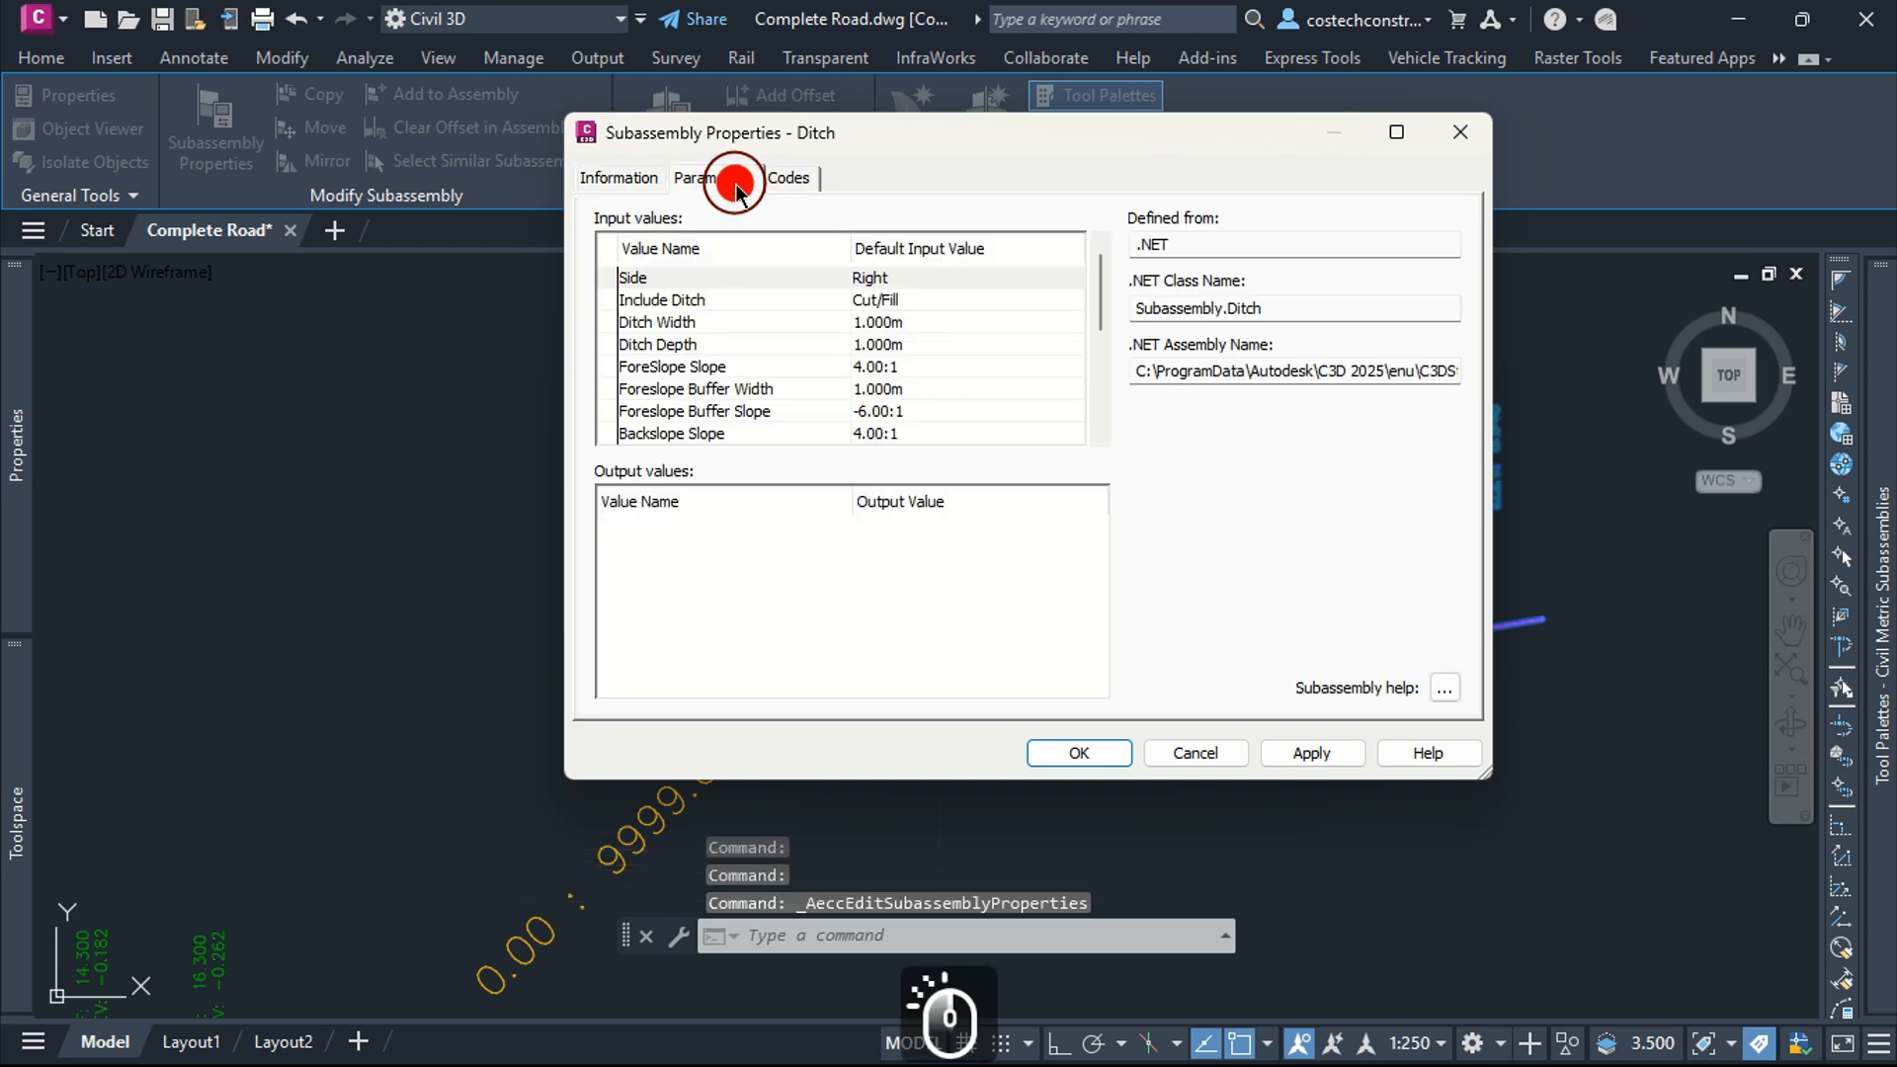
click(1396, 133)
click(1799, 14)
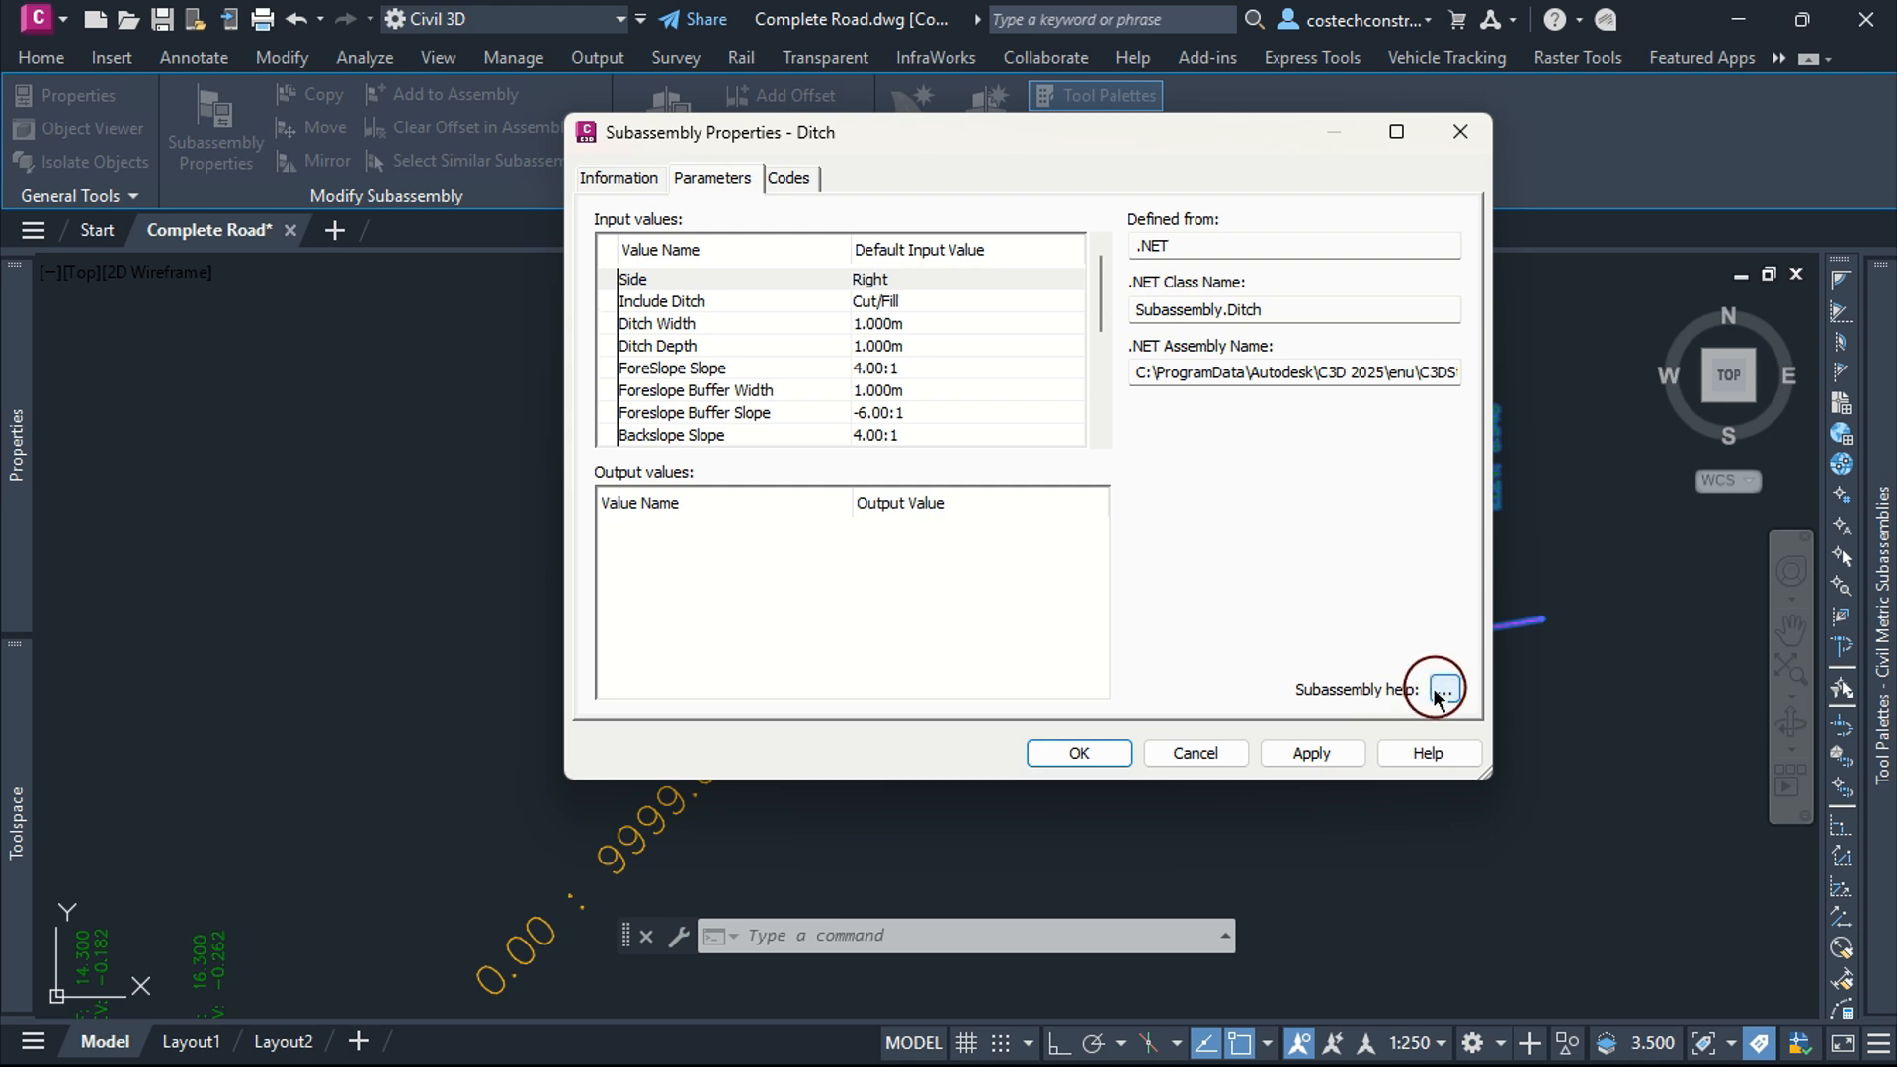
Enlarge the Ditch subassembly's properties window and set Include Ditch to Cut
click(1396, 132)
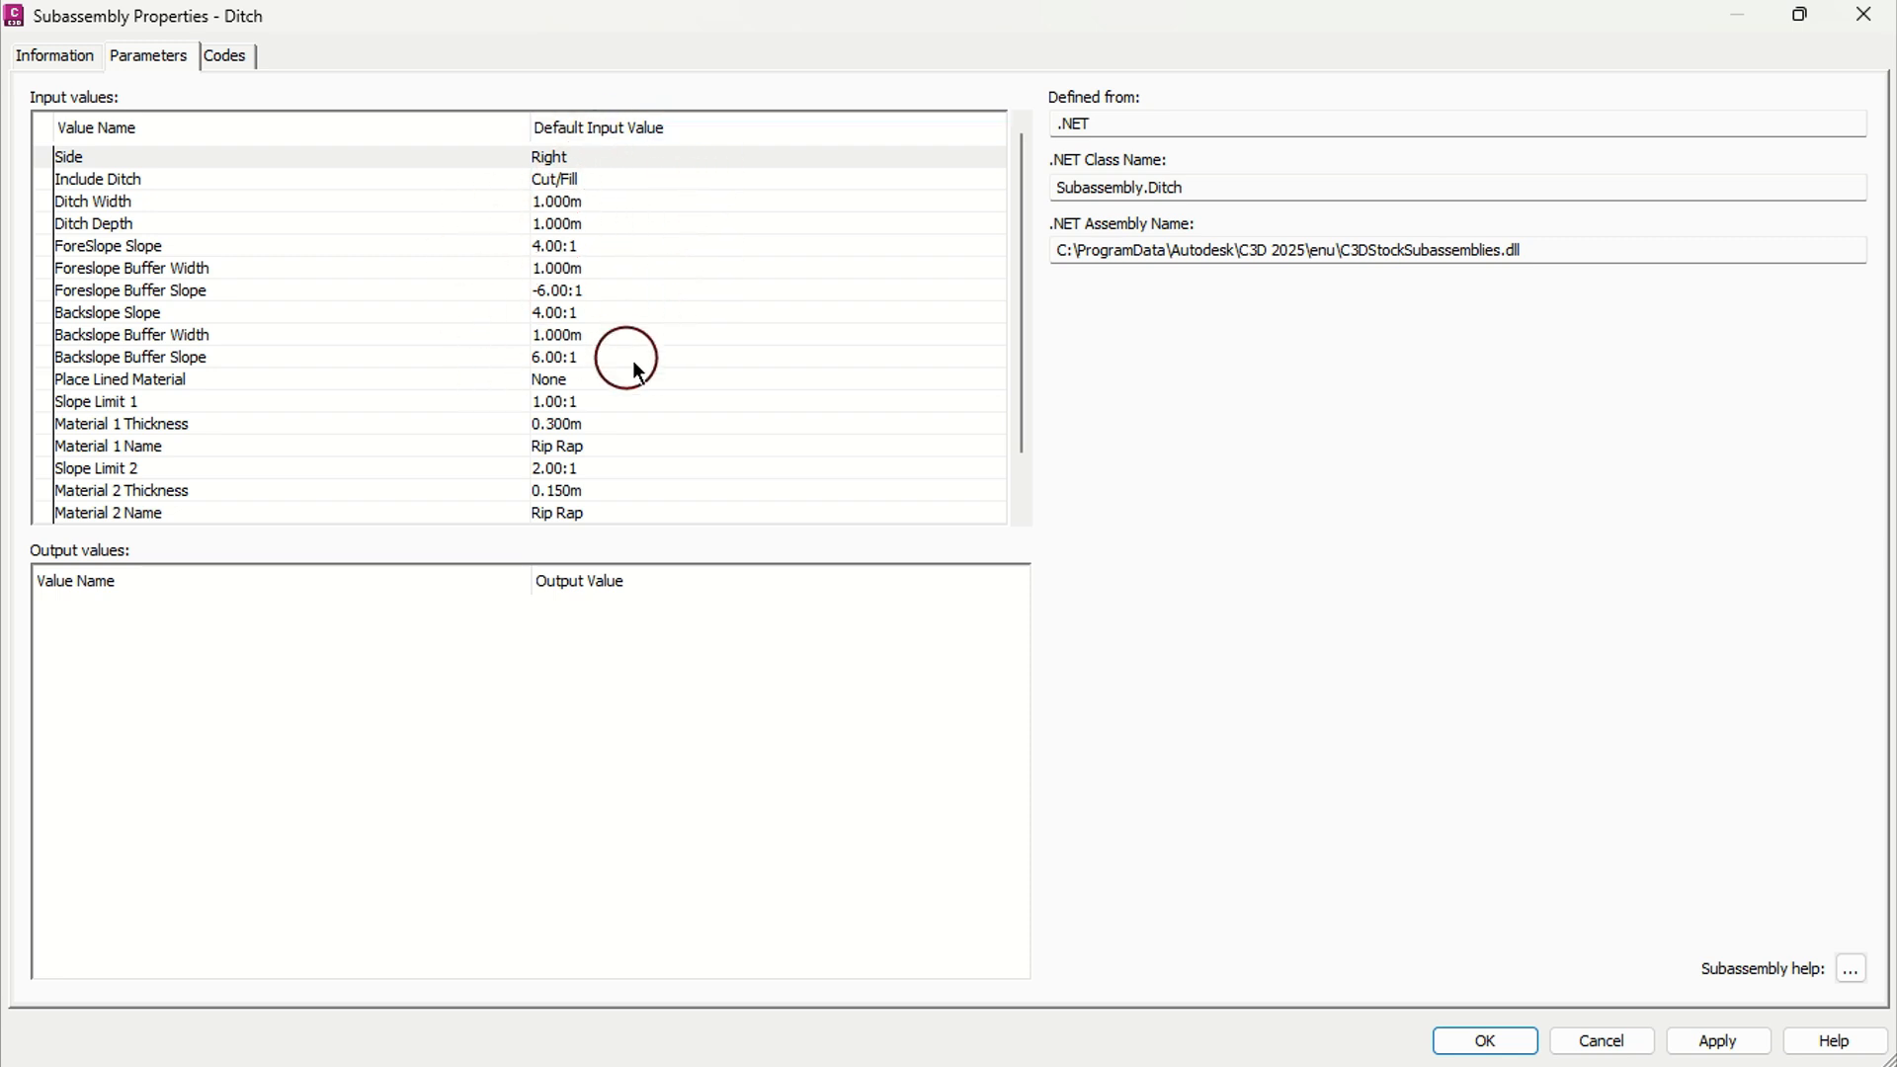
double_click(589, 181)
click(922, 528)
click(804, 563)
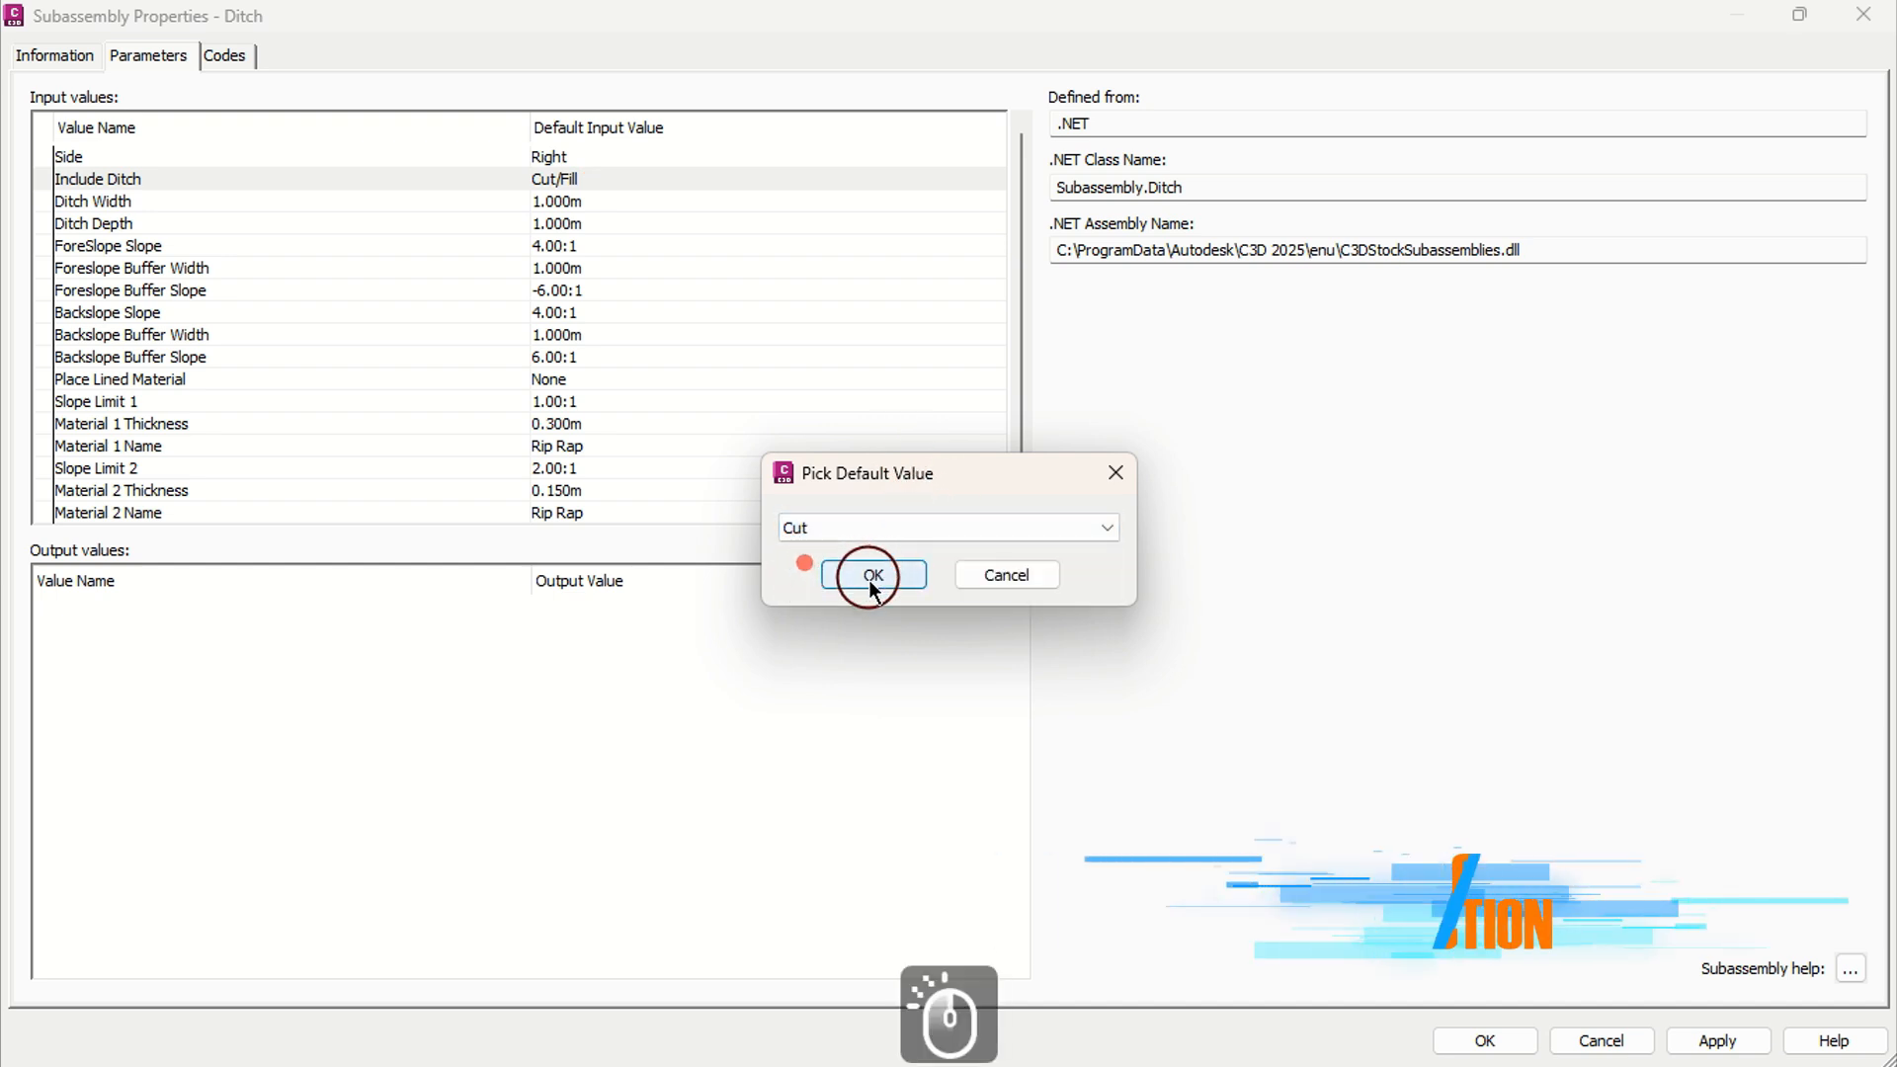
click(873, 577)
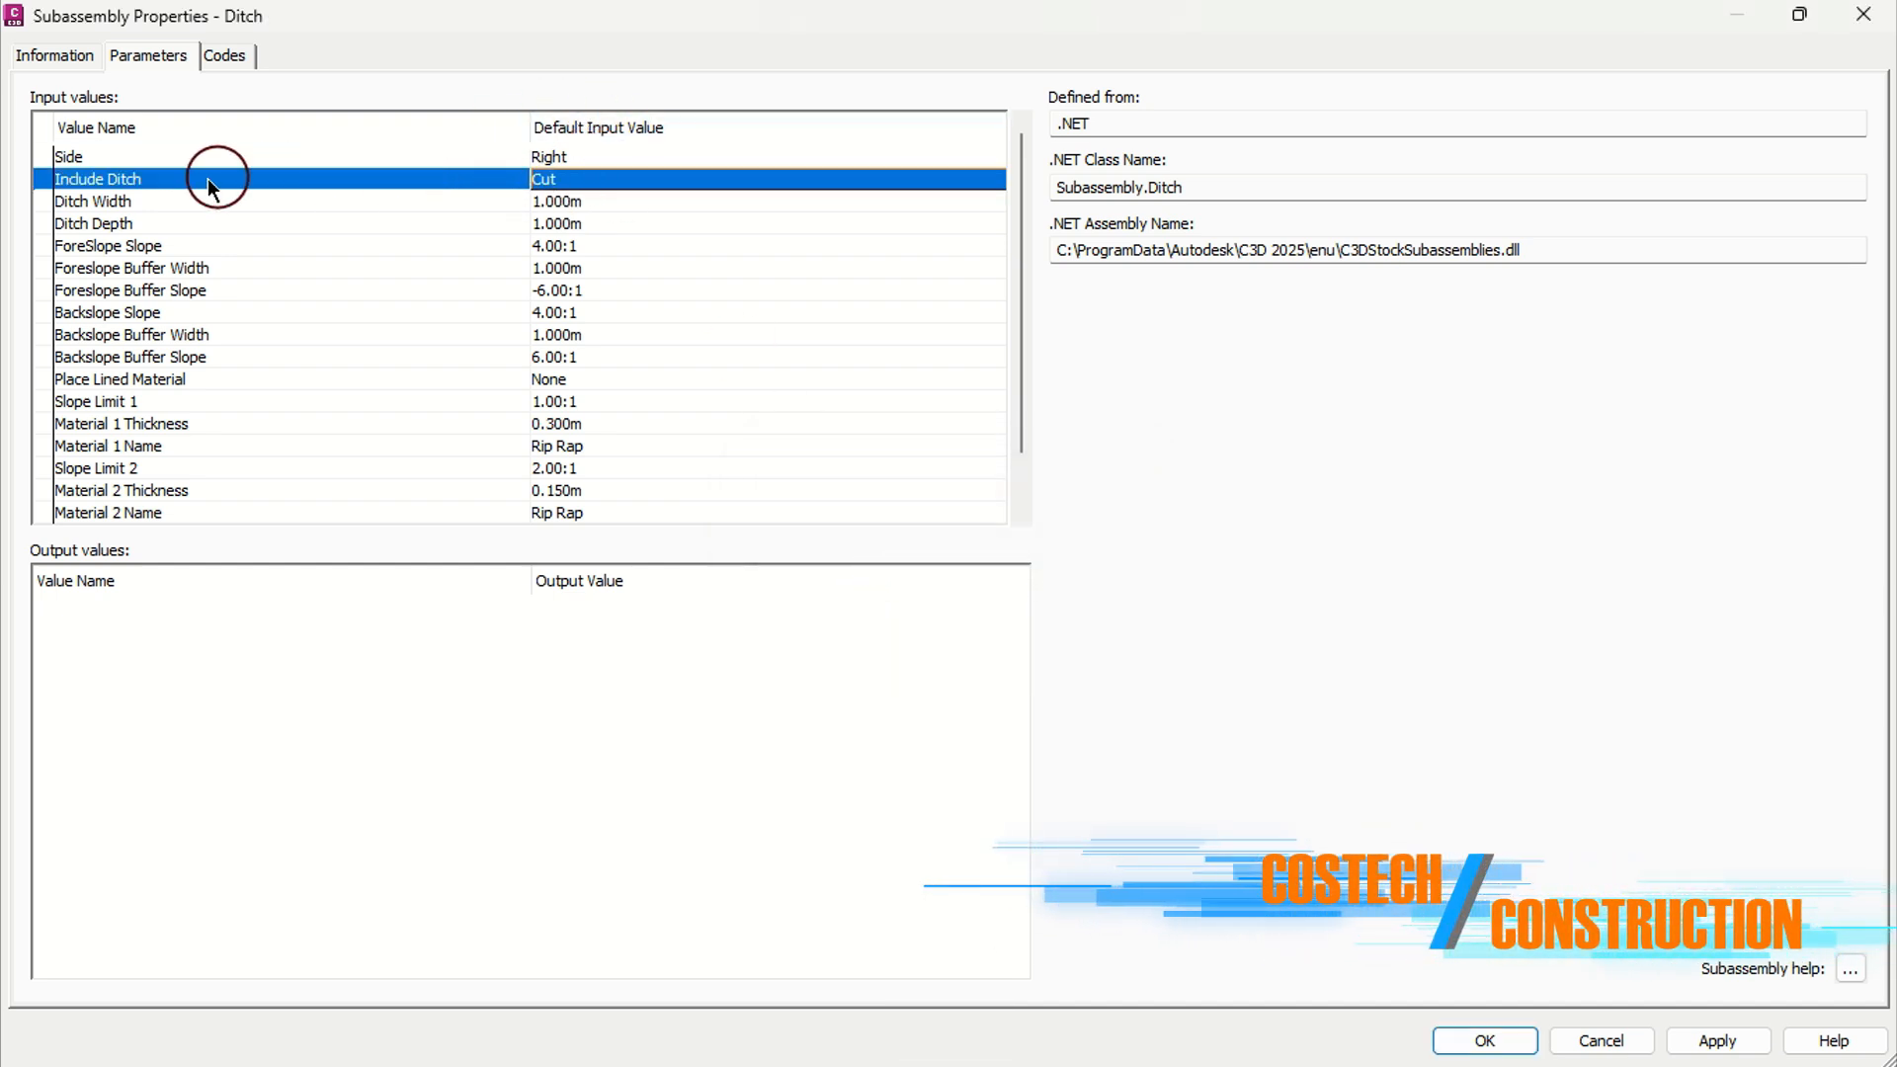
Set the ditch width to 0.75 m and the ditch depth to 0.5 m
click(604, 204)
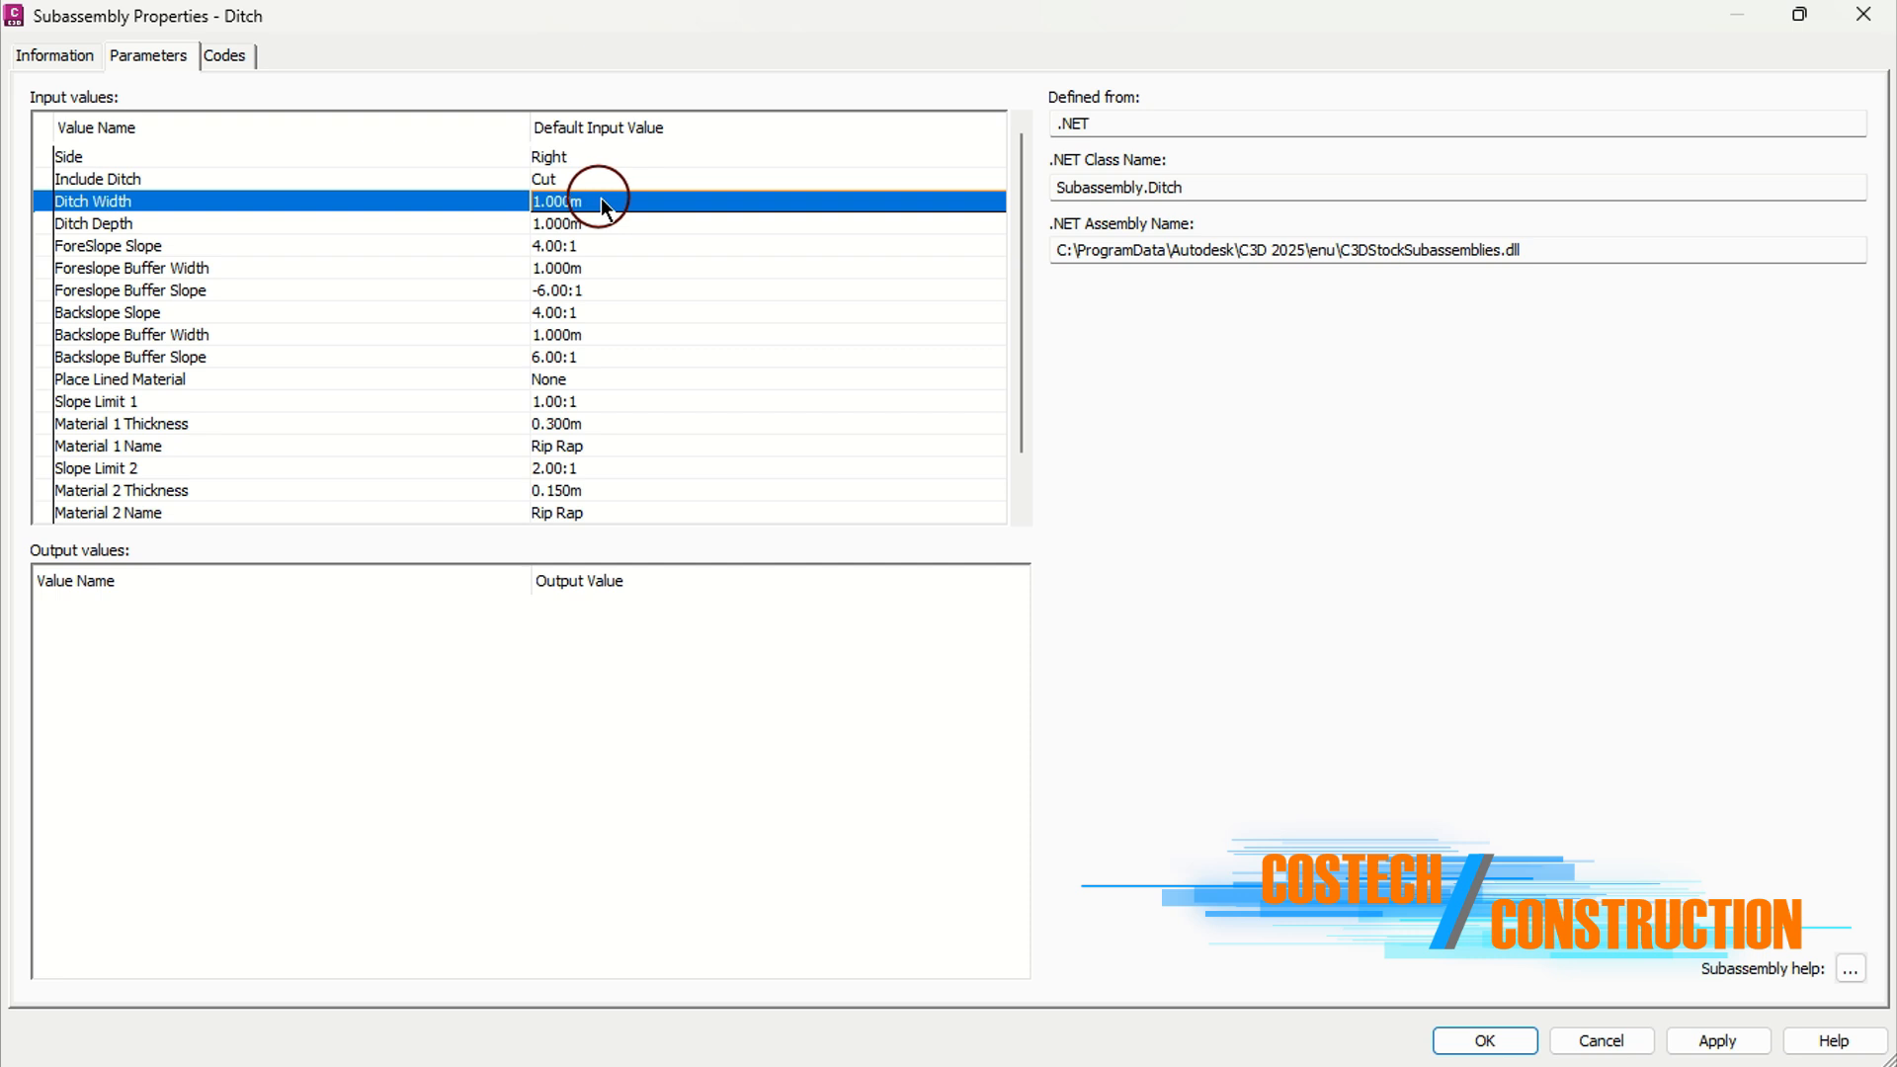
click(603, 203)
text(0.75)
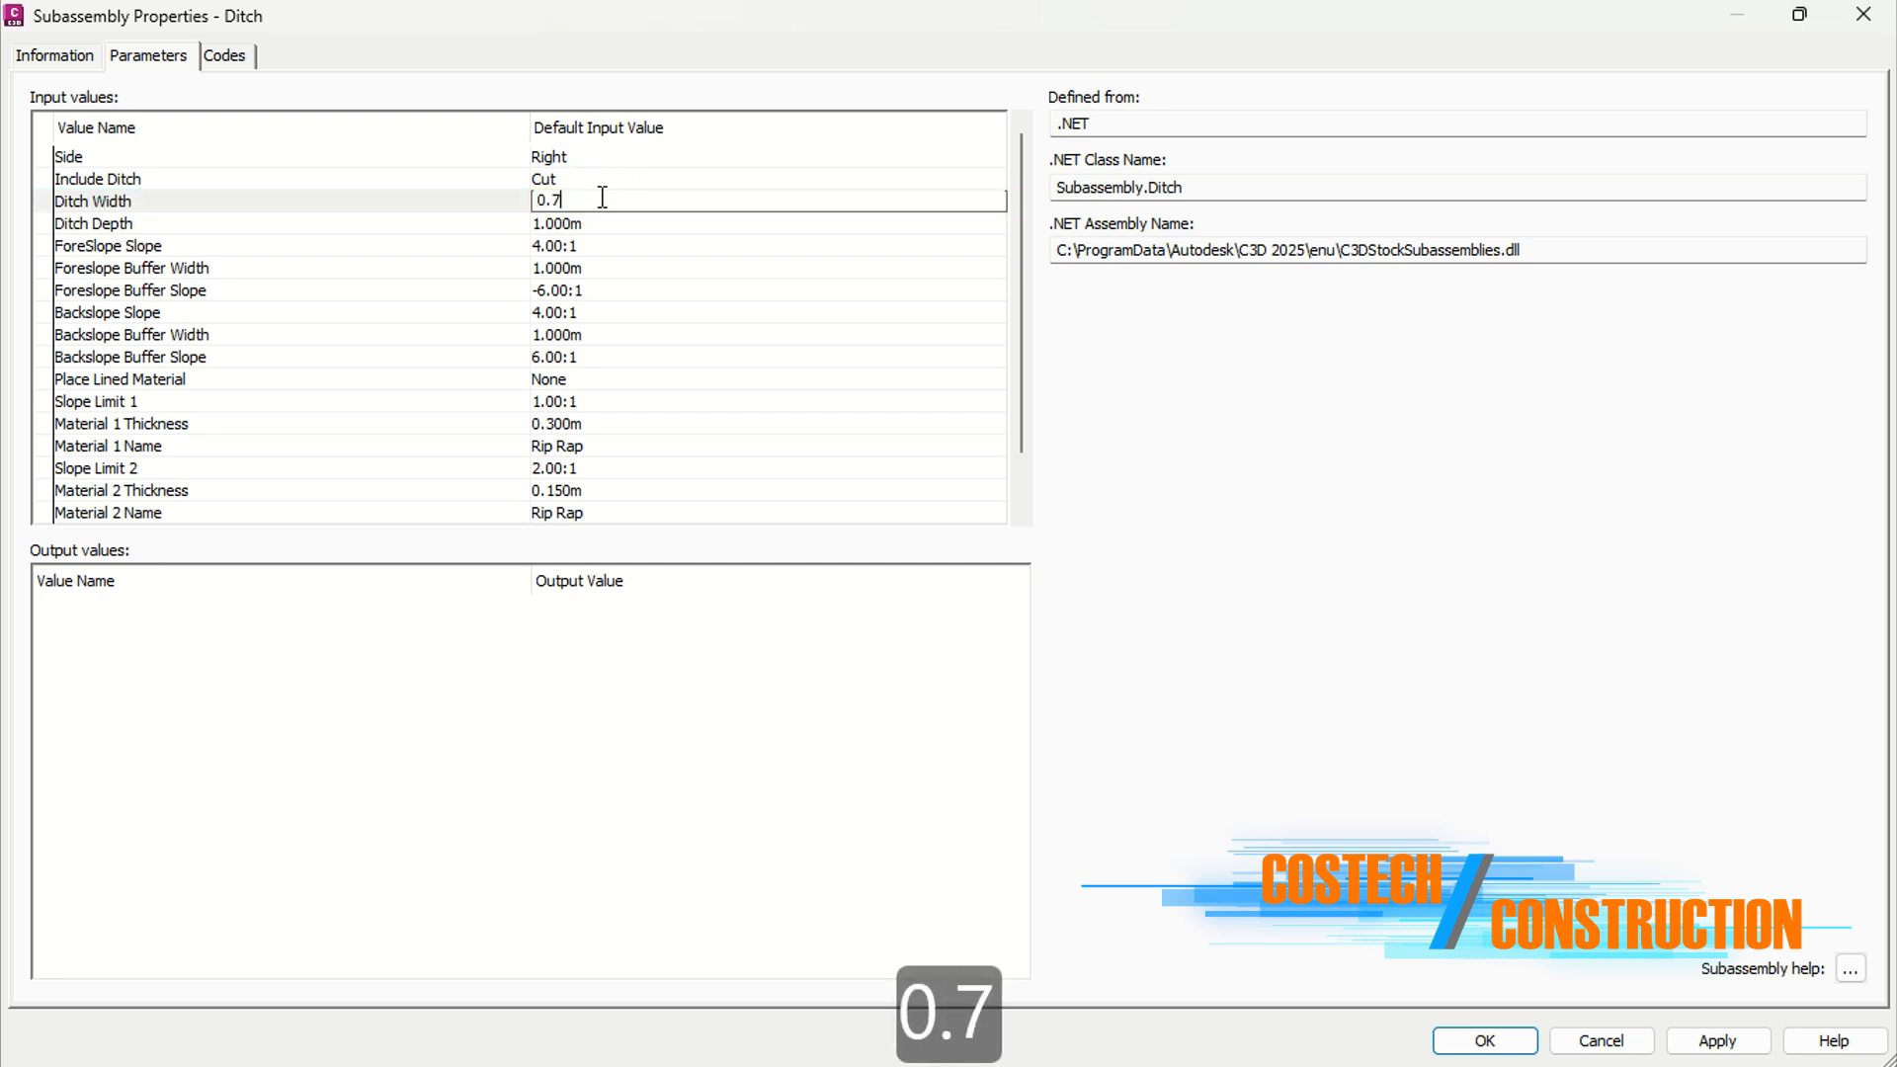
click(602, 225)
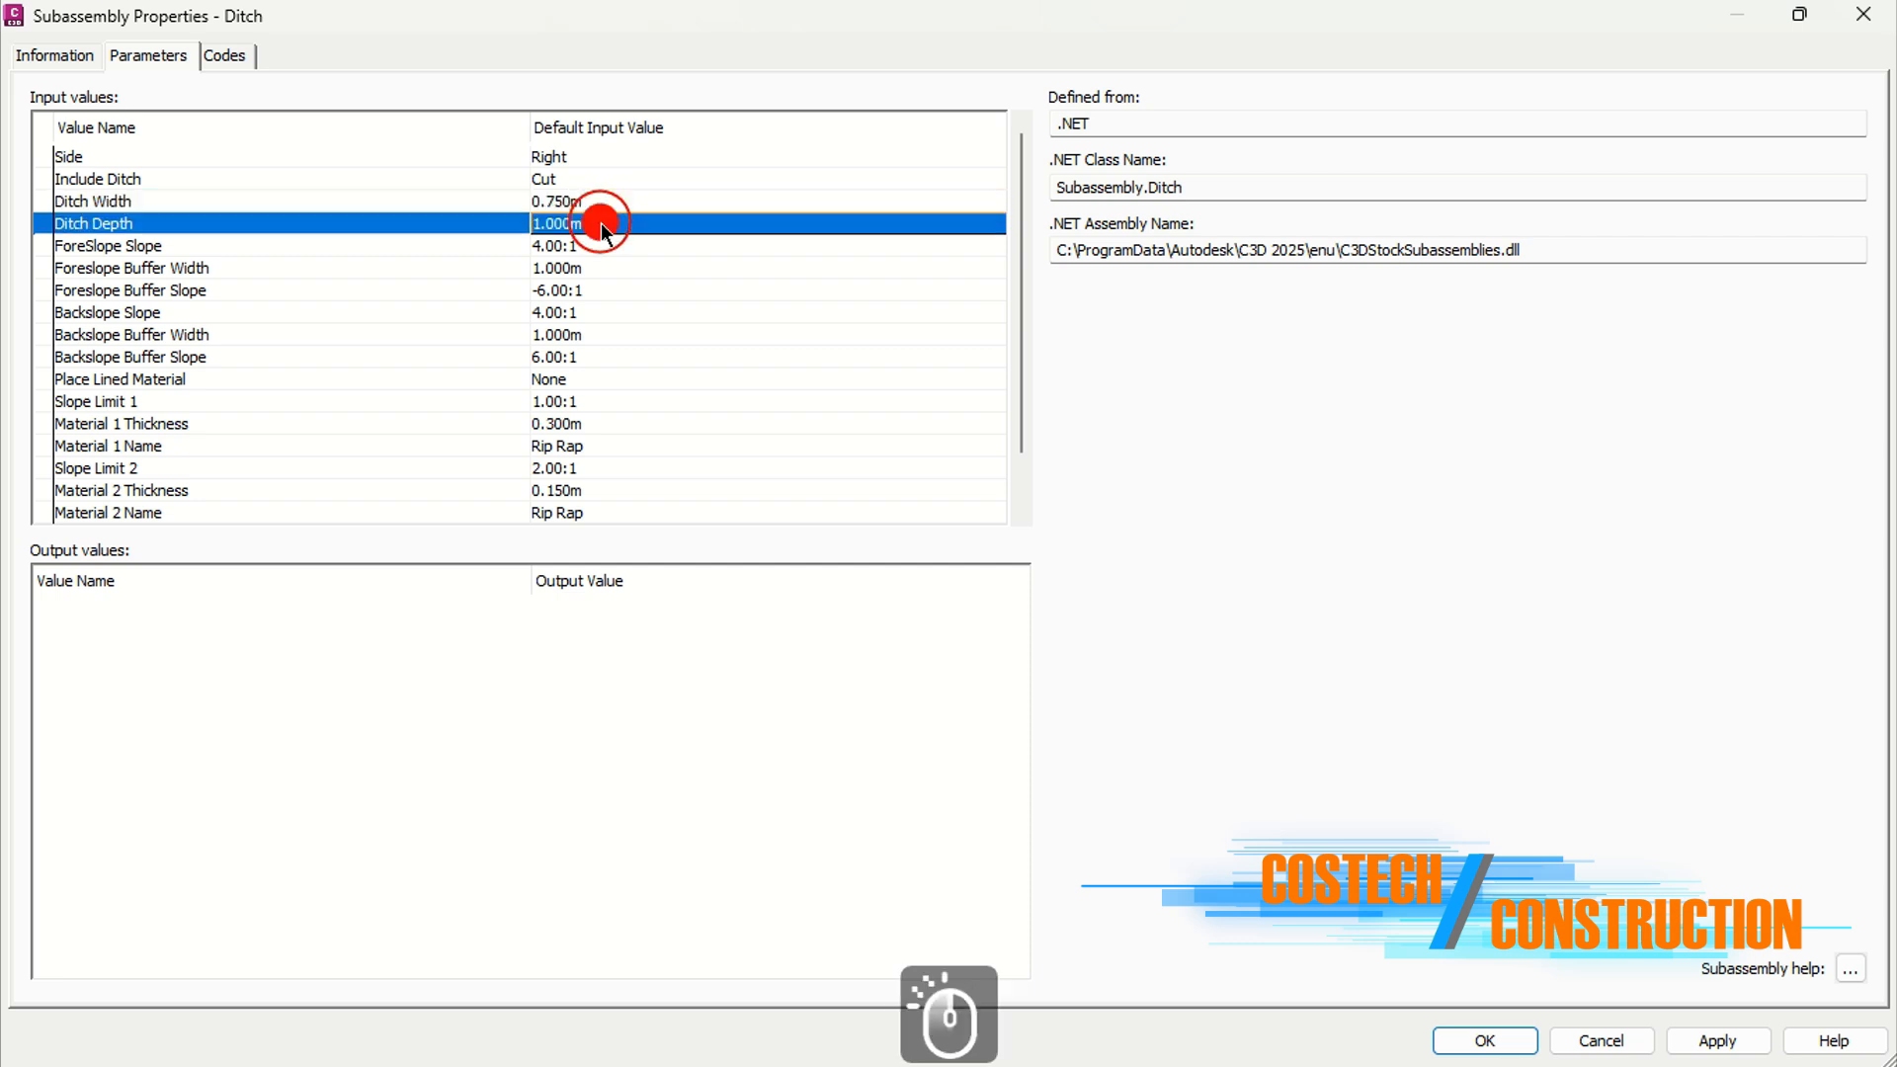
click(602, 223)
text(0.5)
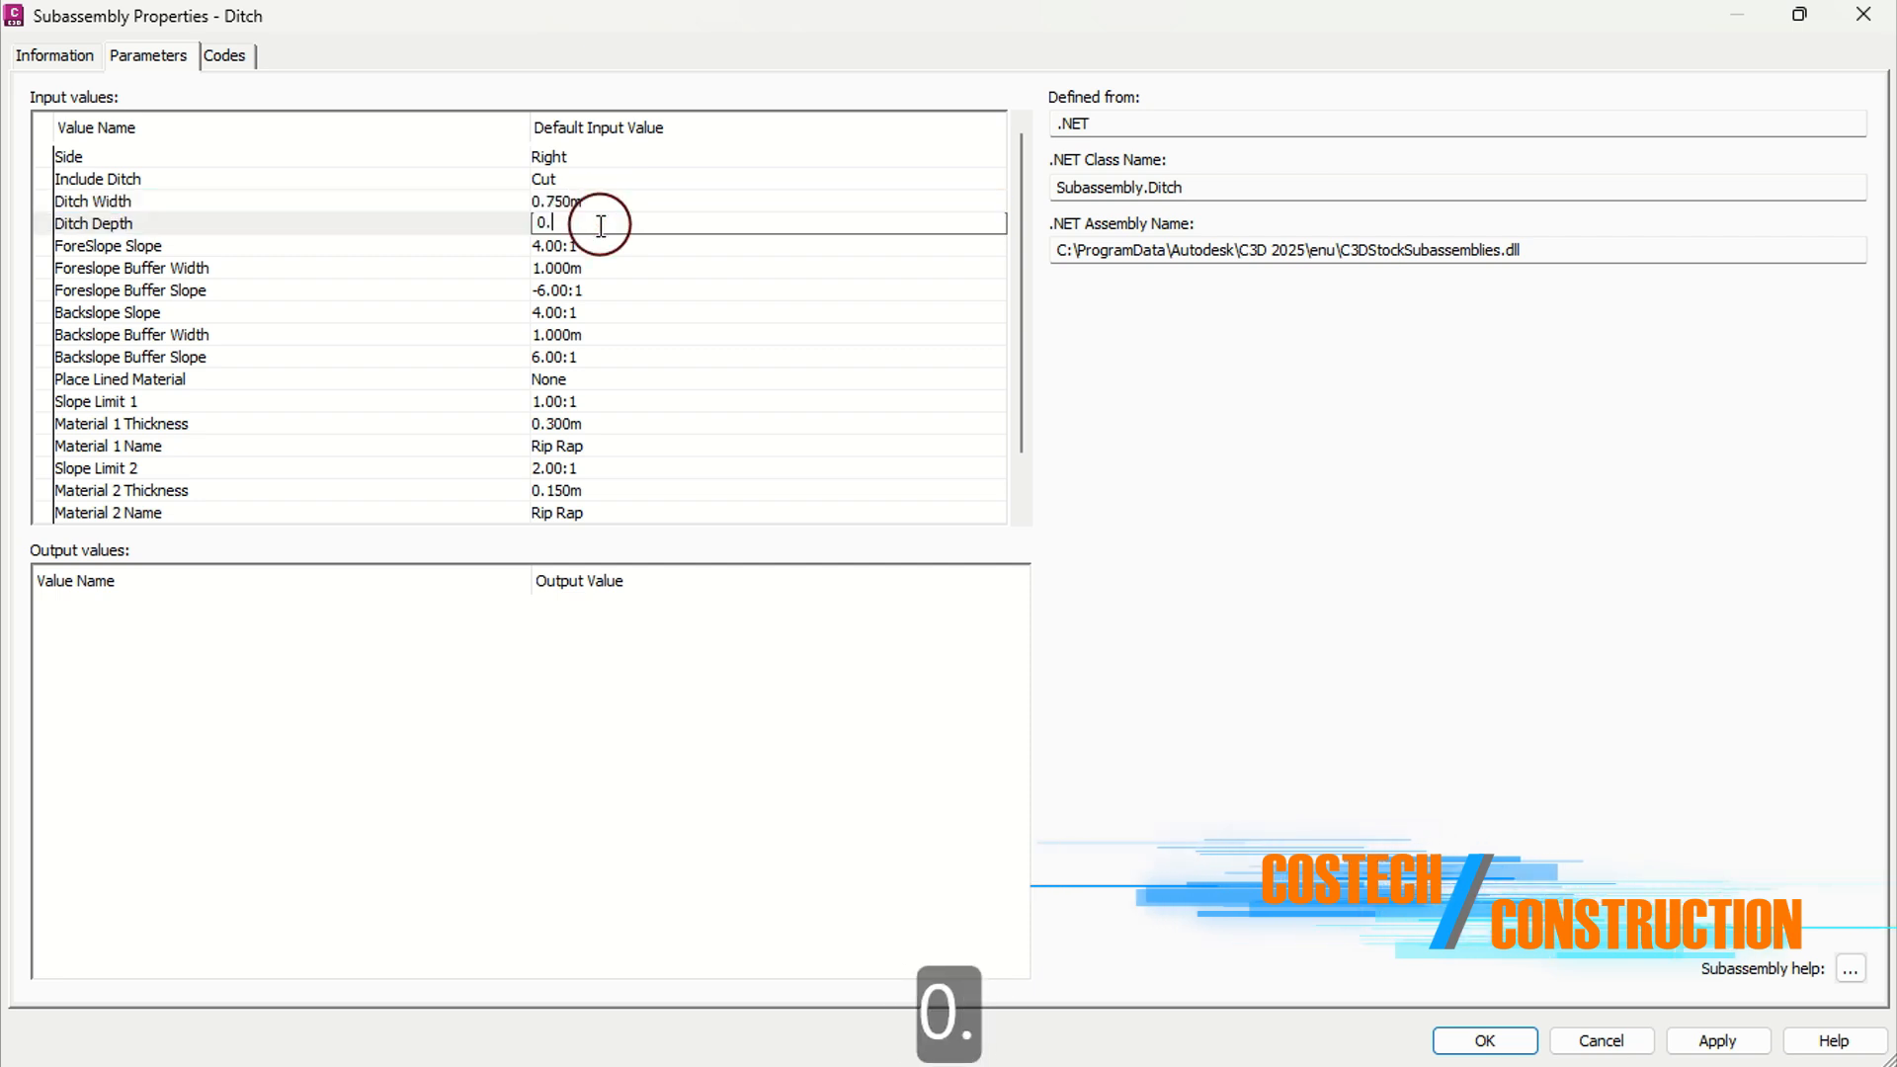
click(630, 230)
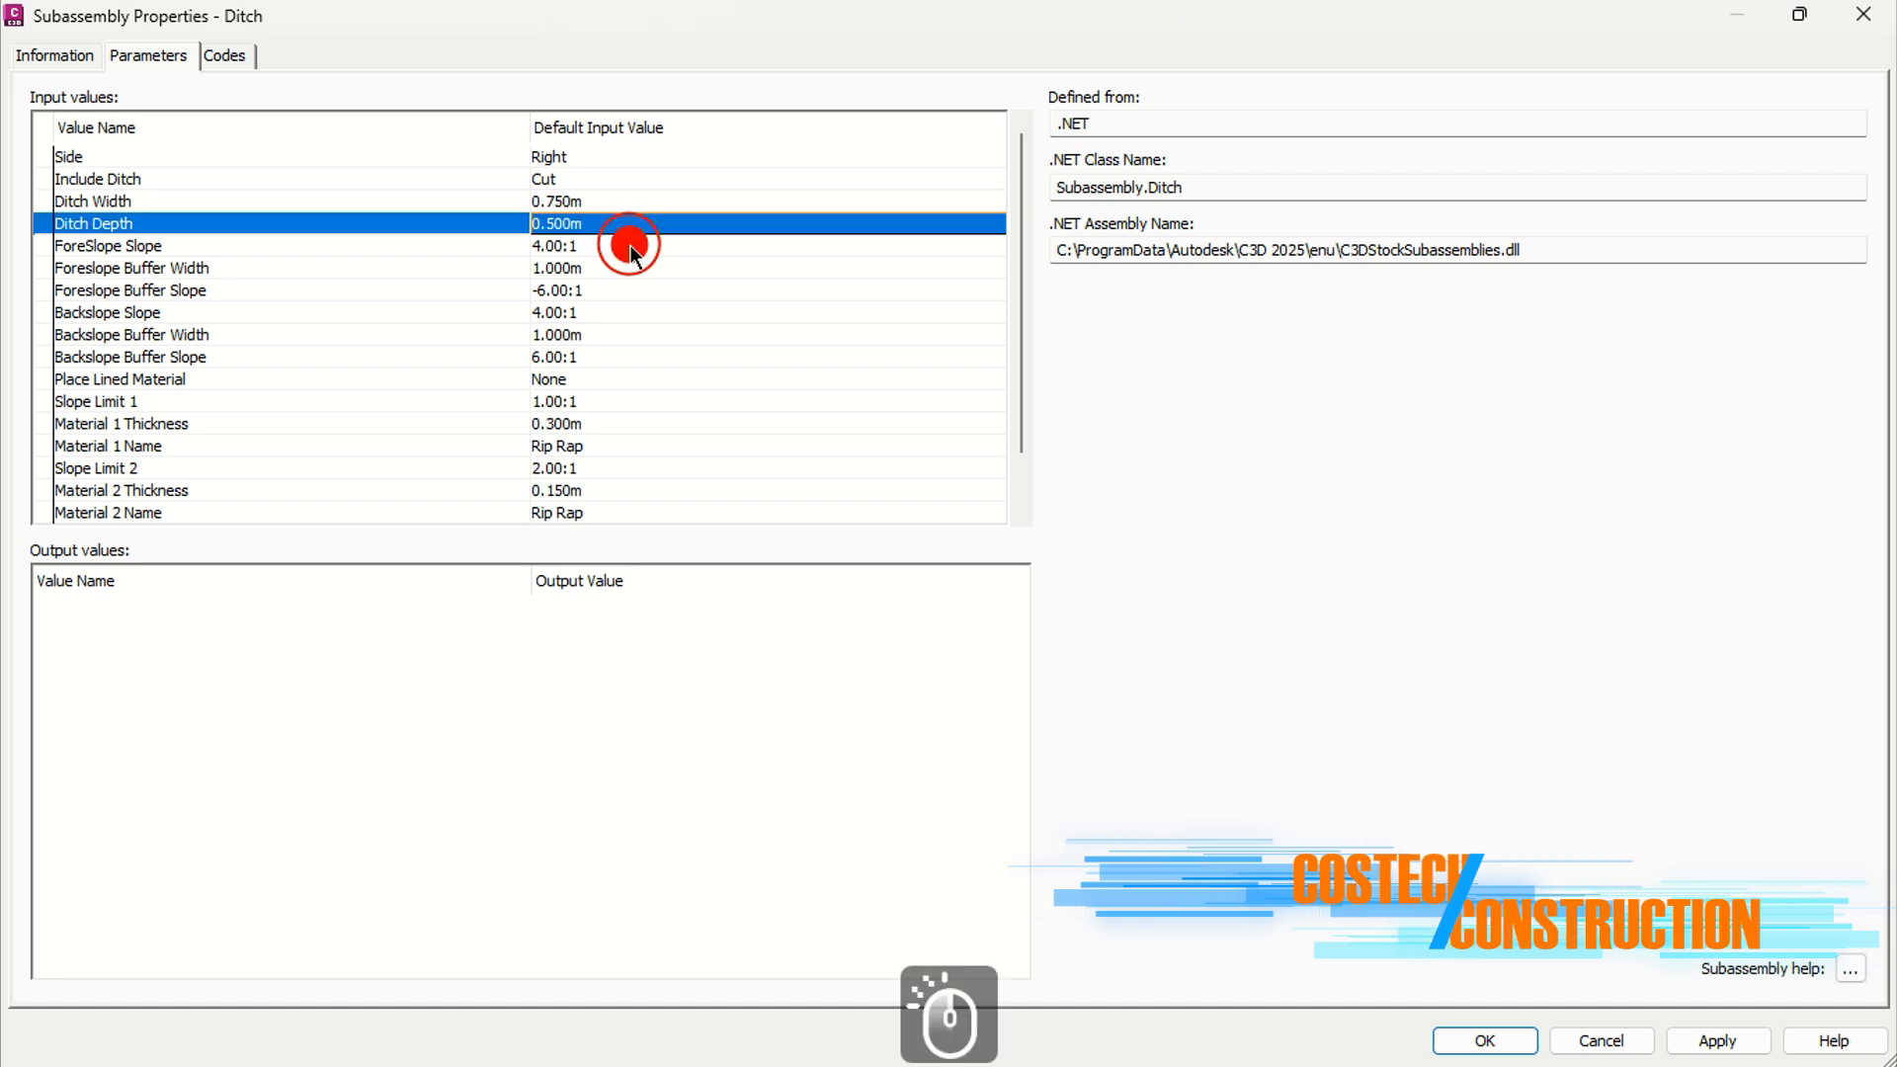
Set the ditch's foreslope slope to 1:1 and its foreslope buffer slope to -50:1
click(631, 247)
click(626, 245)
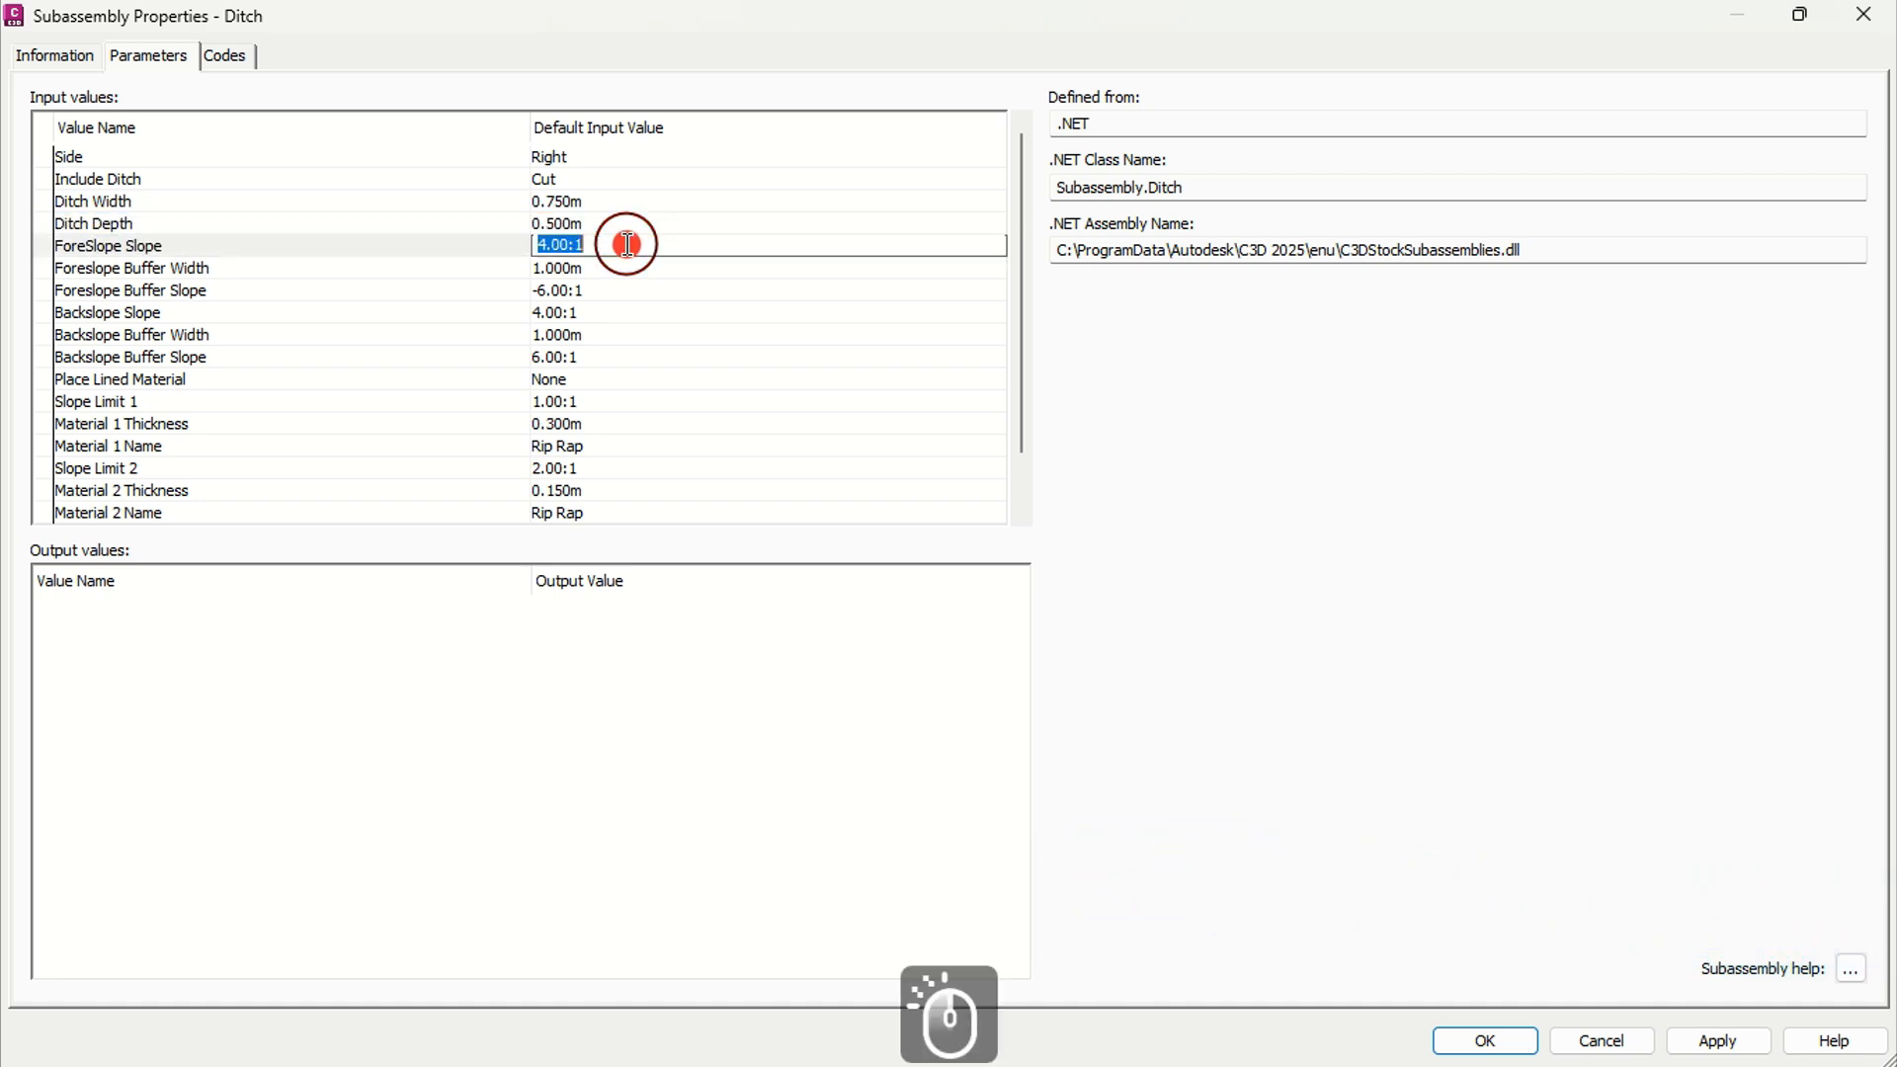
text(1)
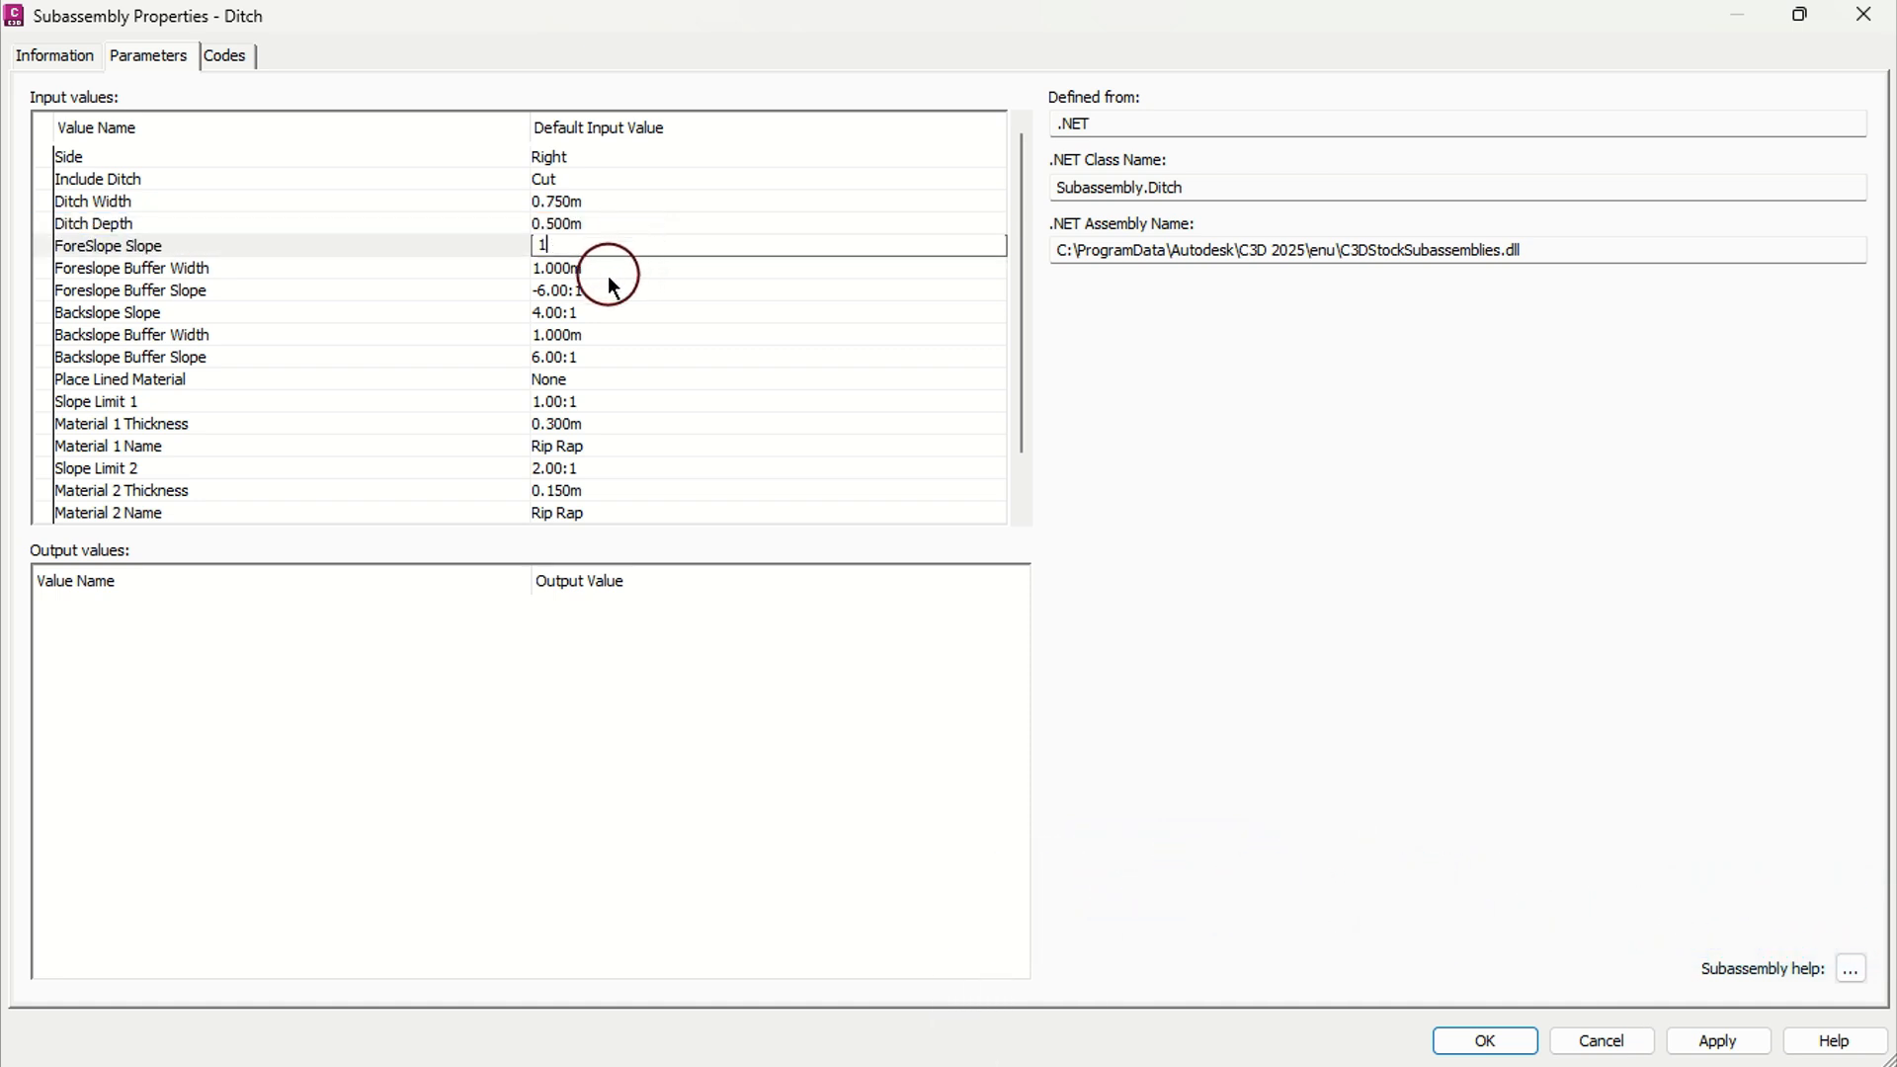
click(600, 268)
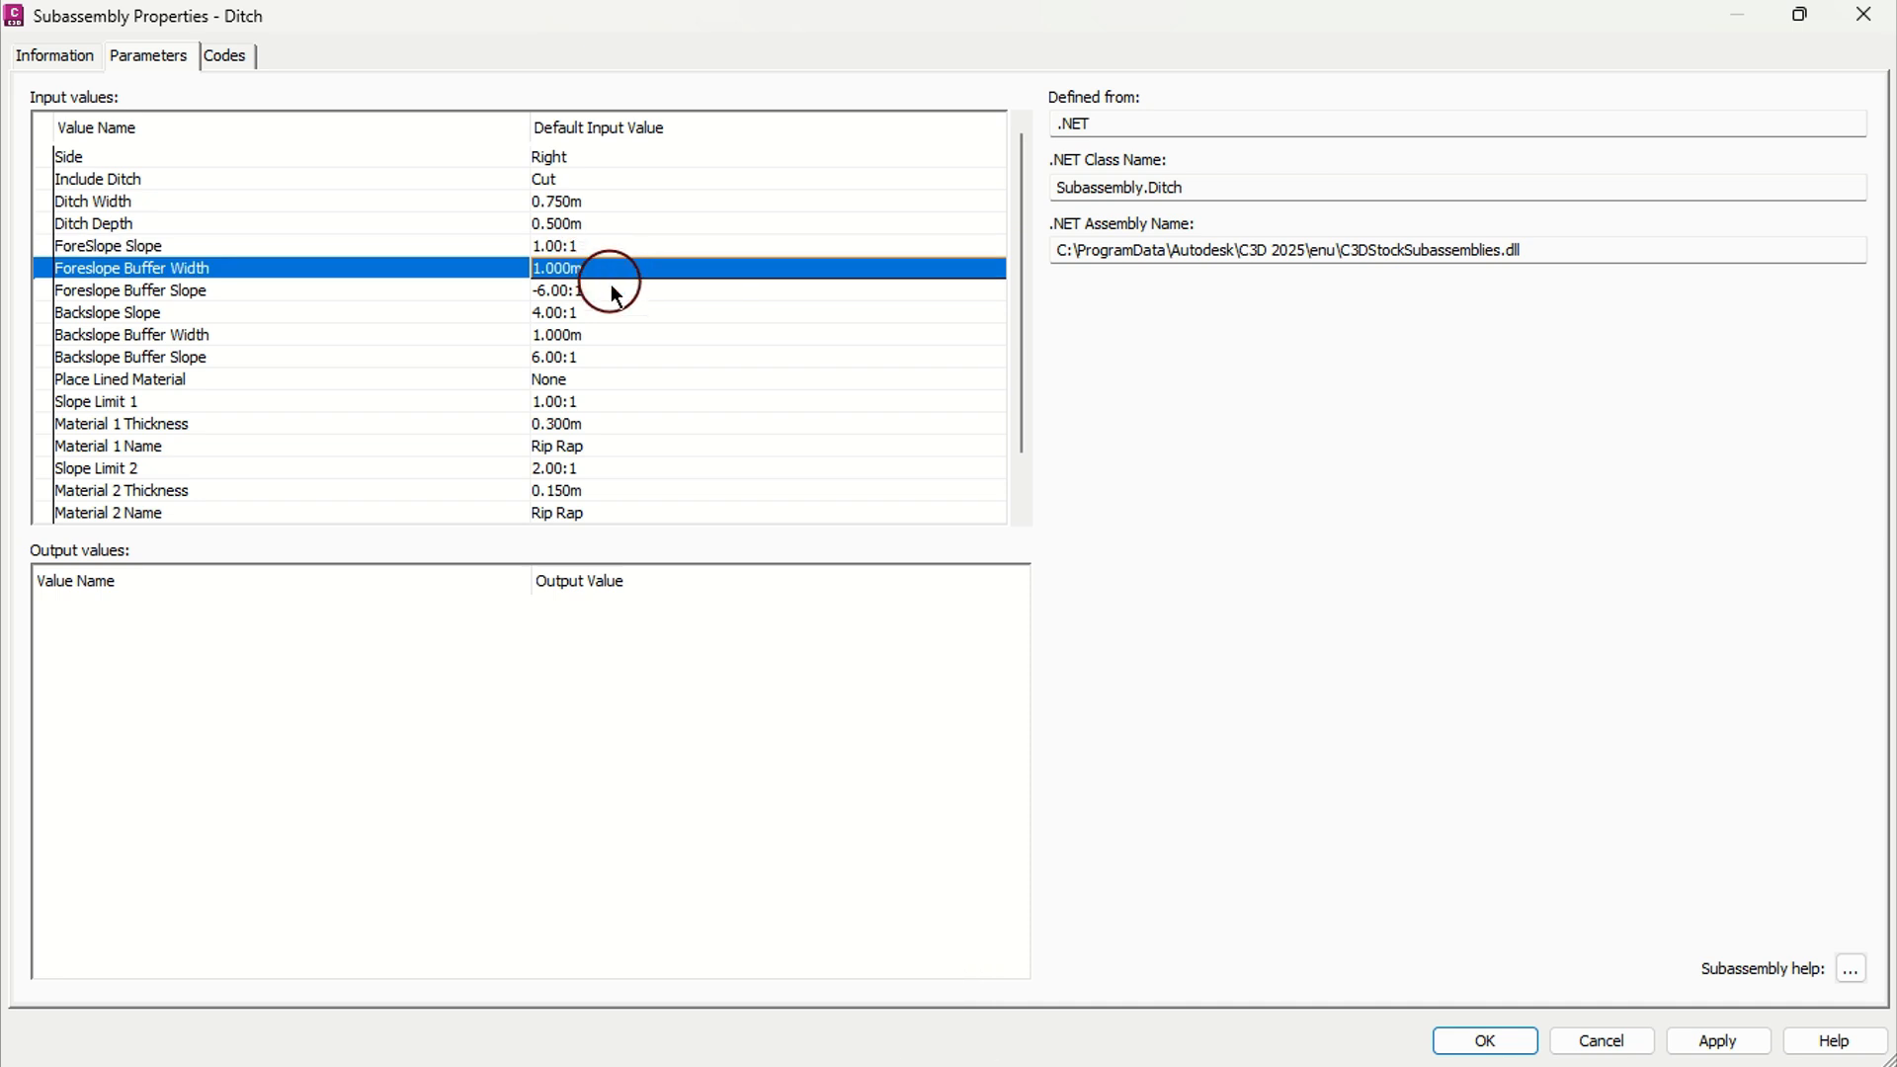
click(611, 291)
click(611, 291)
text(-50)
Set the ditch's backslope slope to 1:1 and its backslope buffer slope to 50:1
click(614, 310)
click(617, 314)
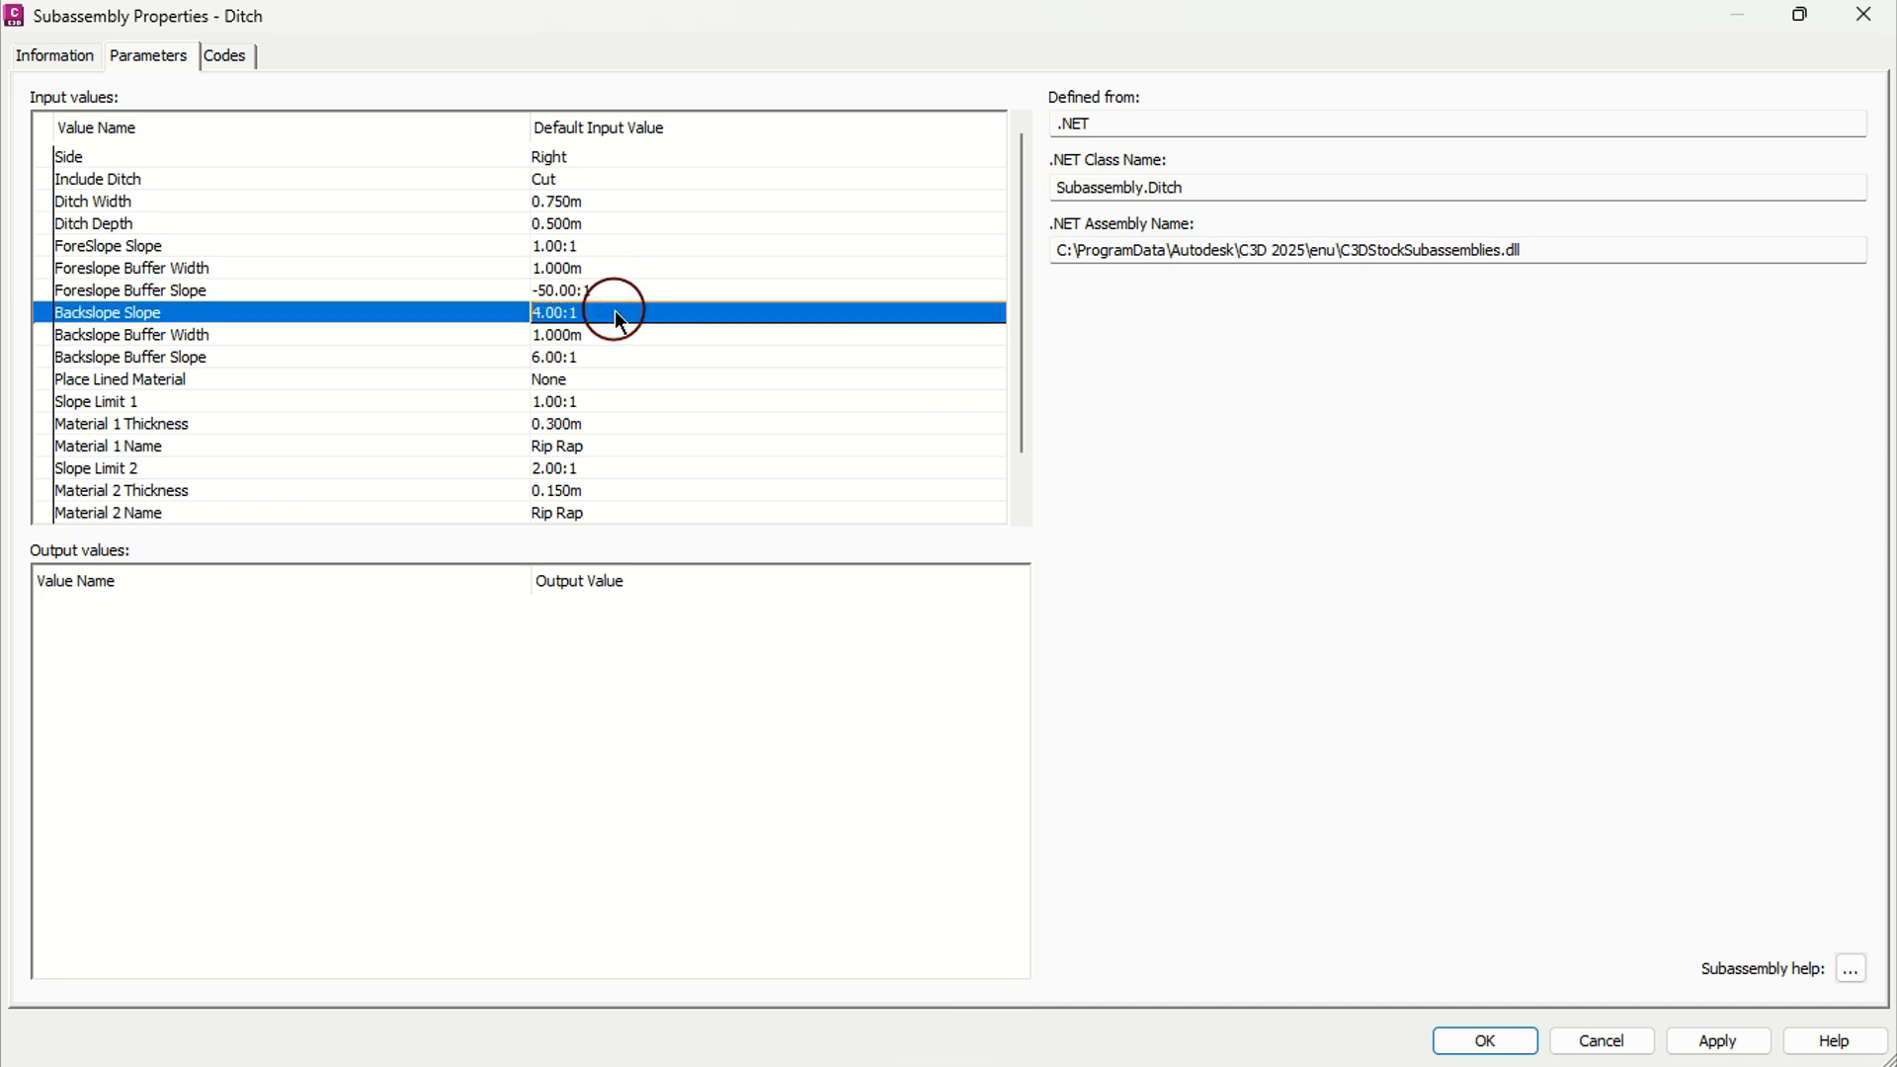
text(1)
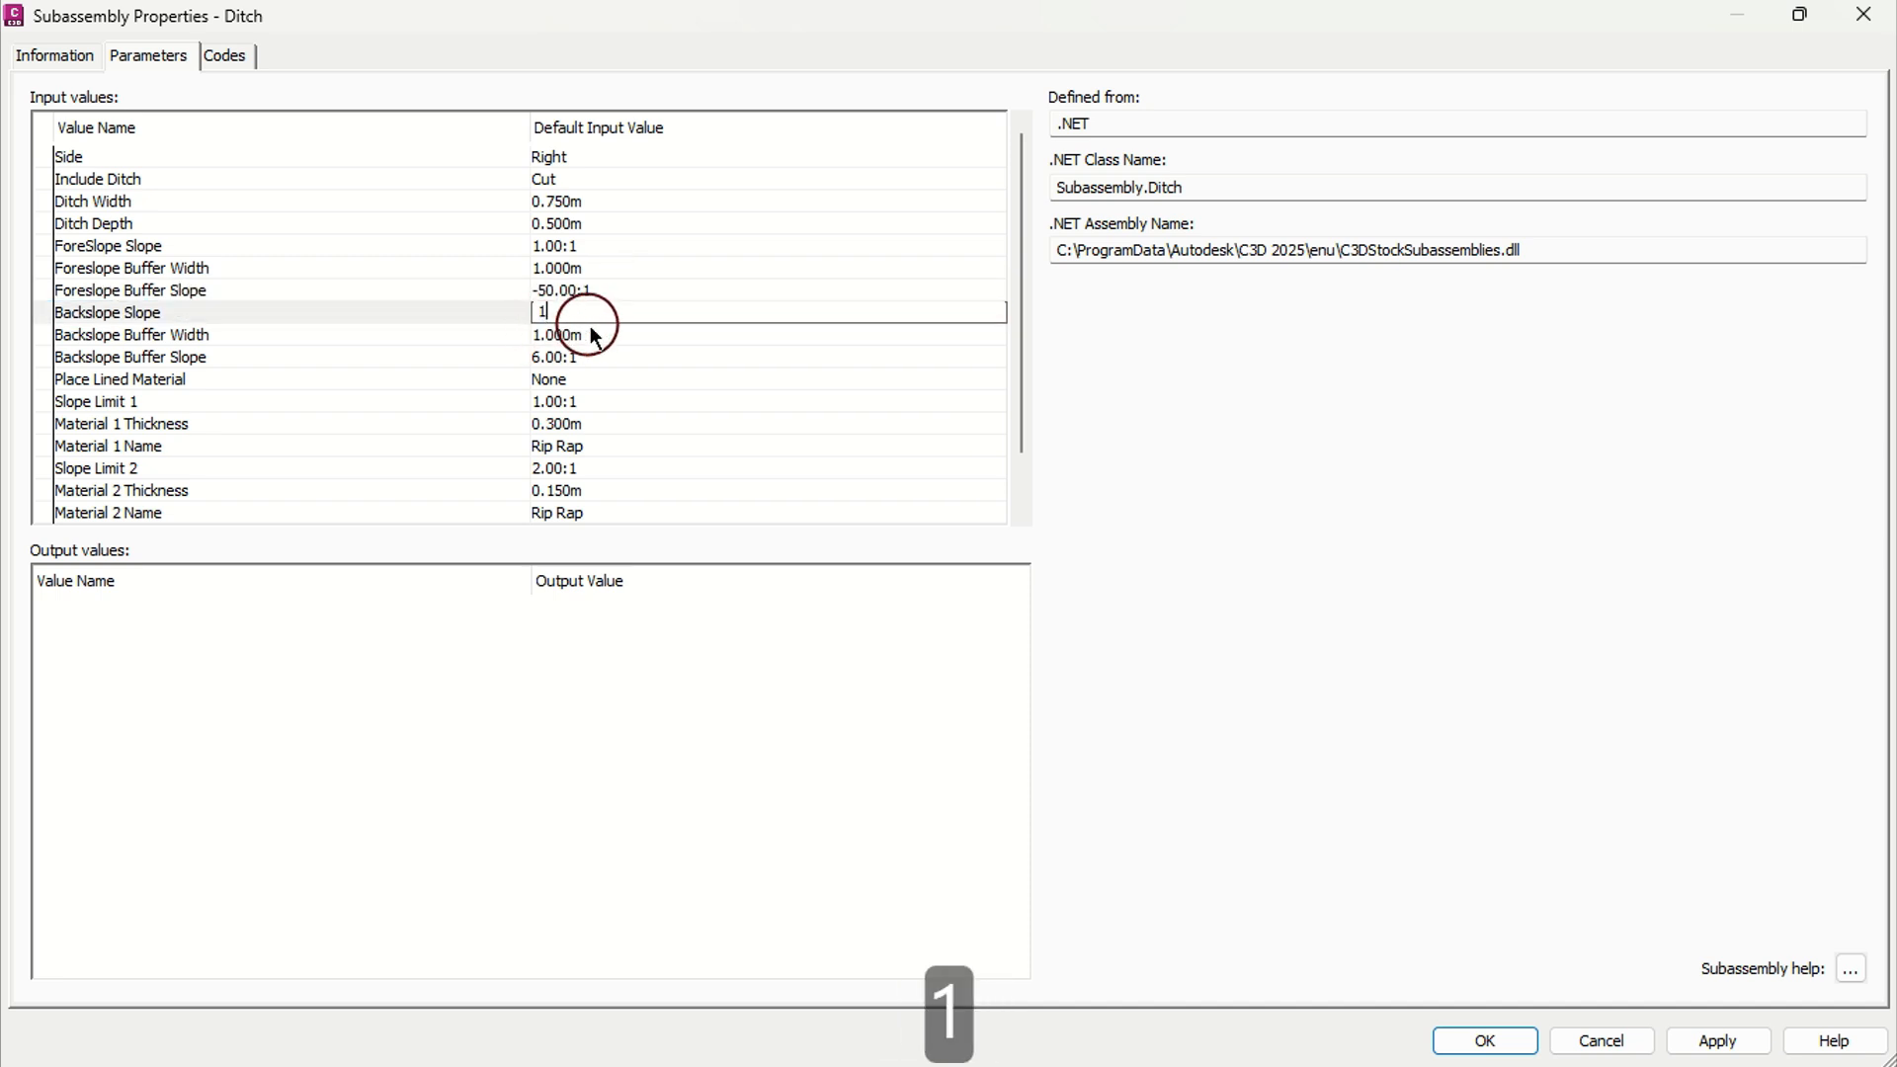
click(595, 338)
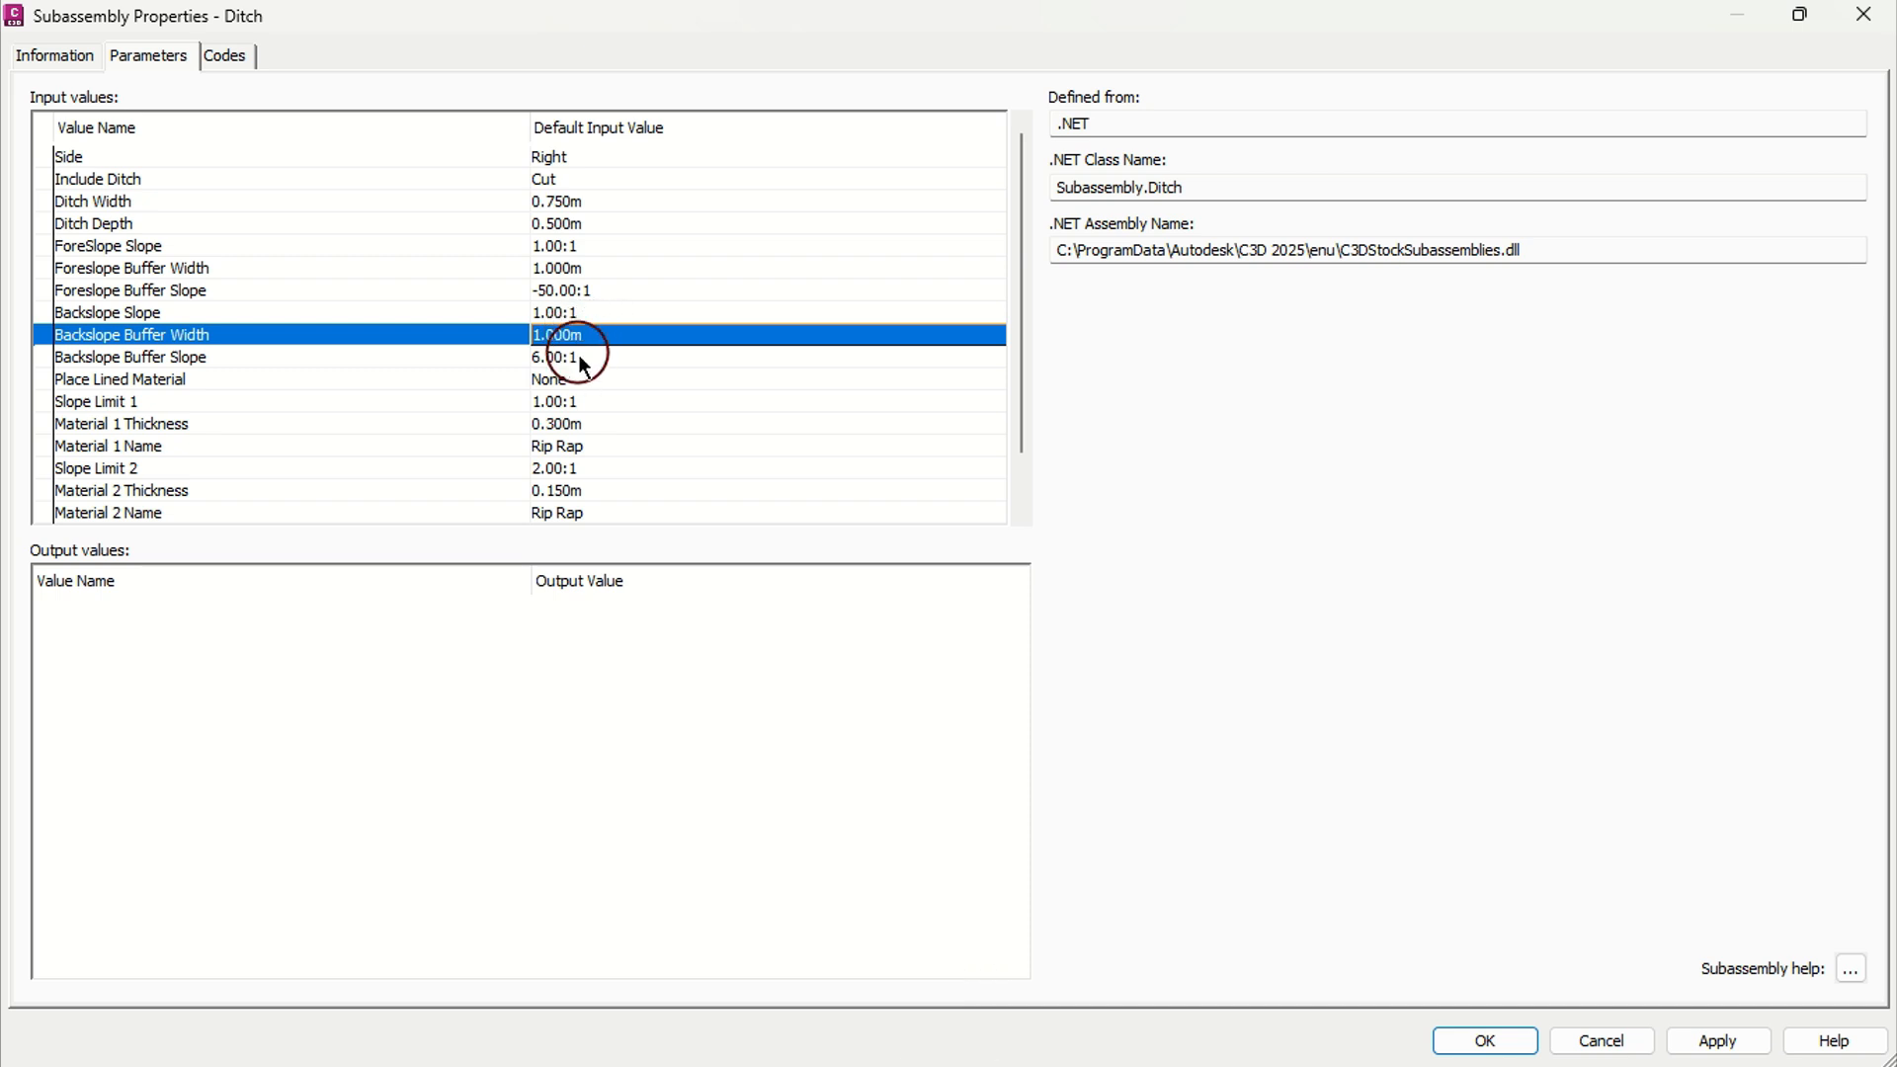
click(580, 358)
click(579, 359)
text(50)
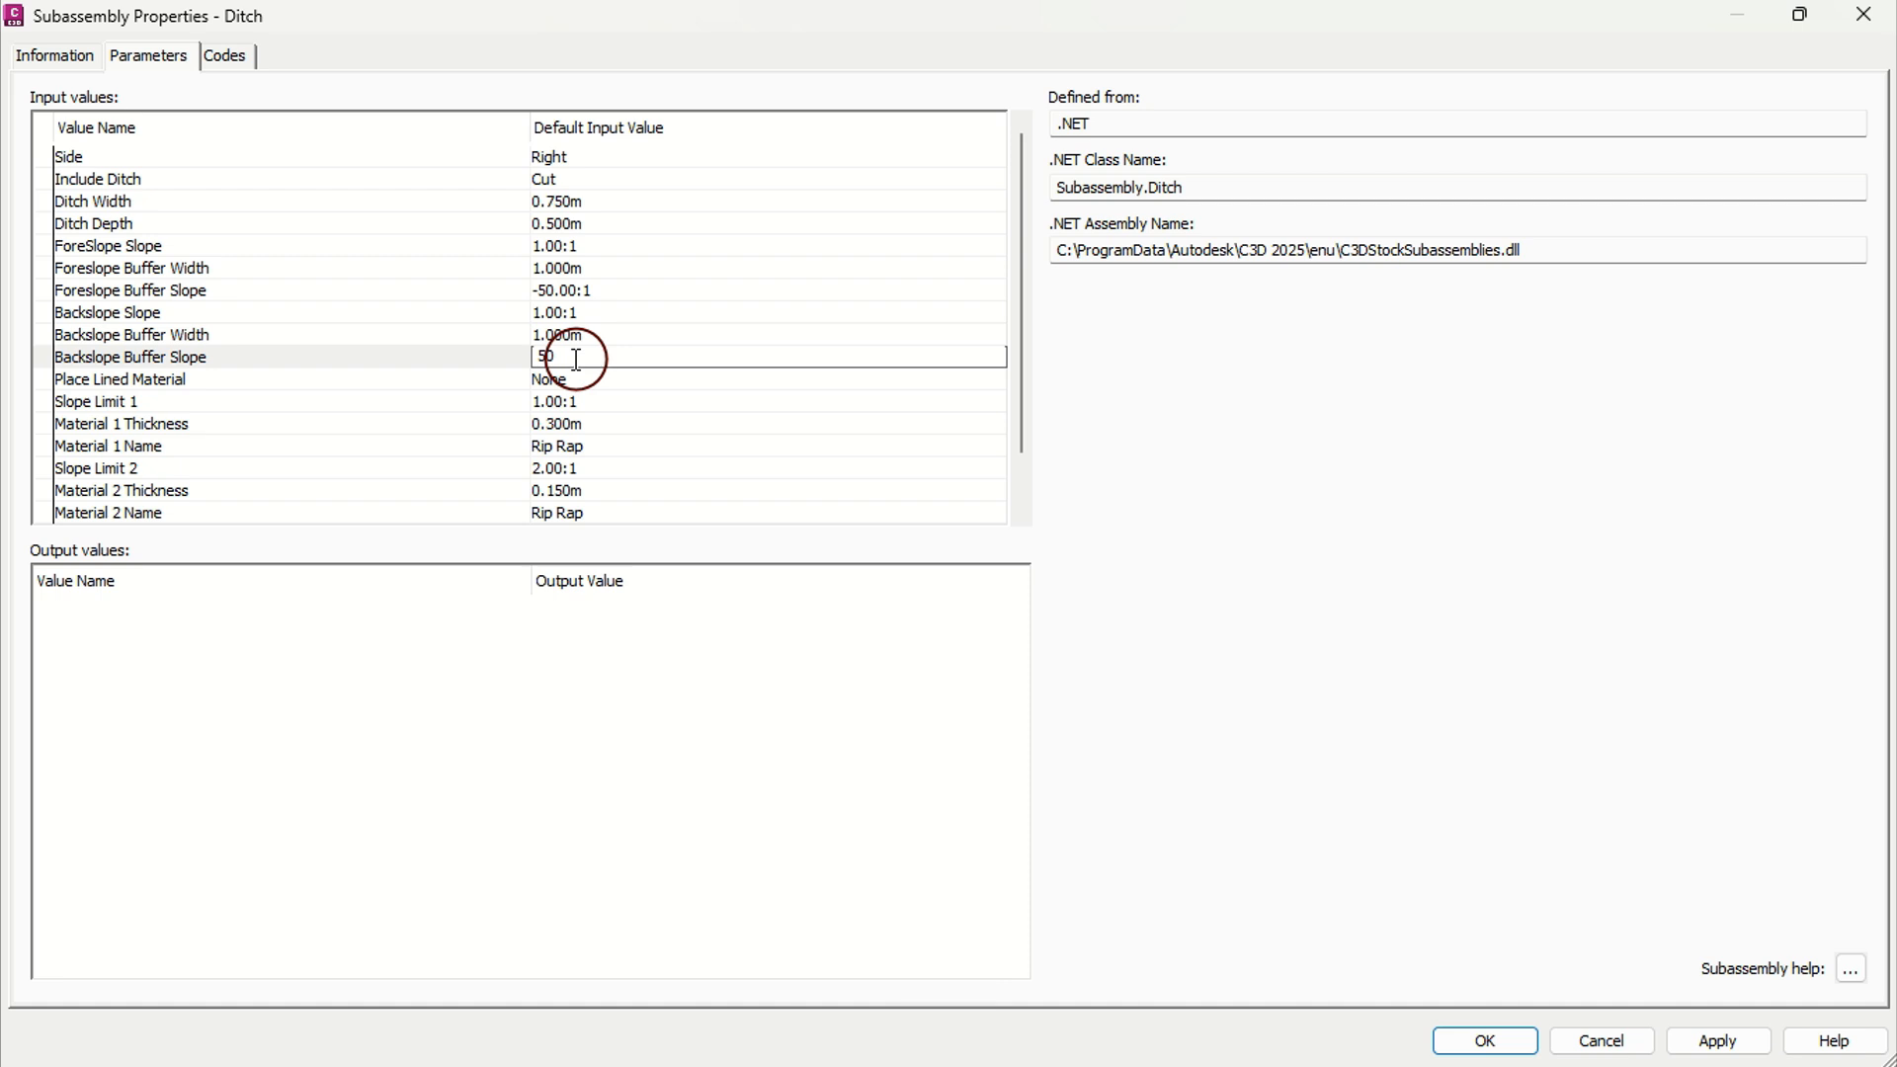
click(597, 365)
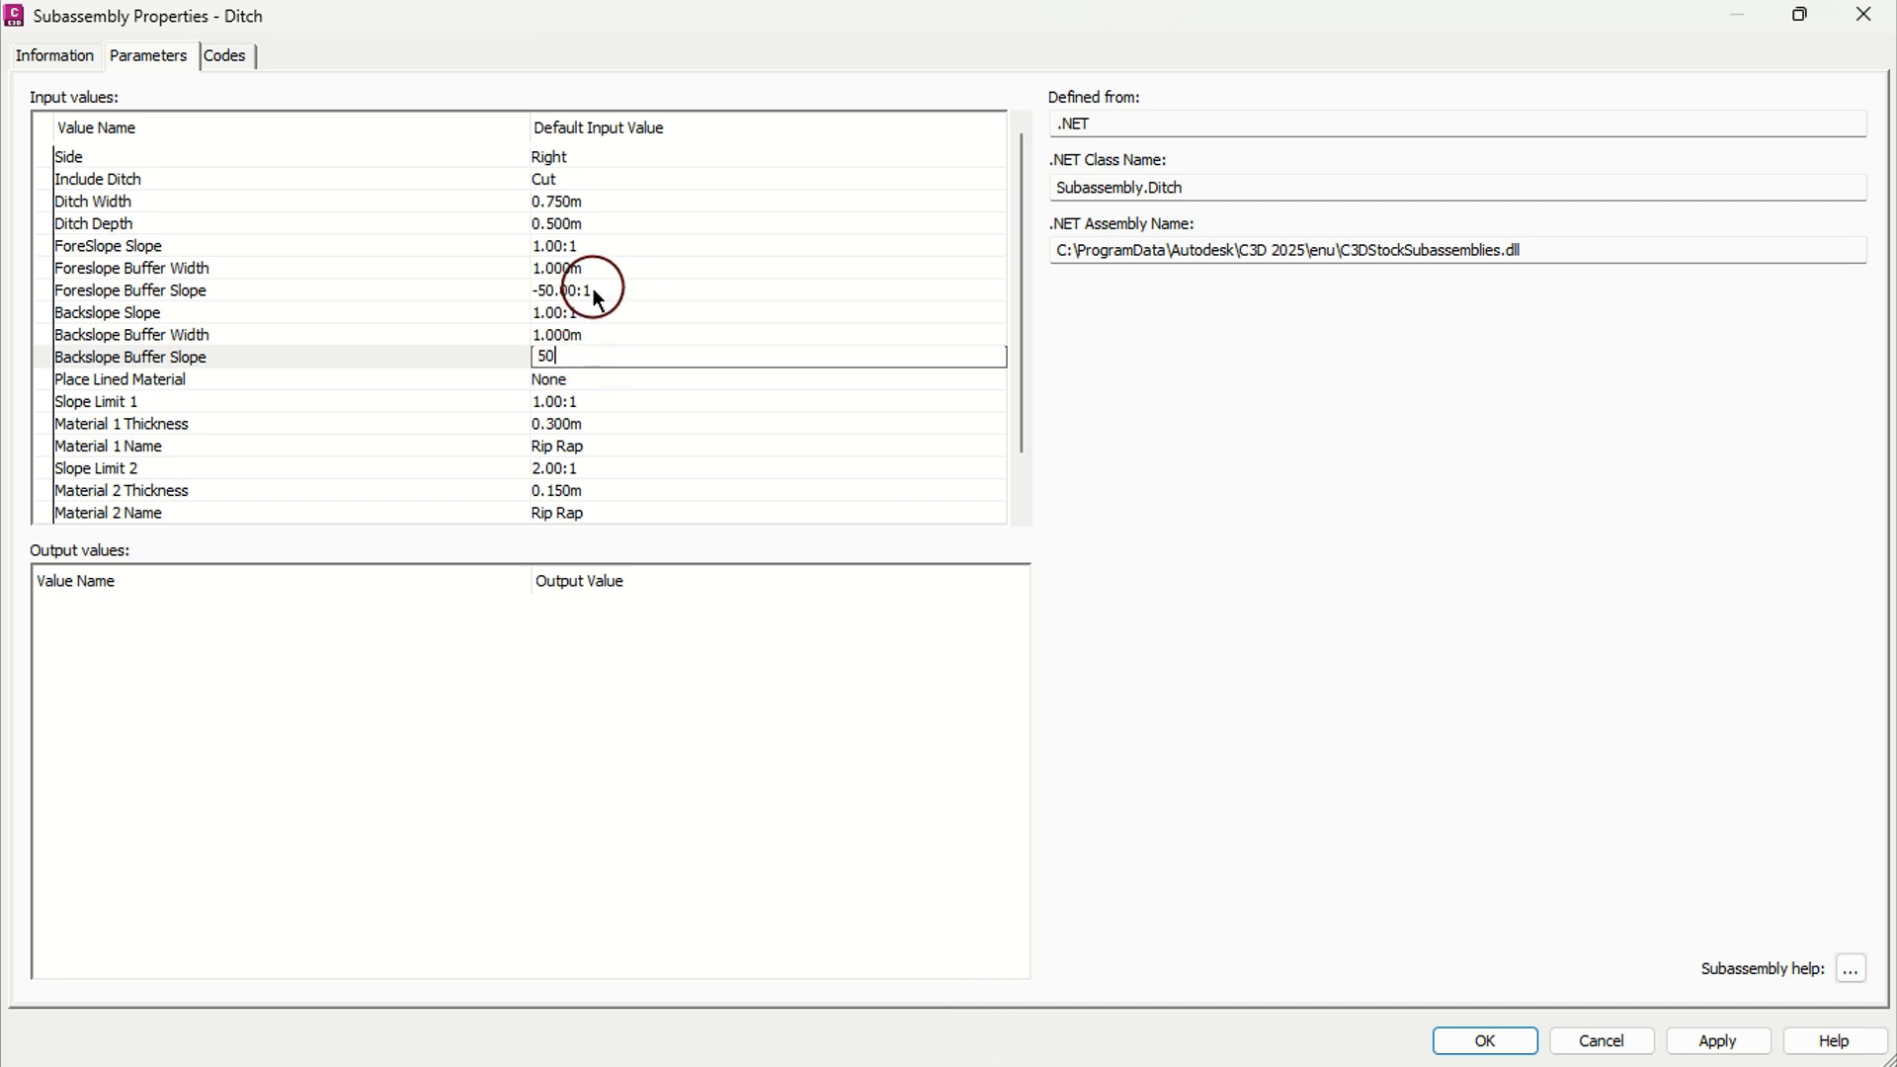
click(574, 380)
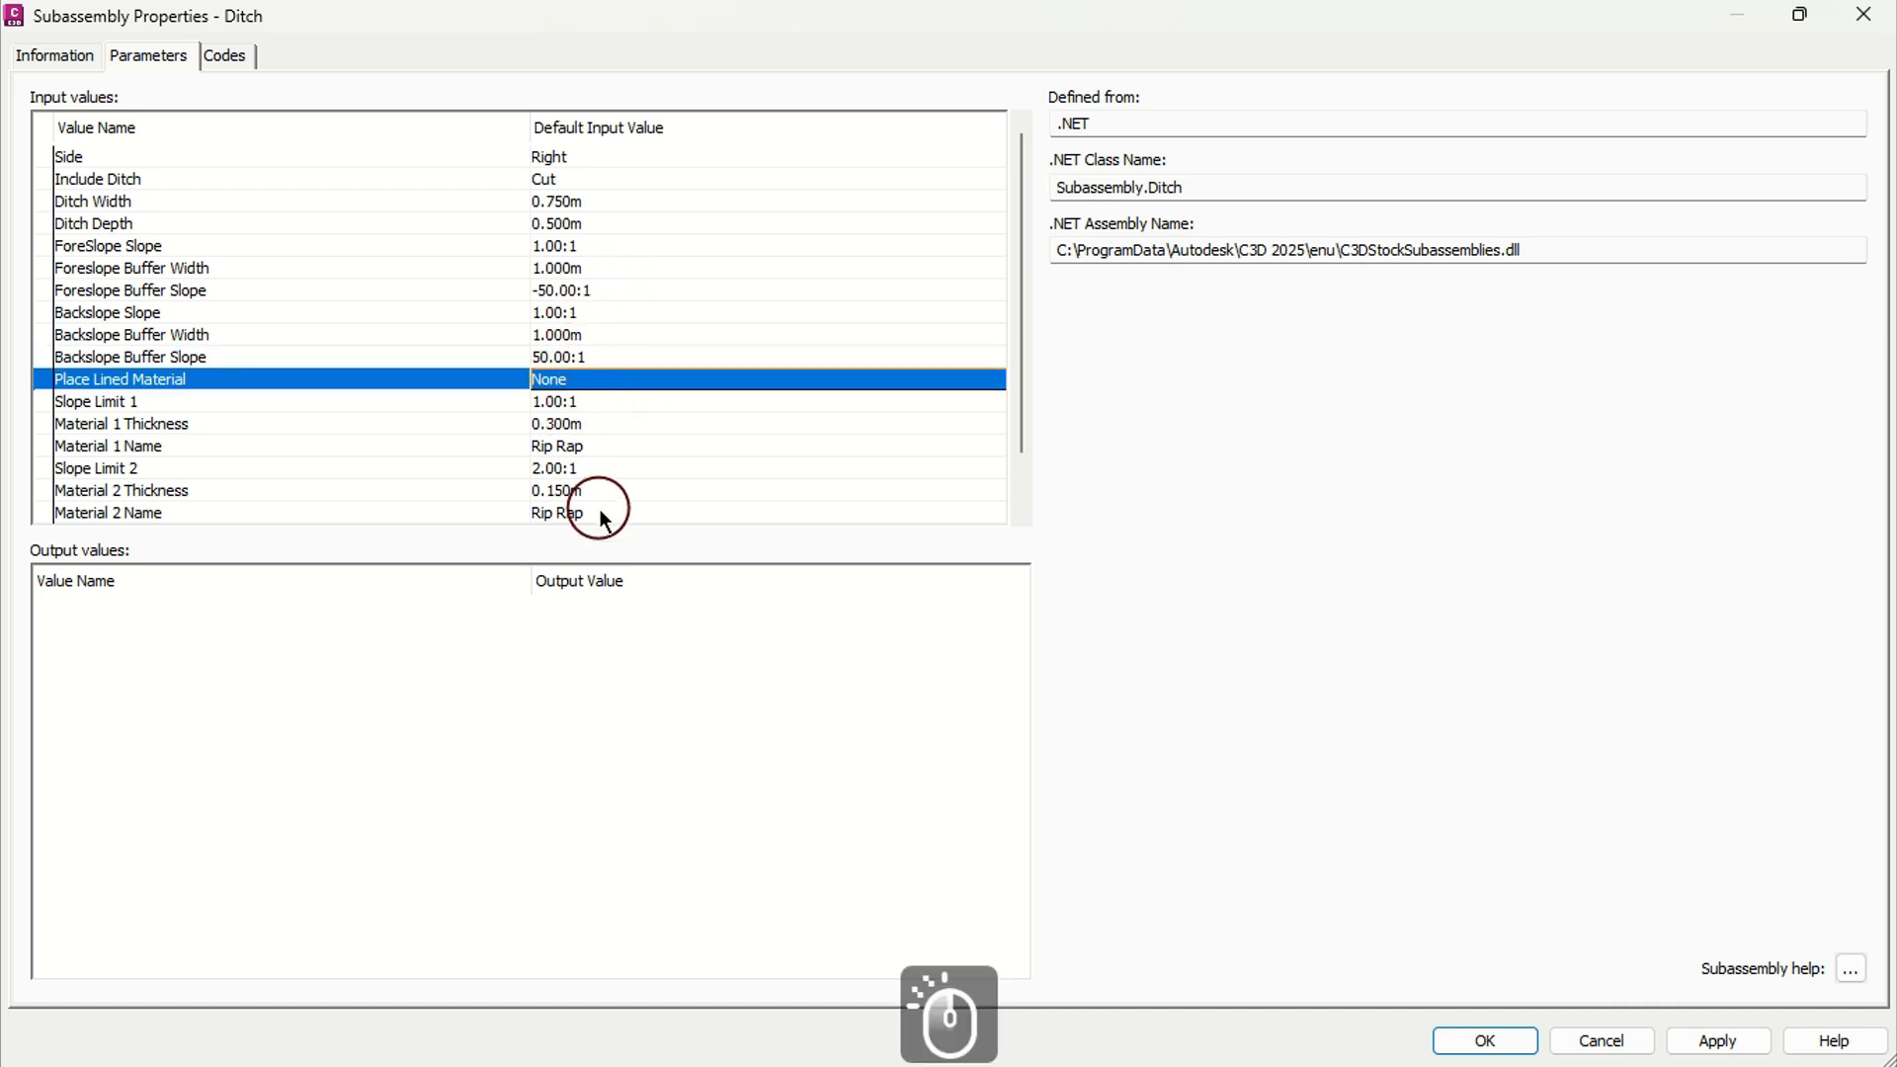
Apply the ditch parameters, close the subassembly properties and deselect the ditch
scroll(682, 470, down, 1)
scroll(702, 463, up, 1)
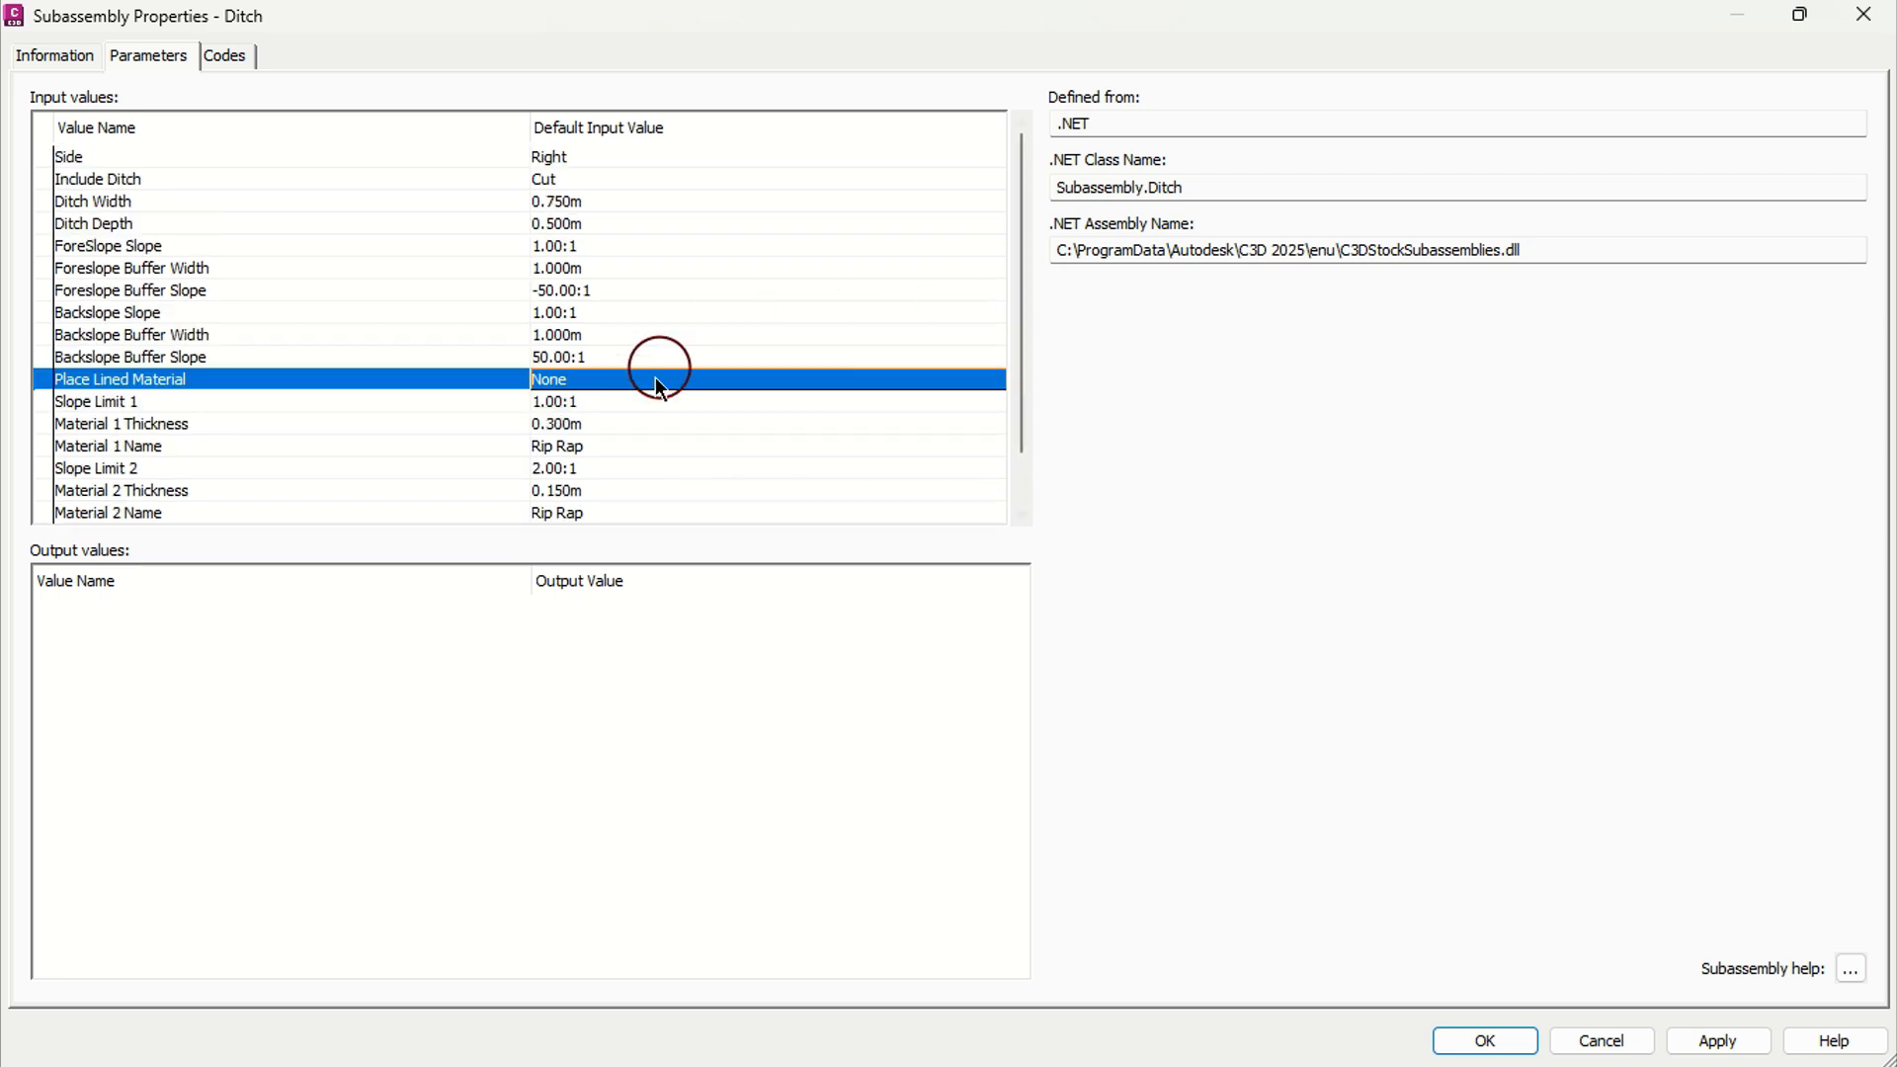
click(1724, 1041)
click(1502, 1045)
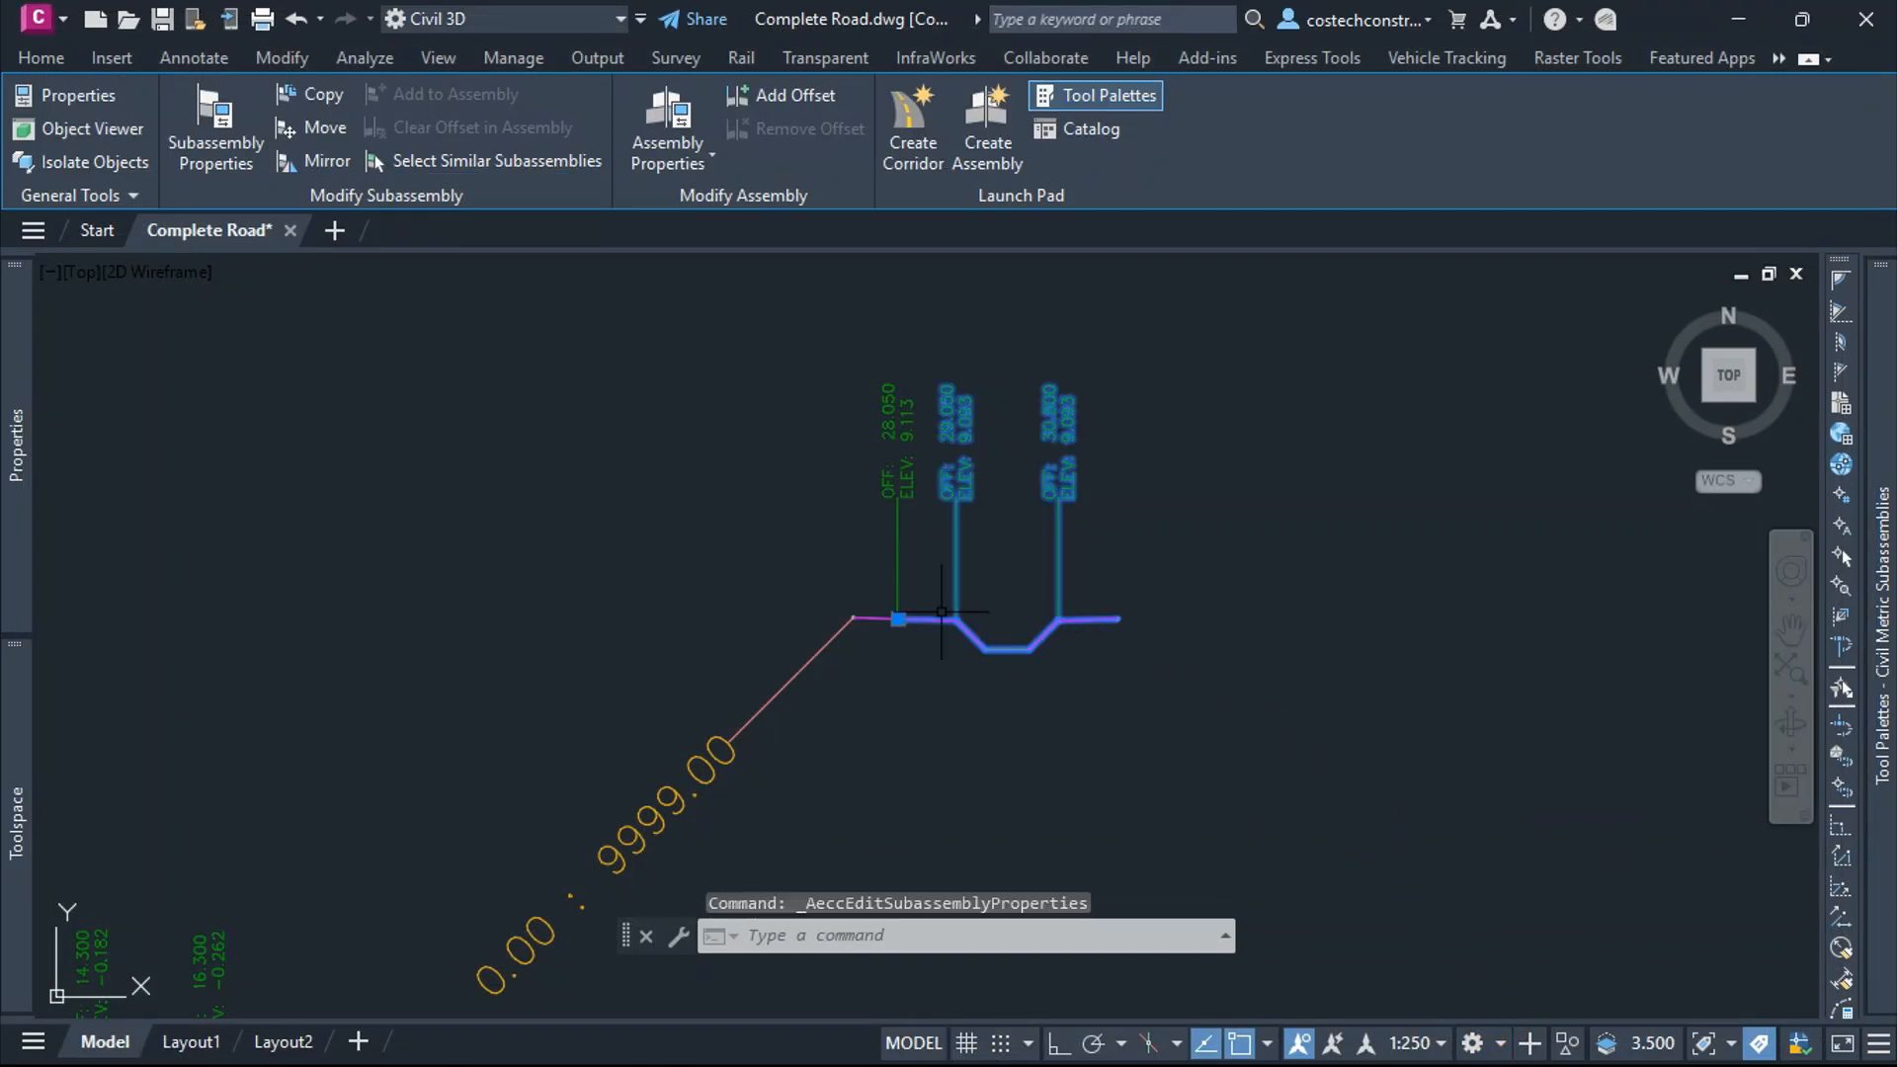
key(Escape)
Examine the ditch profile and the short link joining it to the top of the cut slope
scroll(981, 659, up, 2)
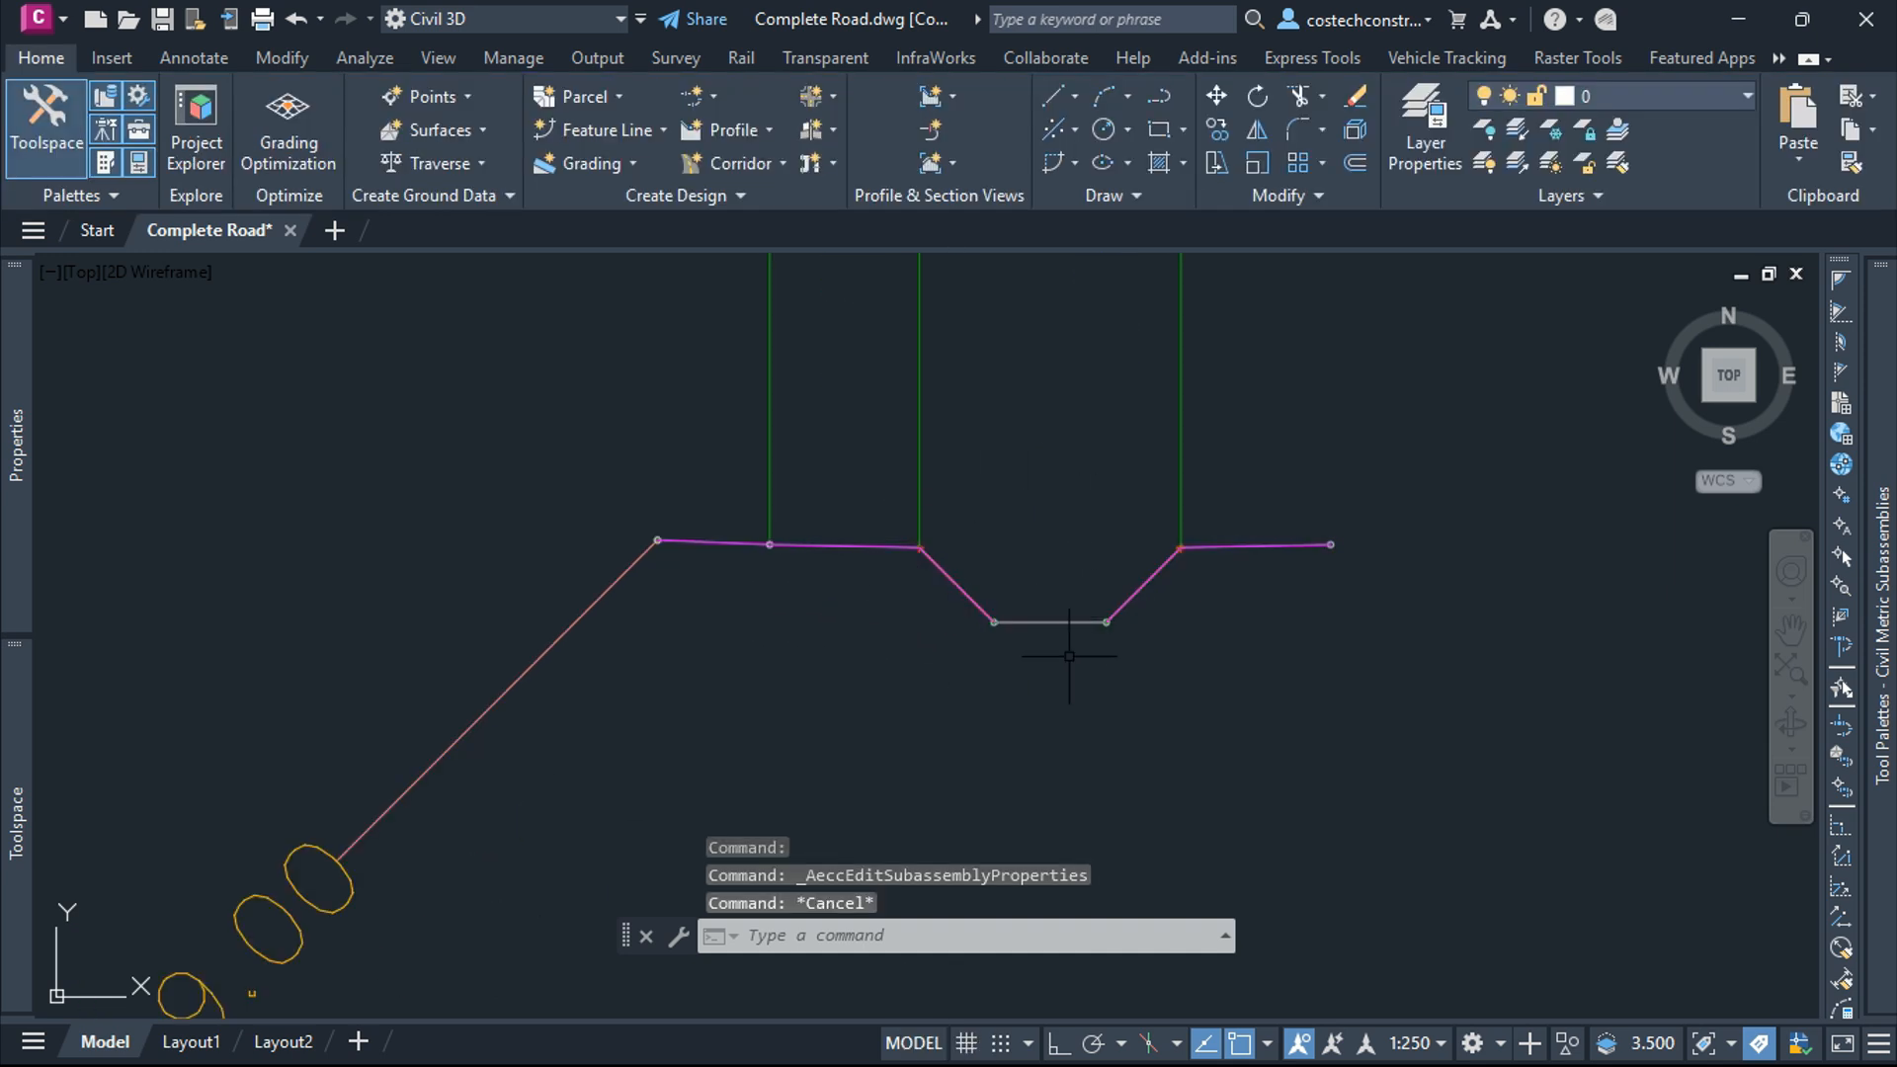
scroll(954, 554, down, 1)
scroll(866, 549, down, 1)
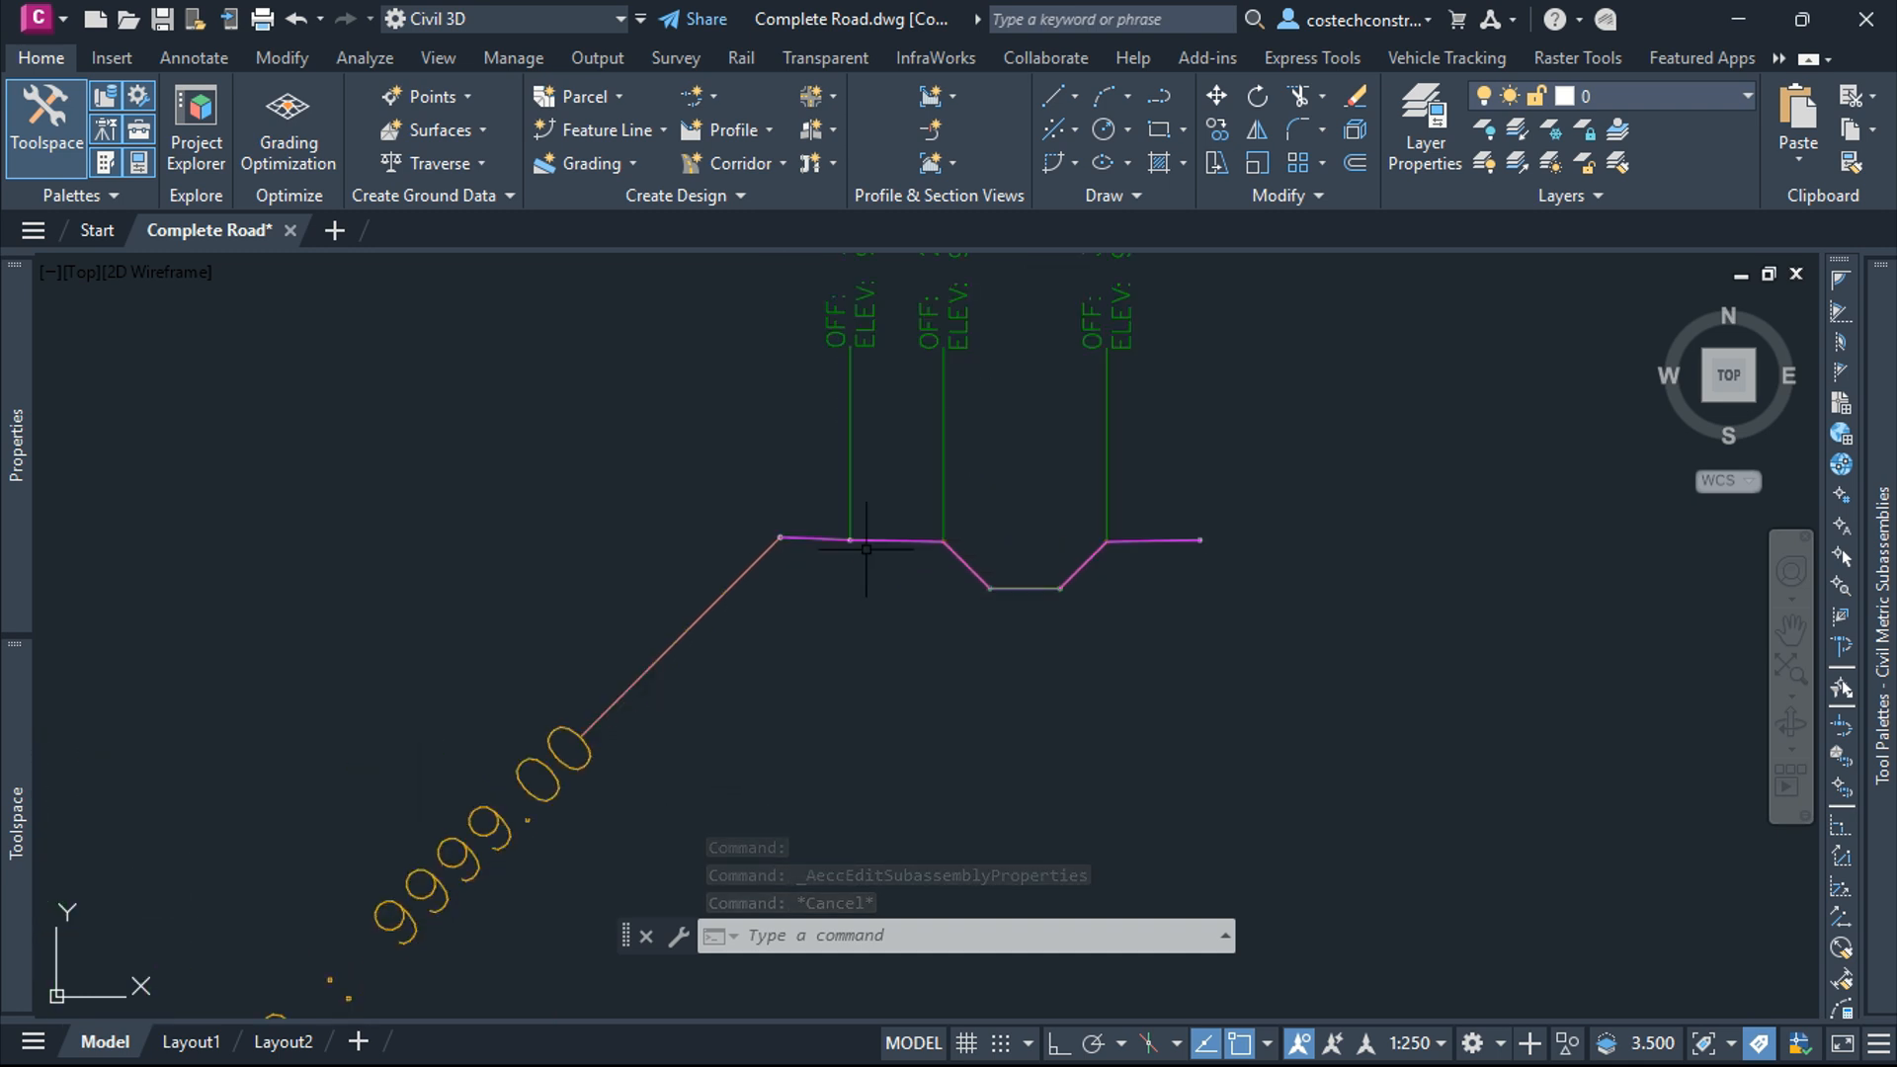
scroll(866, 550, up, 5)
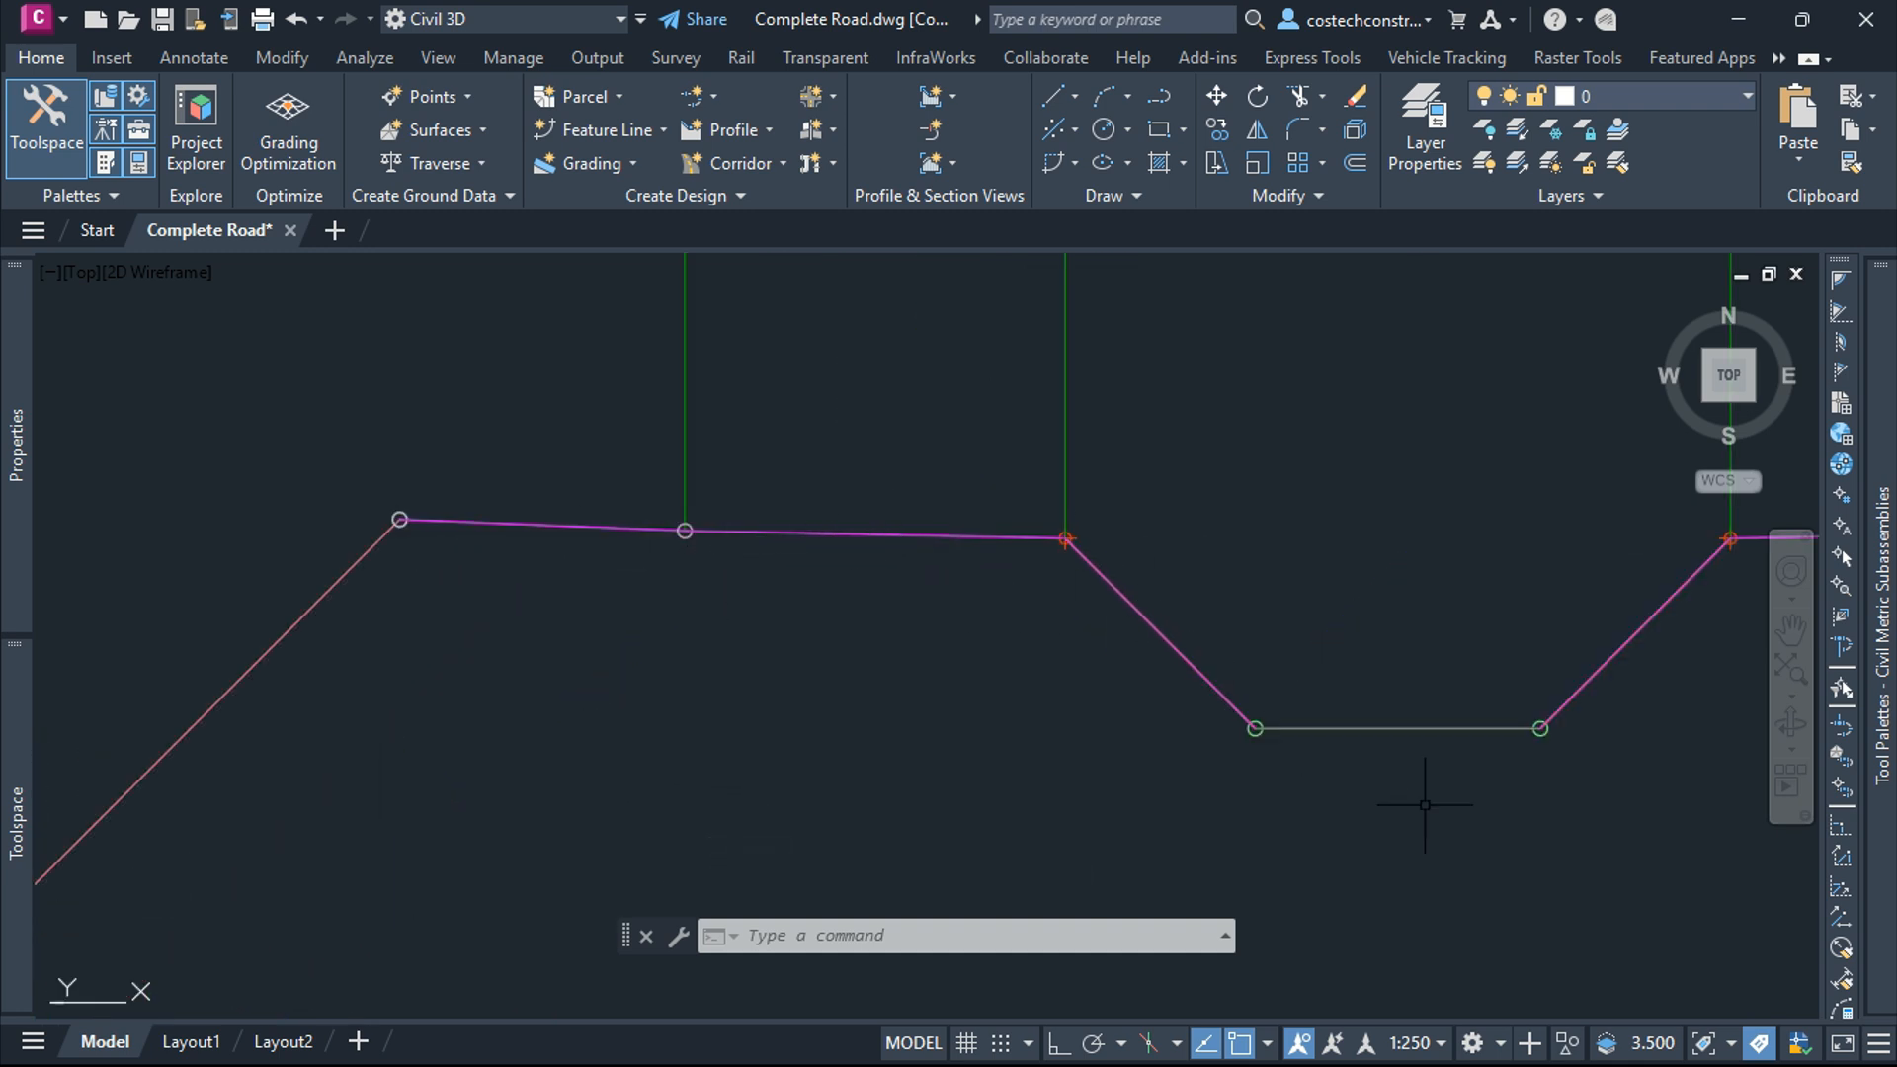
scroll(1433, 682, down, 4)
scroll(1176, 692, down, 2)
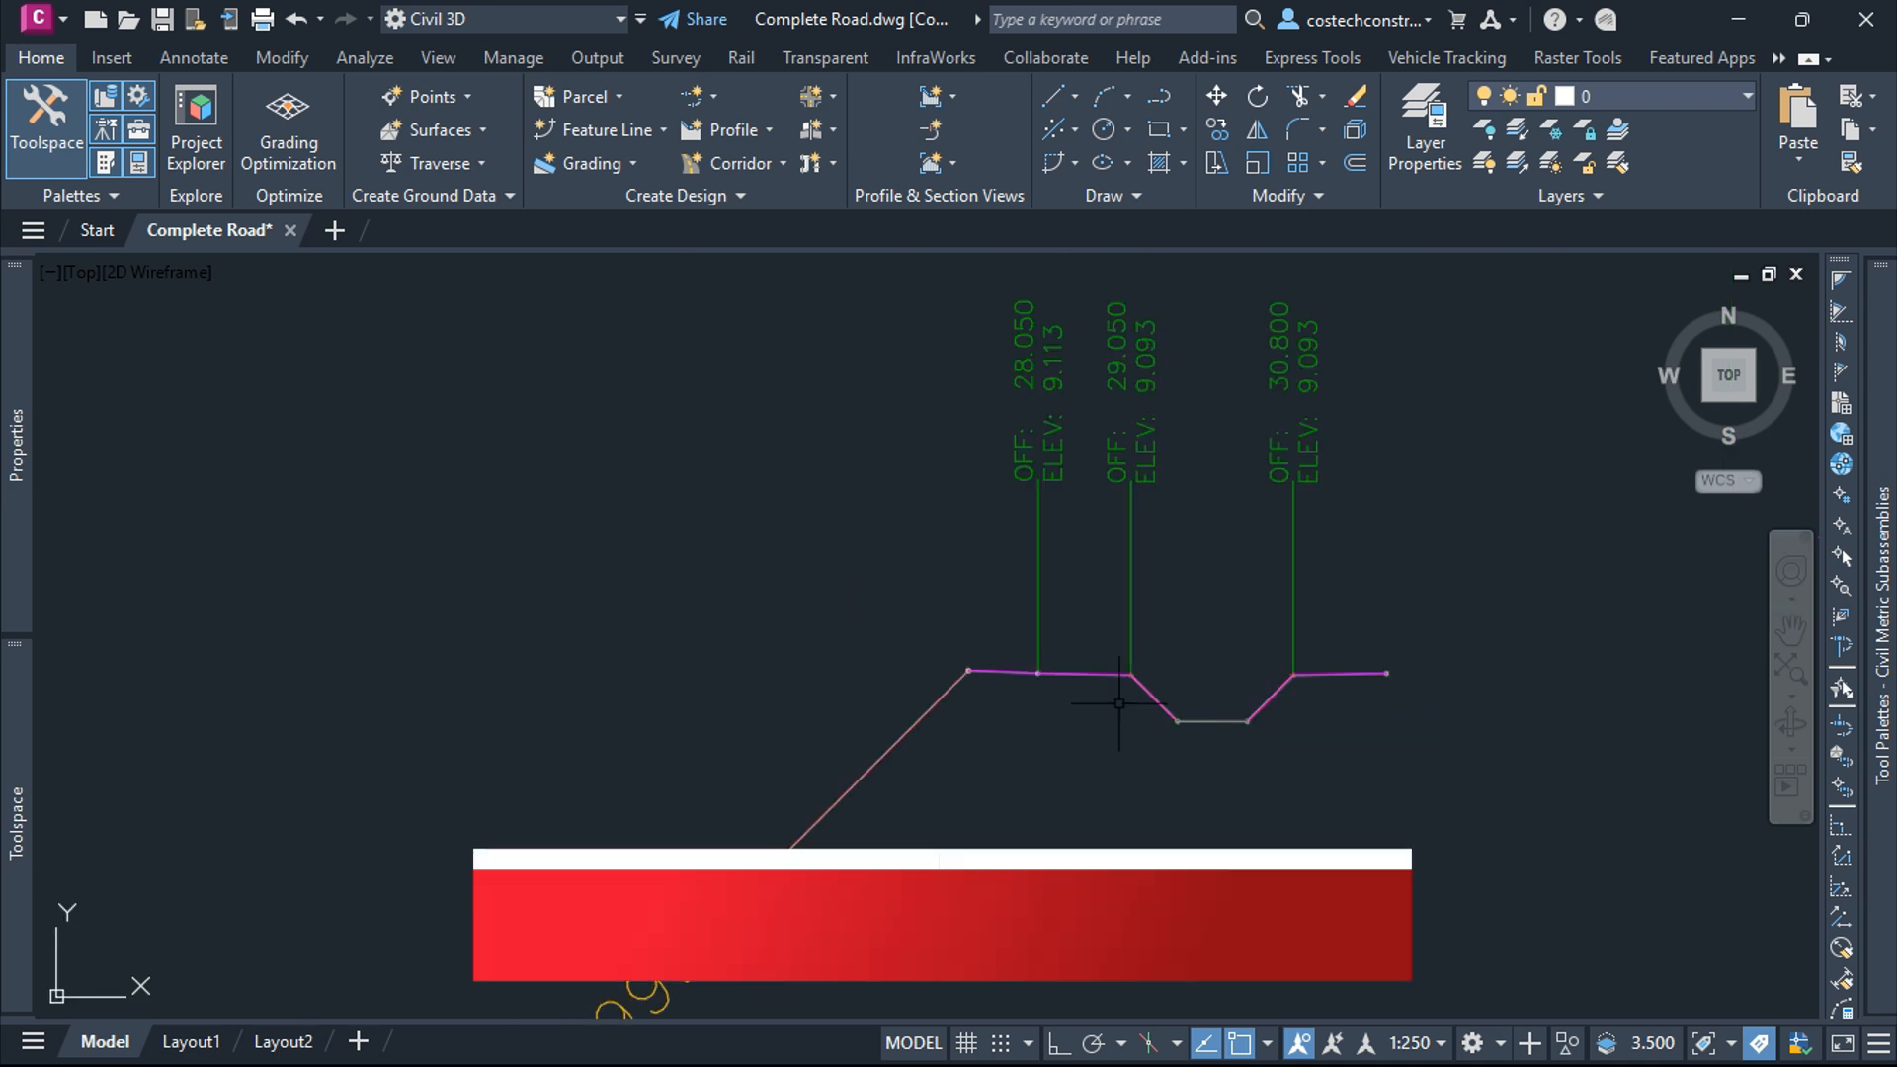
scroll(1175, 693, down, 4)
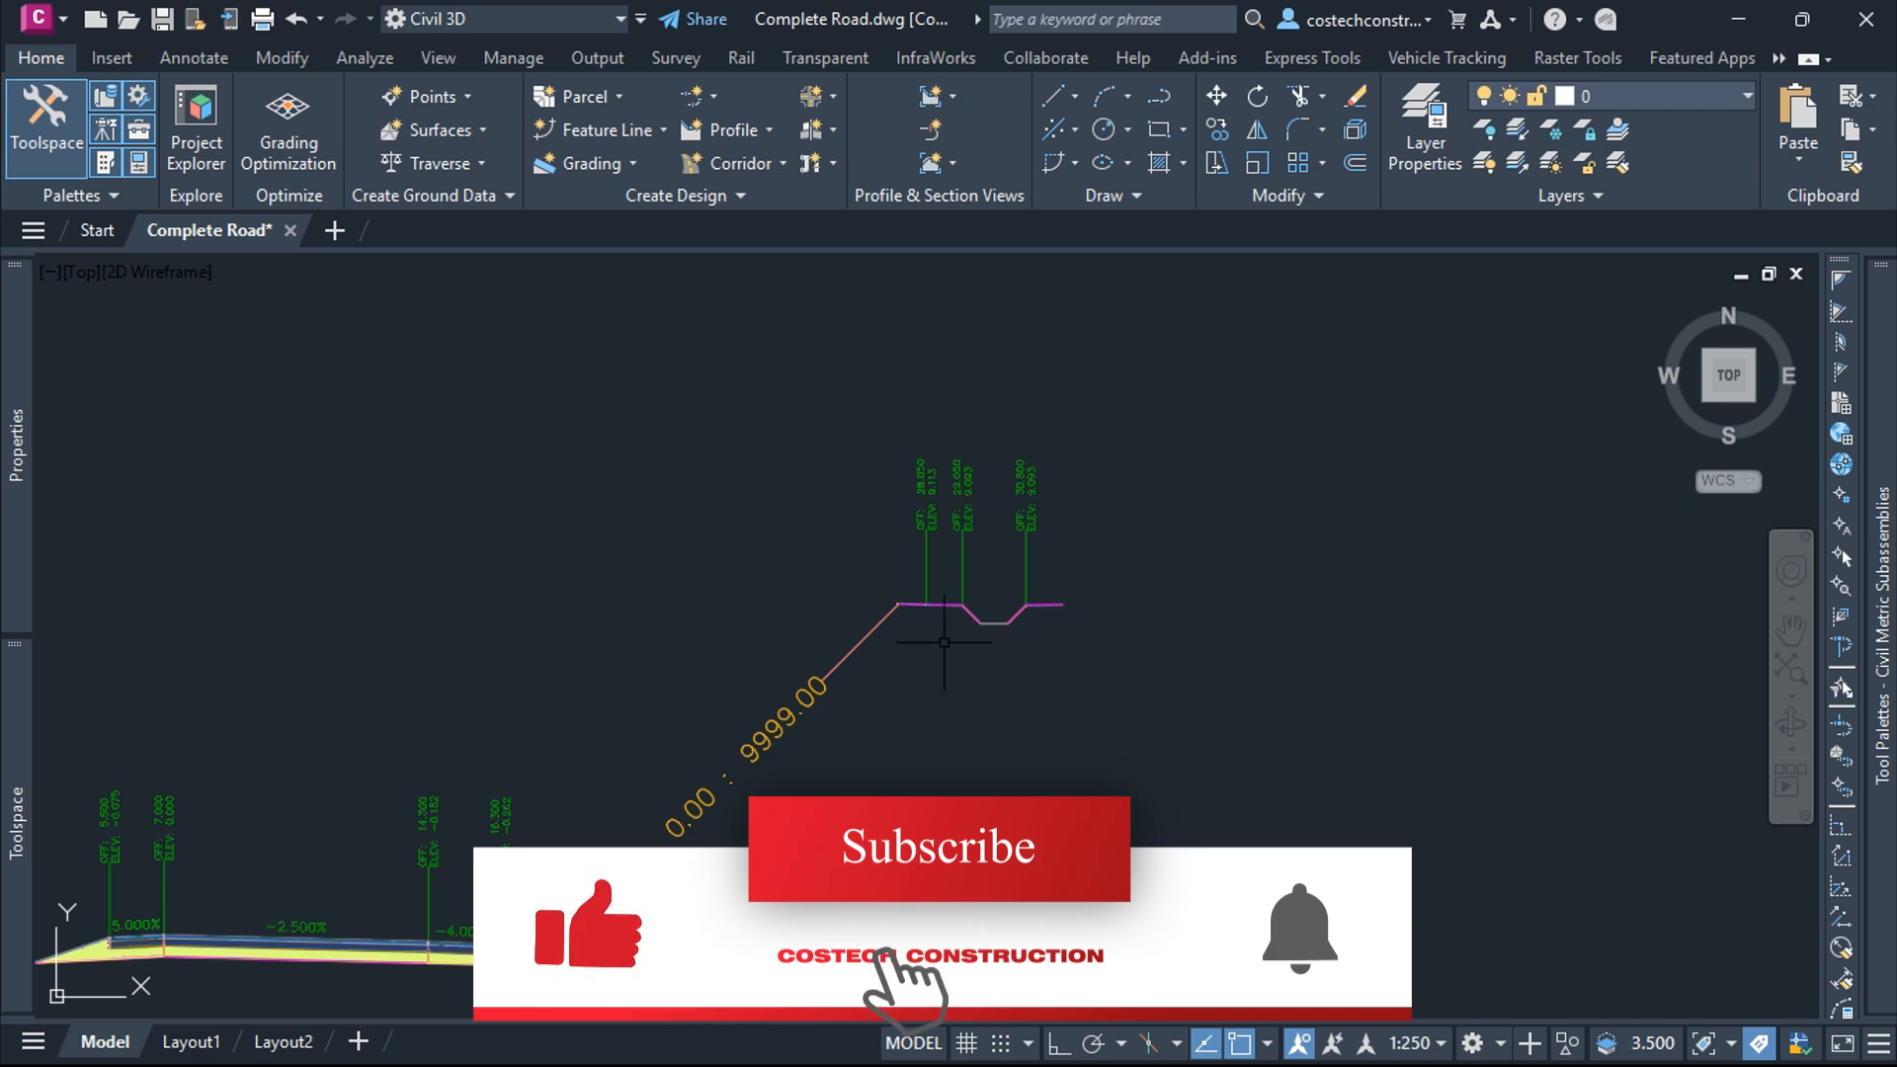
scroll(948, 637, up, 6)
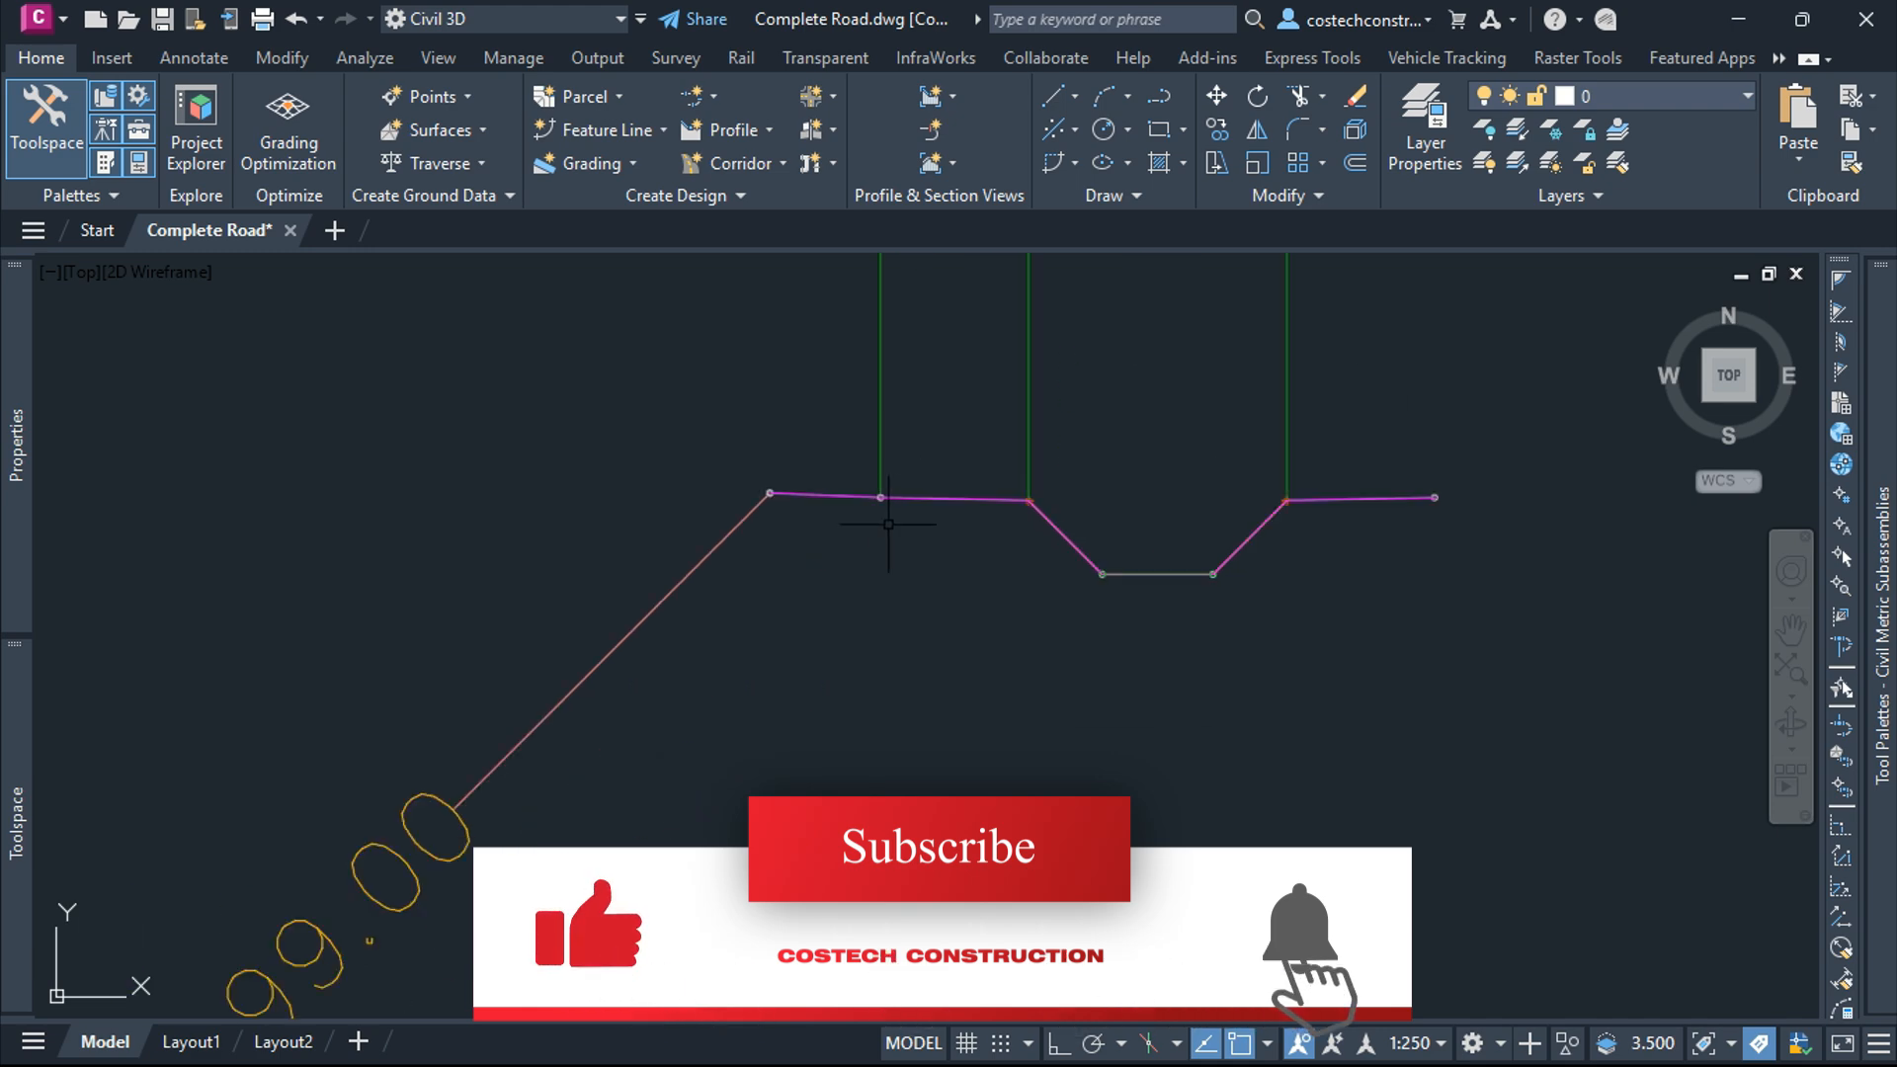
click(821, 497)
scroll(847, 487, up, 4)
key(Escape)
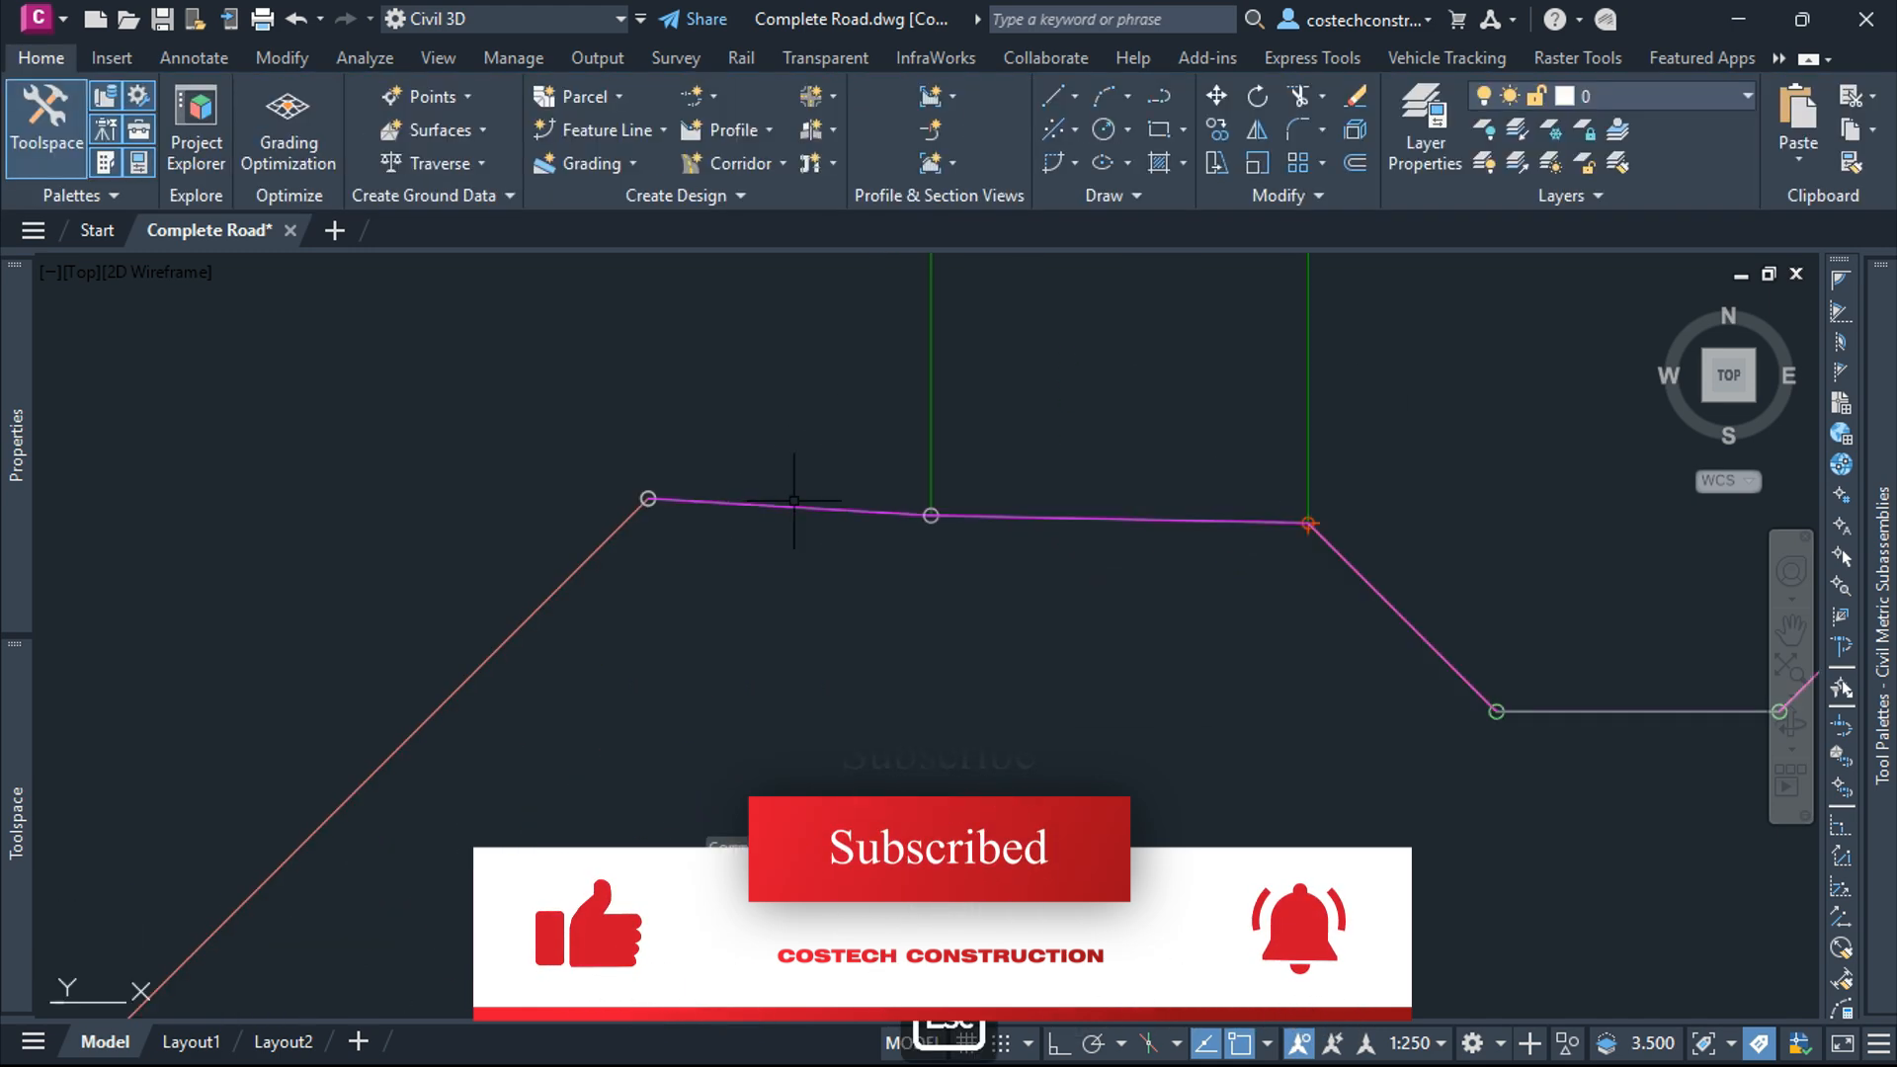
scroll(1051, 582, down, 8)
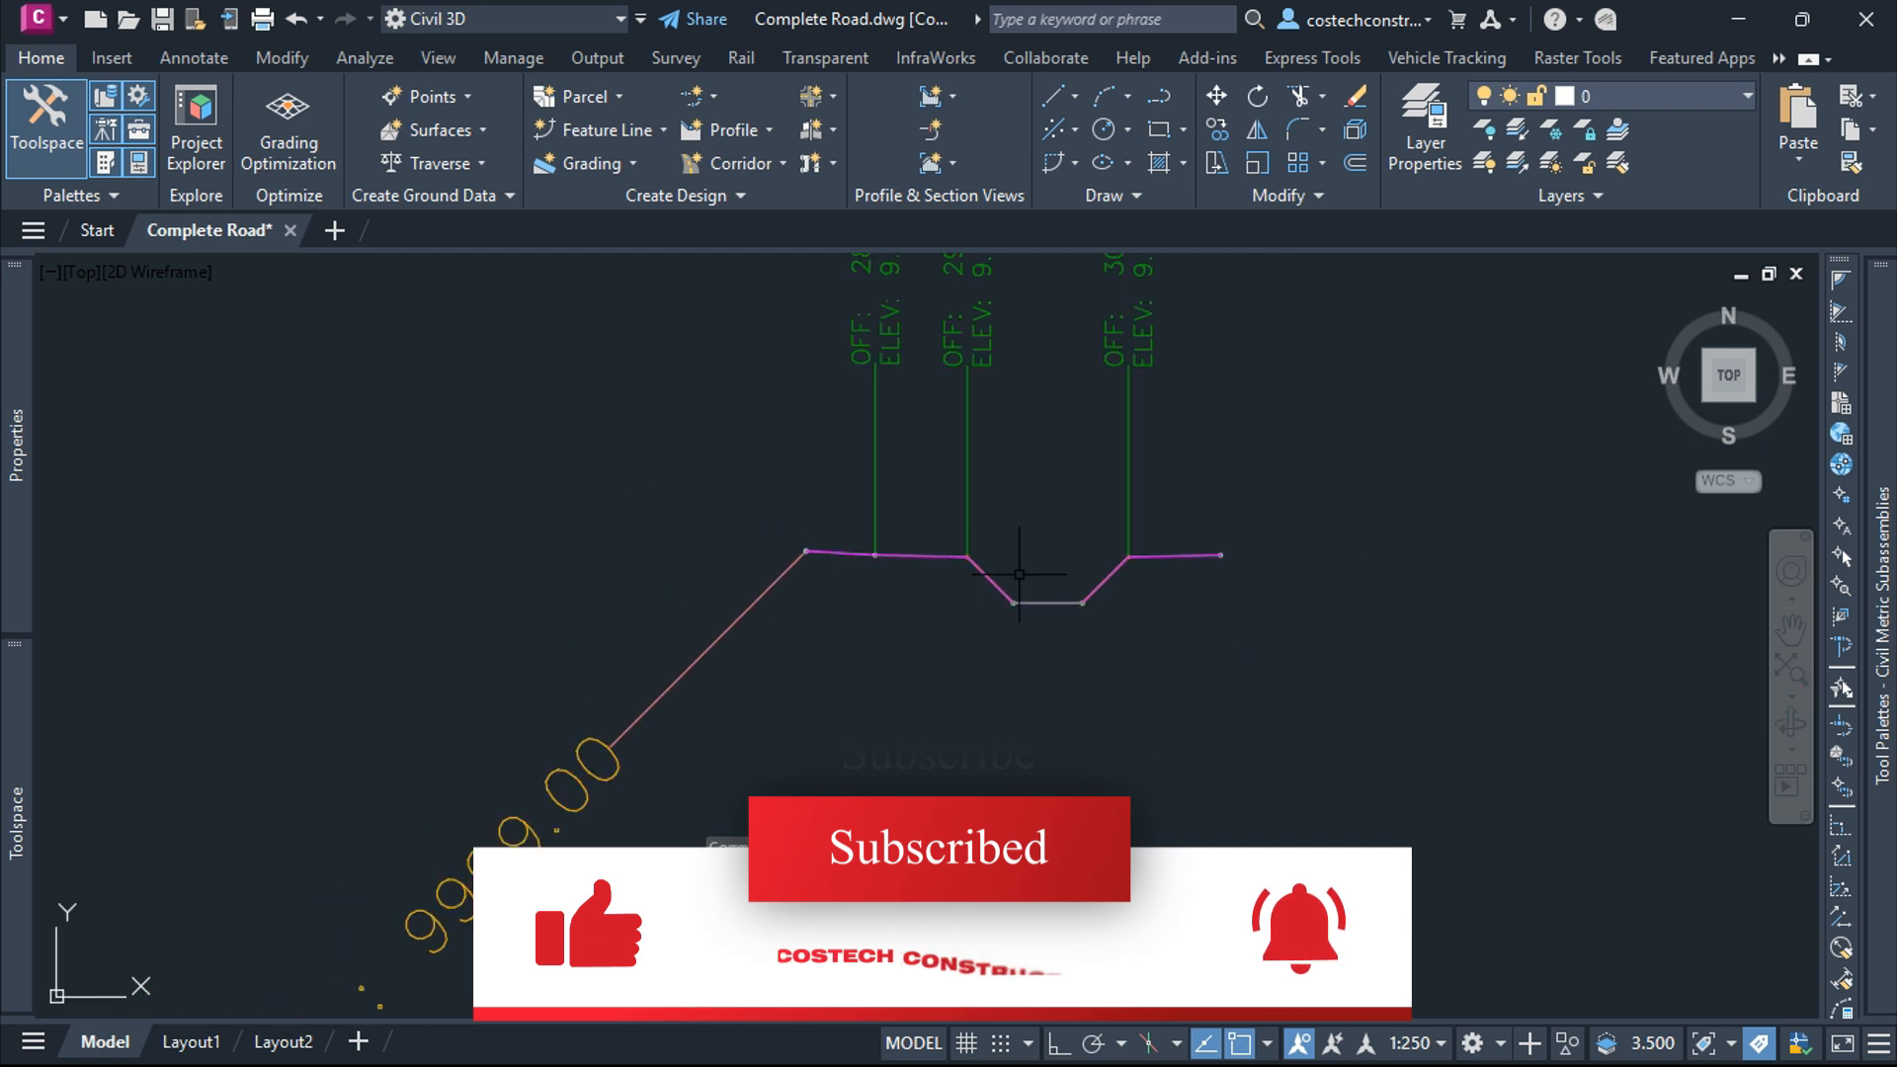
scroll(1090, 611, up, 2)
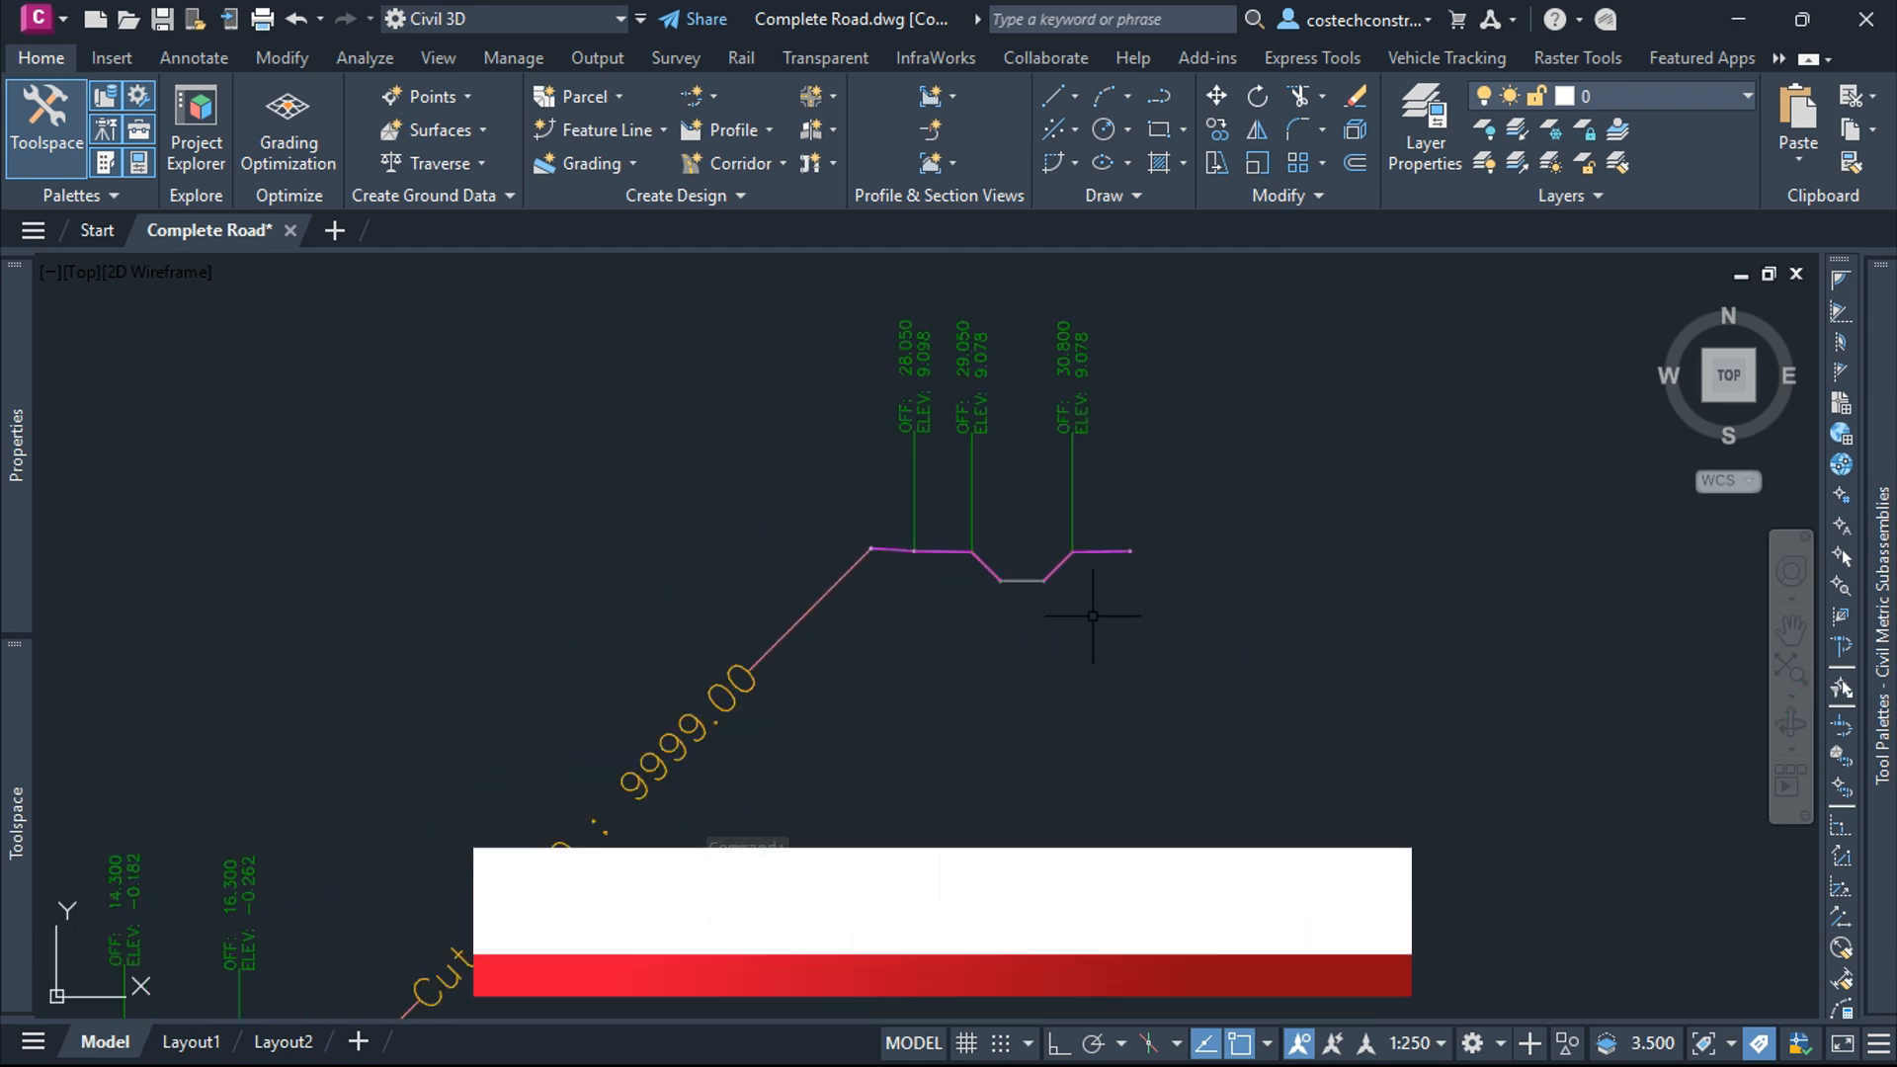
Attach a DaylightBench subassembly from the metric Daylight set to the outer end of the ditch's backslope buffer
mouse_move(1882, 617)
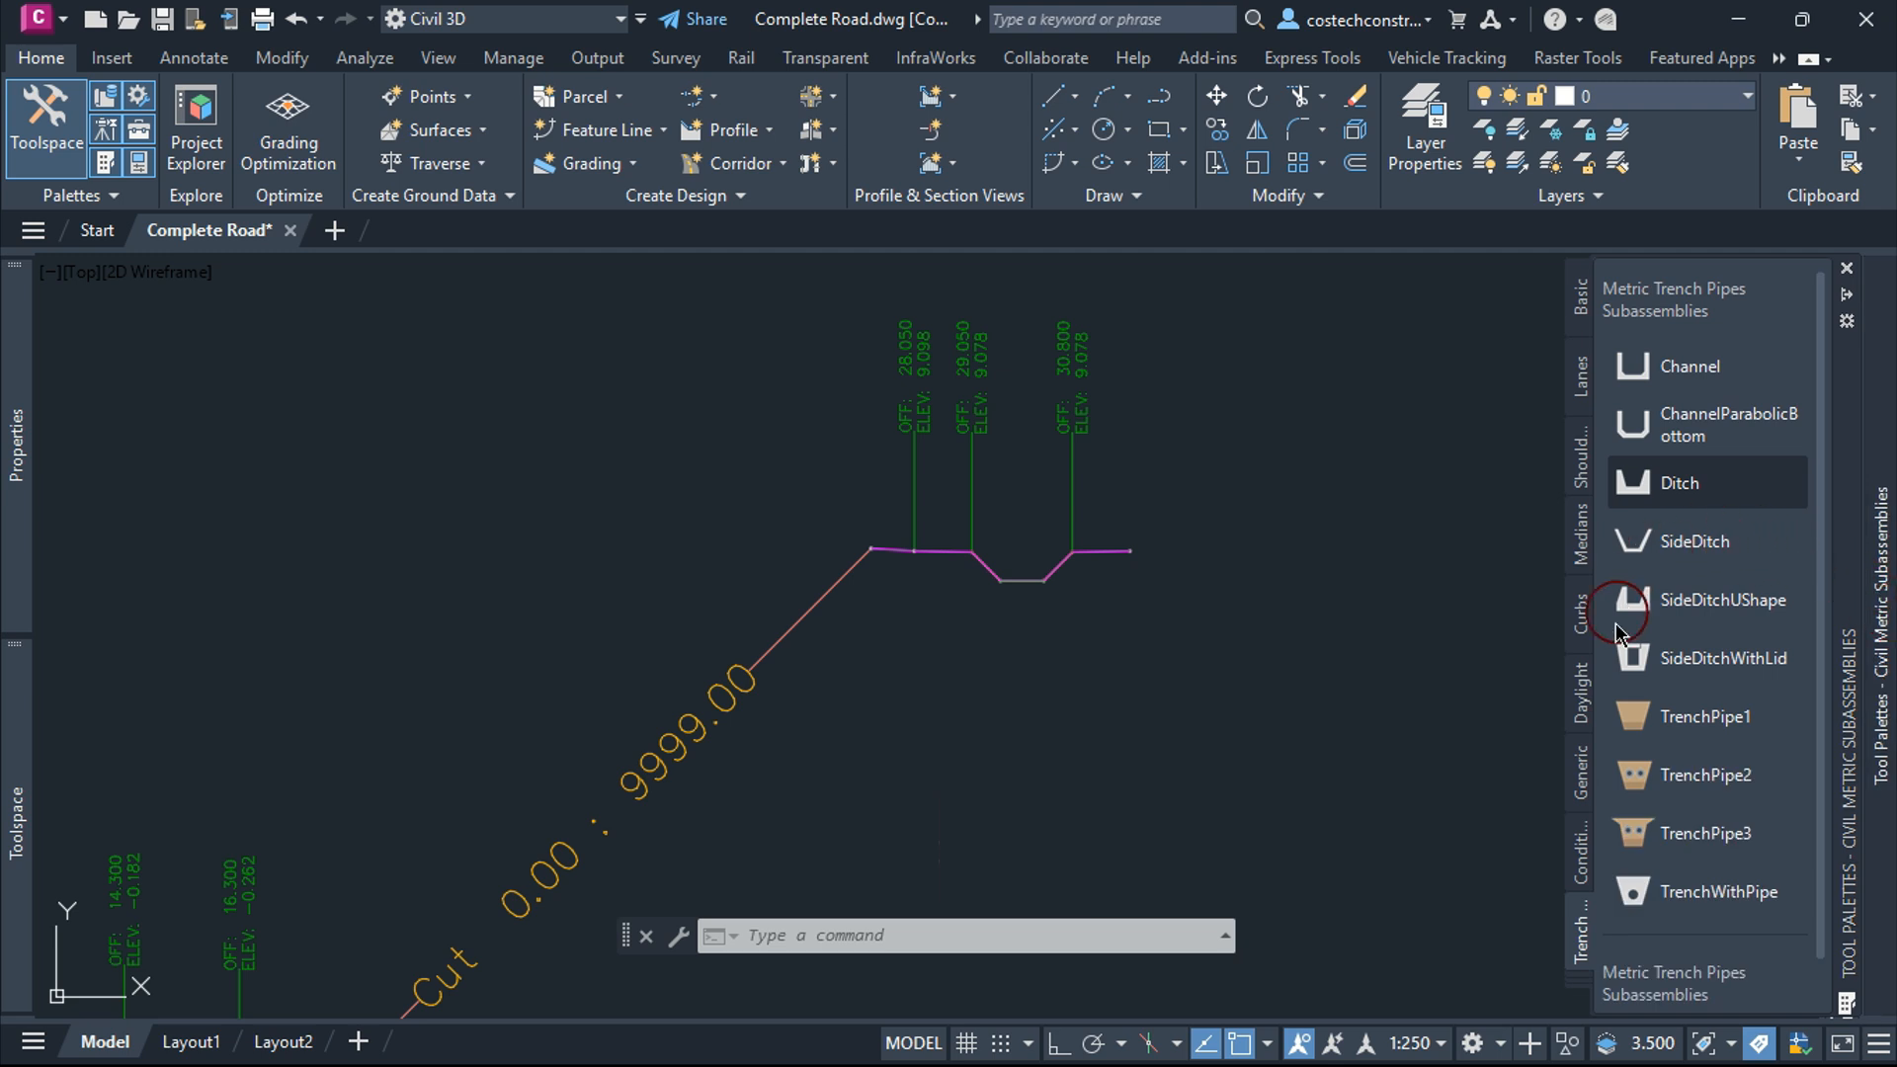
click(1582, 690)
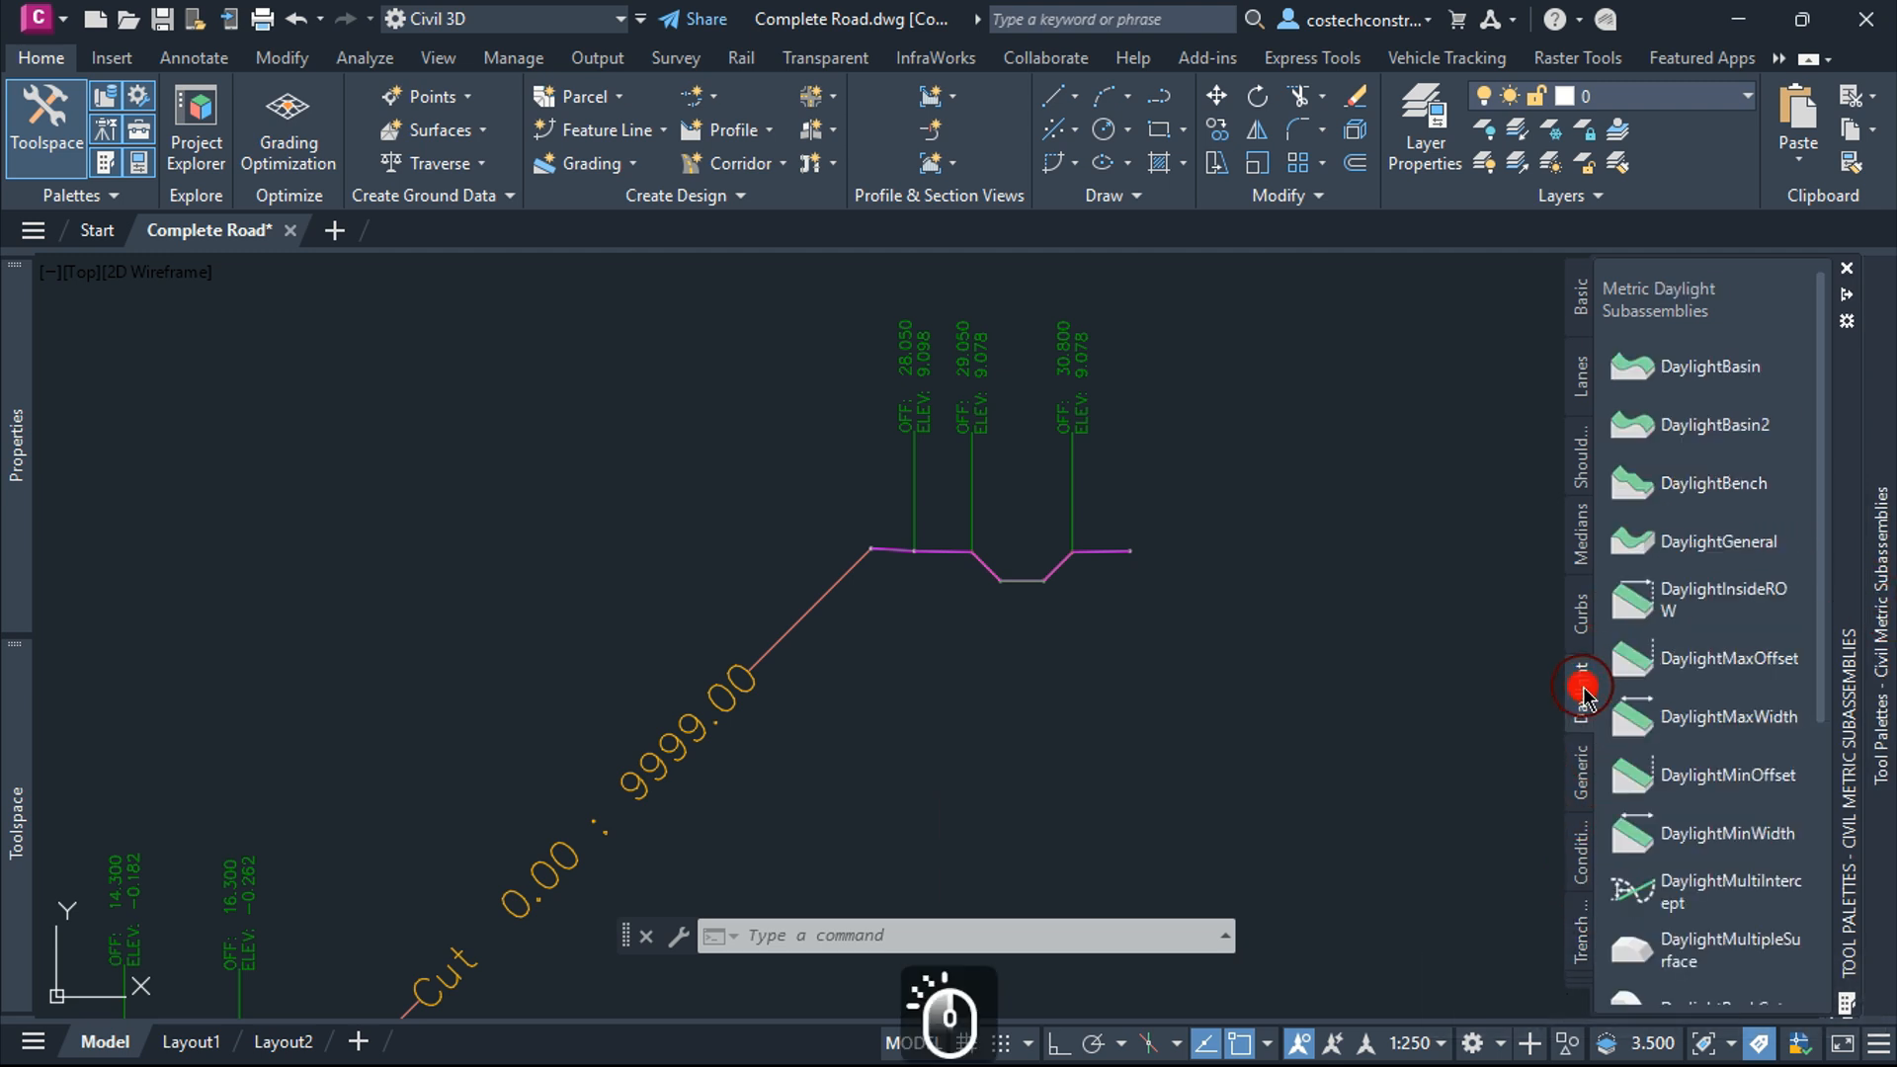
click(1707, 550)
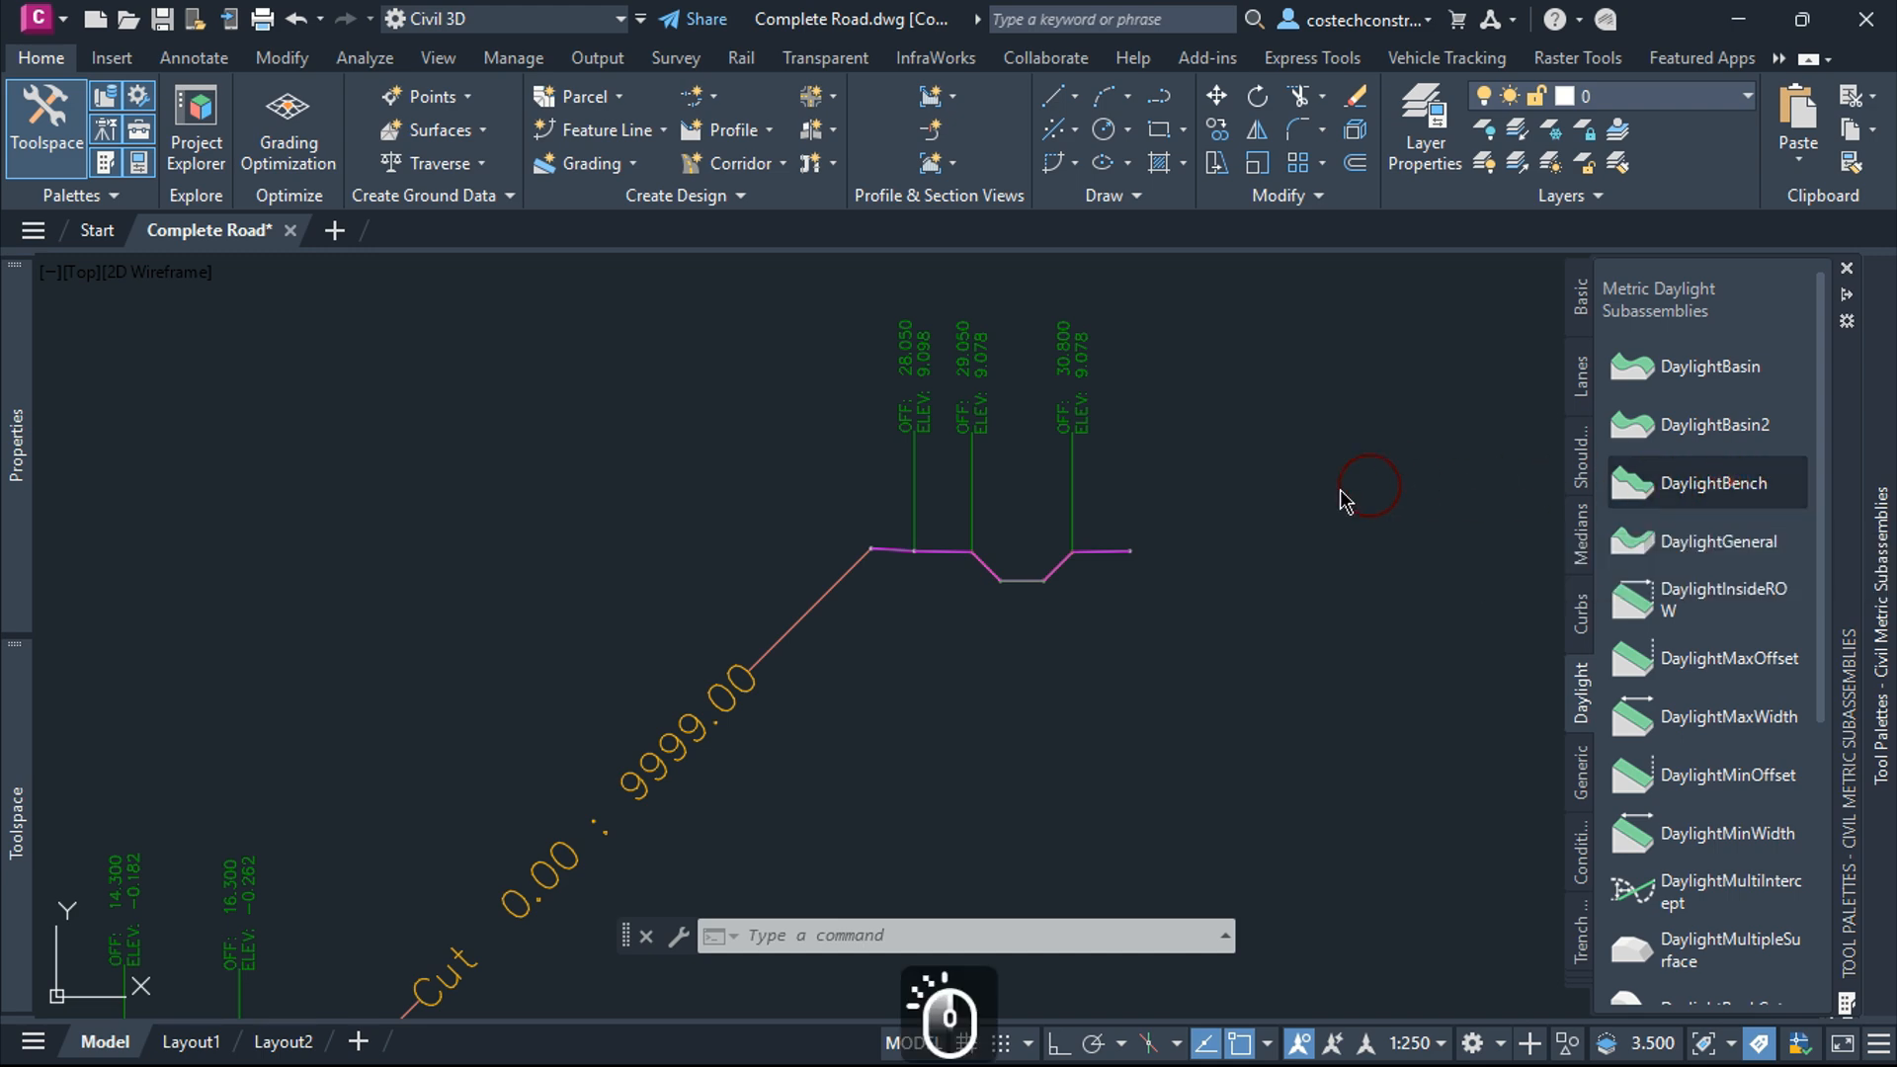
scroll(1136, 533, up, 4)
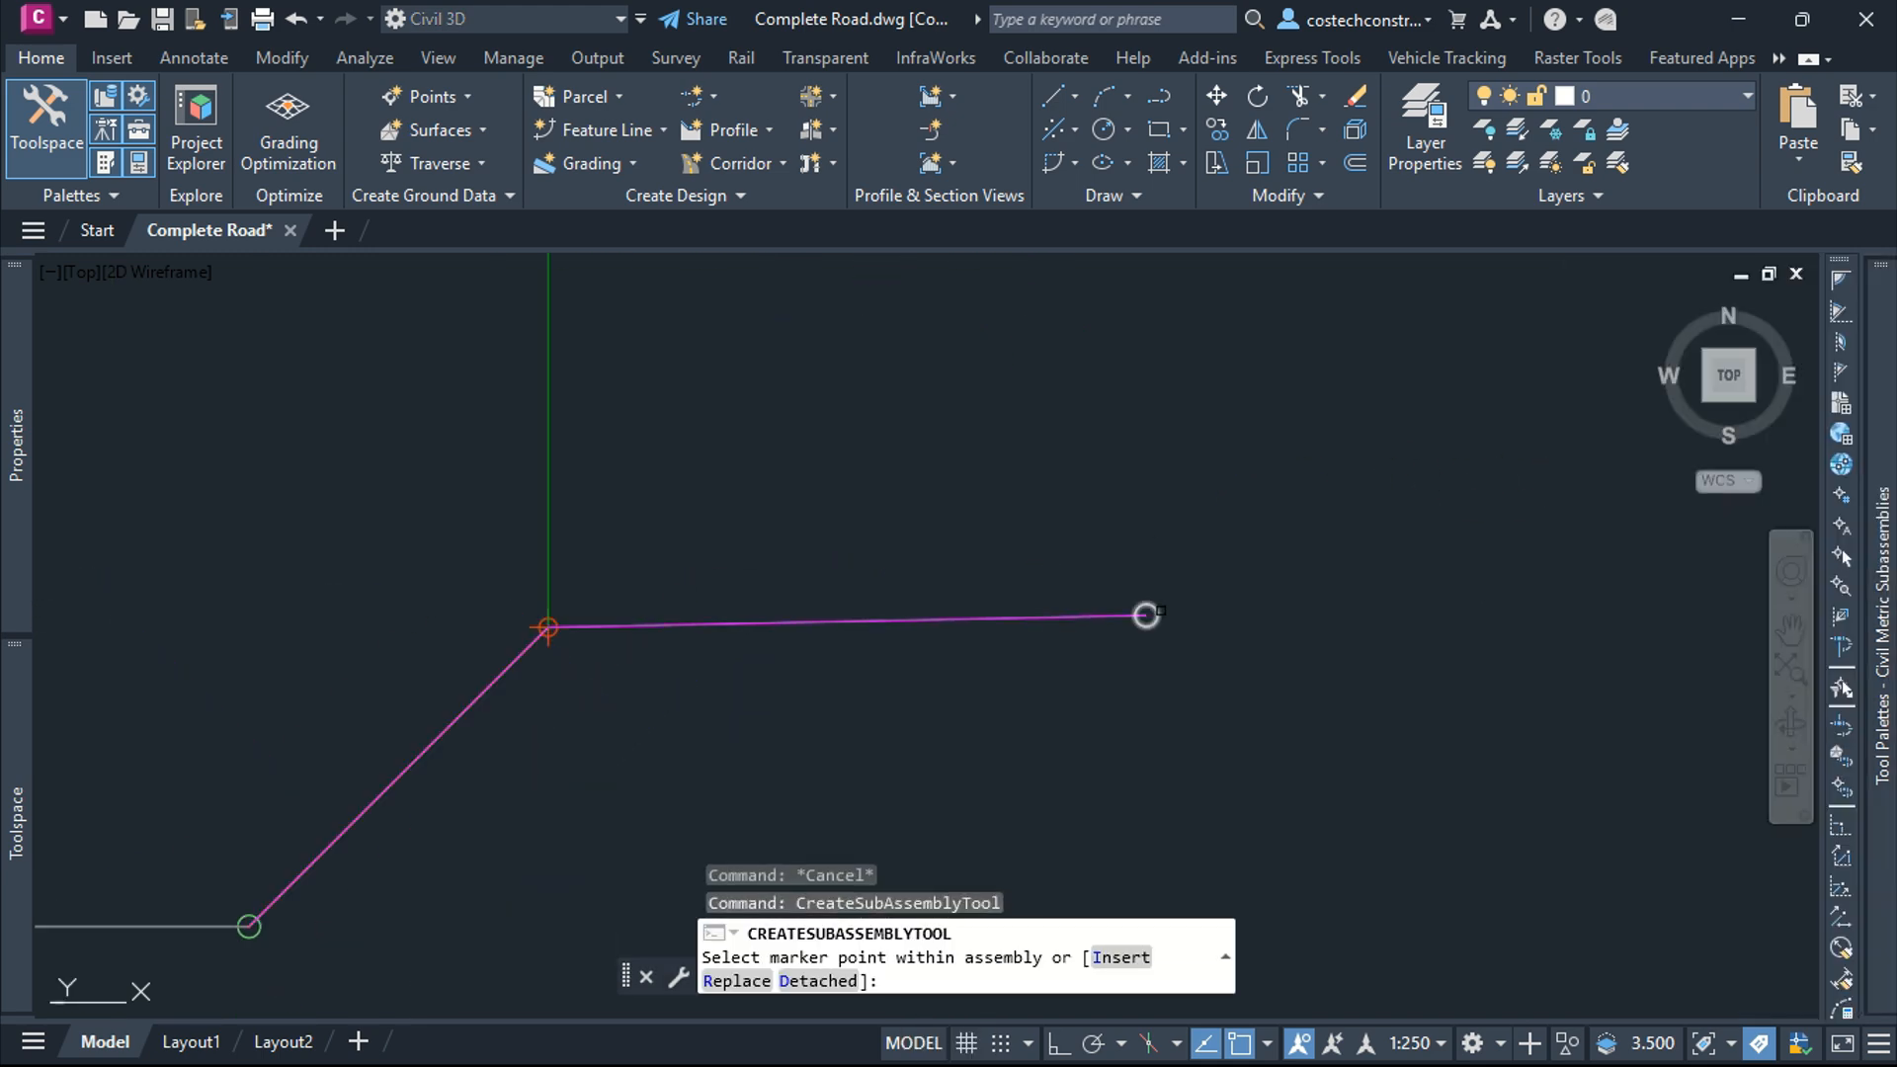
click(1145, 614)
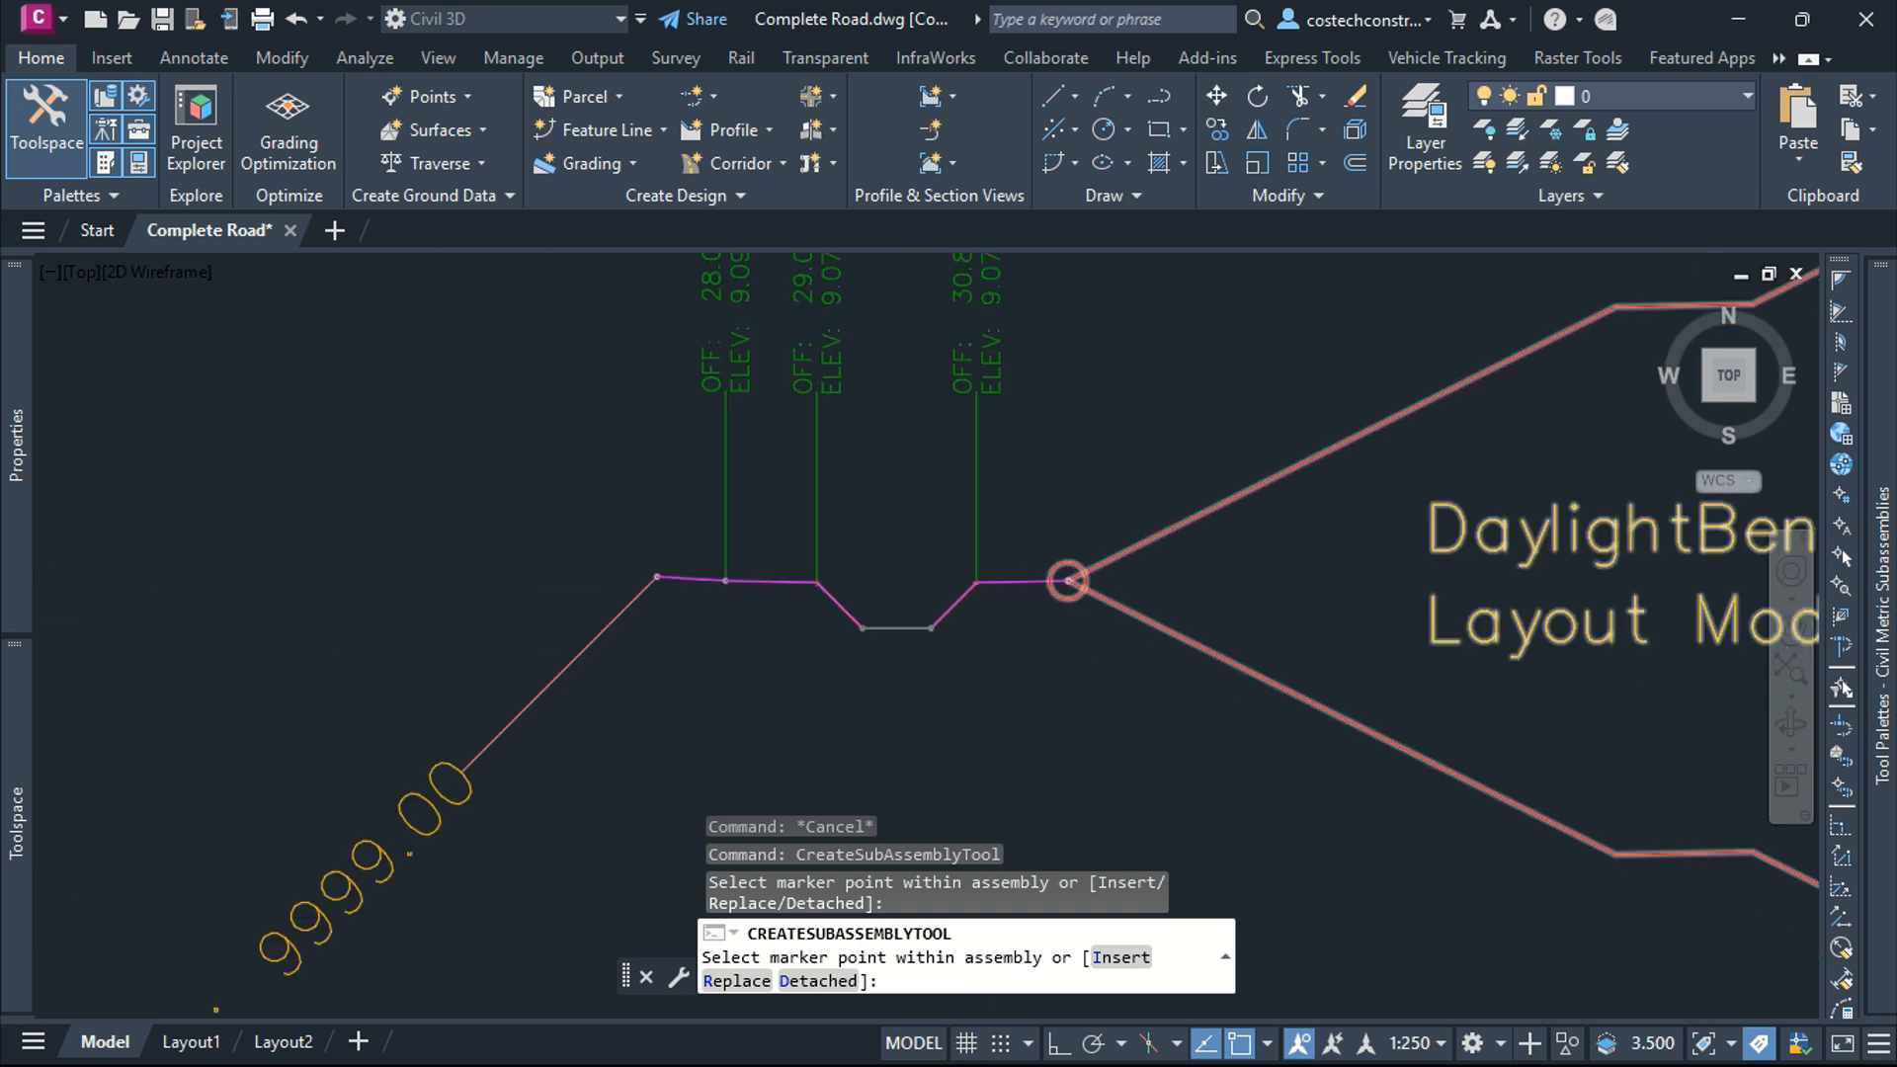
scroll(1087, 587, down, 3)
key(Escape)
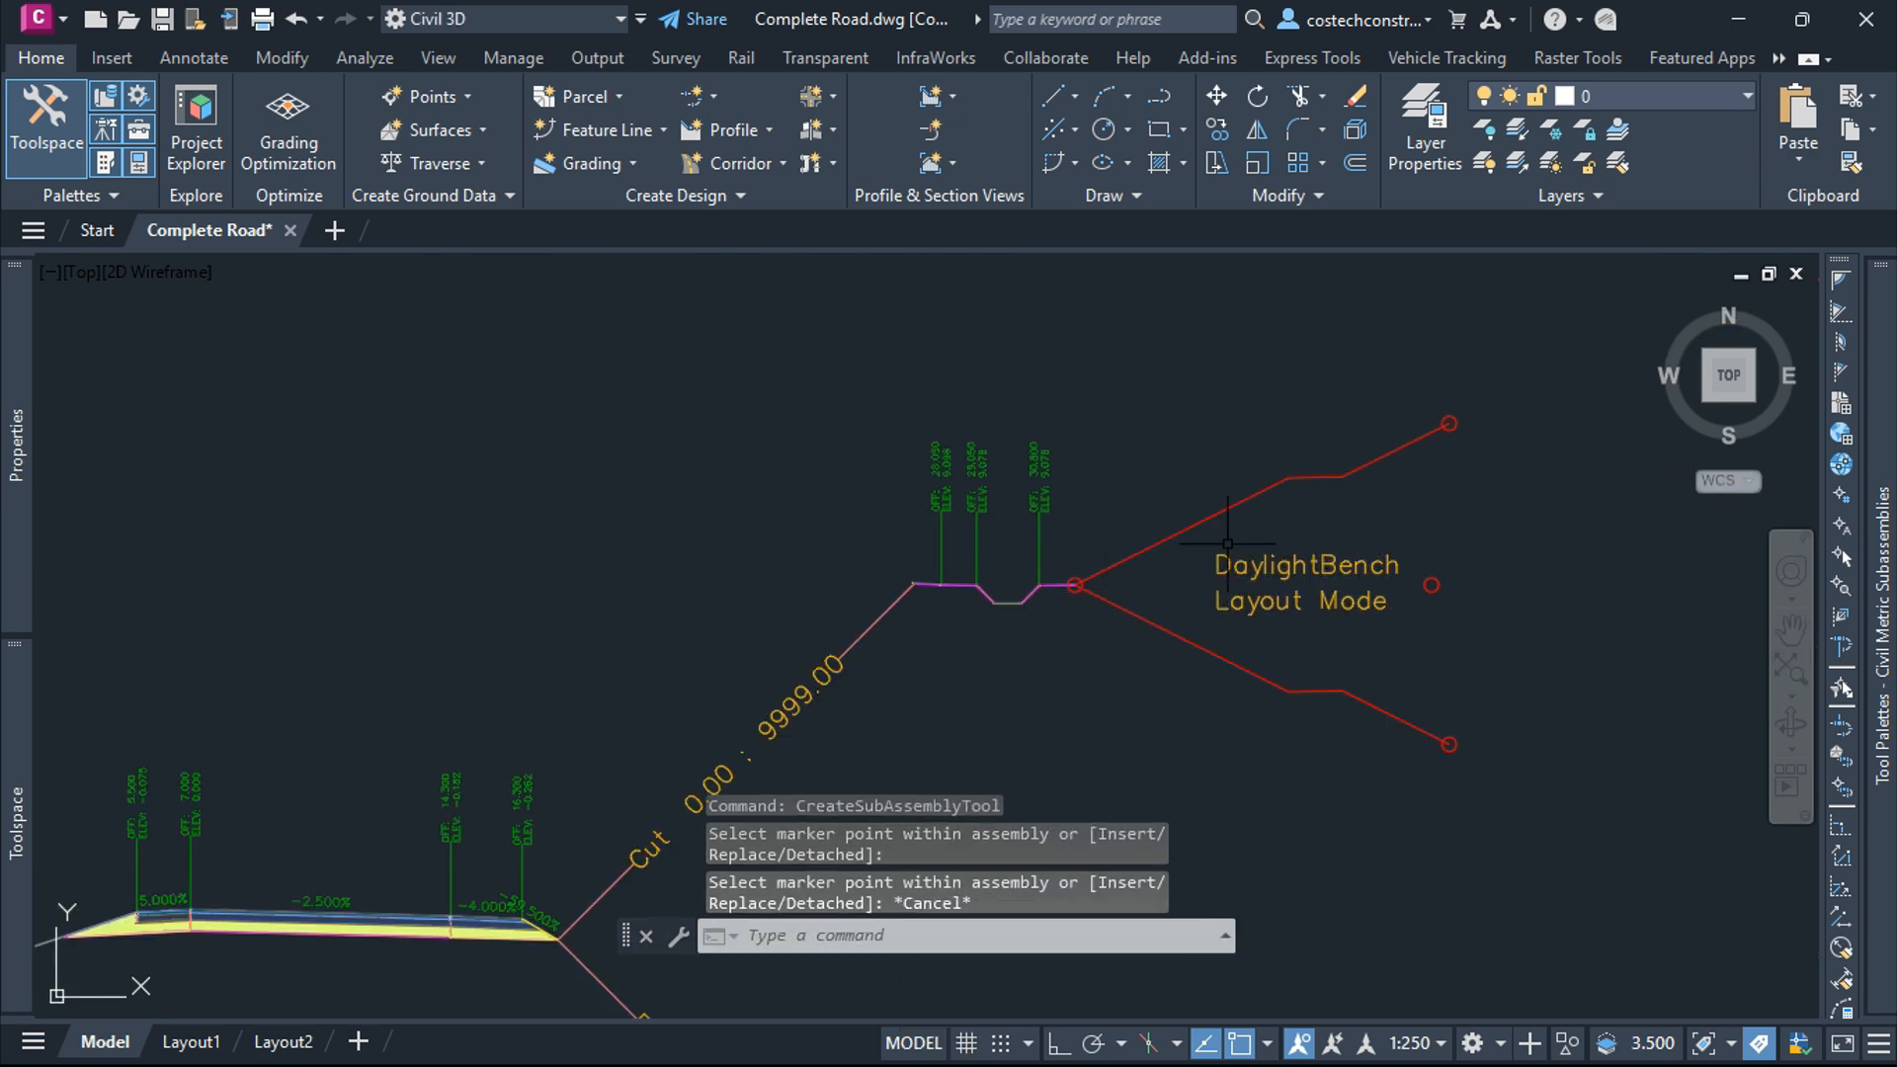
Set the DaylightBench subassembly's cut slope to 1.5:1 and its maximum cut height to 5 m
click(1340, 472)
click(1301, 486)
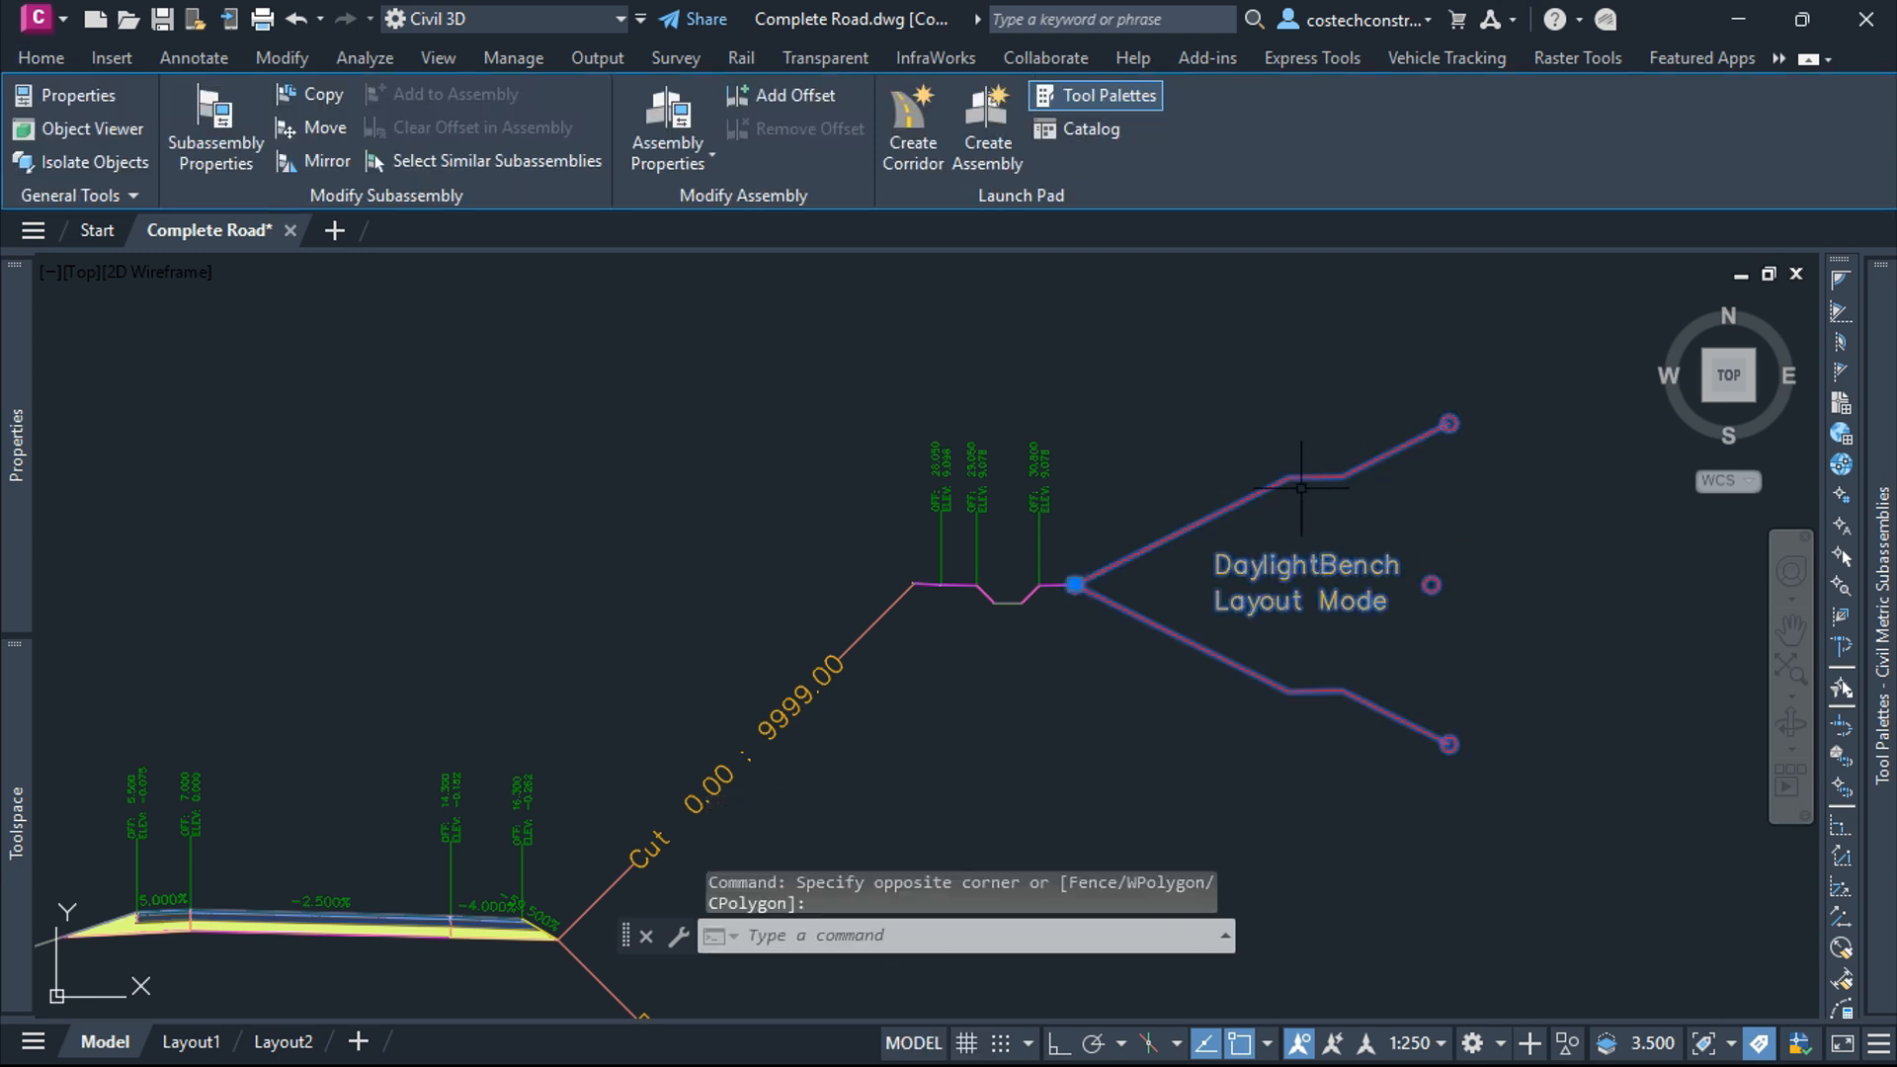
click(223, 125)
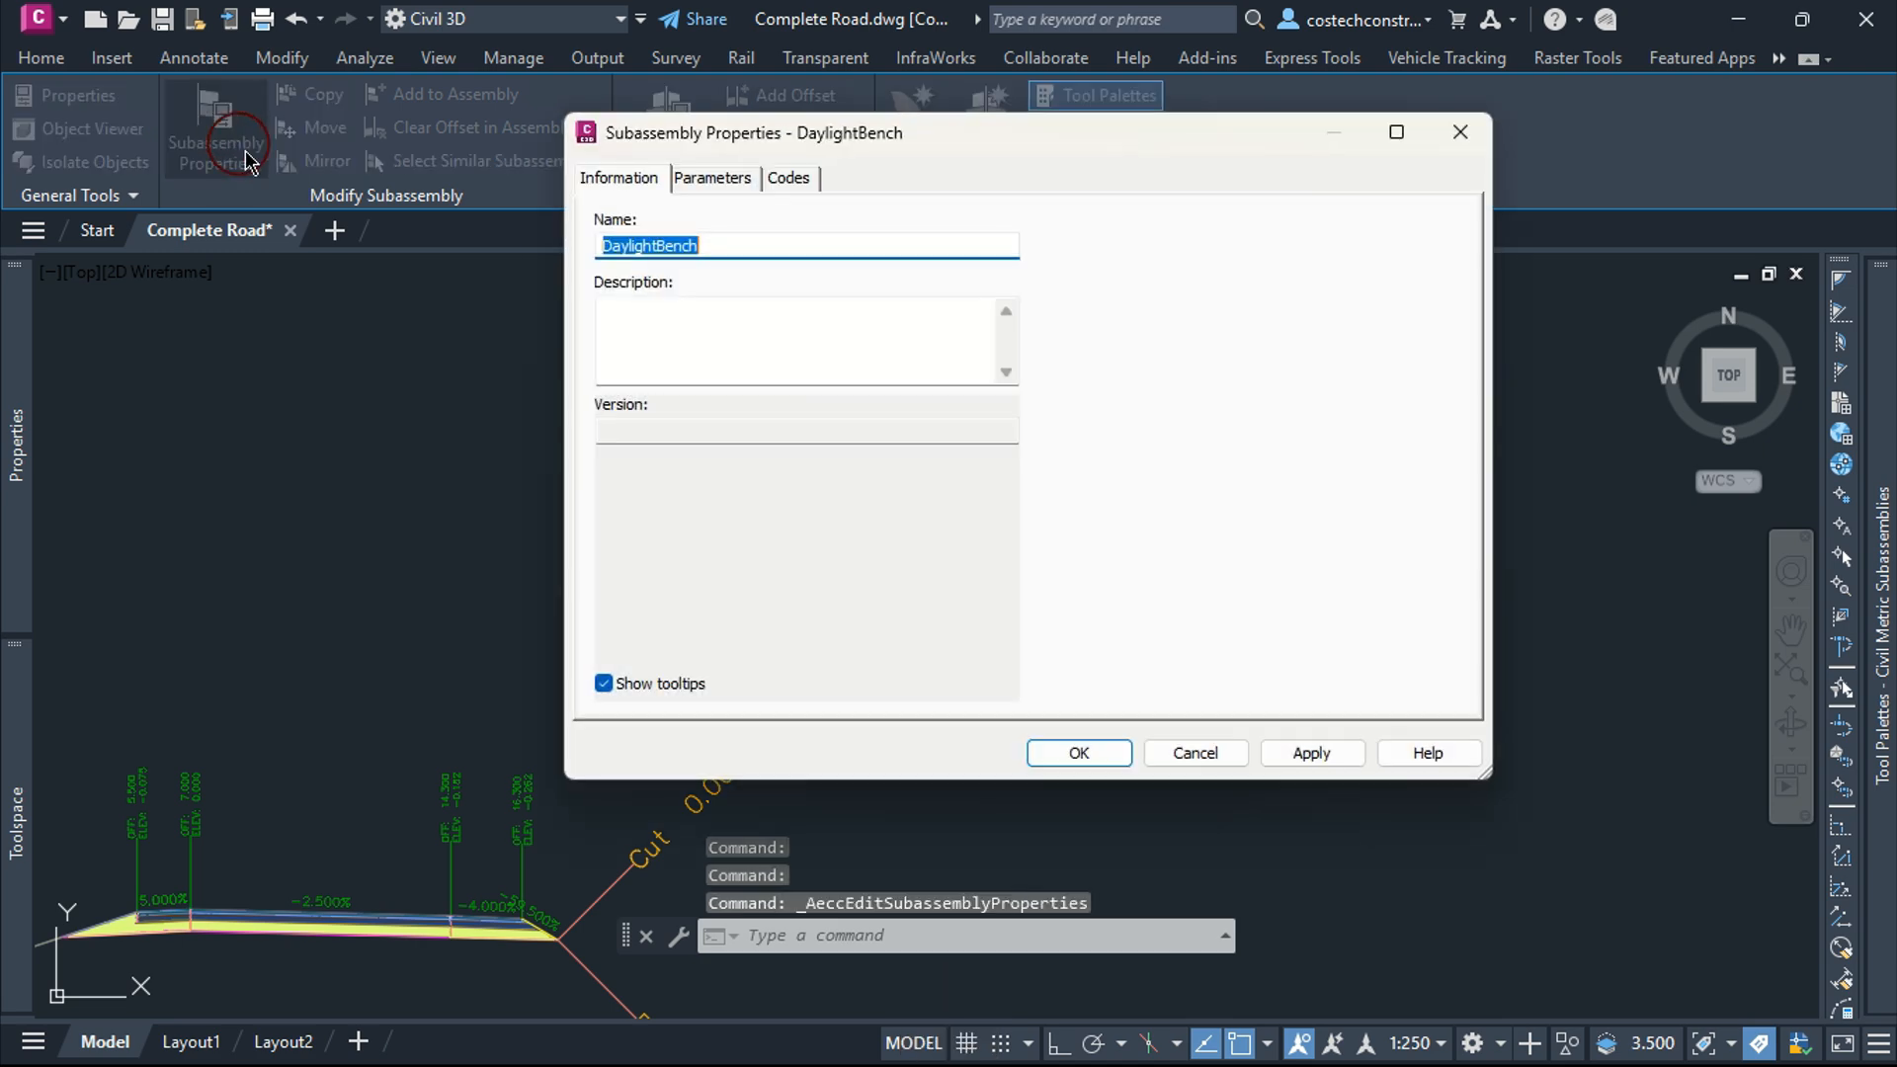
click(710, 183)
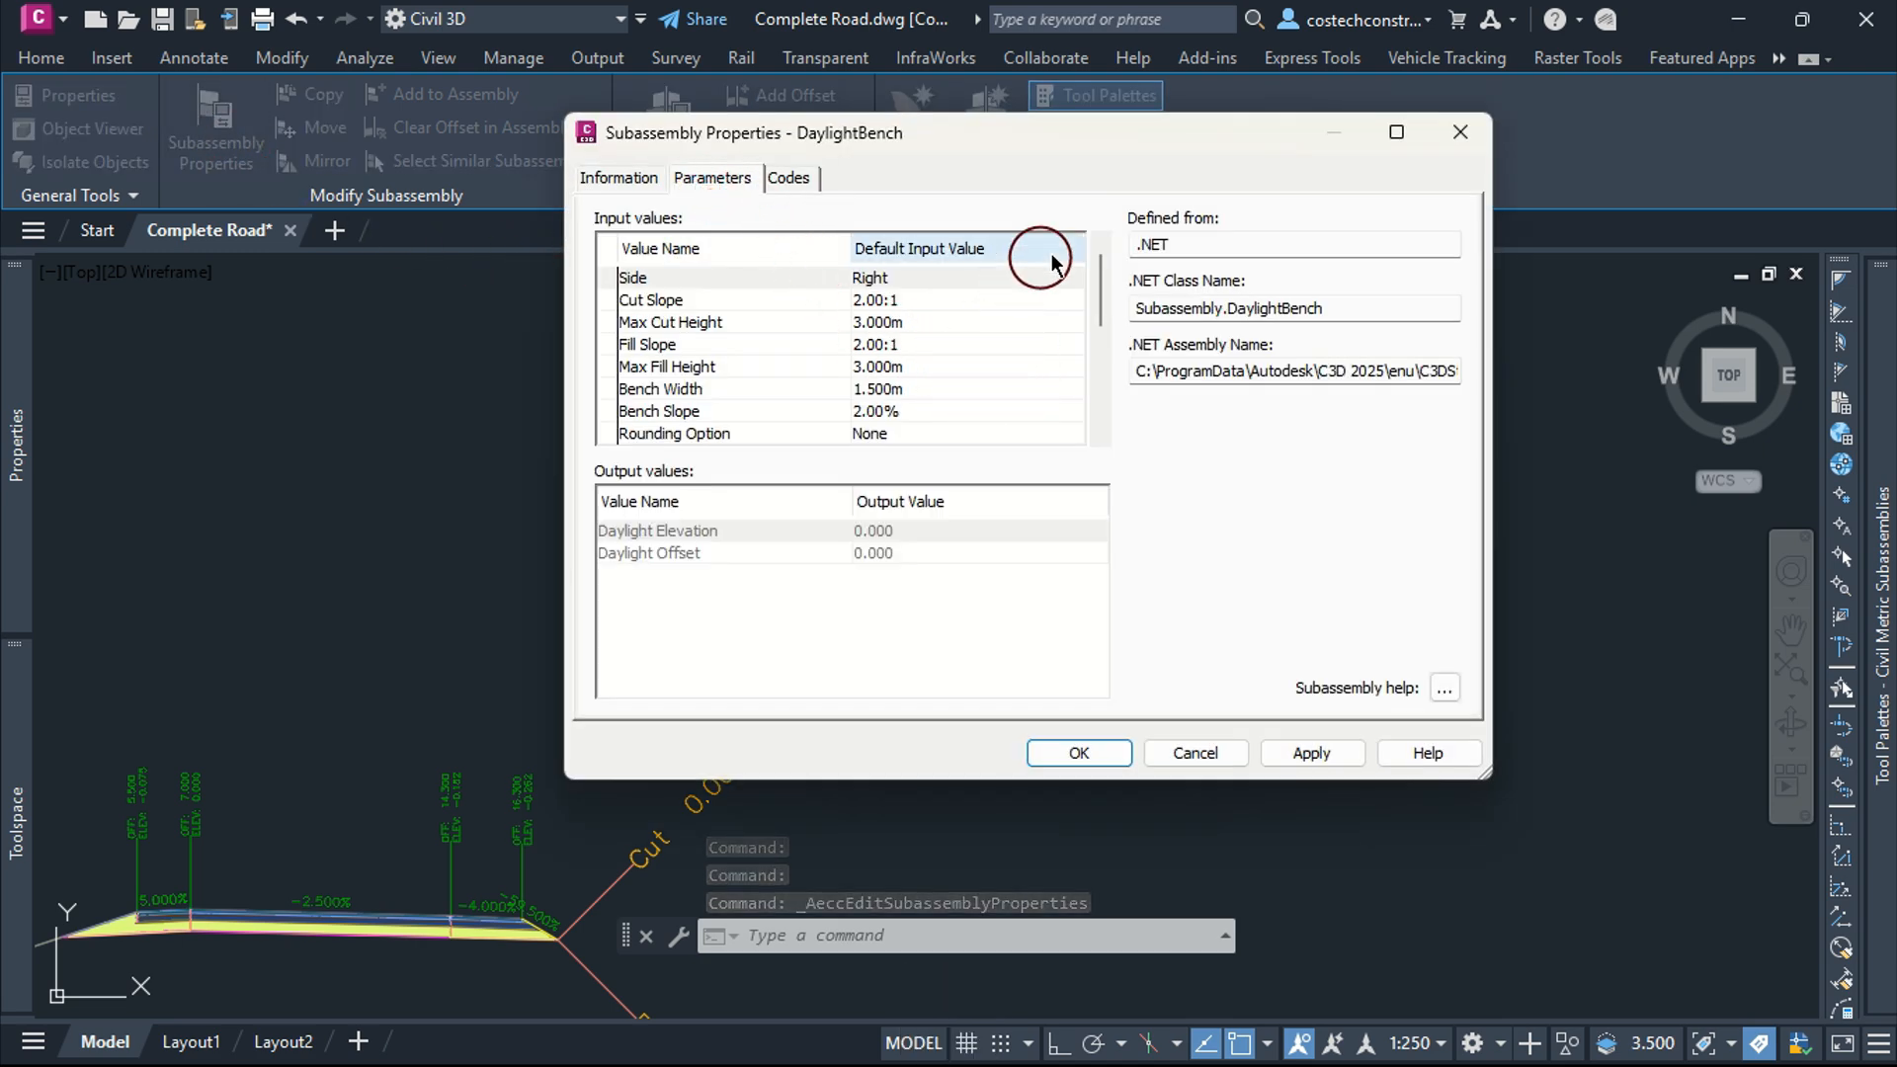
click(1397, 132)
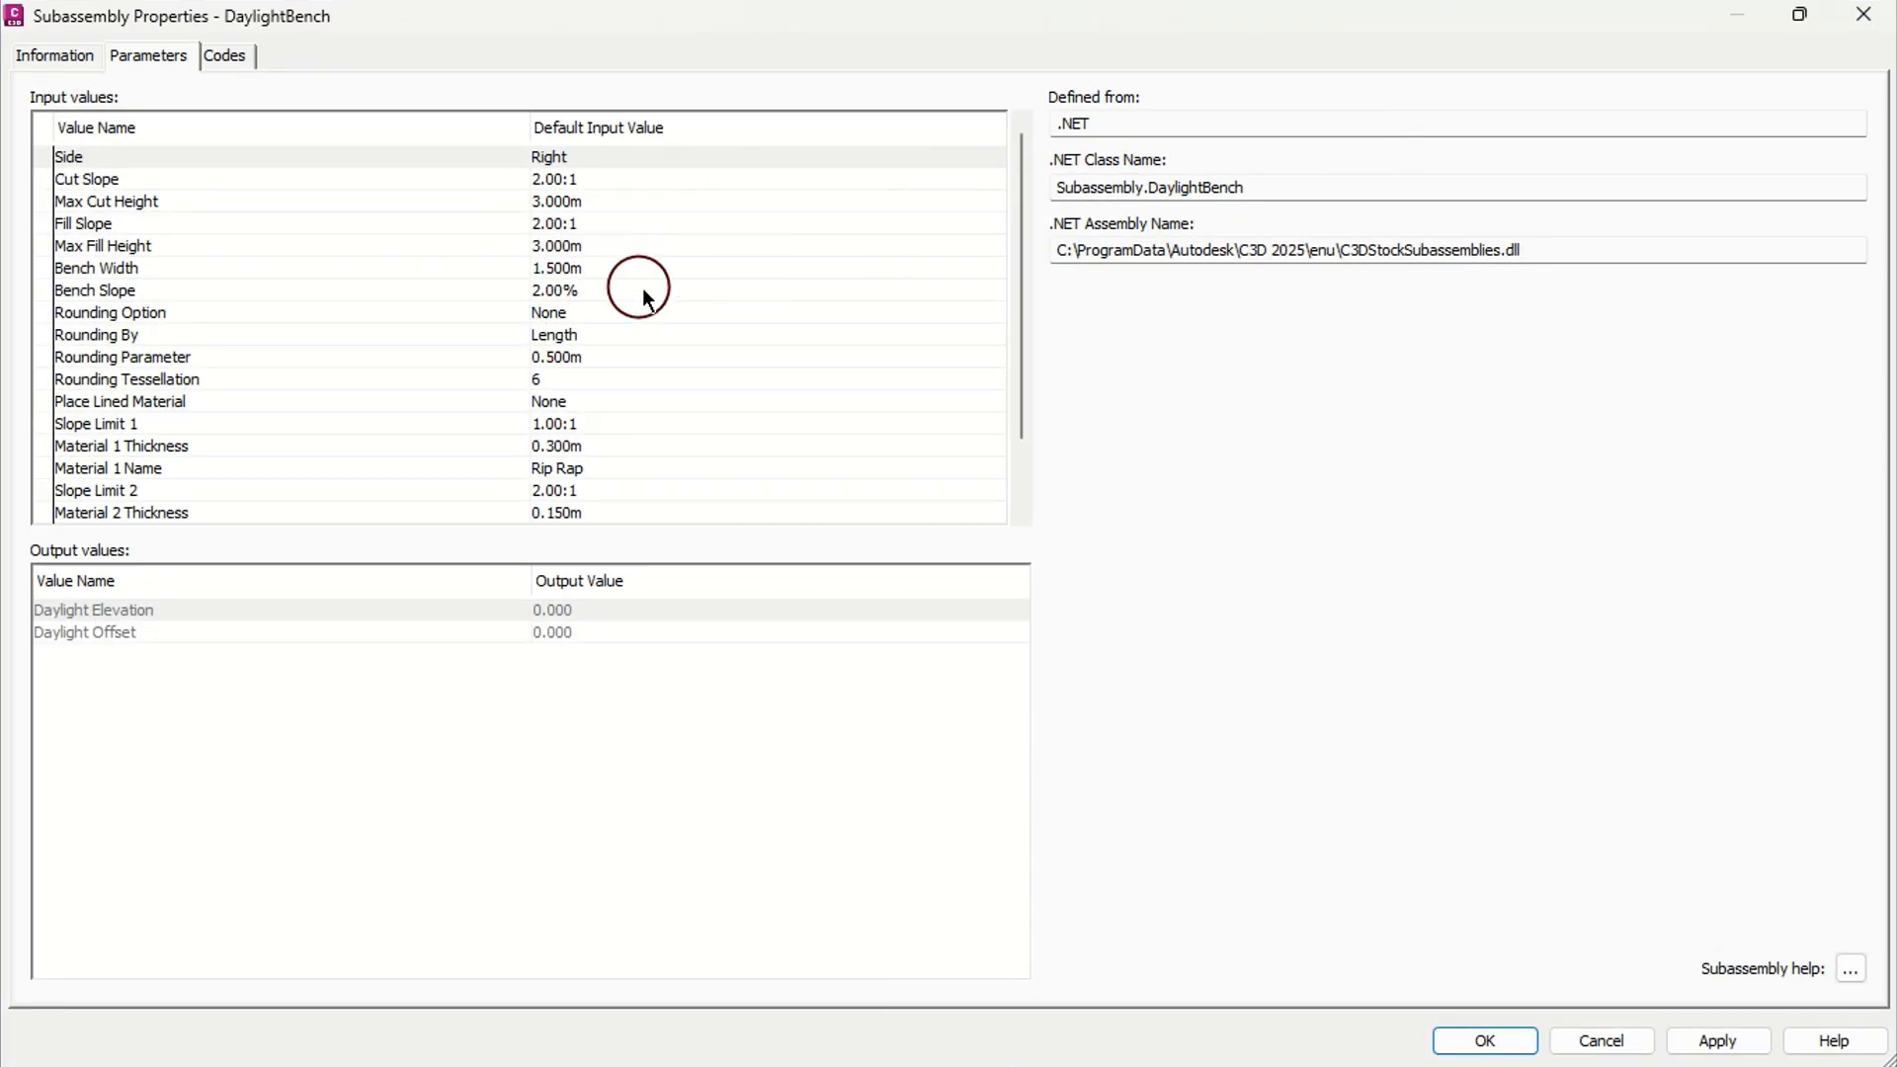
click(573, 172)
click(573, 171)
text(1.5)
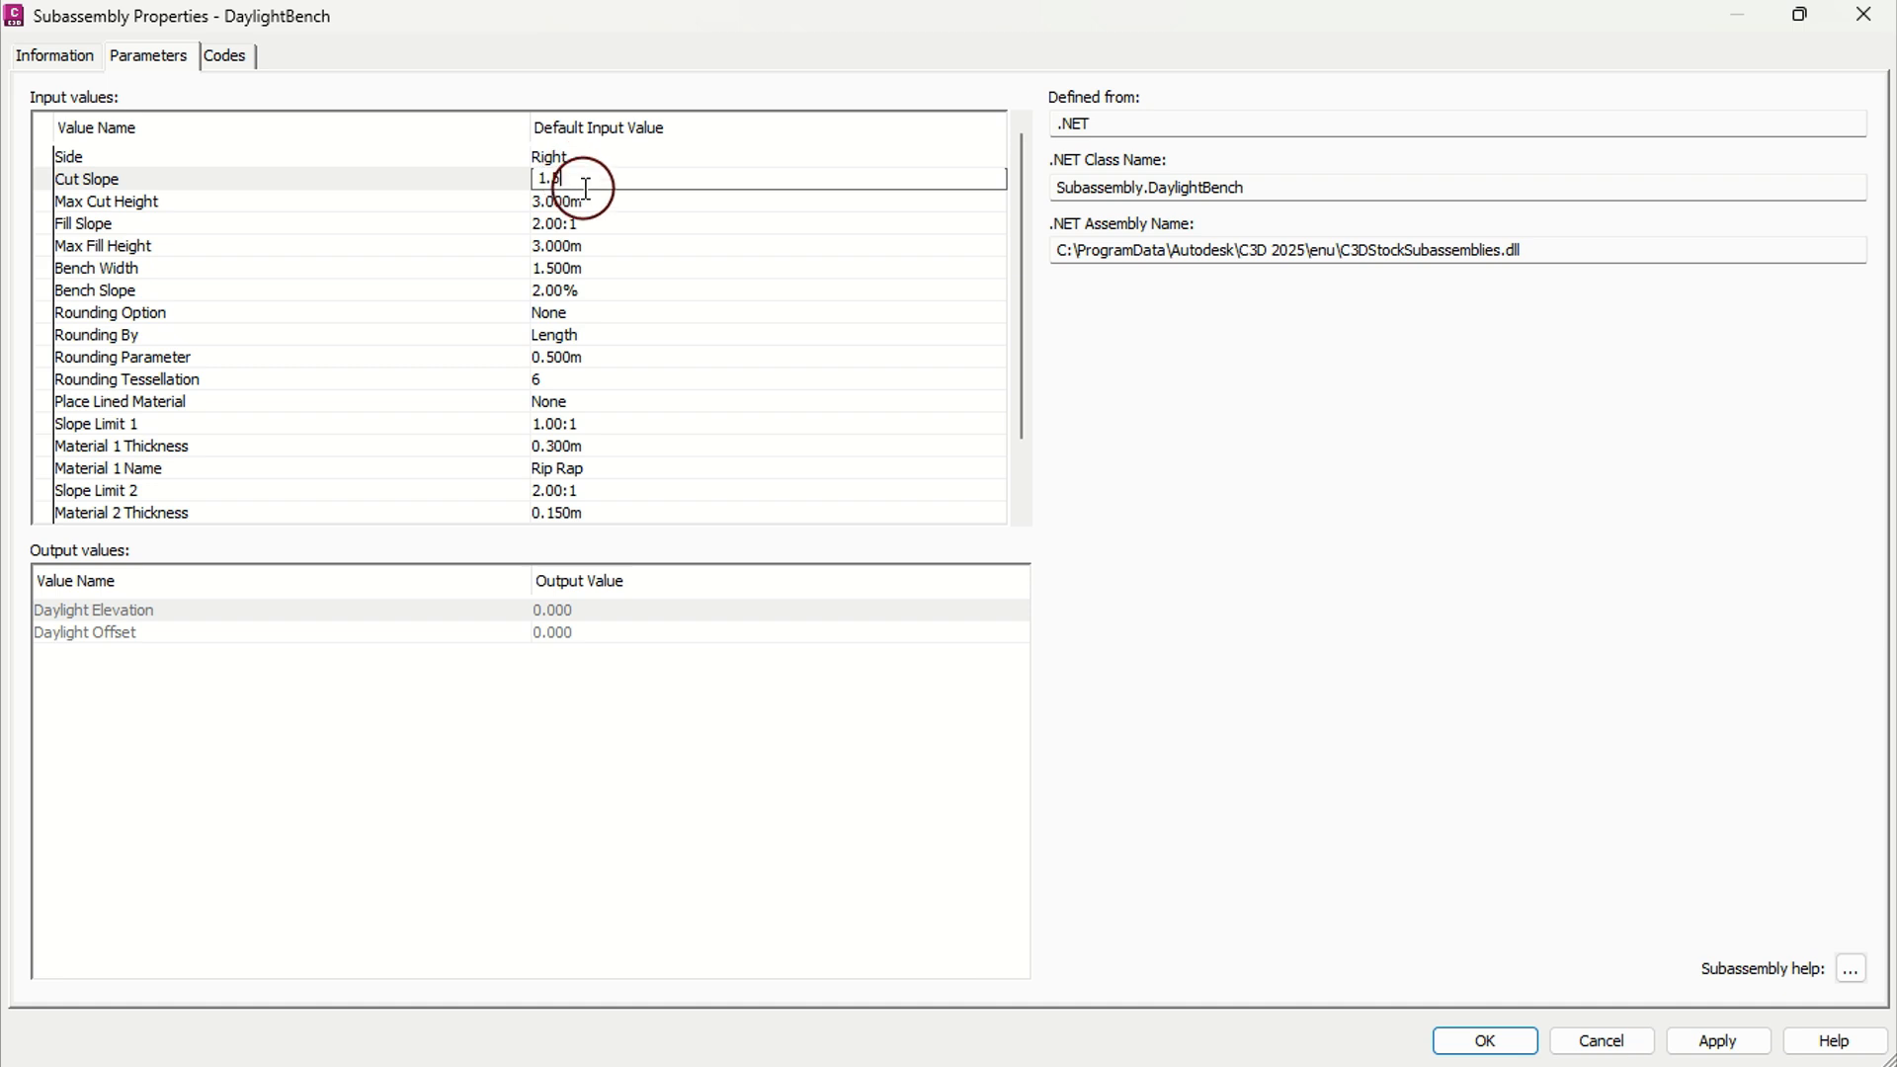
click(590, 201)
click(589, 200)
text(5)
Set the DaylightBench's fill slope to 1.8:1 and its maximum fill height to 5 m
click(597, 226)
click(598, 228)
text(1.8)
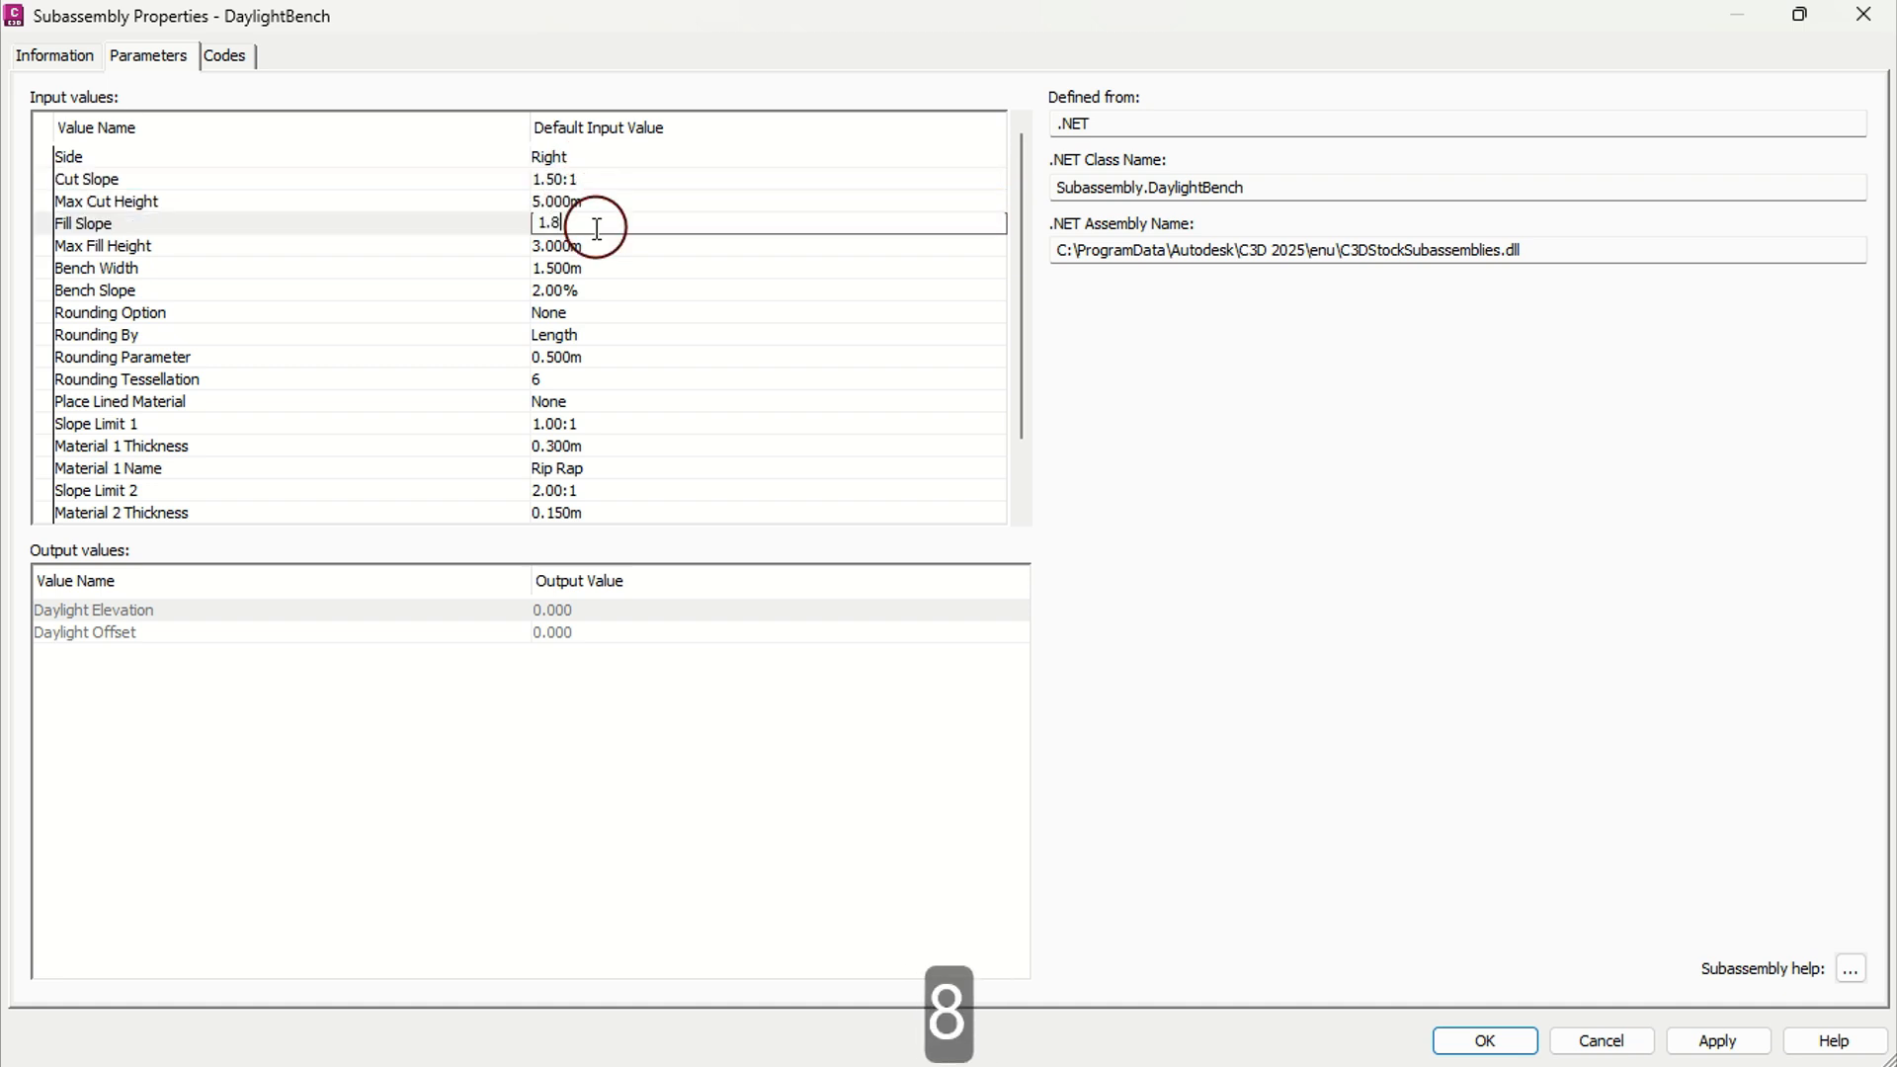
click(597, 245)
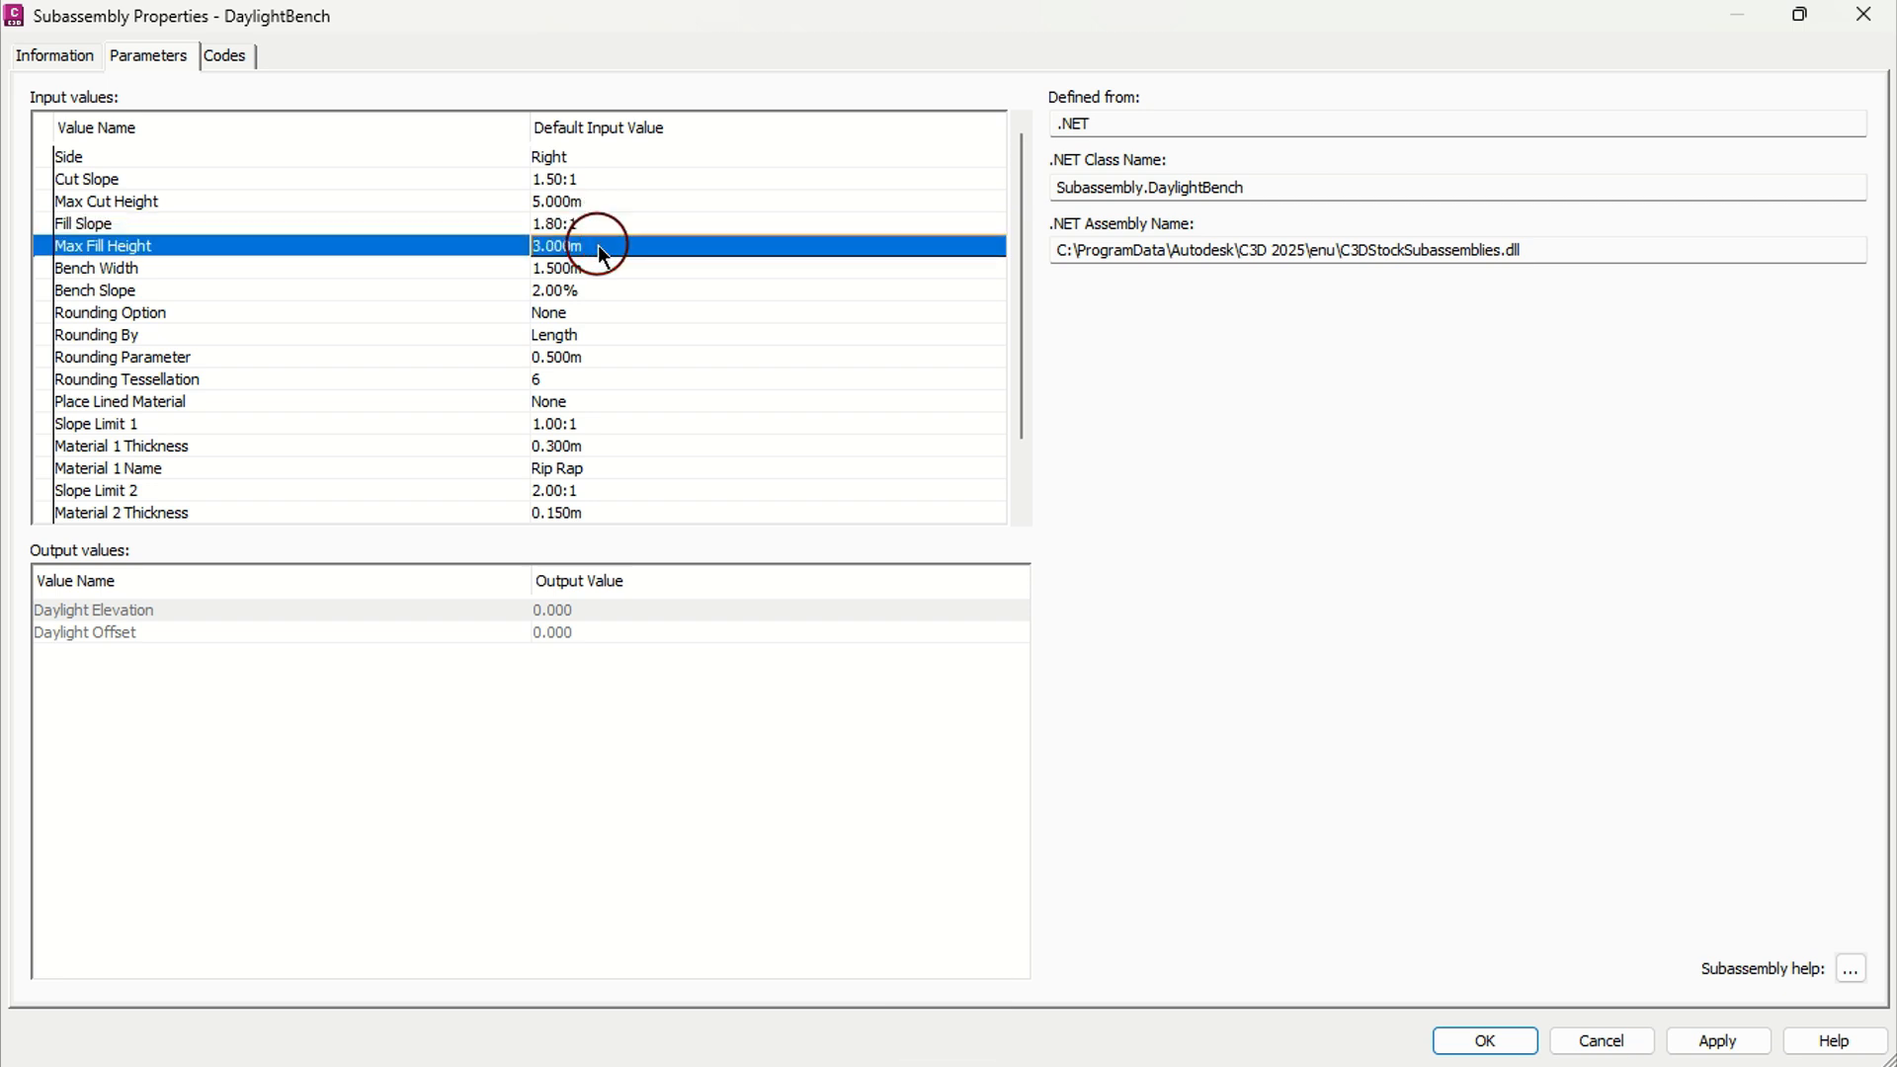
click(597, 245)
text(5)
Set the DaylightBench's bench width to 1 m and its bench slope to 2.5%
click(609, 273)
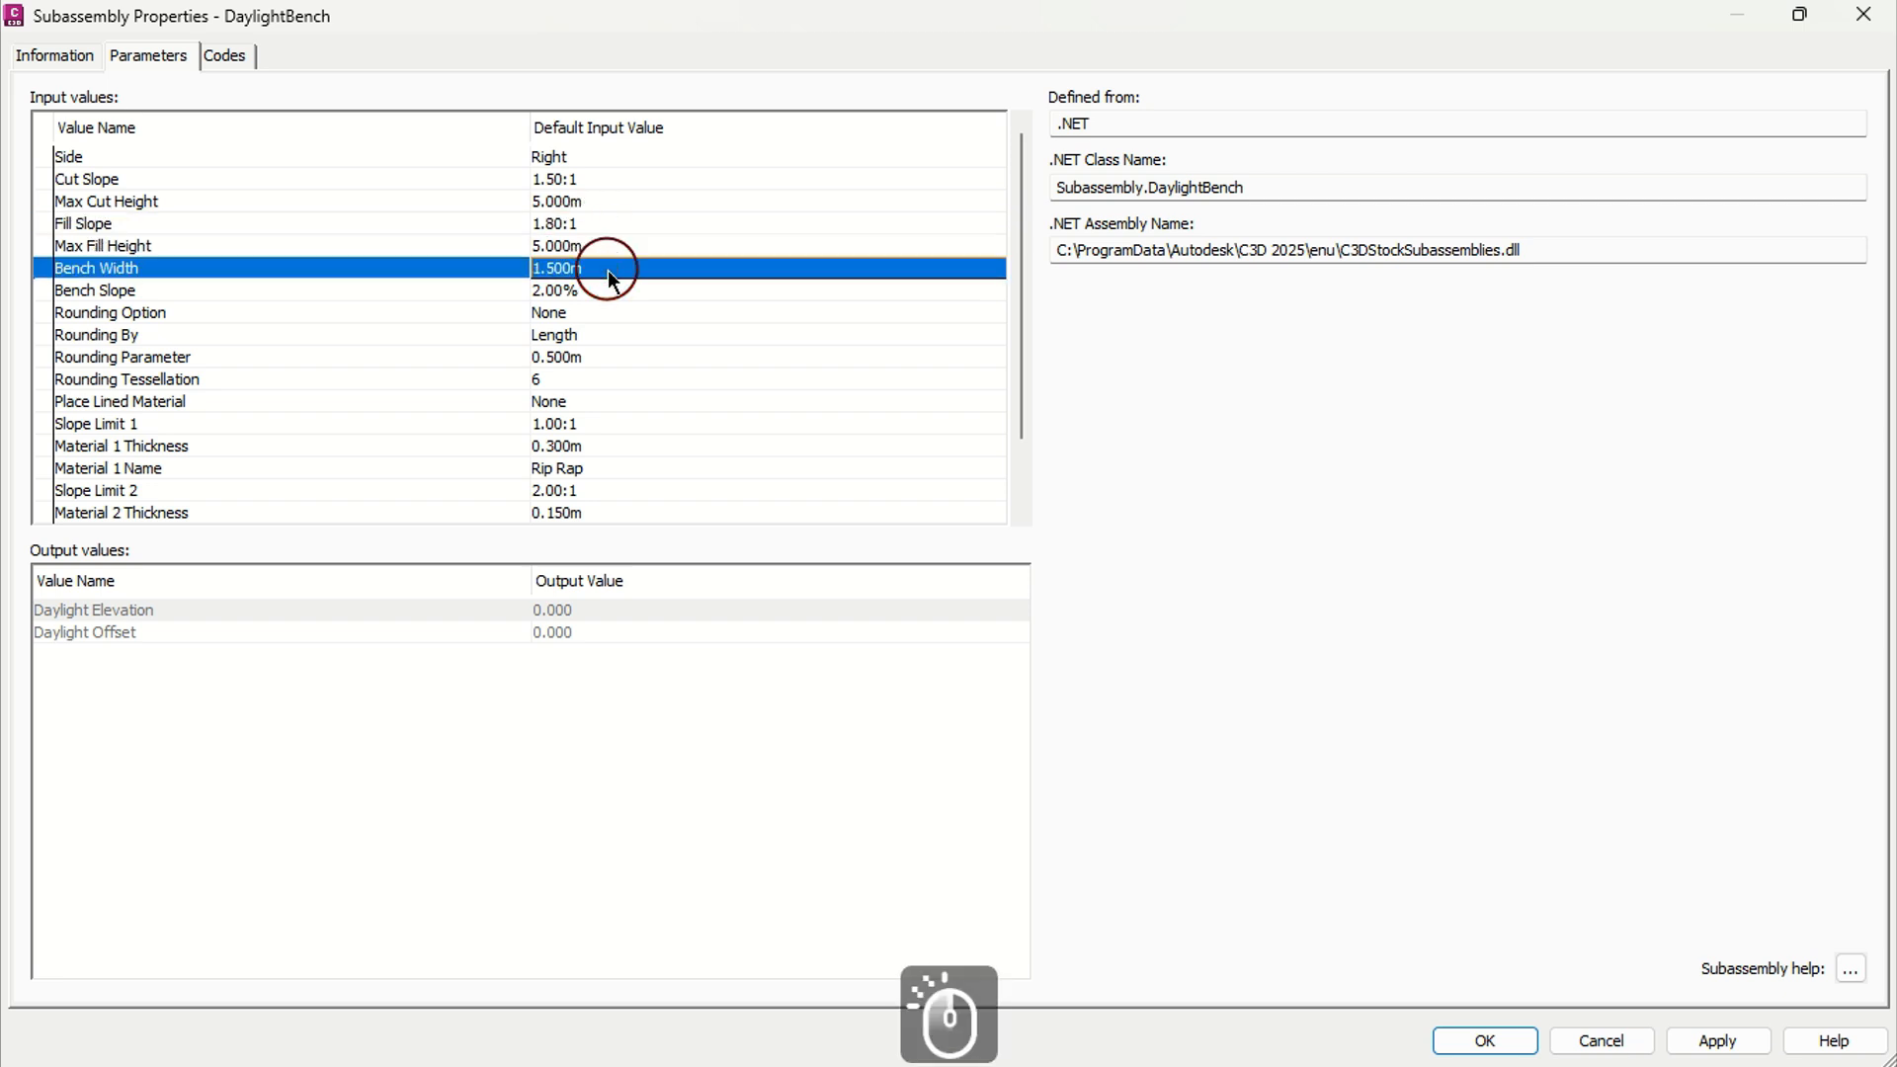
click(609, 271)
text(1)
click(602, 288)
click(601, 291)
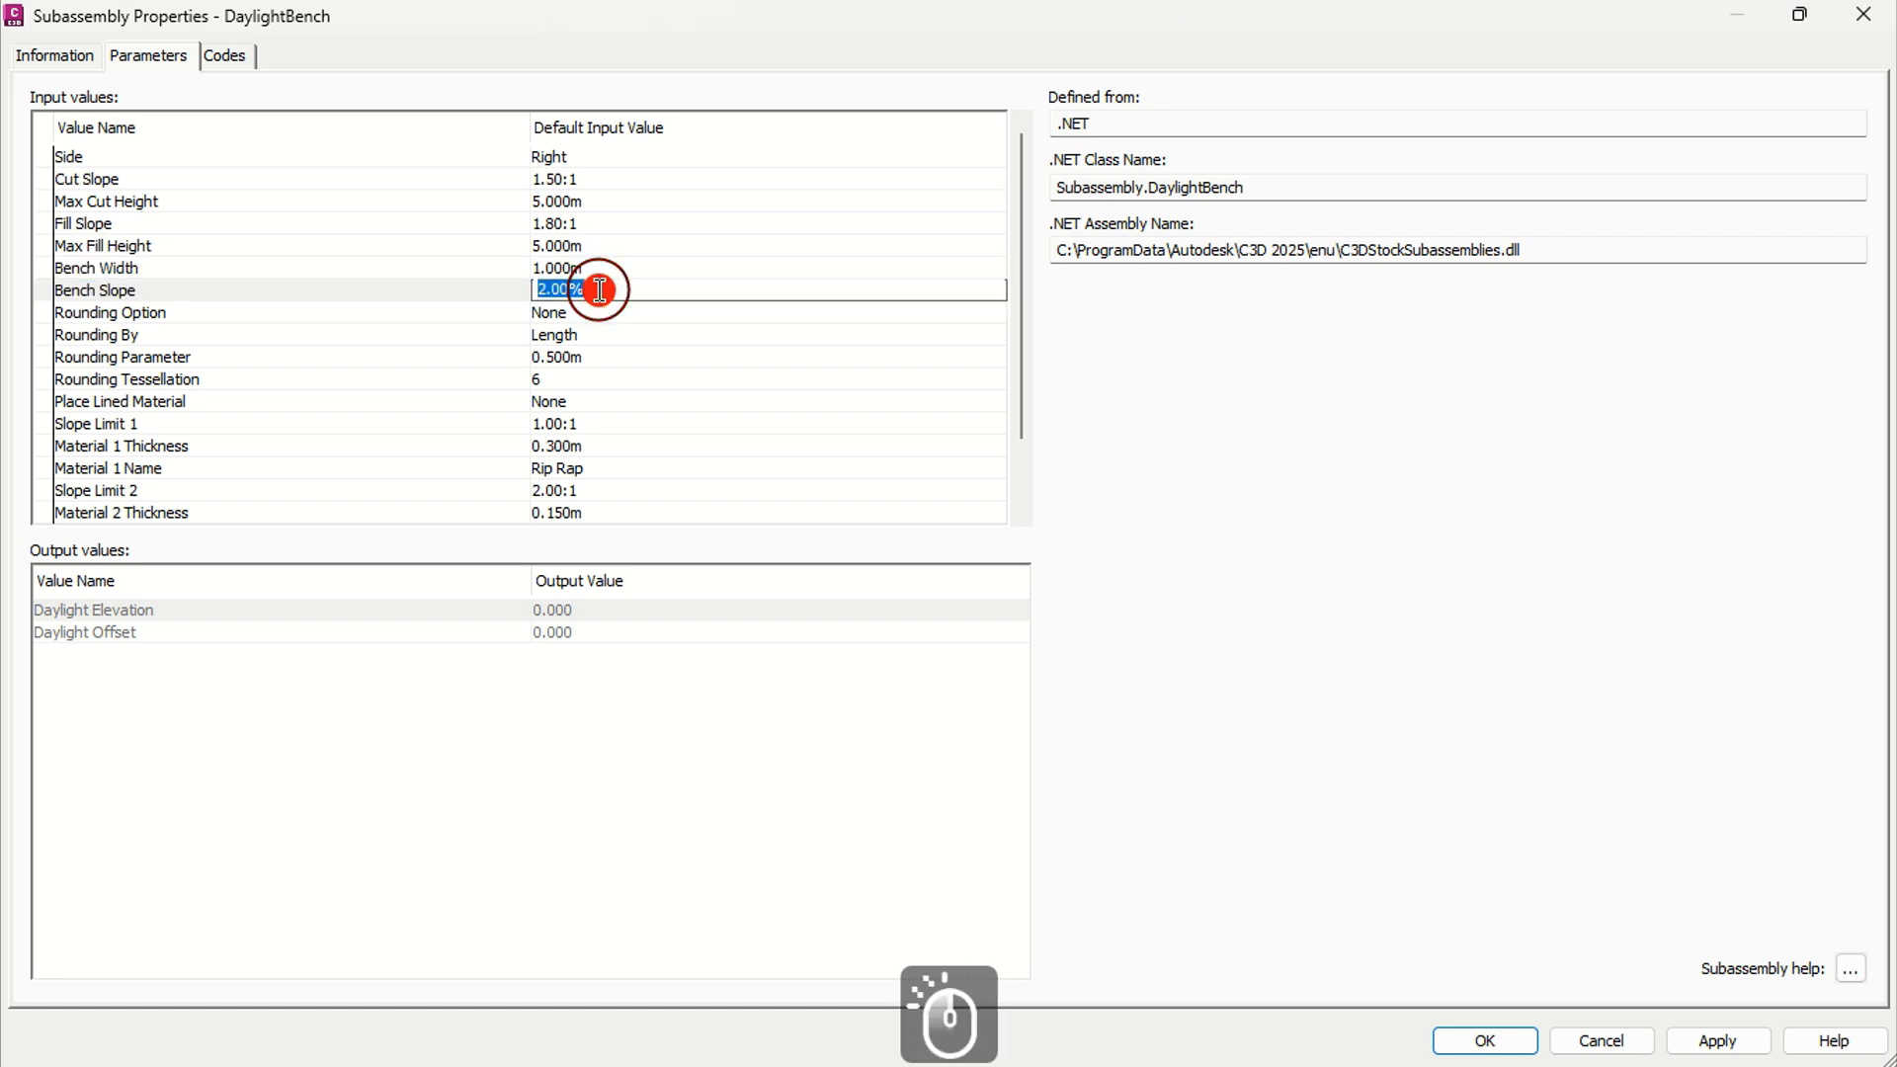
text(2.5)
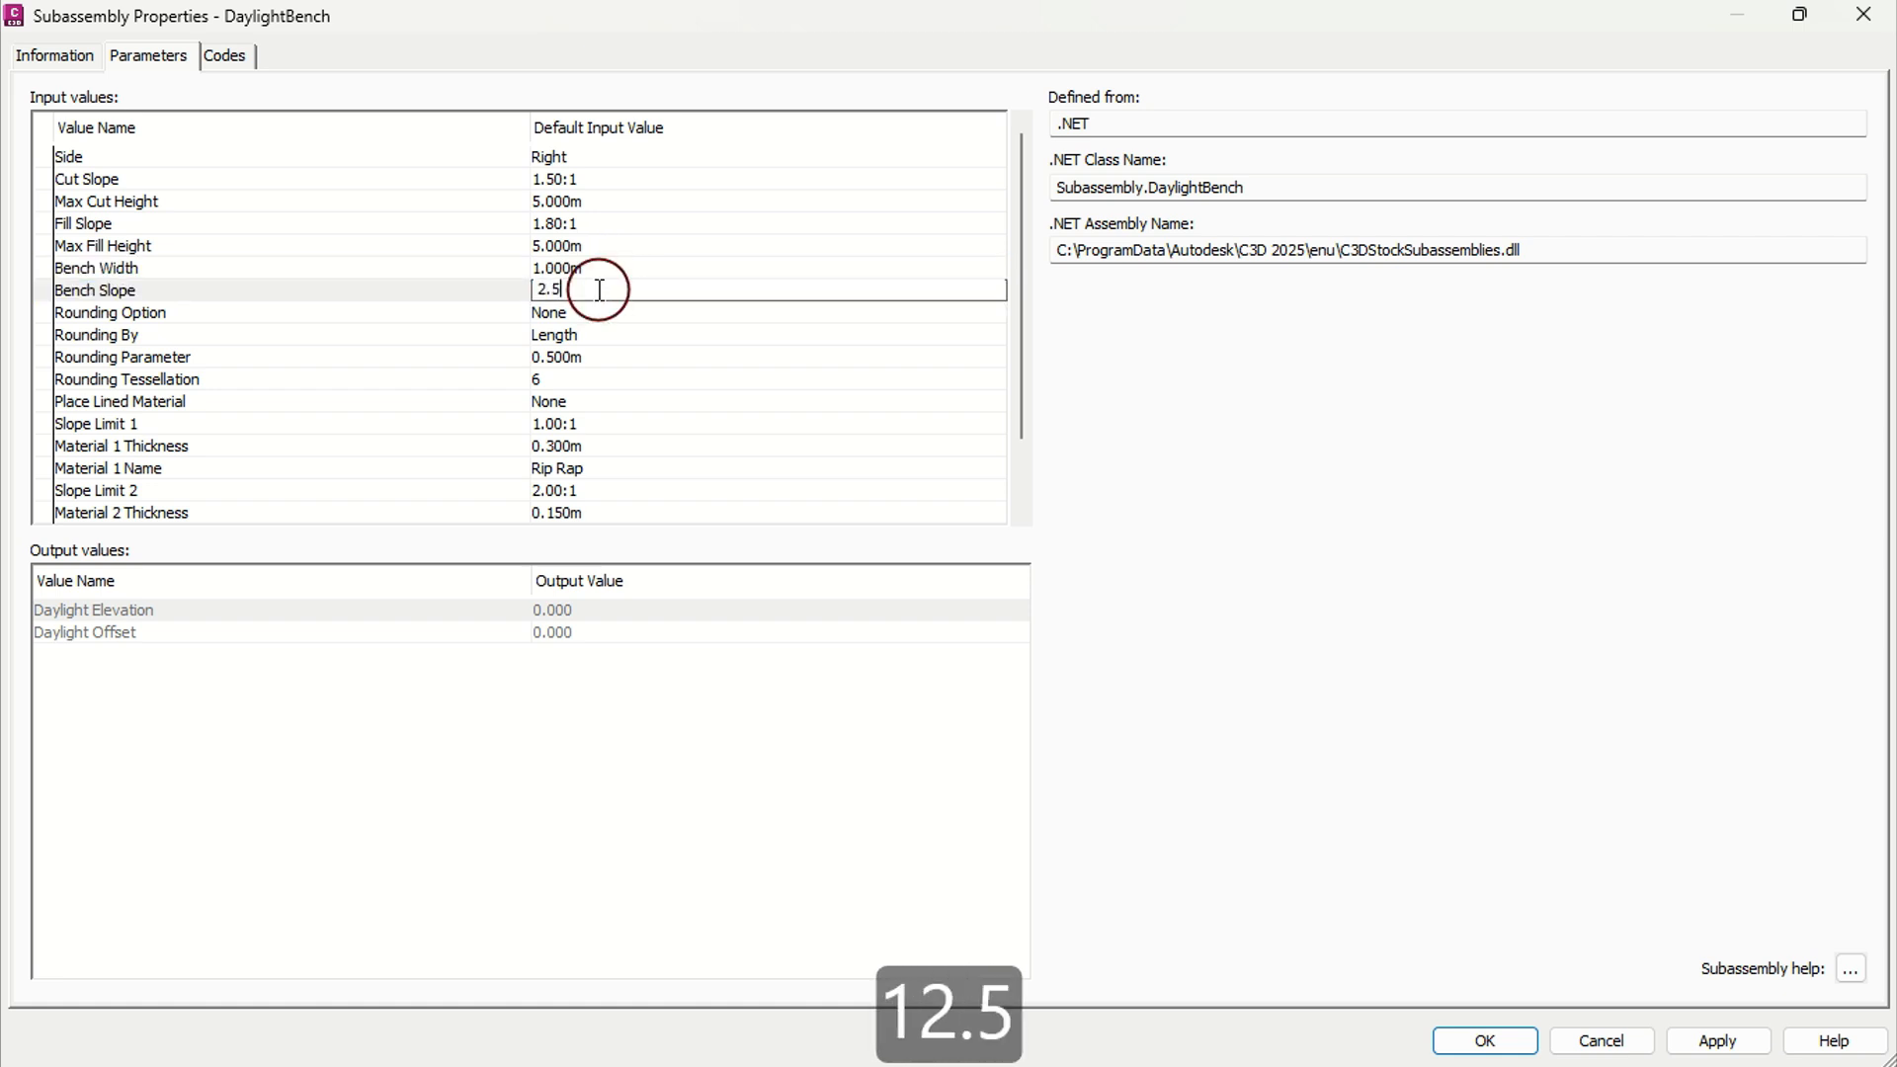
click(597, 313)
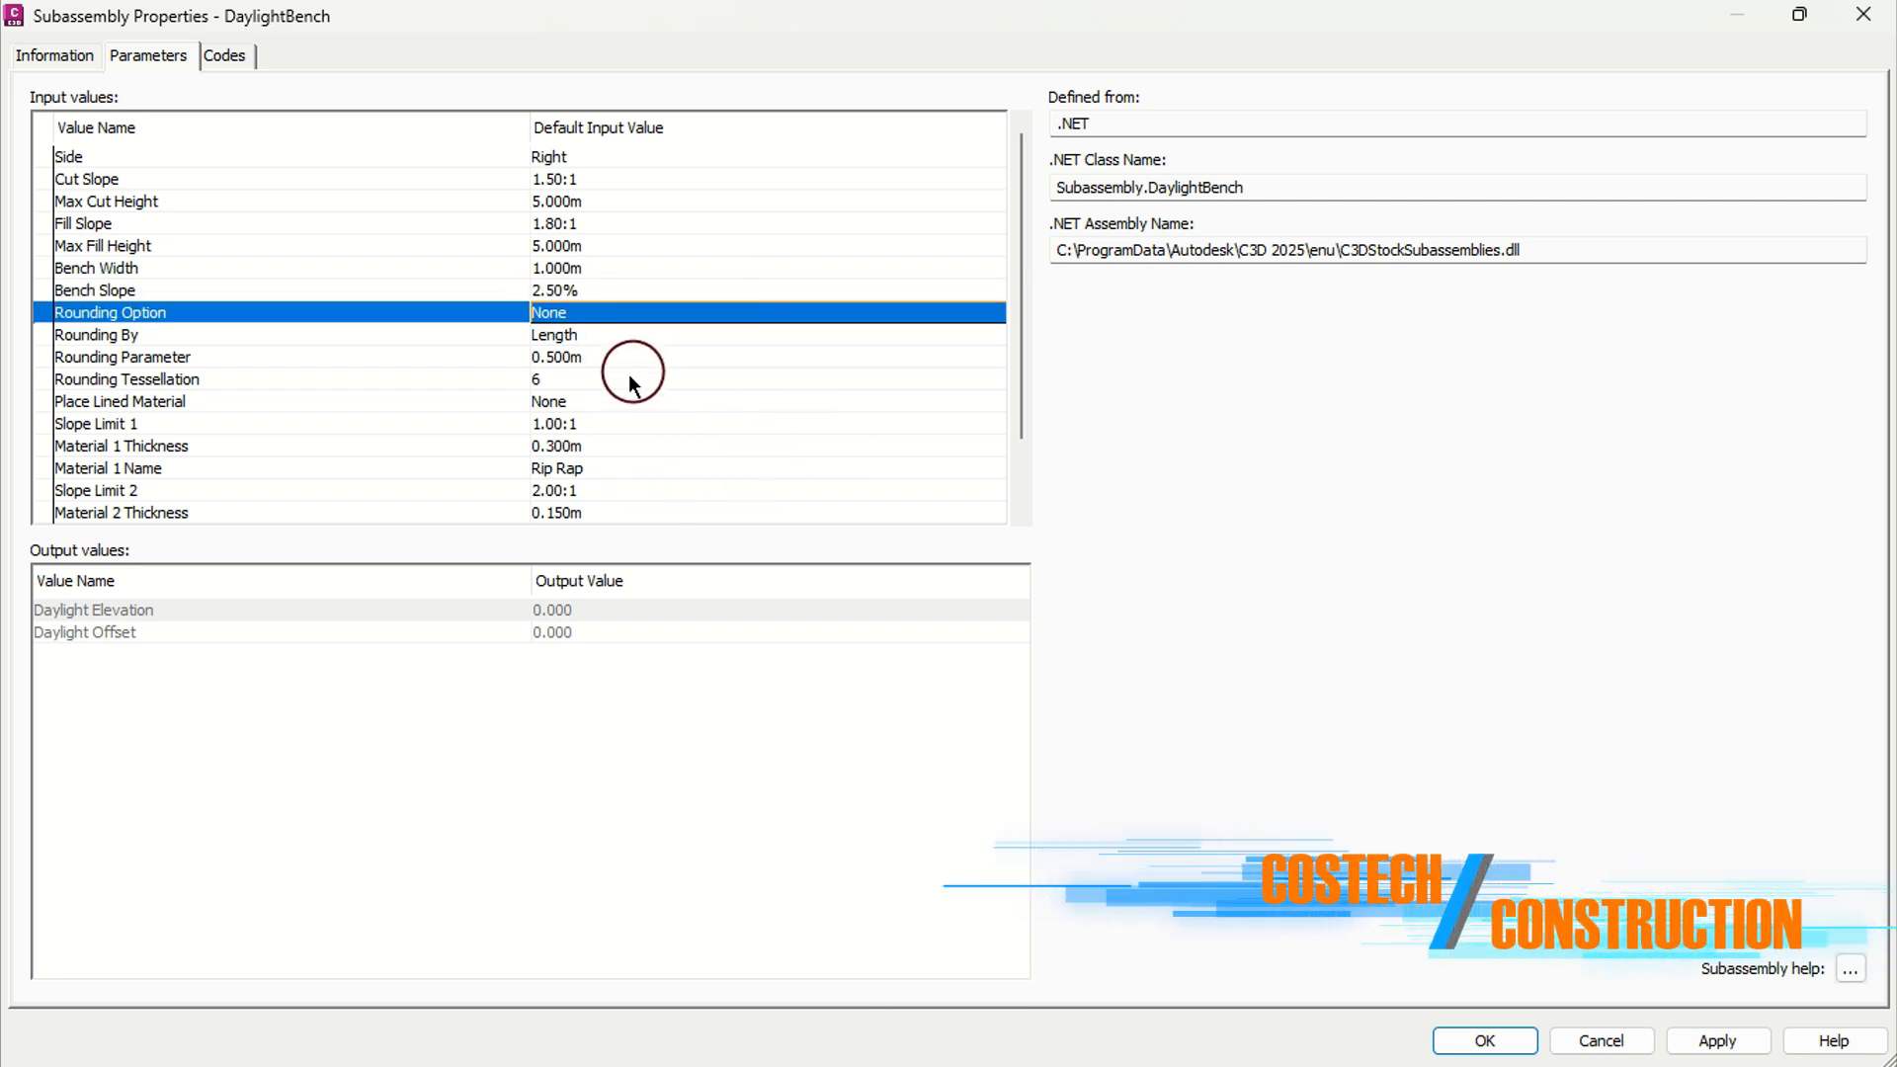
Apply the DaylightBench parameters, close the subassembly properties and deselect the subassembly
scroll(652, 415, down, 2)
click(1717, 1041)
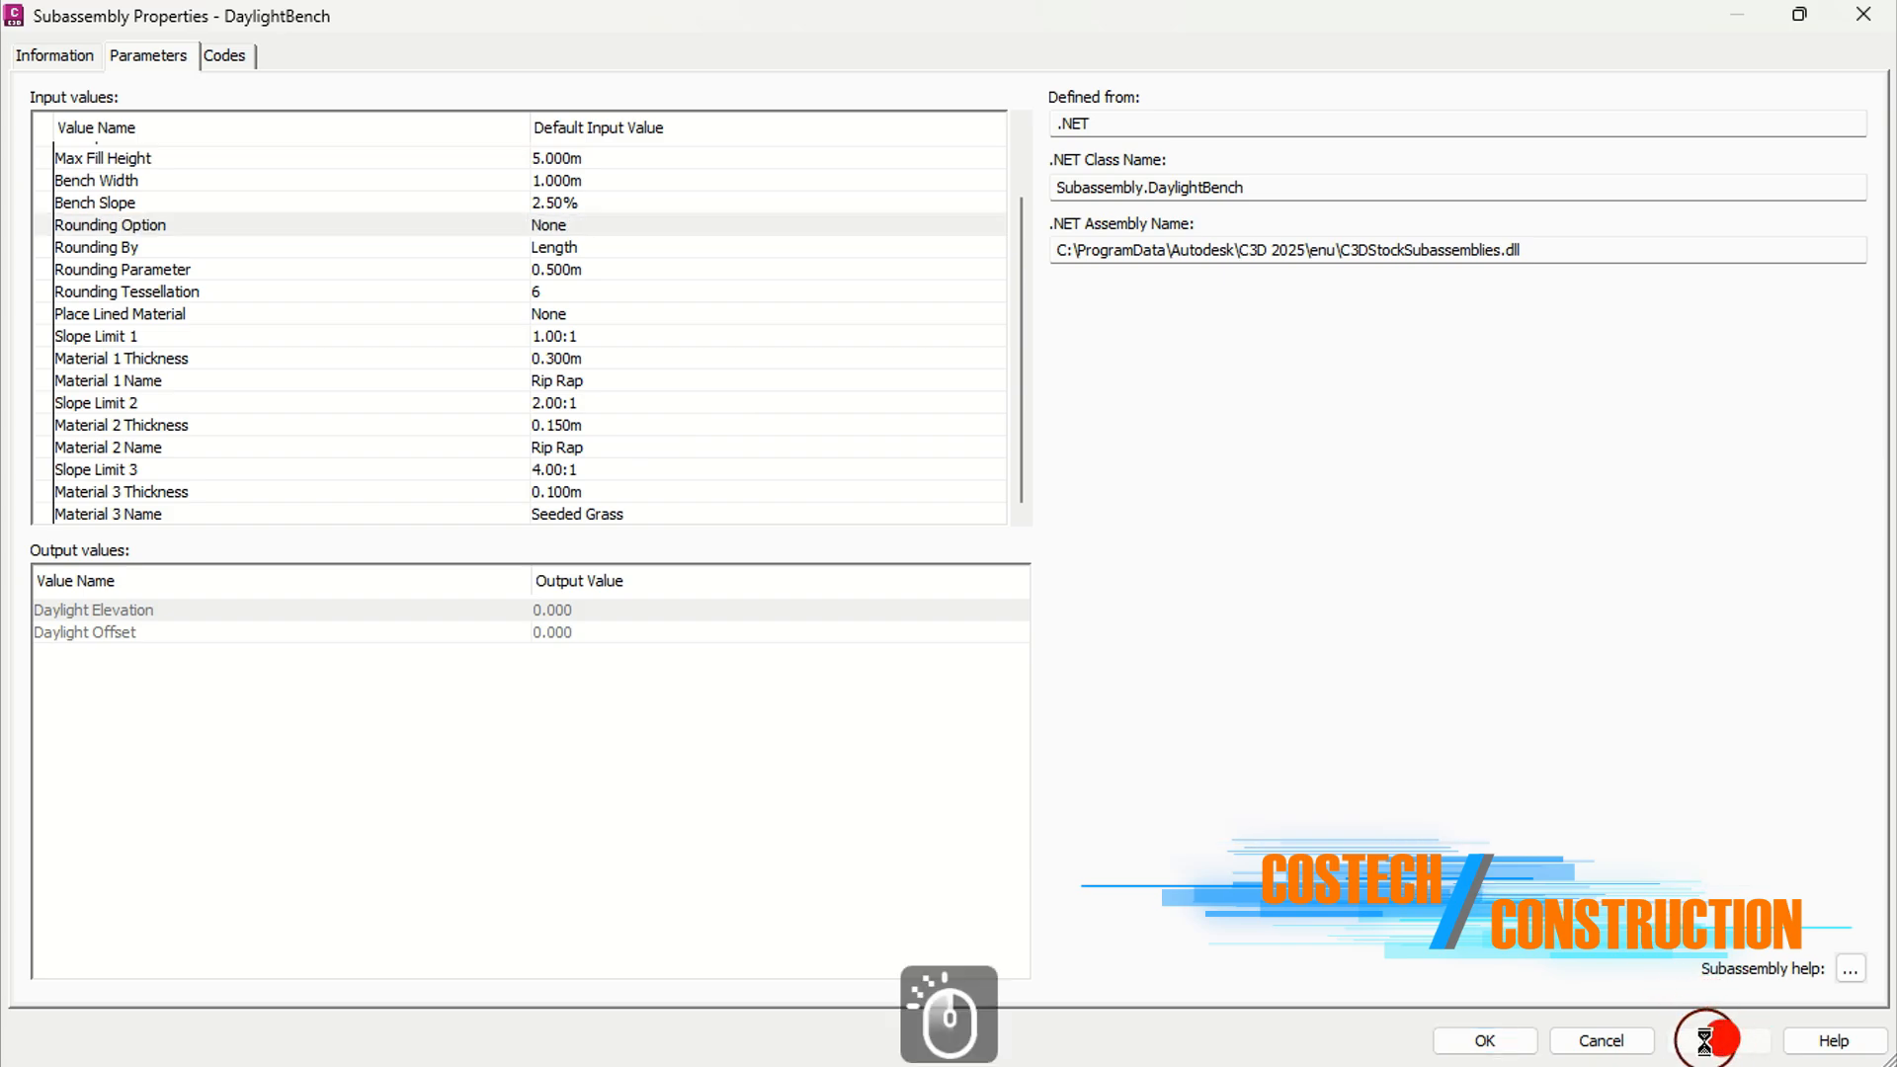
click(1485, 1040)
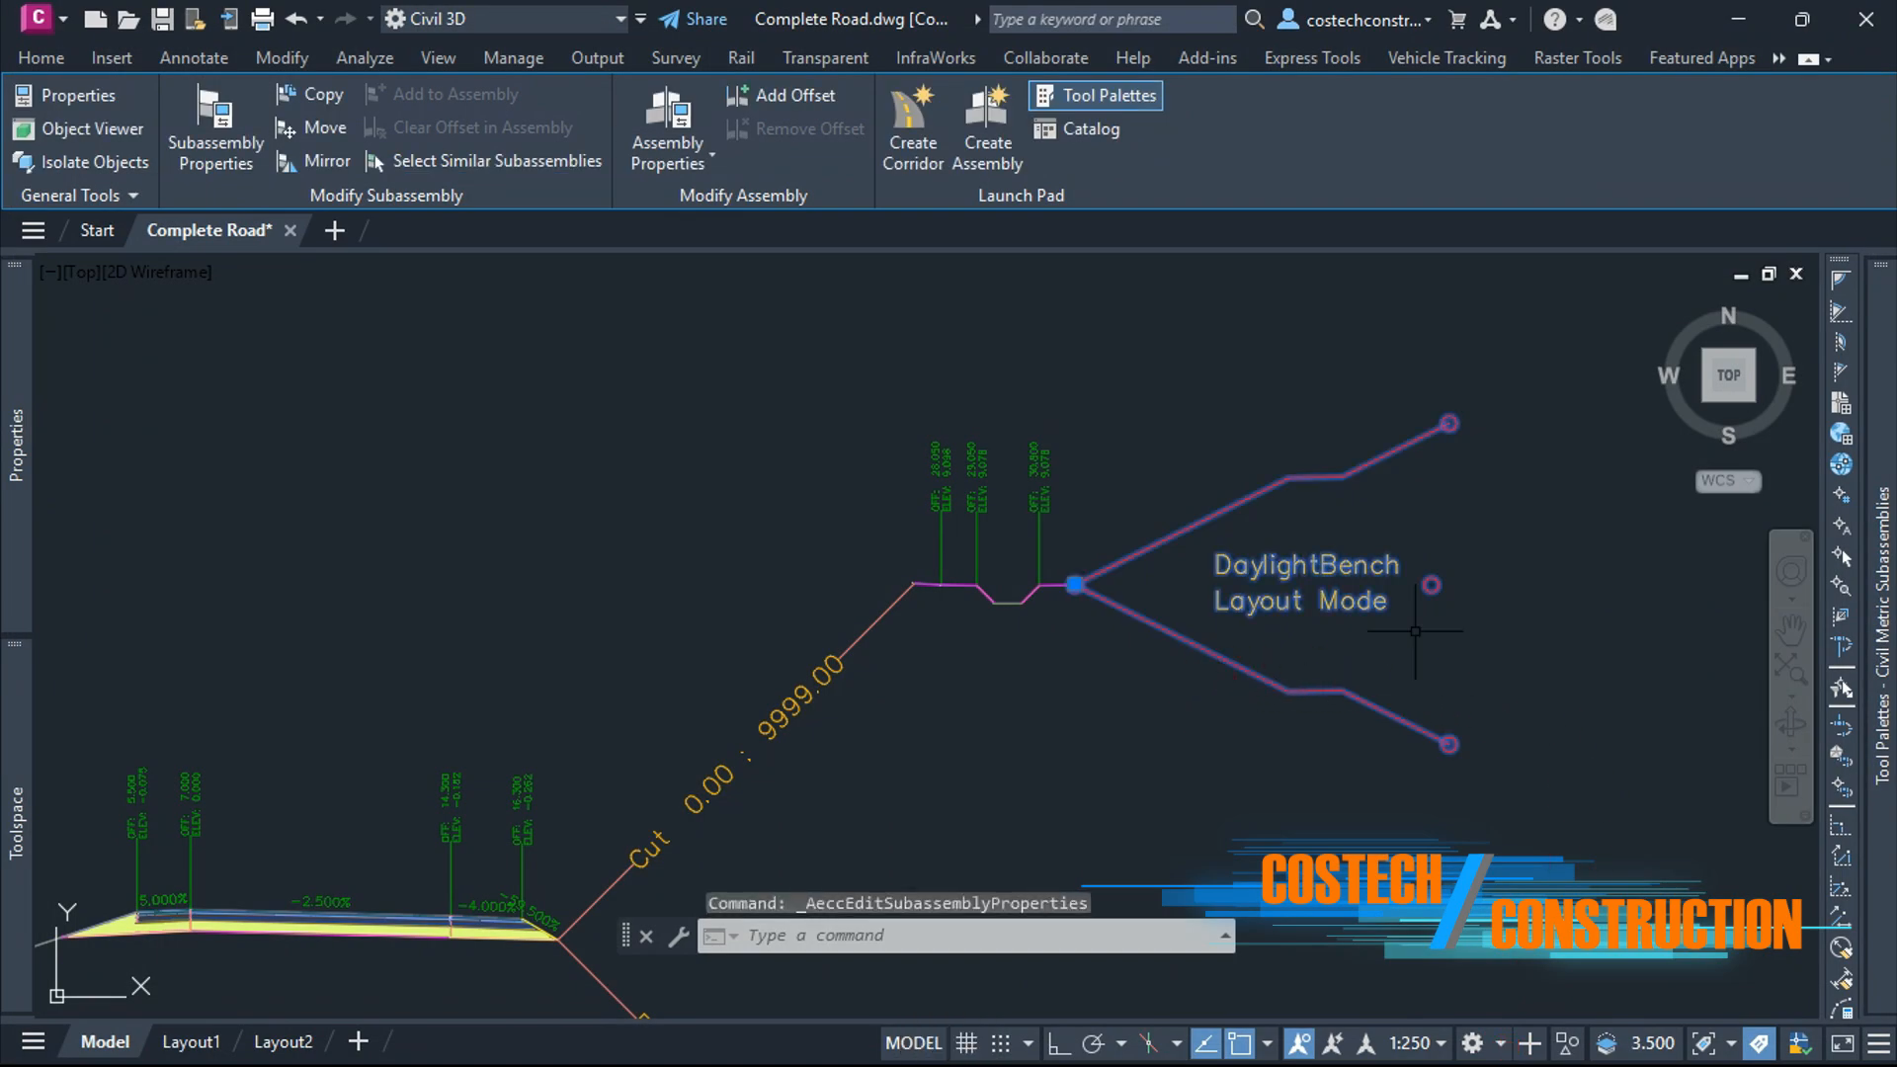
key(Escape)
Copy the DaylightBench subassembly to the outer end of the short link at the foot of the fill slope
scroll(1159, 481, down, 5)
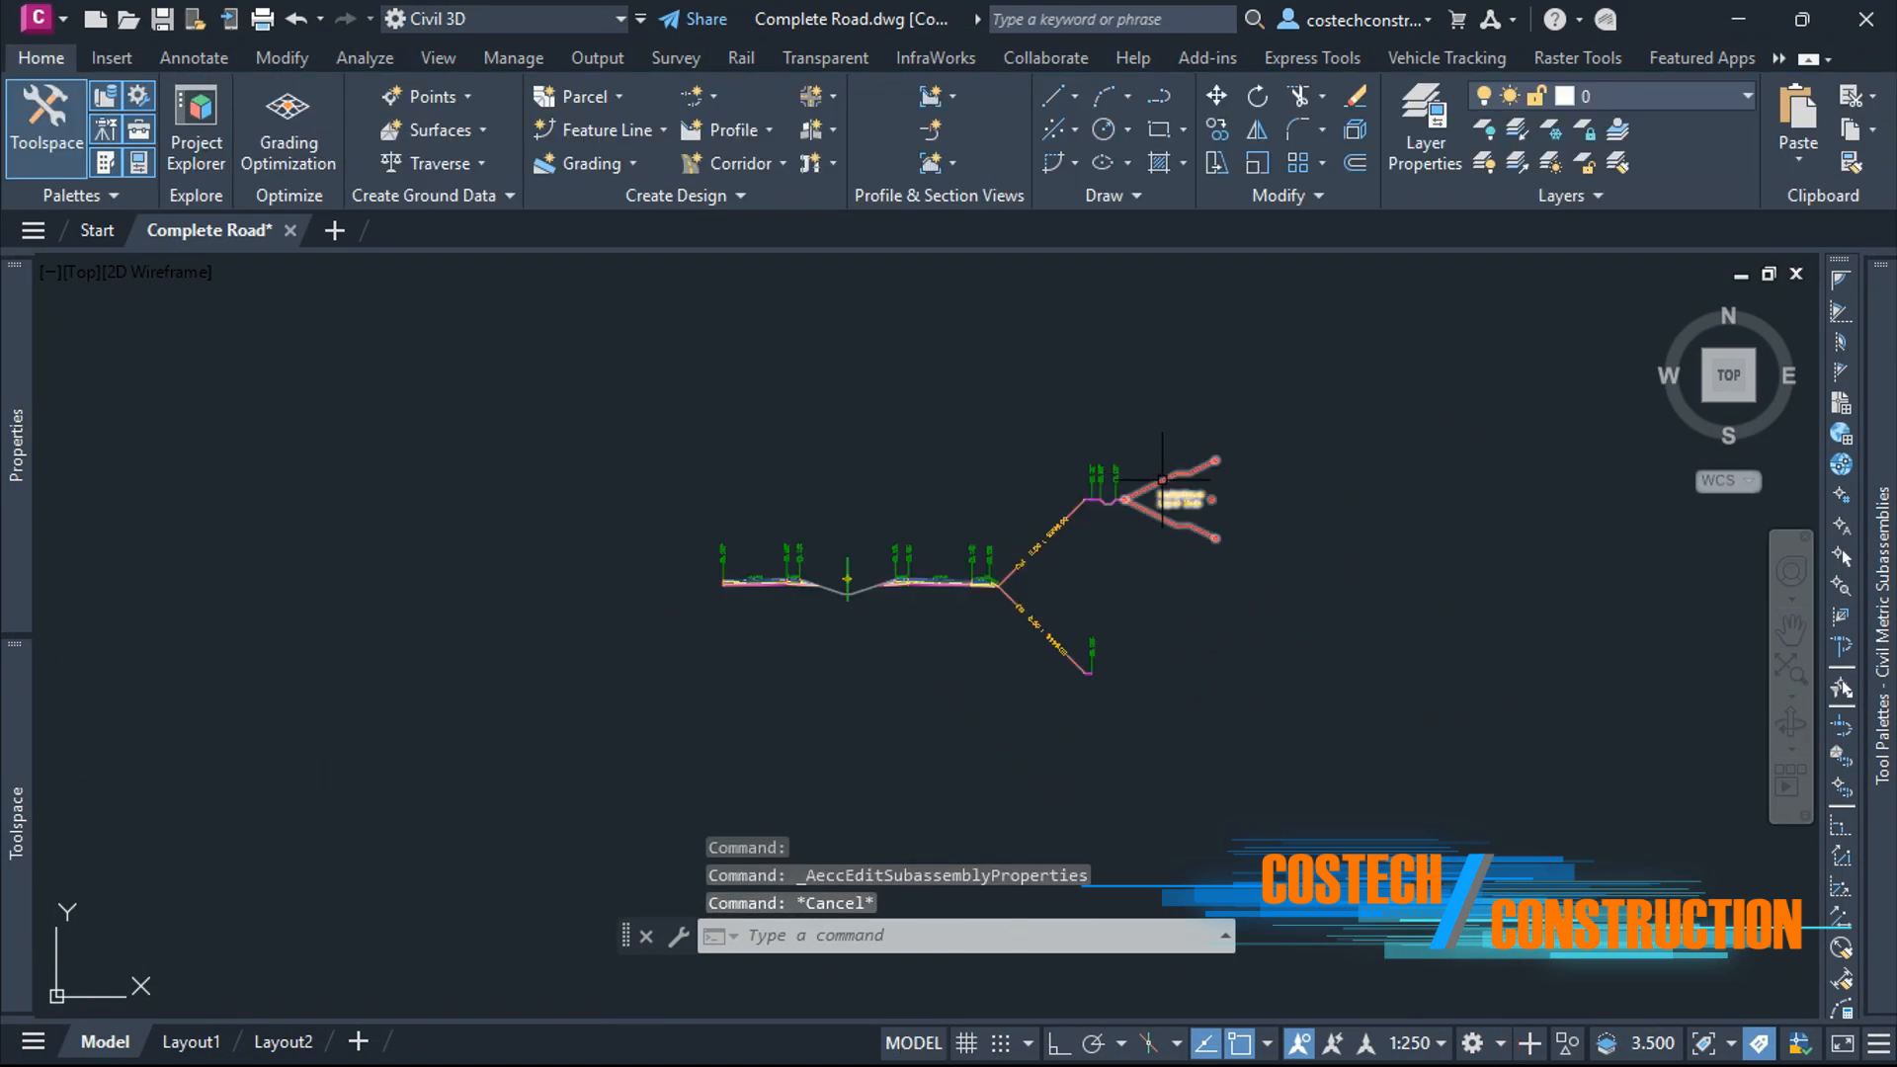
click(1162, 479)
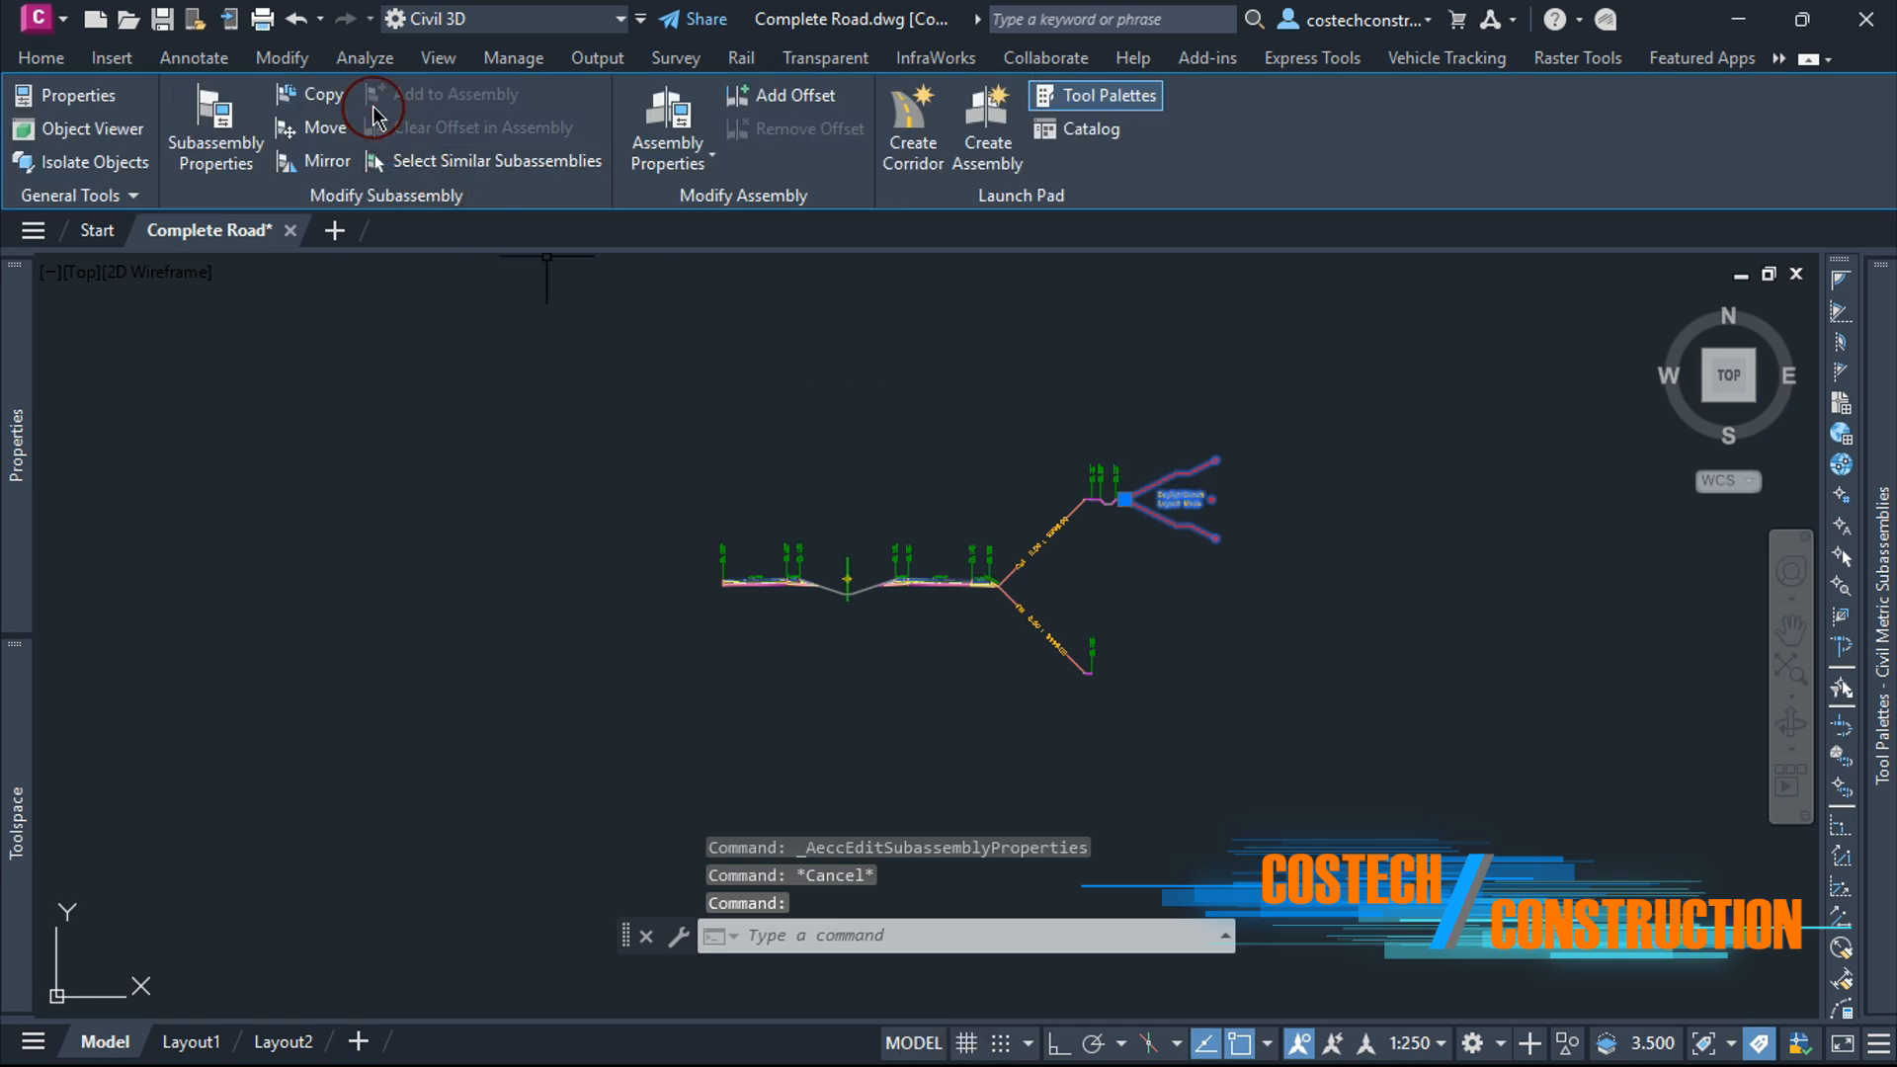
click(331, 96)
scroll(1087, 672, up, 6)
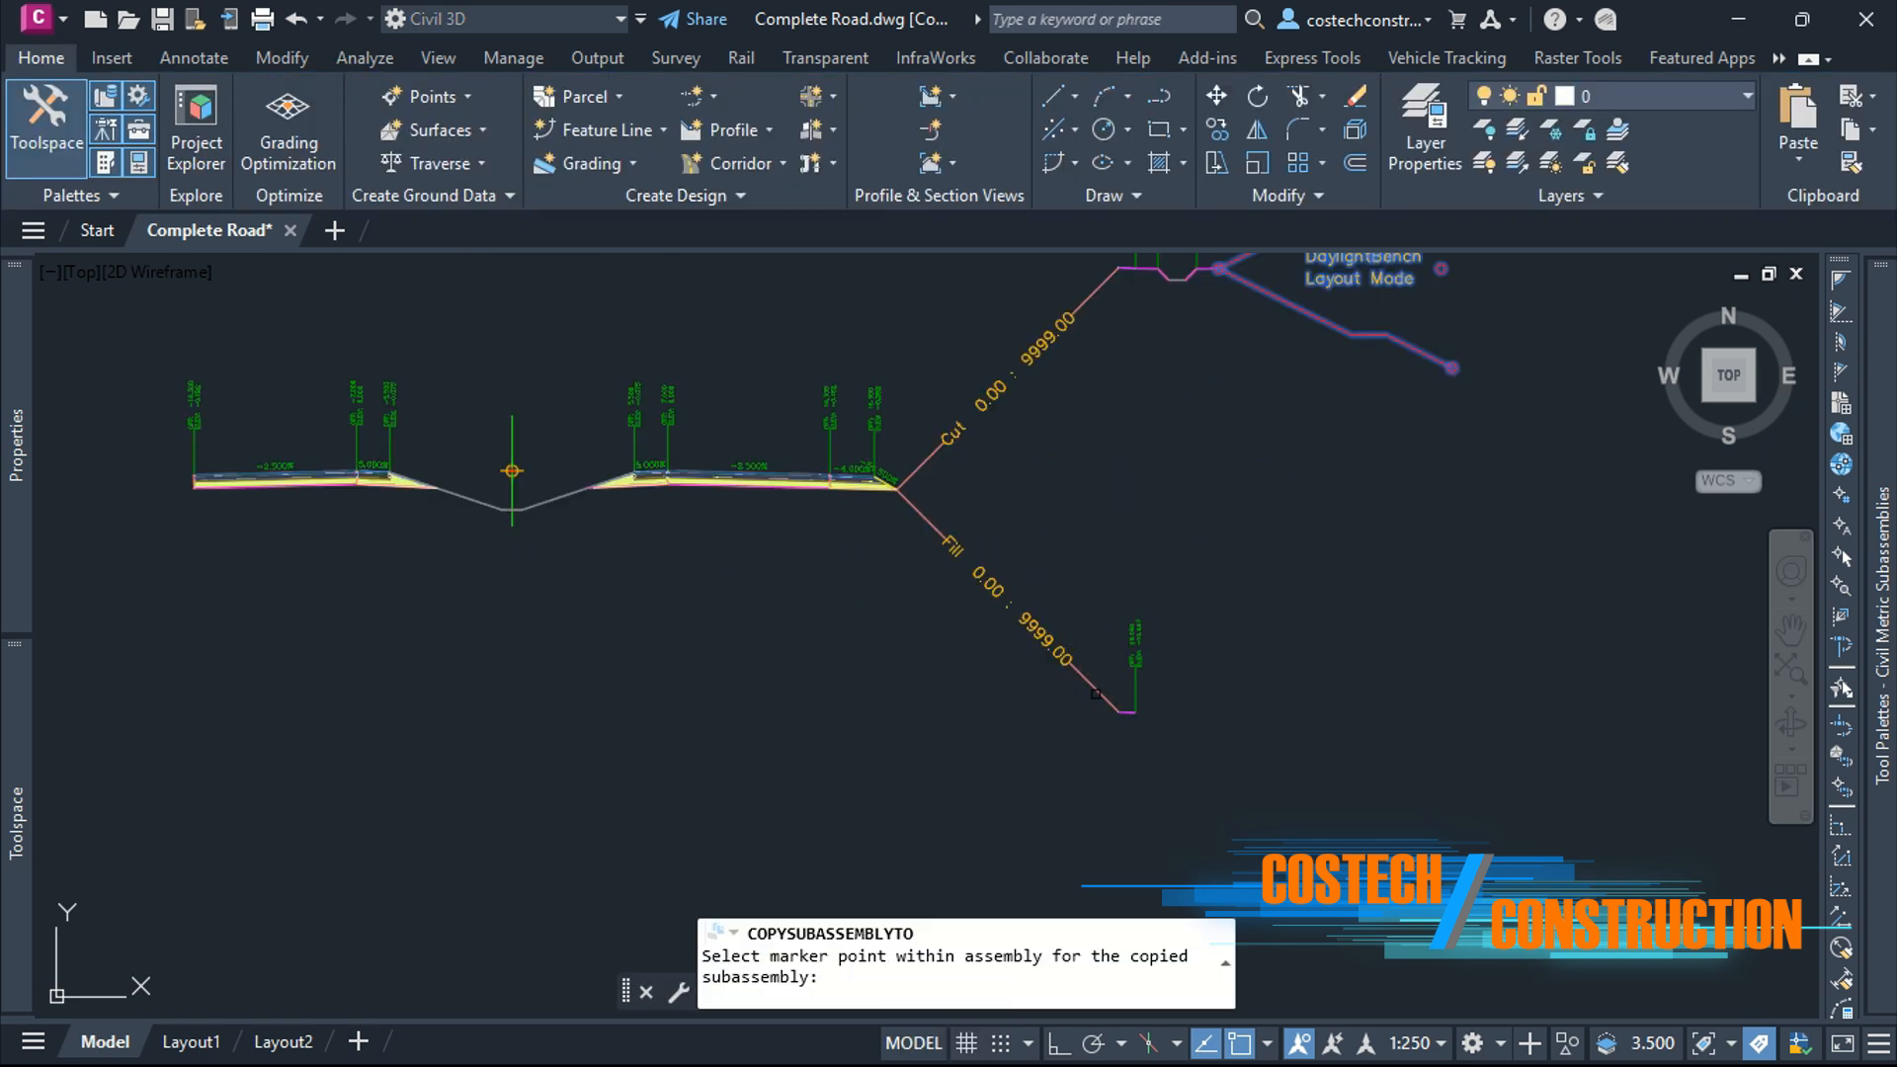
scroll(1126, 691, up, 10)
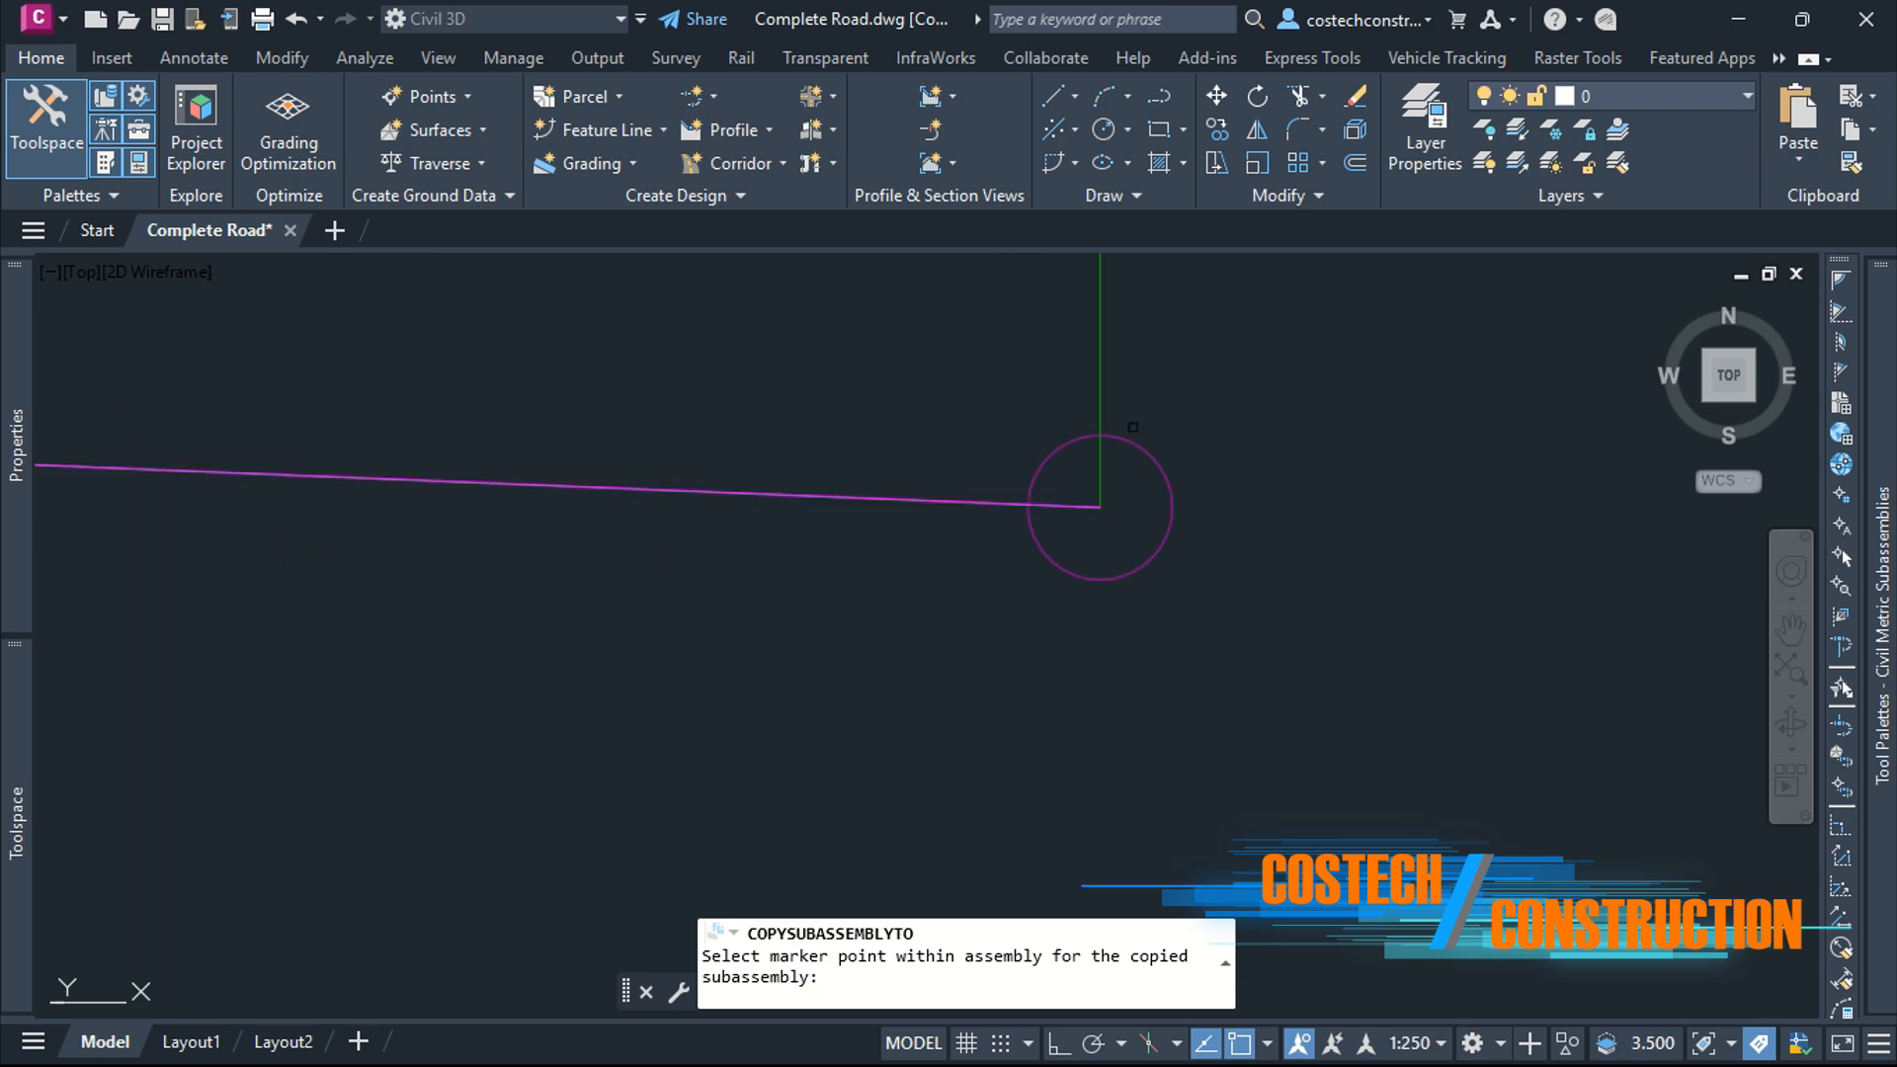
click(1100, 507)
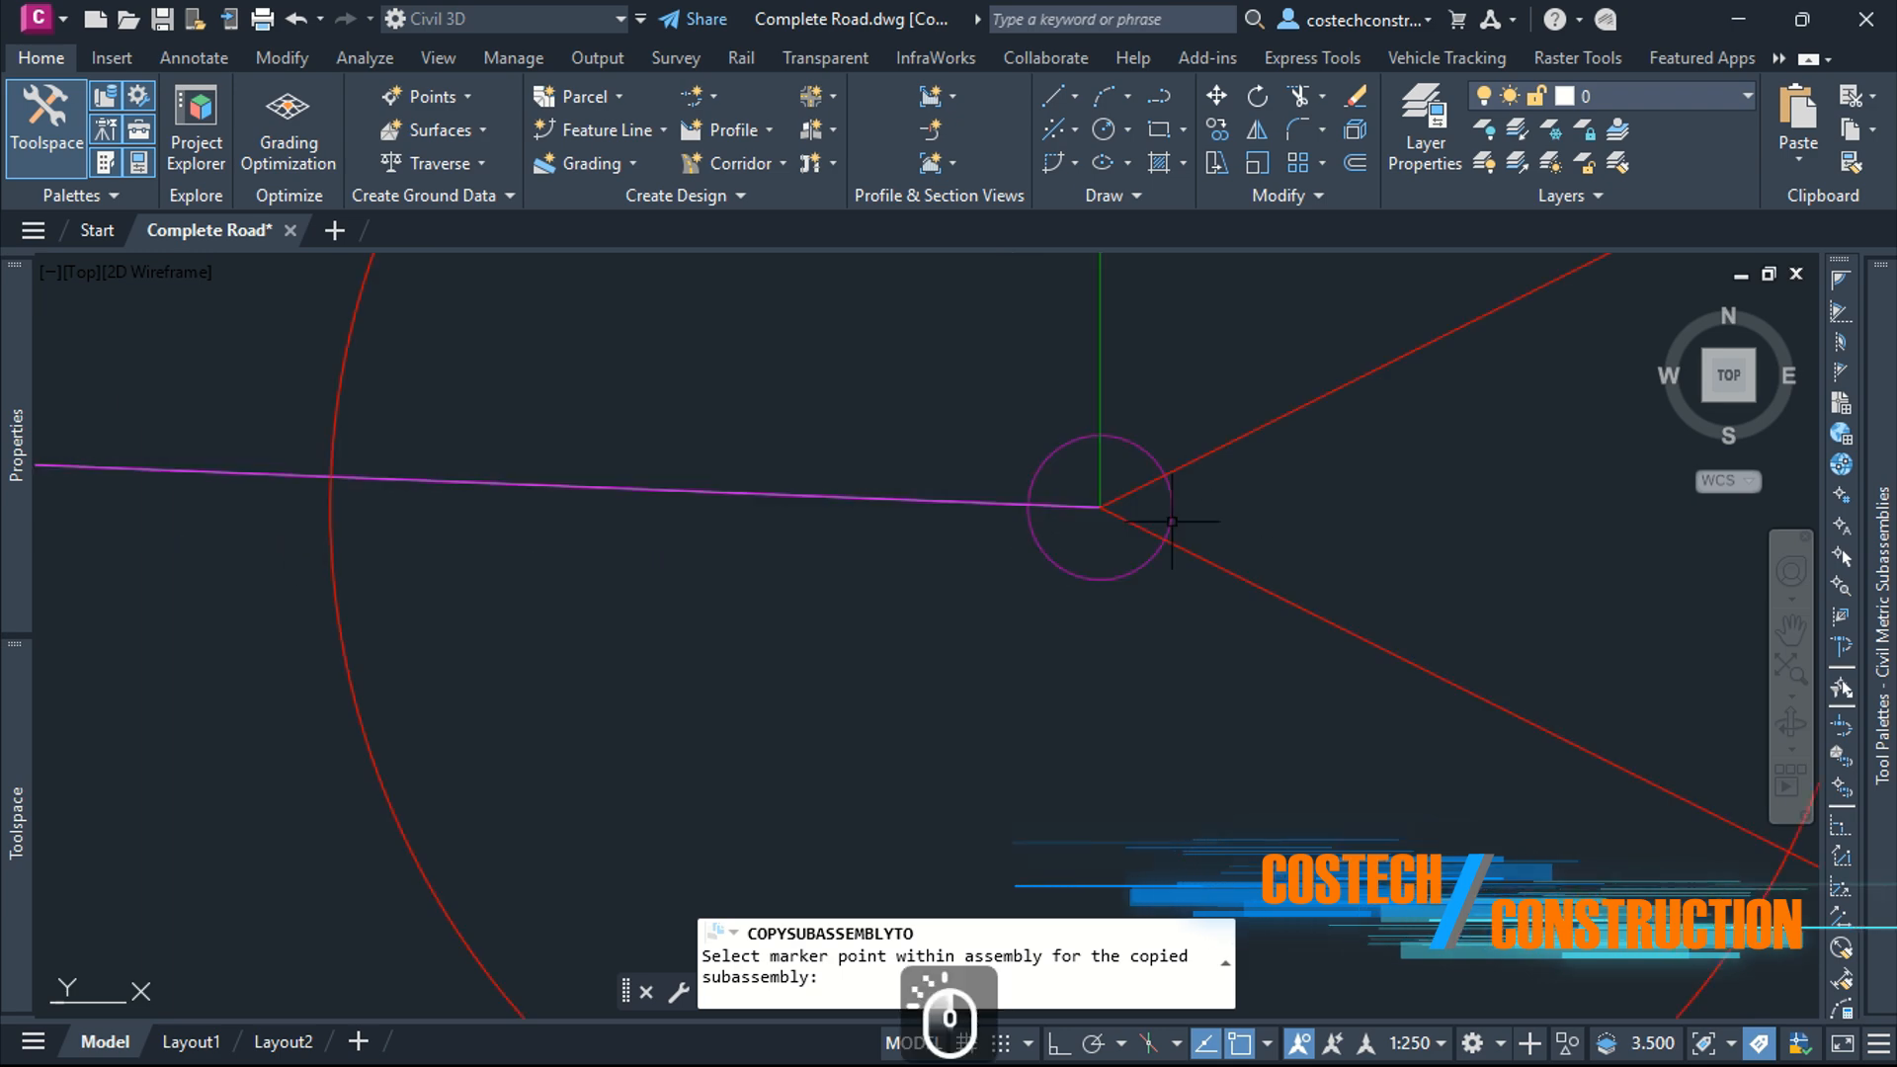
scroll(1136, 639, down, 4)
scroll(1136, 639, down, 6)
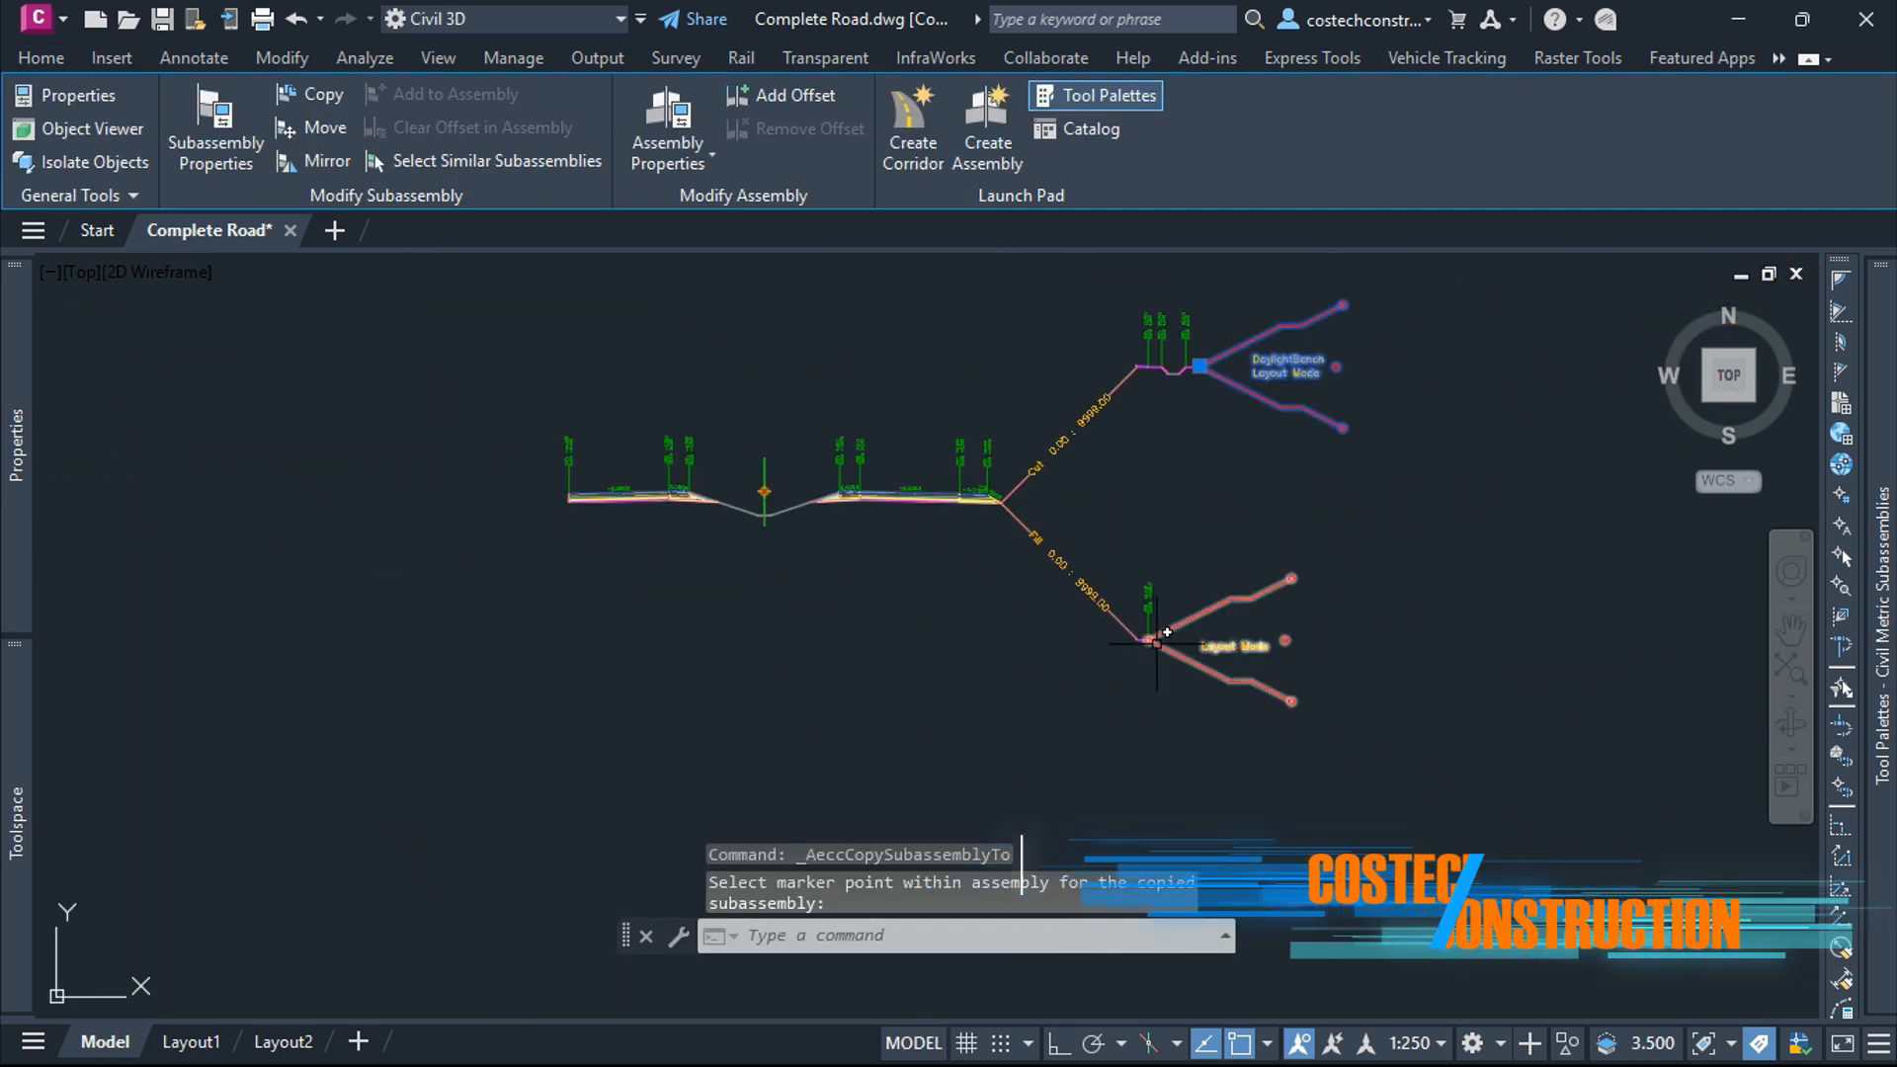
key(Escape)
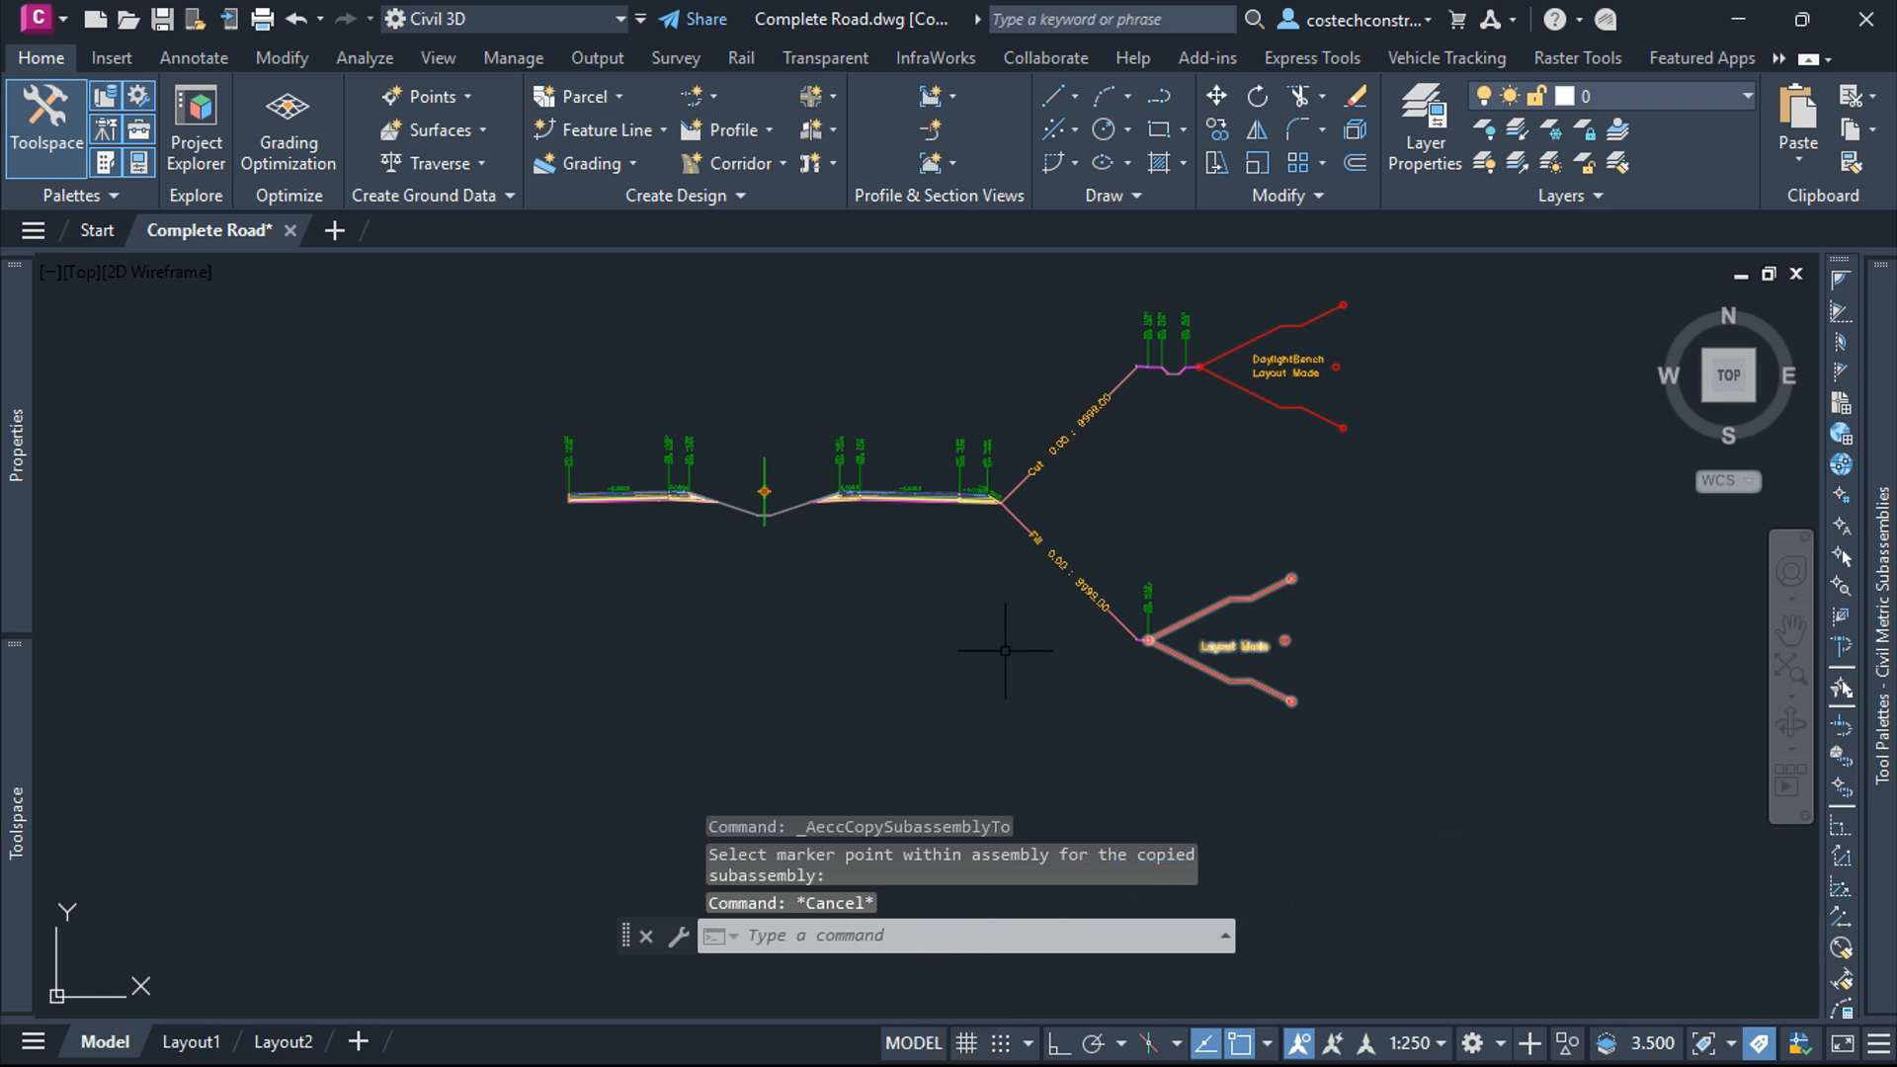
Mirror the right shoulder with its cut and fill slopes, links, ditch and DaylightBenches onto the outer top marker of the left lane
click(1378, 769)
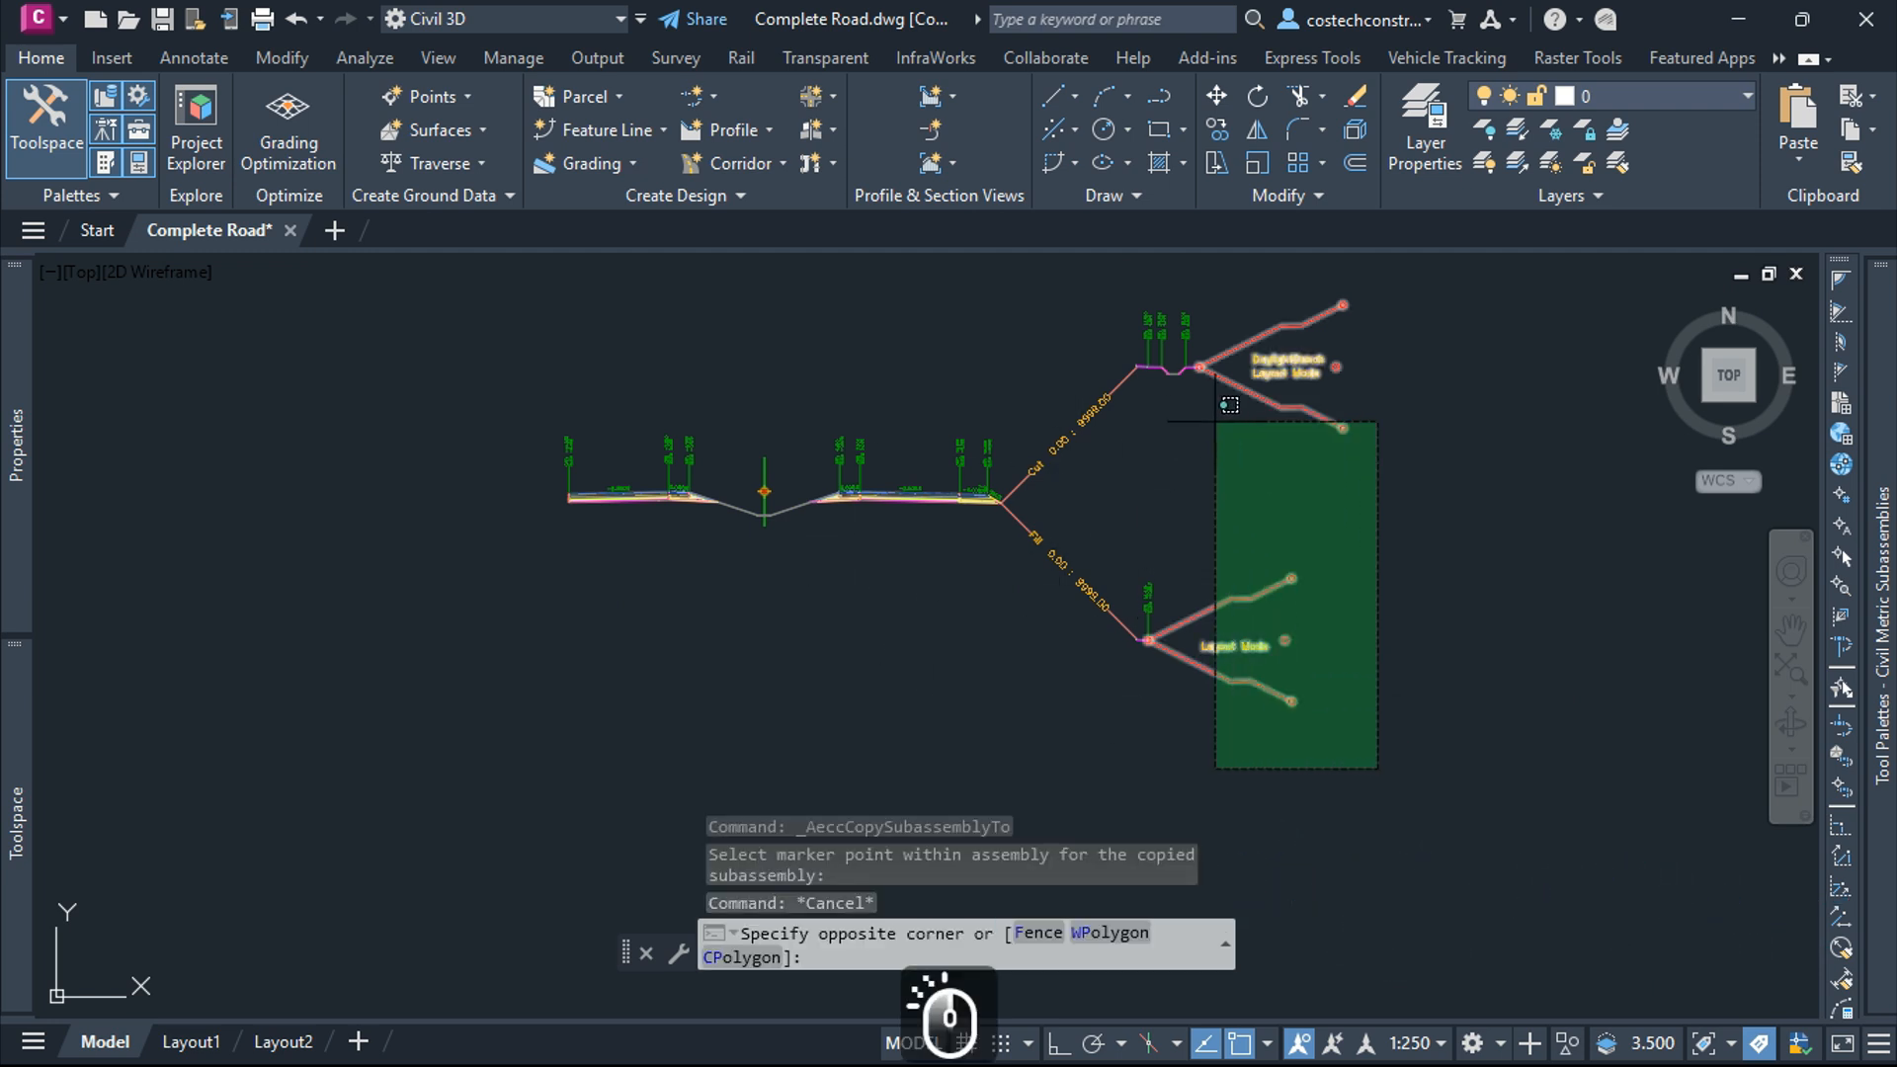
click(982, 298)
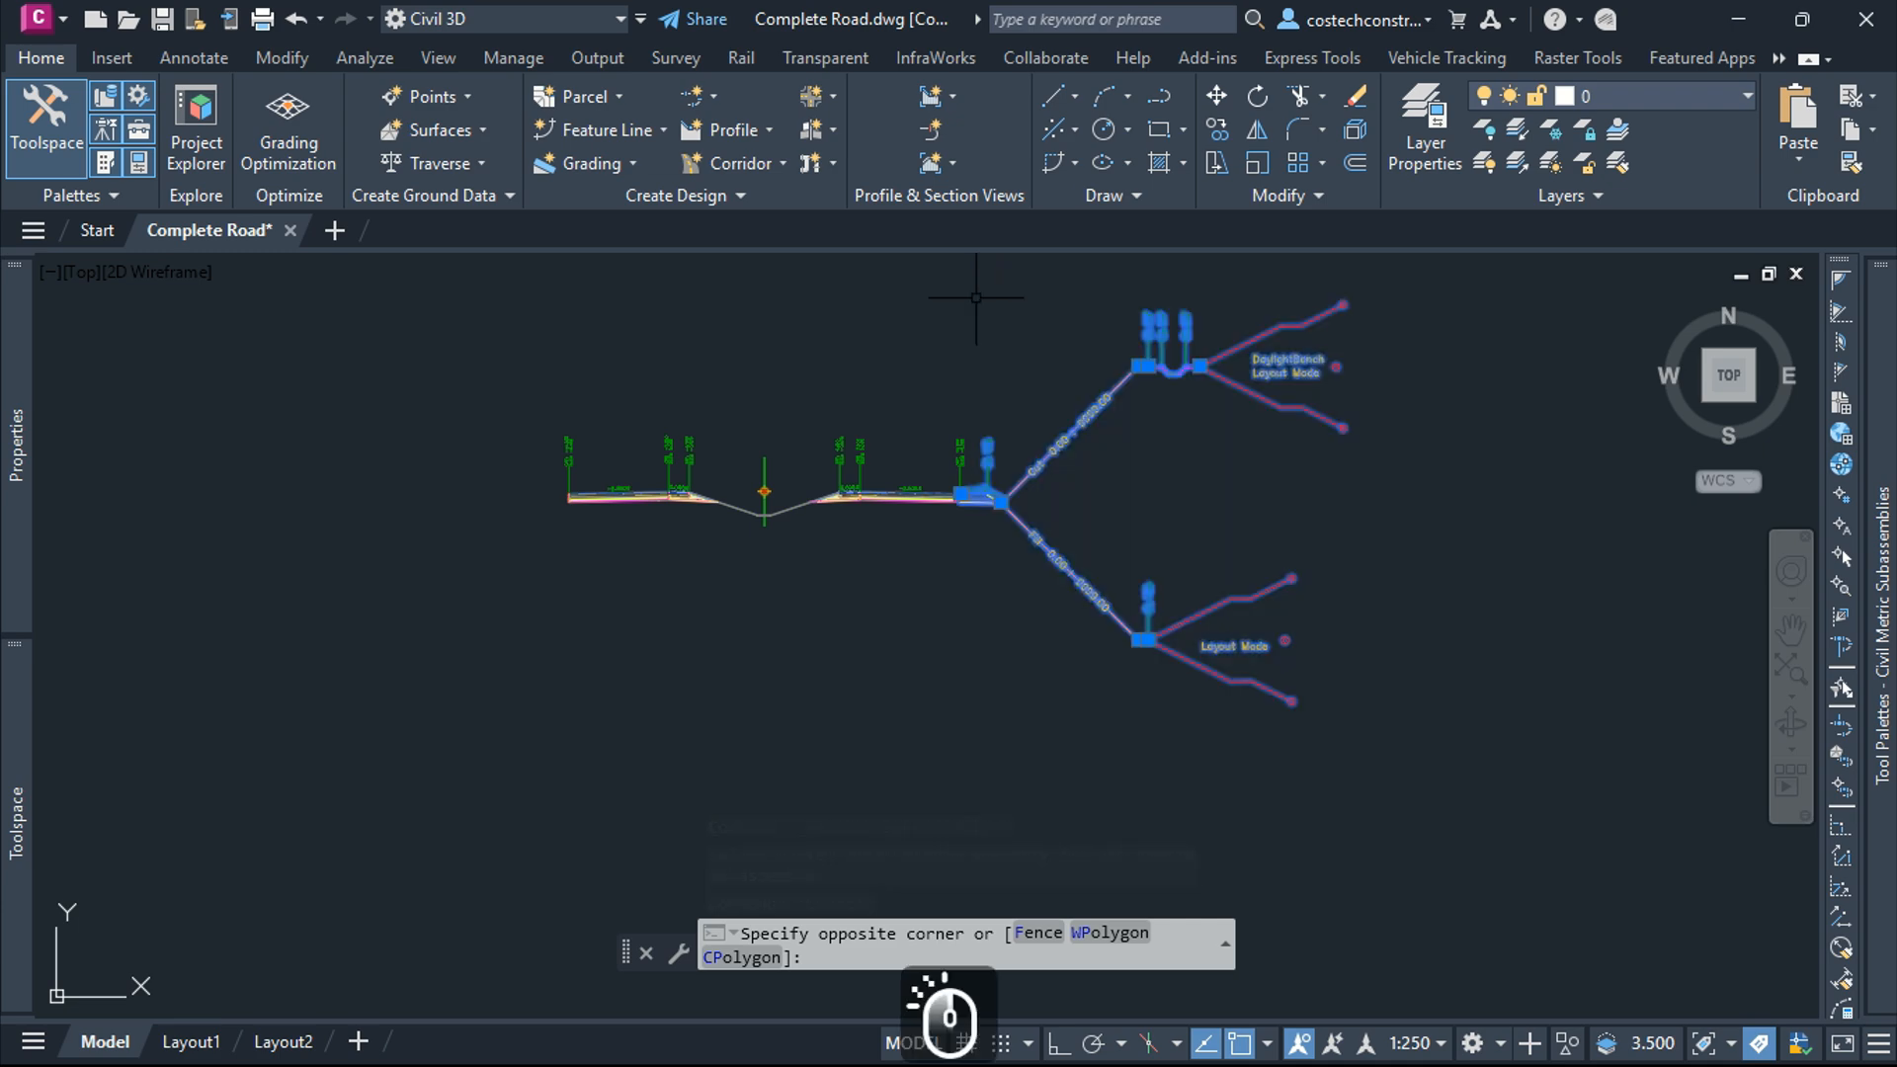
scroll(983, 499, up, 8)
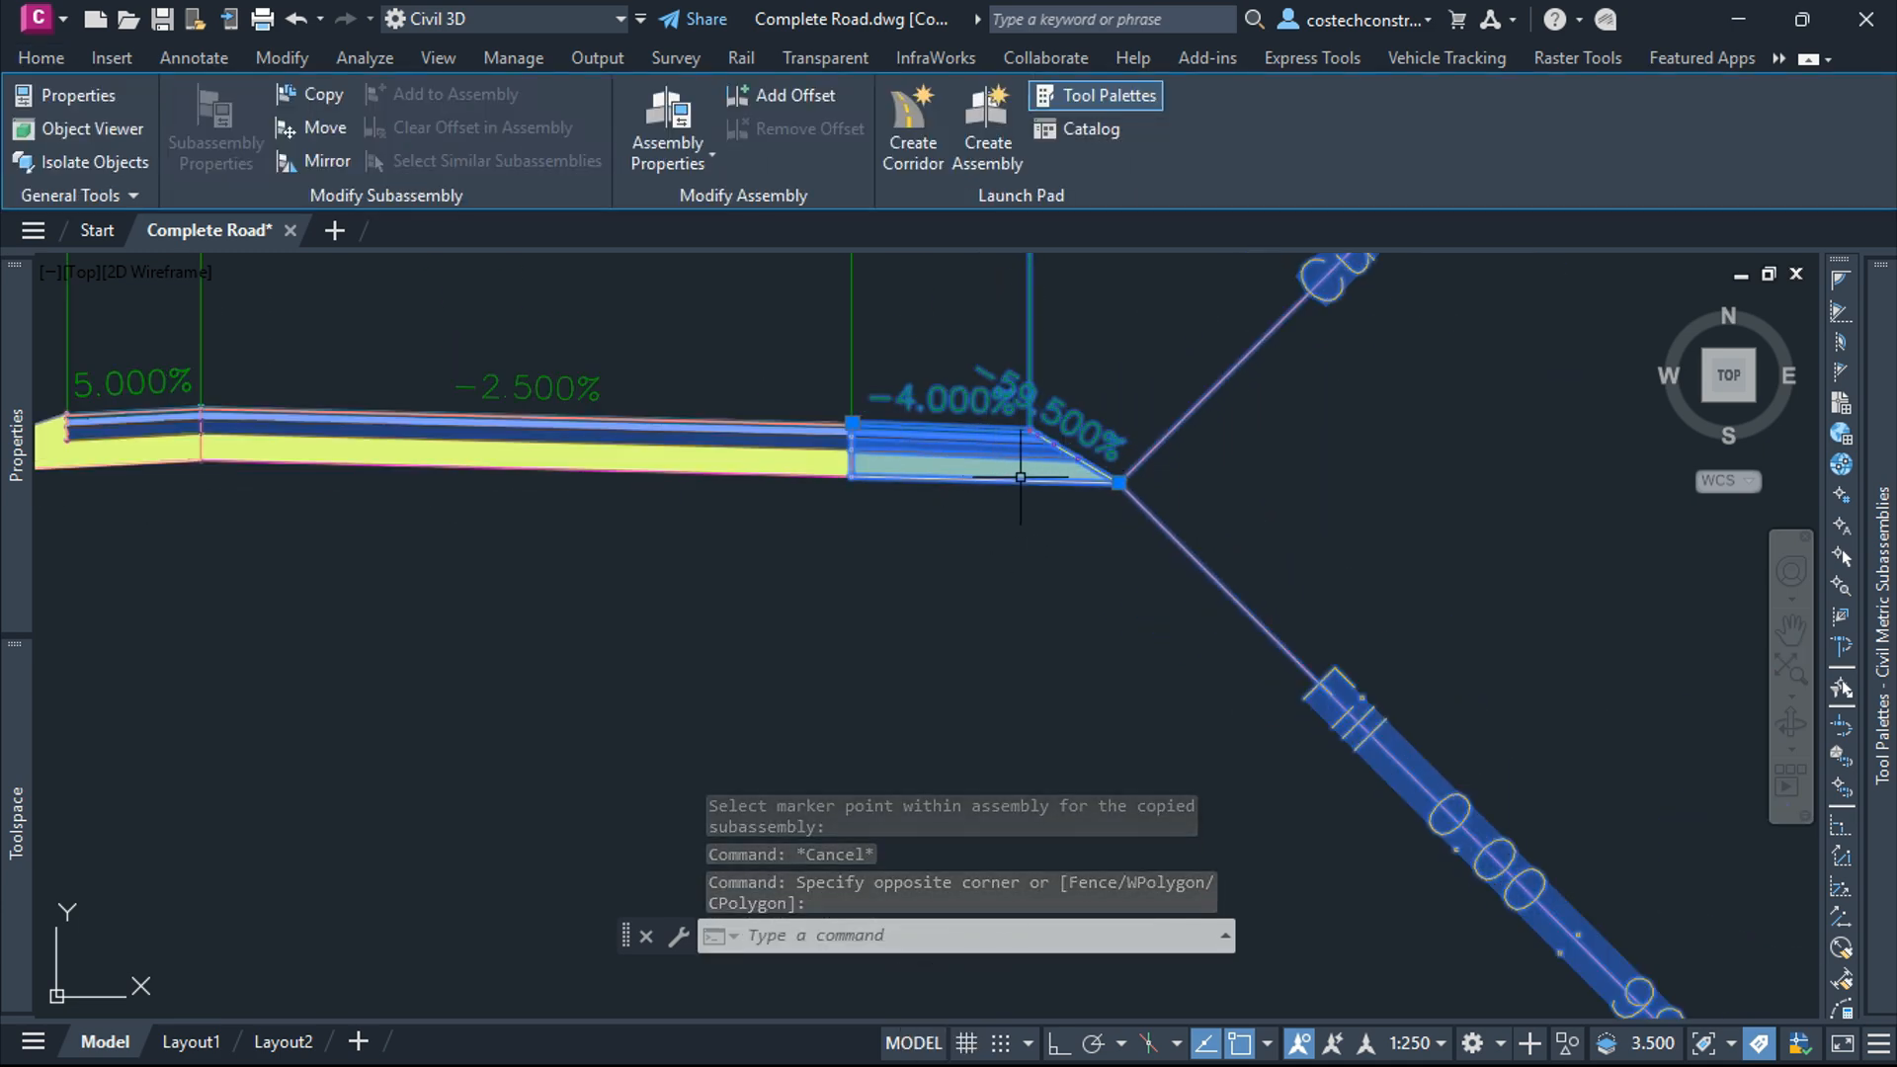
click(325, 161)
scroll(1505, 630, down, 6)
scroll(1007, 652, up, 10)
scroll(1085, 641, up, 4)
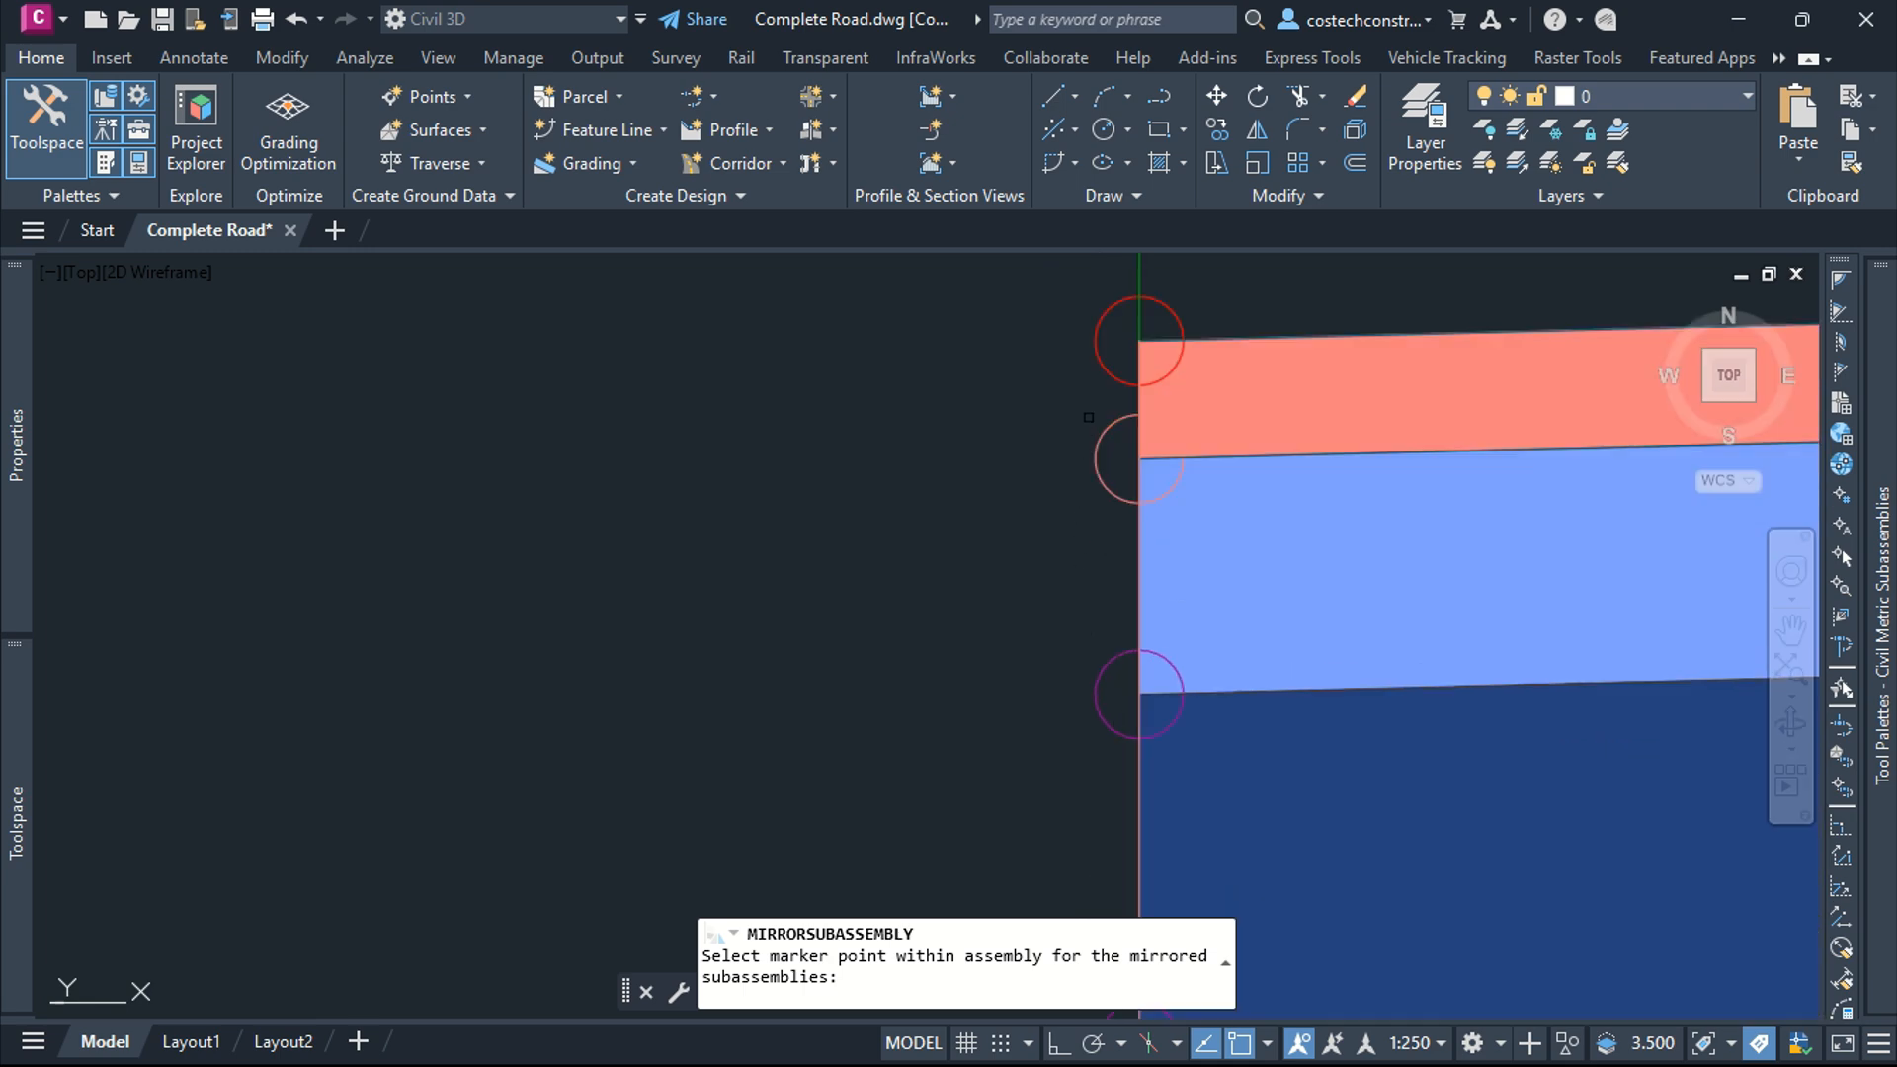
click(1102, 371)
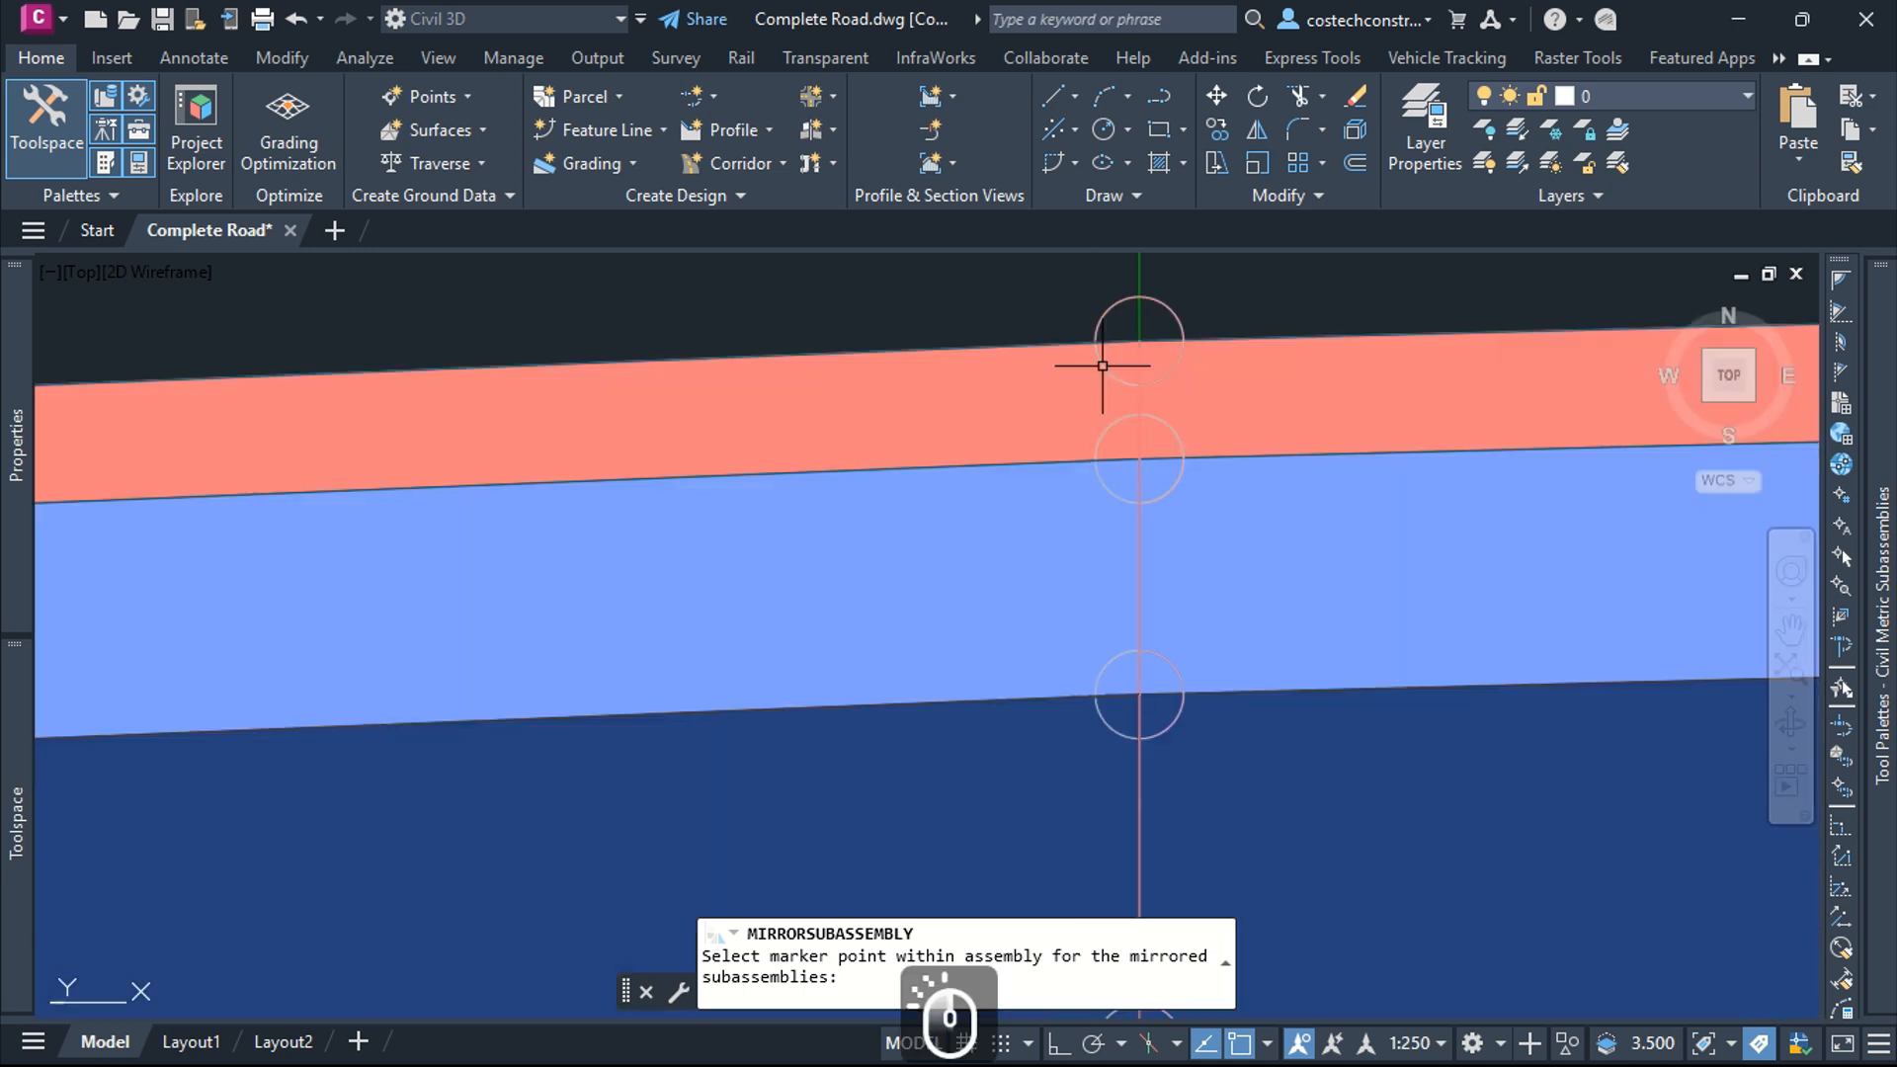
scroll(1160, 595, down, 6)
scroll(1166, 594, down, 6)
key(Escape)
scroll(800, 397, down, 3)
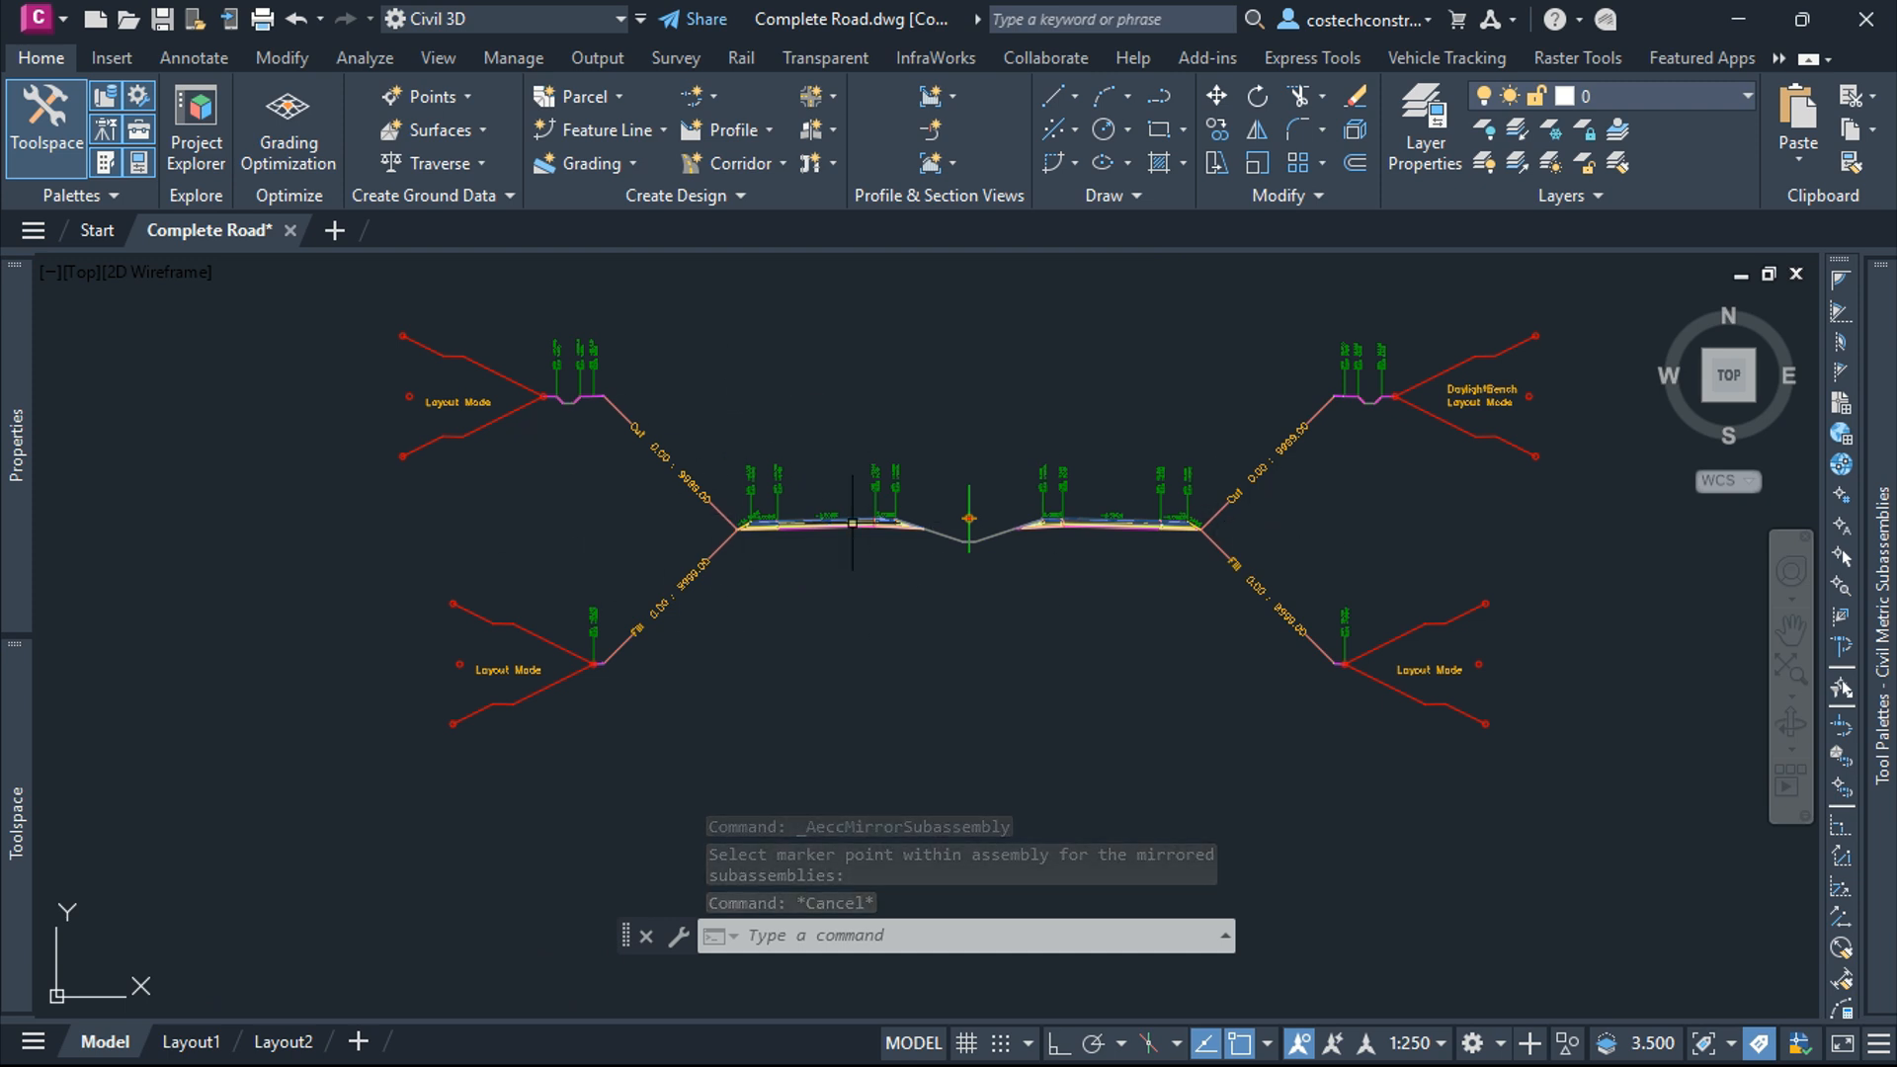
Set the mirrored left shoulder's Use Superelevation Slope parameter to Left Outside Shoulder
scroll(971, 558, up, 2)
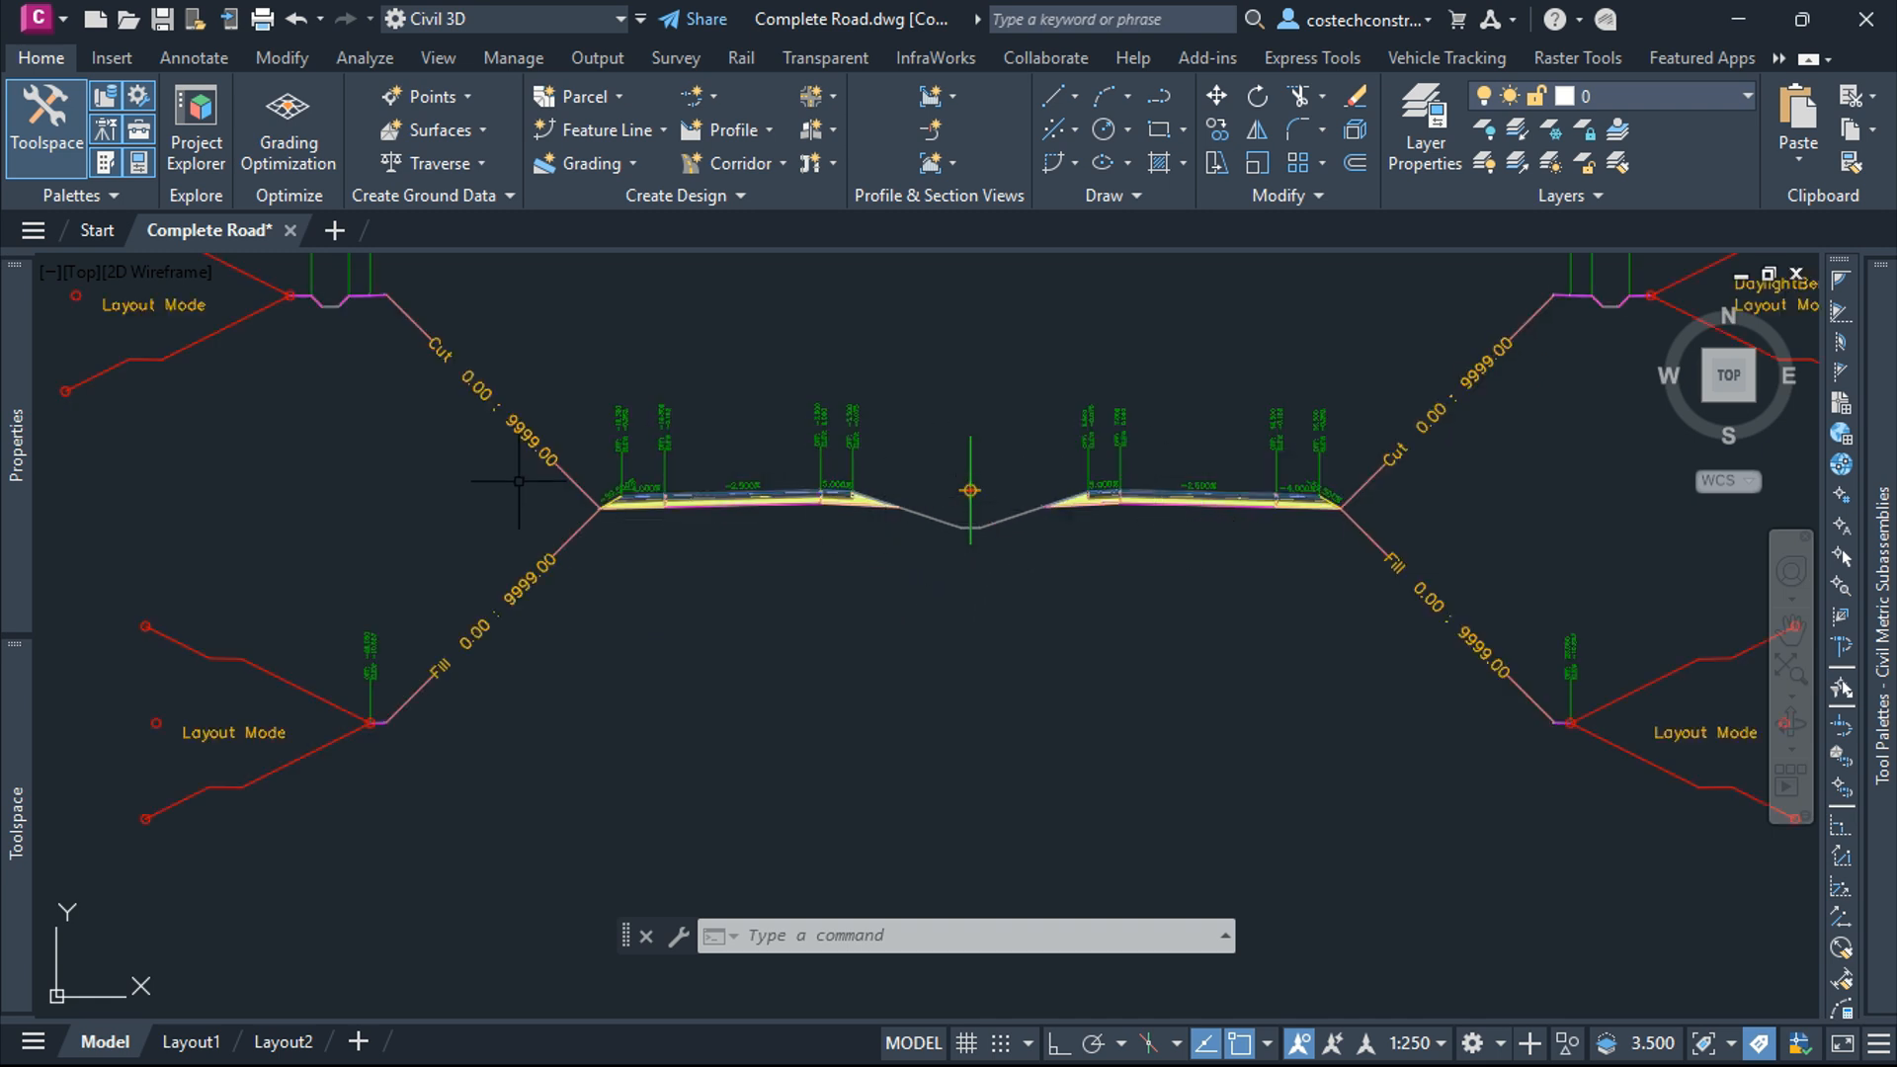
scroll(607, 502, up, 5)
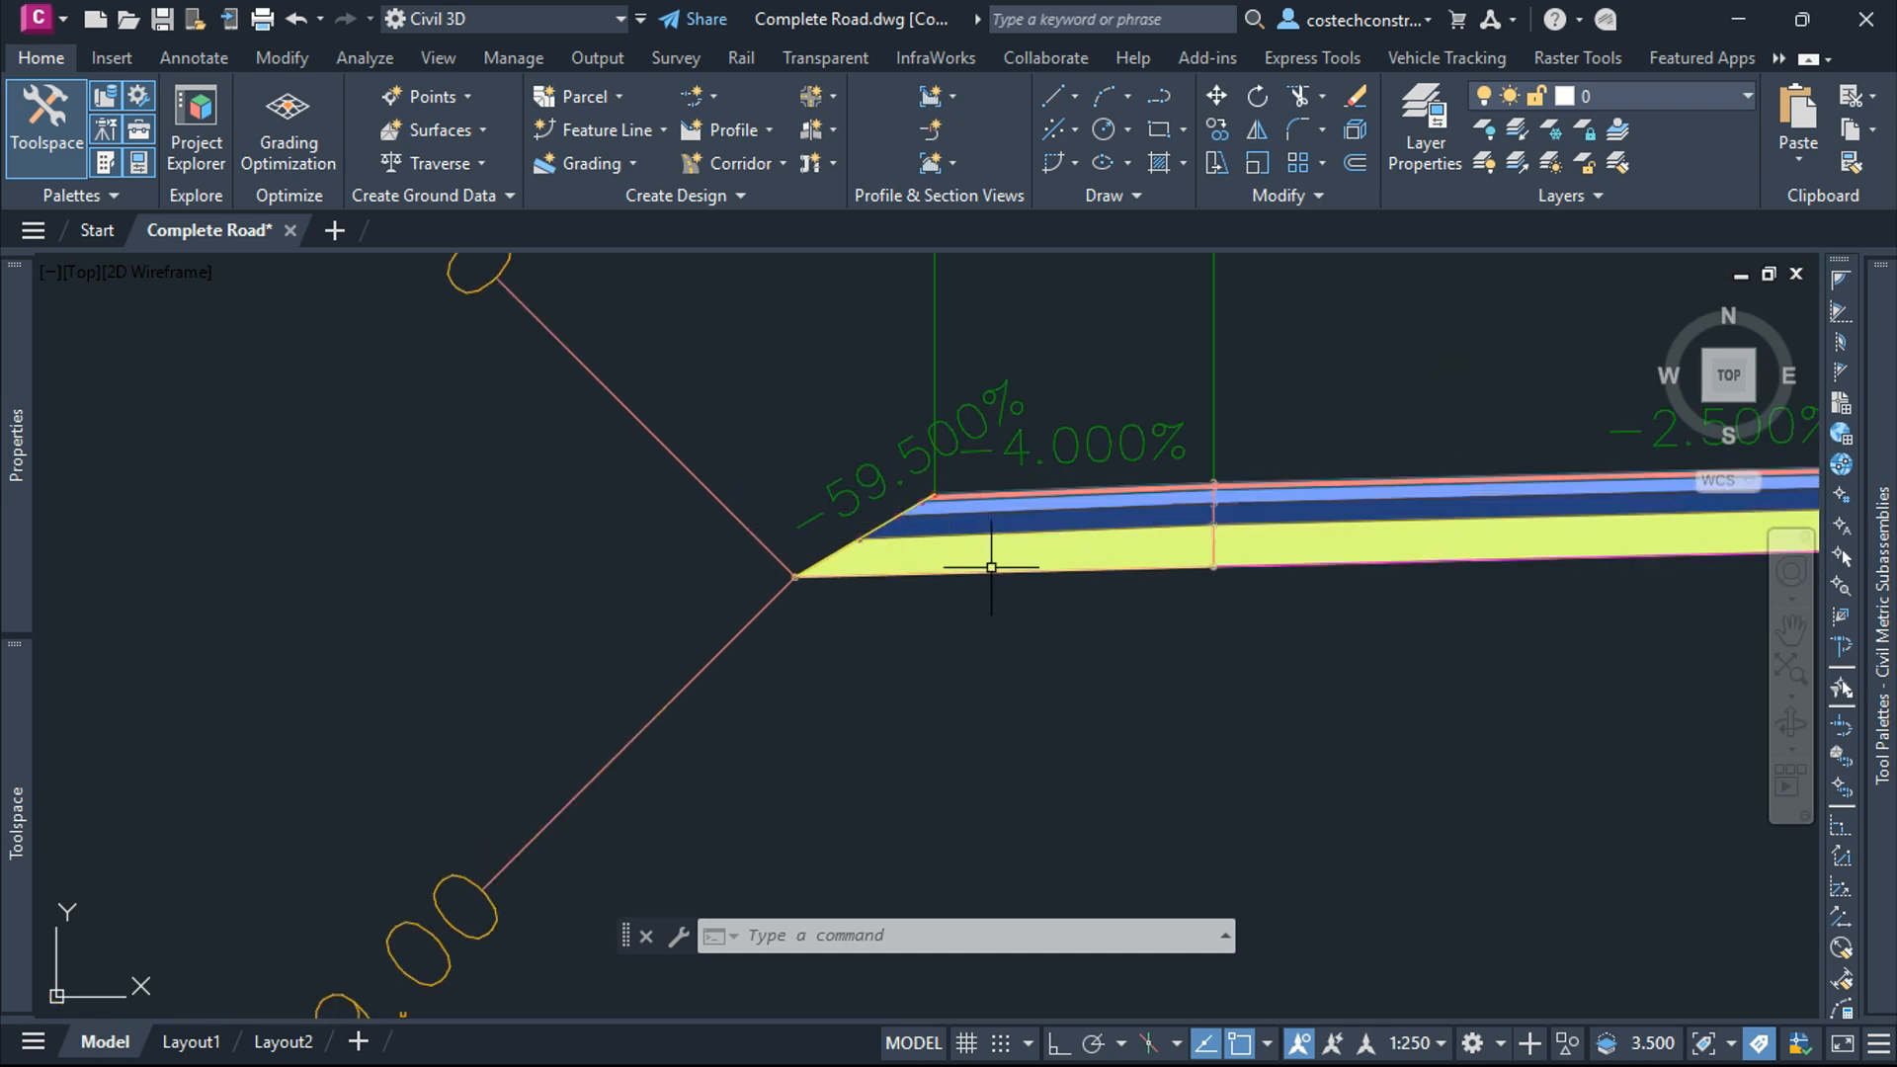
click(1025, 523)
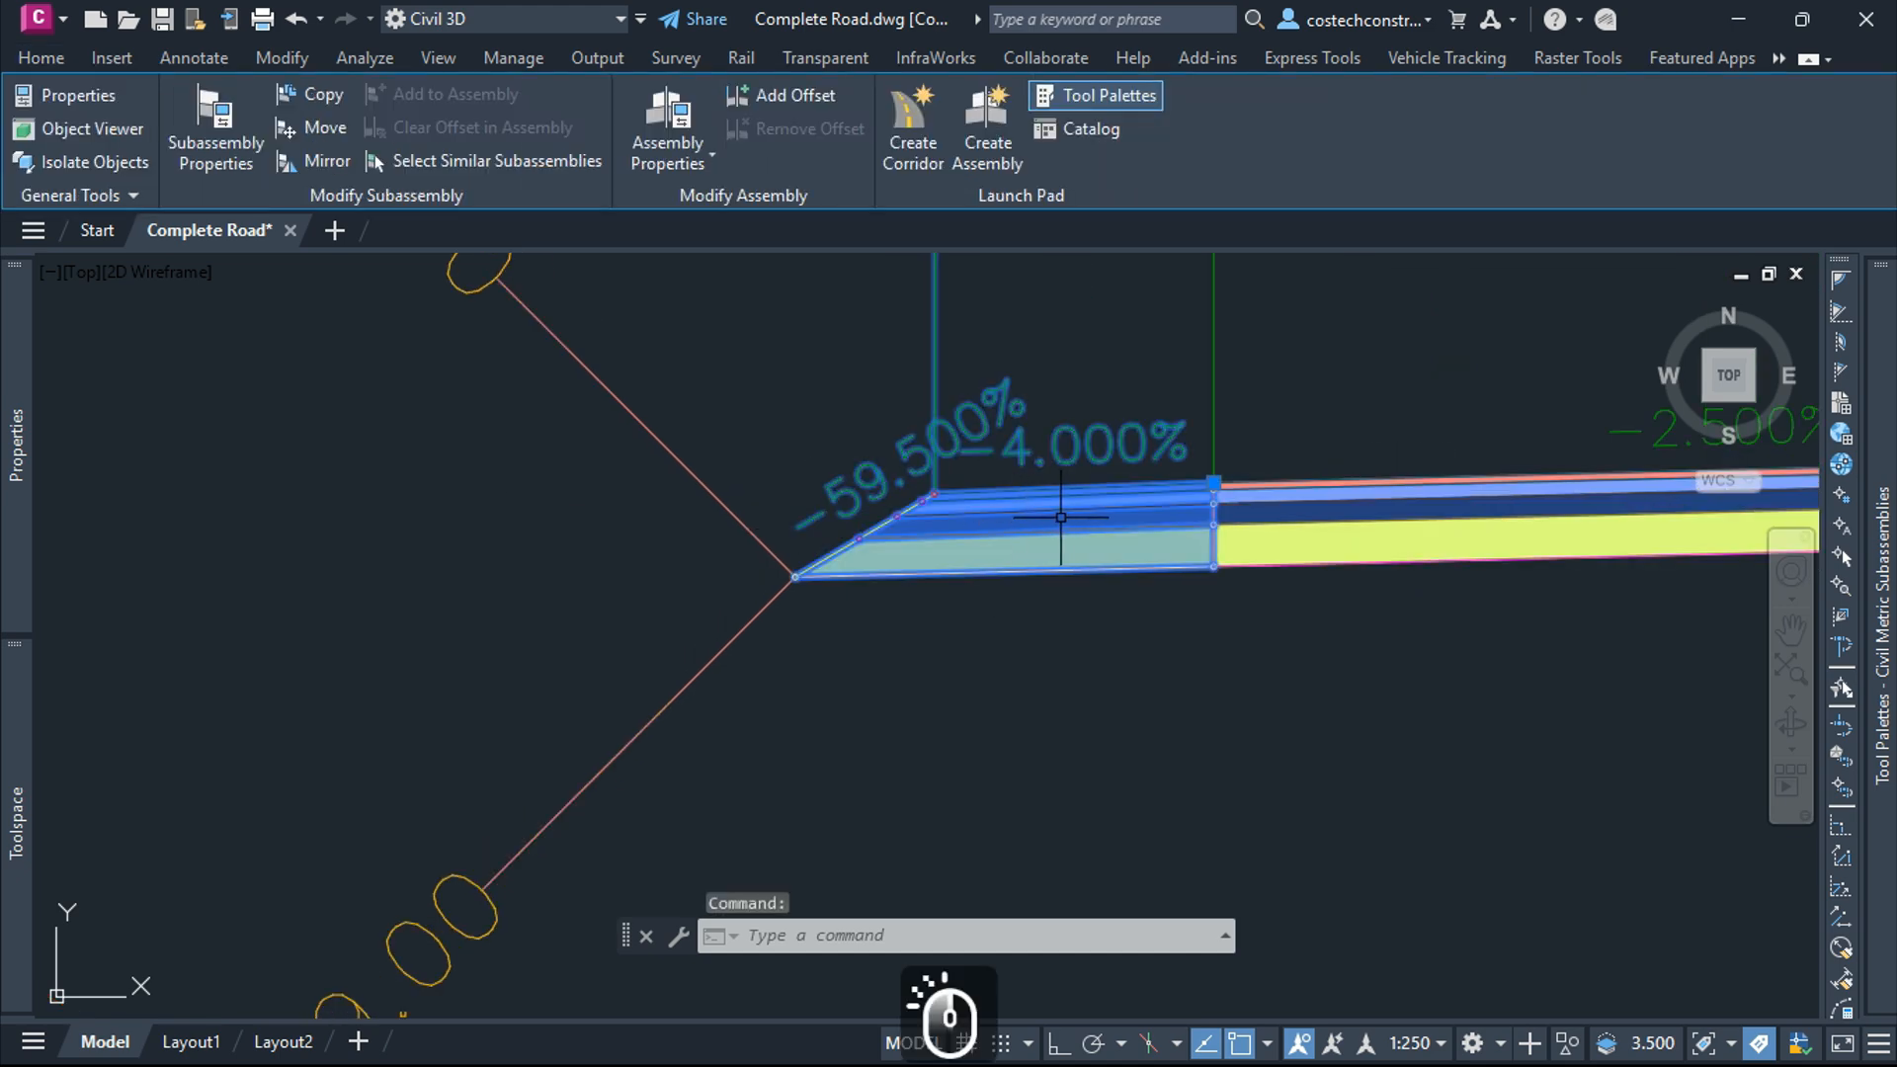
click(213, 128)
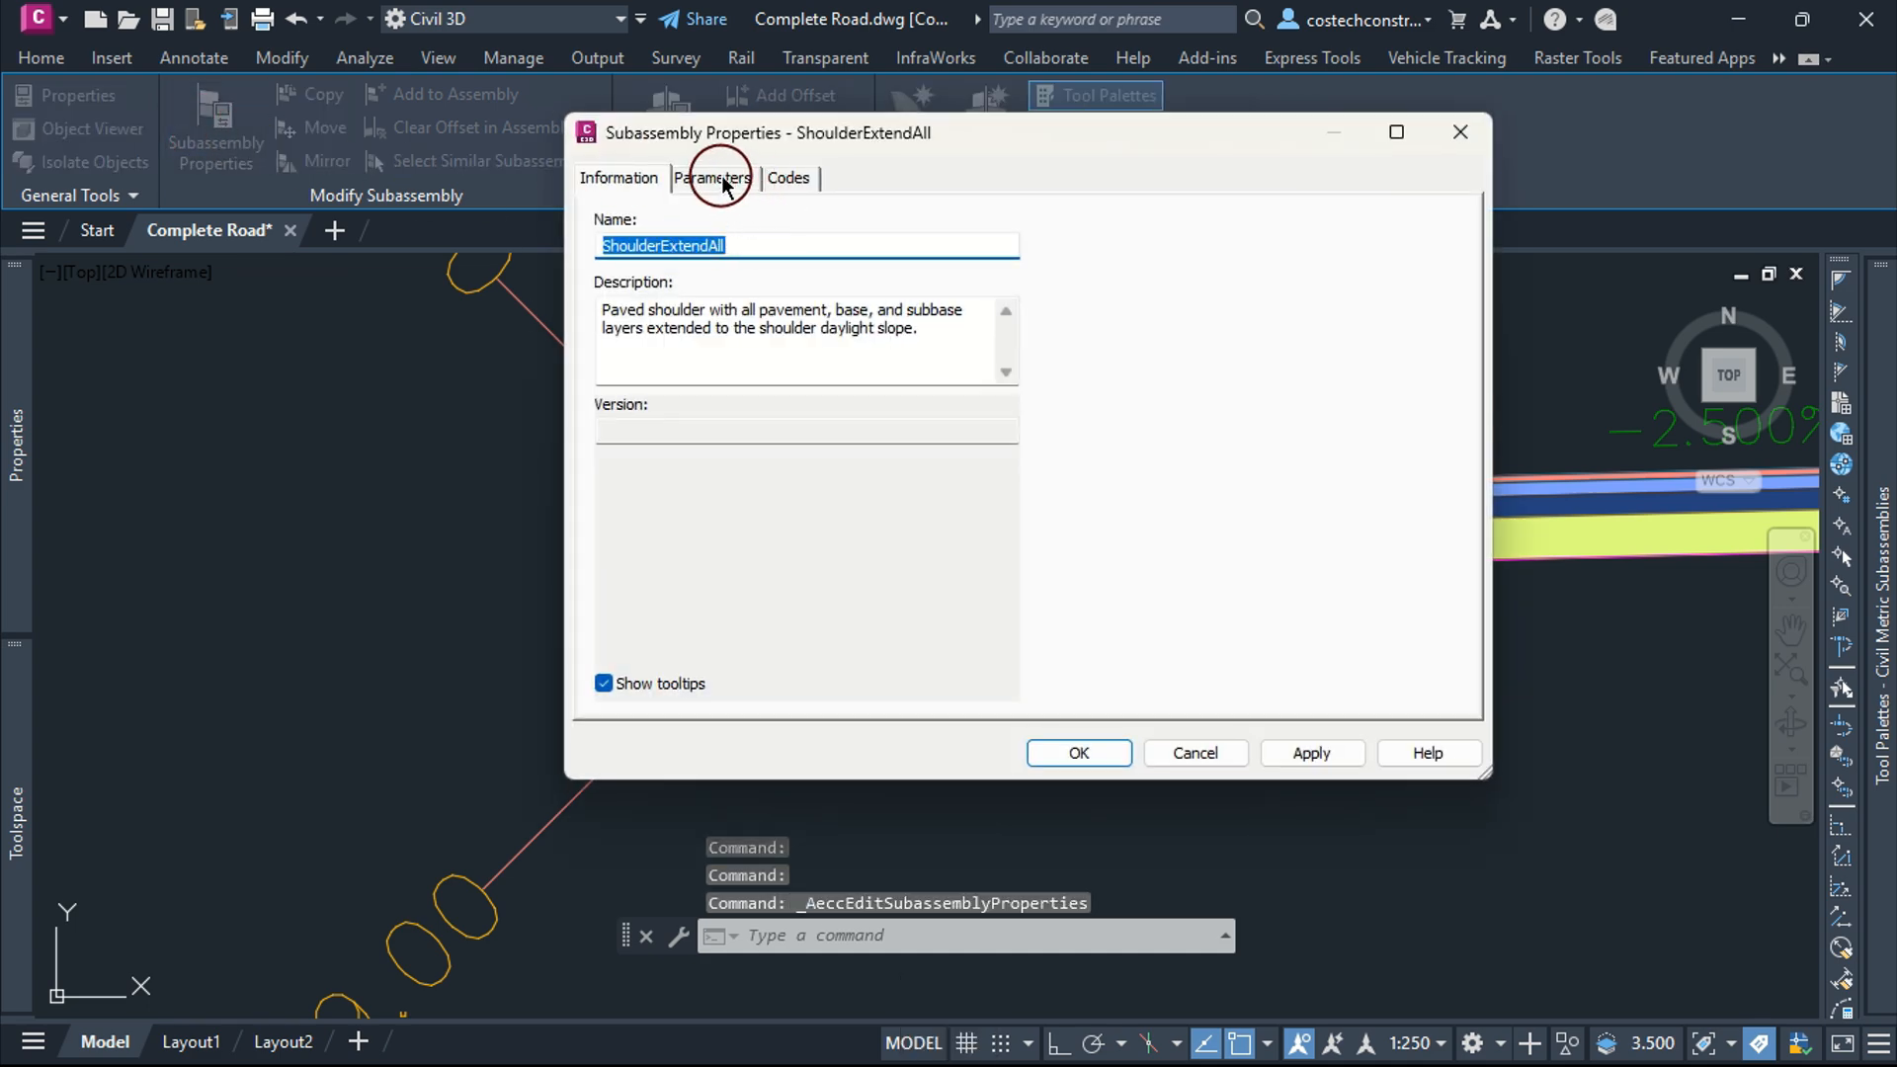
click(720, 179)
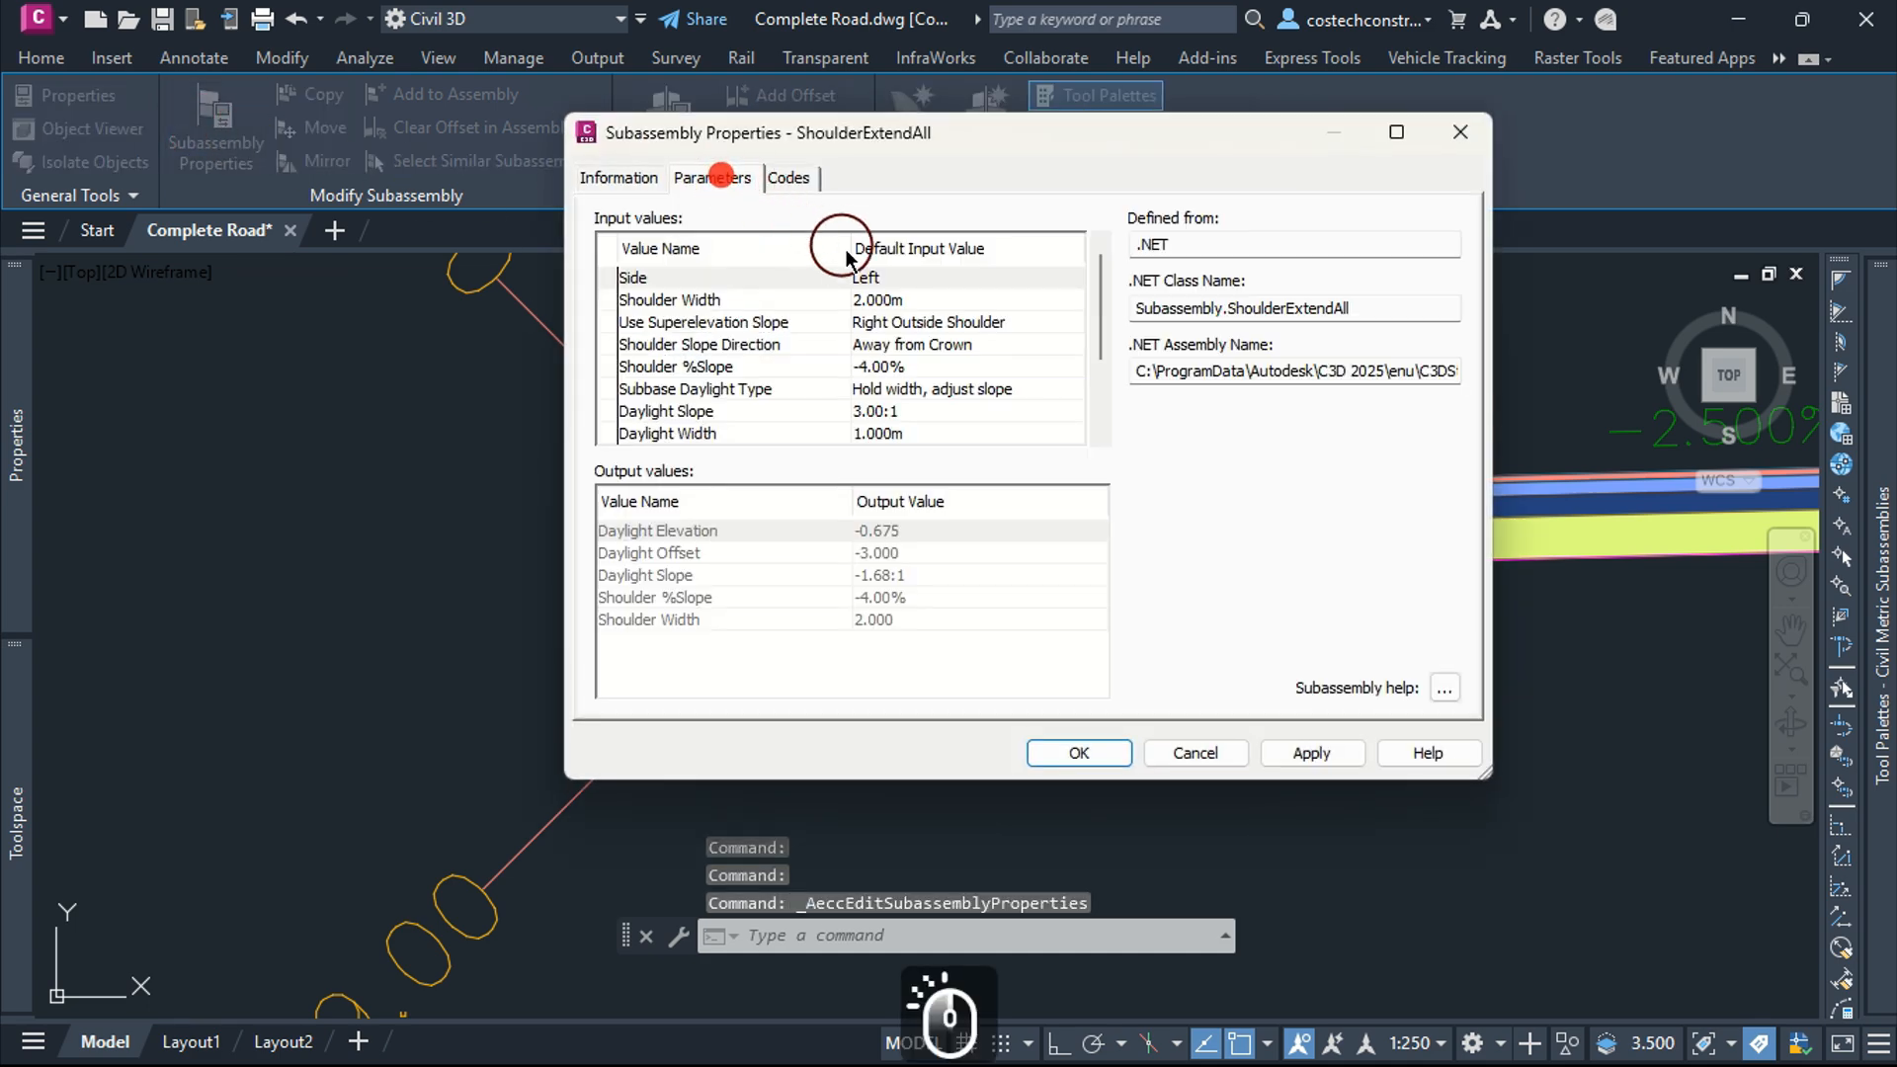
double_click(929, 322)
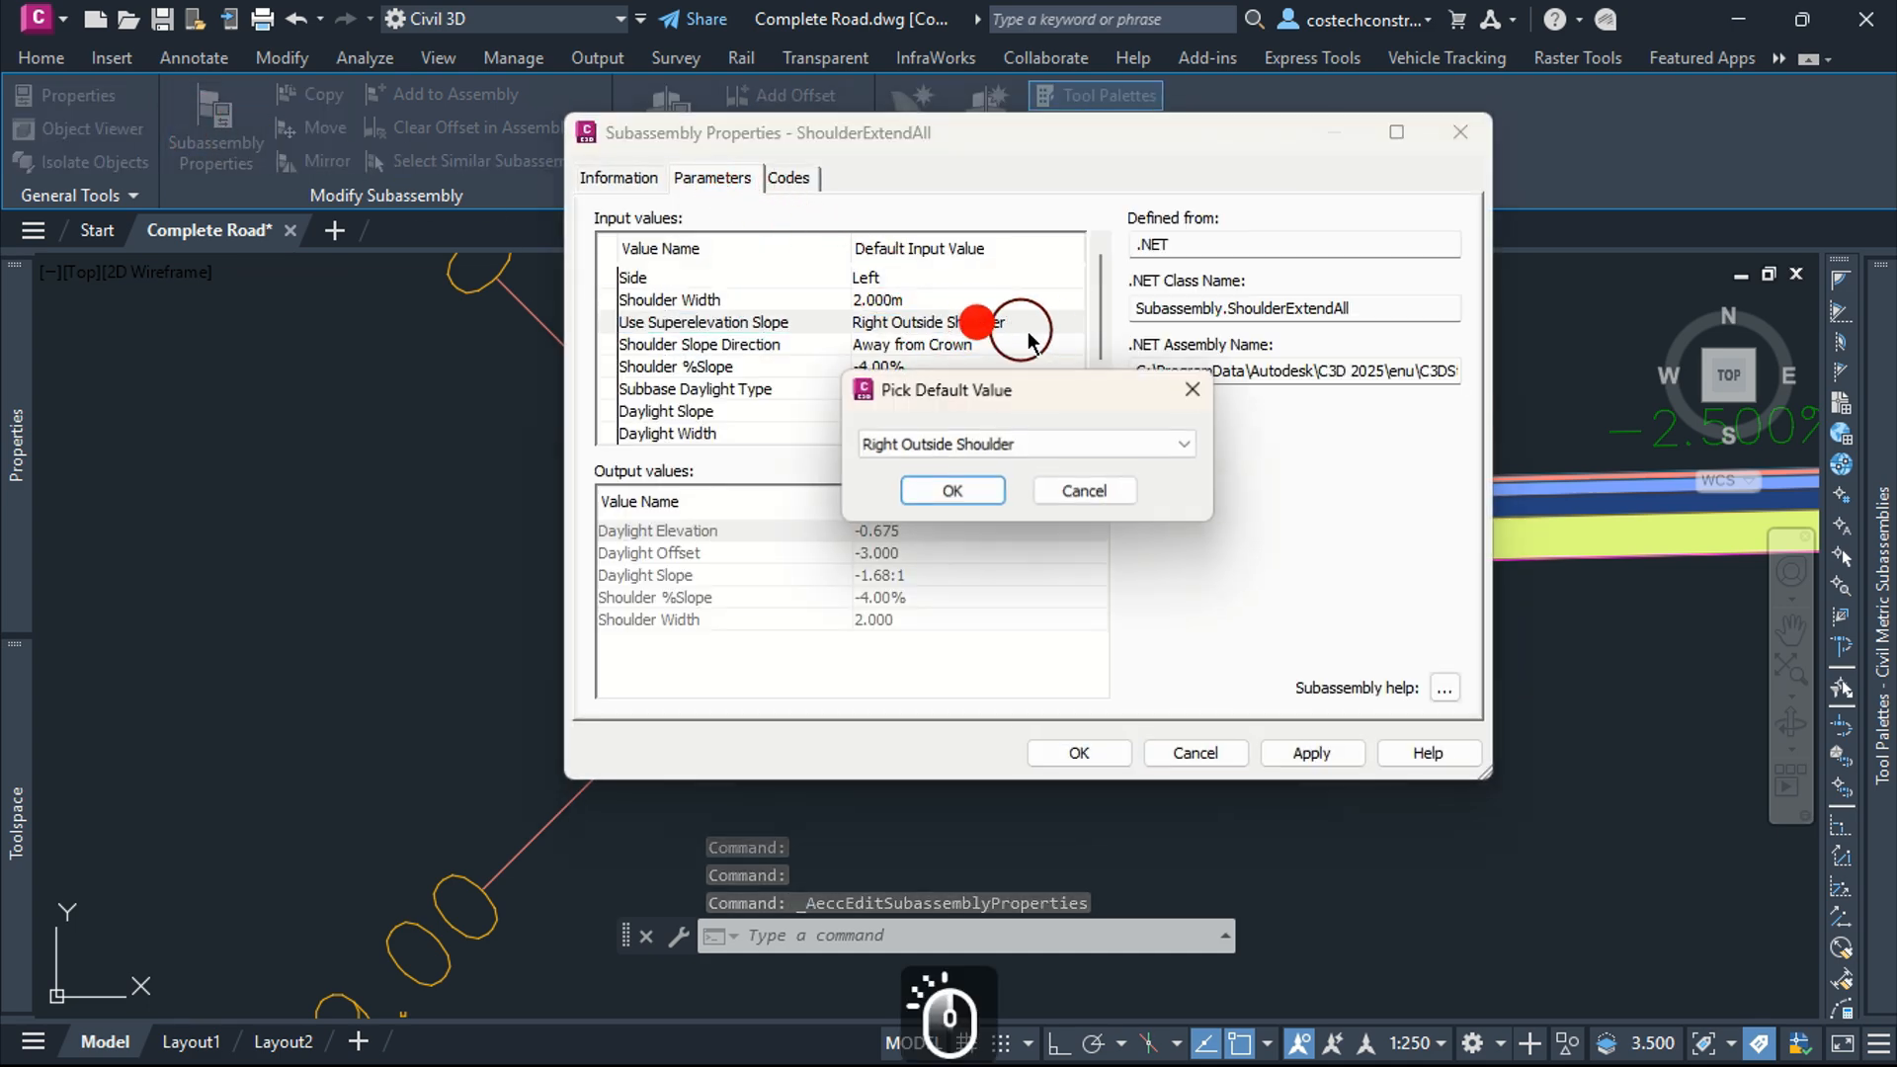
click(1027, 441)
click(945, 494)
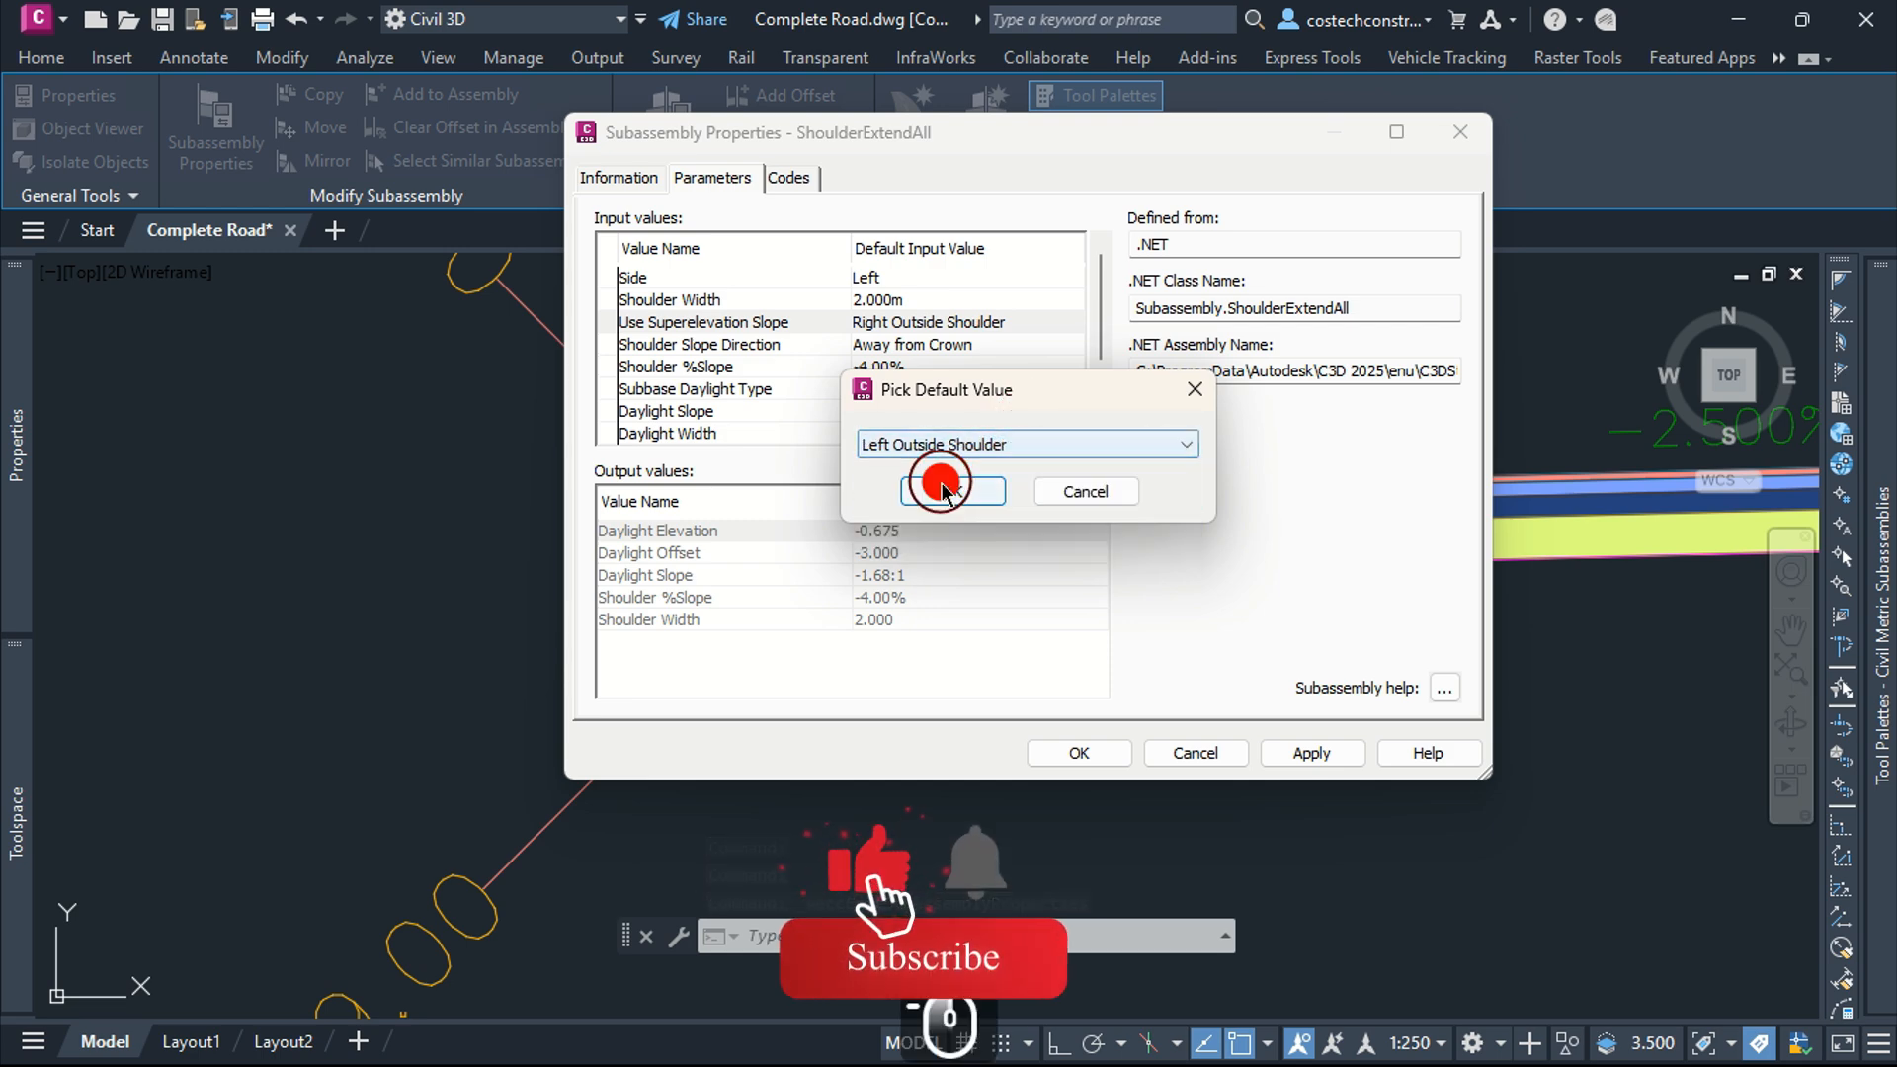
click(948, 491)
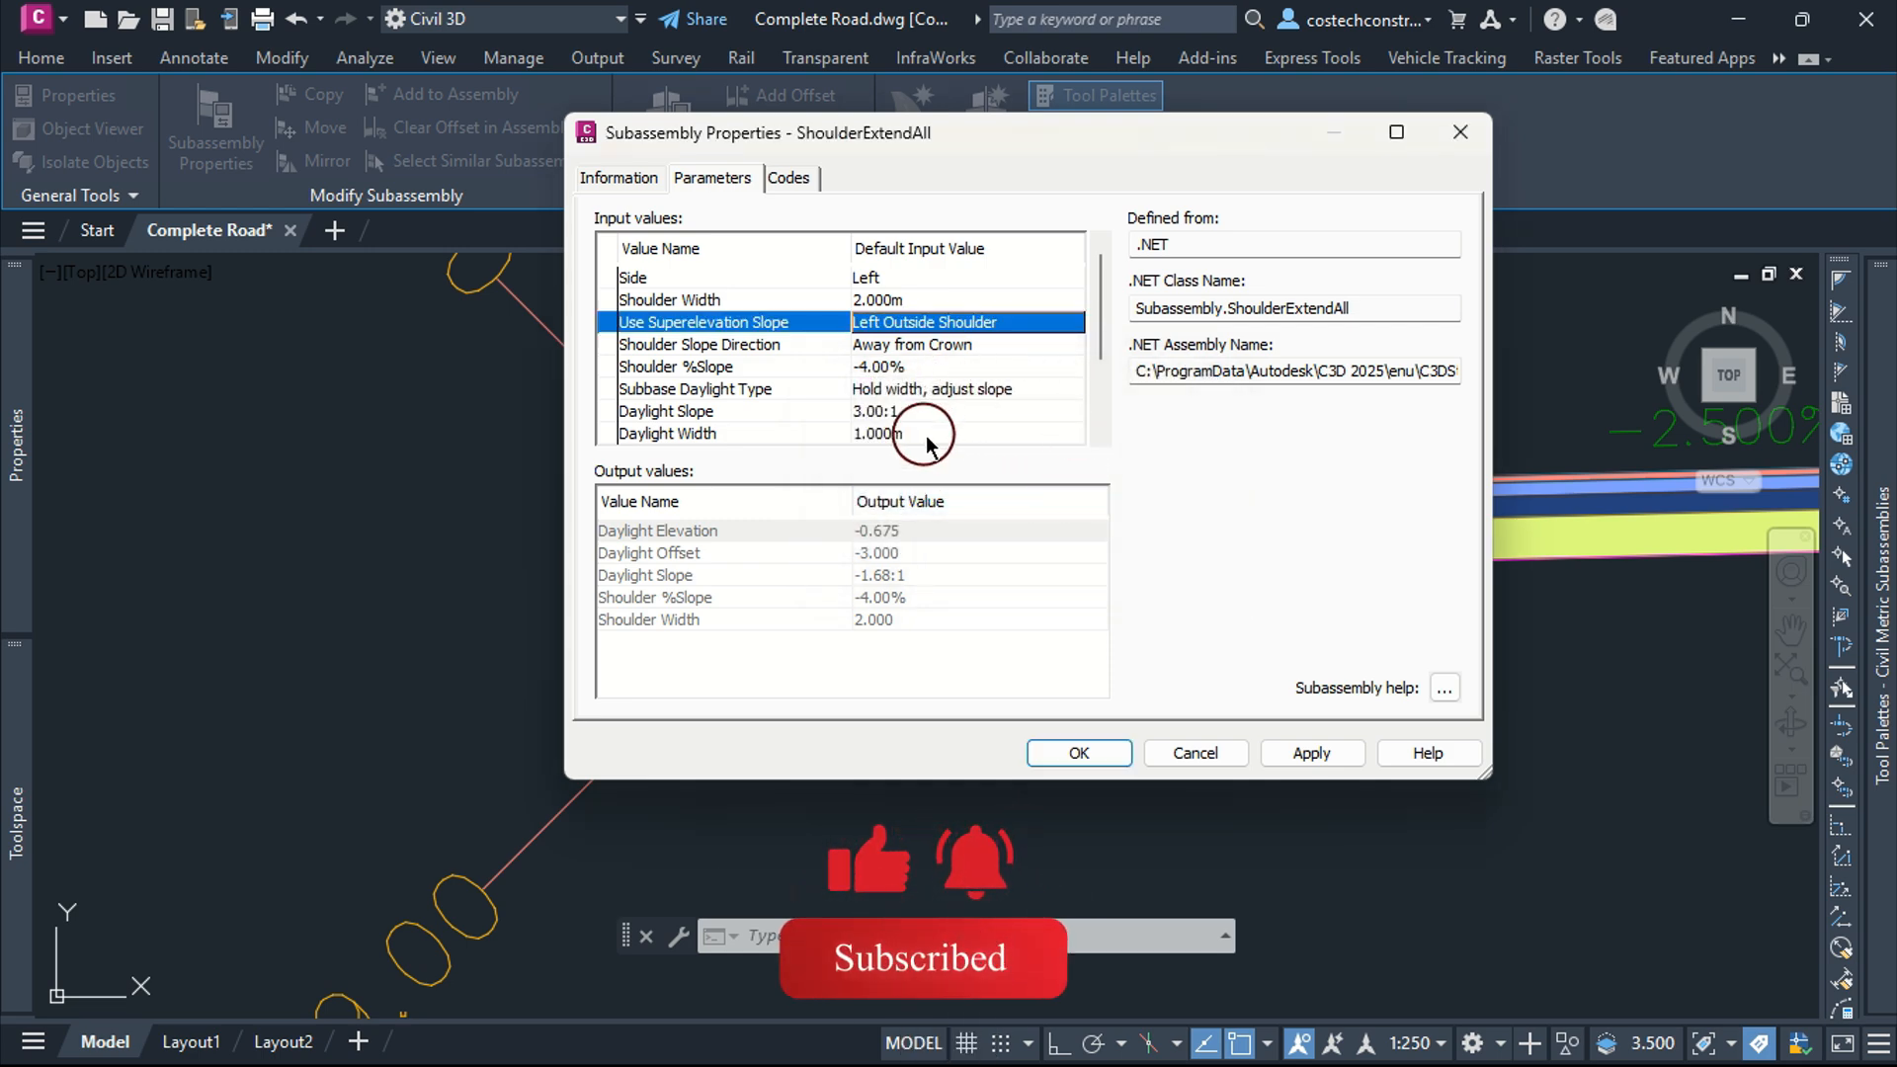
scroll(998, 366, down, 2)
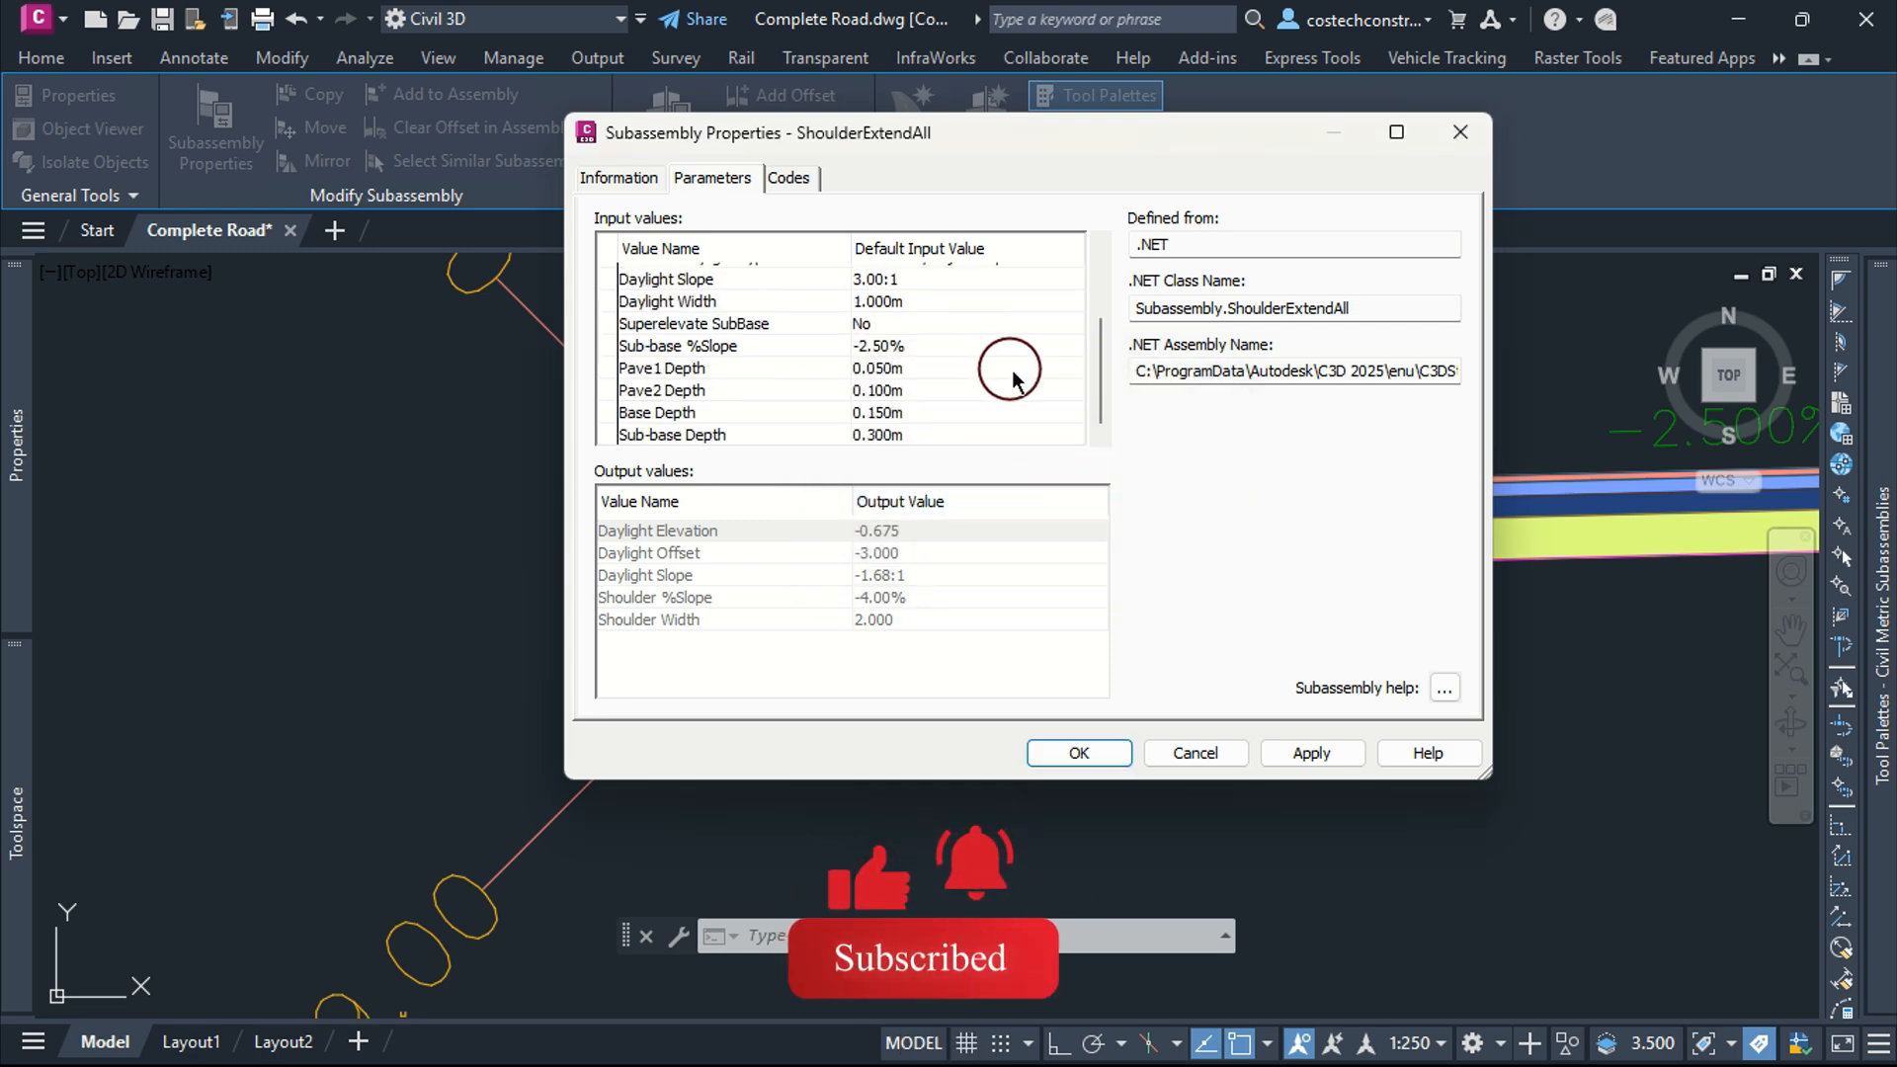
Apply the mirrored left shoulder's parameters, close the subassembly properties and deselect the shoulder
click(1339, 748)
click(1079, 753)
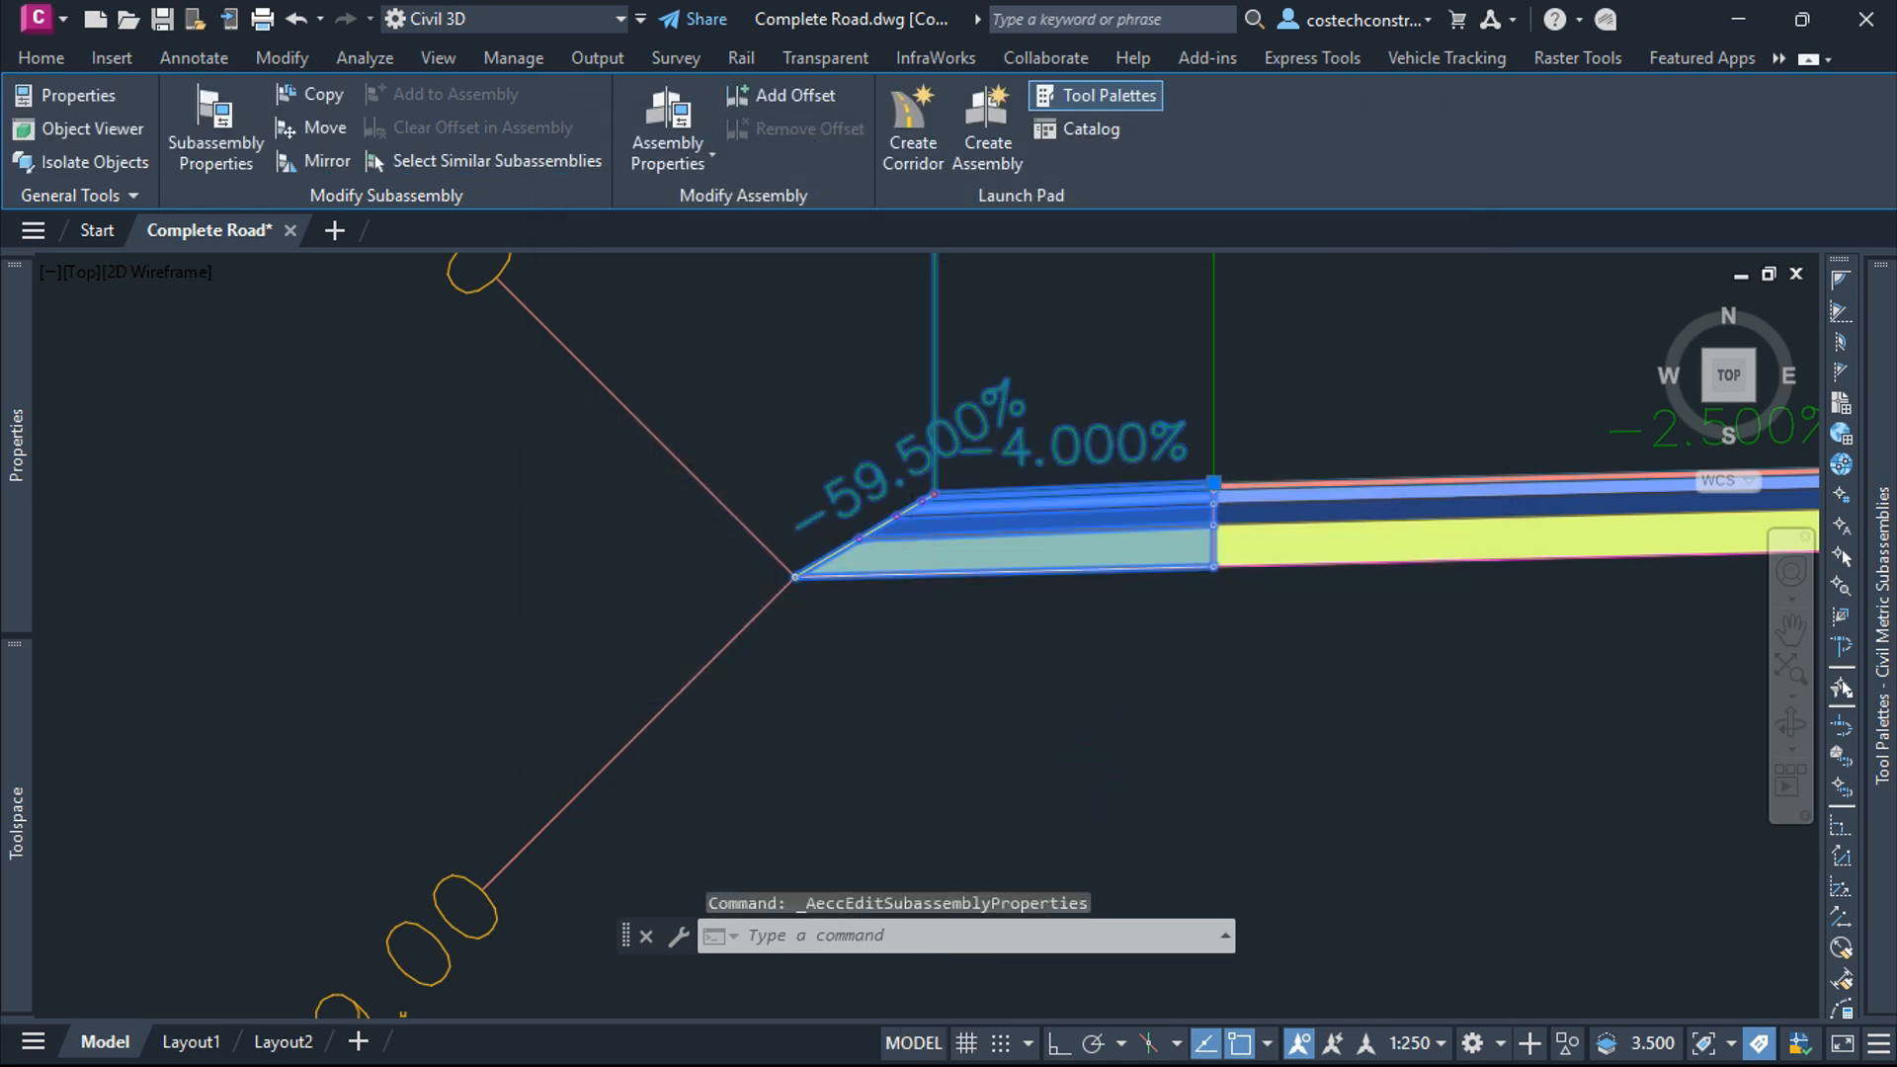
scroll(819, 548, down, 5)
scroll(825, 538, up, 1)
key(Escape)
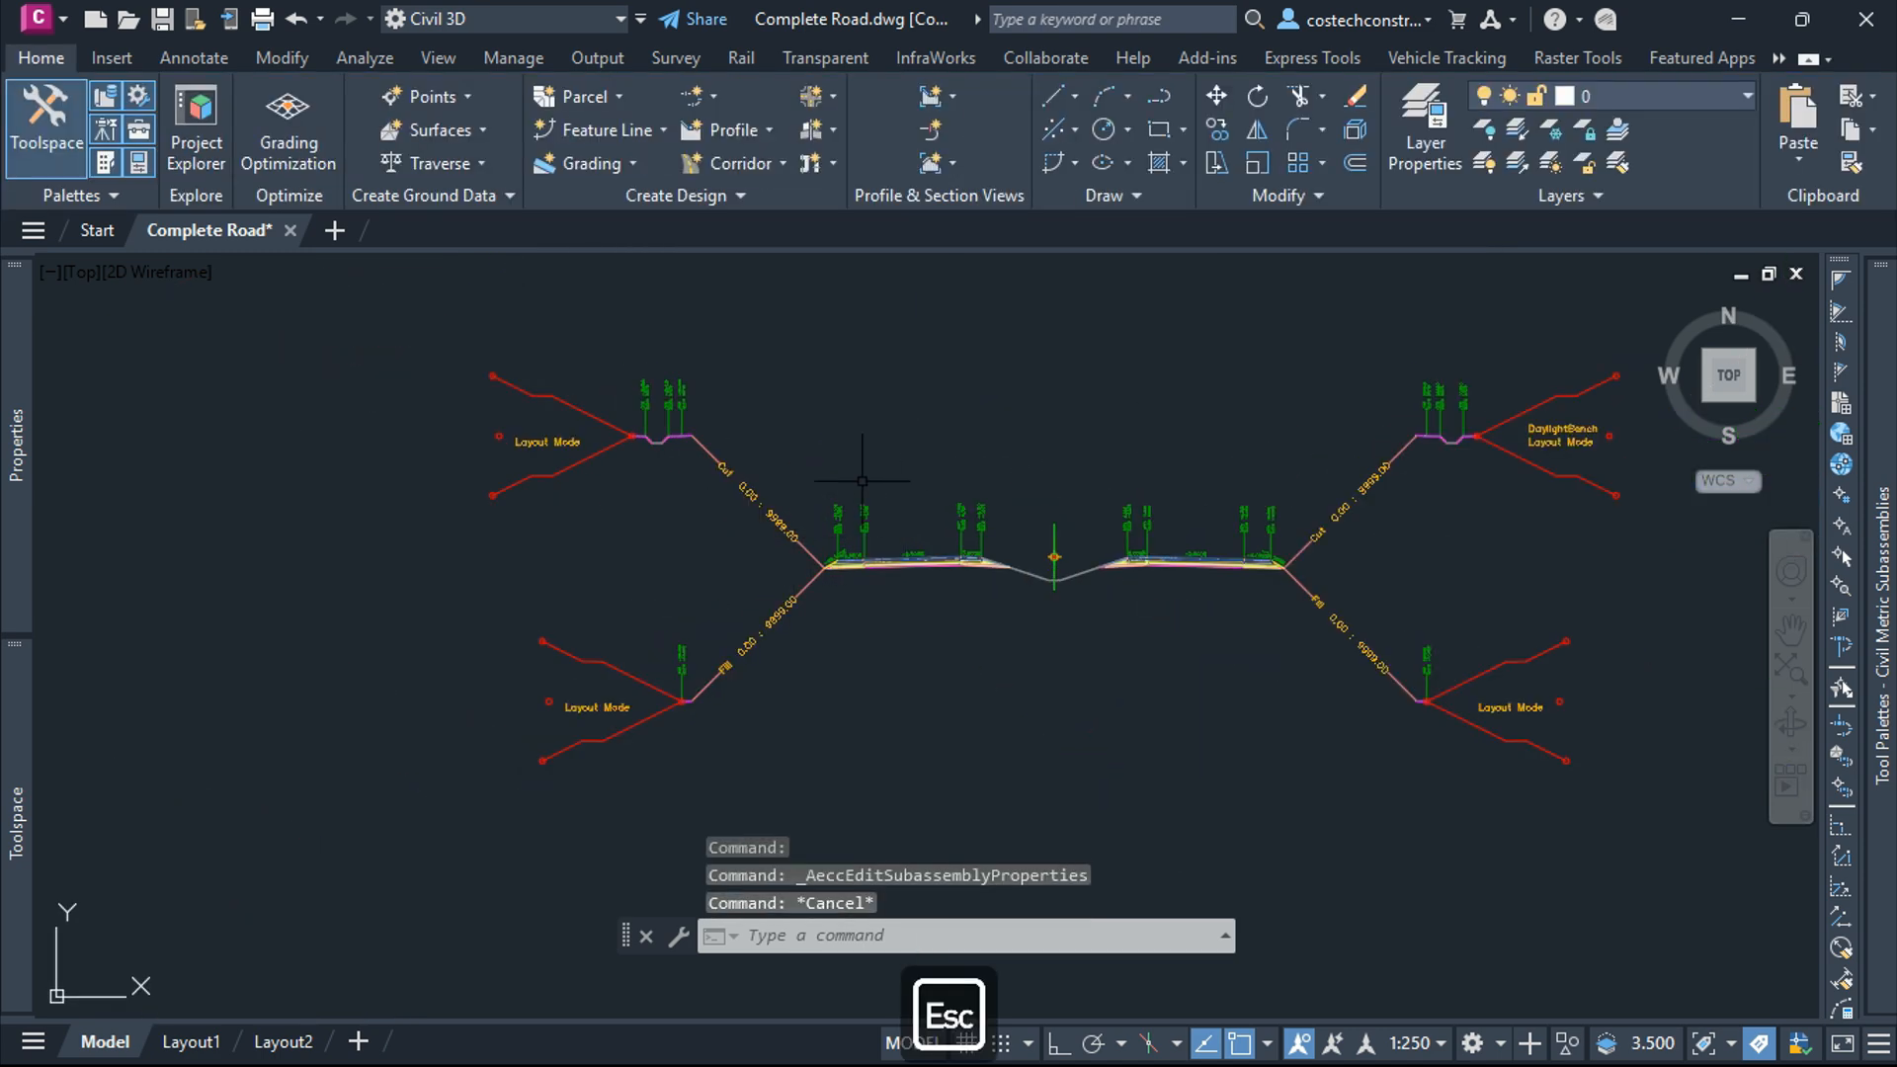
Check the Side parameter of the mirrored left cut slope in its properties
scroll(708, 469, up, 1)
scroll(708, 469, up, 1)
scroll(708, 469, down, 3)
click(780, 509)
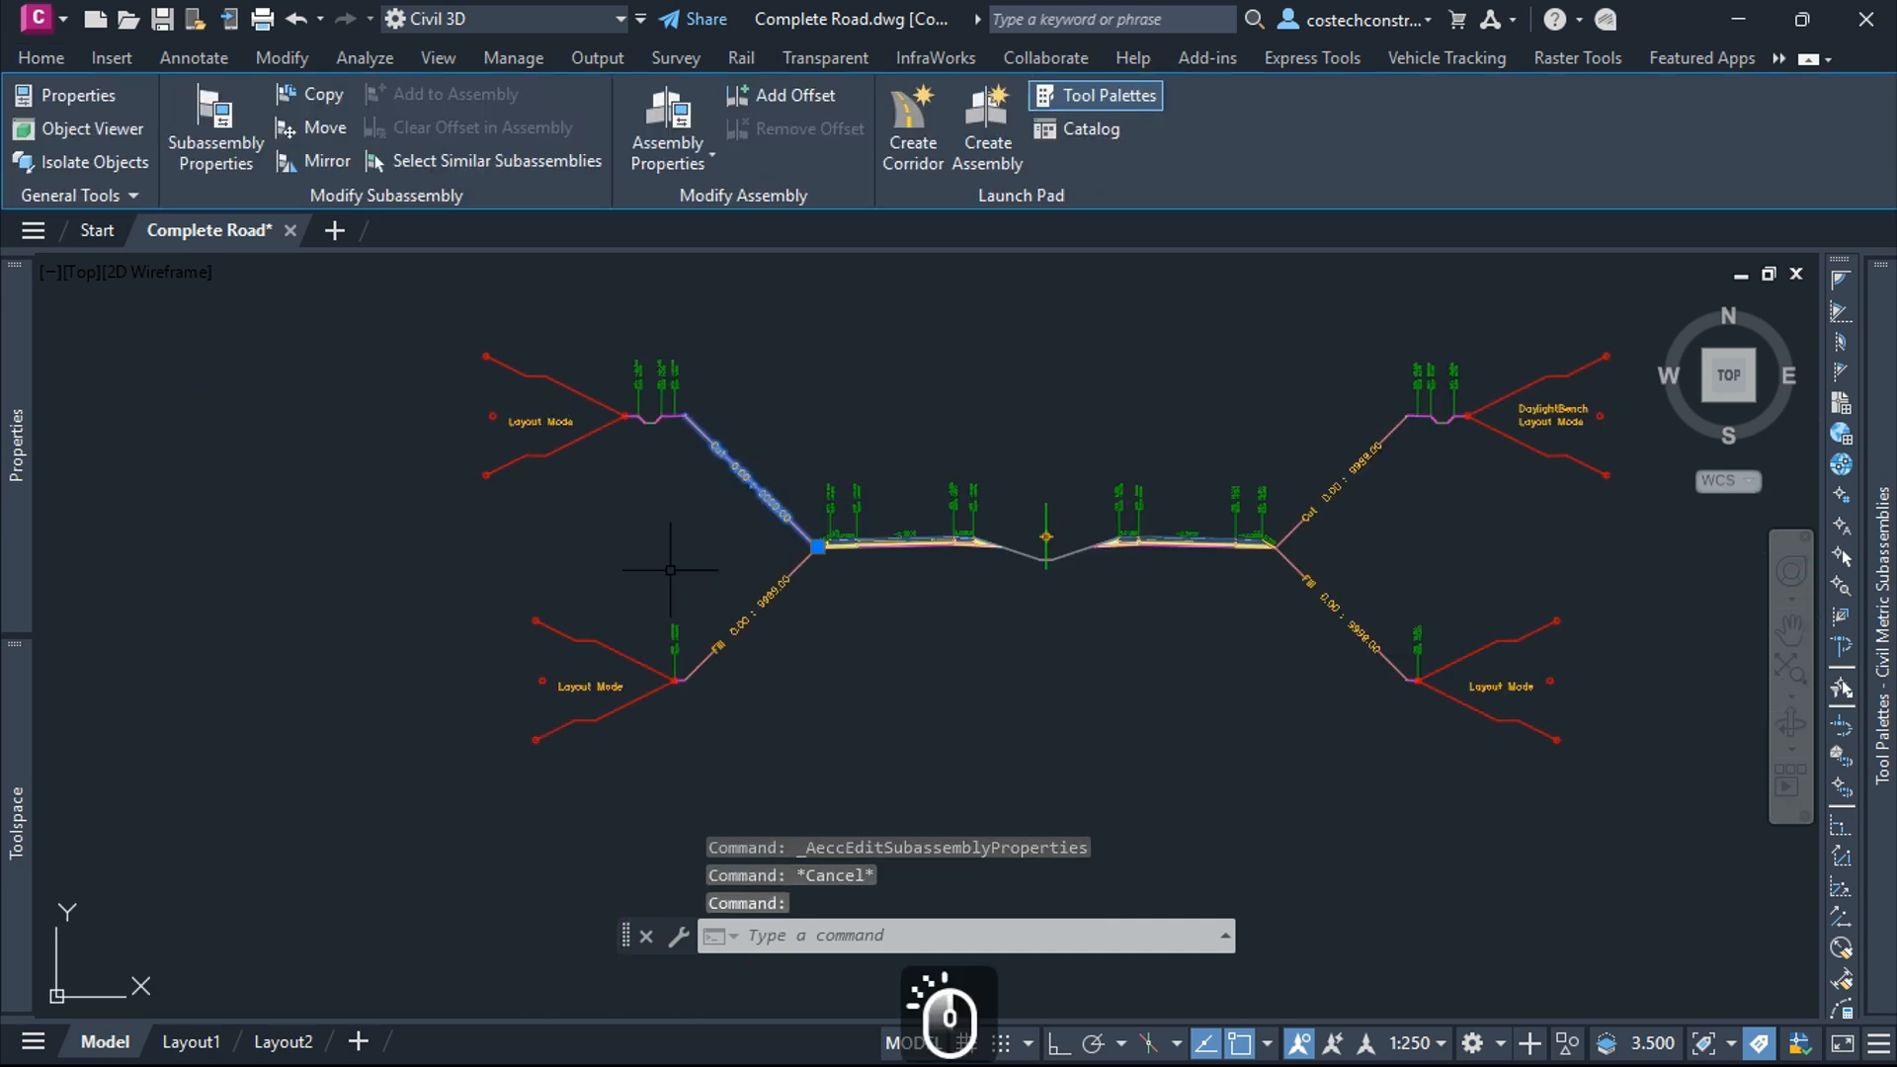
mouse_move(15, 415)
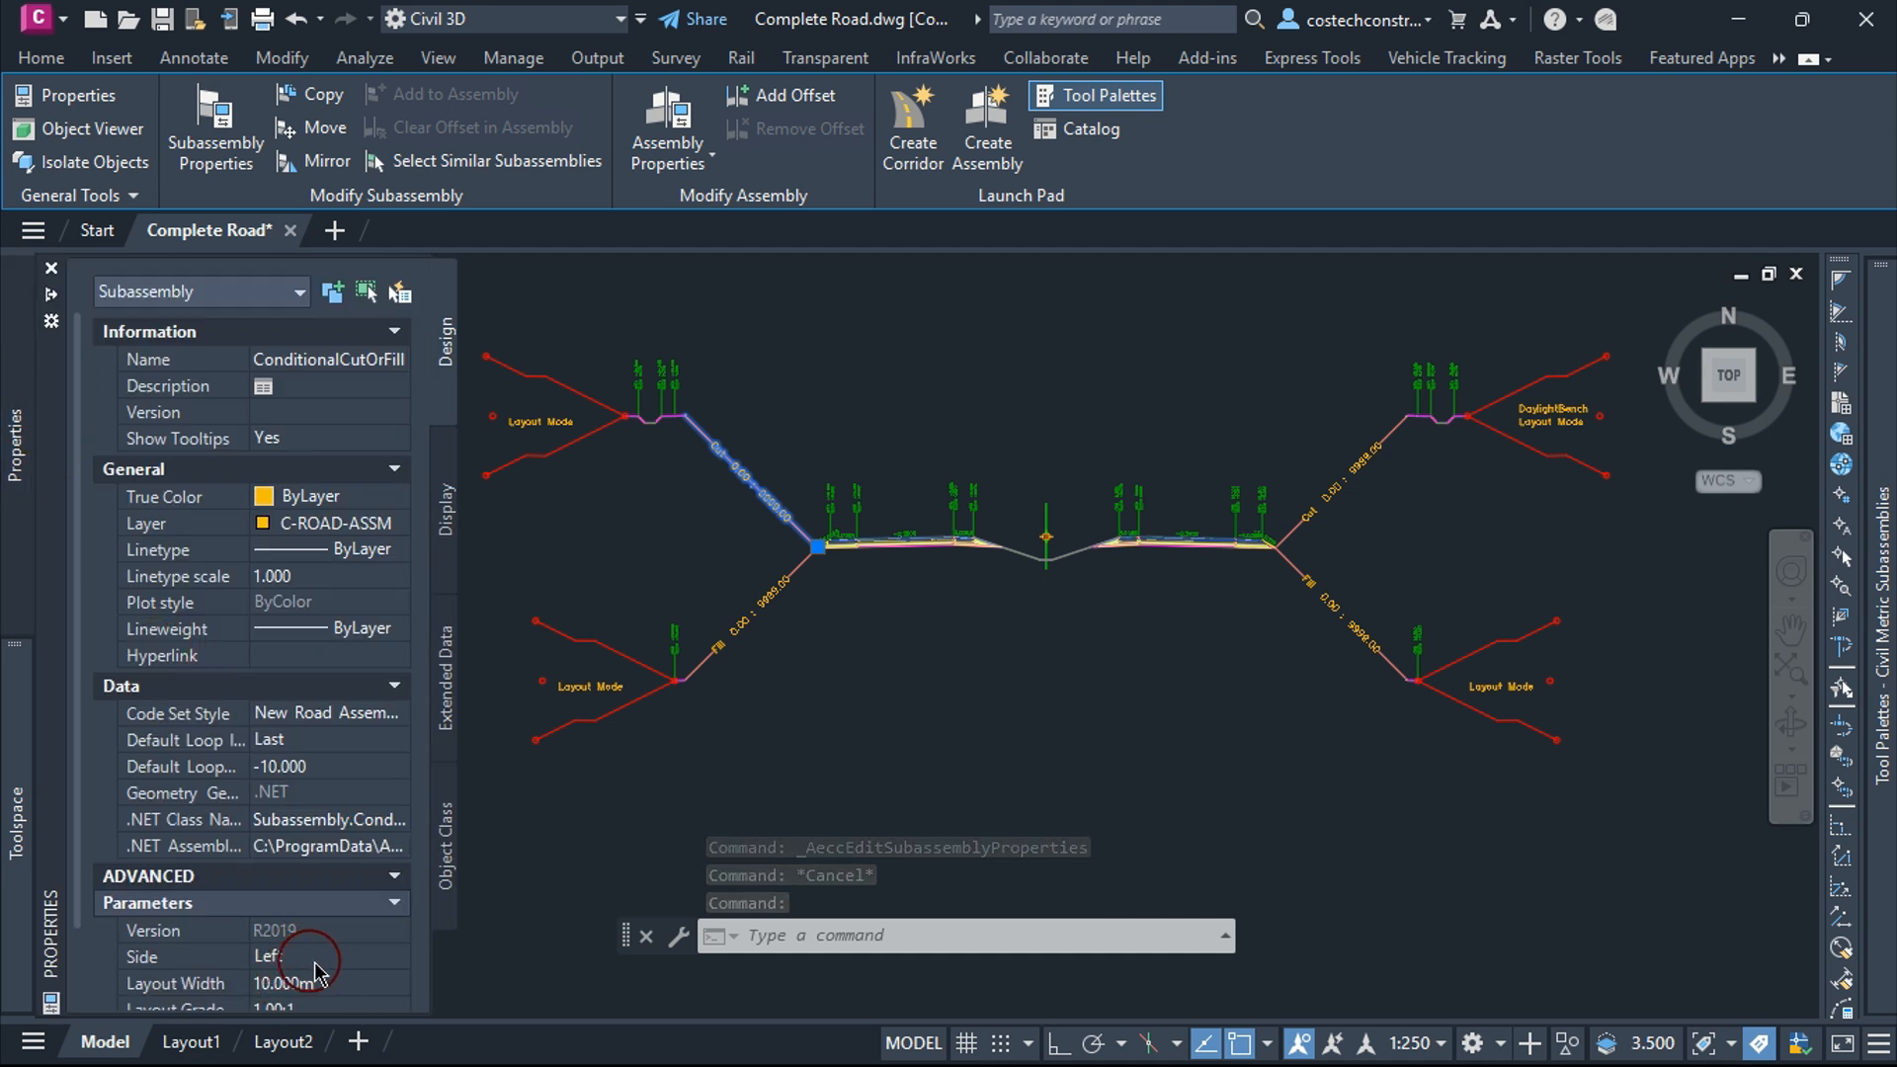
key(Escape)
key(Escape)
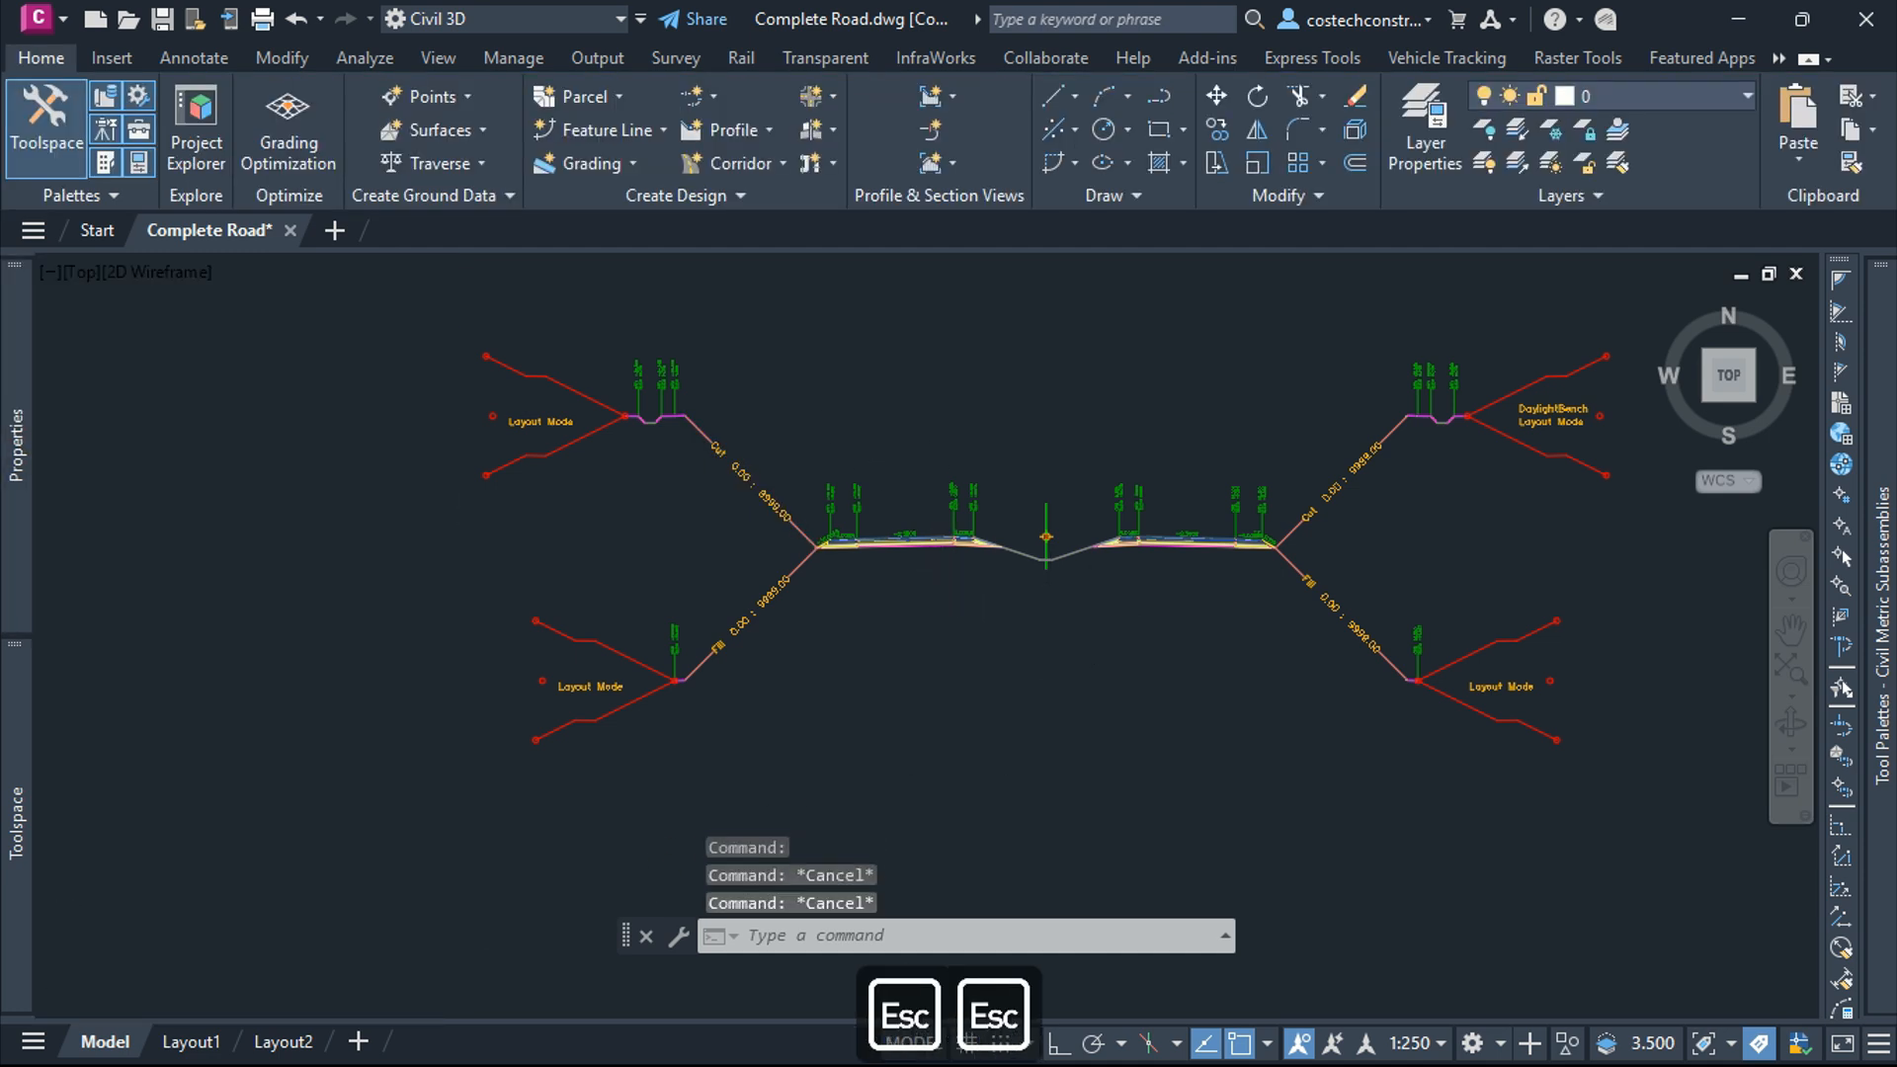
Copy the entire road assembly with all its subassemblies from its baseline to the empty space directly below the original
scroll(1035, 400, down, 6)
scroll(954, 500, up, 4)
click(1114, 583)
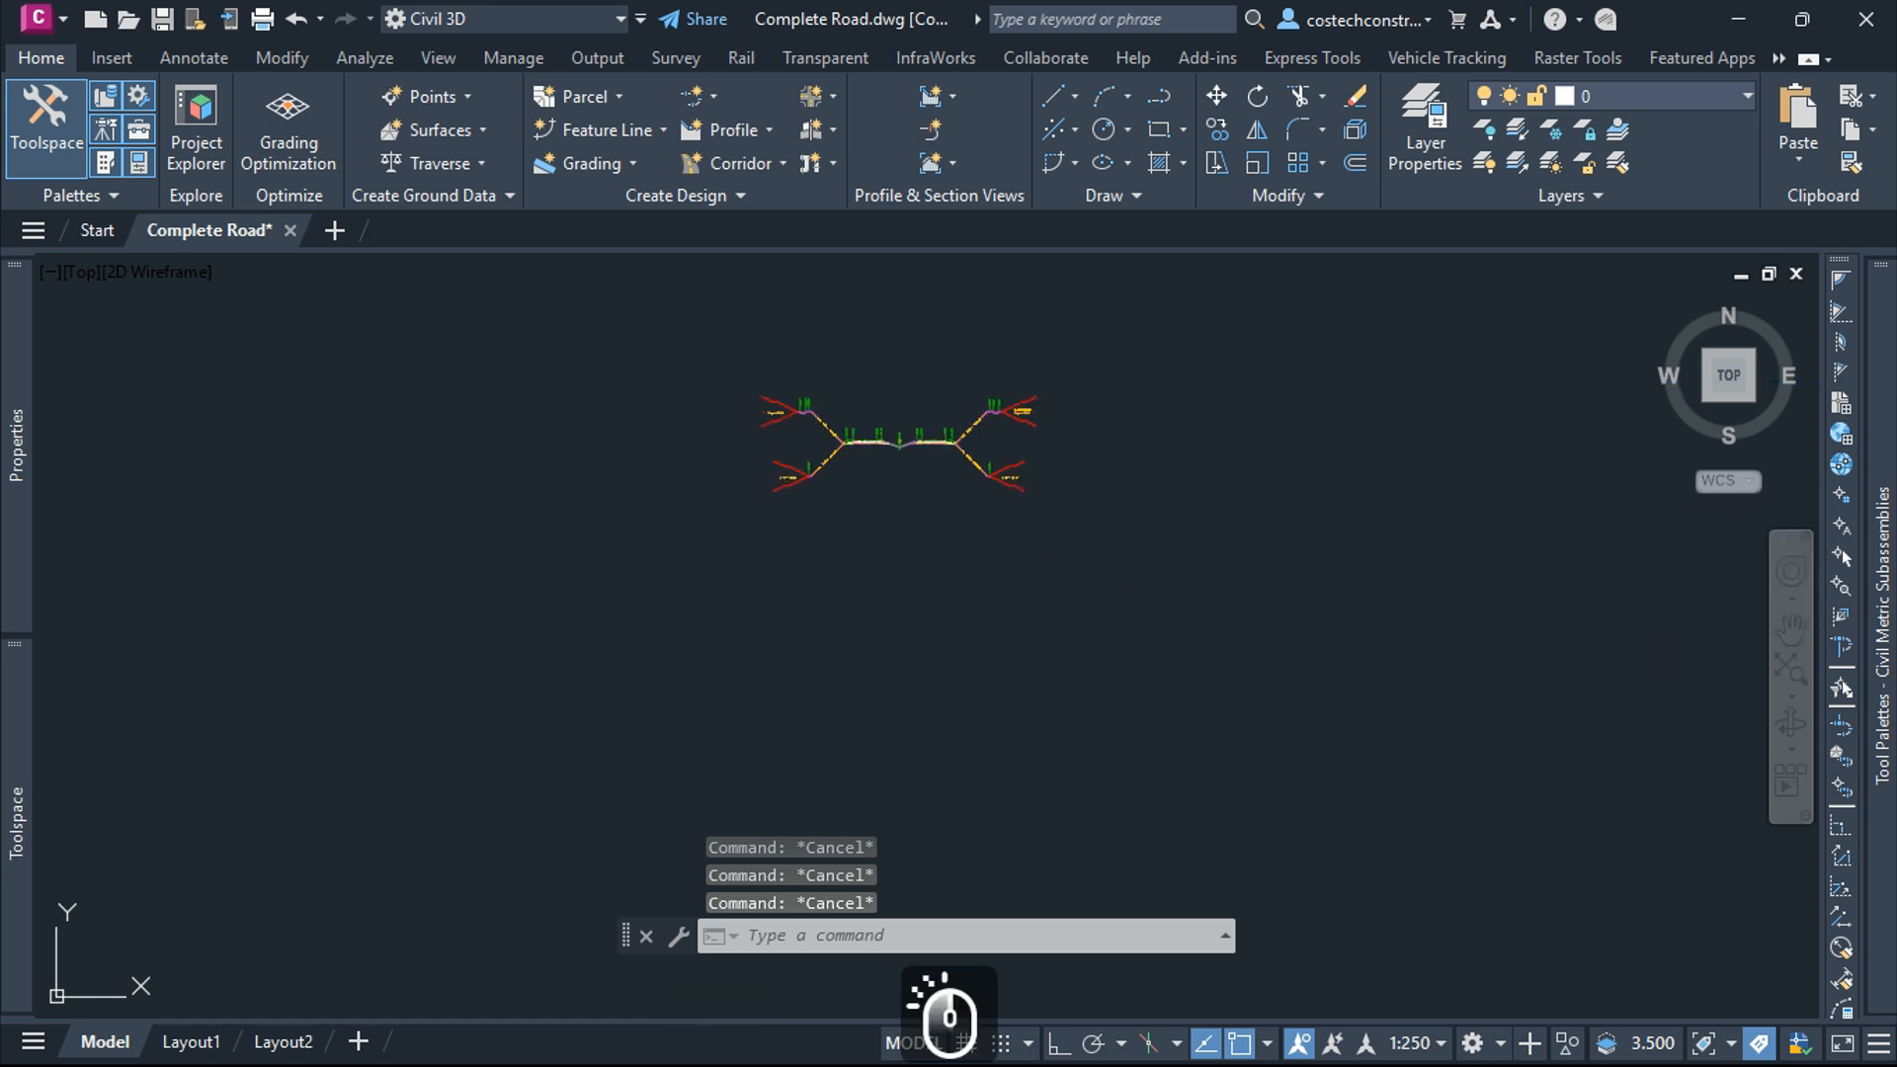
click(536, 329)
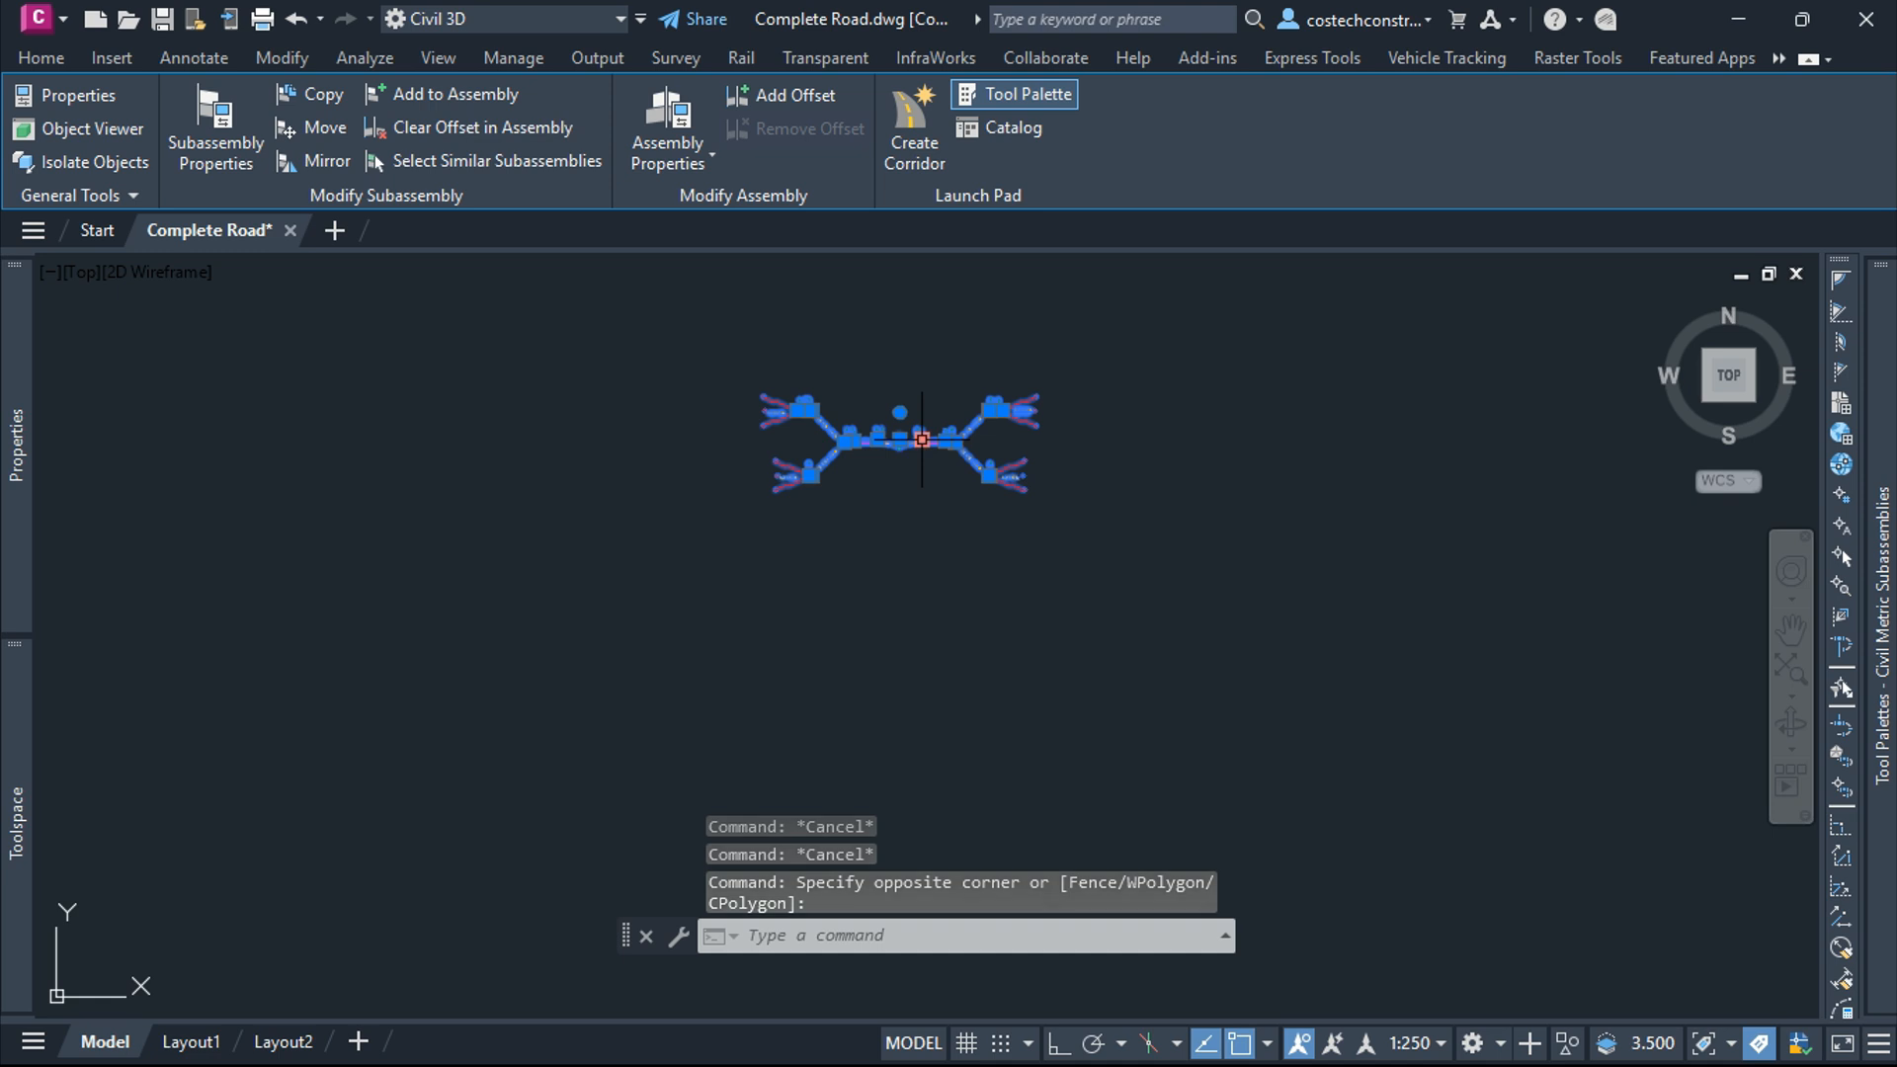
text(co)
key(Return)
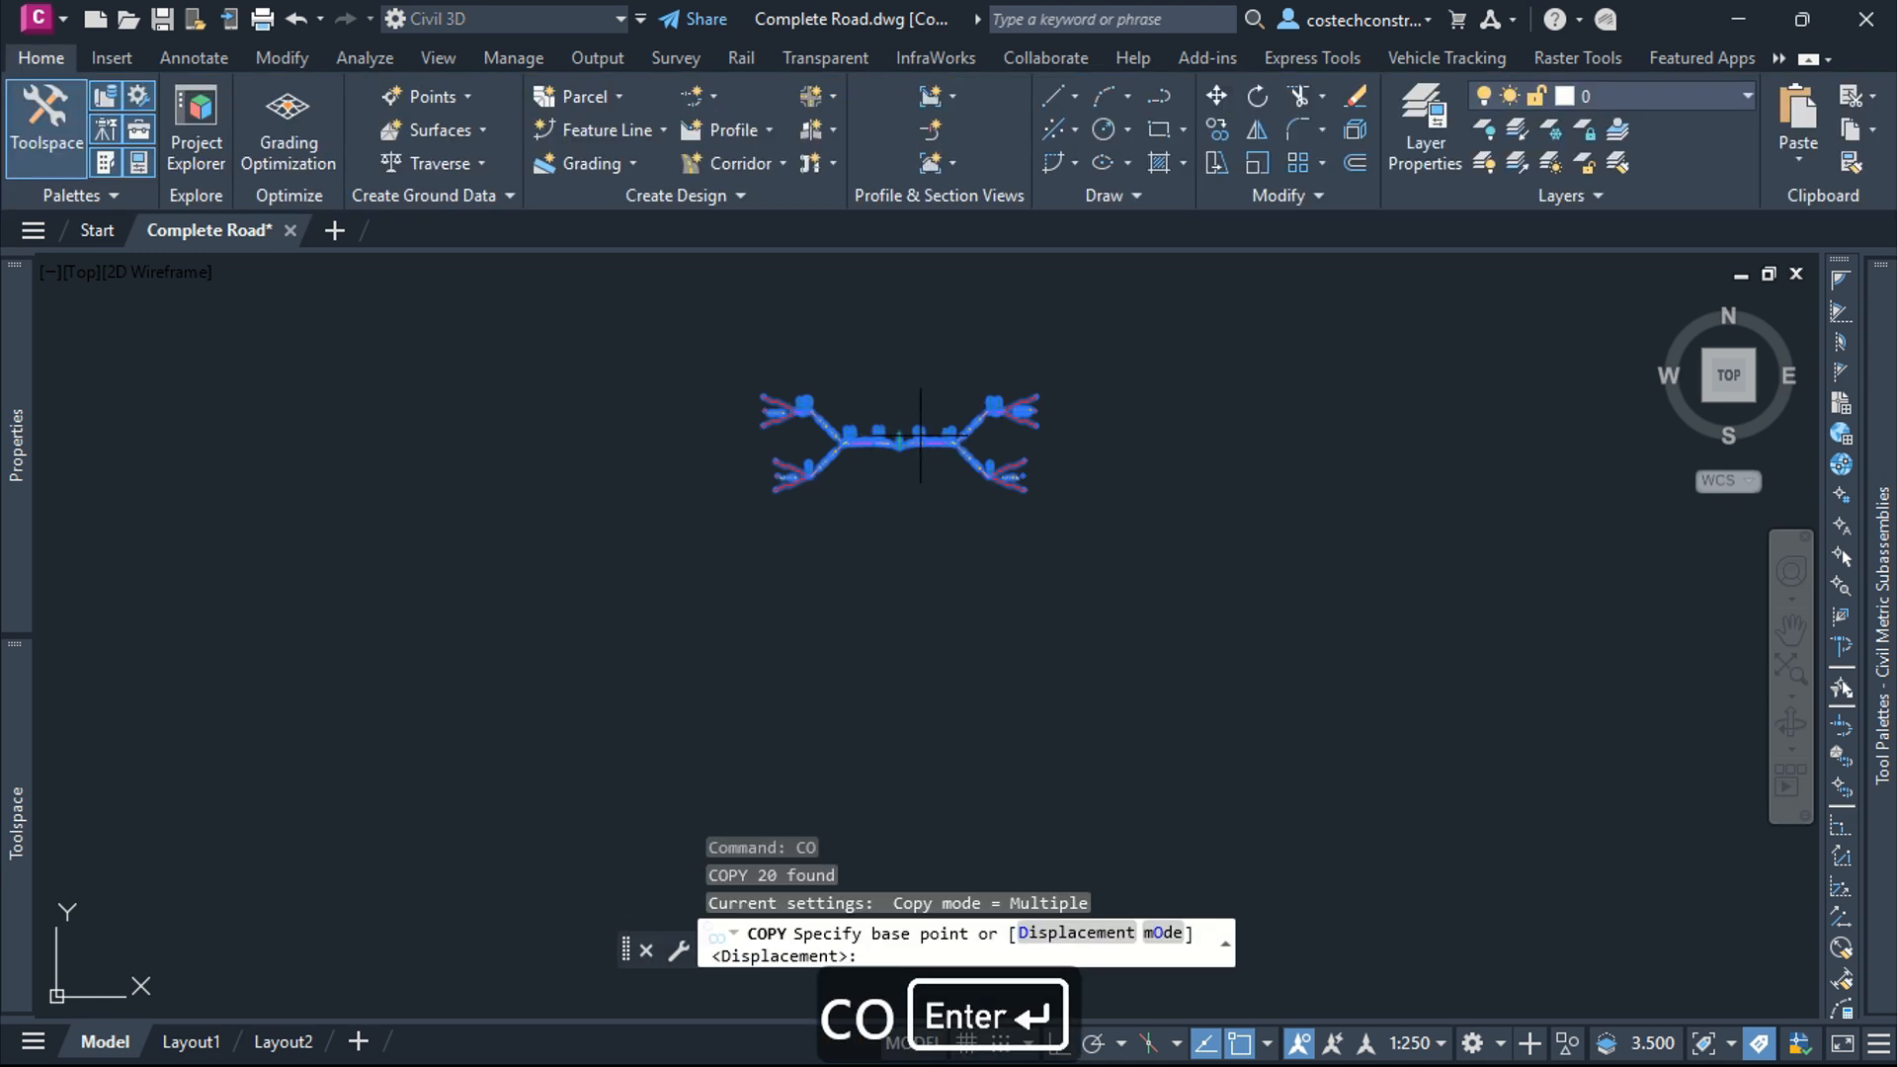
click(899, 436)
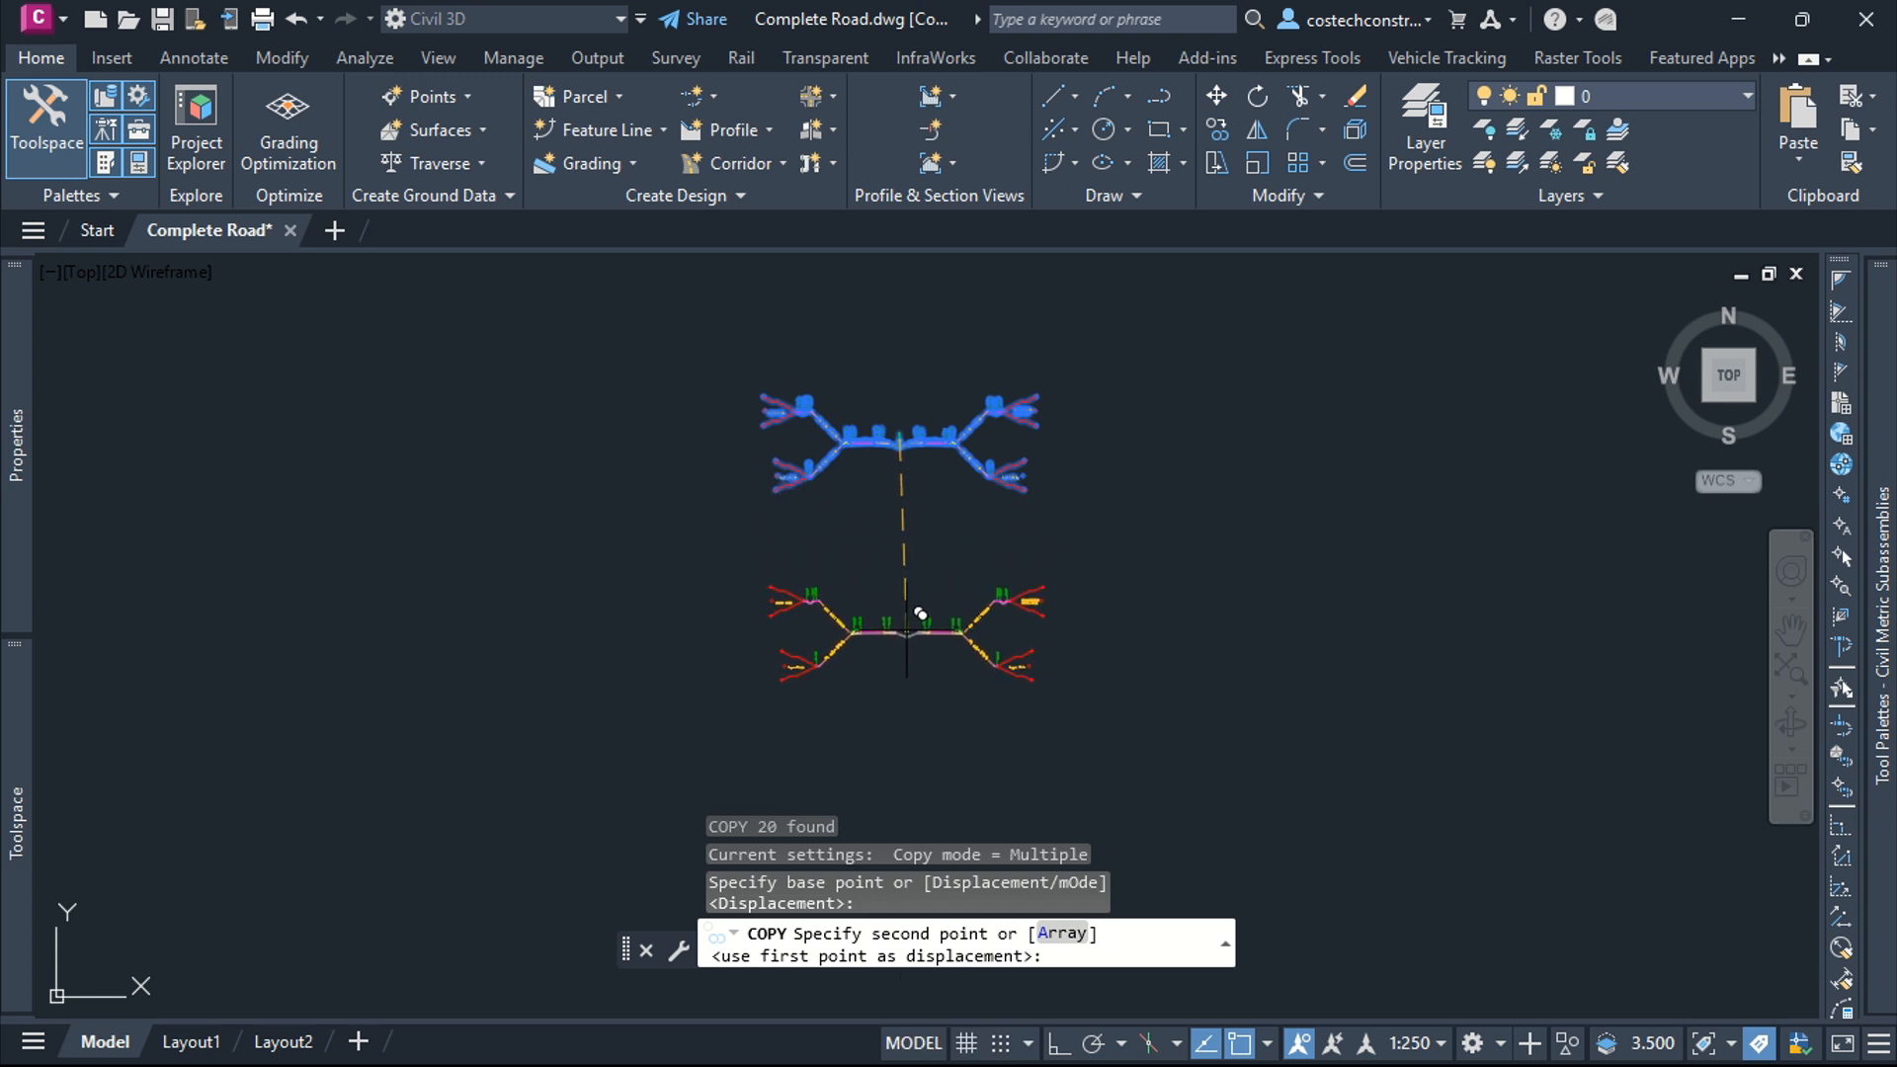
click(905, 626)
key(Escape)
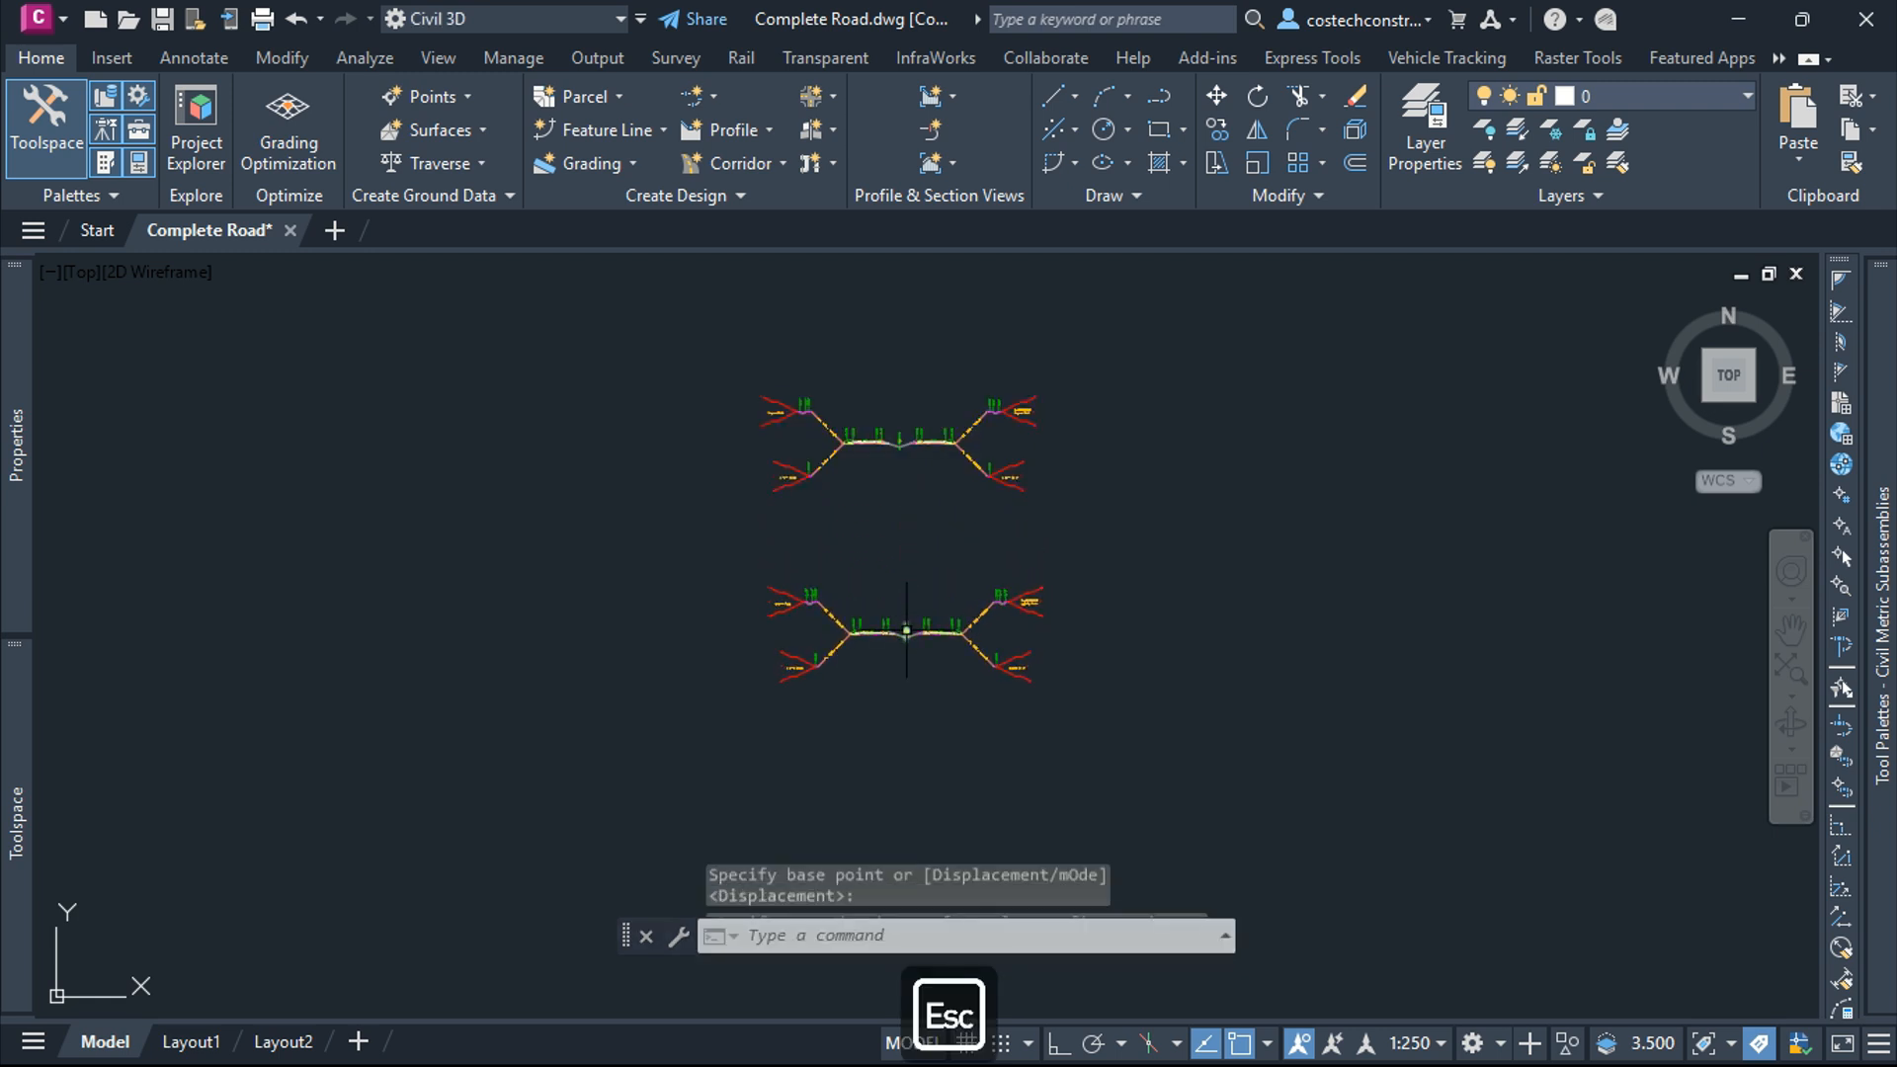
Open the assembly properties of the copied assembly, ROAD 1 FULL ASSEMBLY (2)
scroll(932, 652, up, 4)
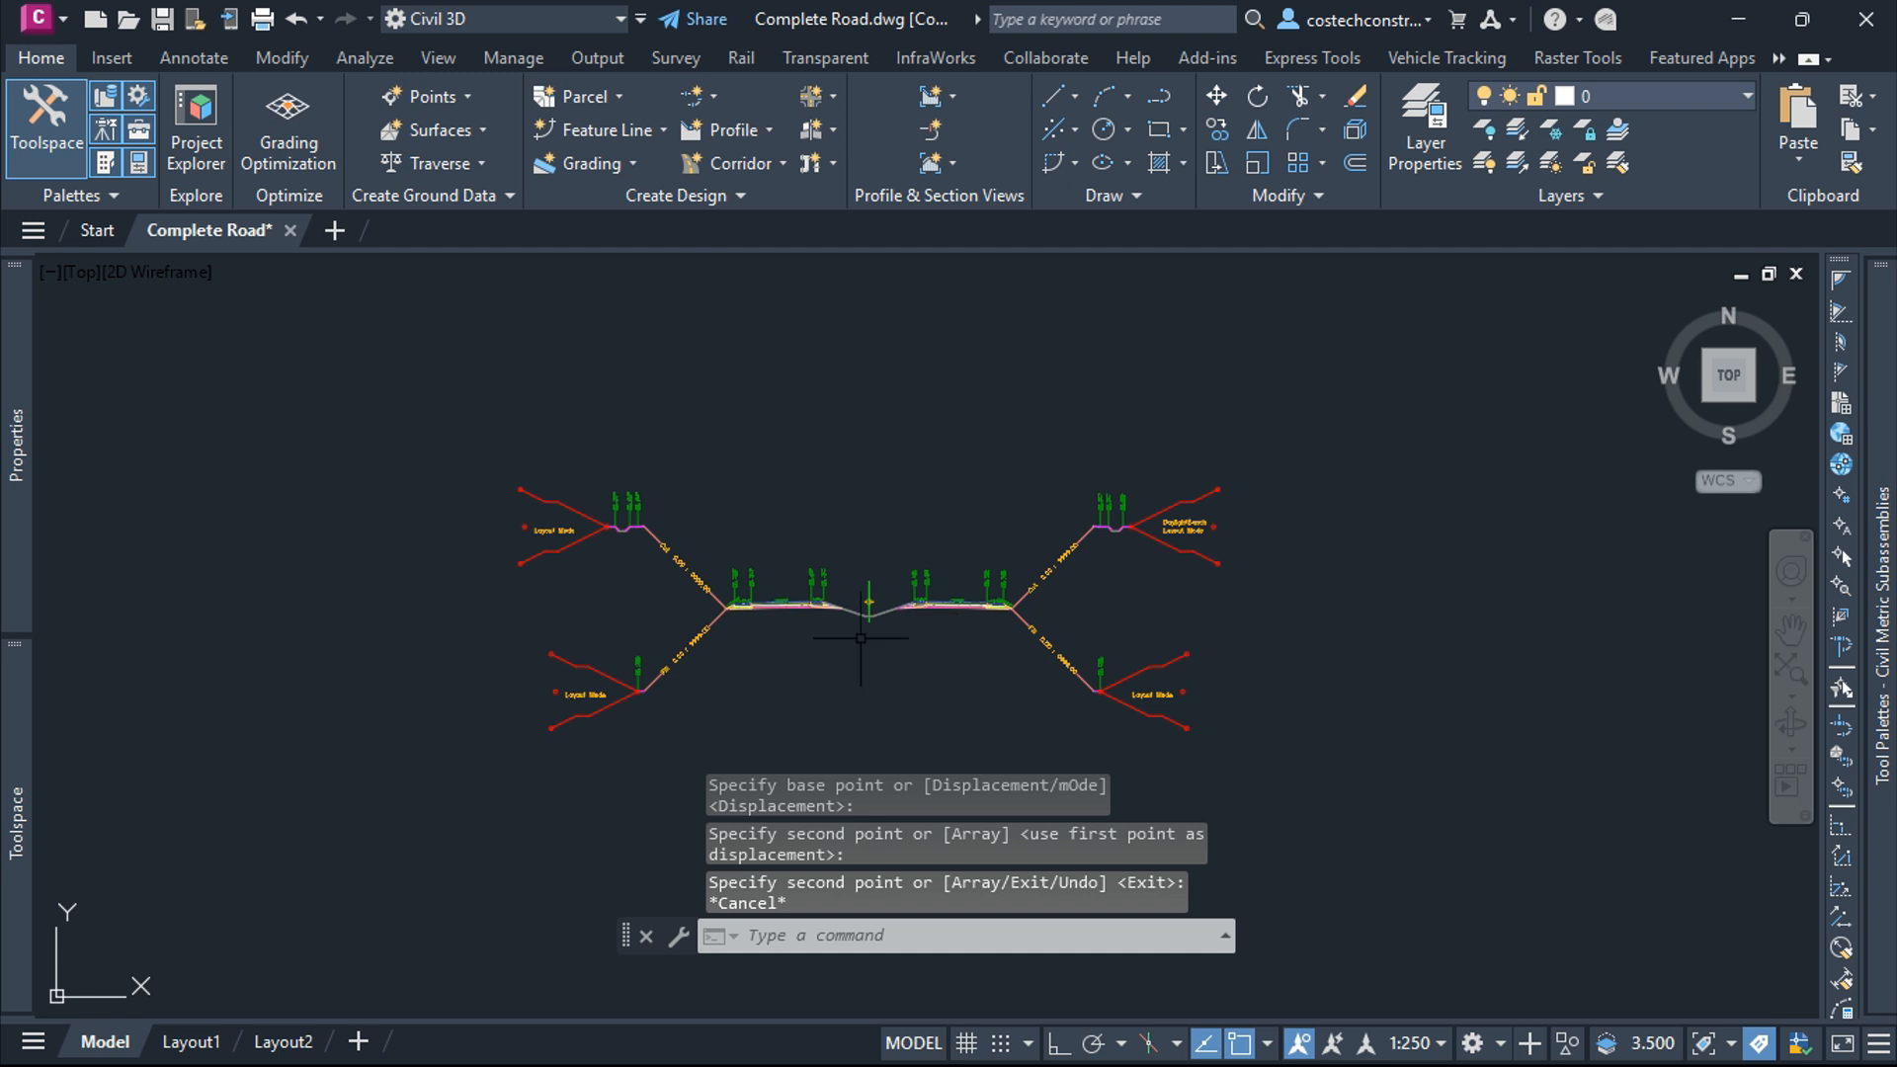
click(15, 761)
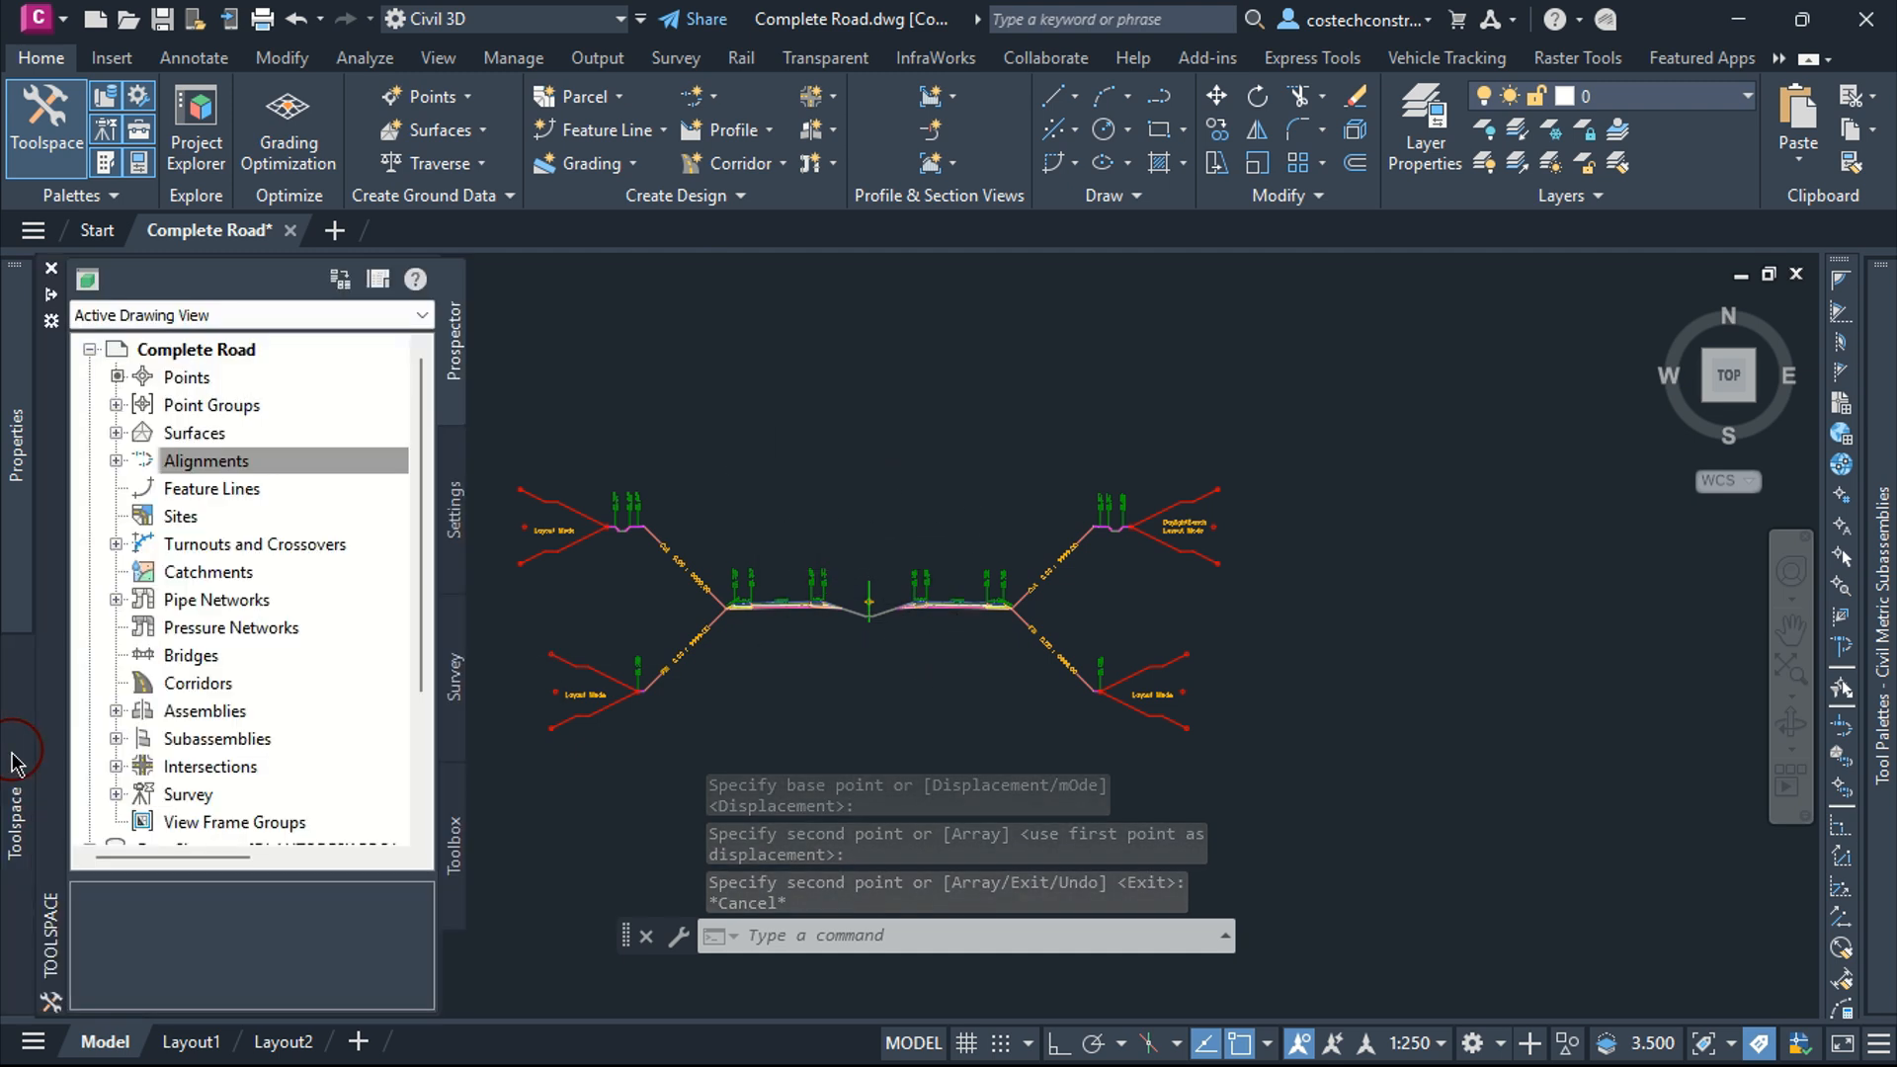
click(117, 710)
click(252, 767)
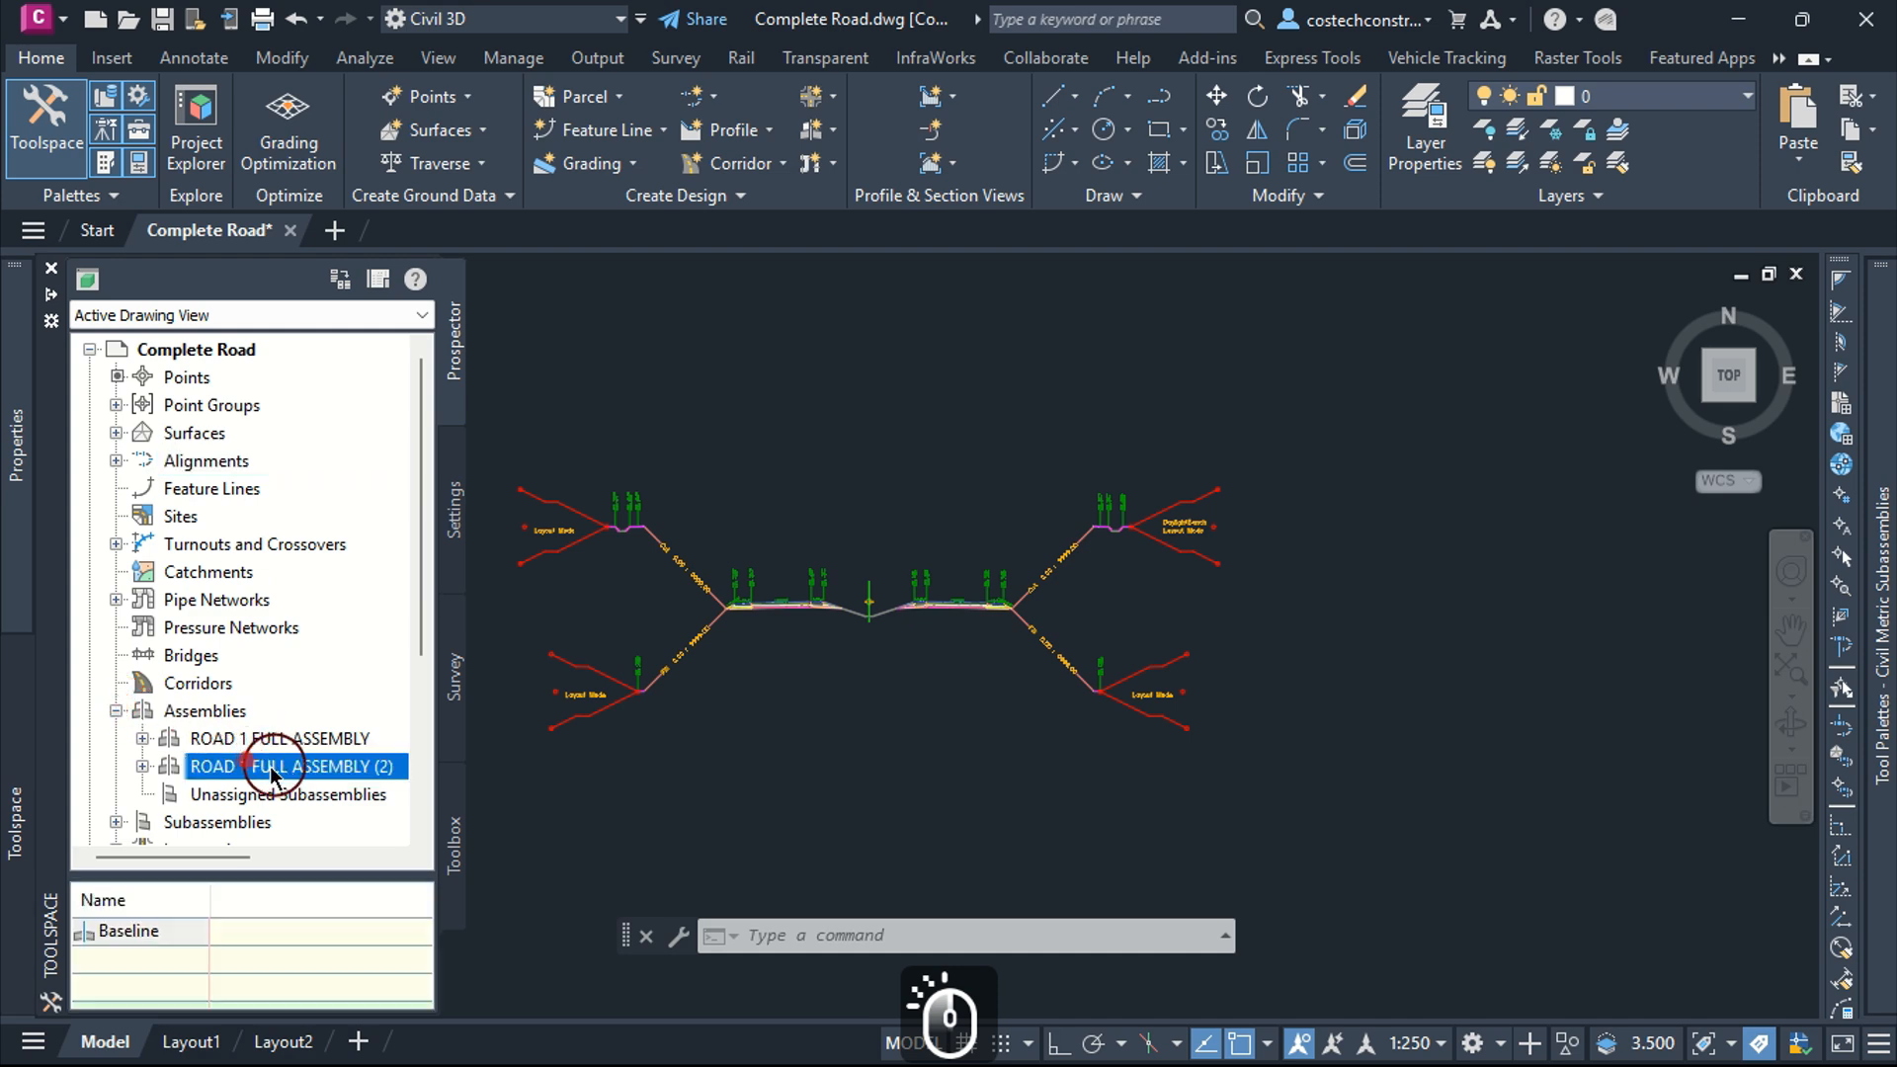
right_click(256, 769)
click(365, 460)
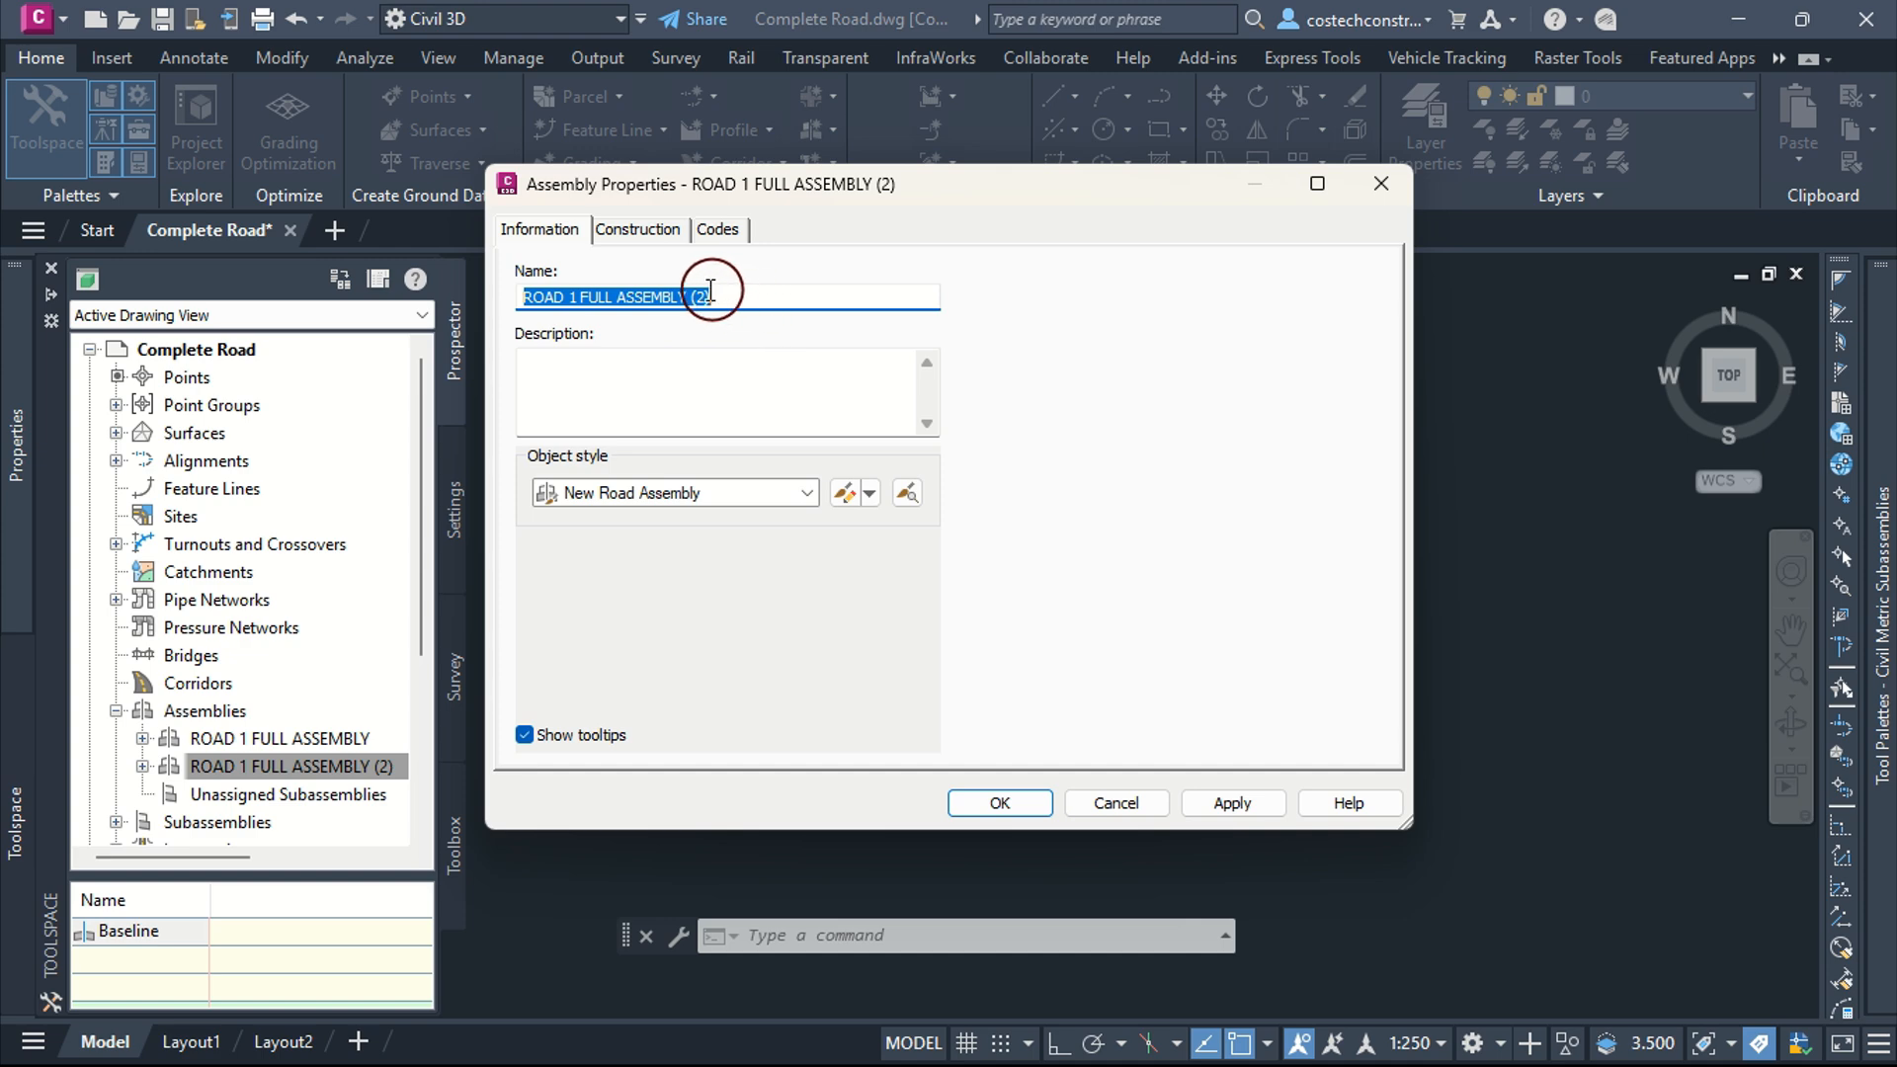
Rename the copied assembly as ROAD 1 Intersection ASSEMBLY and close its properties
click(726, 289)
key(BackSpace)
key(BackSpace)
key(BackSpace)
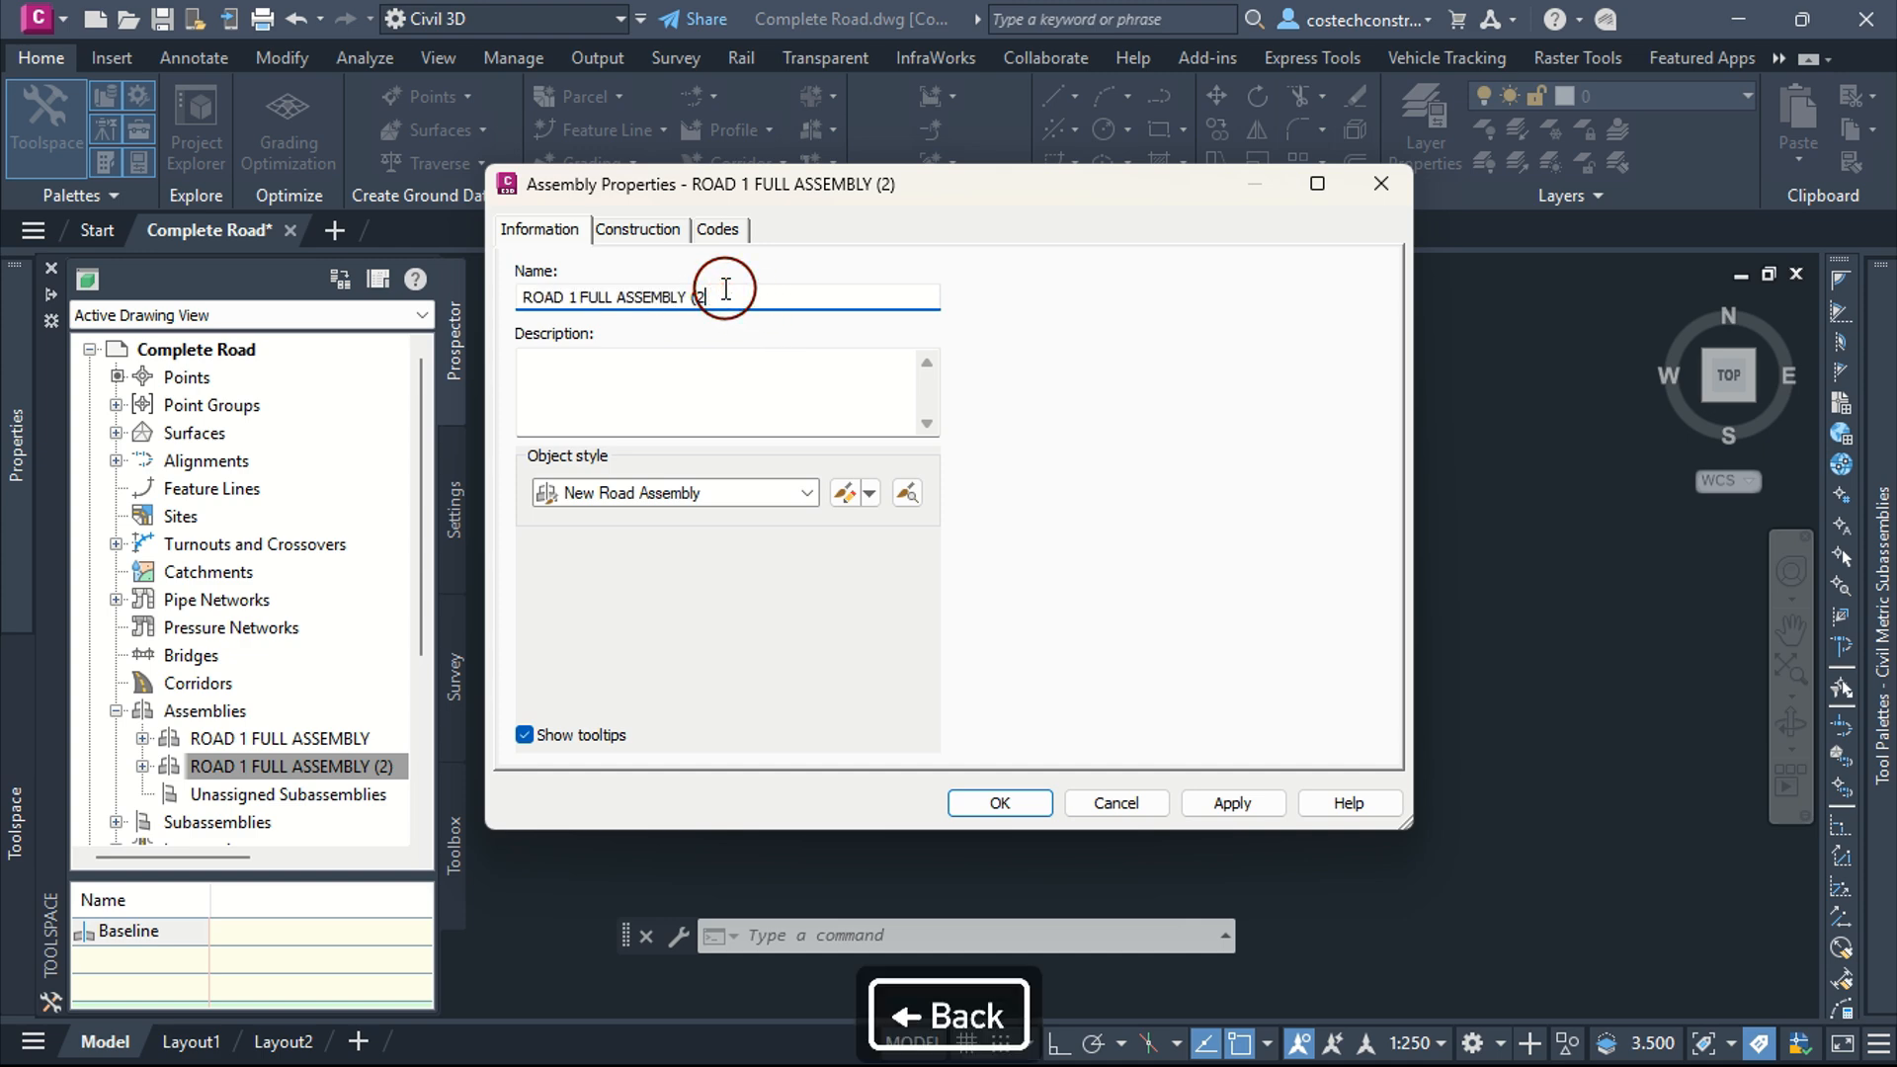
click(604, 296)
double_click(580, 296)
text(I)
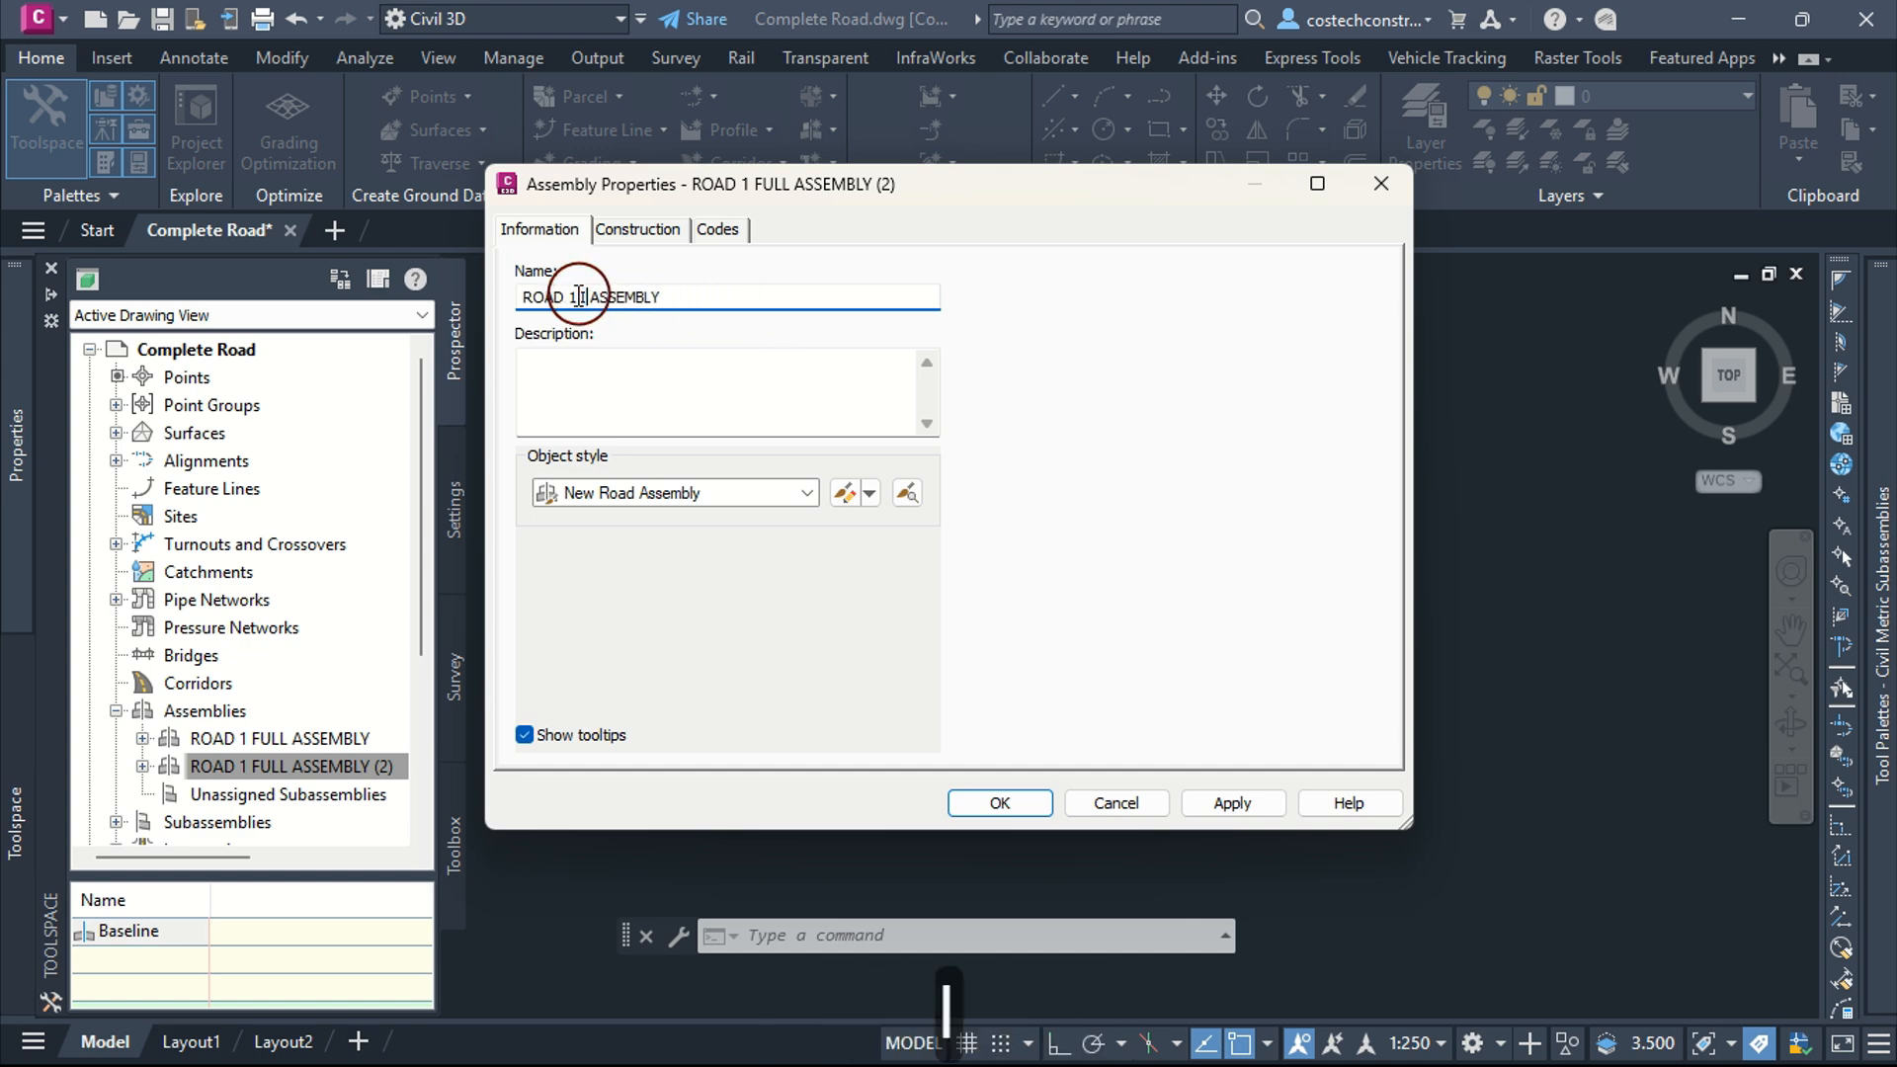
text(Ntersection)
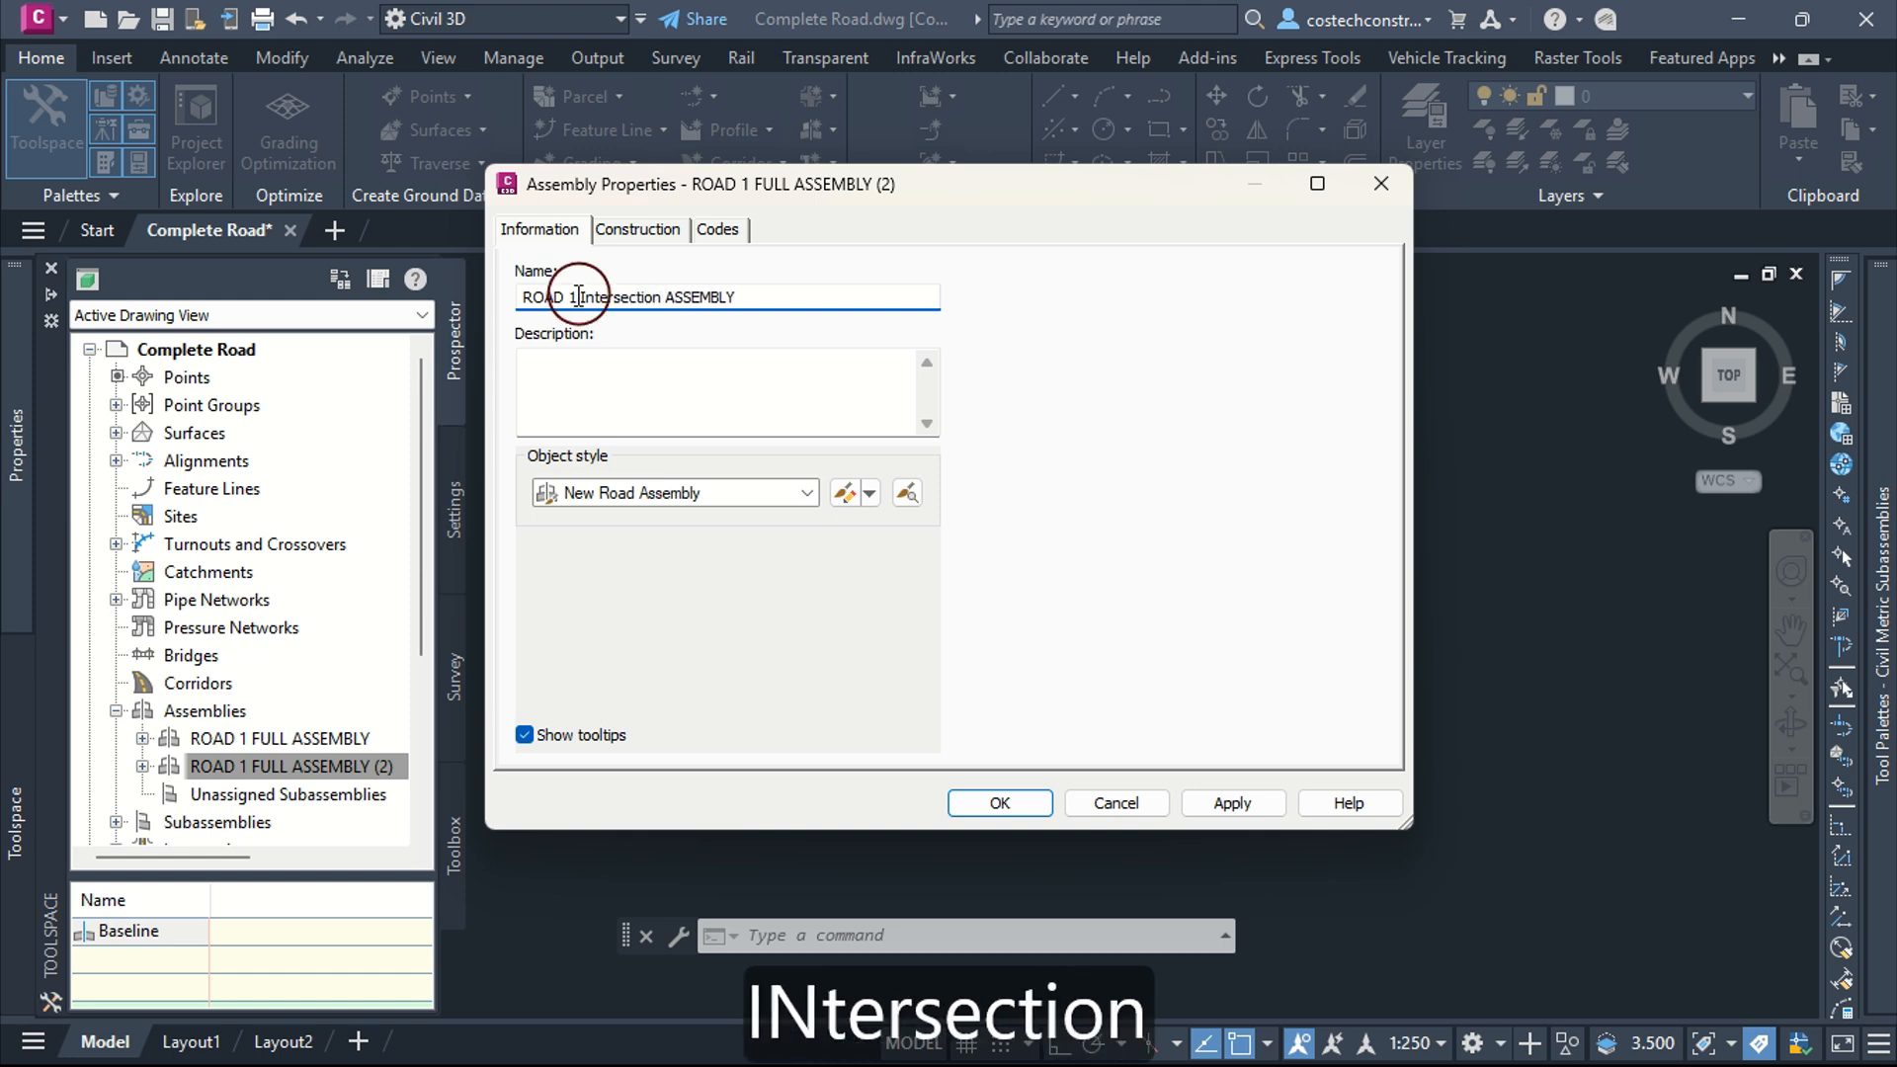
click(1221, 800)
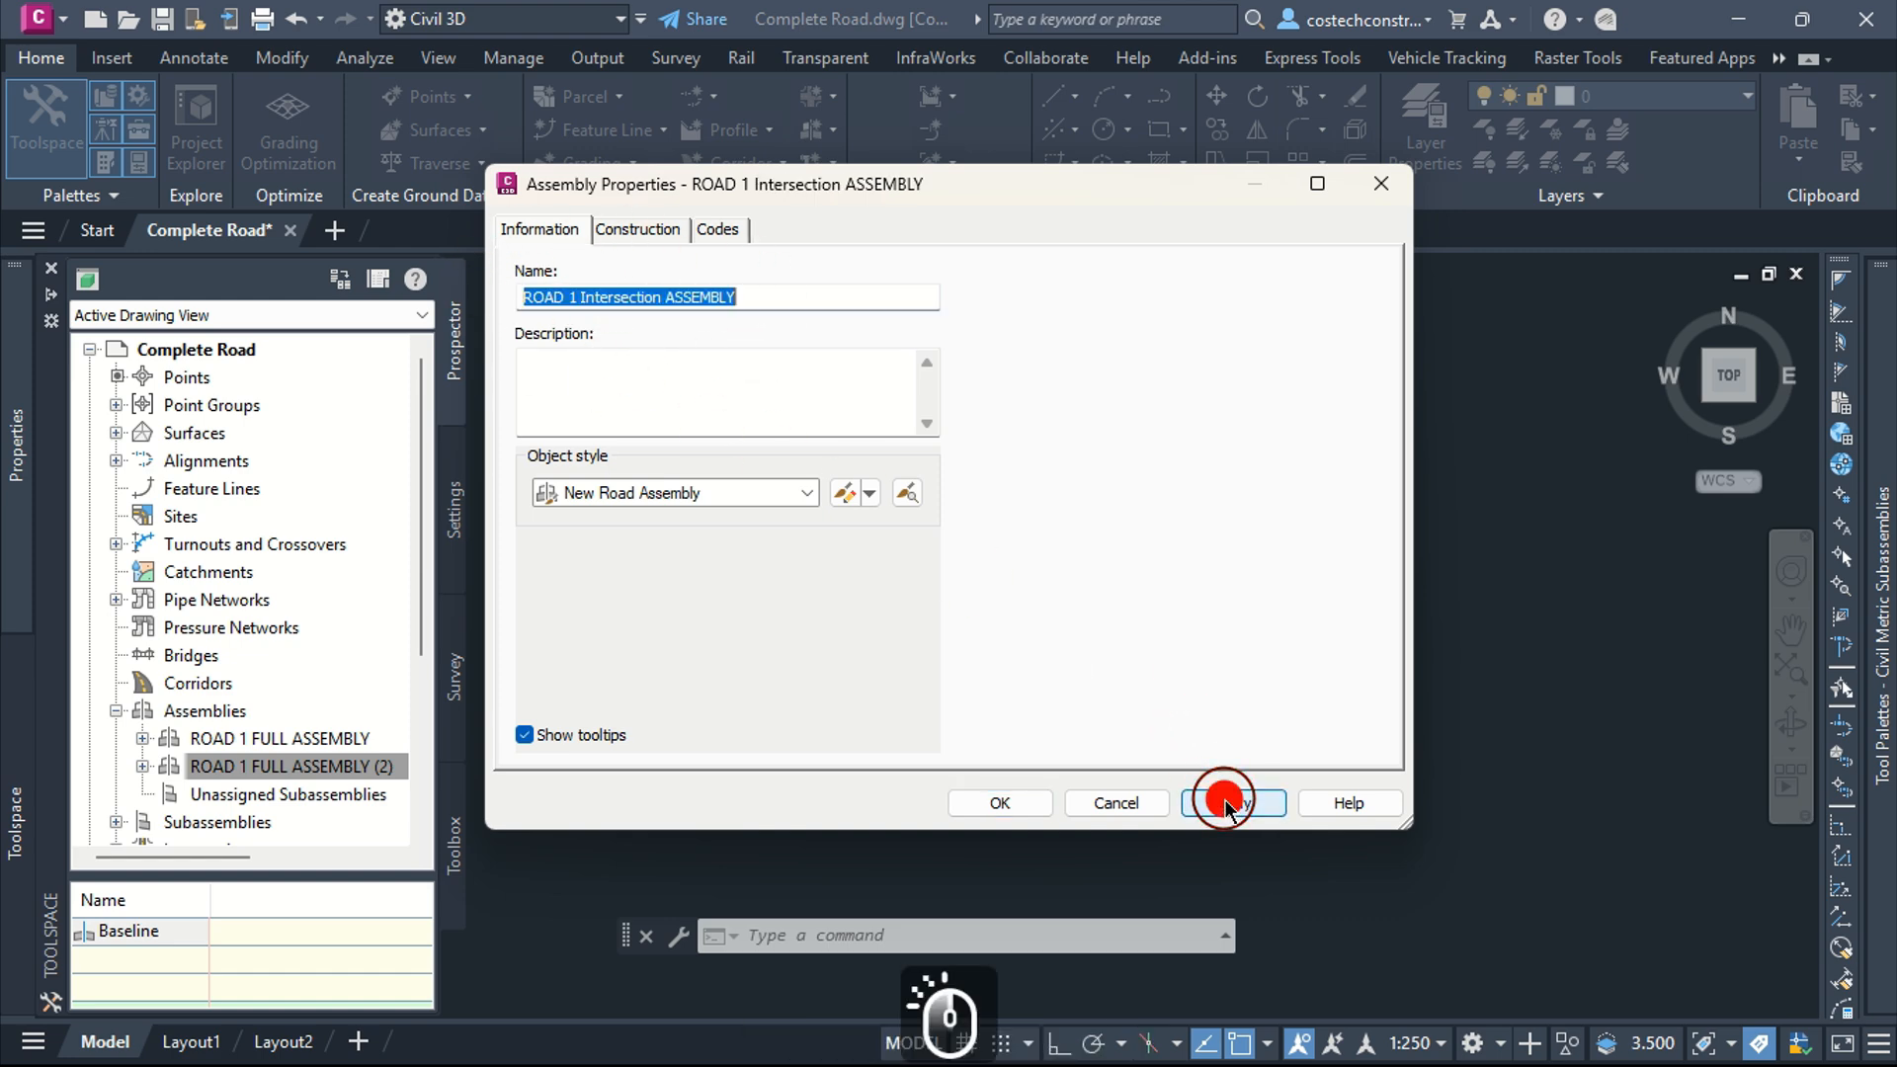
click(1012, 800)
key(Escape)
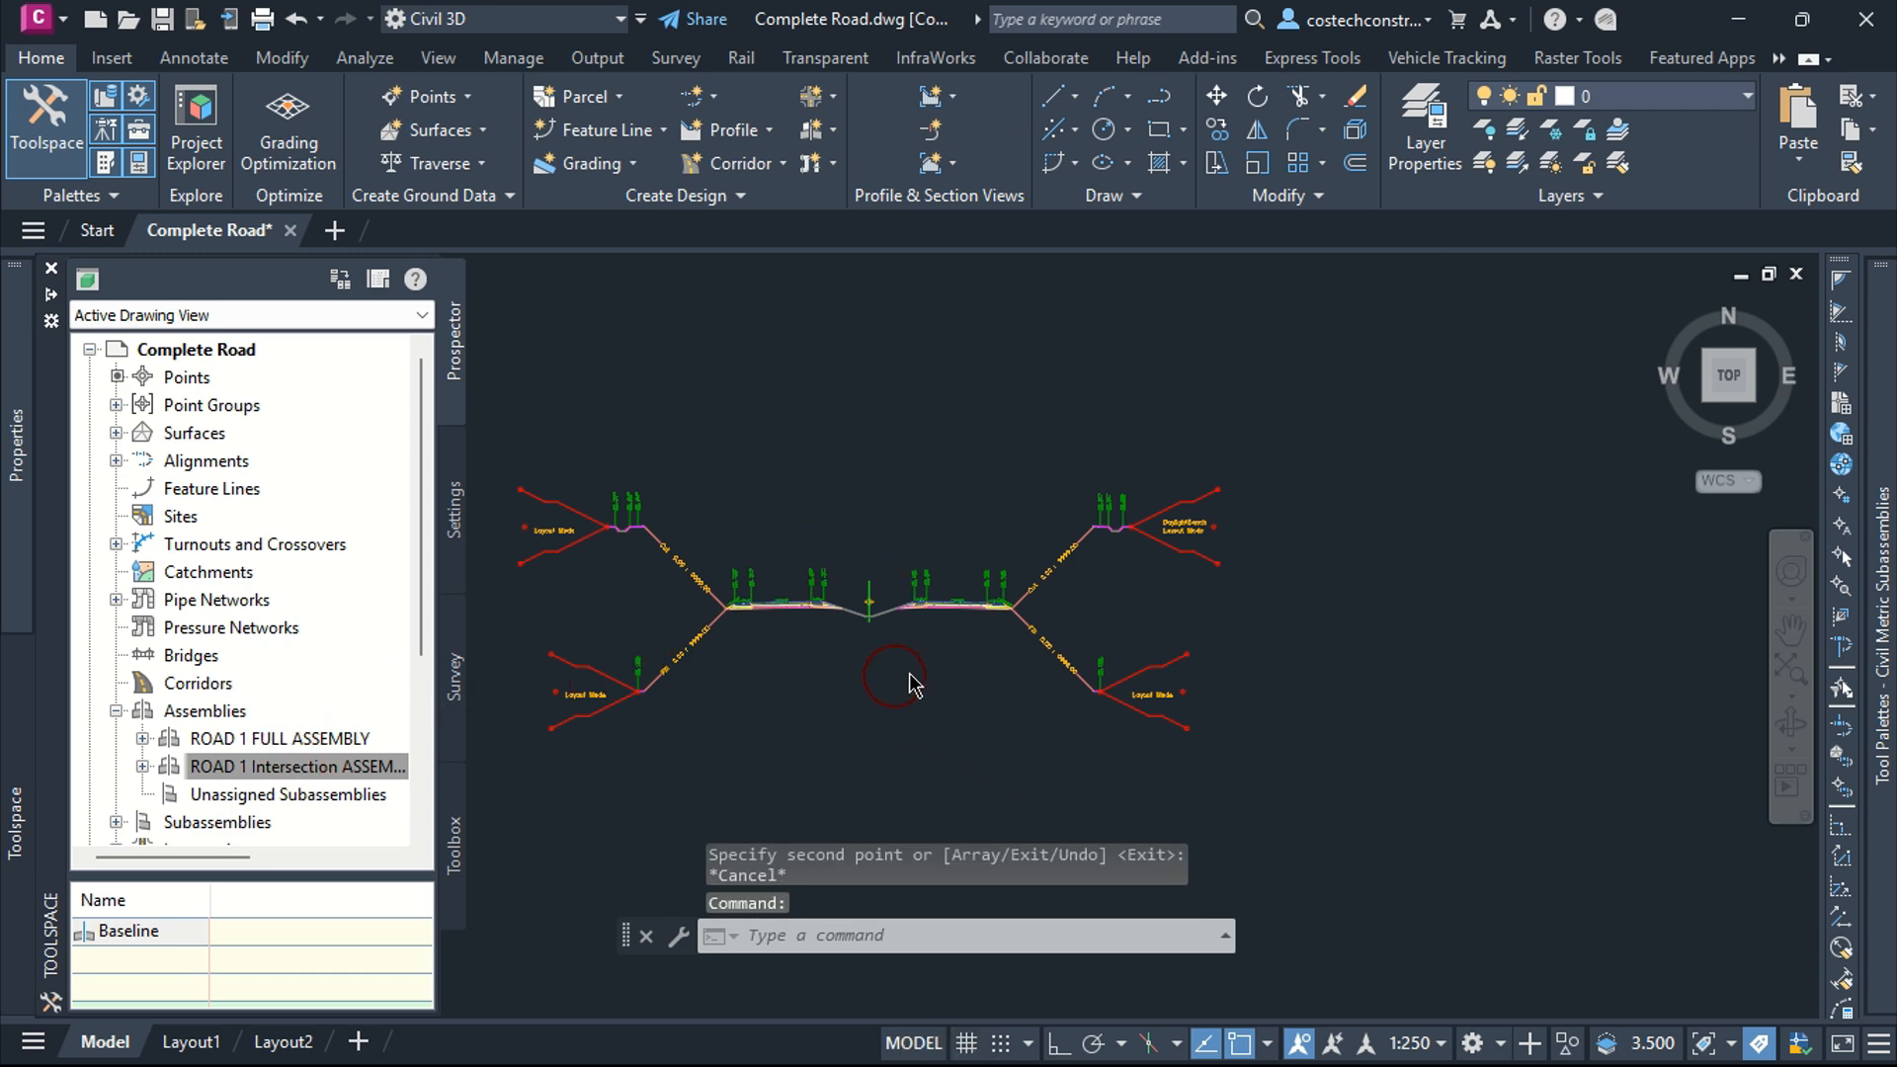
scroll(929, 597, down, 2)
key(Escape)
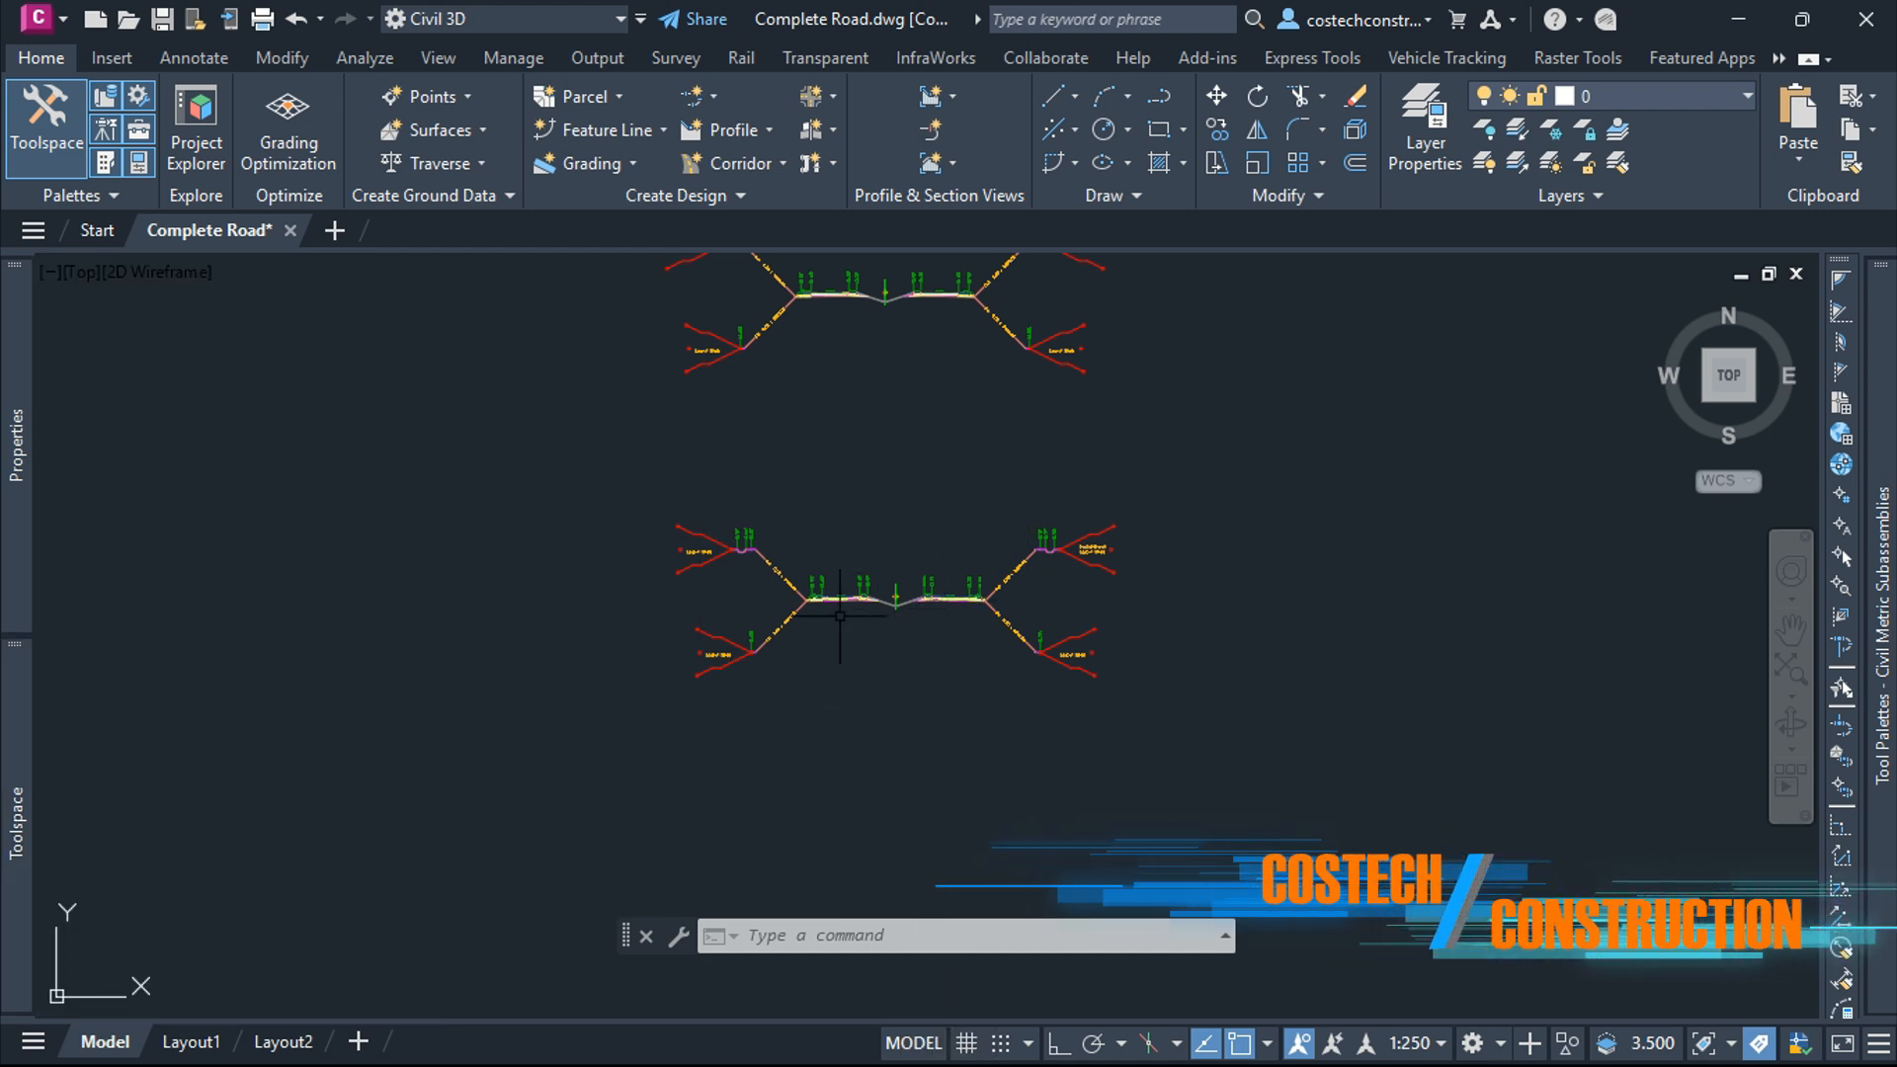
Create an Undivided Crowned Road assembly named ROAD 2 FULLASSEMBLY and place its baseline between the Road 1 assemblies and the profile view
scroll(889, 637, down, 5)
scroll(950, 617, up, 4)
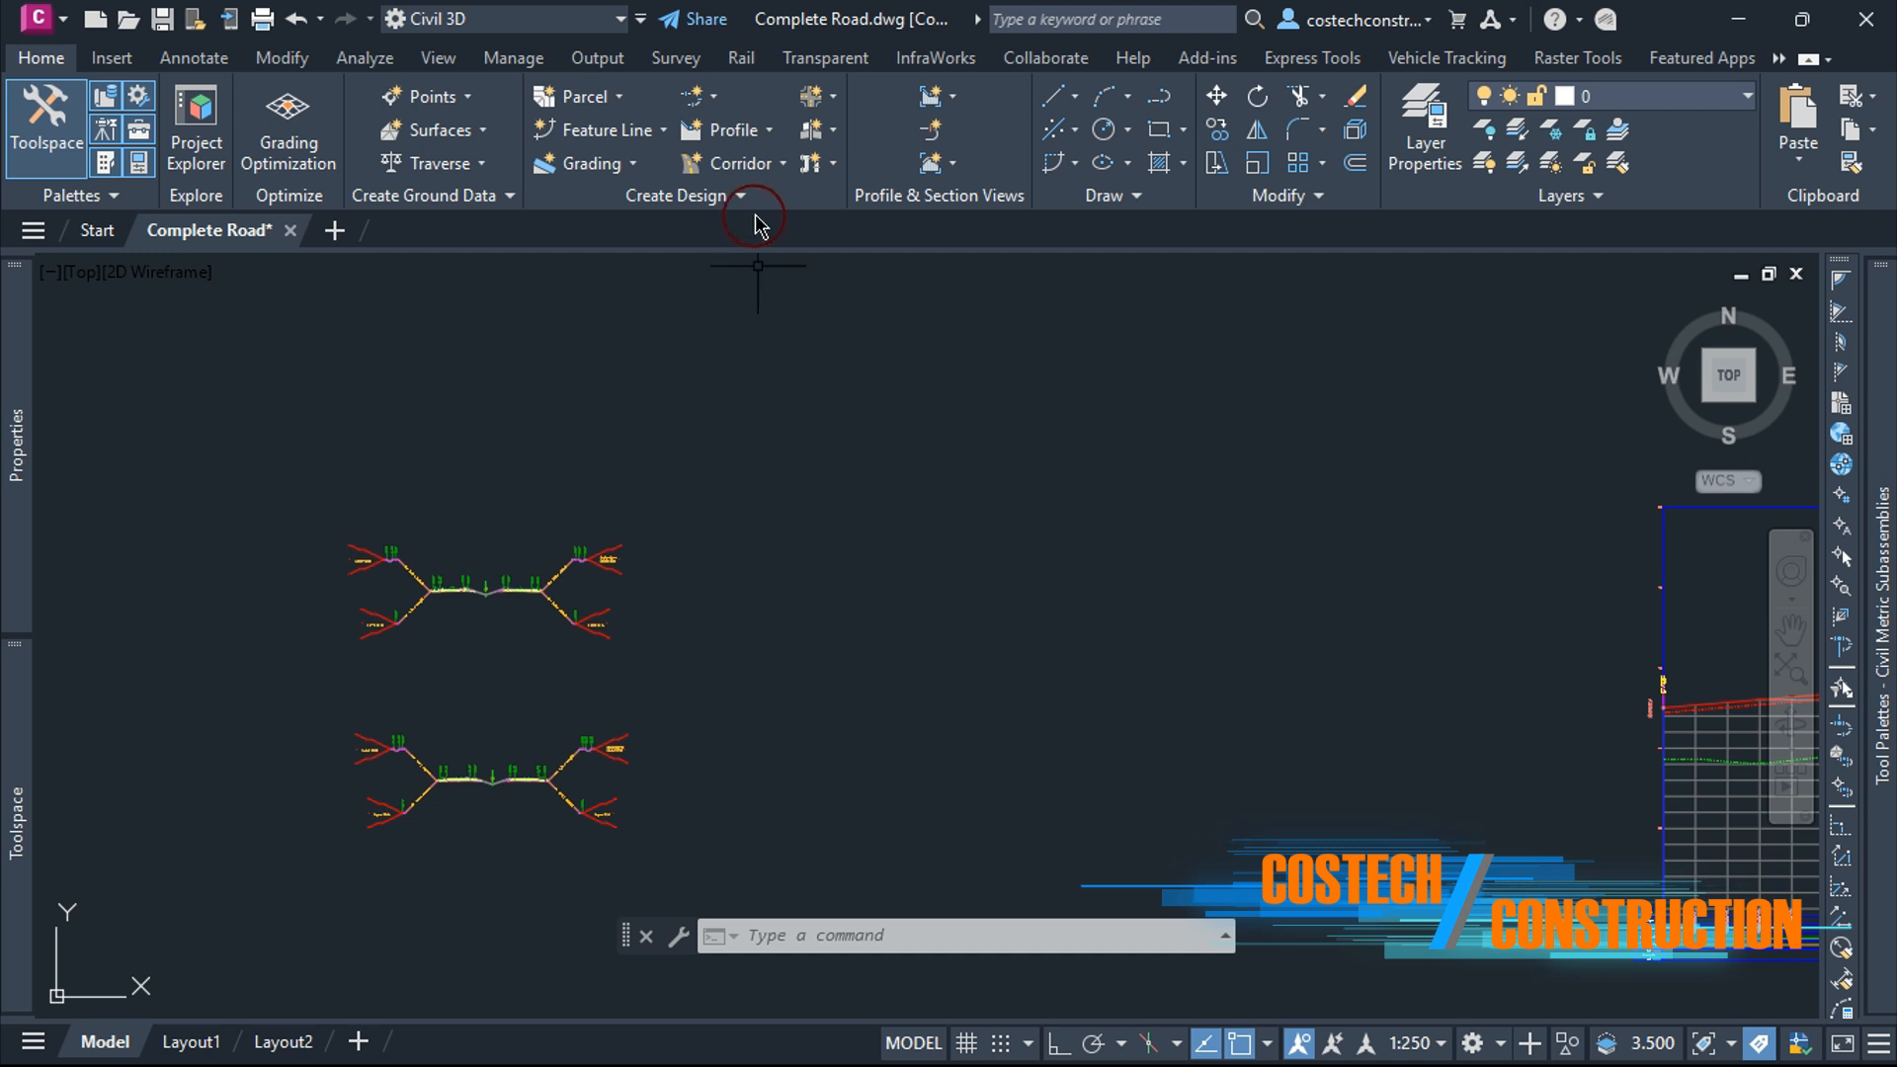
click(816, 128)
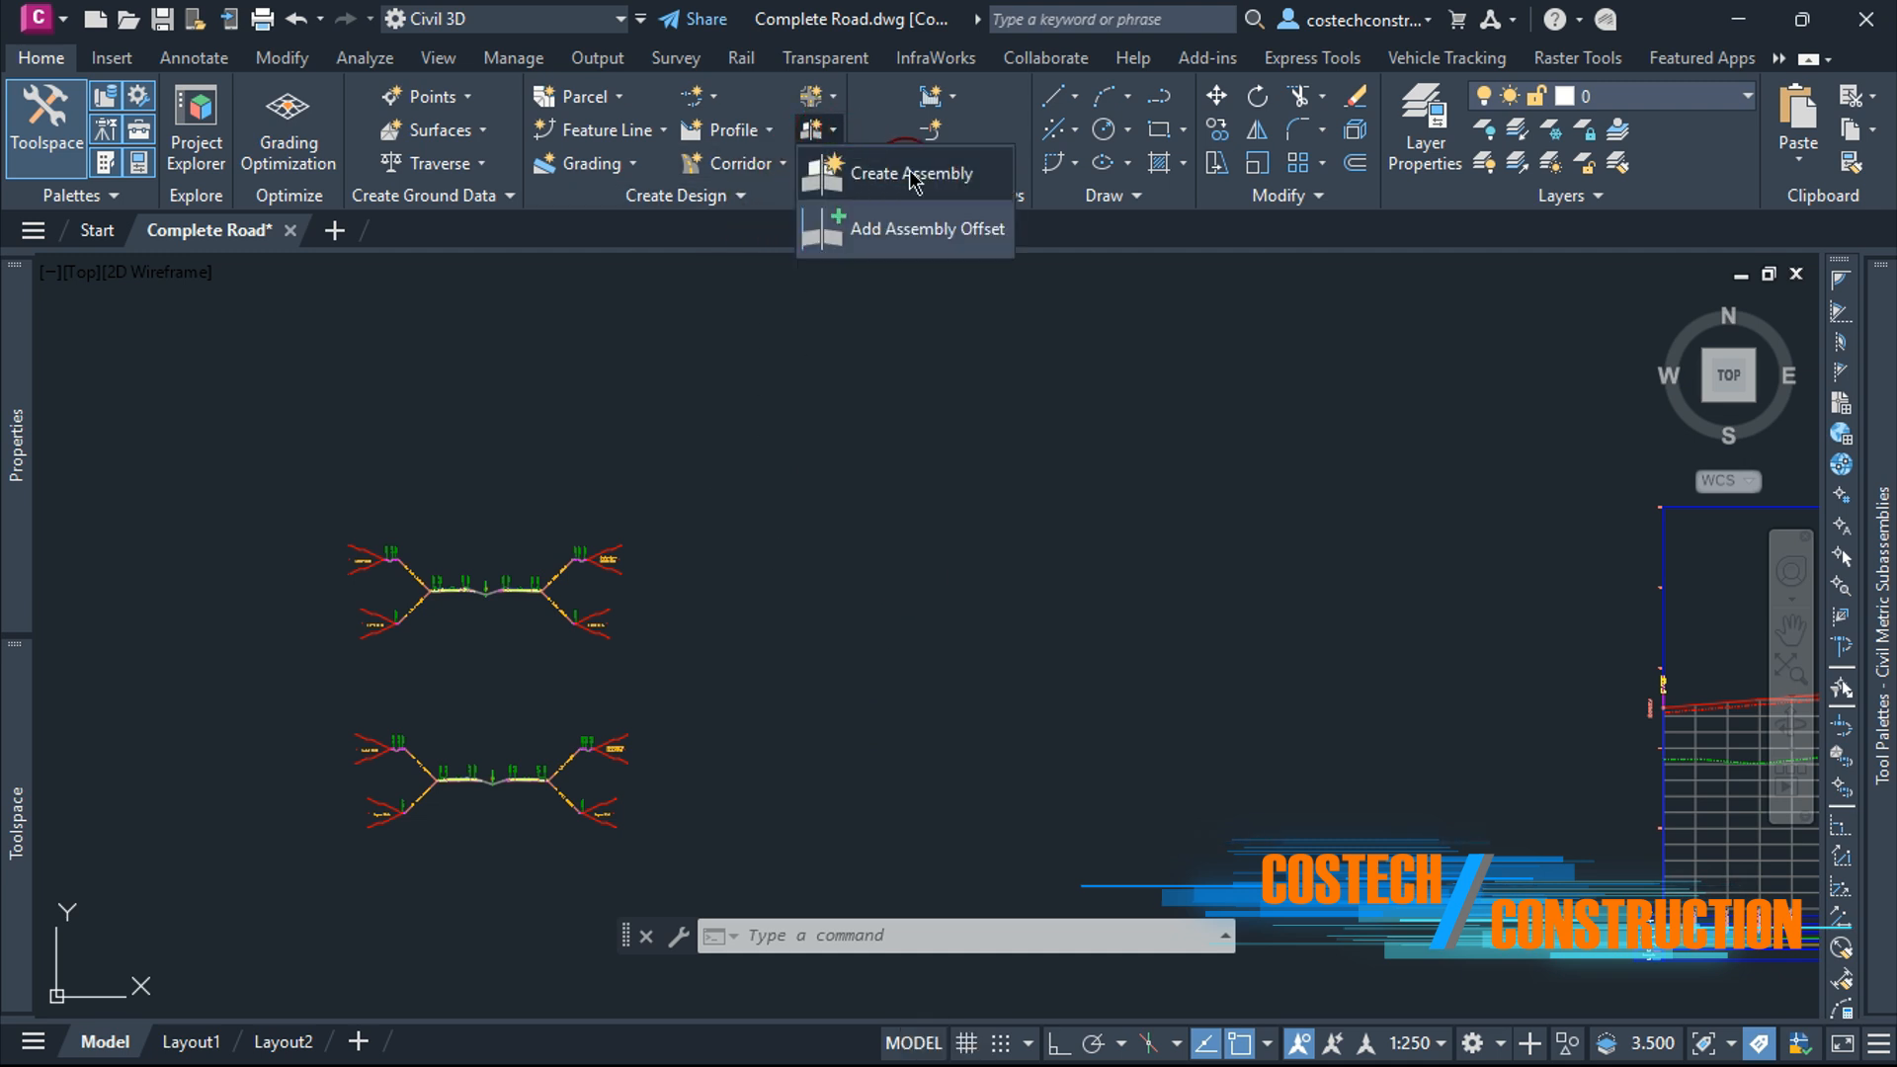
click(911, 177)
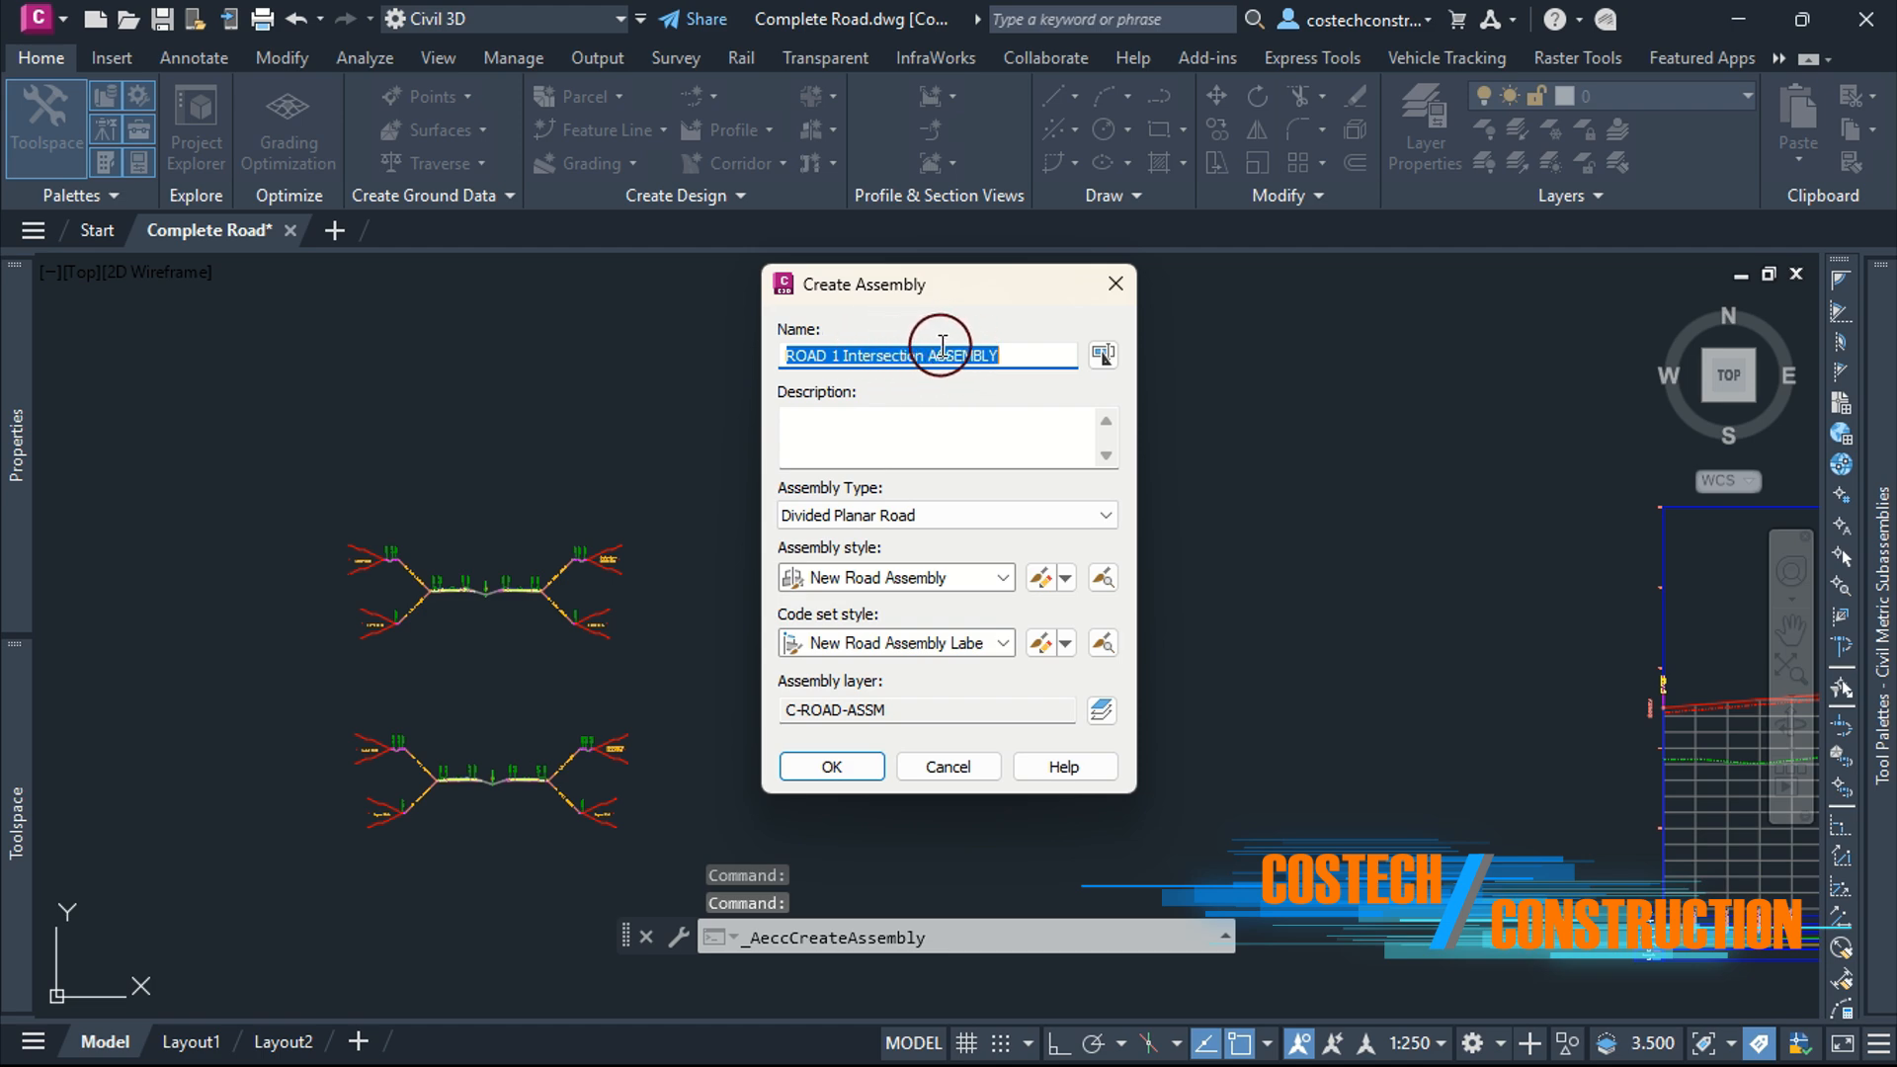
drag(929, 355, 832, 355)
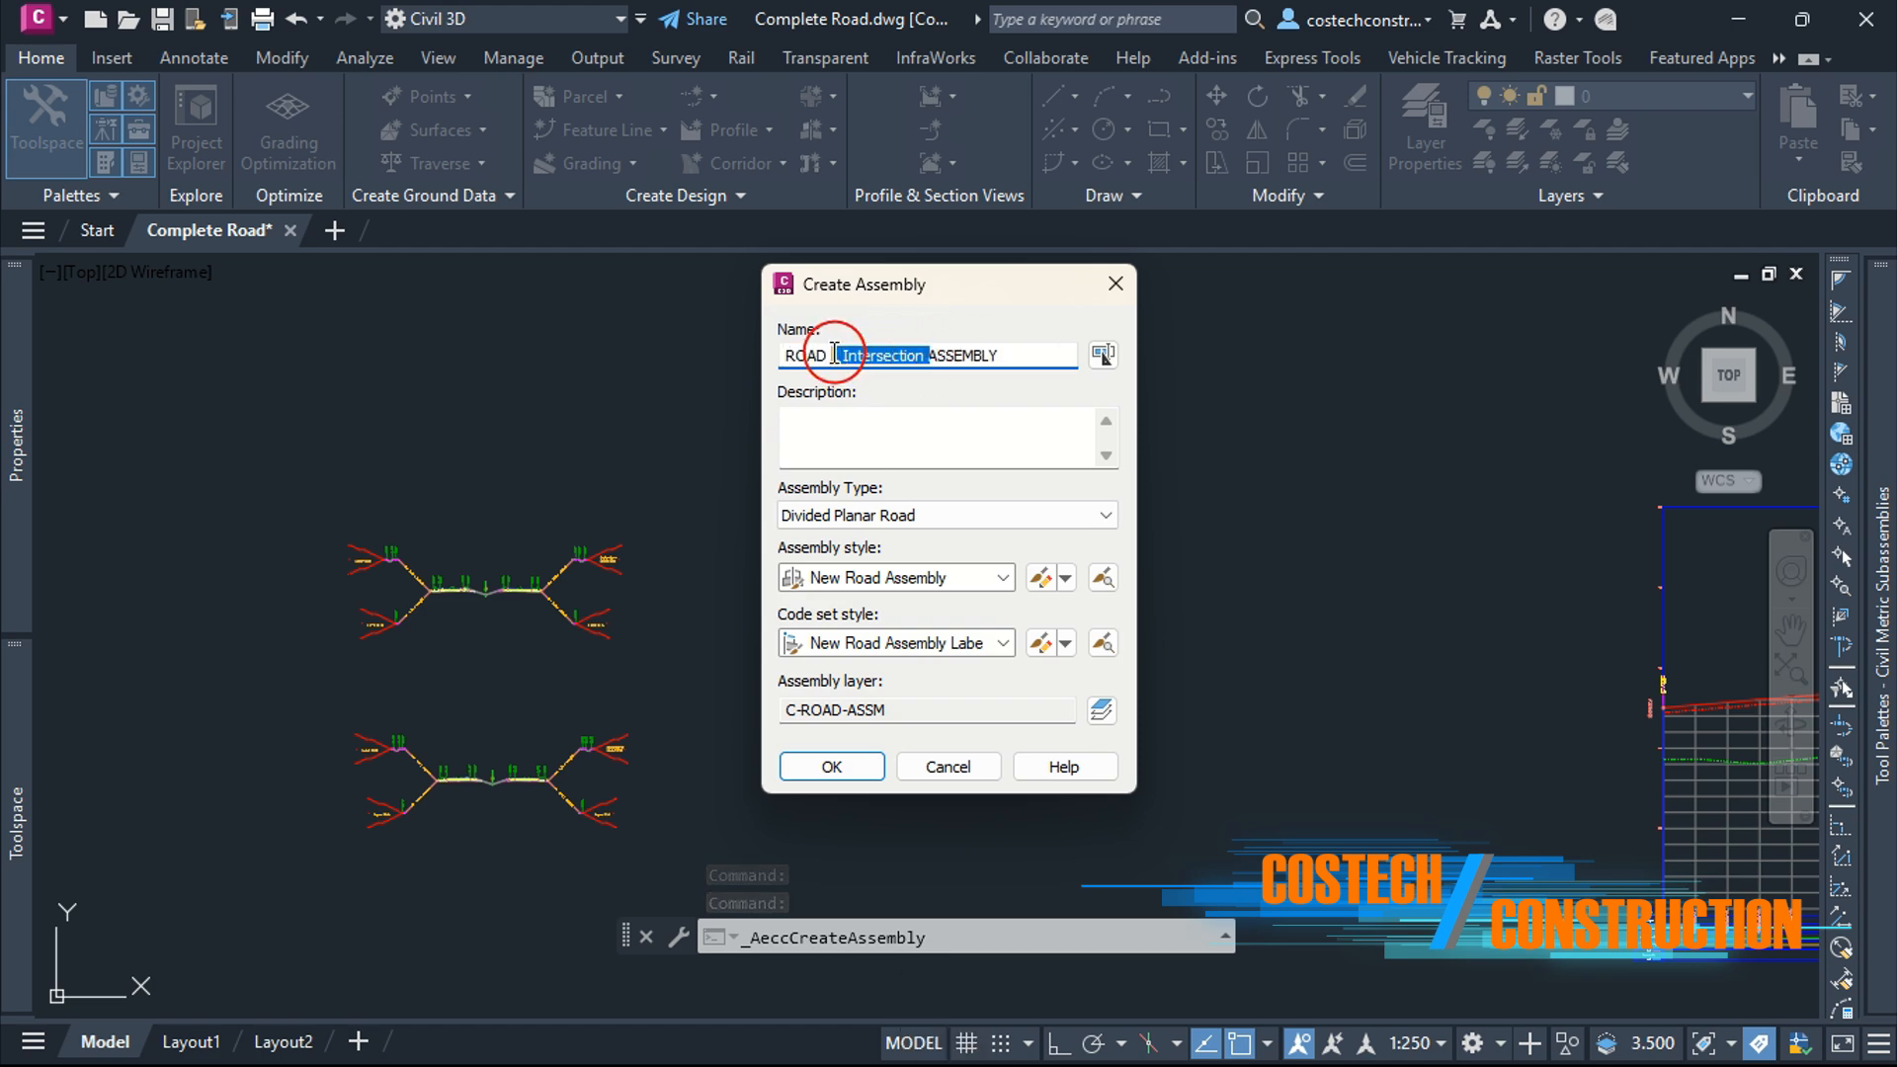
text(2 FULL)
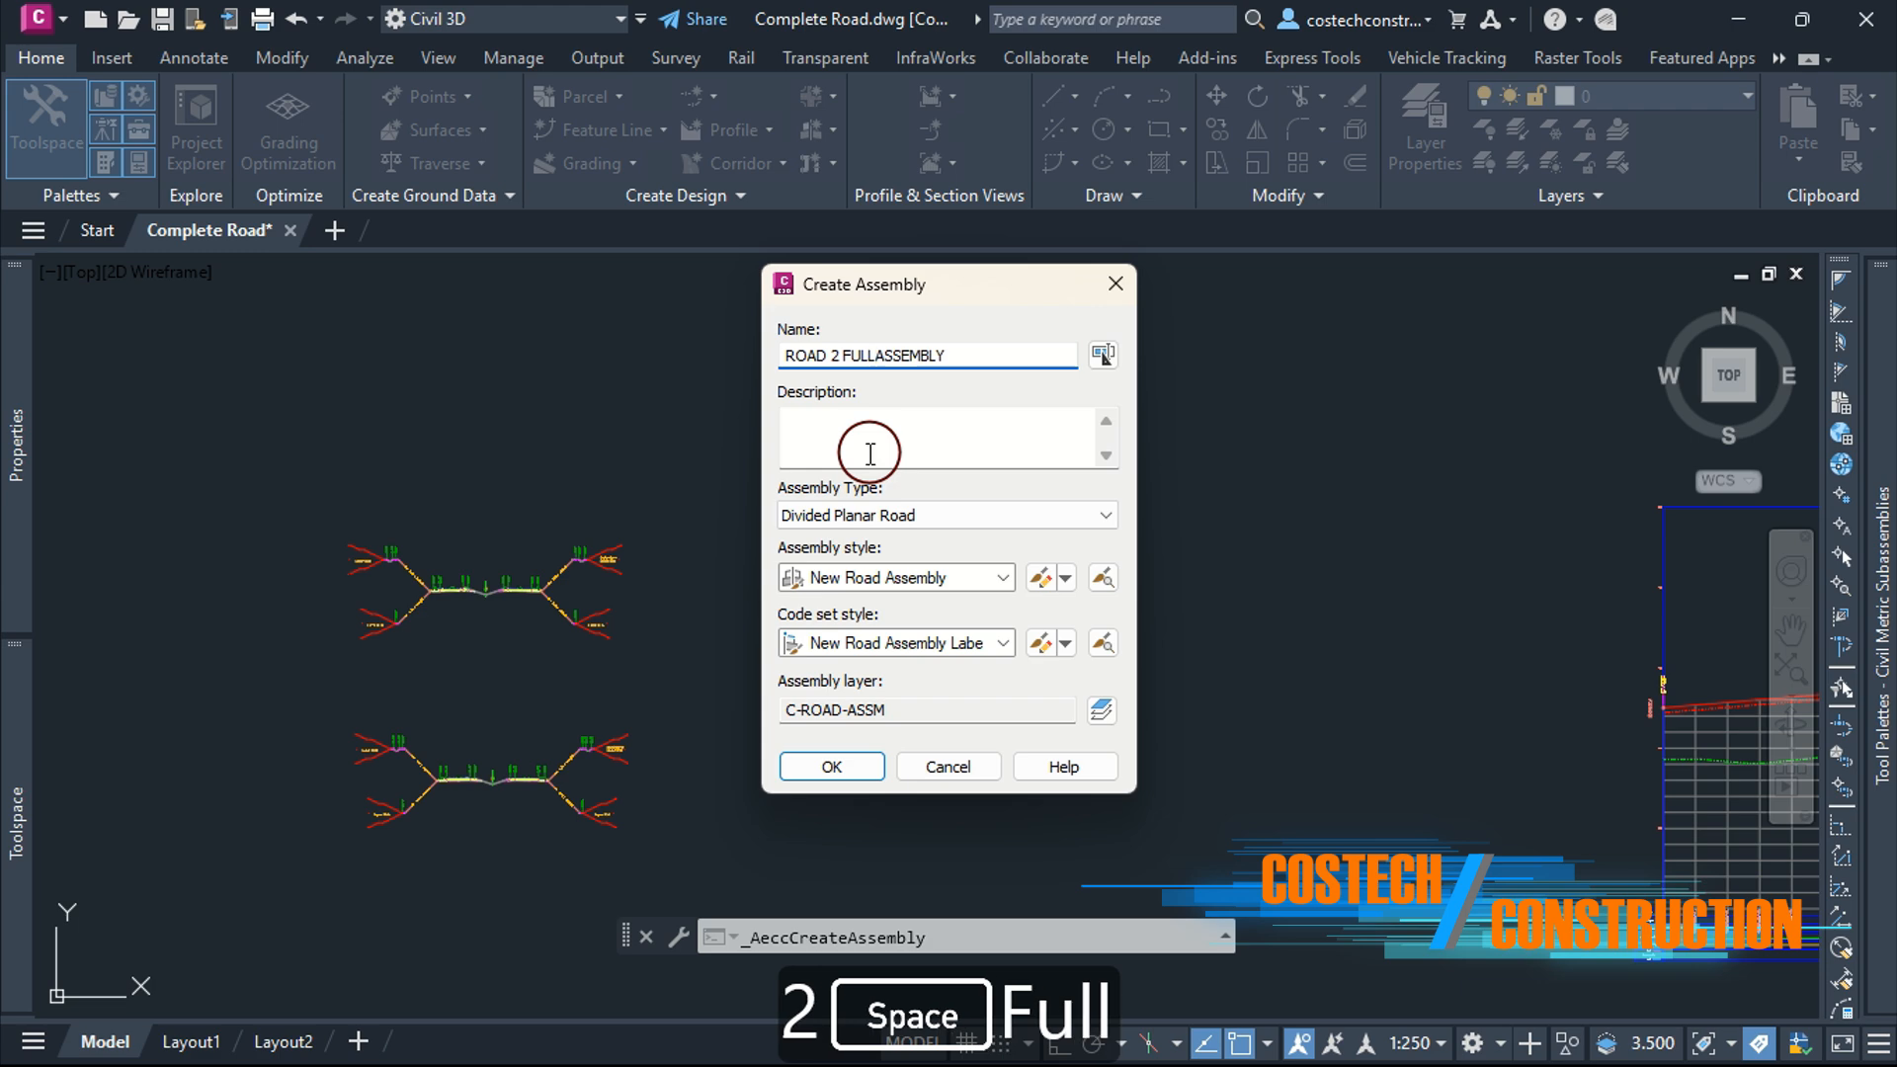
click(921, 513)
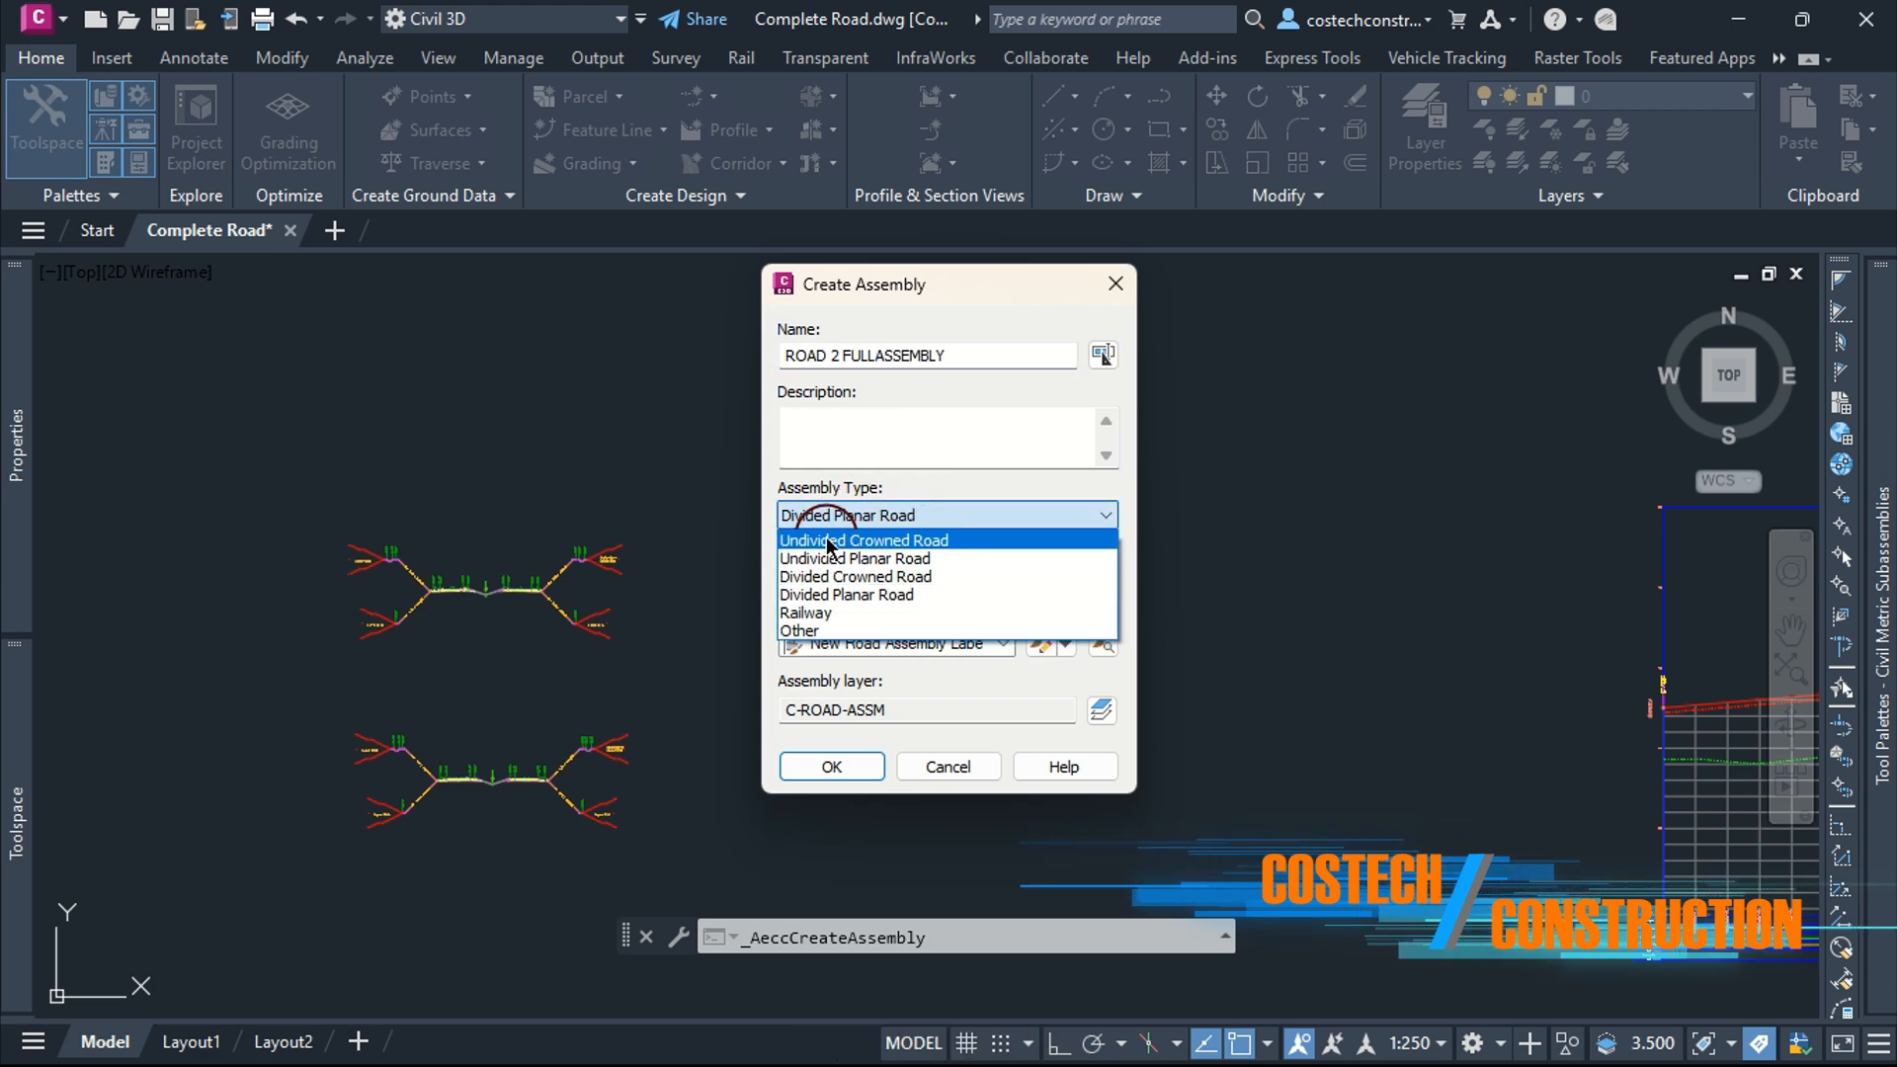
click(844, 539)
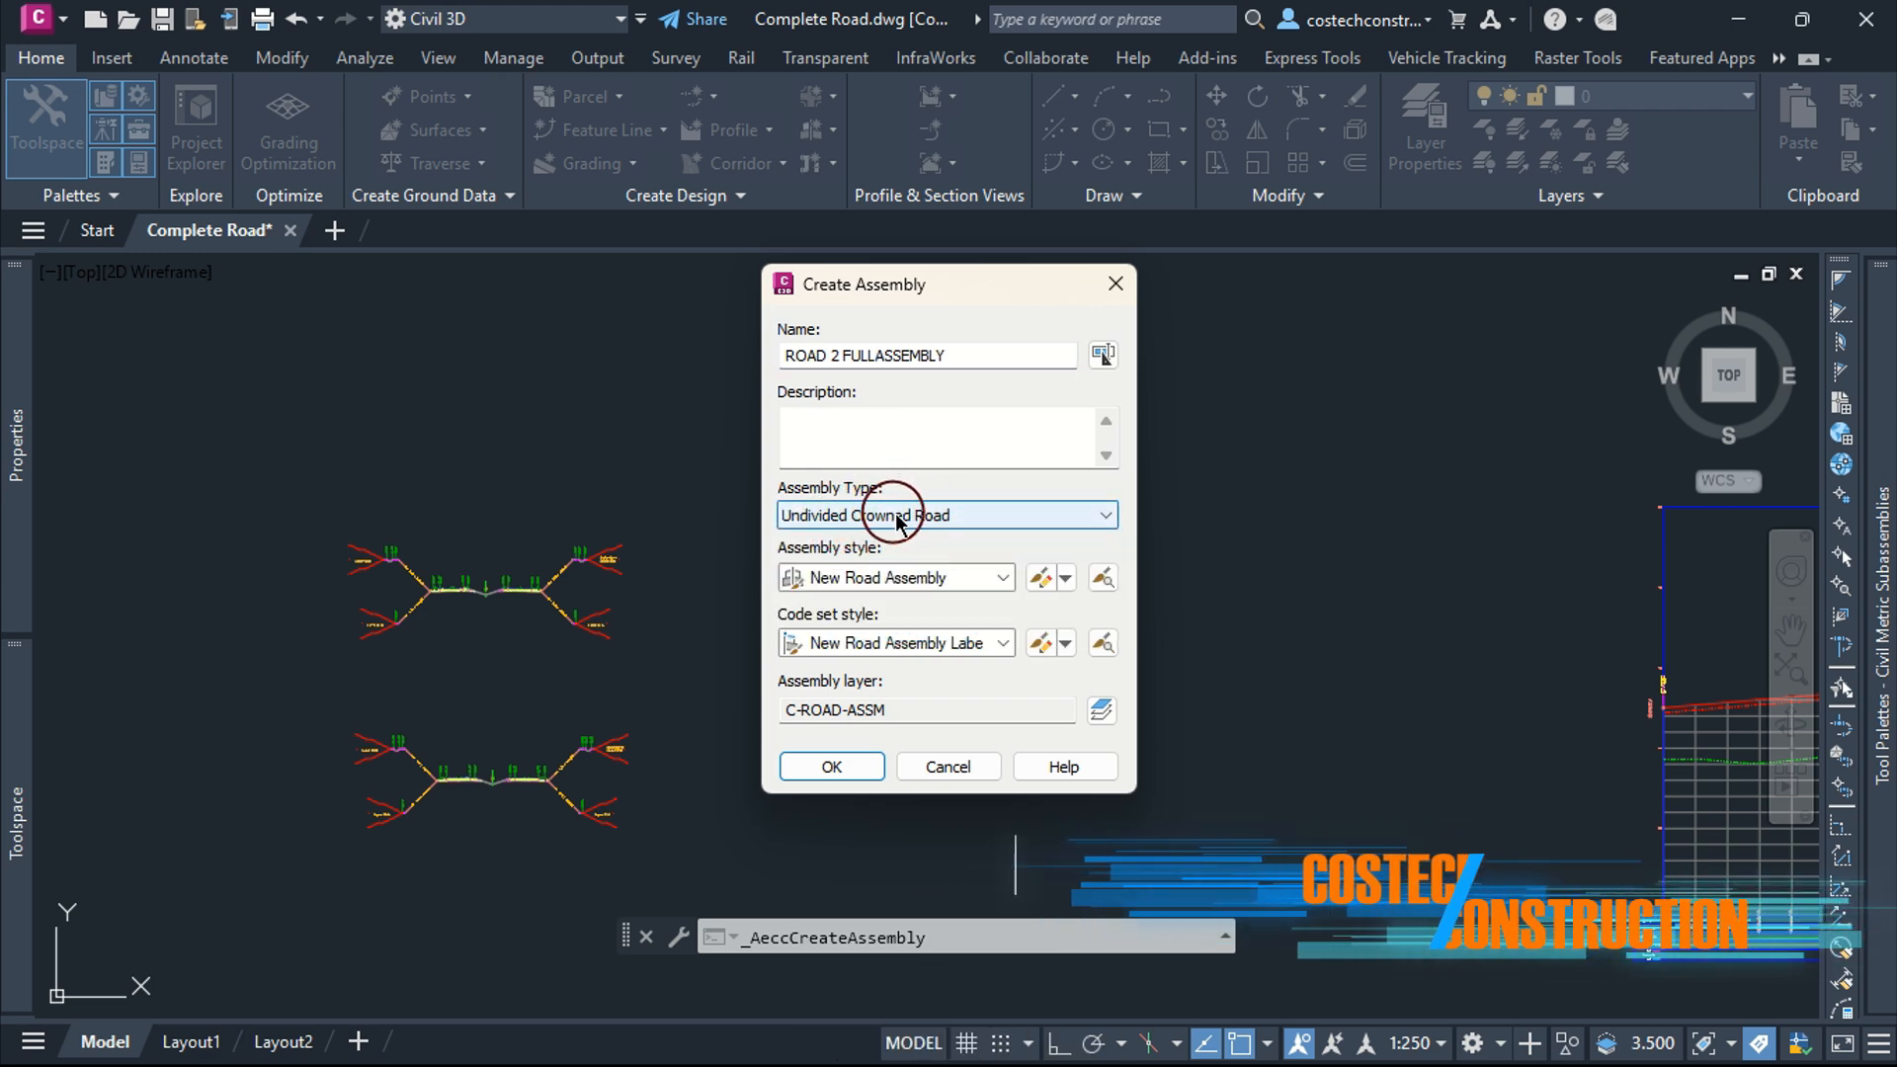
click(832, 767)
scroll(1018, 556, up, 3)
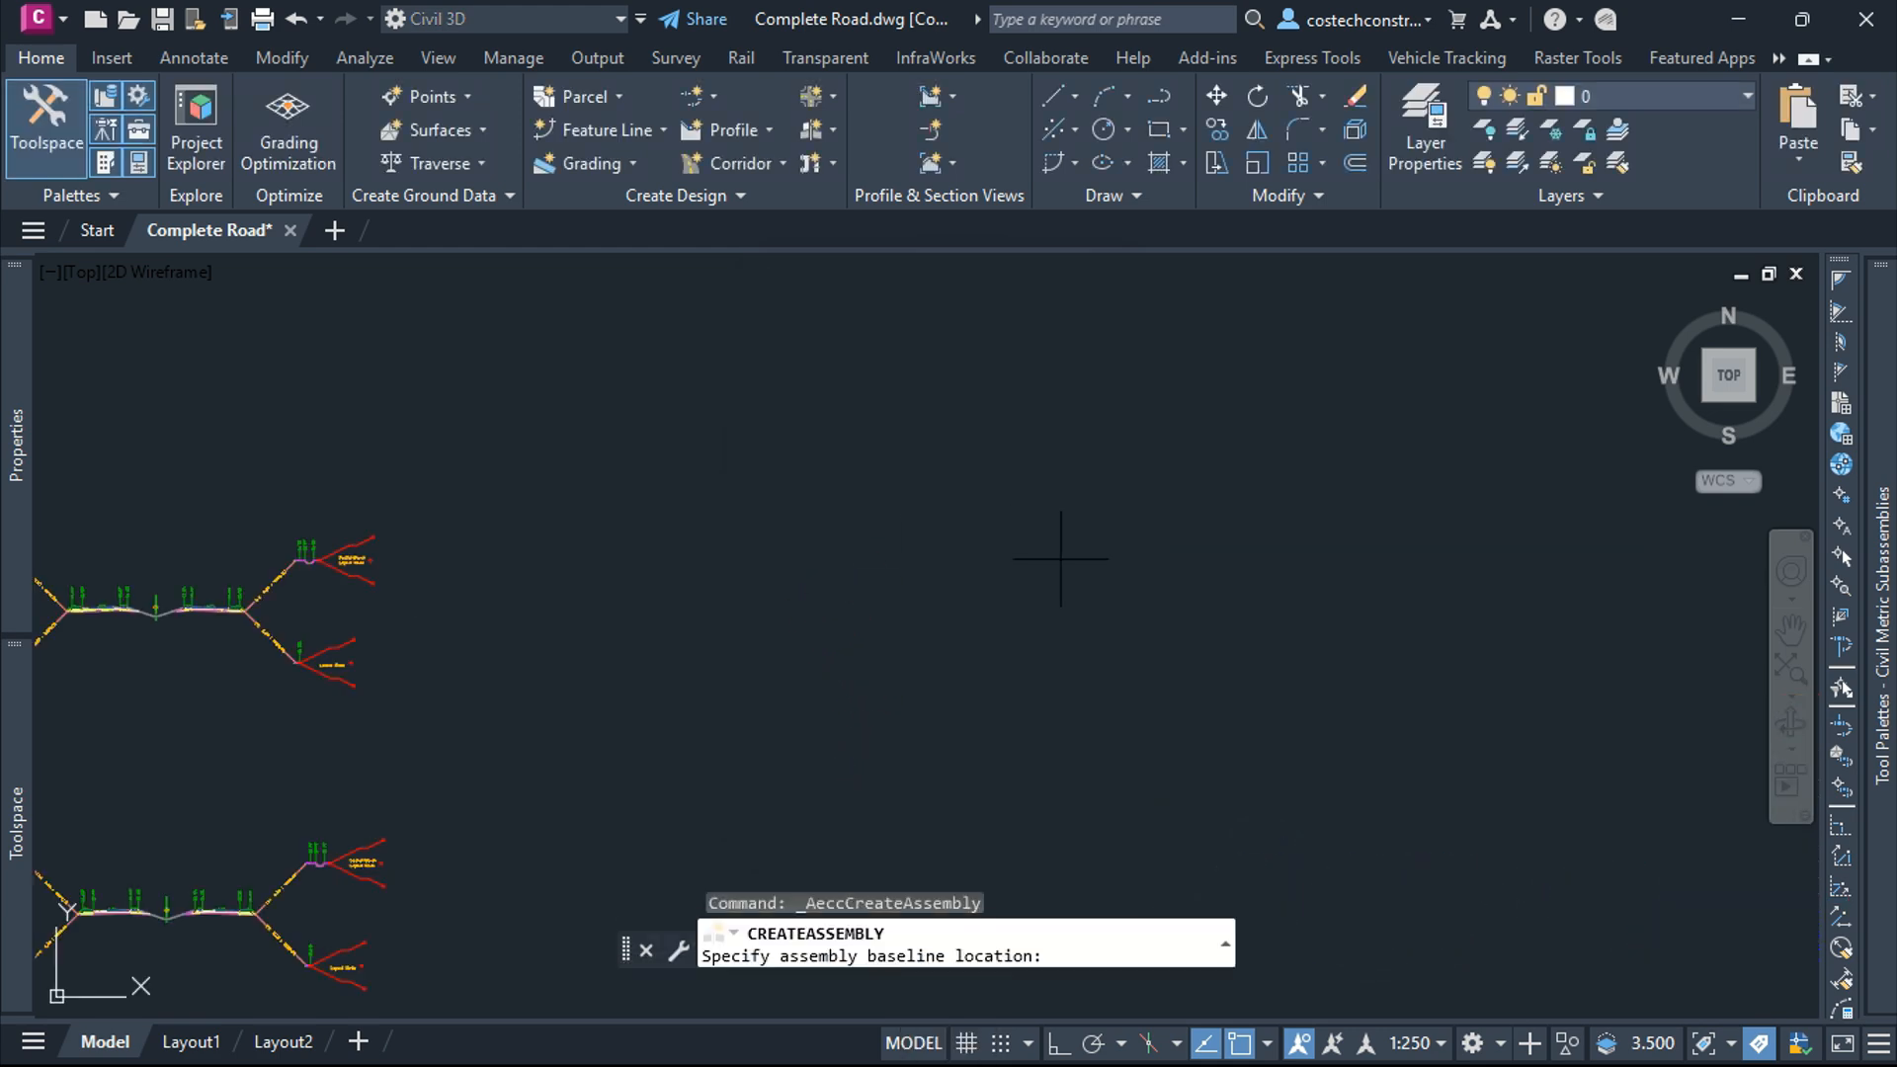
click(1060, 558)
scroll(1022, 573, down, 5)
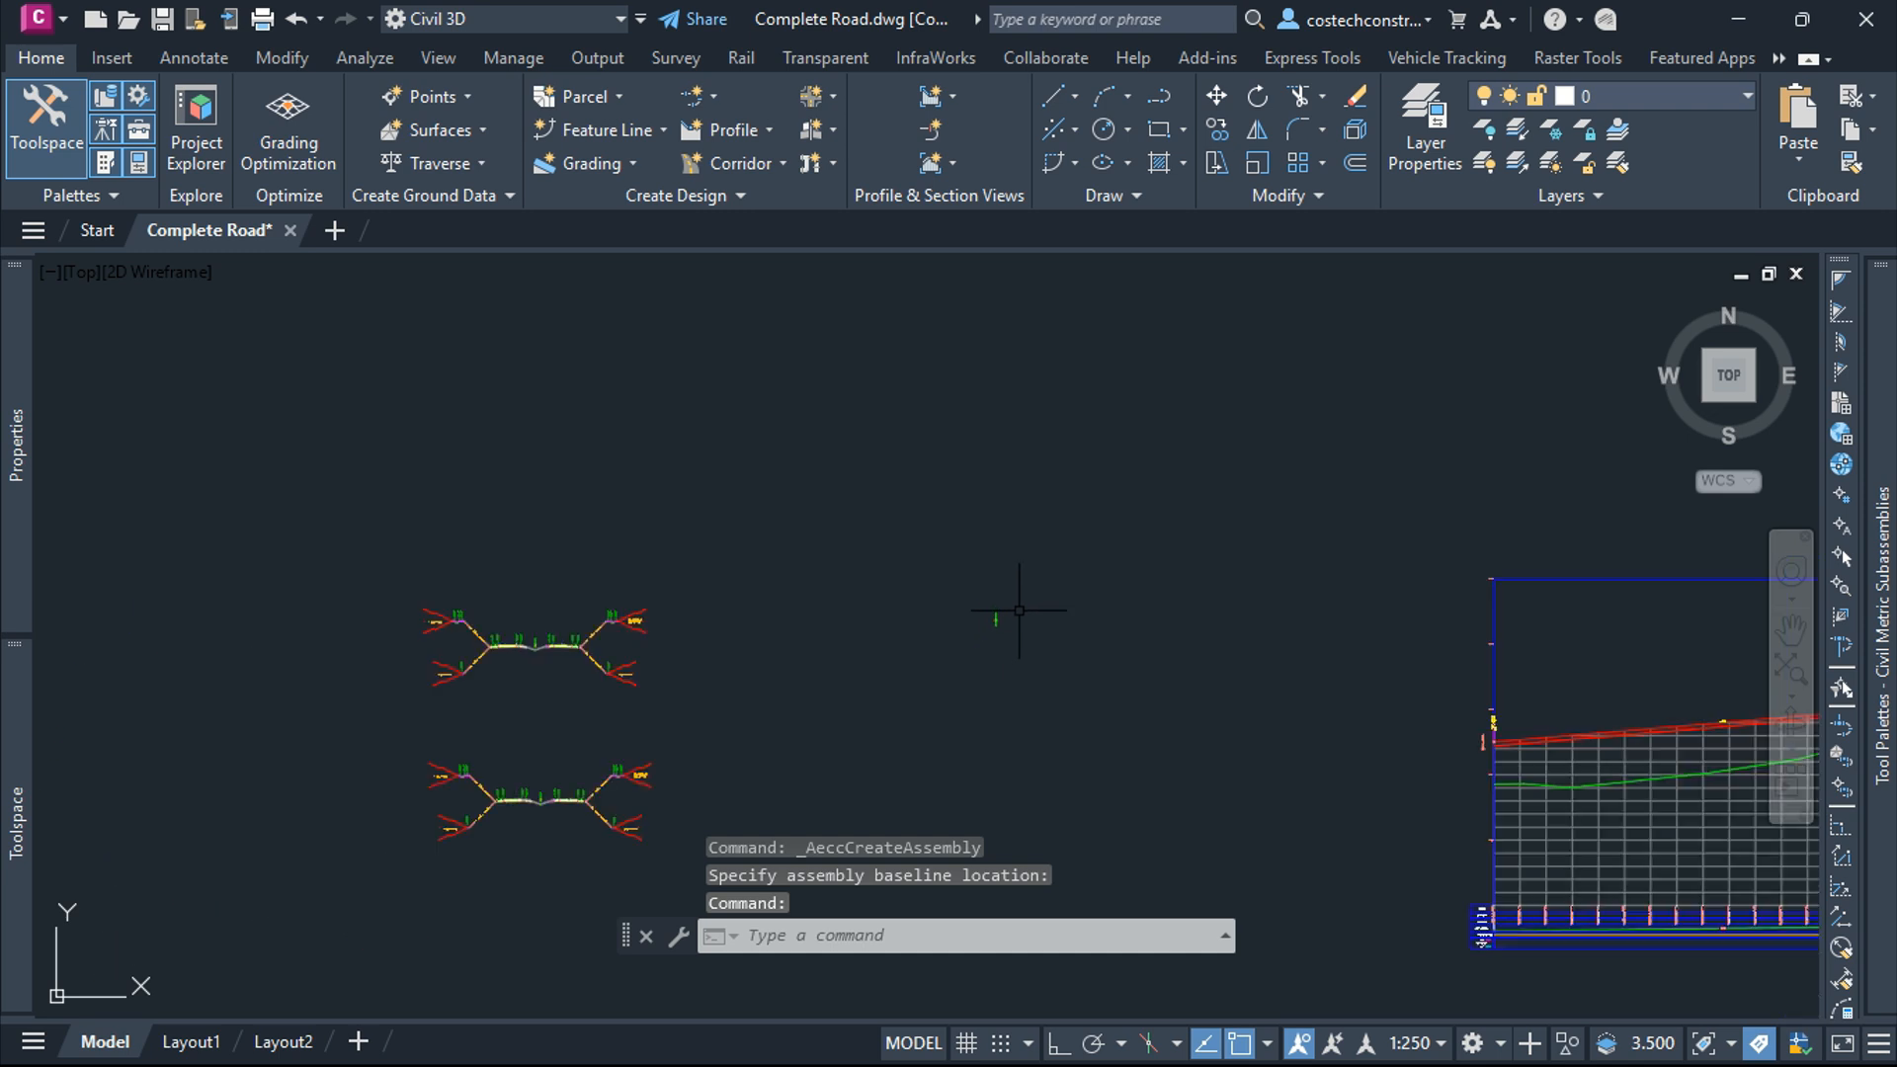
Copy the upper Road 1 assembly's right lane, shoulder, cut and fill slopes, links, ditch and DaylightBenches onto the Road 2 assembly baseline
scroll(579, 644, up, 6)
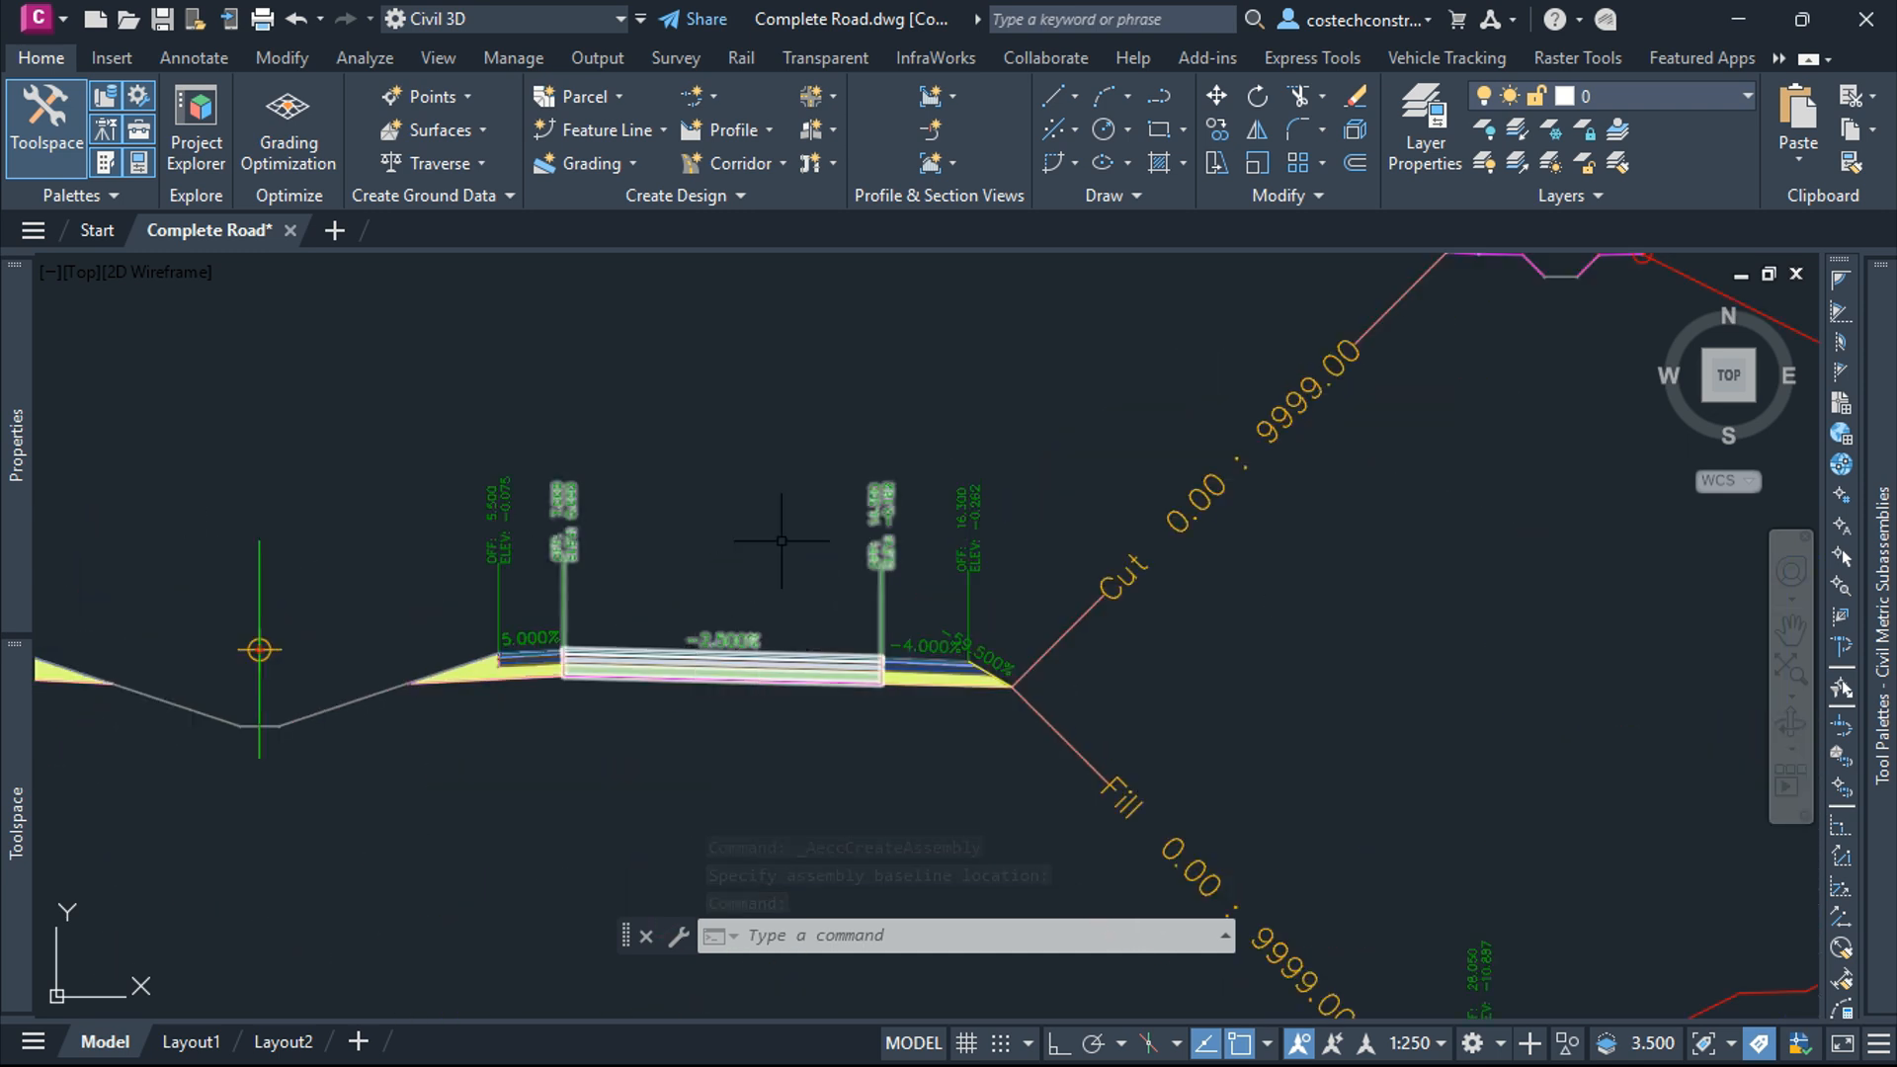
scroll(893, 543, down, 3)
click(1134, 721)
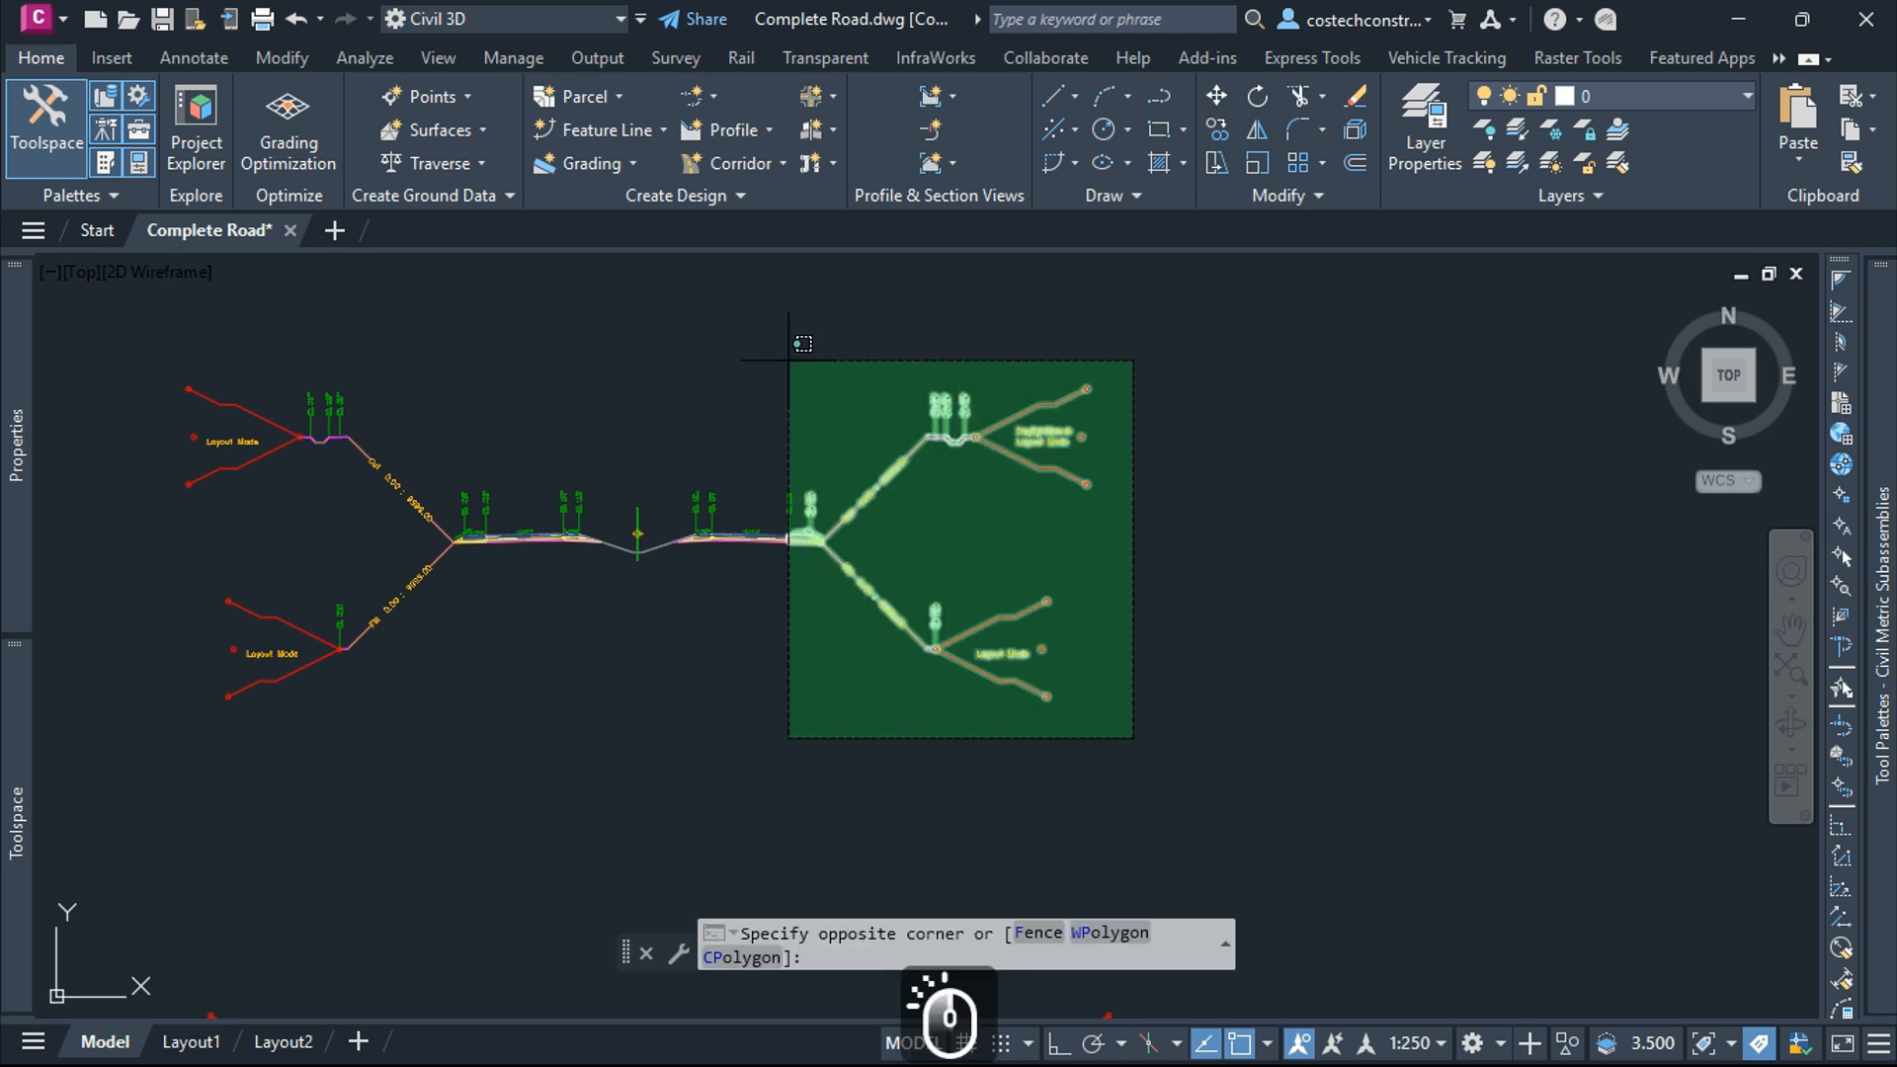
click(761, 346)
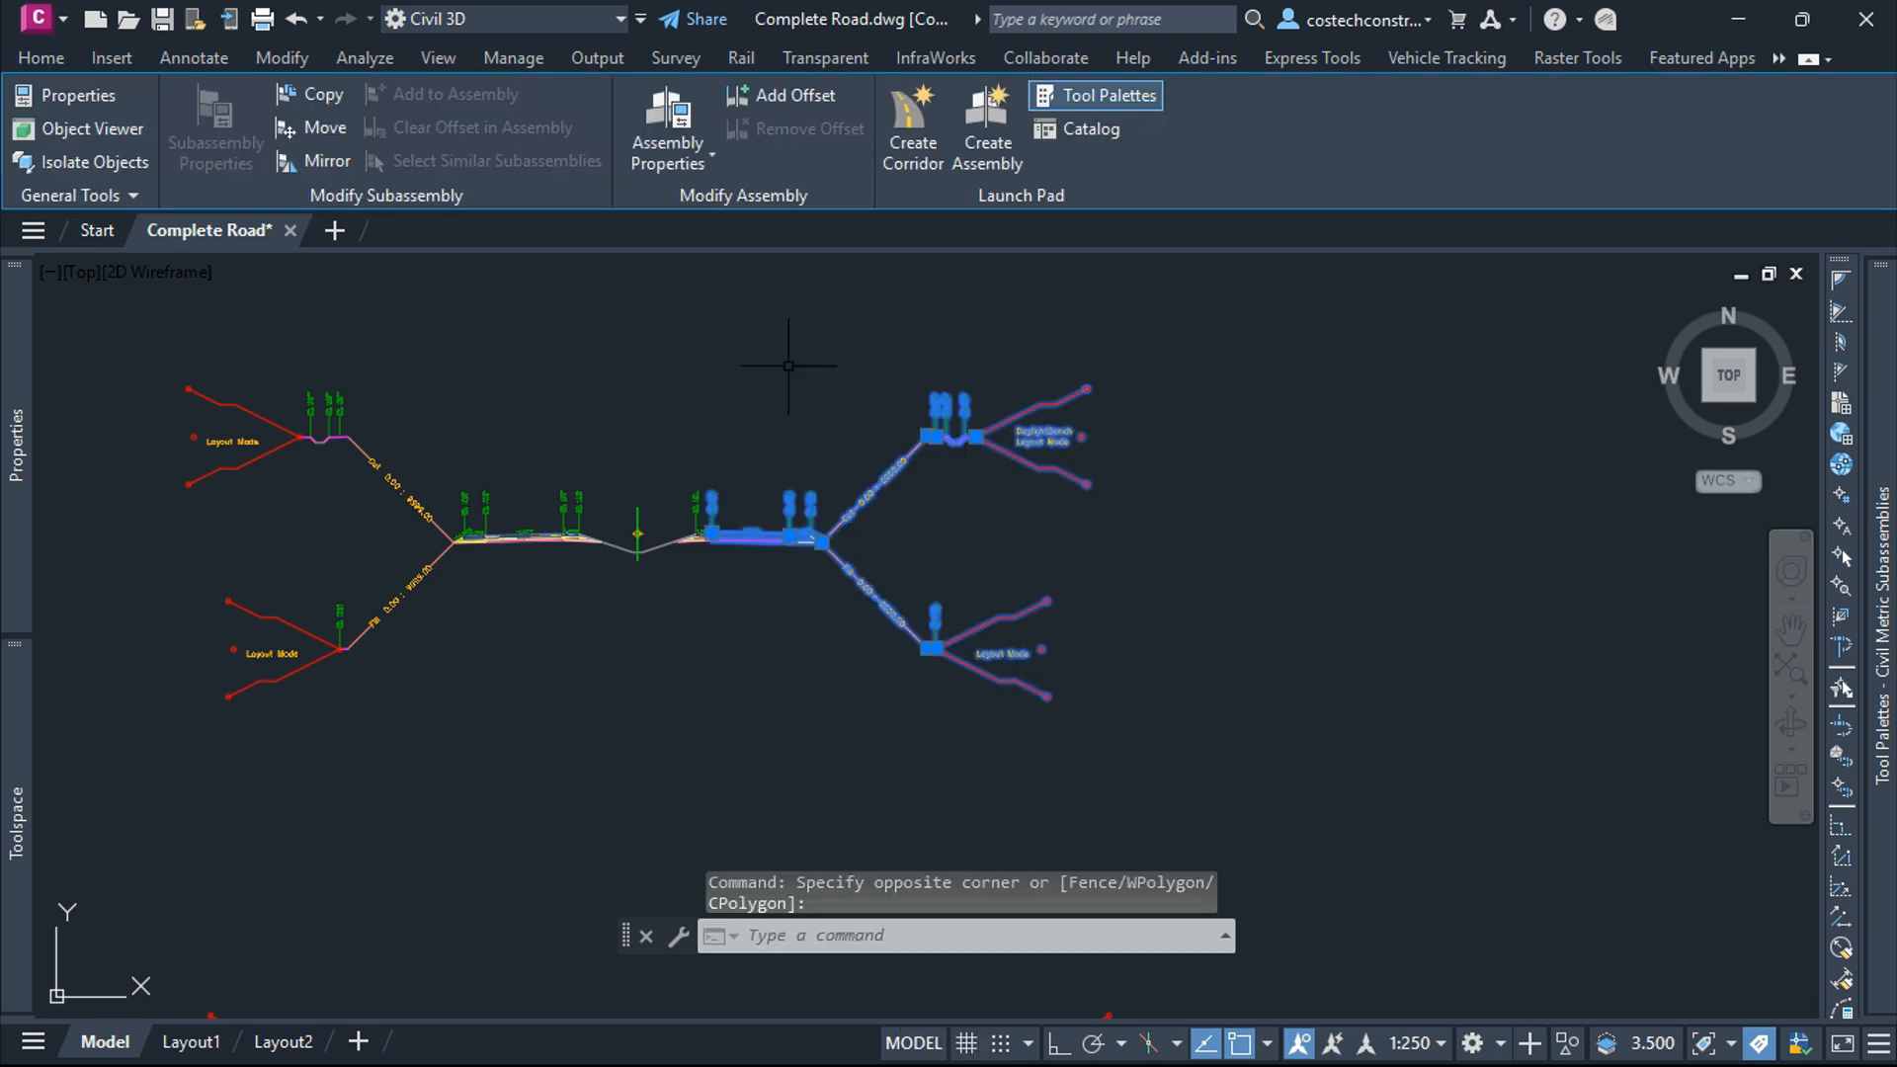
scroll(767, 545, up, 5)
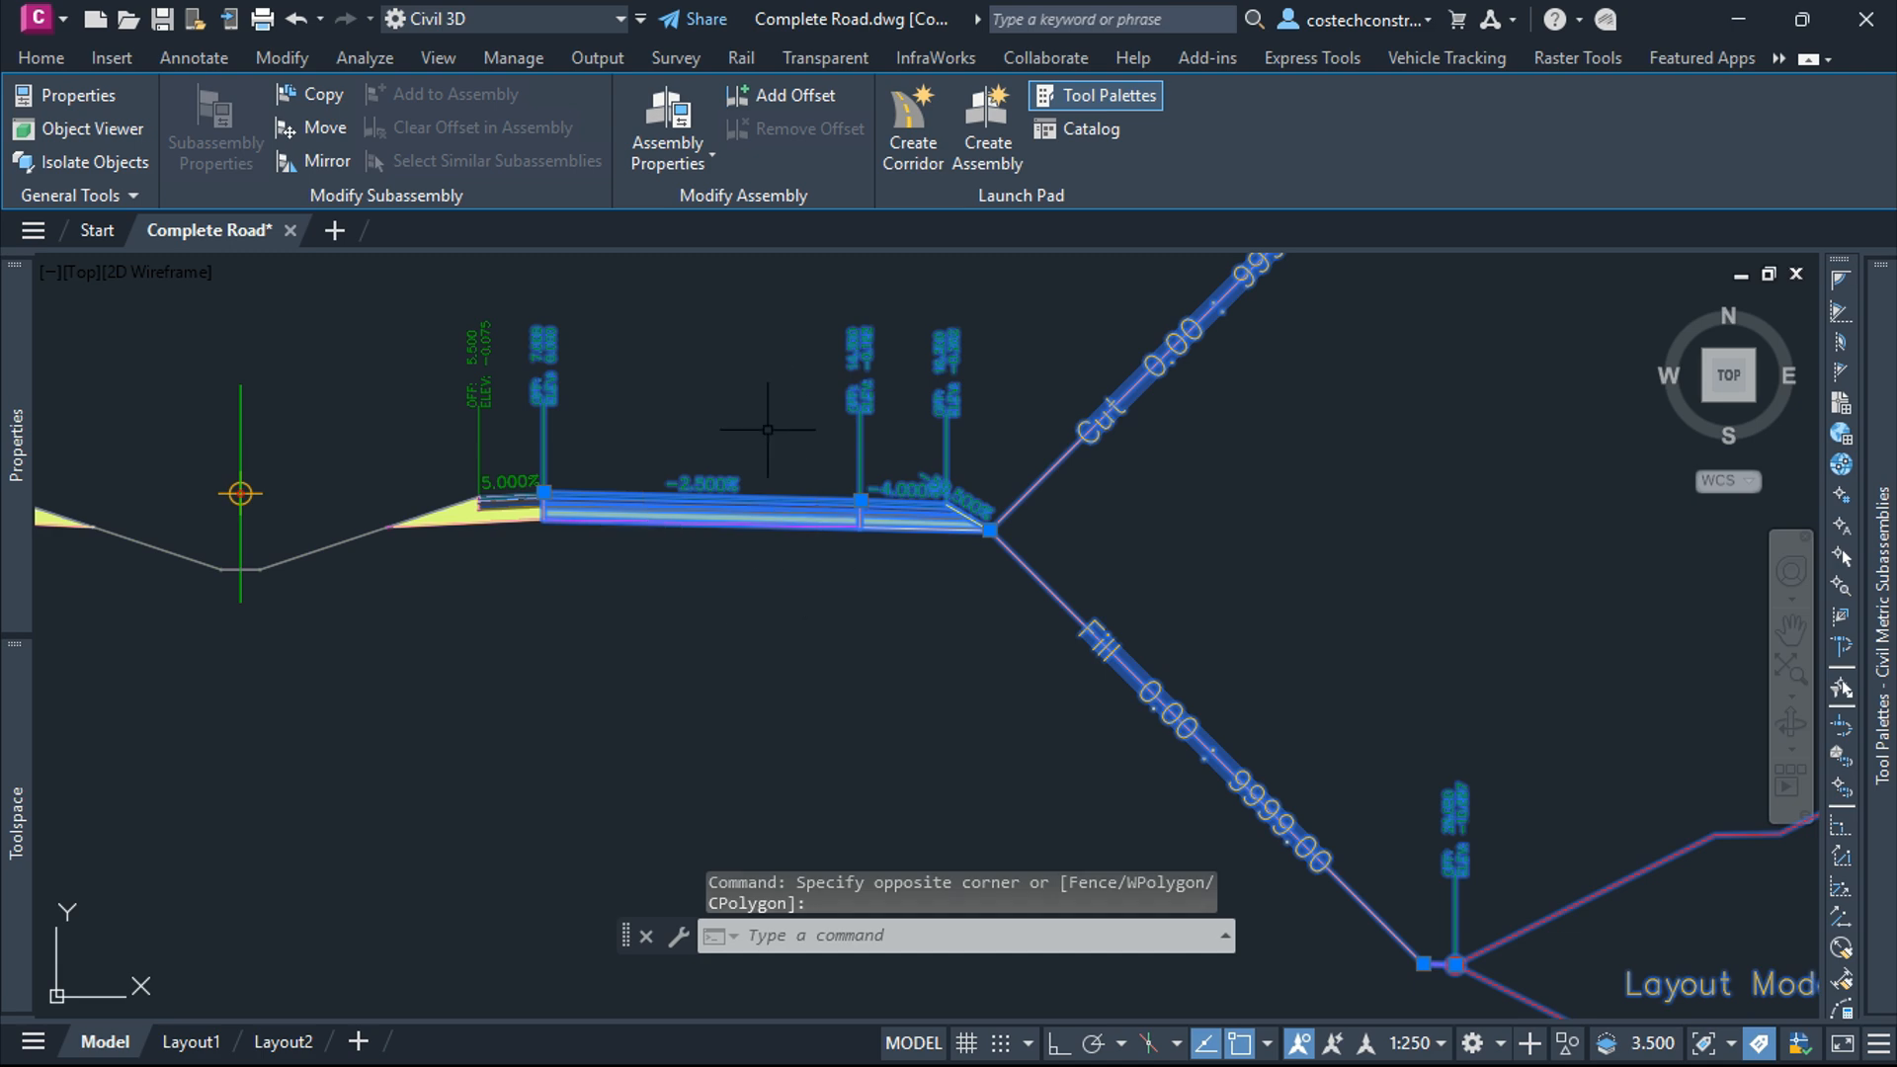
scroll(746, 539, down, 7)
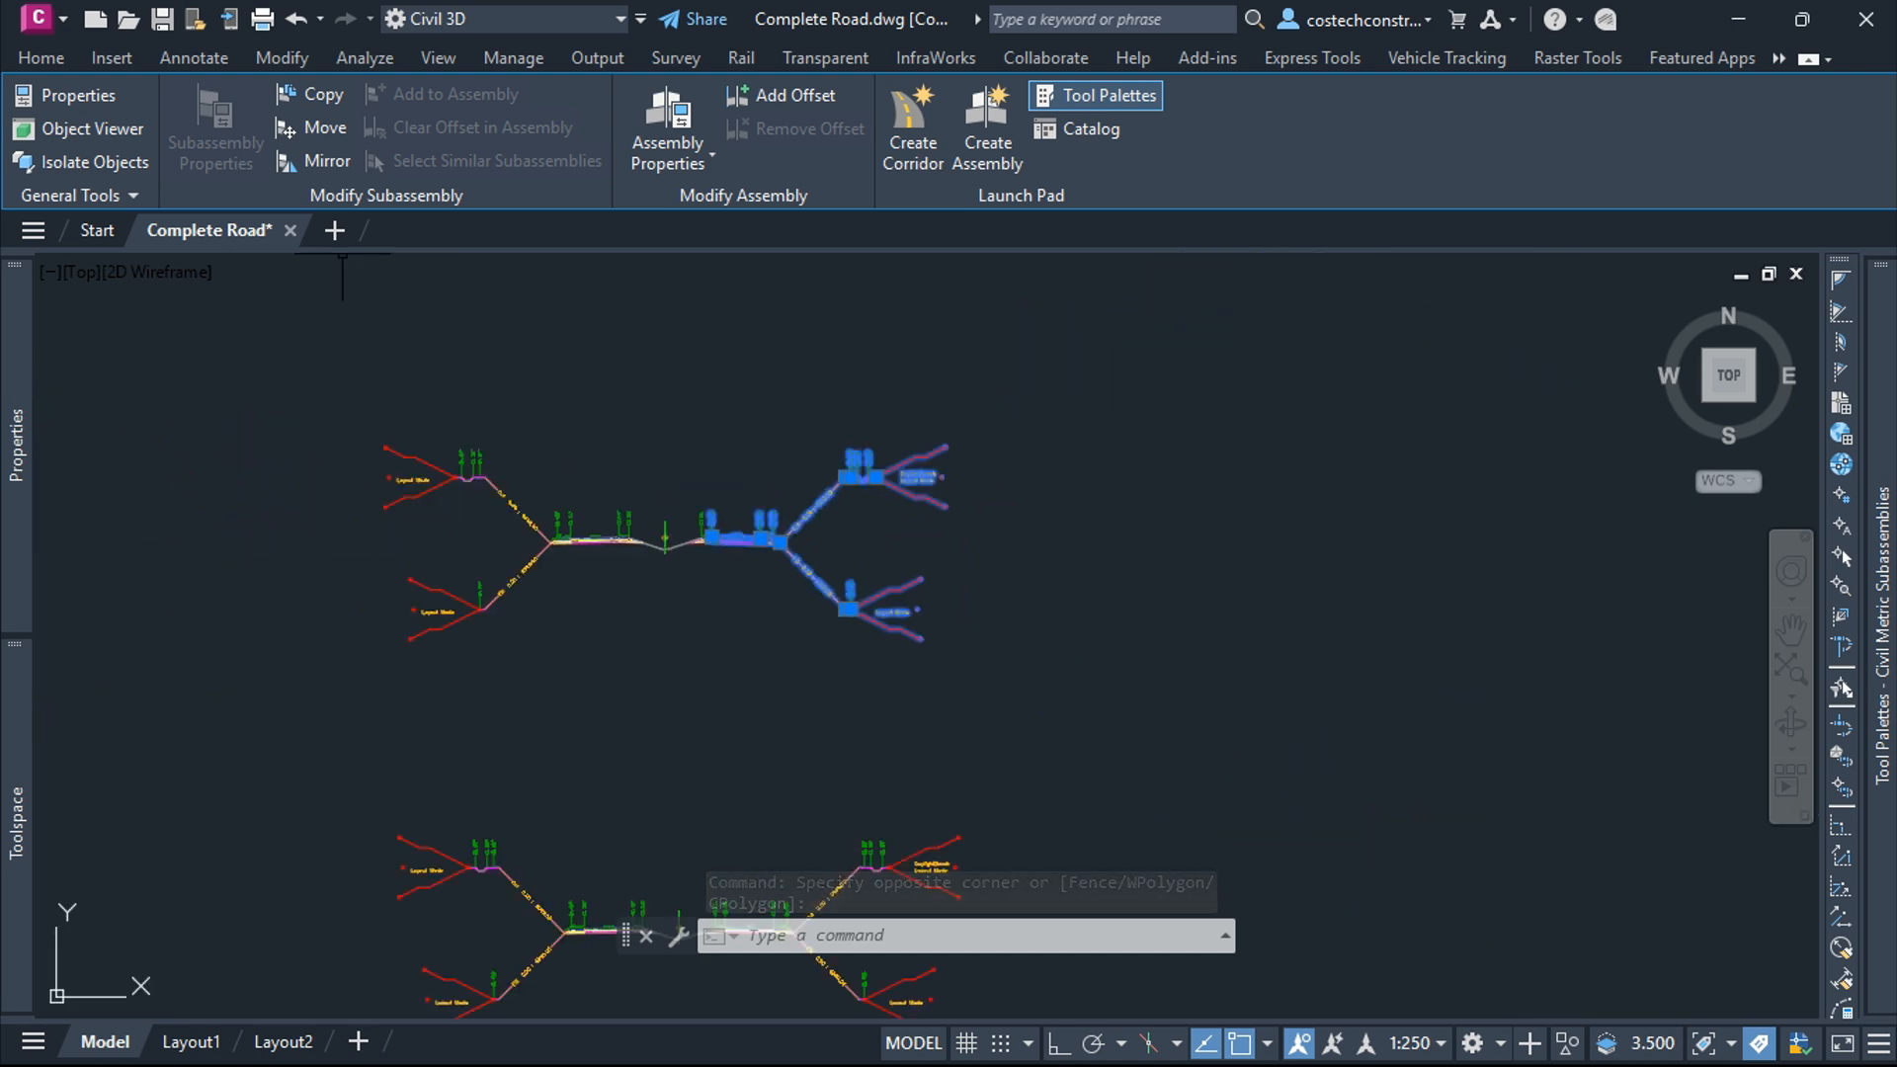
click(314, 94)
scroll(351, 489, down, 4)
scroll(925, 463, up, 3)
click(873, 484)
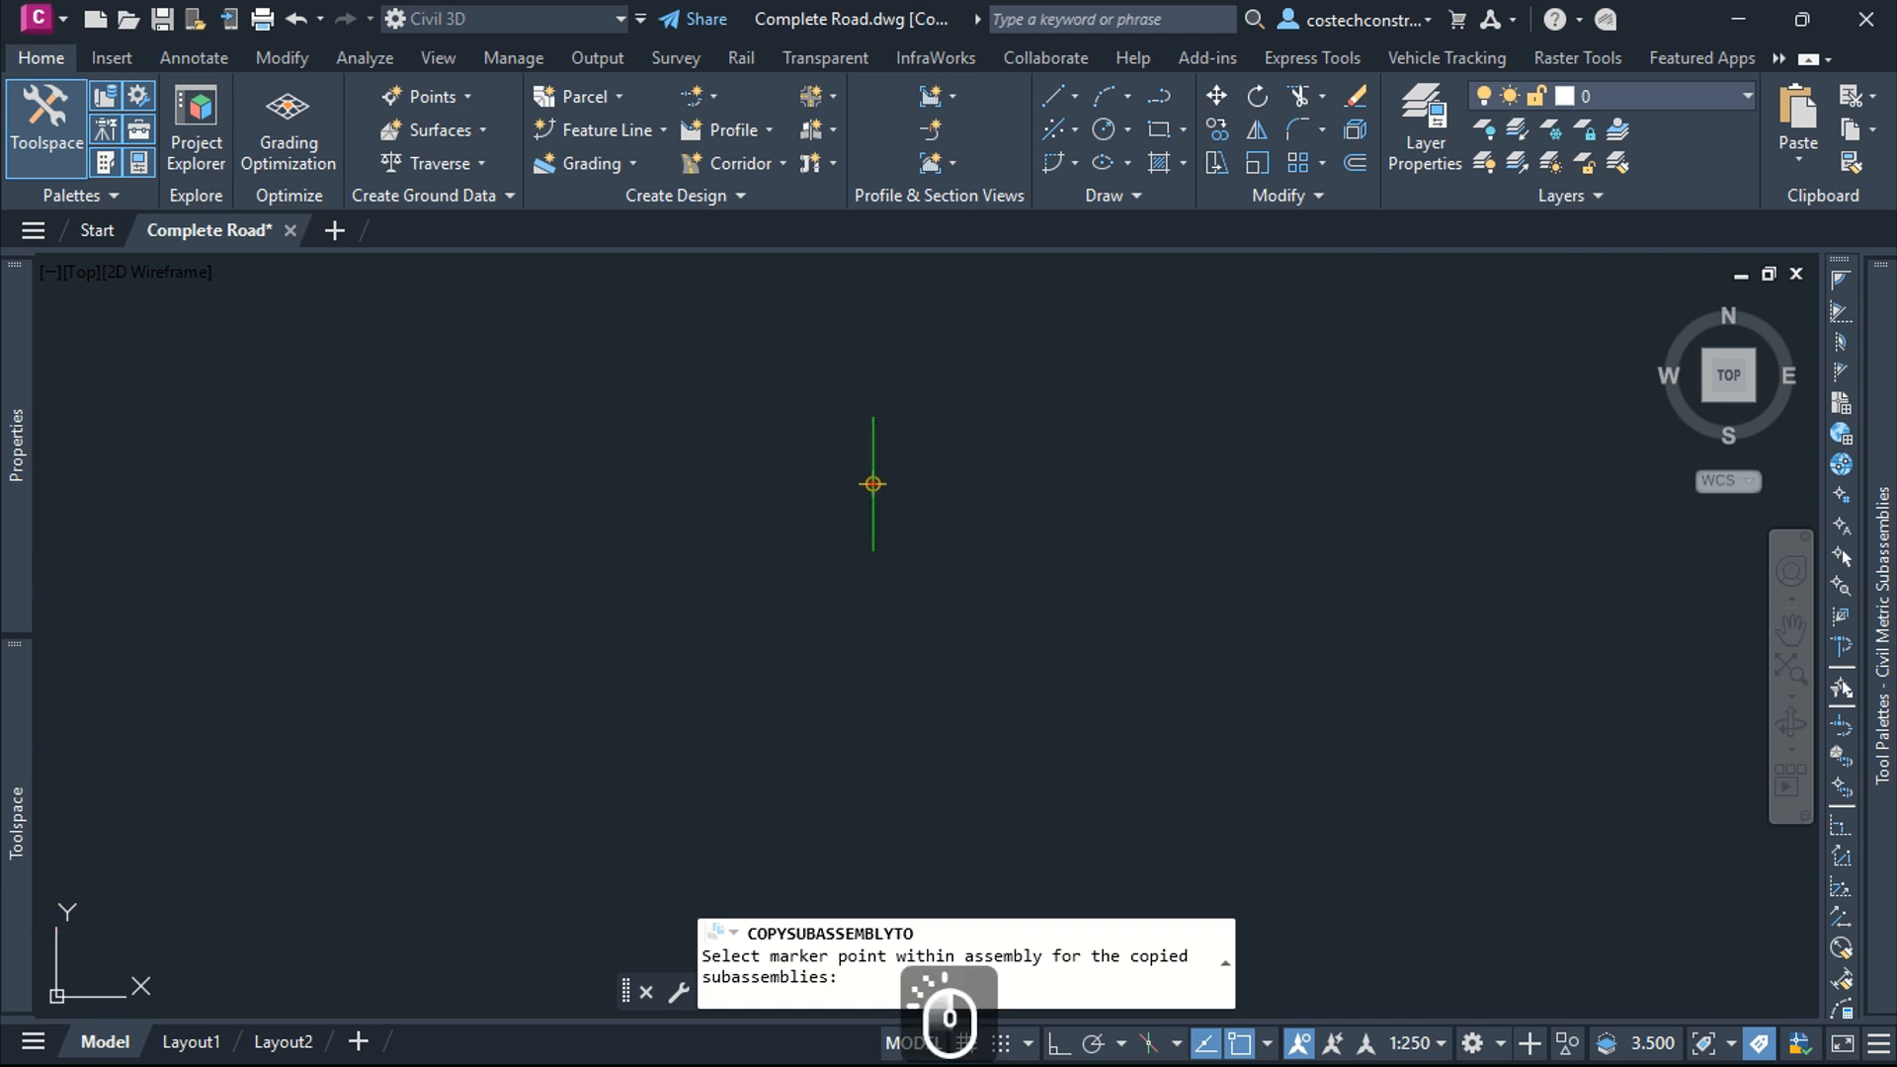
Set the width of the Road 2 assembly's right lane subassembly to 3.65 m
key(Escape)
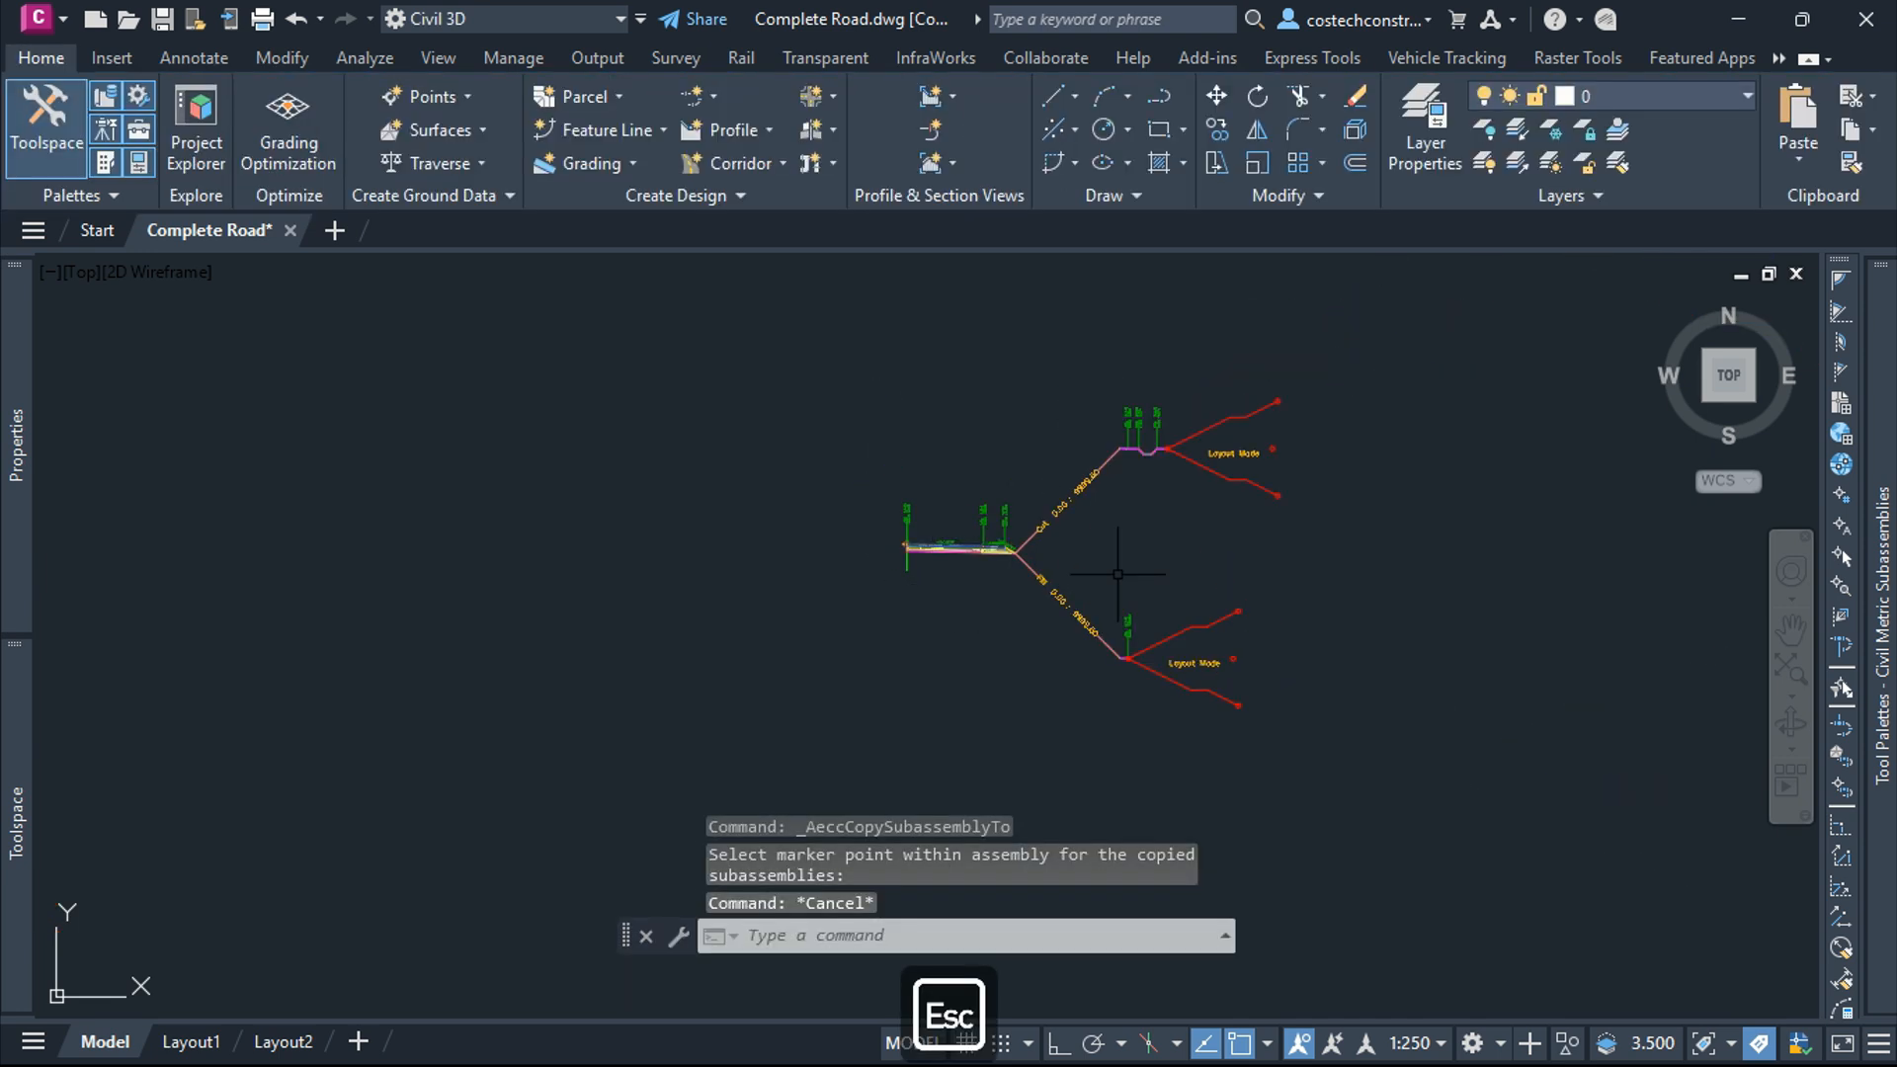
scroll(953, 542, up, 6)
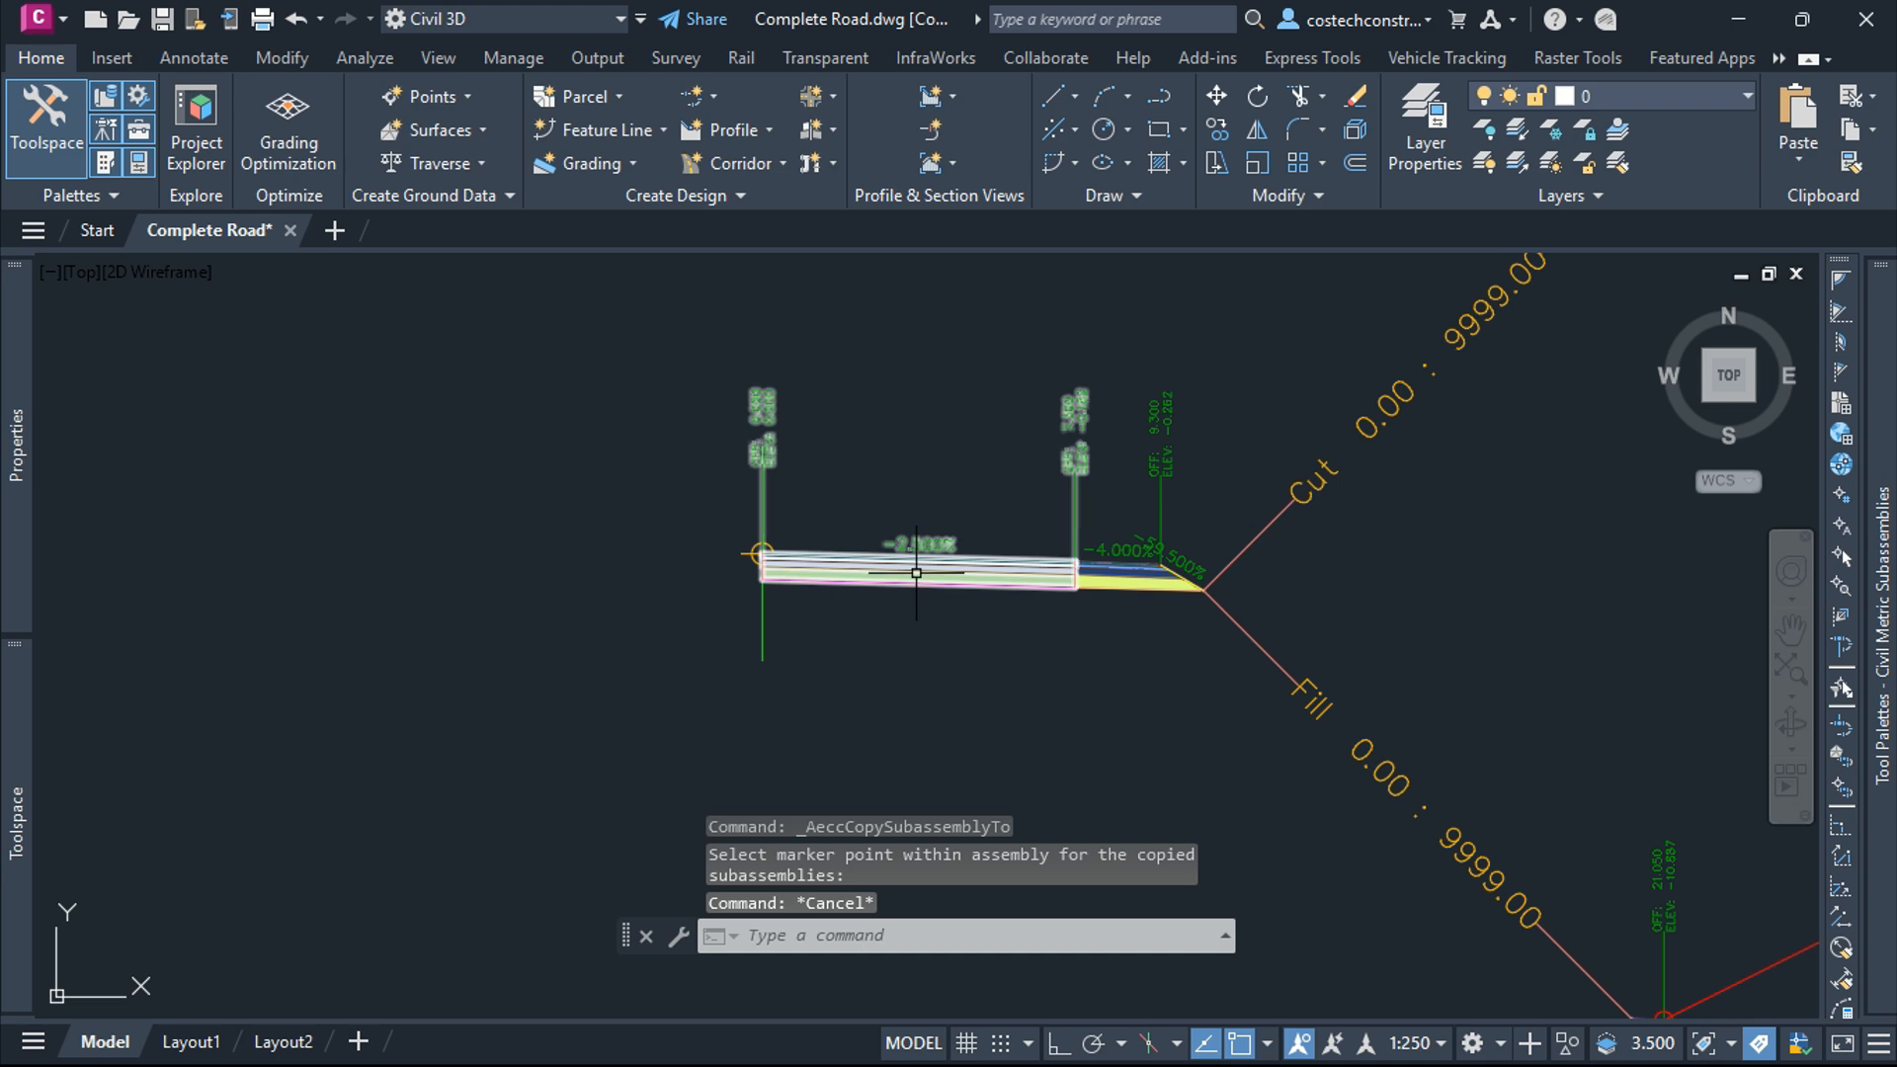
click(972, 571)
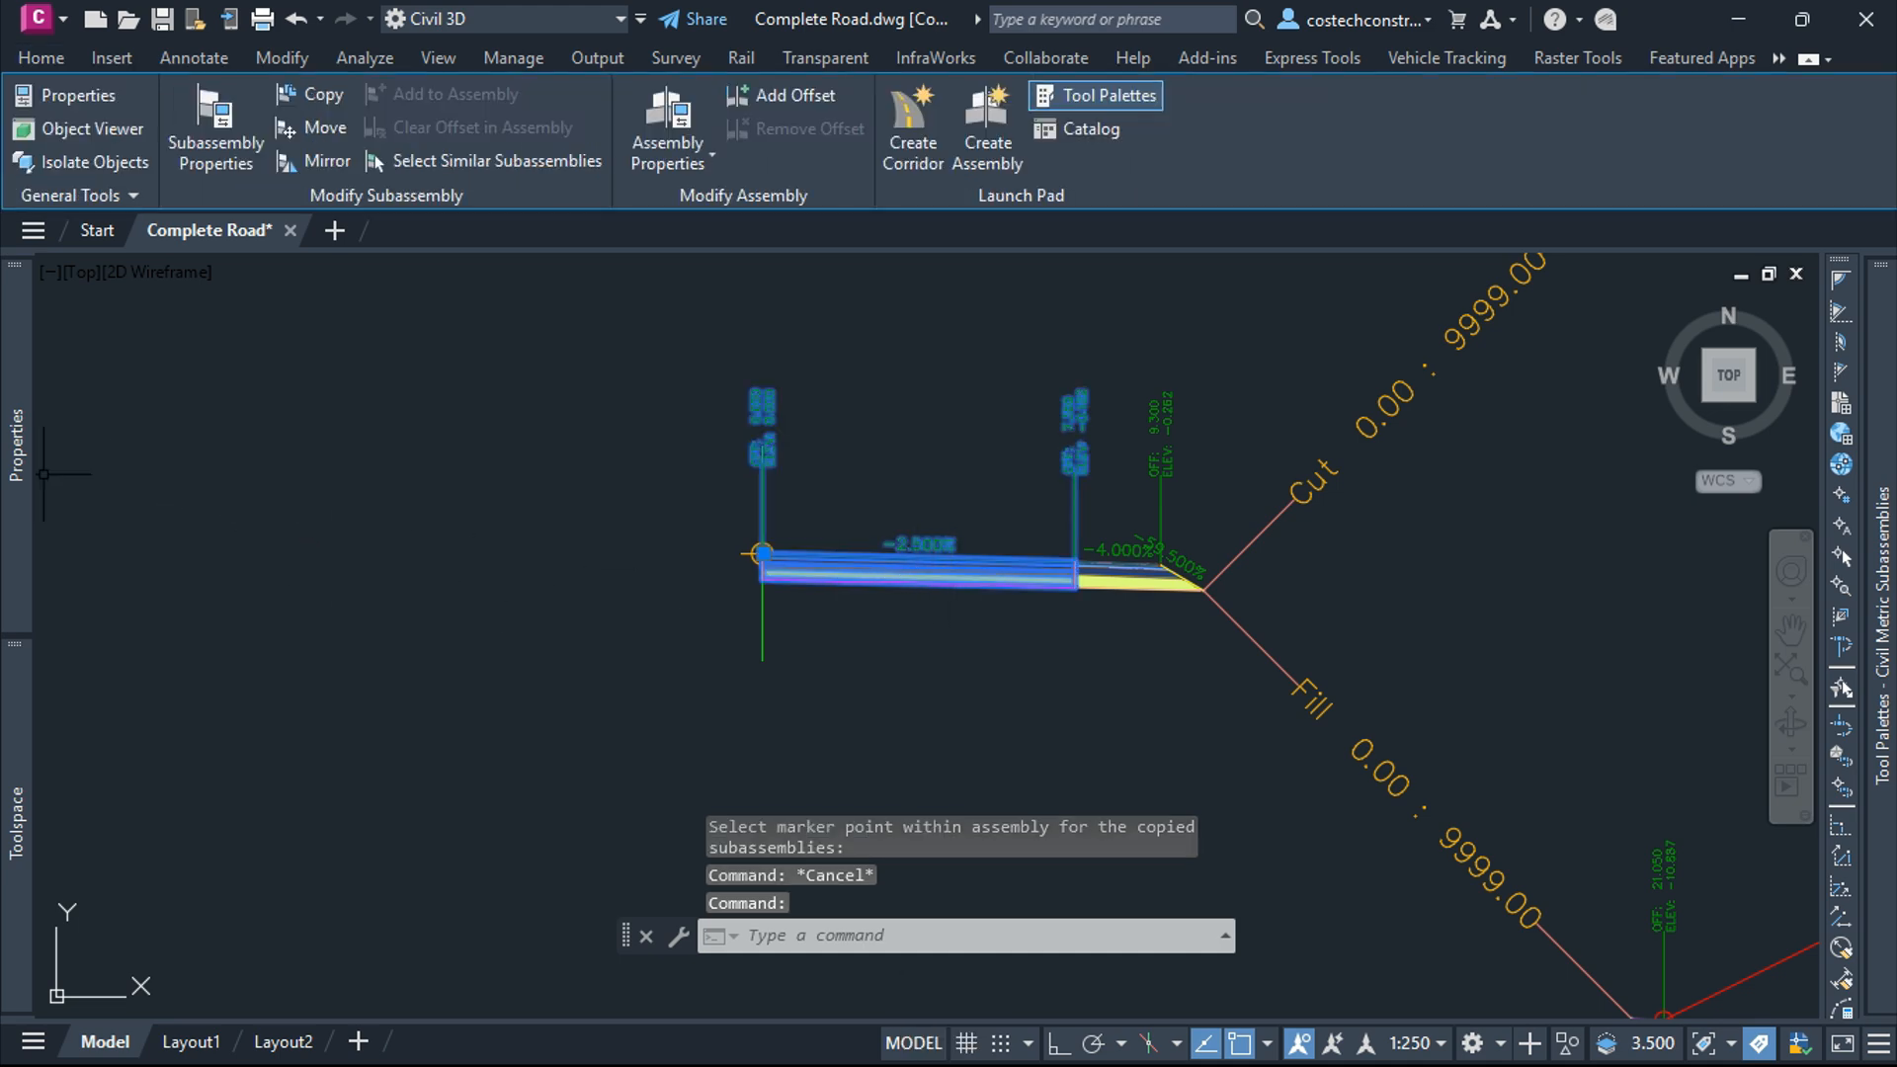
click(12, 474)
scroll(85, 748, down, 4)
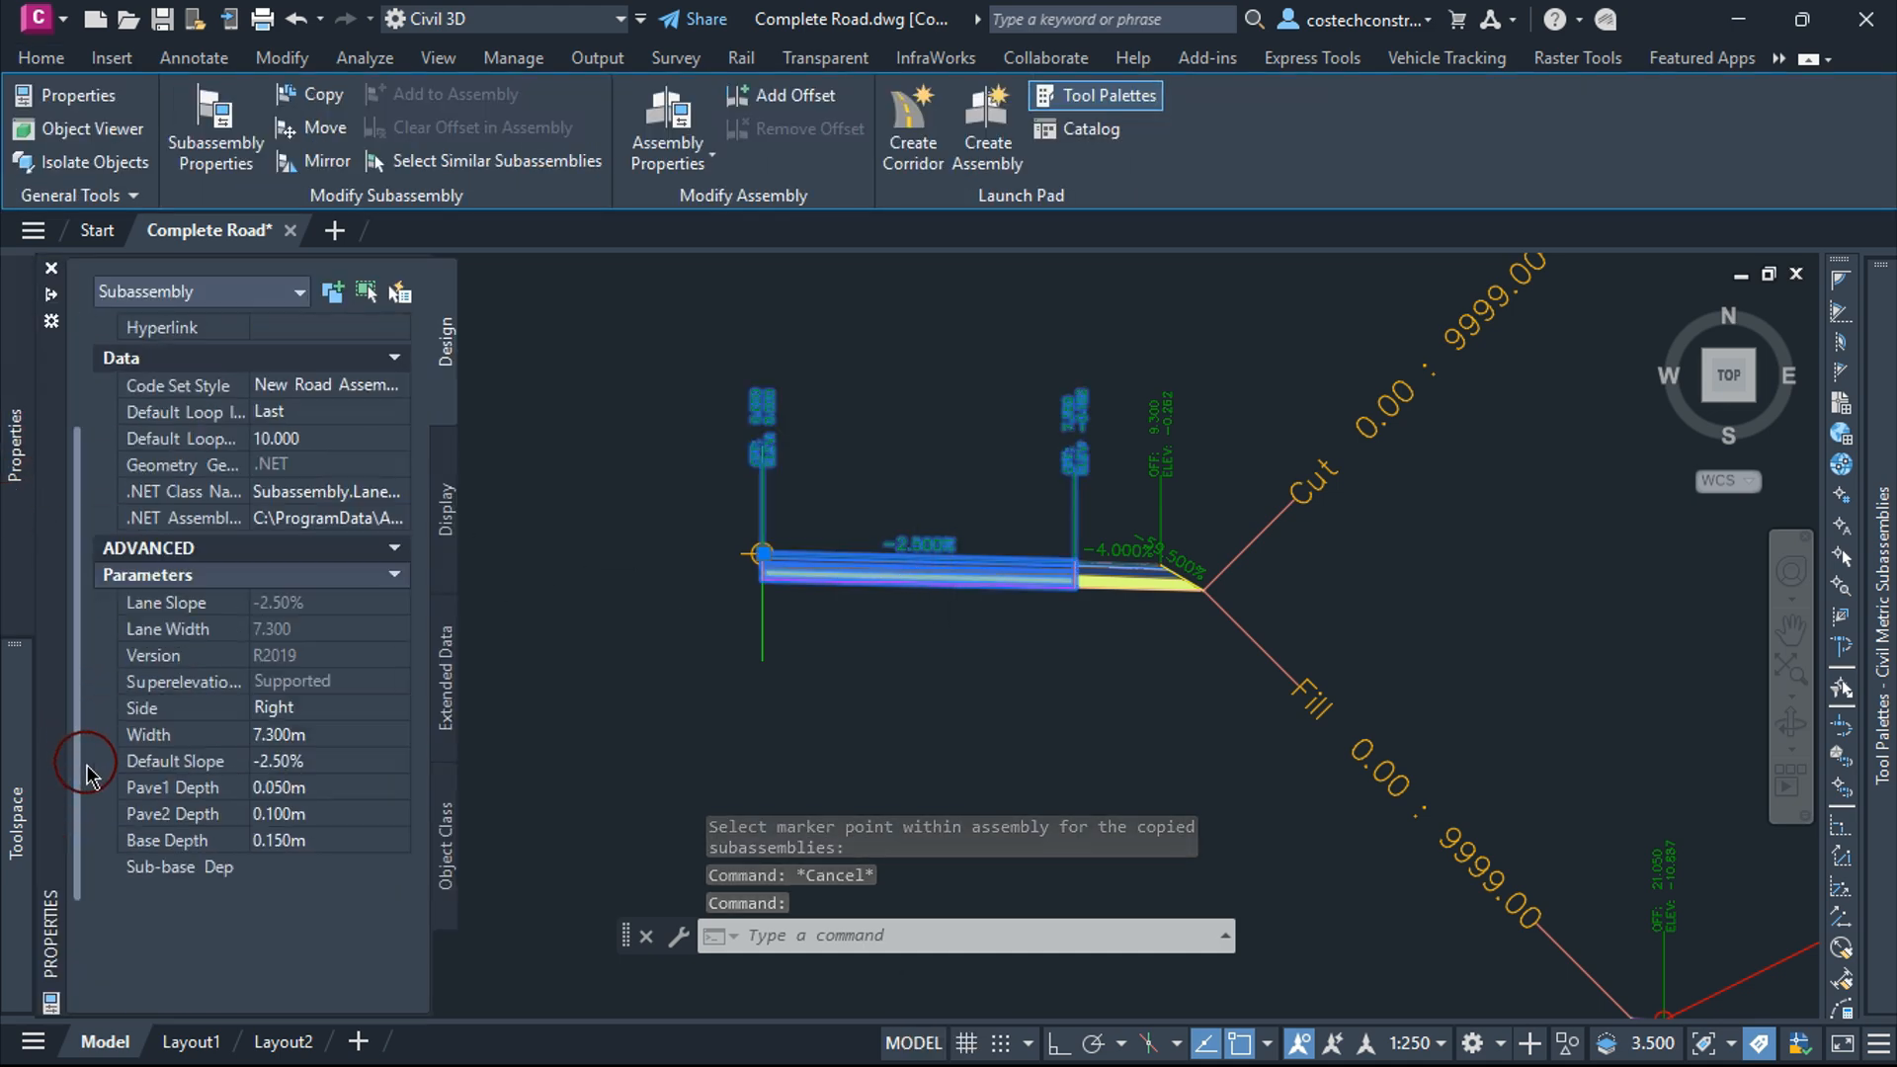
click(308, 736)
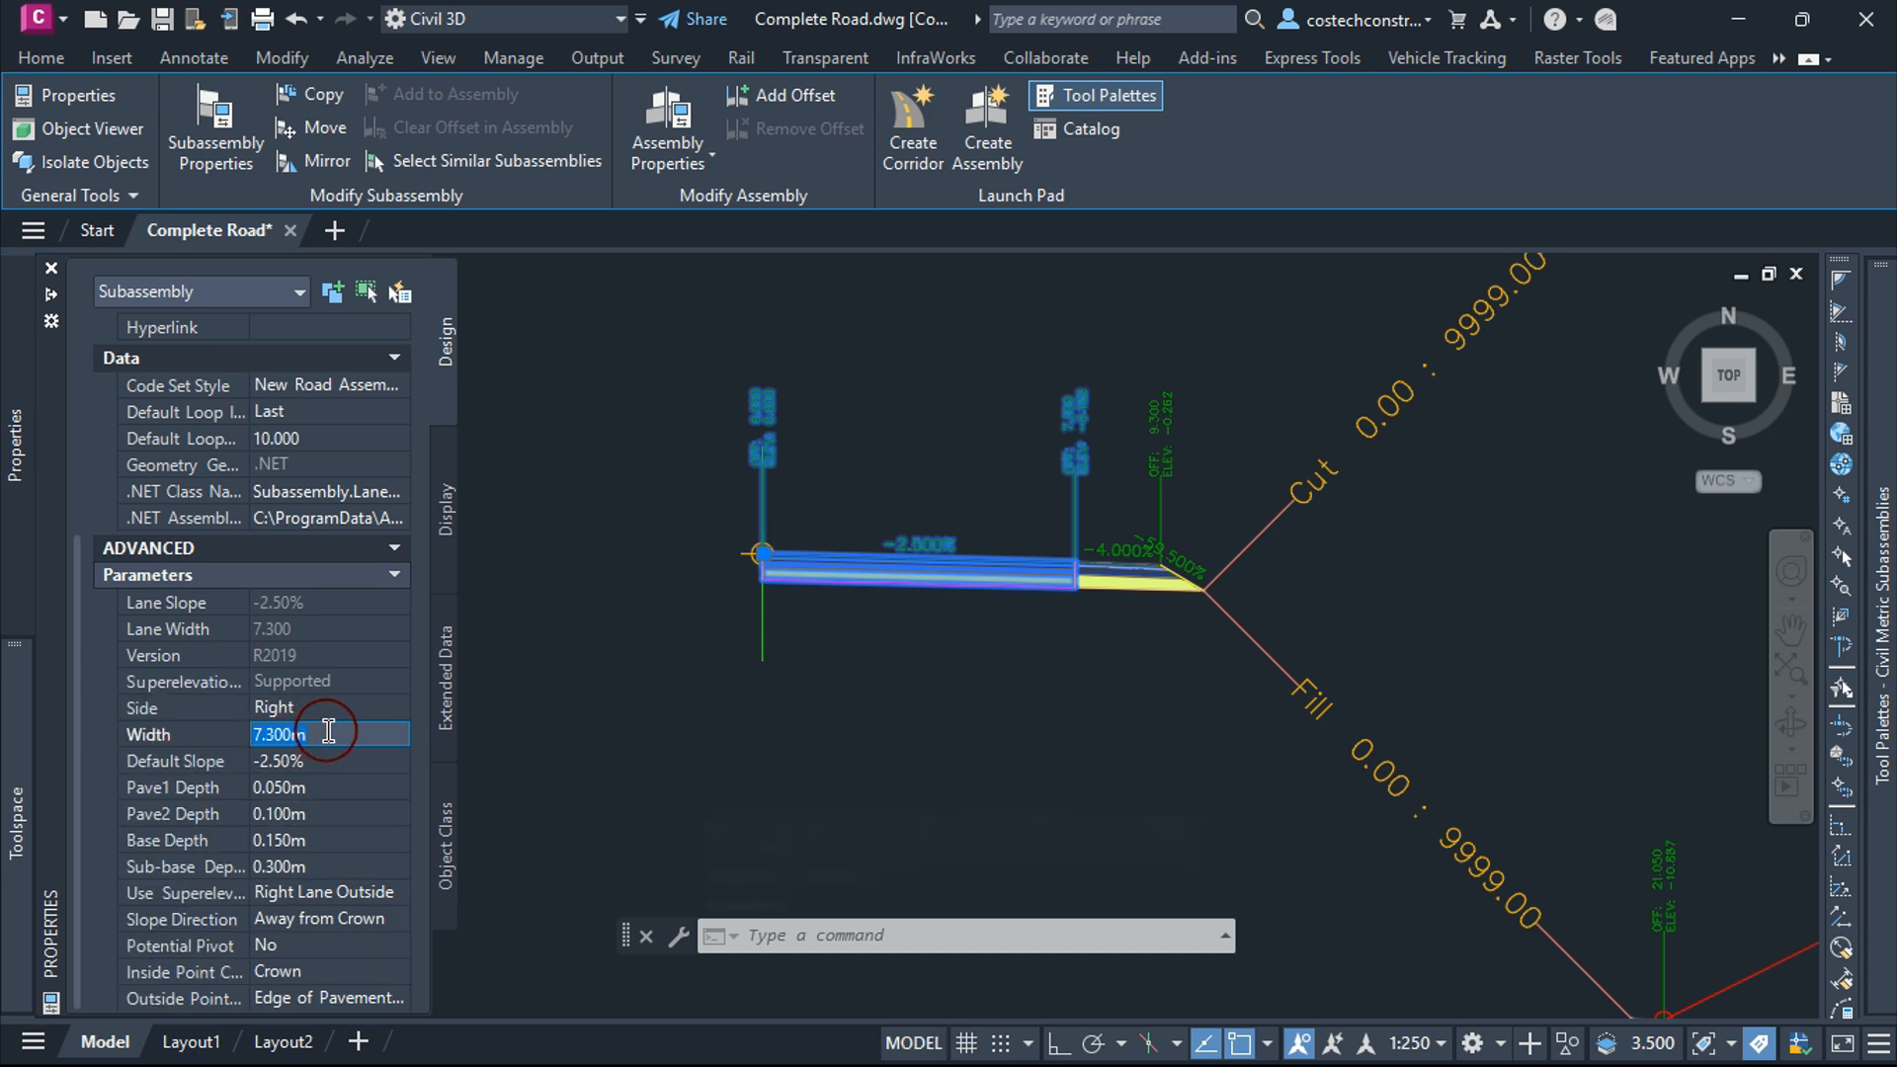
text(3.65)
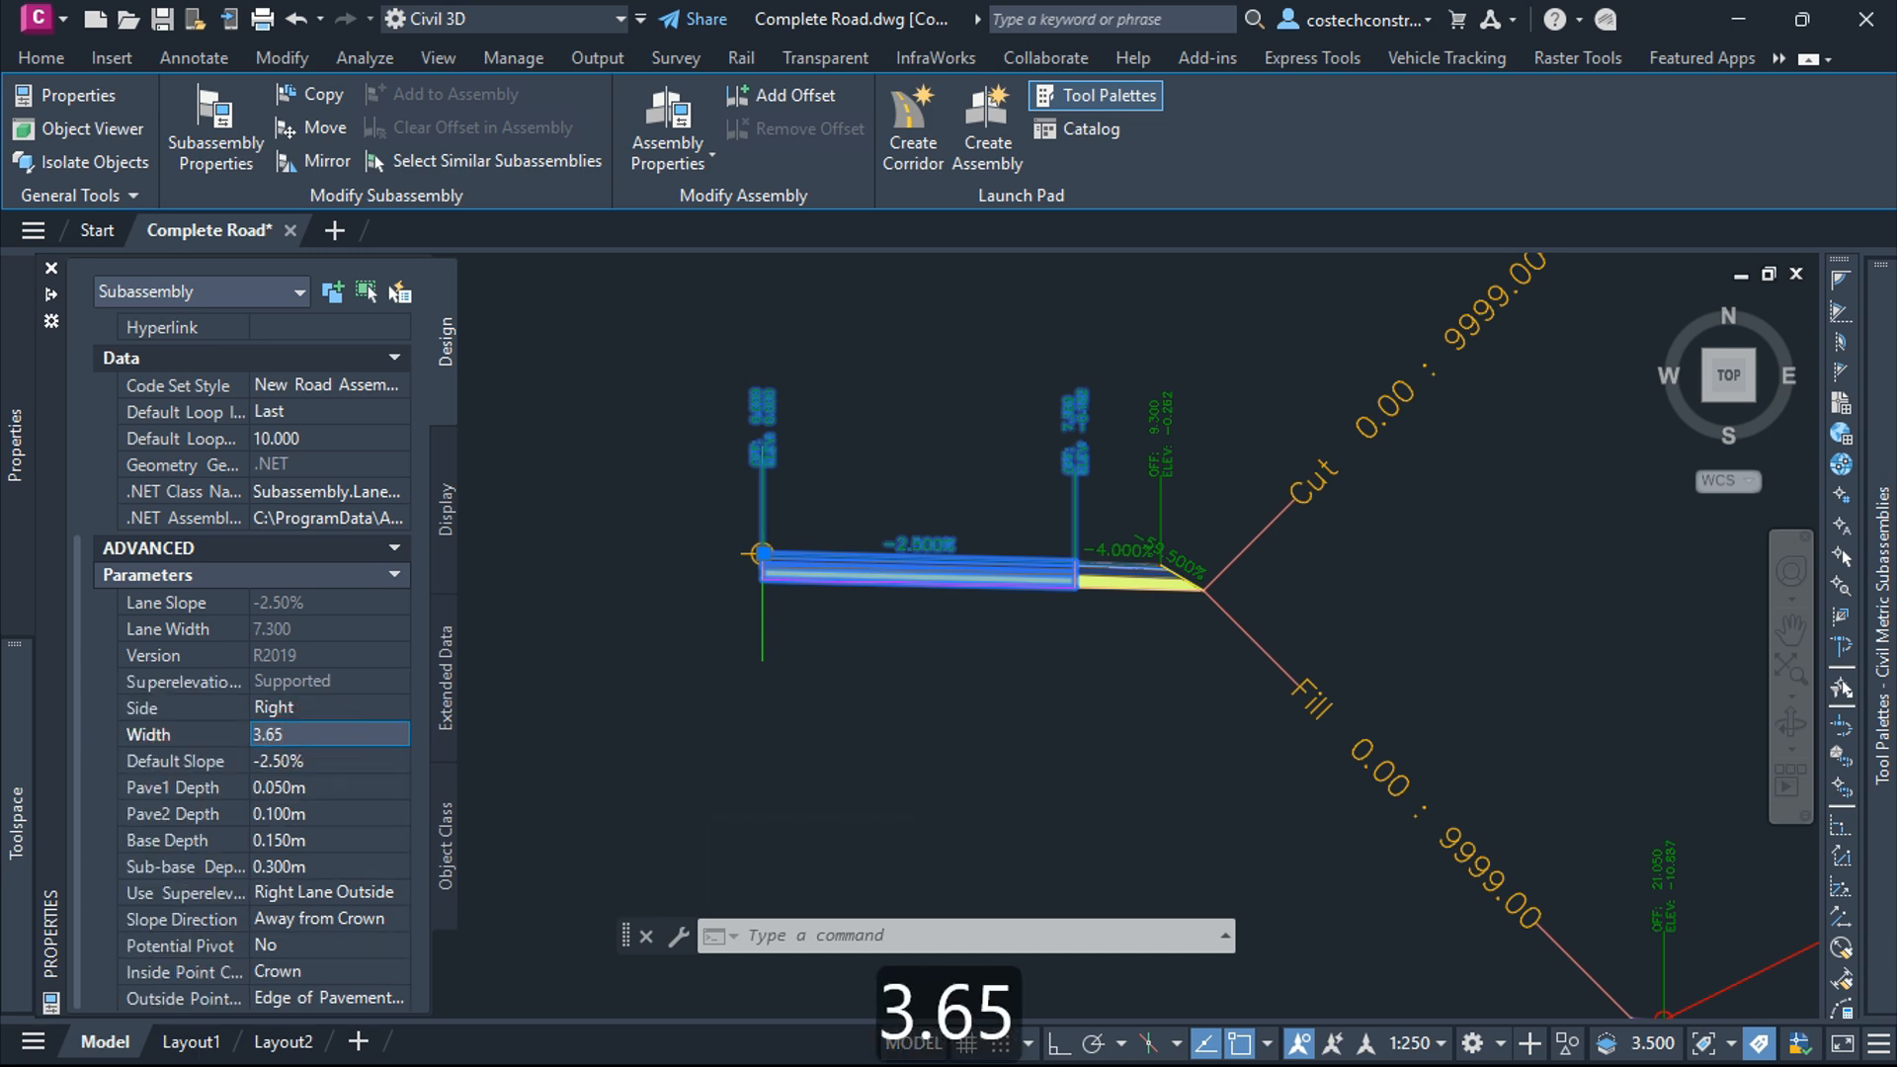
key(Return)
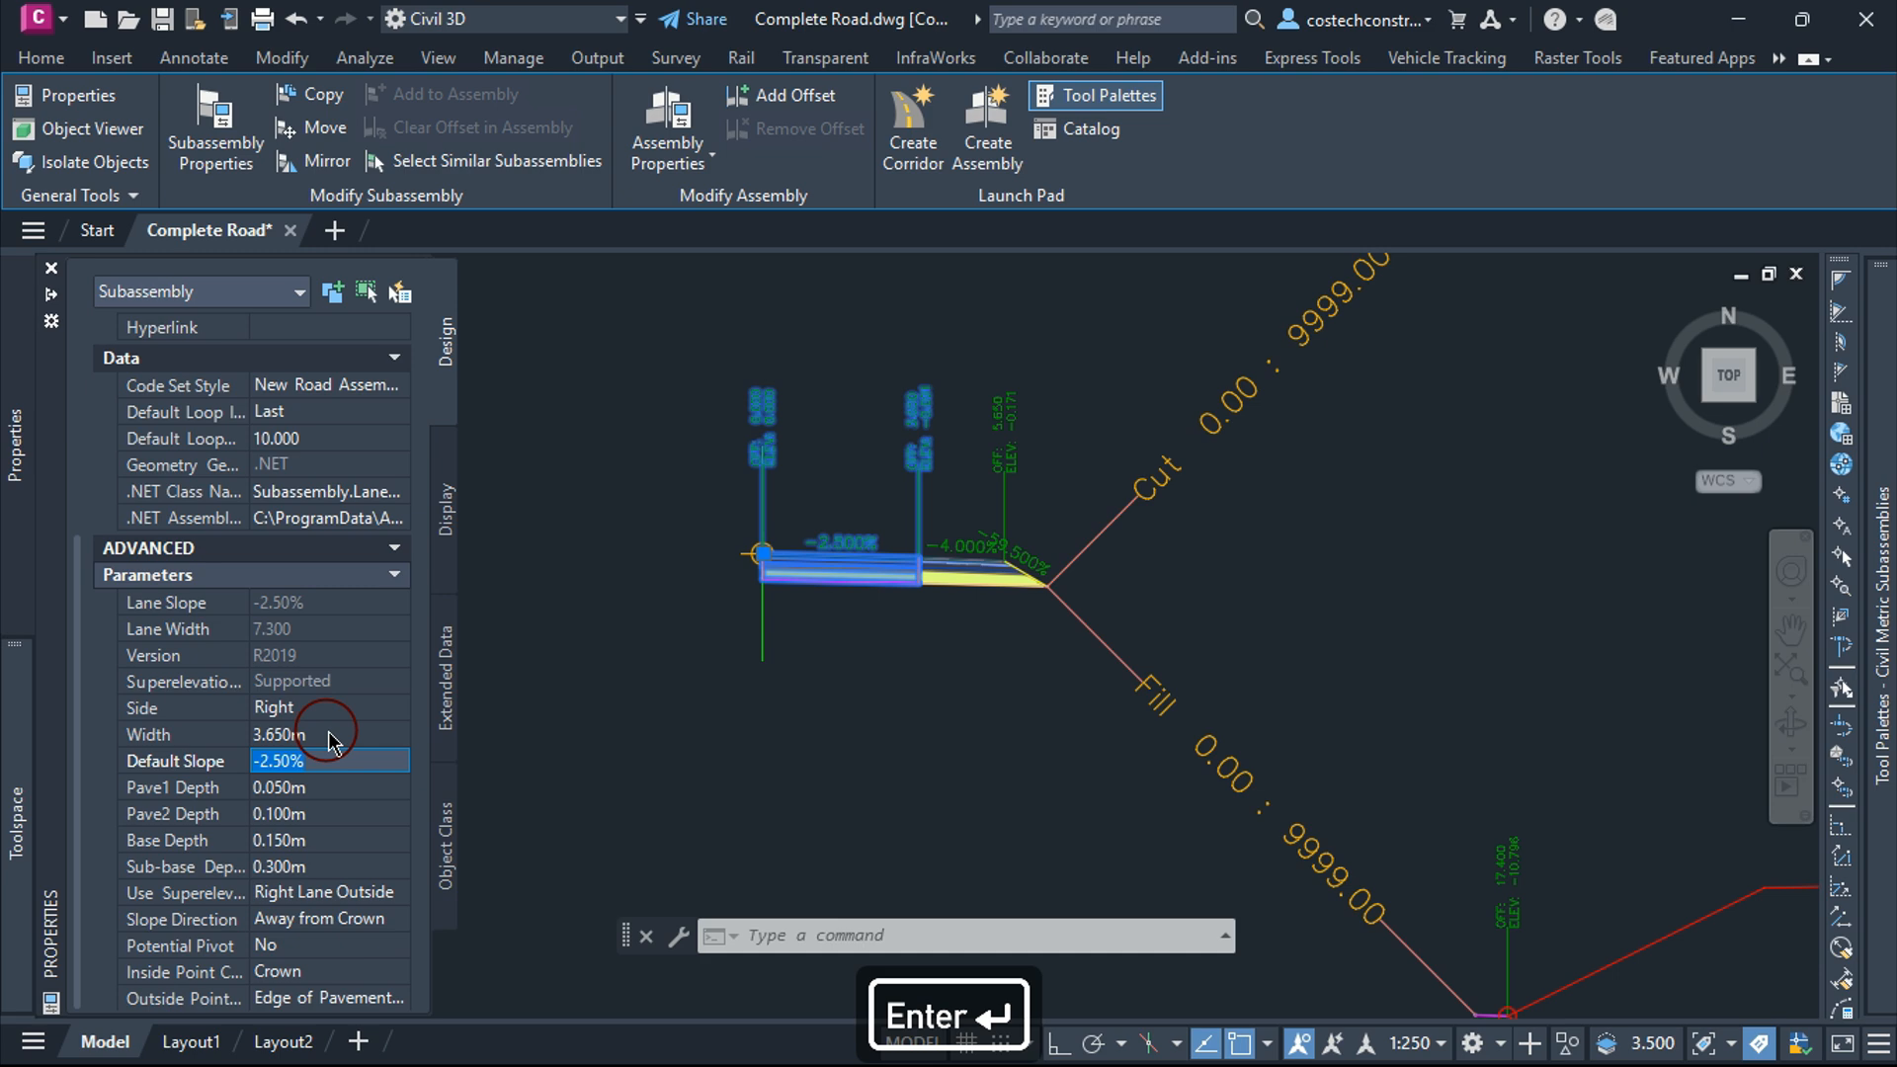
key(Escape)
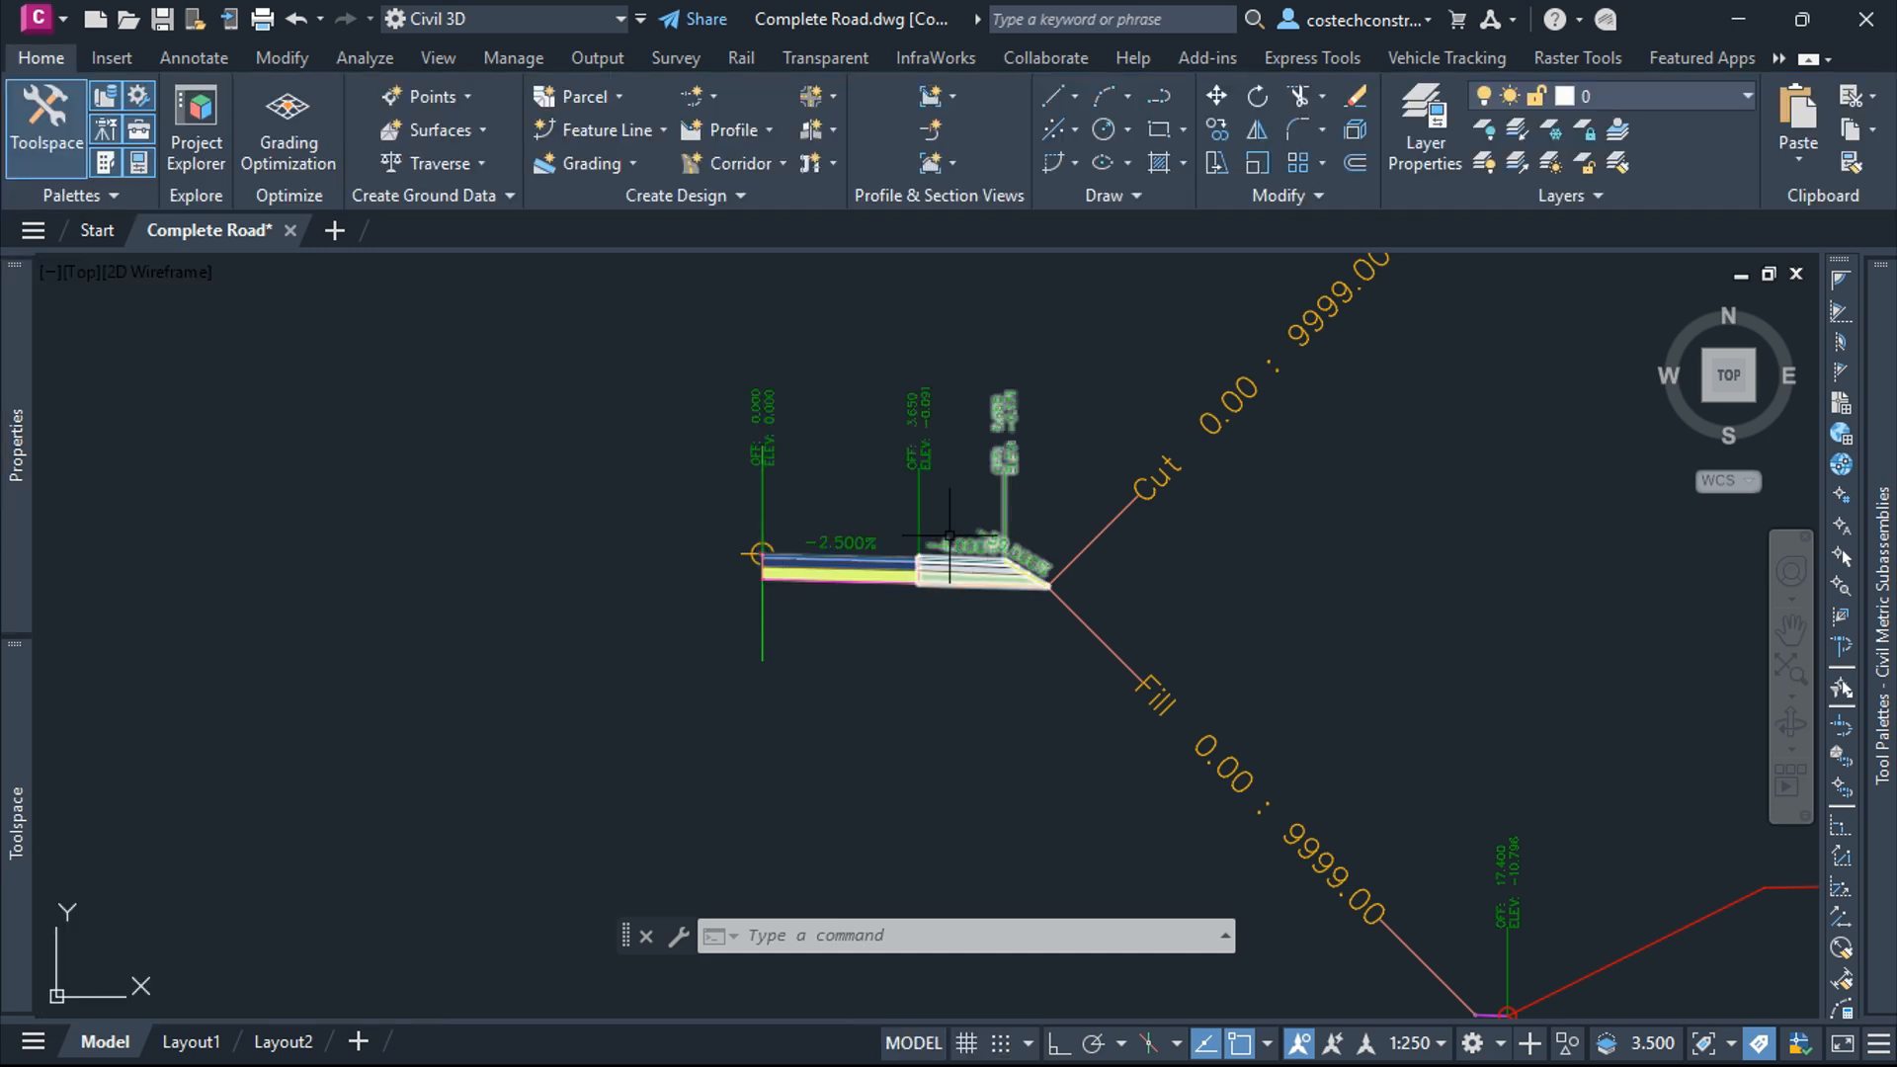
Mirror all right-side subassemblies of the Road 2 assembly to the left side of its baseline
scroll(981, 555, up, 2)
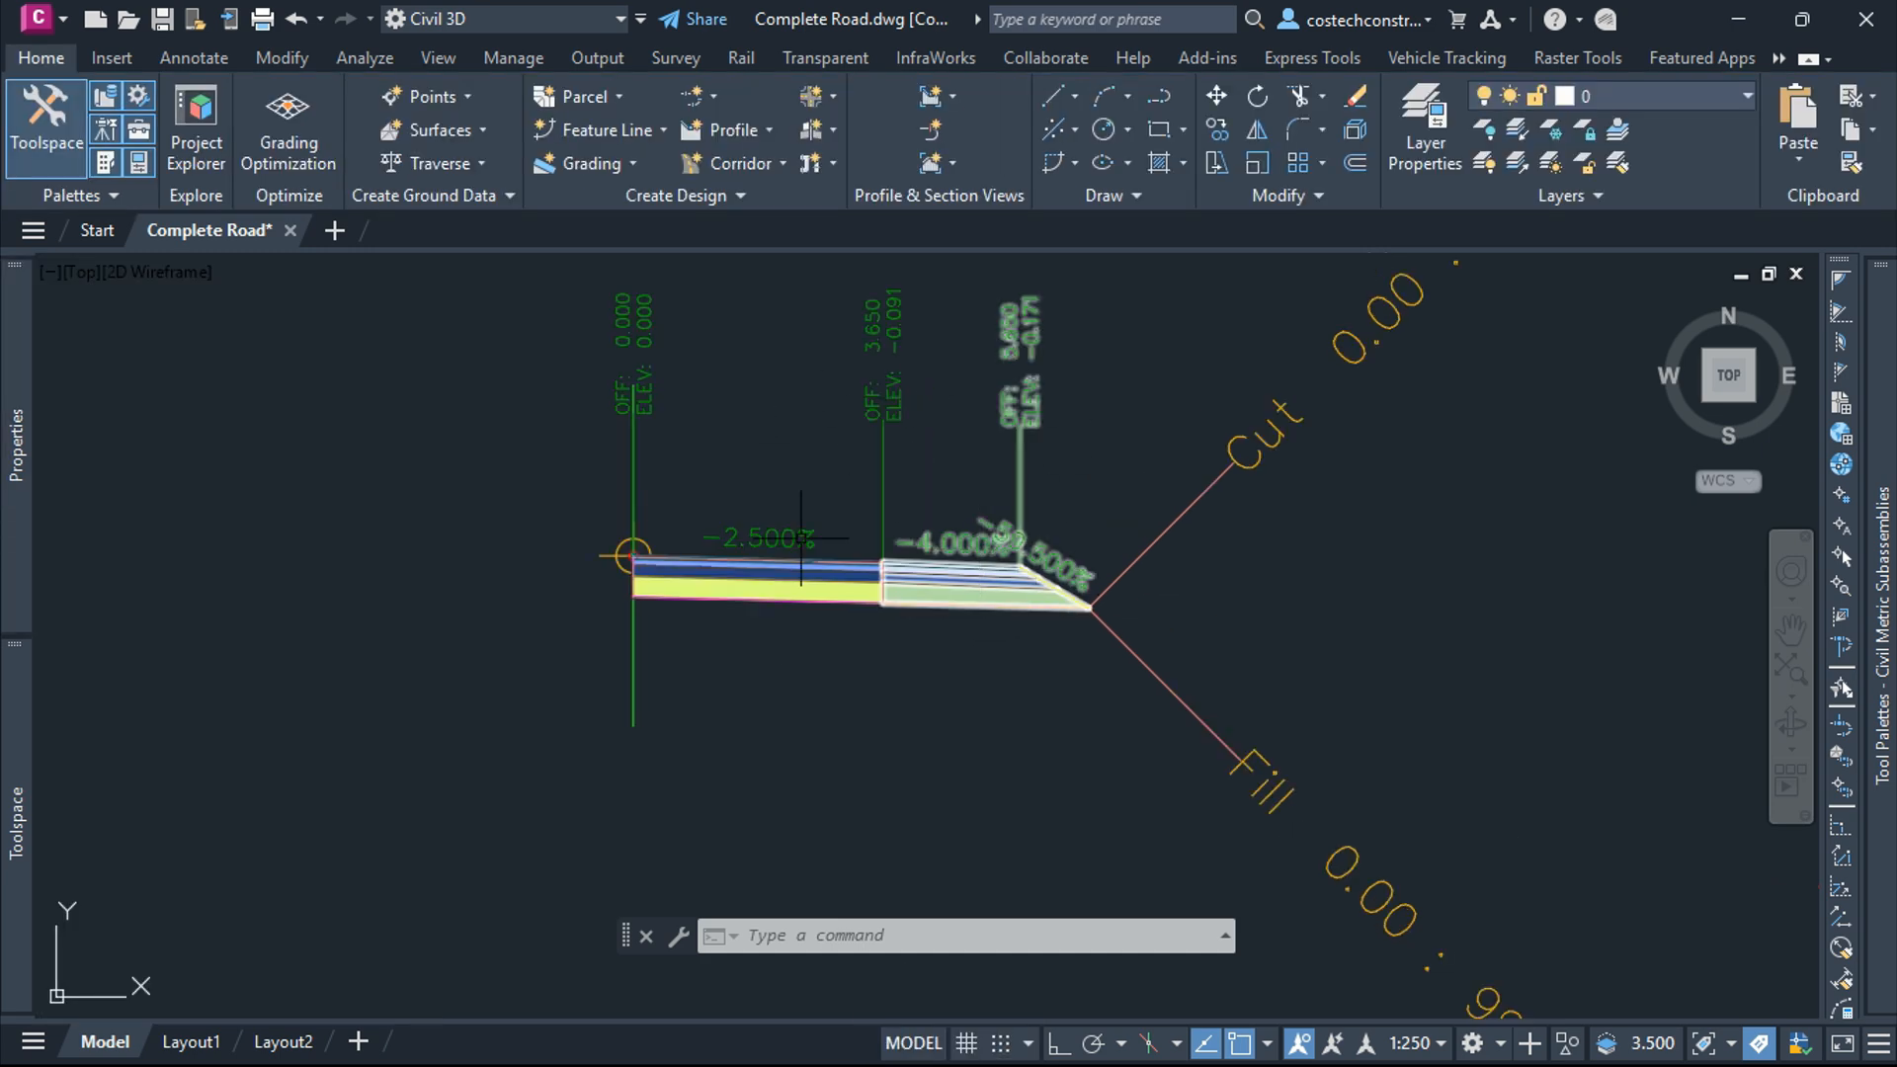
scroll(998, 497, down, 8)
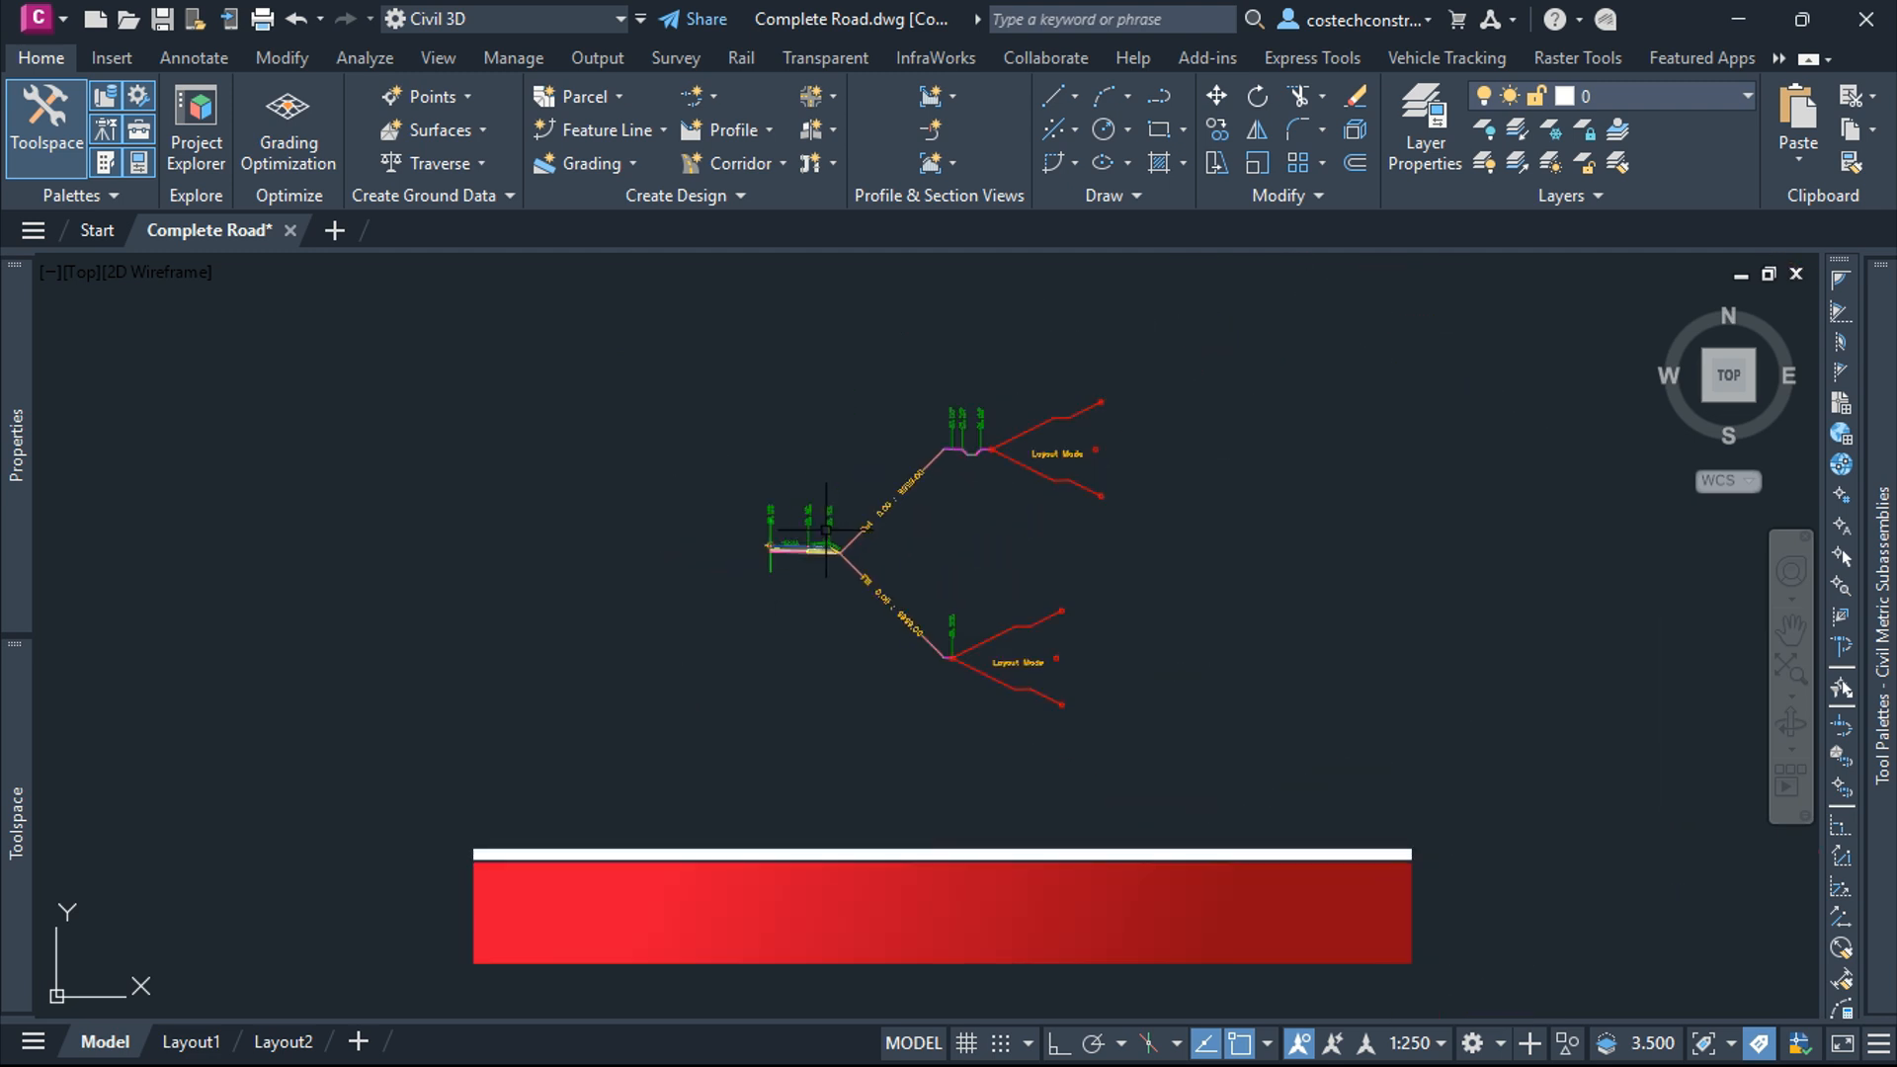
click(1175, 767)
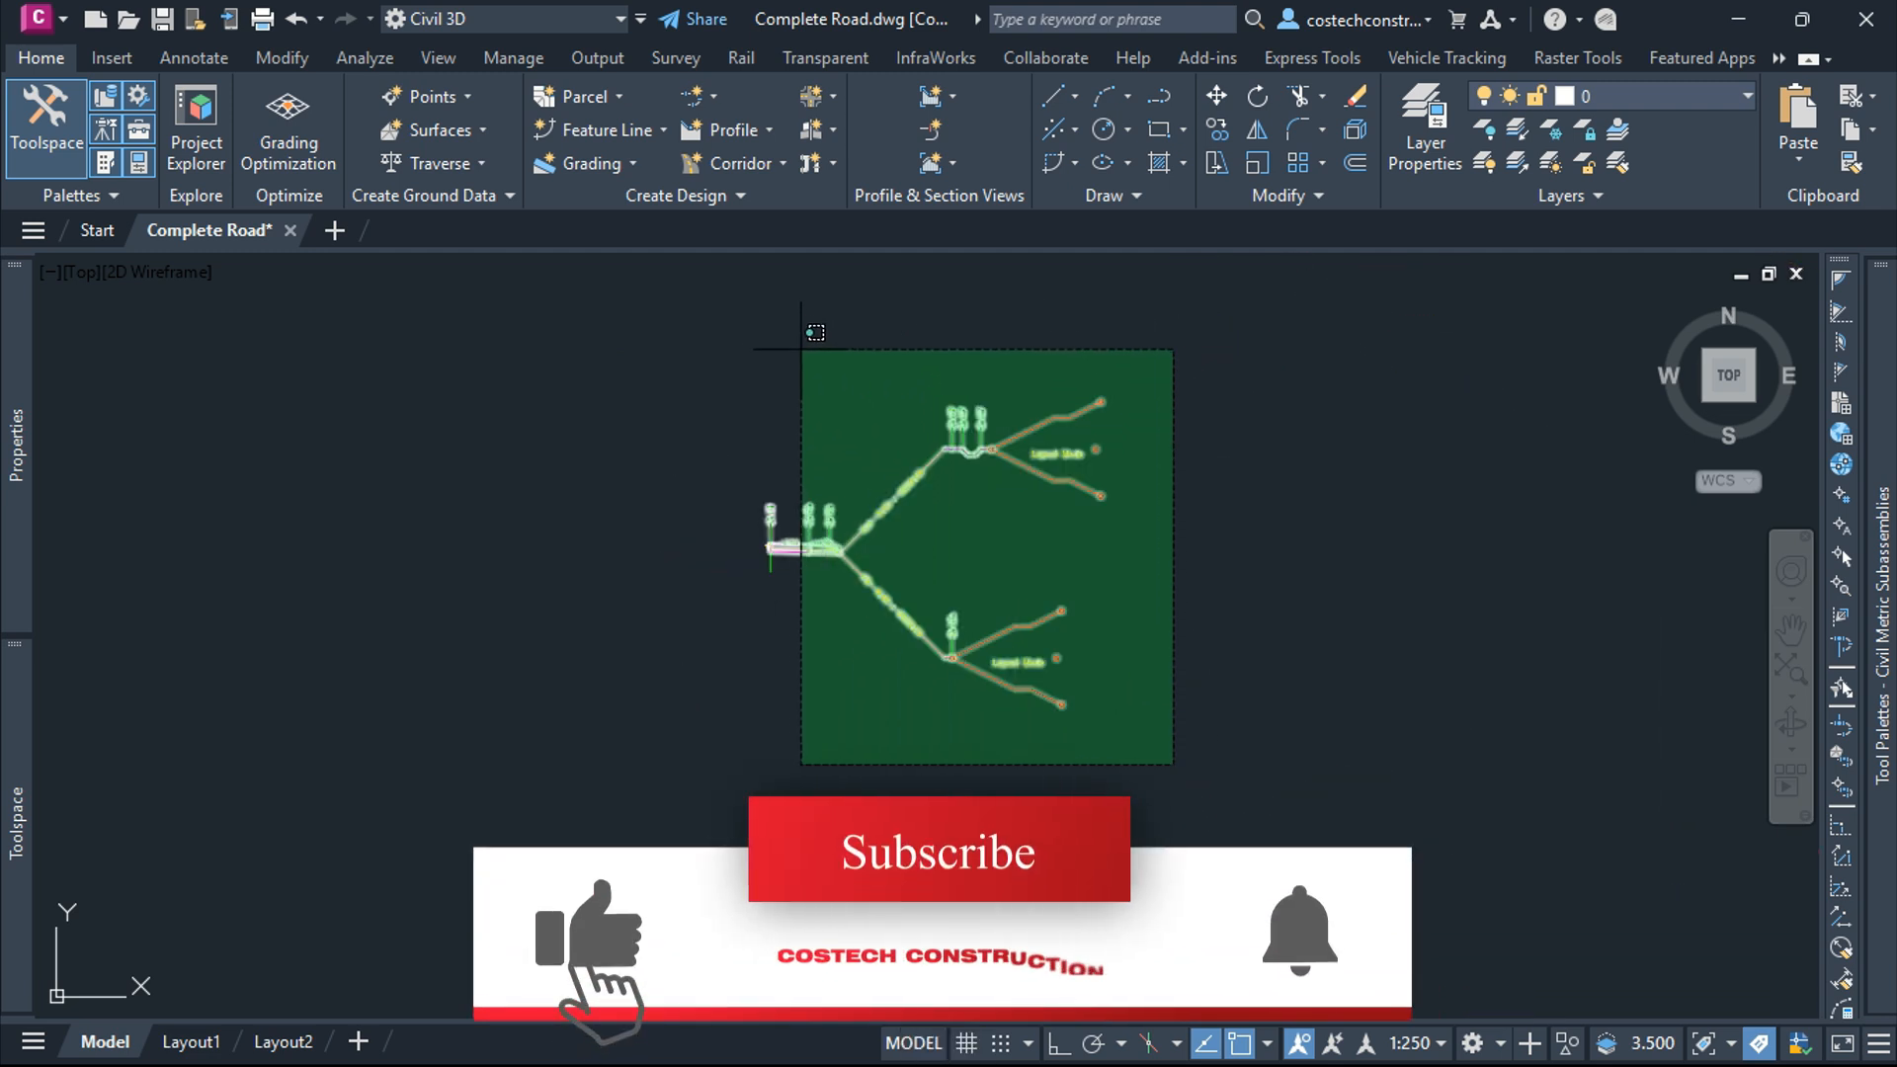
click(763, 315)
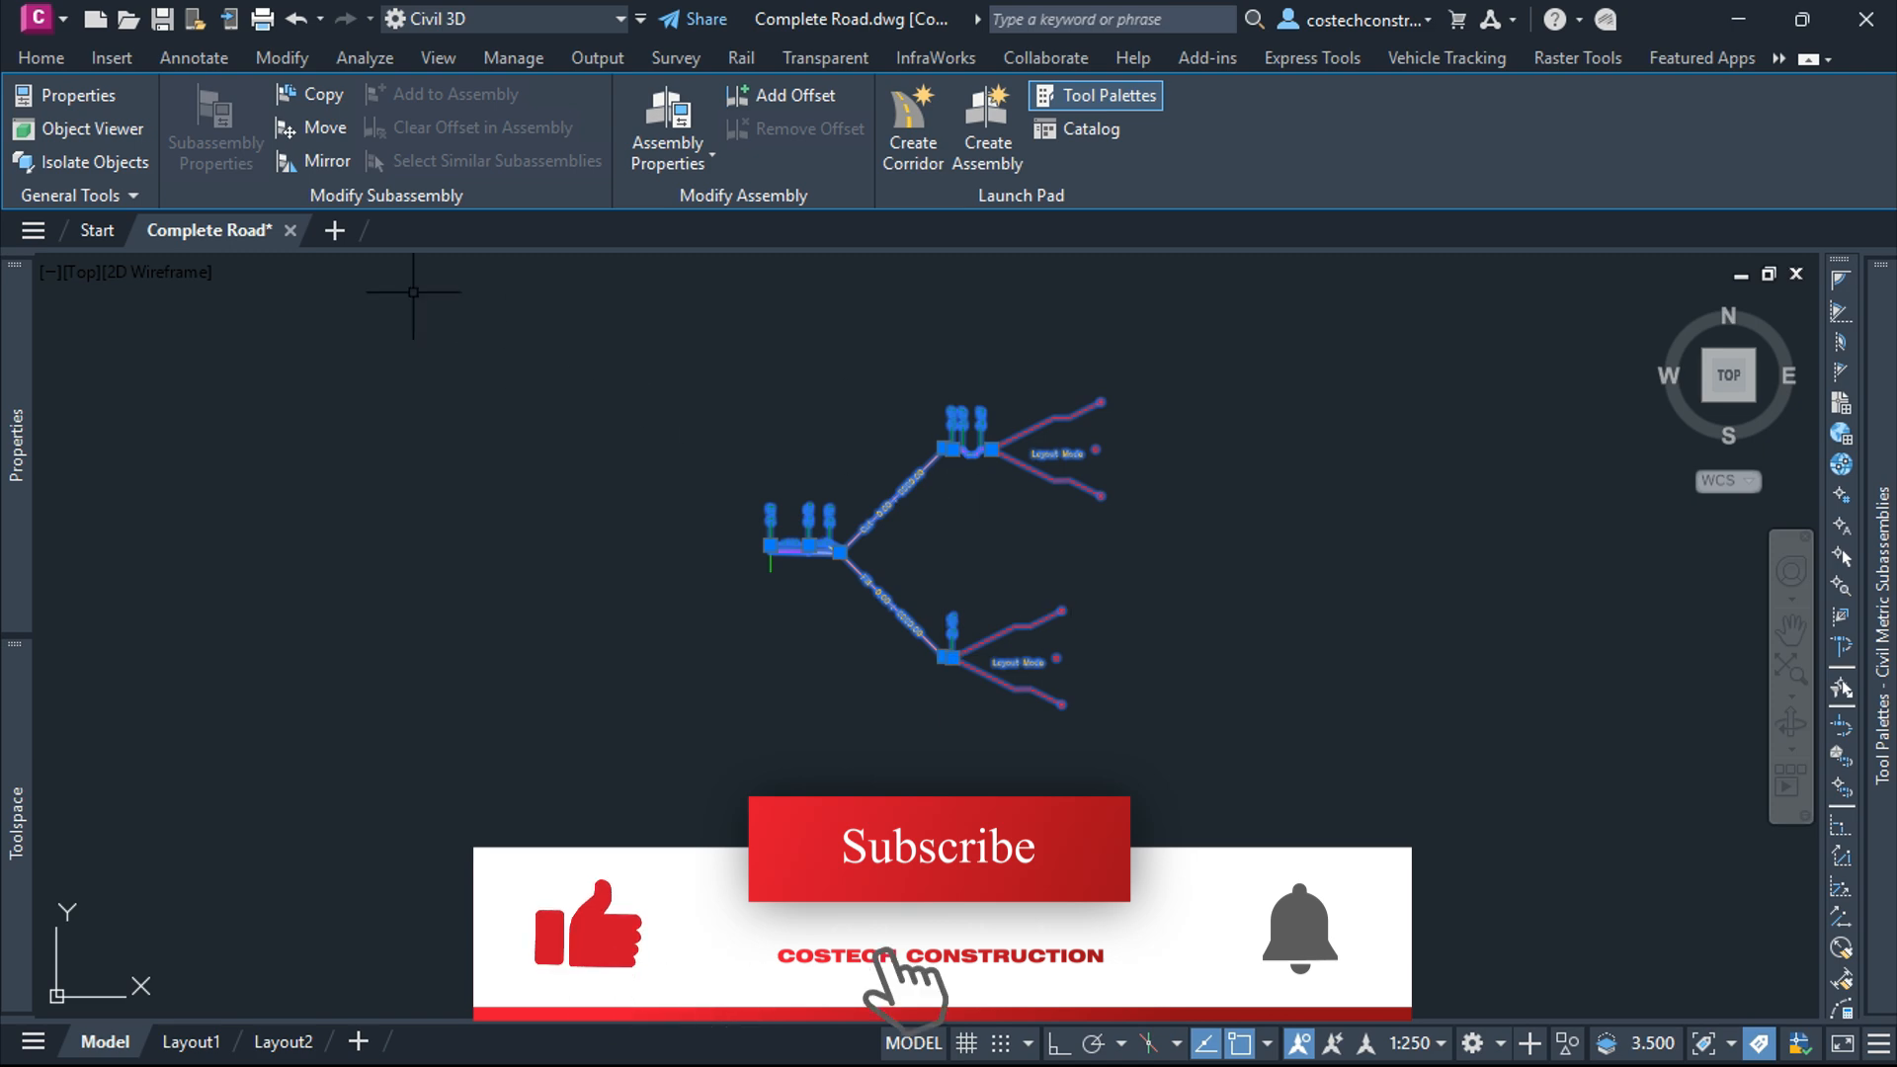
click(317, 168)
scroll(766, 549, up, 10)
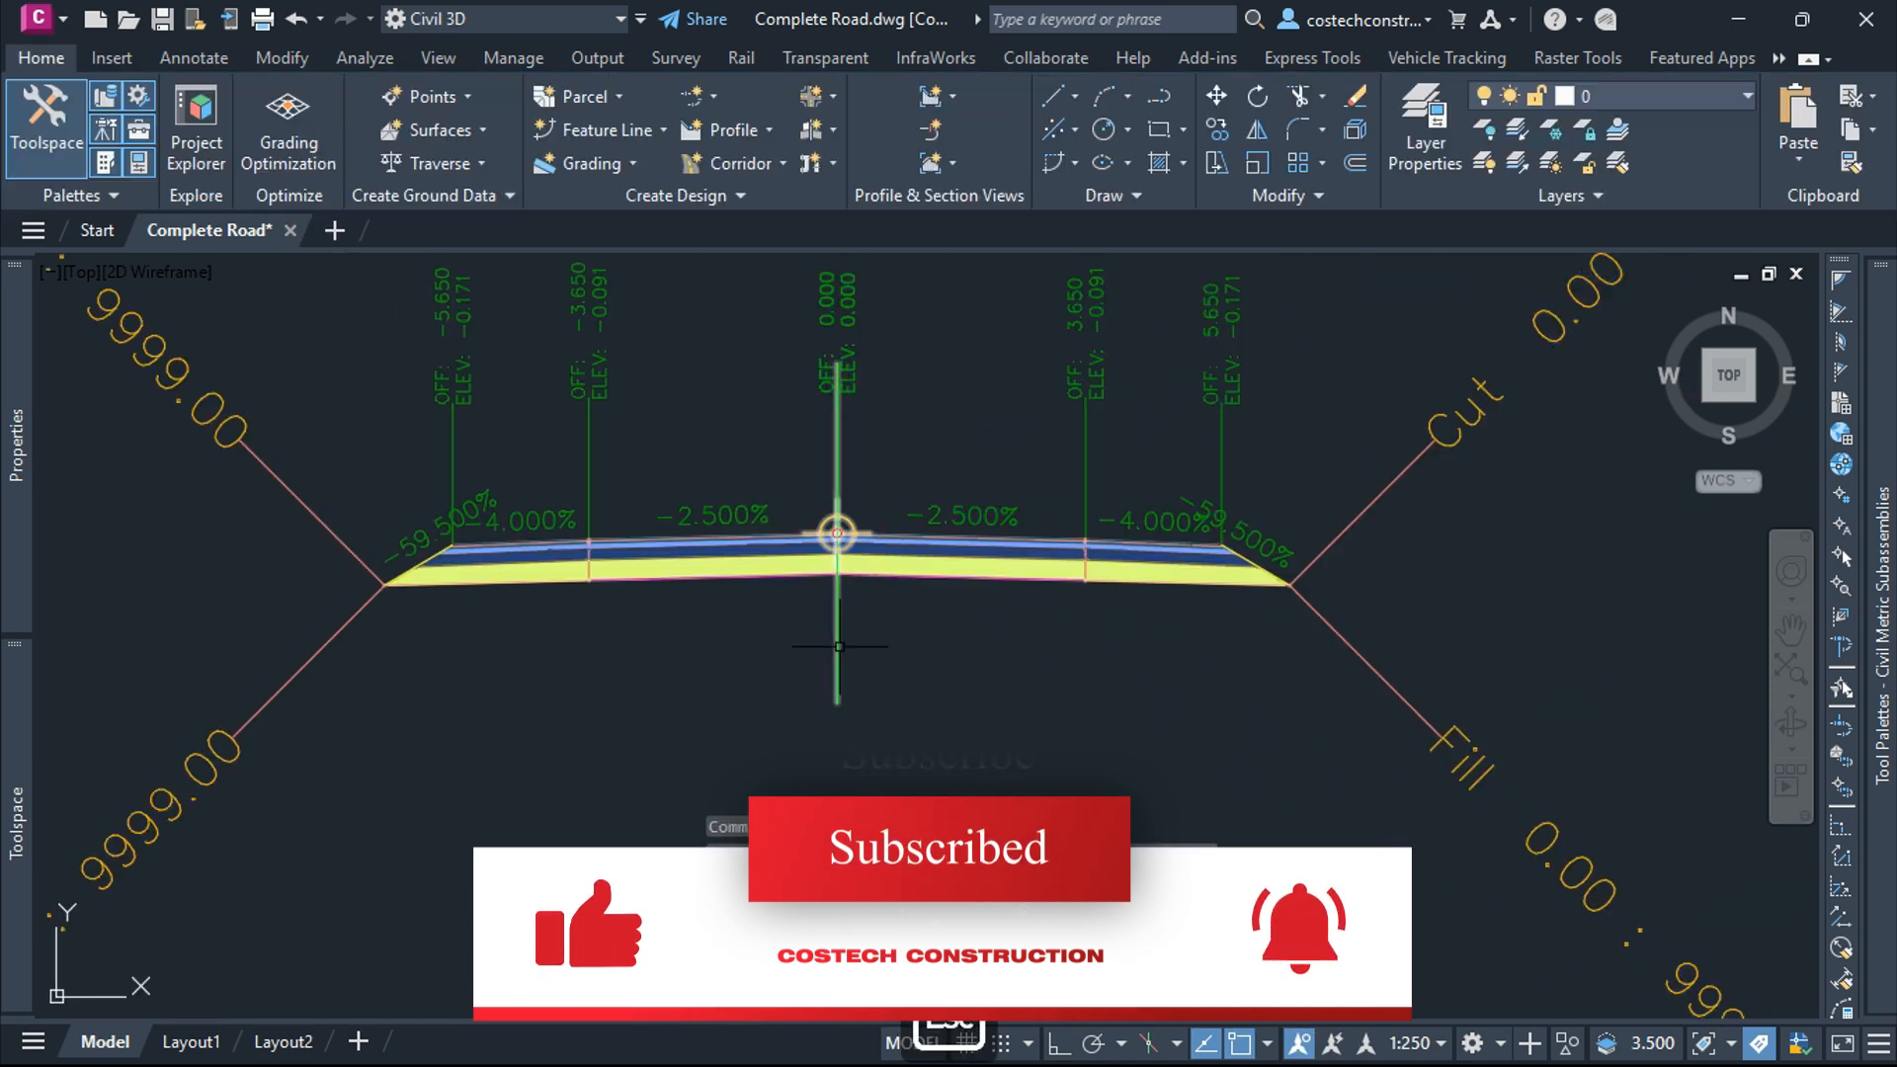
scroll(965, 564, down, 2)
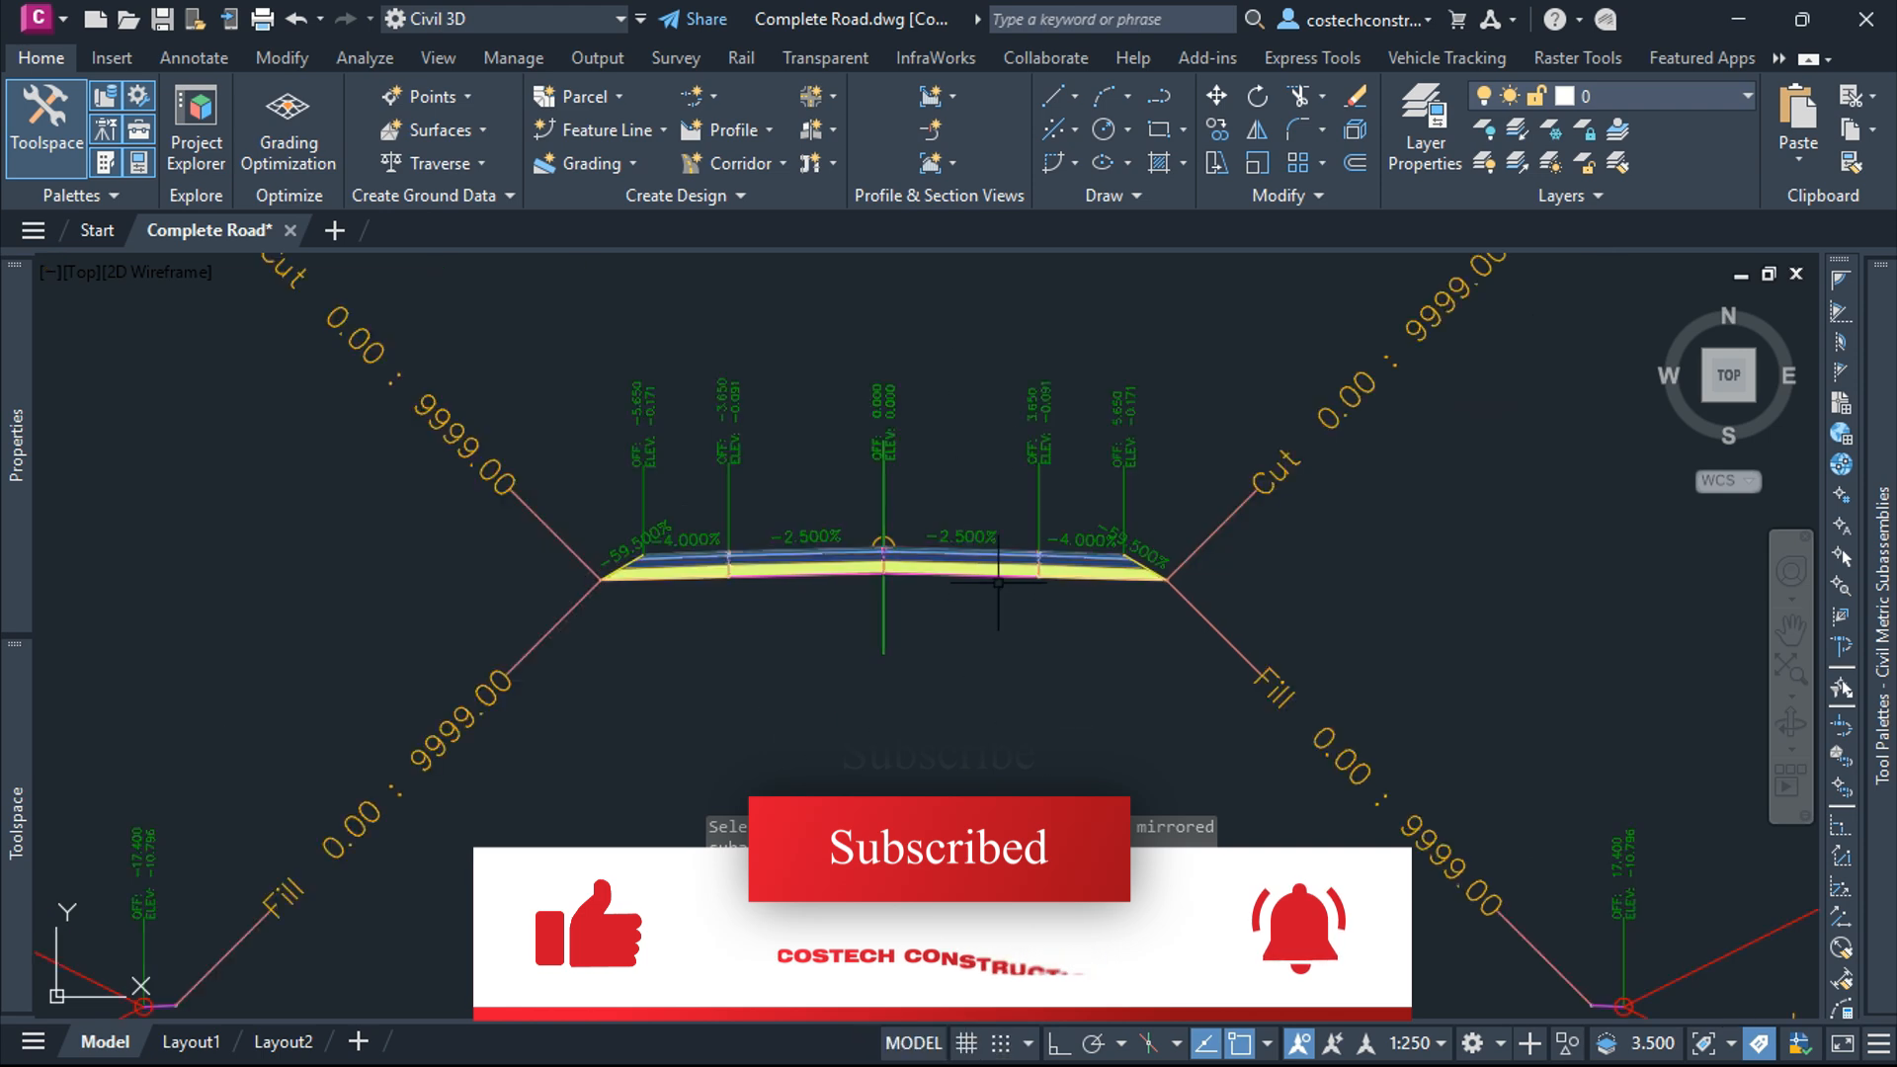
Set Use Superelevation to Left Lane Outside for the Road 2 assembly's left lane and apply it
scroll(760, 580, up, 2)
click(809, 564)
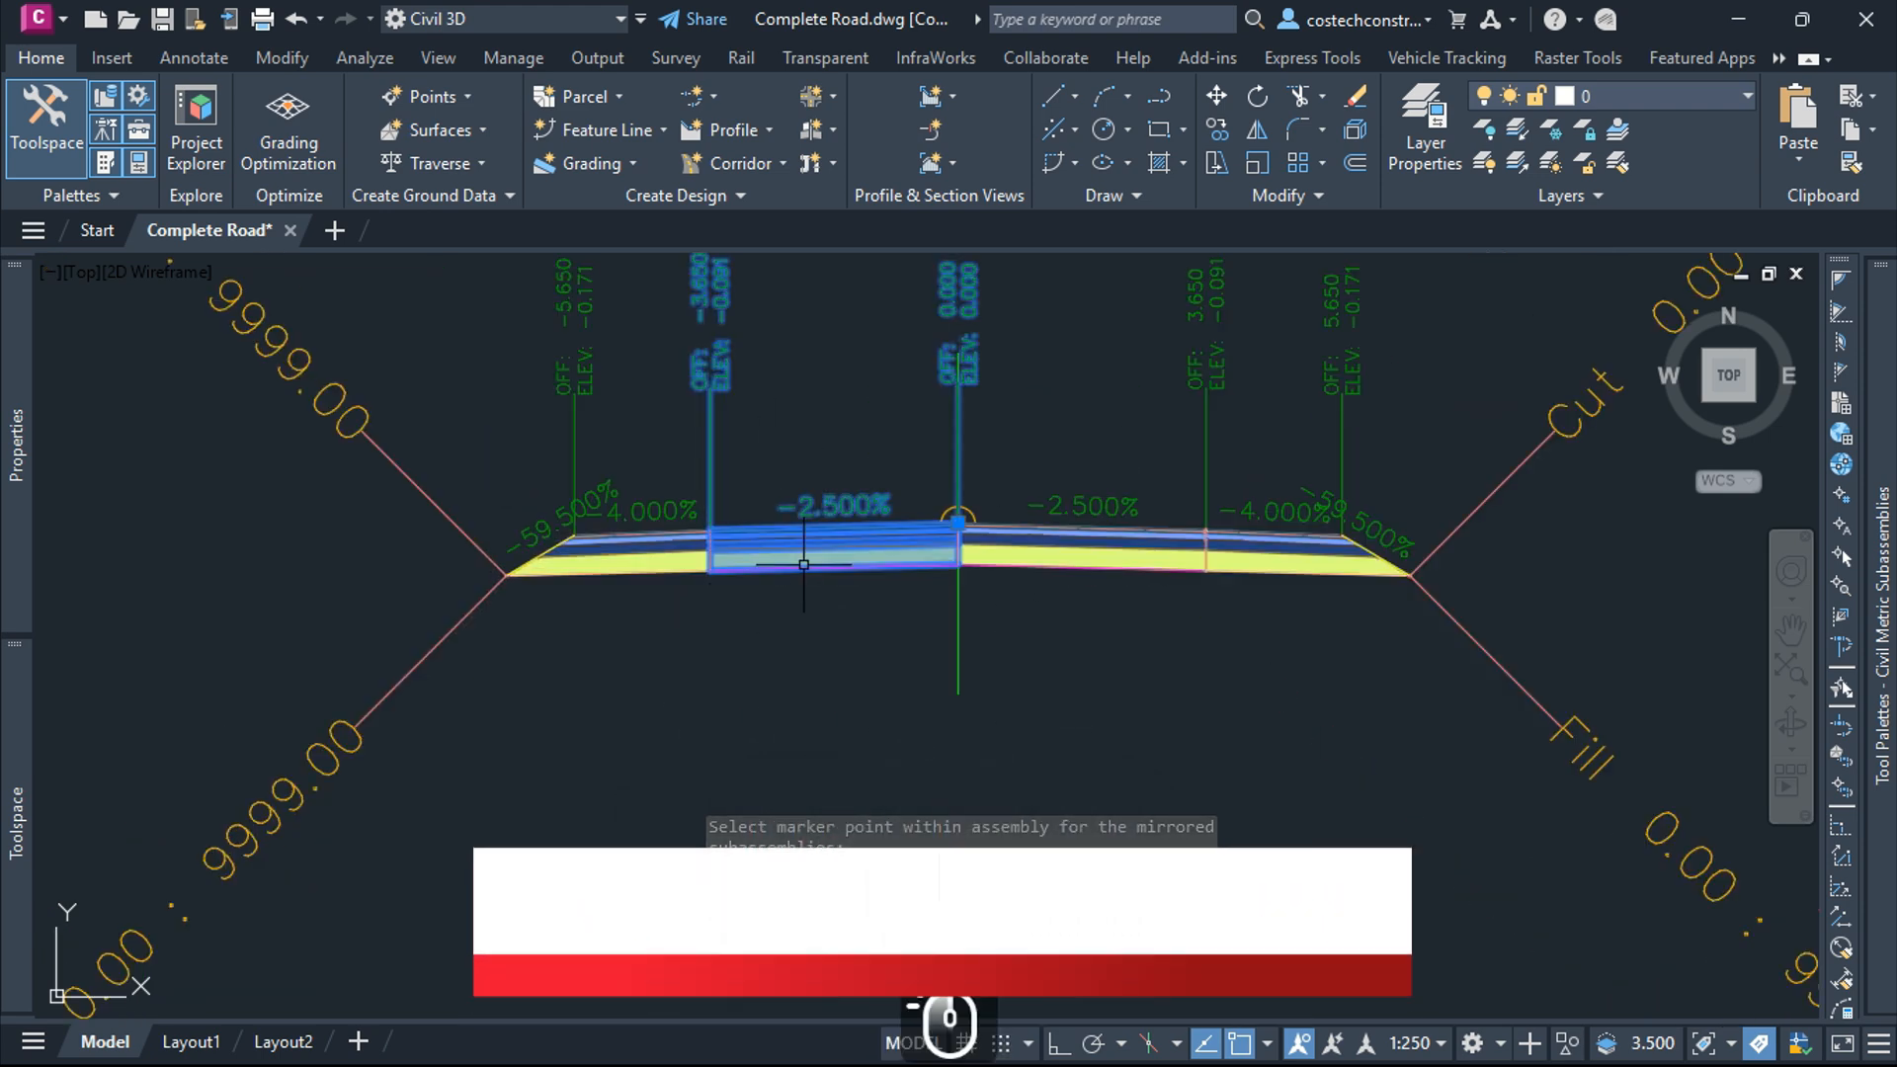
click(198, 176)
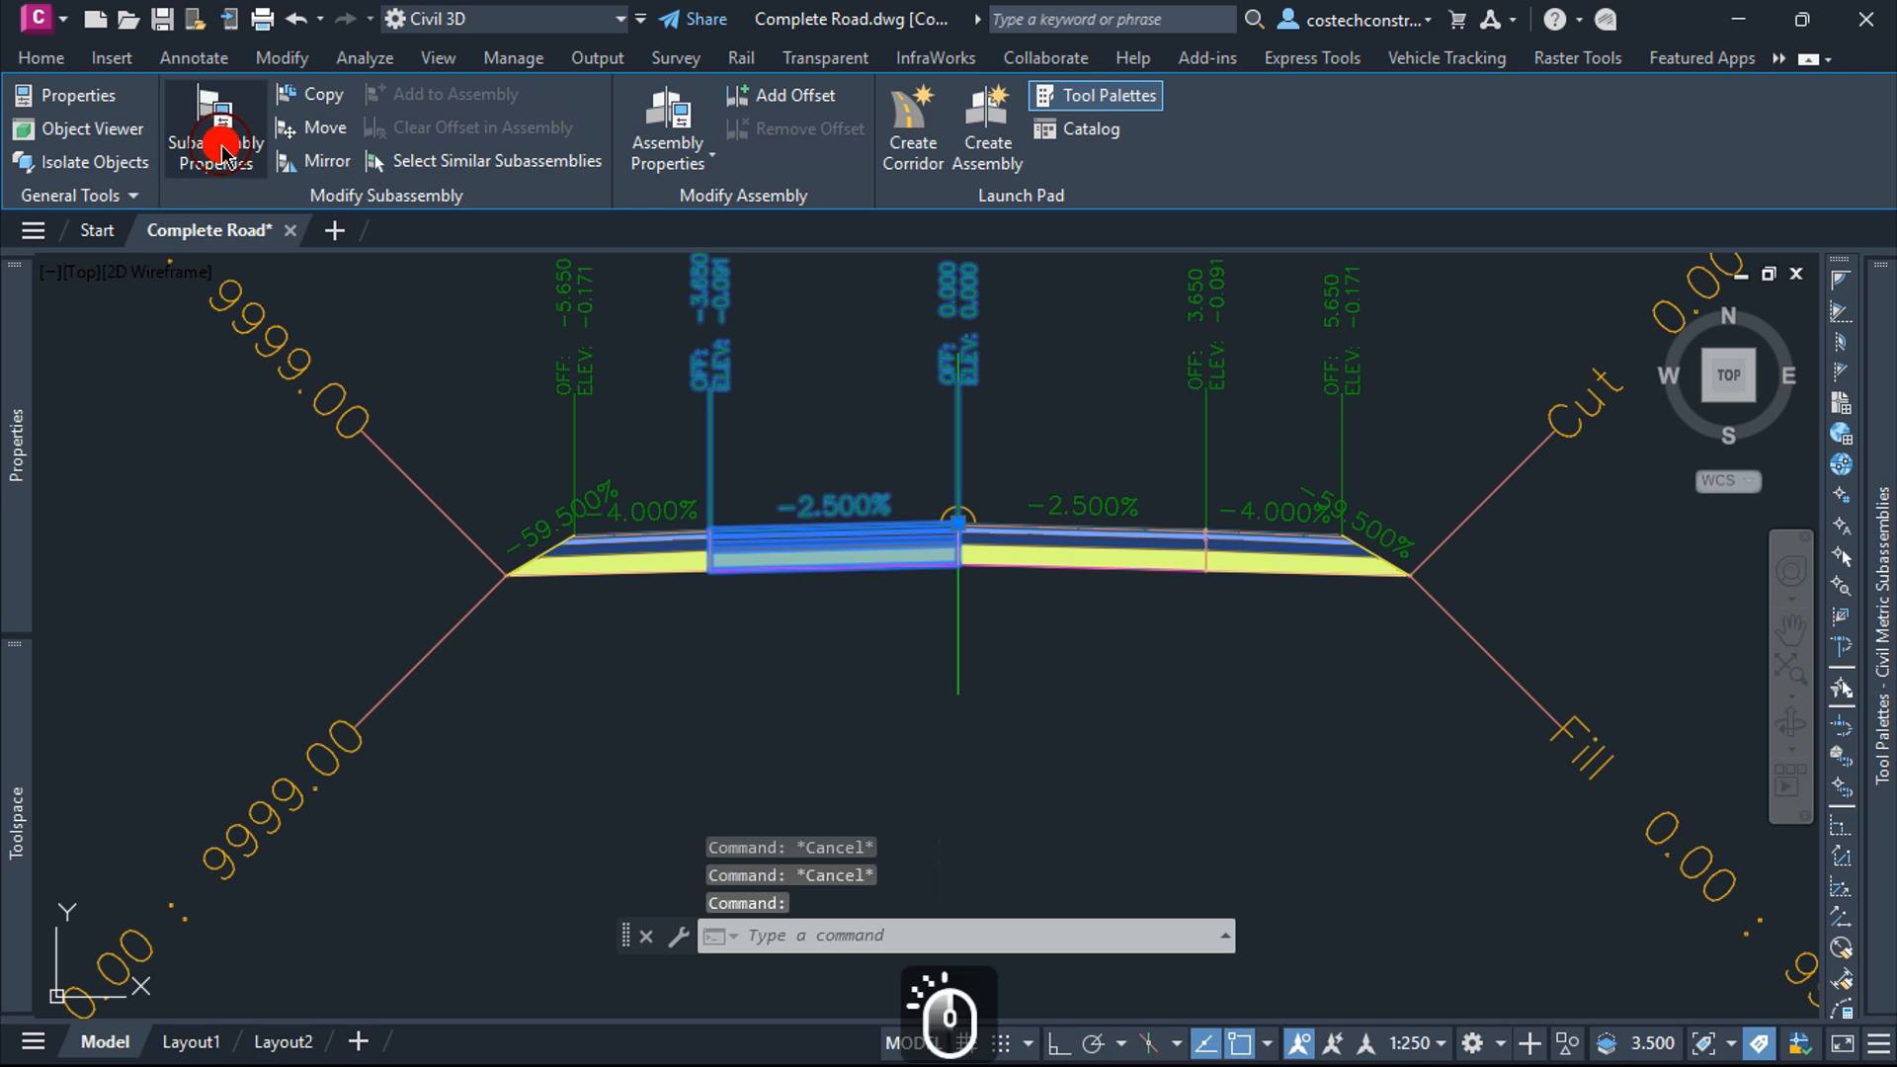
click(729, 183)
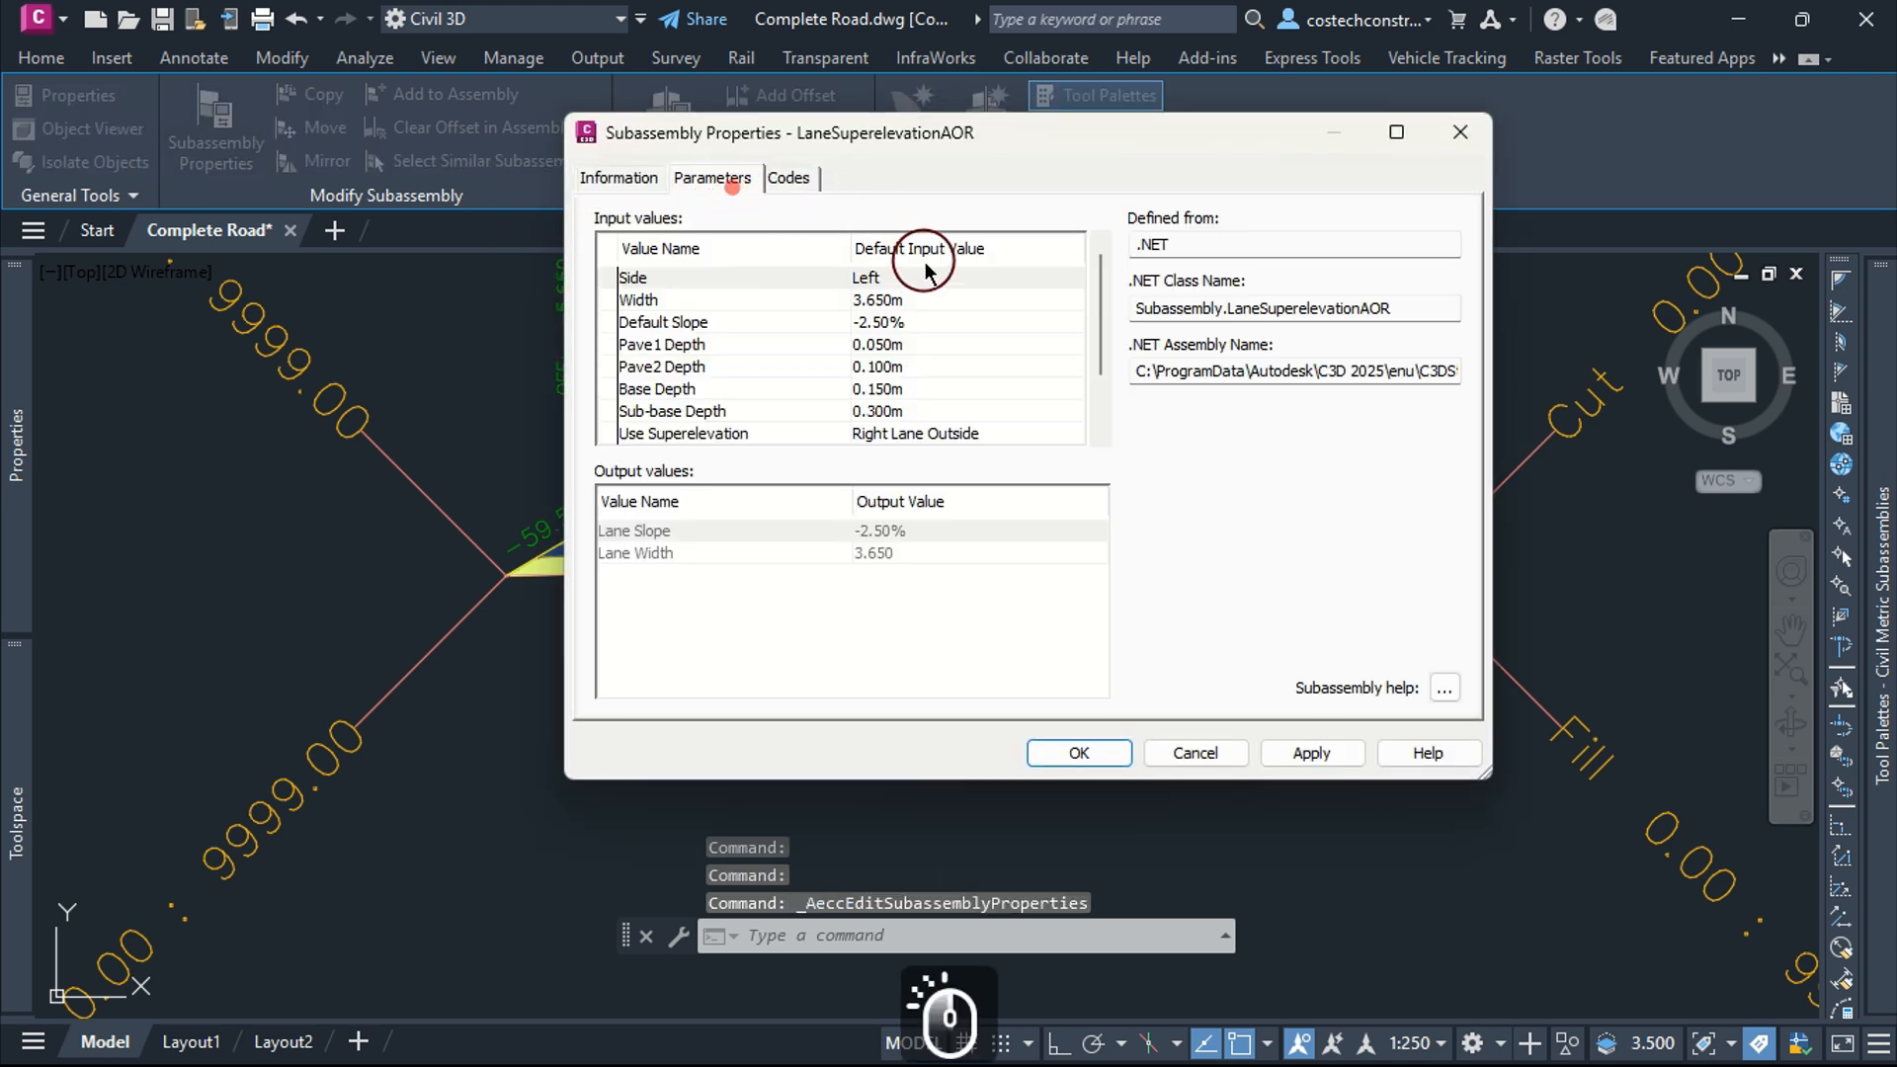
click(963, 432)
click(964, 432)
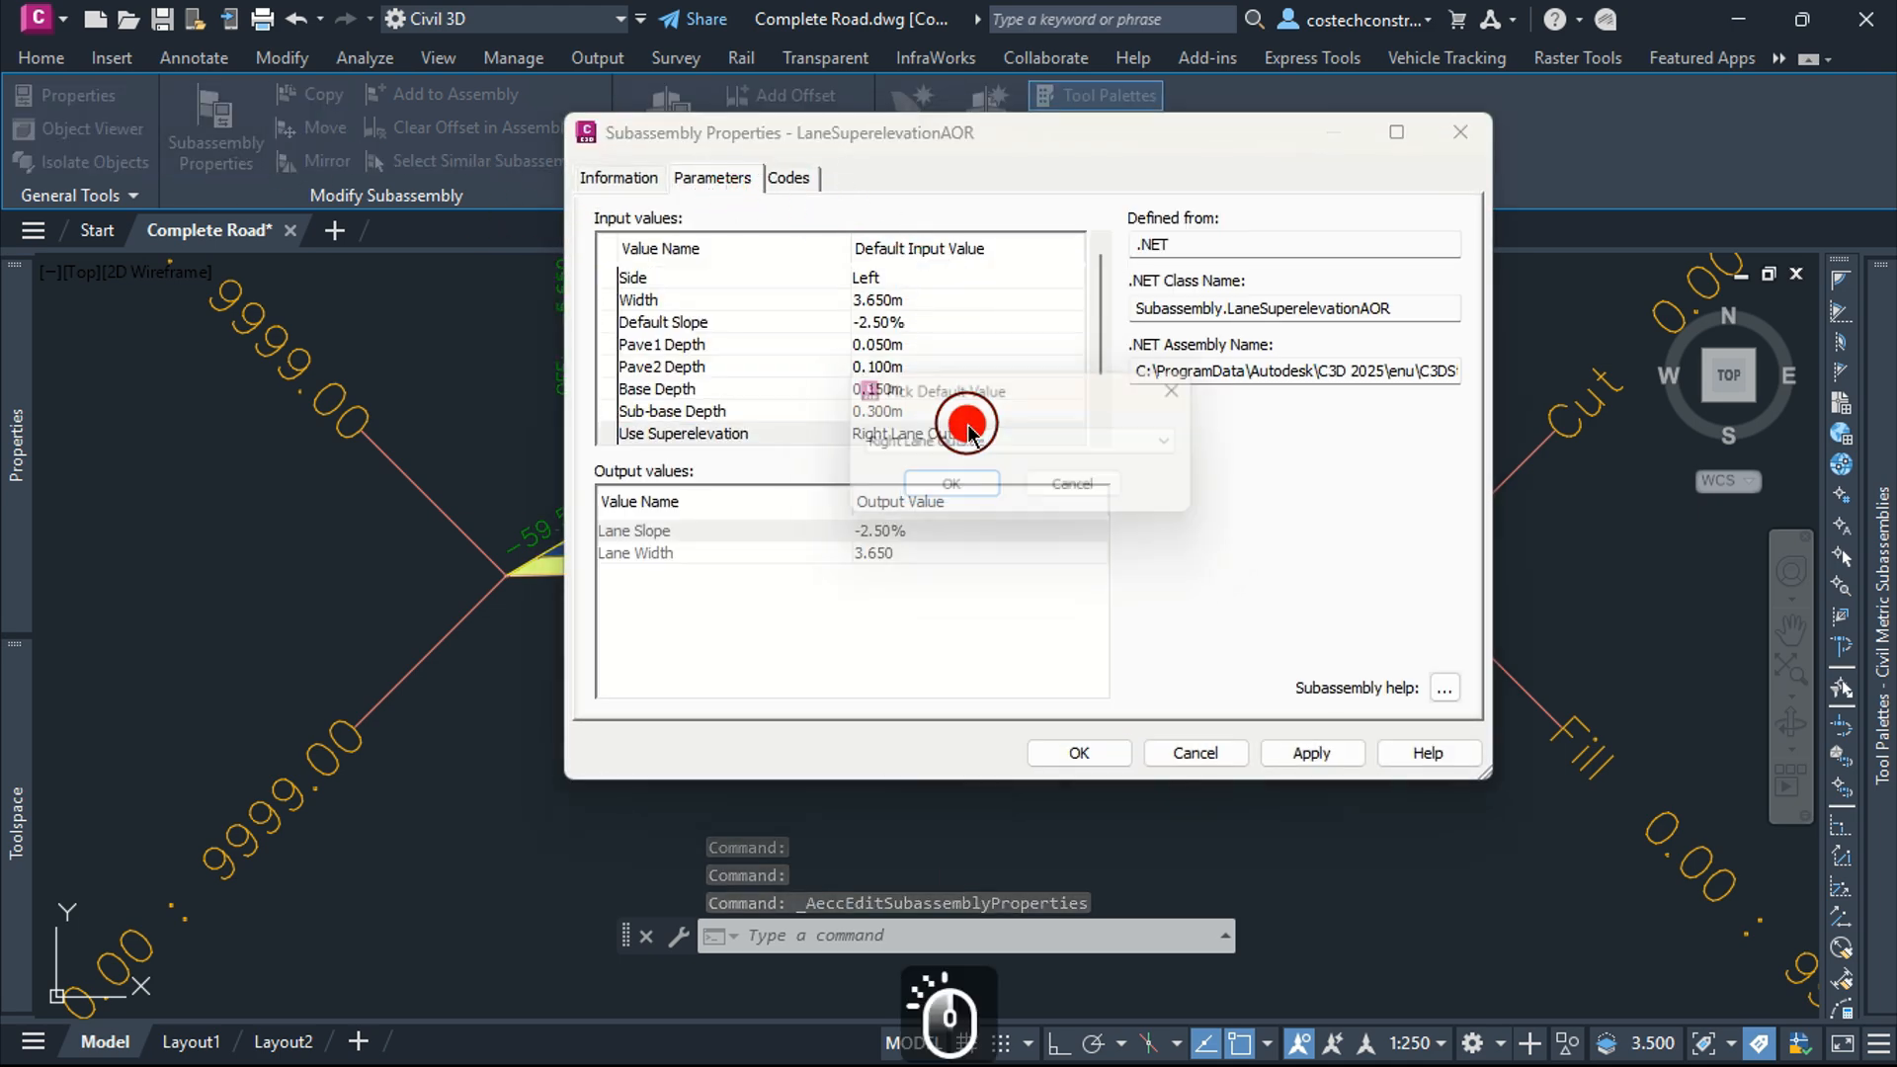
click(1018, 445)
click(919, 469)
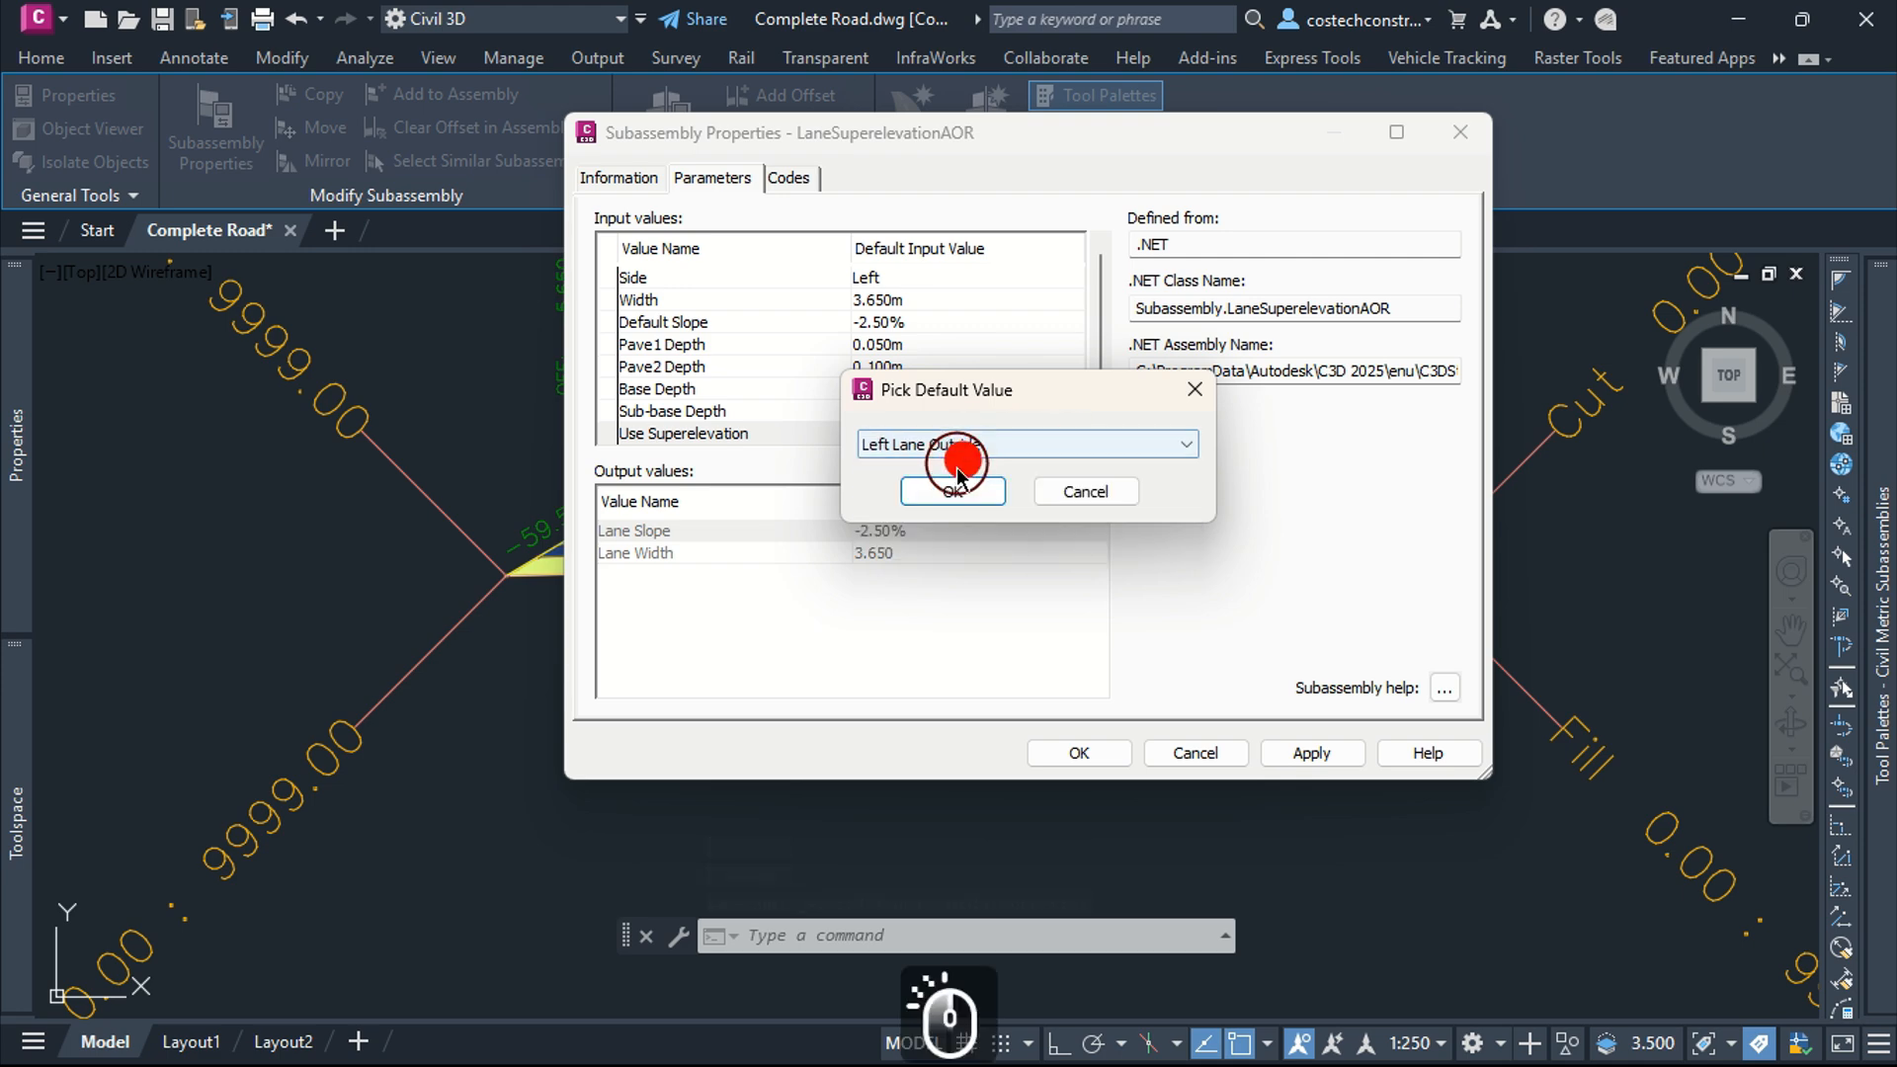
click(946, 487)
click(1303, 751)
click(1088, 751)
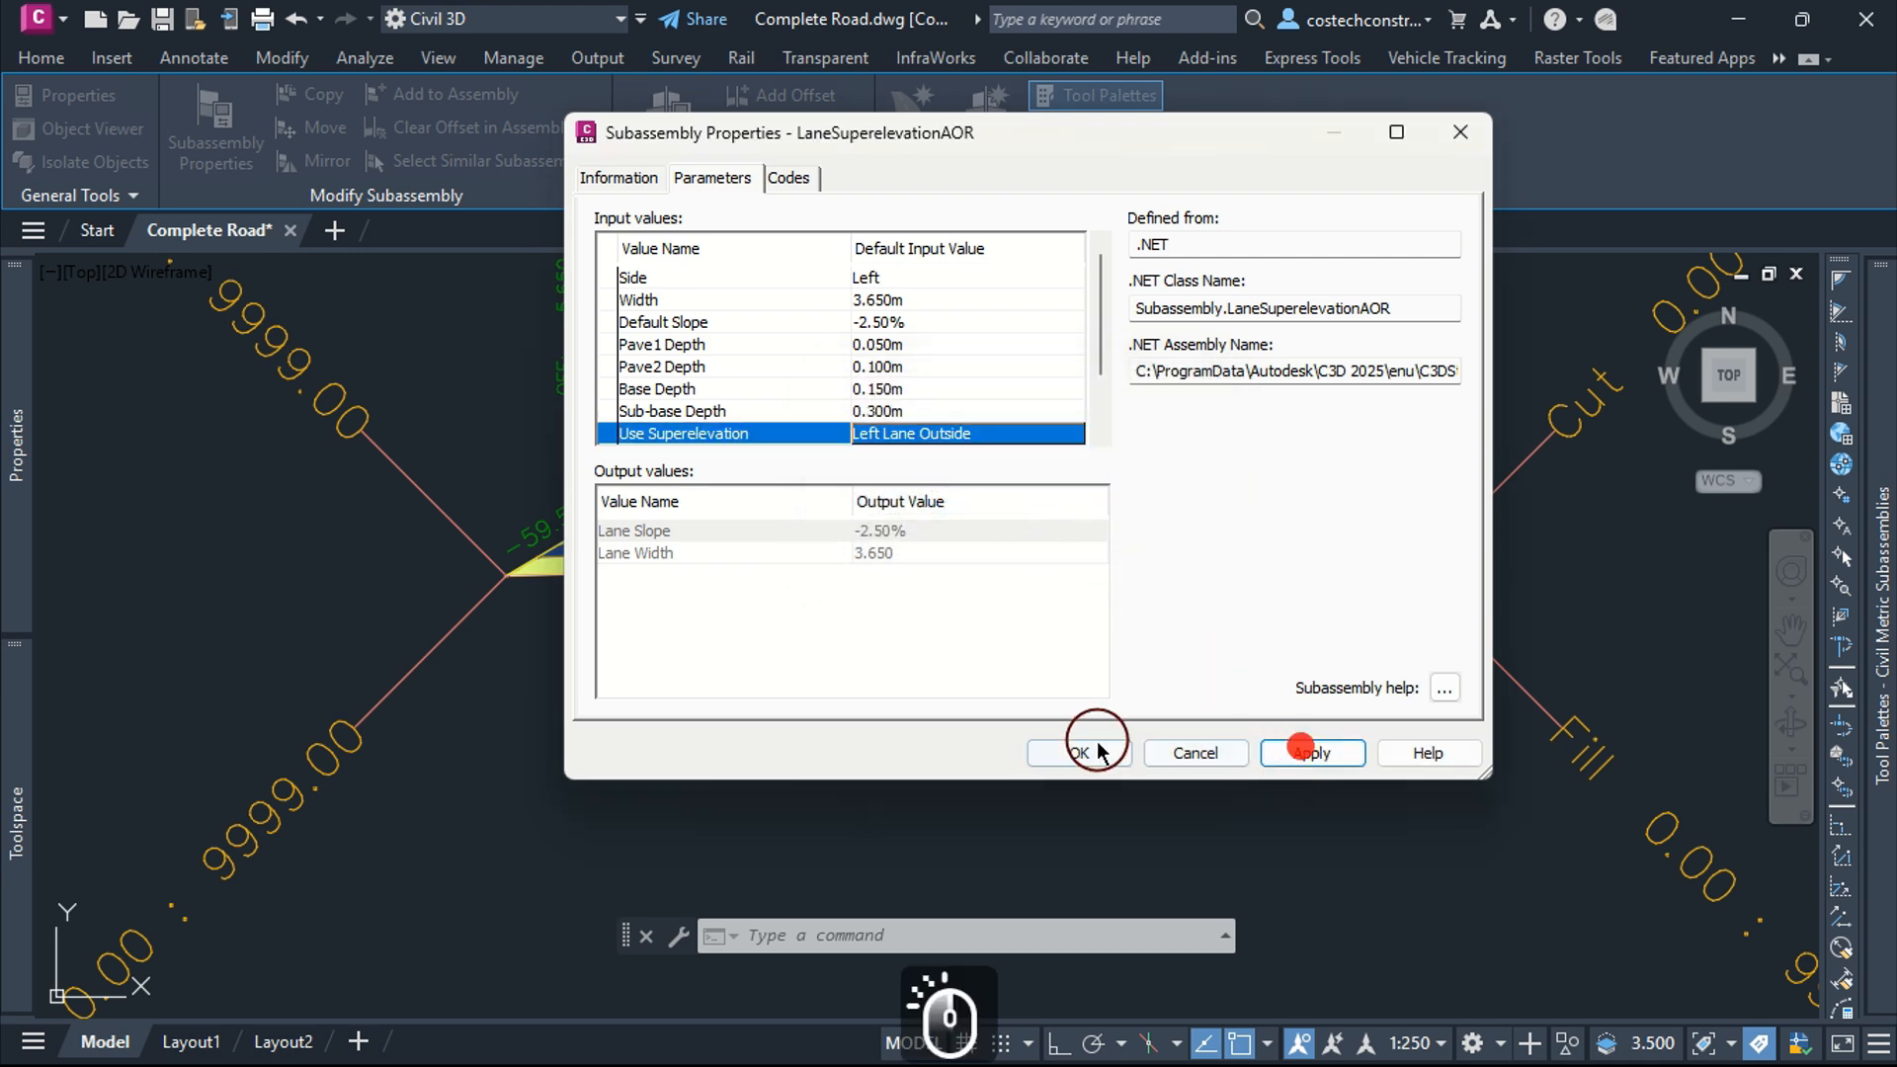
key(Escape)
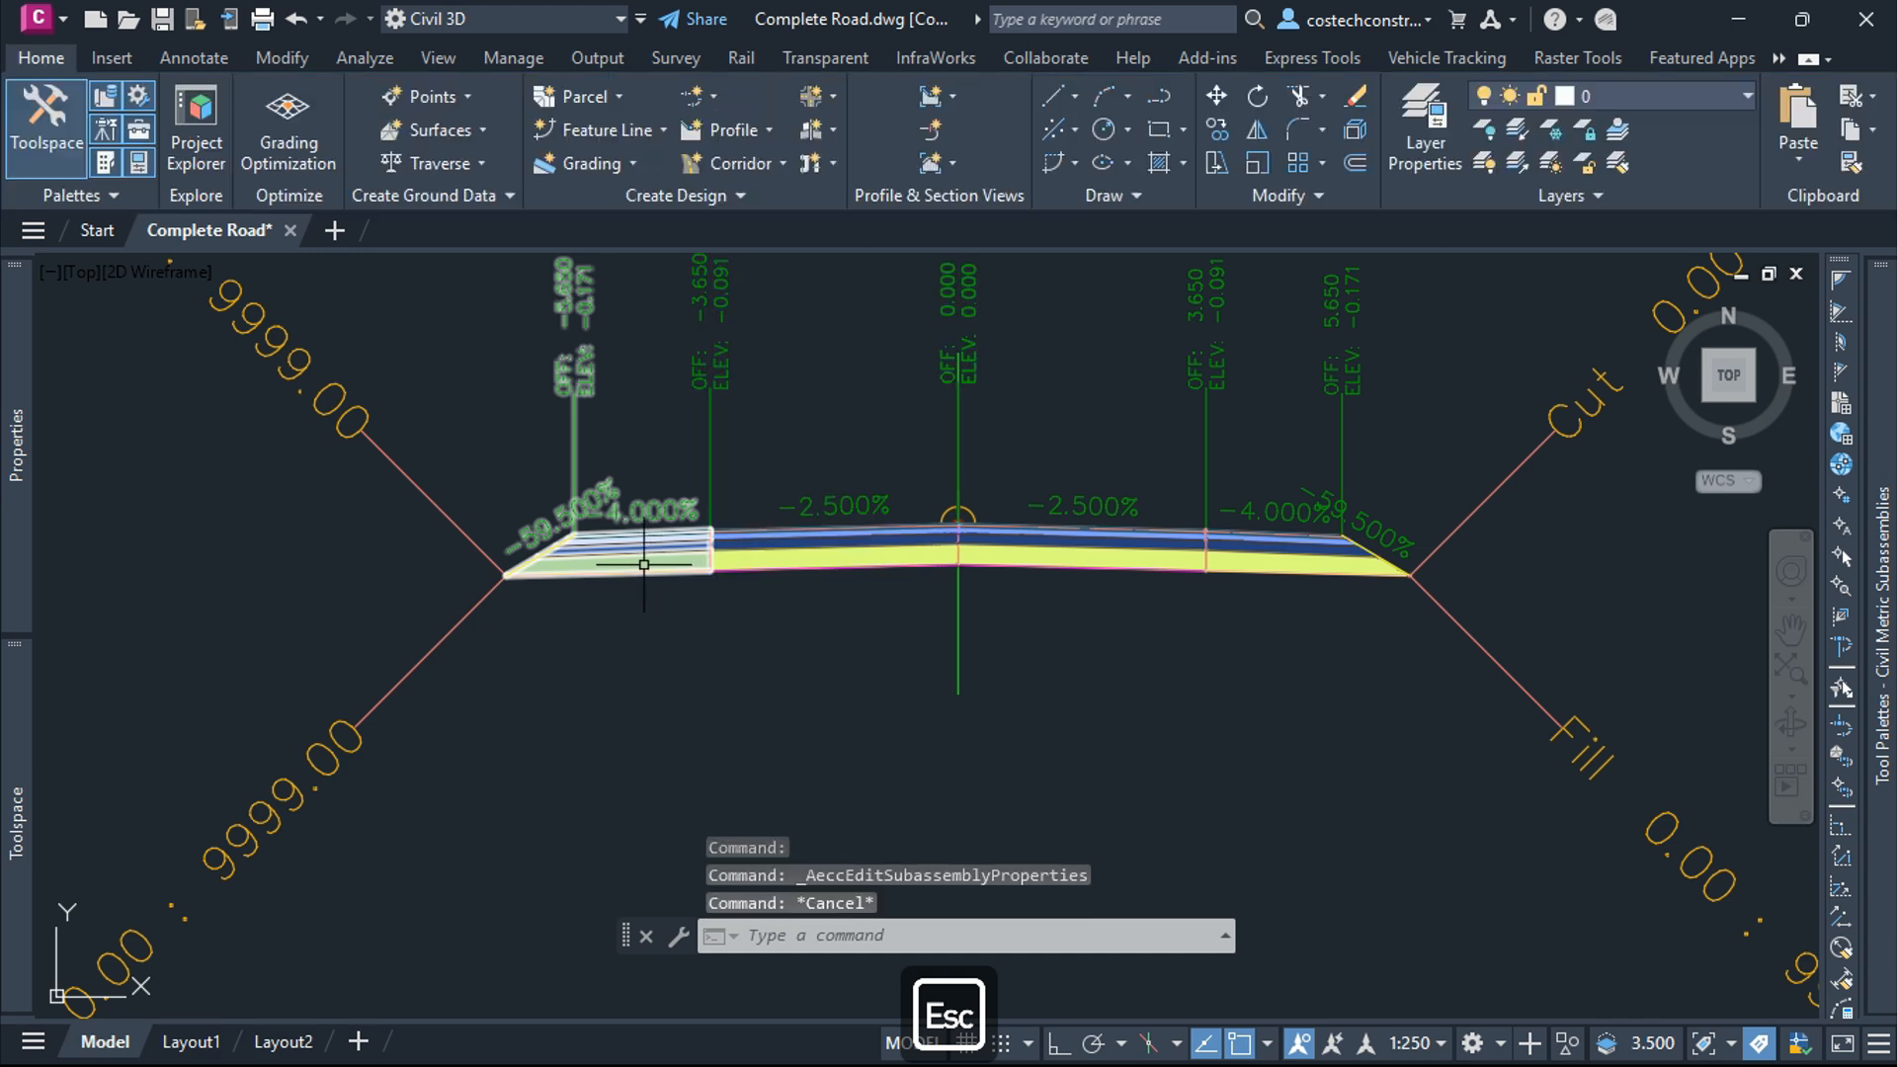
Set Use Superelevation Slope to Left Outside Shoulder for the Road 2 assembly's left ShoulderExtendAll subassembly
click(649, 558)
click(210, 126)
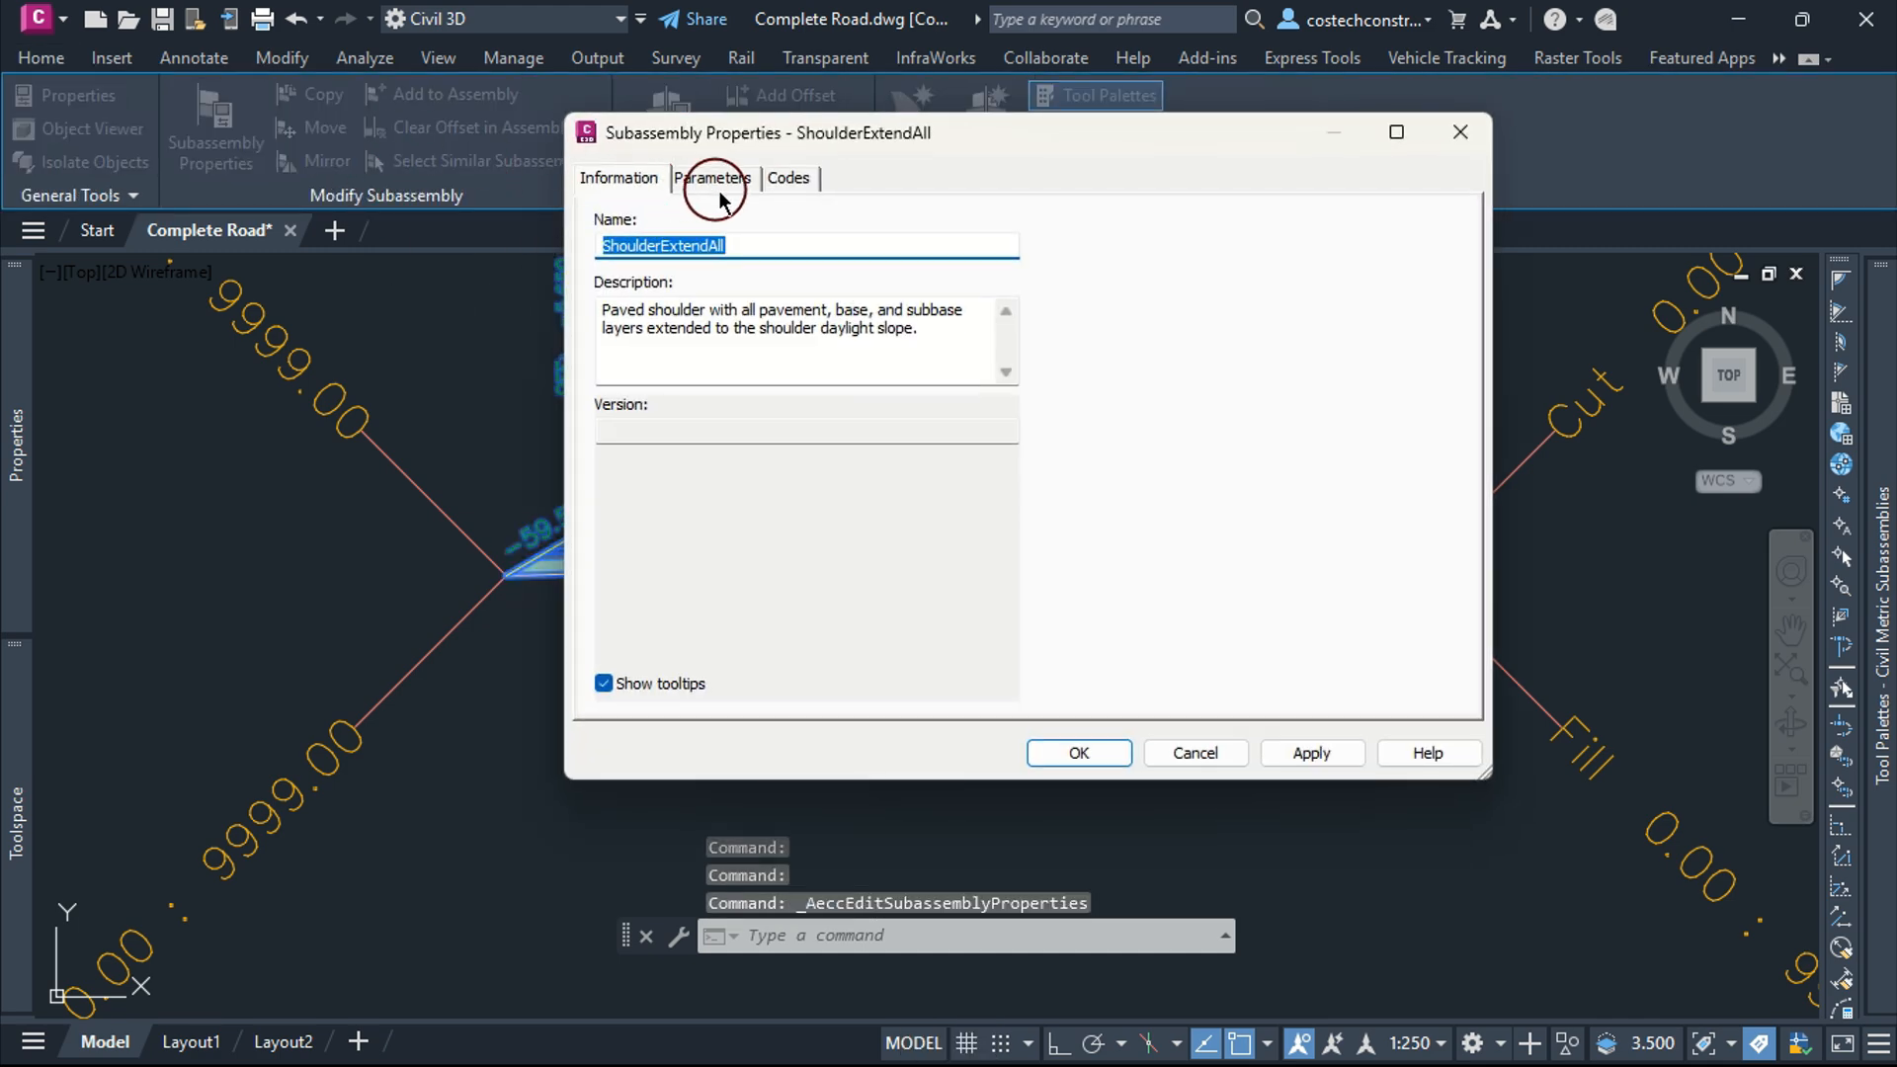
click(724, 177)
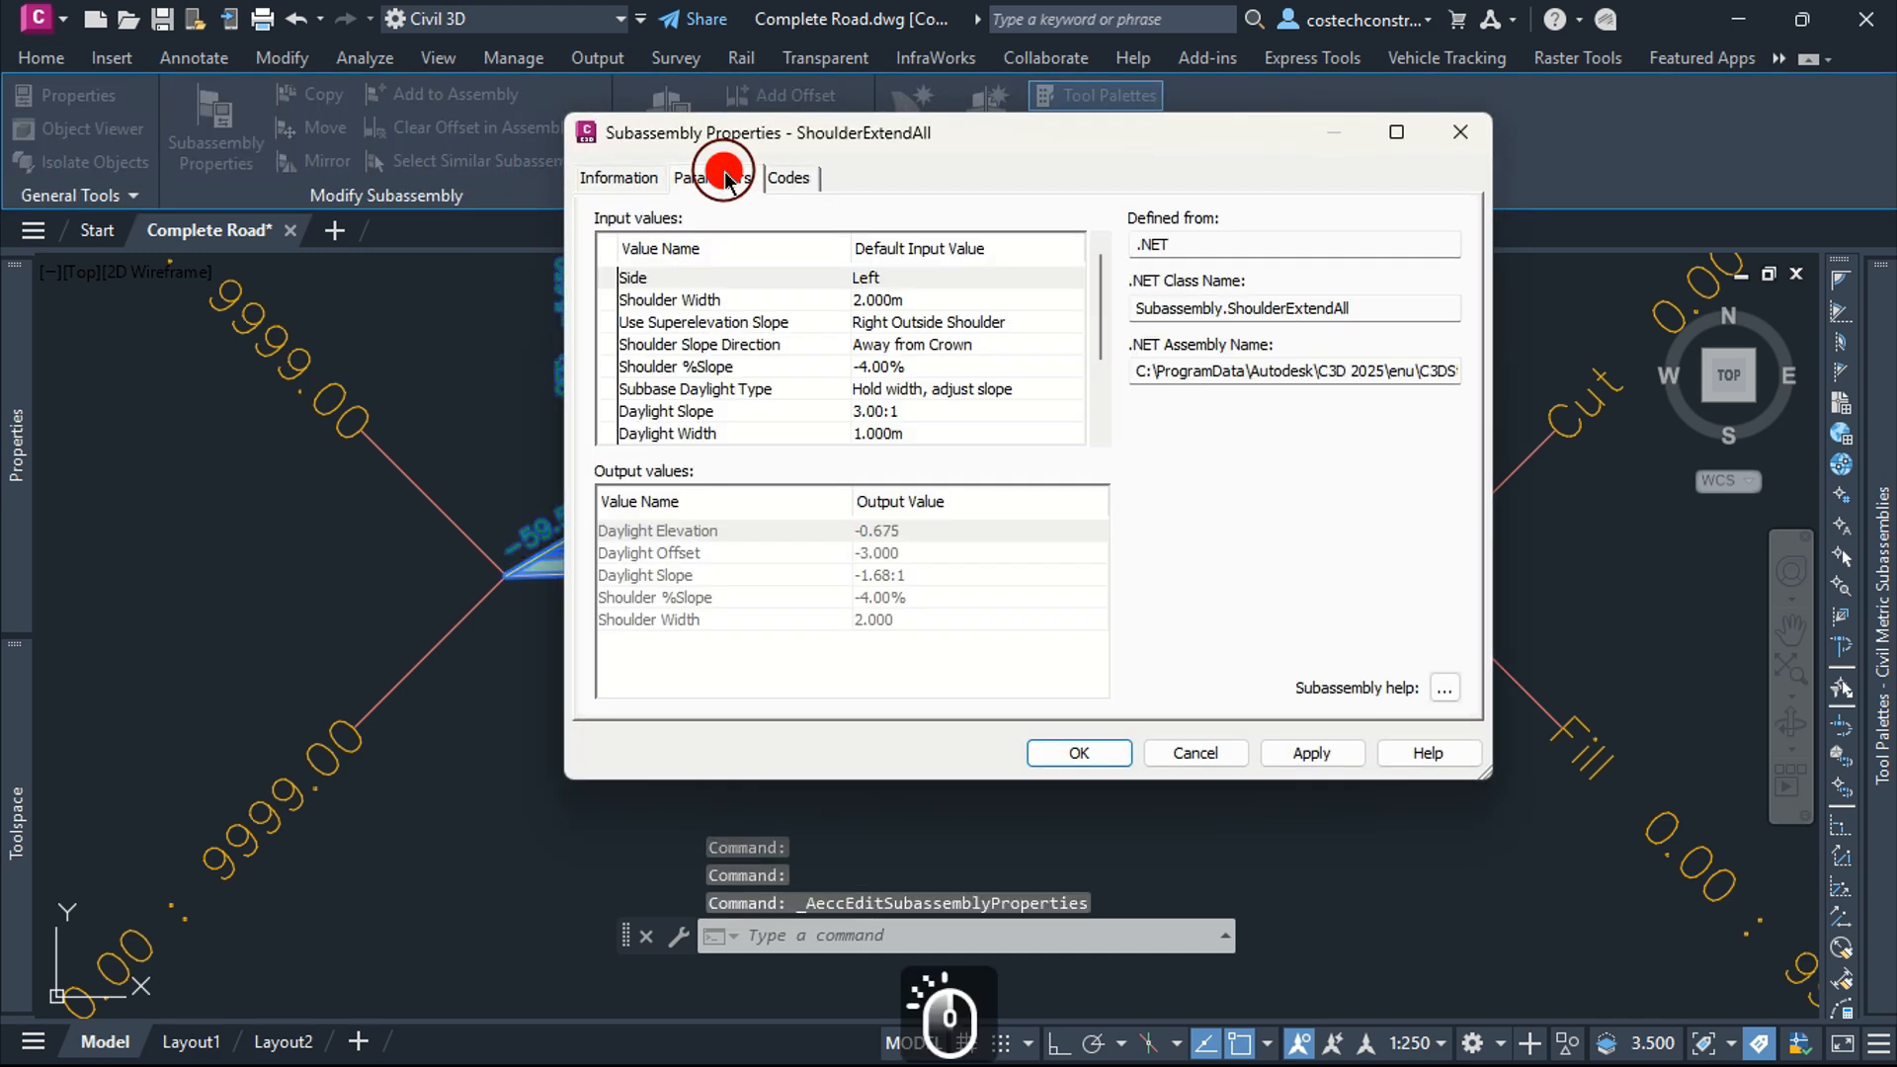
double_click(945, 324)
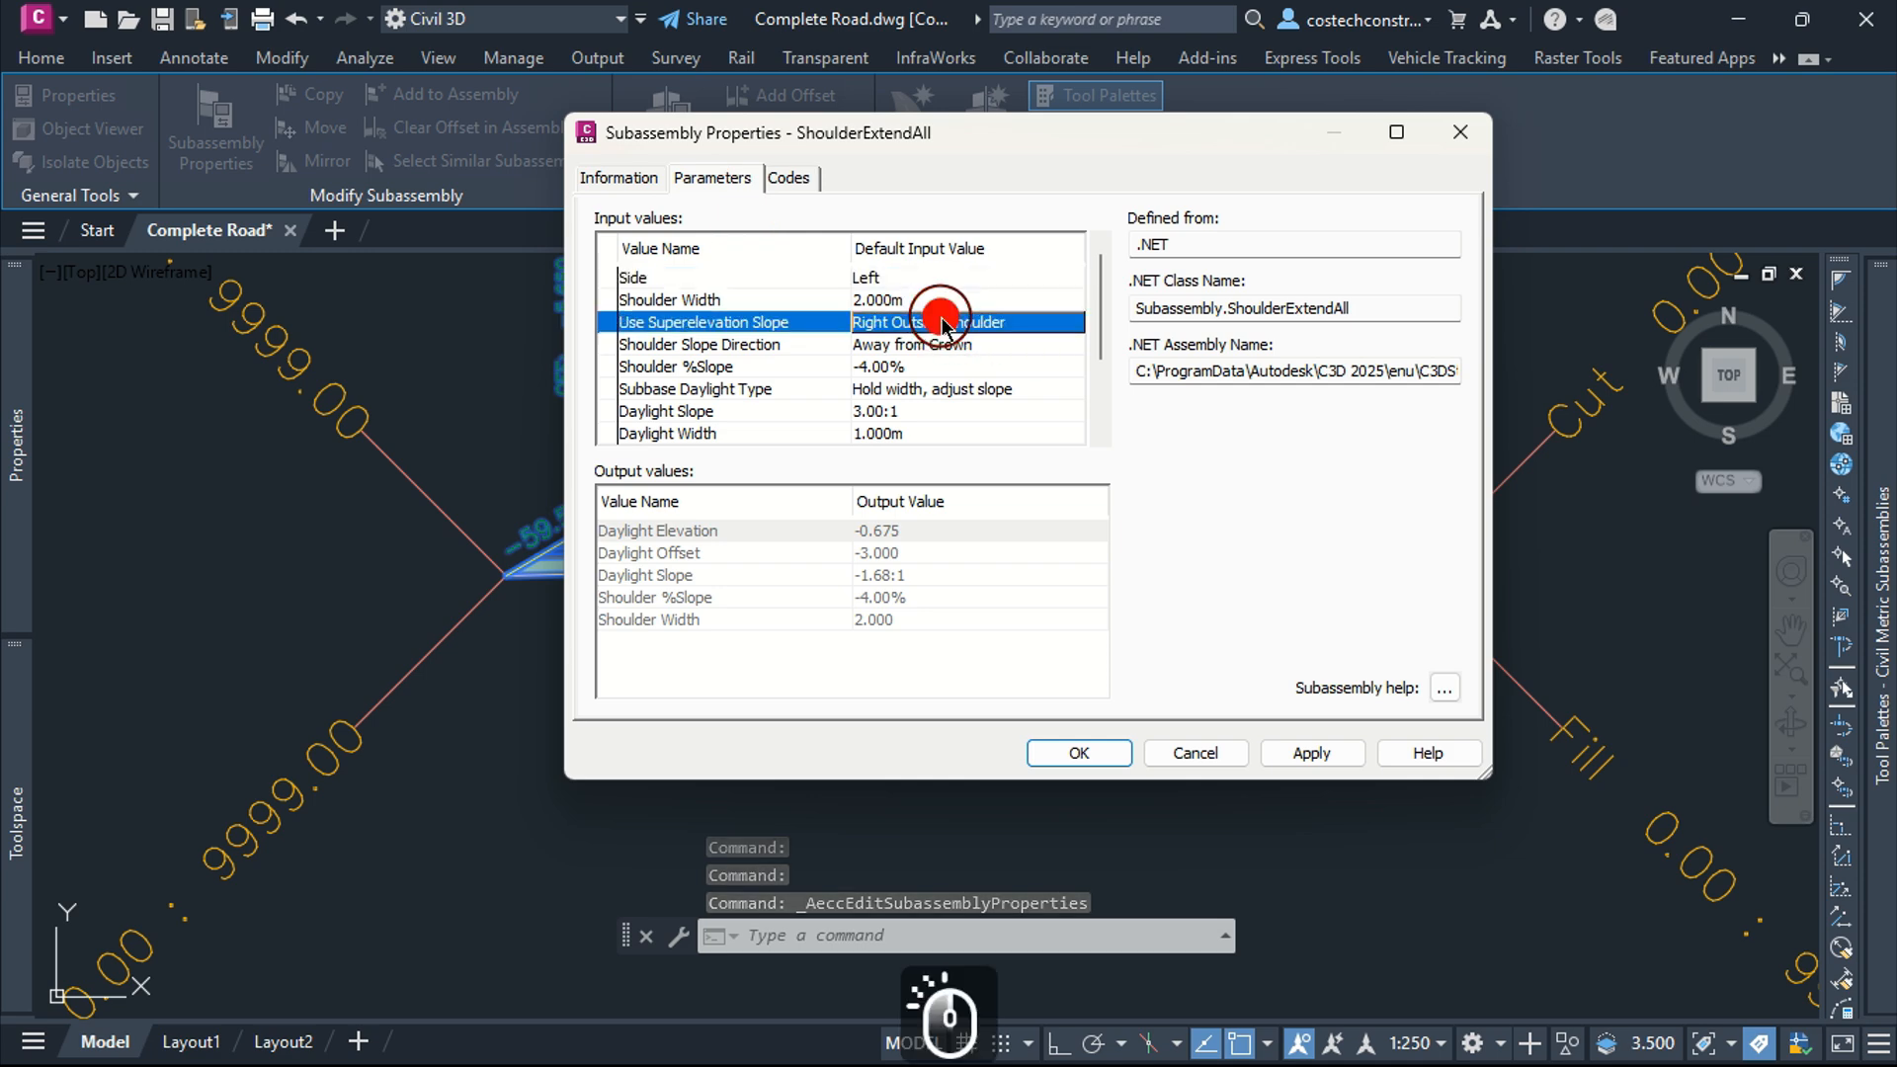
click(988, 443)
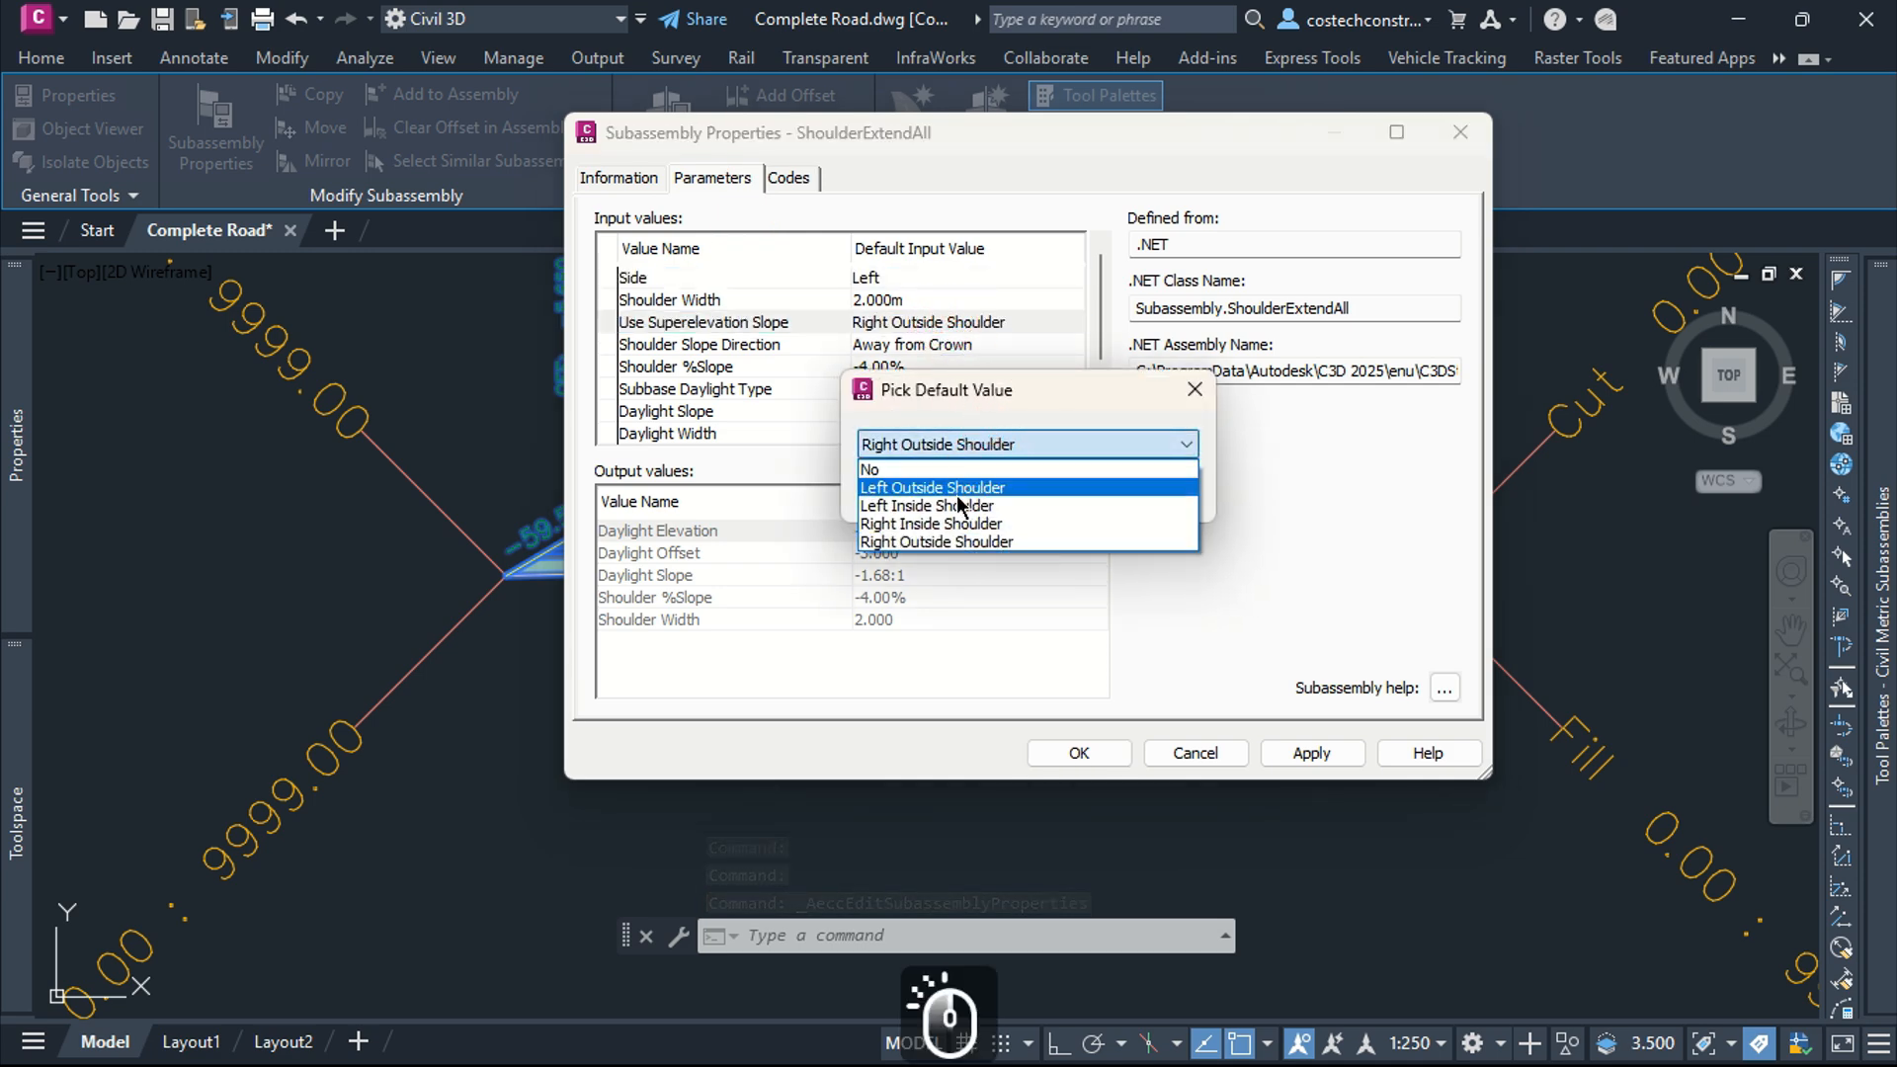
click(958, 487)
click(983, 490)
click(1325, 747)
click(1106, 751)
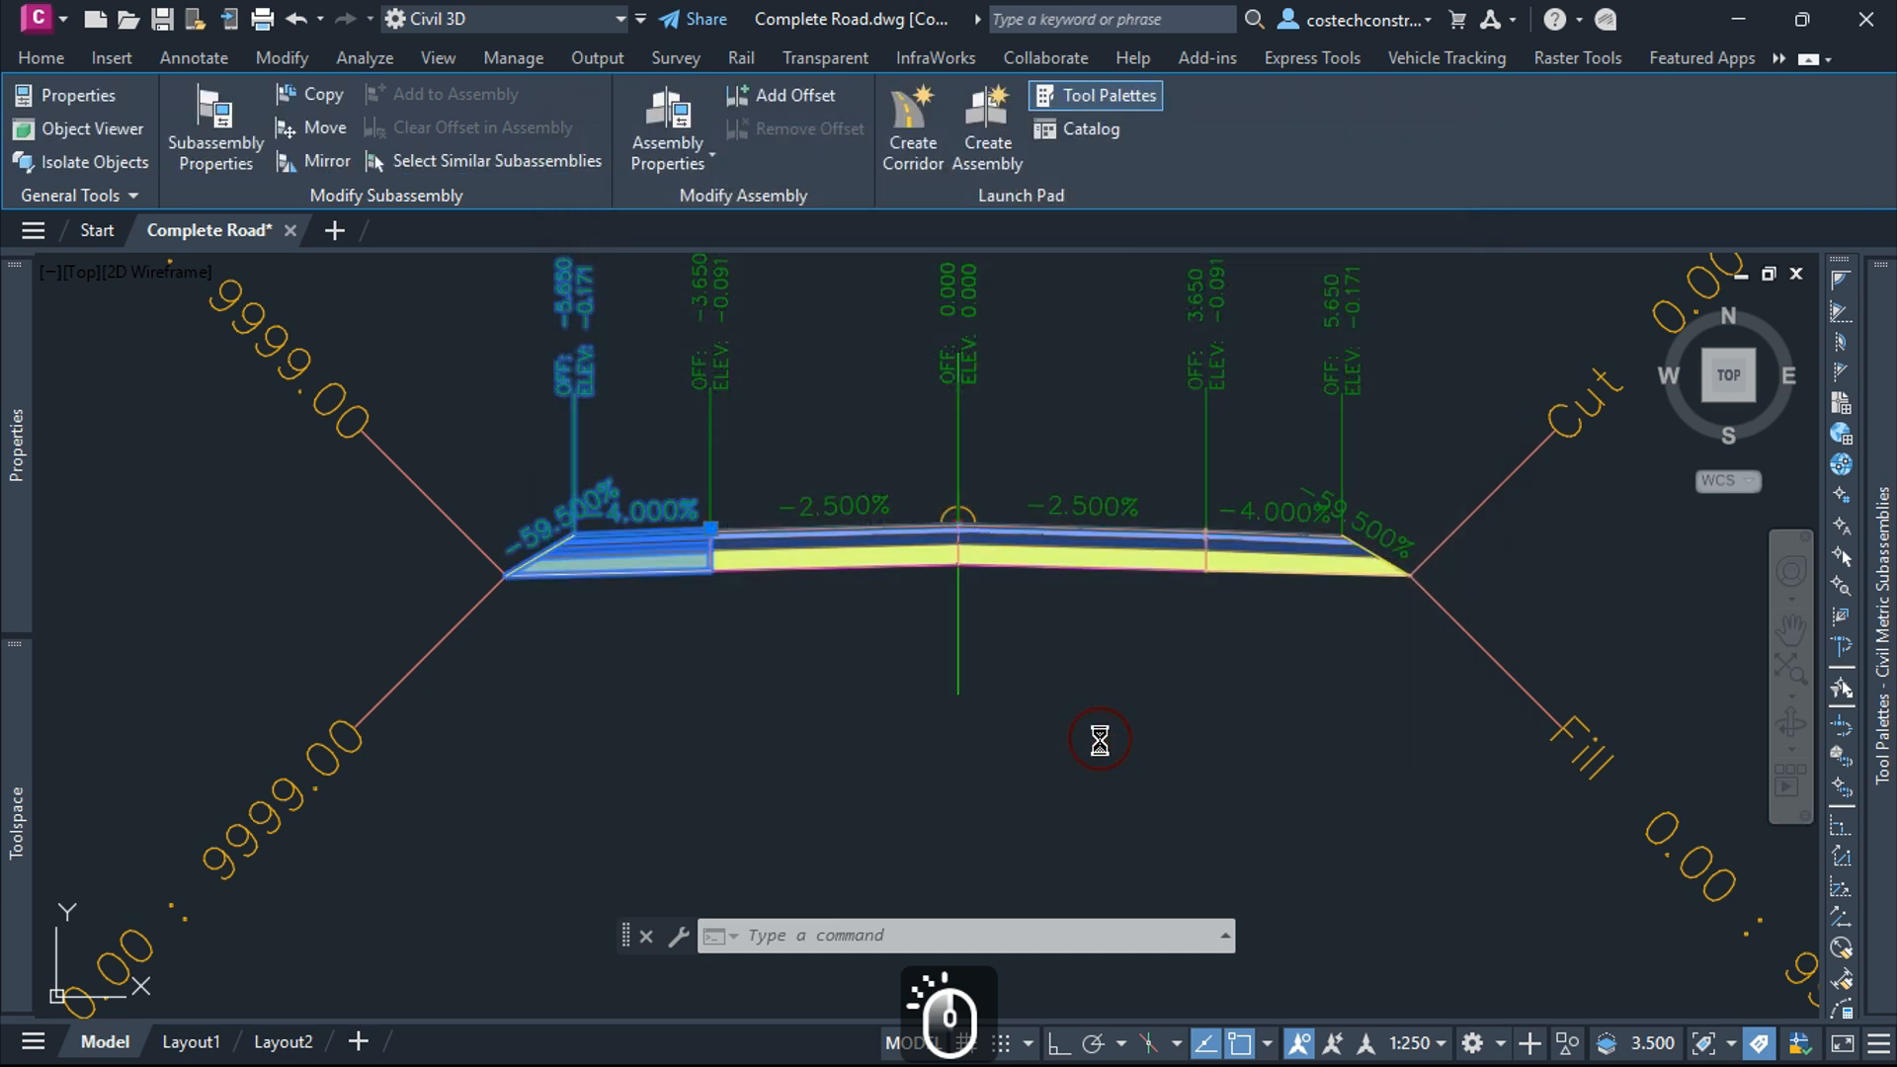
key(Escape)
Change Use Superelevation to Left Lane Inside for the left LaneSuperelevationAOR subassembly and apply it
click(854, 540)
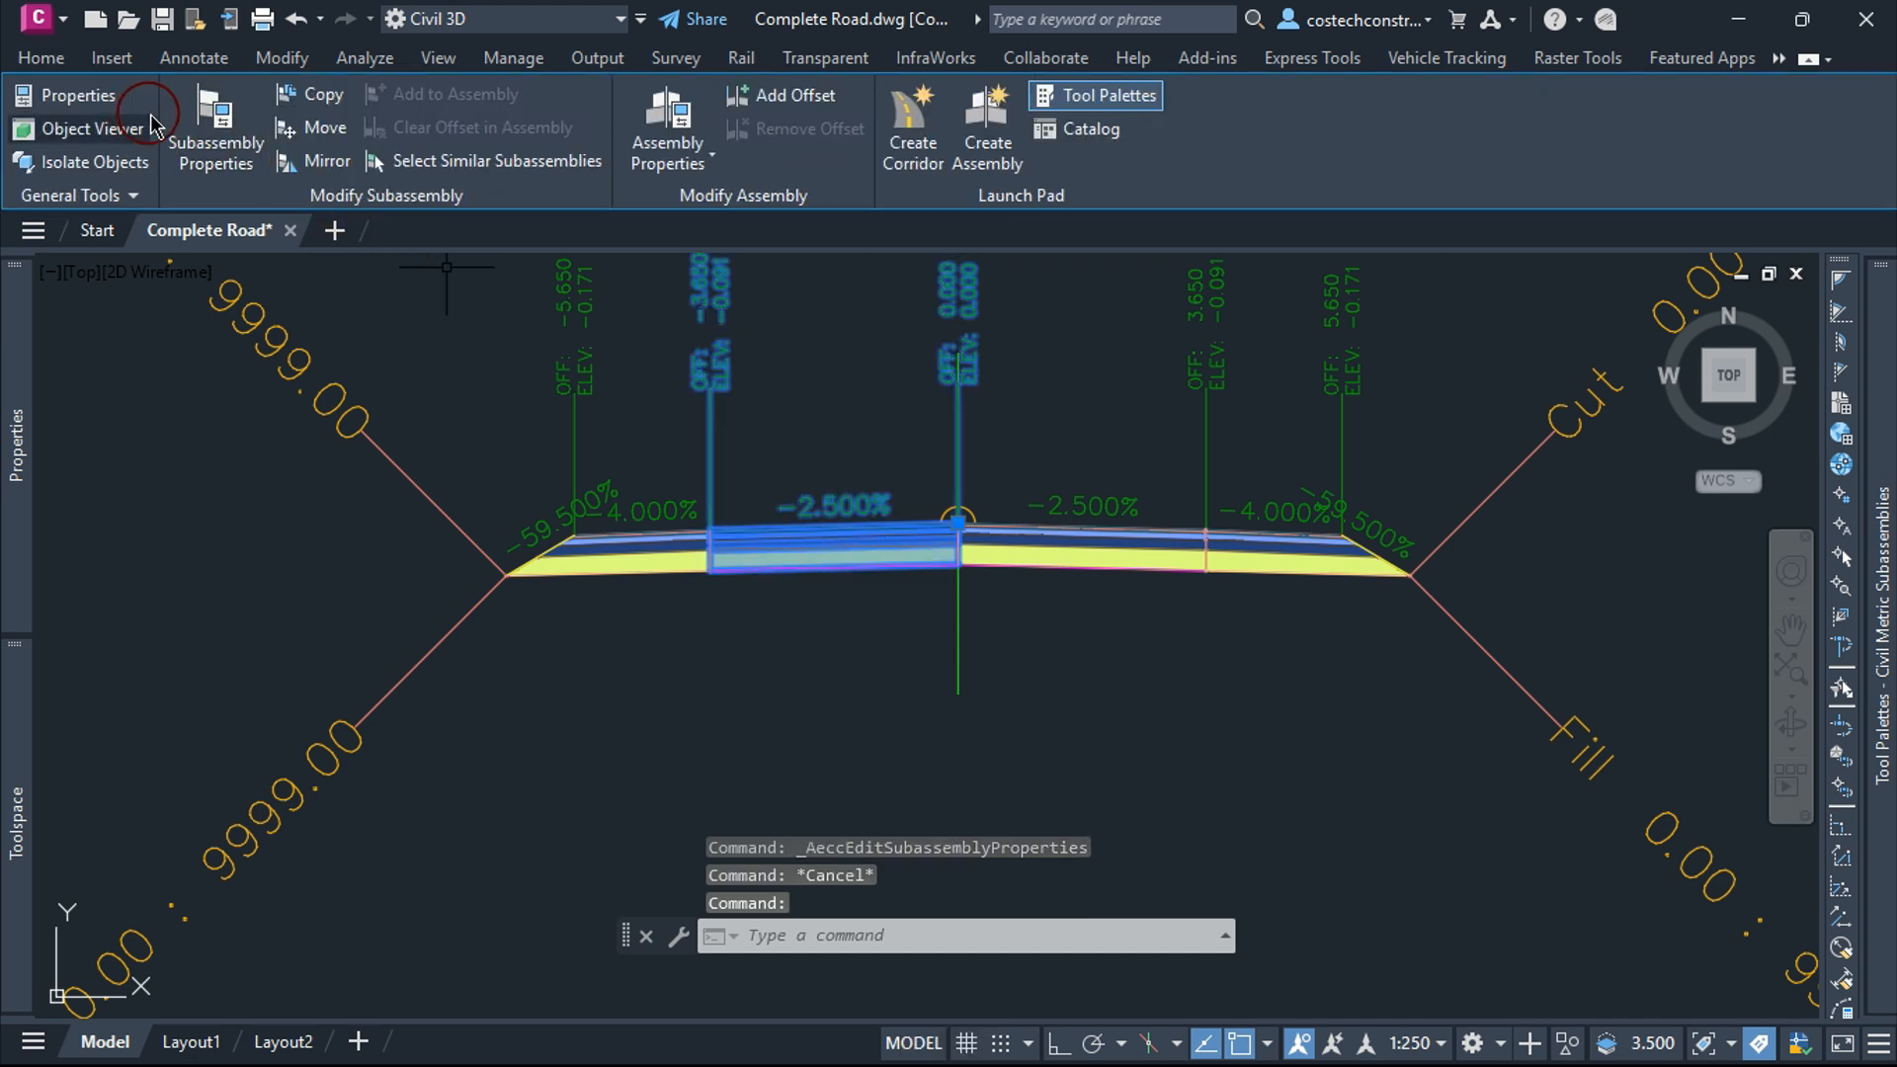
click(208, 124)
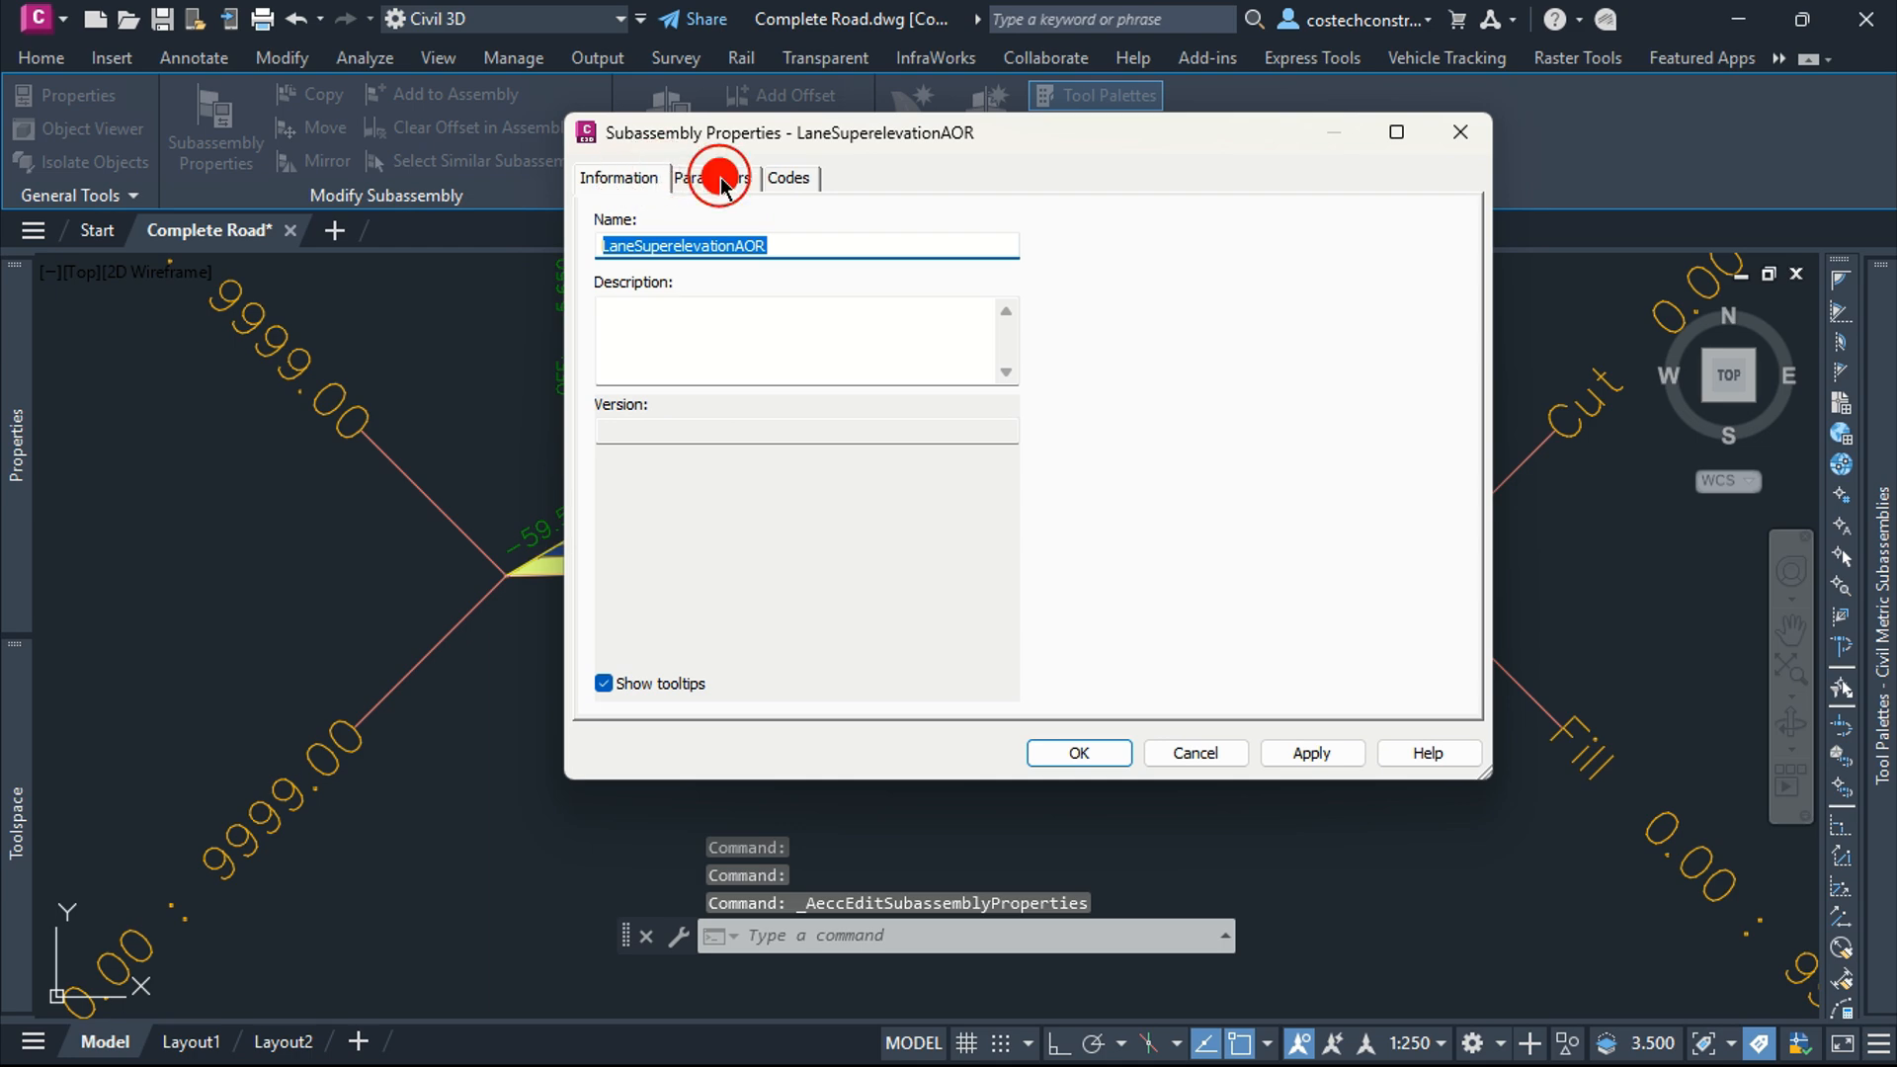
click(713, 177)
click(1000, 432)
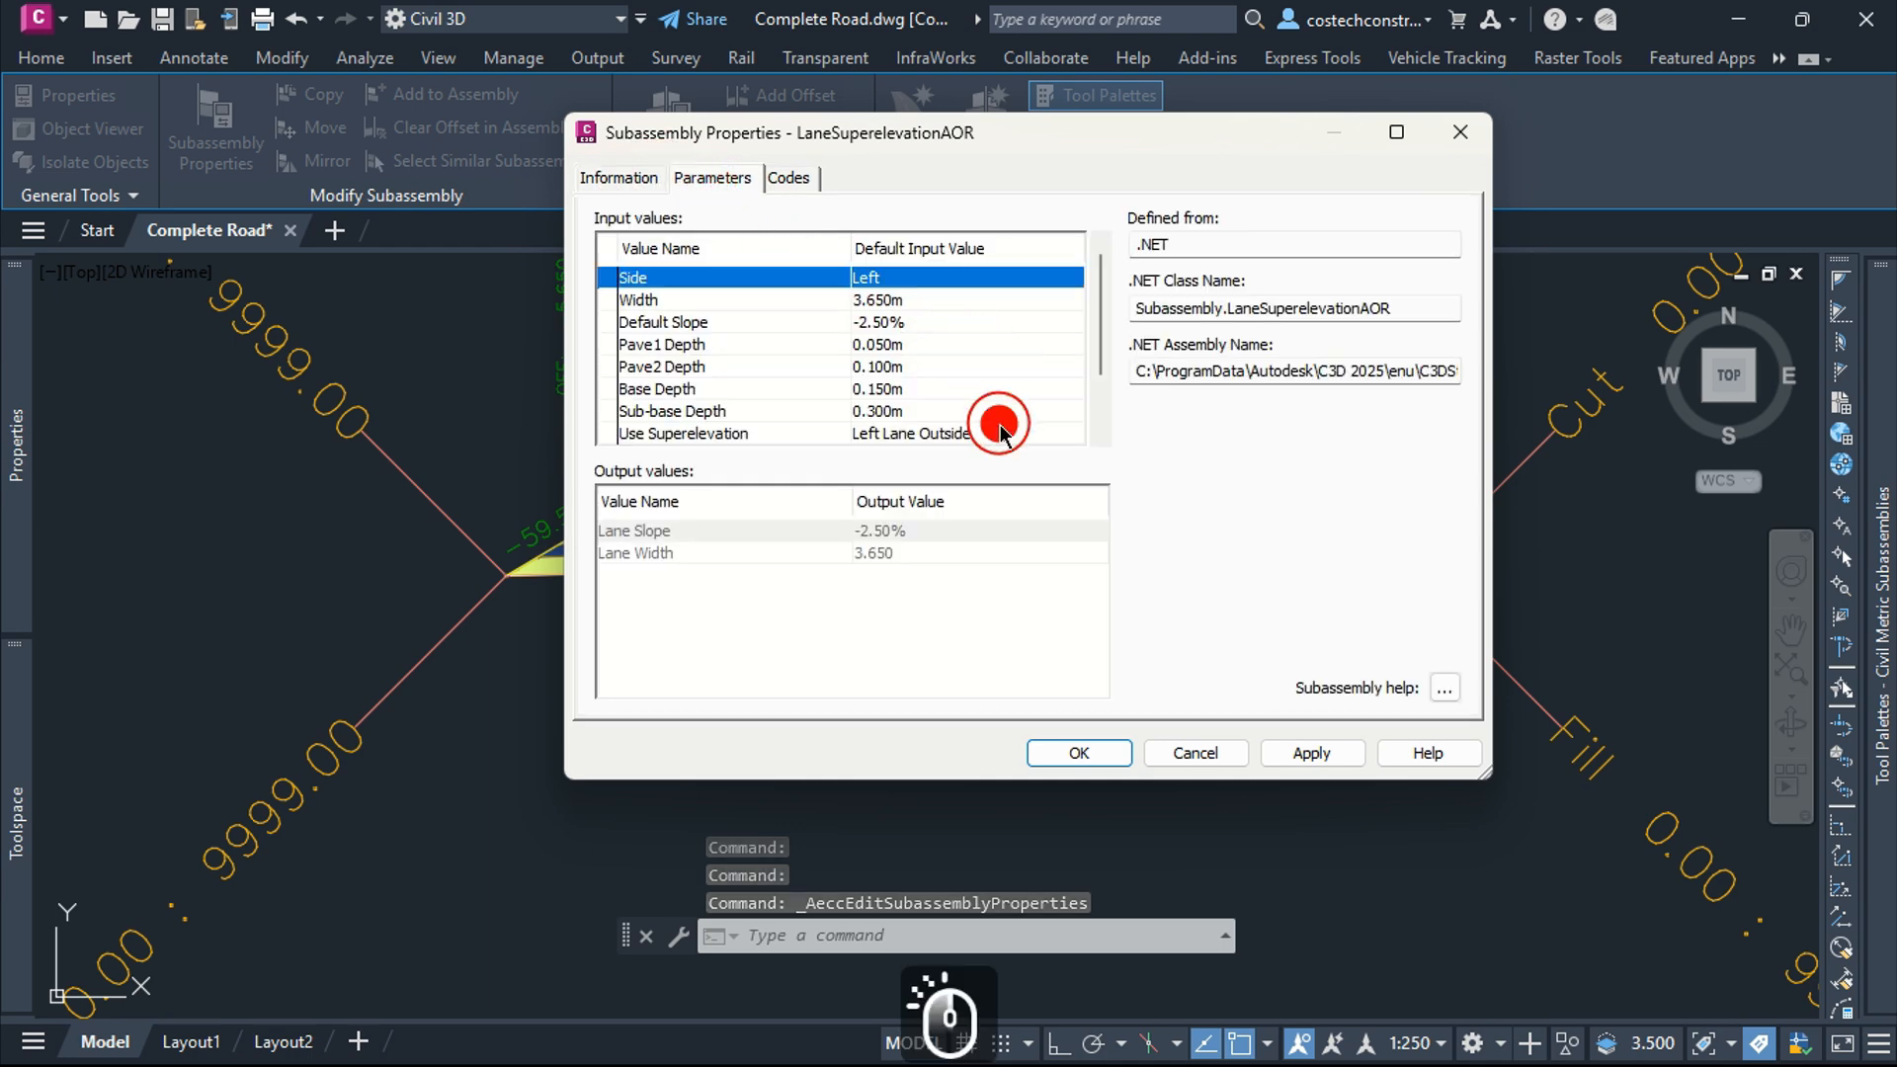
click(1000, 431)
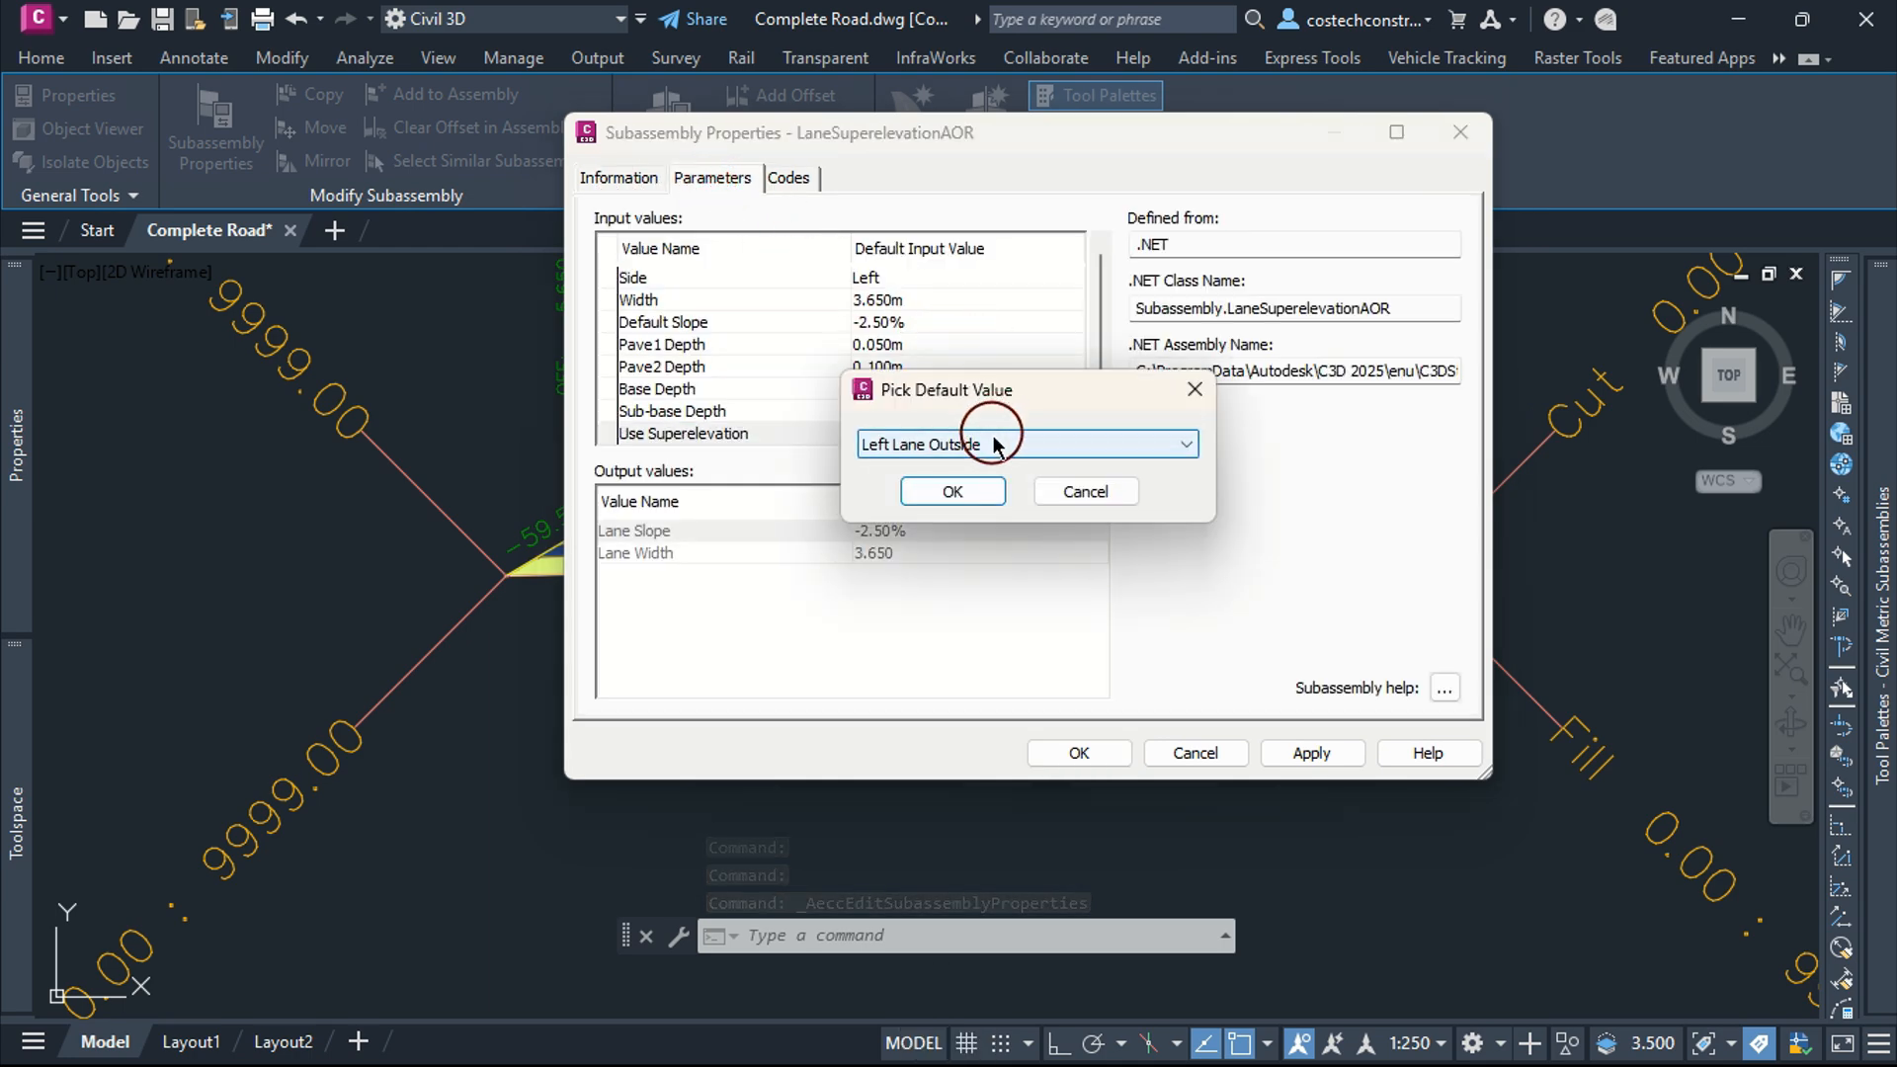
click(988, 444)
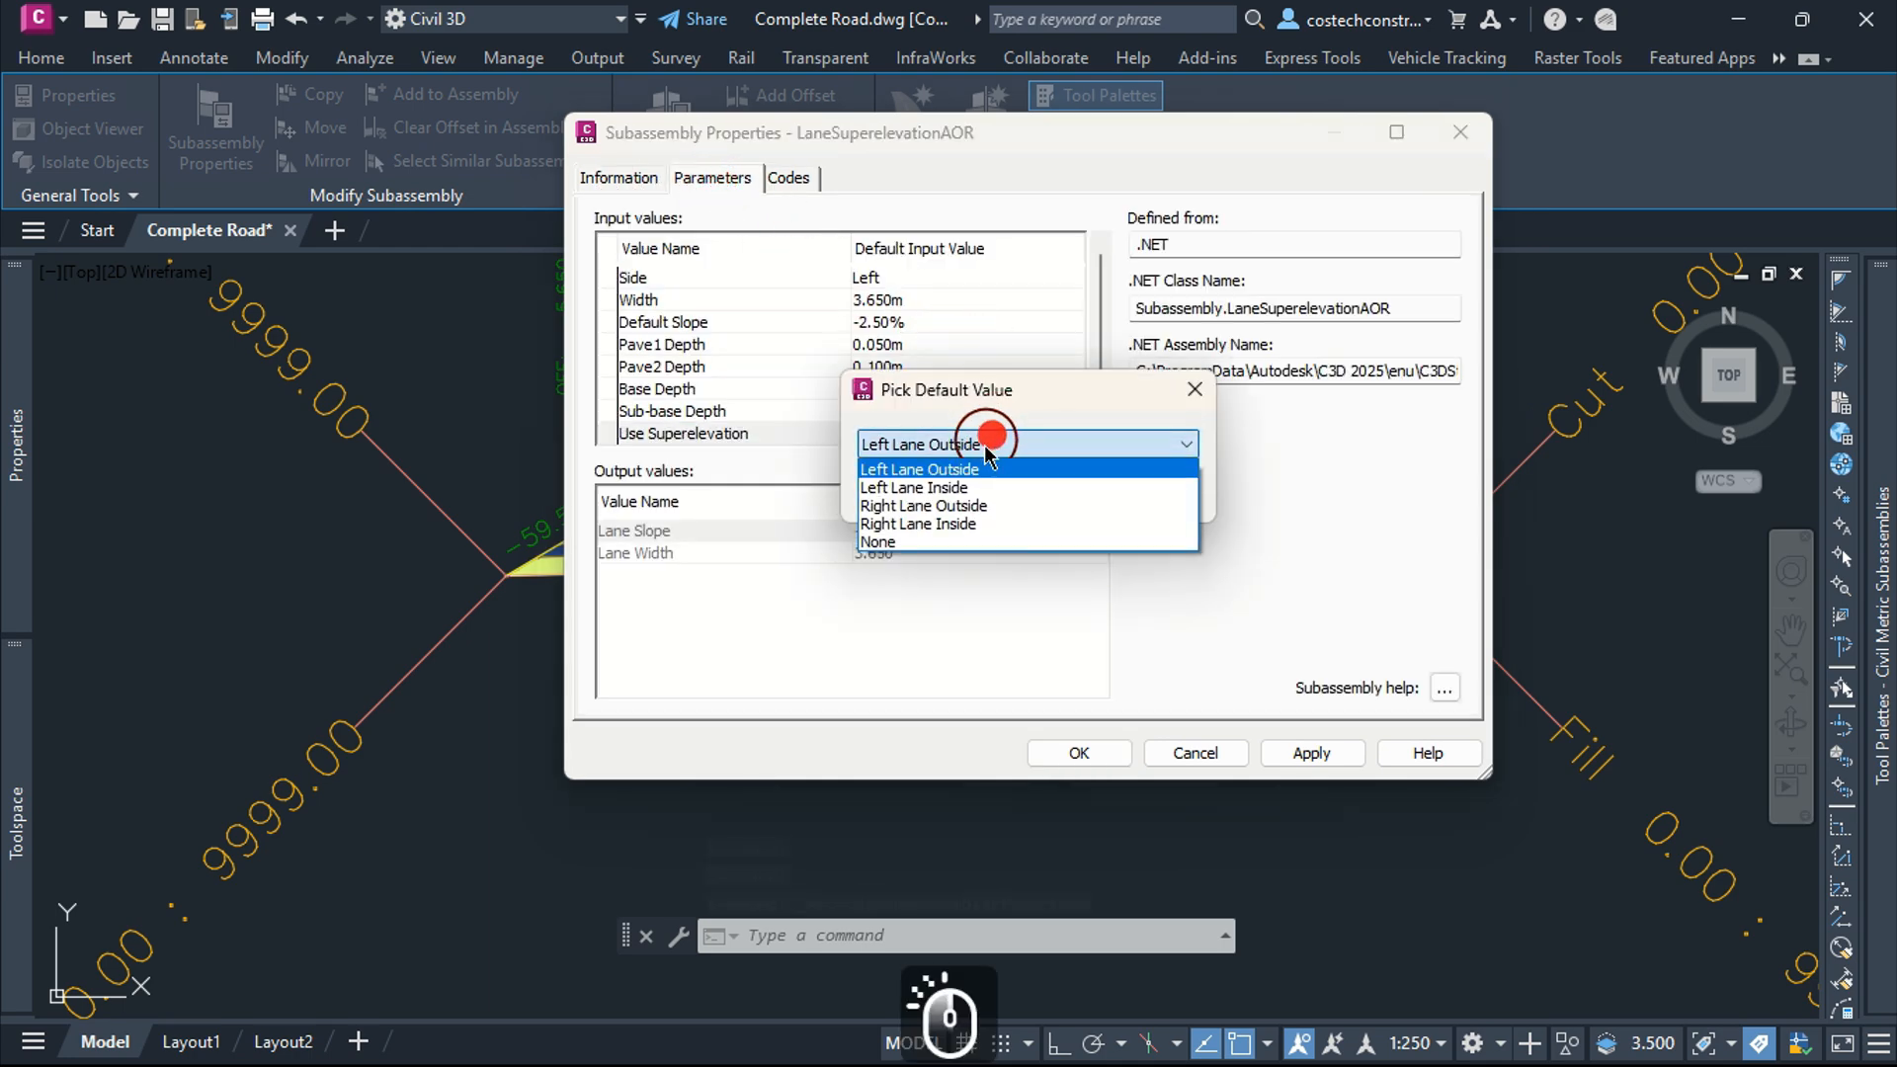
click(944, 489)
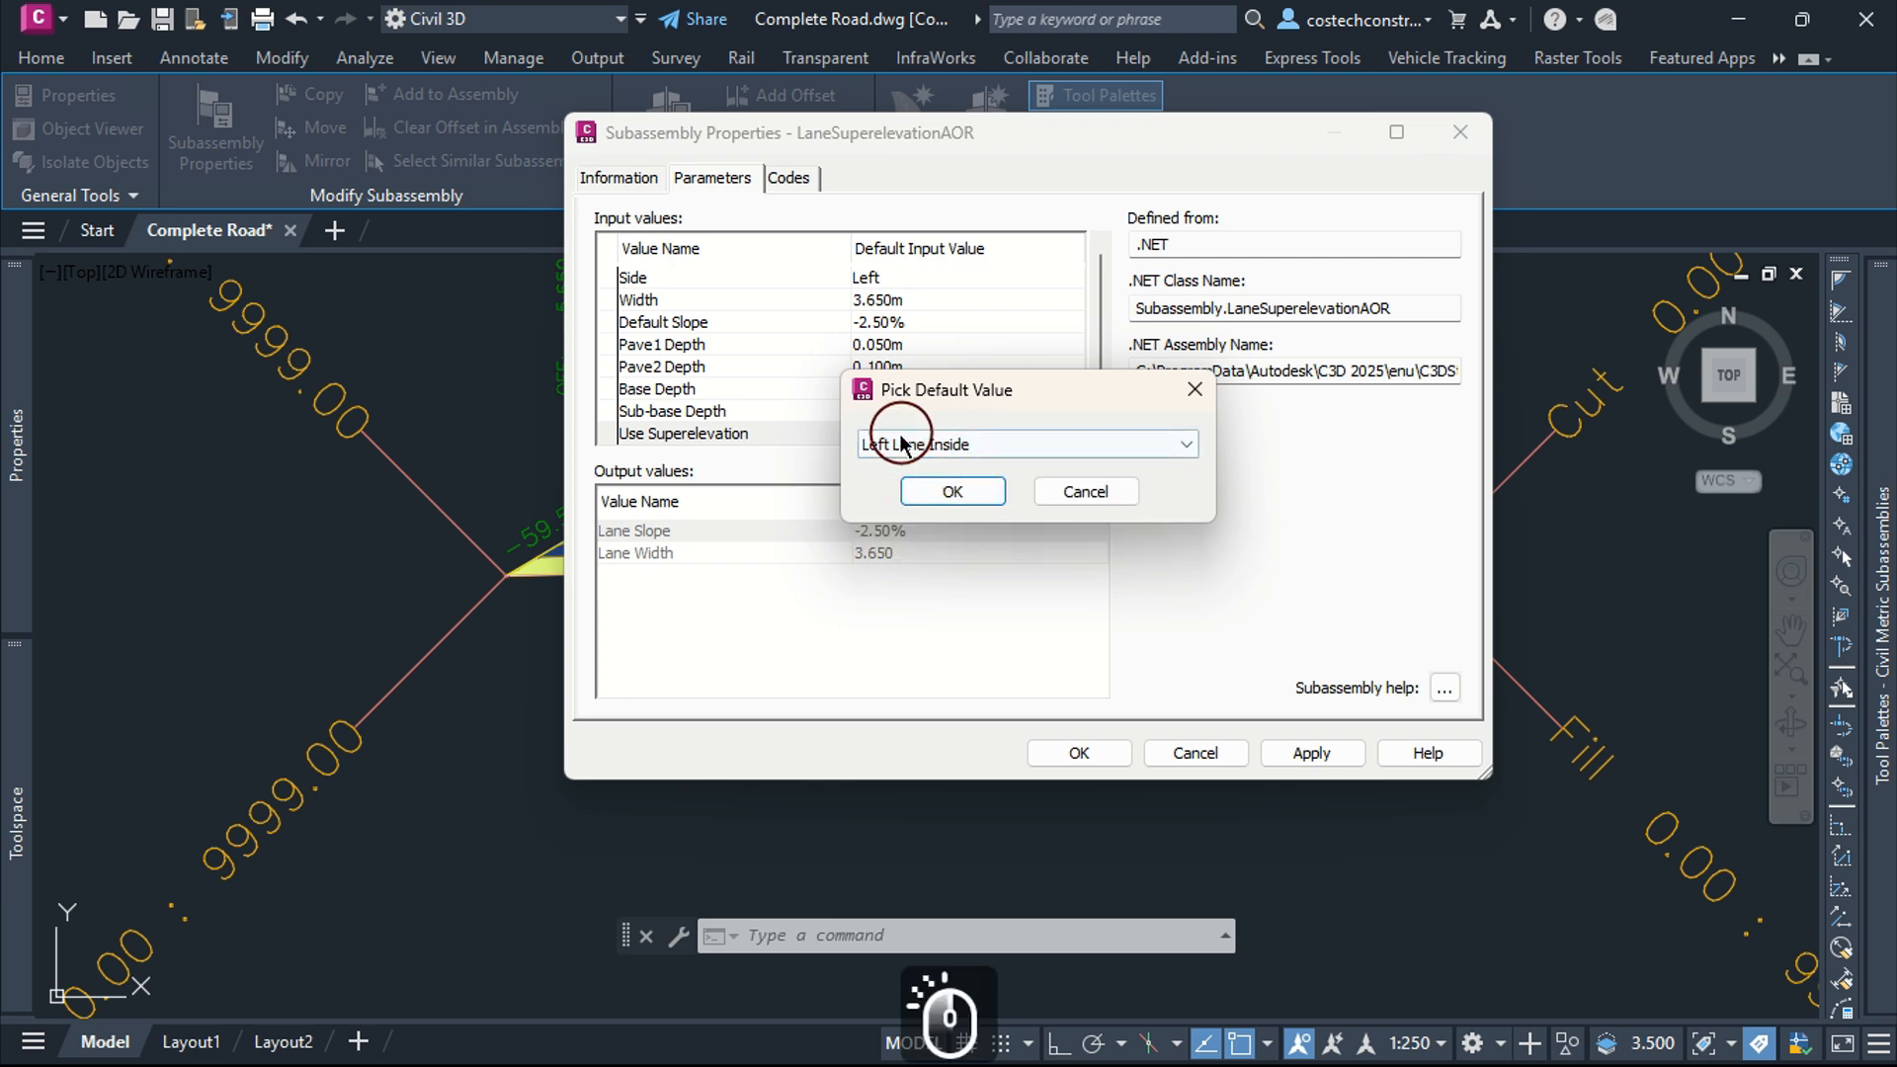
click(957, 491)
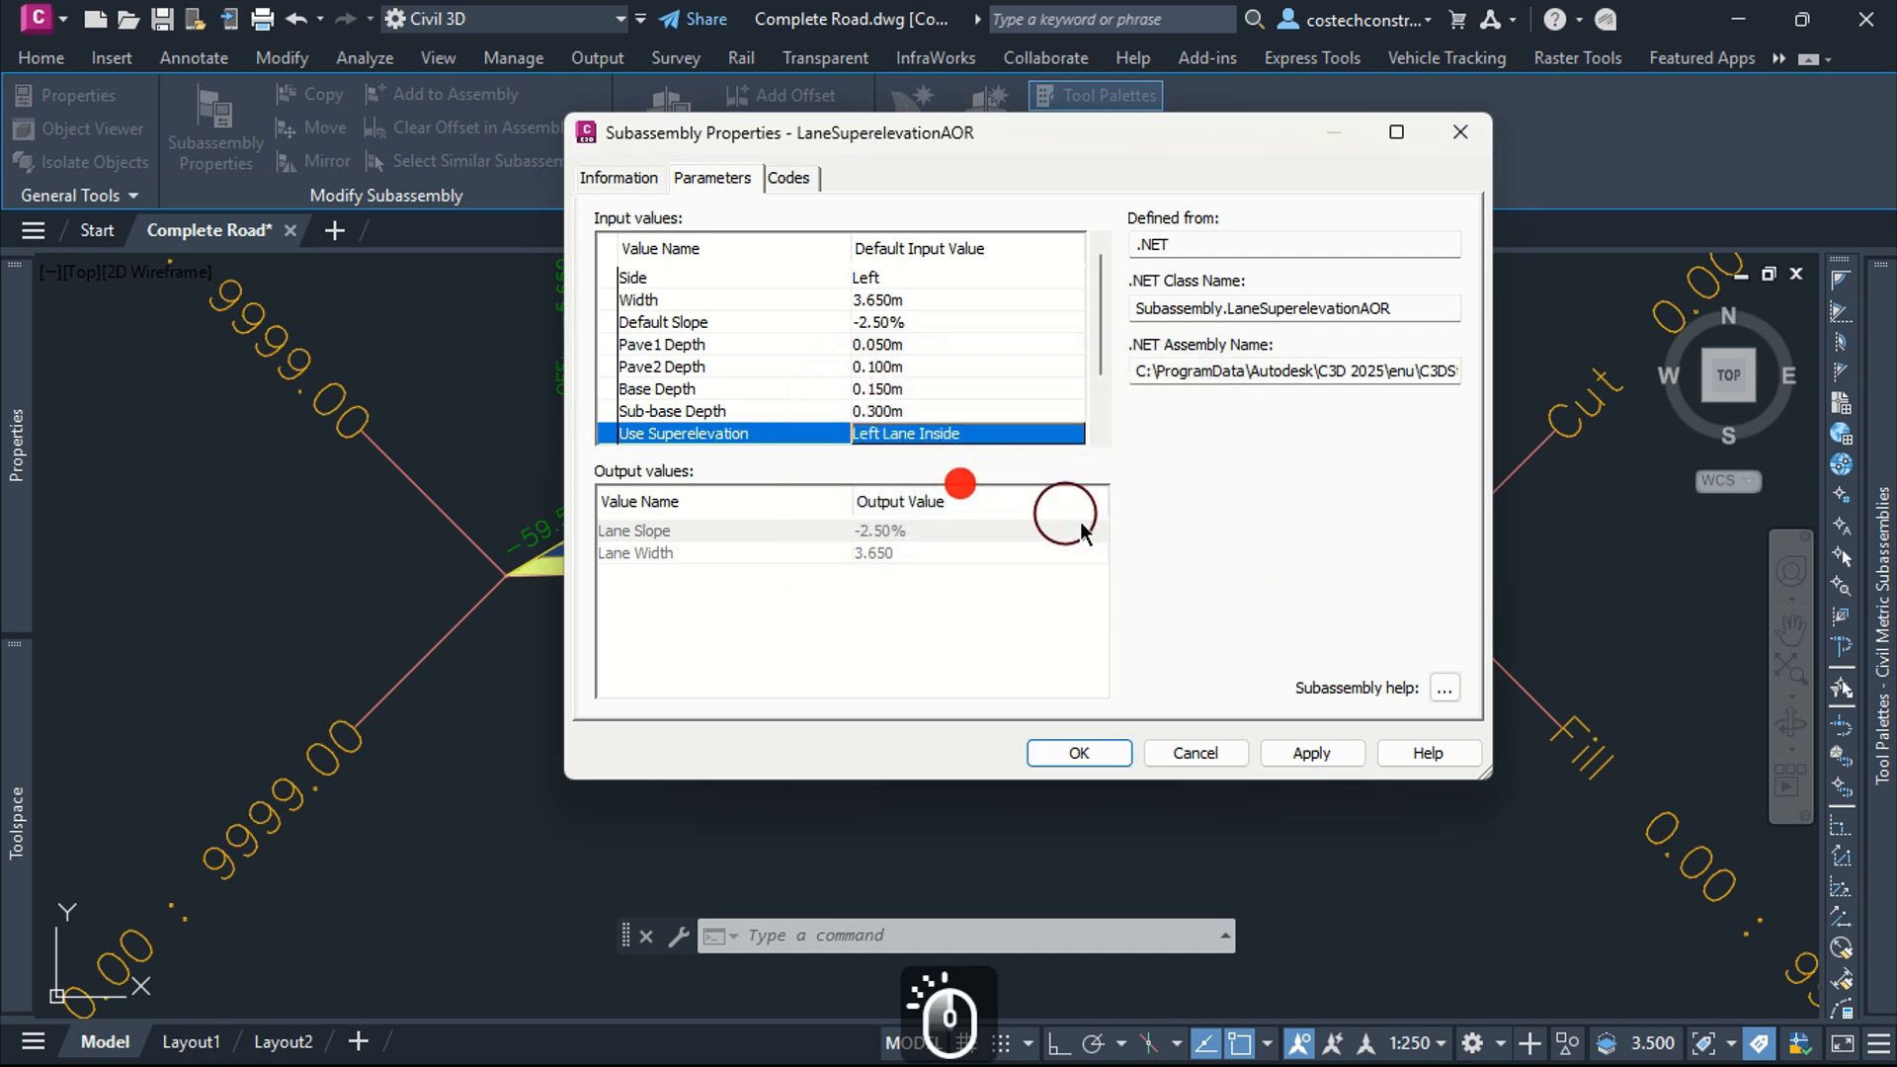
click(1313, 753)
click(1062, 753)
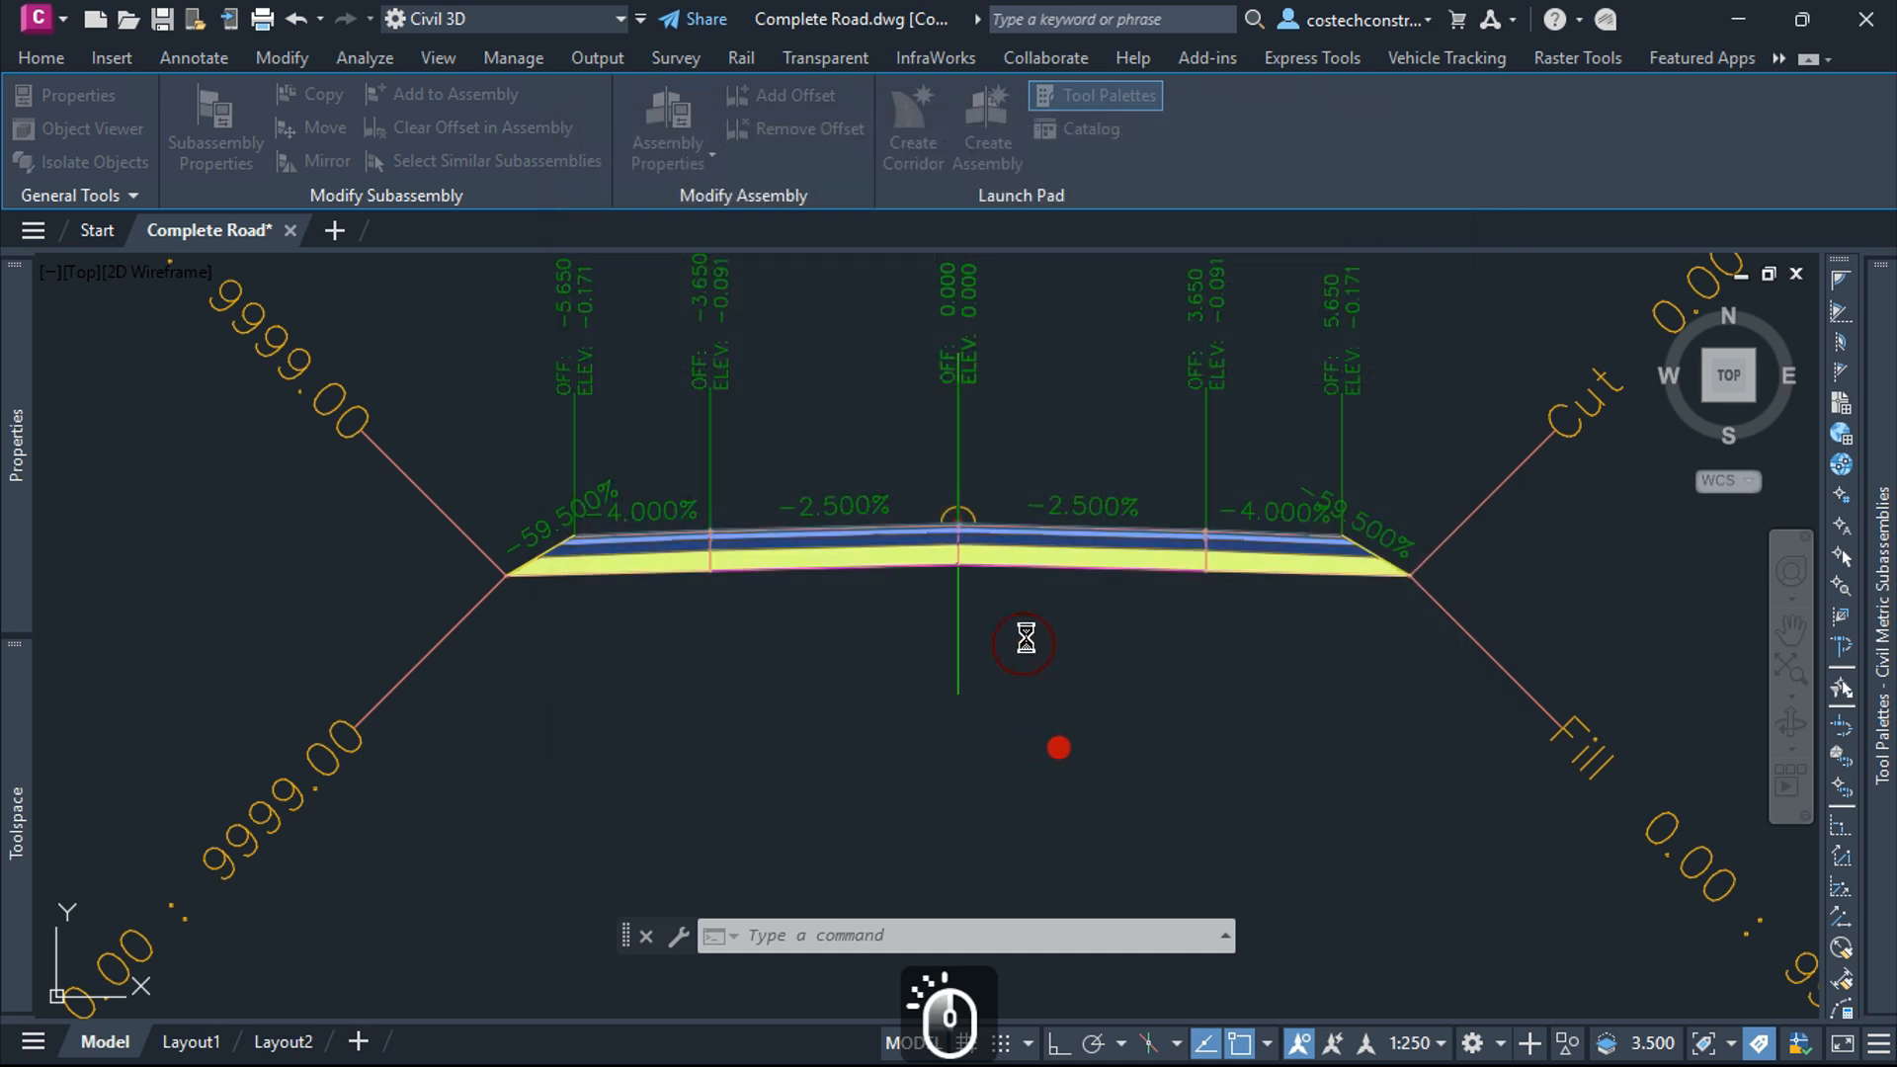
Set Use Superelevation to Right Lane Inside for the Road 2 assembly's right LaneSuperelevationAOR subassembly and apply it
click(1088, 564)
key(Escape)
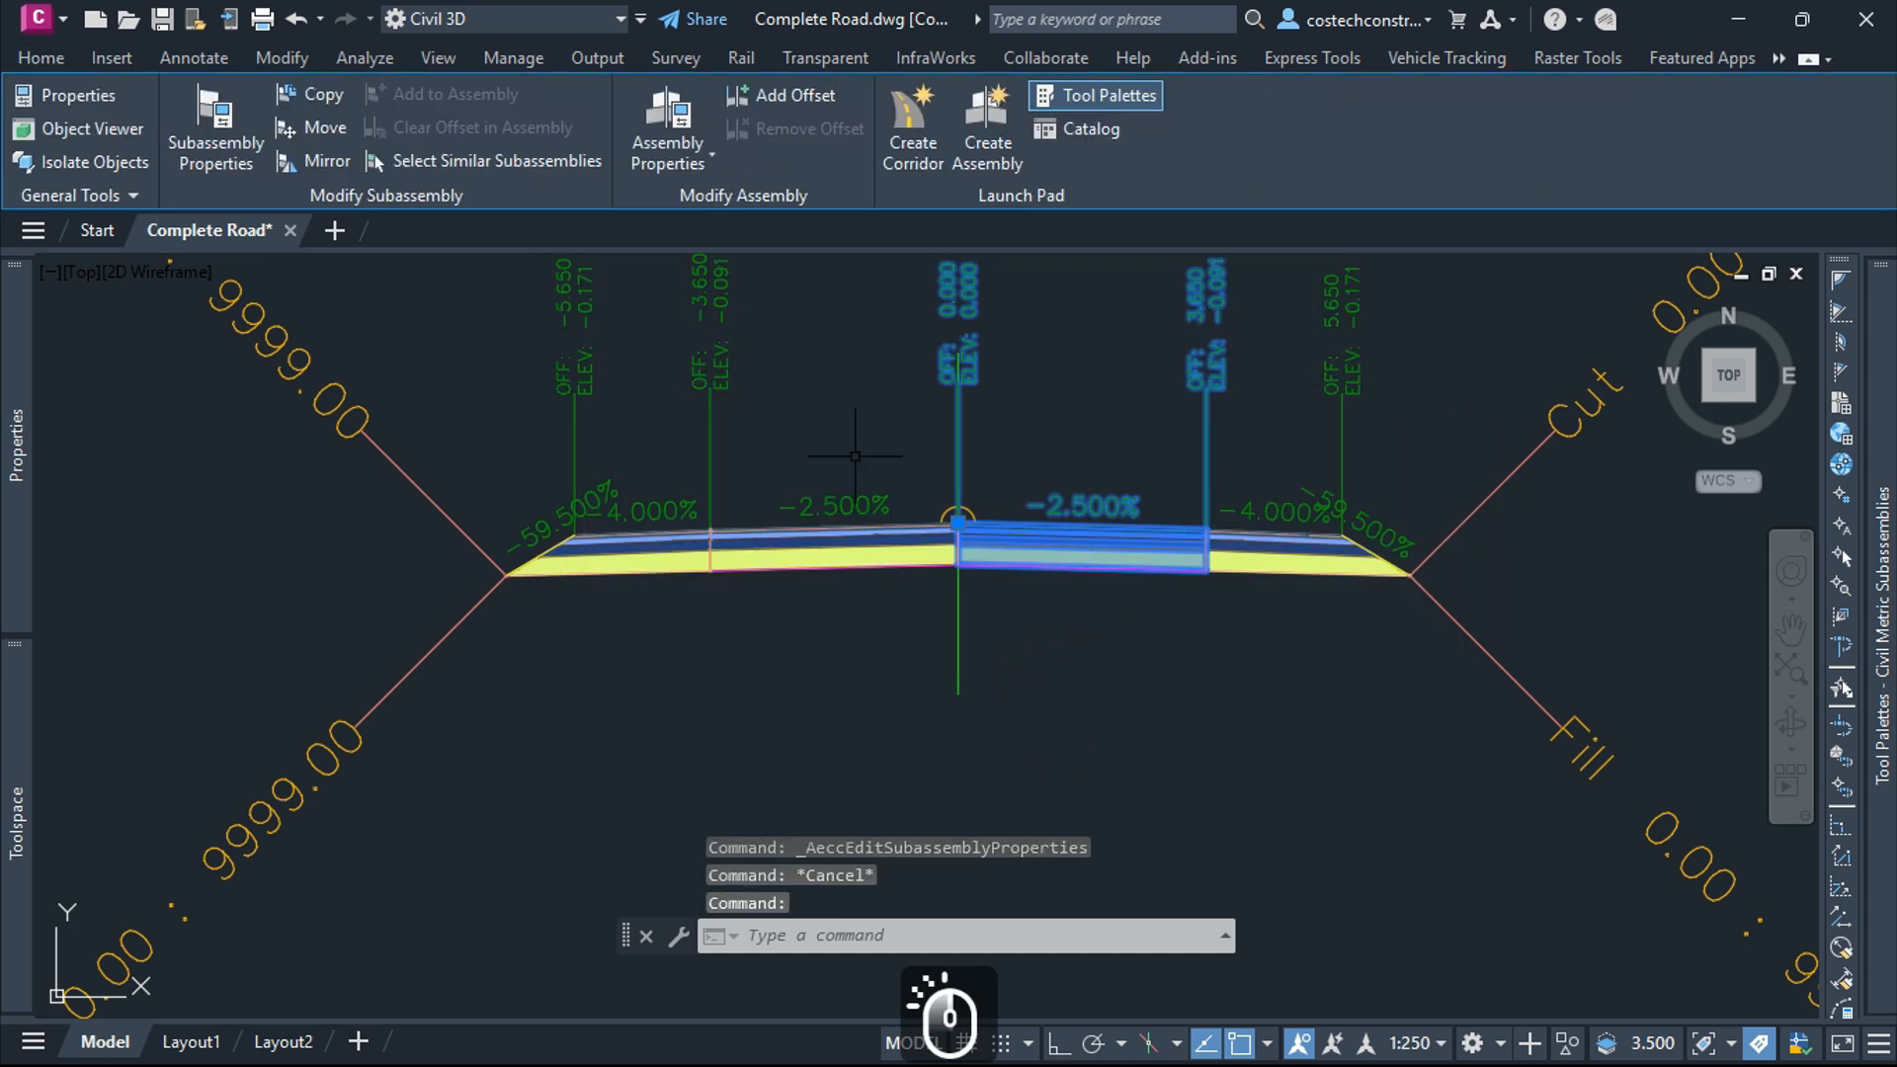
click(205, 136)
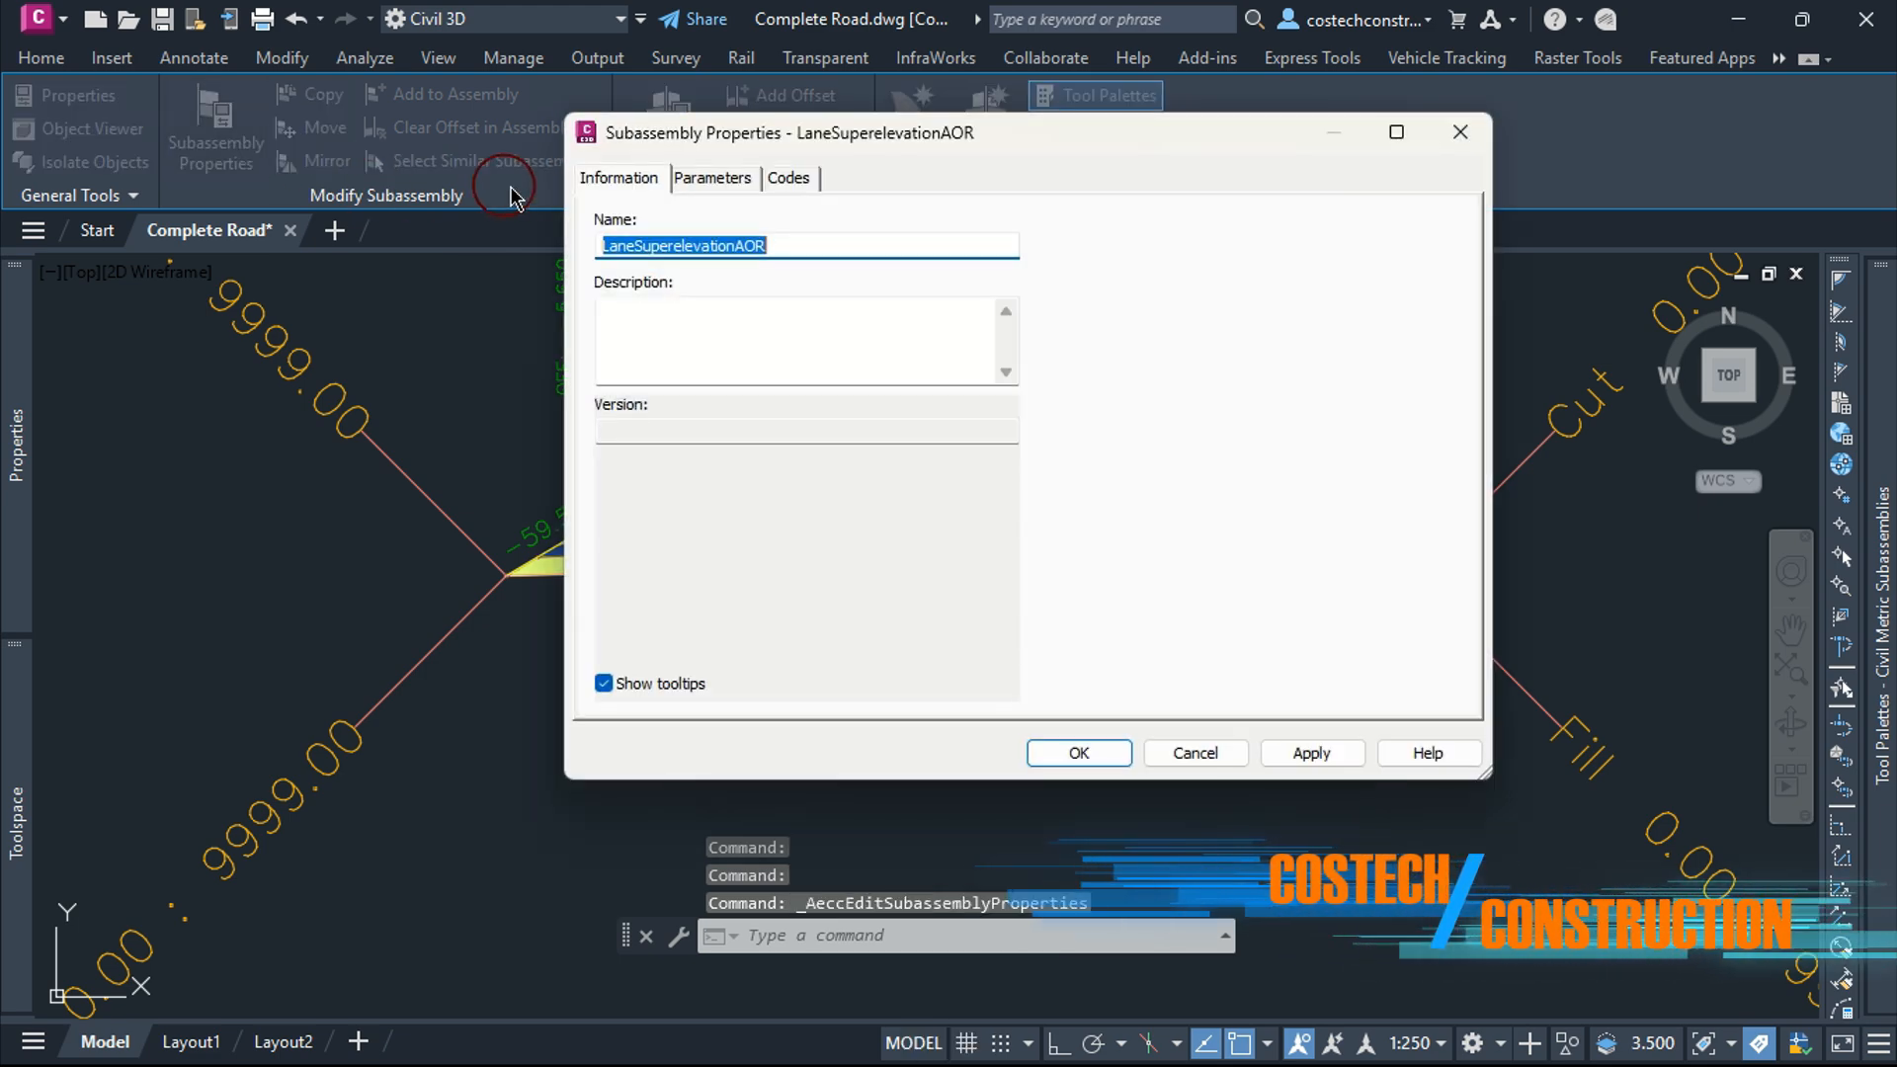
click(691, 178)
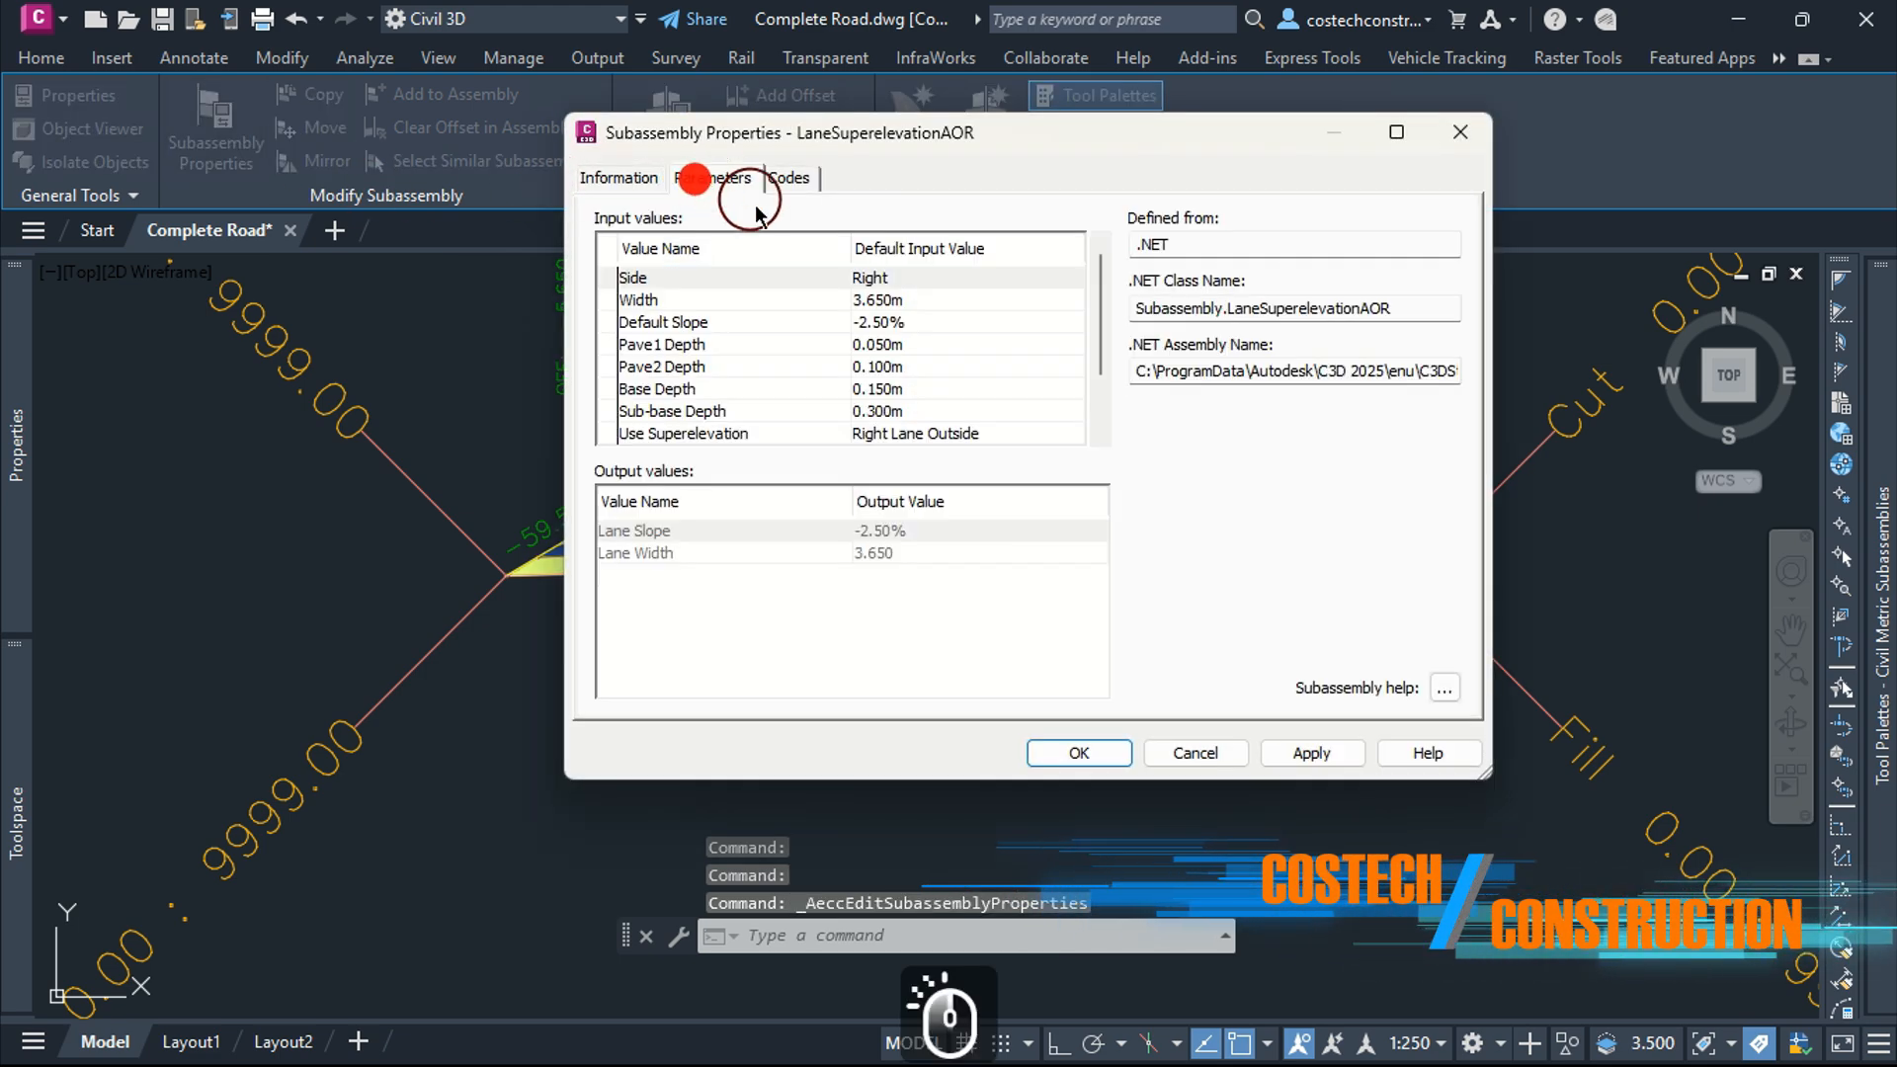
double_click(989, 440)
click(973, 444)
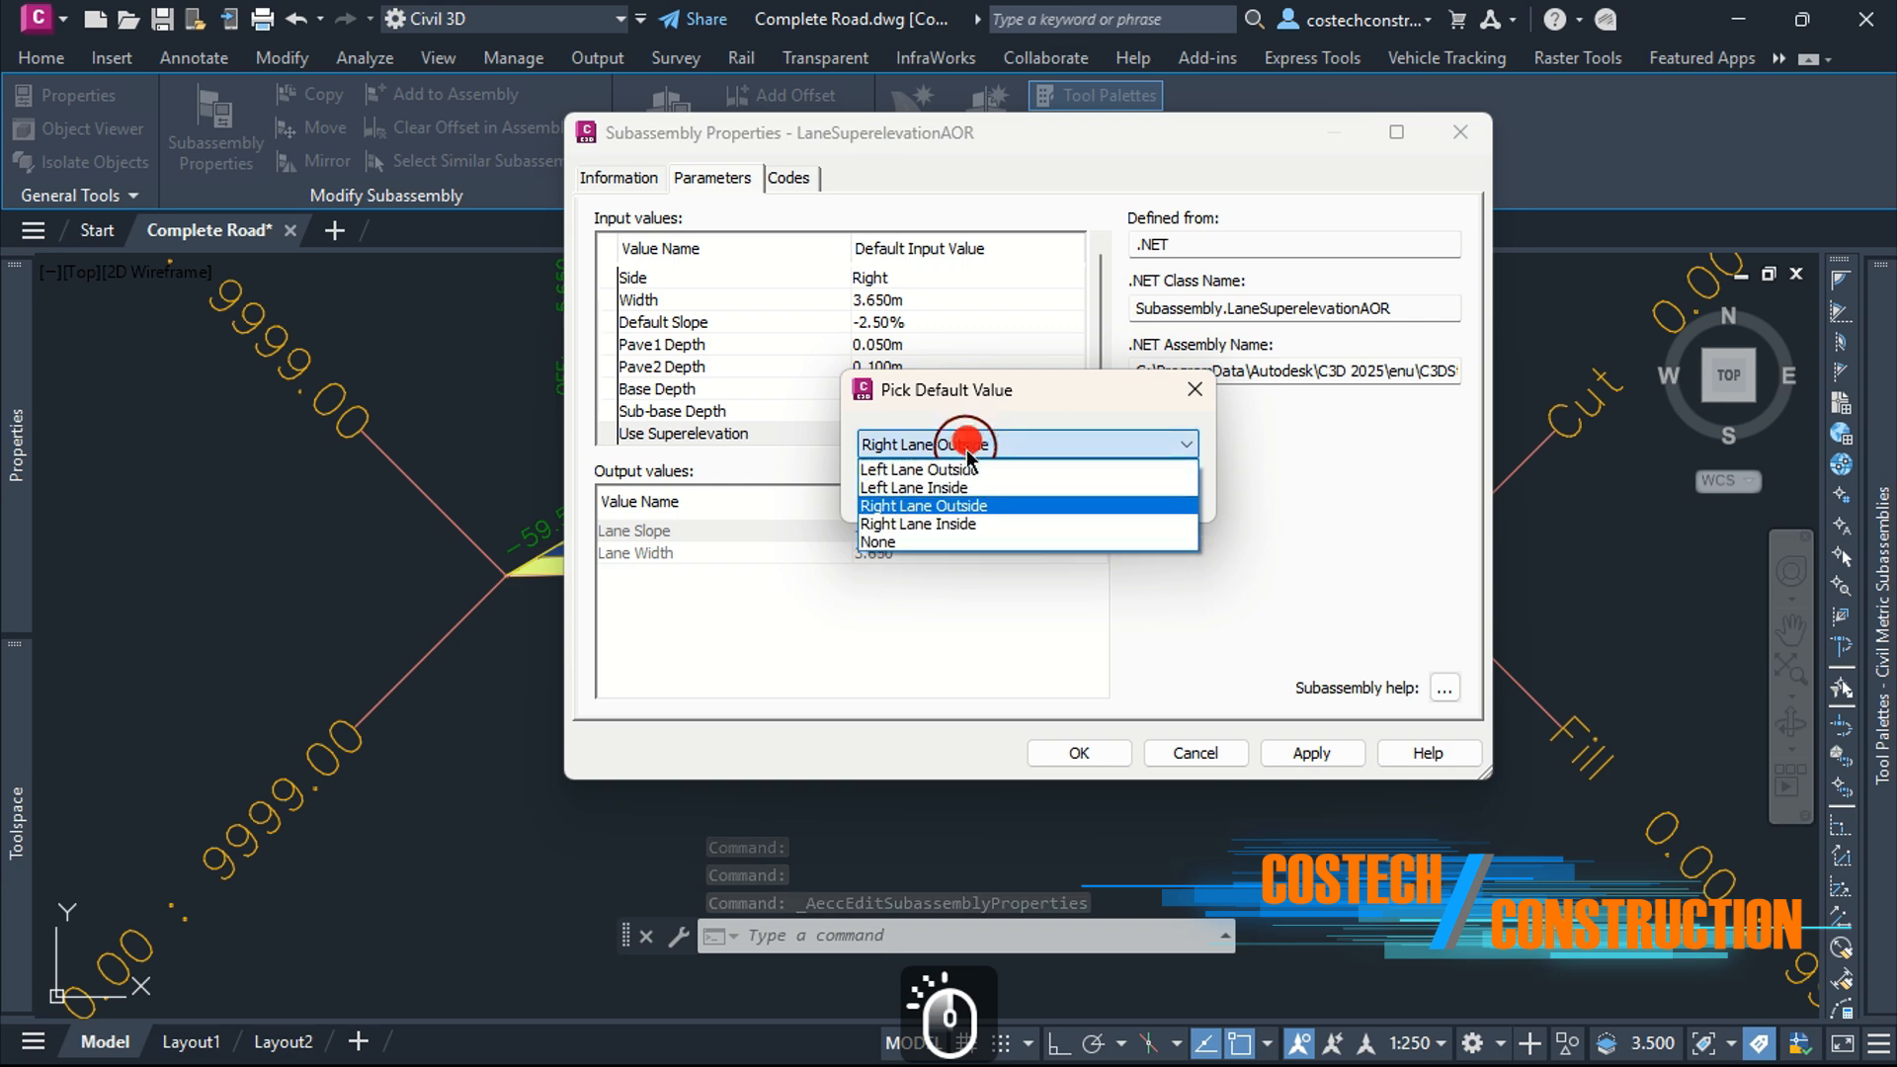
click(944, 523)
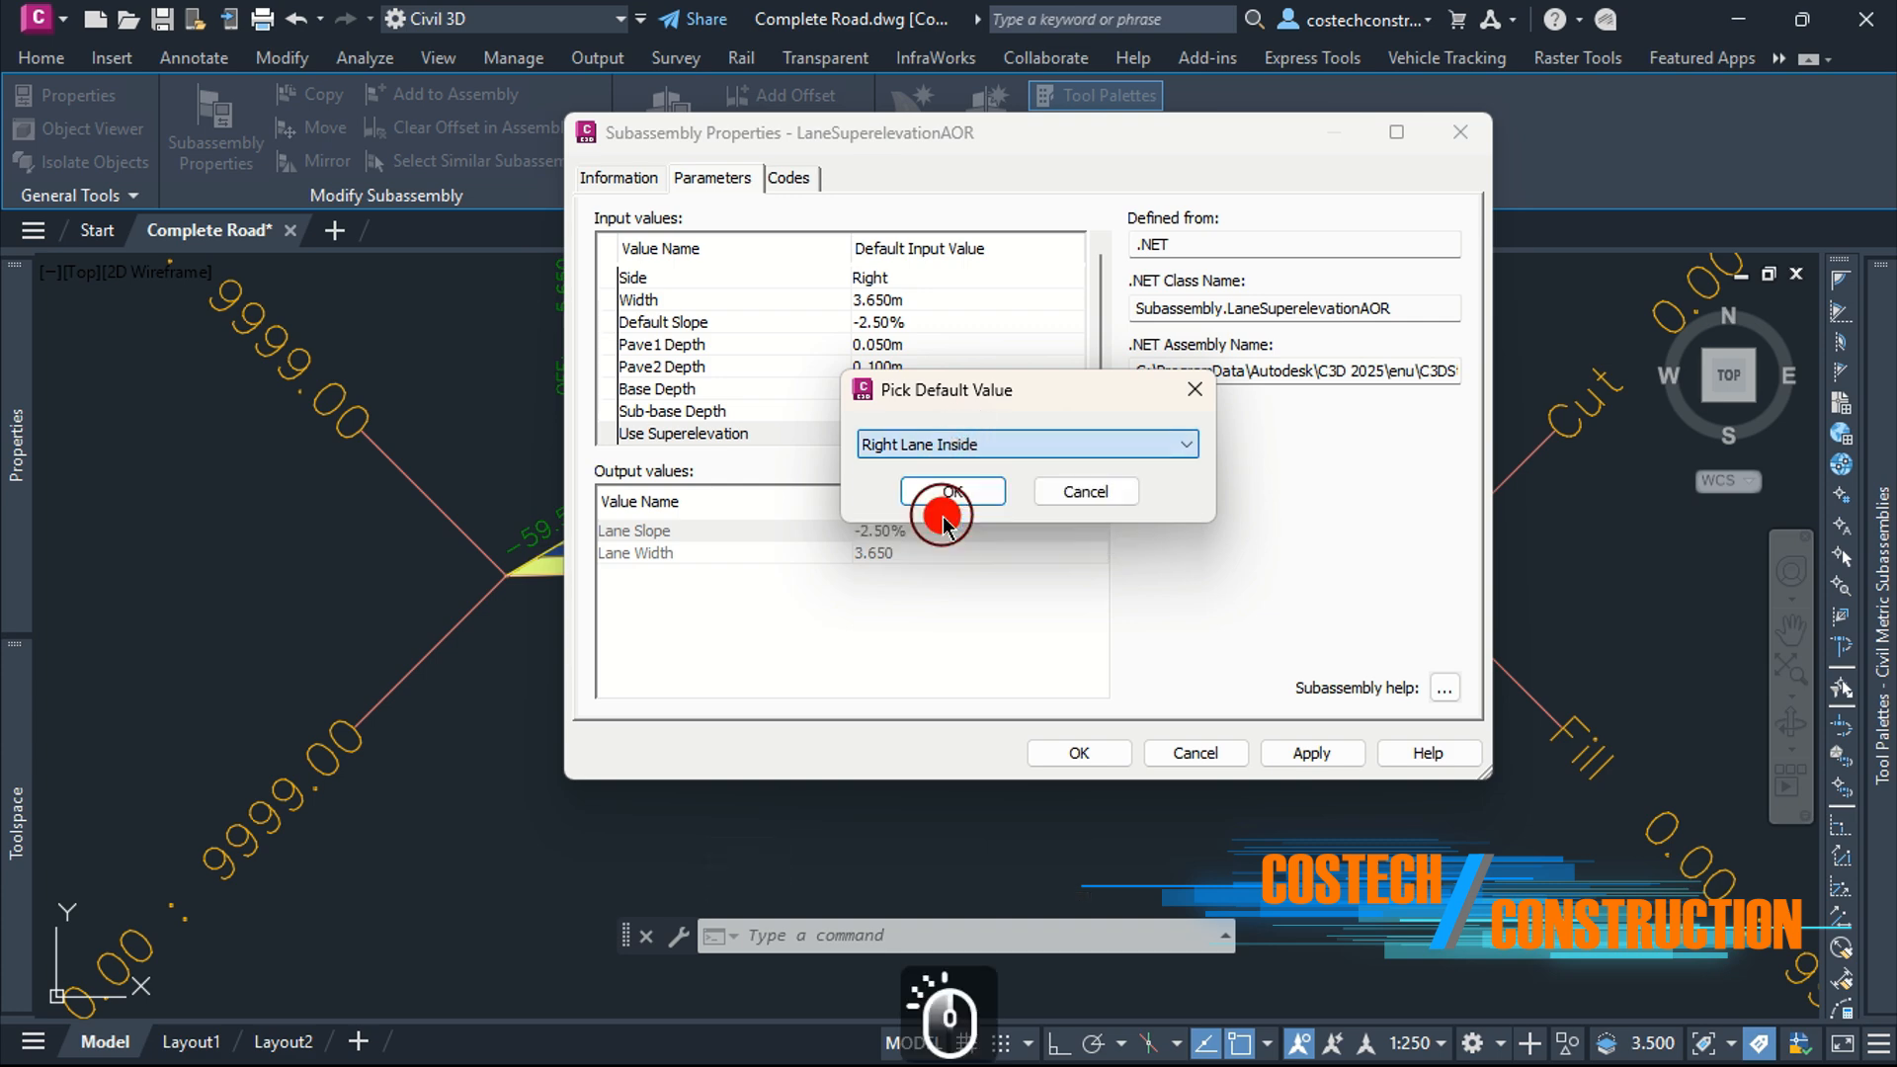
click(953, 489)
click(1319, 751)
click(1085, 751)
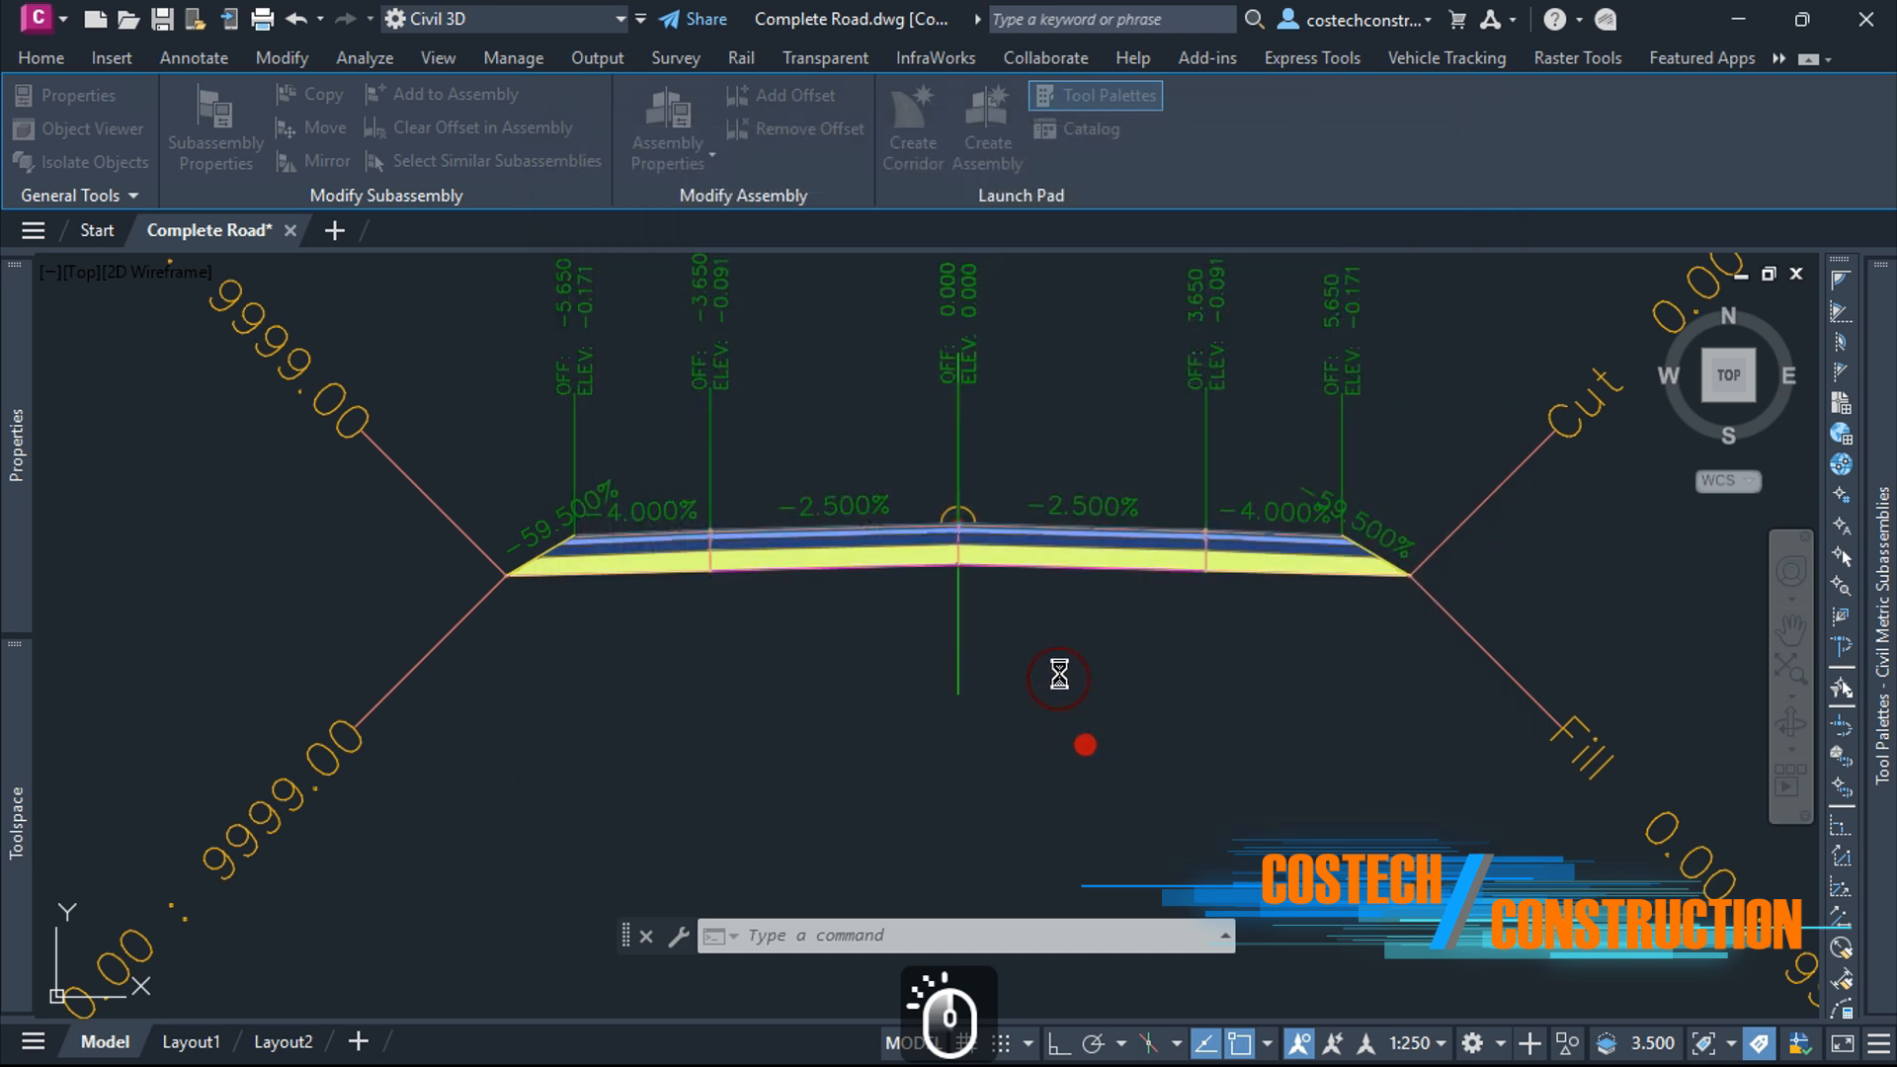
key(Escape)
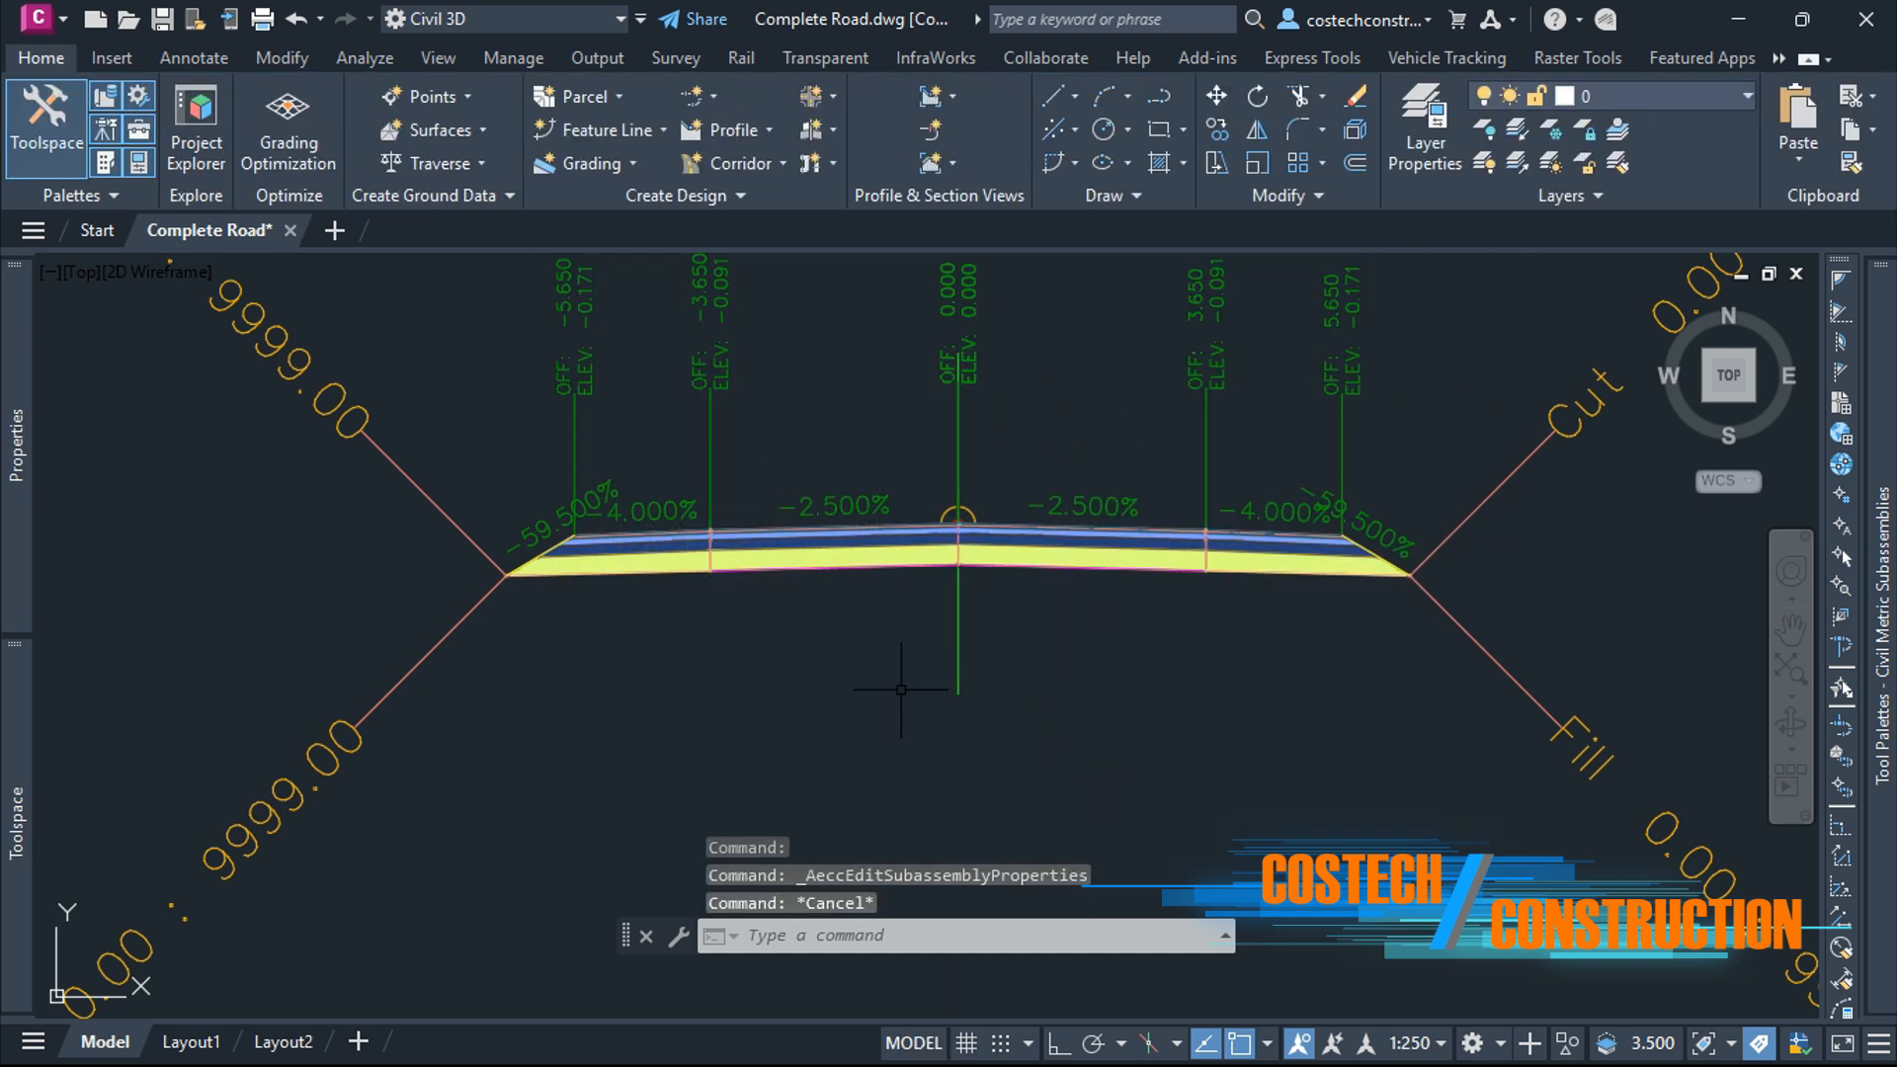
Create an Undivided Crowned Road assembly named LEFT CURB ASSEMBLY and place its baseline in the empty area below the Road 2 assembly
scroll(956, 453, down, 6)
scroll(889, 543, up, 3)
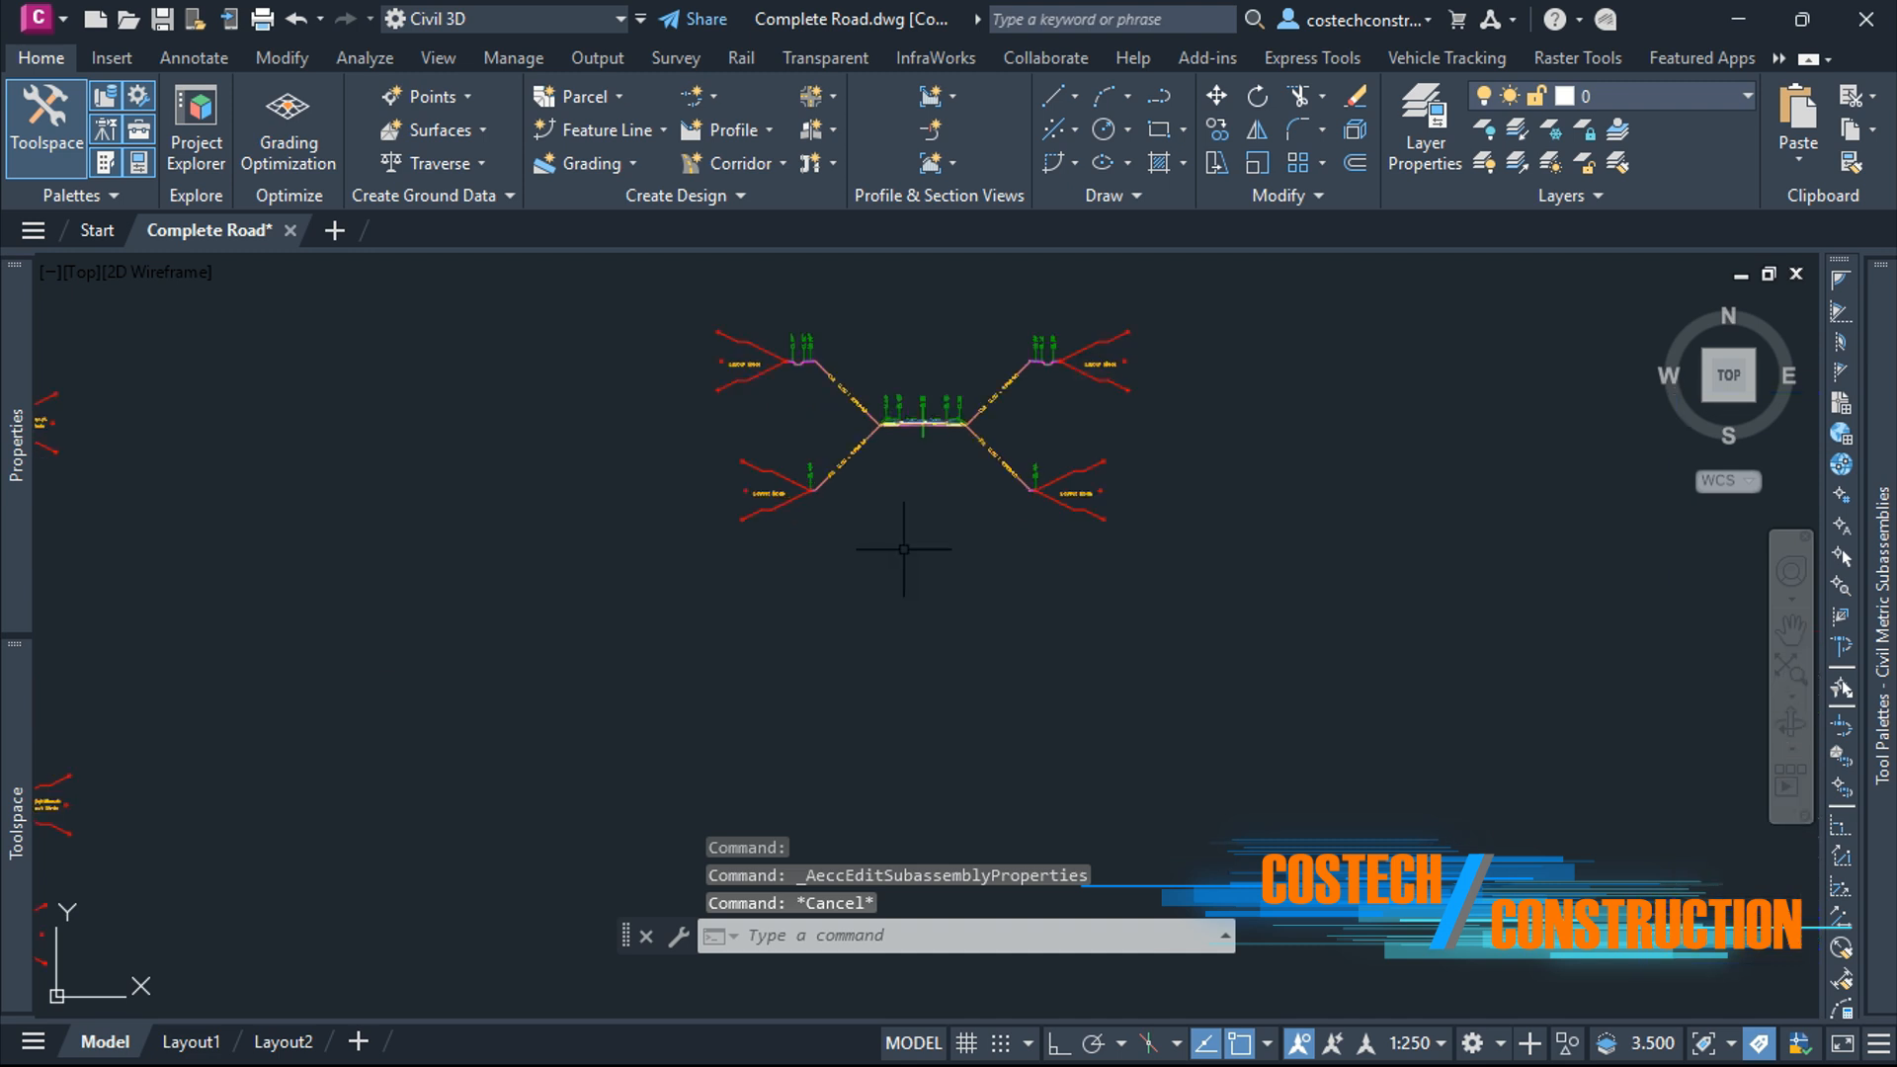
click(823, 131)
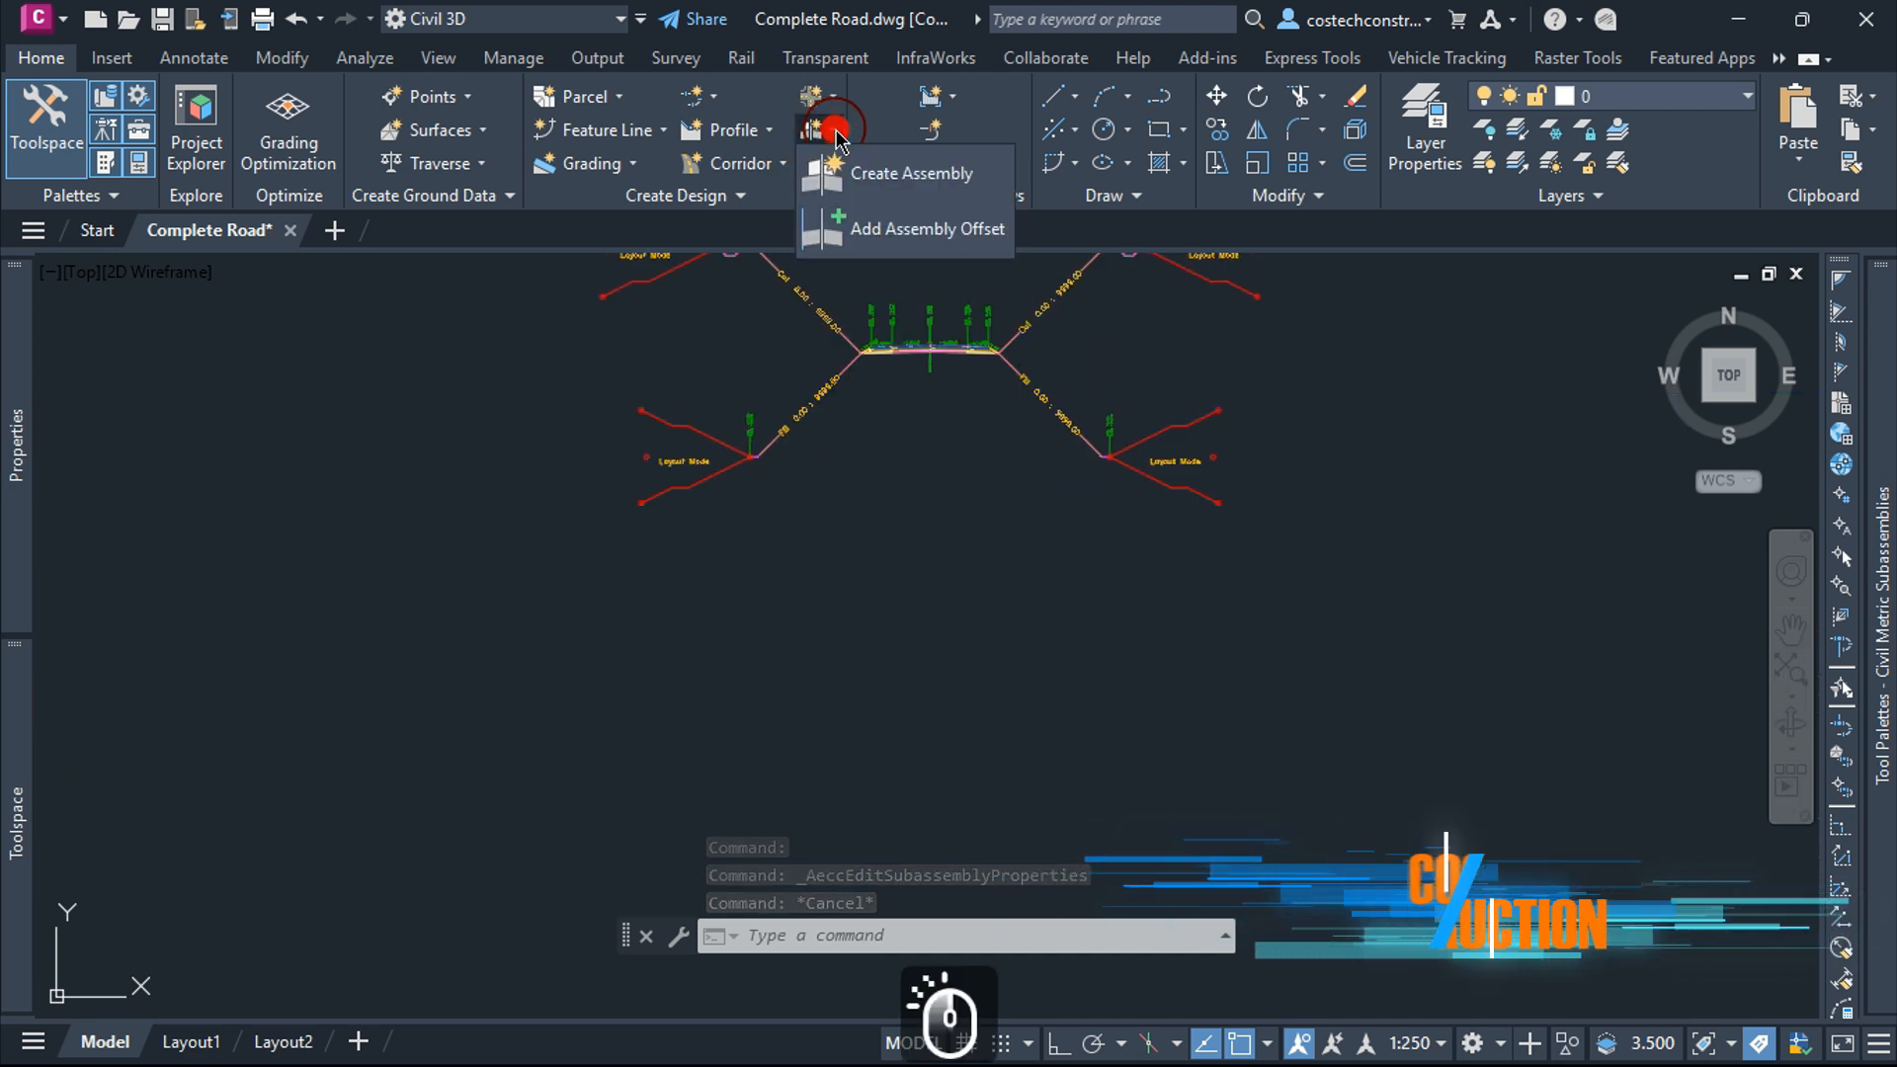
click(882, 168)
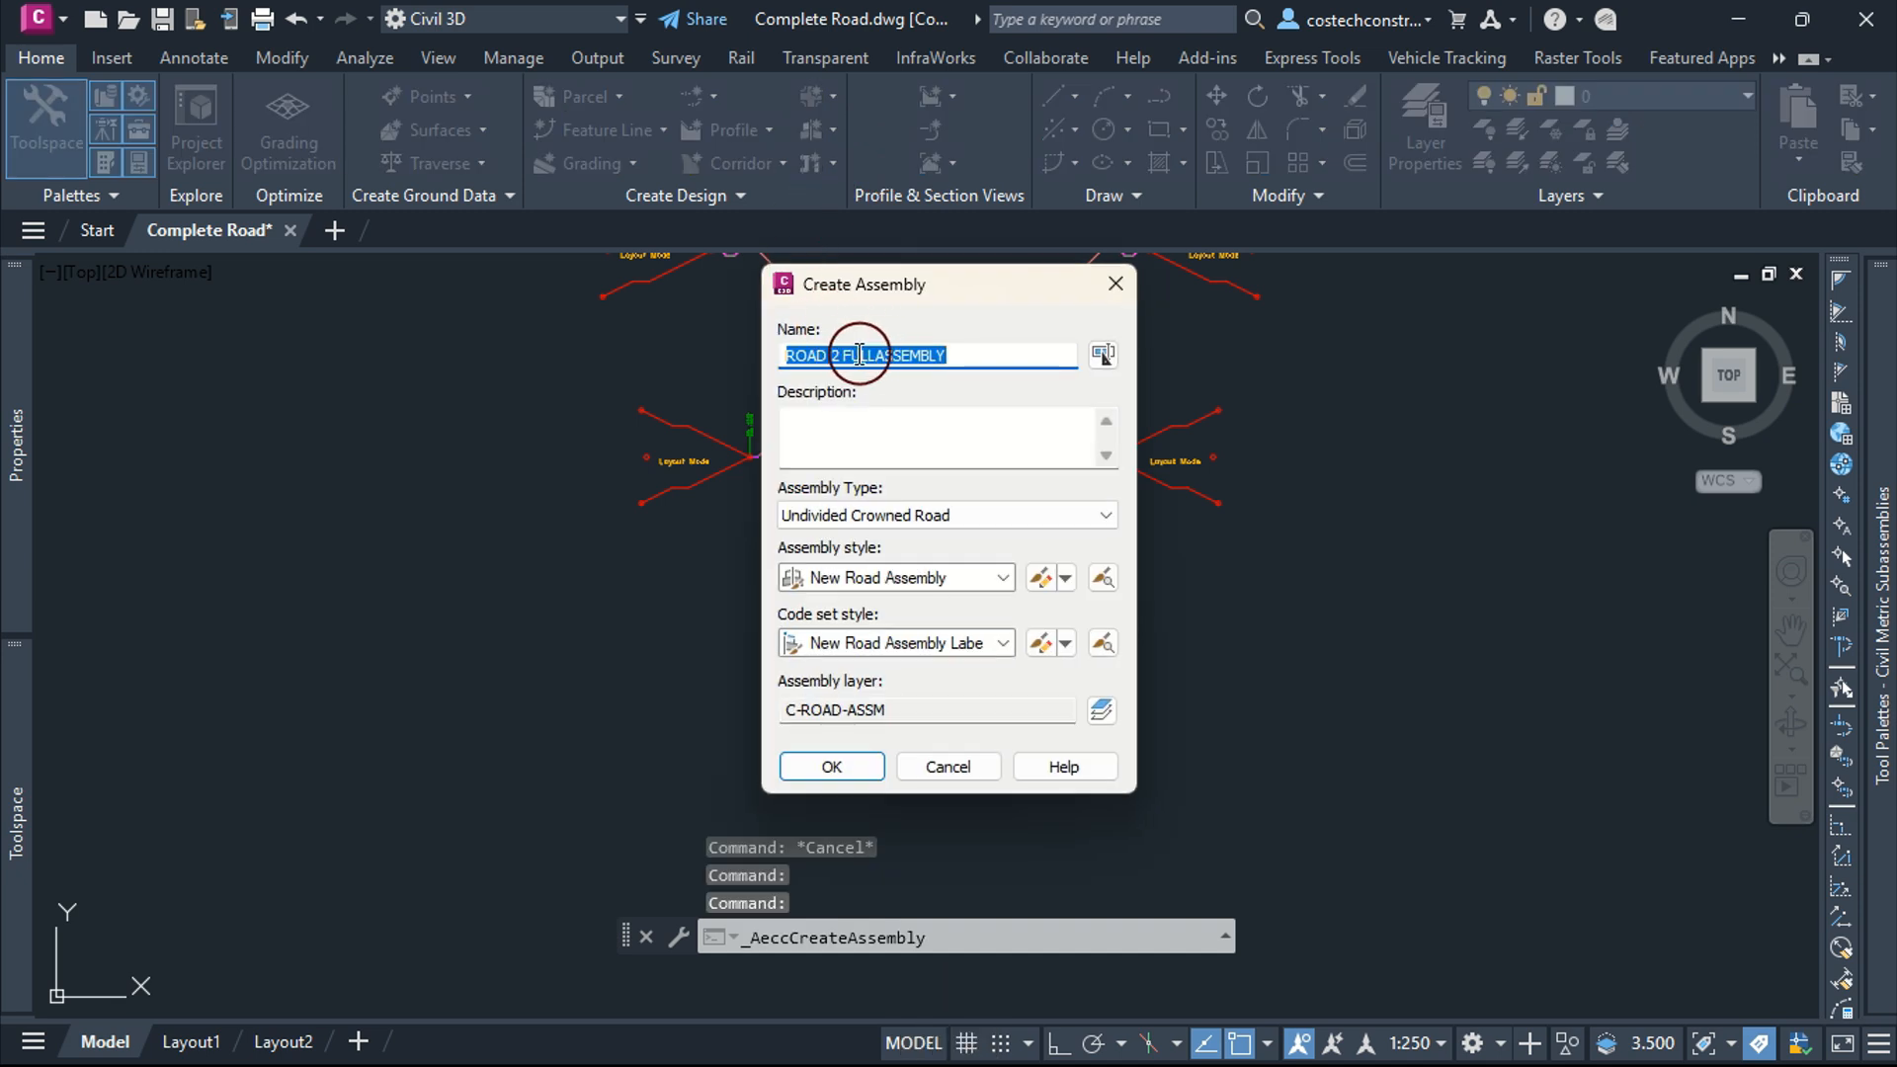
click(878, 353)
text(LEFT CURB)
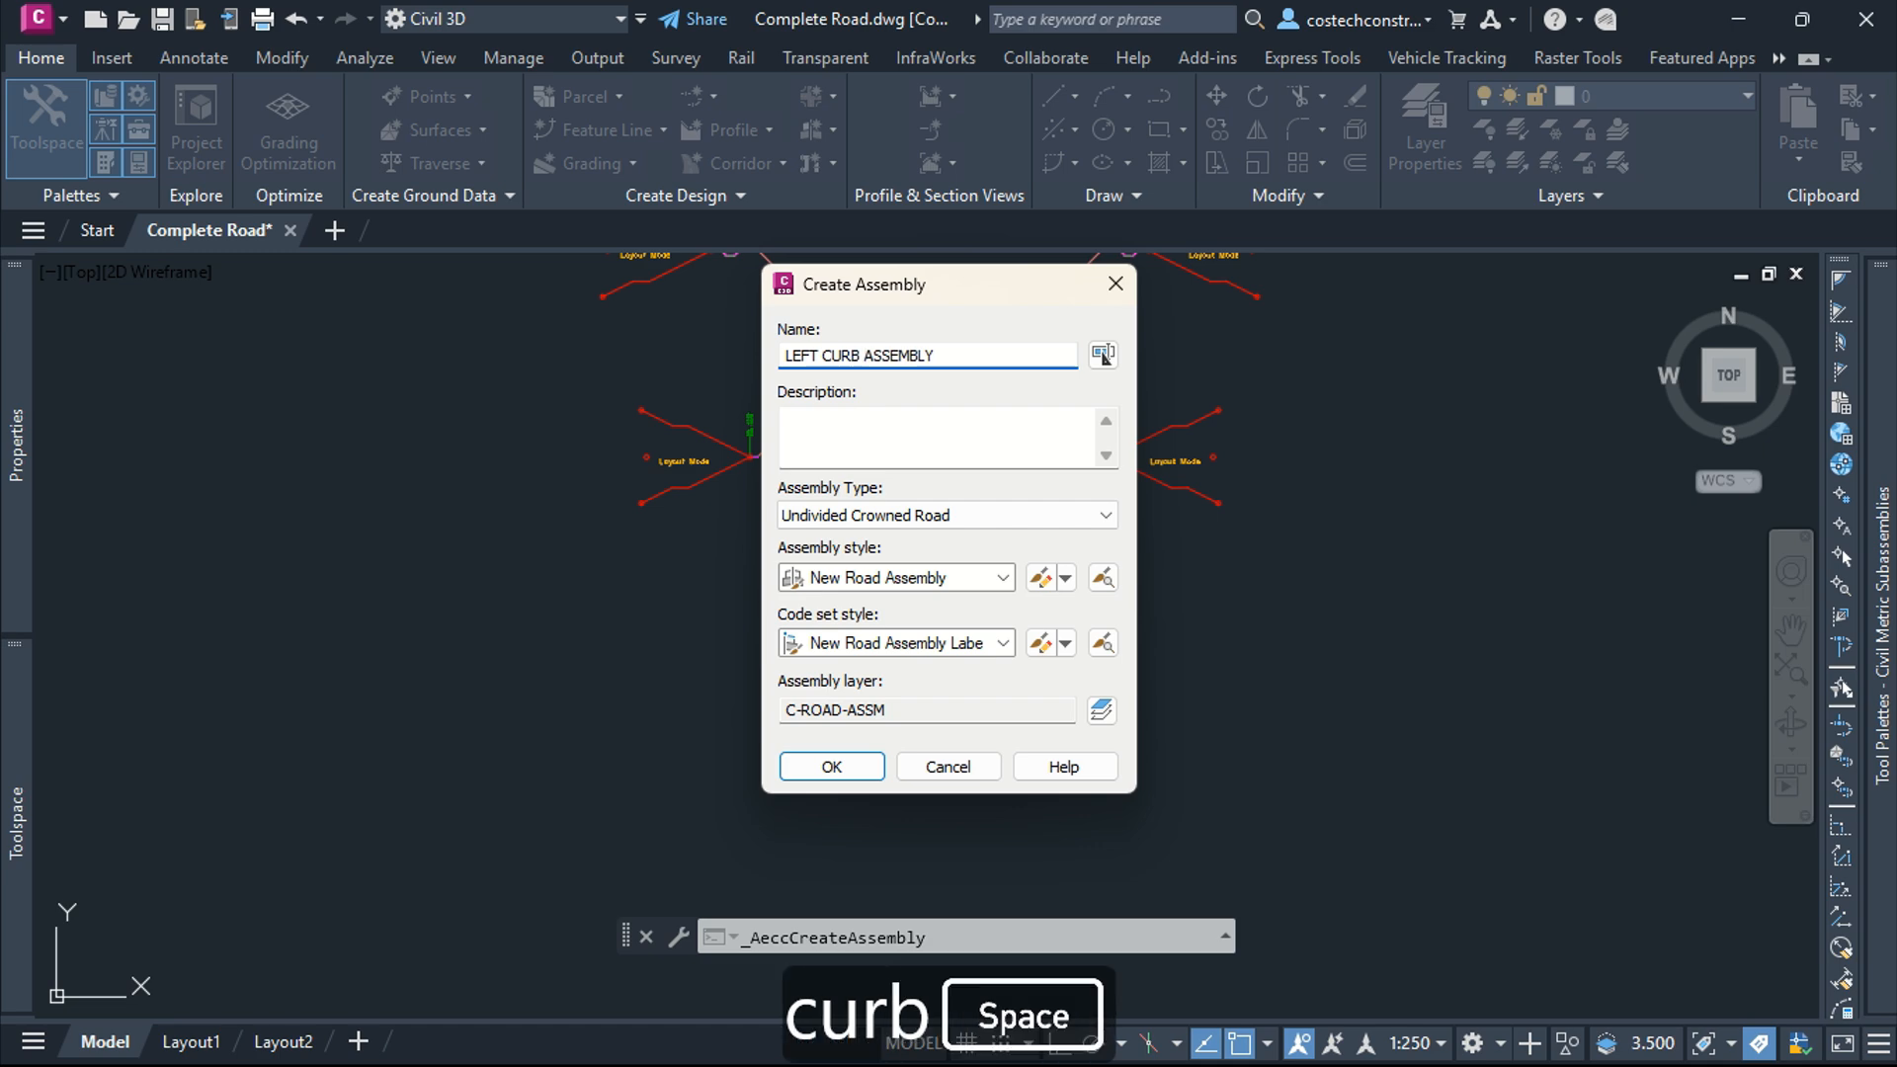
click(850, 352)
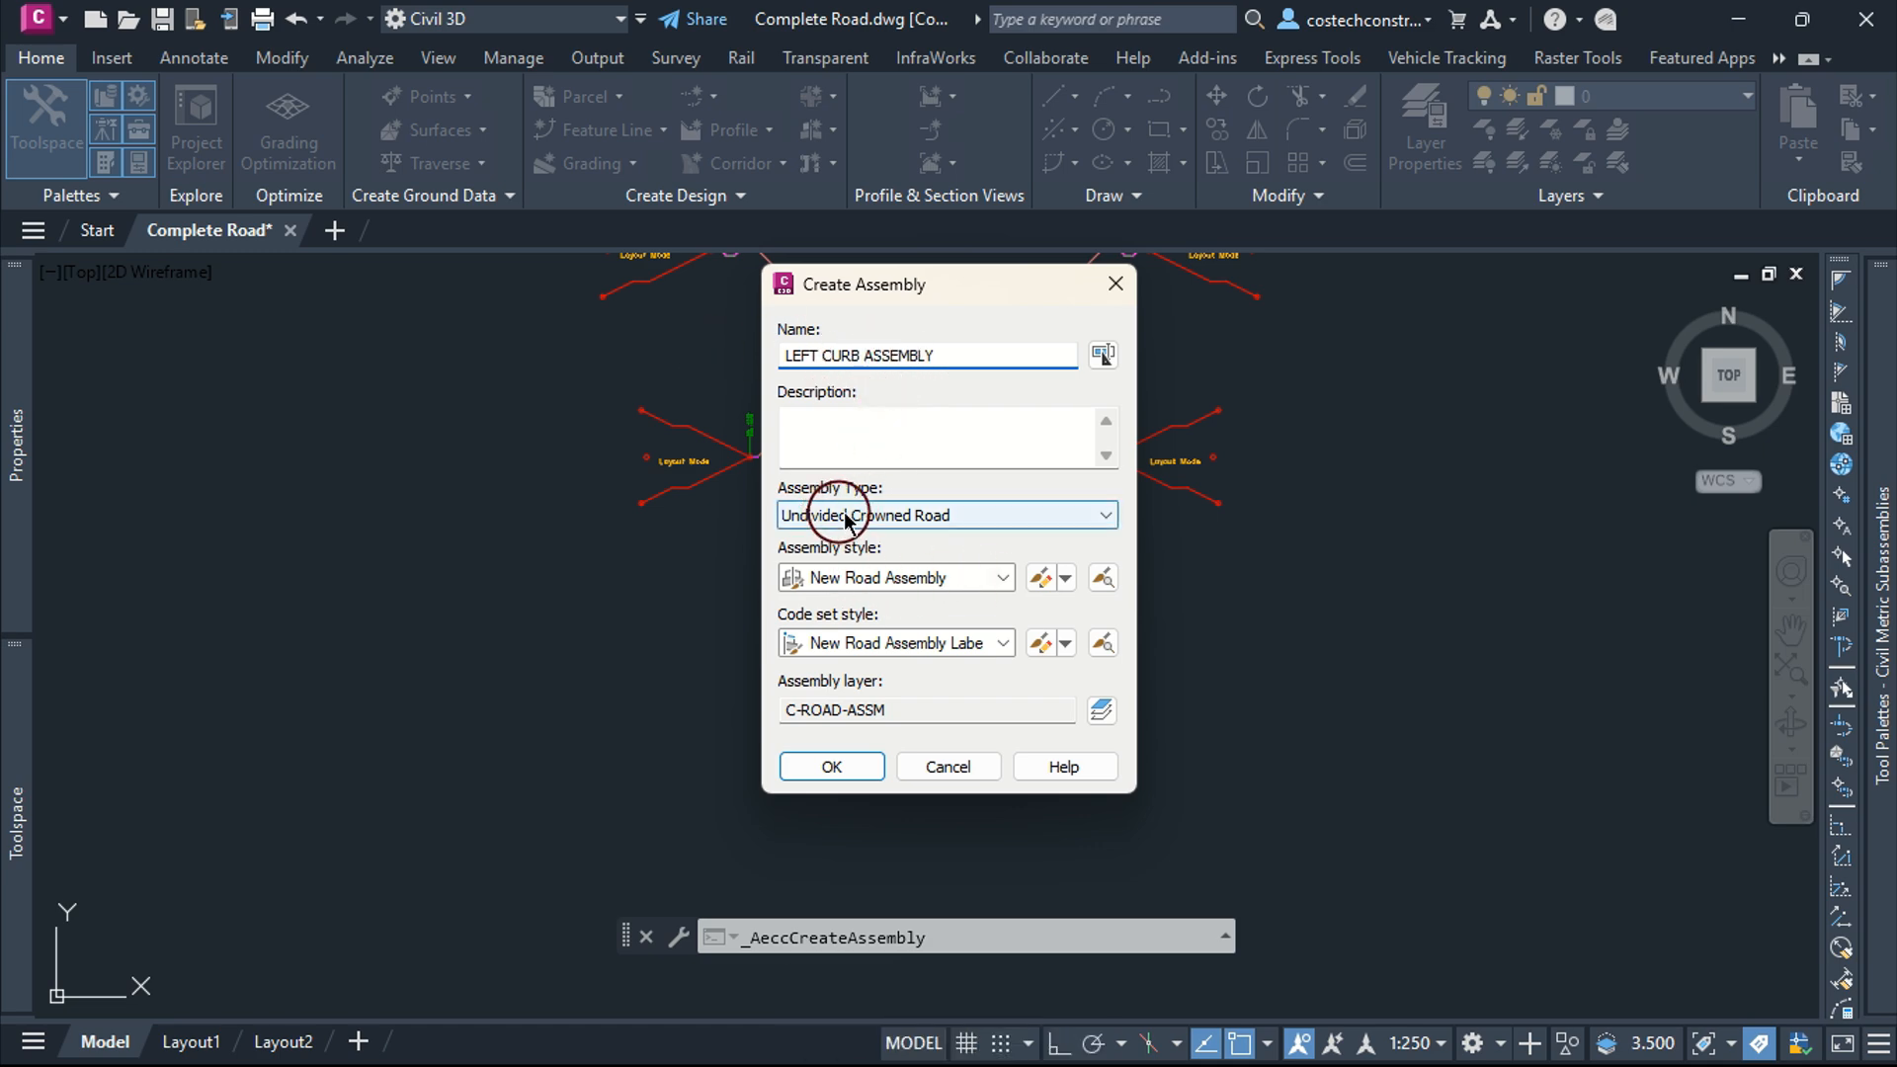
click(867, 772)
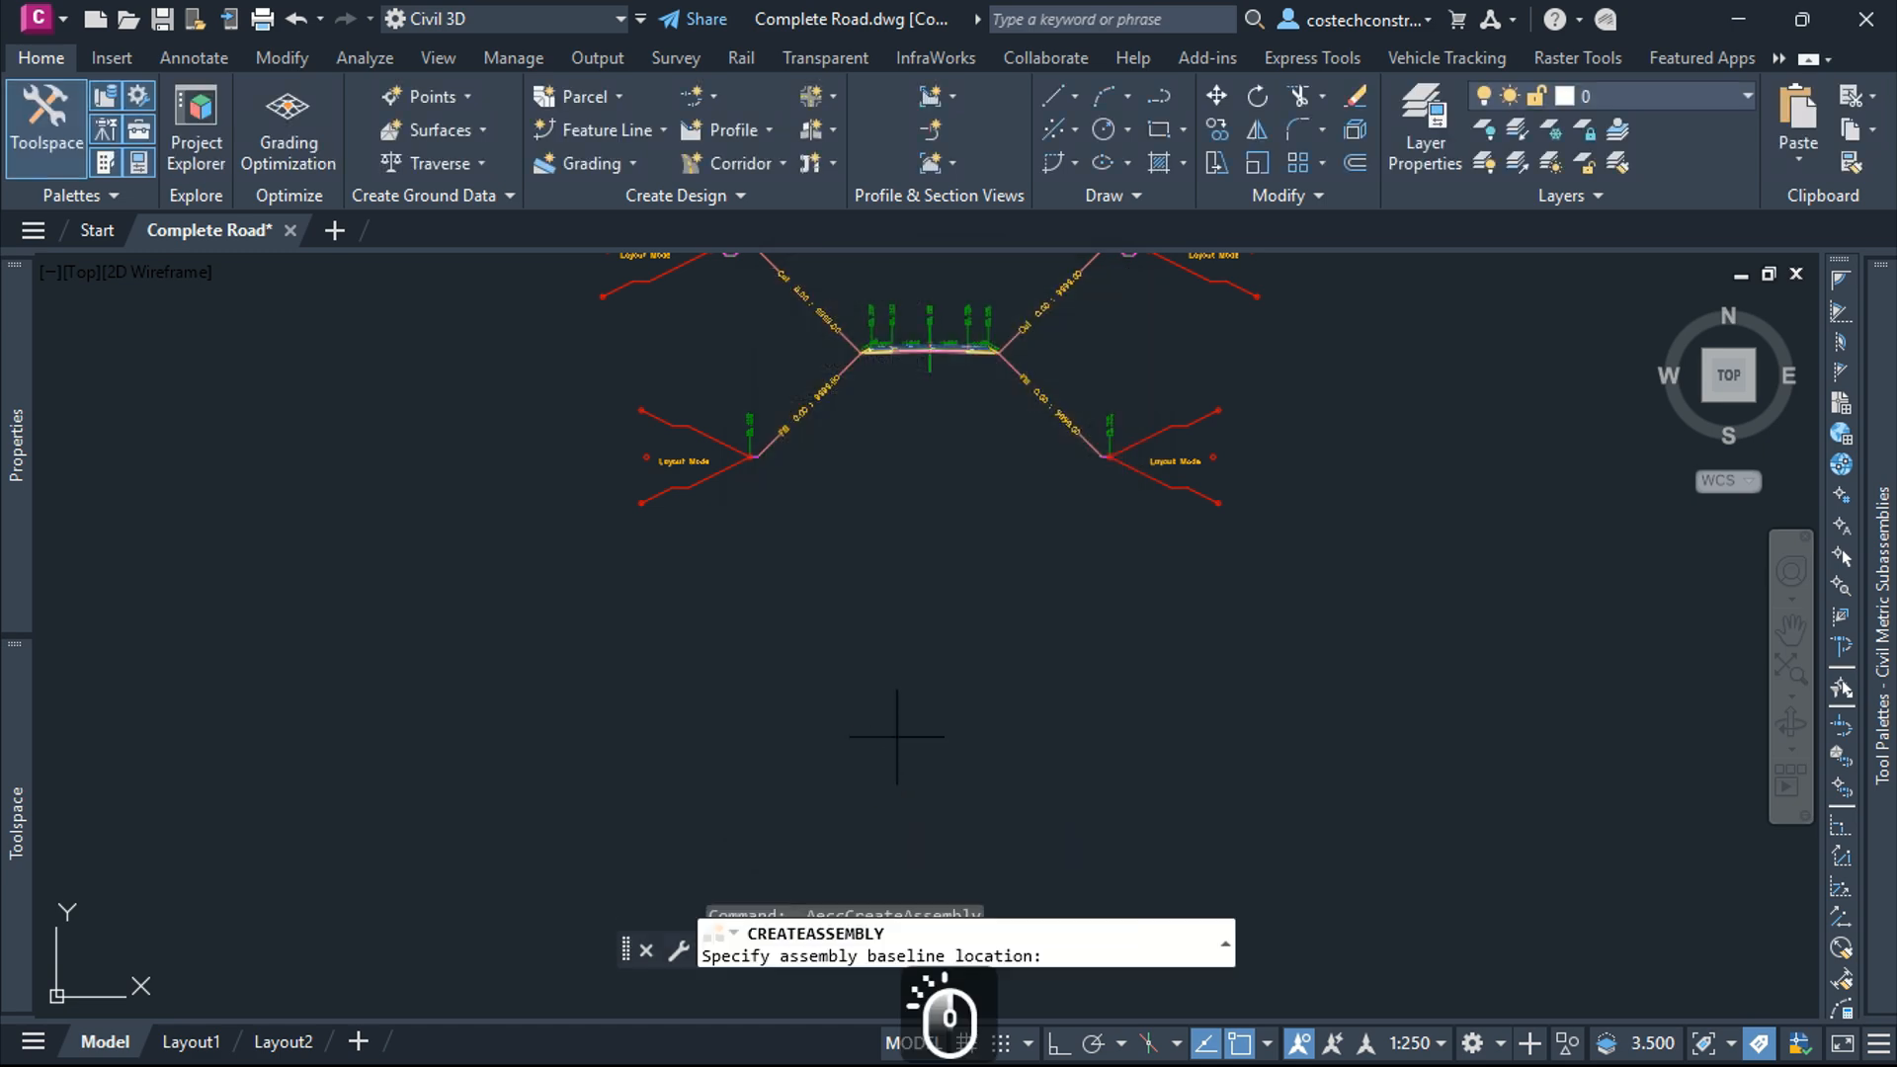
scroll(848, 541, down, 4)
scroll(817, 685, up, 3)
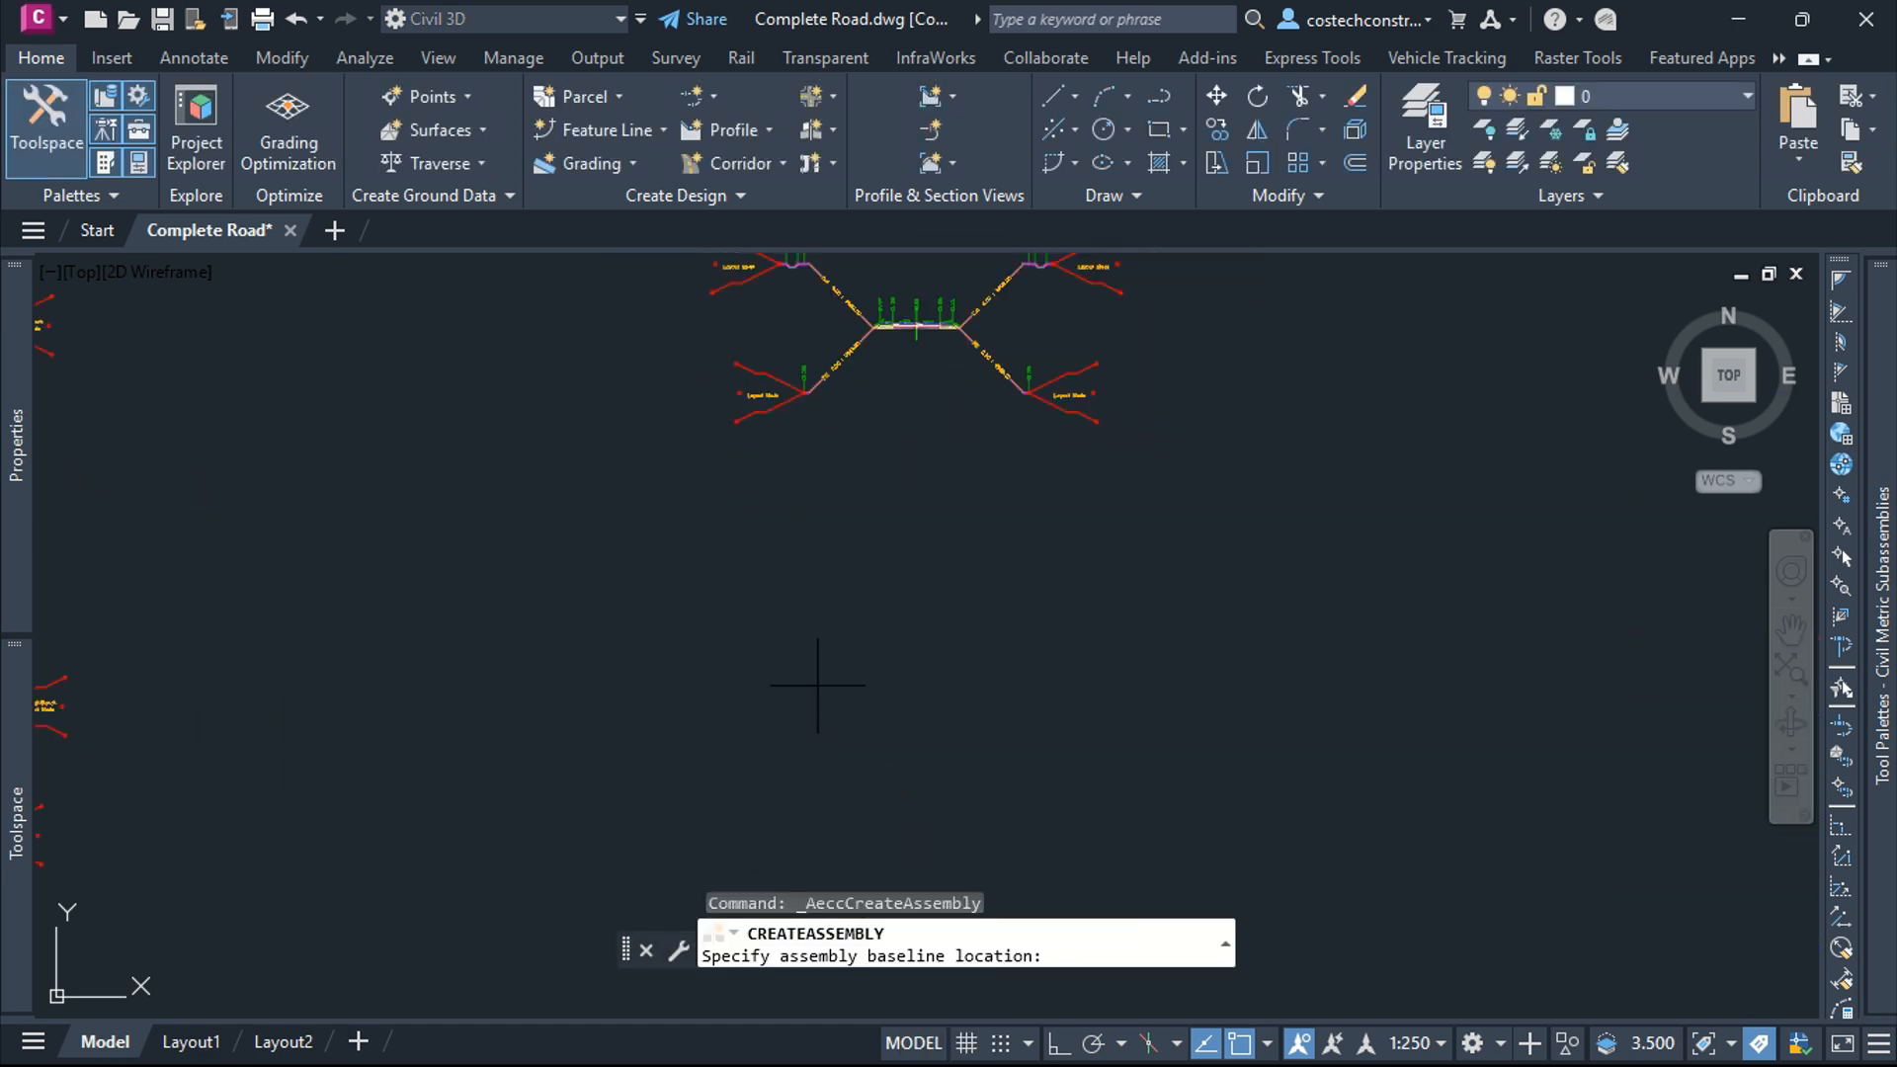
click(822, 622)
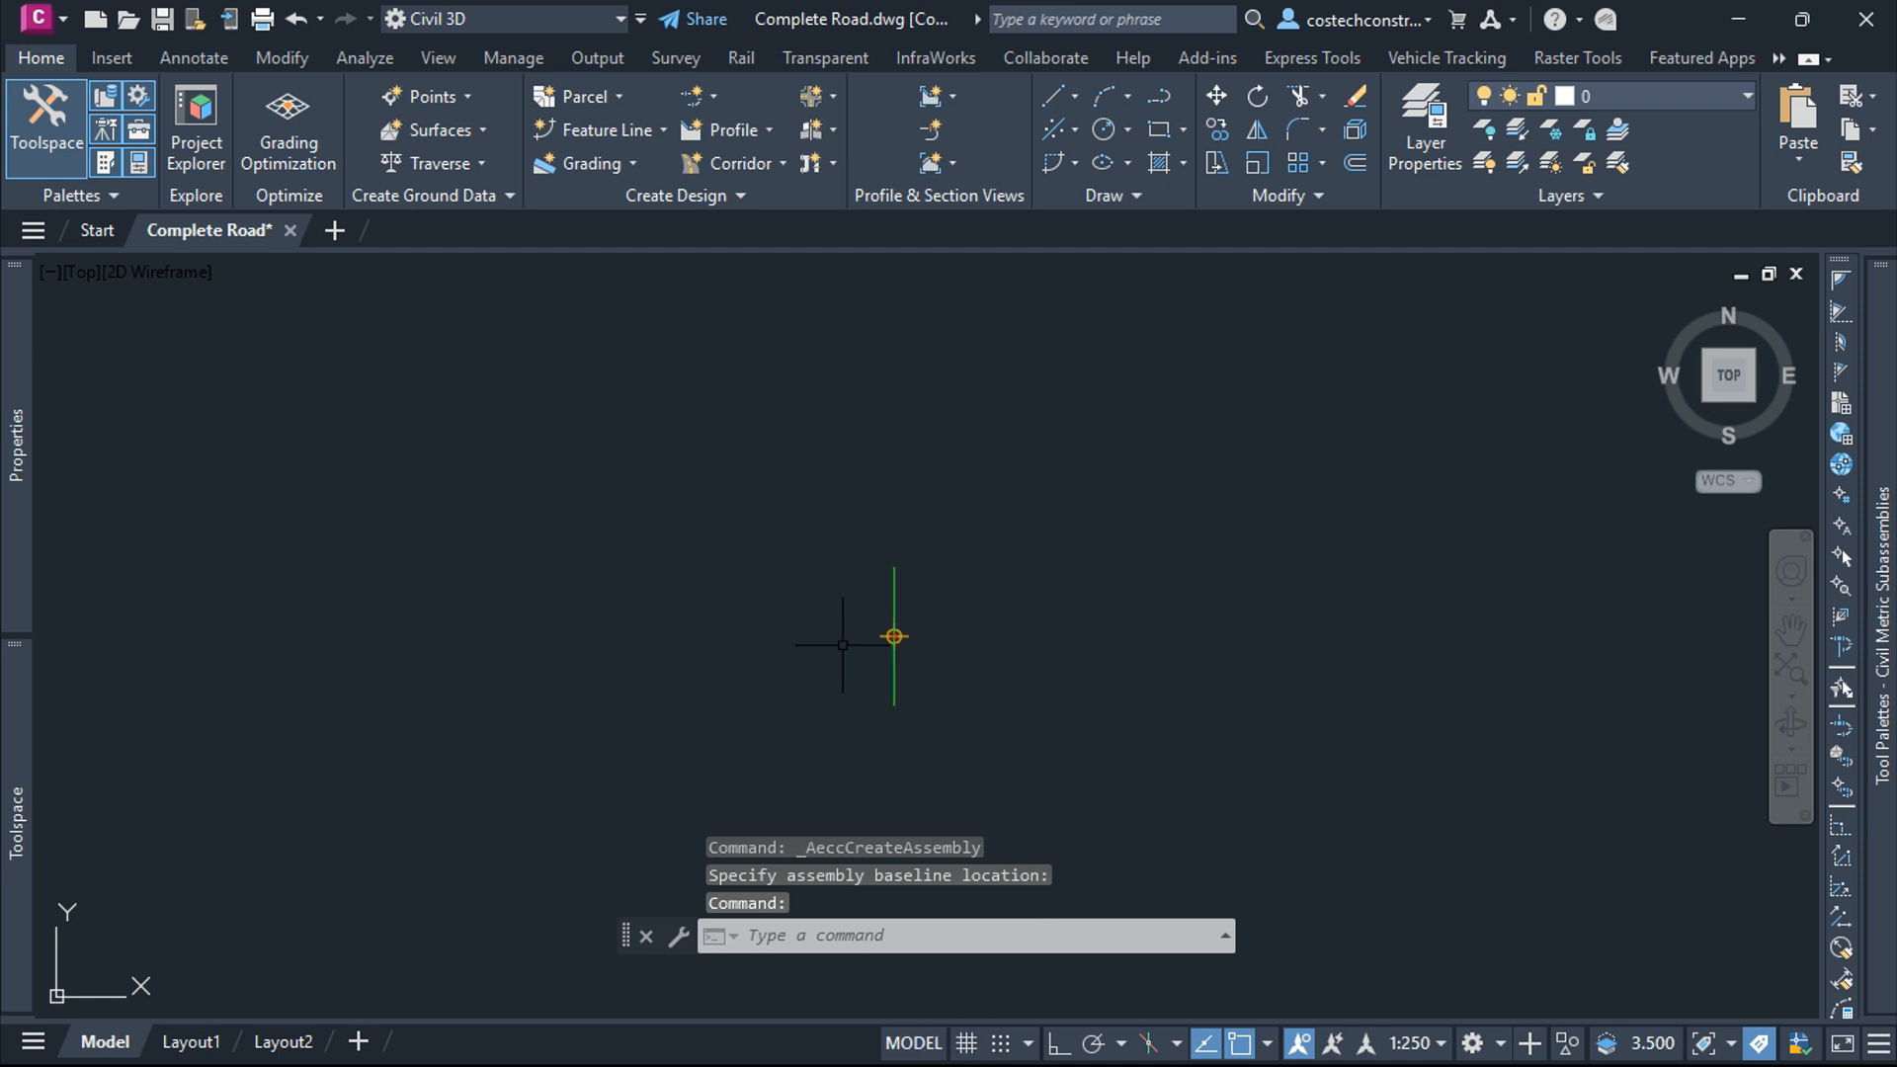
Copy the Road 2 assembly's left shoulder subassembly to the baseline of LEFT CURB ASSEMBLY
scroll(870, 647, down, 2)
scroll(890, 553, up, 6)
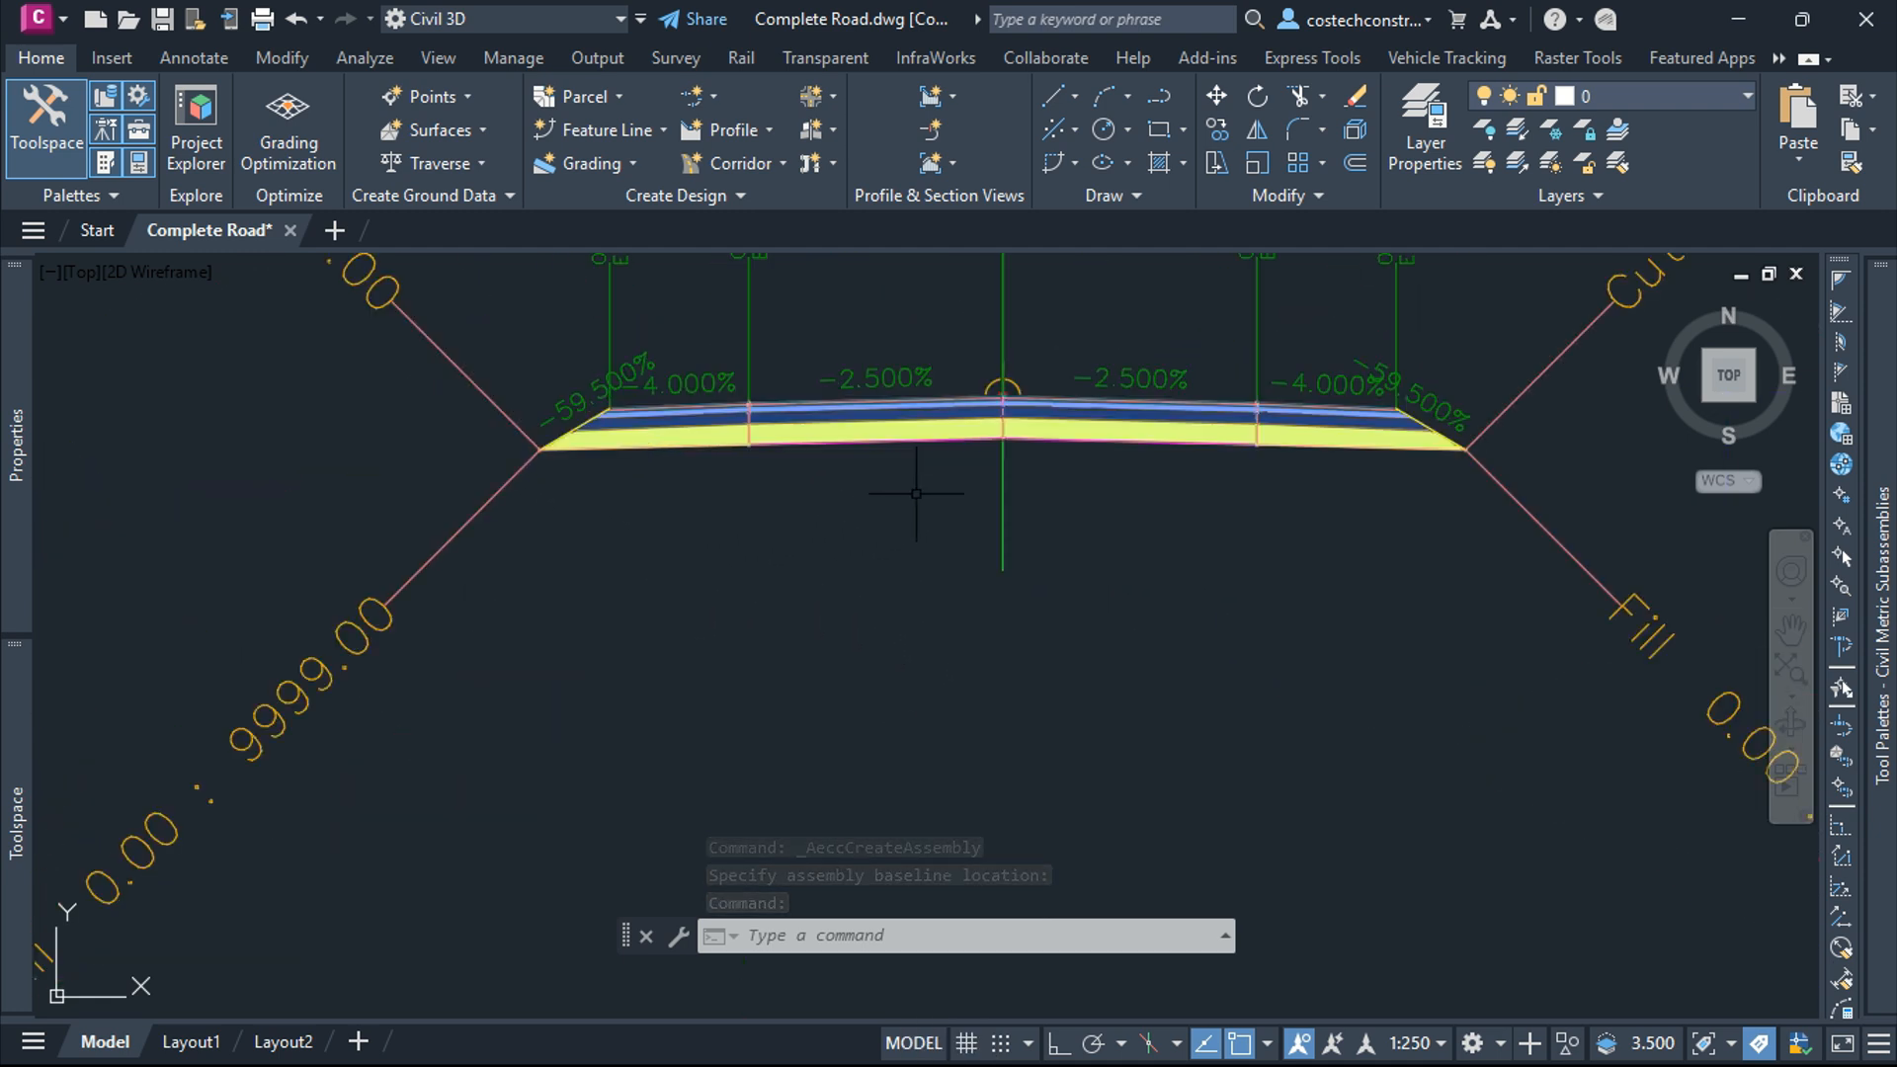
scroll(918, 454, down, 3)
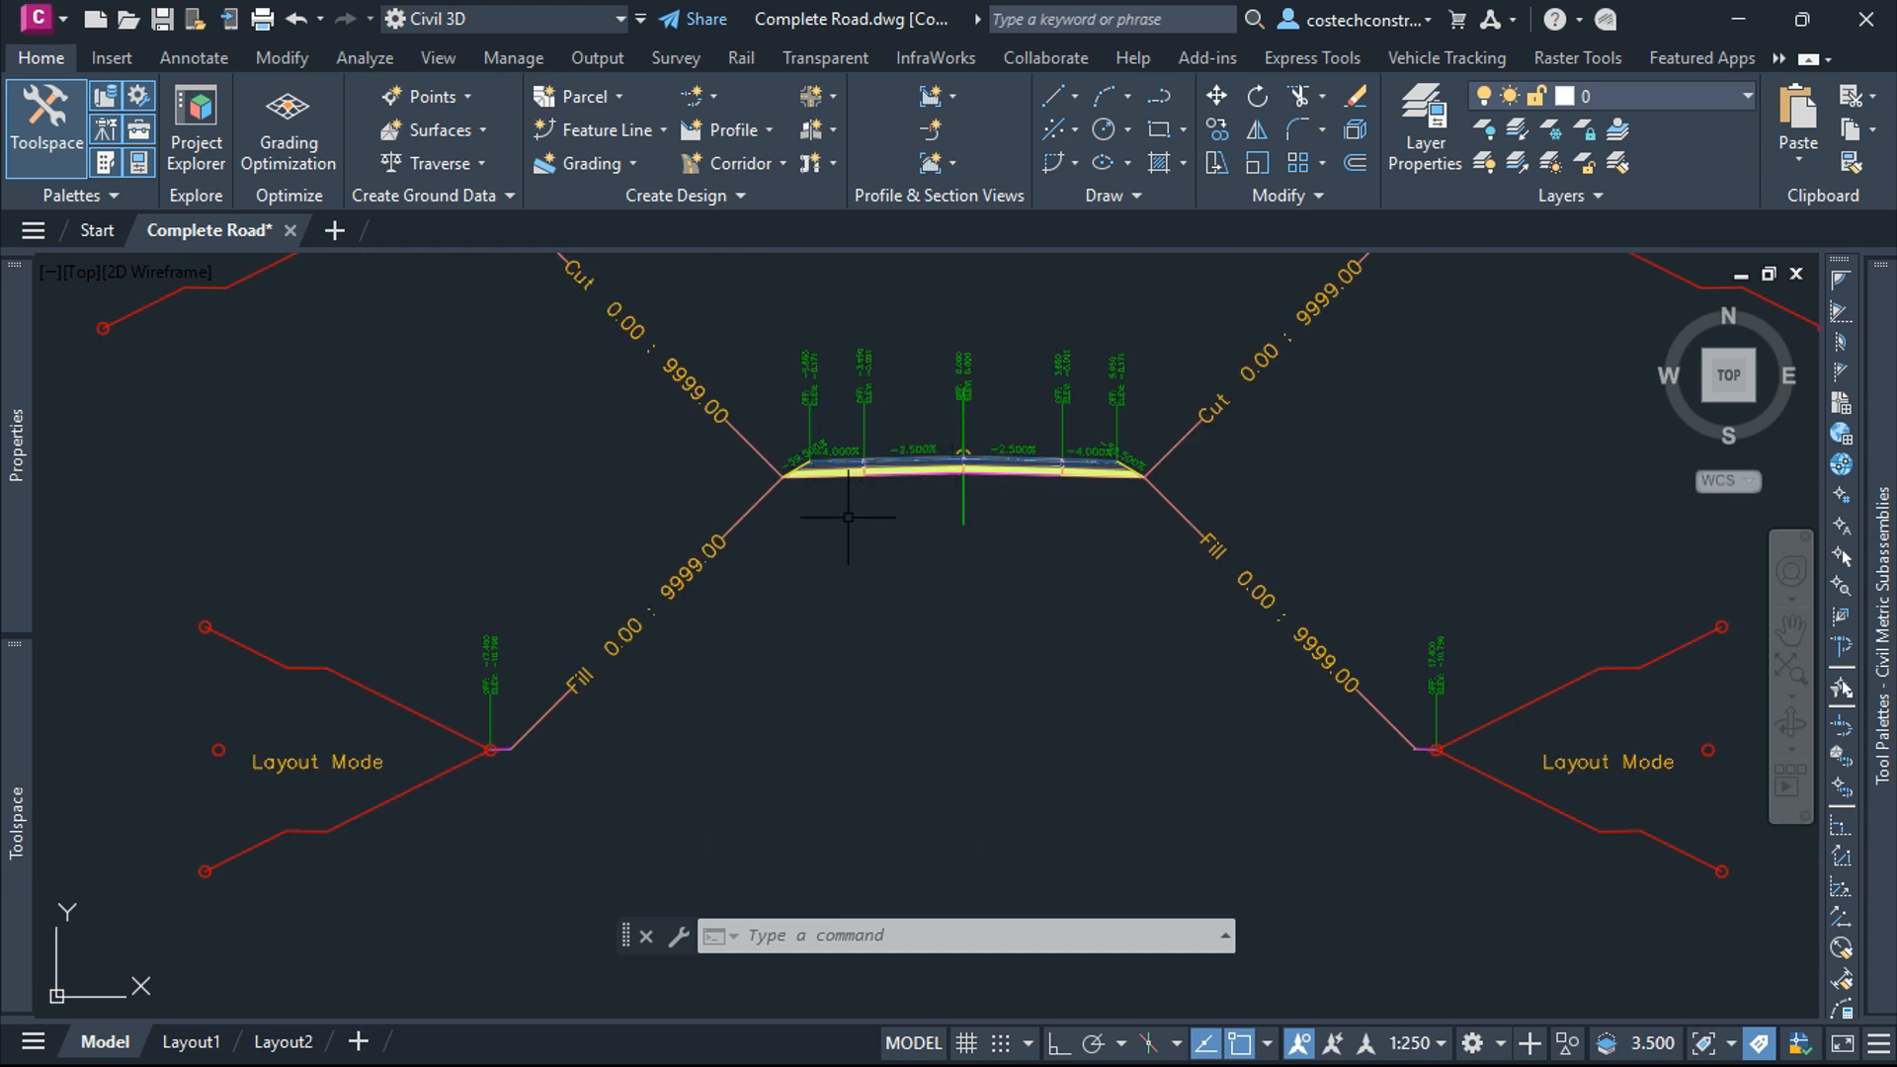
scroll(847, 517, up, 3)
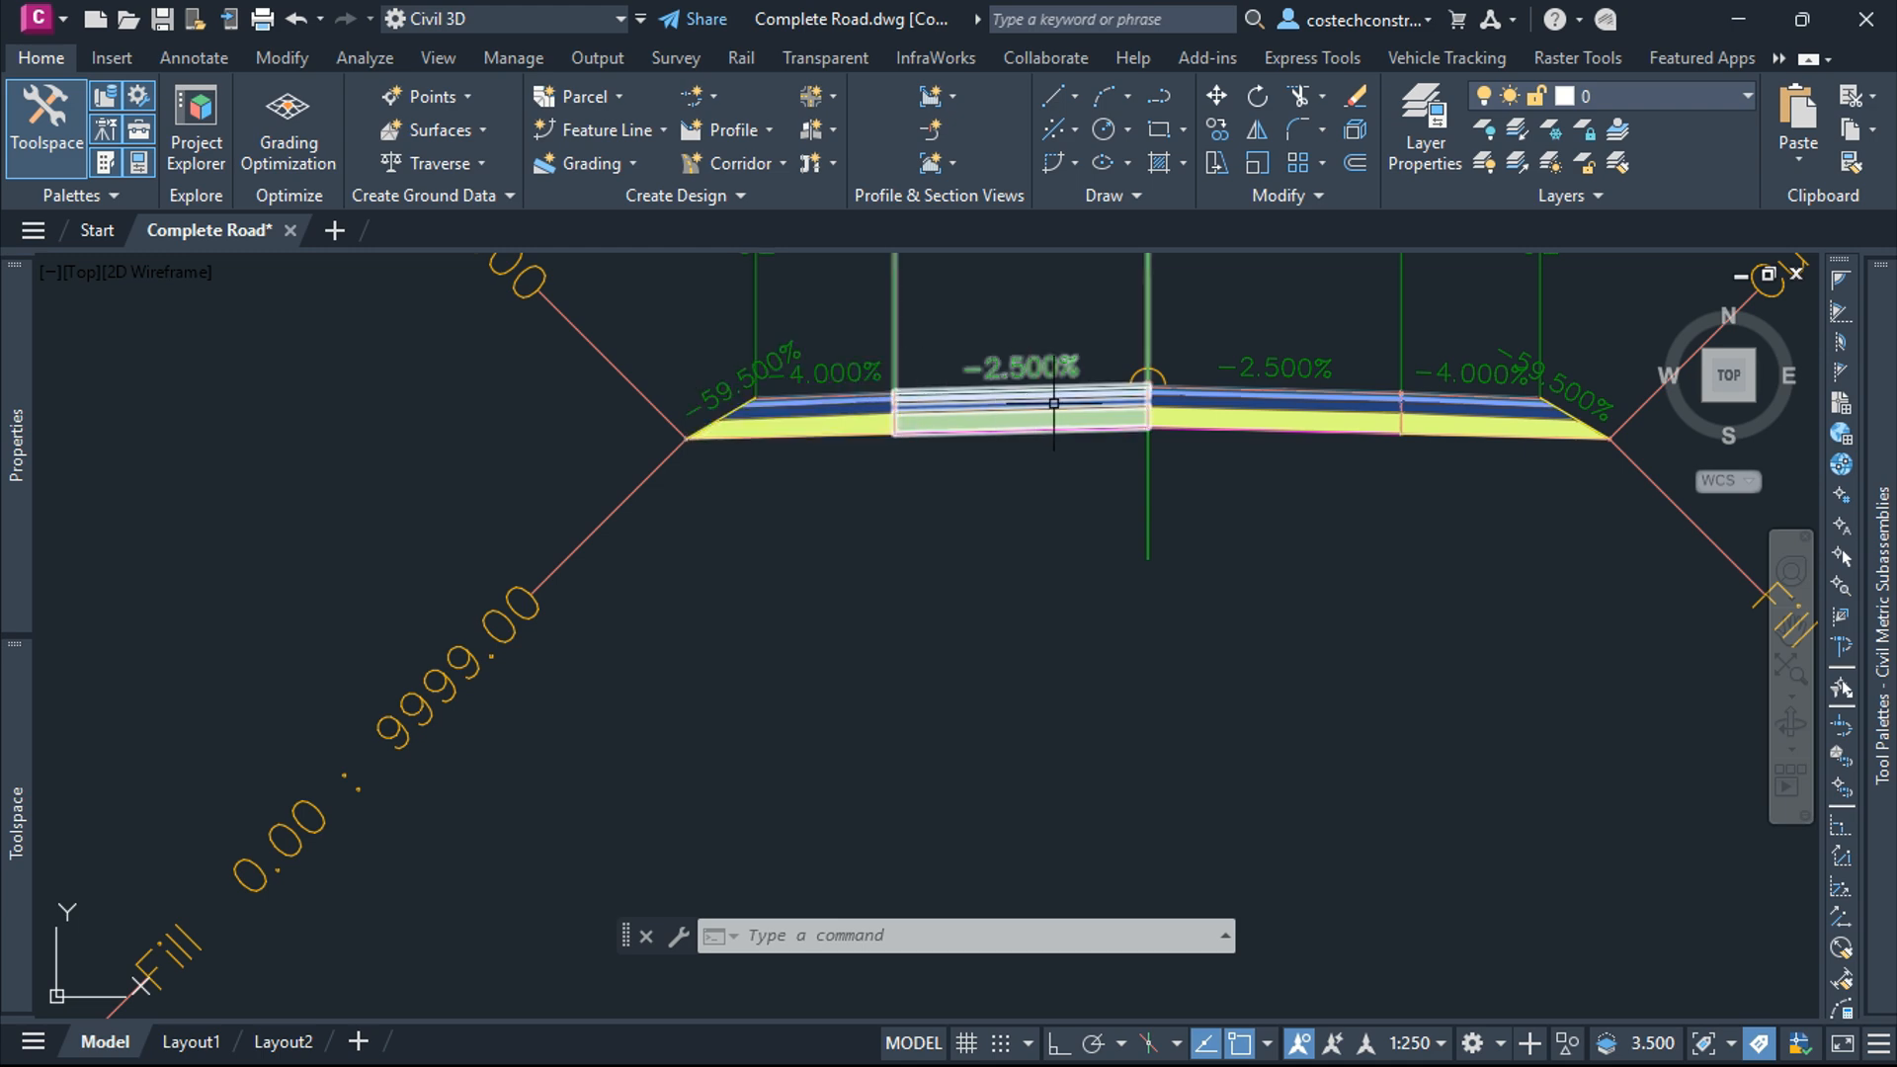
click(832, 409)
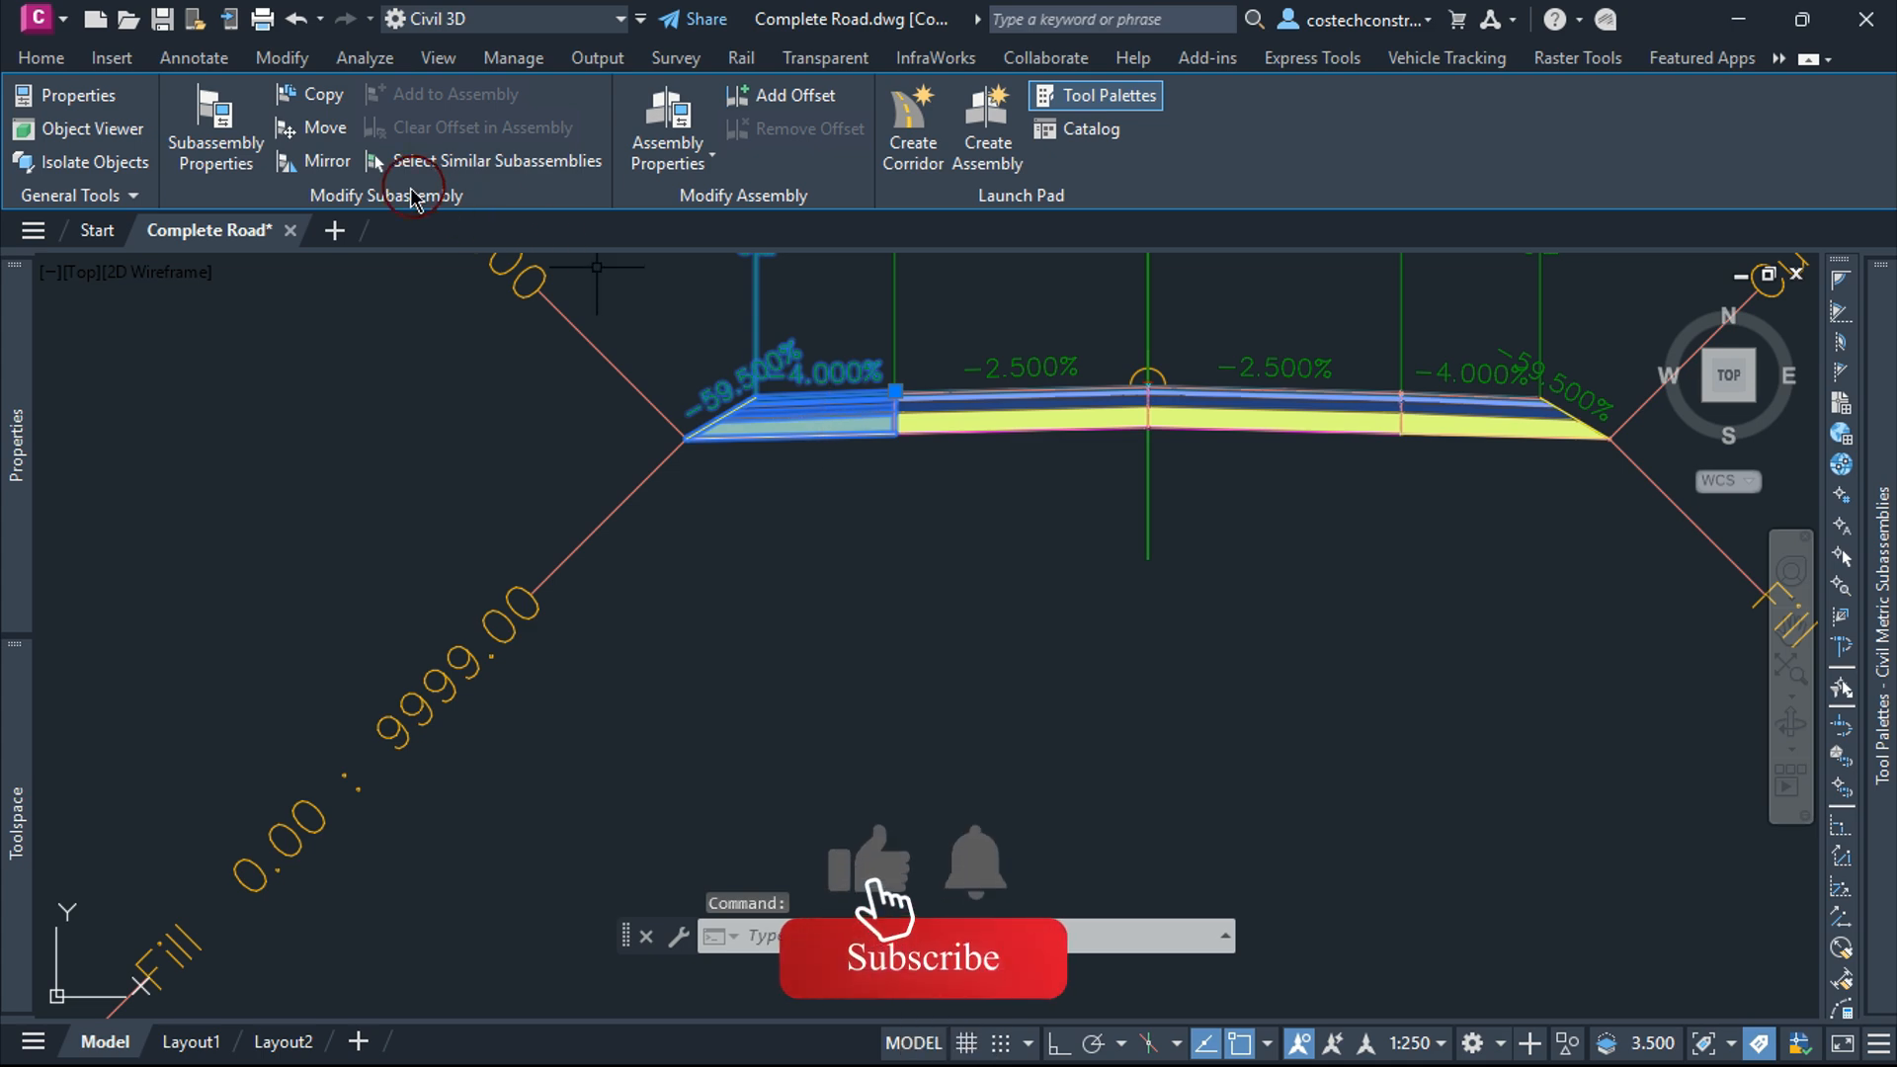
click(323, 94)
scroll(1011, 397, down, 8)
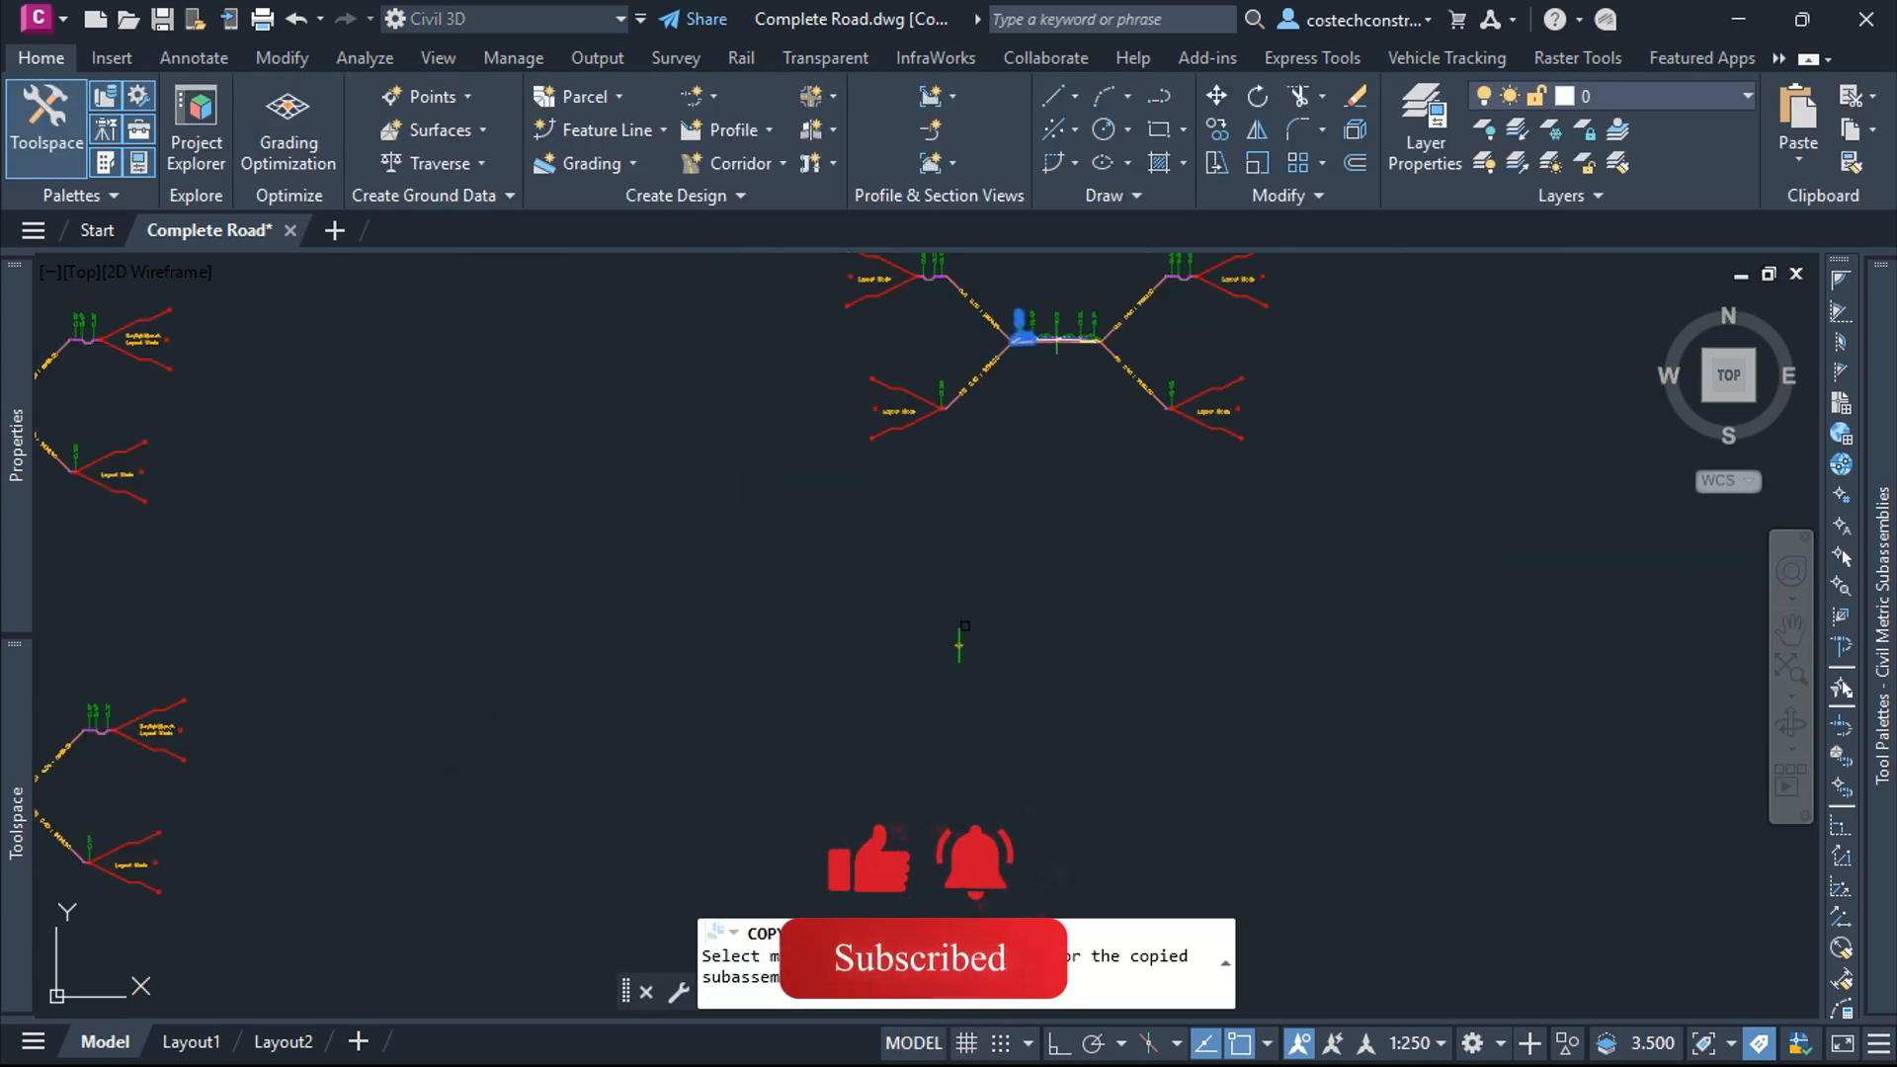
scroll(967, 621, up, 2)
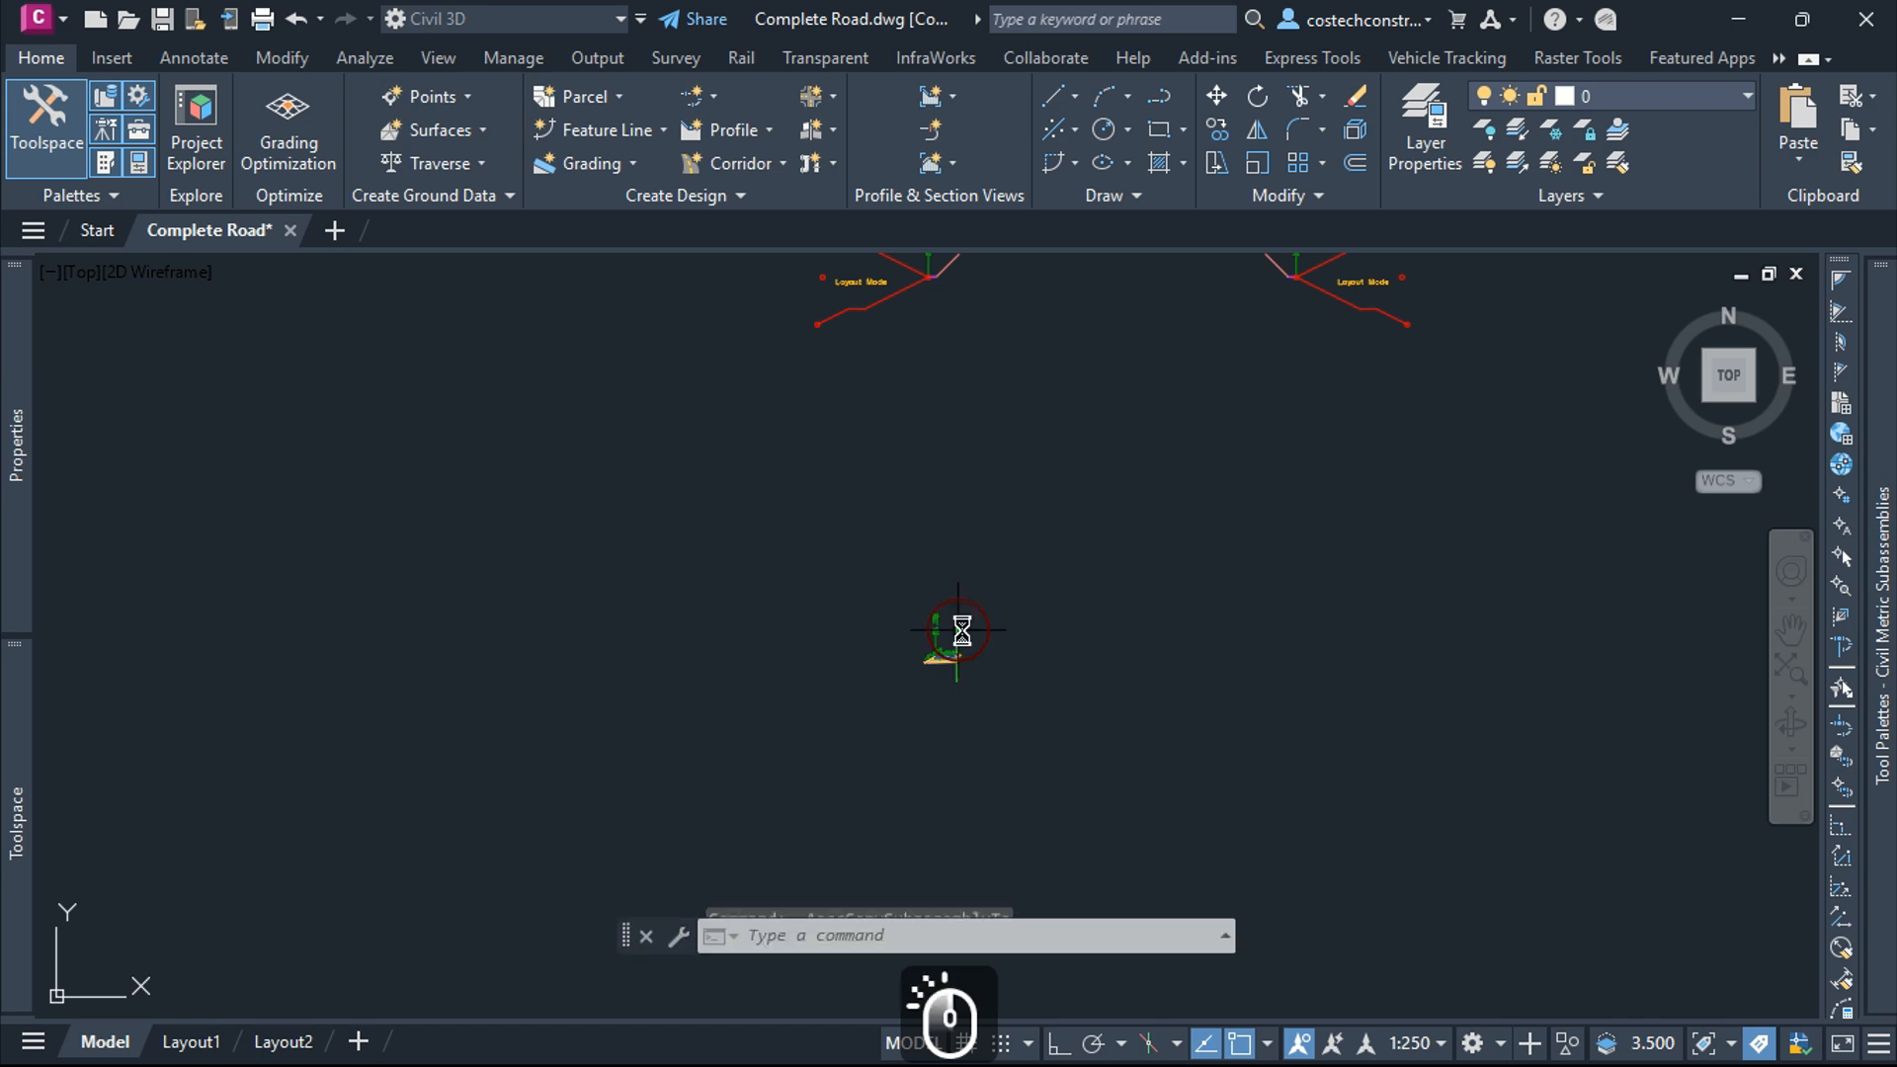
scroll(993, 642, down, 5)
scroll(1042, 500, up, 5)
key(Escape)
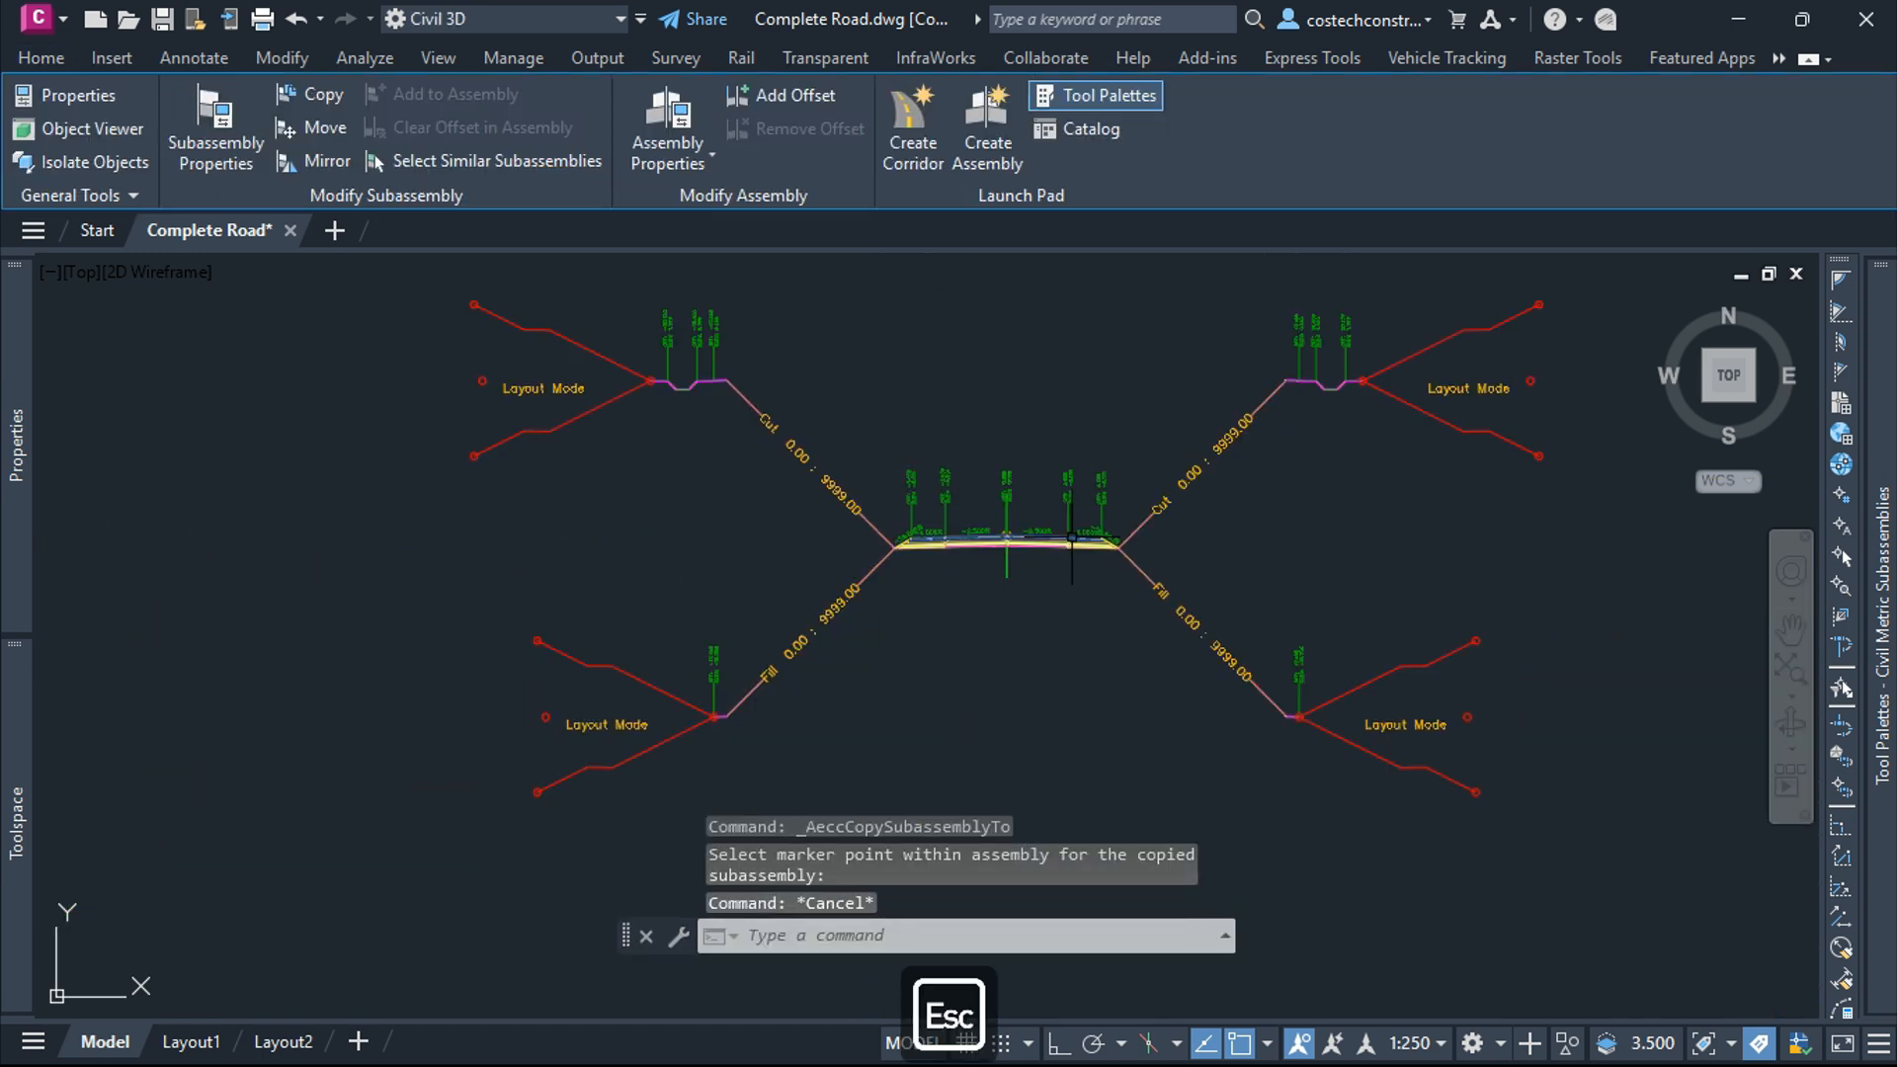
scroll(1176, 600, down, 4)
click(1265, 626)
click(1109, 390)
key(Escape)
Copy the Road 2 assembly's right lane subassembly to the baseline marker of LEFT CURB ASSEMBLY
scroll(988, 504, up, 5)
scroll(949, 477, up, 2)
click(914, 489)
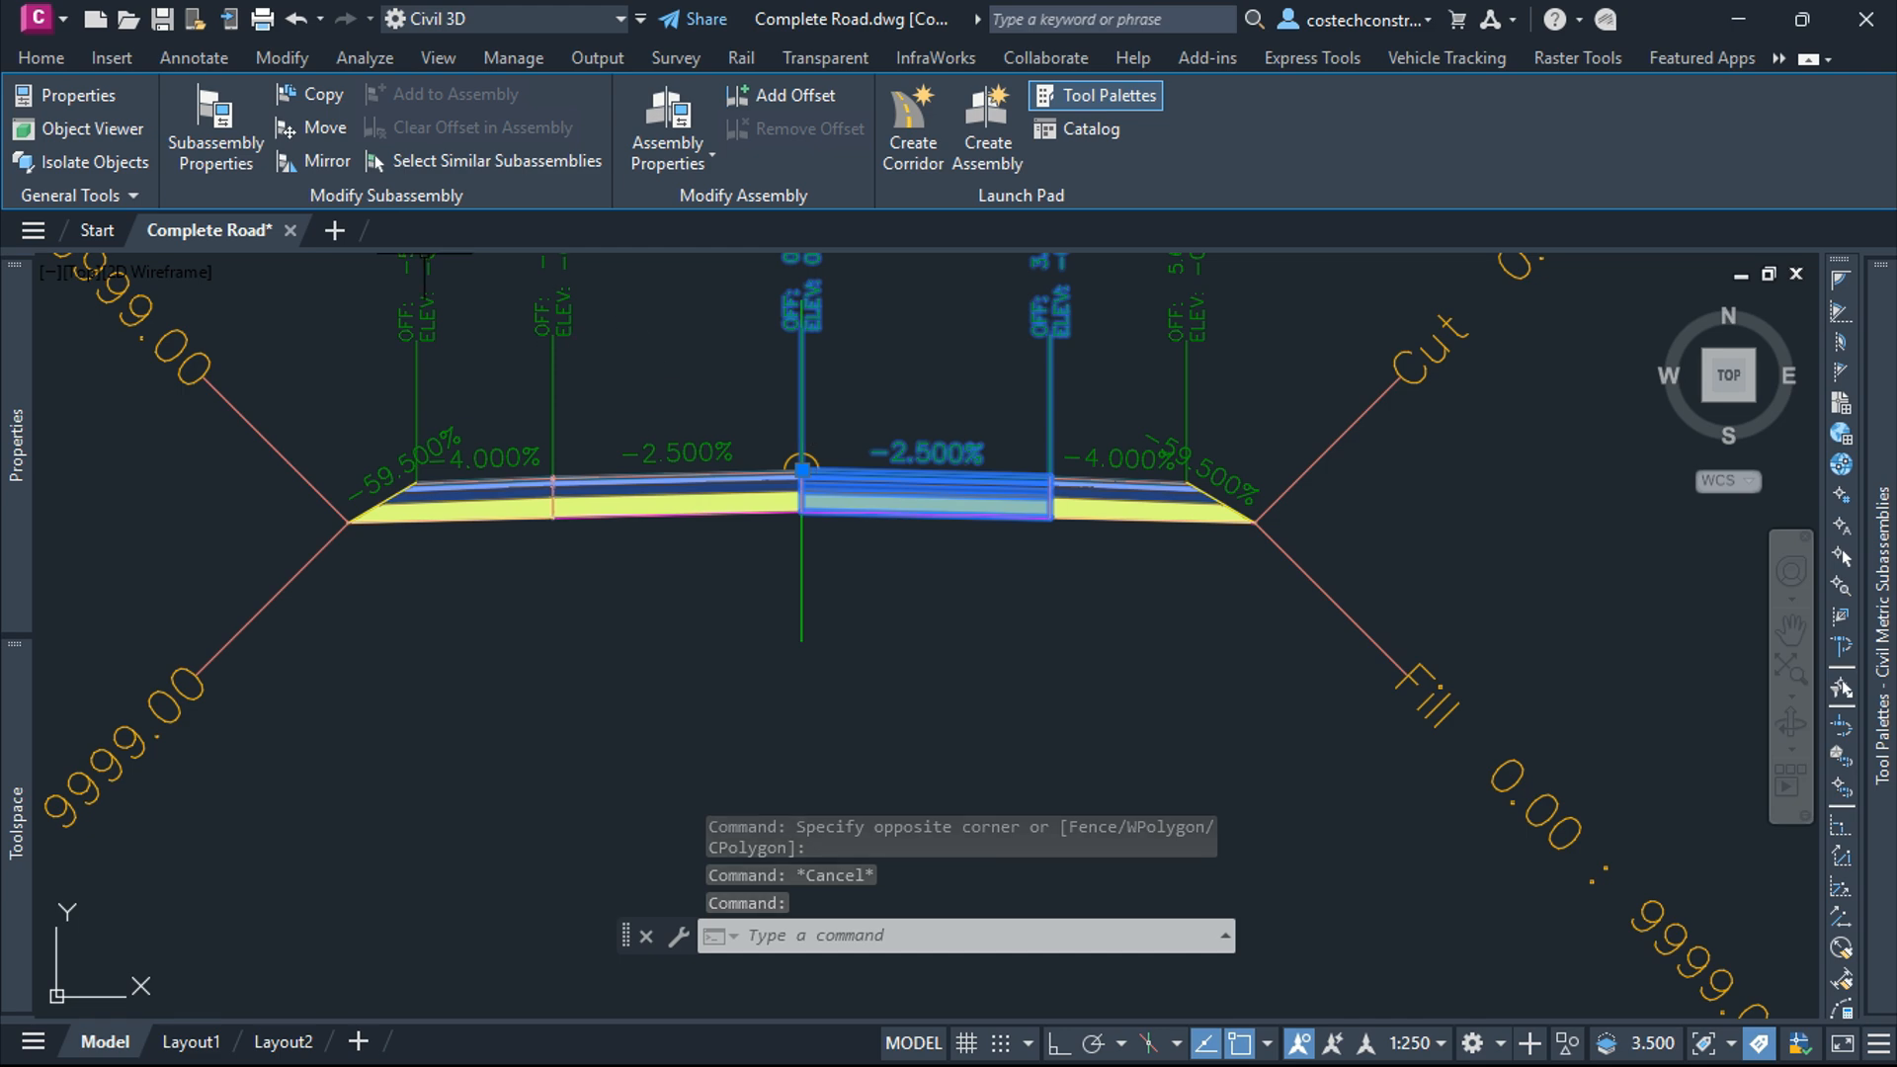
click(316, 94)
scroll(1117, 403, down, 6)
scroll(1119, 403, down, 6)
scroll(1081, 543, up, 6)
scroll(1121, 356, up, 7)
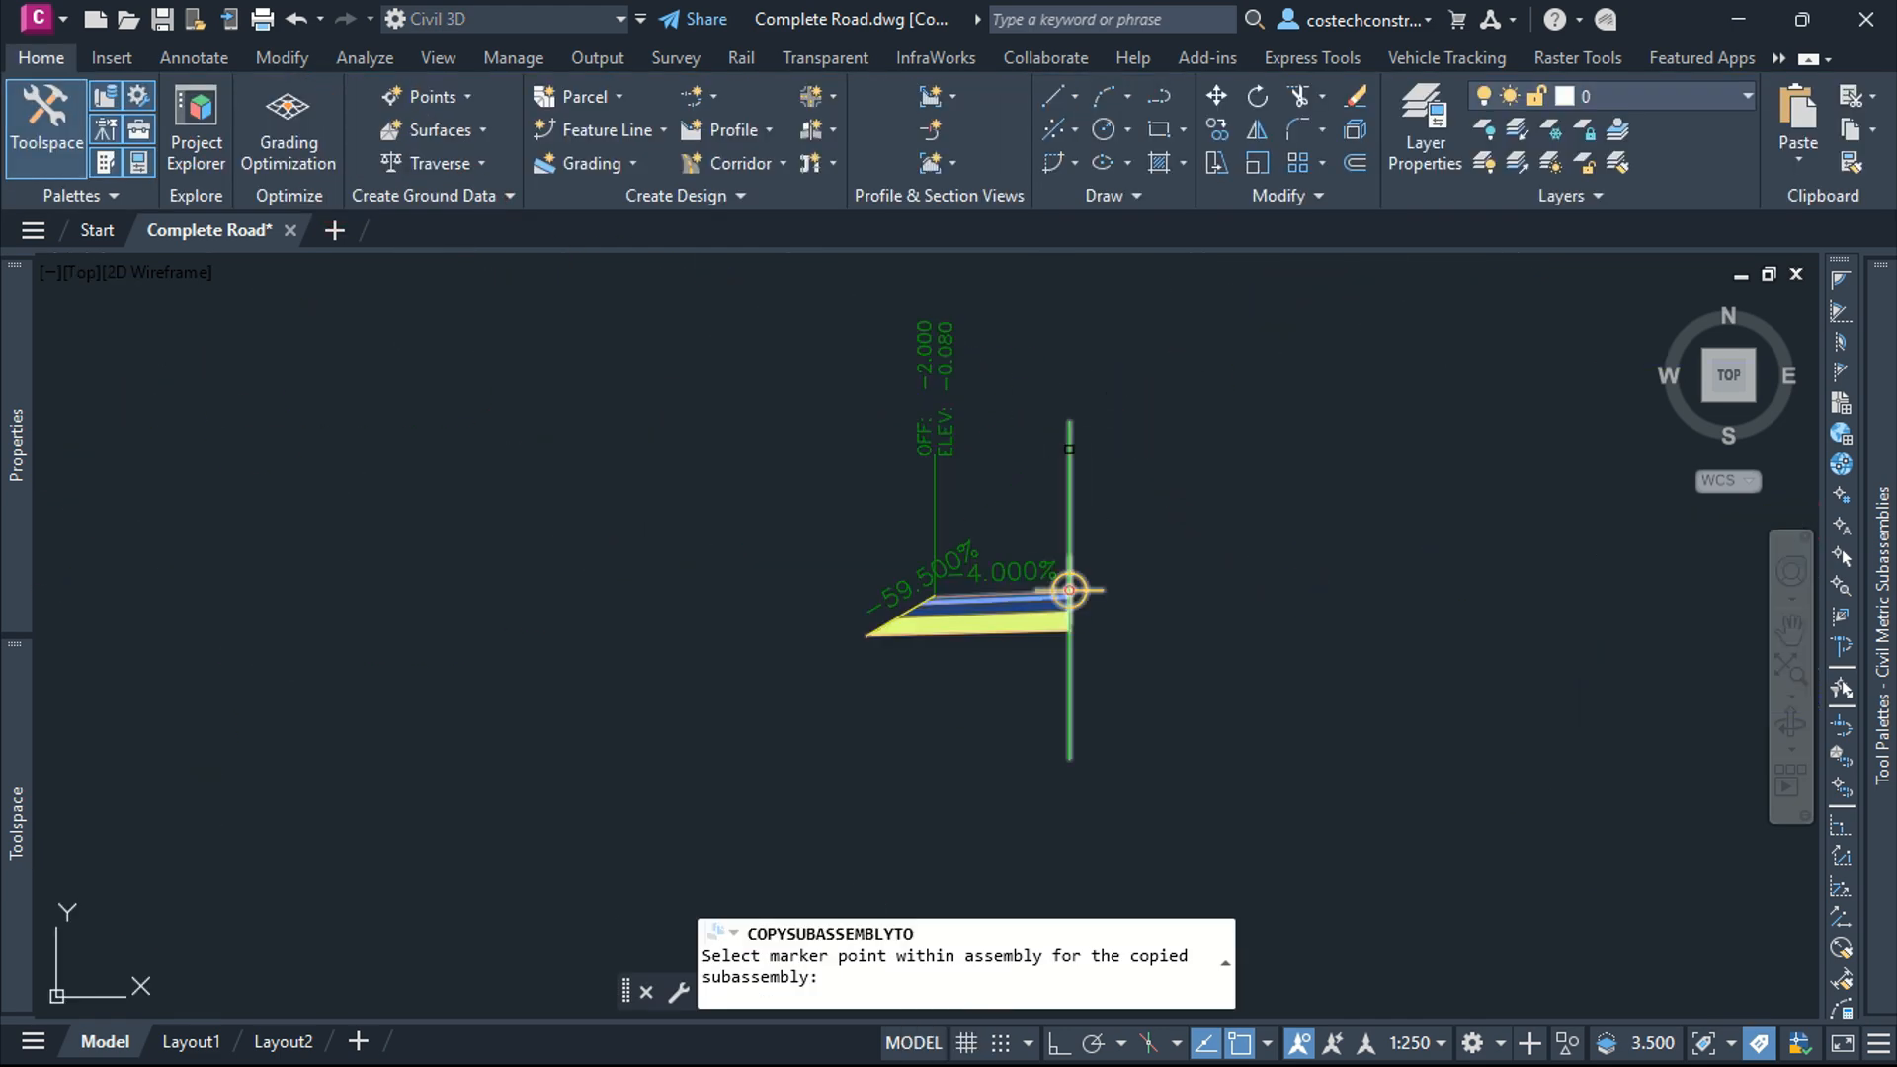
click(1069, 591)
key(Escape)
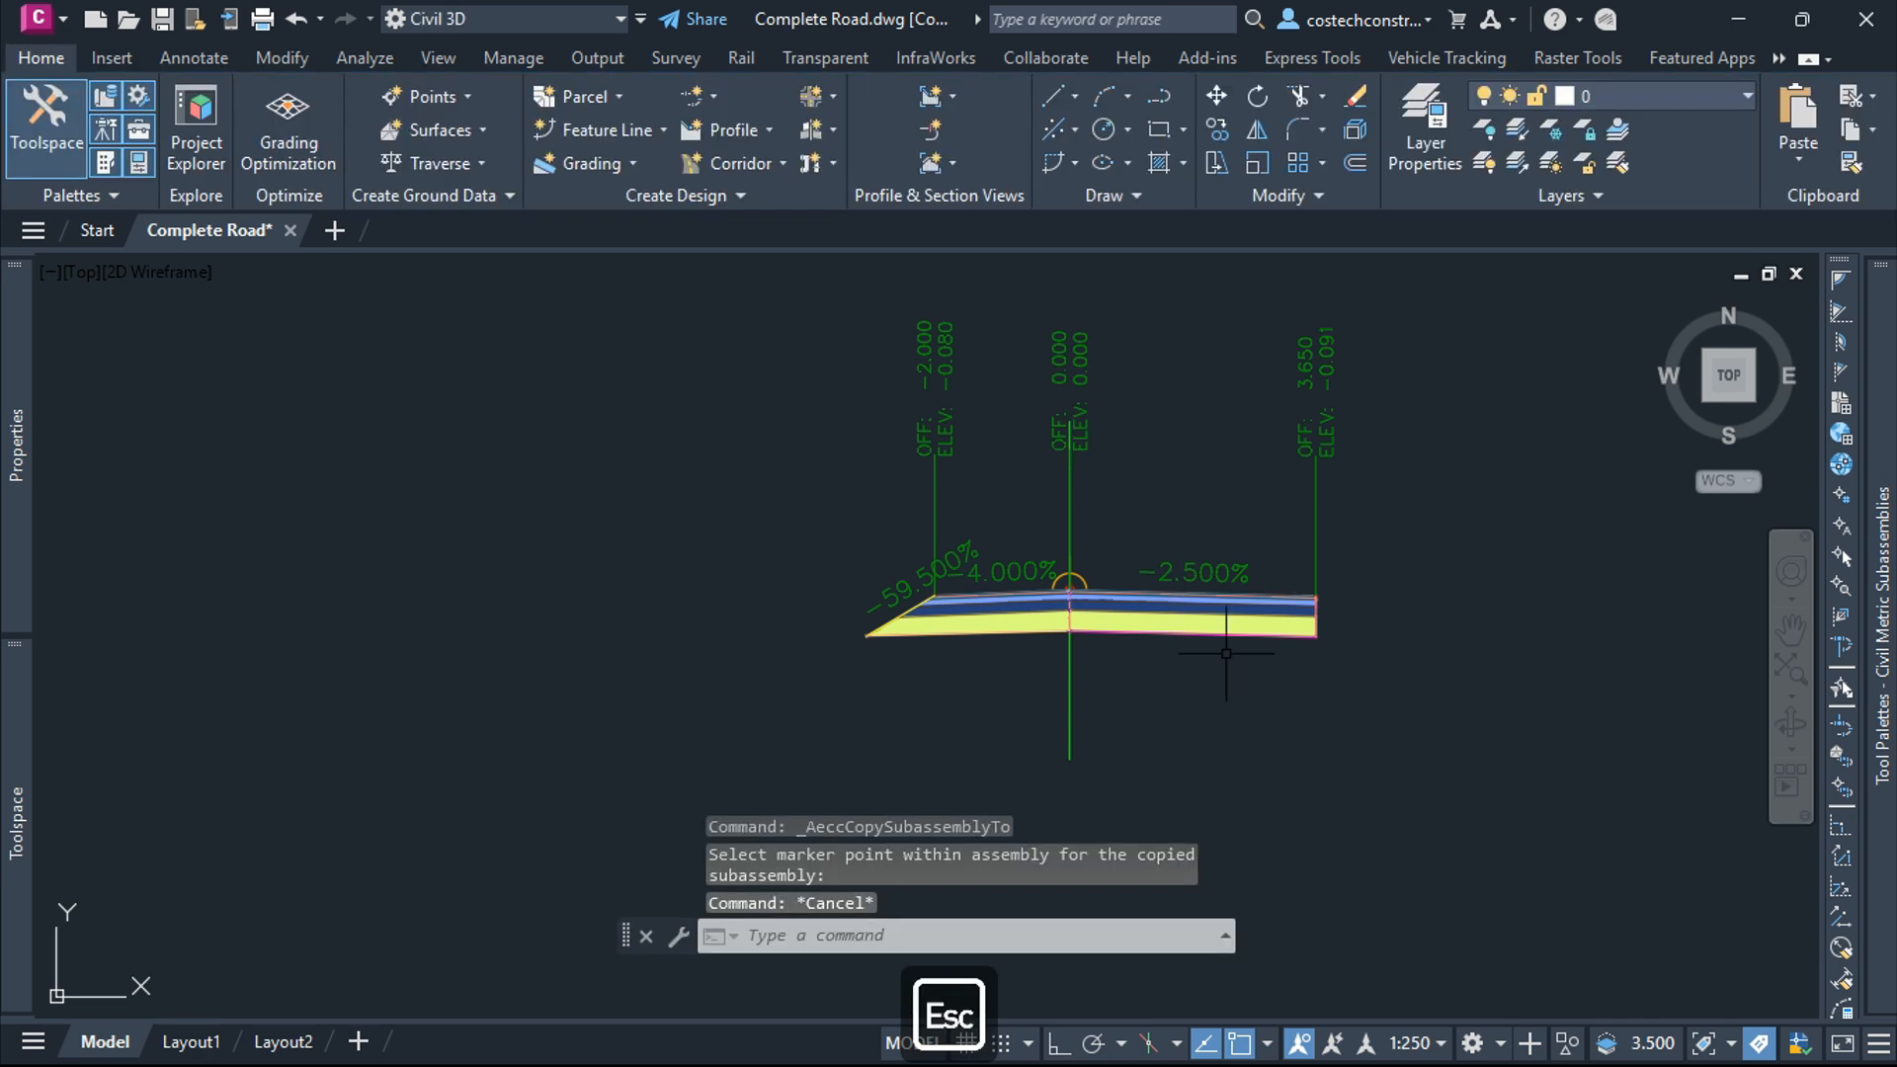
Set the Default Slope of the lane in LEFT CURB ASSEMBLY to 2.50%
click(1235, 612)
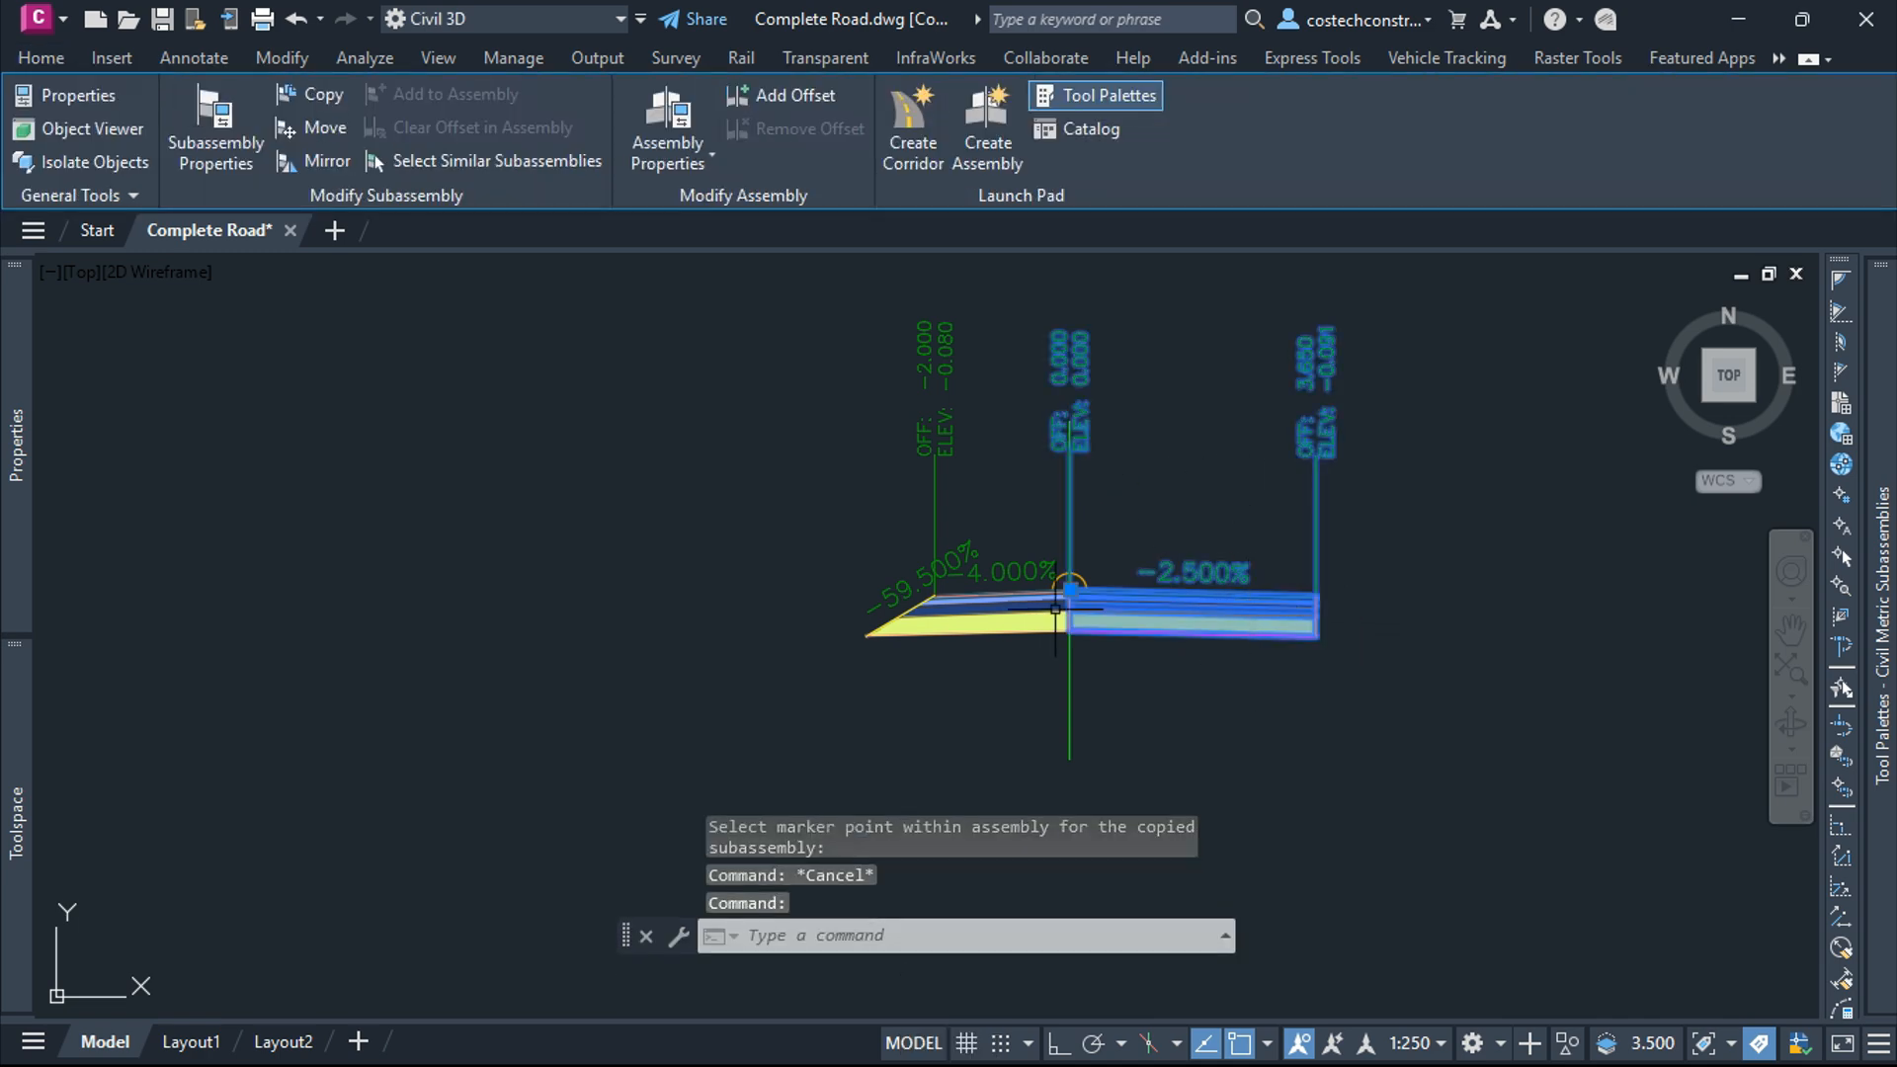
mouse_move(14, 484)
scroll(297, 753, down, 4)
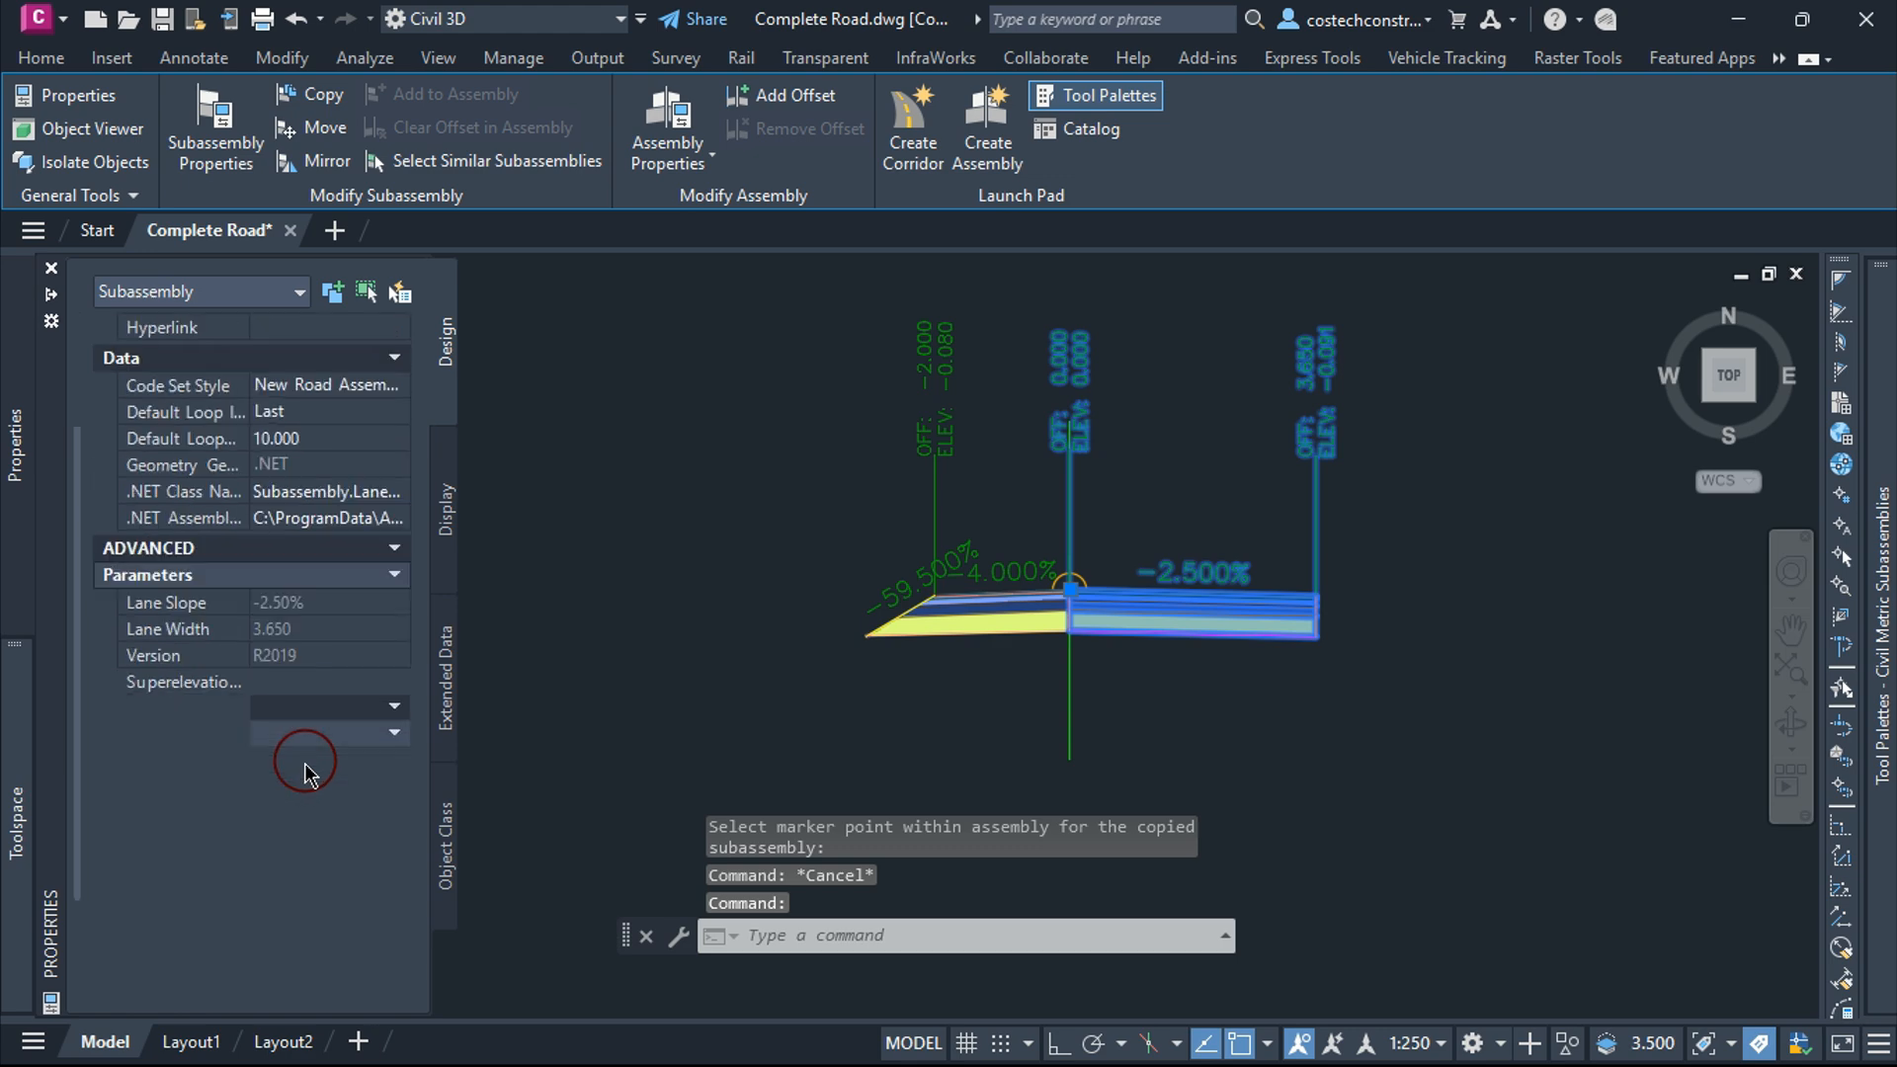
click(311, 757)
text(2.5)
key(Return)
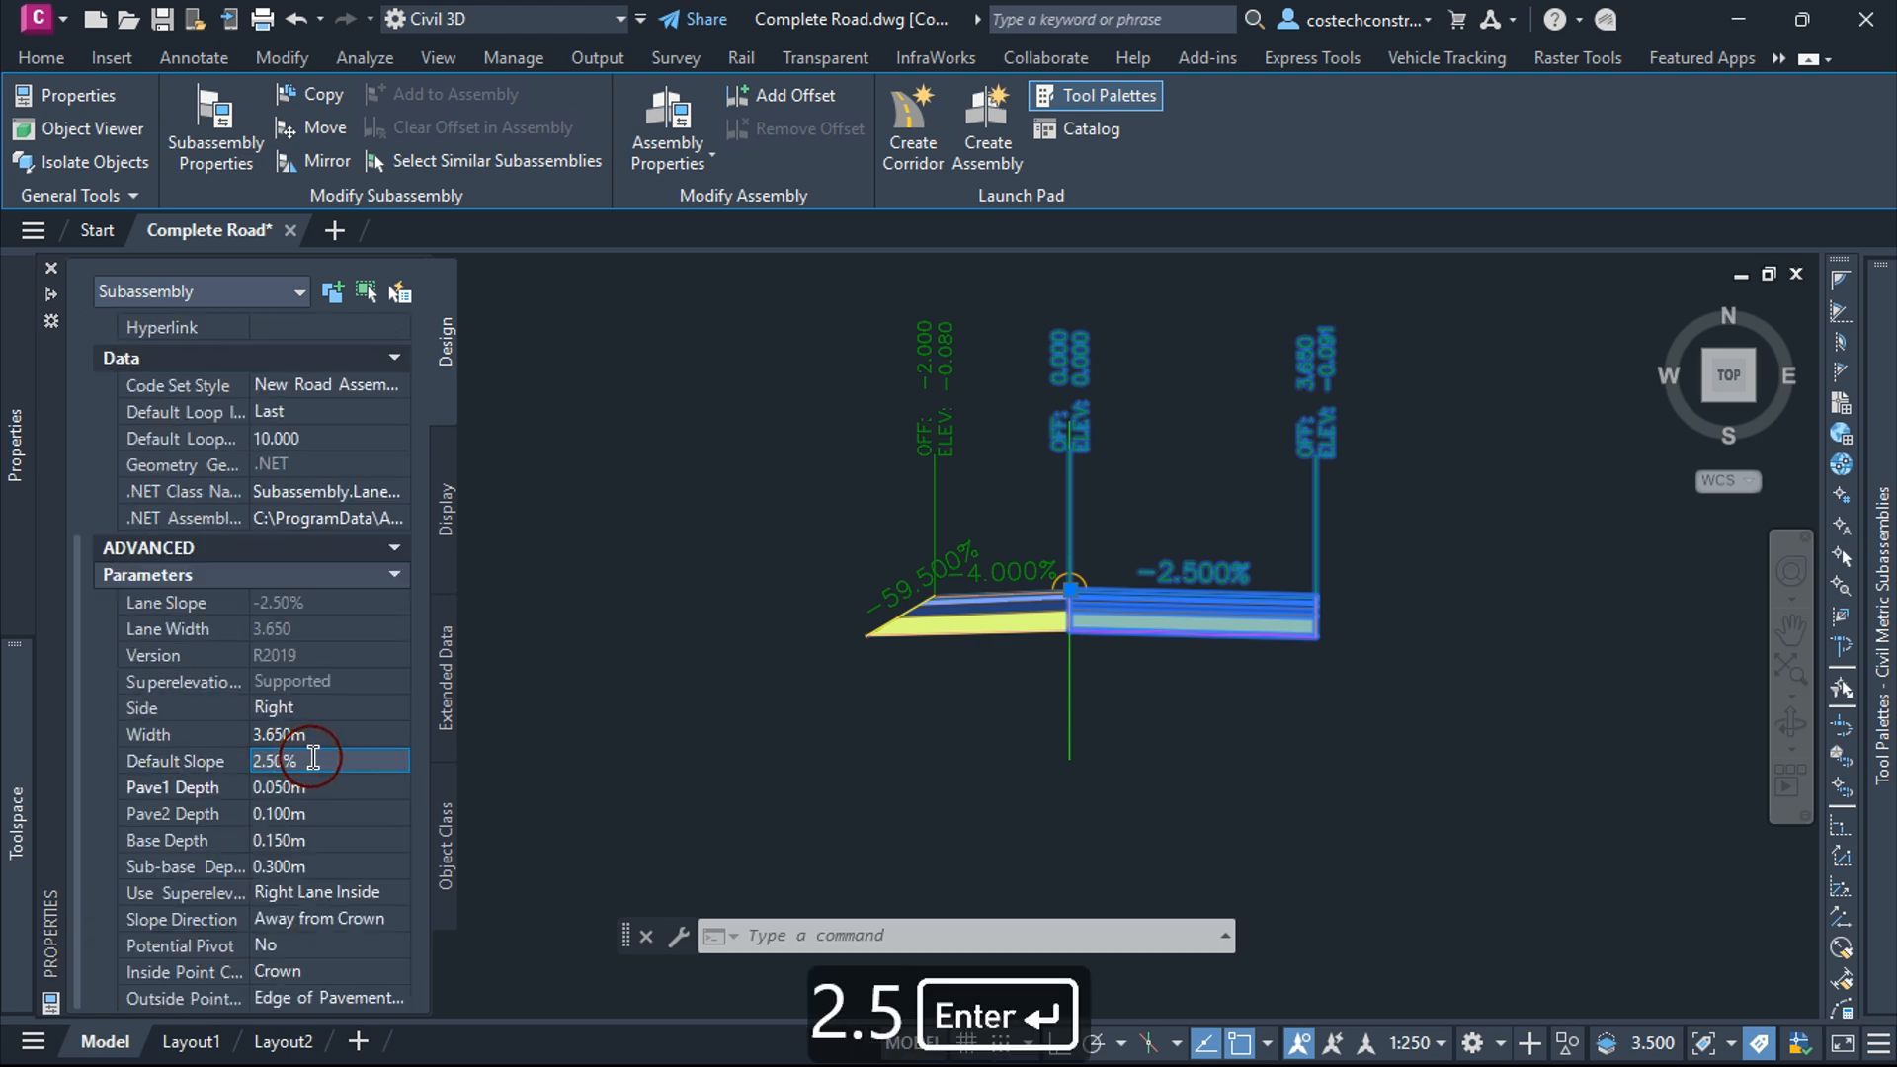
key(Escape)
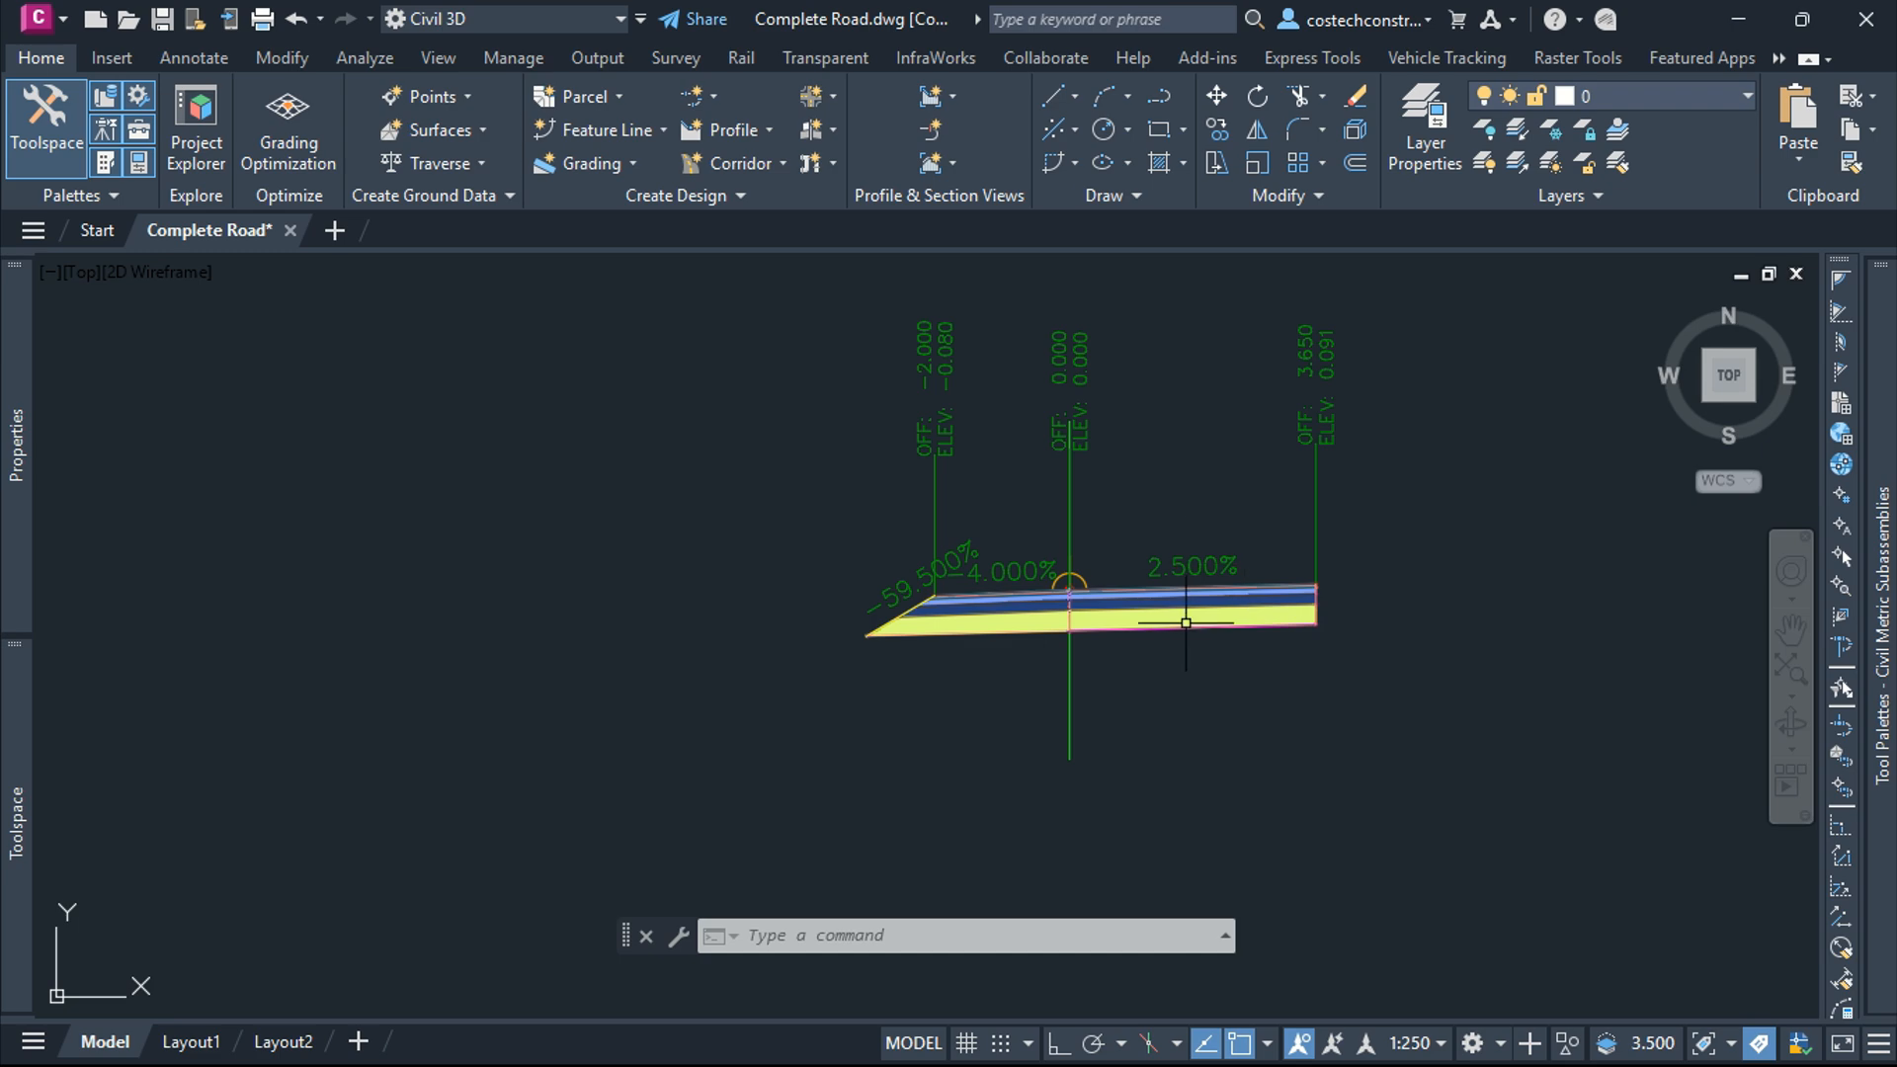
Copy the Road 2 assembly's left-side cut and fill daylight subassemblies to the outer bottom marker of the shoulder in LEFT CURB ASSEMBLY
scroll(1242, 602, down, 8)
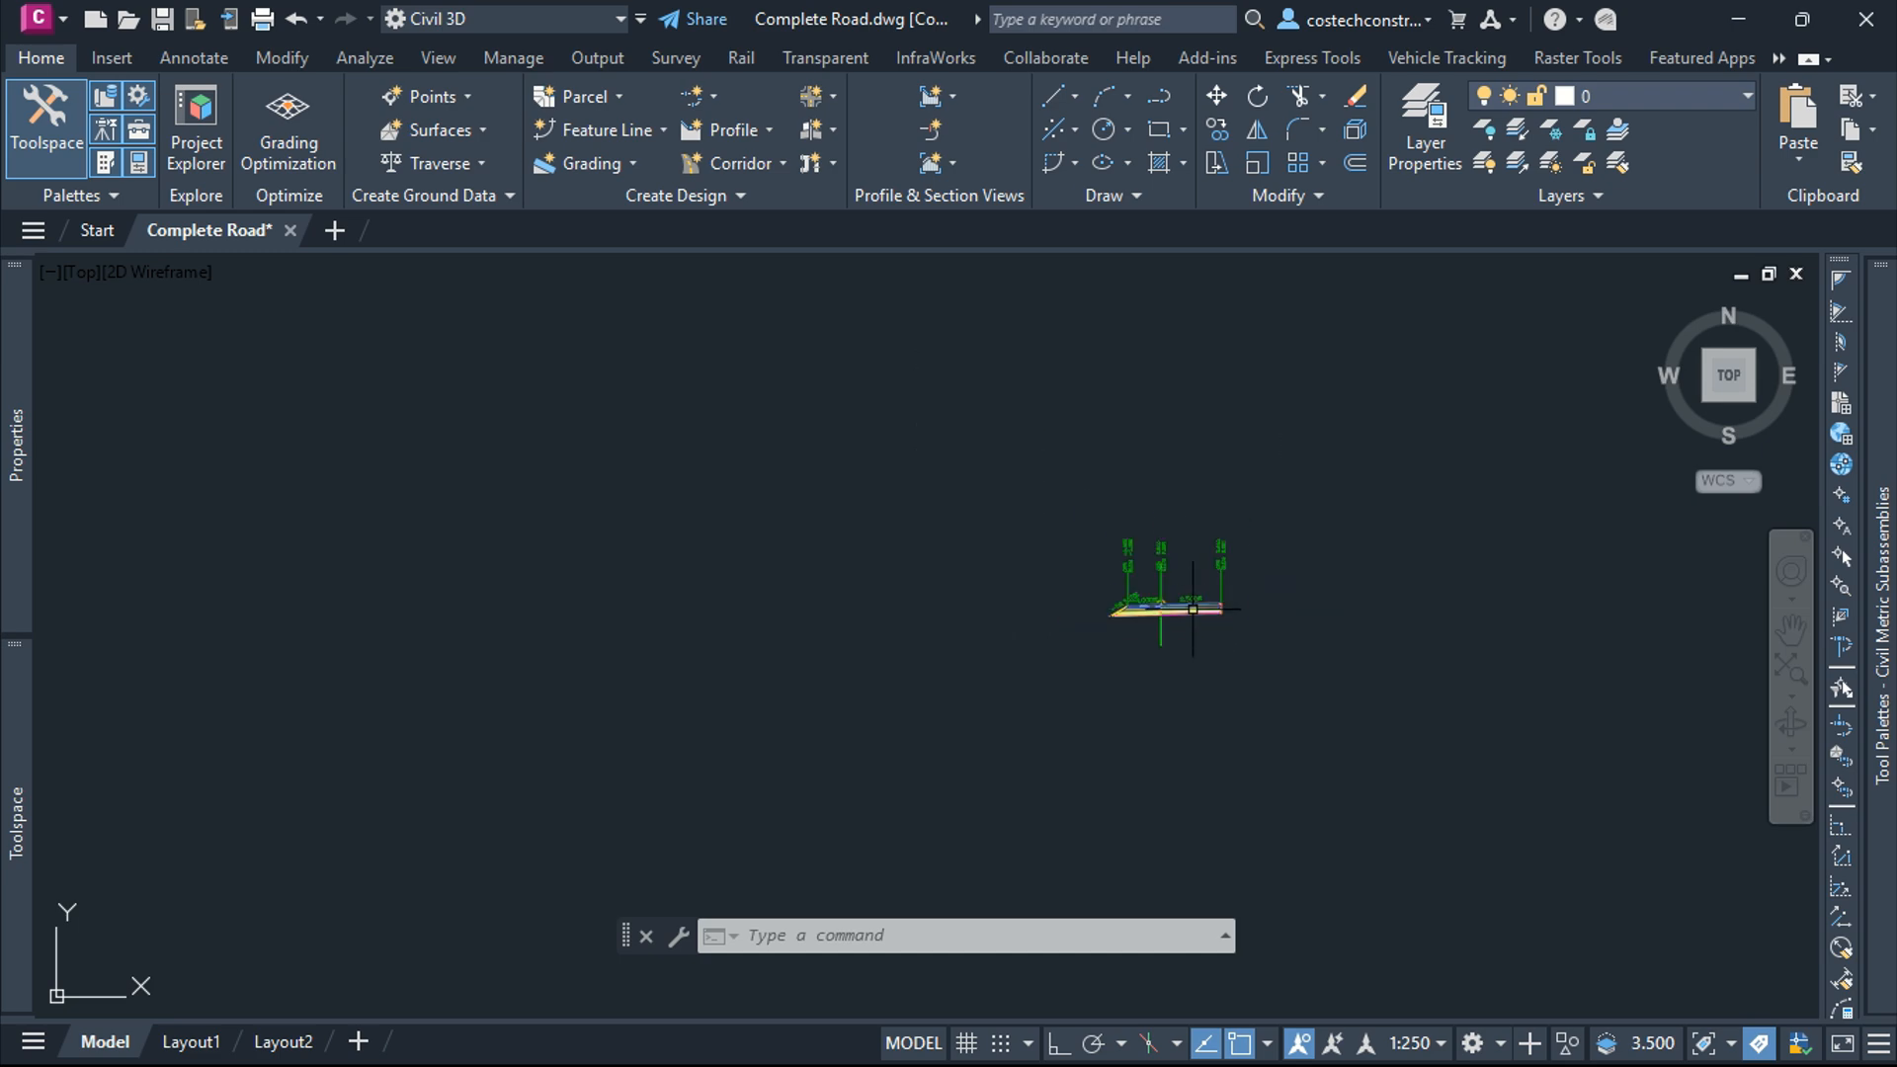
scroll(1217, 420, up, 4)
scroll(1216, 420, up, 4)
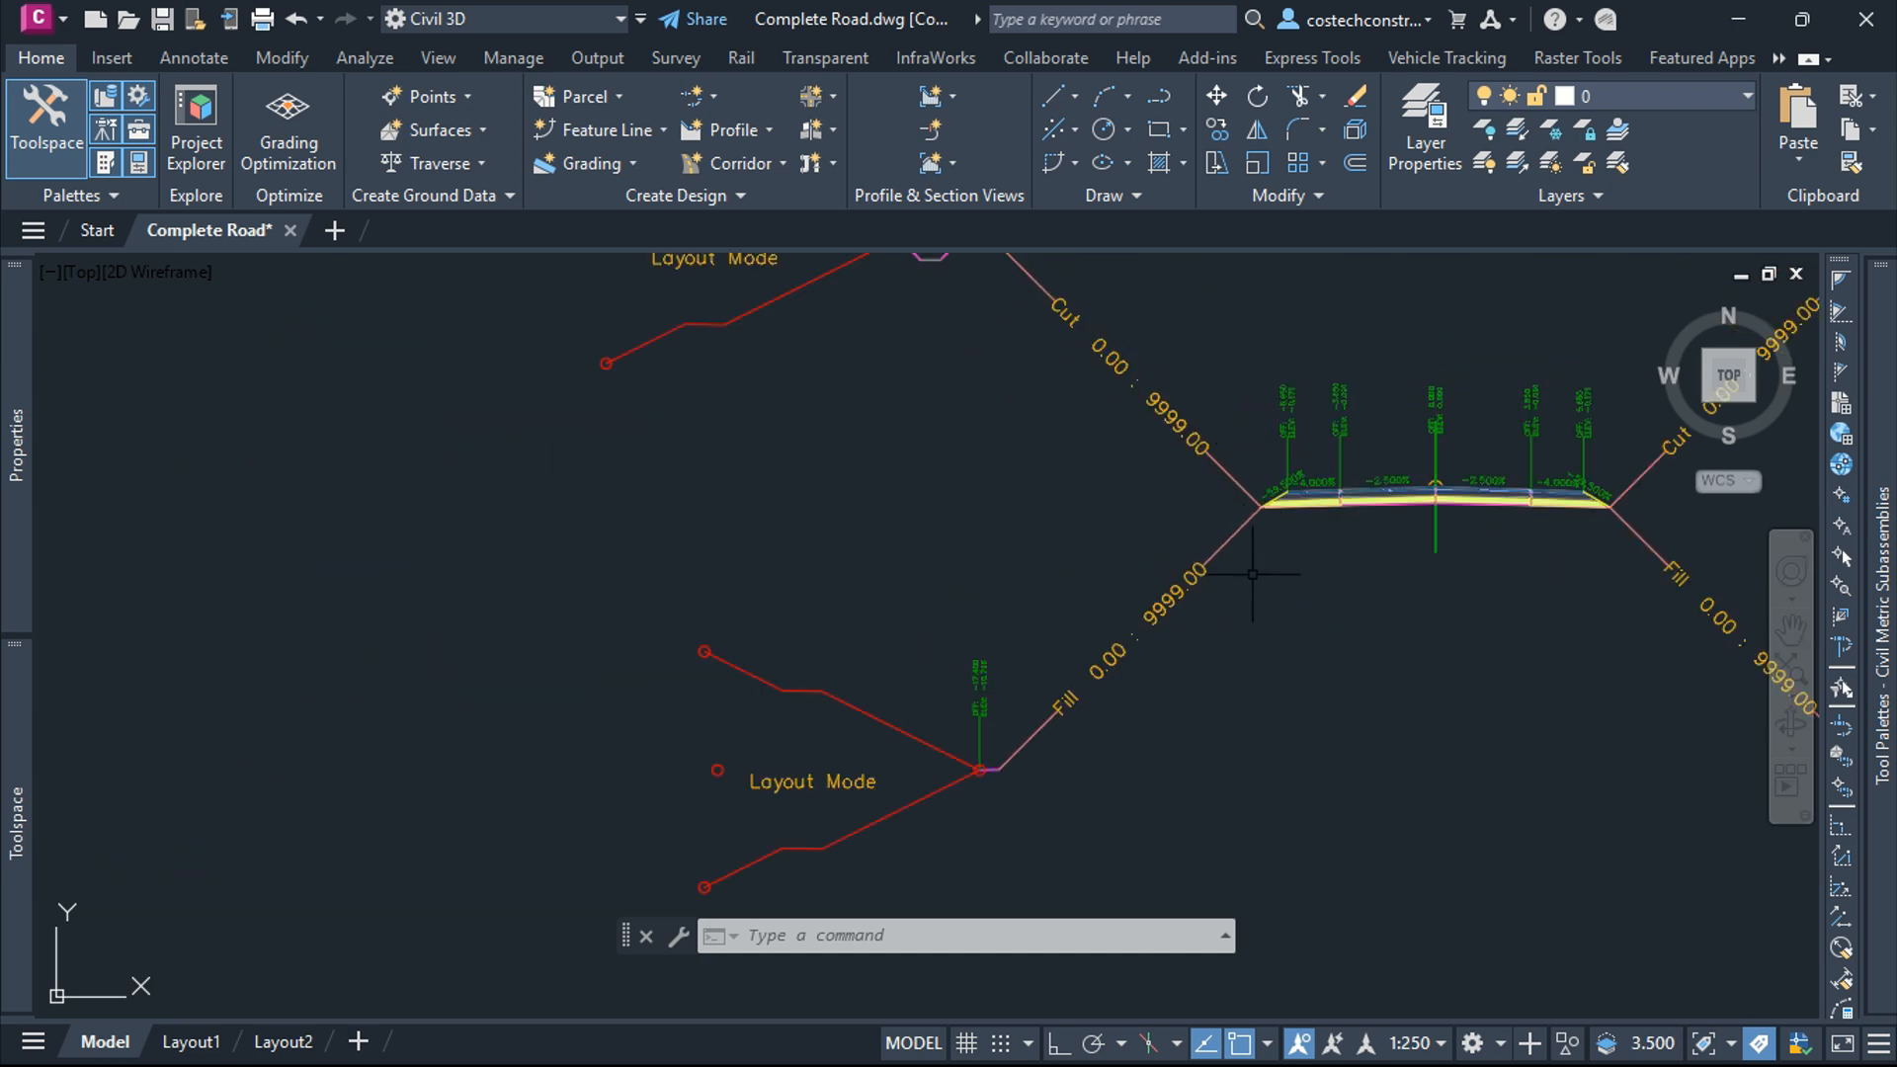
scroll(1182, 669, down, 4)
click(1169, 761)
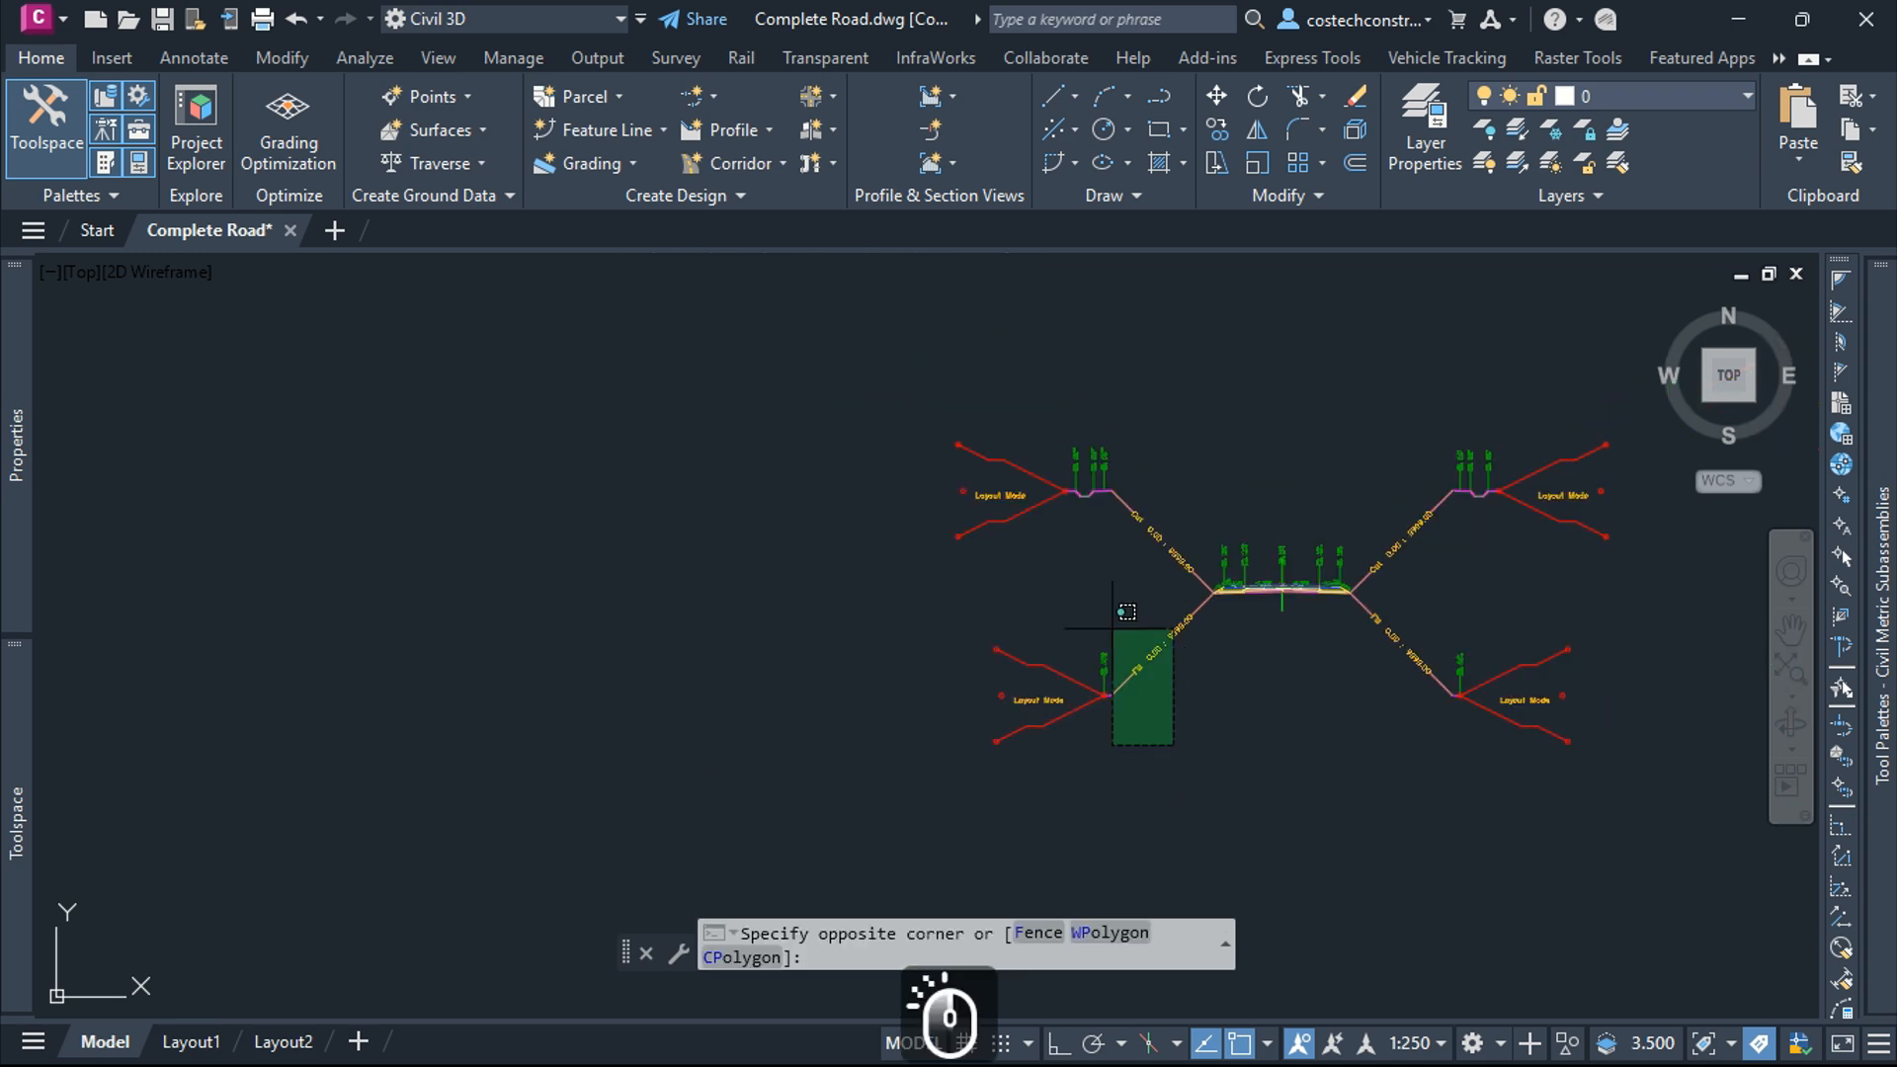
click(820, 396)
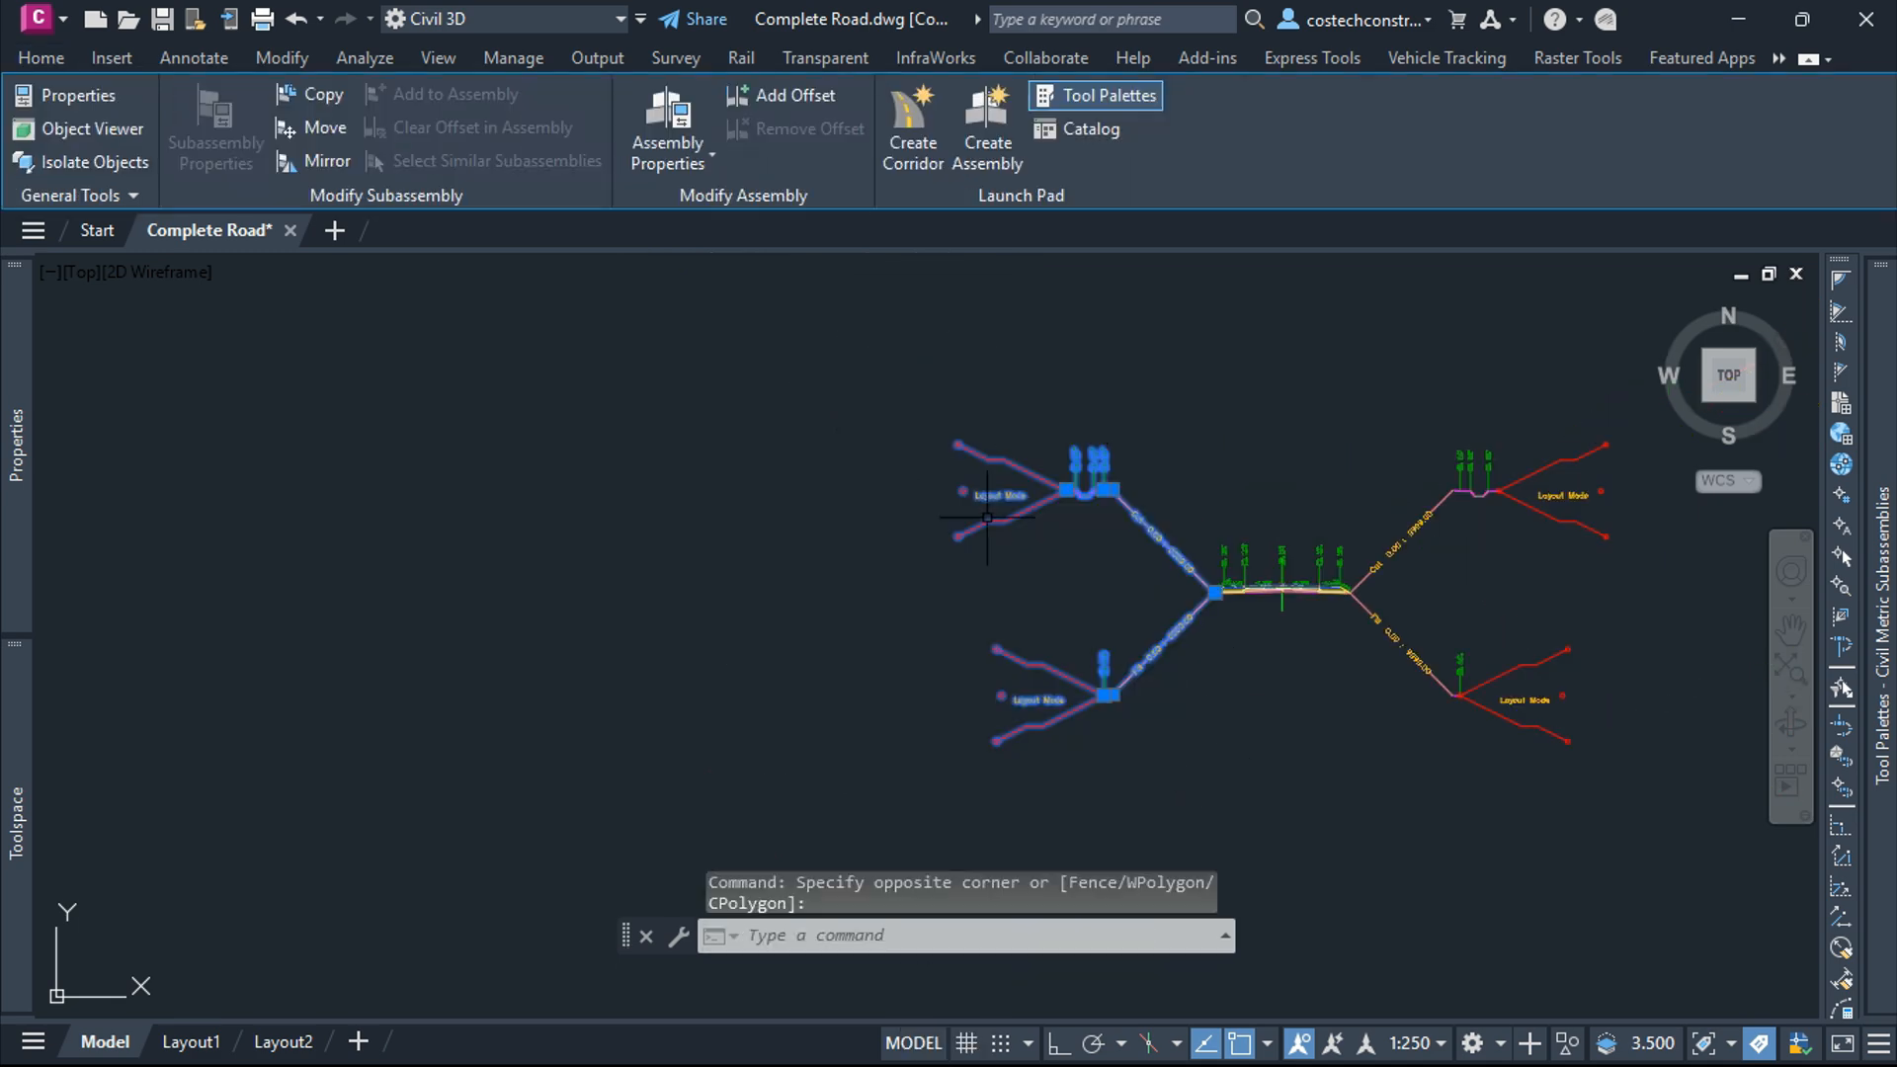
click(323, 99)
scroll(889, 365, down, 3)
scroll(1018, 494, up, 6)
scroll(1018, 494, up, 10)
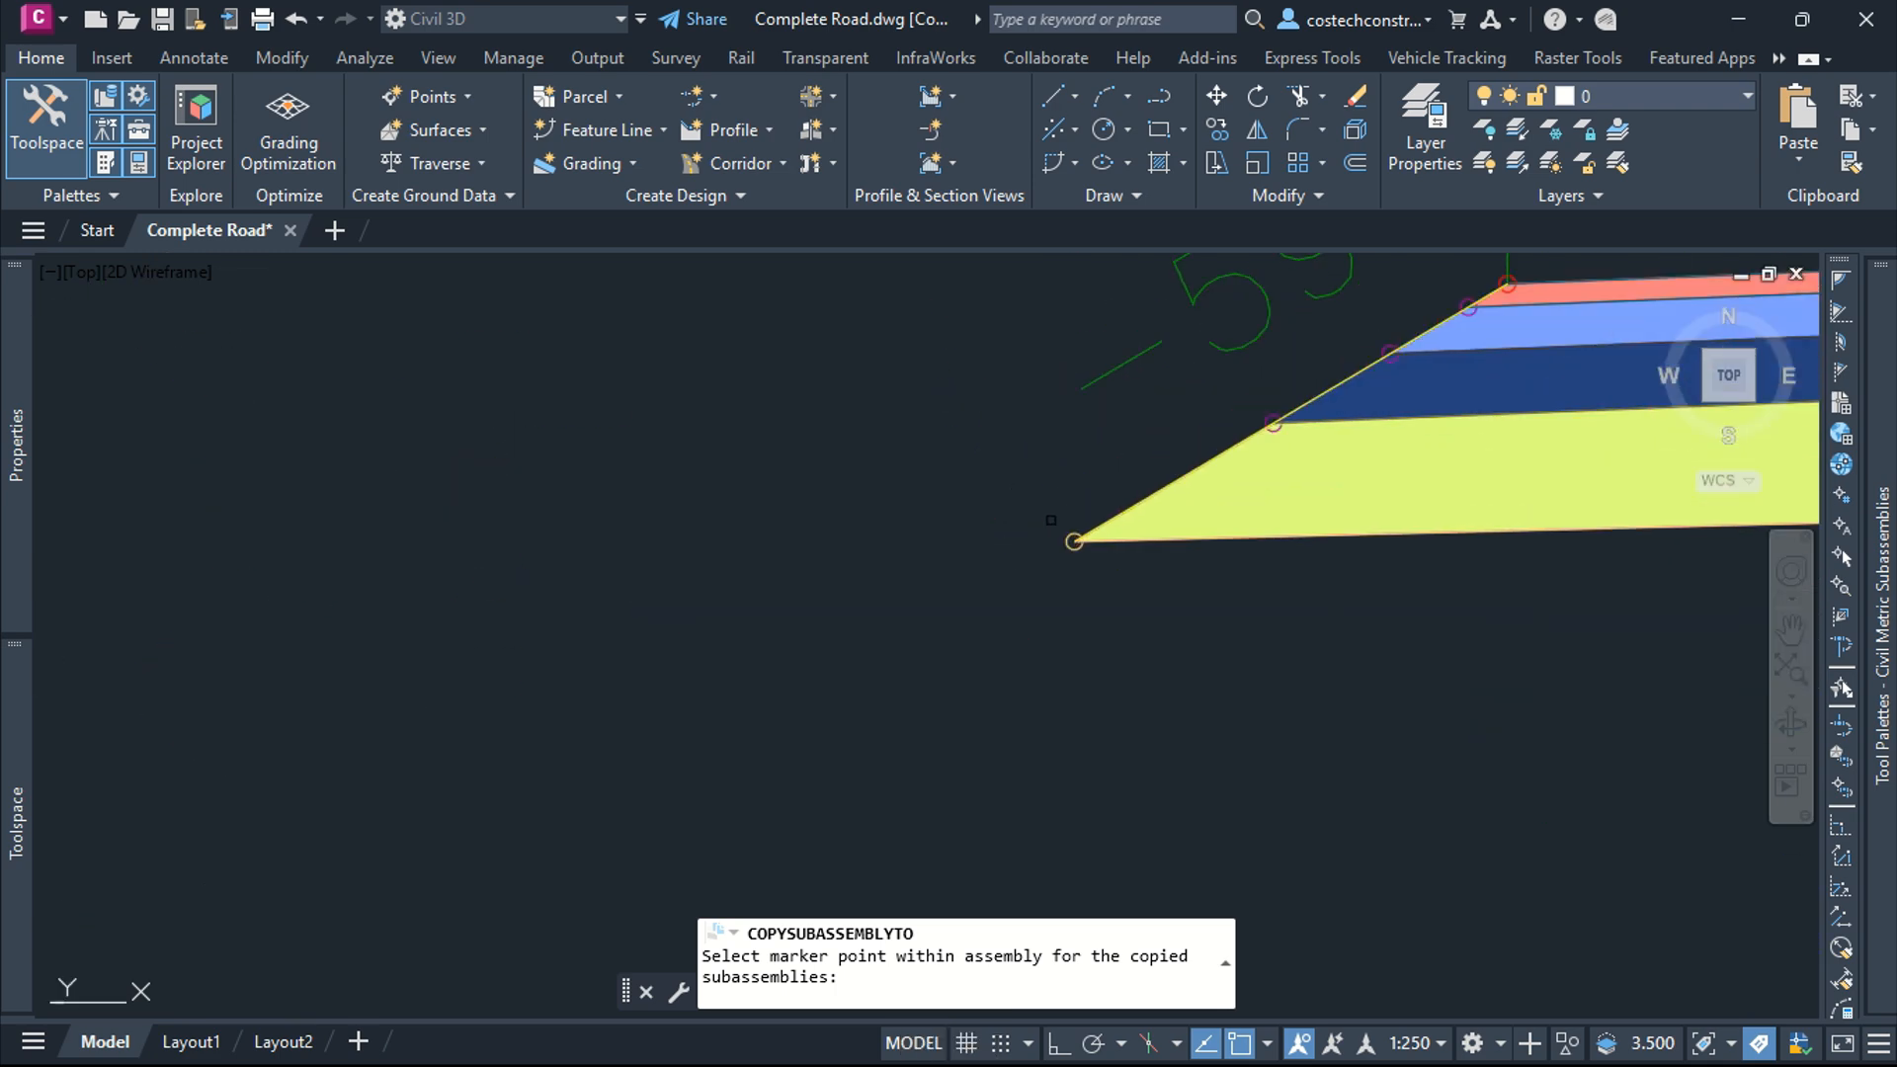
scroll(1067, 541, down, 10)
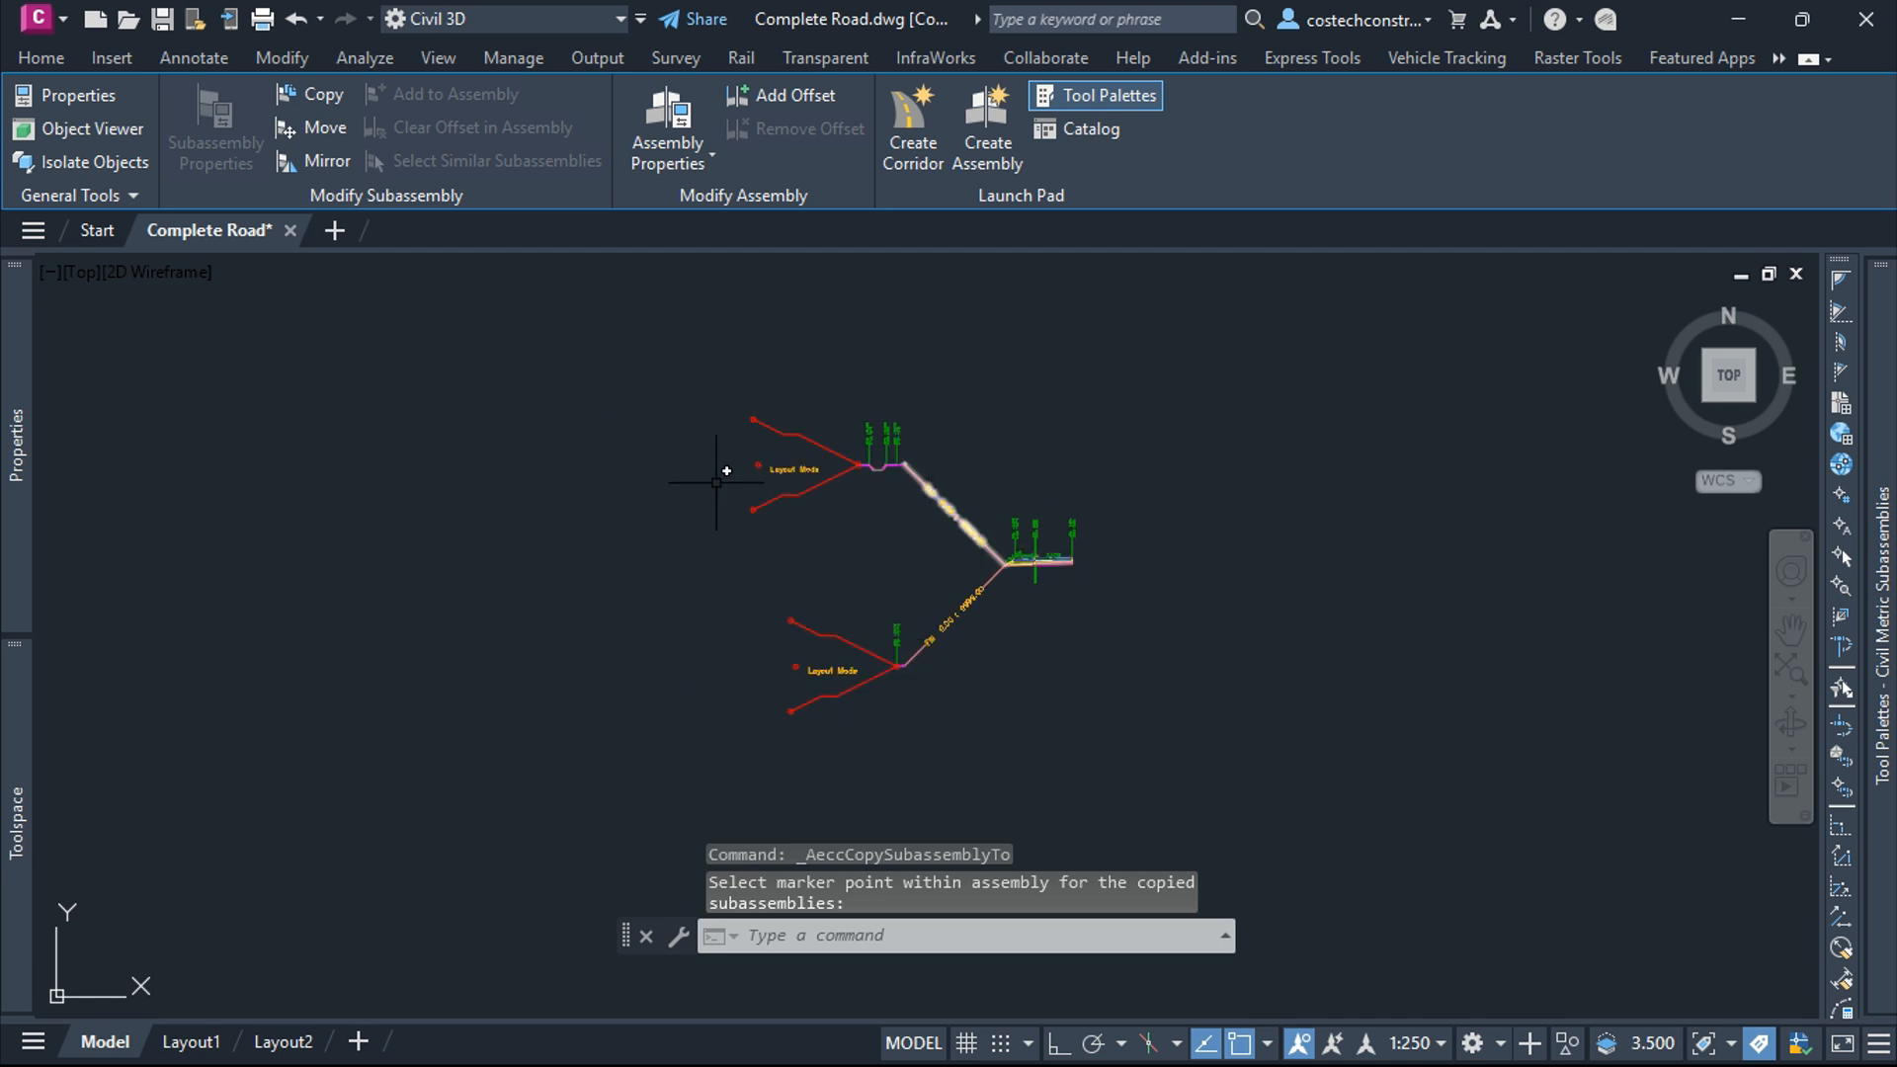
Create an assembly named RIGHT CURB ASSEMBLY and place its baseline beside LEFT CURB ASSEMBLY, below the Road 2 assembly
key(Escape)
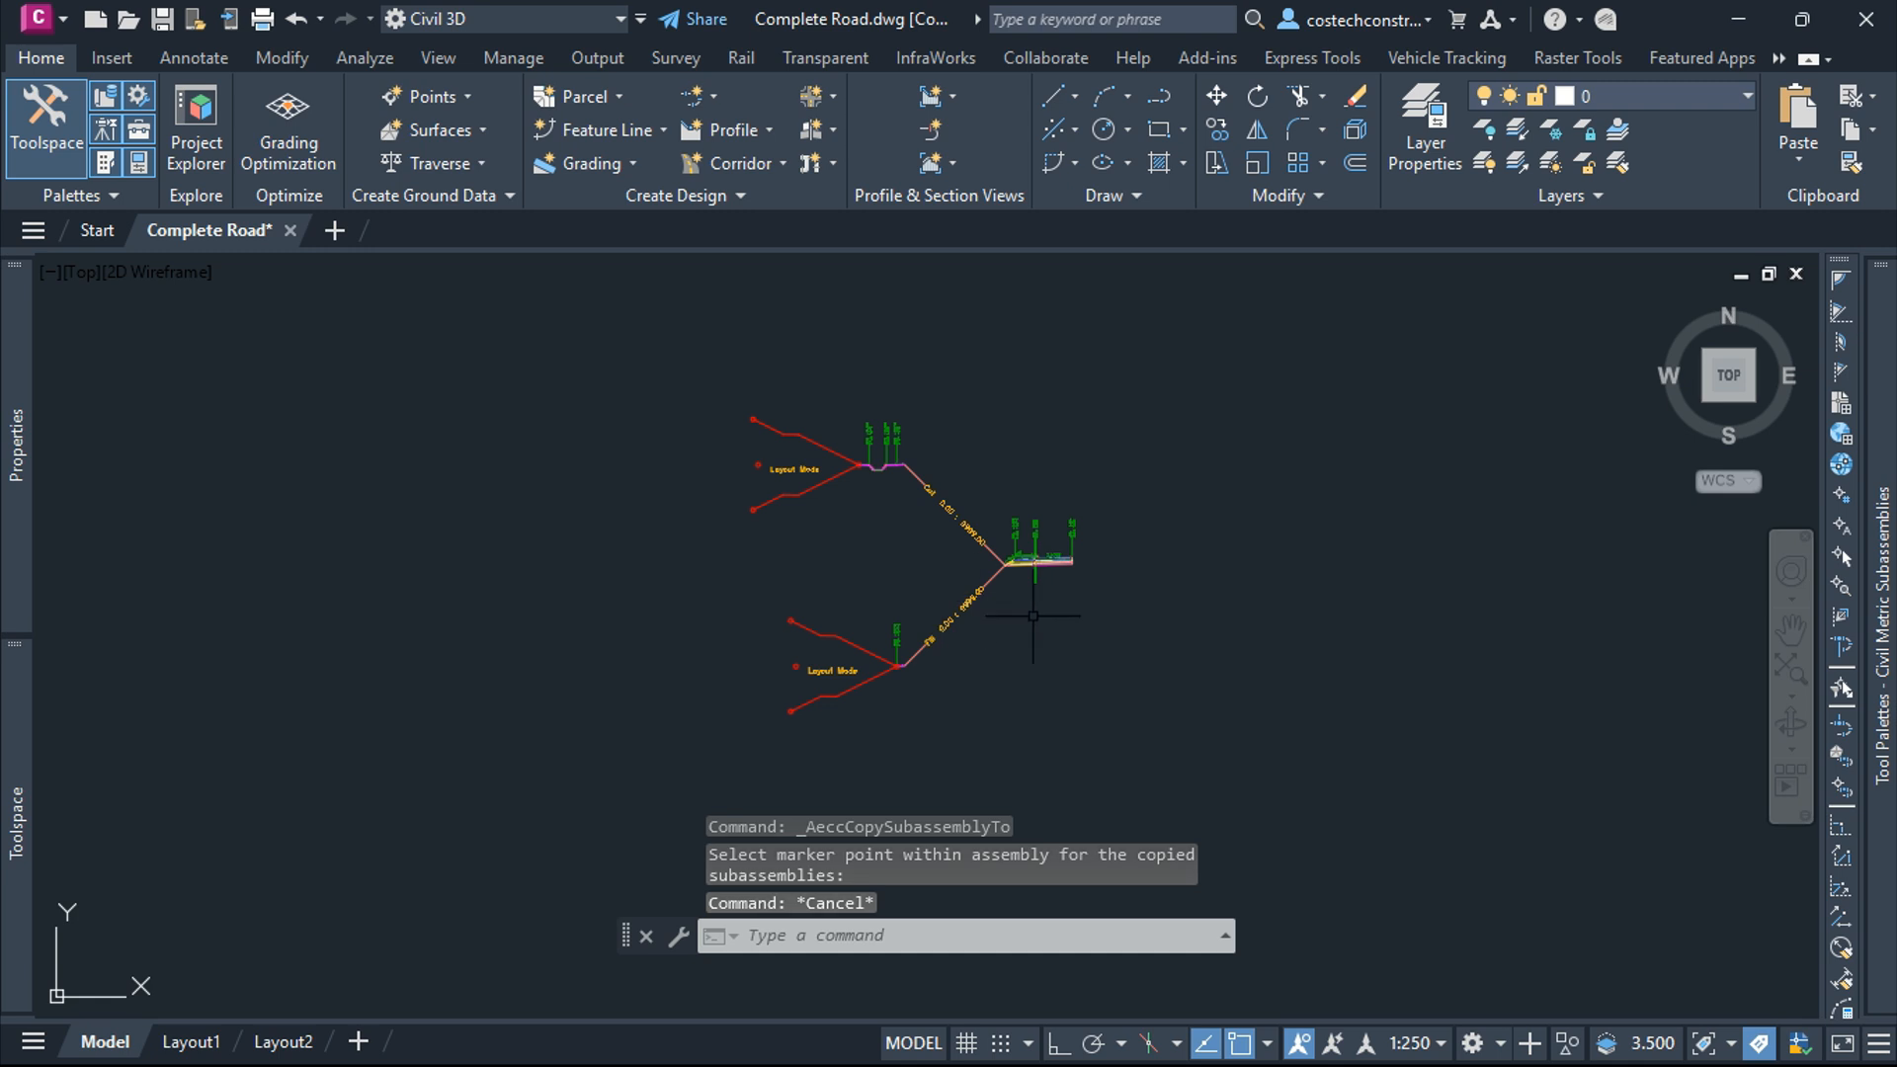
scroll(1033, 615, down, 4)
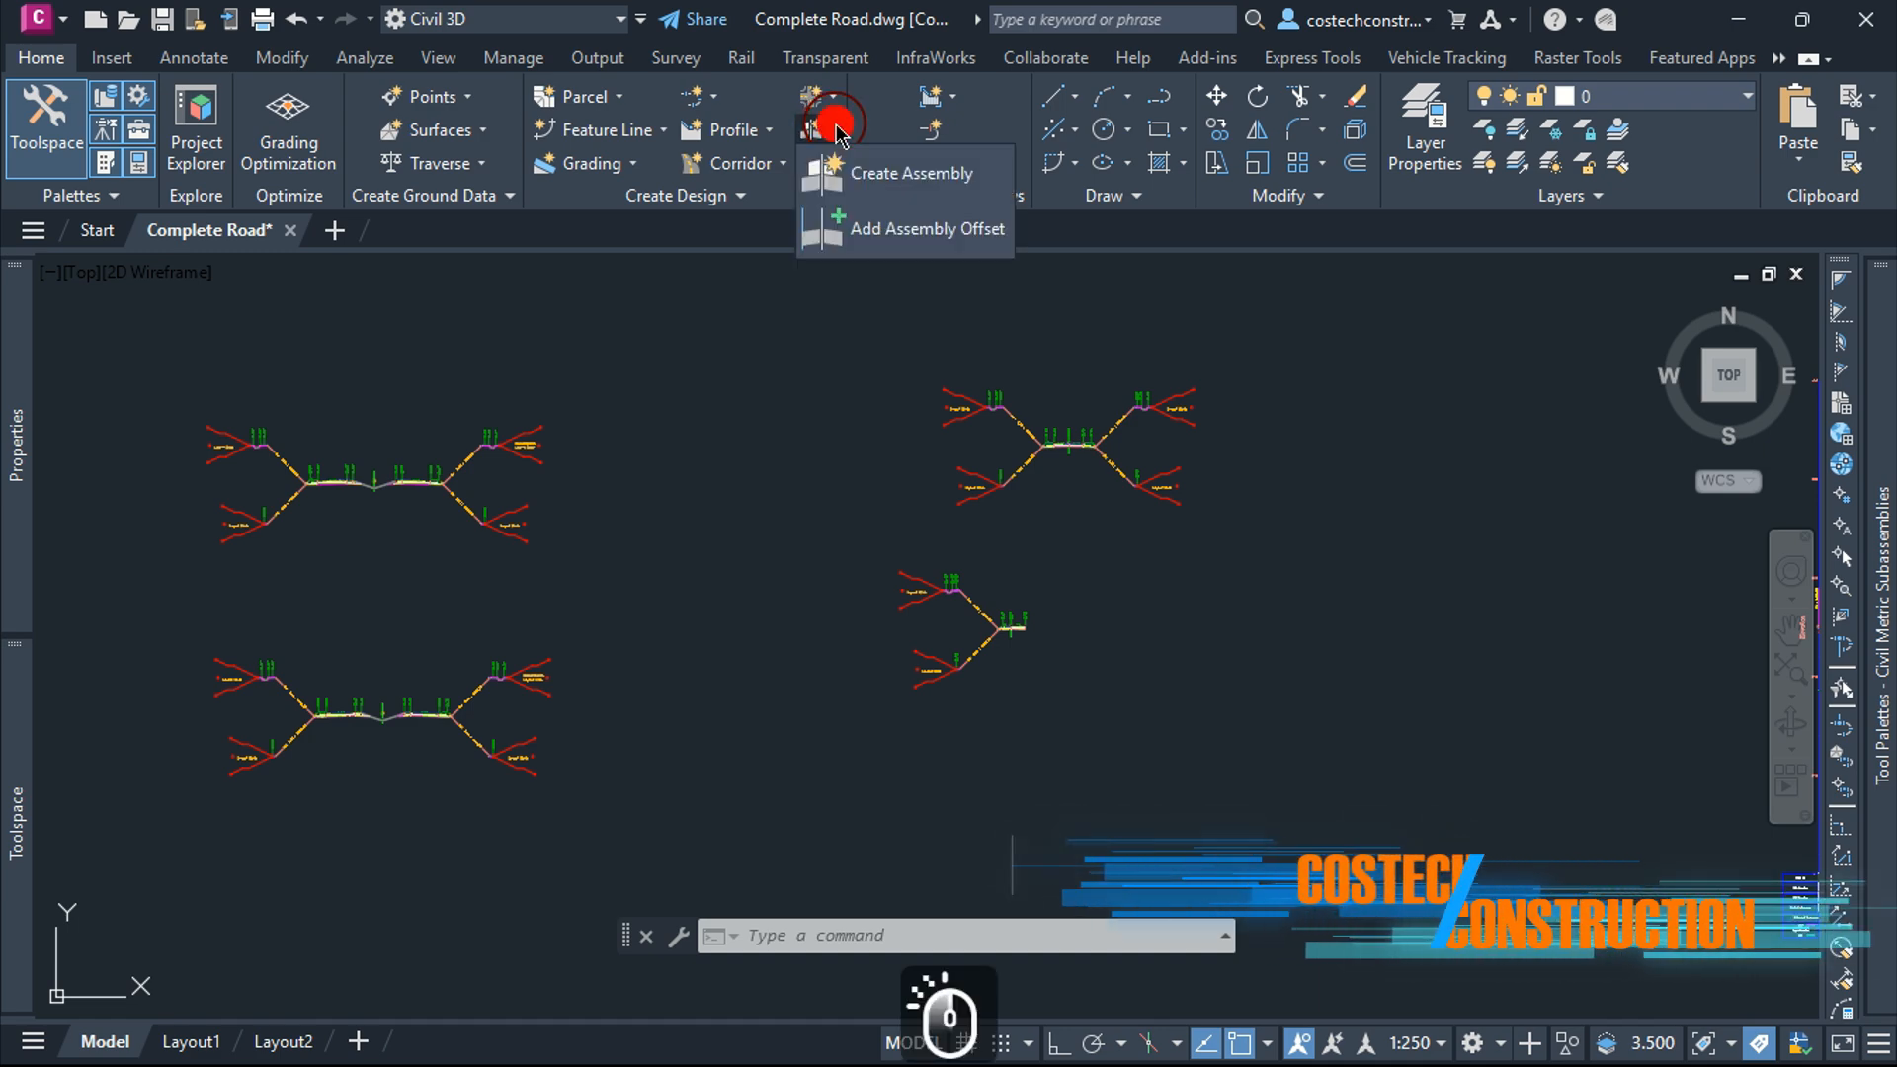
click(870, 172)
drag(823, 356, 724, 366)
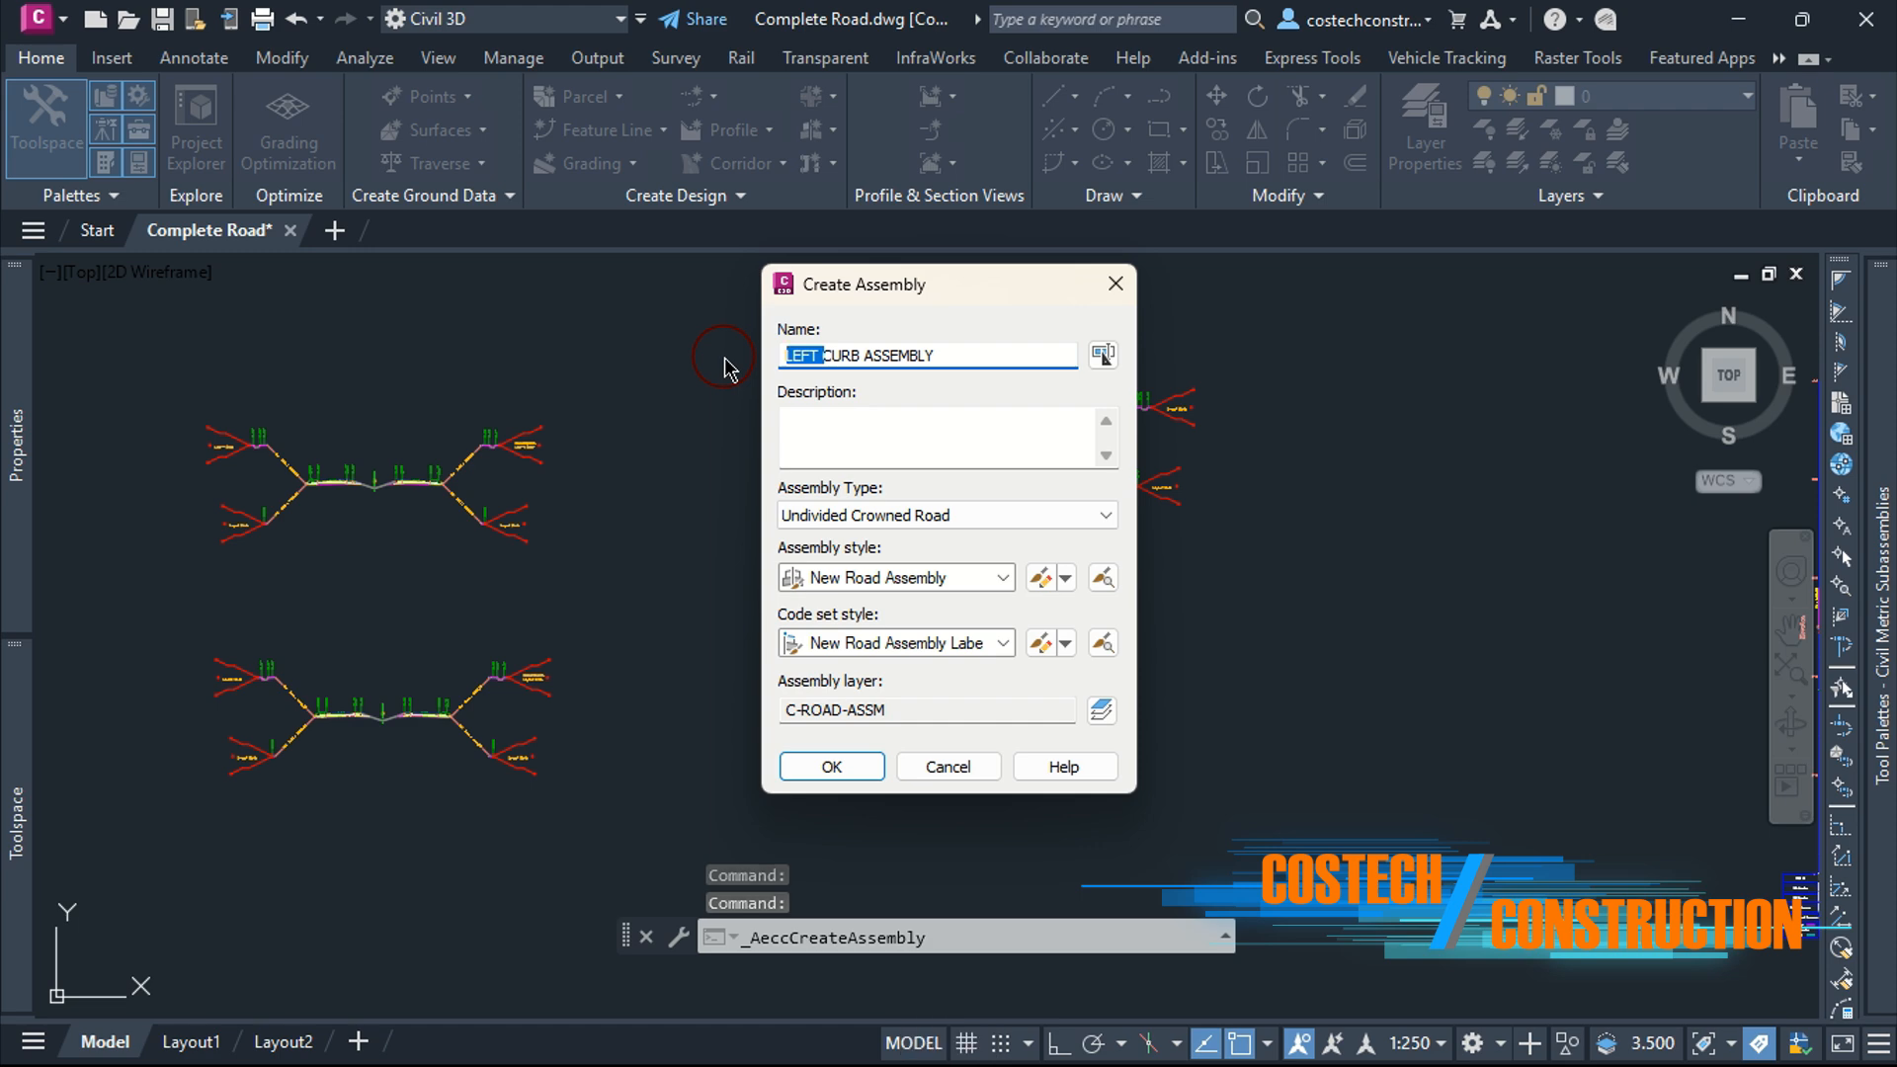
text(RIGHT)
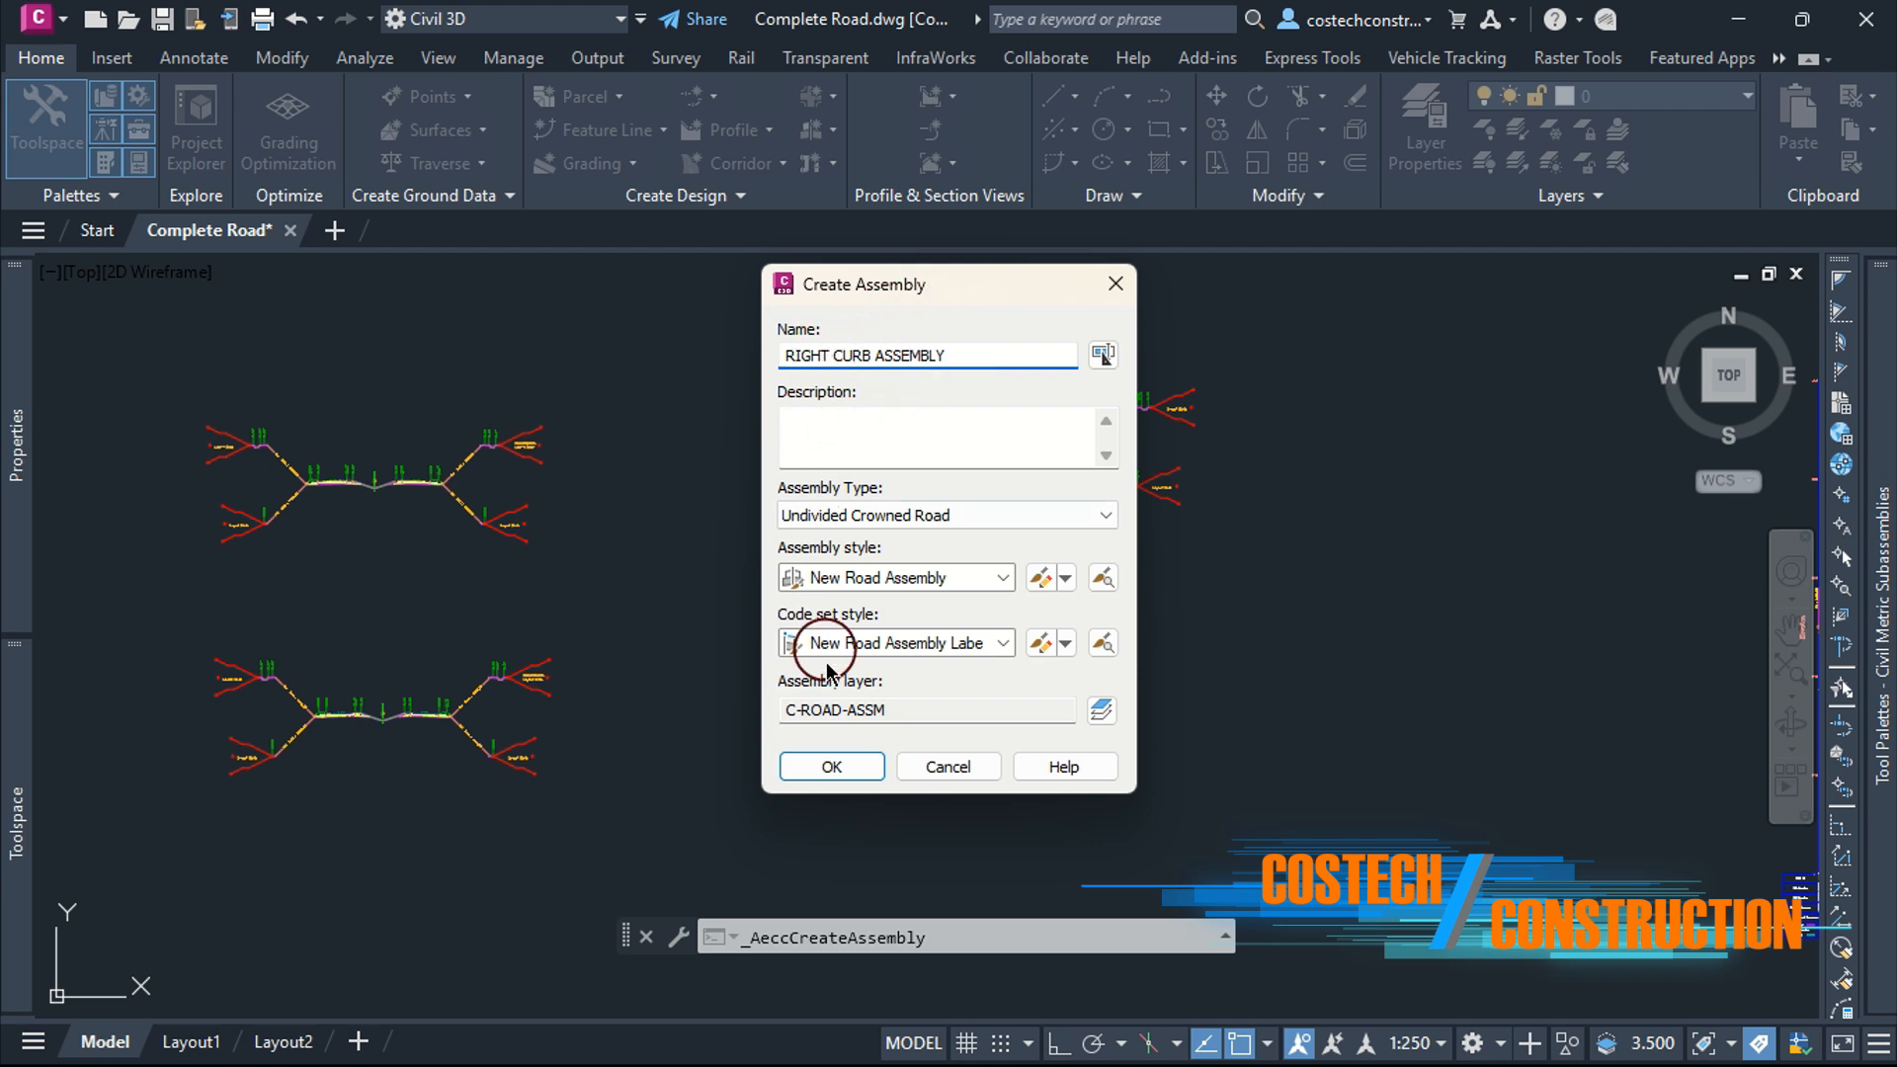
click(832, 767)
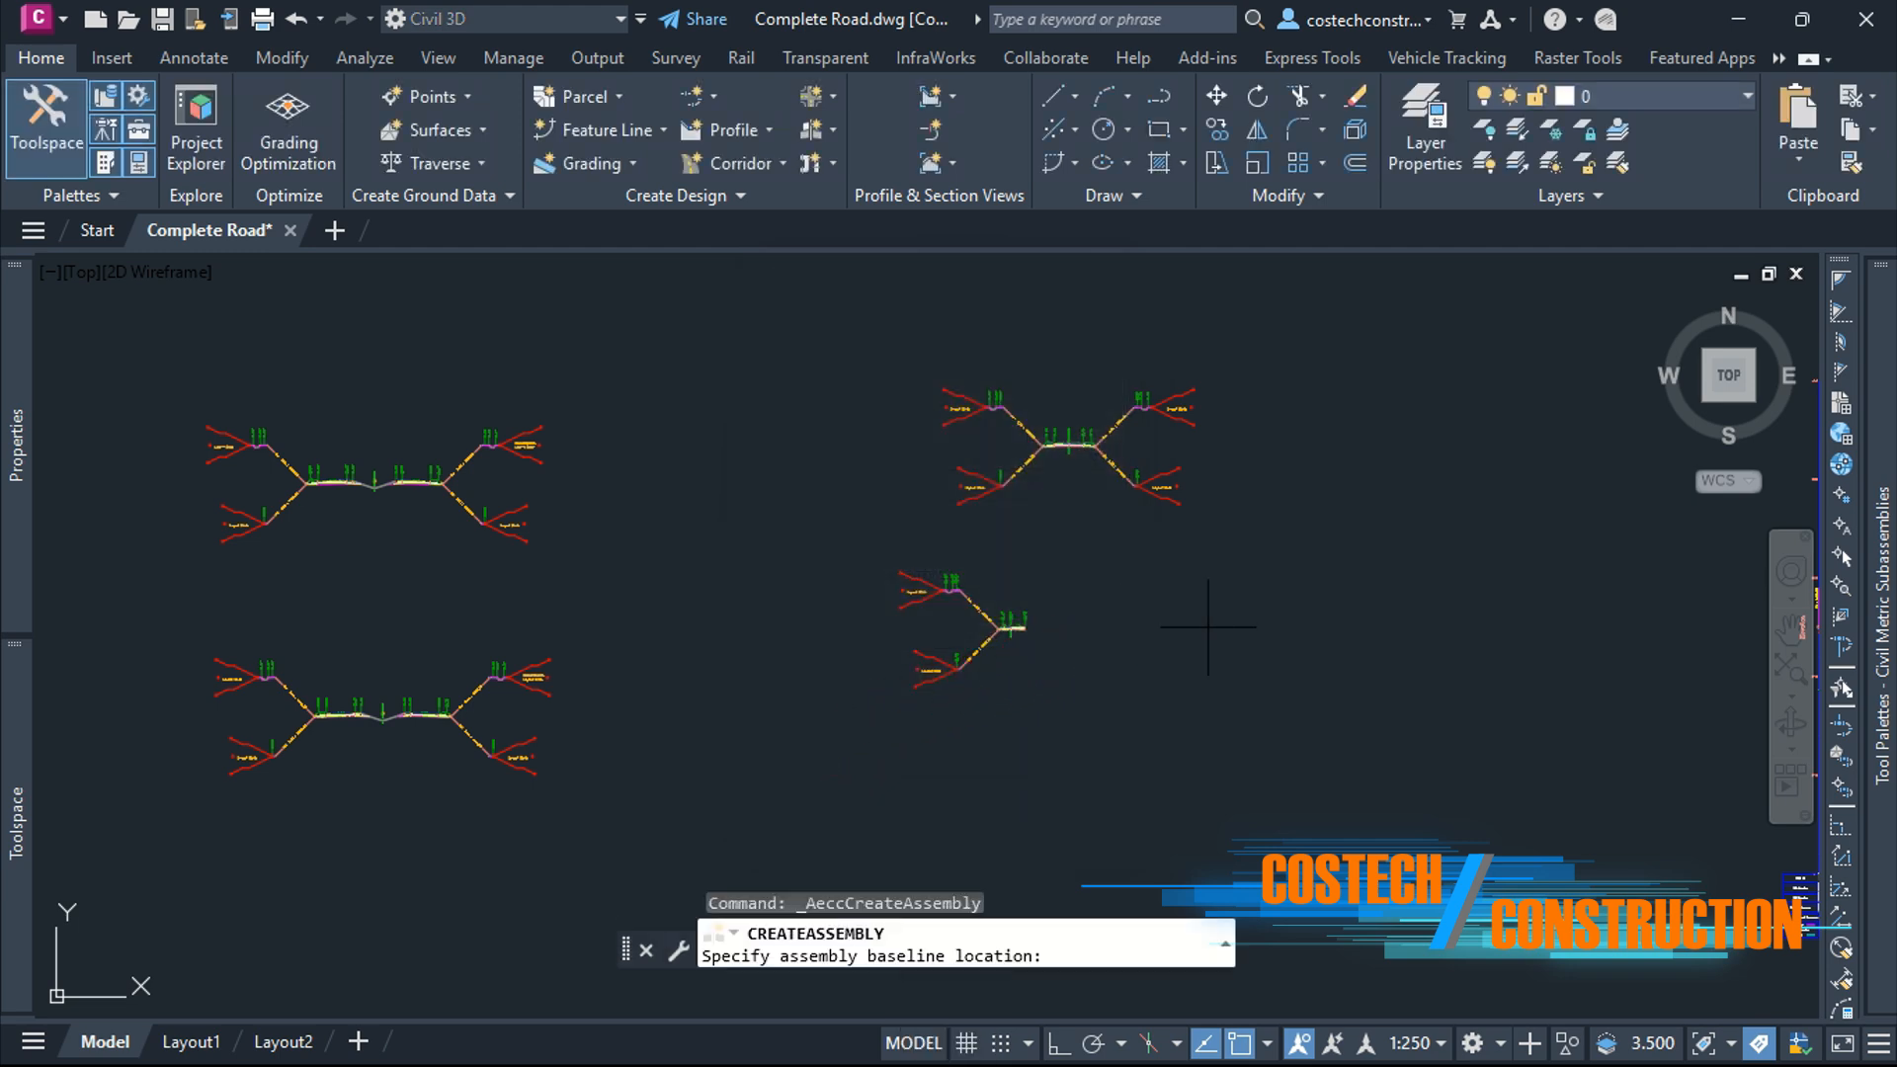
scroll(1185, 626, up, 5)
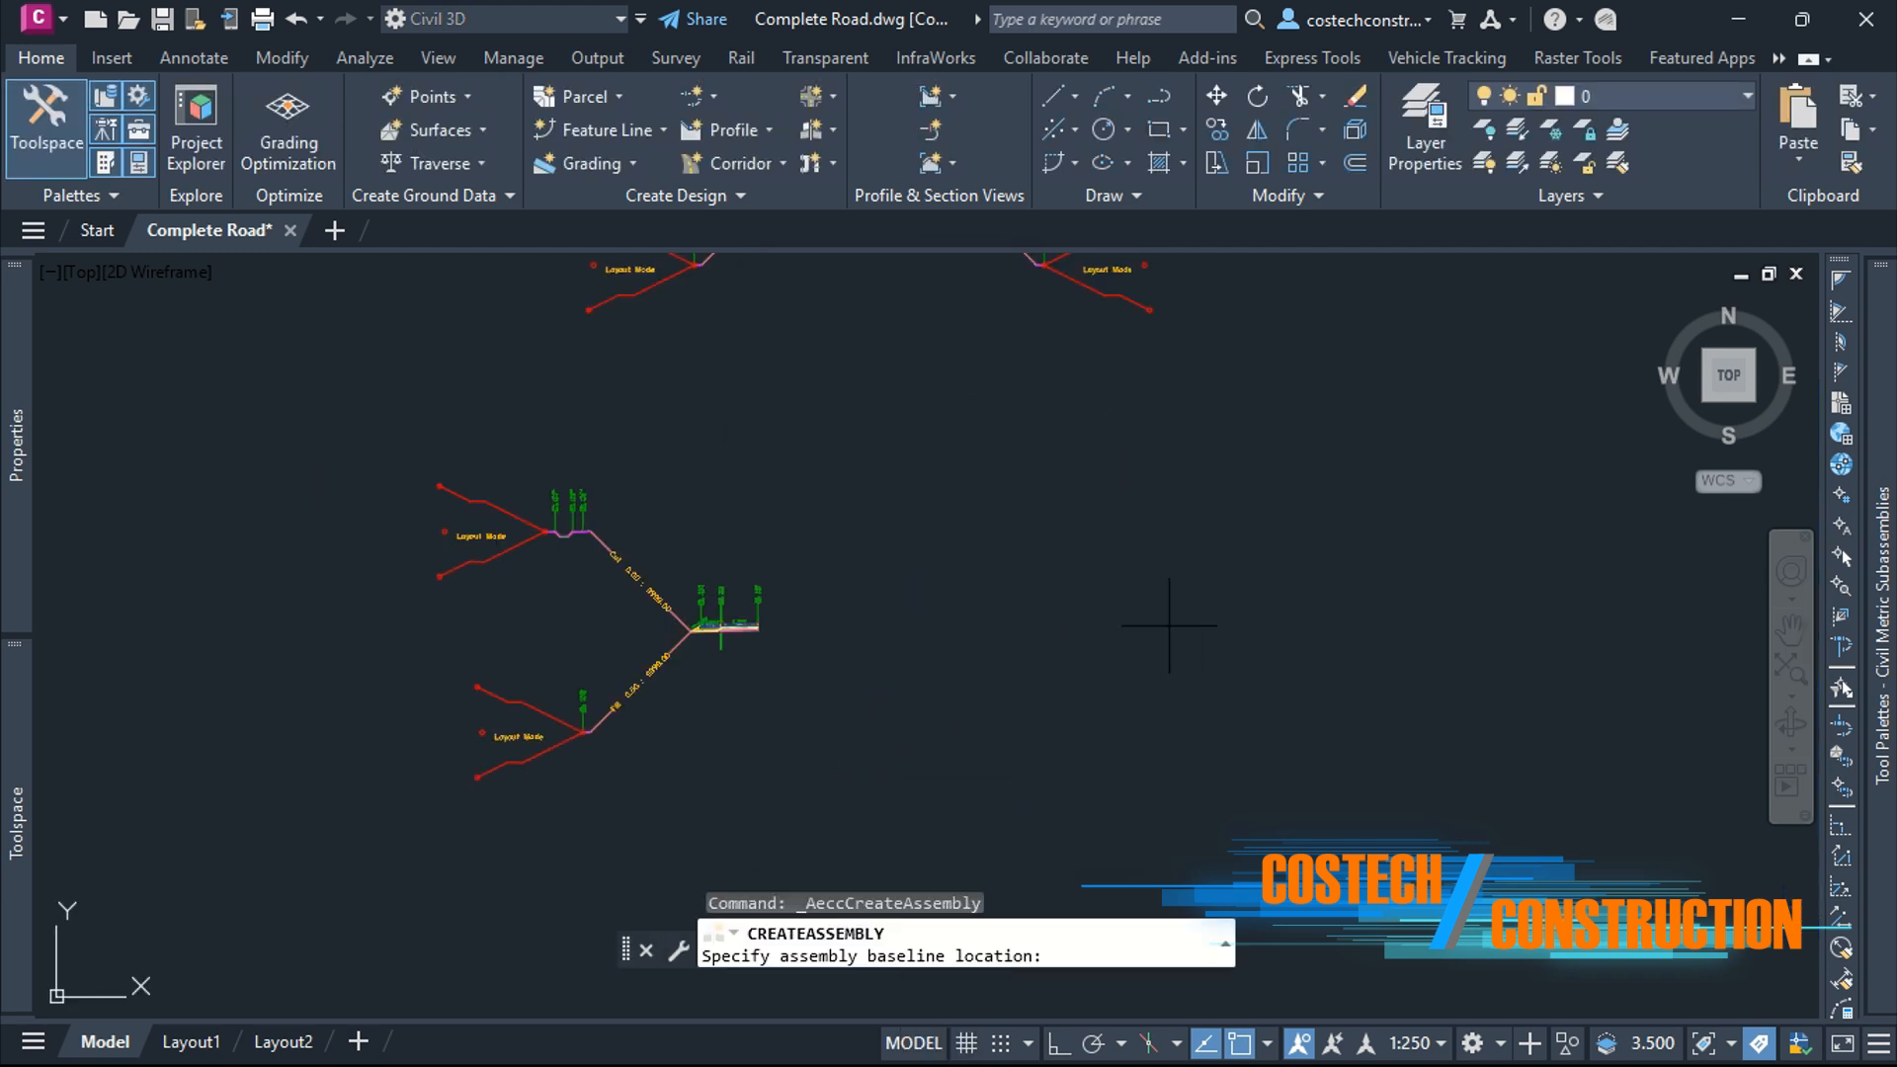
click(1008, 613)
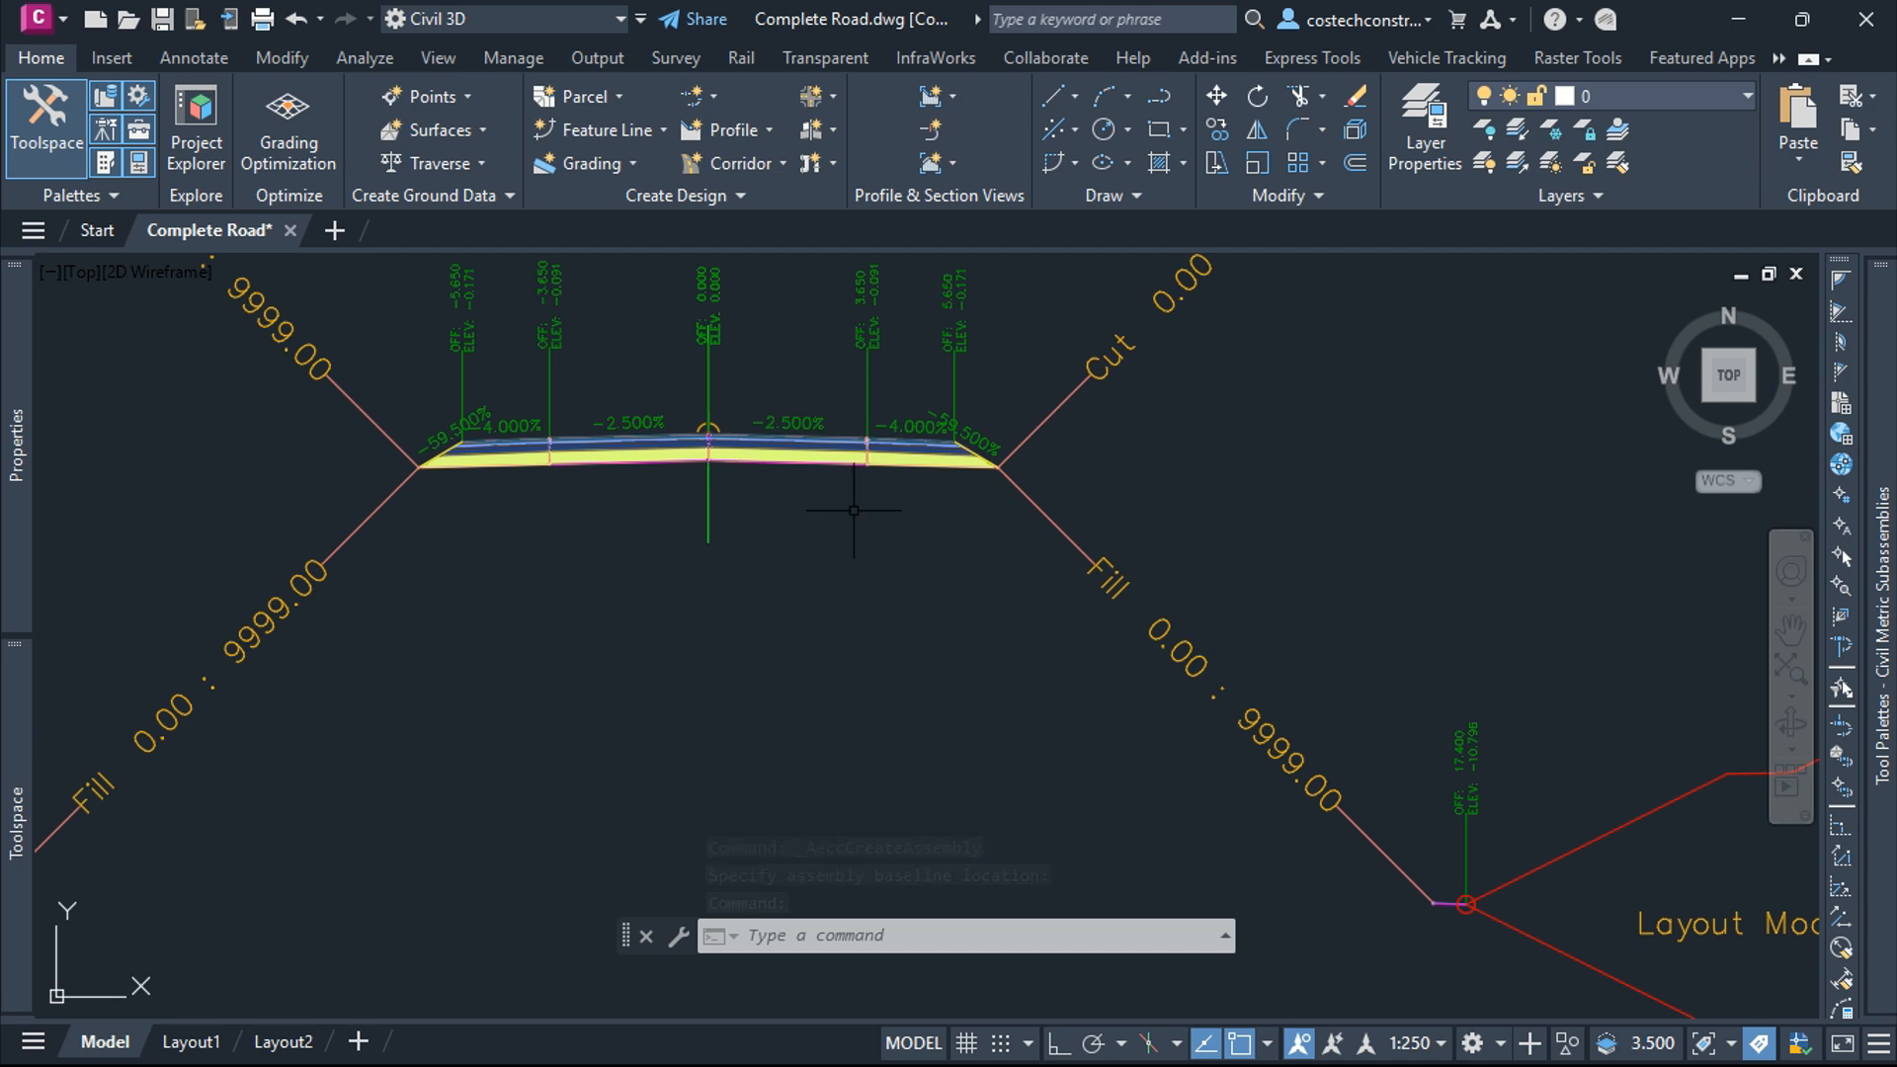
Copy the Road 2 assembly's right shoulder with its cut and fill daylight subassemblies to the baseline of RIGHT CURB ASSEMBLY
scroll(875, 431, up, 4)
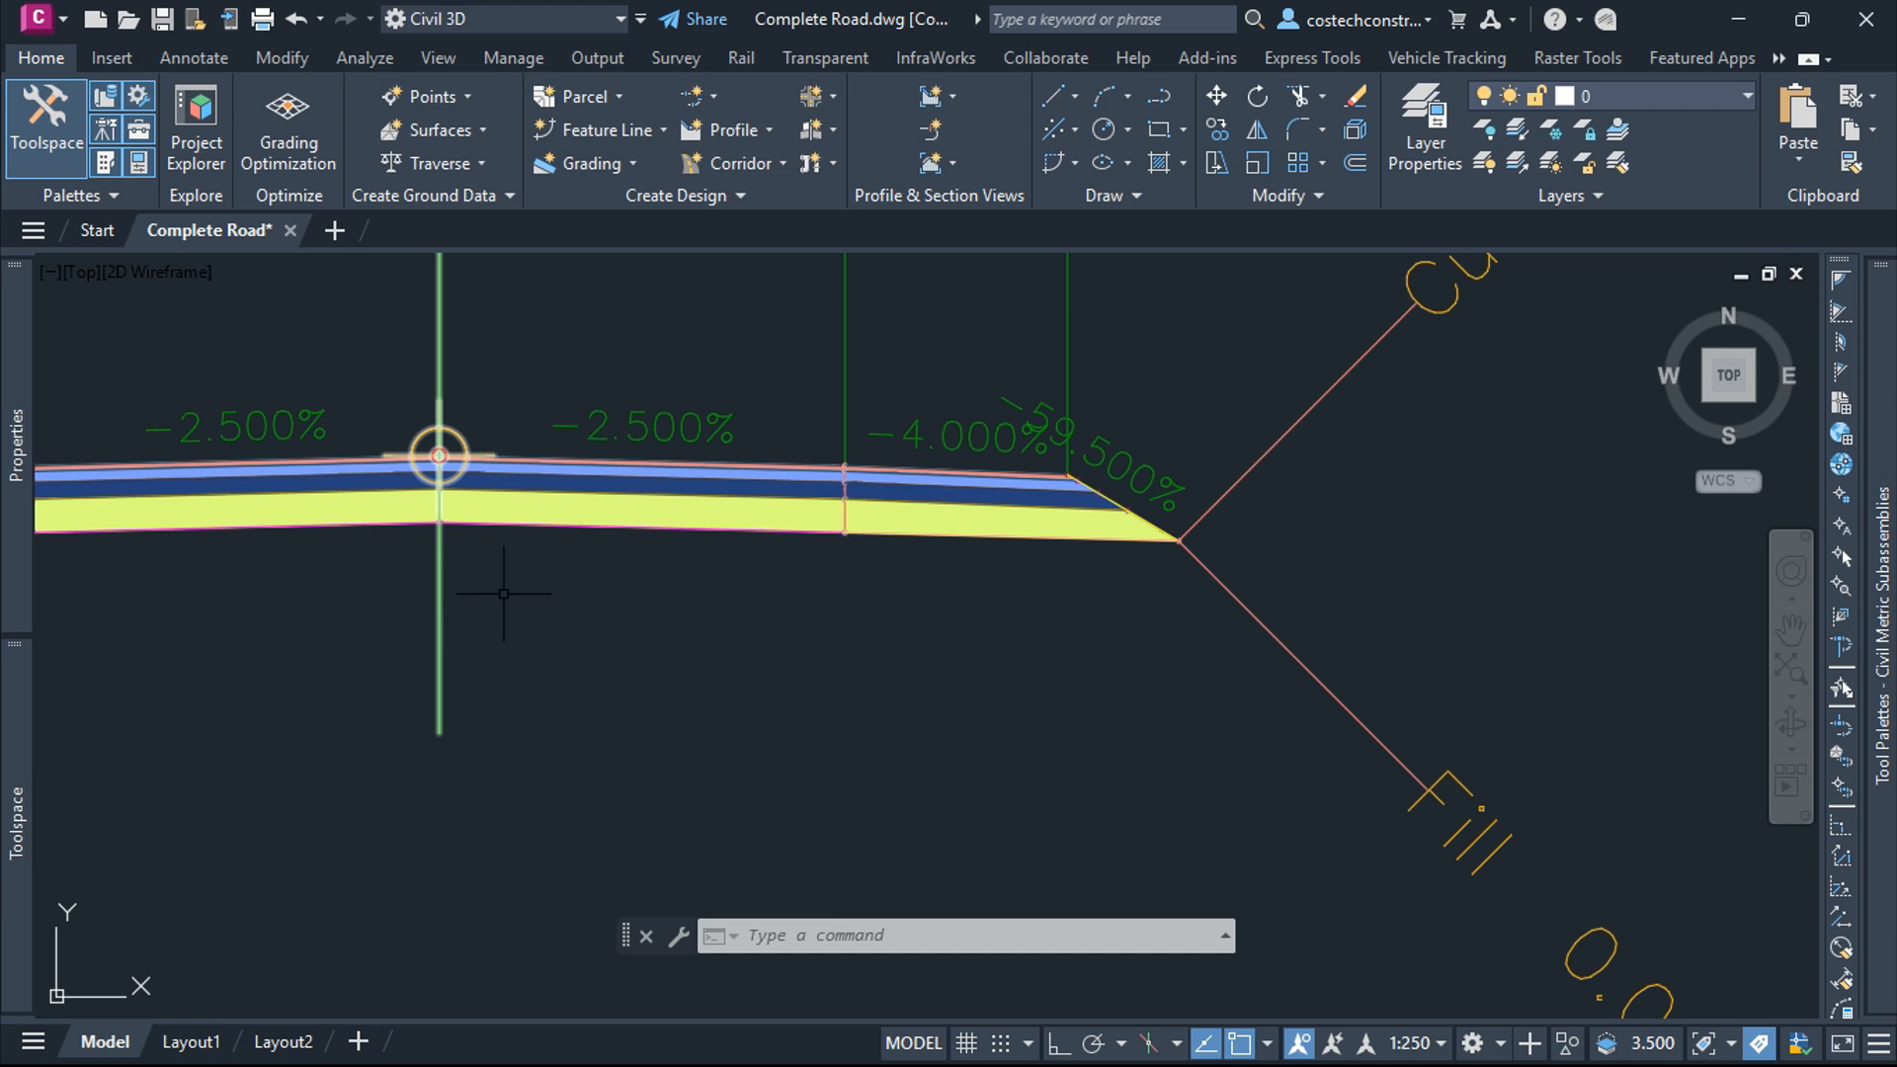
click(846, 473)
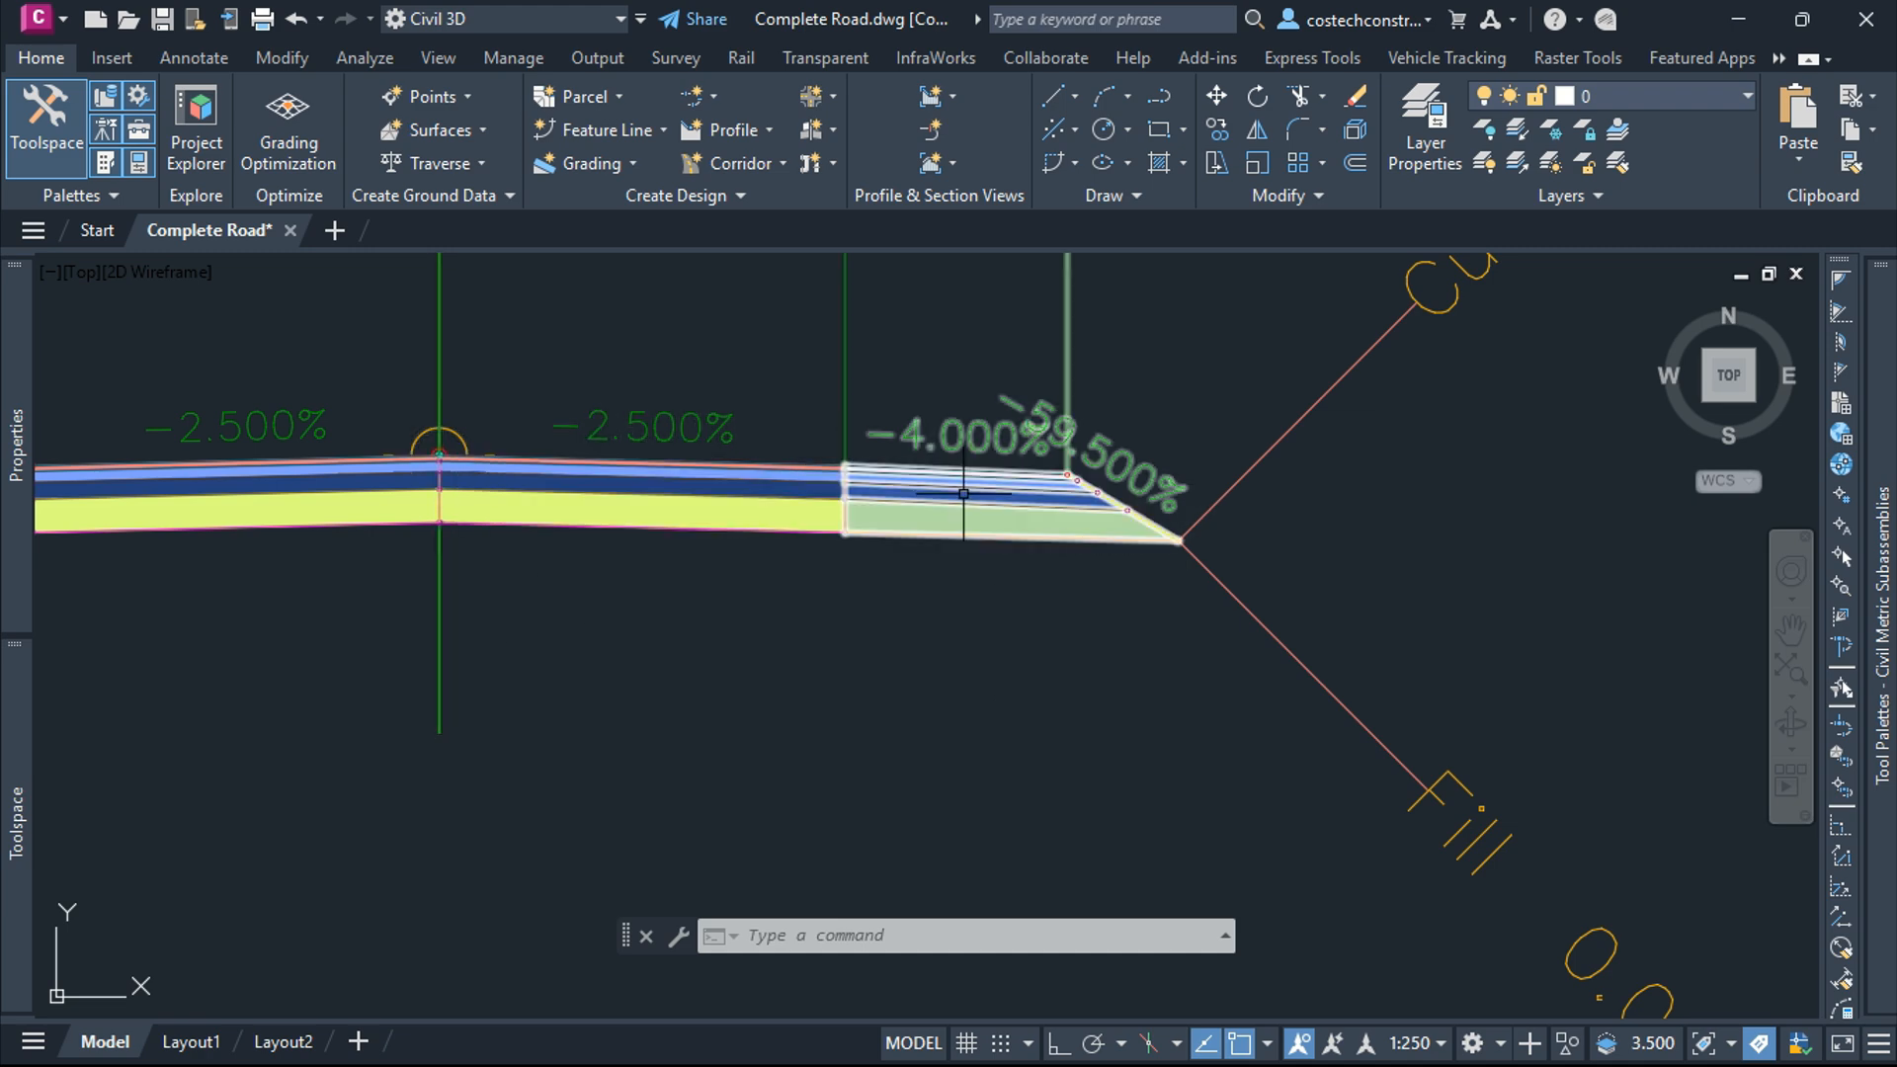
scroll(1006, 499, down, 4)
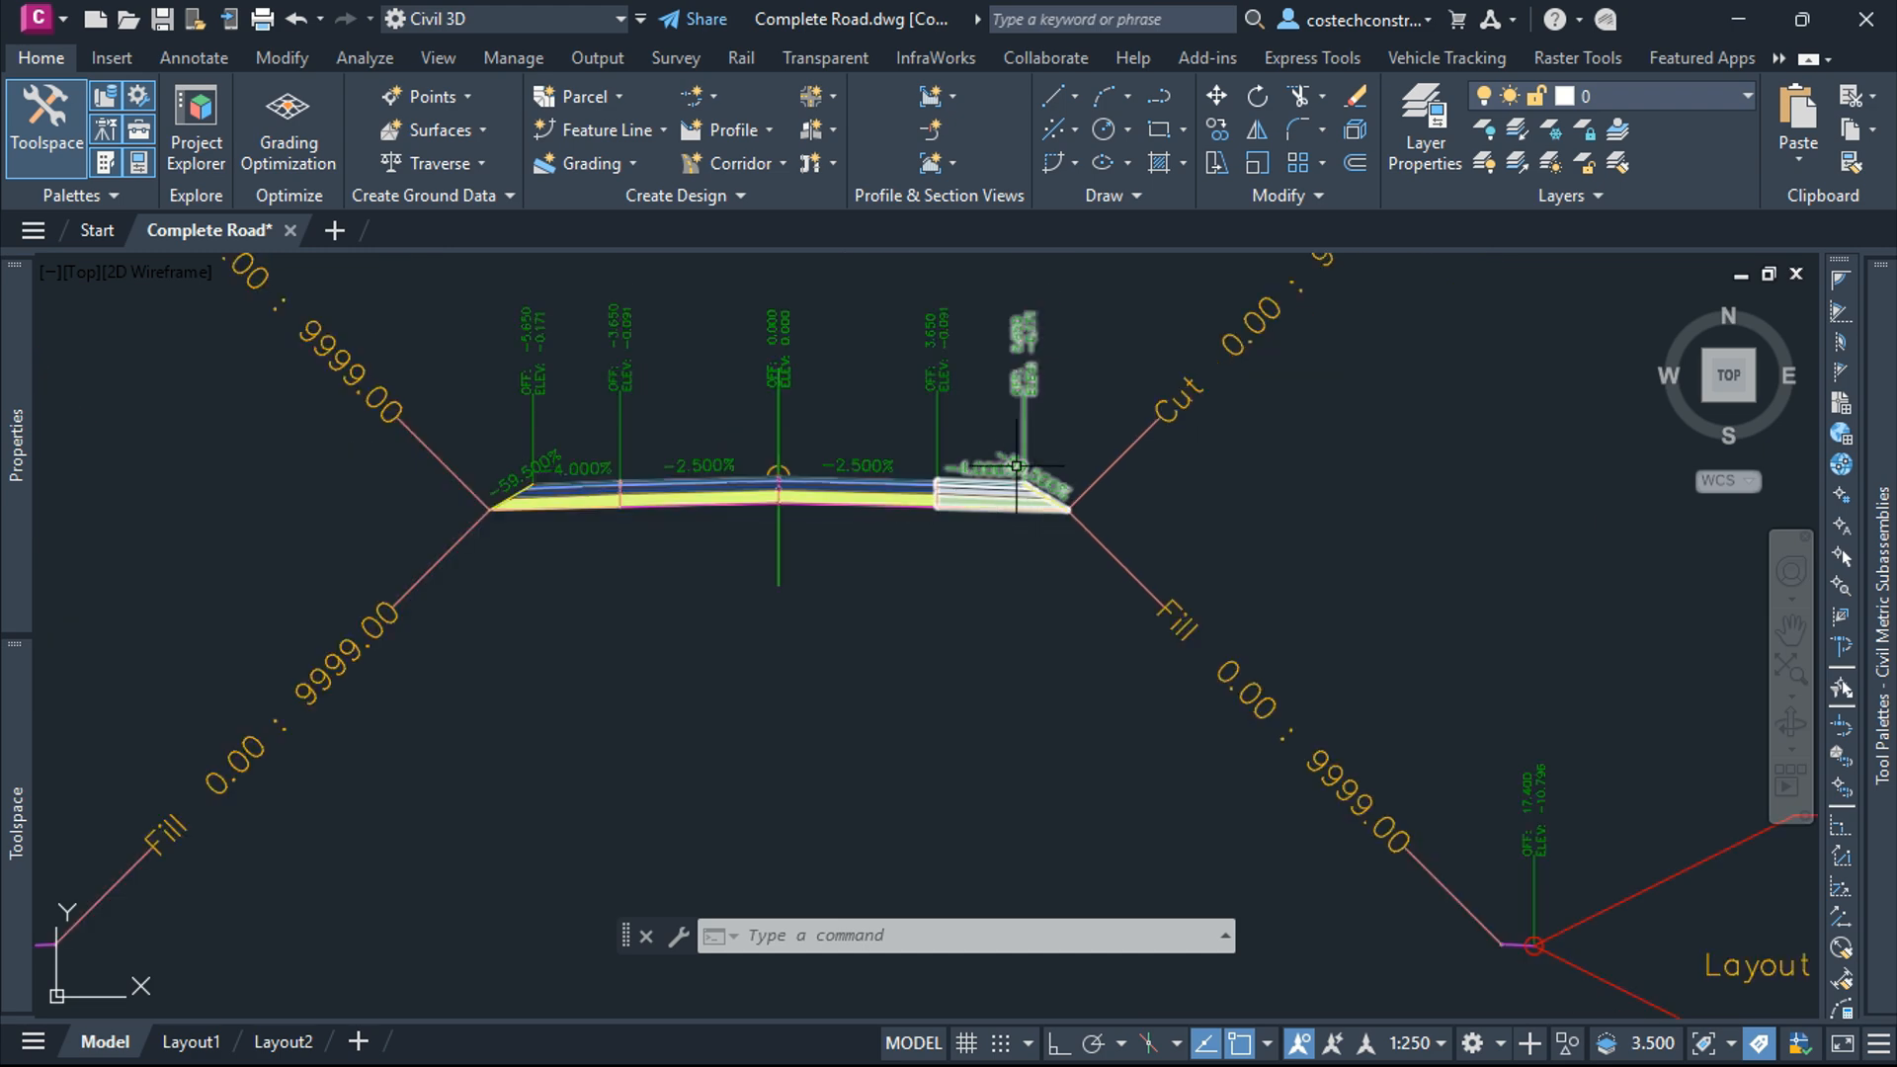
scroll(1015, 465, down, 4)
click(1346, 677)
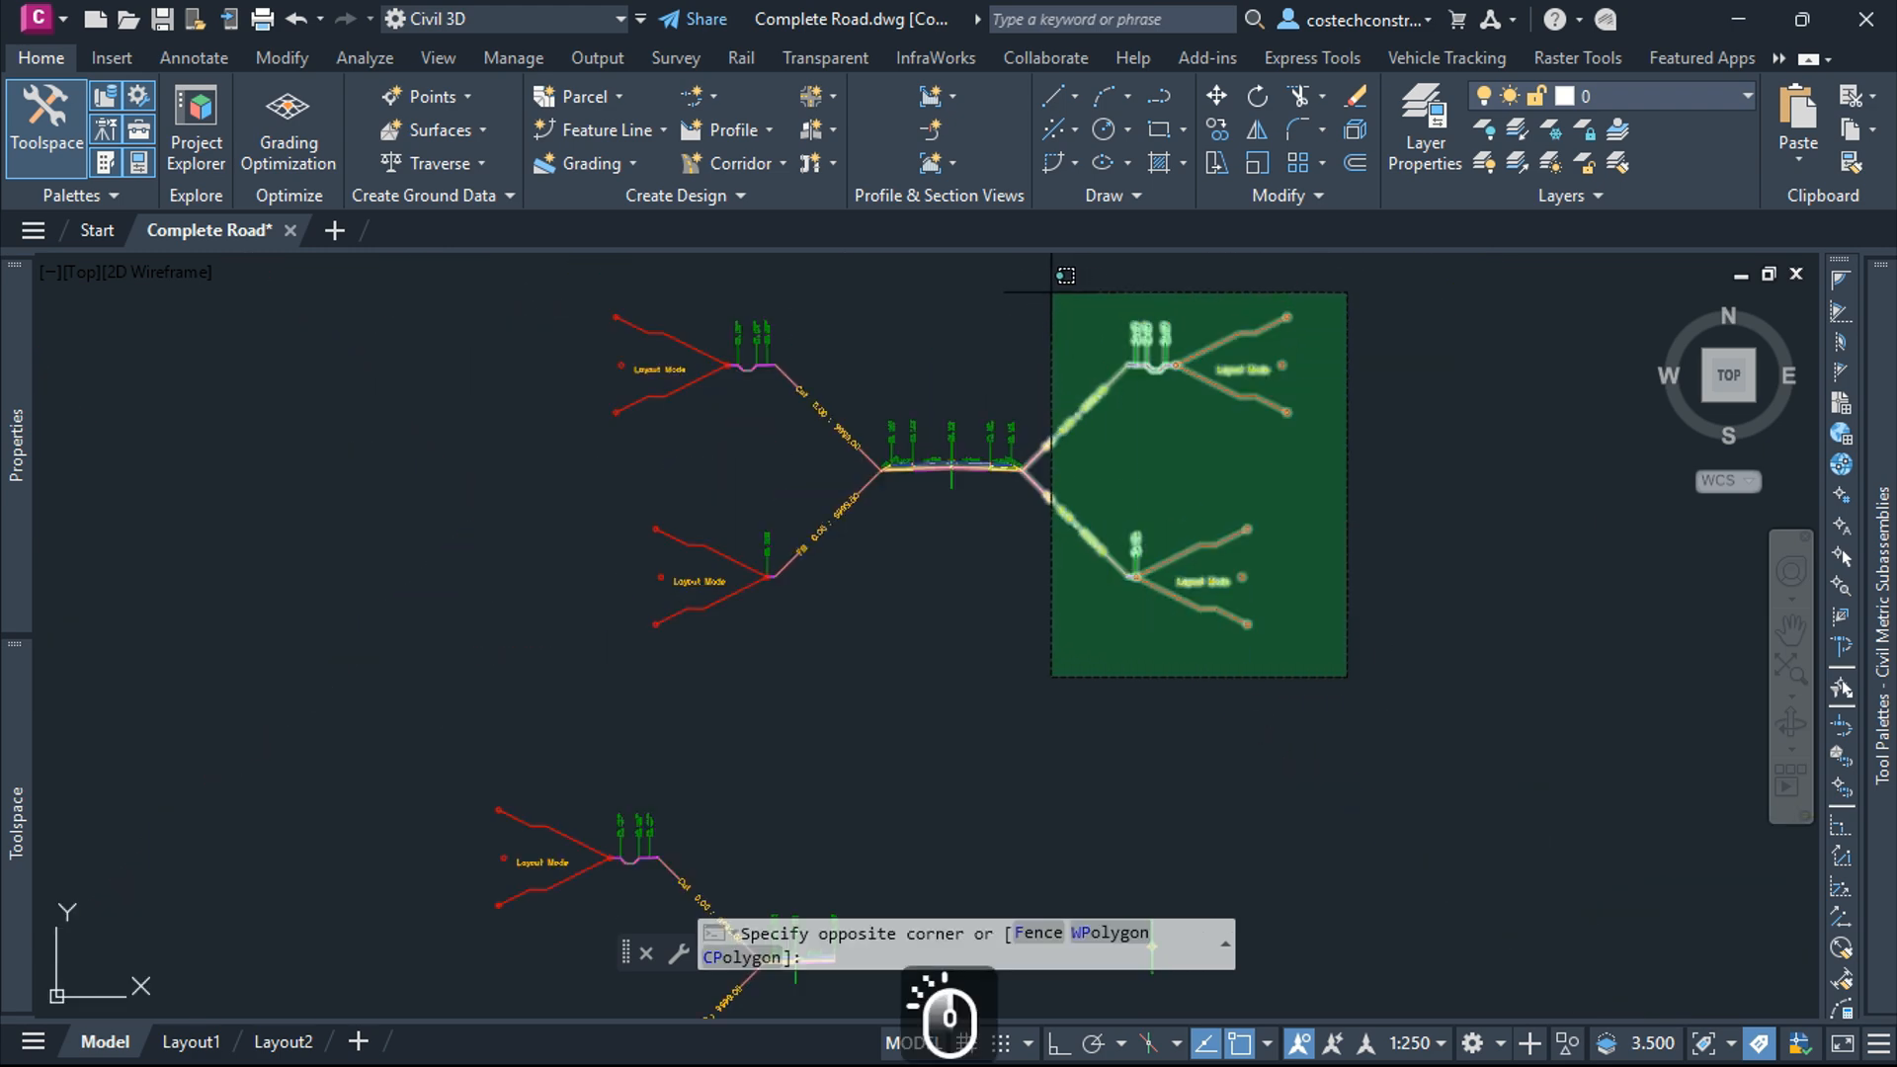
click(1014, 261)
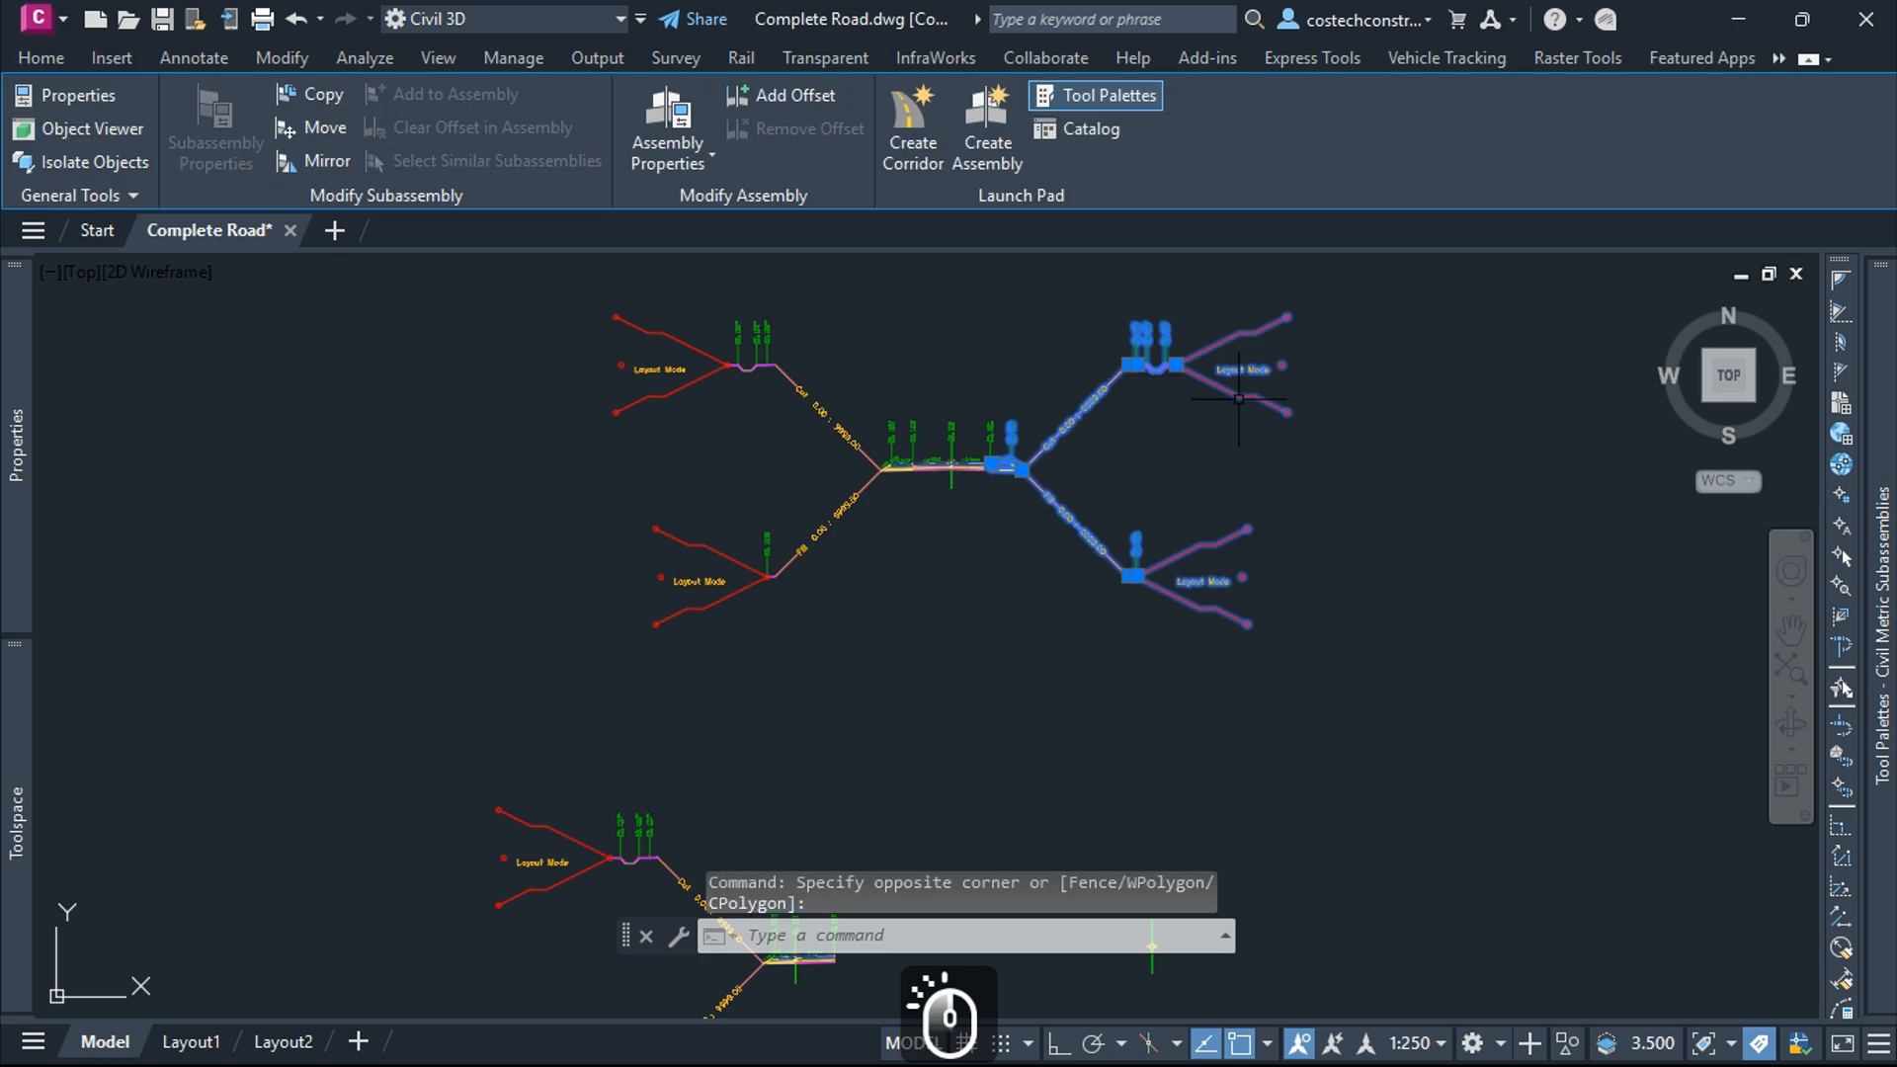
click(326, 99)
scroll(948, 459, down, 5)
scroll(951, 425, up, 3)
scroll(951, 421, up, 8)
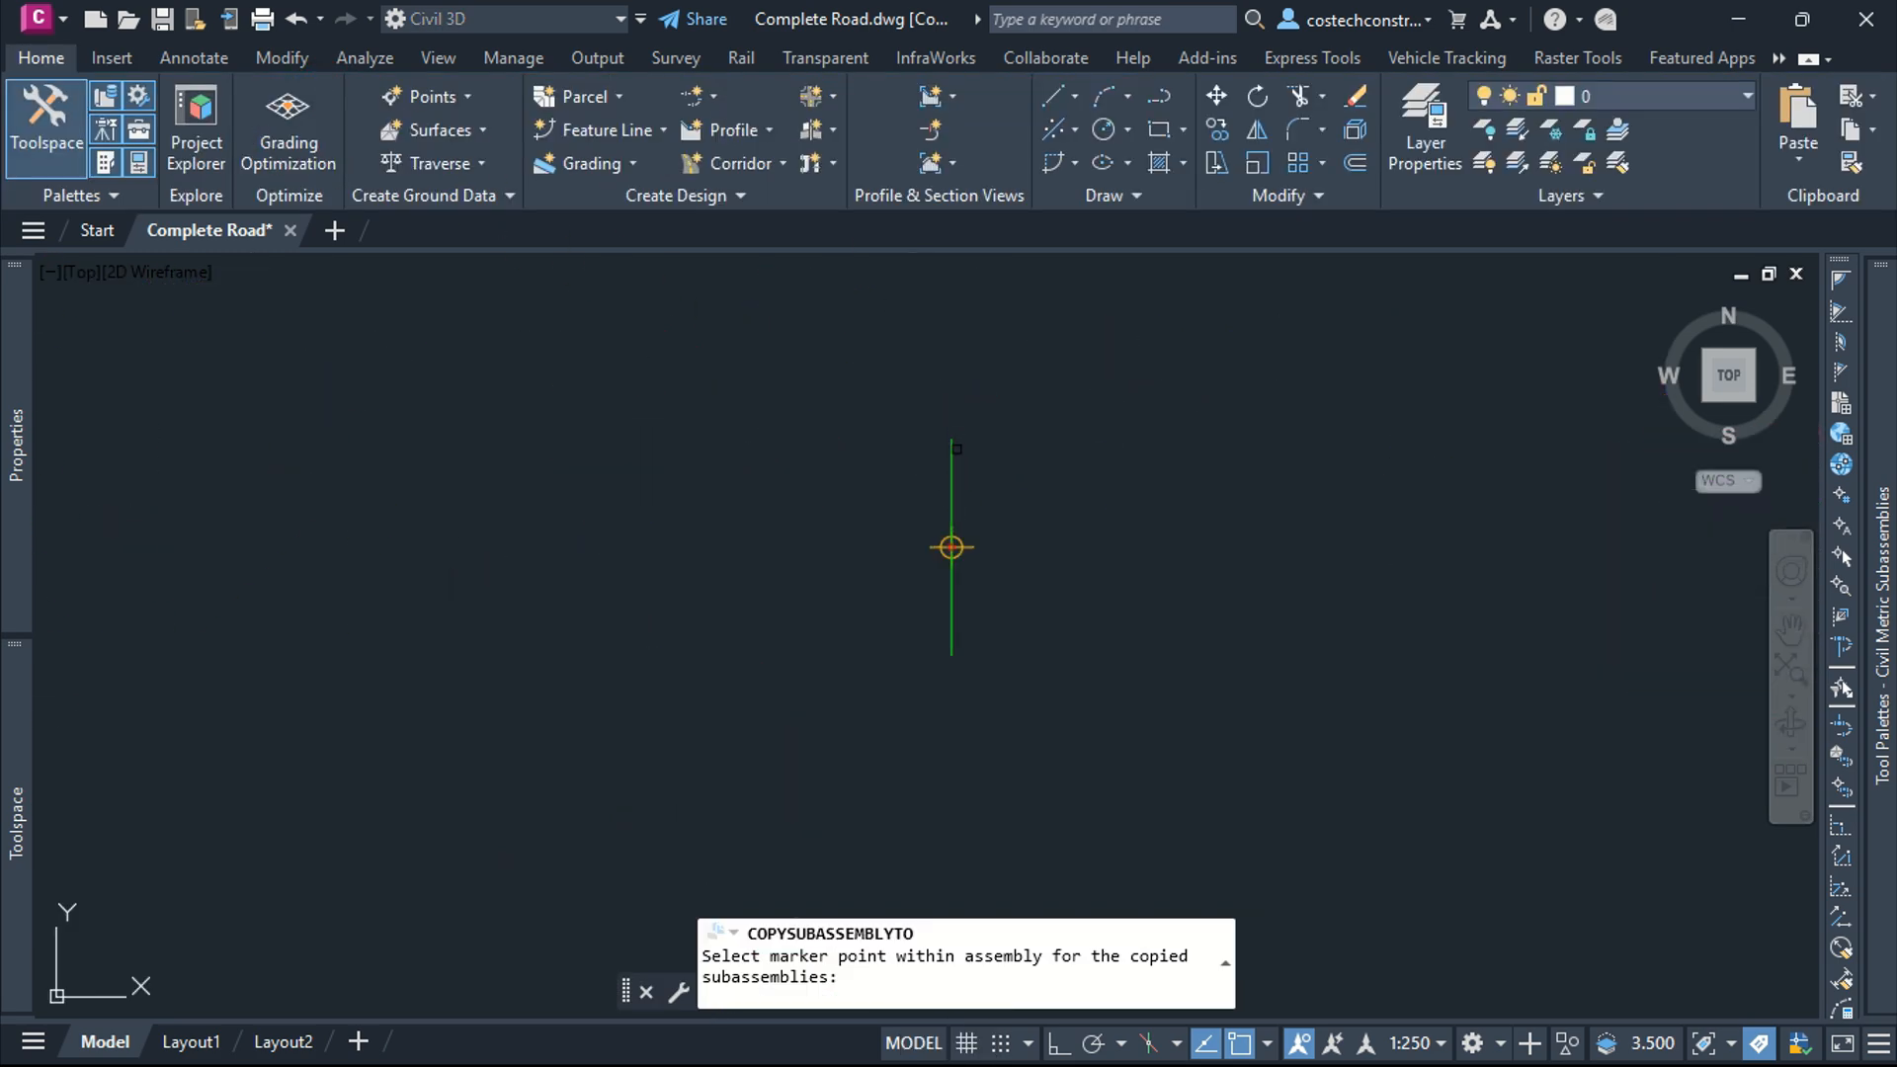
click(954, 455)
scroll(988, 465, down, 8)
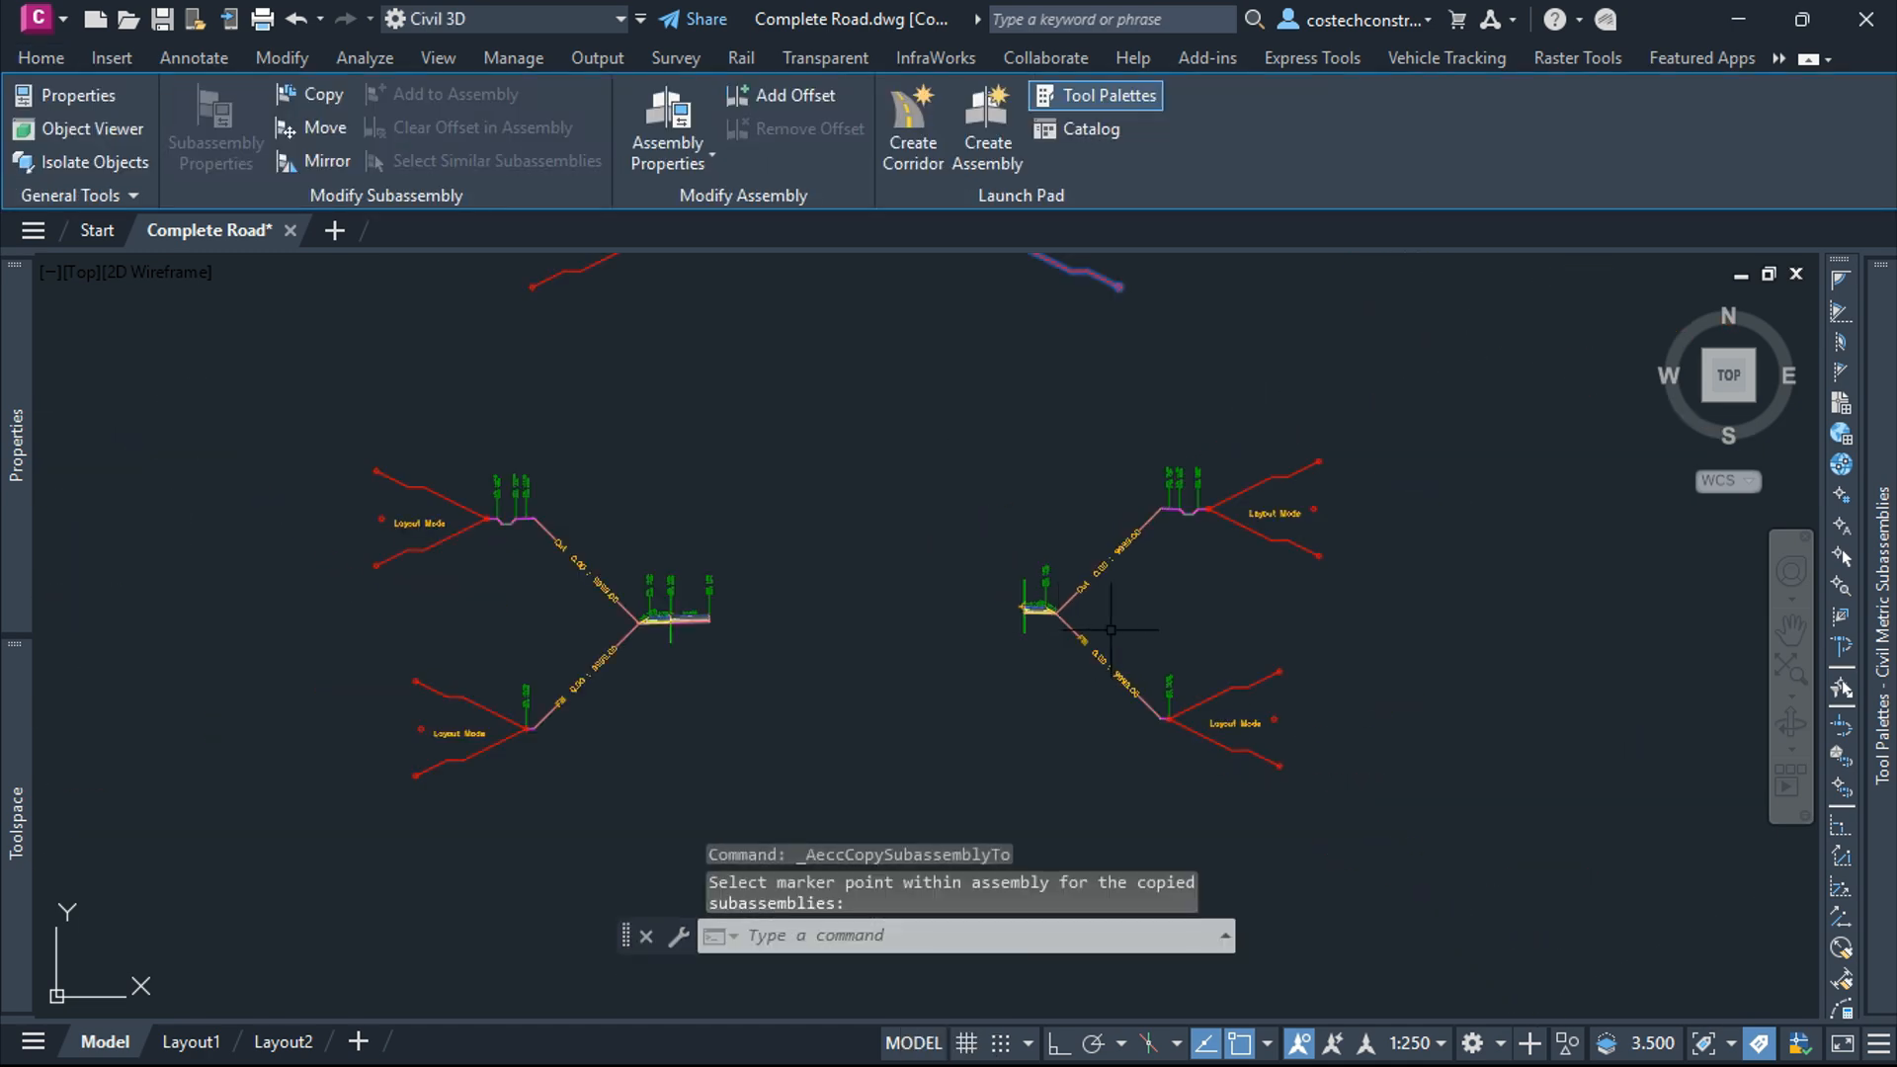
key(Escape)
Copy the Road 2 assembly's left lane subassembly to the baseline marker of RIGHT CURB ASSEMBLY
scroll(961, 461, up, 8)
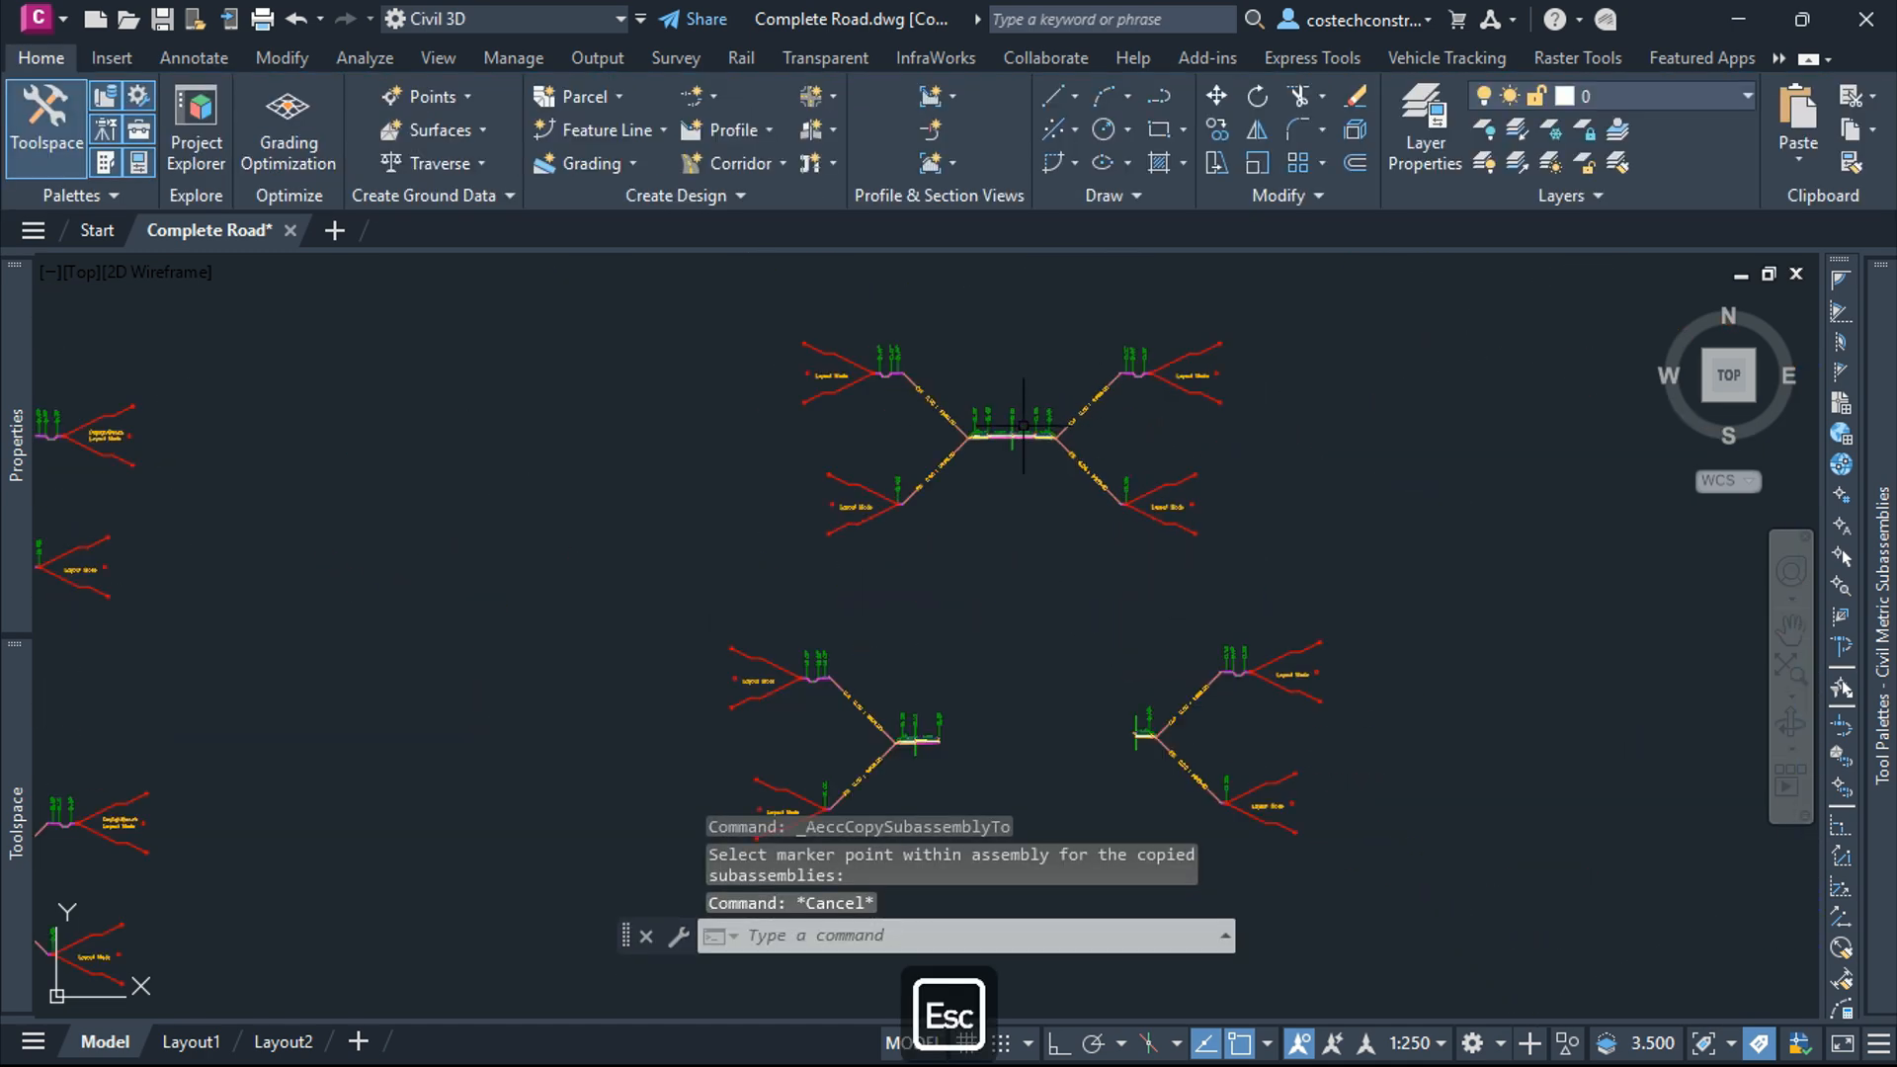
click(962, 461)
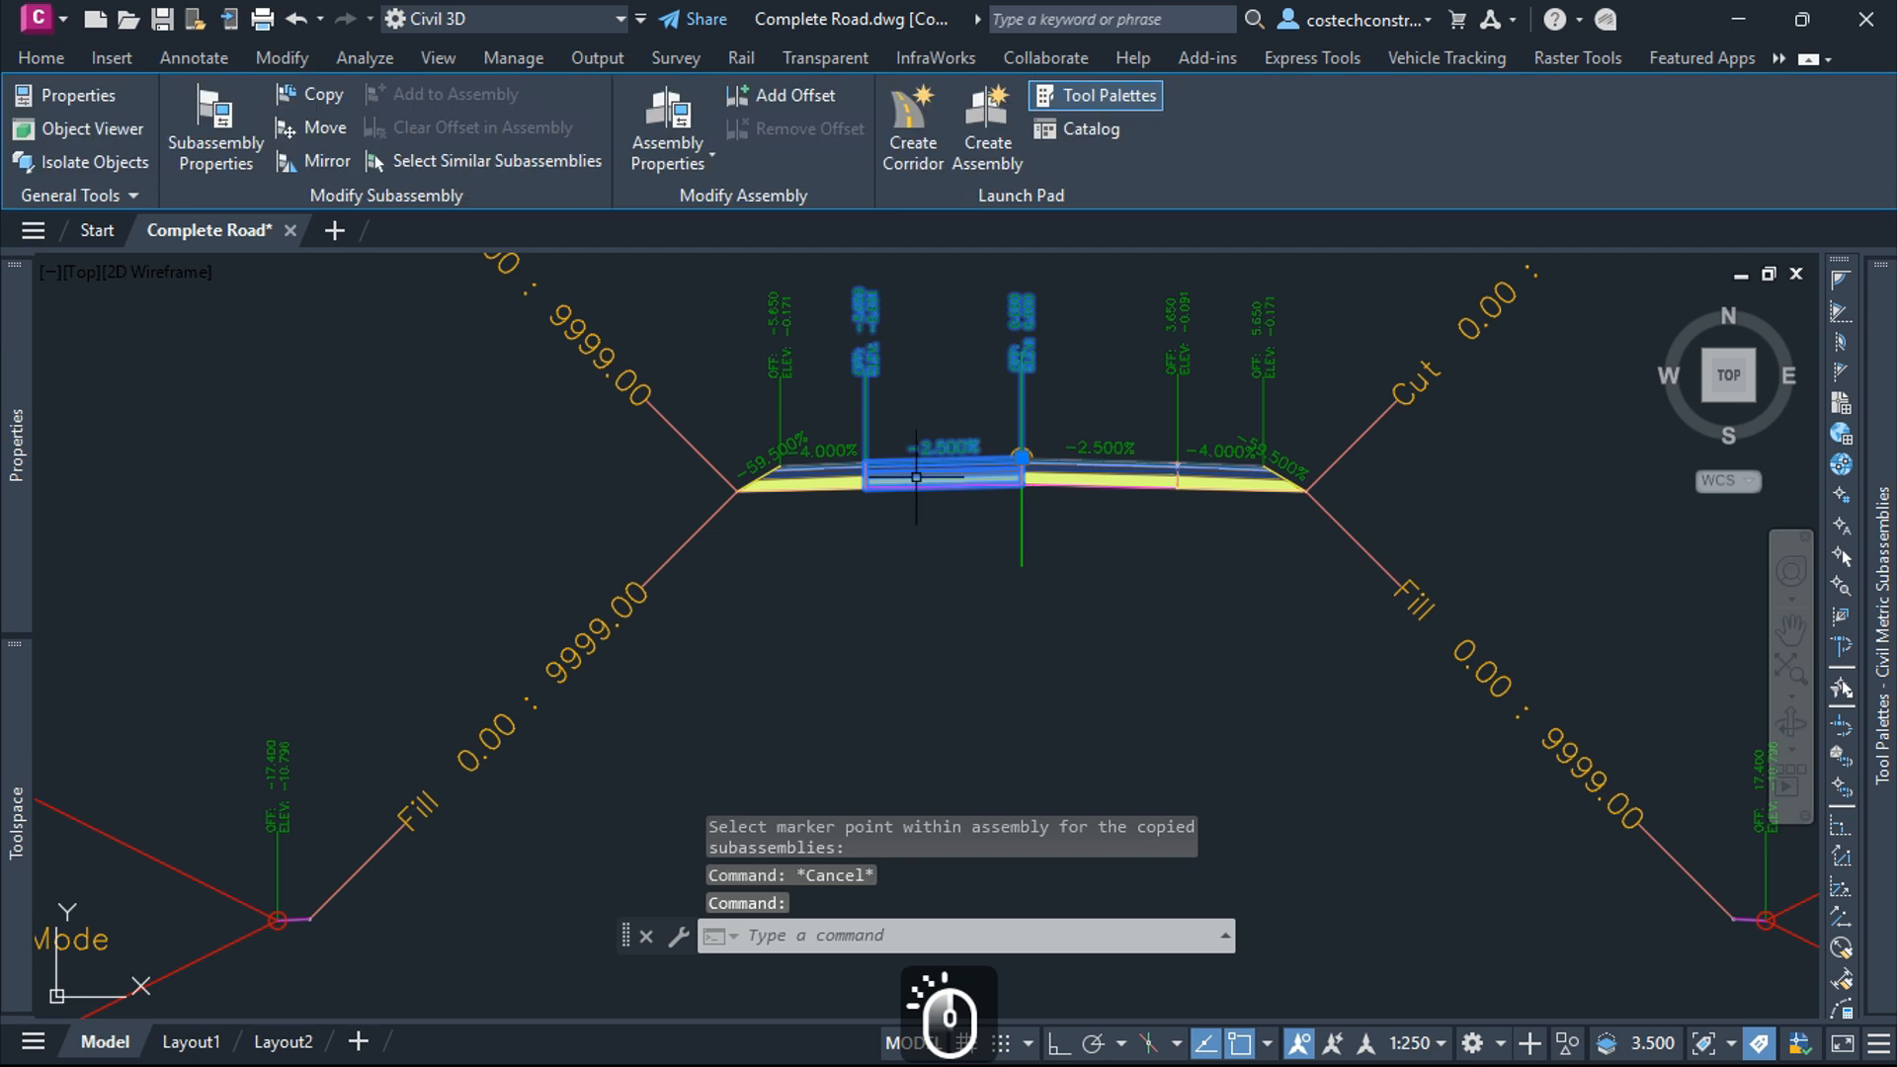
click(312, 94)
scroll(836, 336, down, 8)
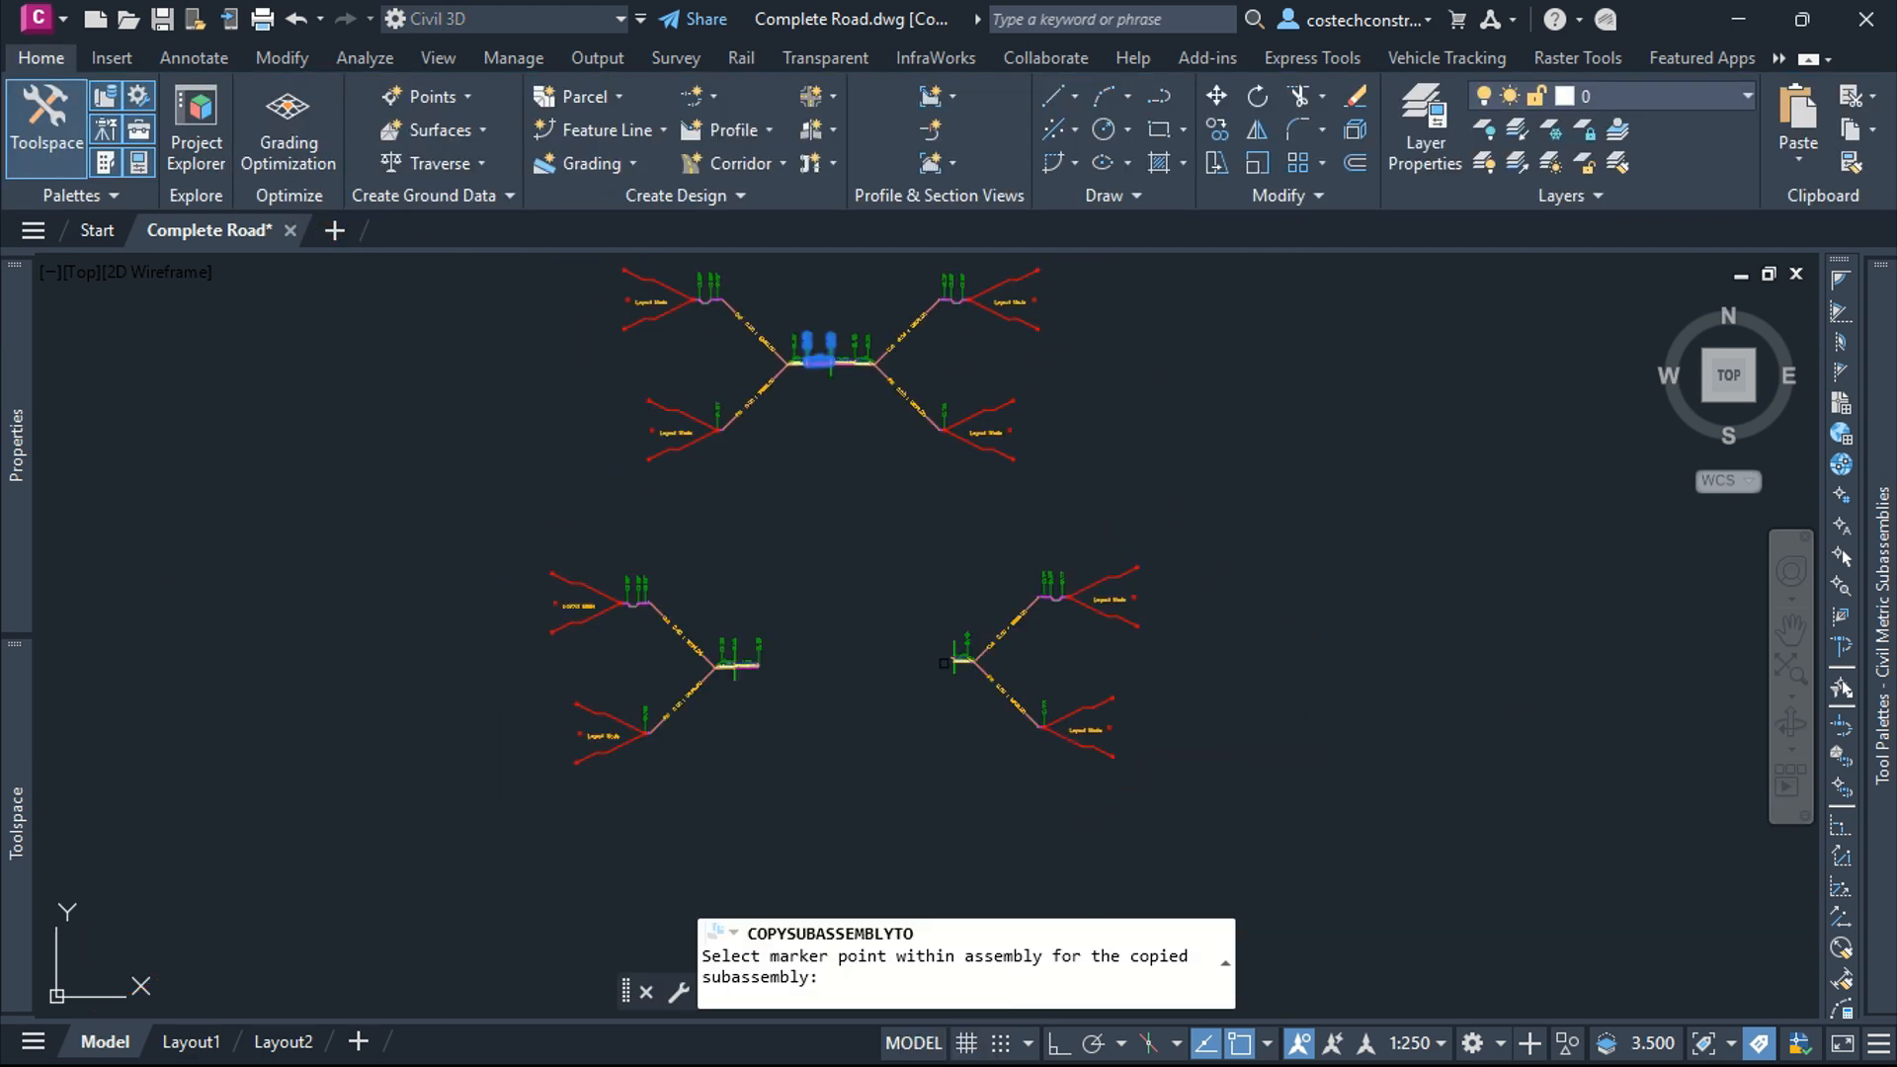
scroll(942, 660, up, 6)
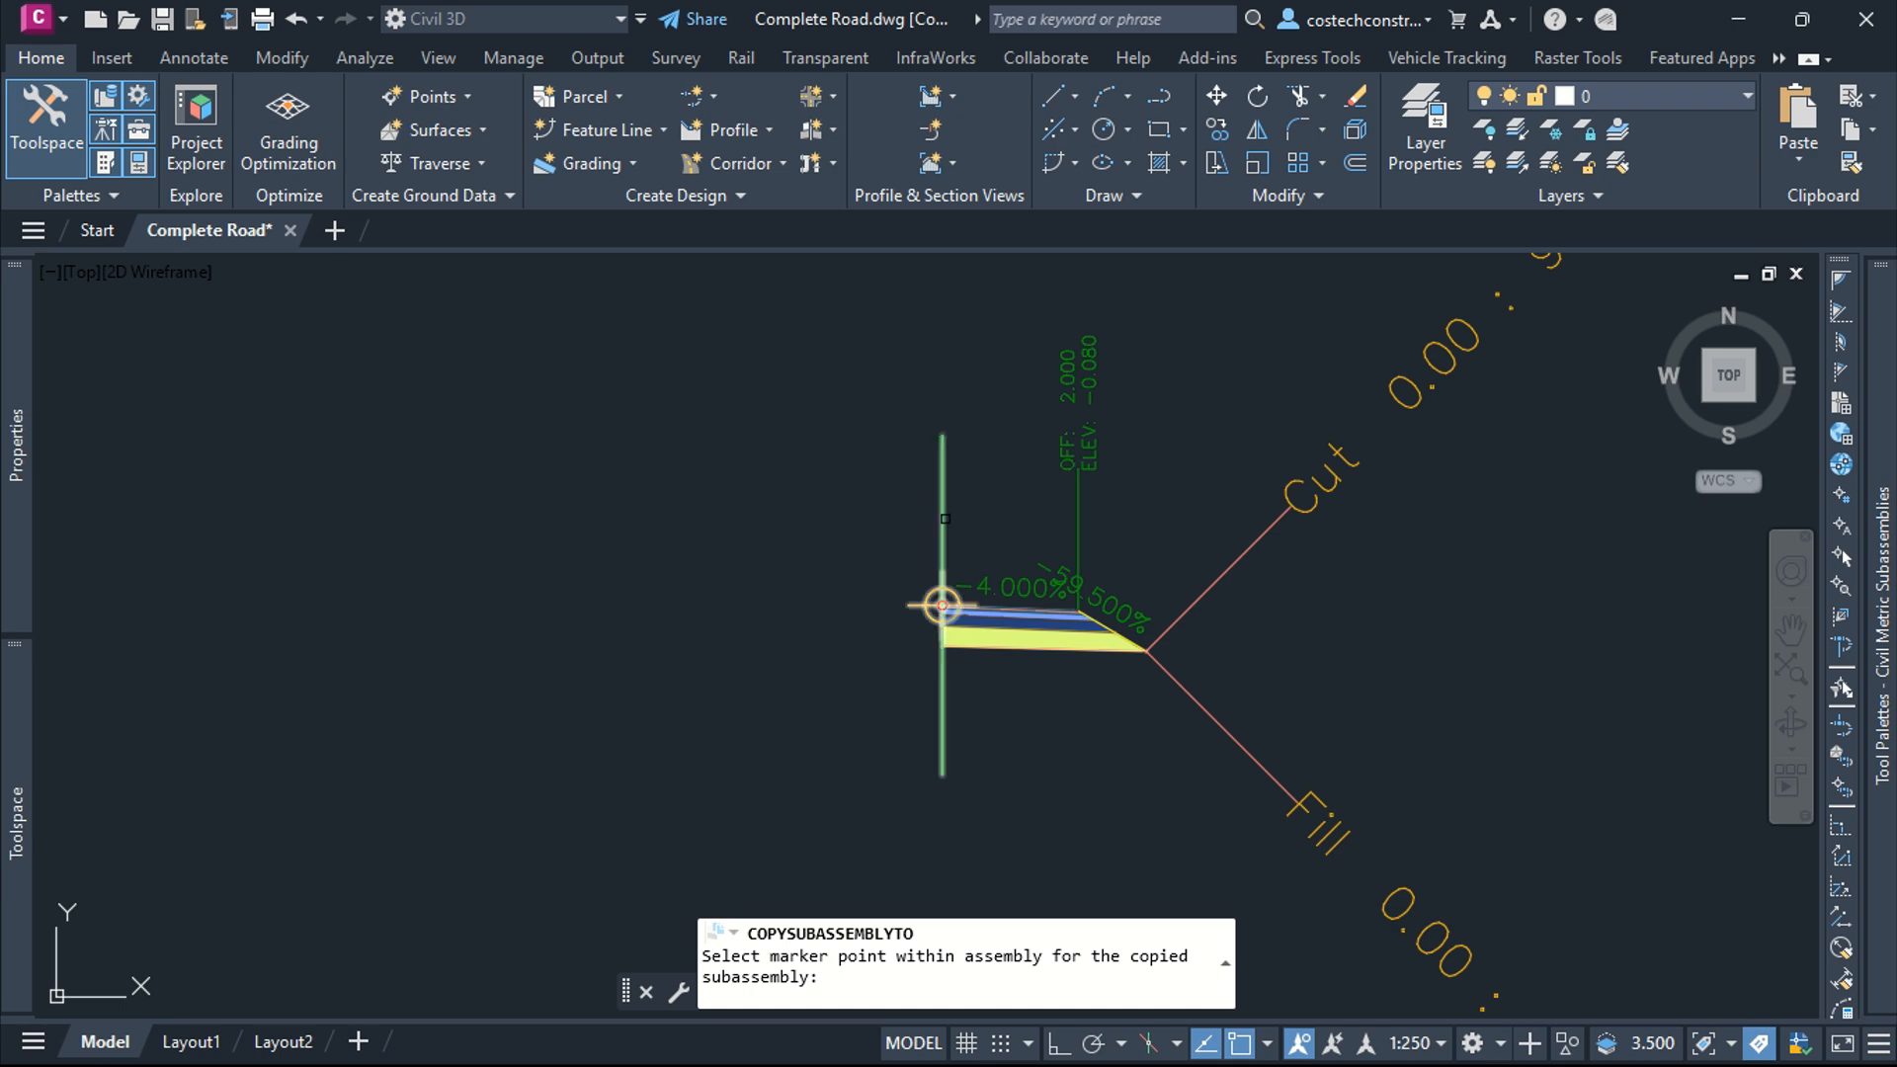
click(942, 603)
key(Escape)
Set the Default Slope of the lane in RIGHT CURB ASSEMBLY to 2.5%
click(781, 641)
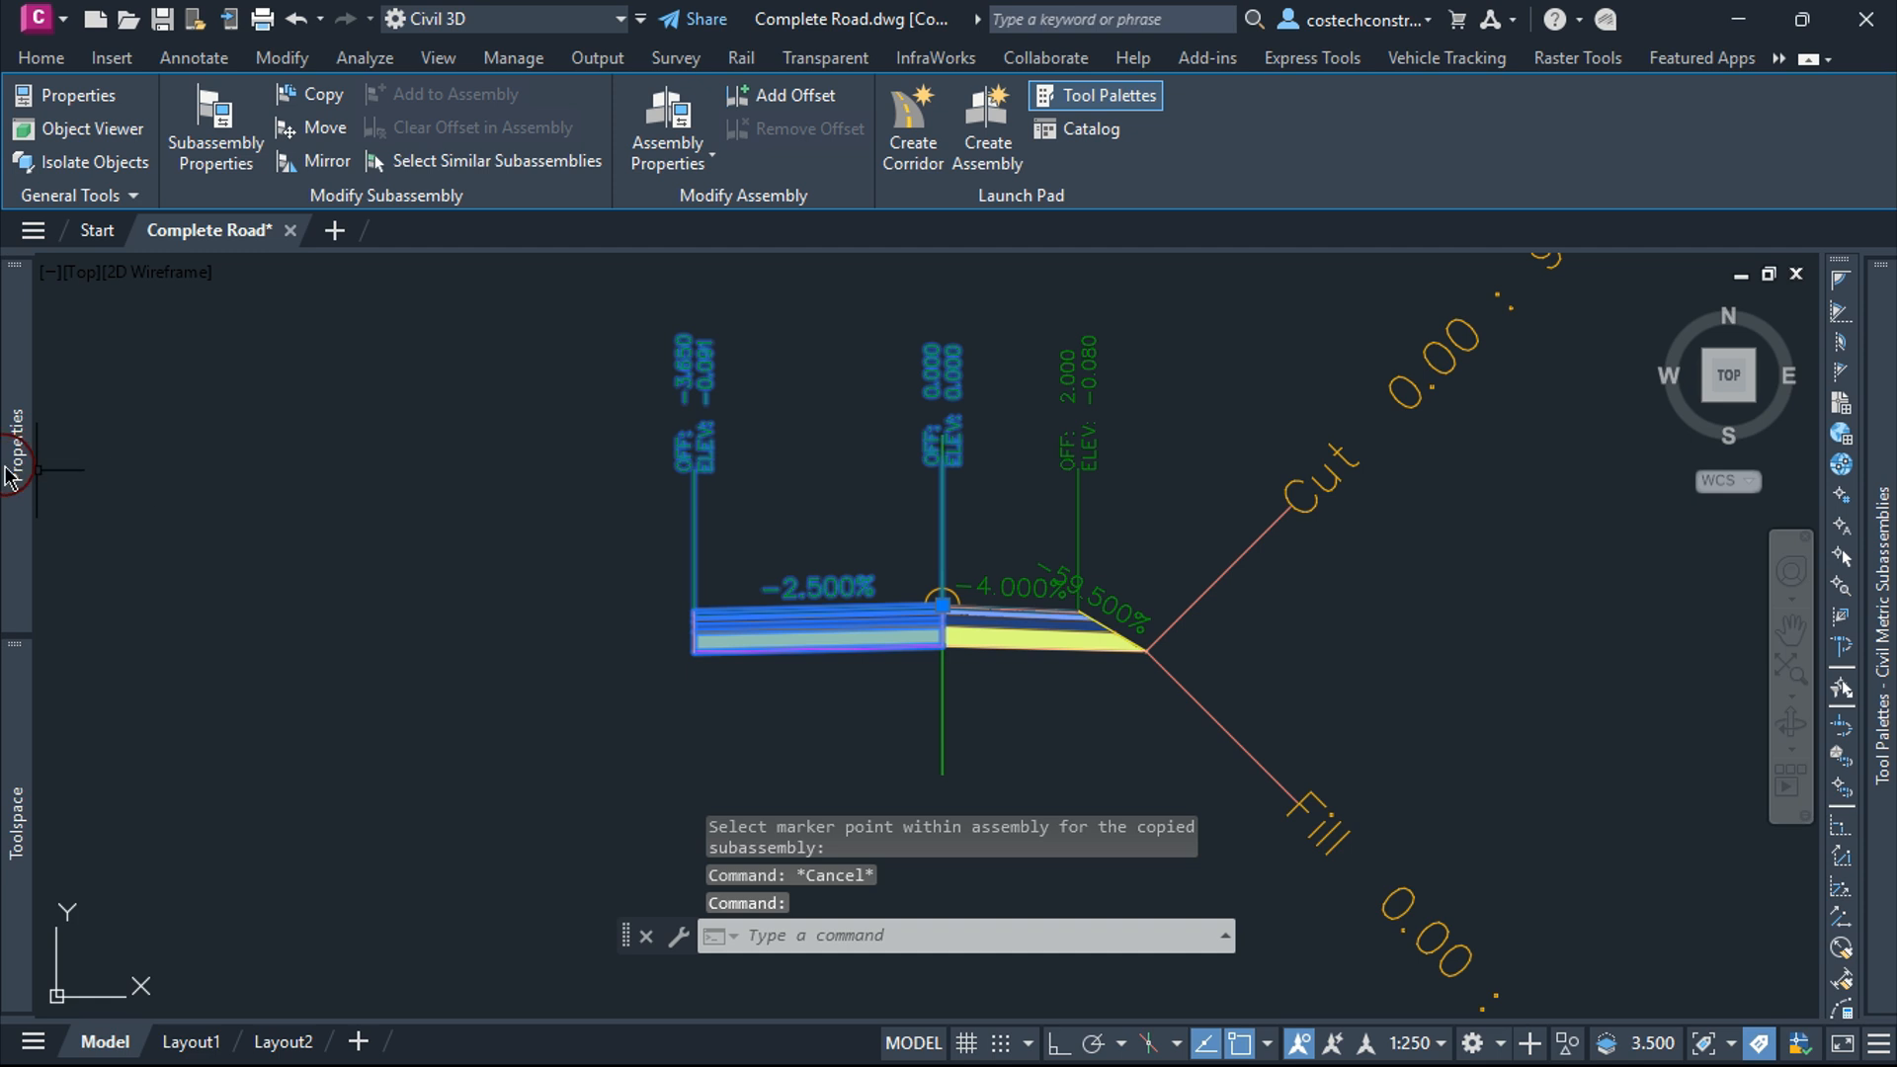
click(10, 464)
scroll(120, 636, down, 4)
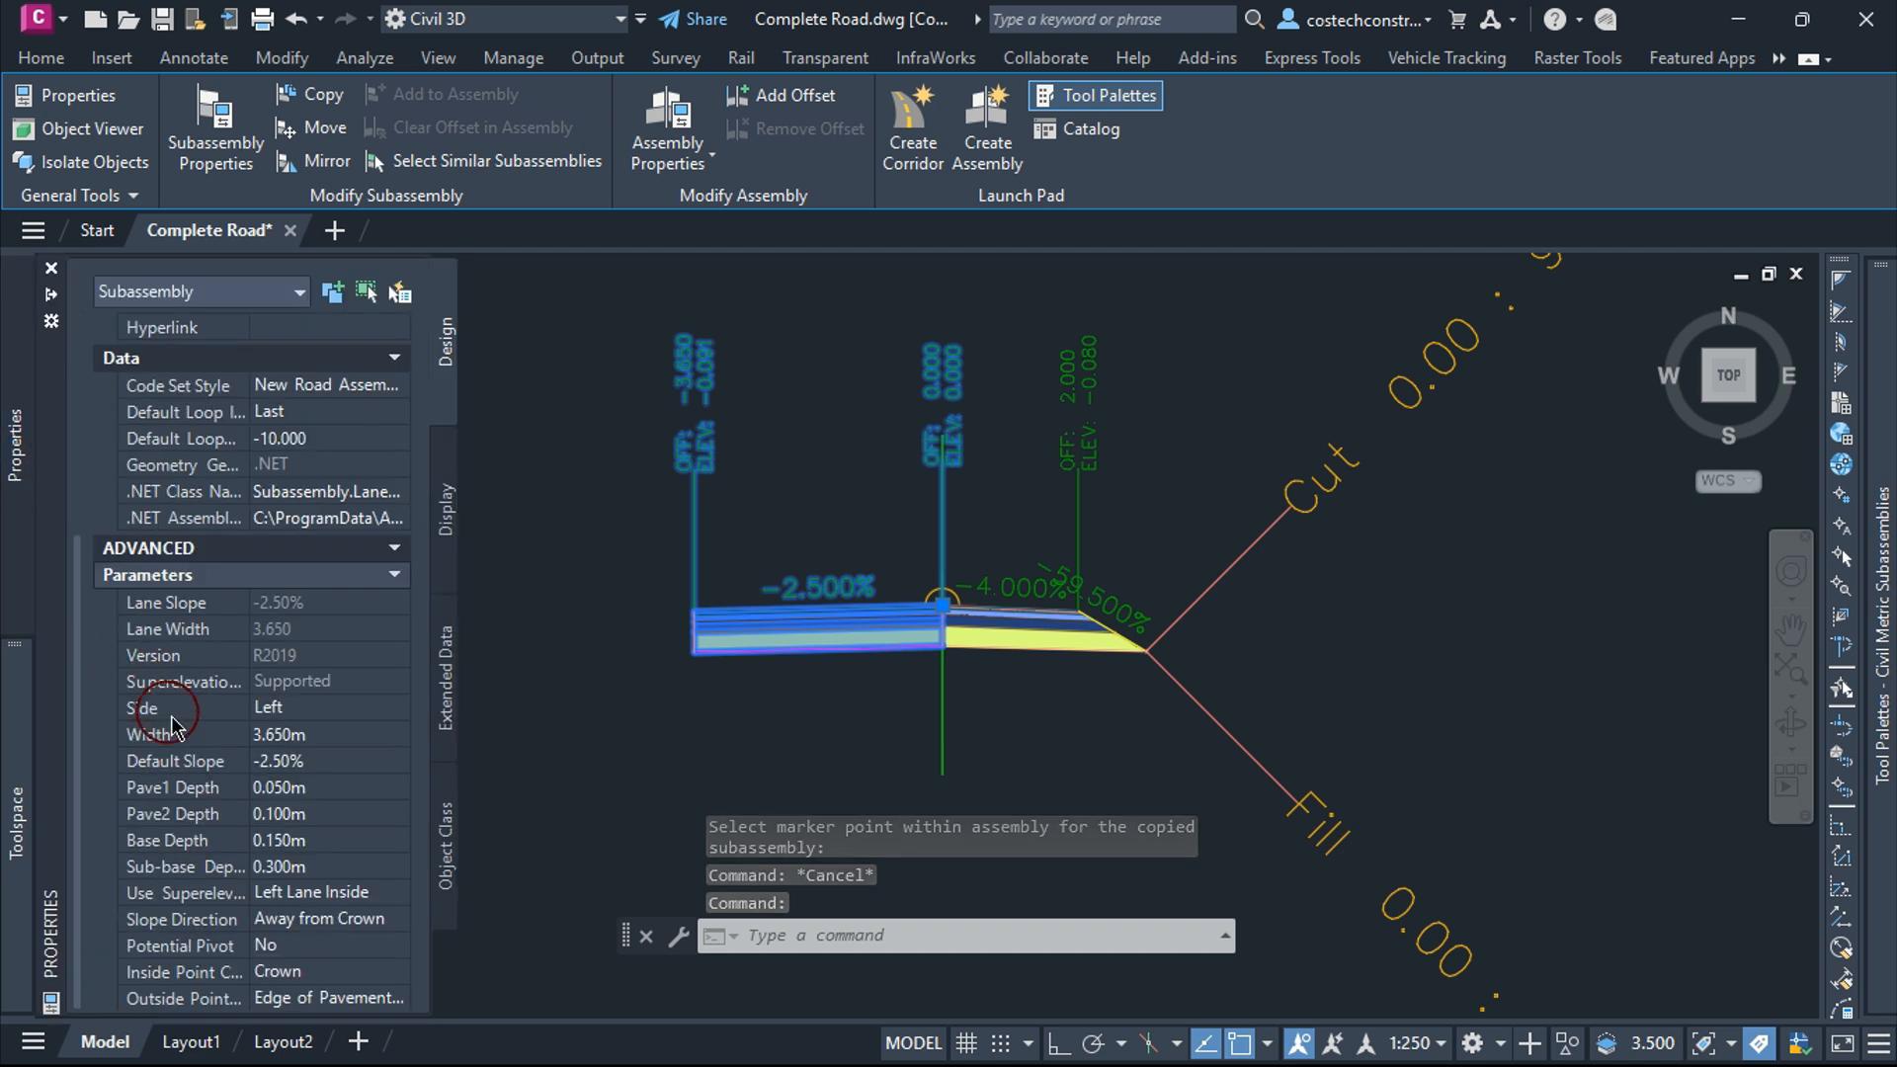
click(308, 753)
text(2.5)
key(Return)
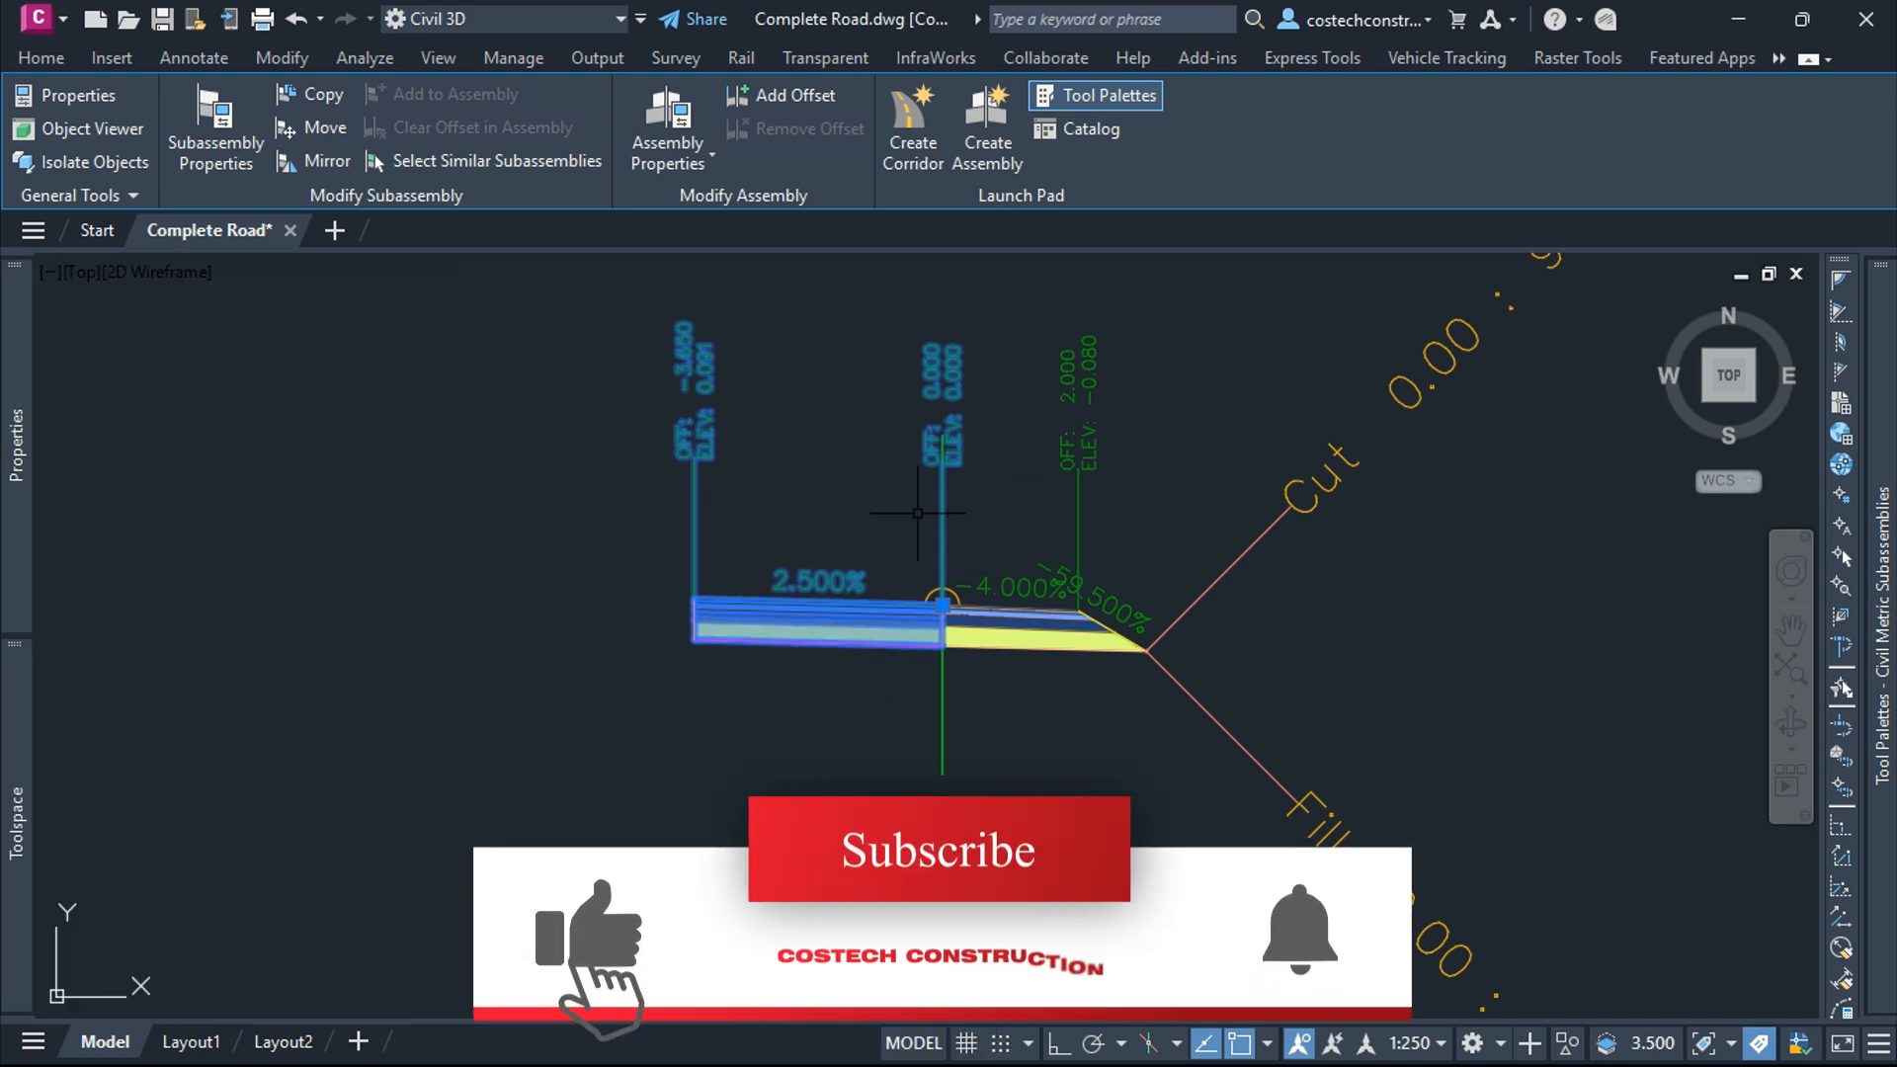
key(Escape)
Examine the lane-edge offset labels on the median-divided road assembly and on the Road 2 assembly
scroll(734, 533, down, 6)
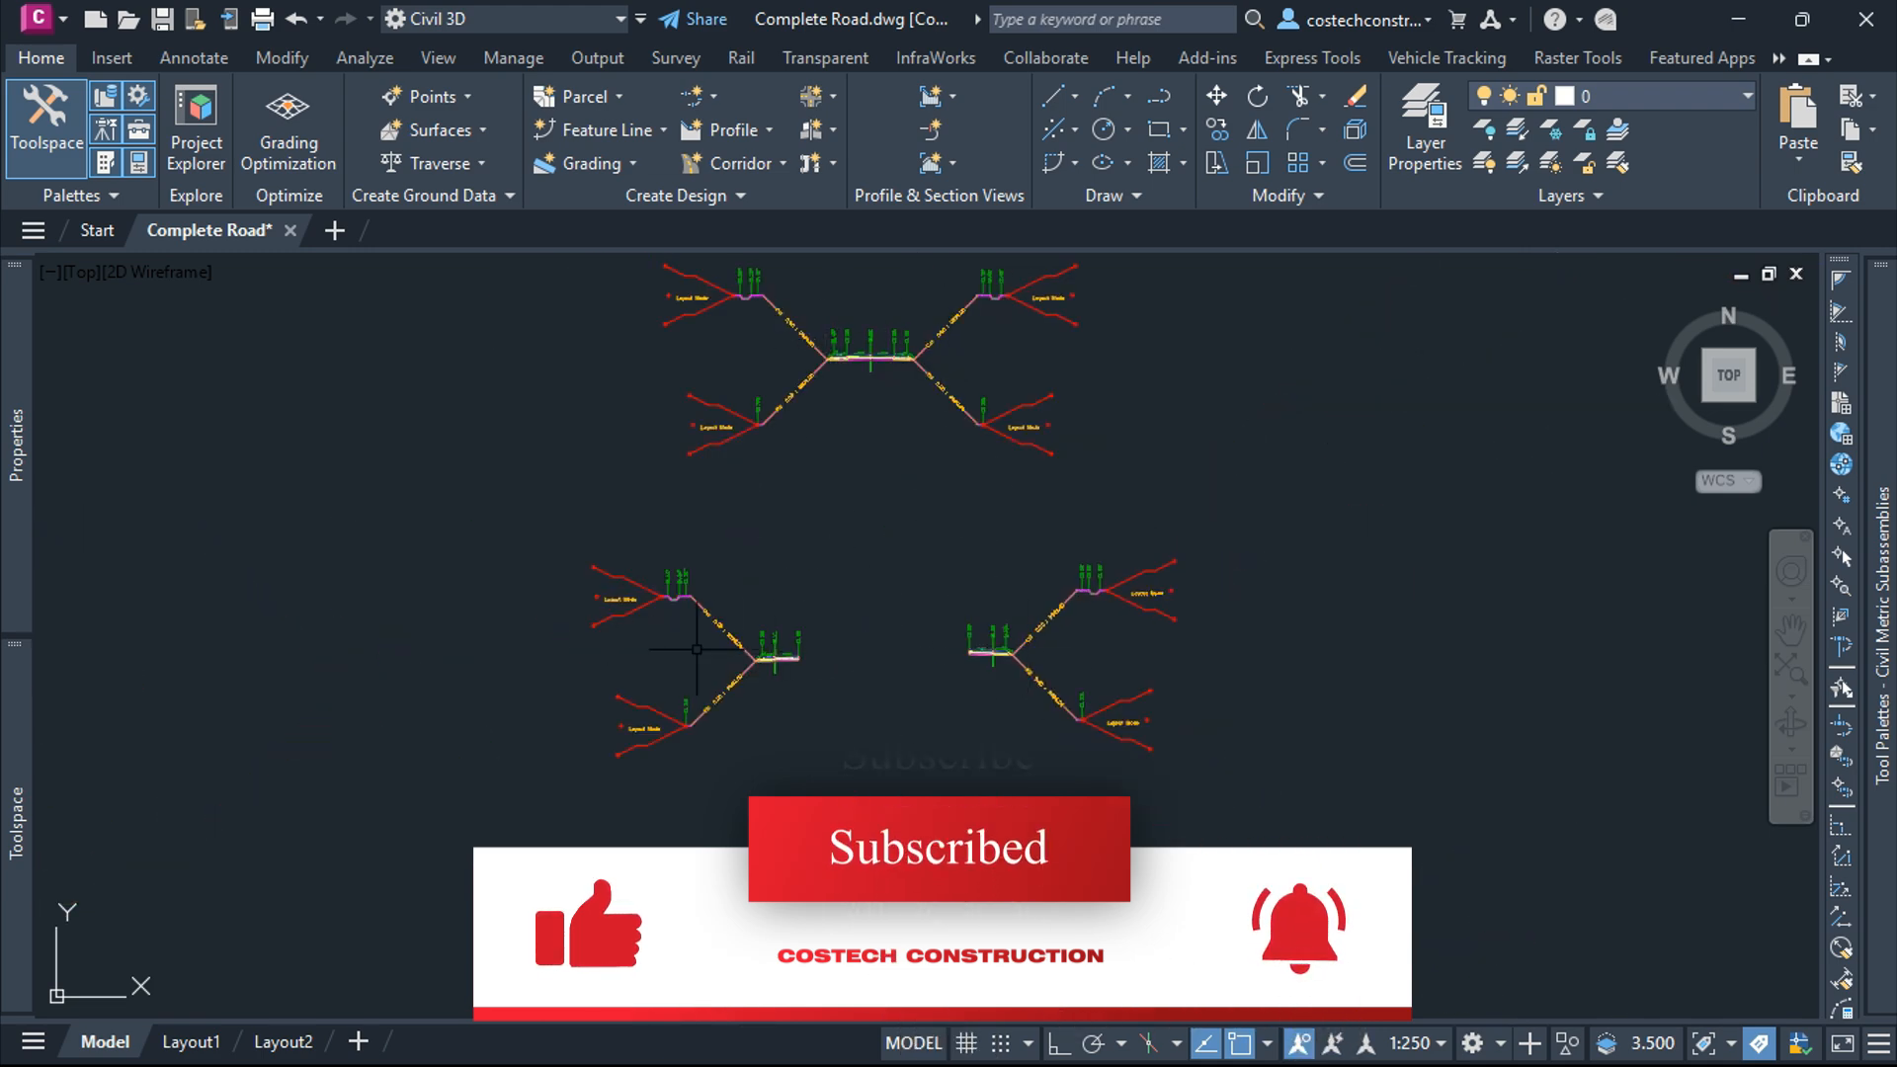
scroll(717, 654, down, 5)
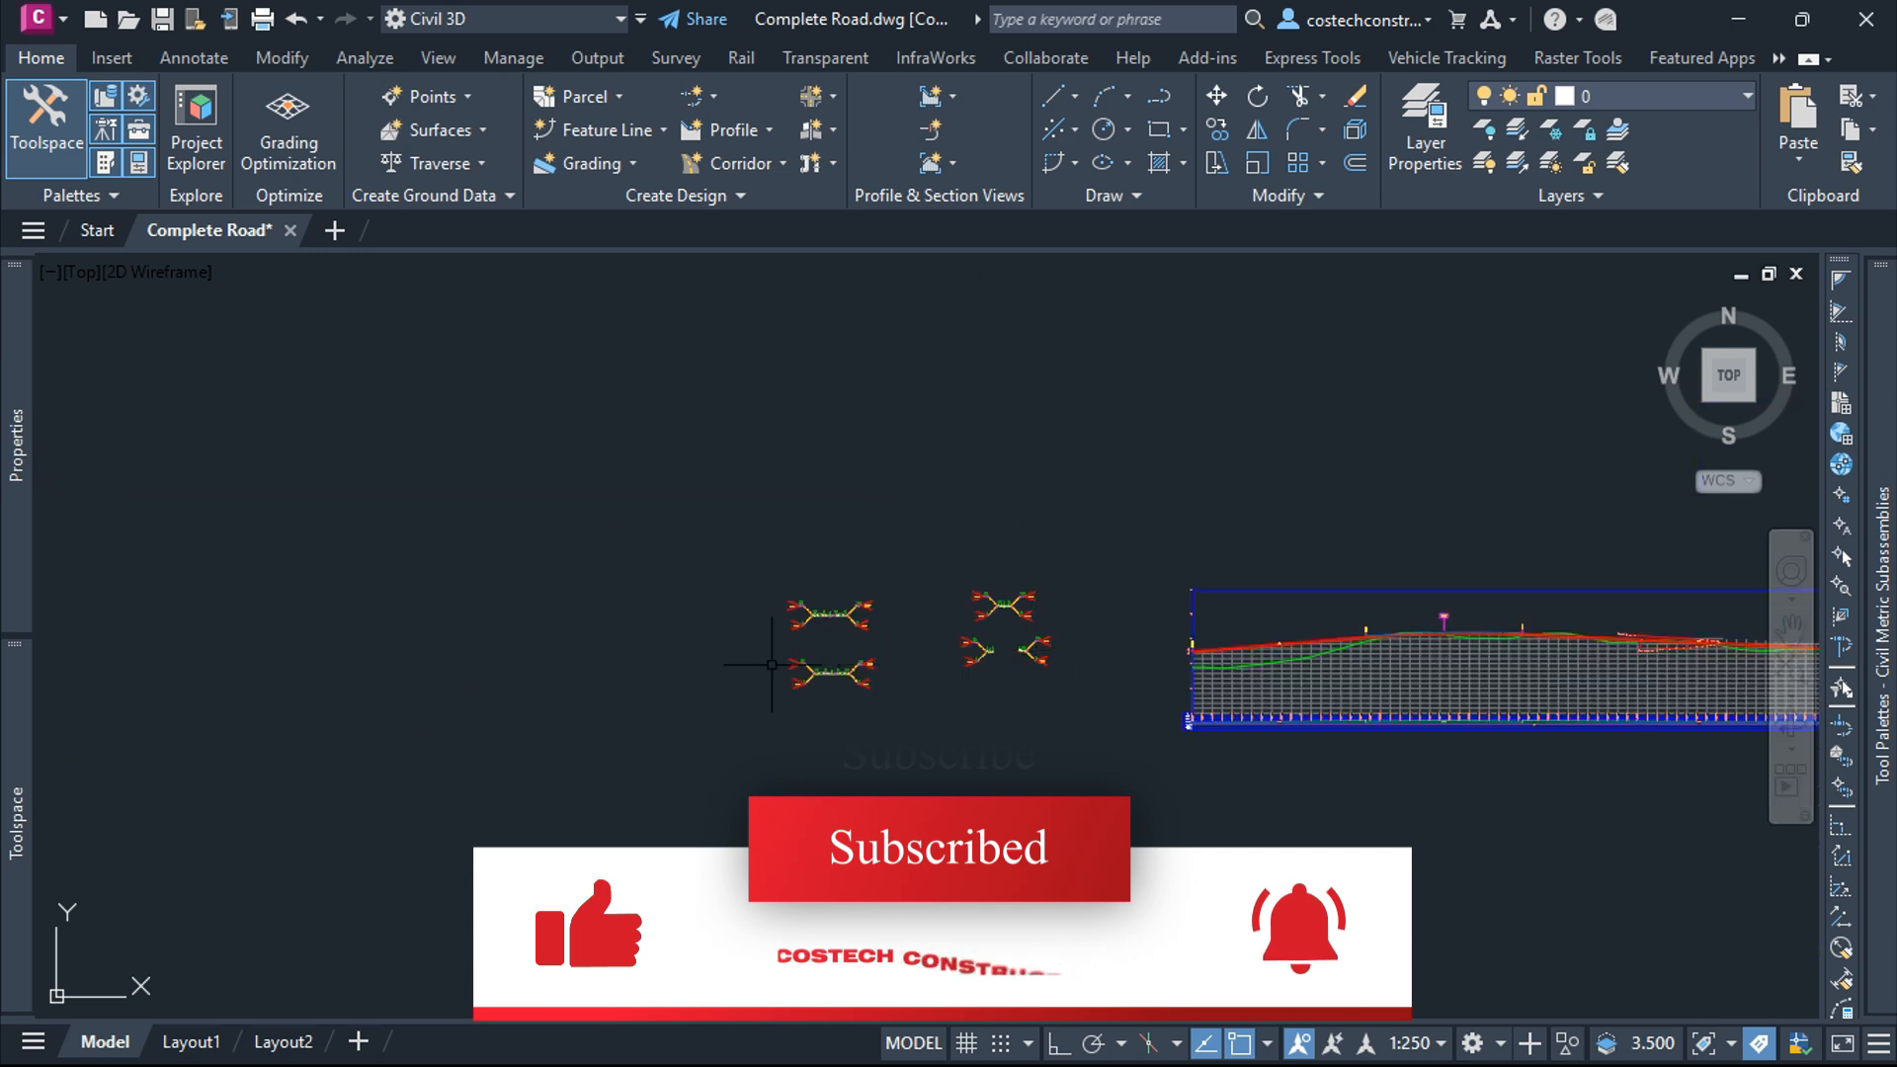
scroll(887, 698, up, 3)
scroll(887, 698, up, 4)
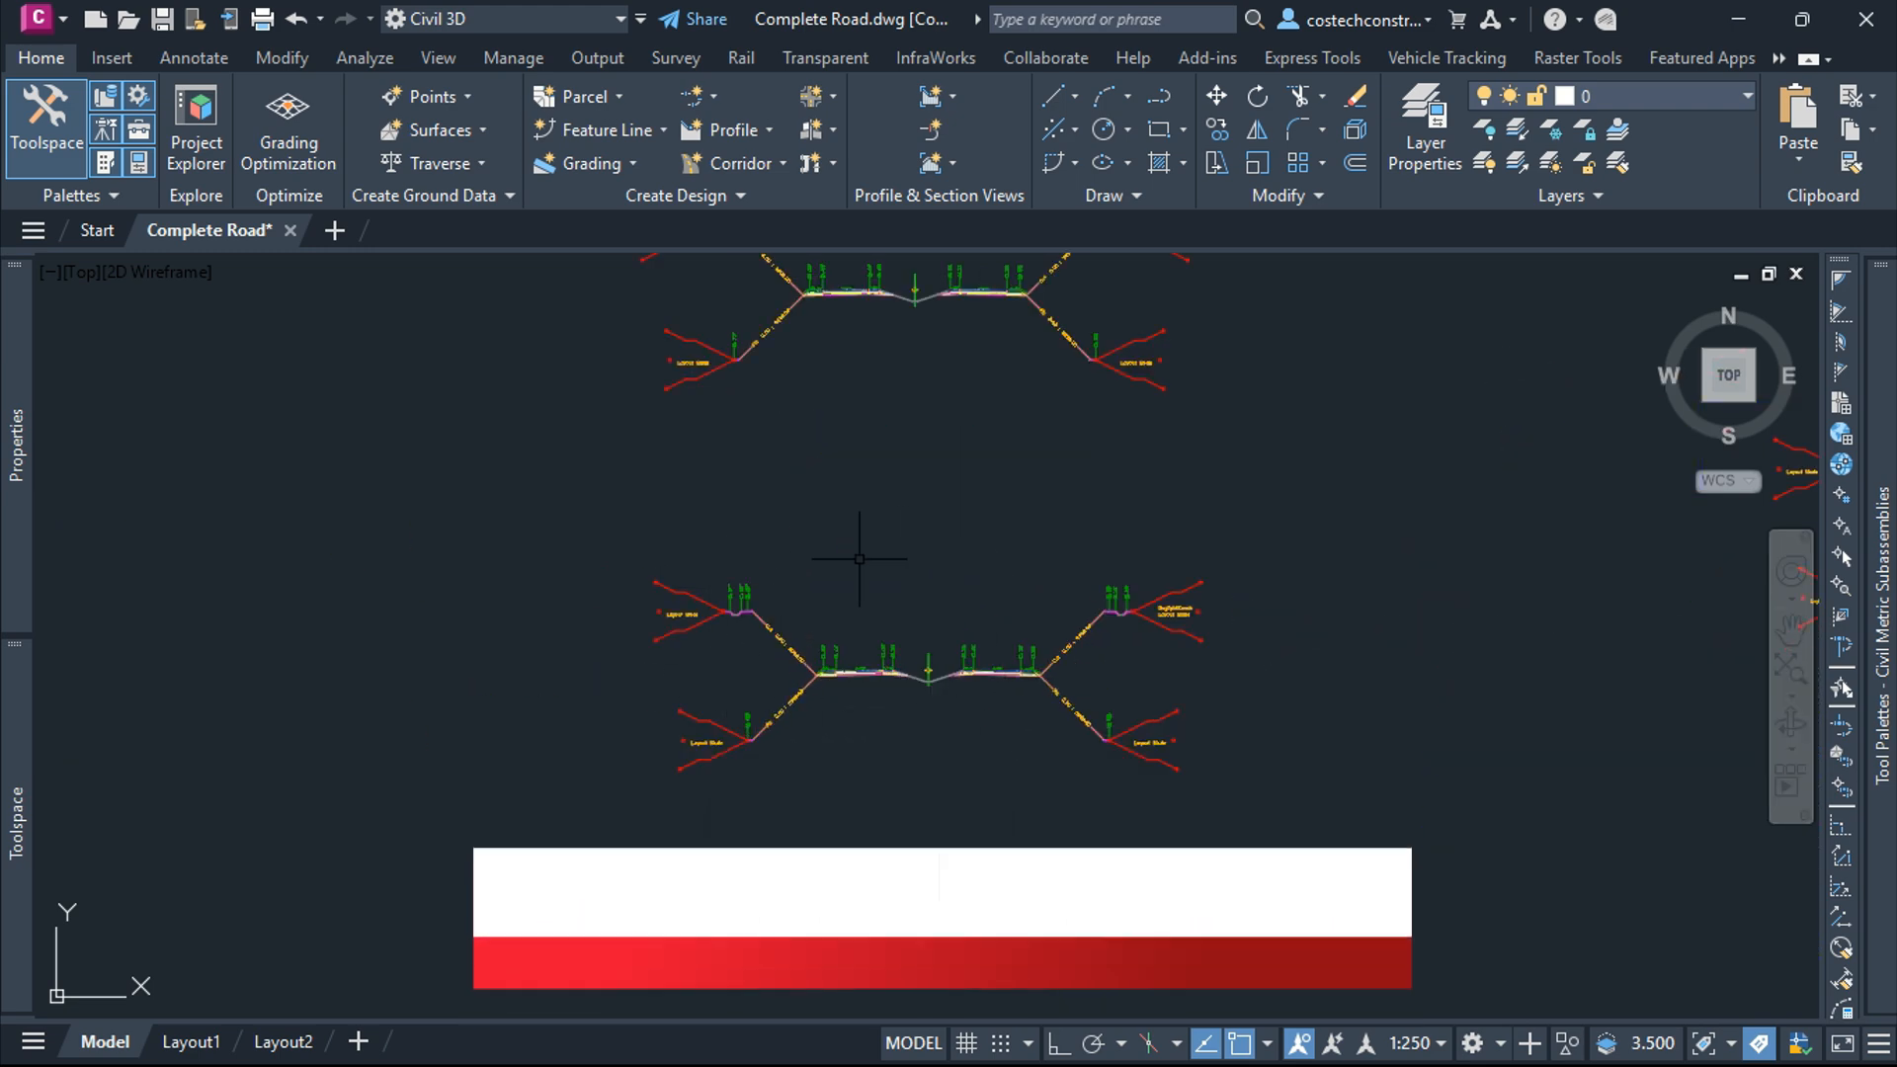
scroll(884, 669, up, 5)
scroll(988, 578, up, 5)
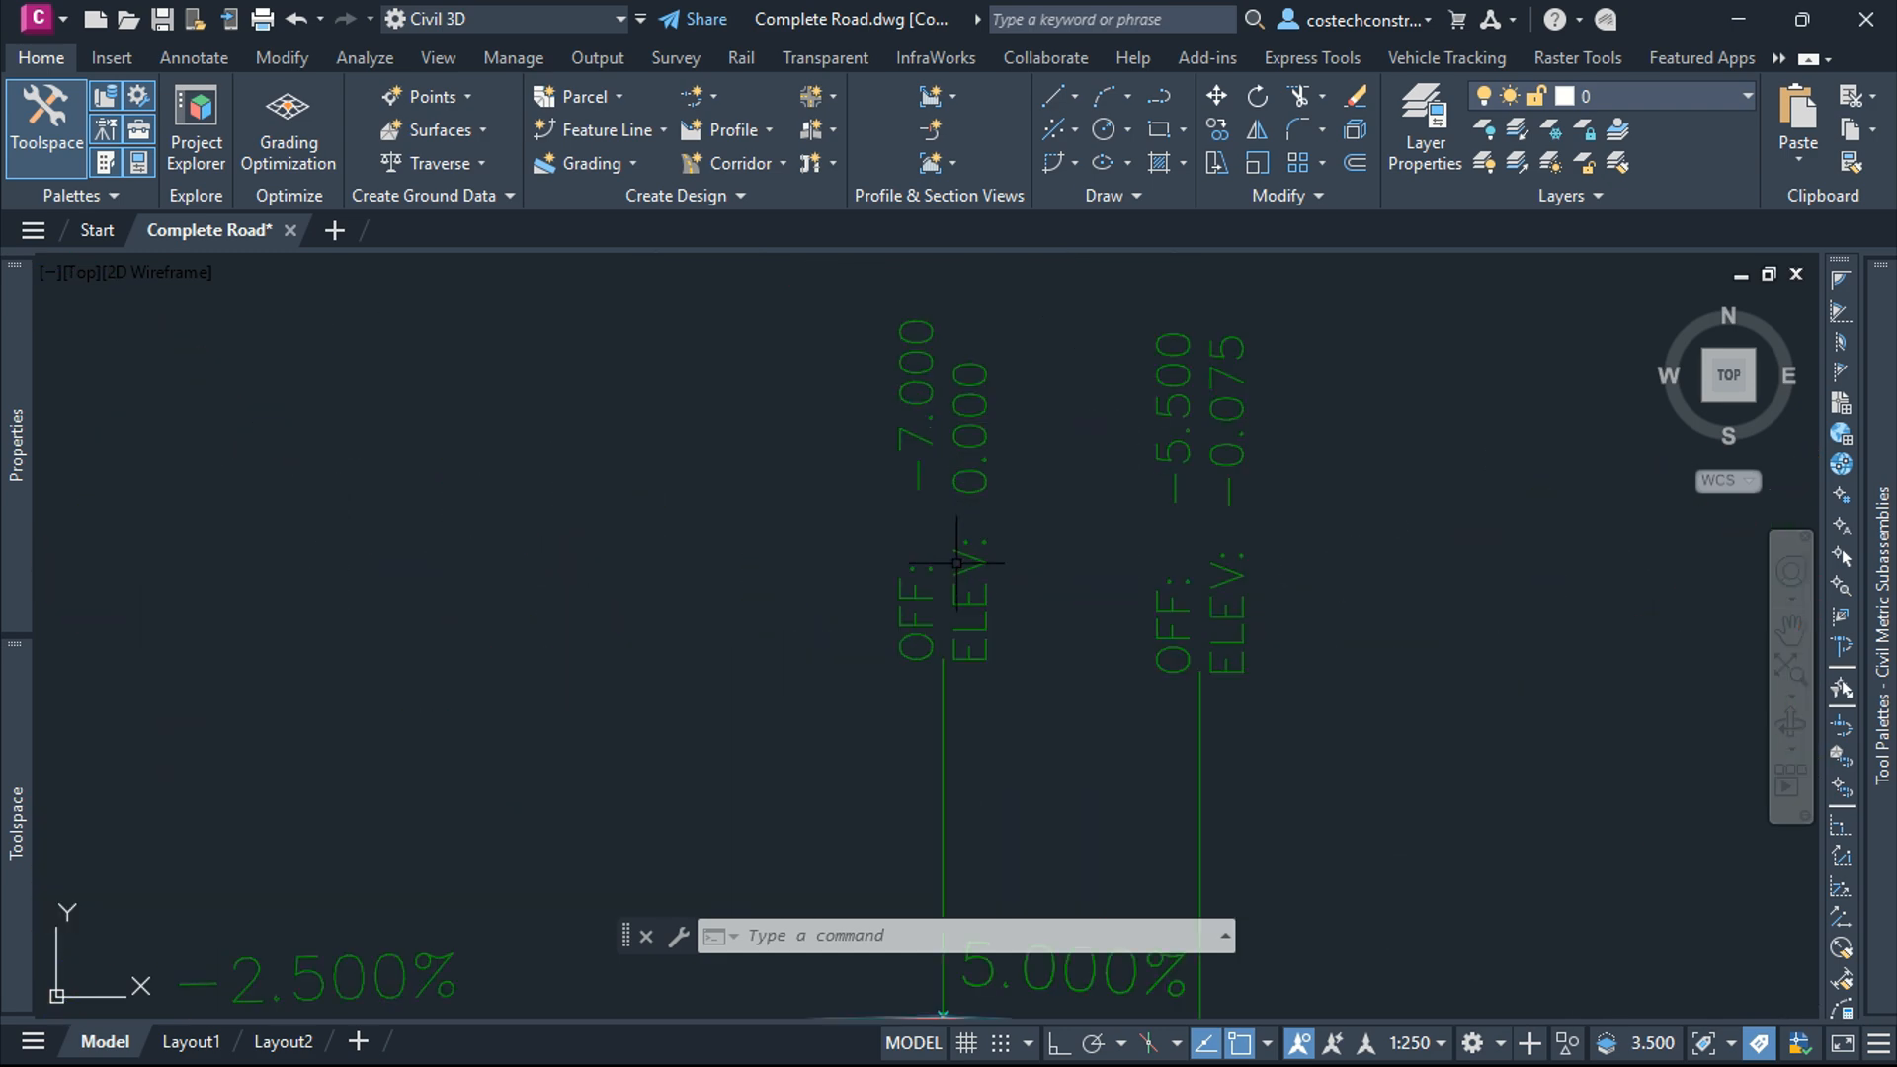
scroll(973, 553, down, 3)
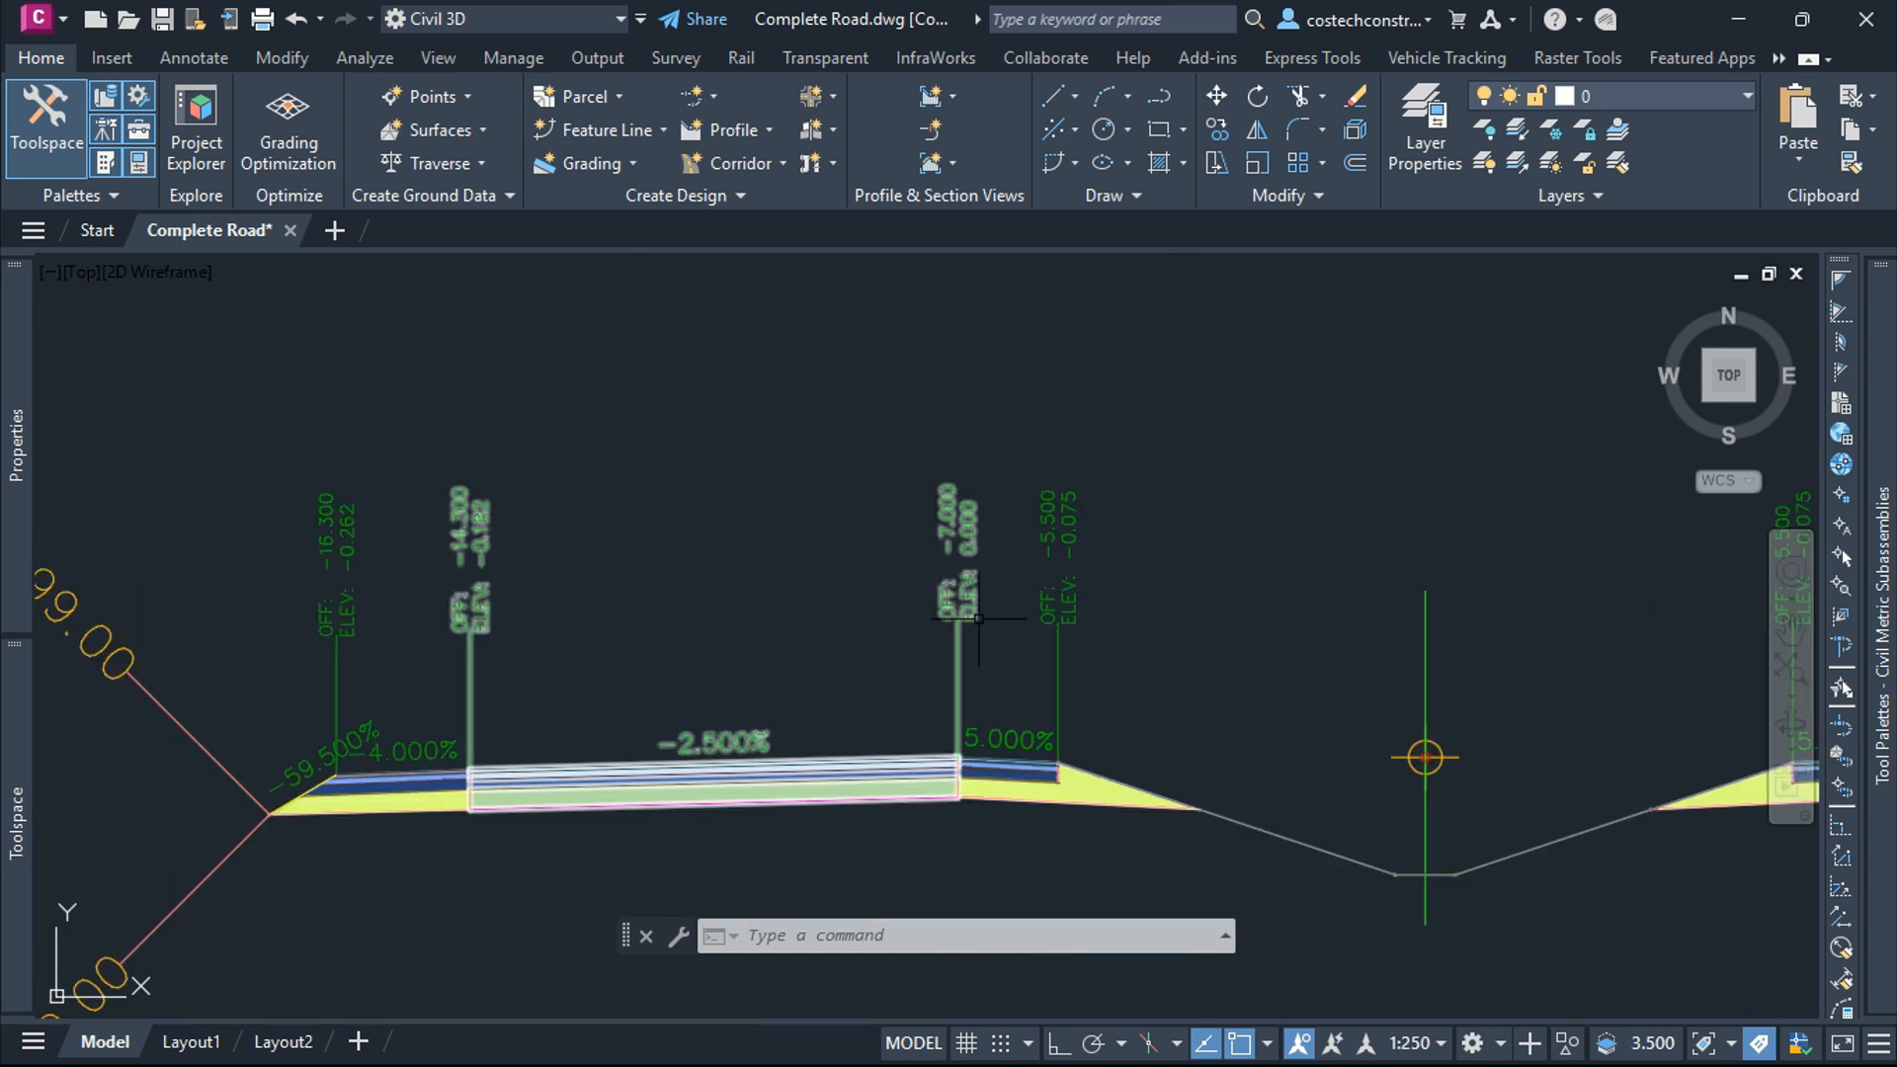
scroll(921, 541, up, 2)
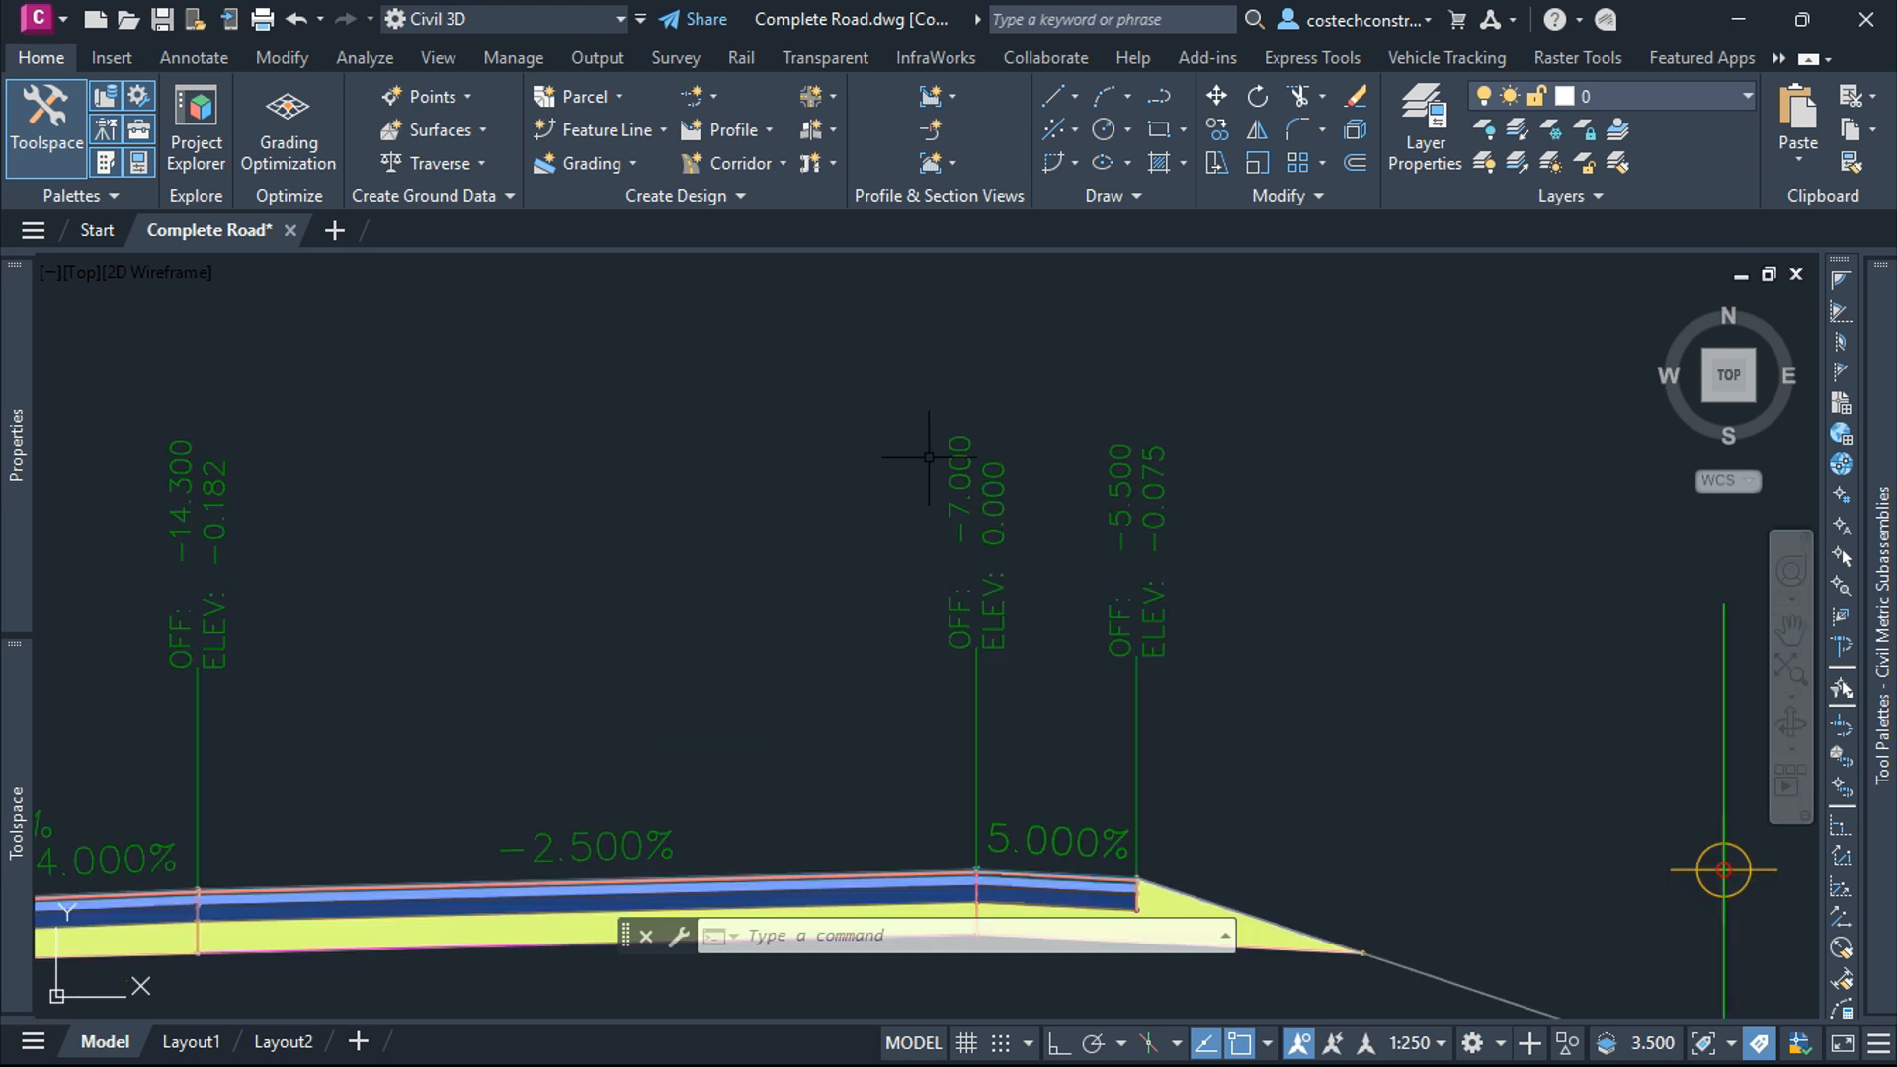
scroll(951, 460, down, 2)
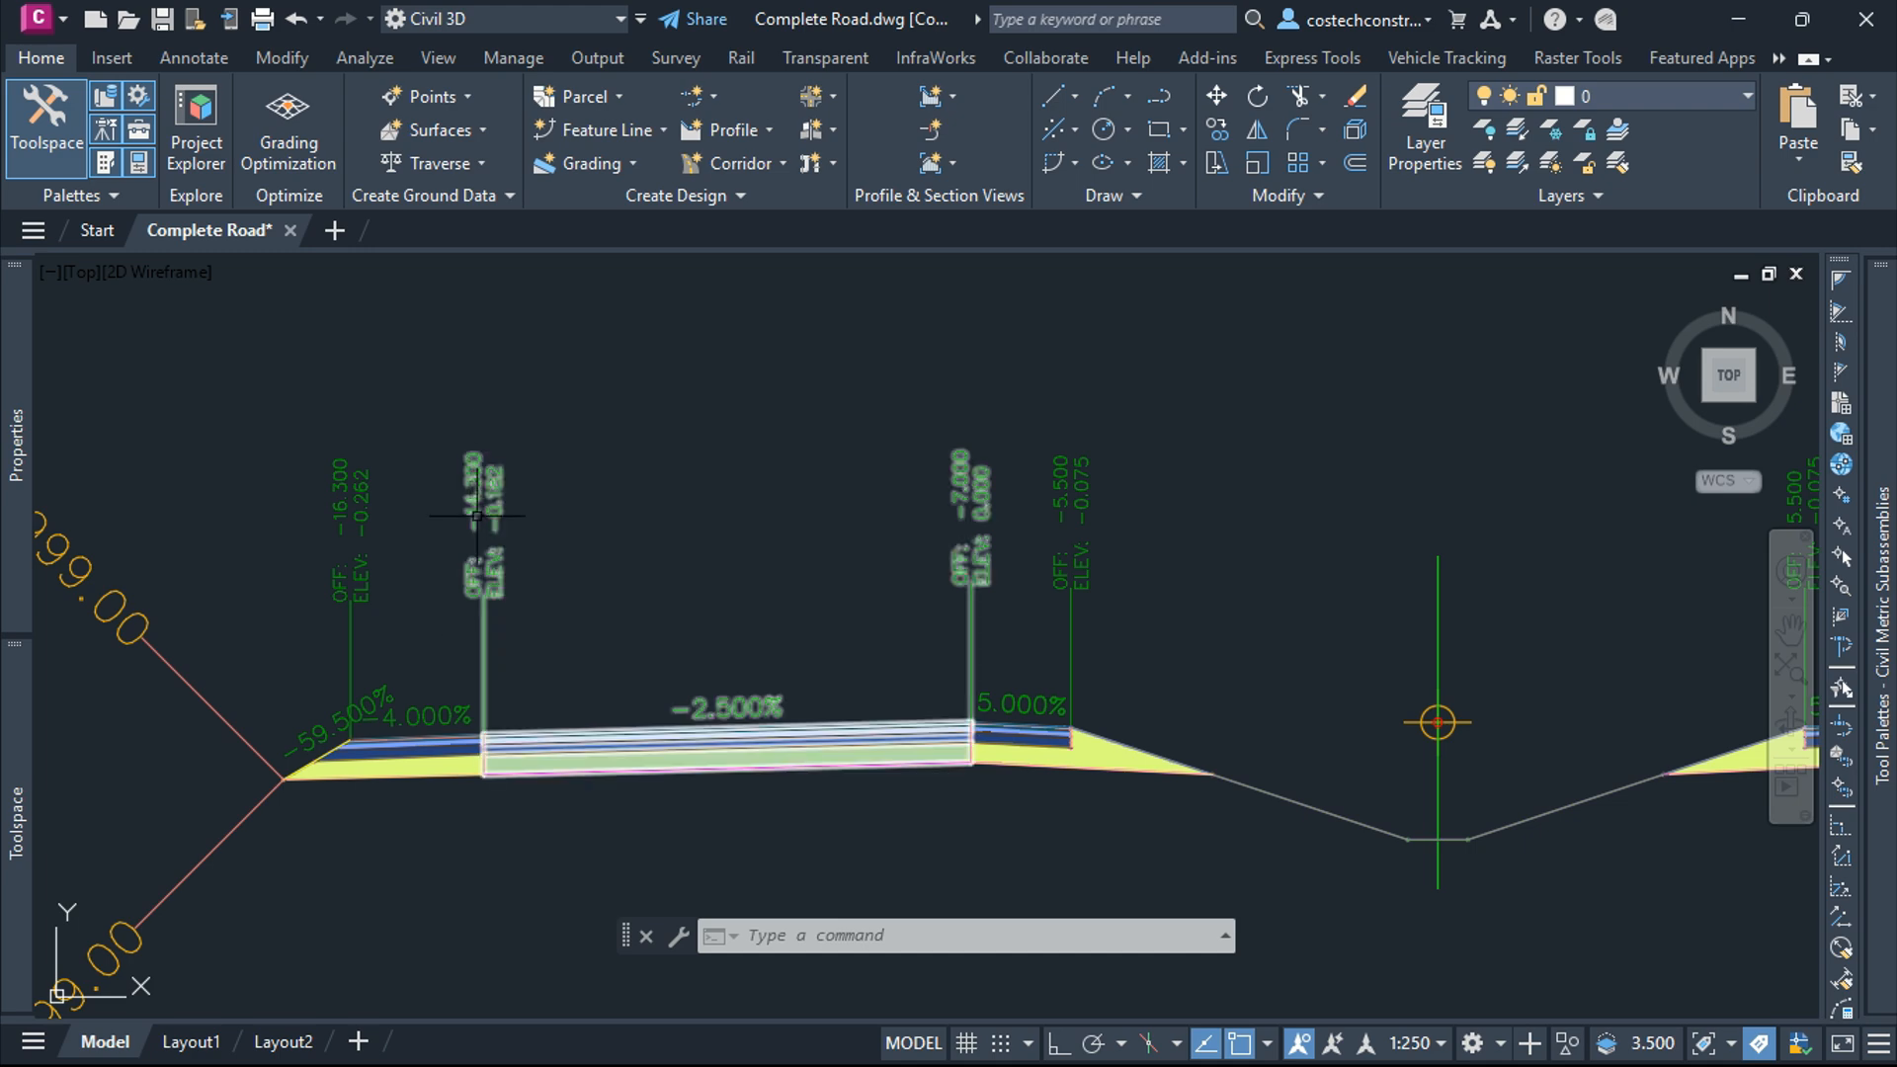
scroll(477, 515, down, 4)
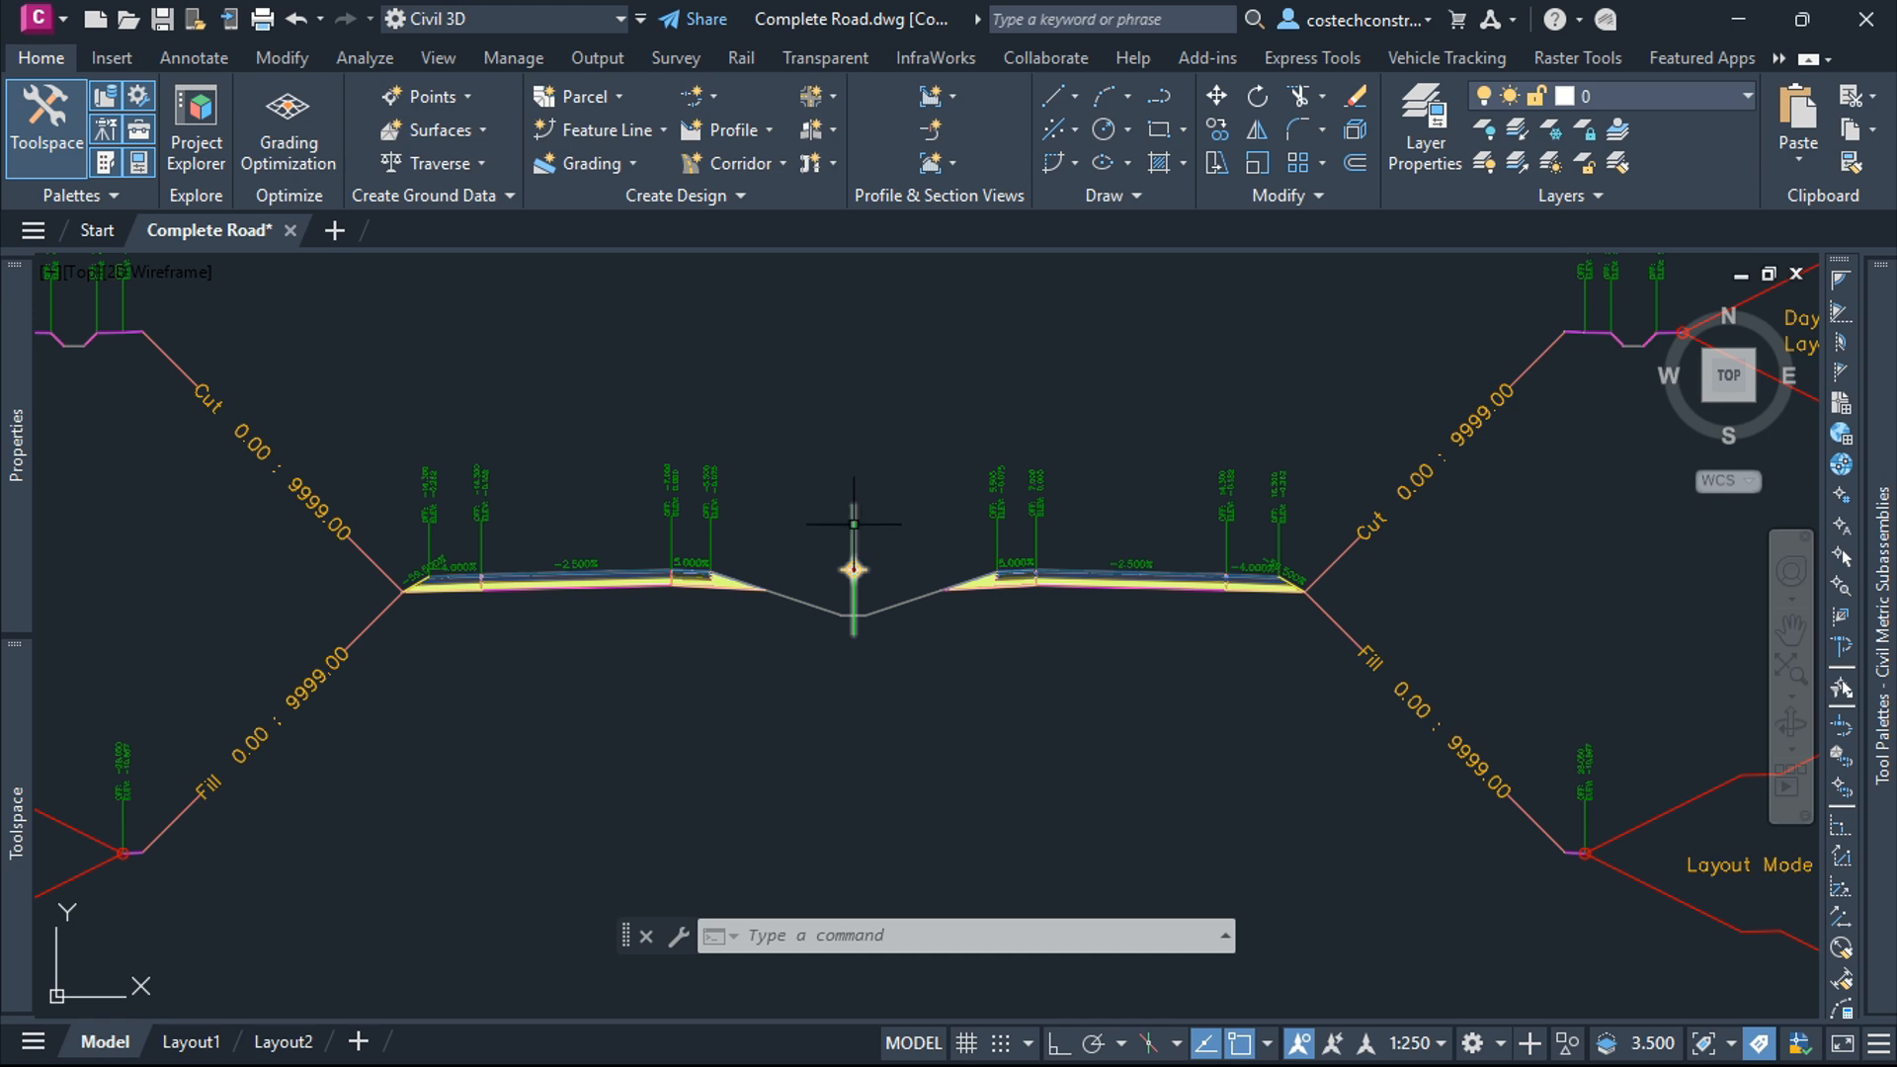
scroll(484, 494, up, 10)
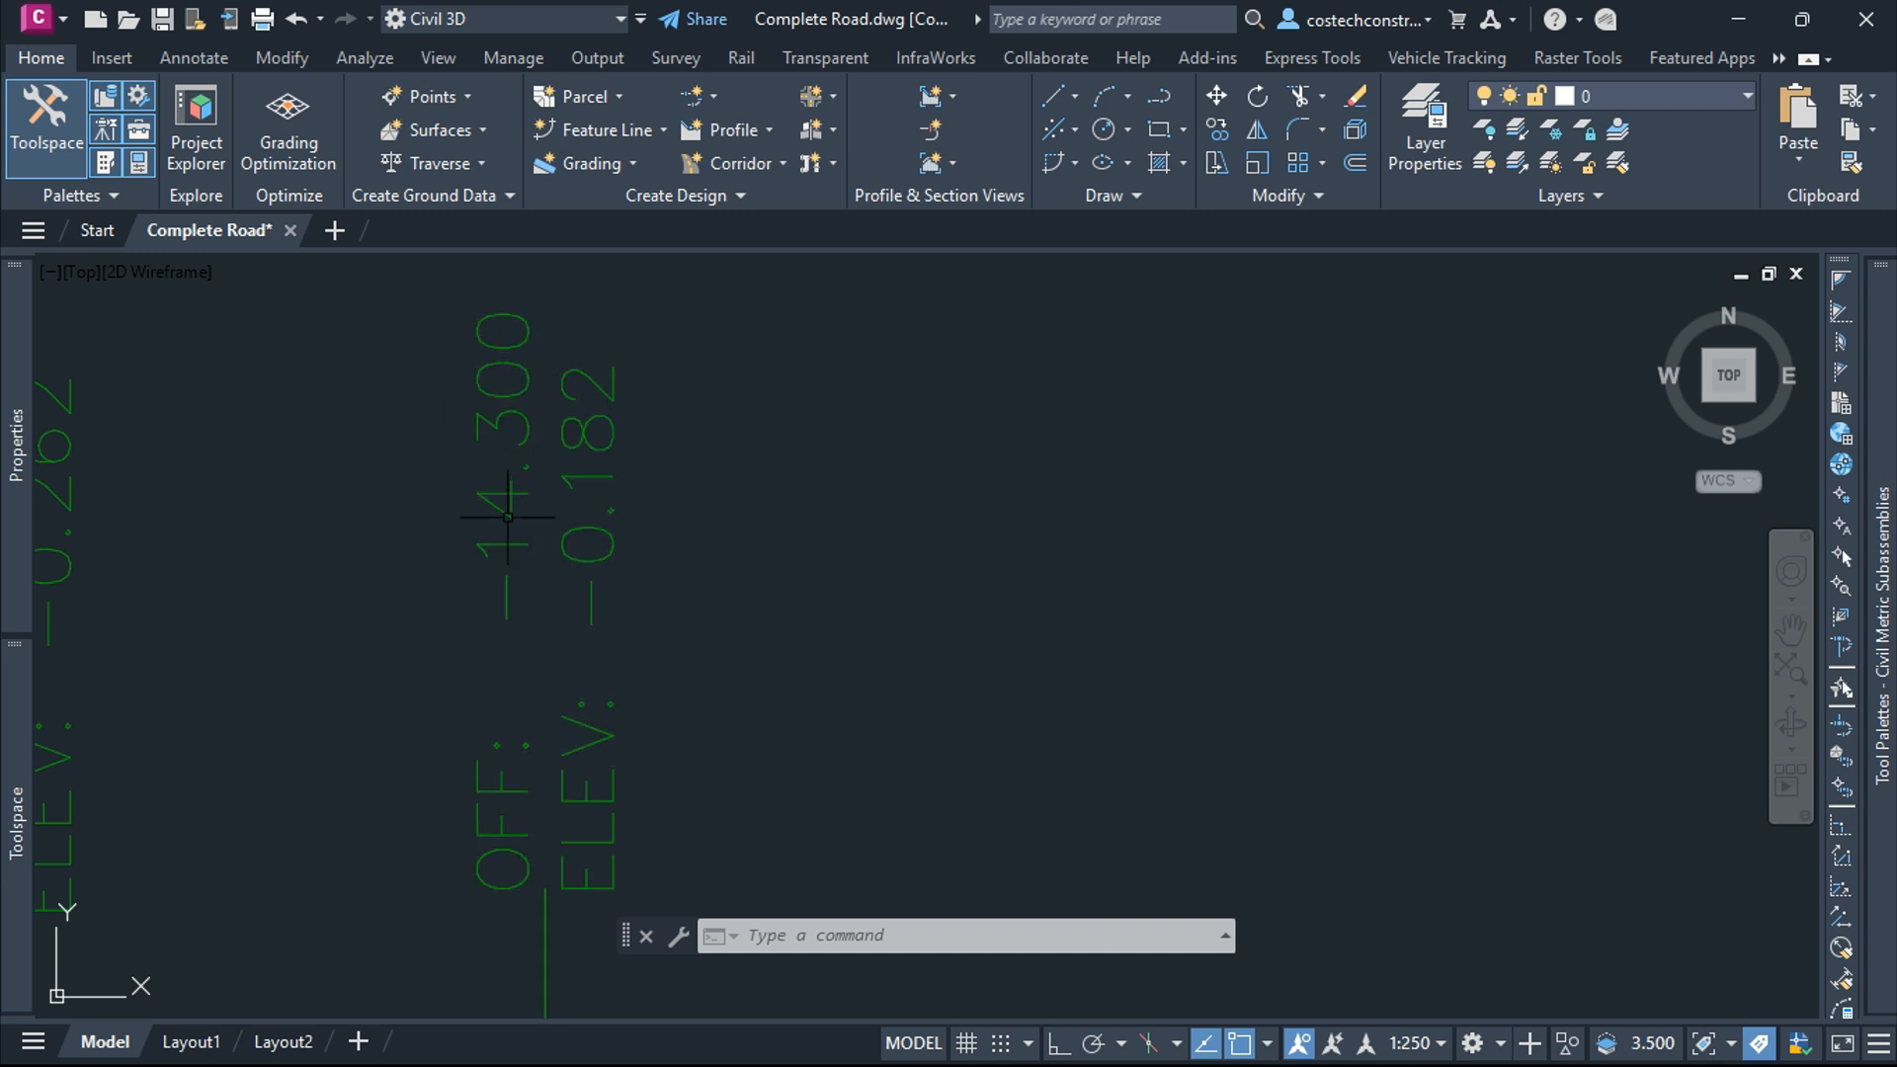
scroll(511, 503, down, 10)
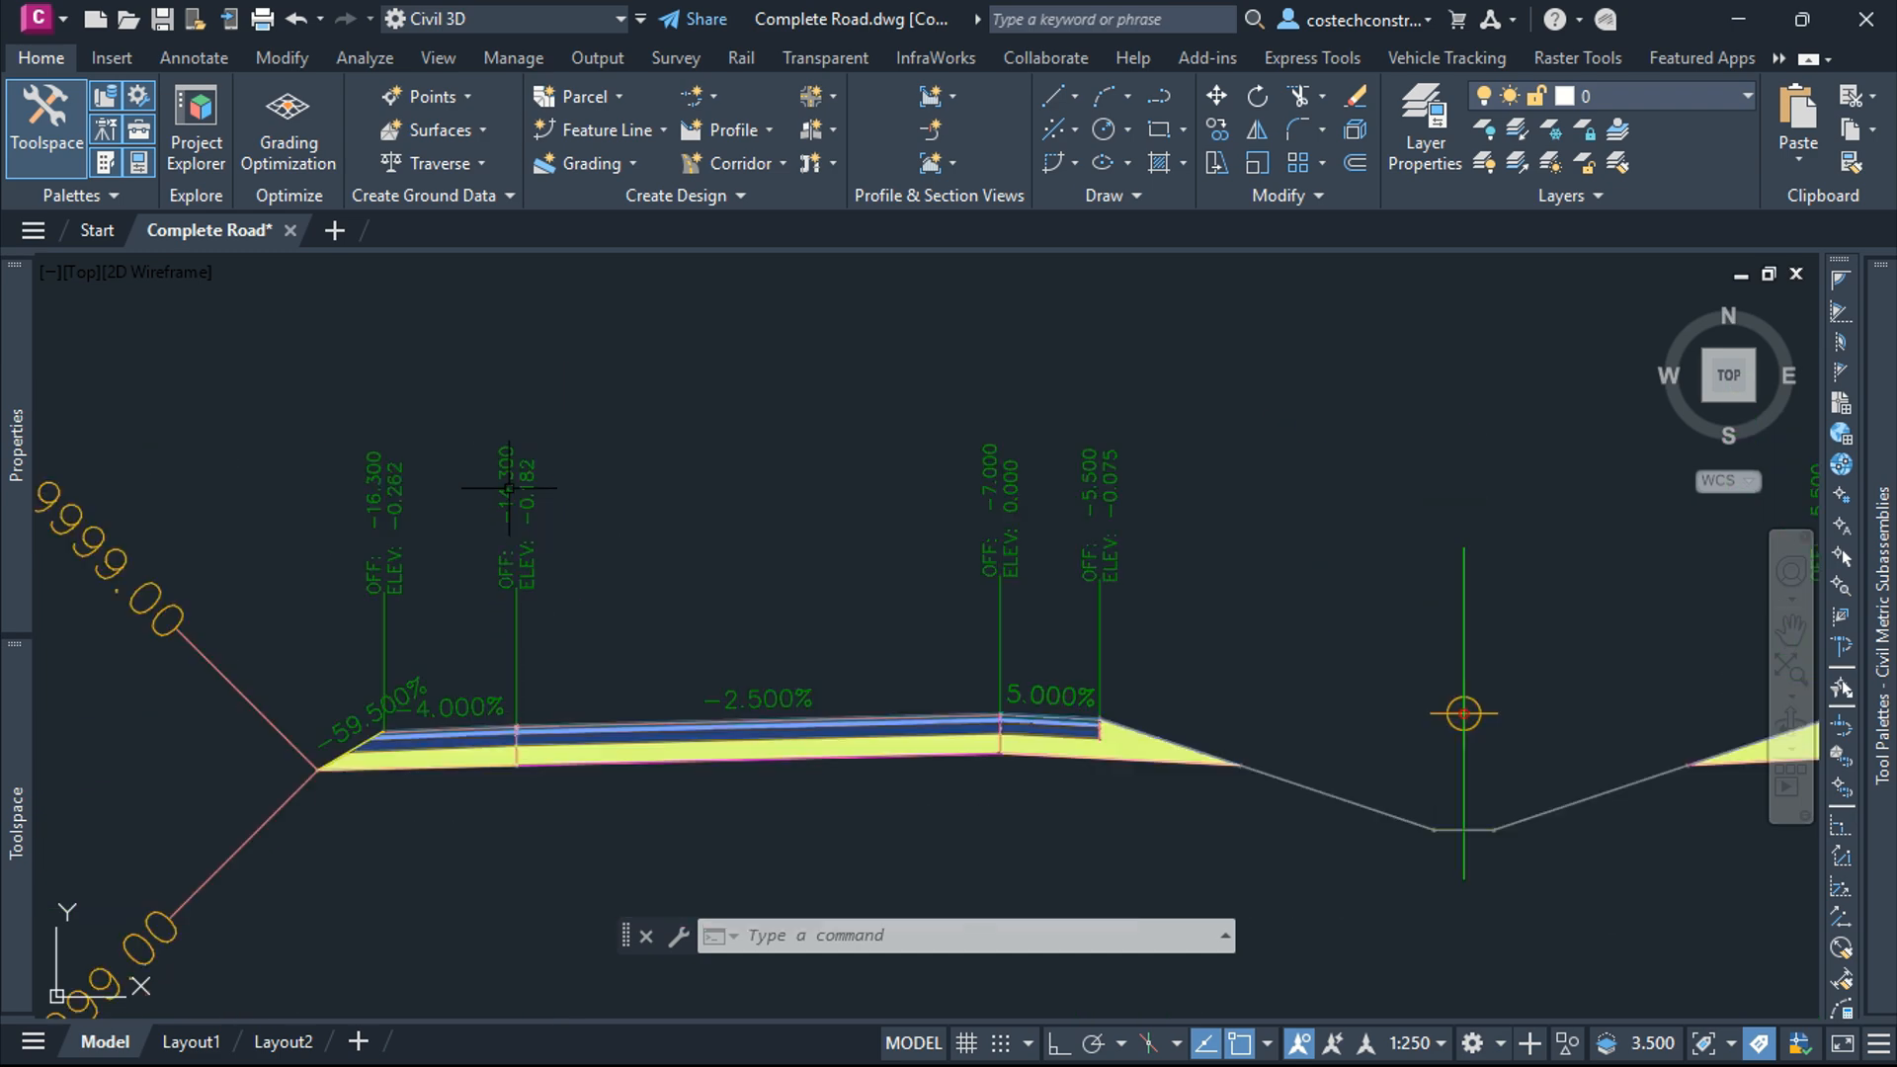
scroll(652, 632, down, 10)
scroll(1437, 372, up, 10)
scroll(1107, 379, up, 3)
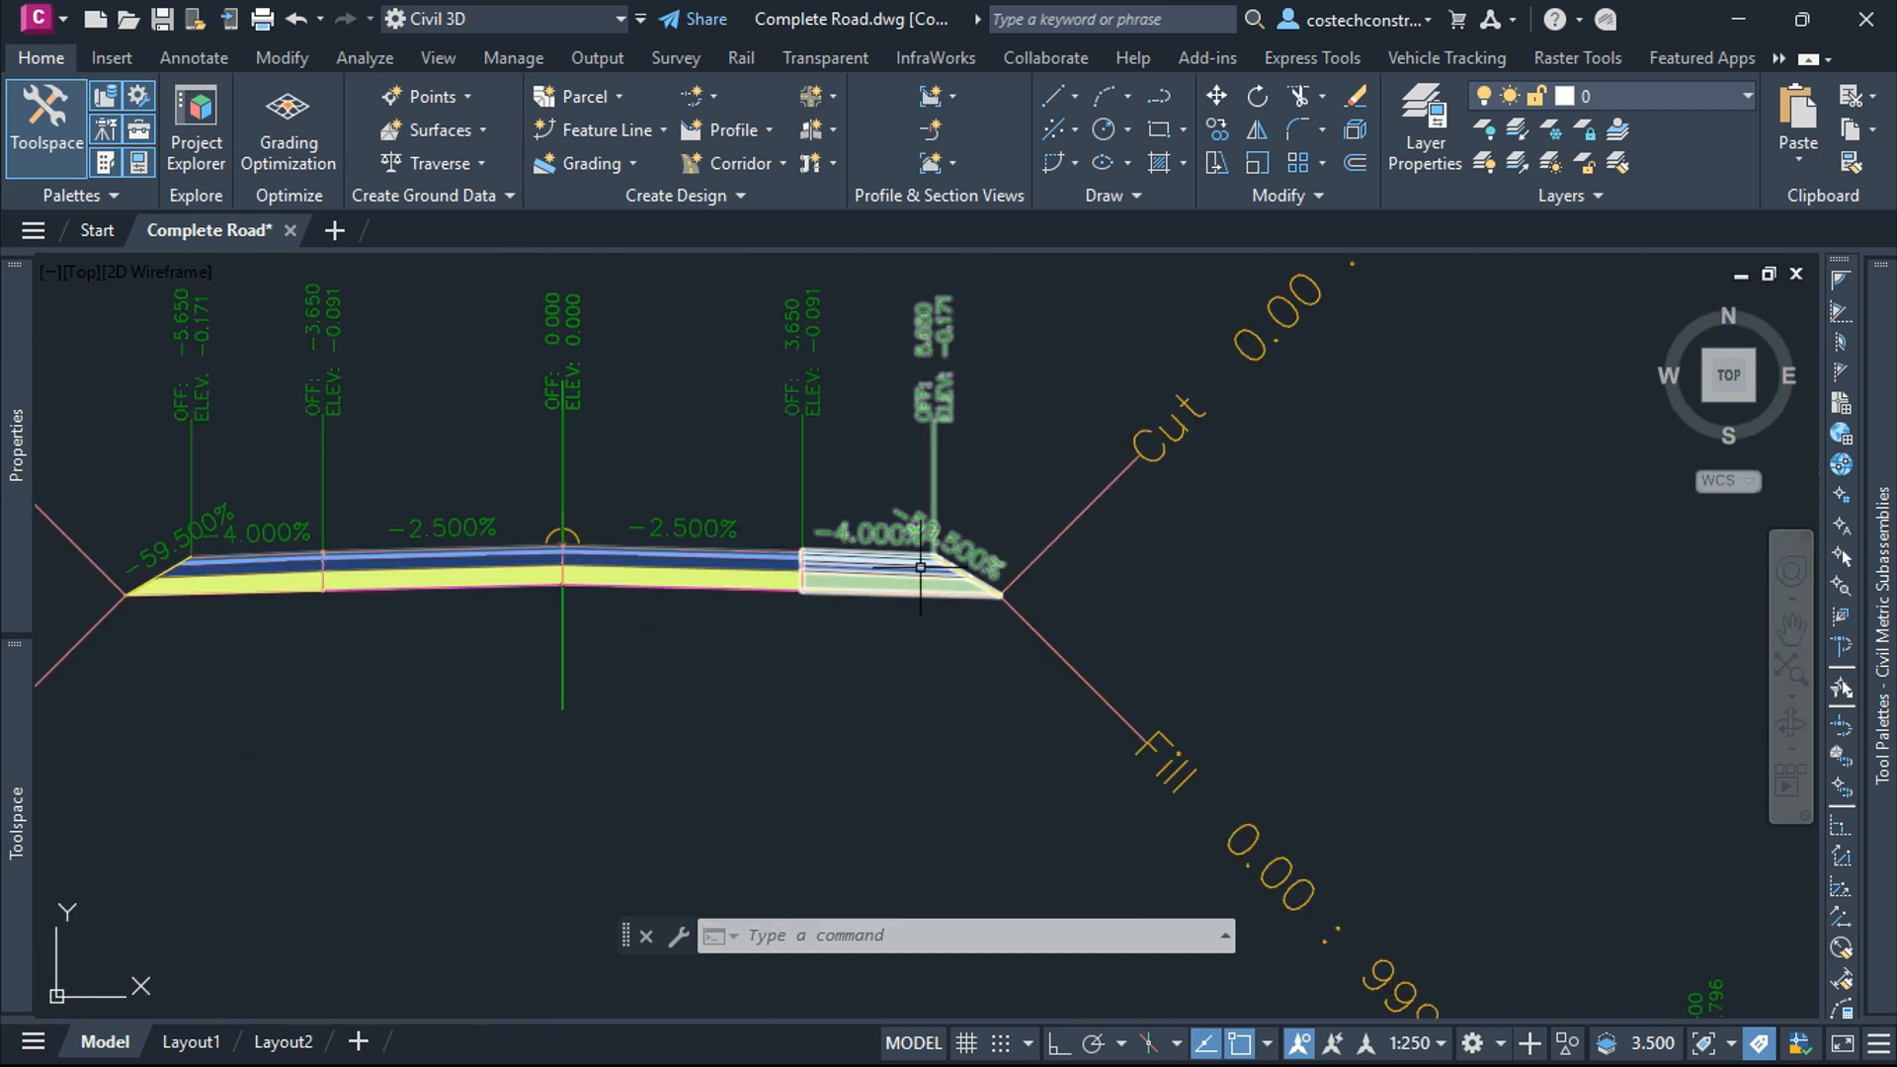
scroll(821, 326, up, 4)
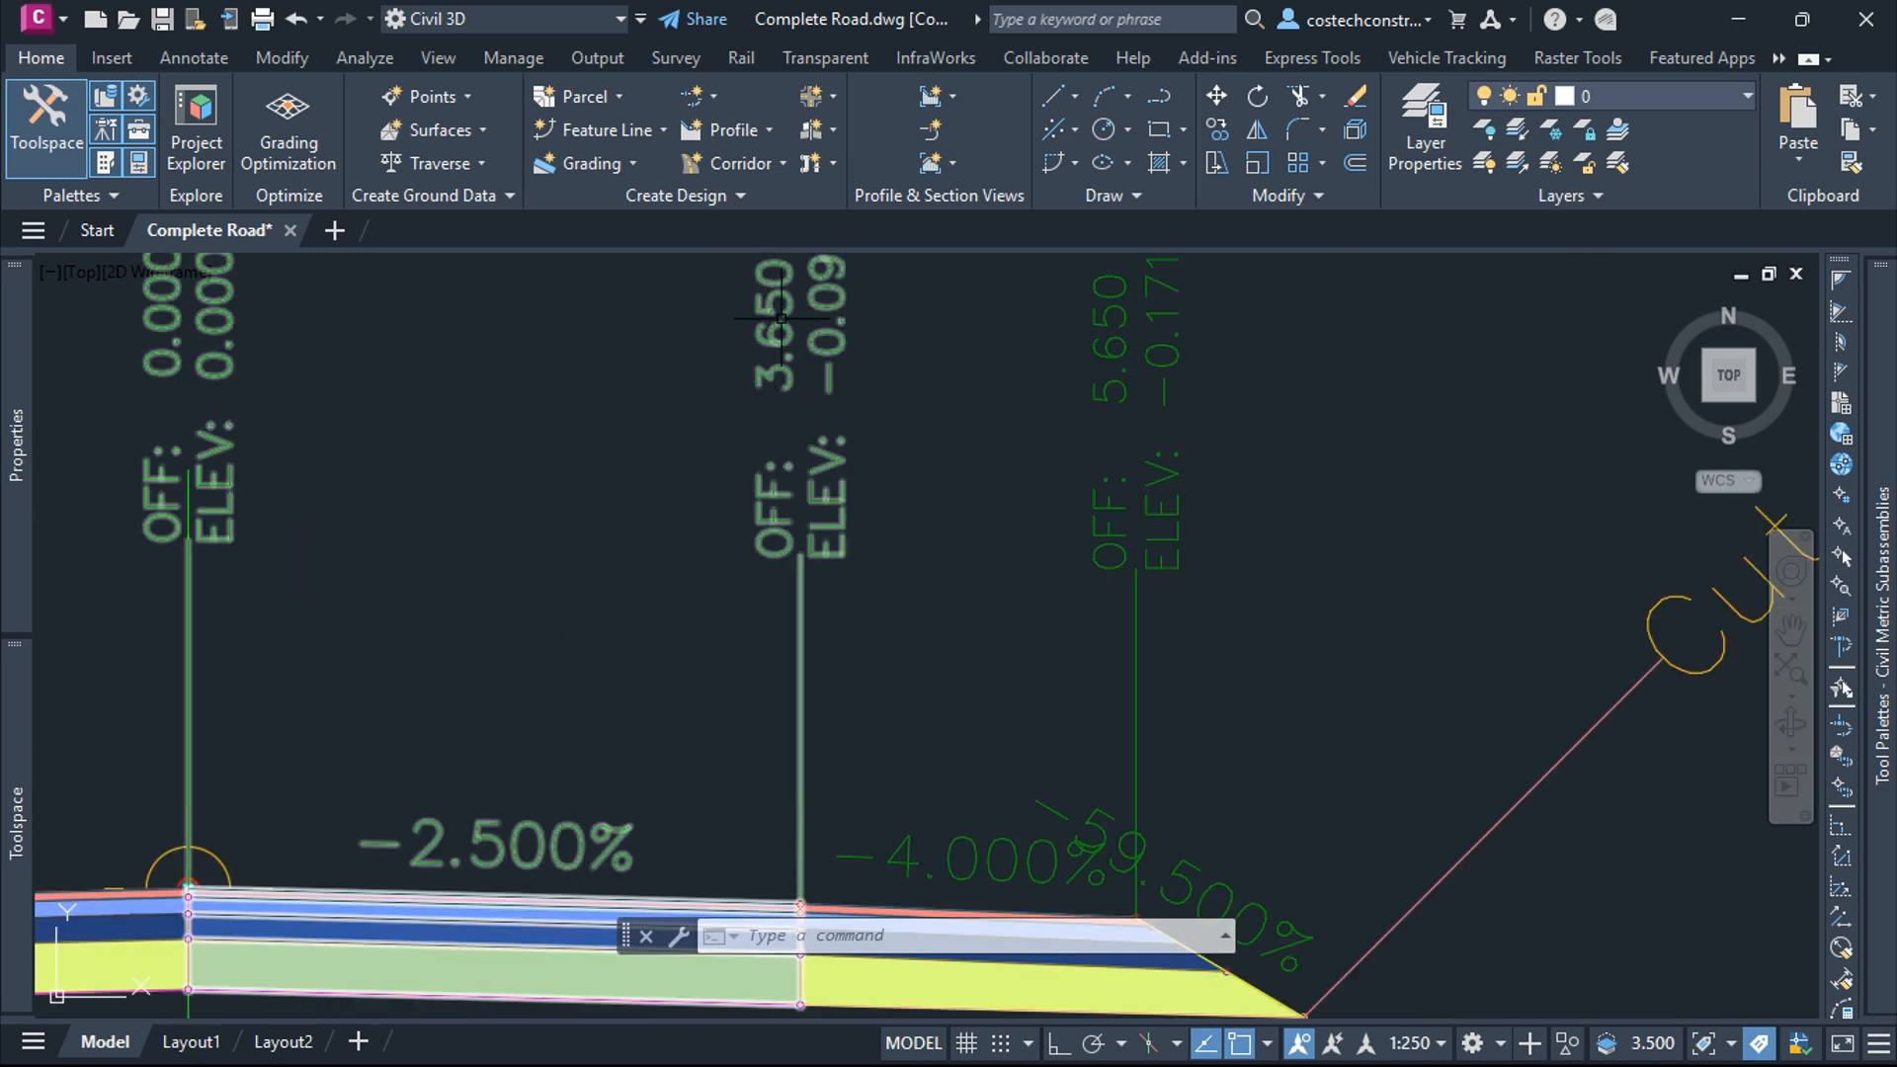
Check the nominal offset value in the alignment properties of ROAD 2 Right Offset
scroll(1092, 373, down, 10)
scroll(757, 707, up, 10)
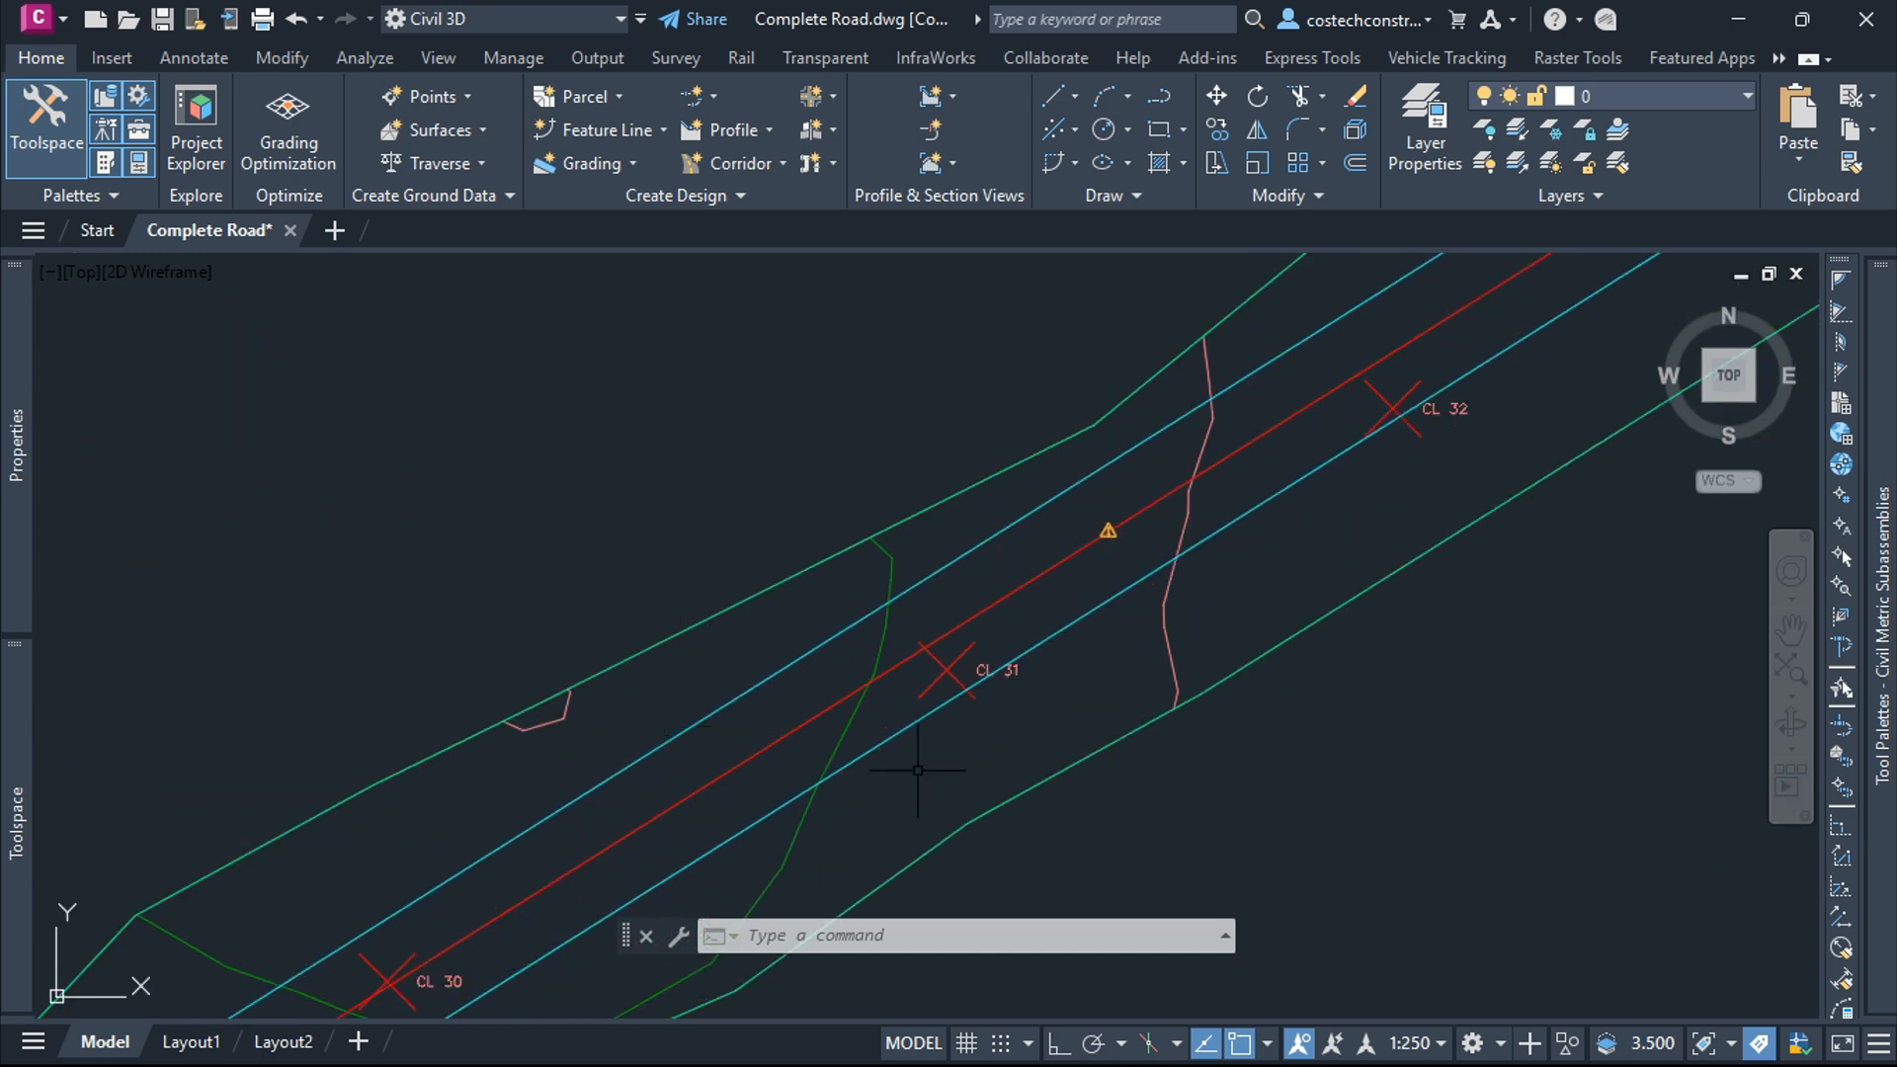
click(894, 734)
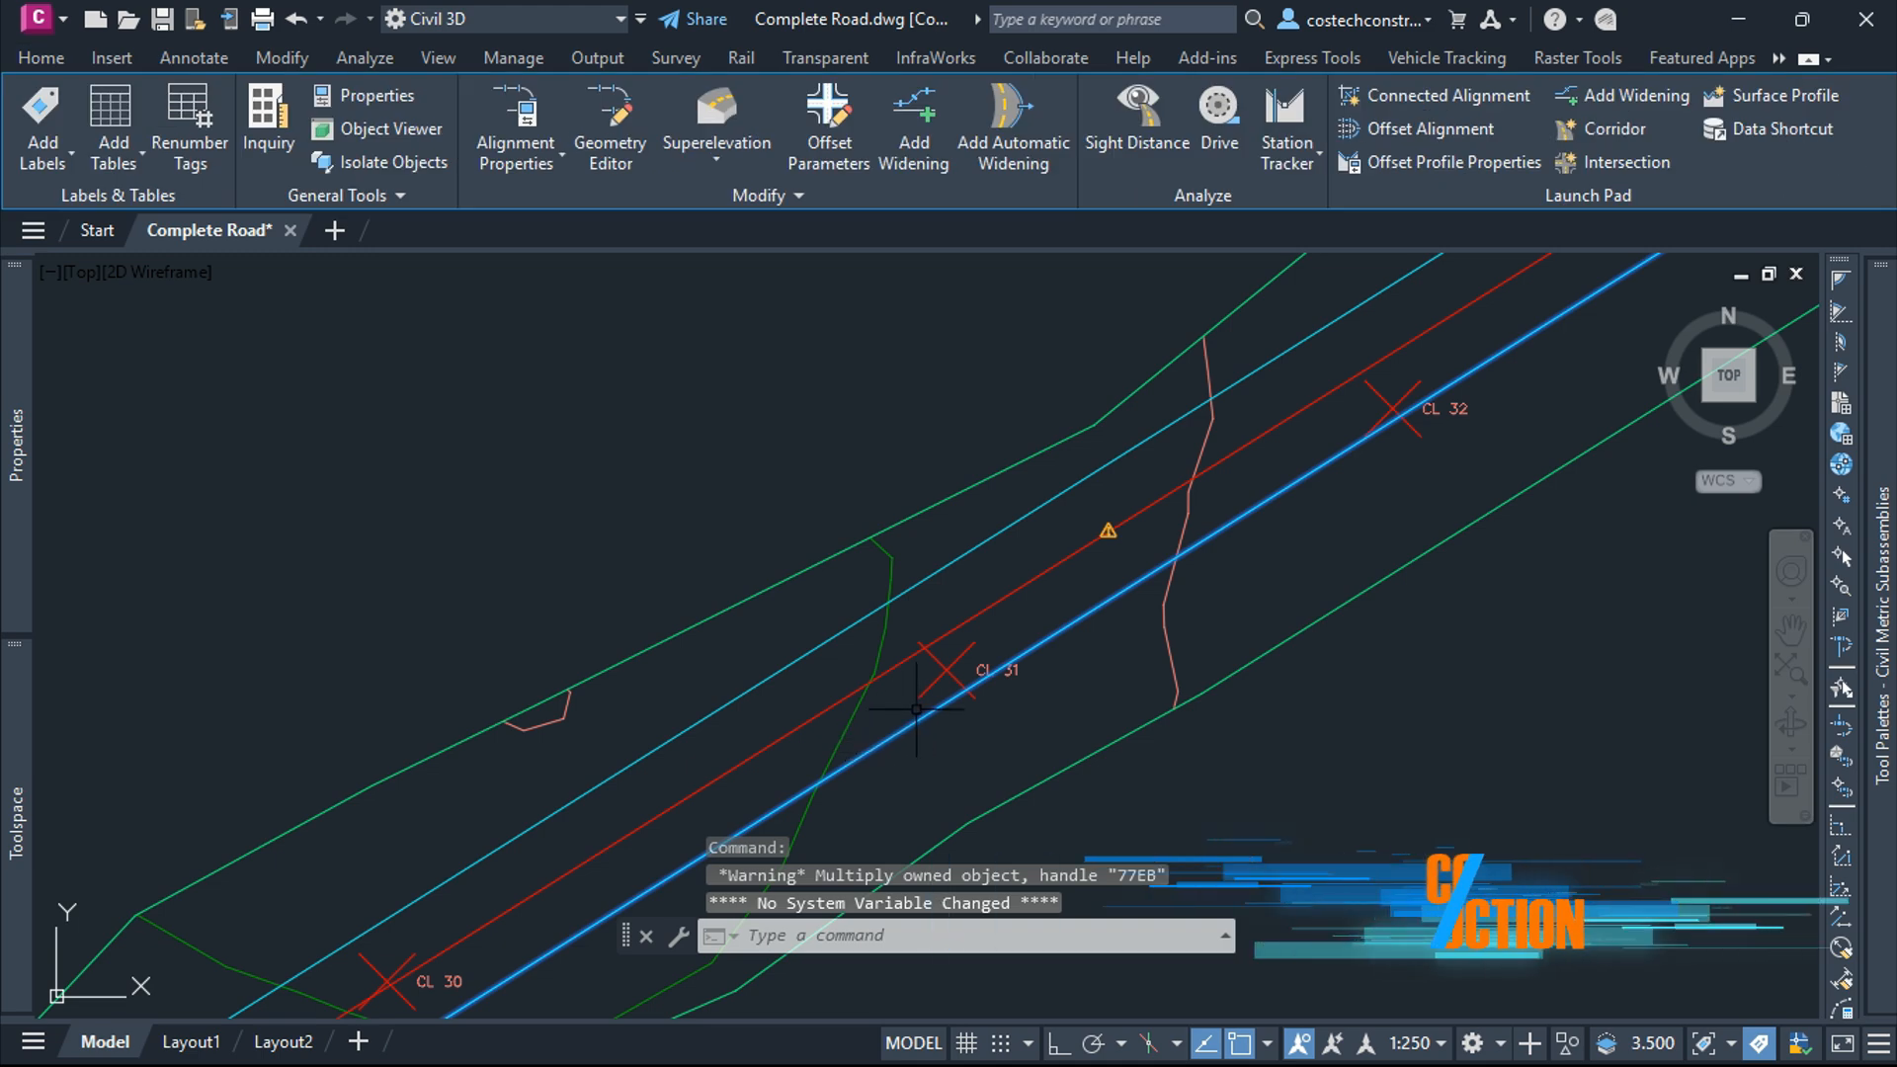
click(516, 103)
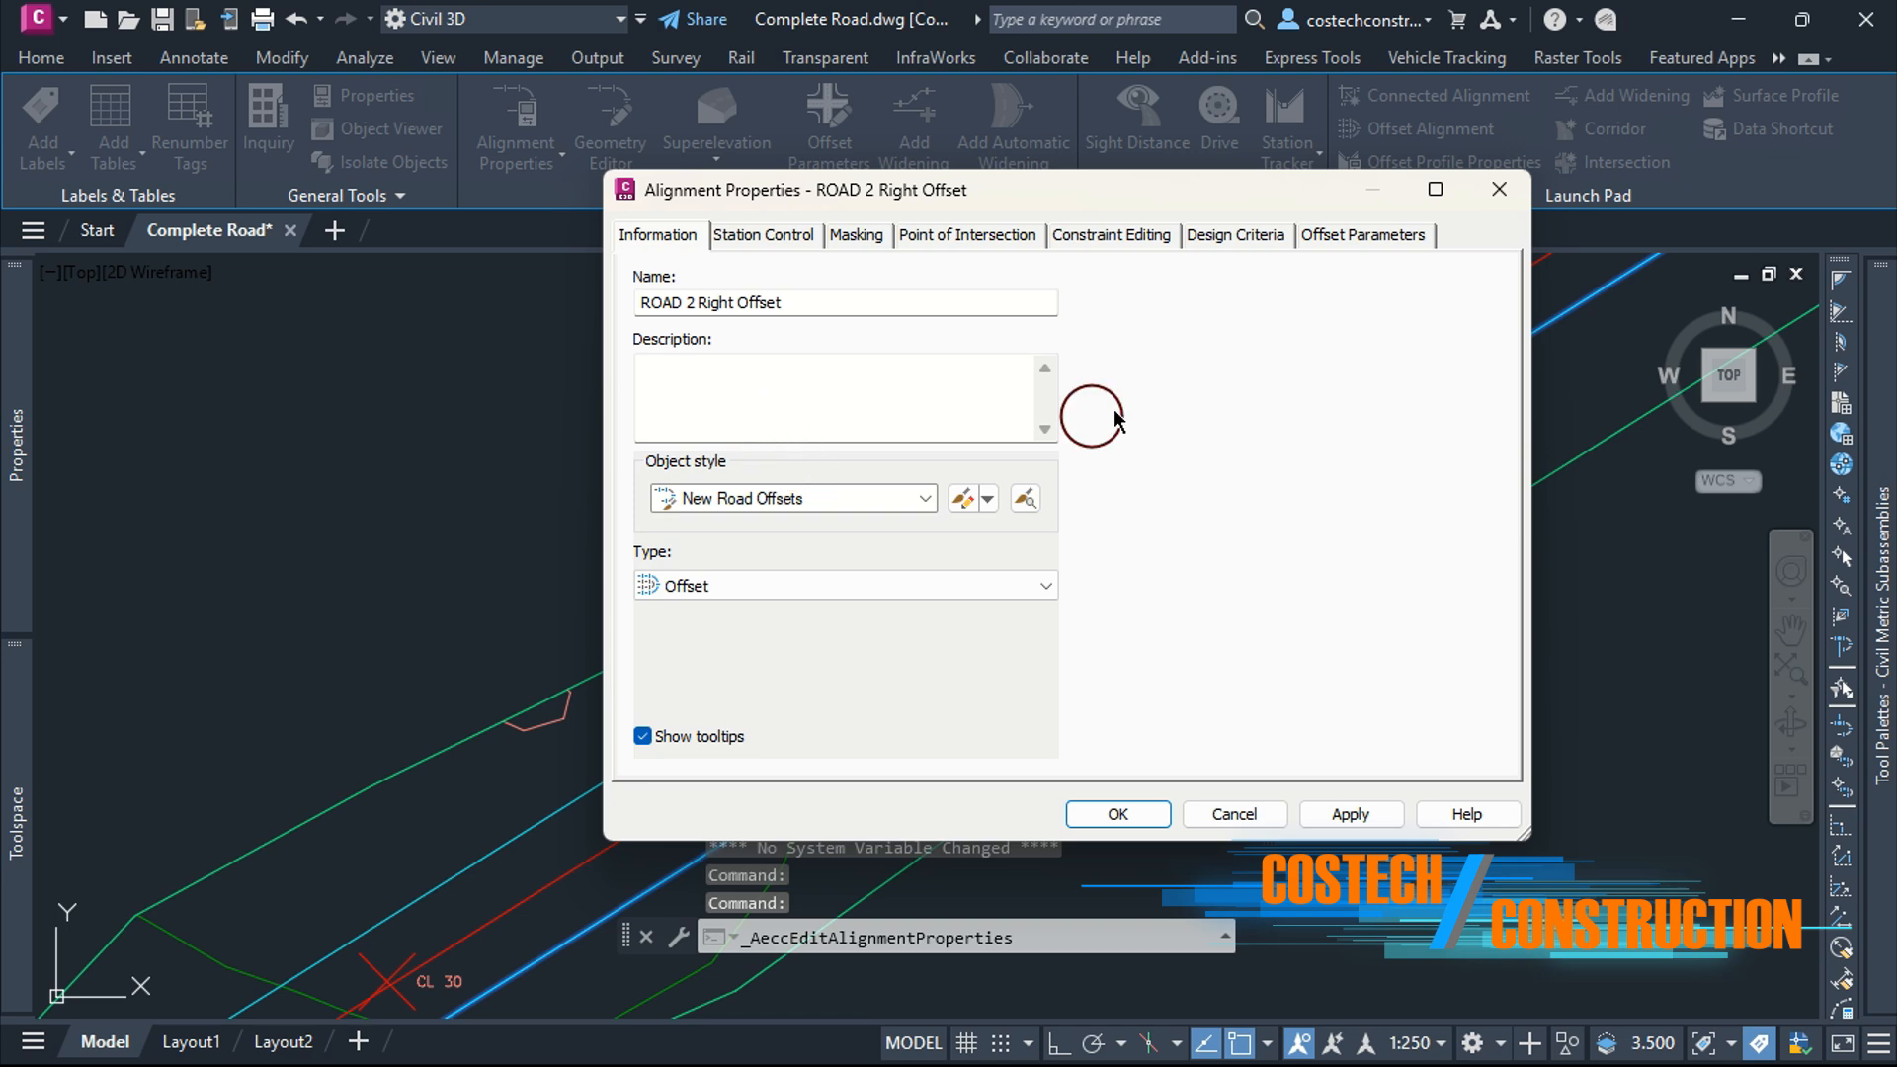
click(1369, 238)
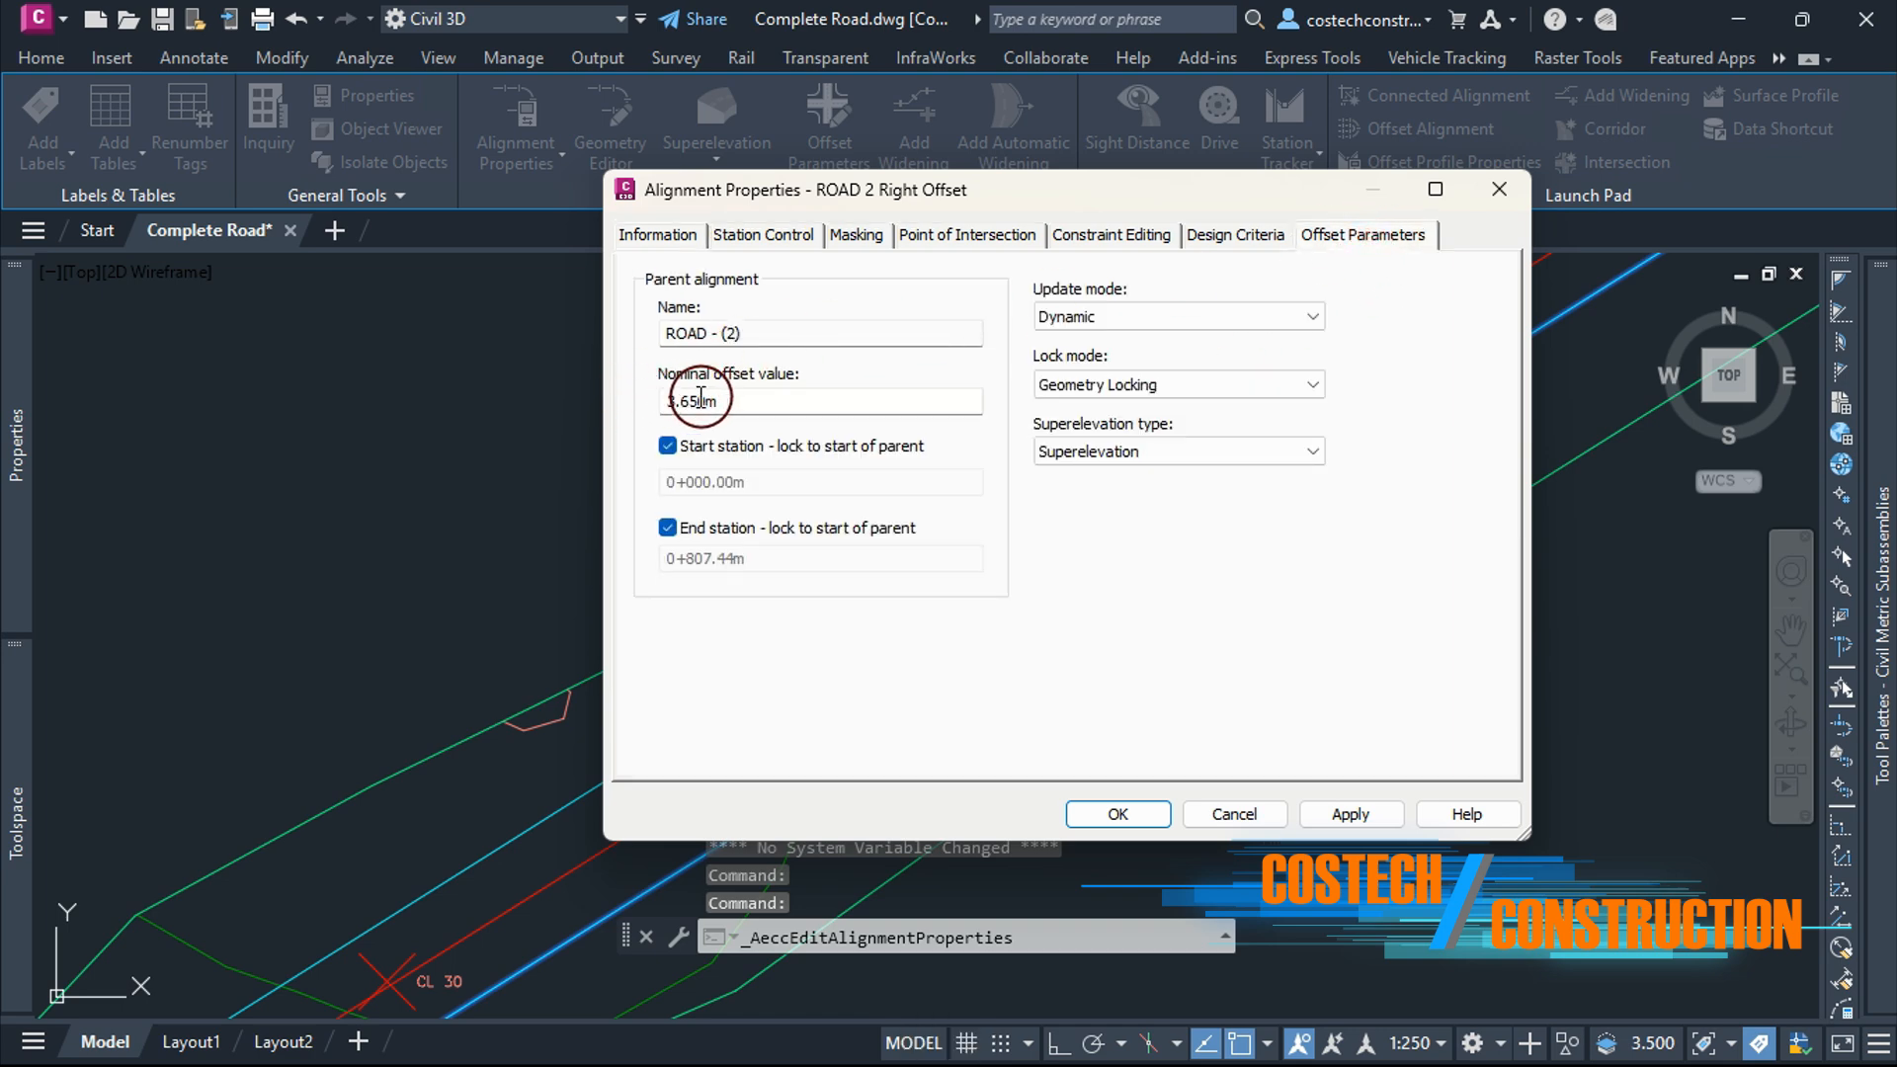
click(1148, 810)
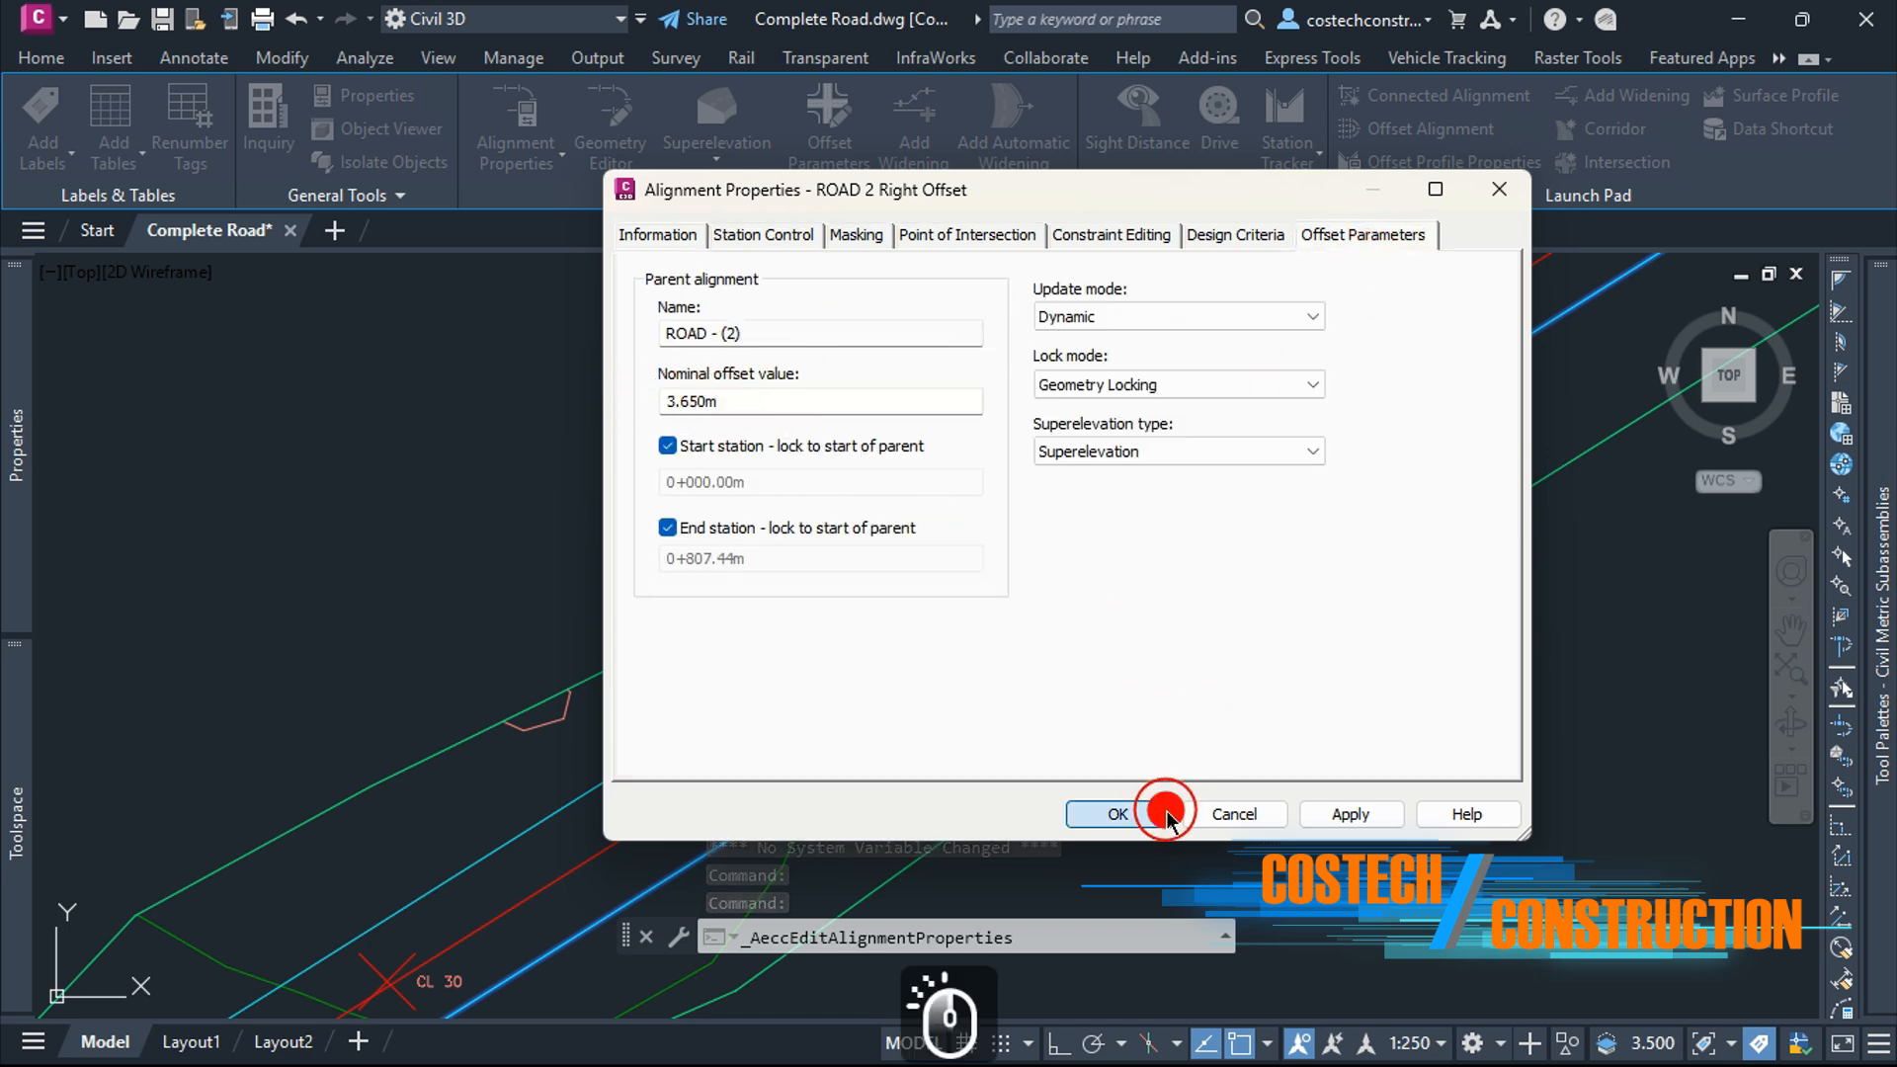
key(Escape)
key(Escape)
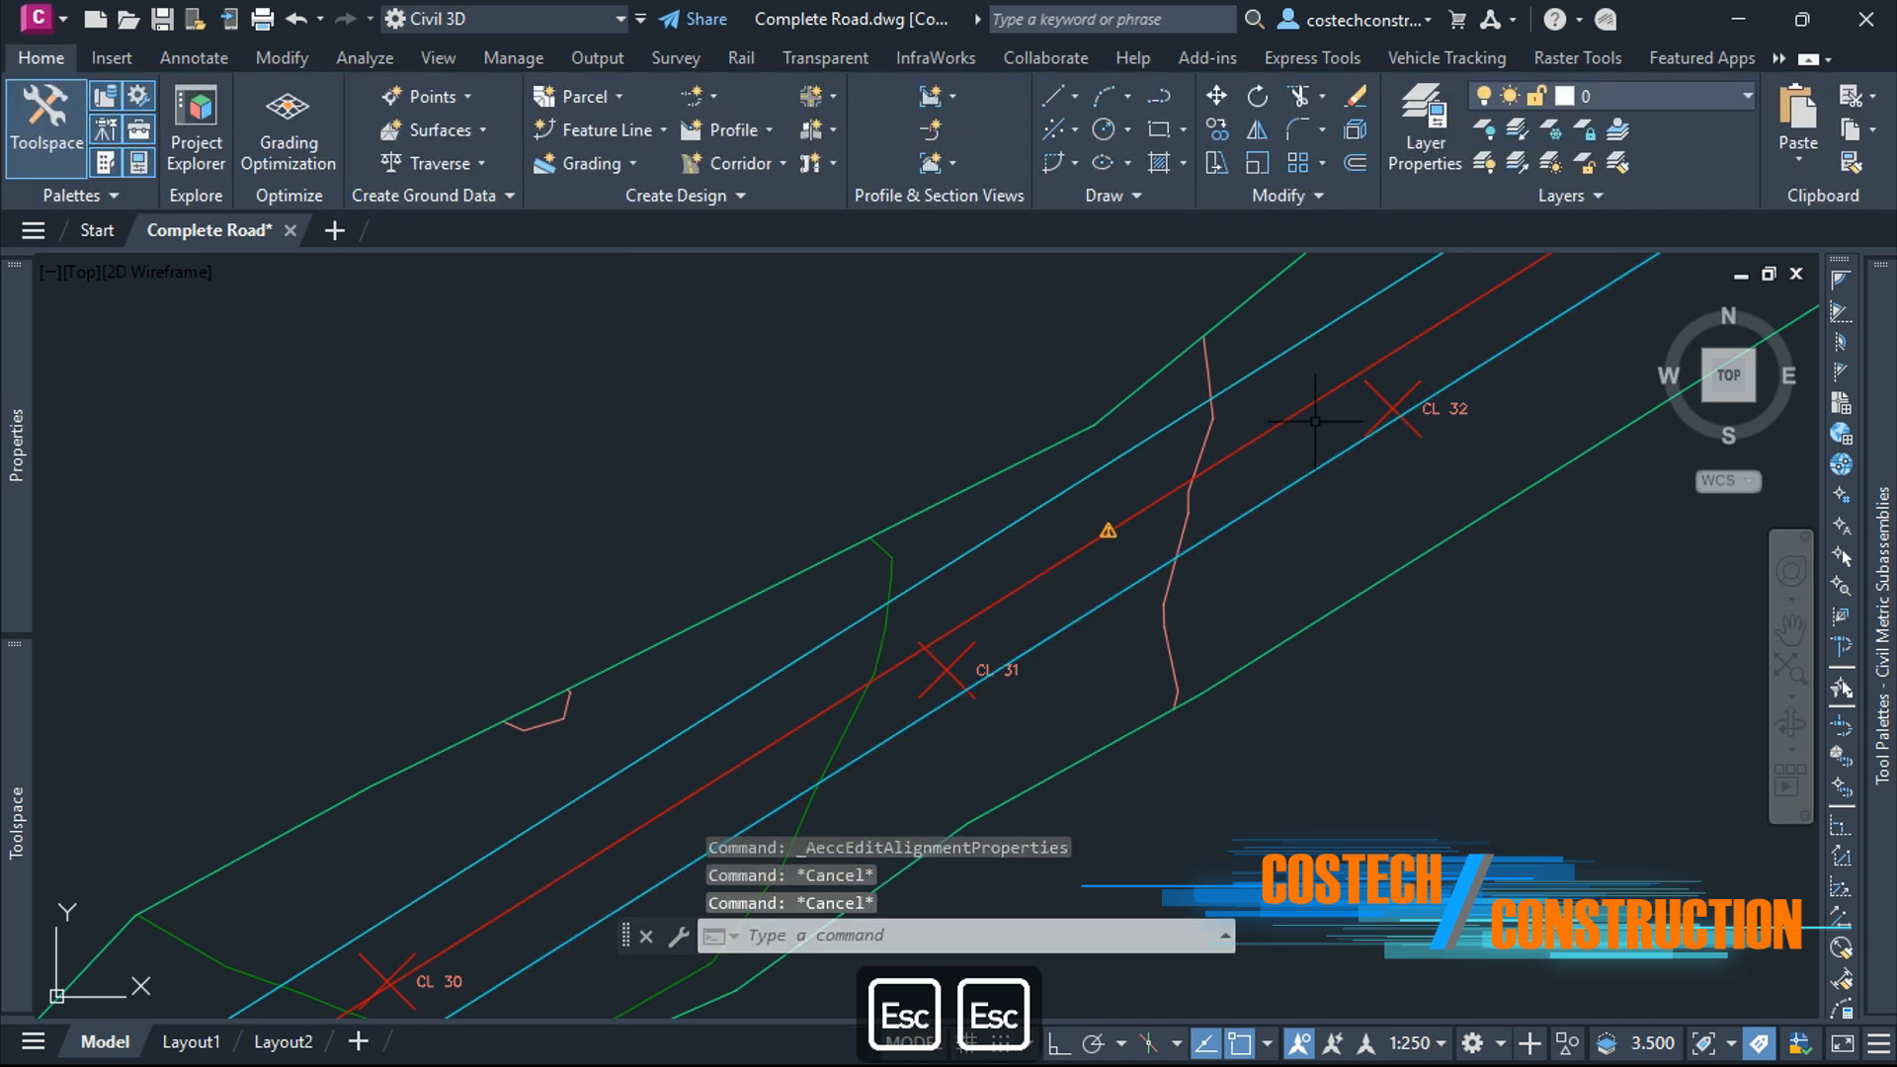
Set the nominal offset value of the ROAD 1 Left Offset alignment to -14.300 m
scroll(1314, 420, down, 5)
scroll(1075, 687, up, 4)
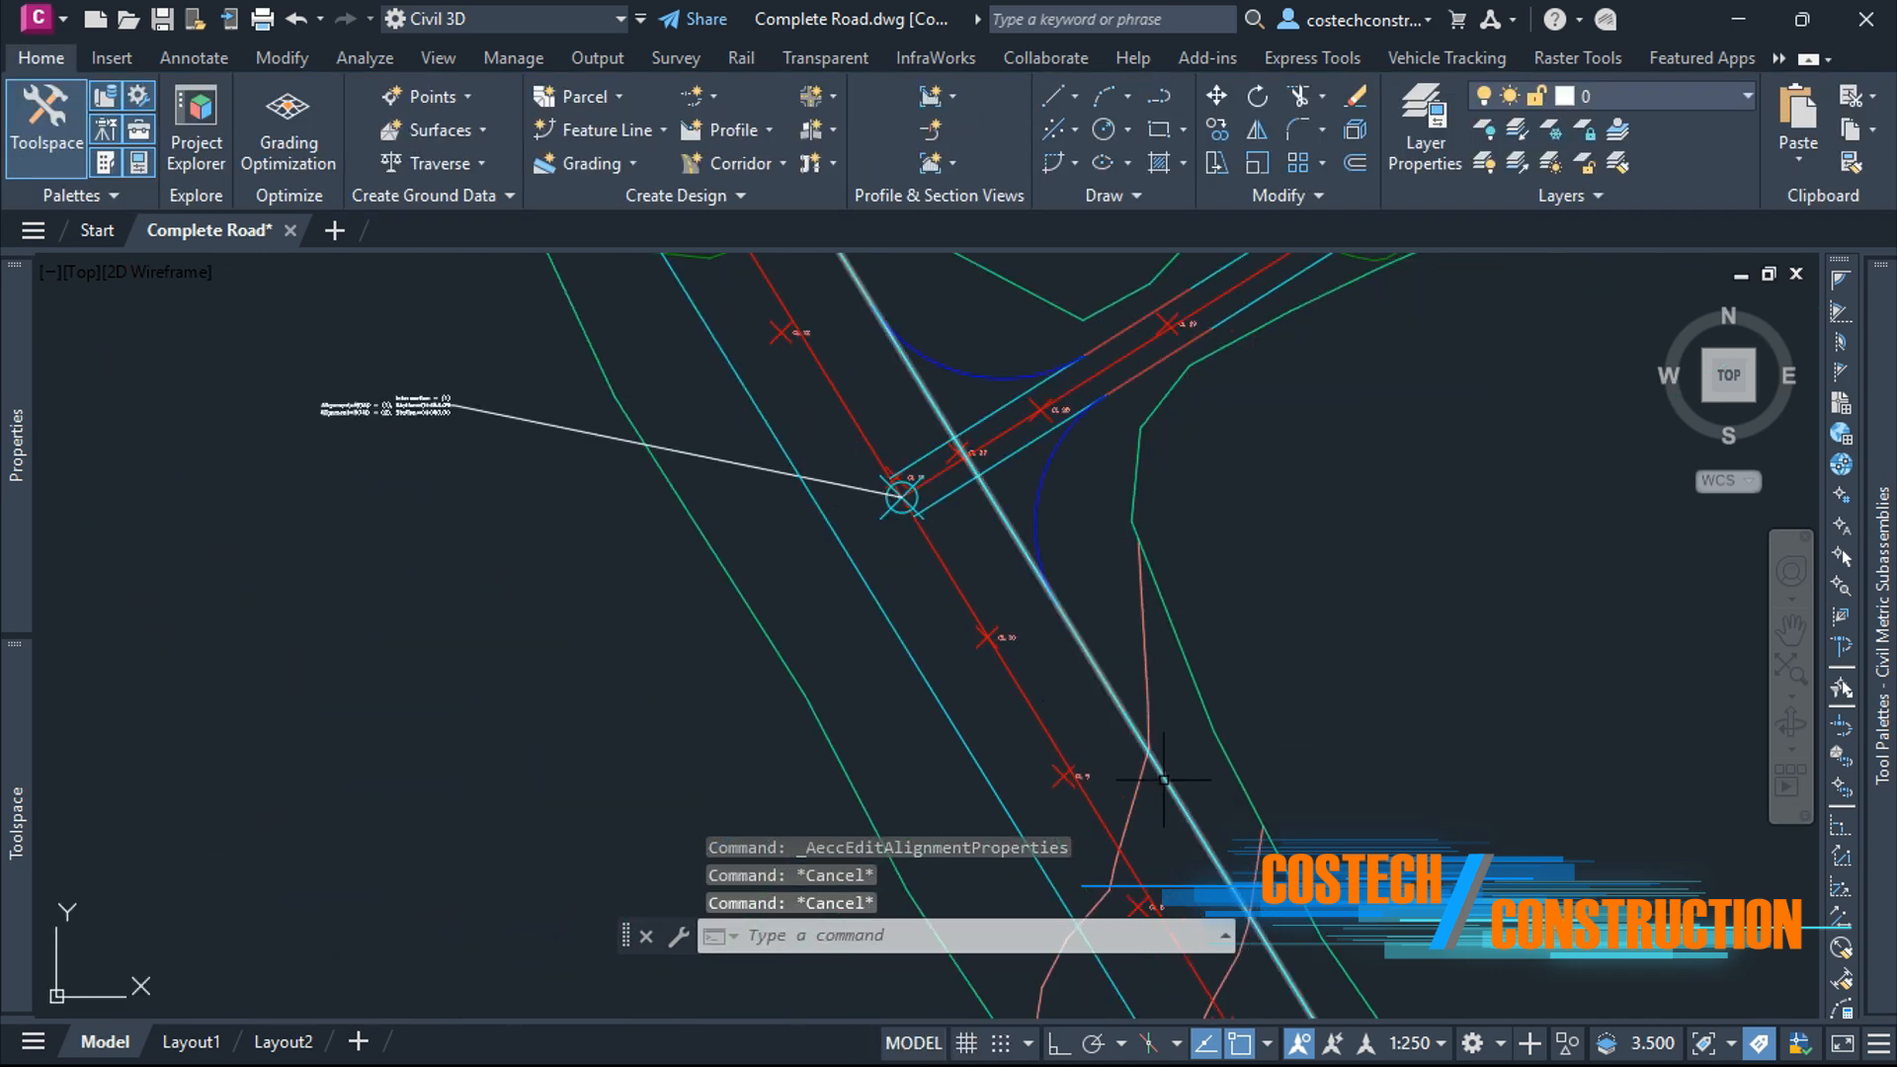
click(1168, 780)
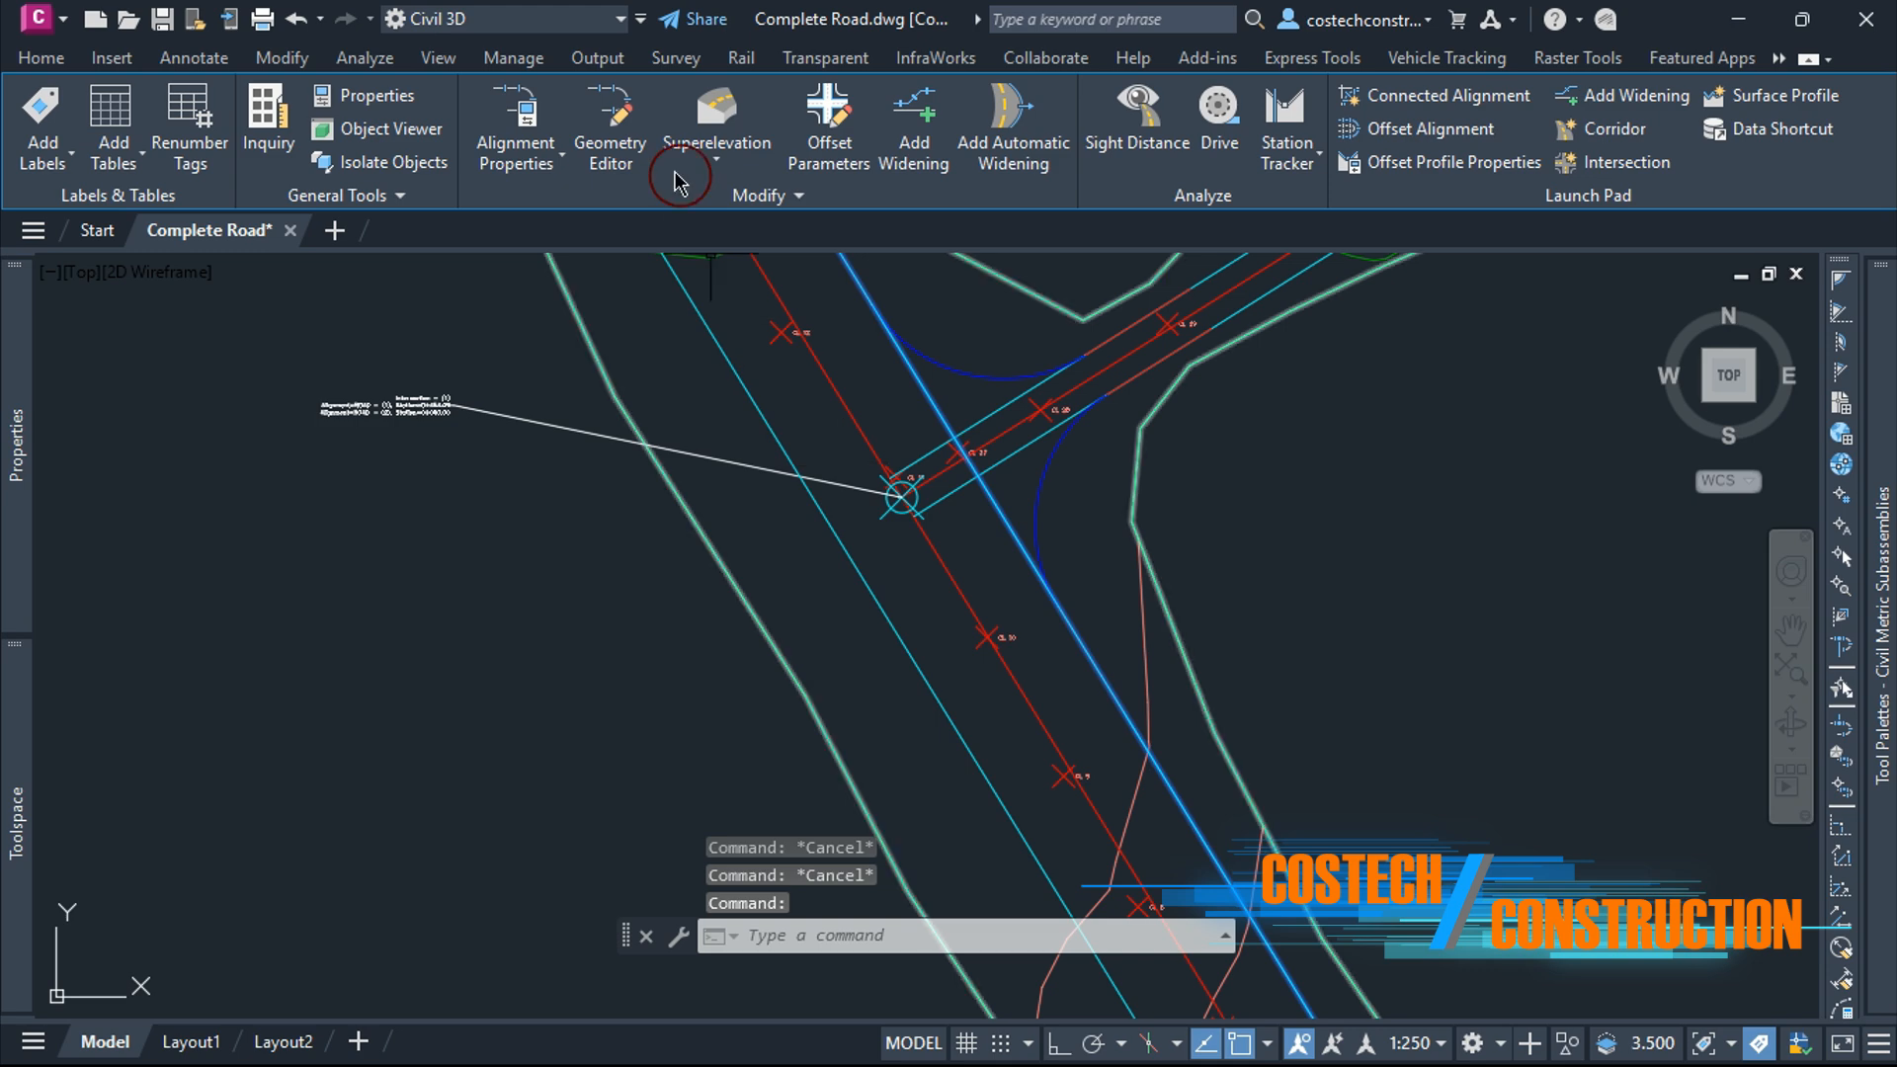
click(520, 111)
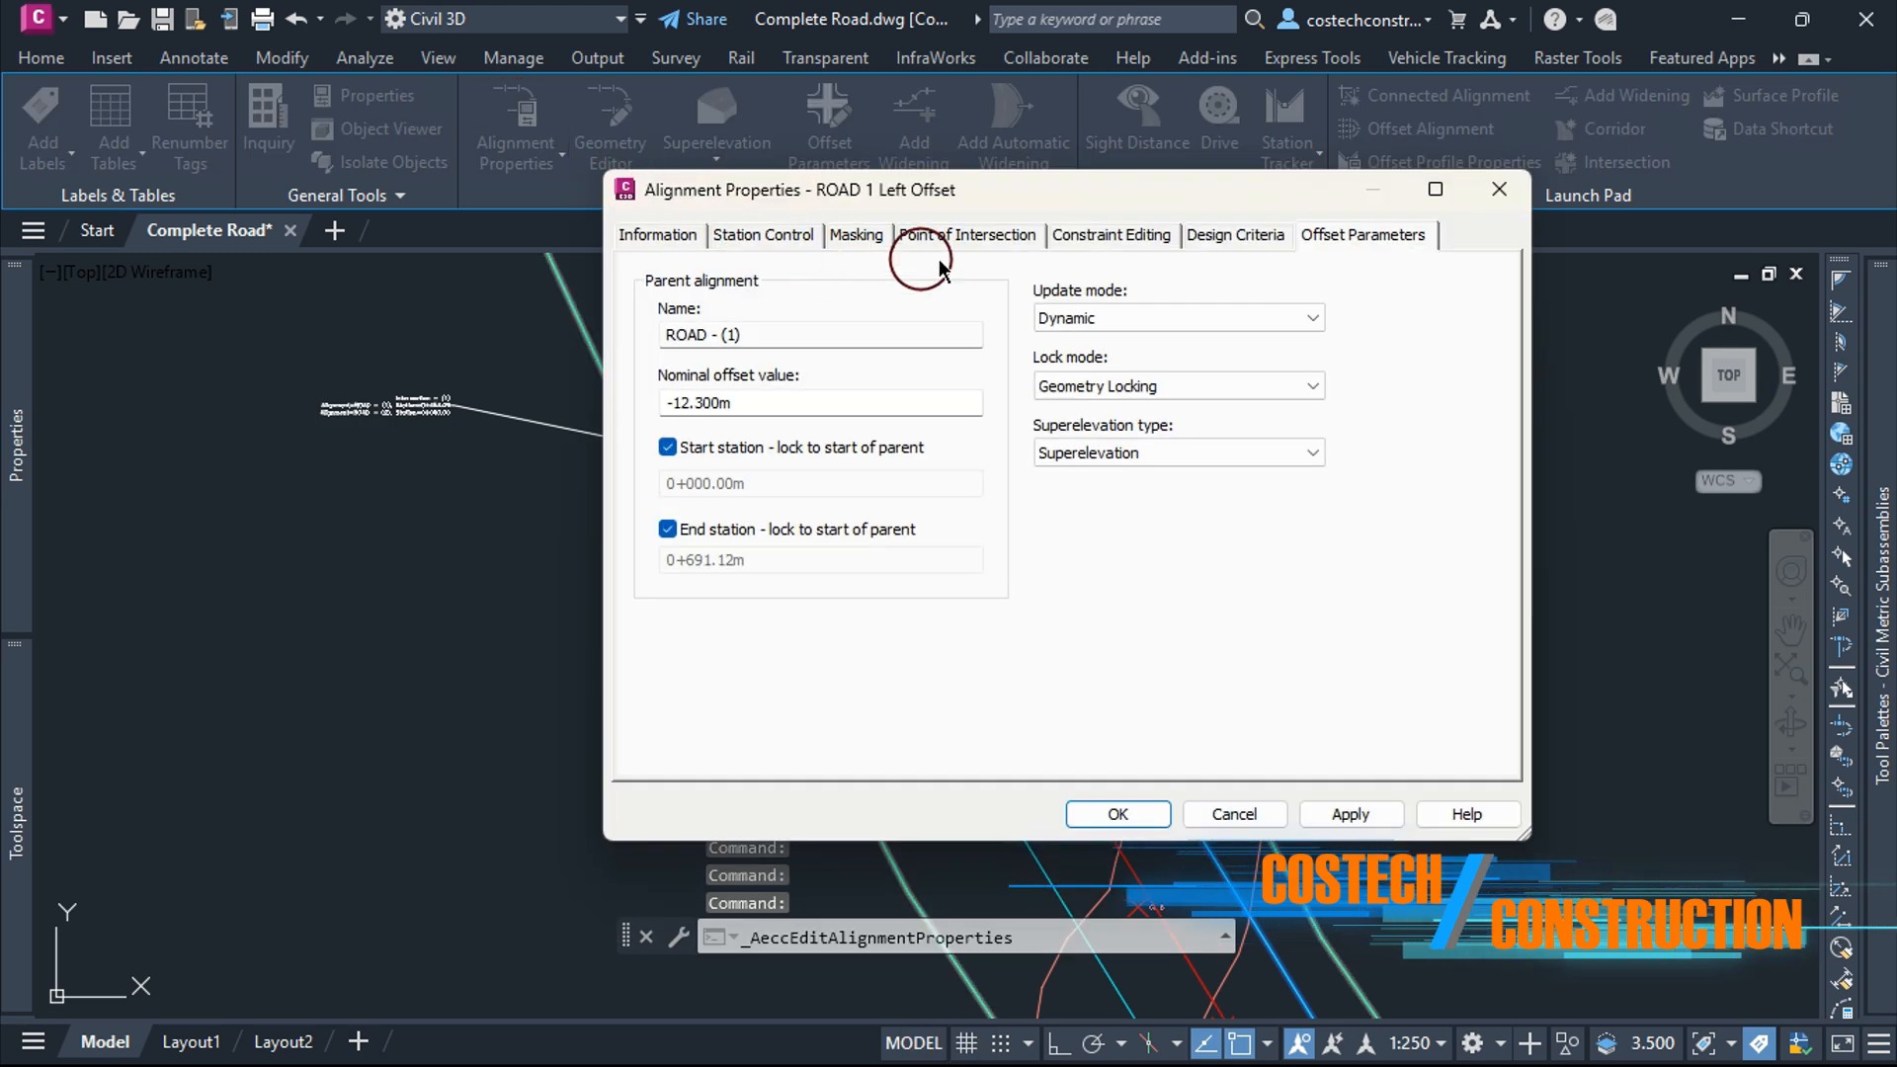
click(684, 402)
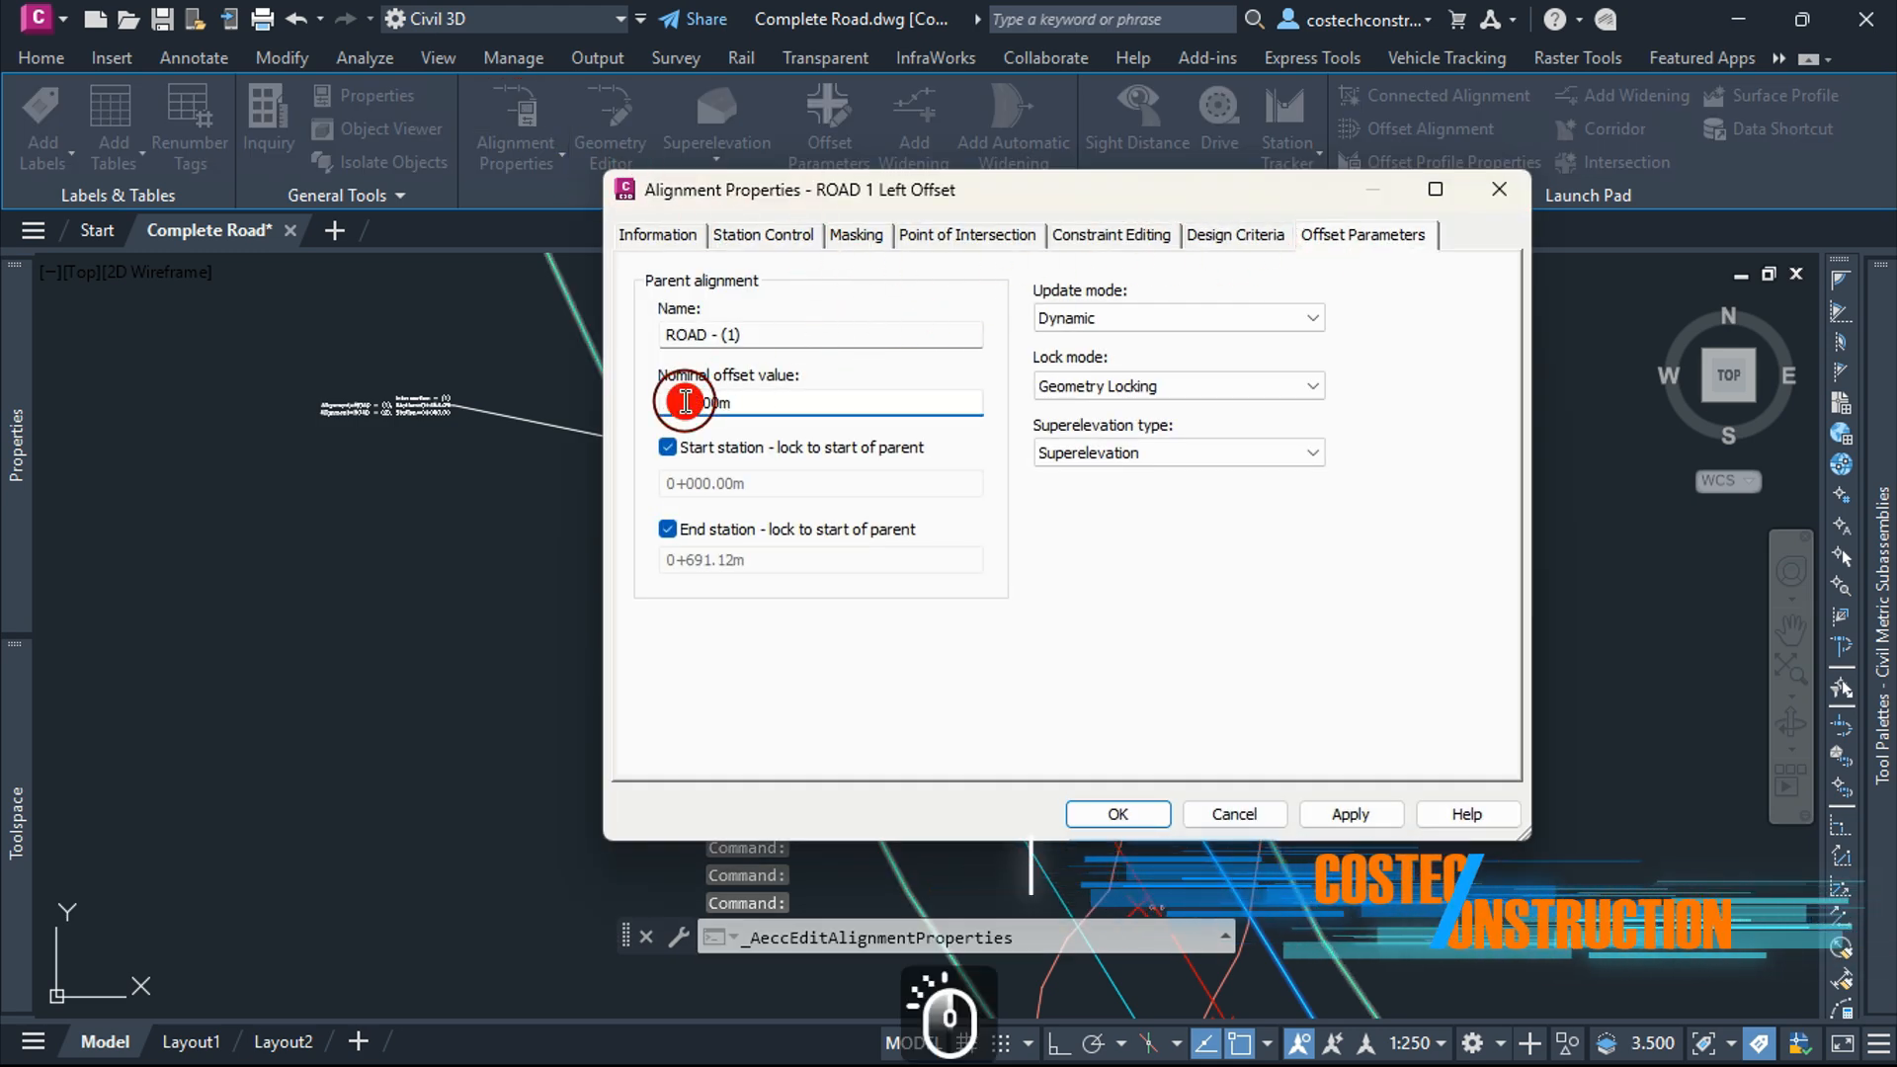
key(BackSpace)
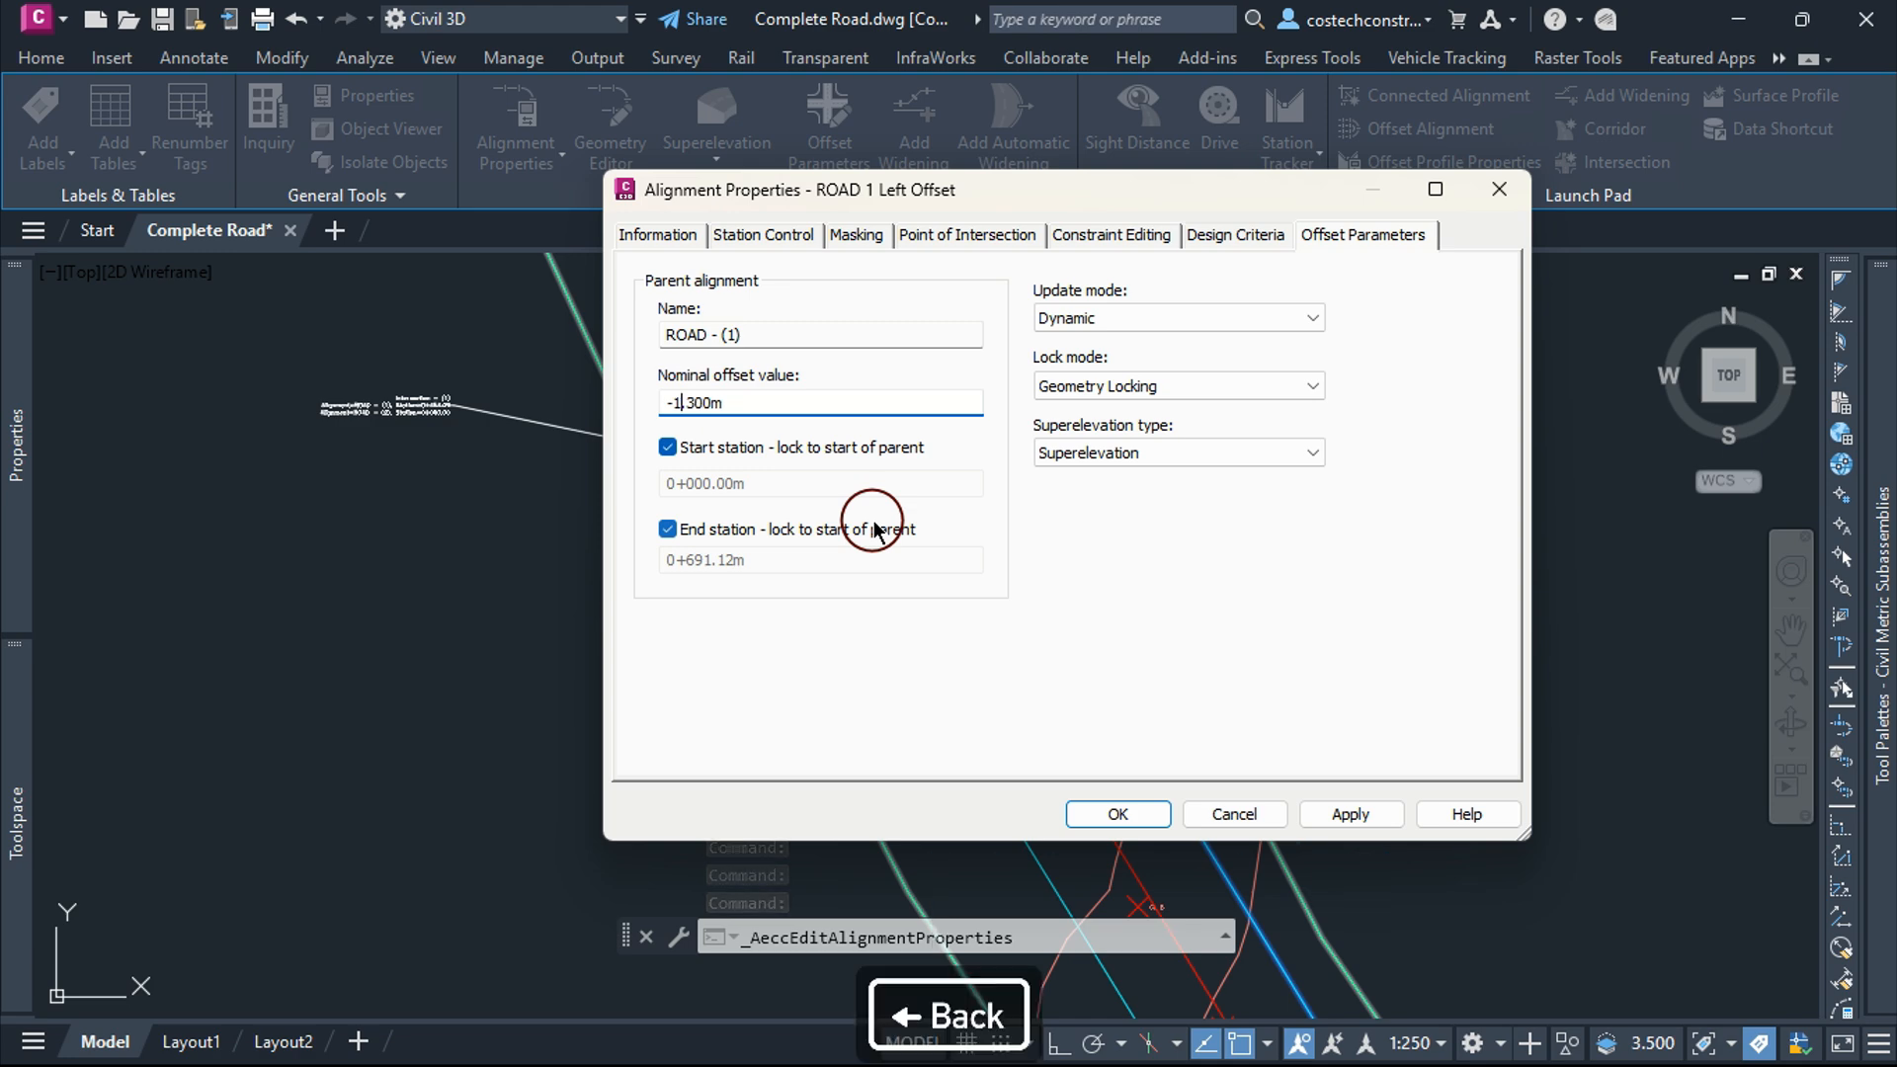
text(4)
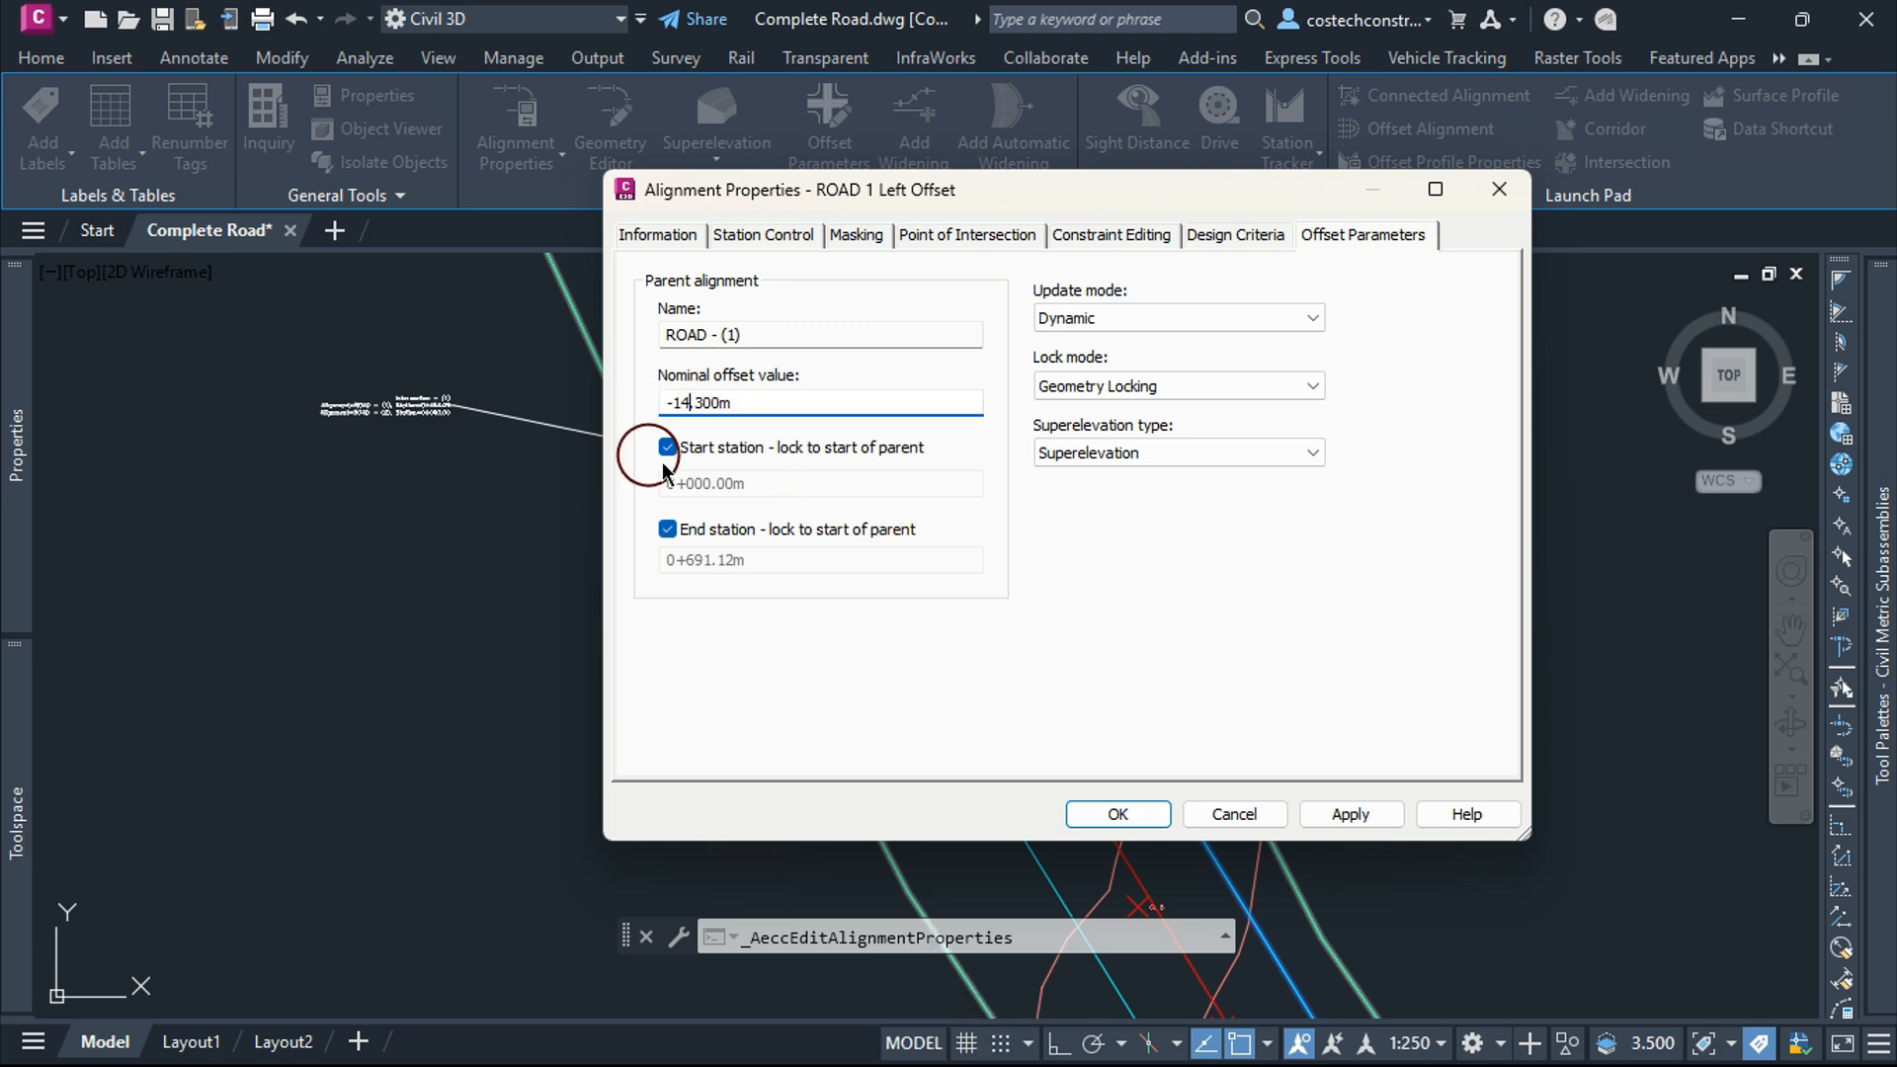
drag(1143, 188, 482, 315)
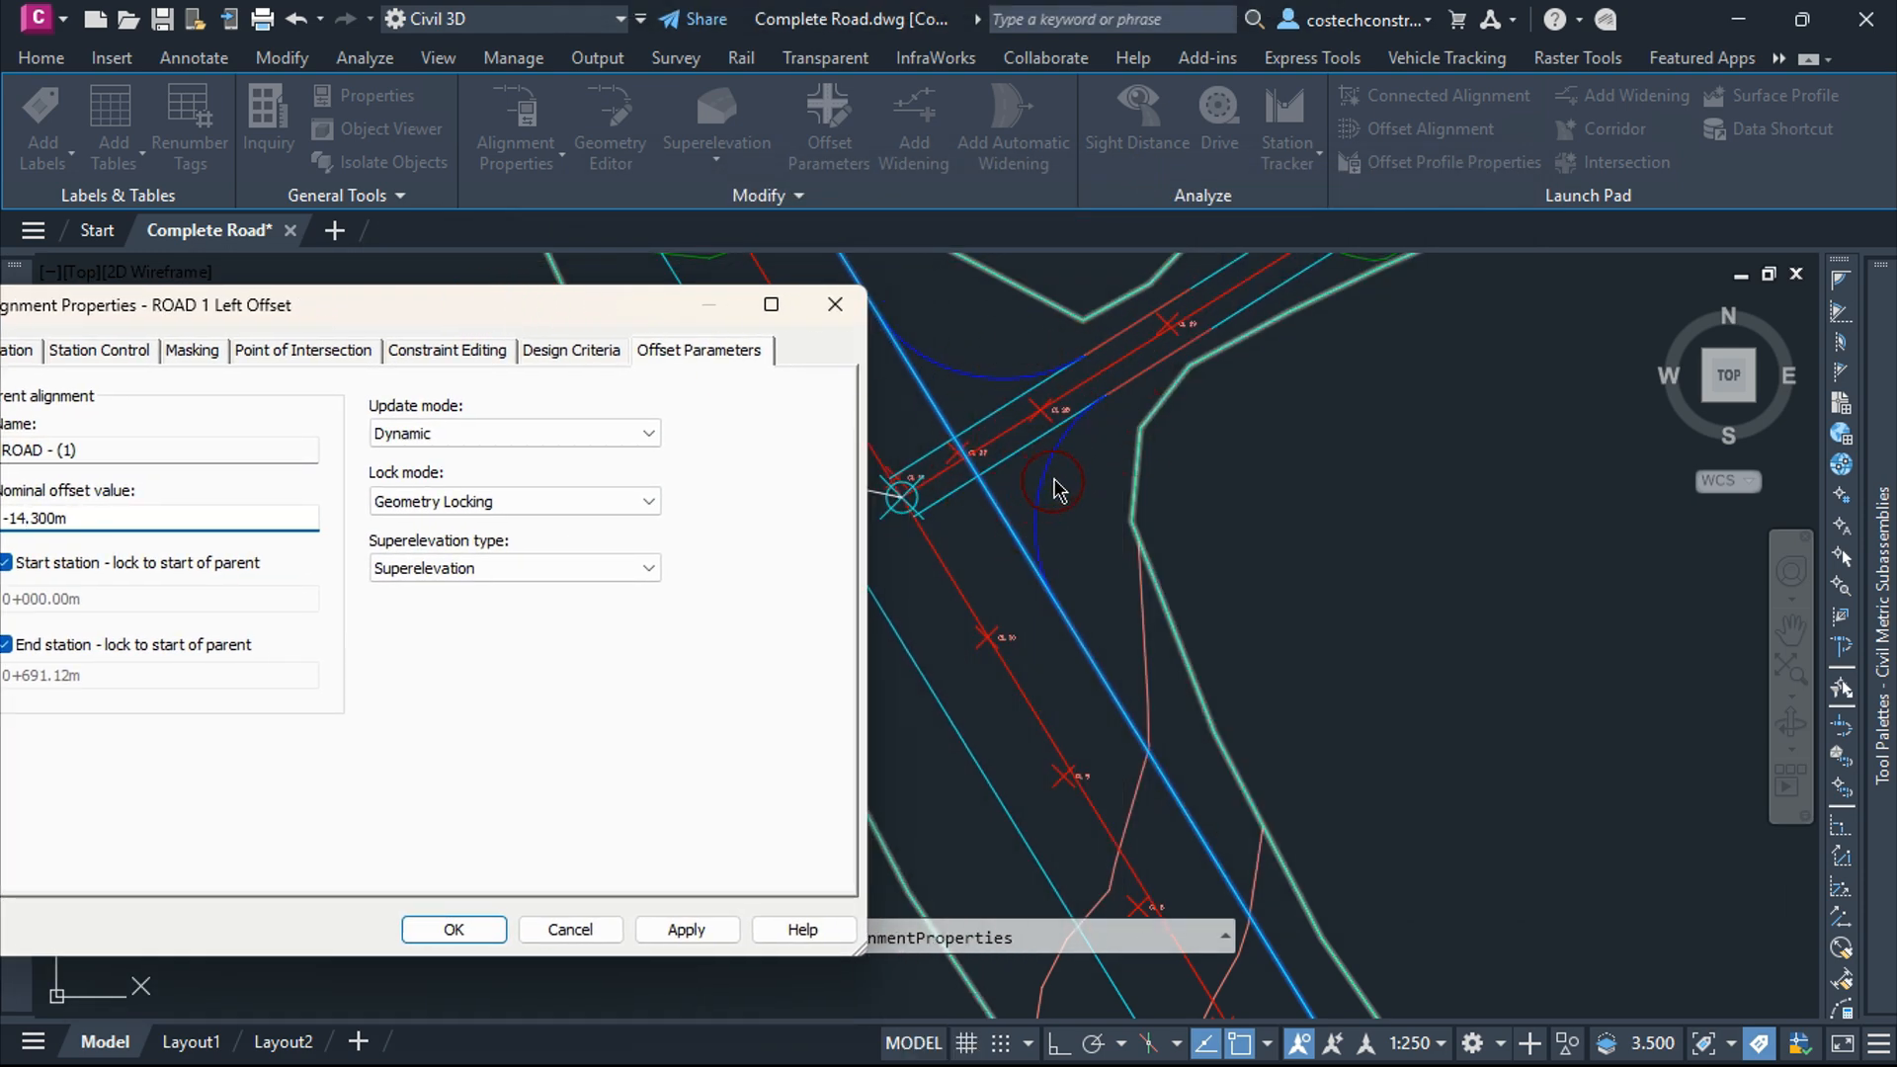
click(685, 929)
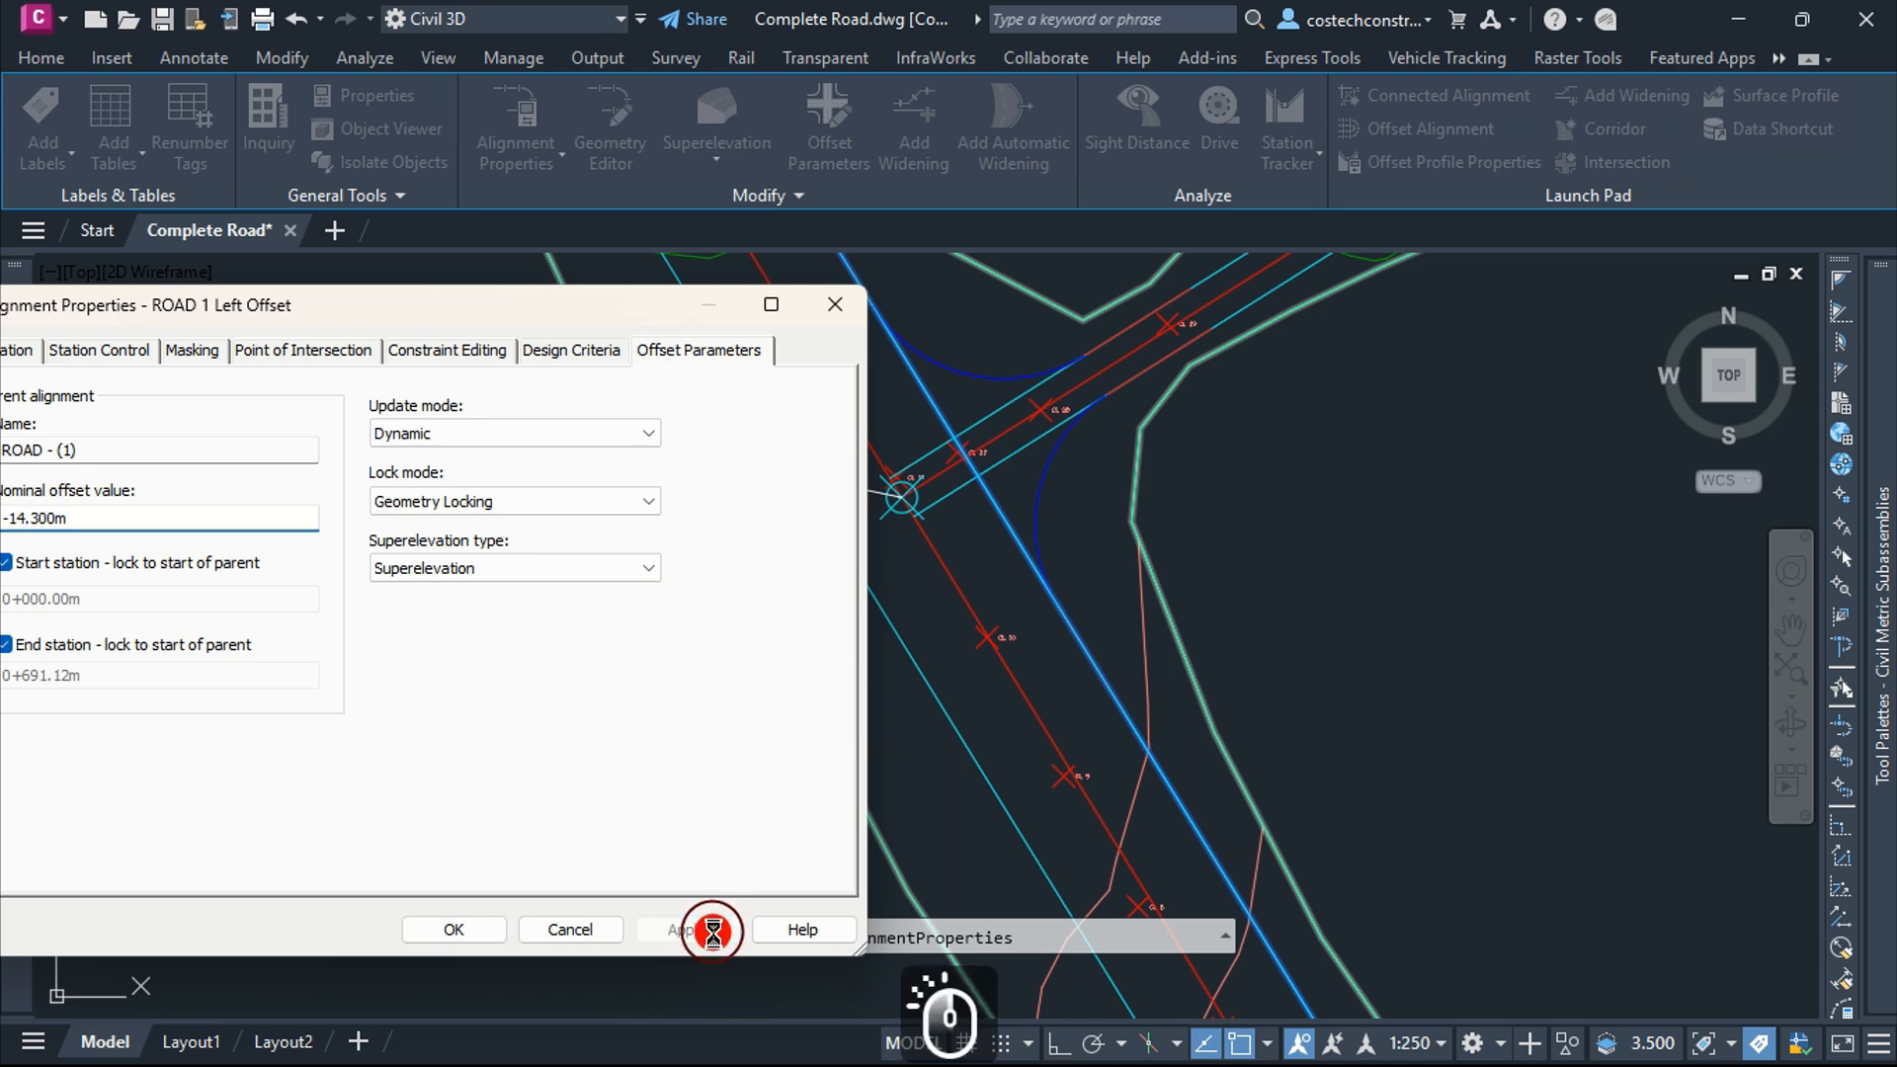
click(463, 929)
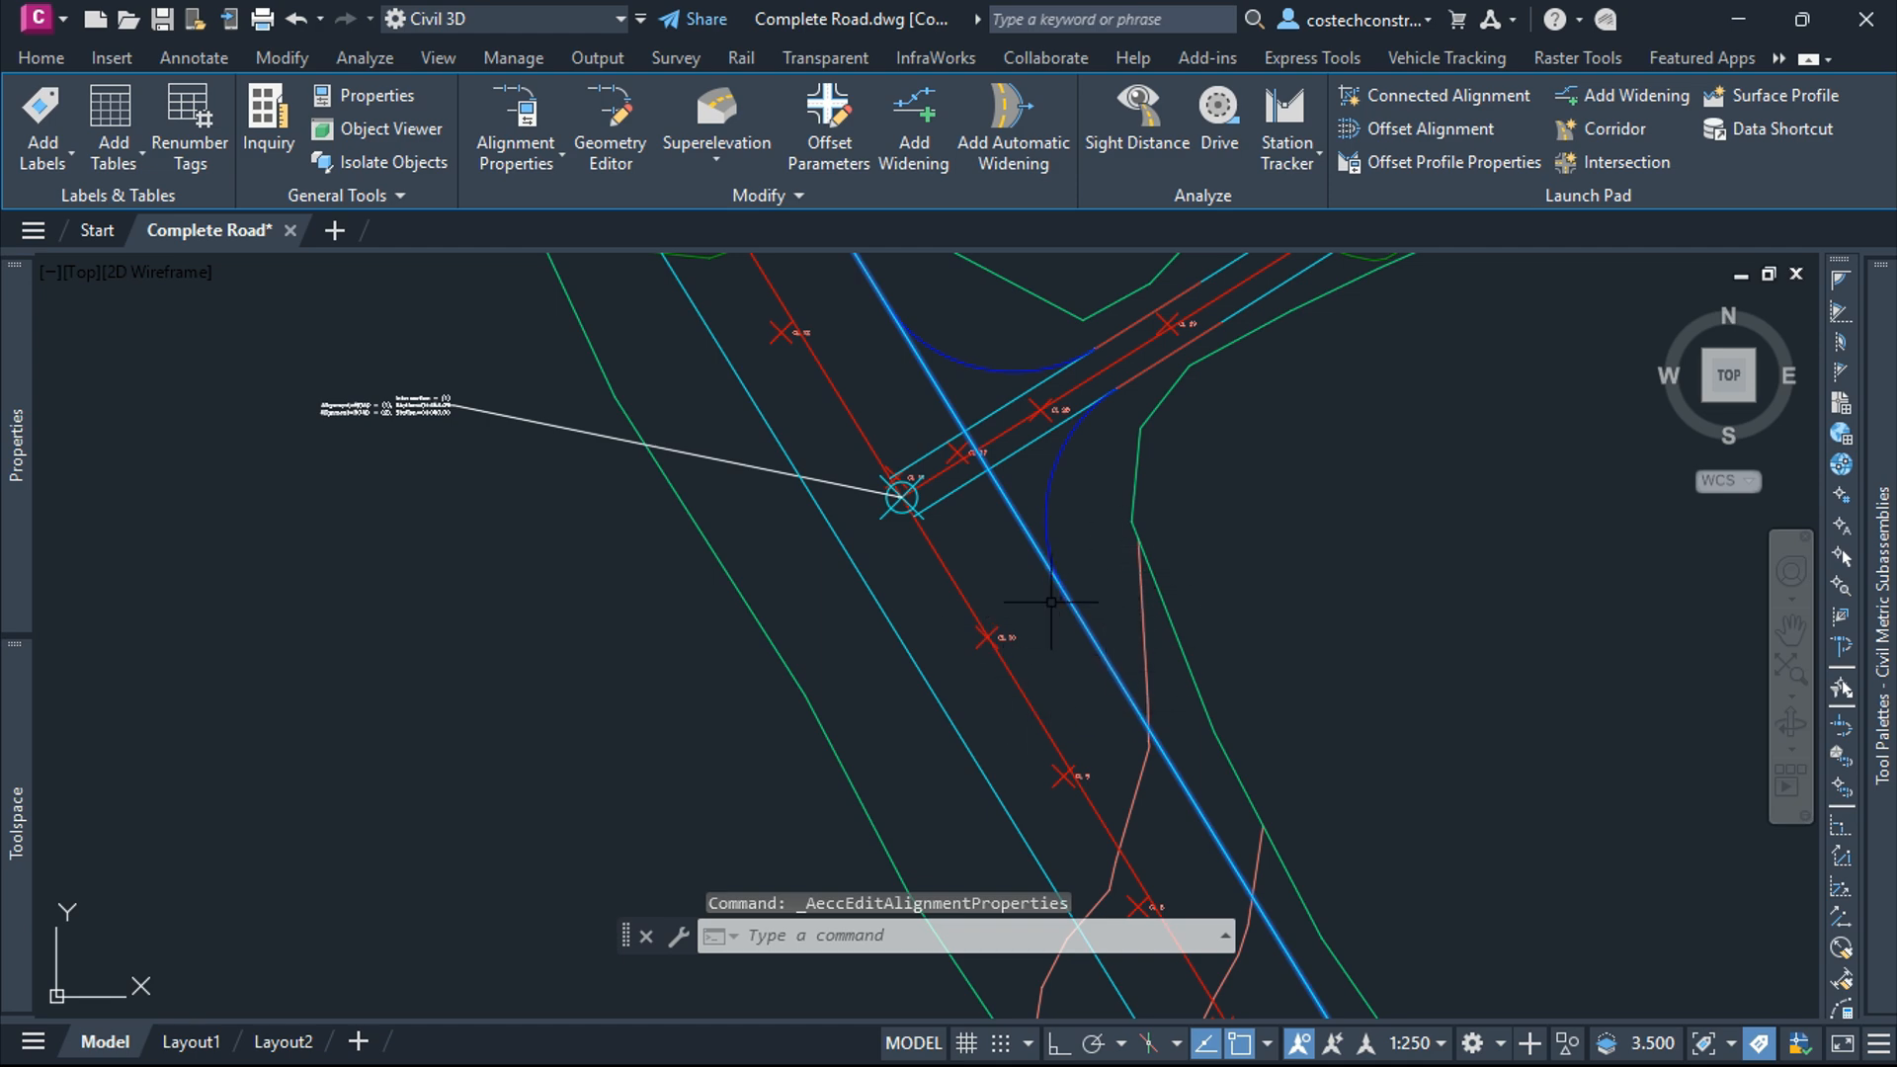
key(Escape)
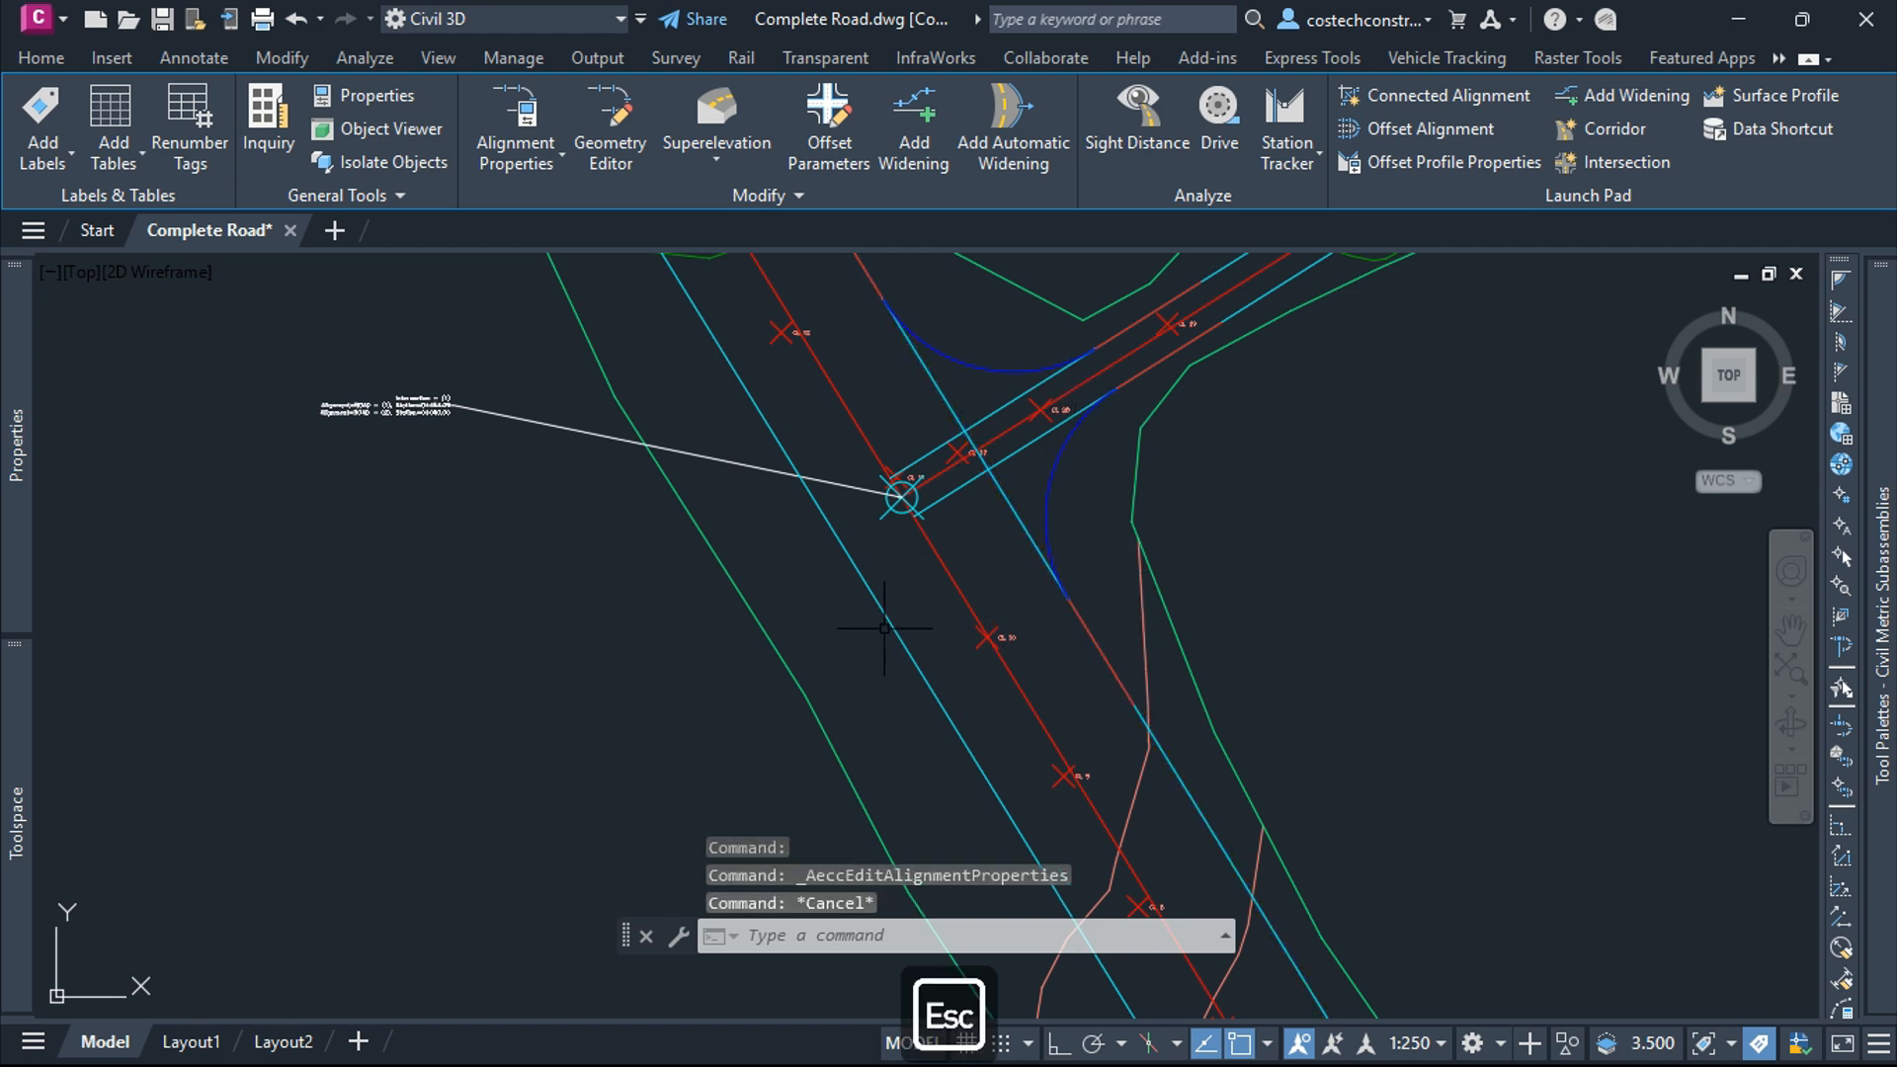
Set the nominal offset value of the ROAD 1 Right Offset alignment to 14.300 m
click(881, 608)
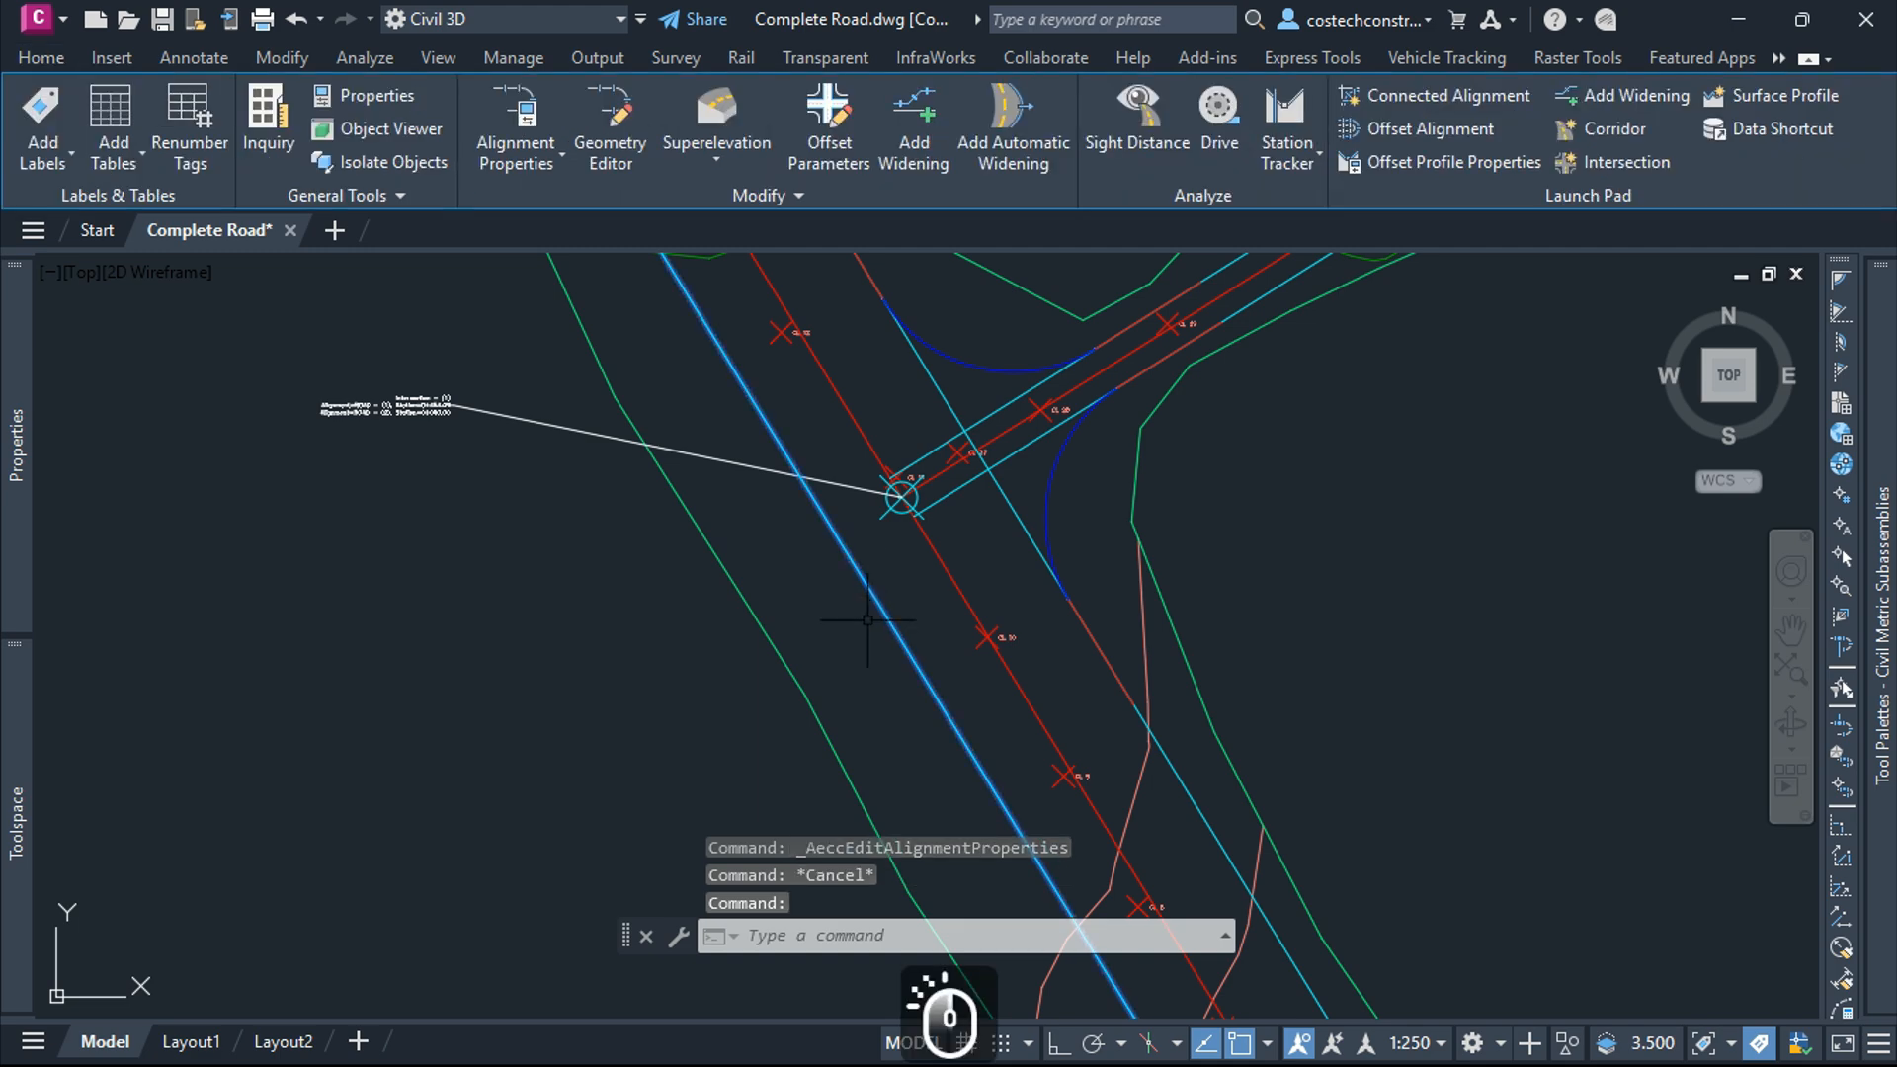
click(516, 124)
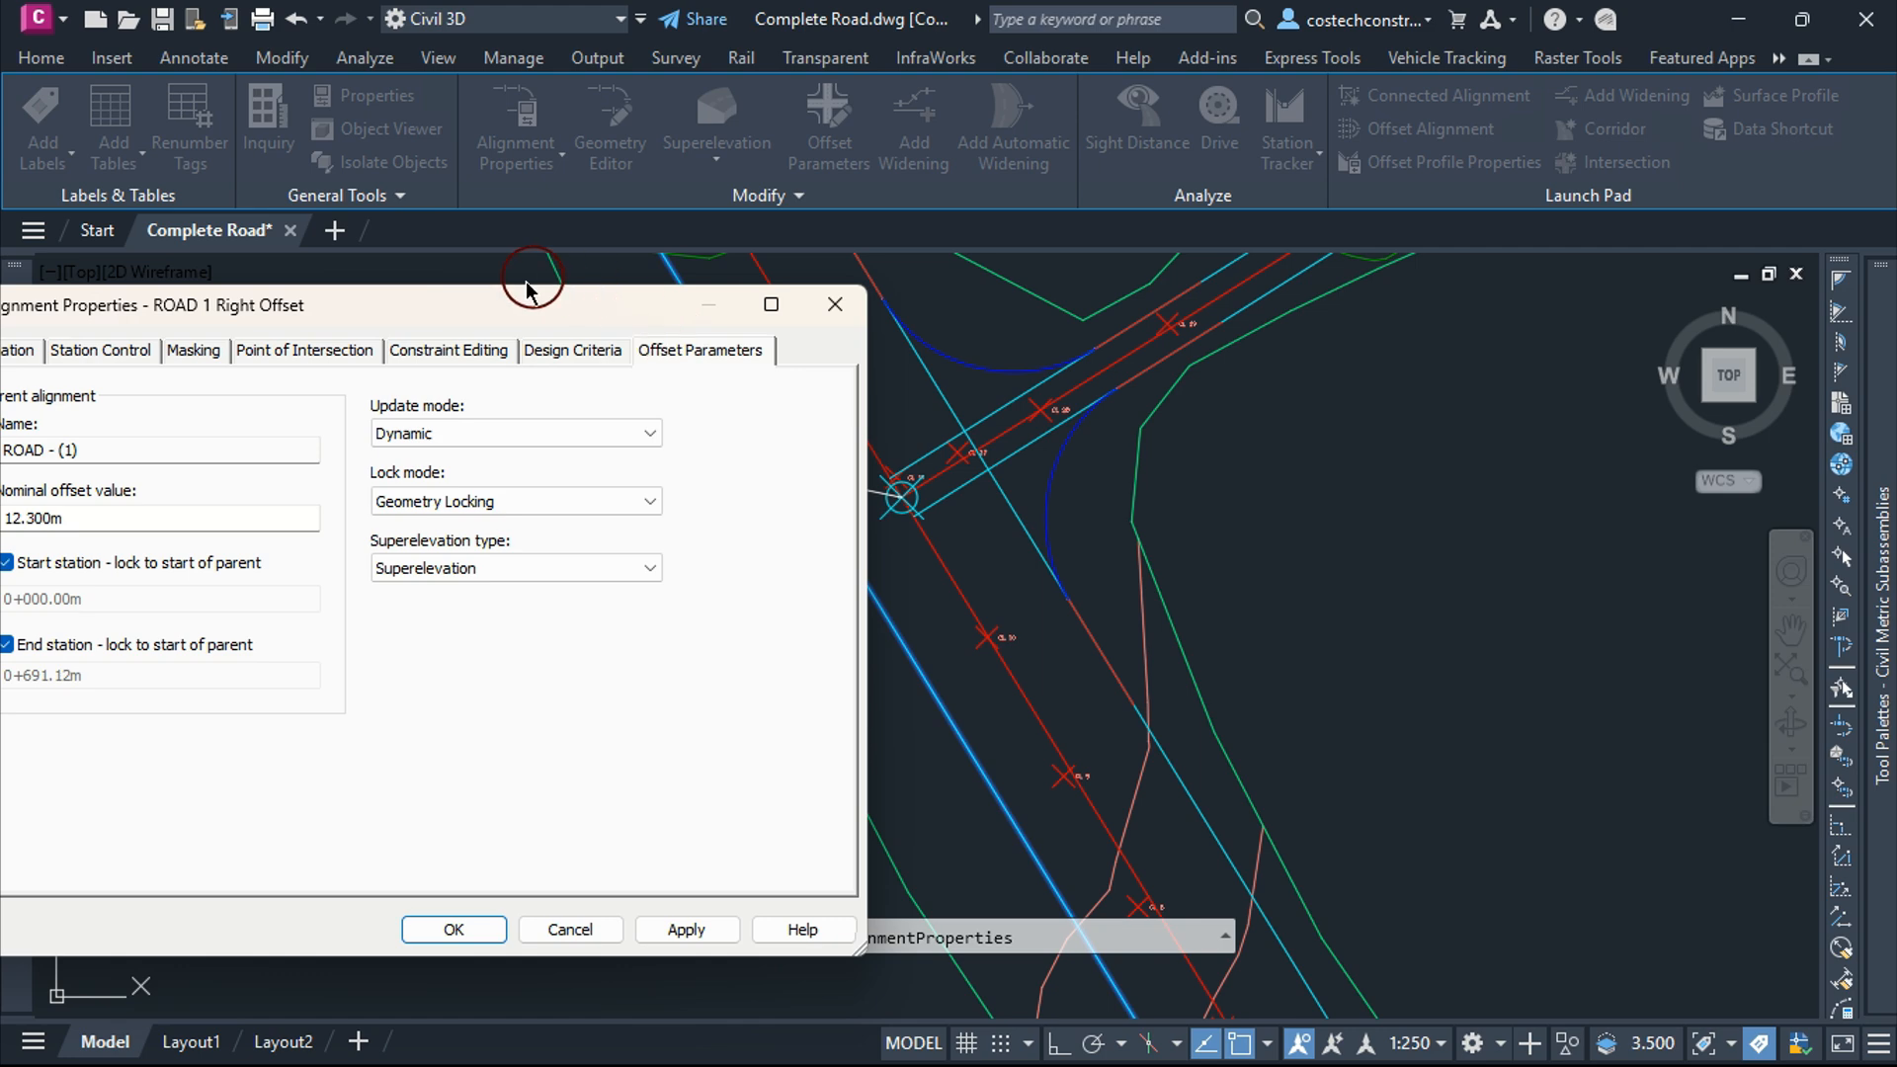
drag(500, 296, 658, 248)
click(176, 469)
click(176, 468)
double_click(175, 469)
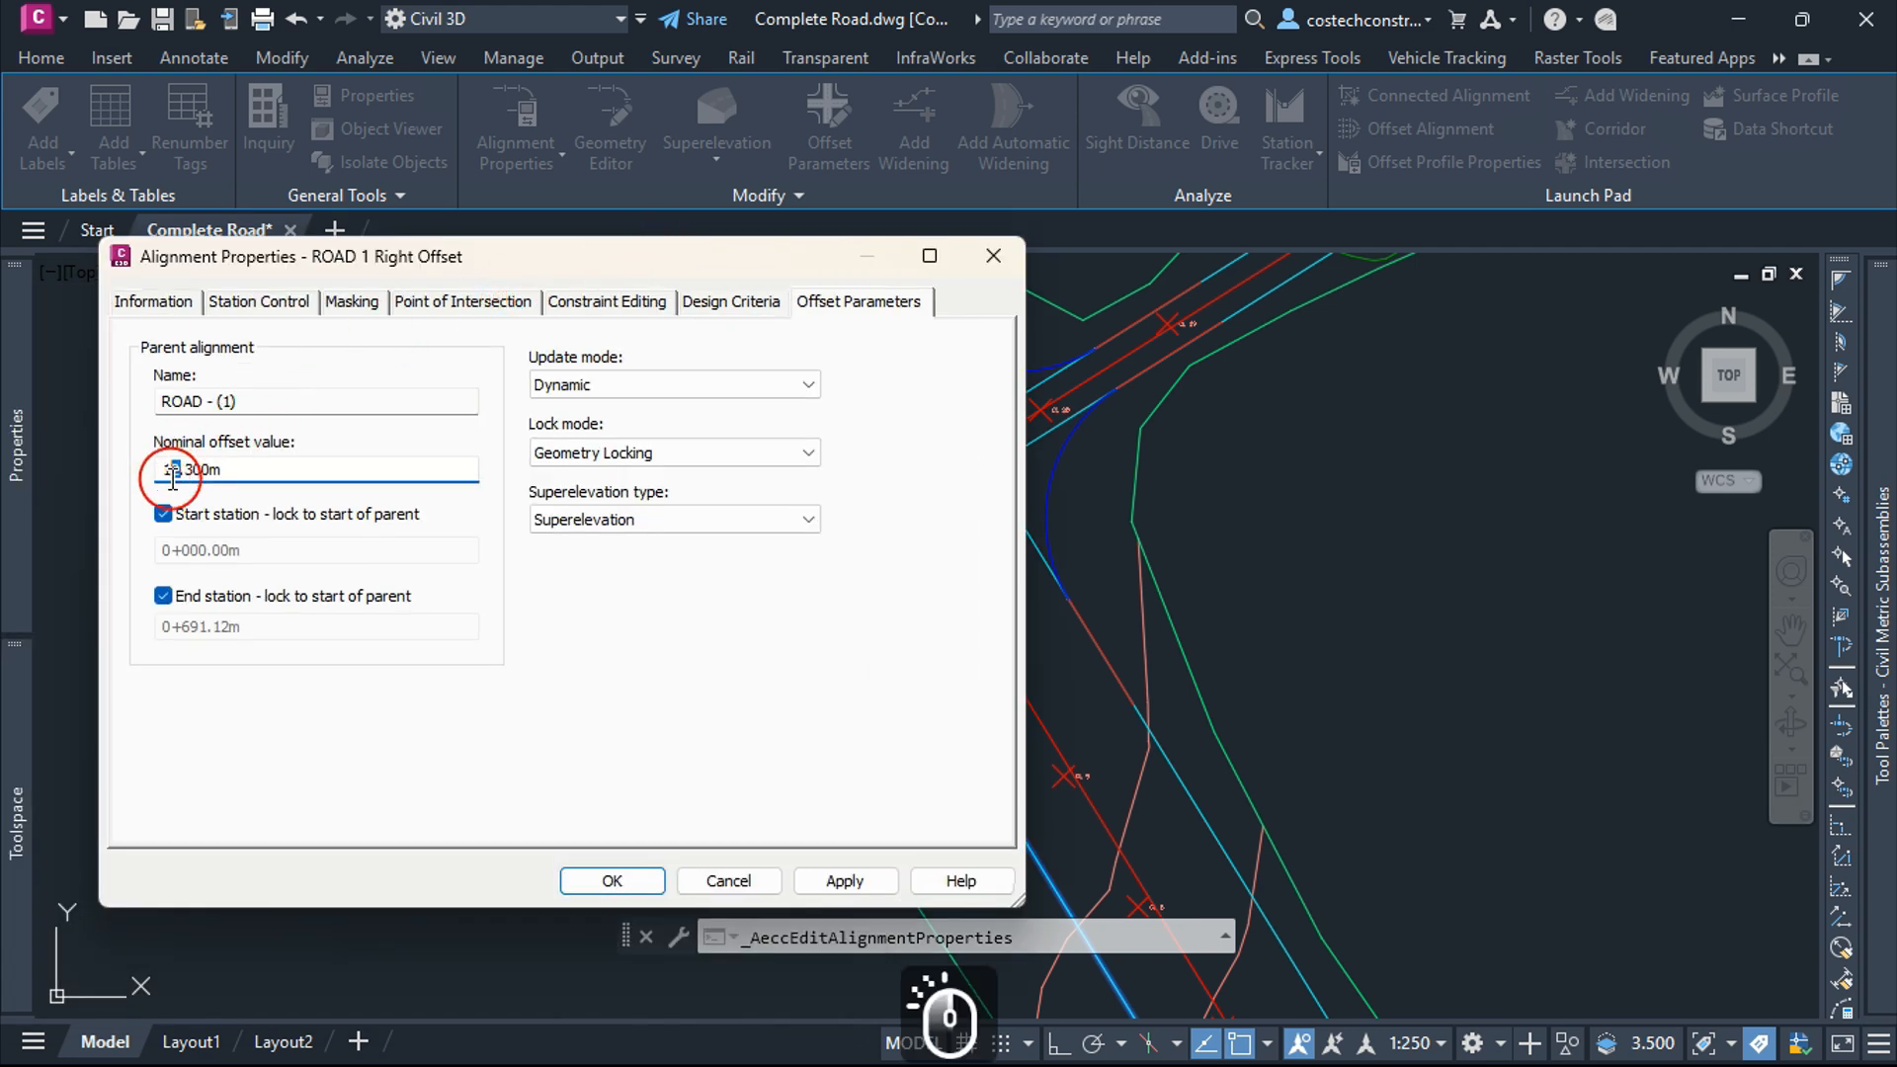
text(4)
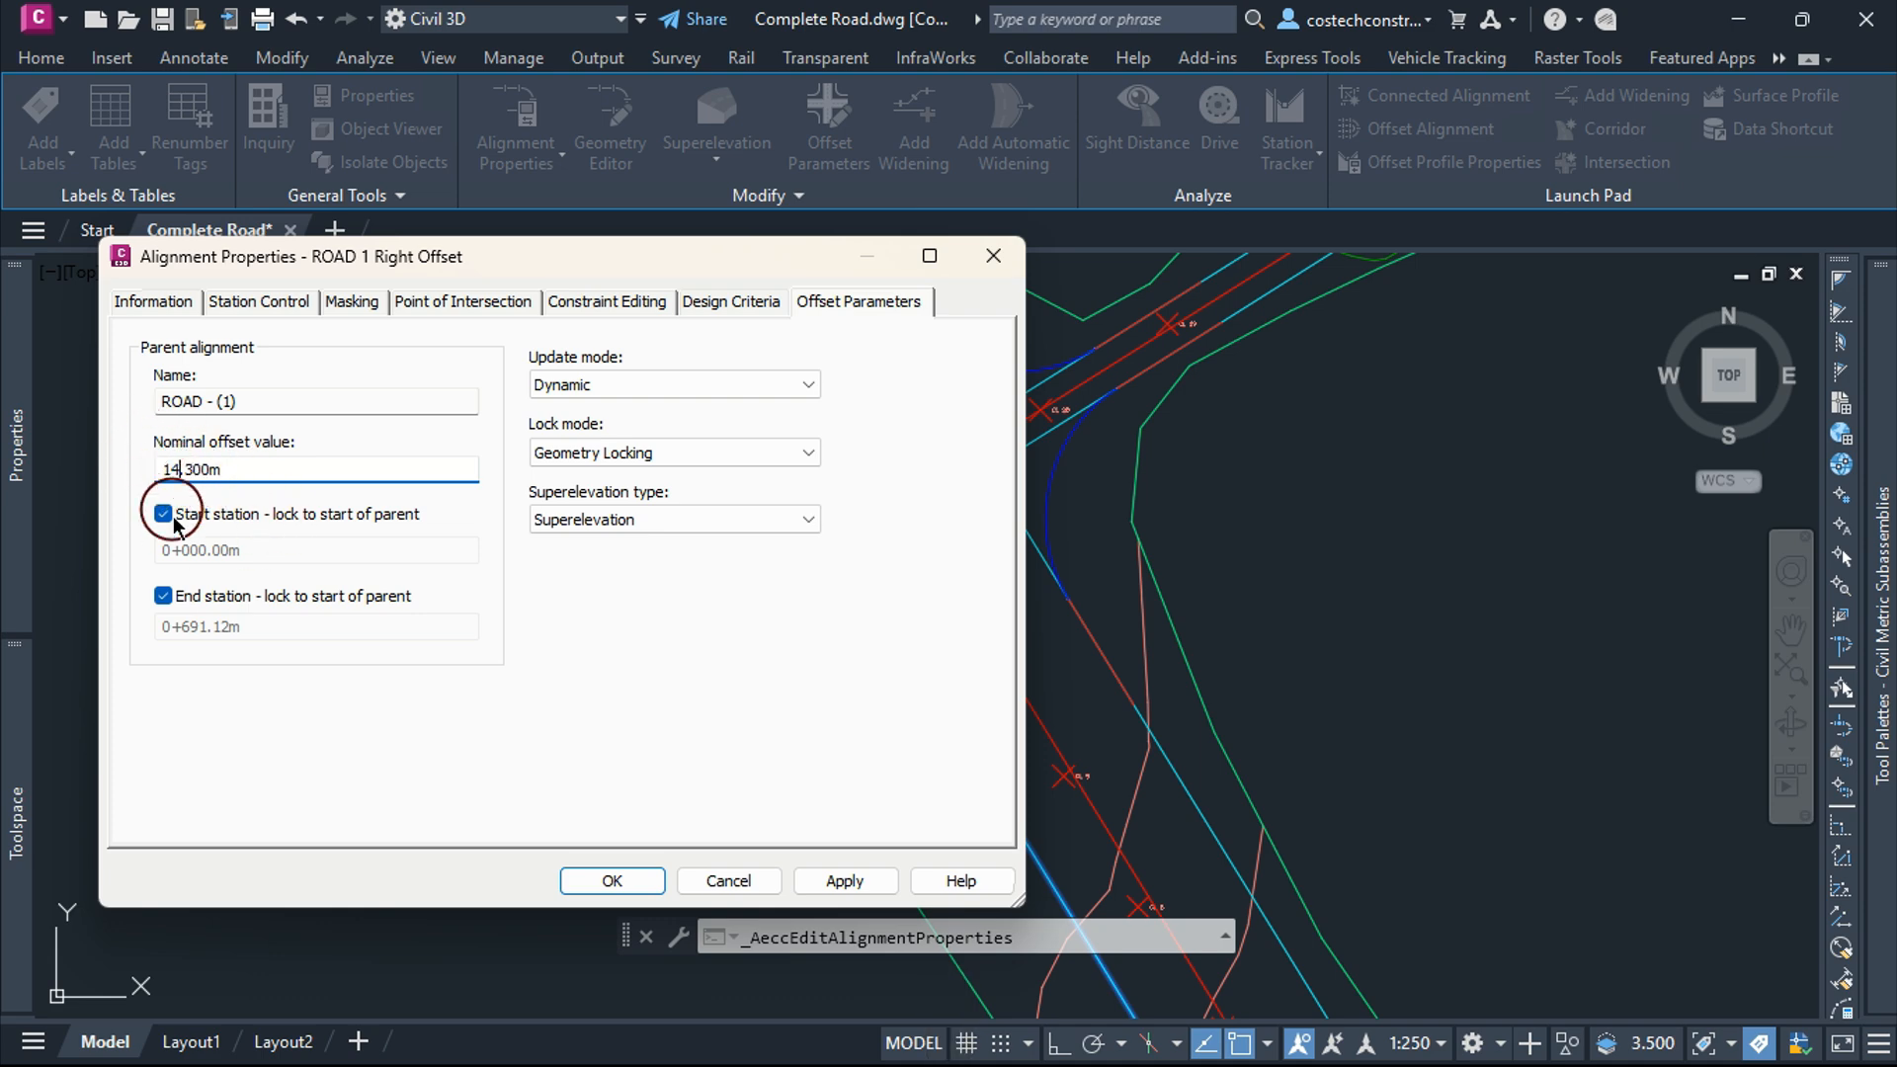
click(852, 880)
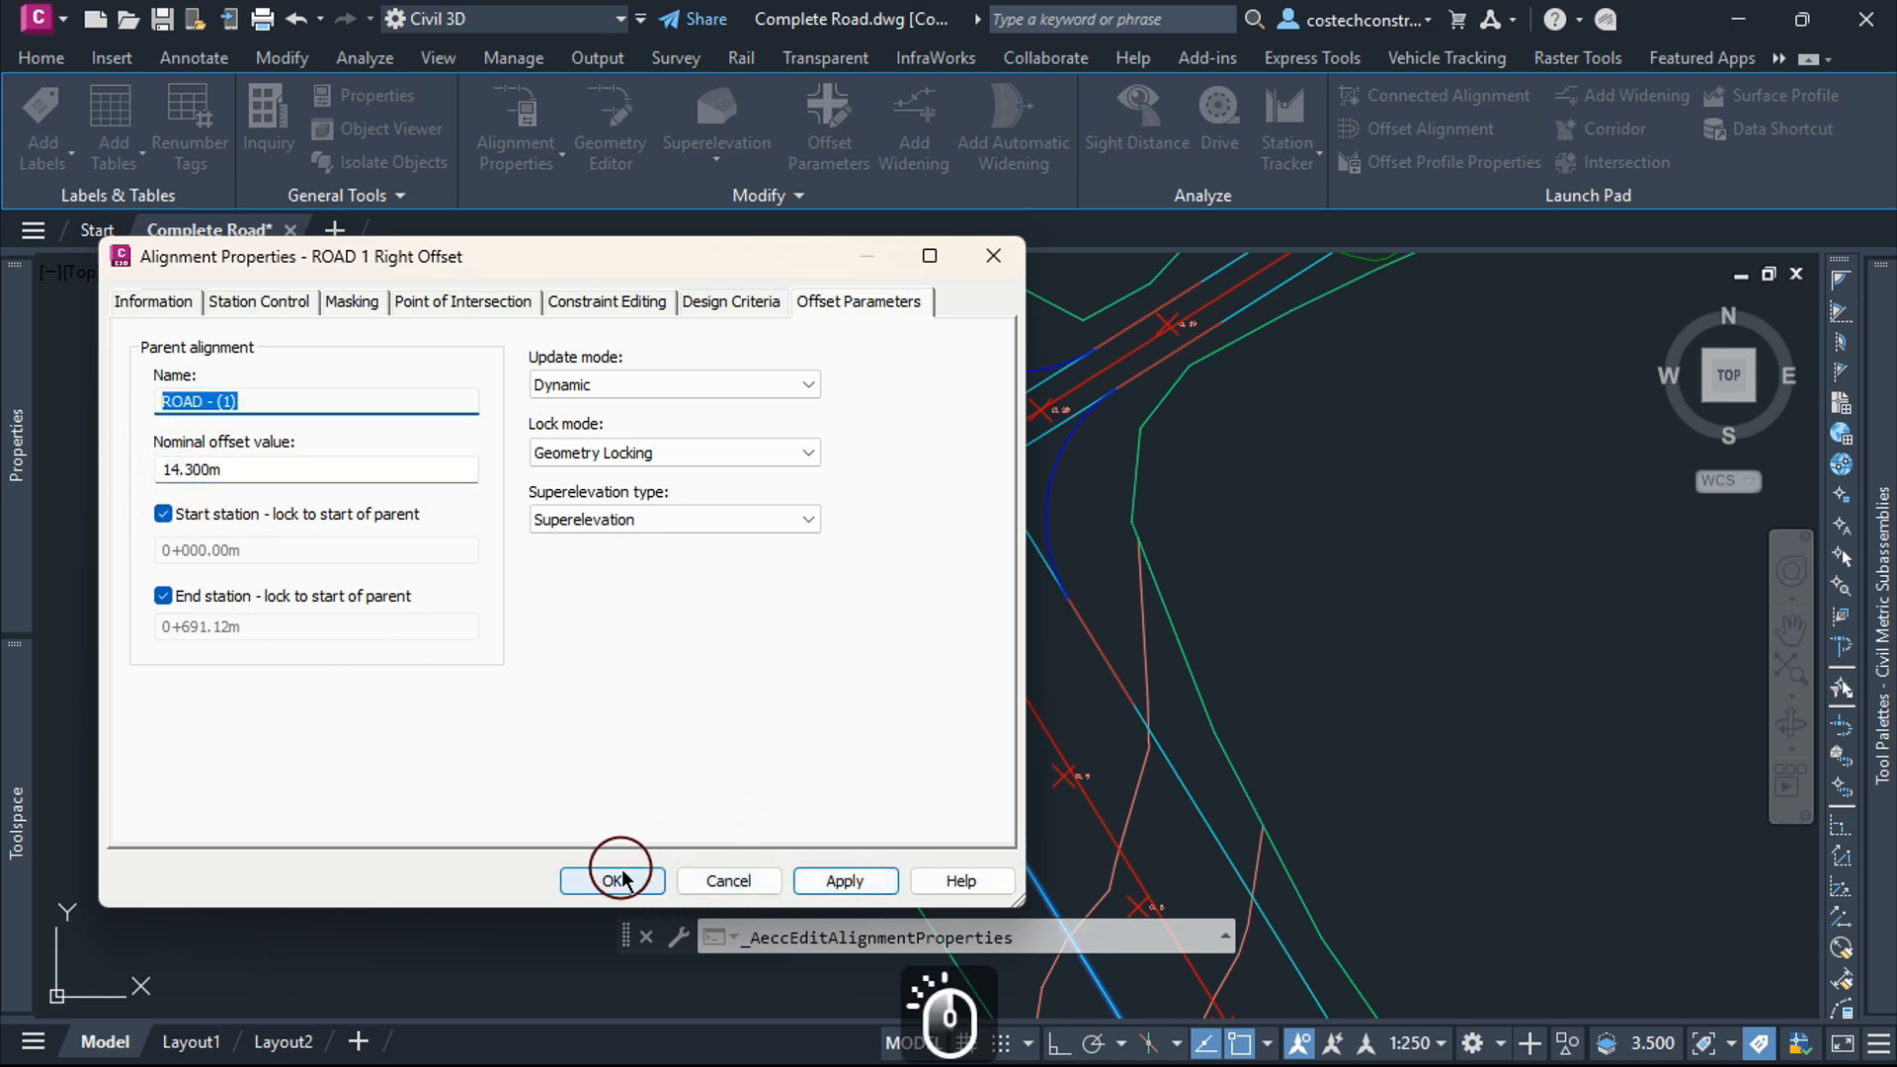
click(618, 878)
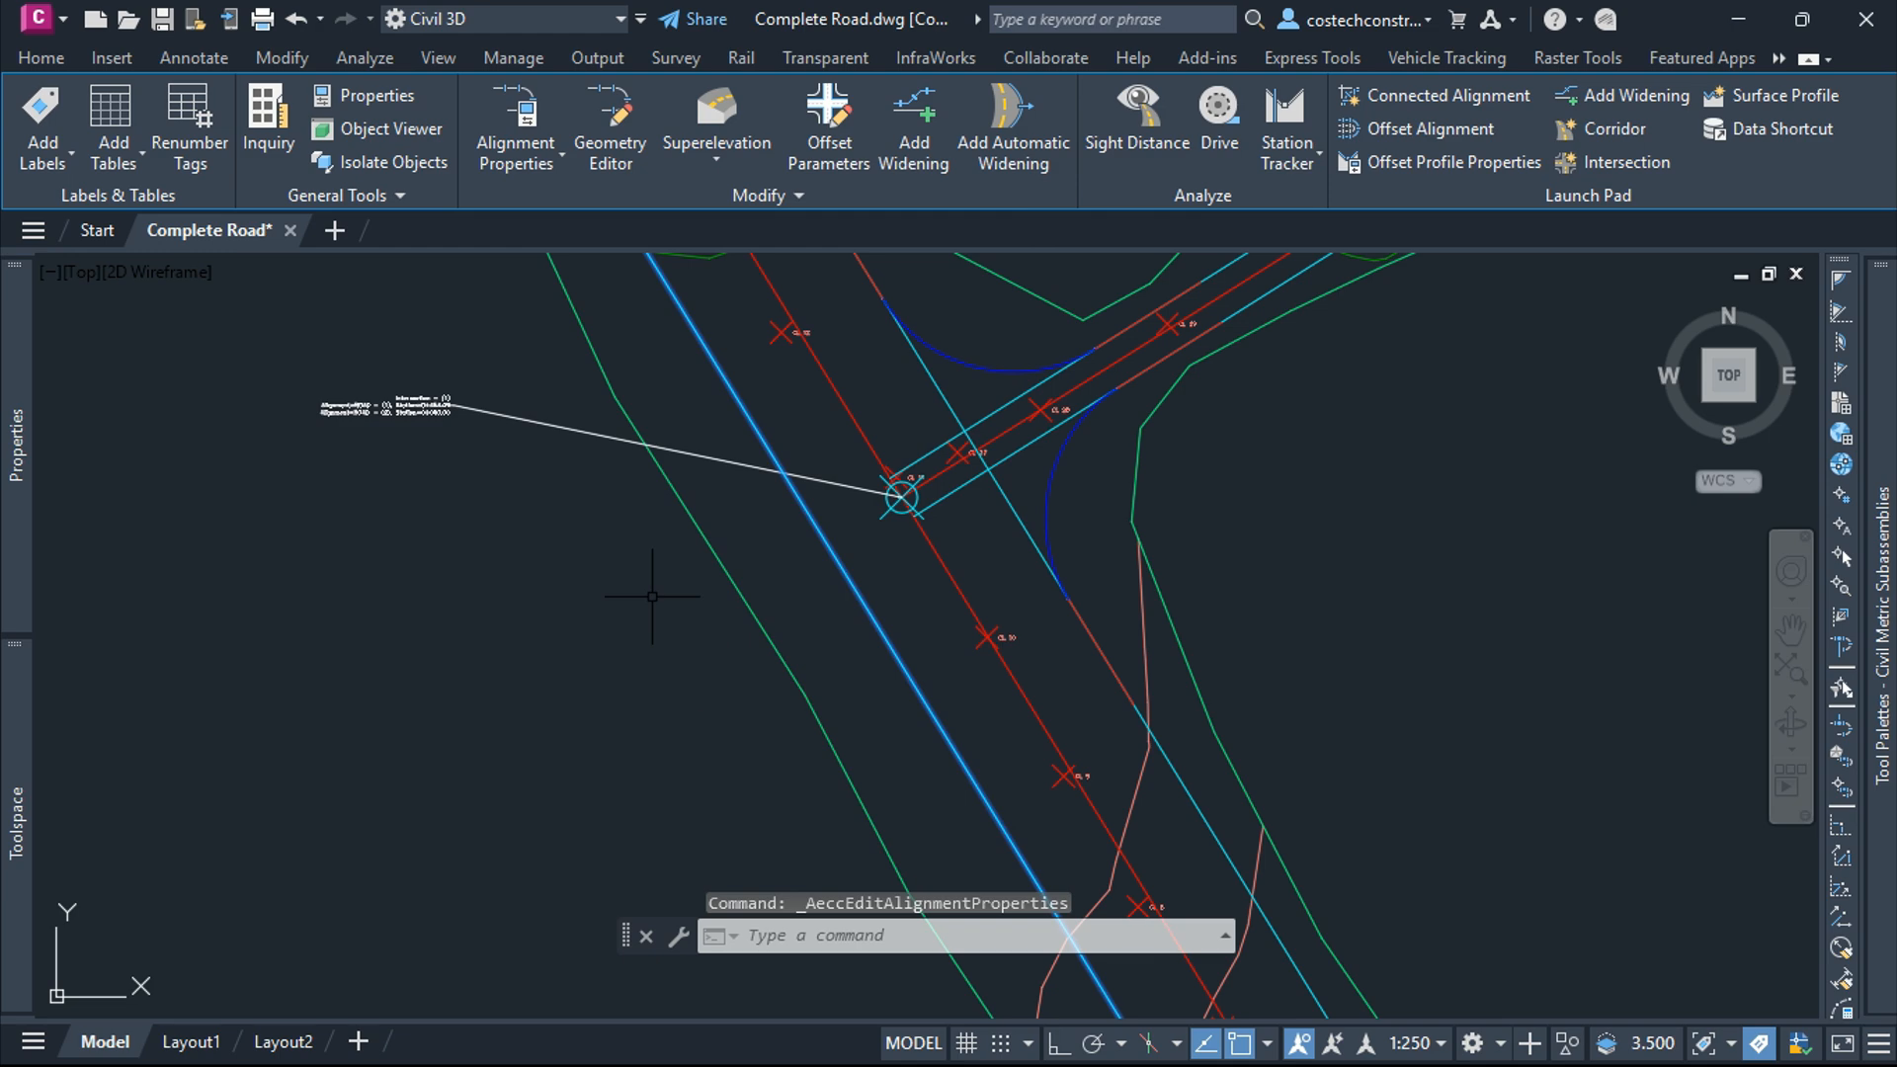
scroll(658, 590, down, 6)
key(Escape)
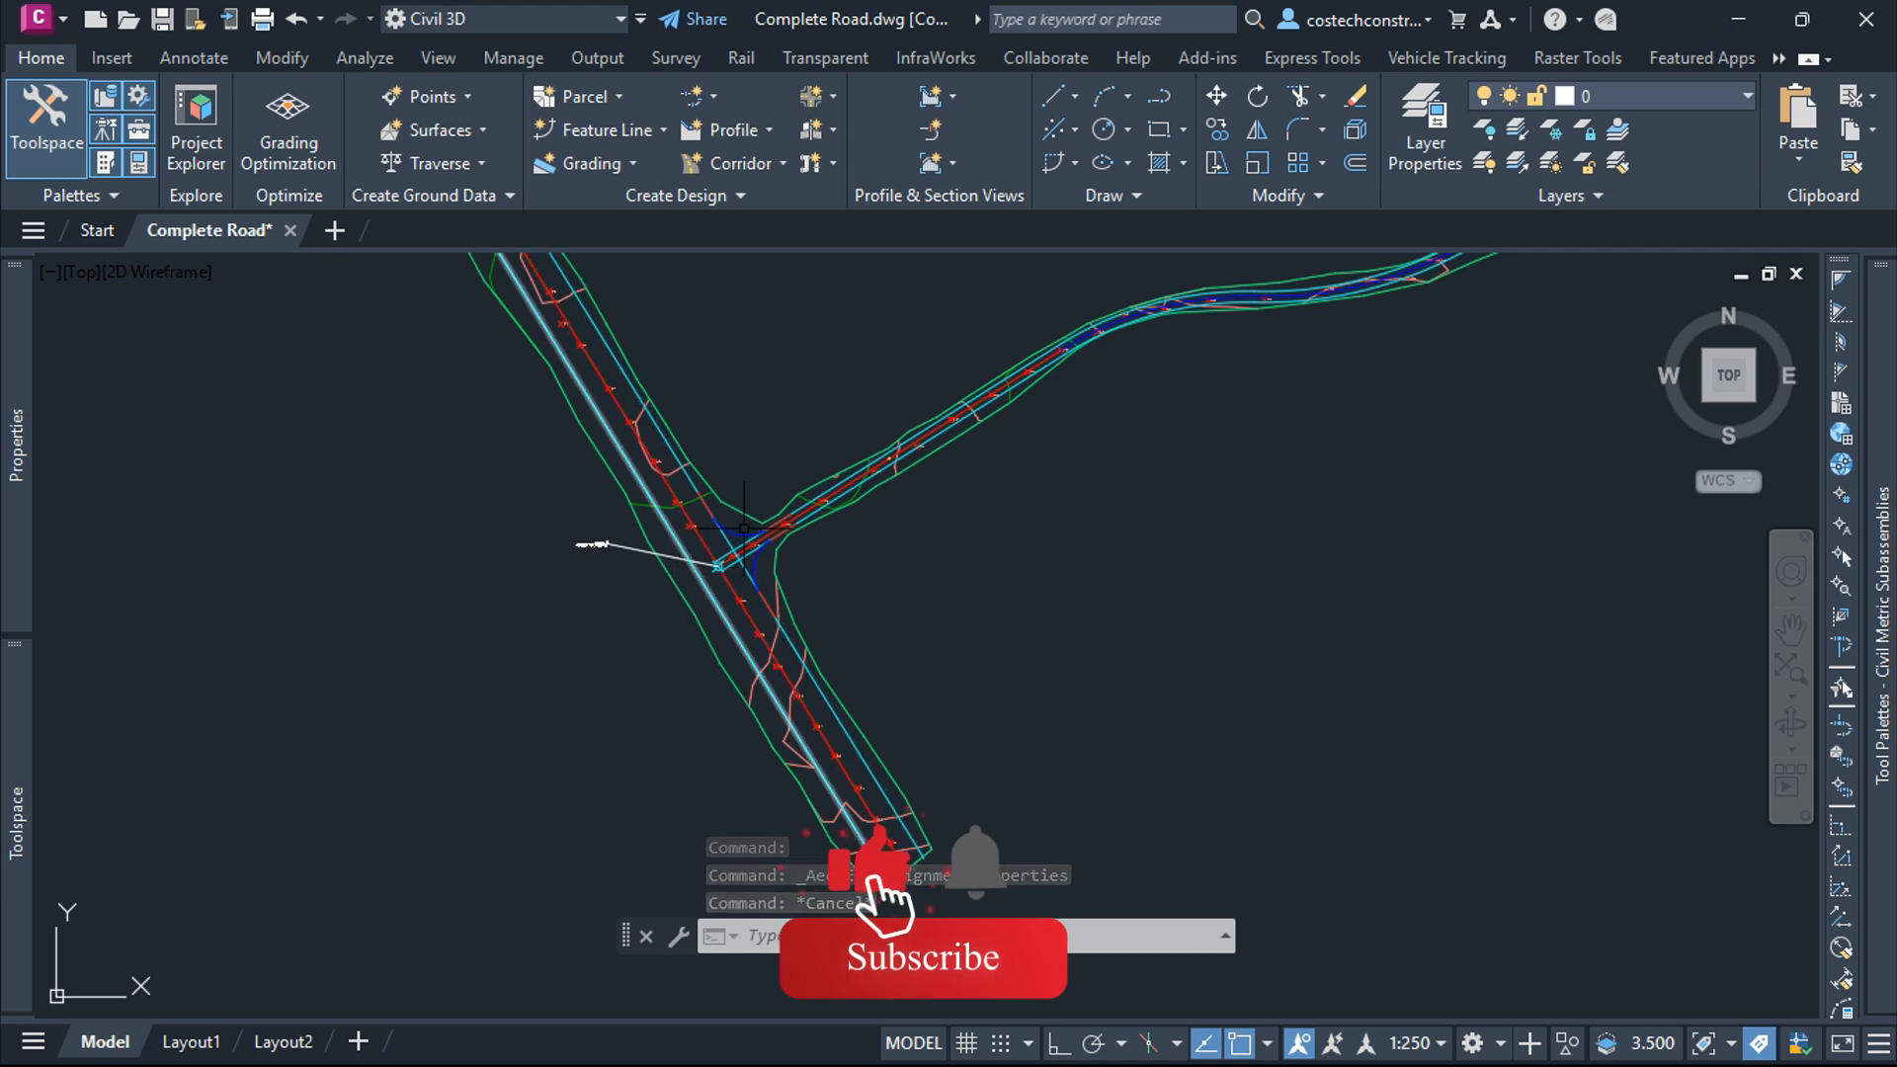
Examine the road assemblies and the lane offset and slope labels on the median-divided assembly beyond the upper profile view
scroll(784, 613, down, 5)
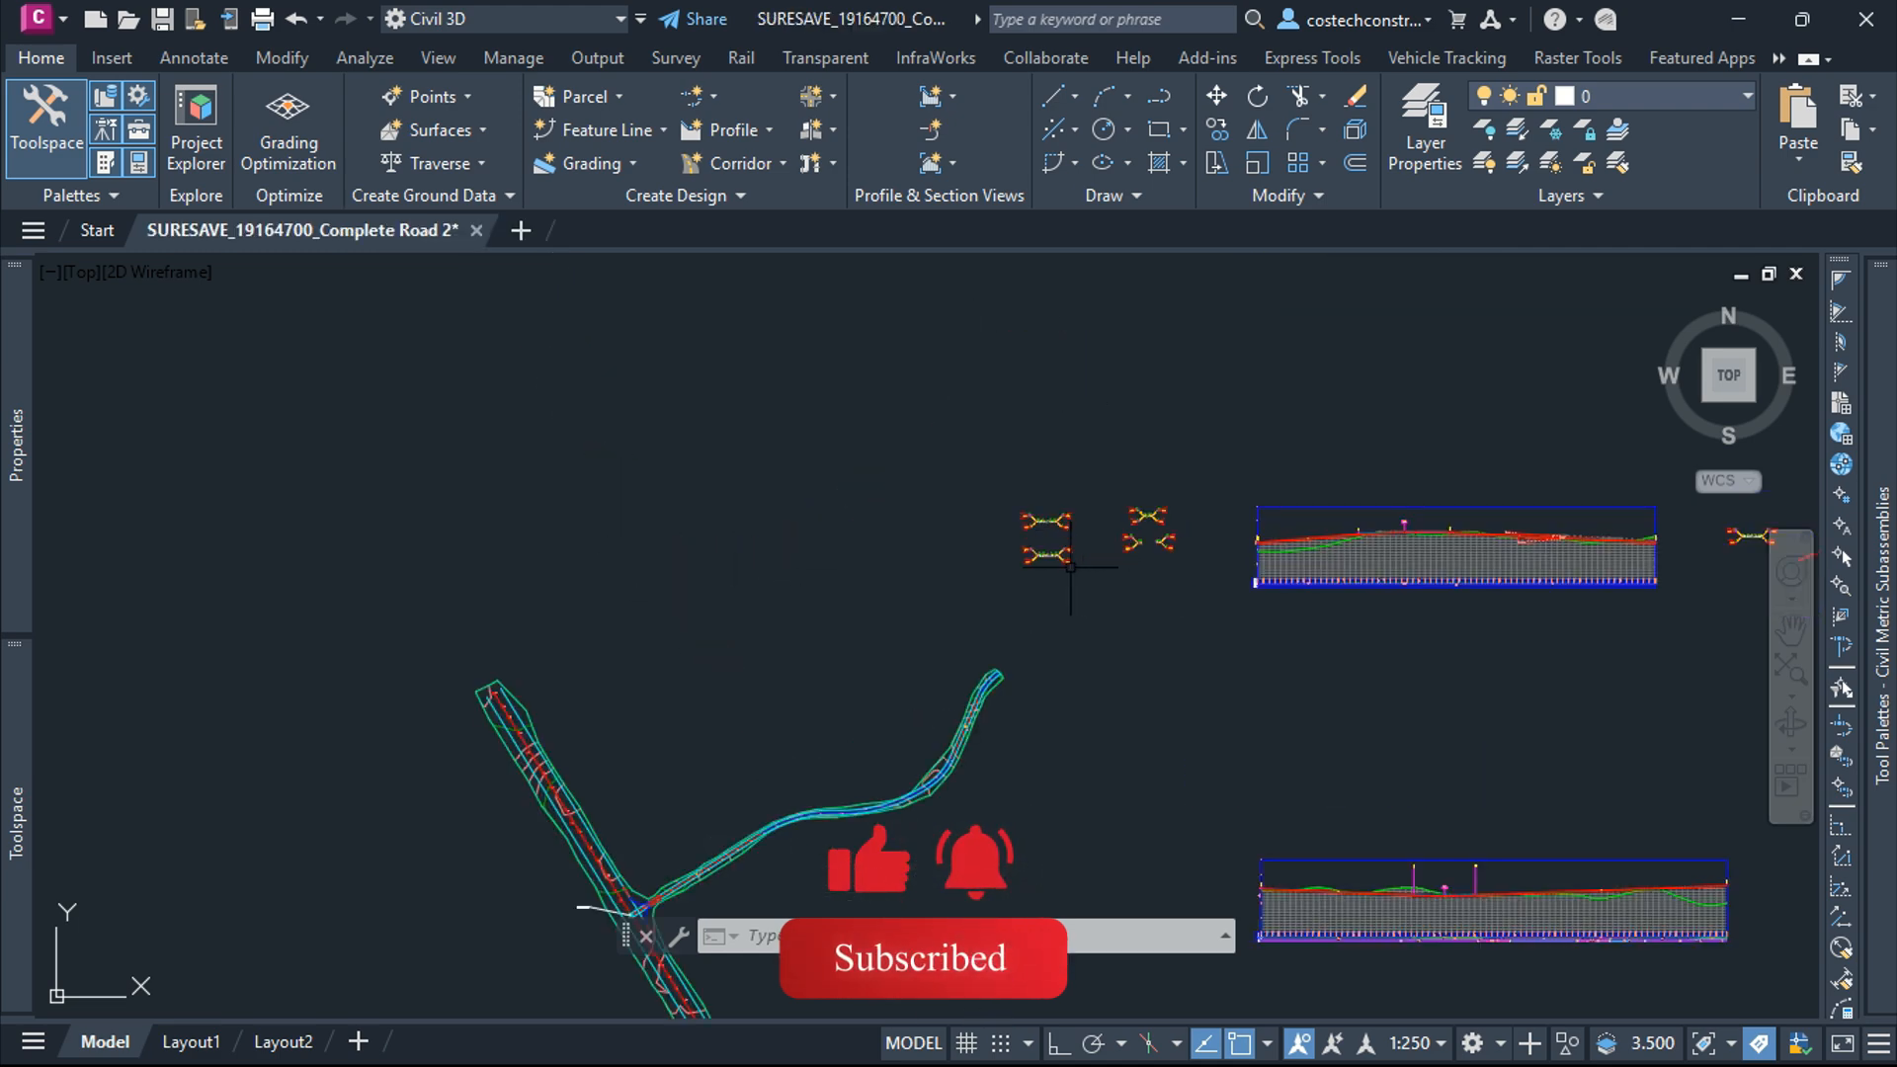
scroll(1116, 562, up, 5)
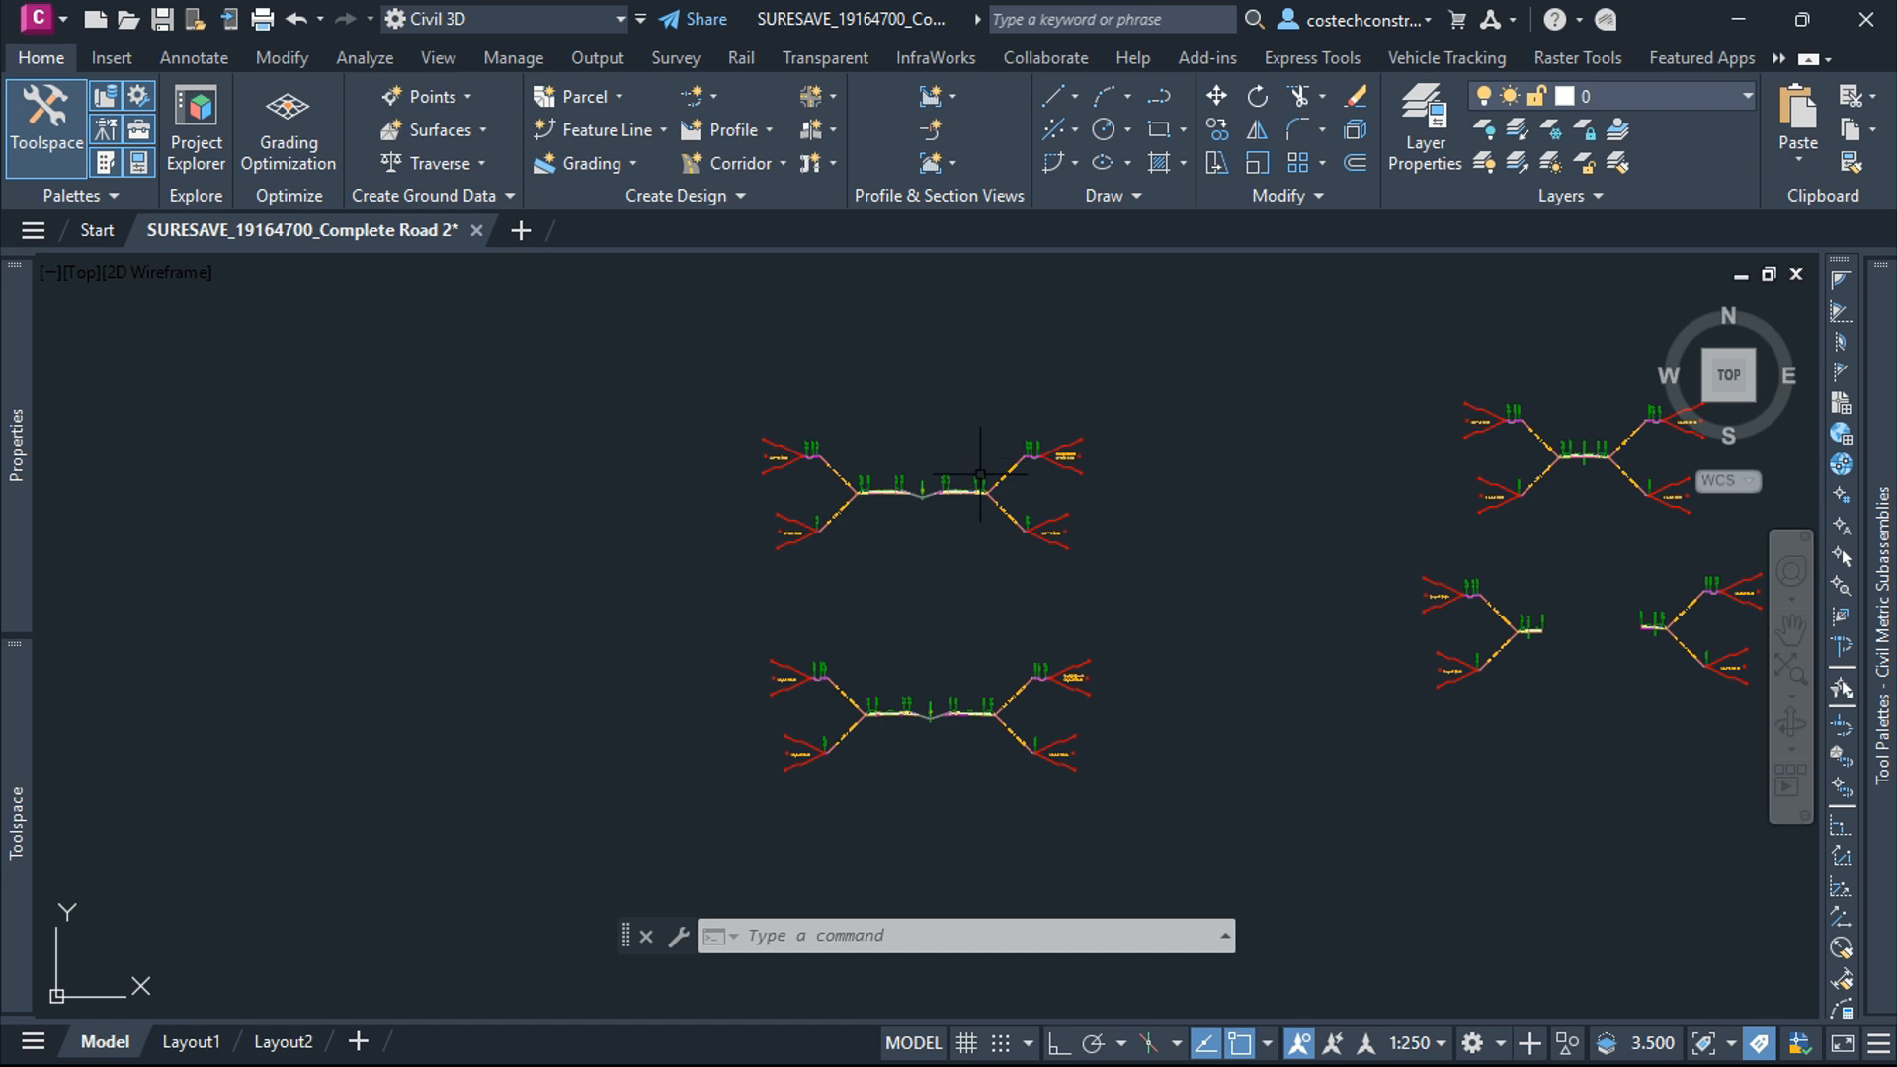
scroll(988, 469, up, 3)
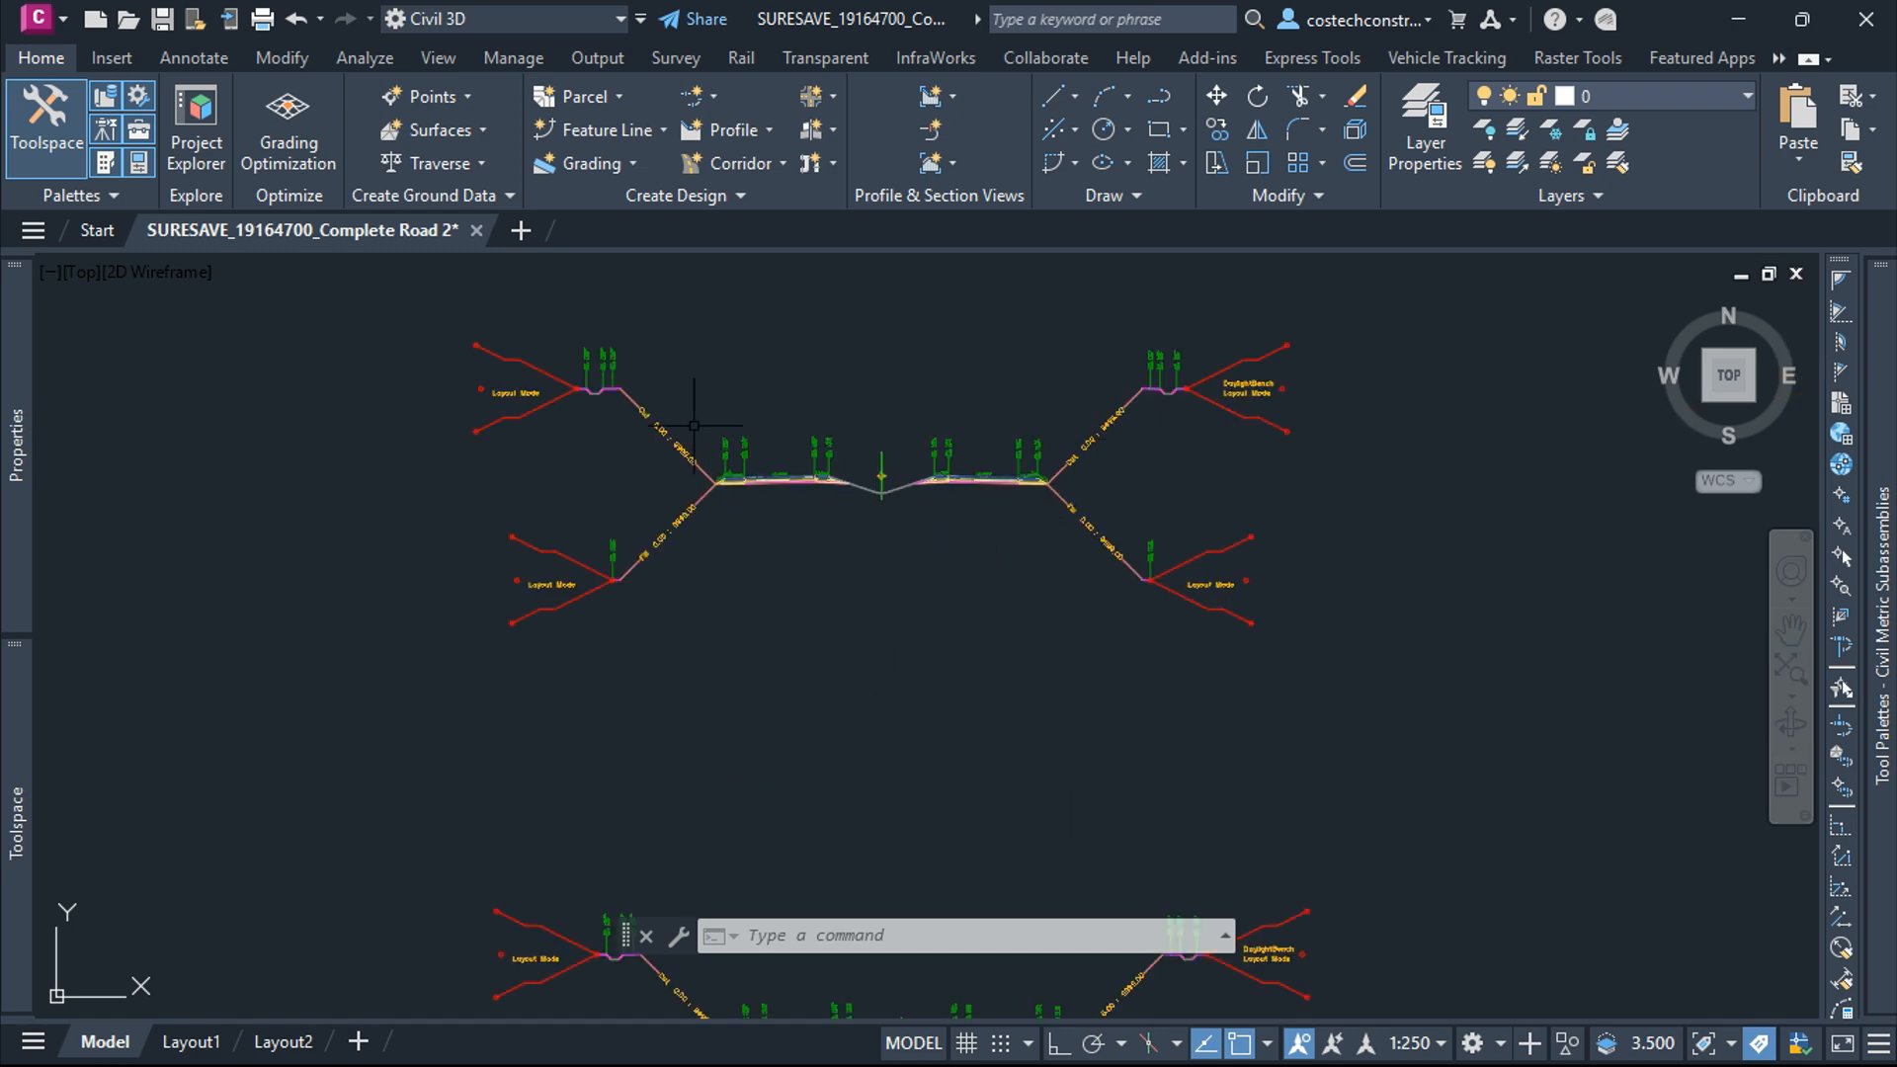
scroll(583, 452, down, 5)
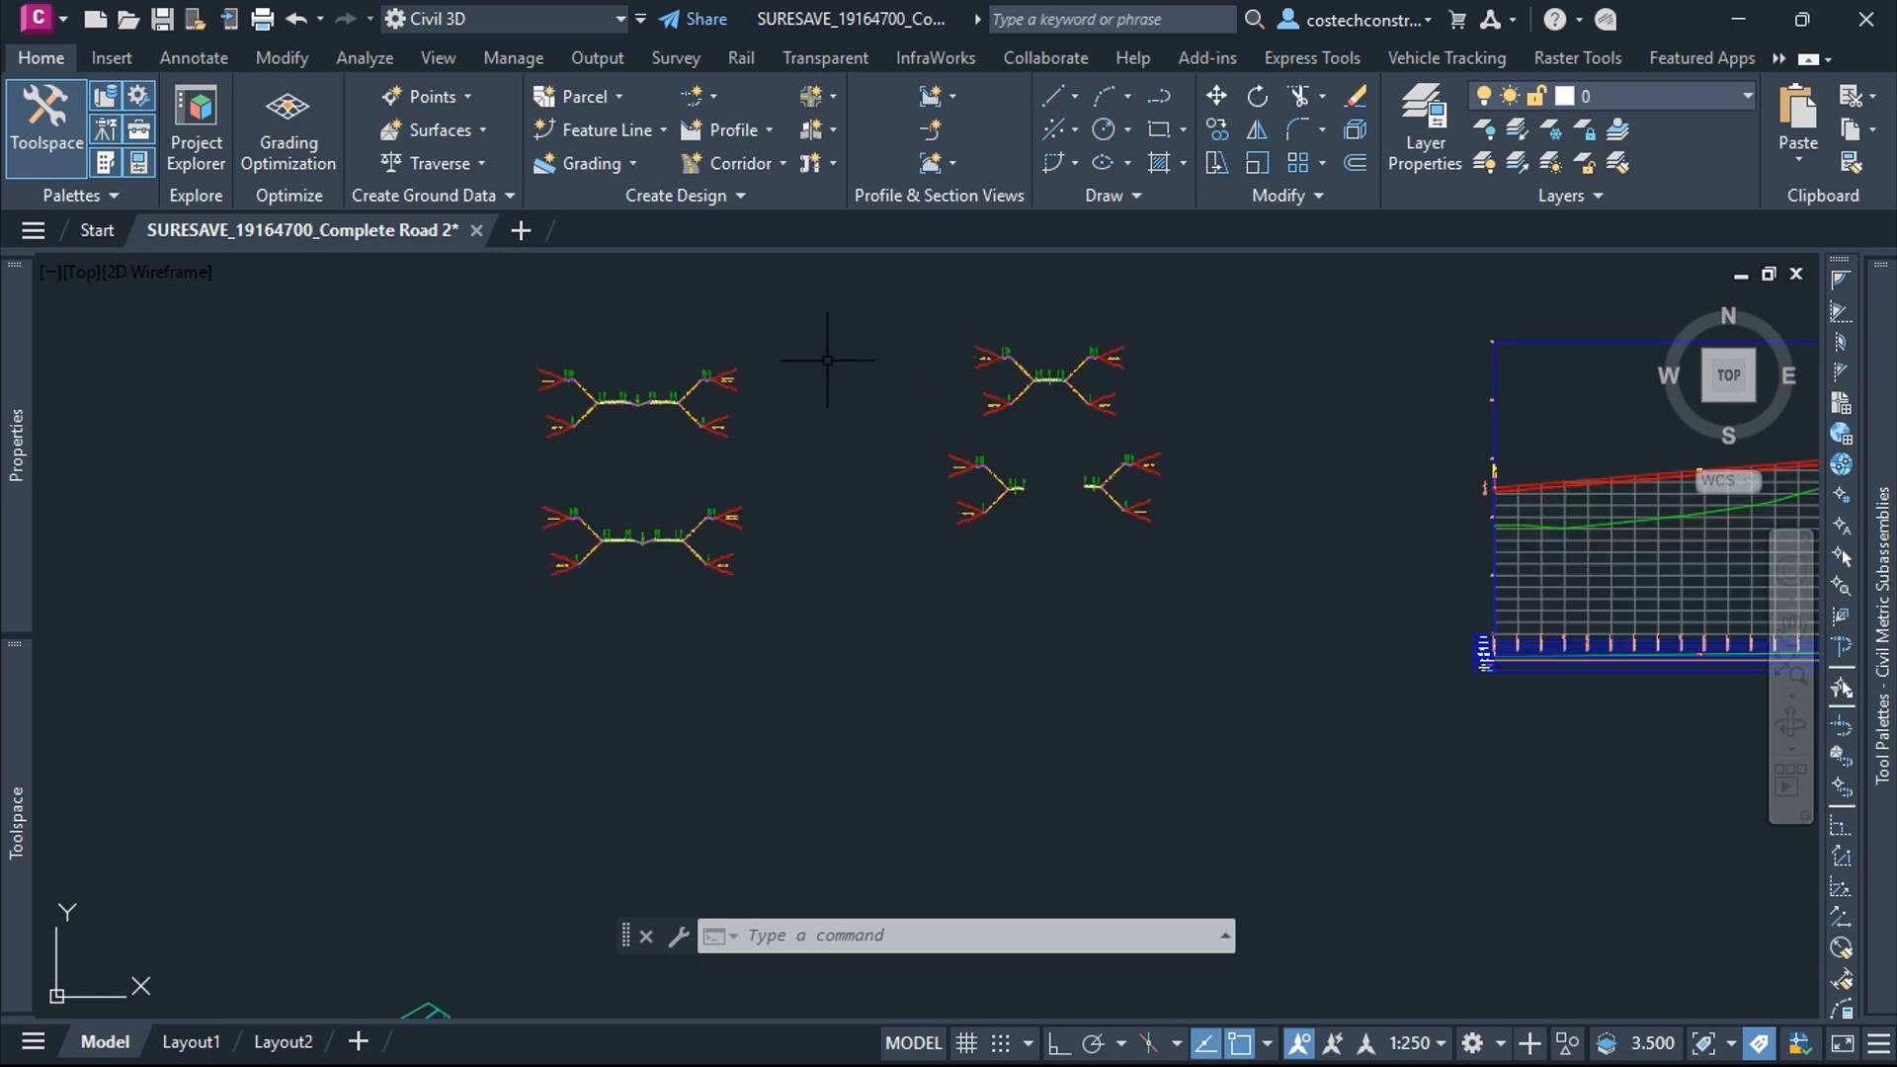
scroll(721, 506, down, 6)
middle_drag(1301, 524, 1082, 521)
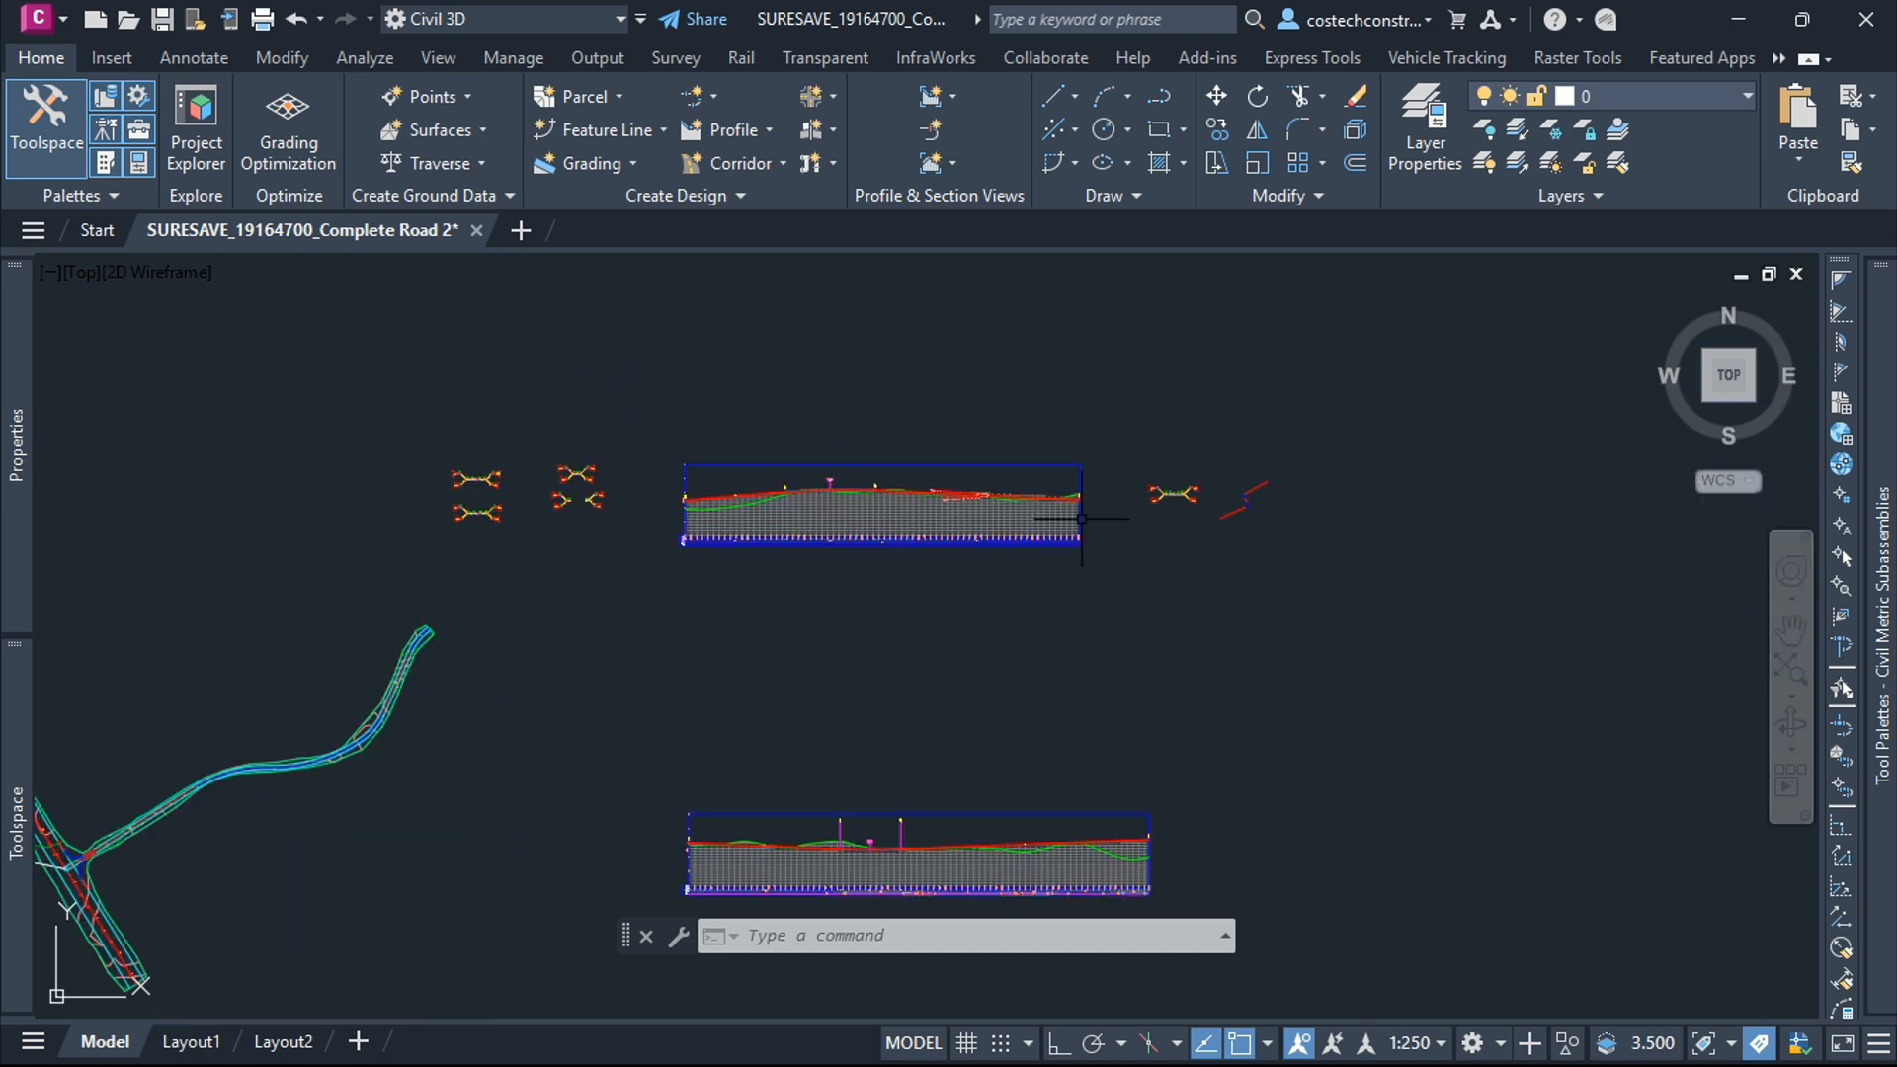
scroll(1084, 521, up, 4)
scroll(1383, 435, up, 9)
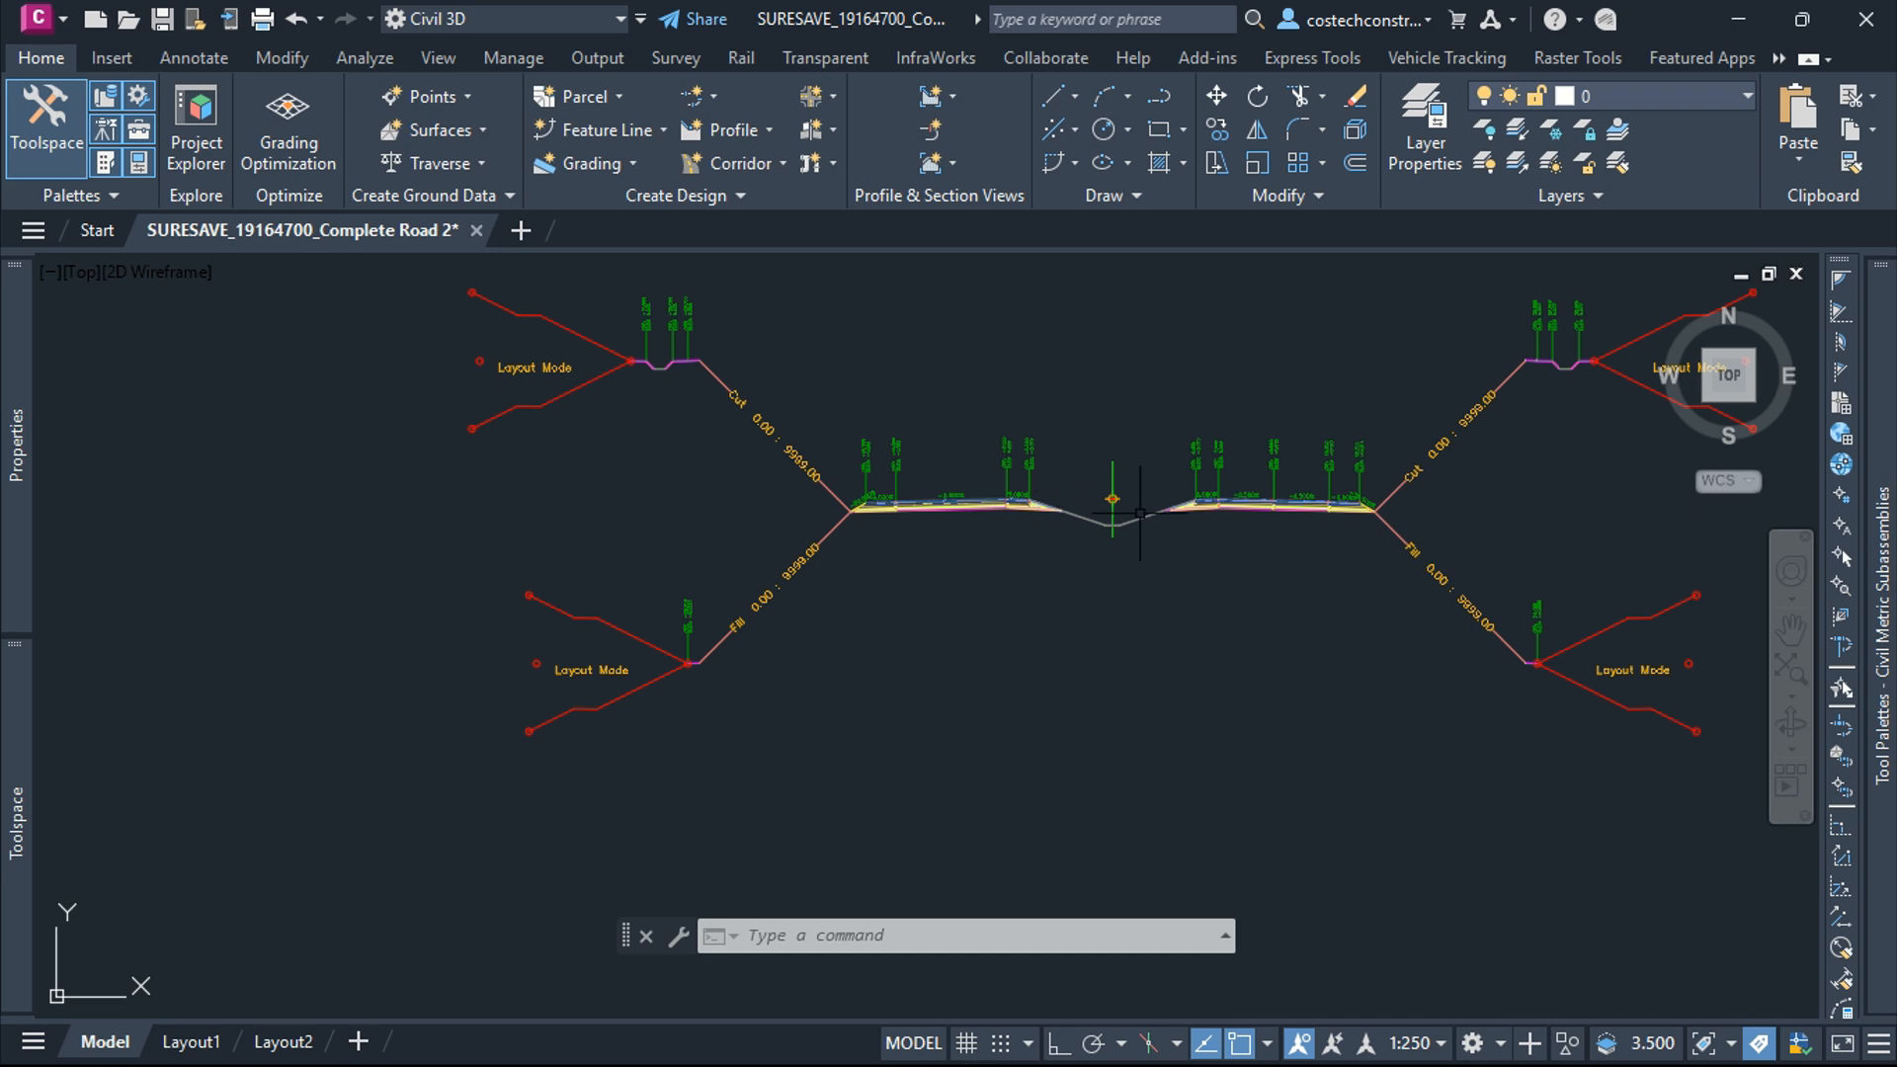
scroll(998, 442, up, 2)
scroll(1165, 505, up, 2)
scroll(634, 400, down, 2)
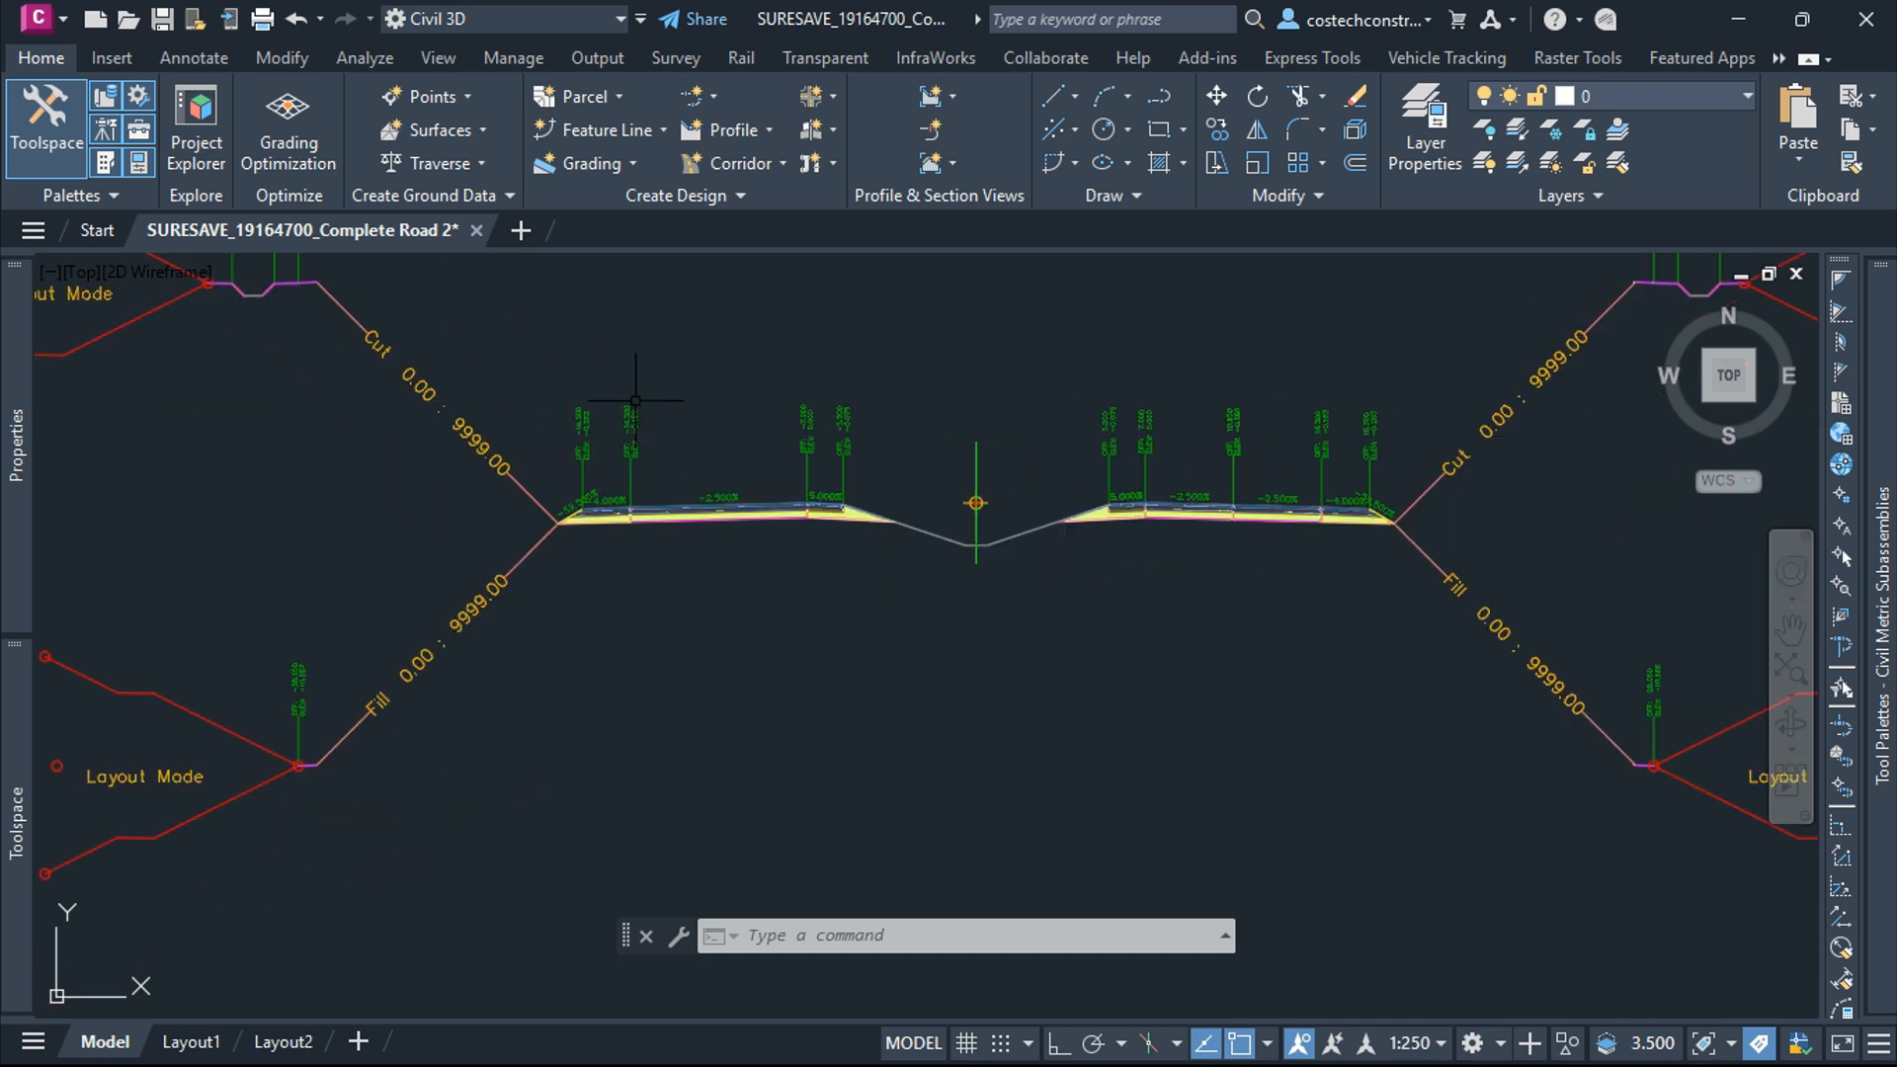
scroll(1432, 632, up, 2)
scroll(1166, 406, up, 3)
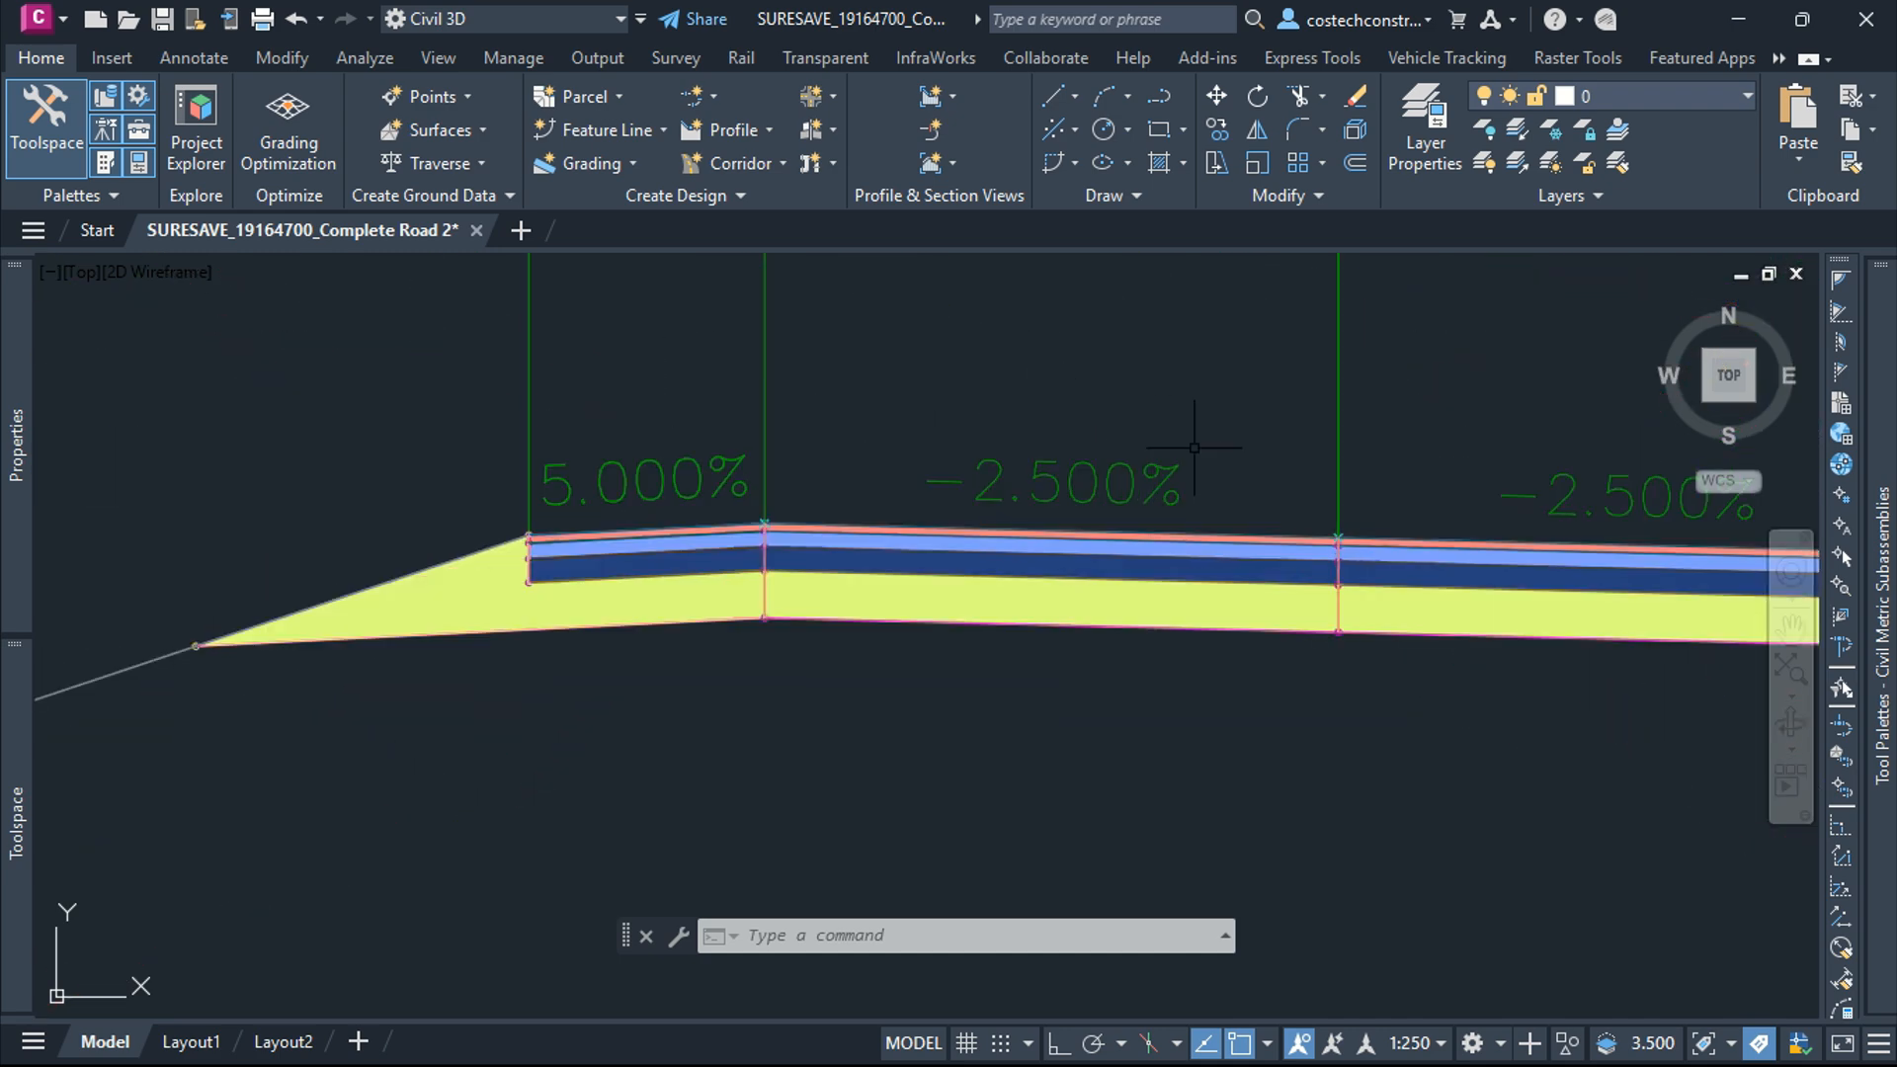
scroll(1032, 722, down, 2)
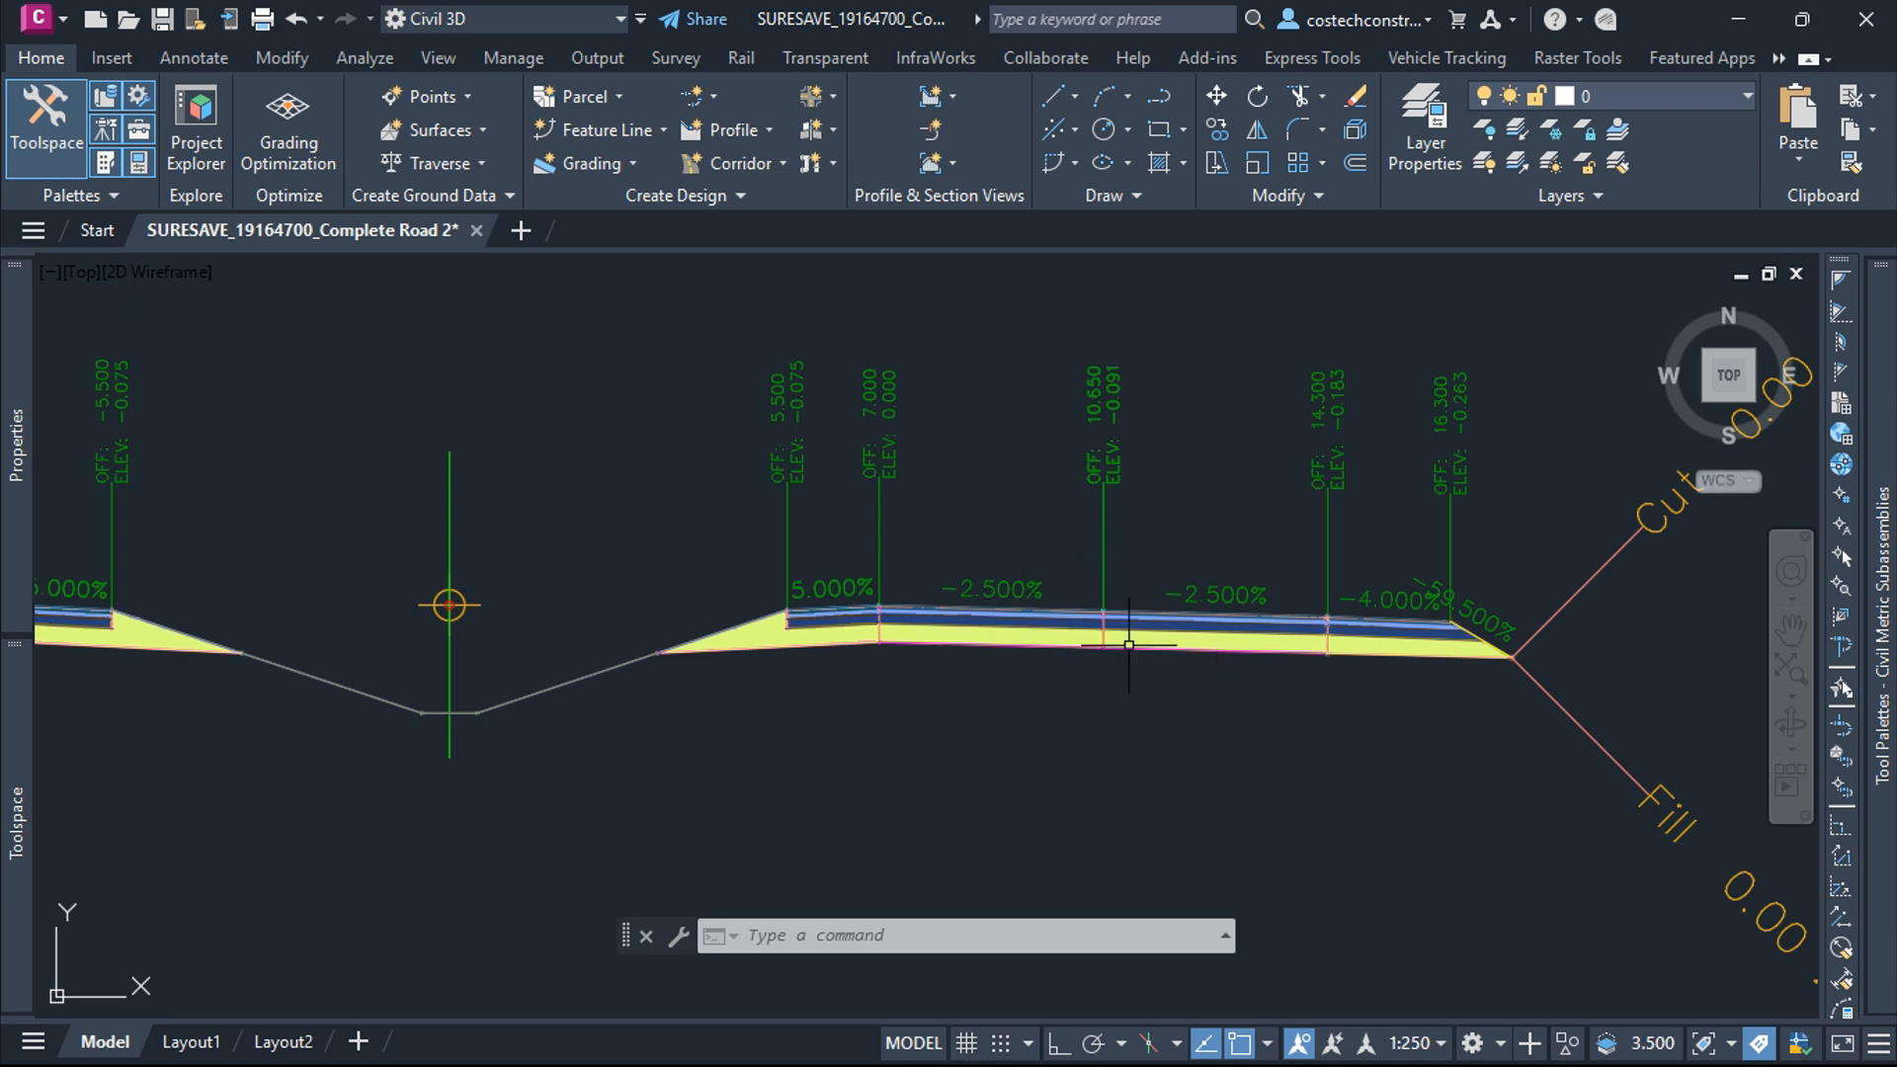
Inspect the two right-hand lane subassemblies of the median-divided assembly, including the outer lane's subassembly properties
click(1008, 512)
click(956, 502)
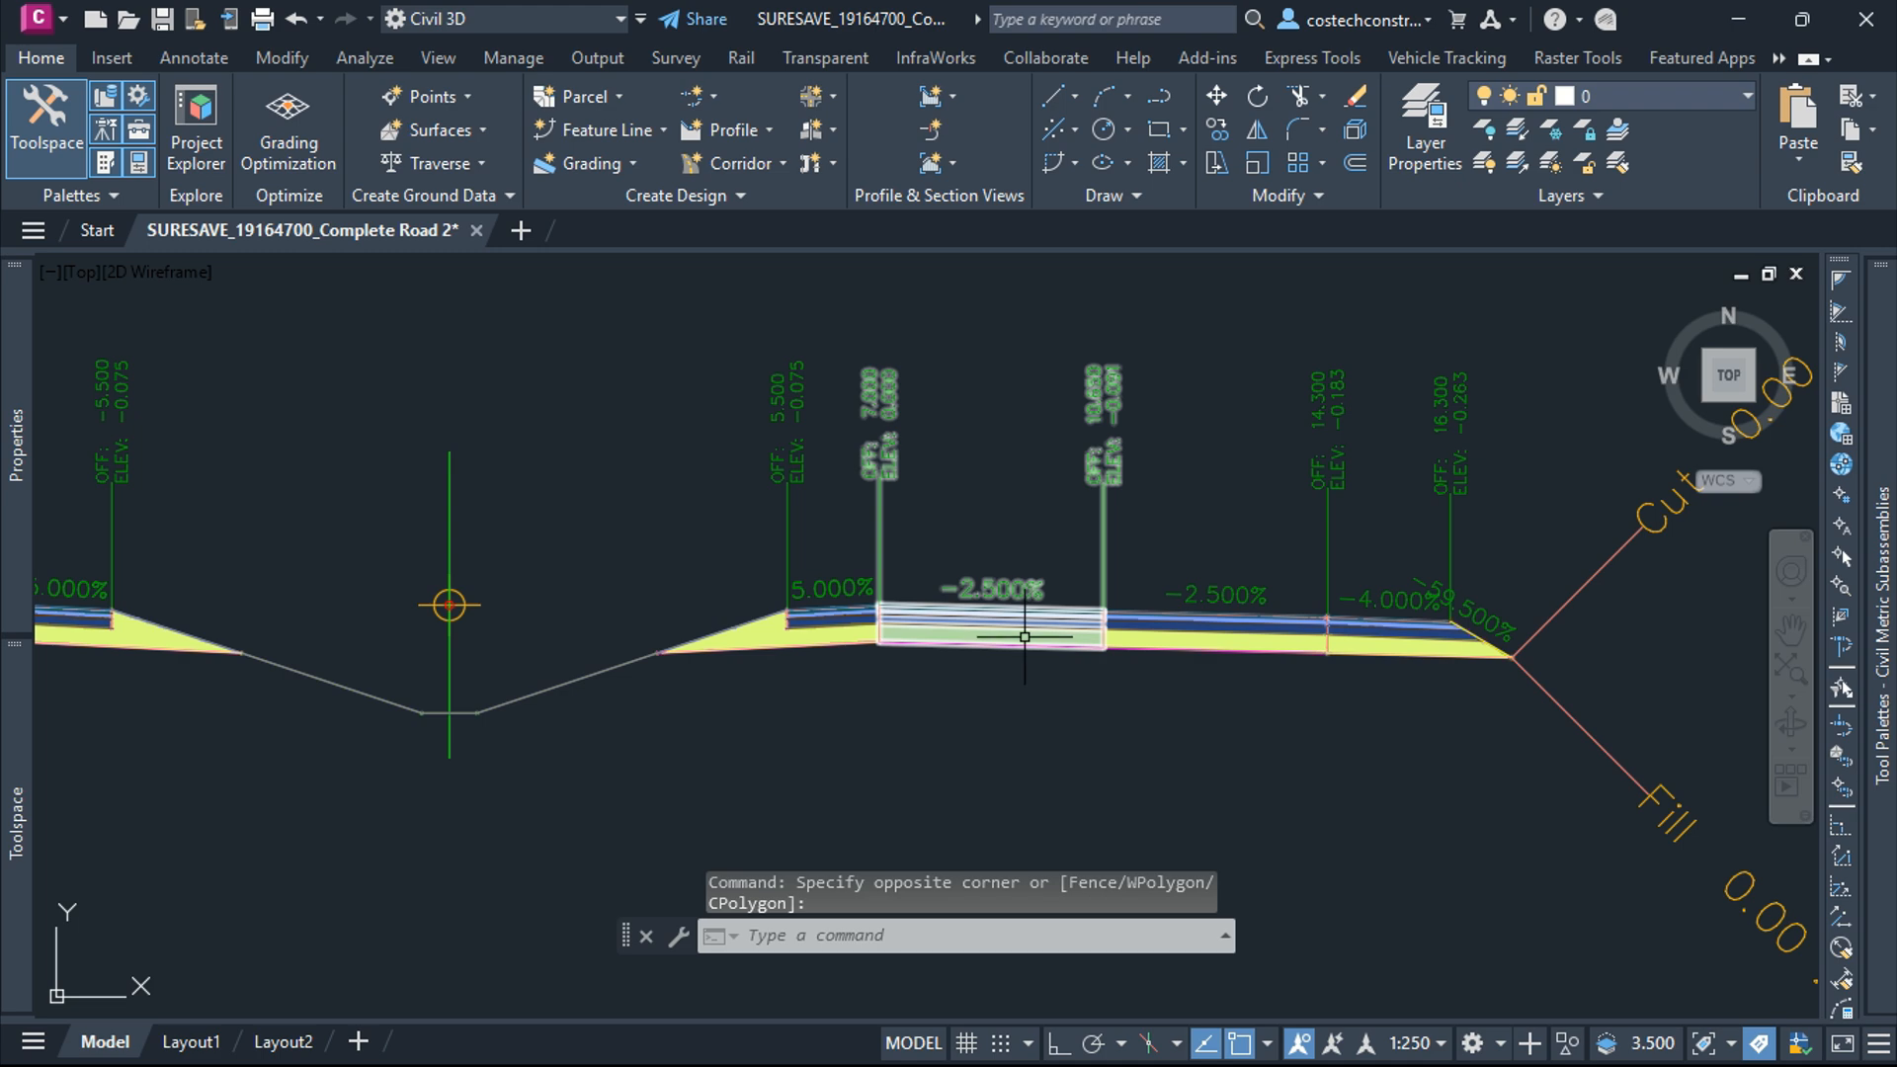
mouse_move(1020, 635)
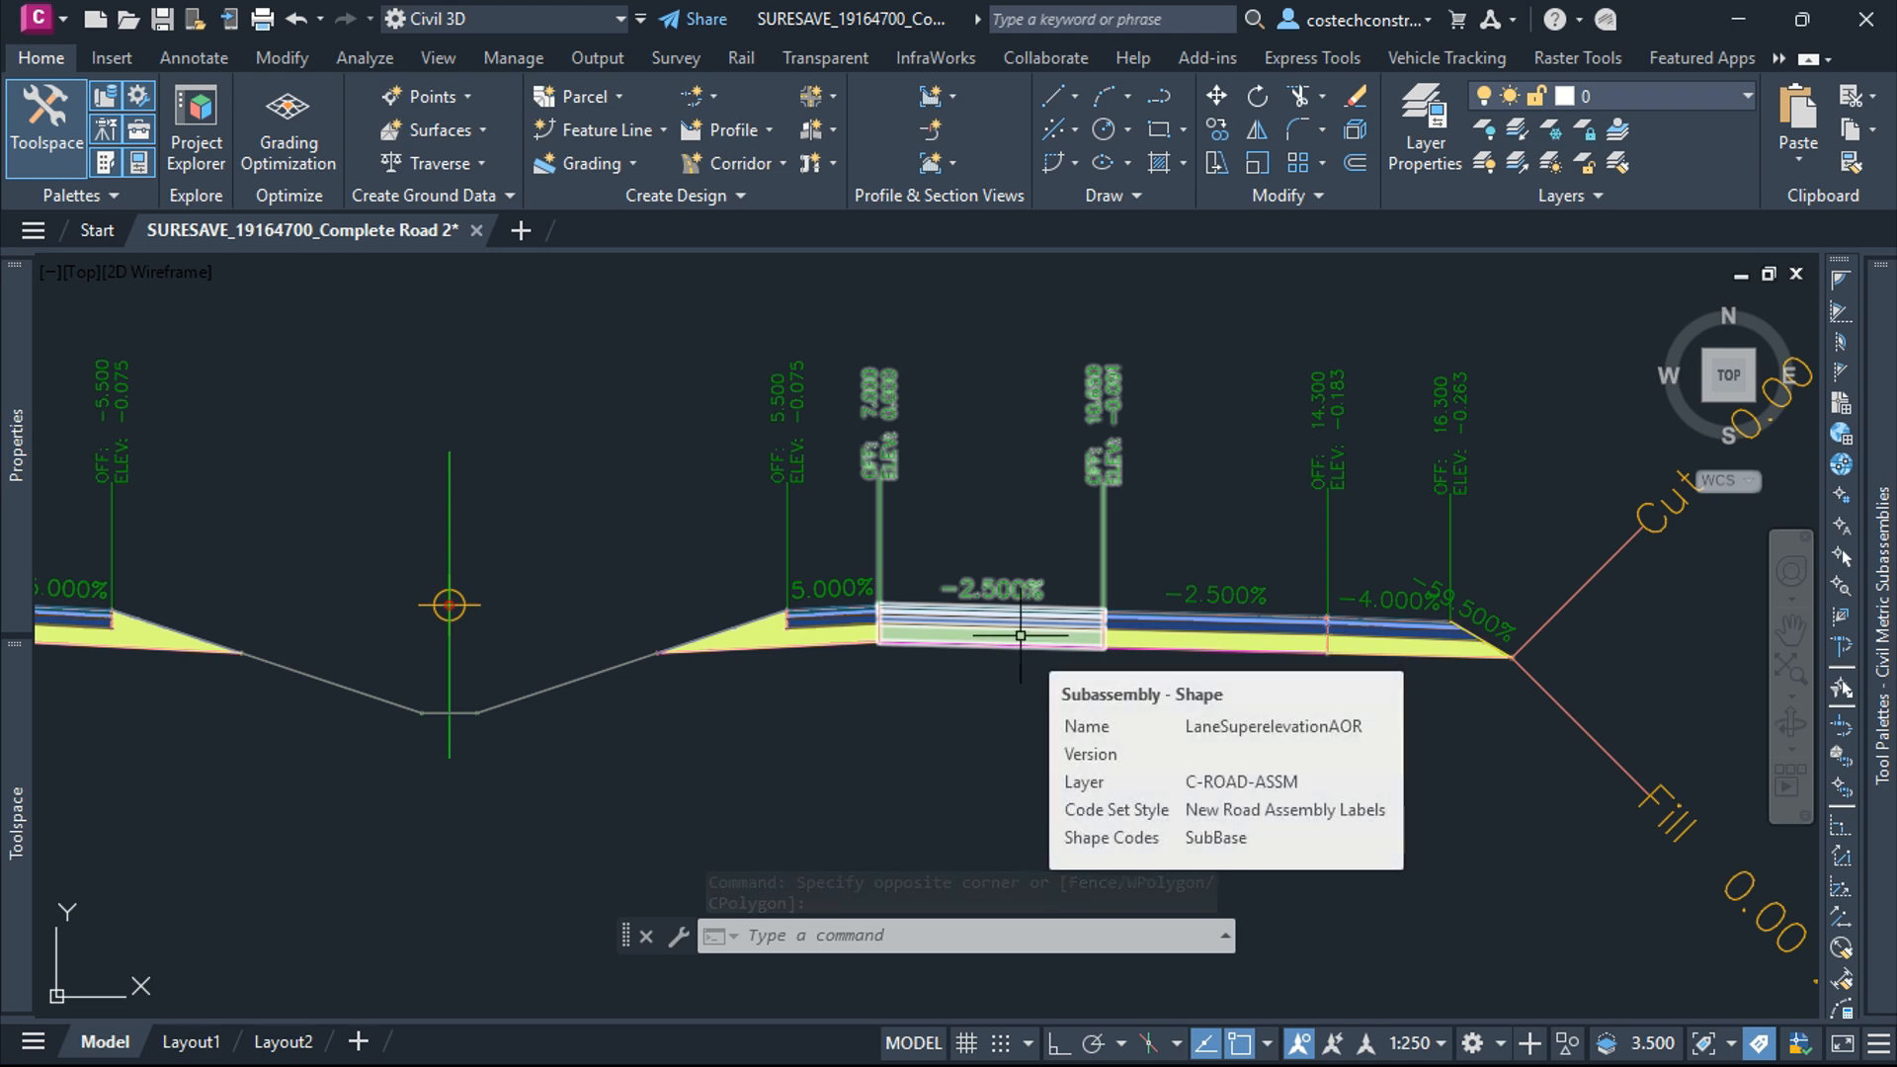
click(1218, 635)
key(Escape)
key(Escape)
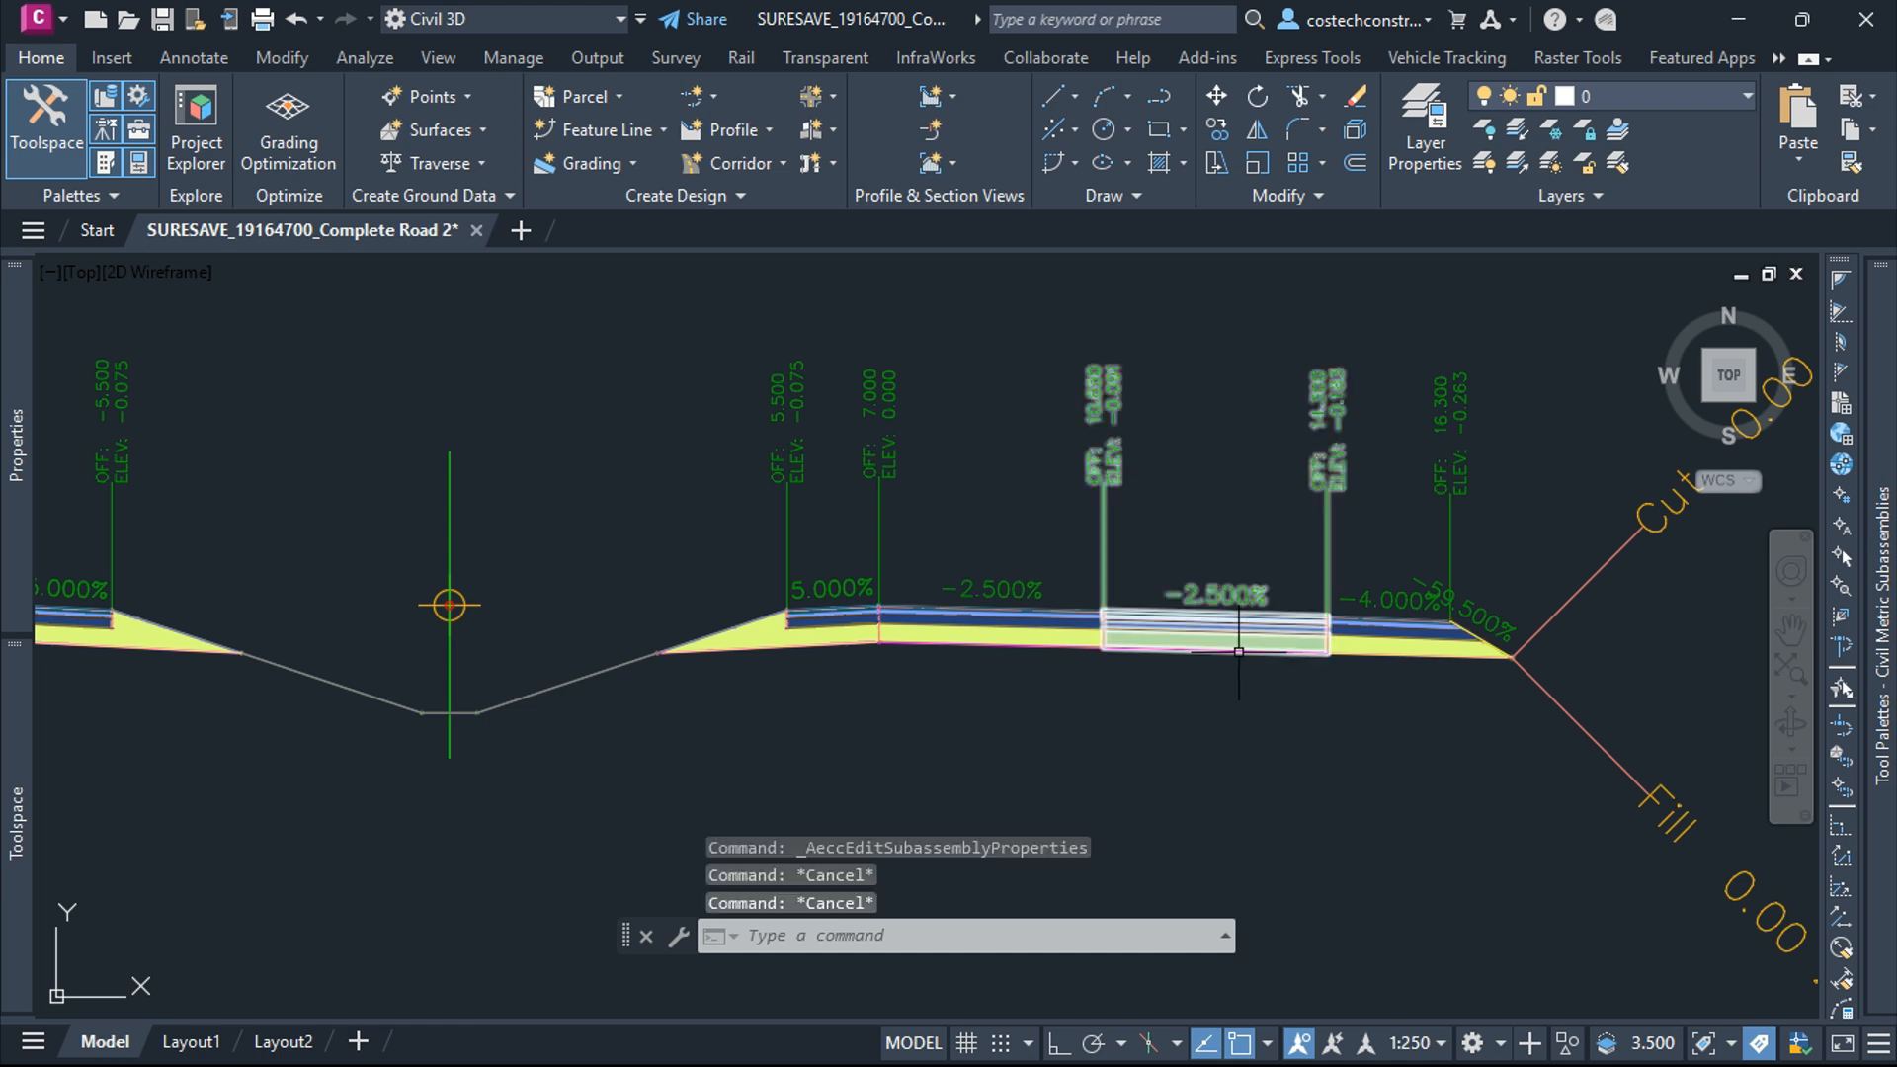
Compare the lane-edge offset labels on both sides of the median-divided assembly
scroll(1267, 668, down, 4)
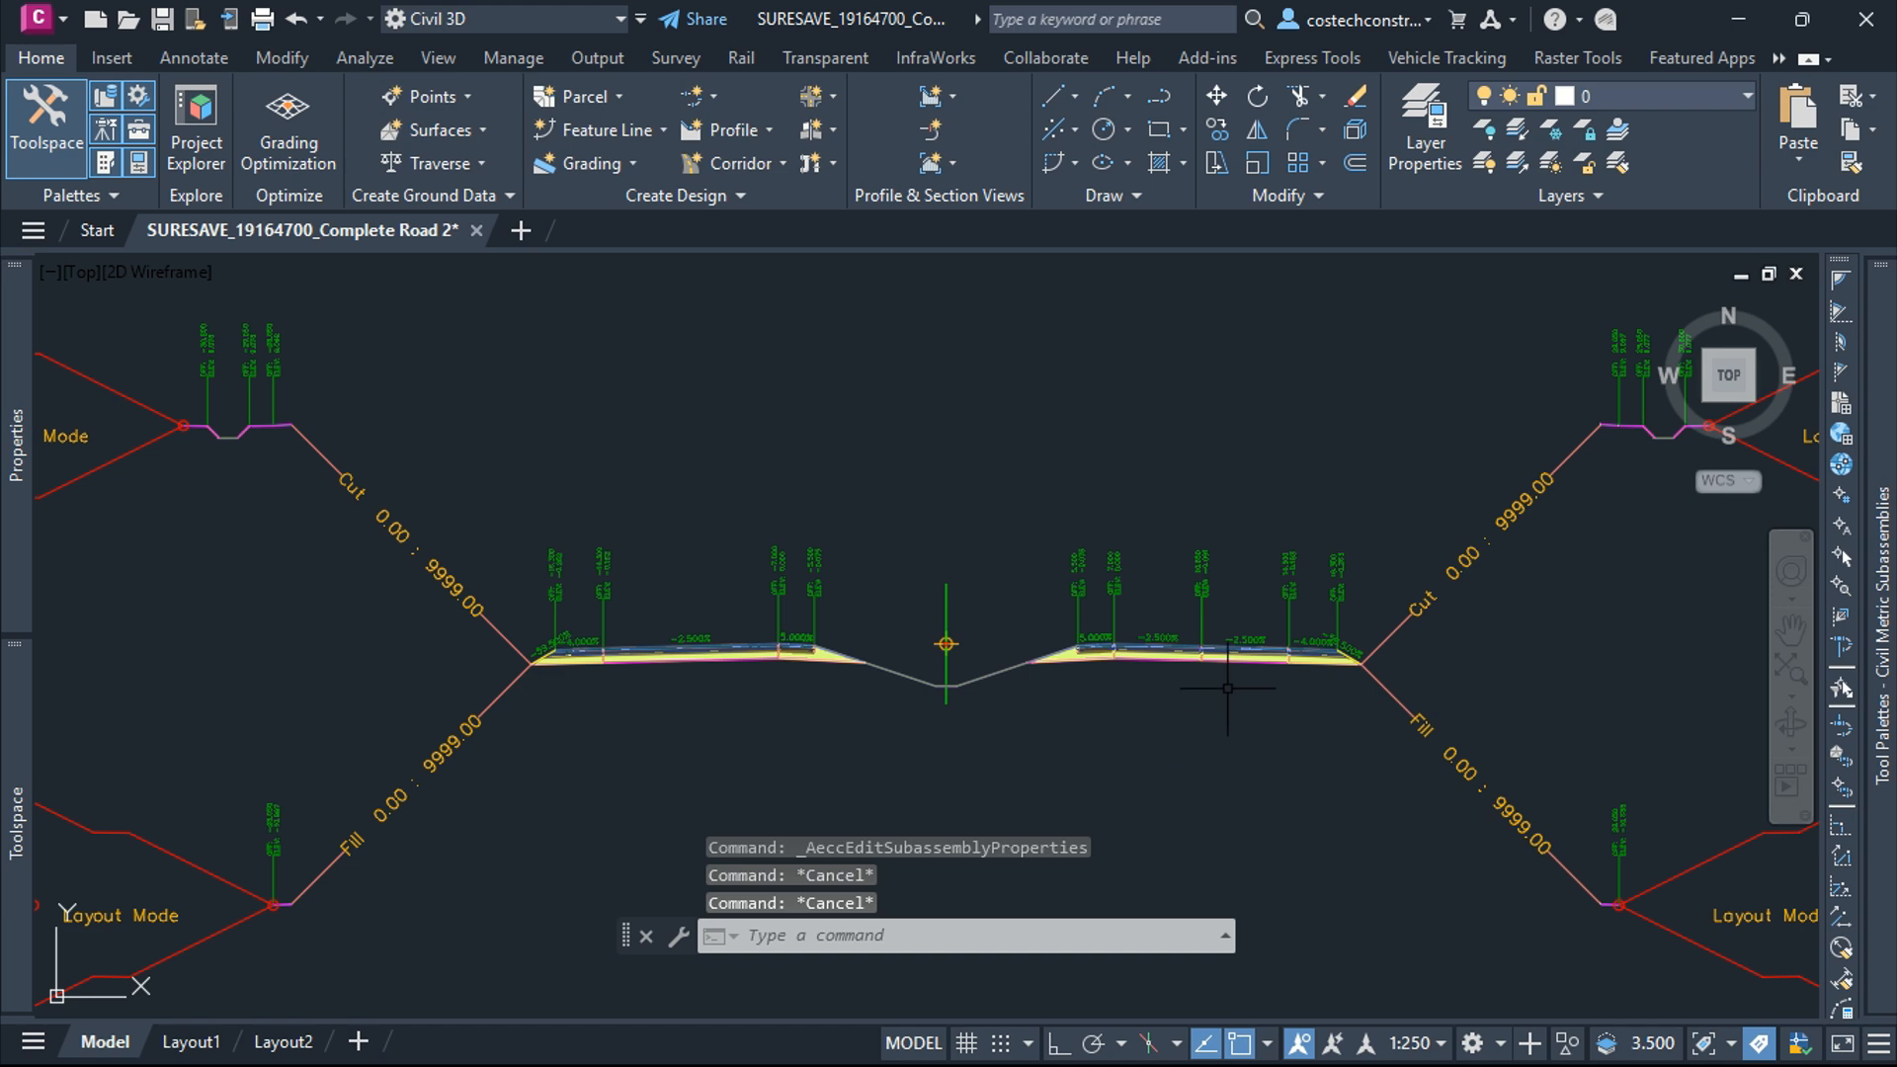
scroll(633, 660, up, 4)
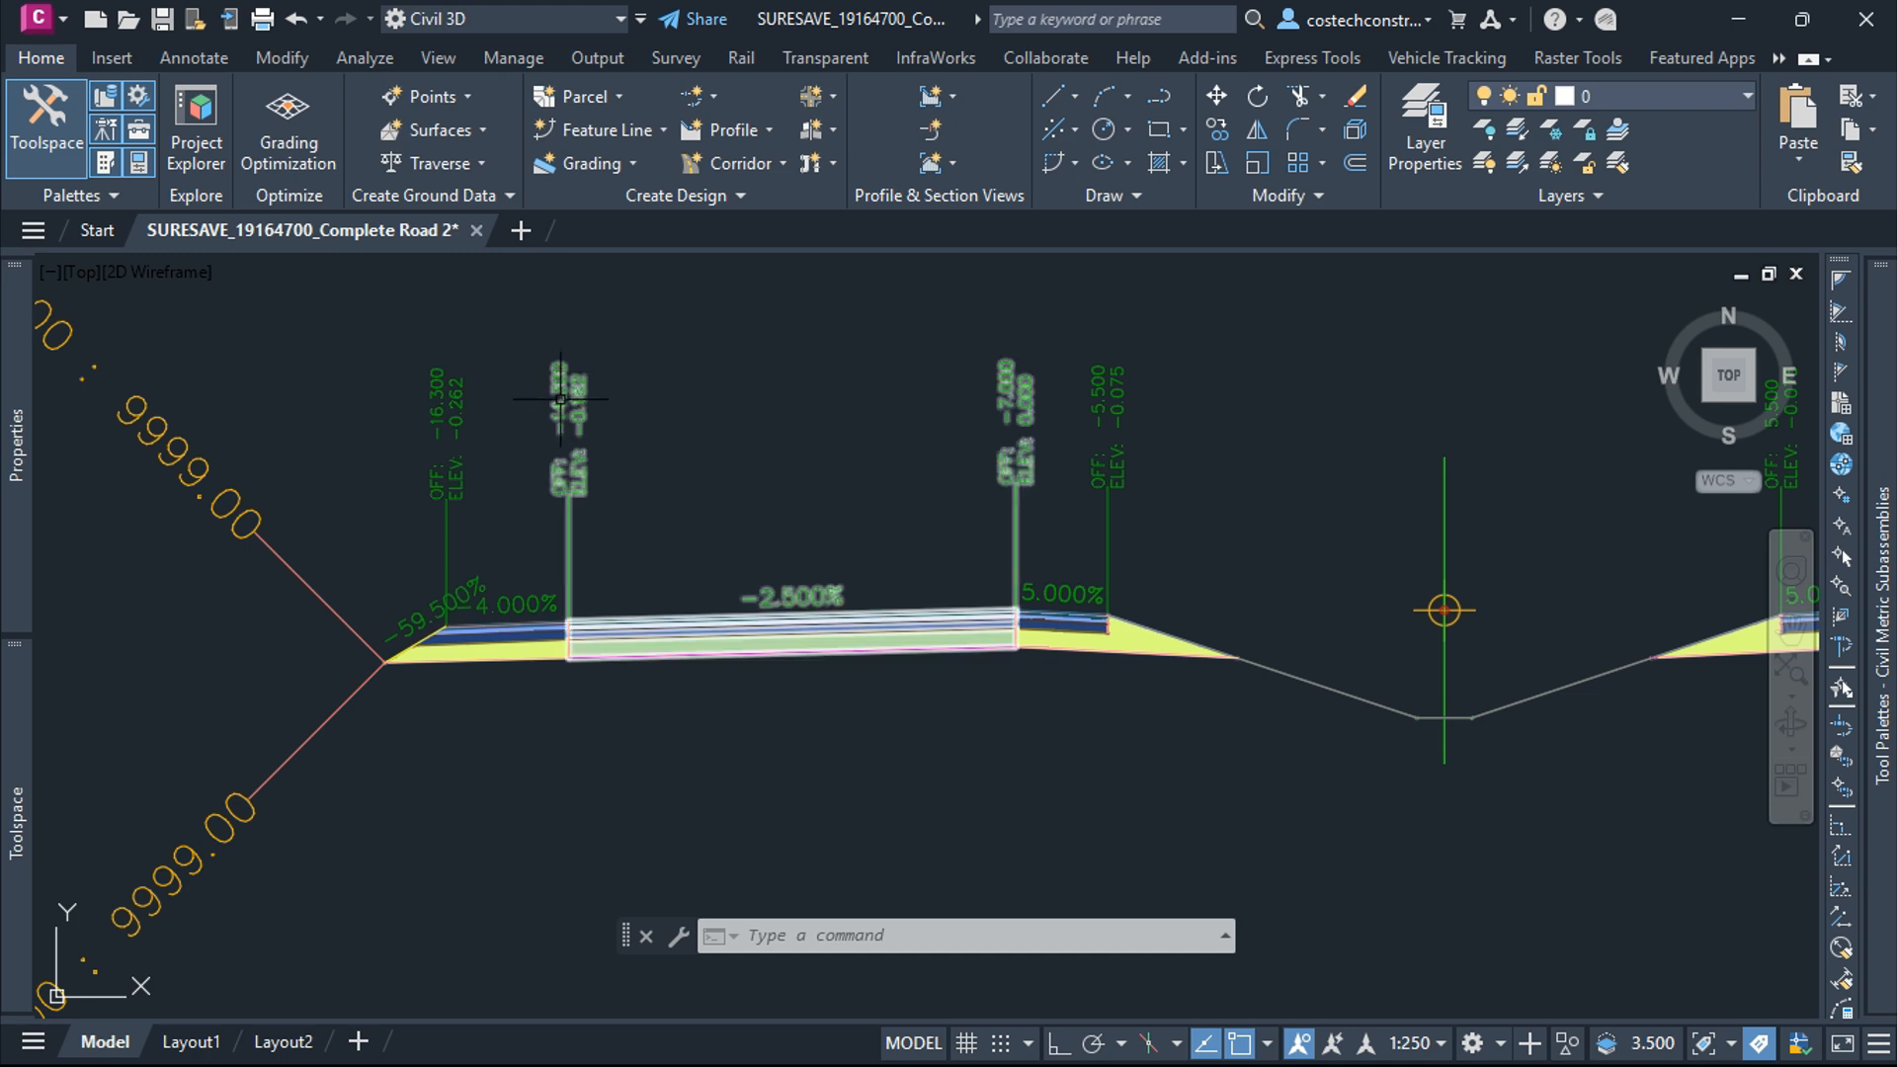
scroll(558, 400, up, 6)
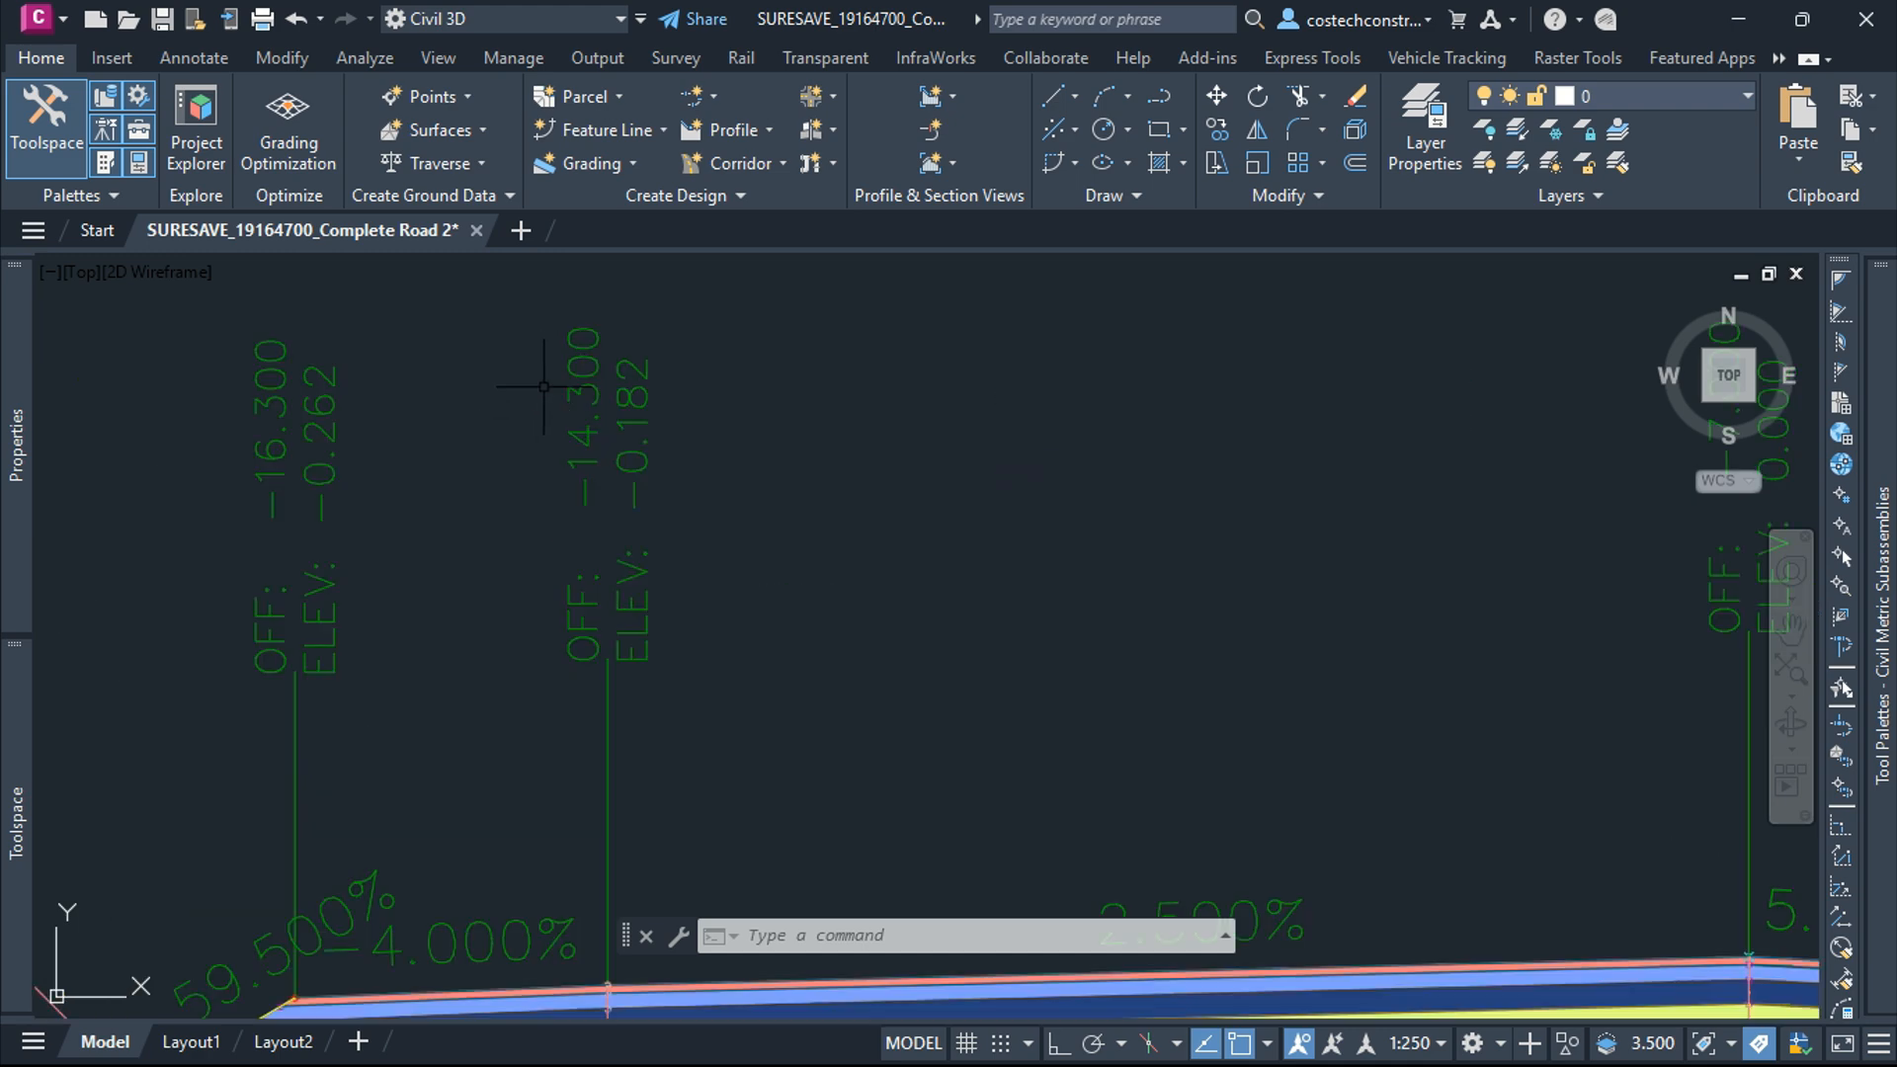
scroll(620, 462, down, 8)
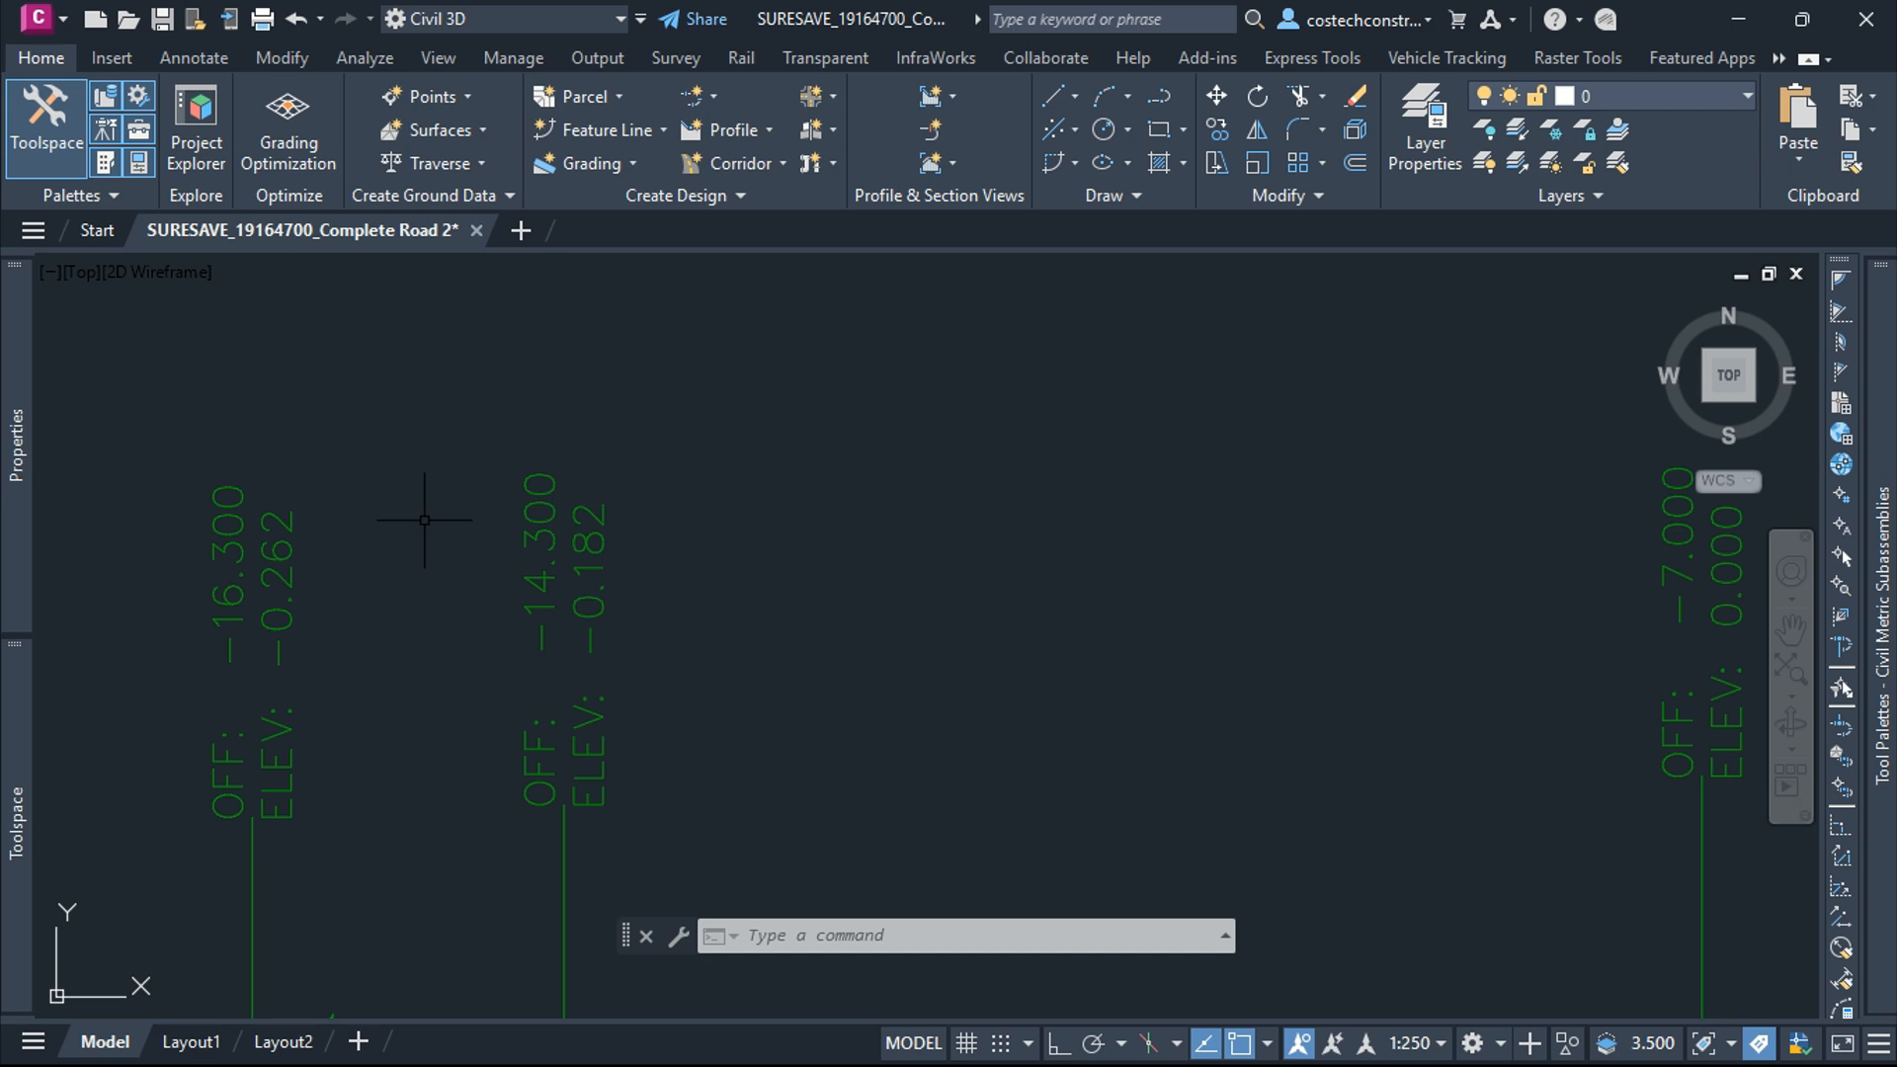
scroll(1010, 649, up, 5)
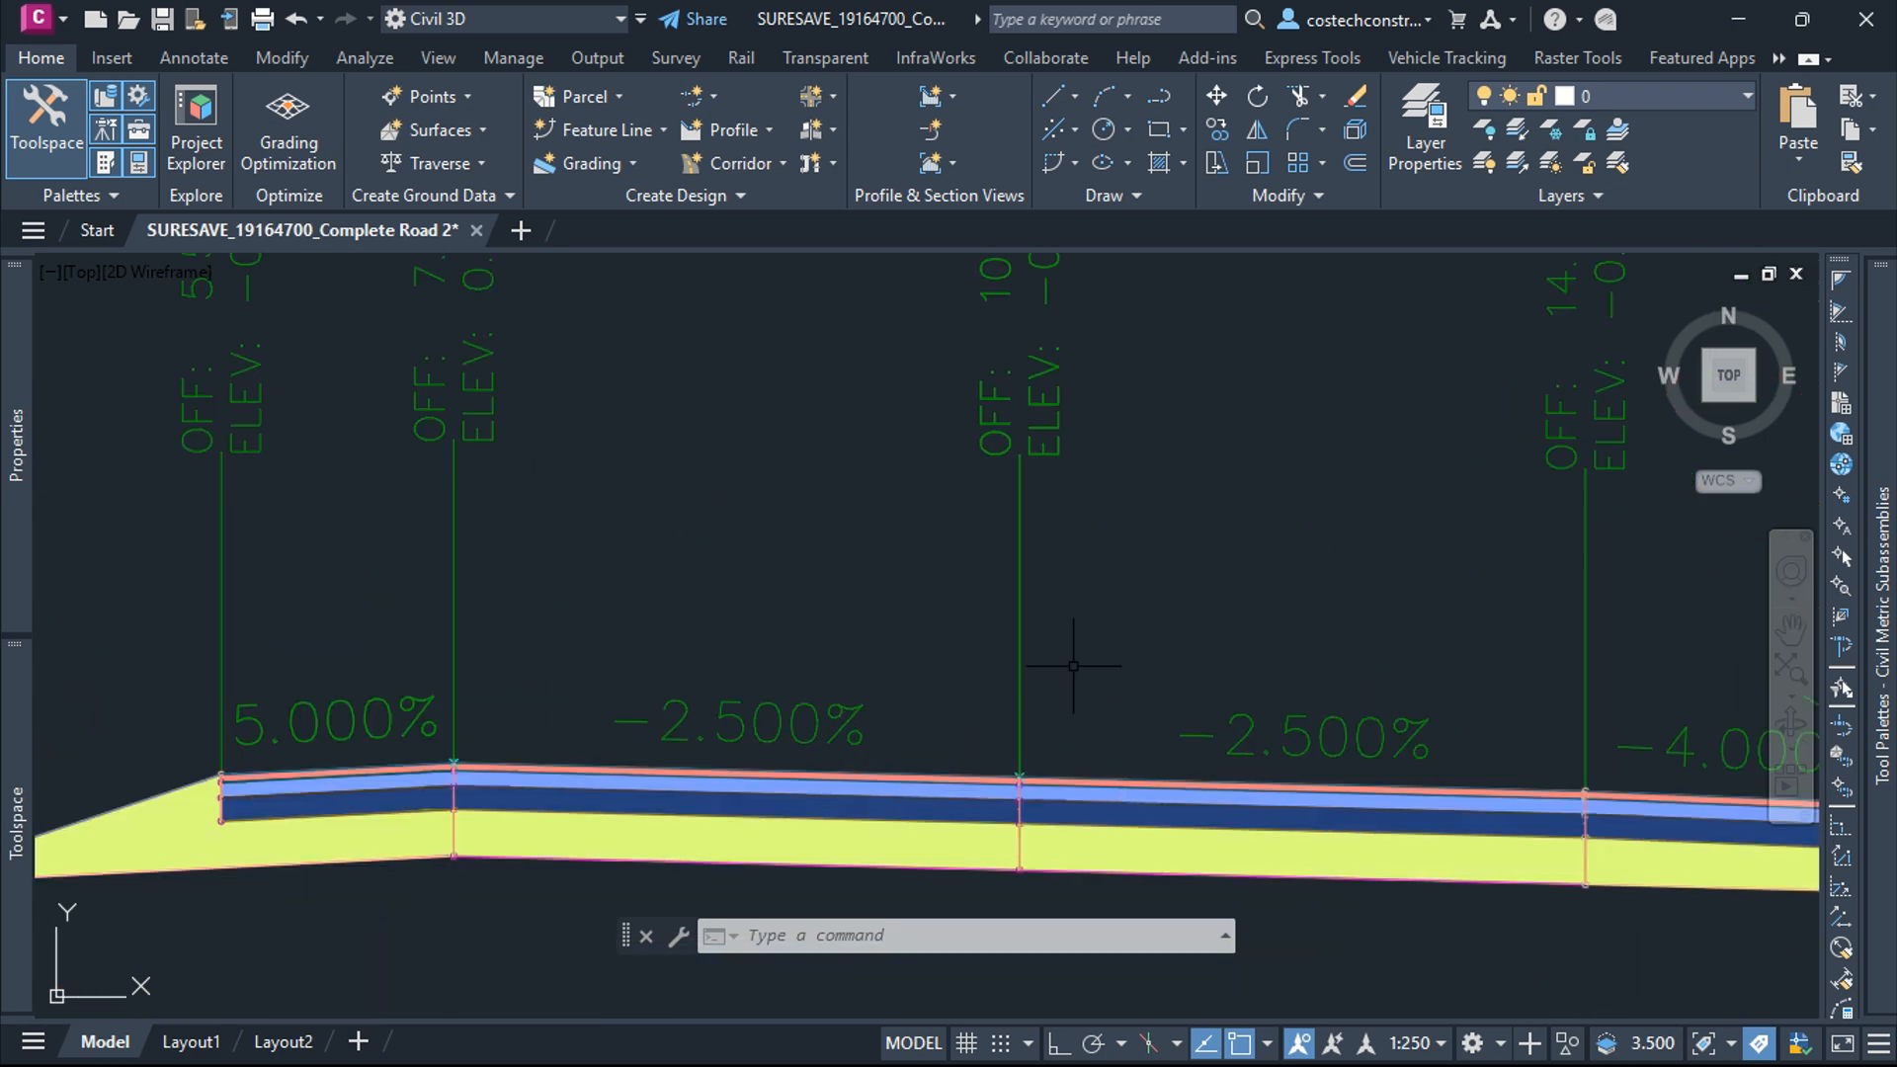
scroll(745, 710, down, 3)
scroll(1281, 461, up, 4)
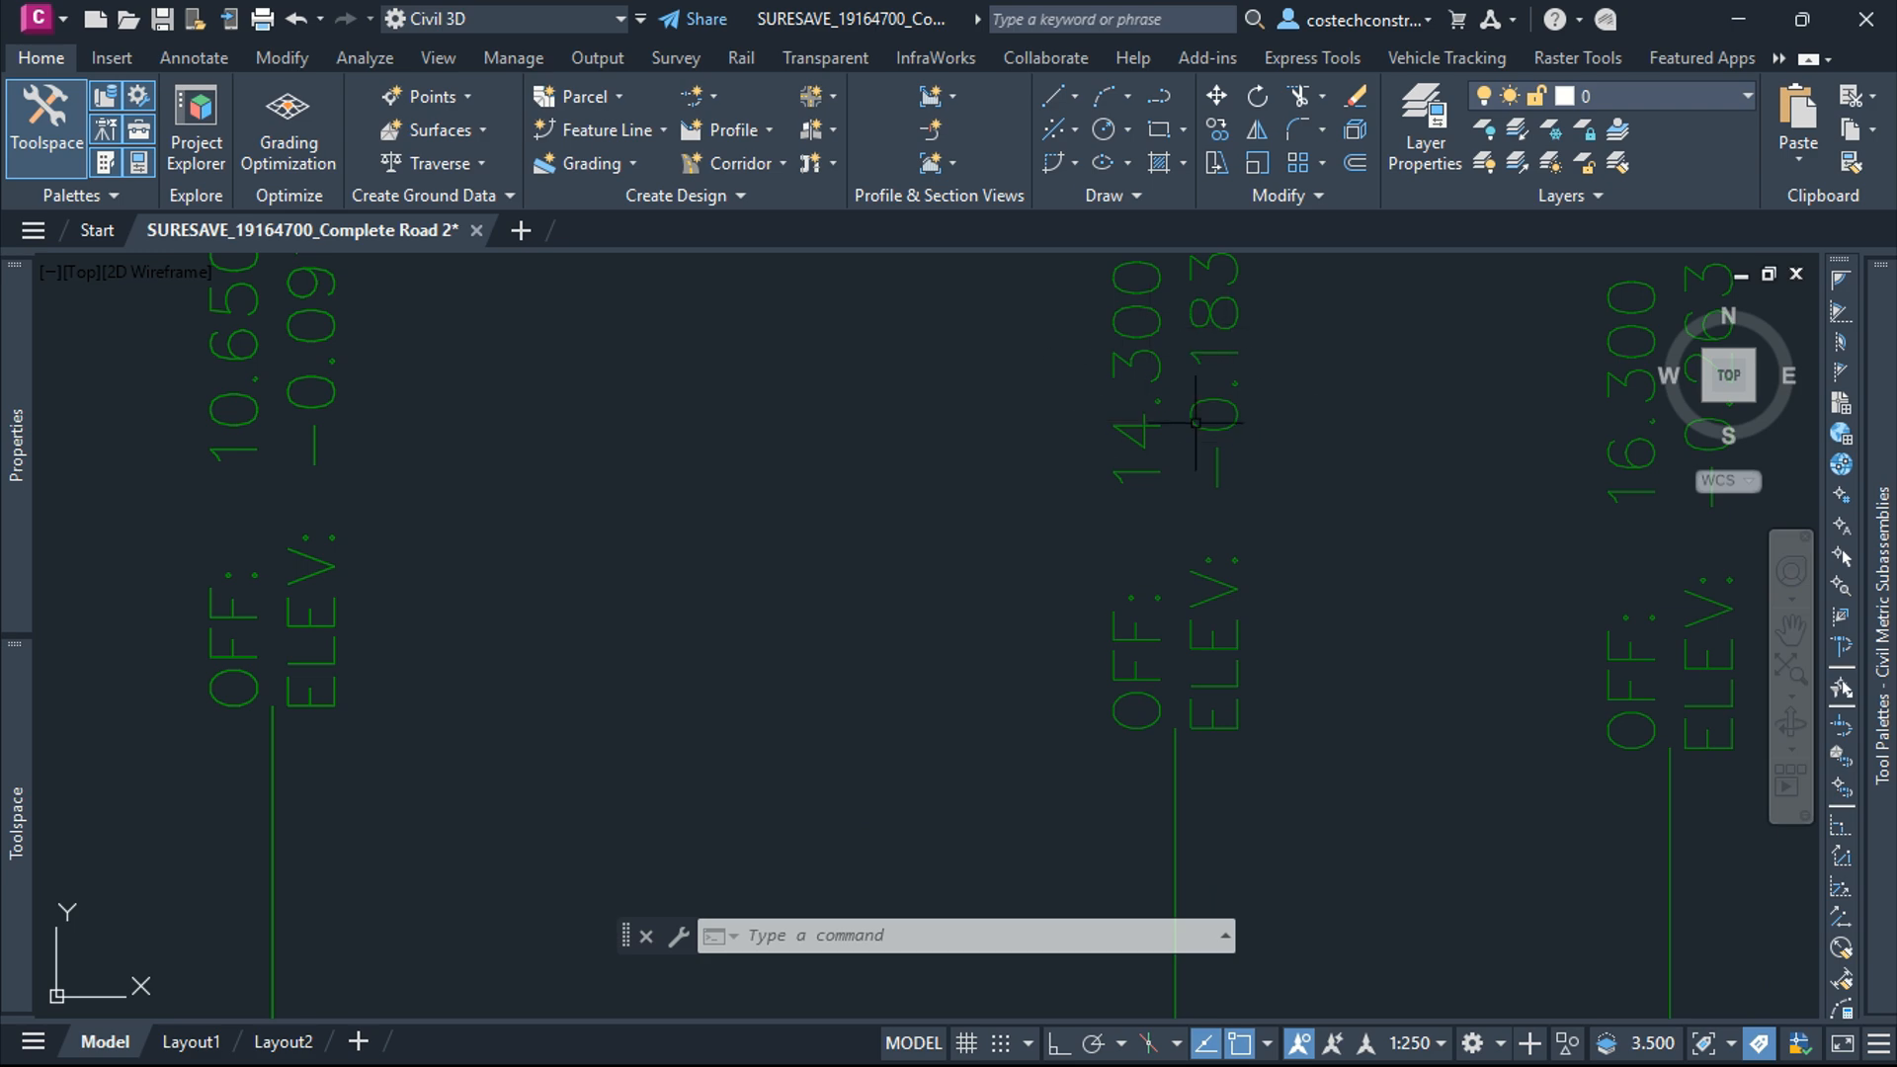
scroll(1100, 493, down, 6)
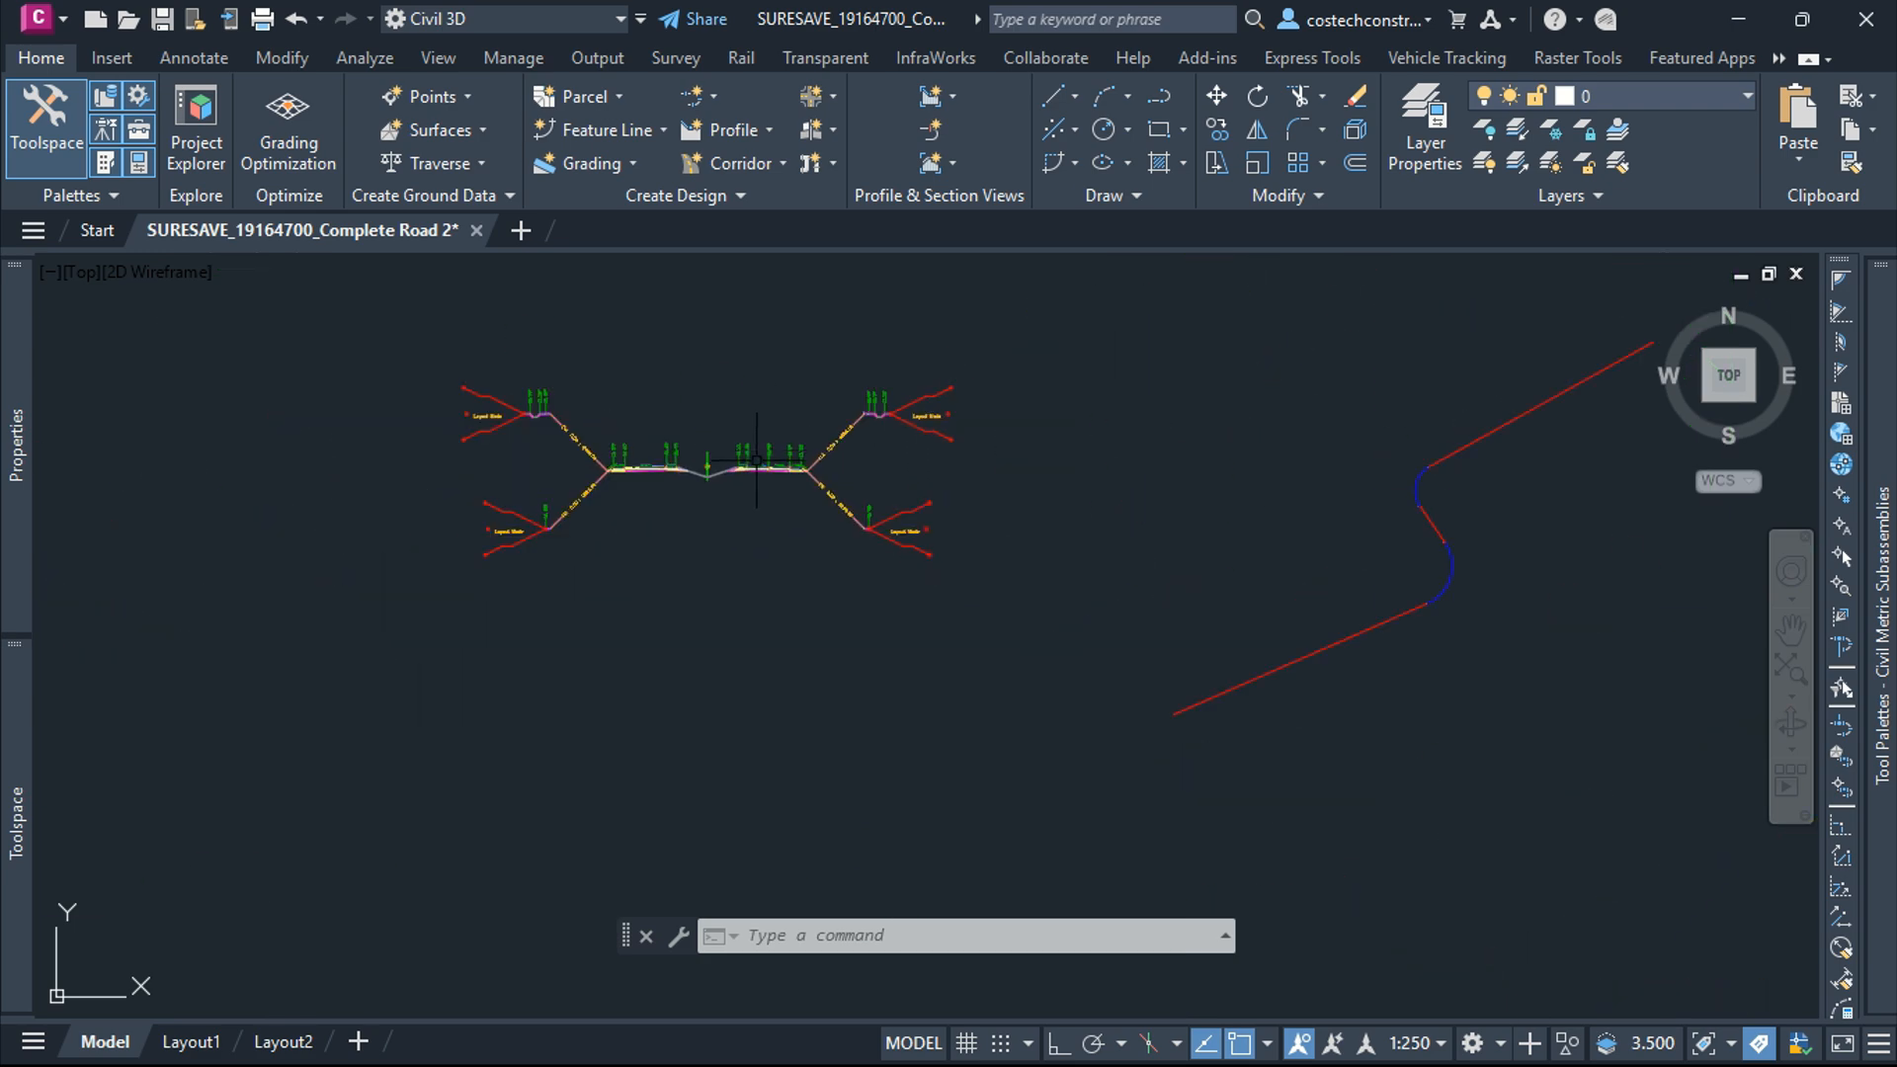
Start calculating superelevation for the alignment beside the median-divided assembly, review the roadway type options, and cancel the calculation
click(1269, 662)
click(769, 129)
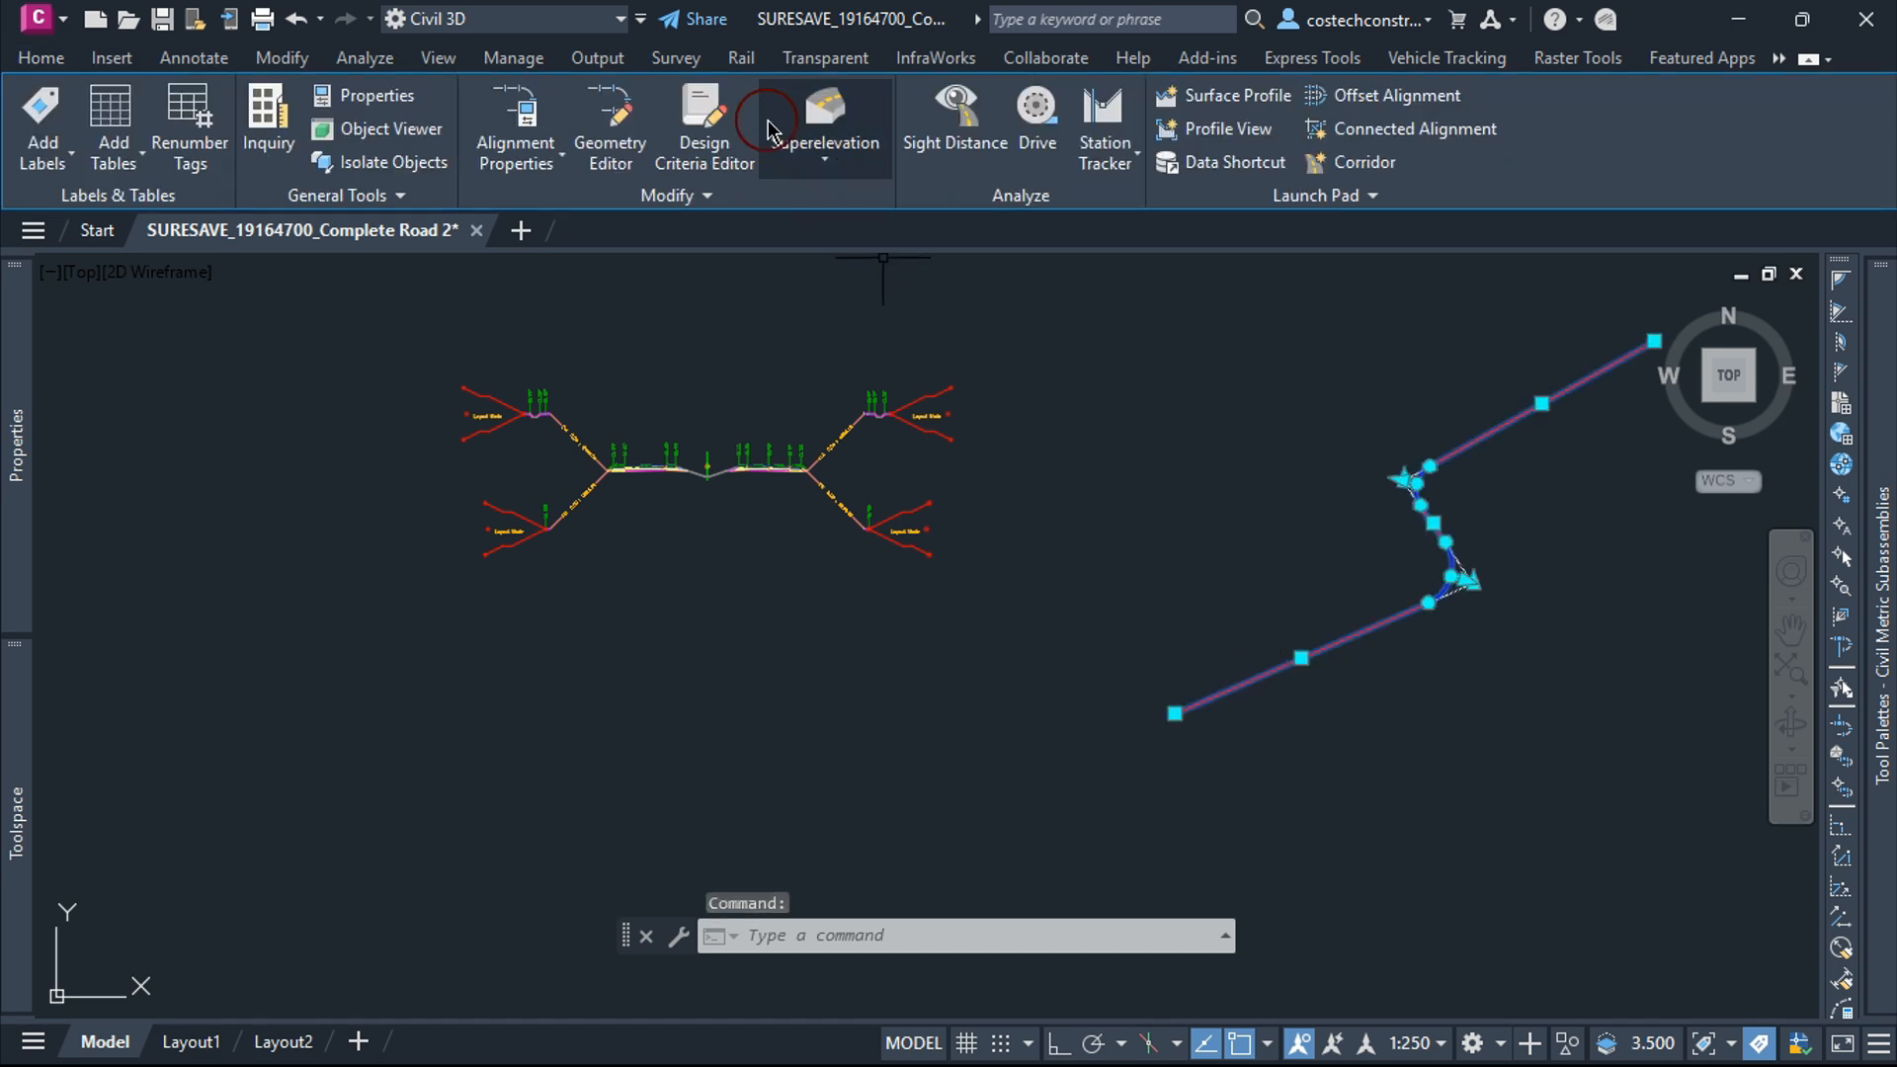
click(820, 199)
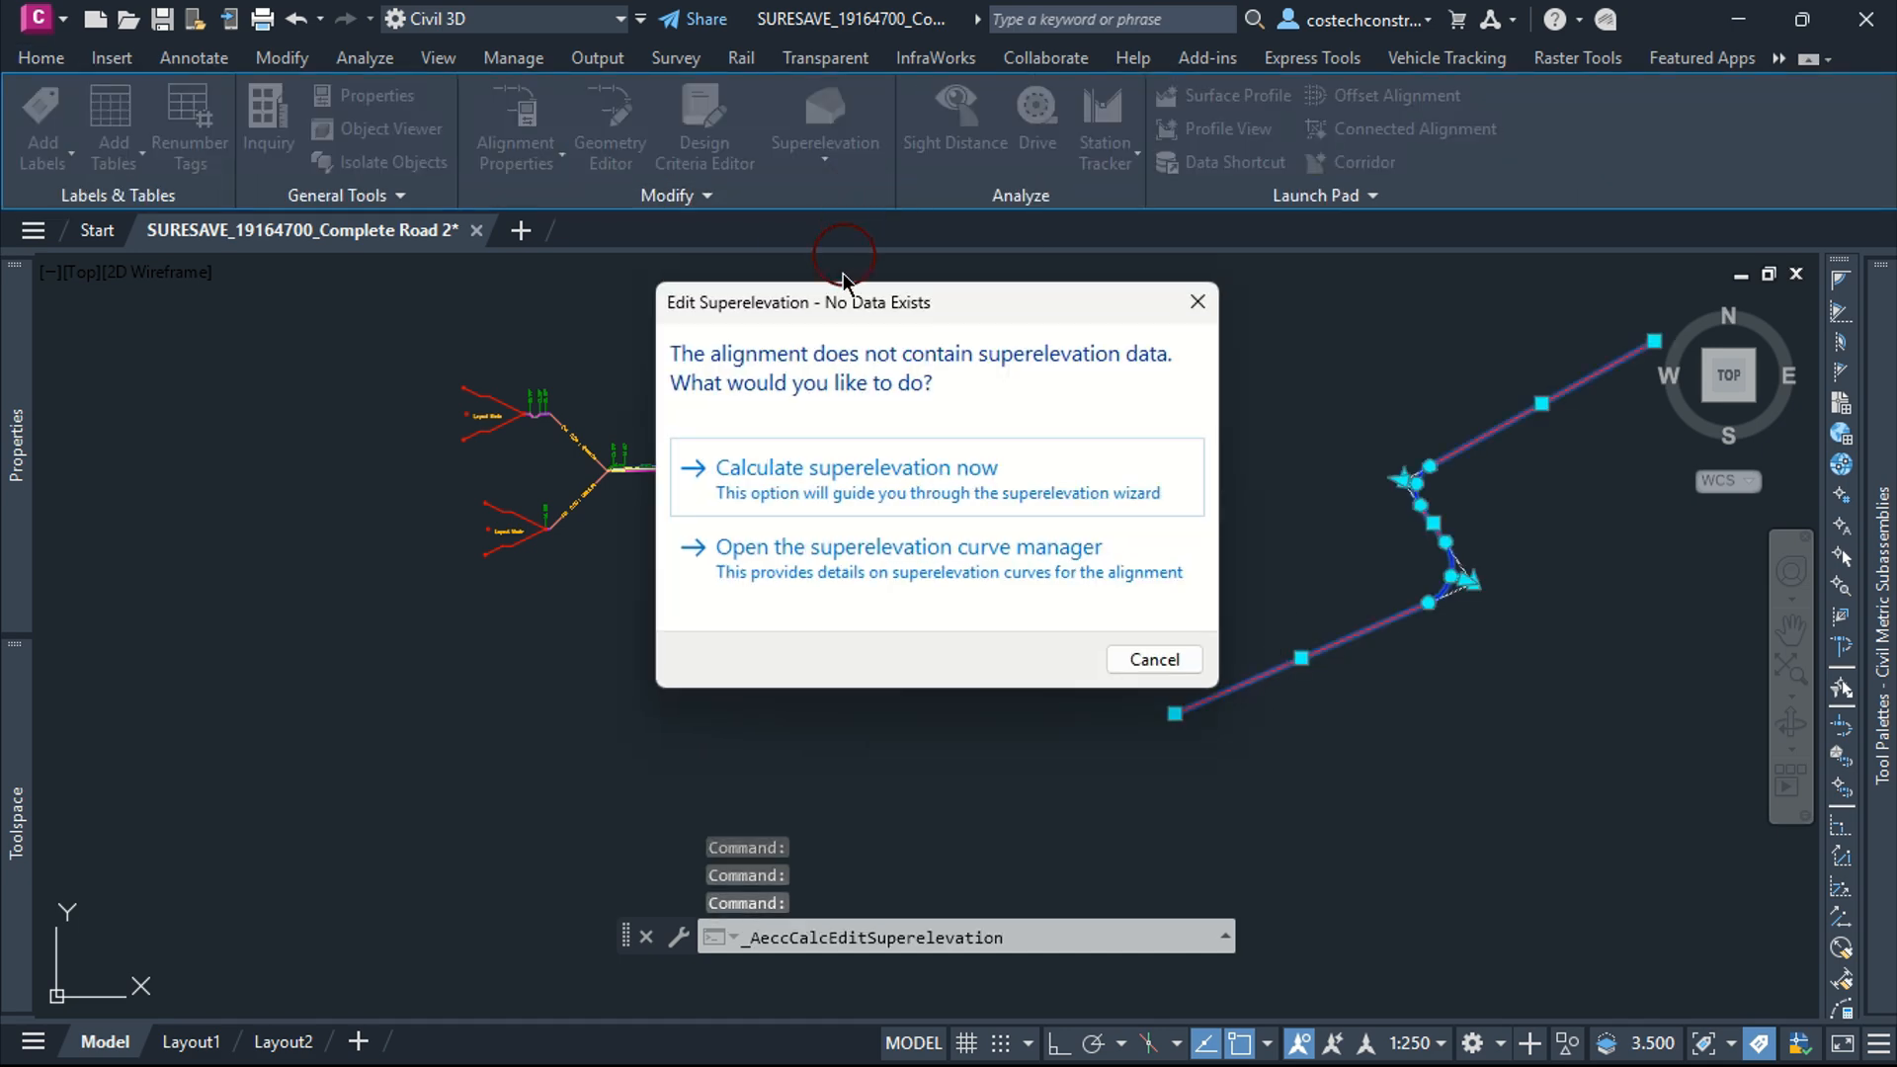
click(818, 465)
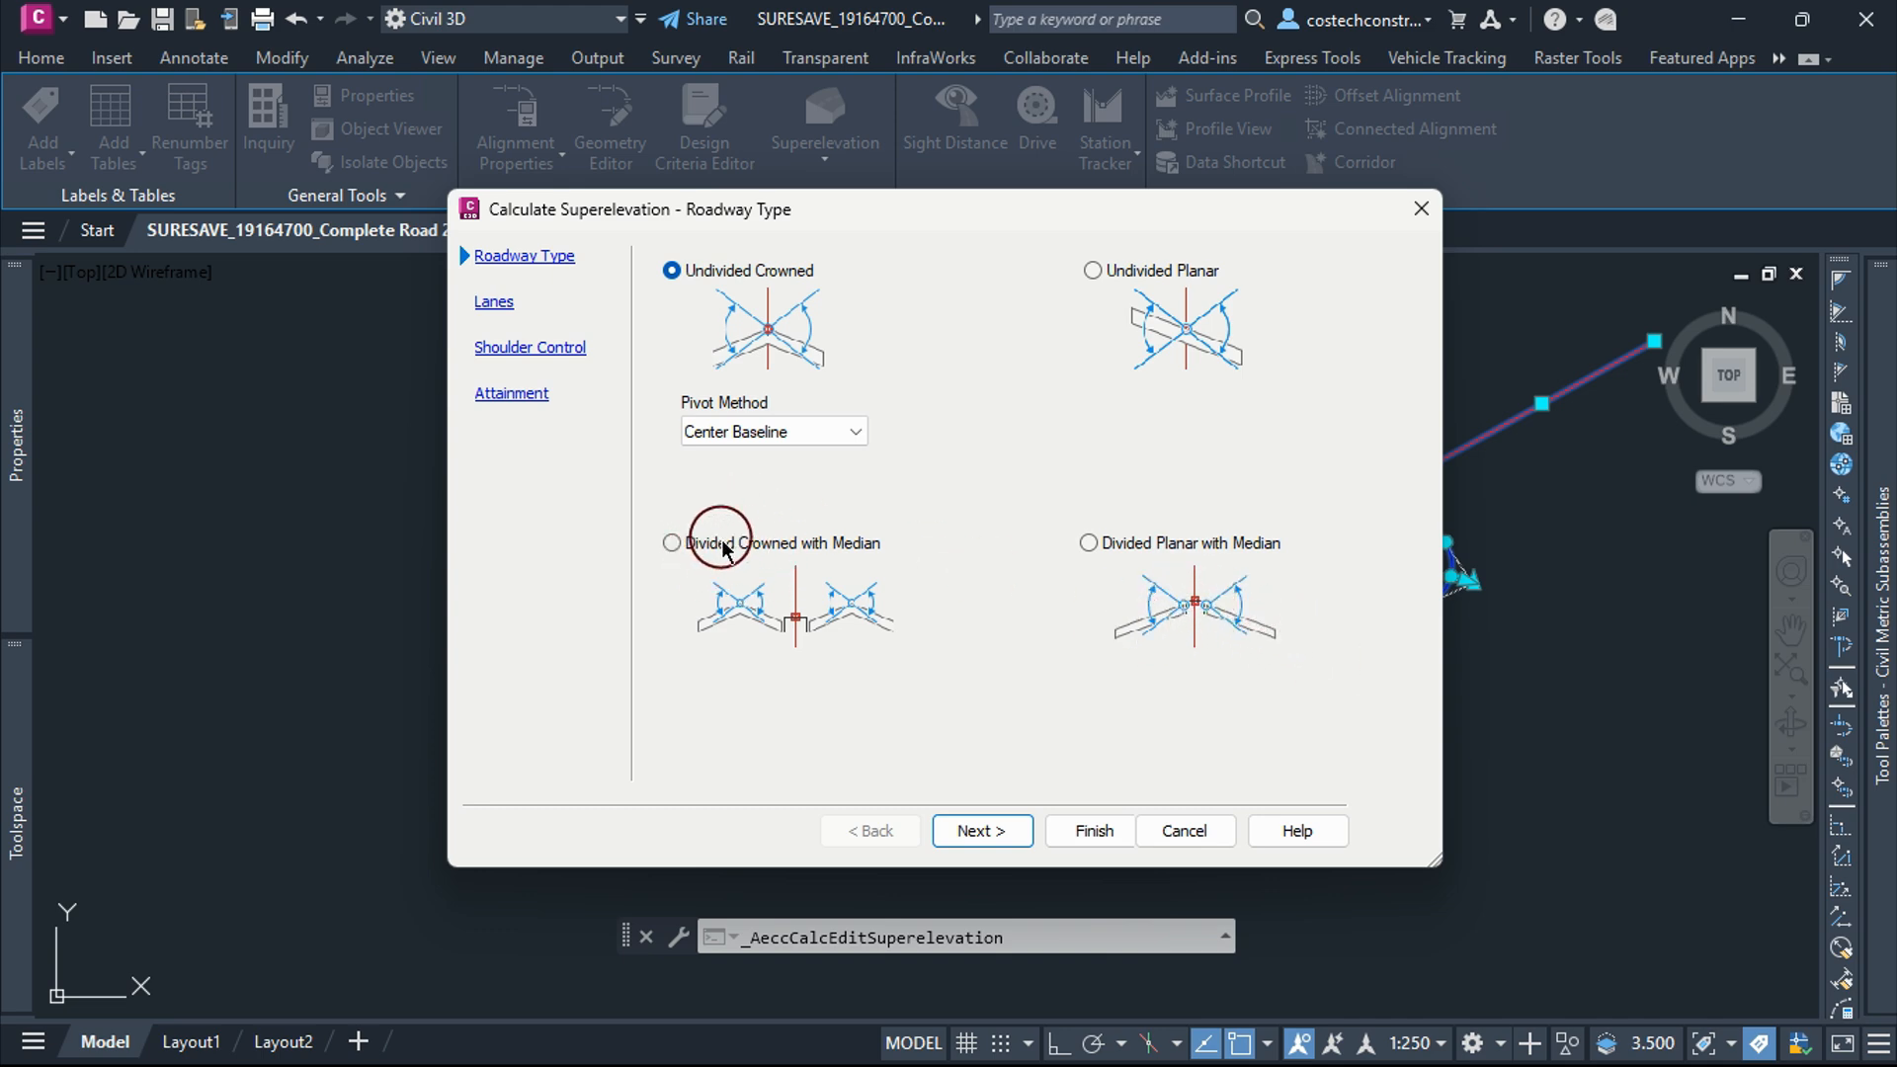
mouse_move(1000, 221)
mouse_down()
mouse_move(613, 354)
mouse_move(989, 198)
mouse_move(664, 271)
mouse_up()
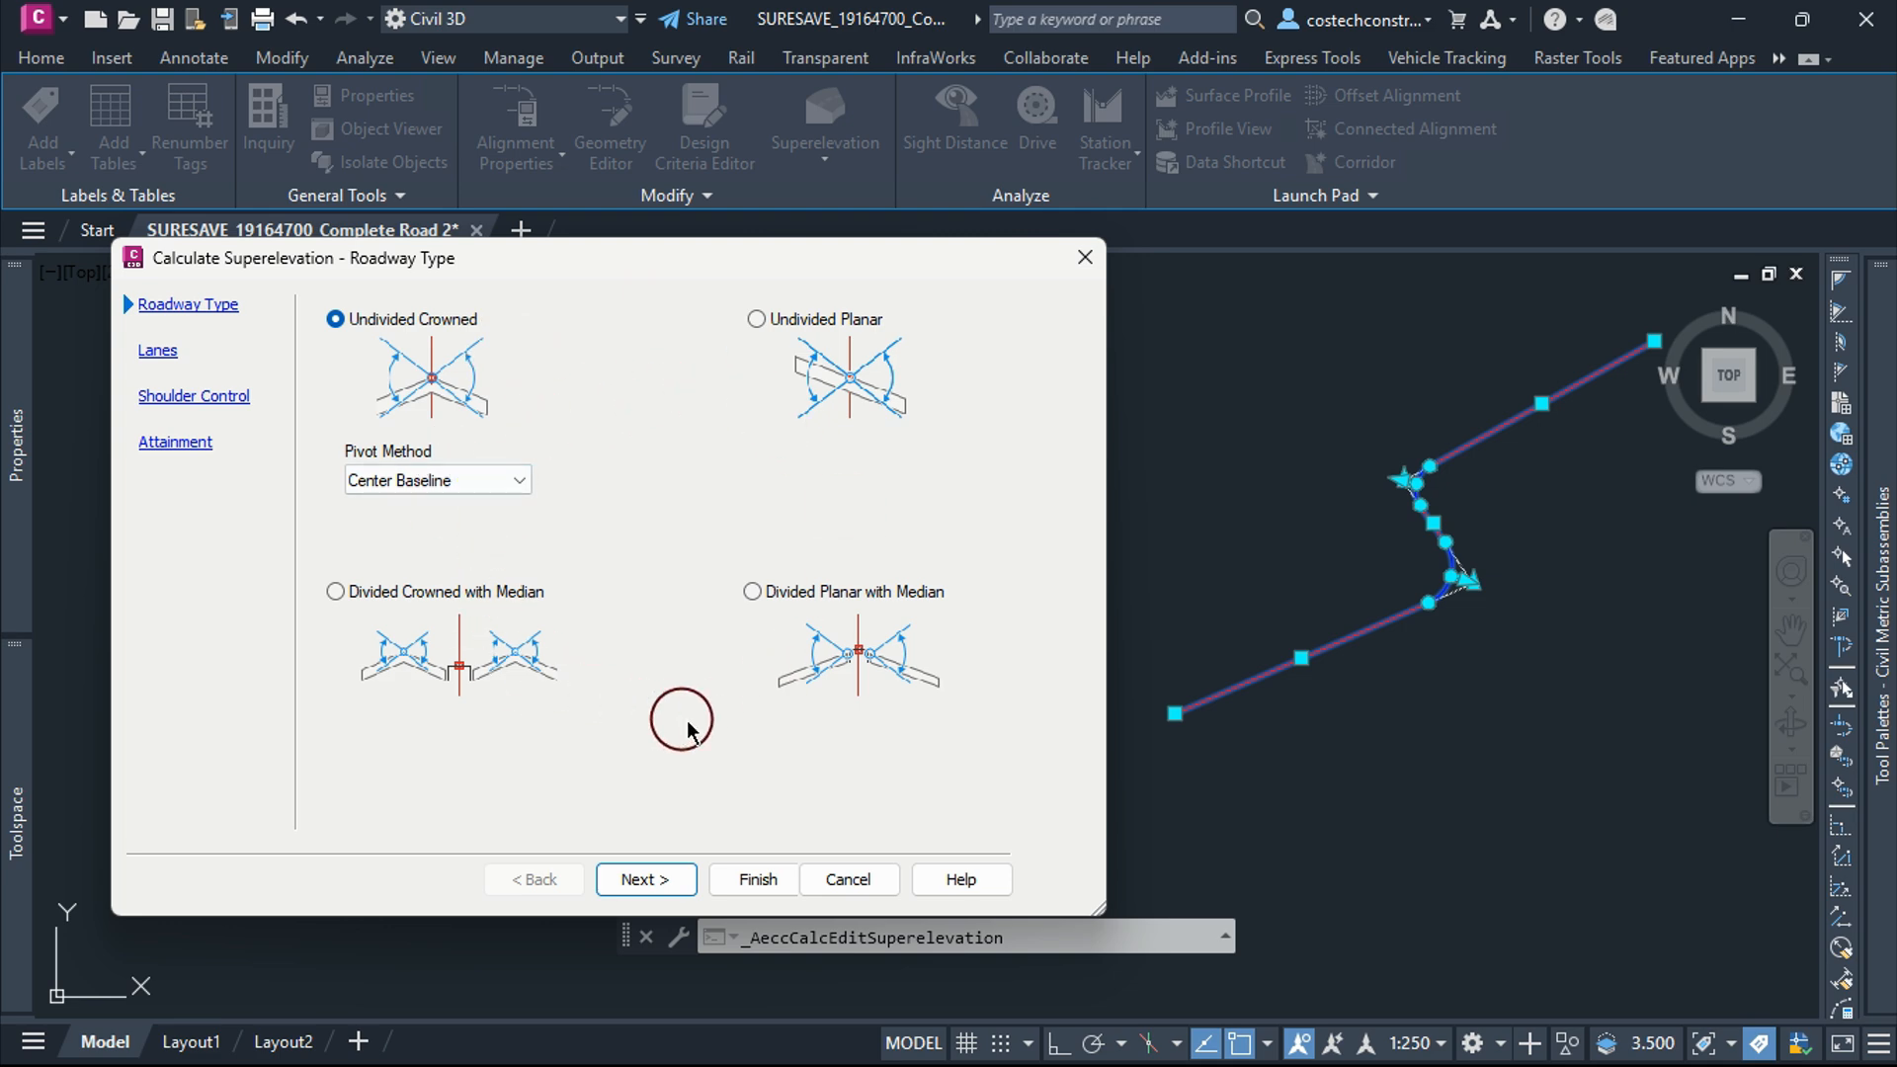
click(840, 879)
key(Escape)
Review the complete set of road assemblies, including the separate left and right curb assemblies, alongside the profile views
scroll(1225, 721, down, 4)
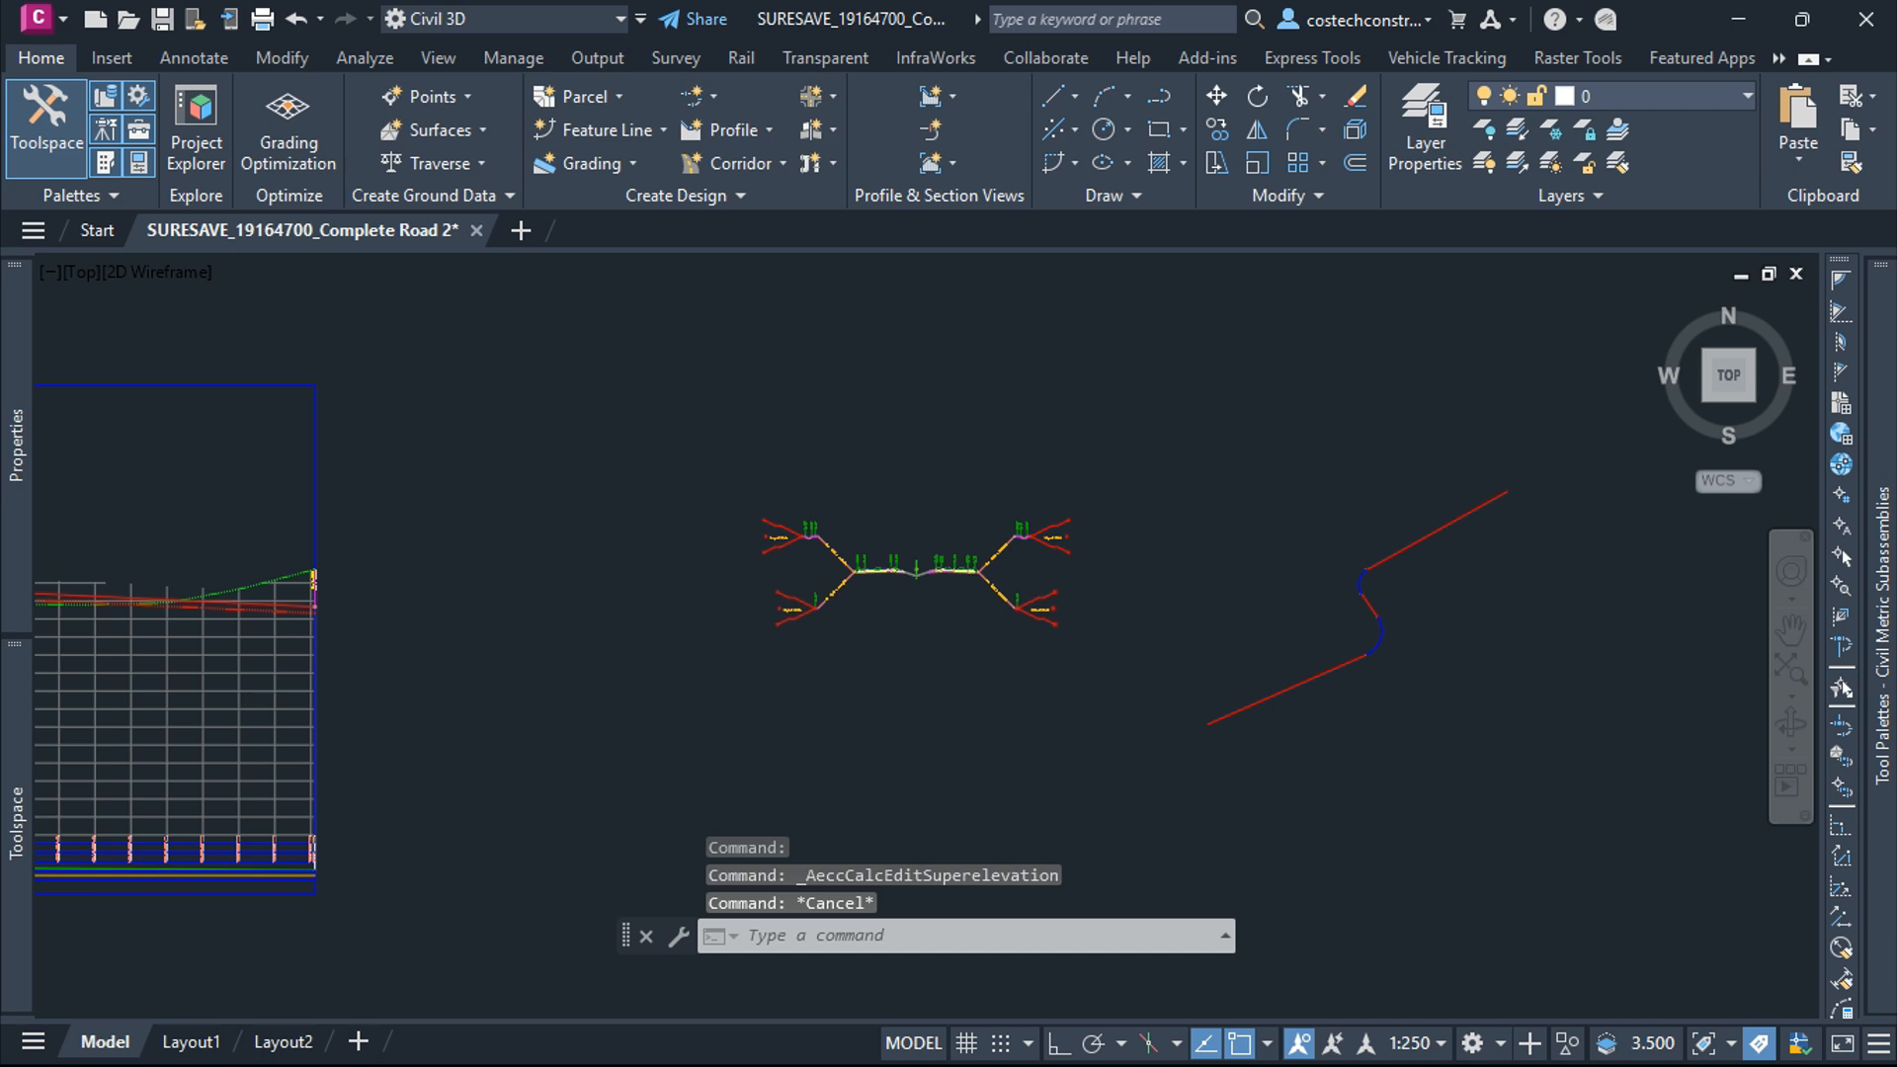
scroll(1221, 672, down, 5)
scroll(514, 667, up, 6)
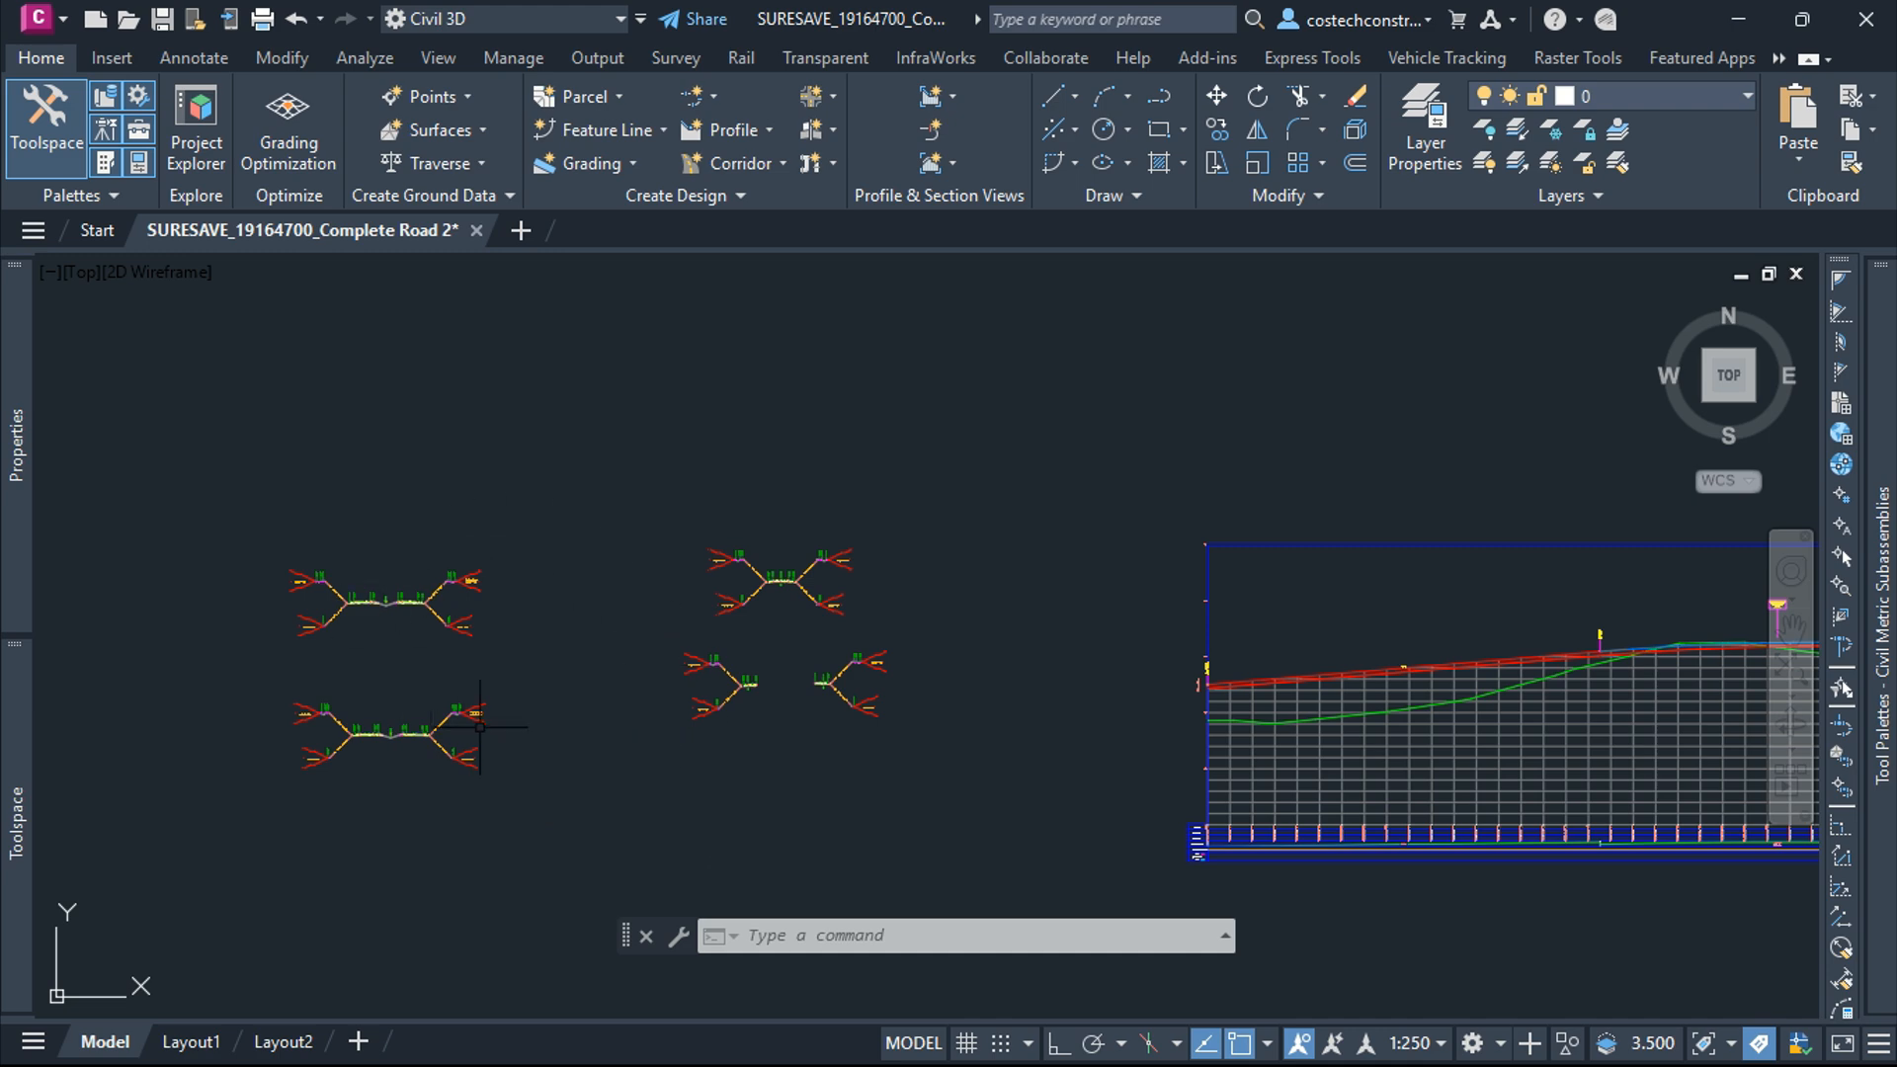
mouse_move(570, 693)
middle_down()
mouse_move(865, 635)
mouse_move(888, 726)
middle_up()
scroll(931, 633, up, 4)
scroll(922, 669, down, 3)
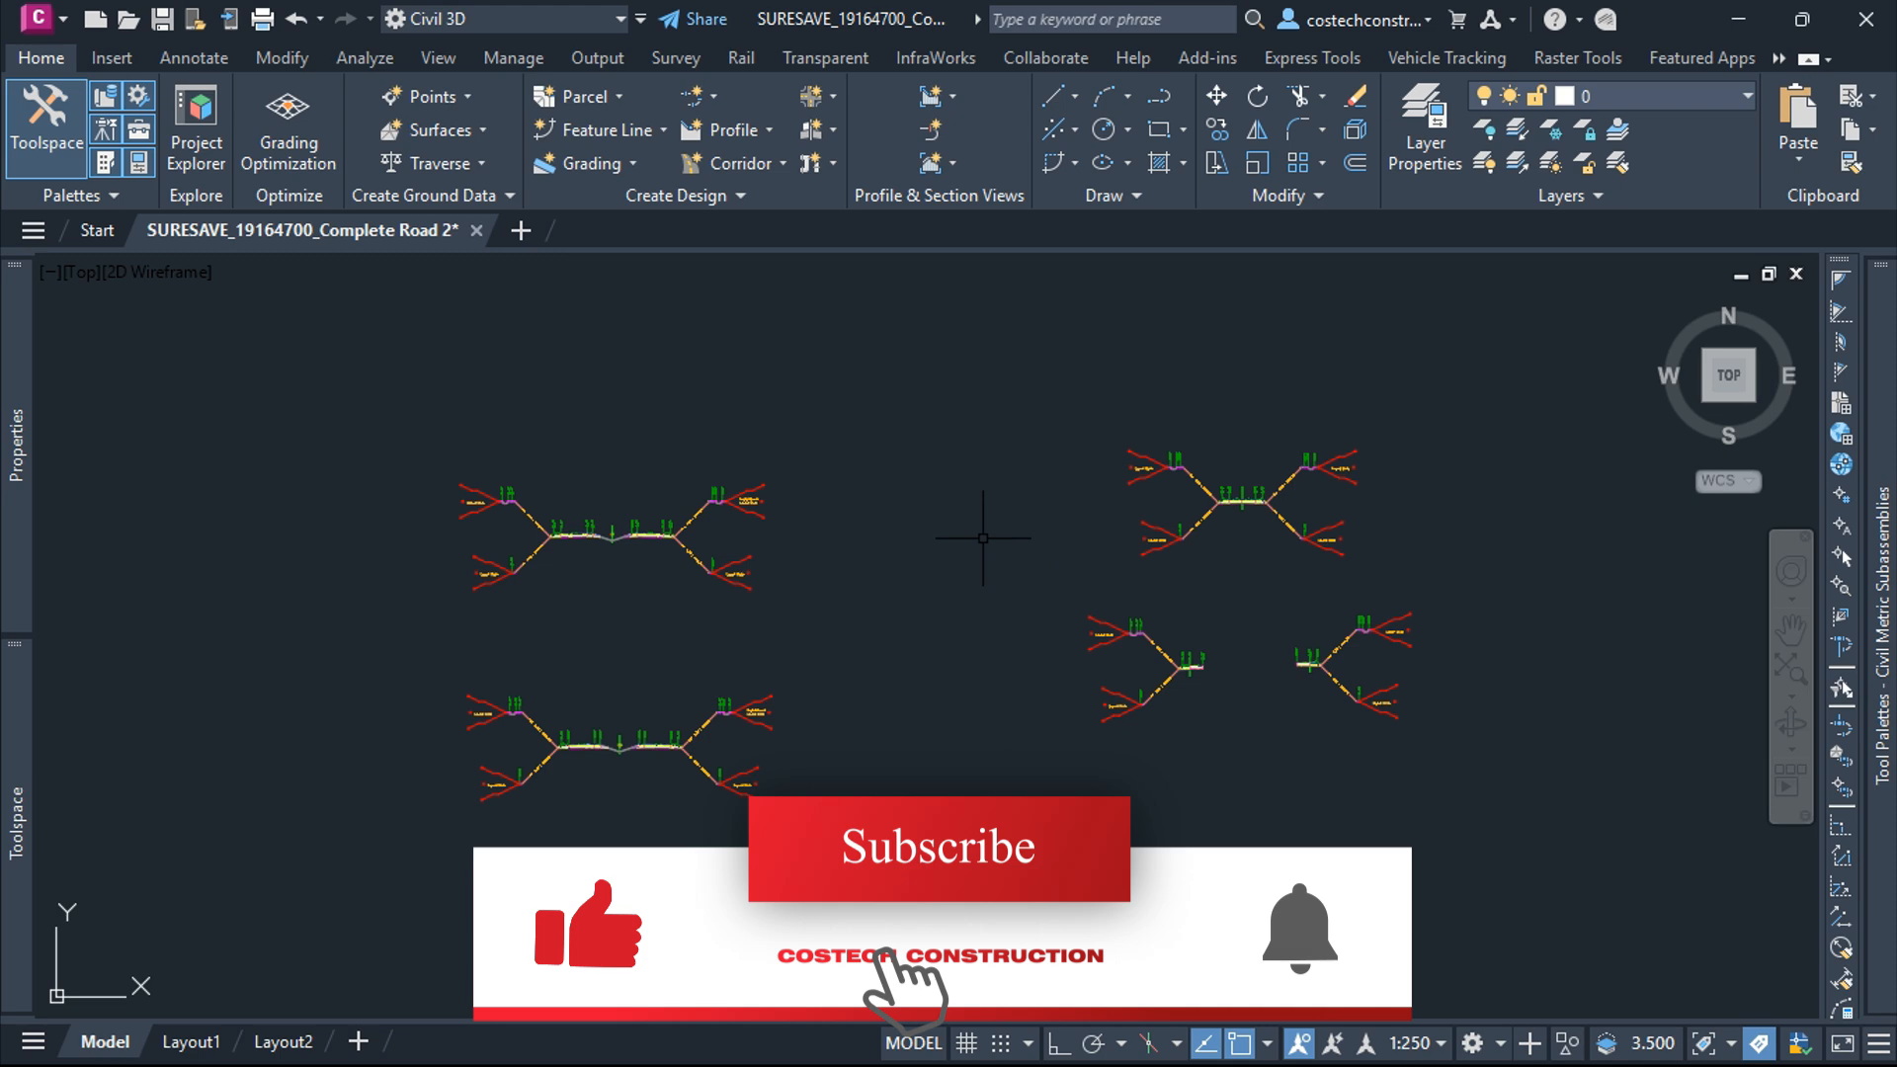
scroll(1006, 536, down, 7)
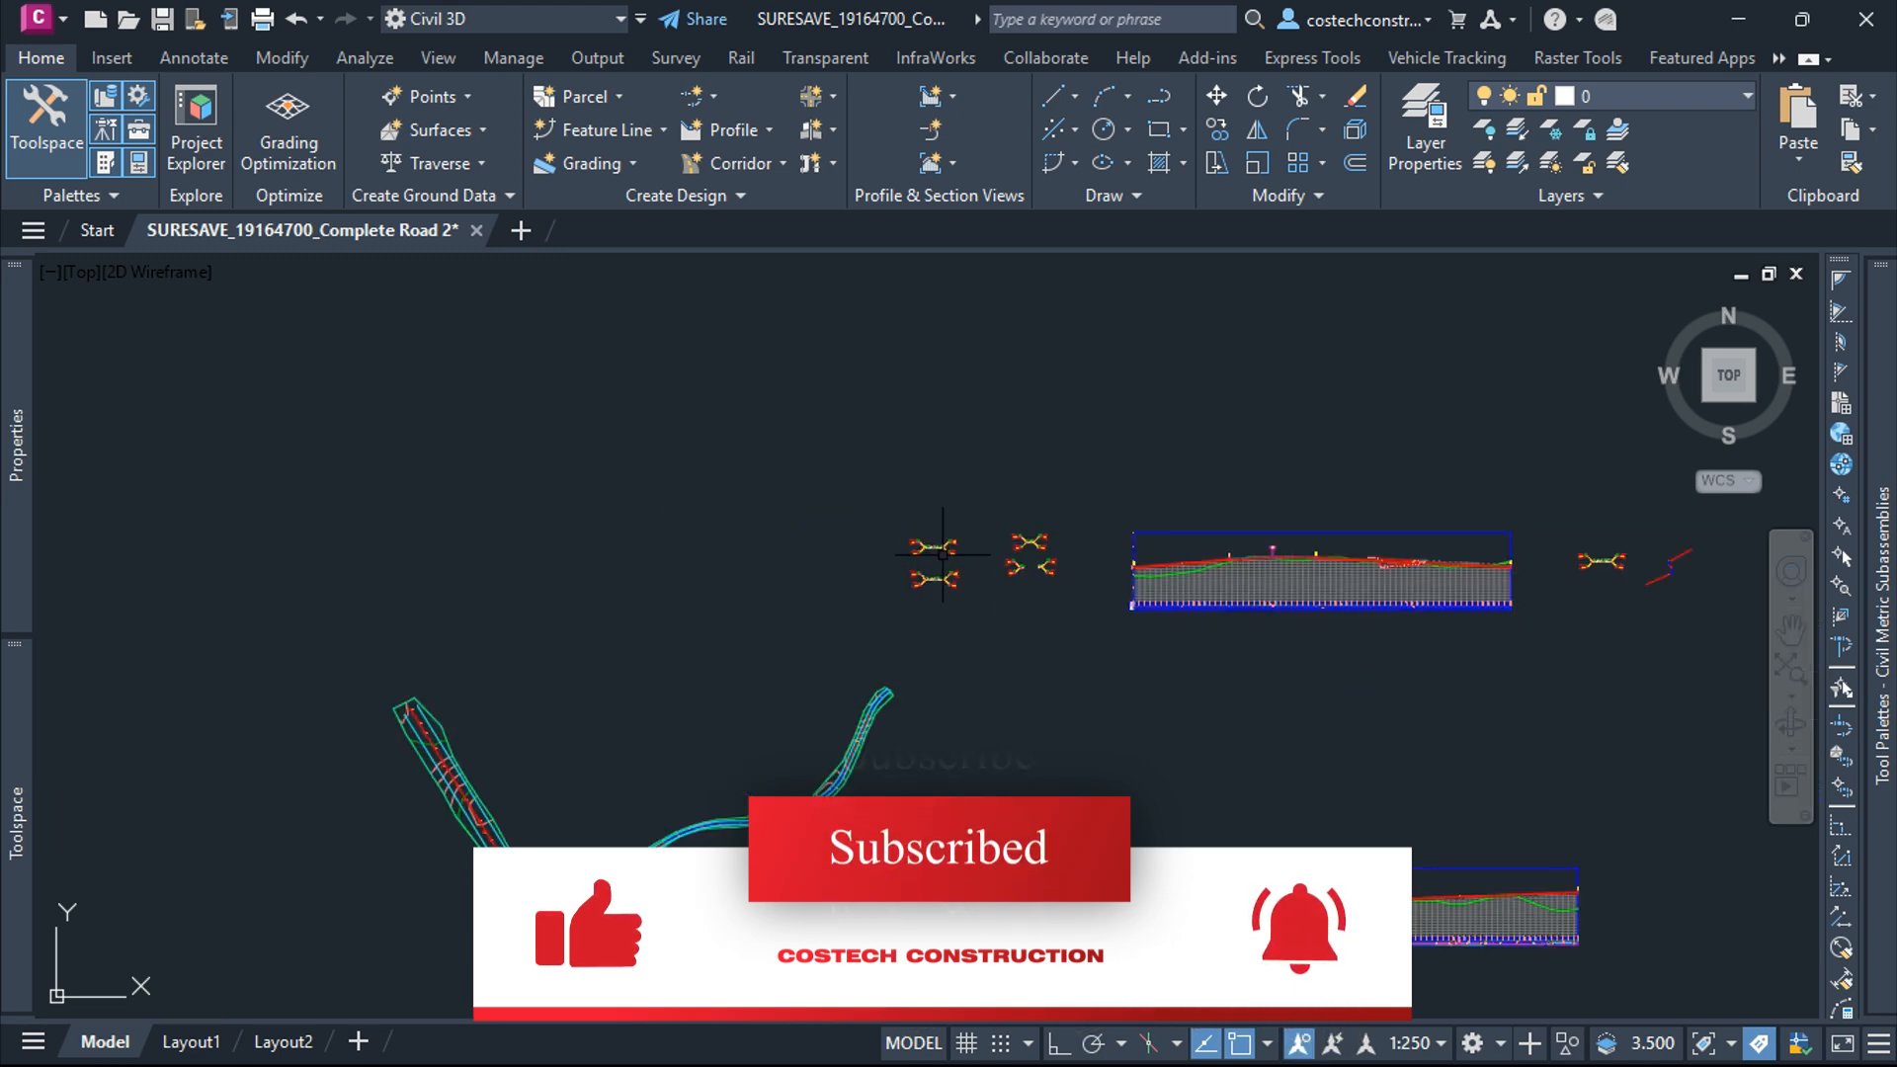
scroll(943, 554, up, 5)
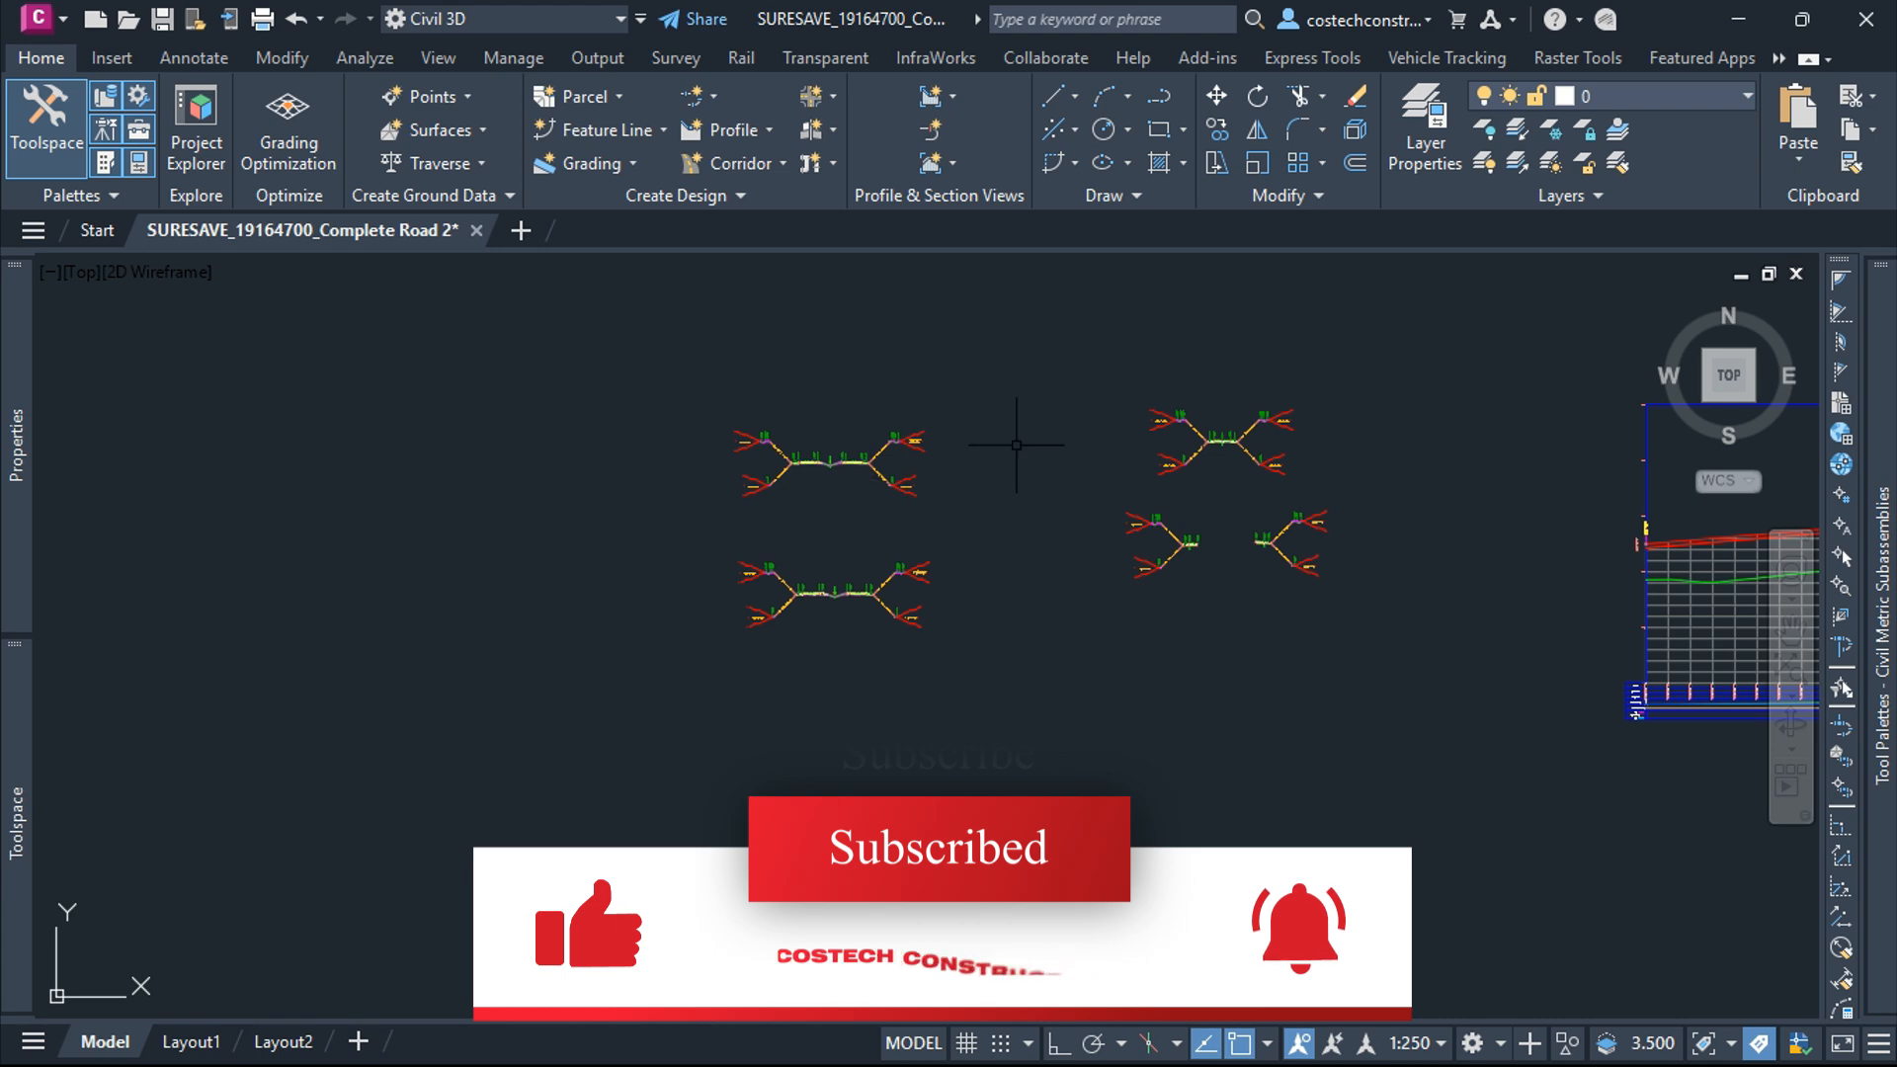